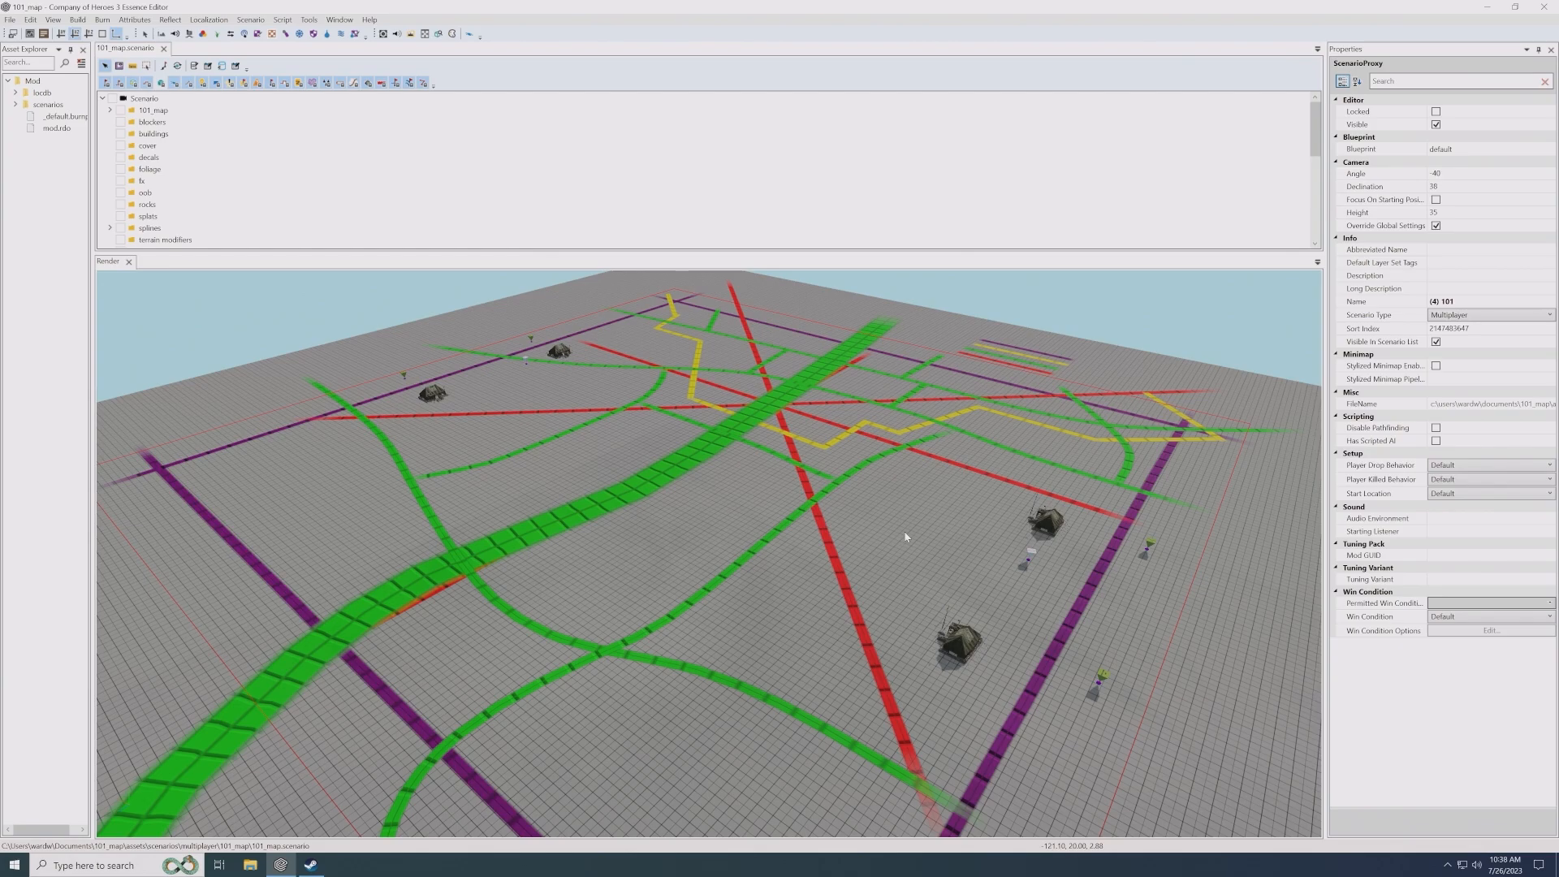
- Inspect the red sample road spline's default_road_2m_red strip and the greybox materials available for its blueprint
left_click_drag(947, 508, 1109, 534, "alt")
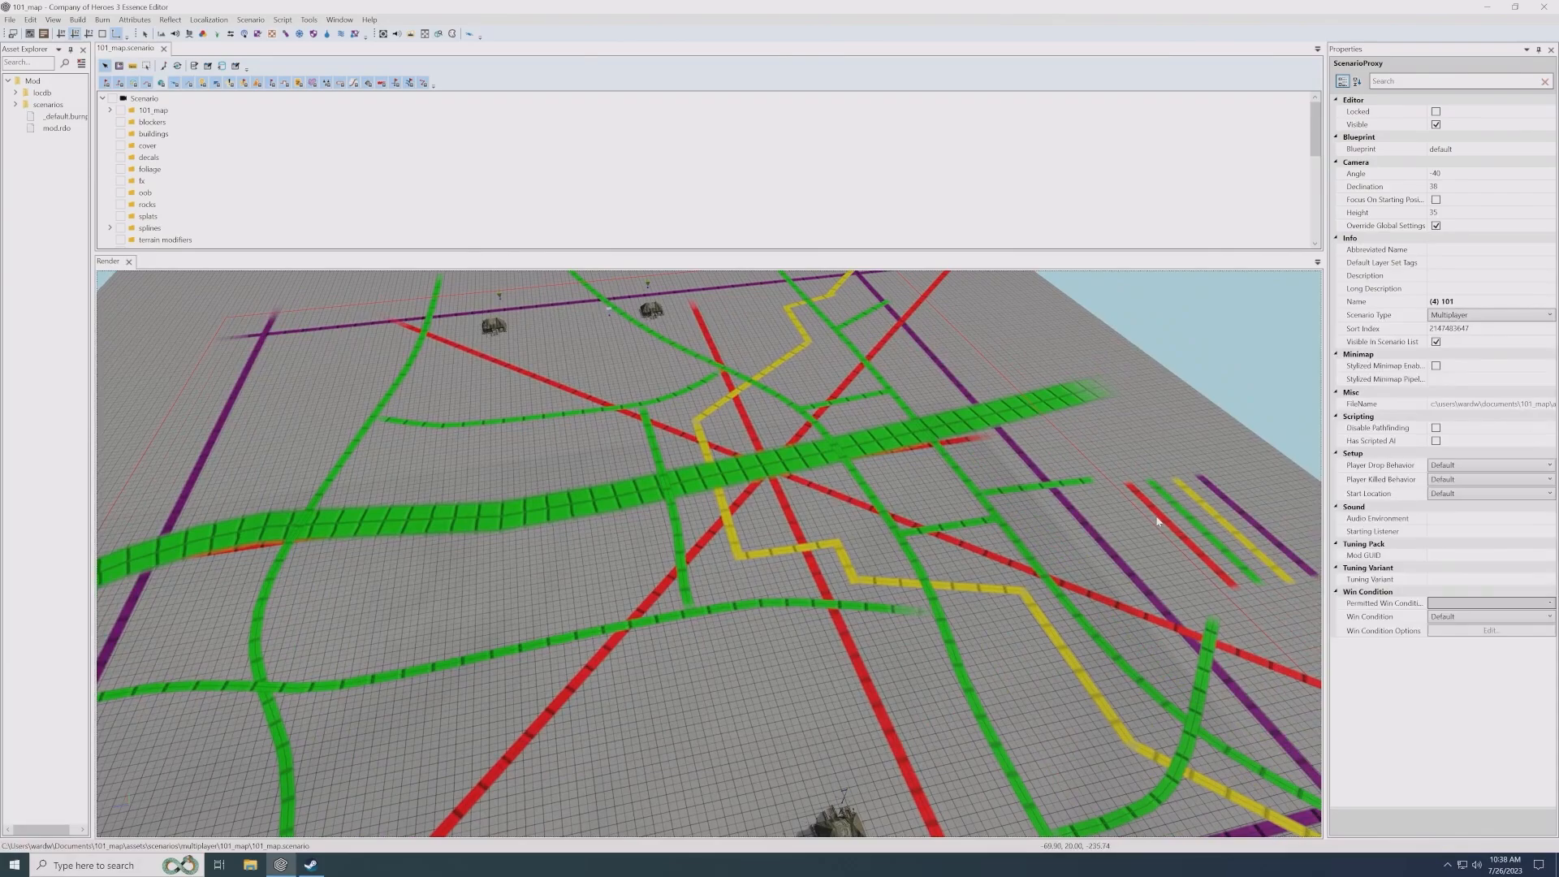
middle_click_drag(1158, 521, 1138, 520, "alt")
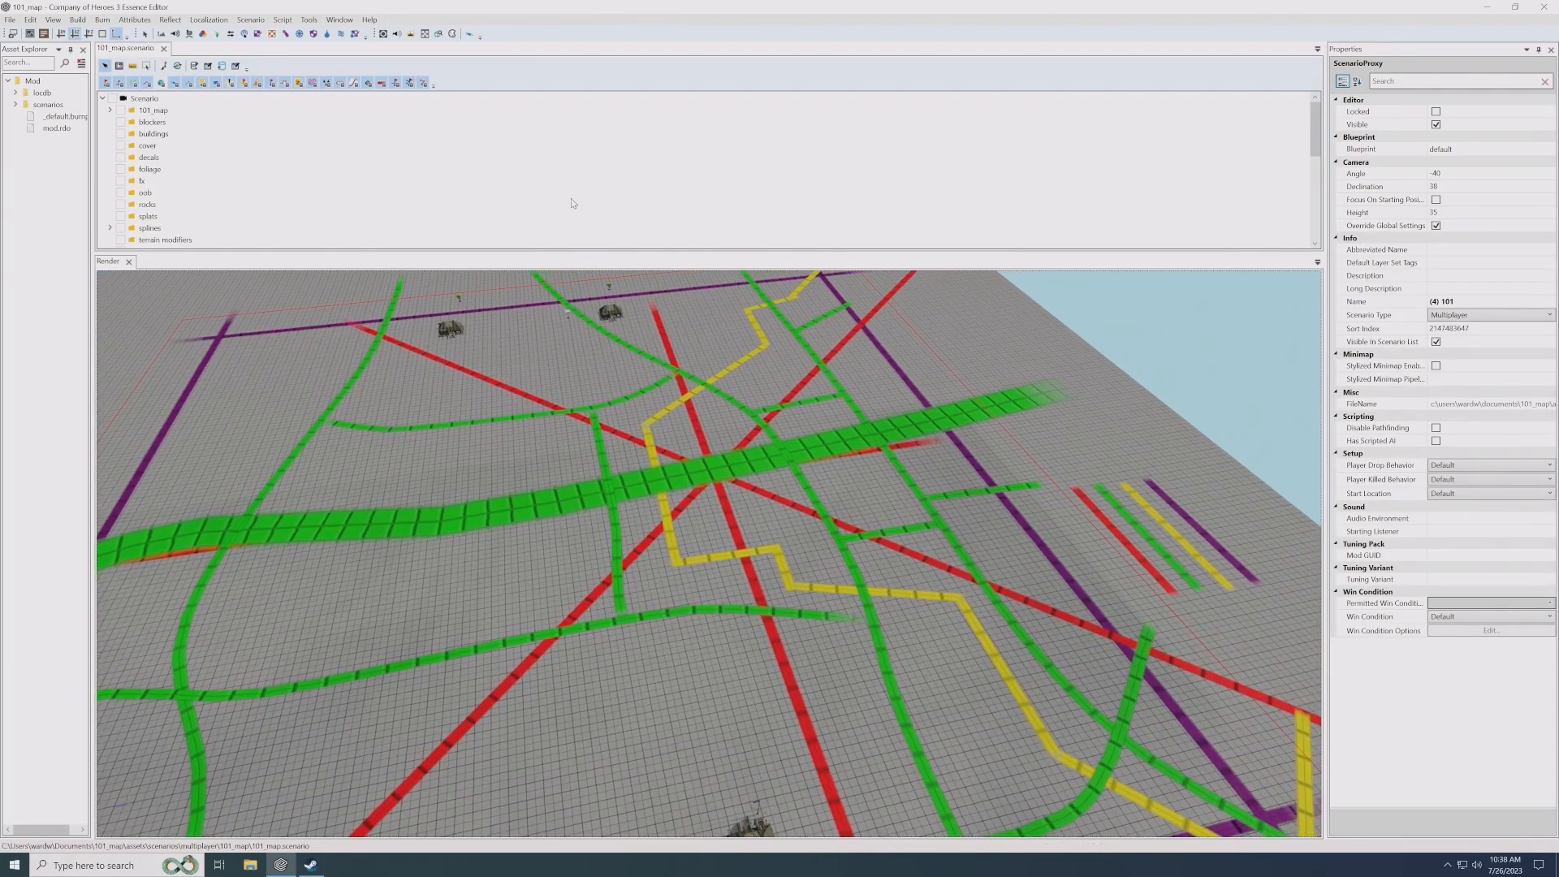
left_click(1104, 523)
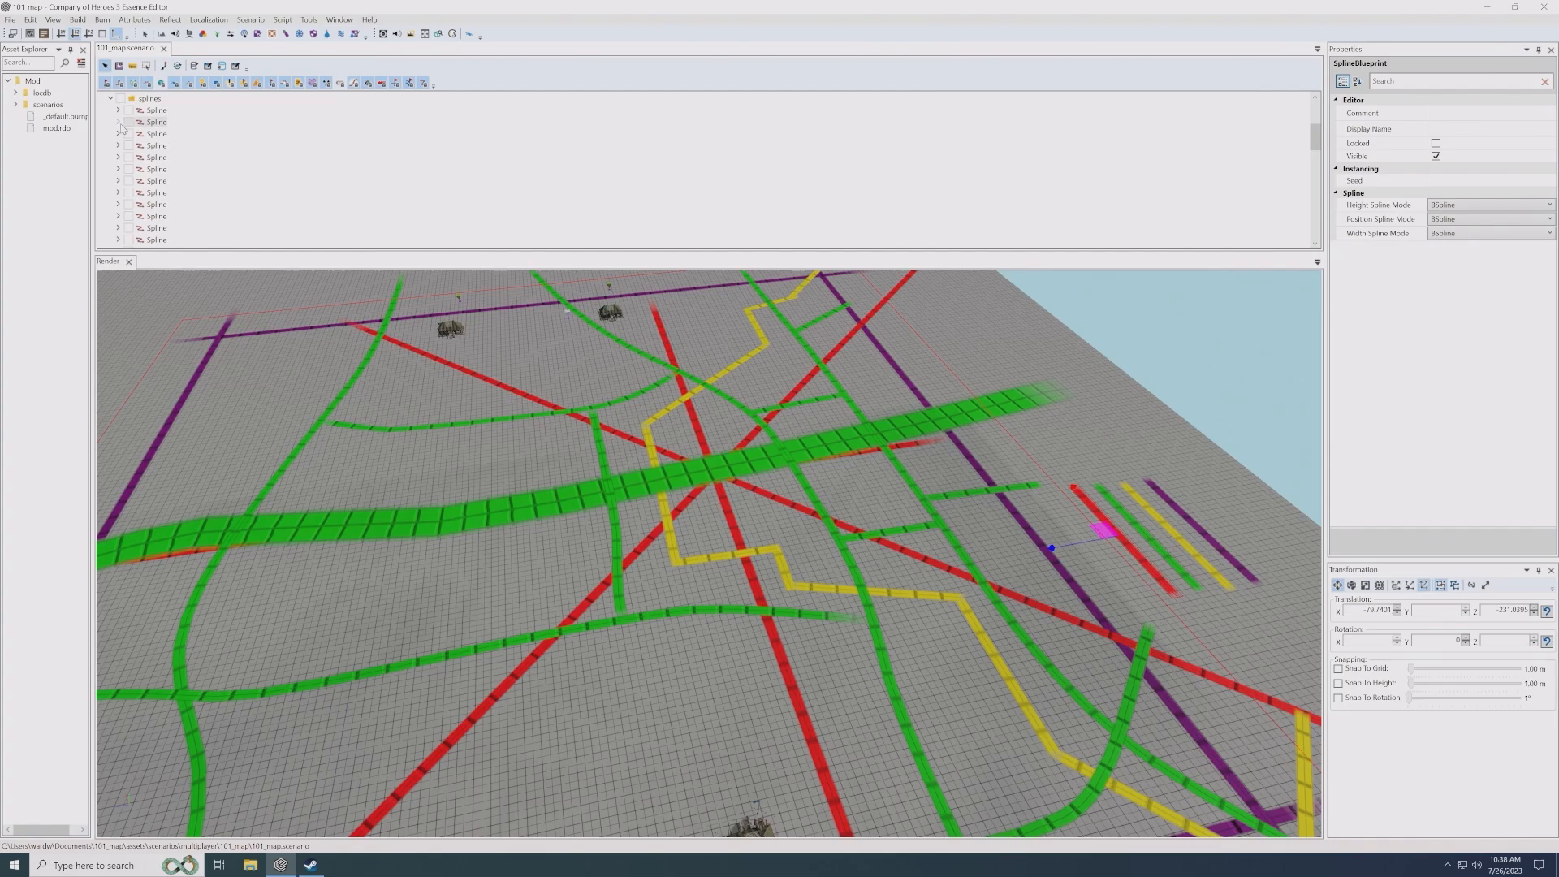
left_click(117, 122)
left_click(174, 182)
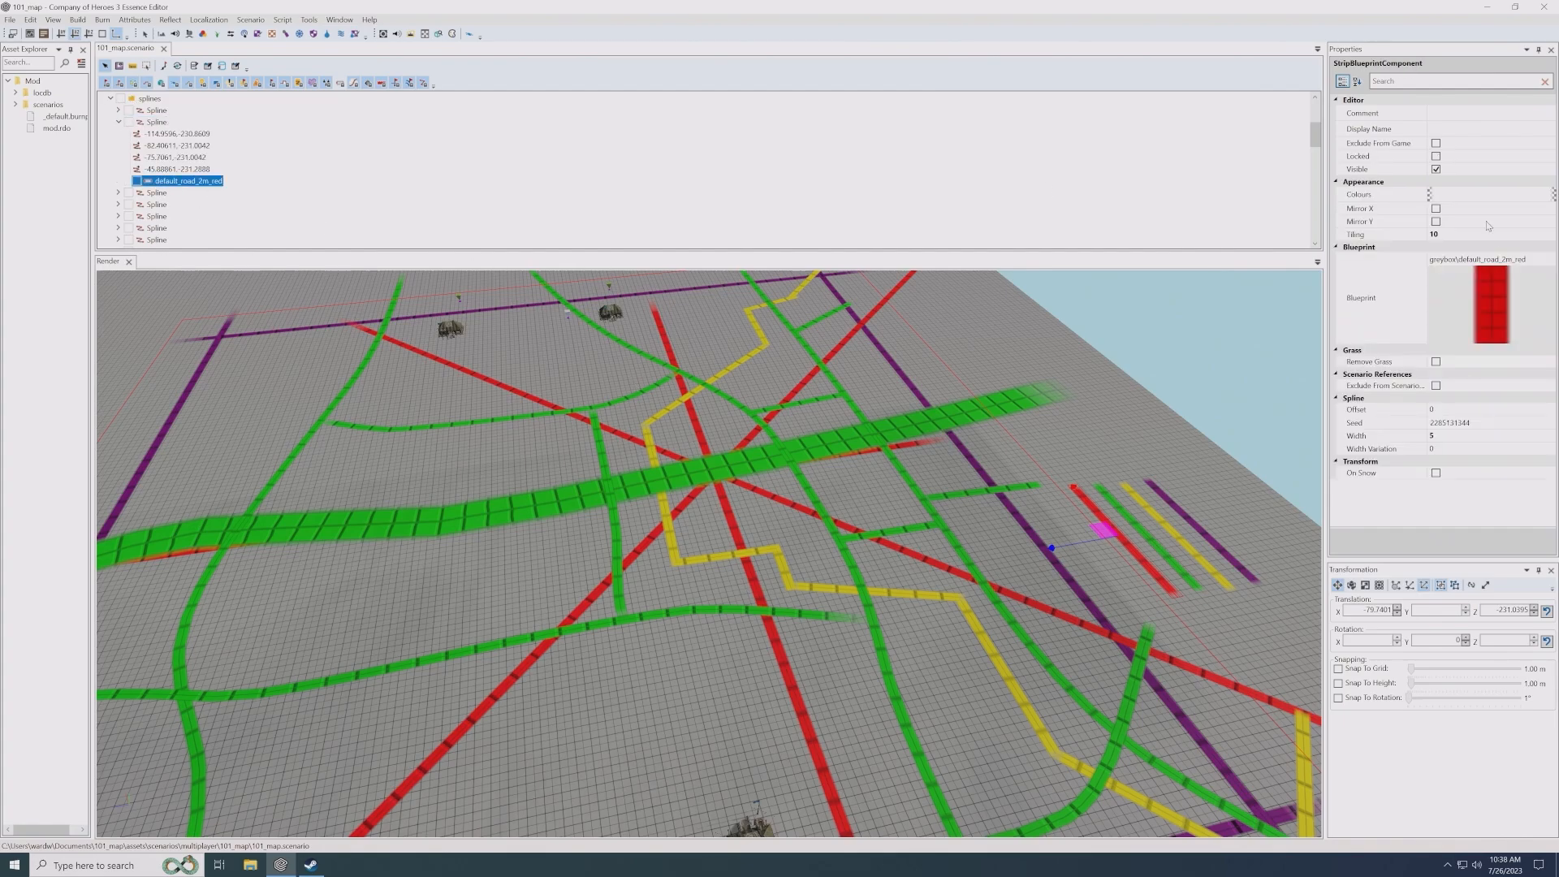
left_click(1548, 259)
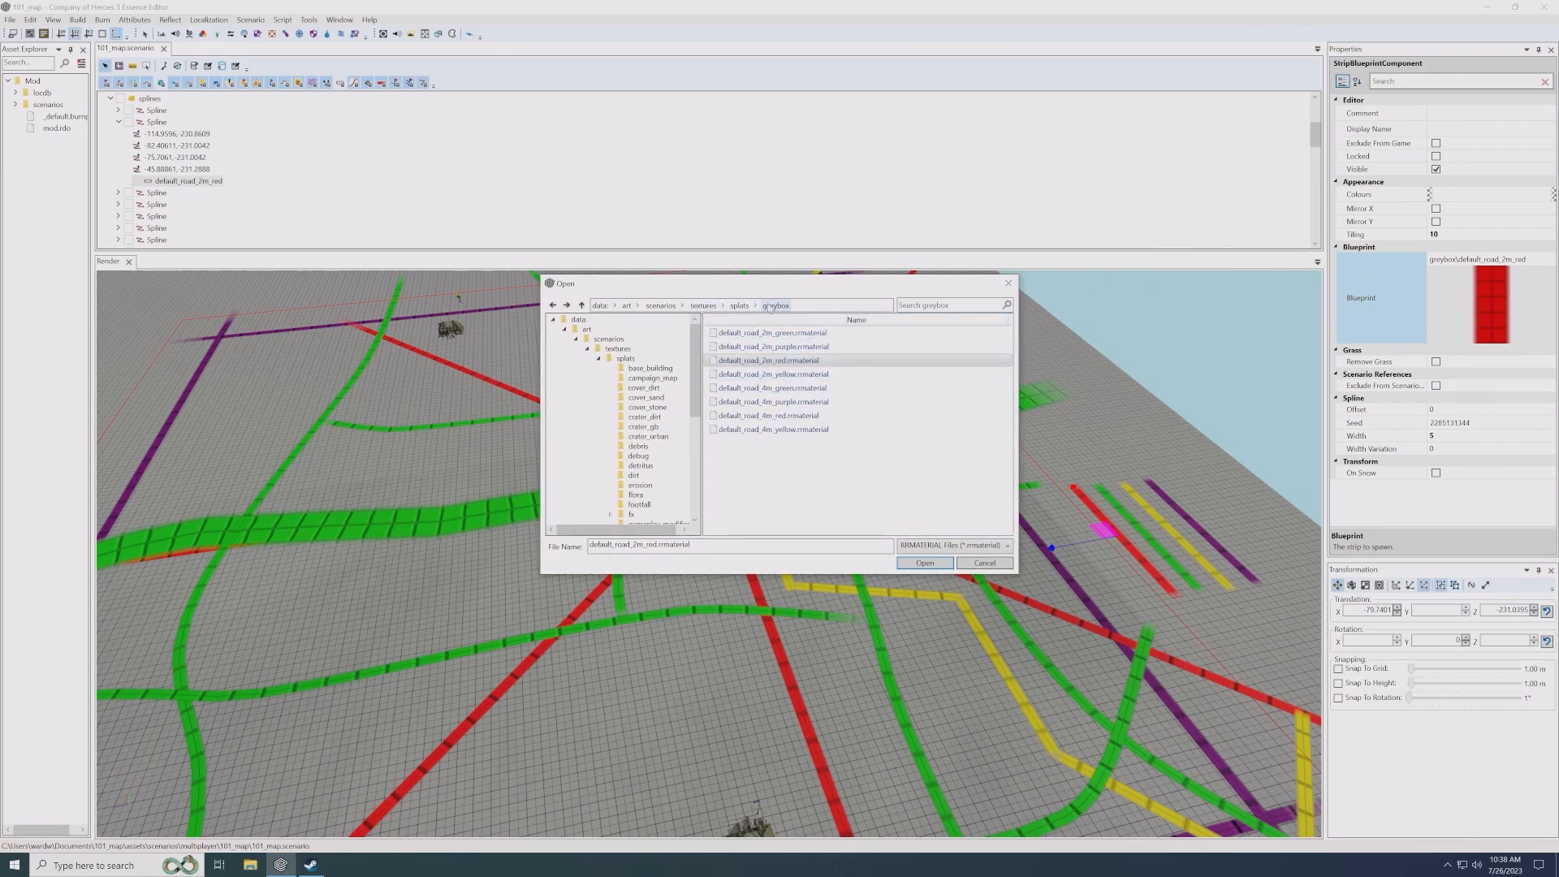
left_click(1009, 283)
- Examine the greybox road, river and boundary splines across the whole map from several angles
scroll(925, 492, "down", 4)
scroll(926, 492, "down", 2)
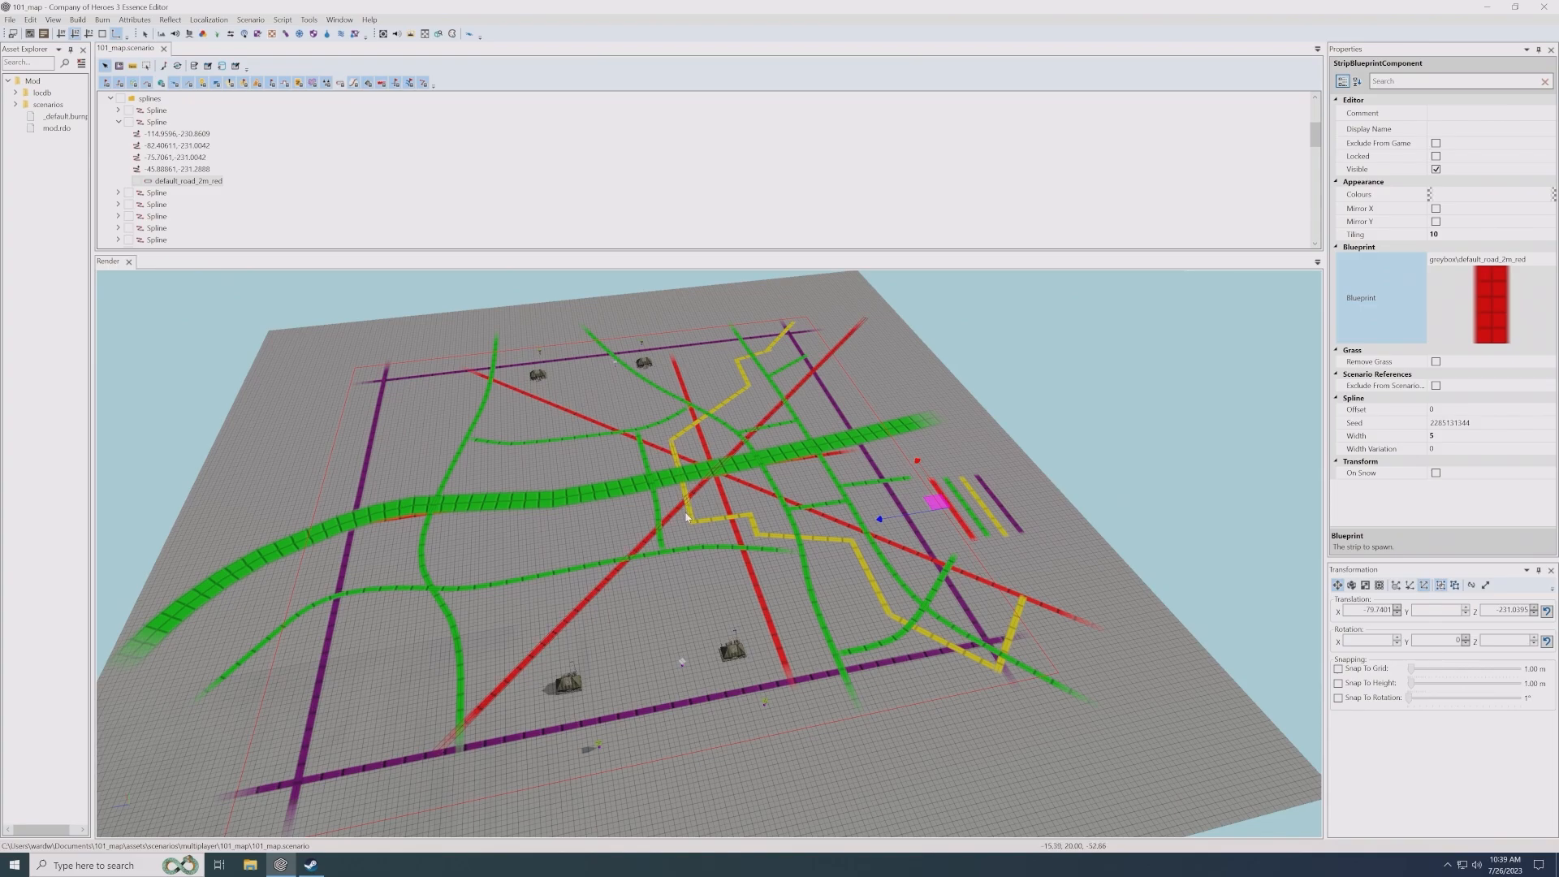
scroll(719, 529, "up", 1)
middle_click_drag(718, 531, 717, 532)
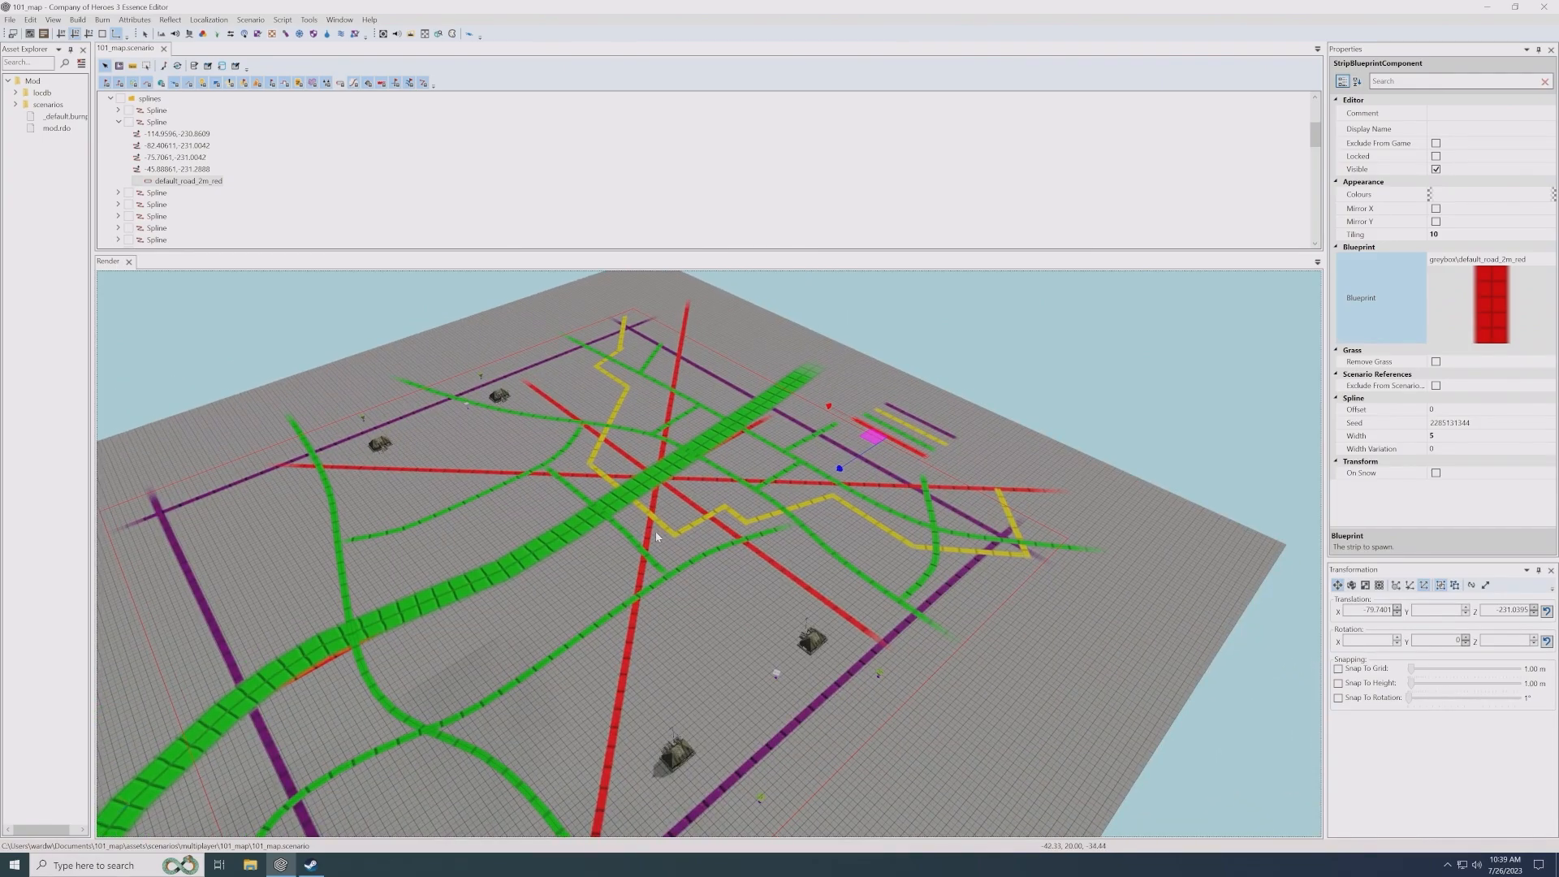
scroll(642, 542, "up", 2)
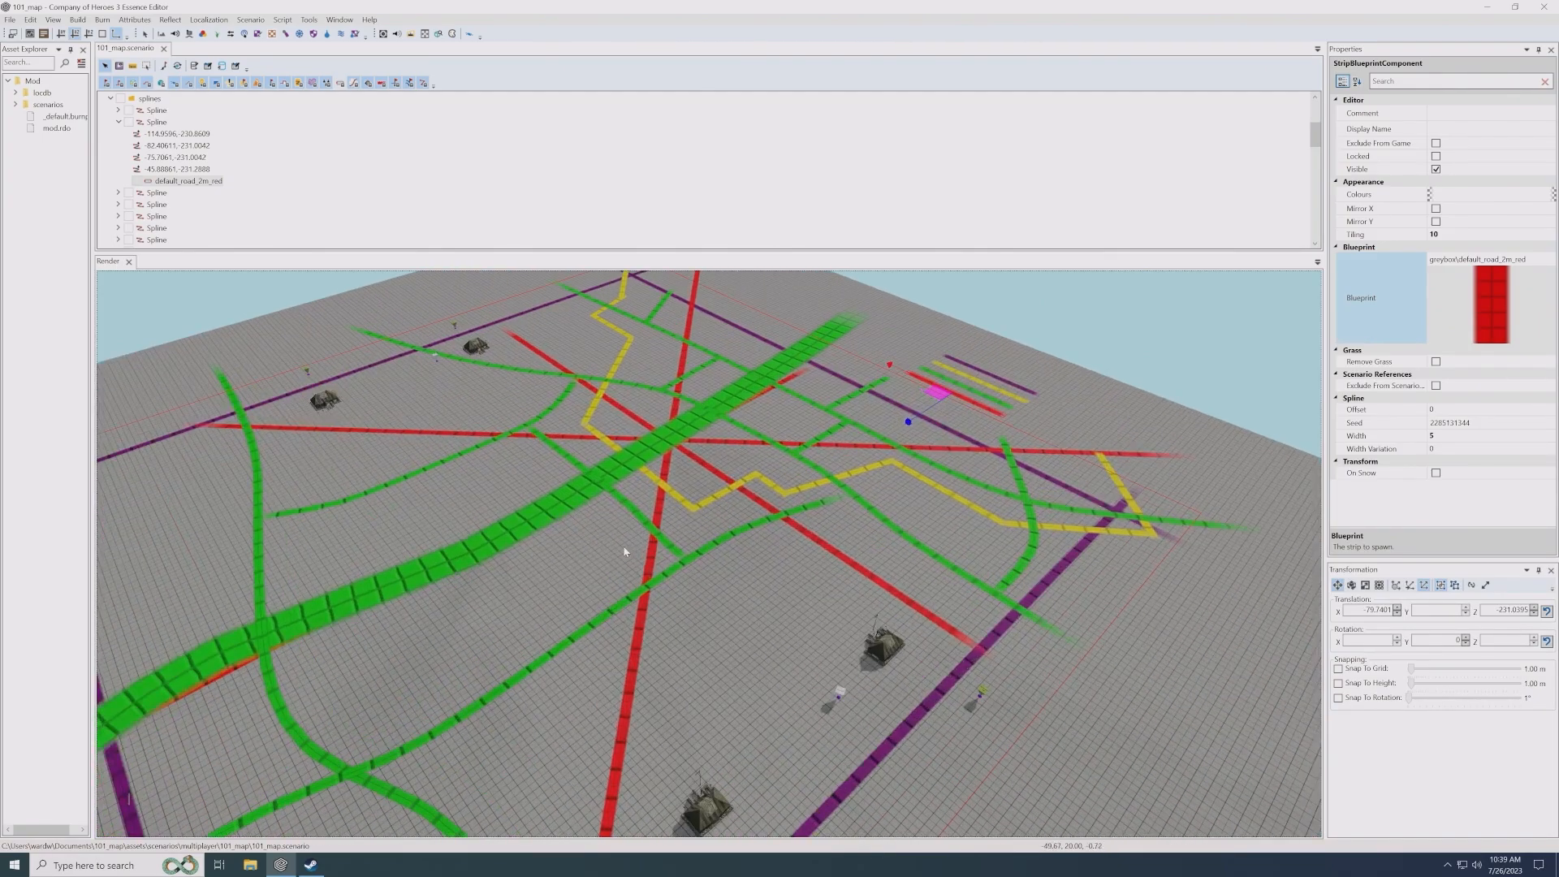
scroll(836, 486, "up", 2)
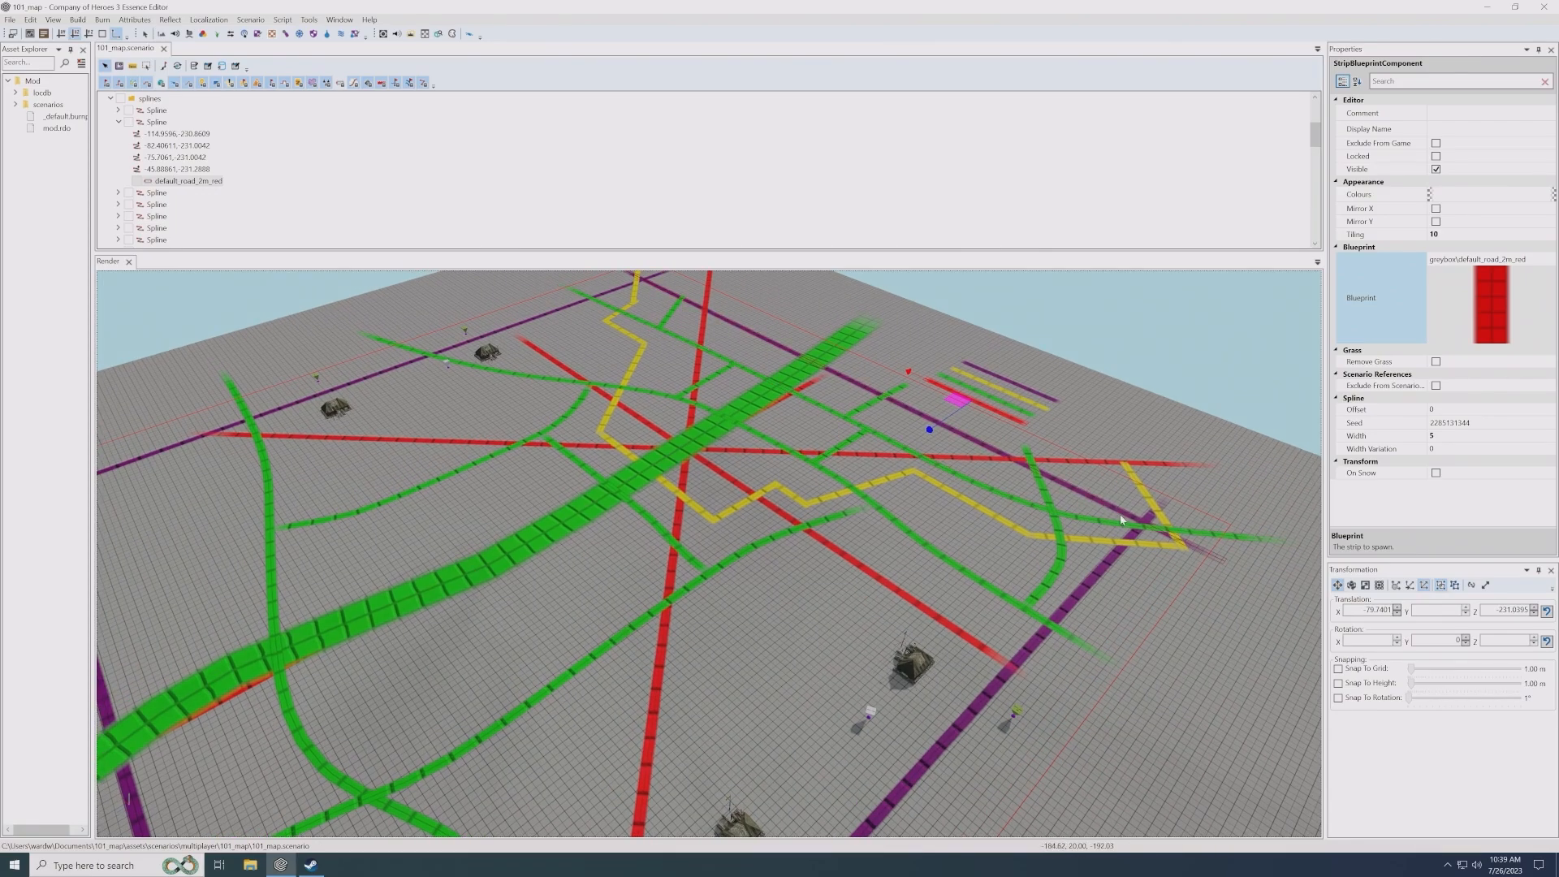
middle_click_drag(769, 400, 777, 401)
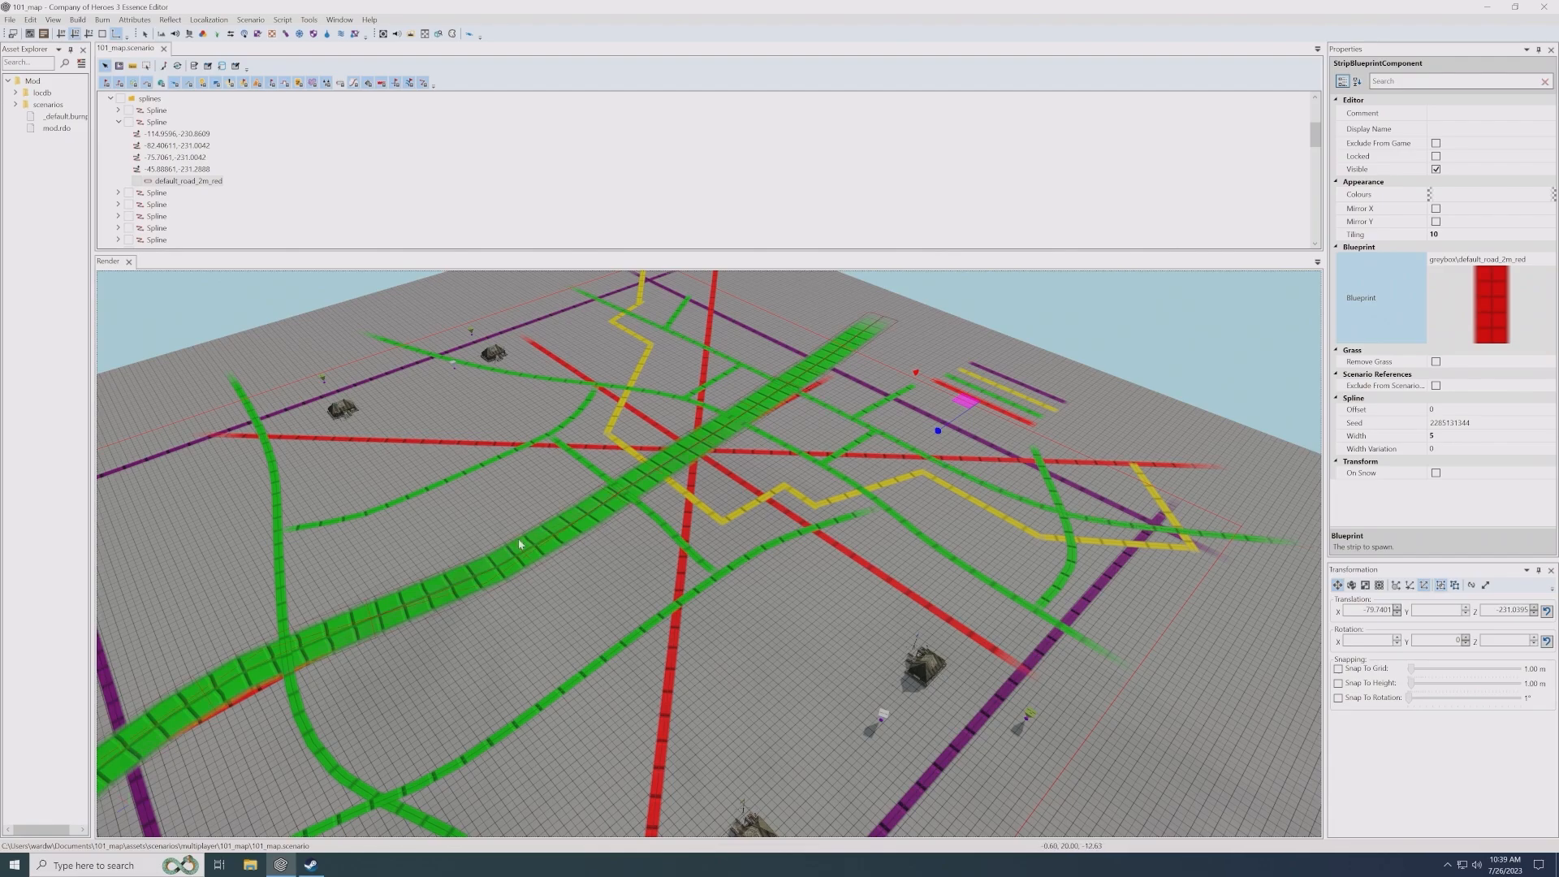
middle_click_drag(183, 743, 332, 645)
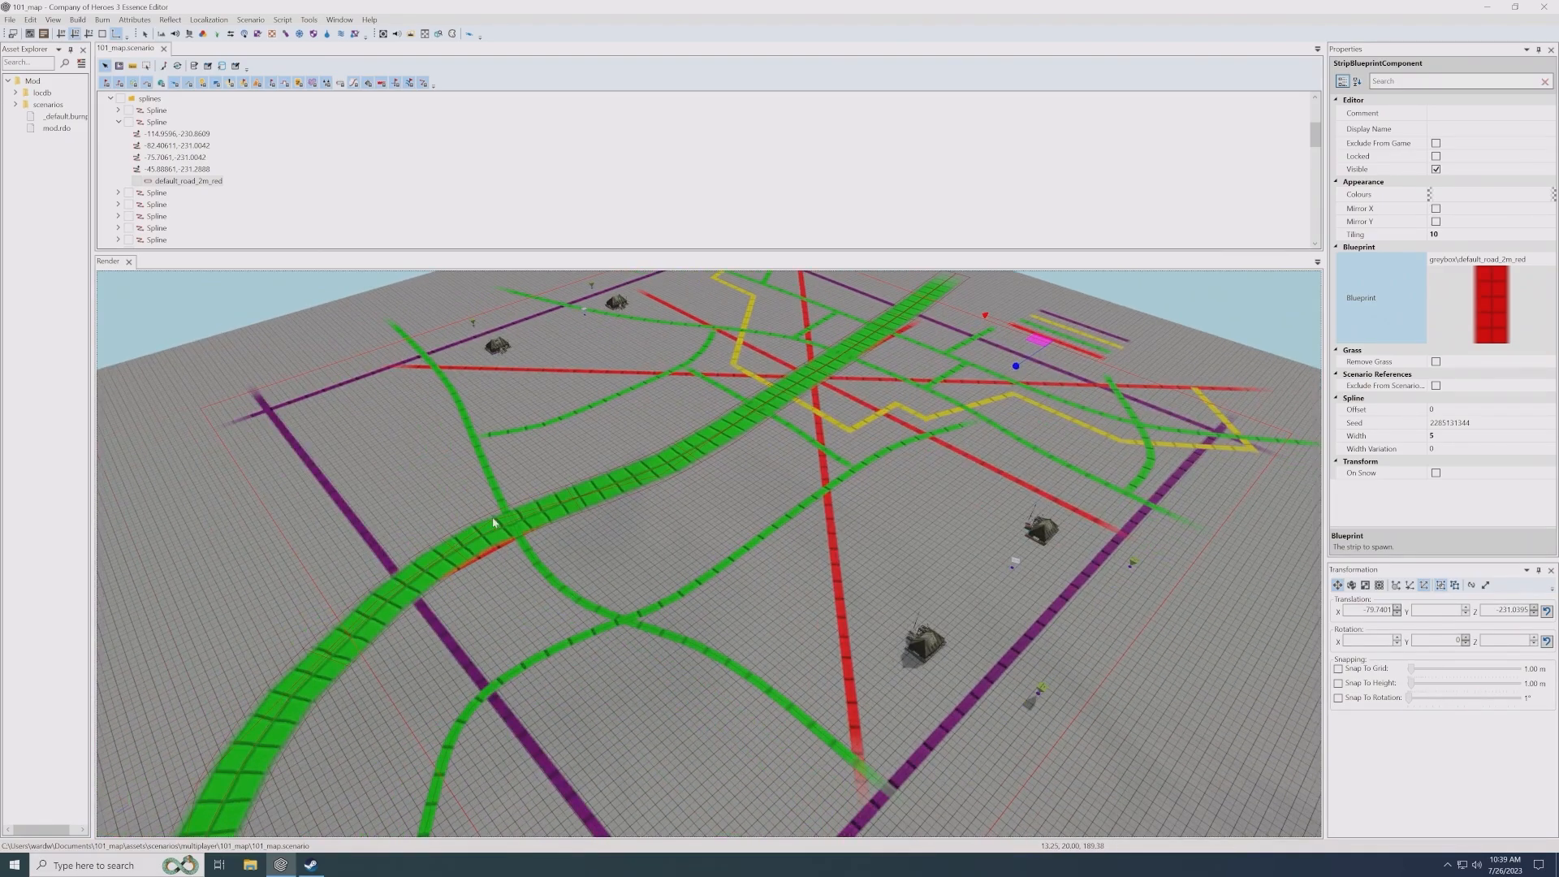
middle_click_drag(804, 481, 761, 524)
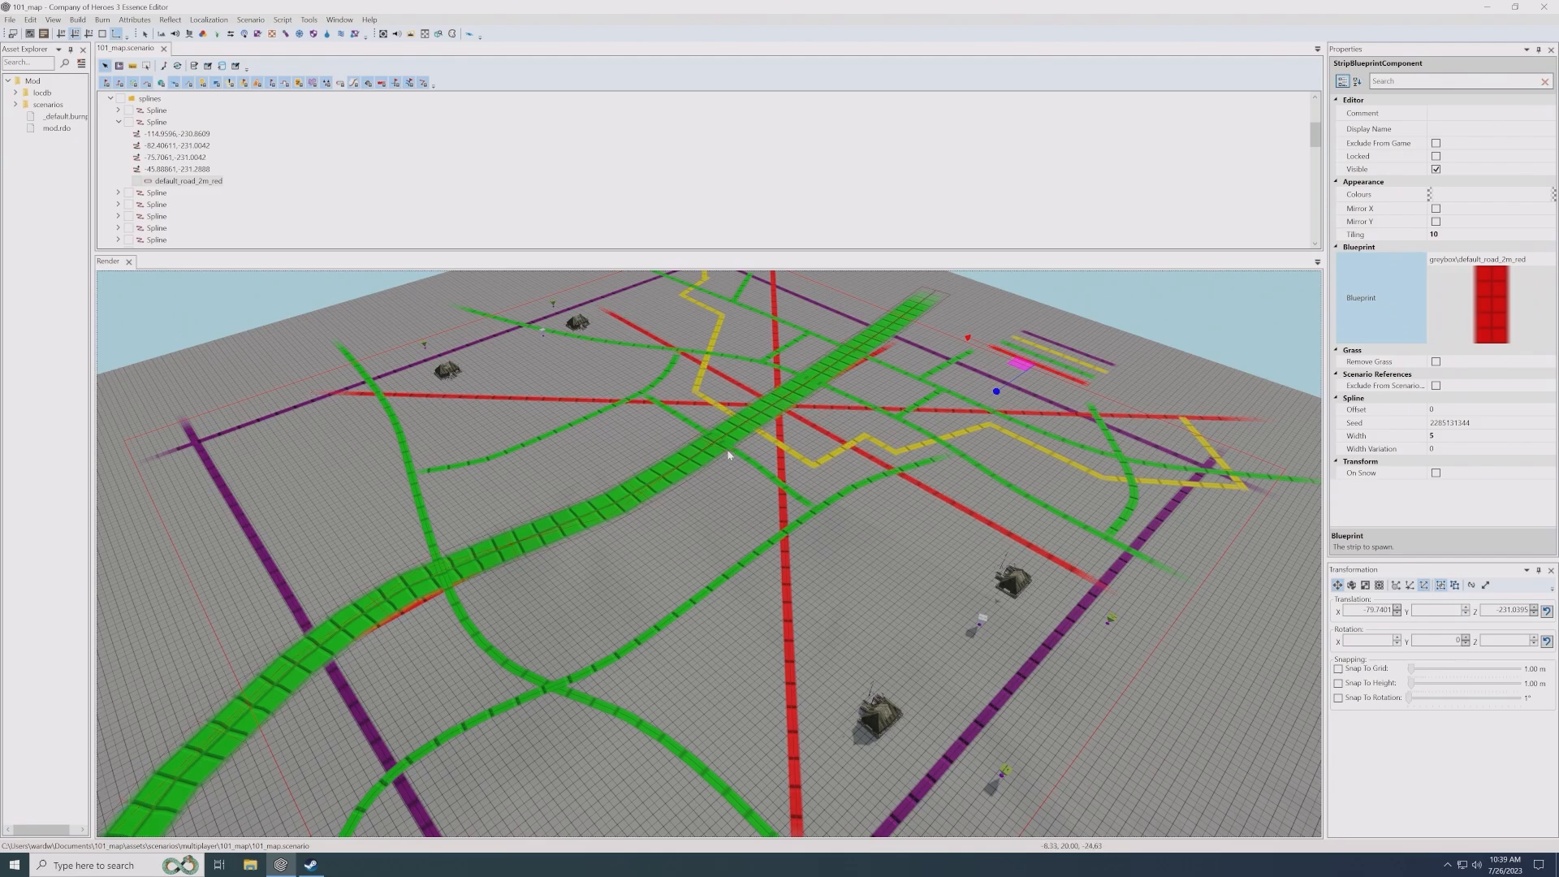
scroll(728, 455, "up", 2)
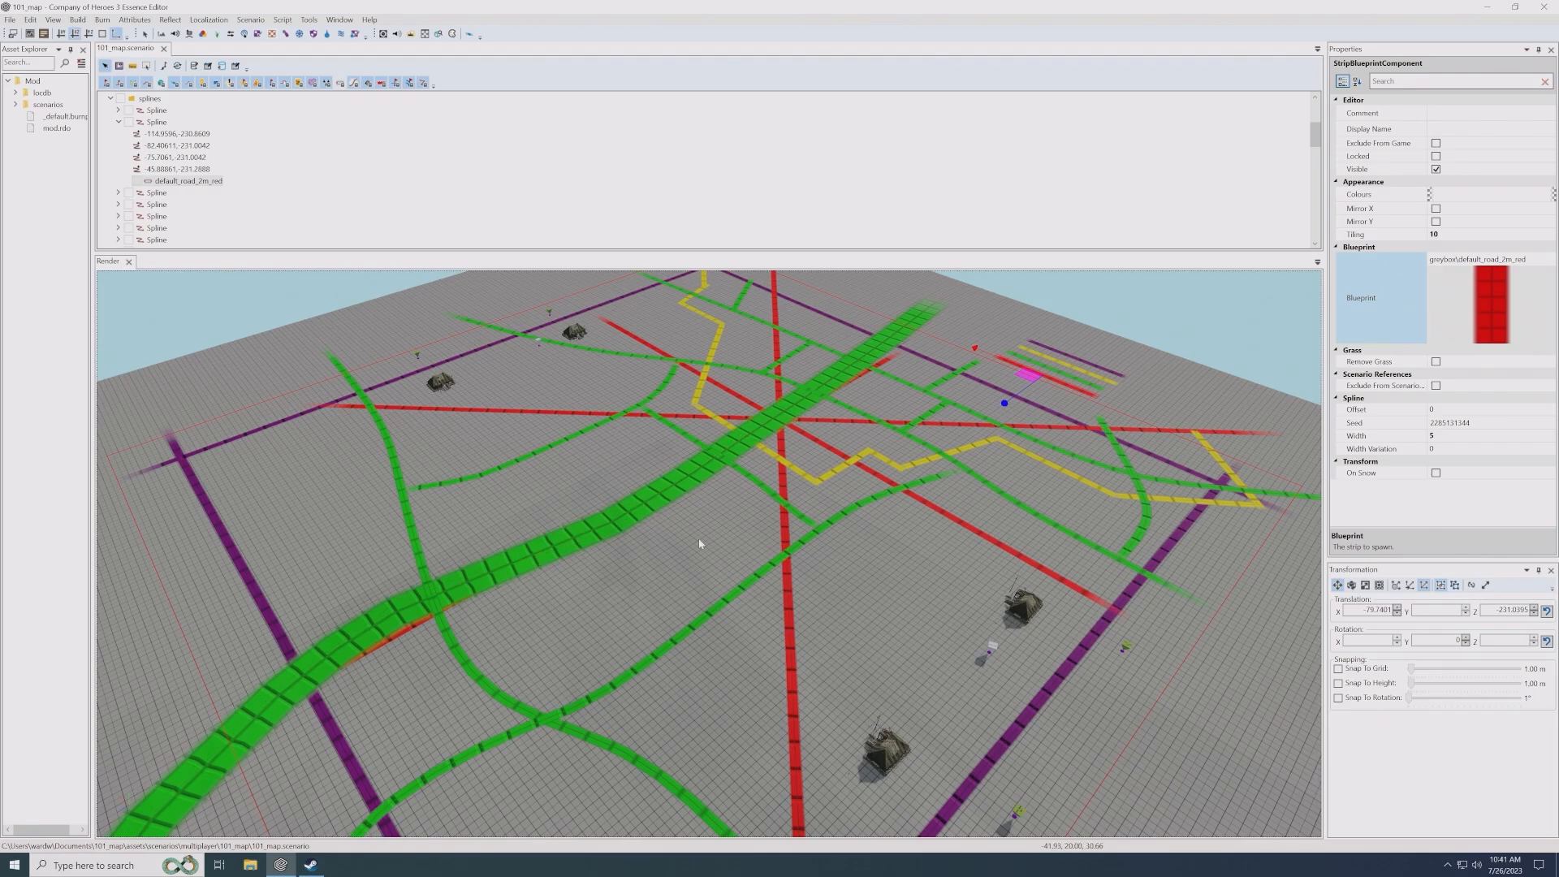
scroll(699, 542, "down", 3)
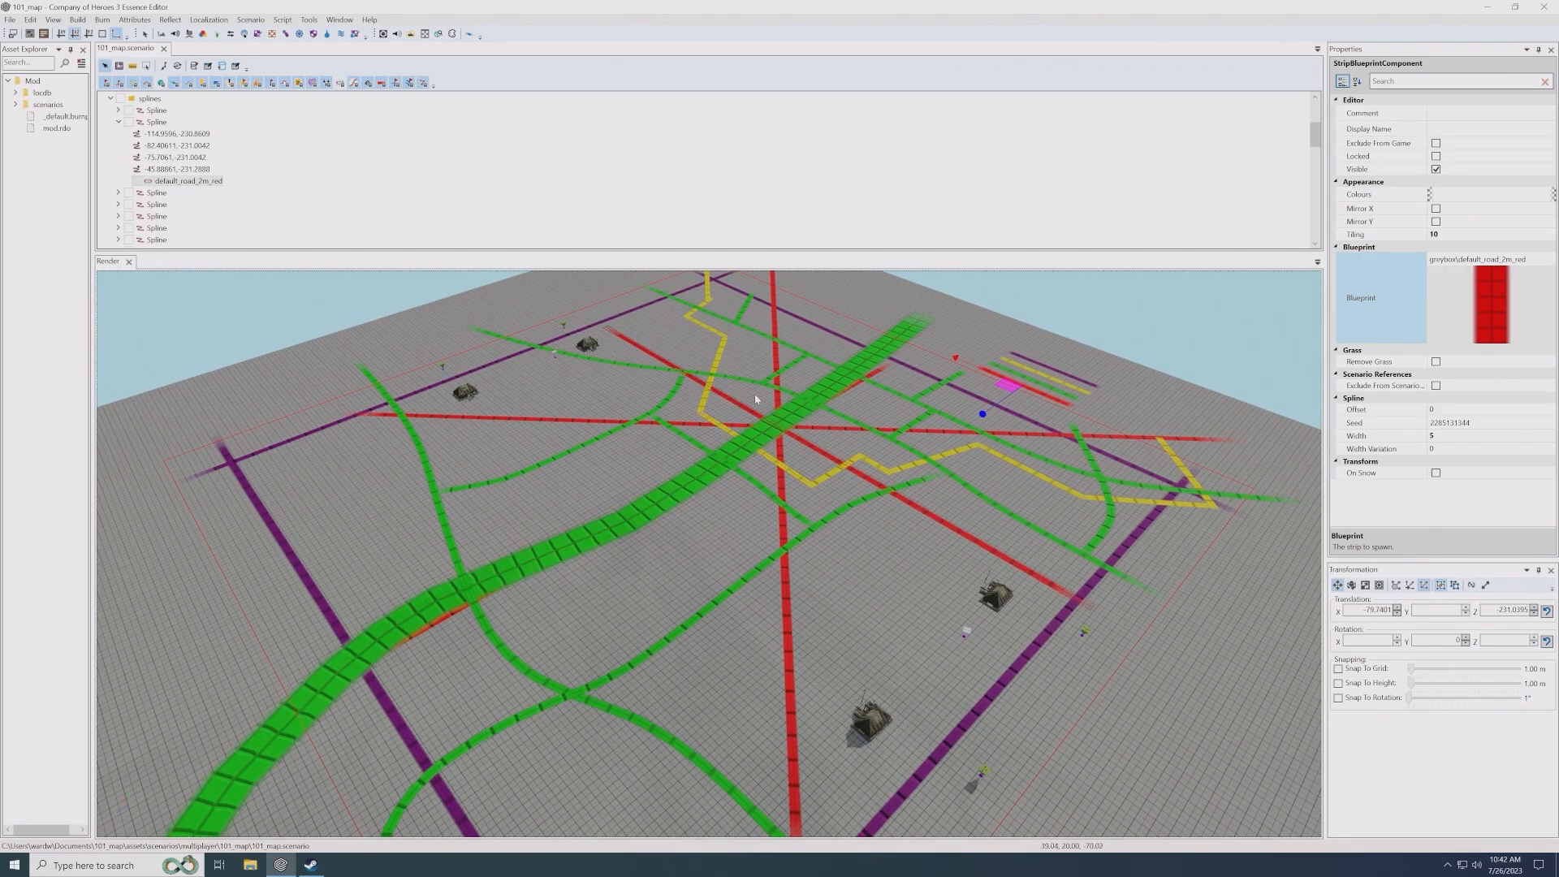
middle_click_drag(767, 398, 759, 403)
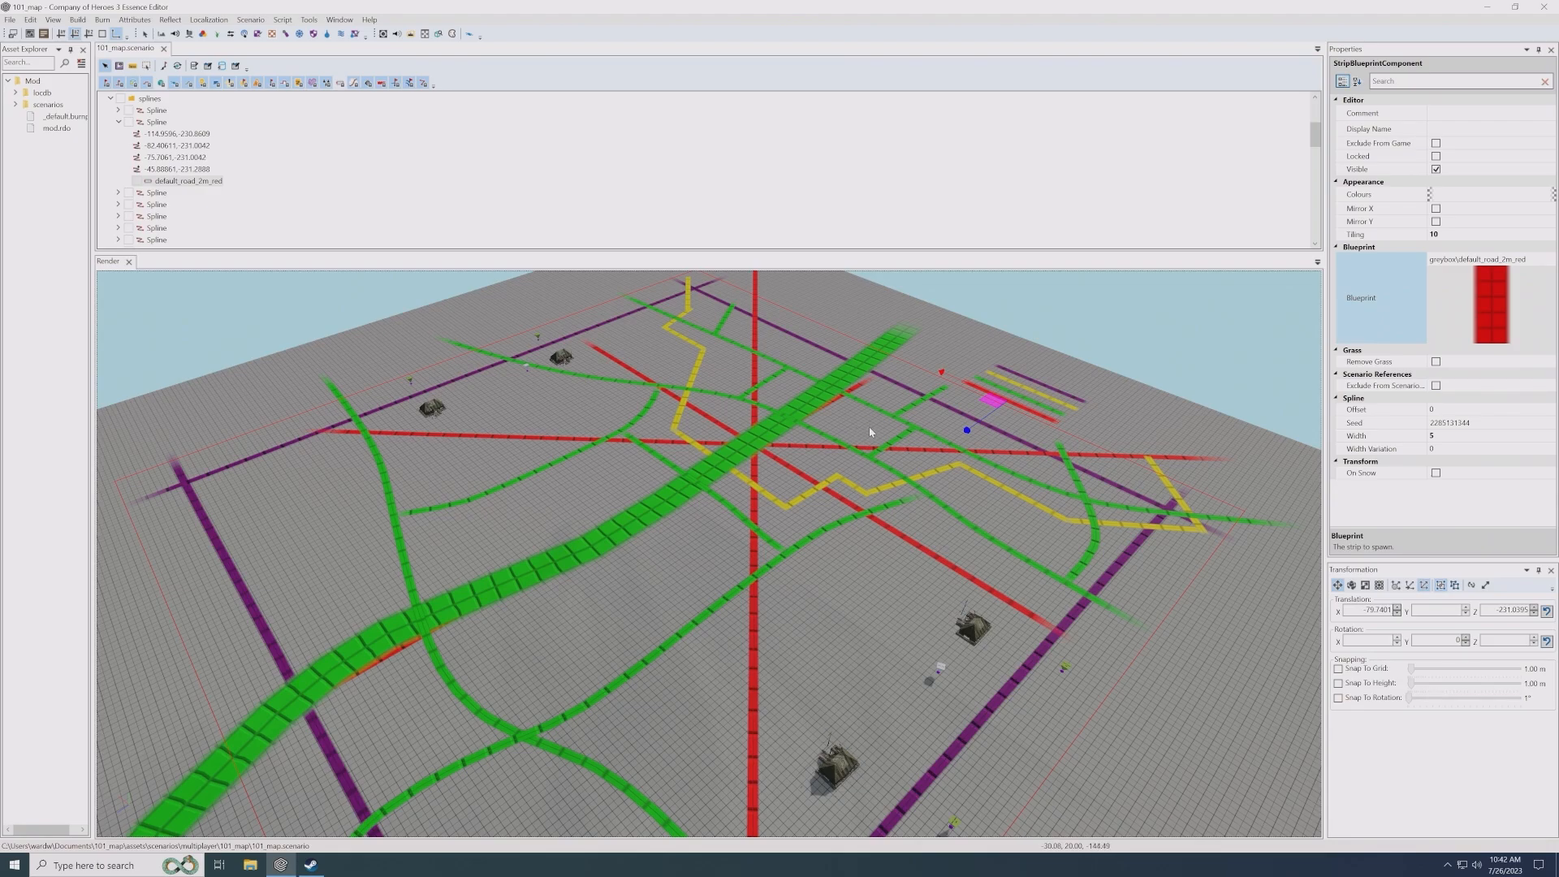
middle_click_drag(886, 443, 878, 455)
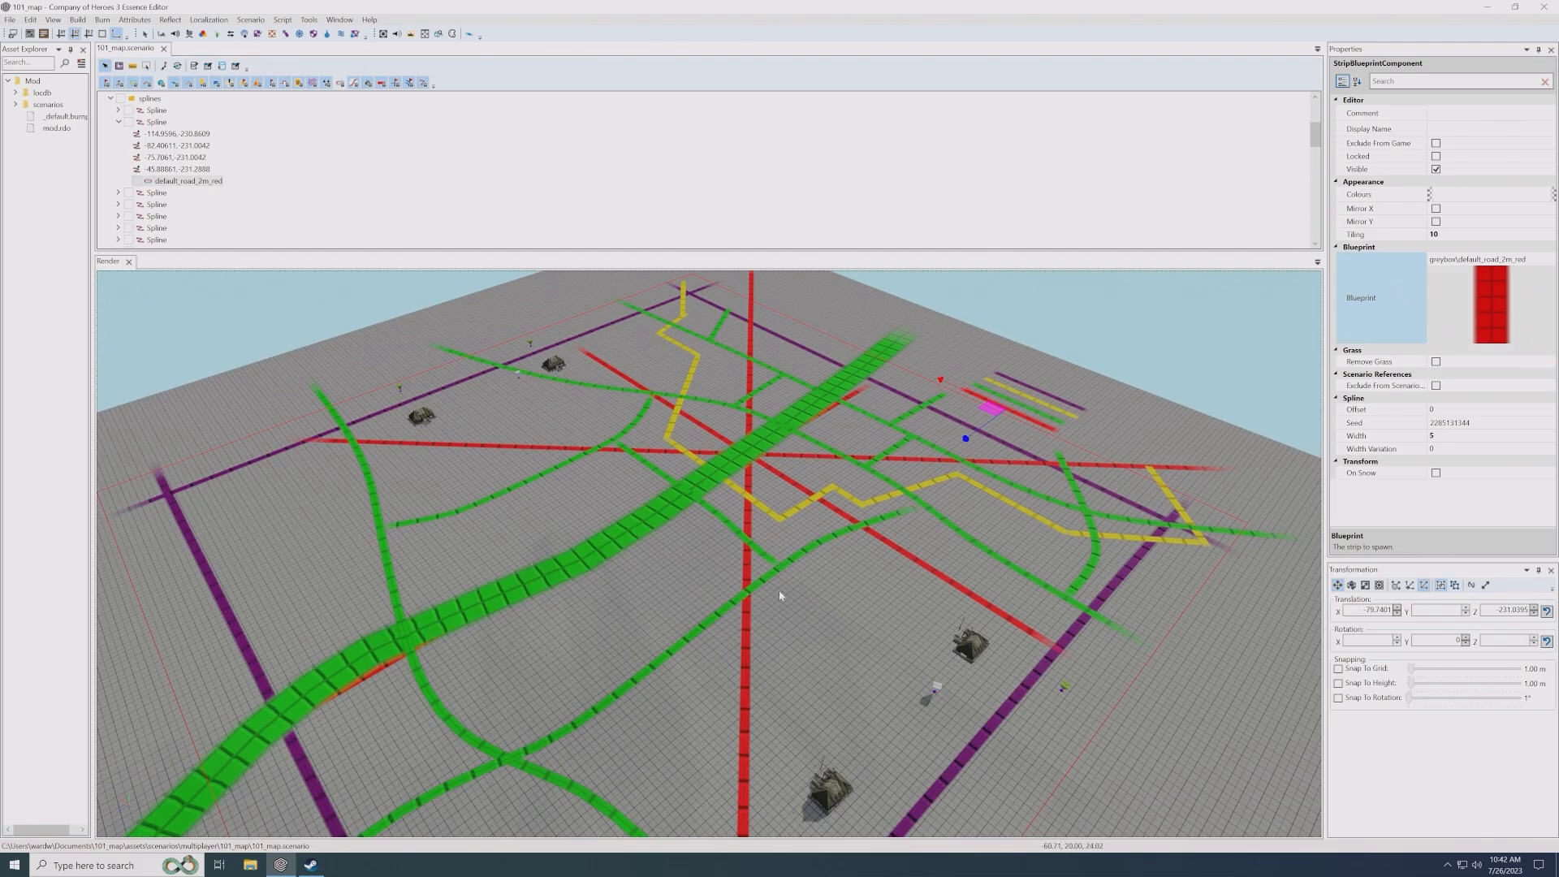
- Select the terrain's Height Map for painting and review the mode options of the left mouse brush
left_click(828, 553)
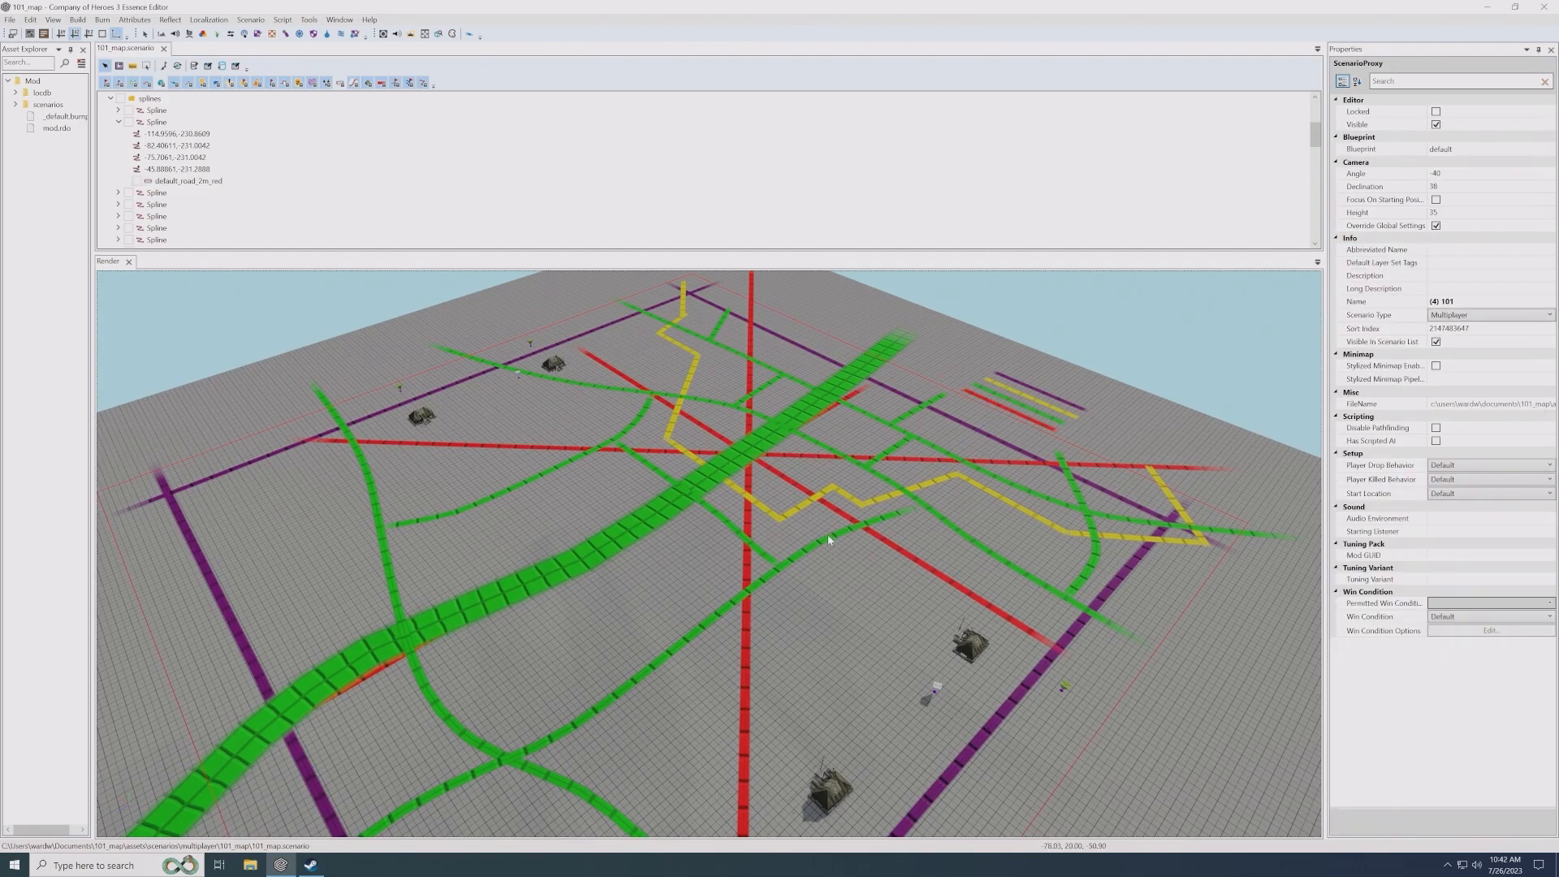
right_click(162, 33)
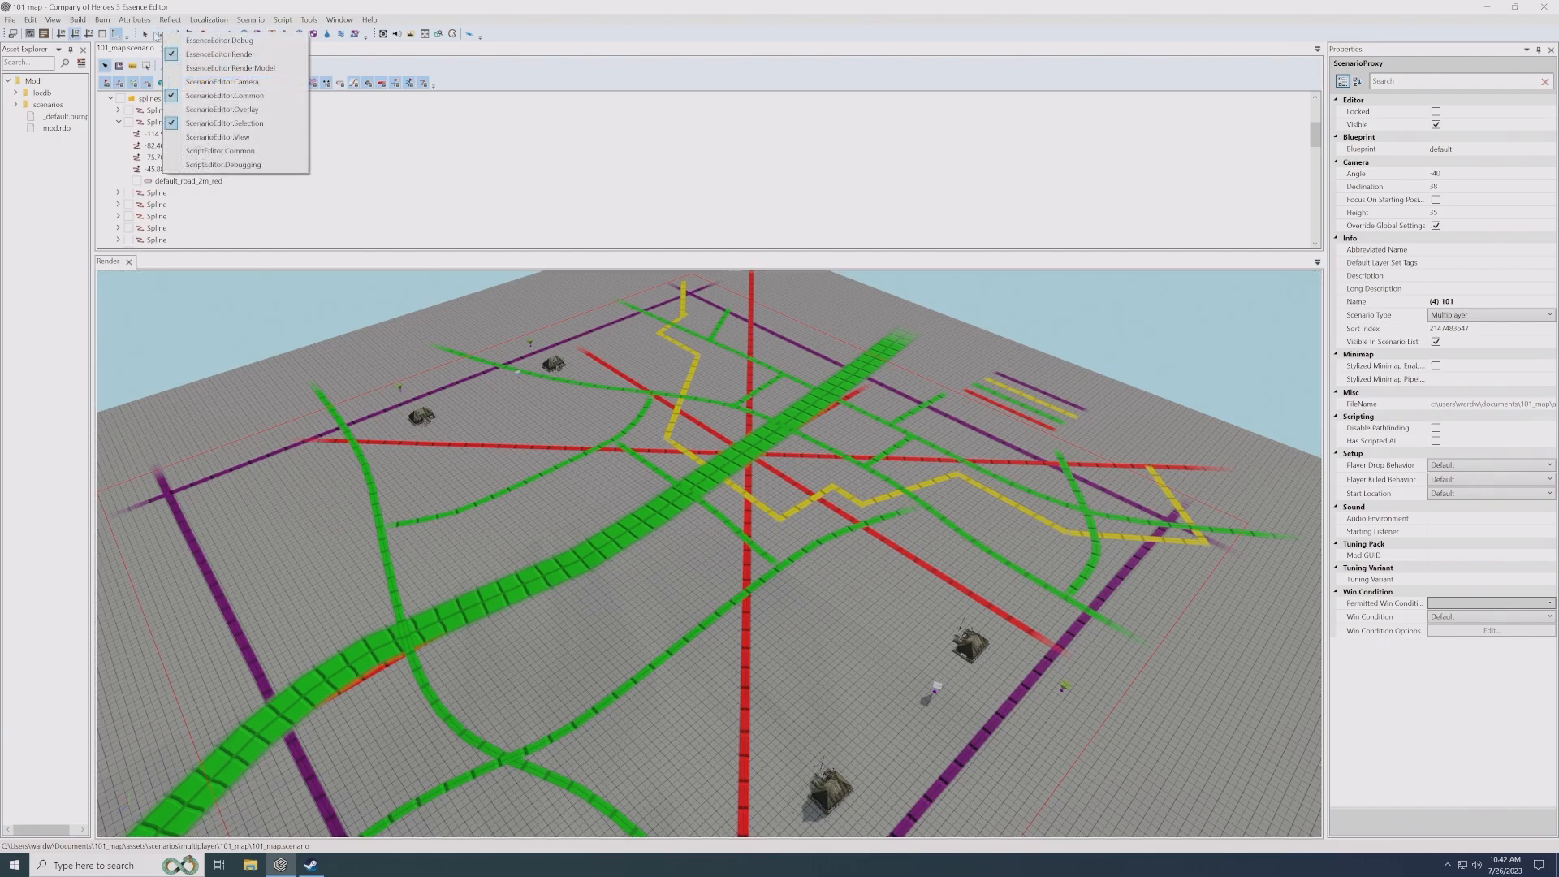
left_click(161, 34)
left_click(162, 34)
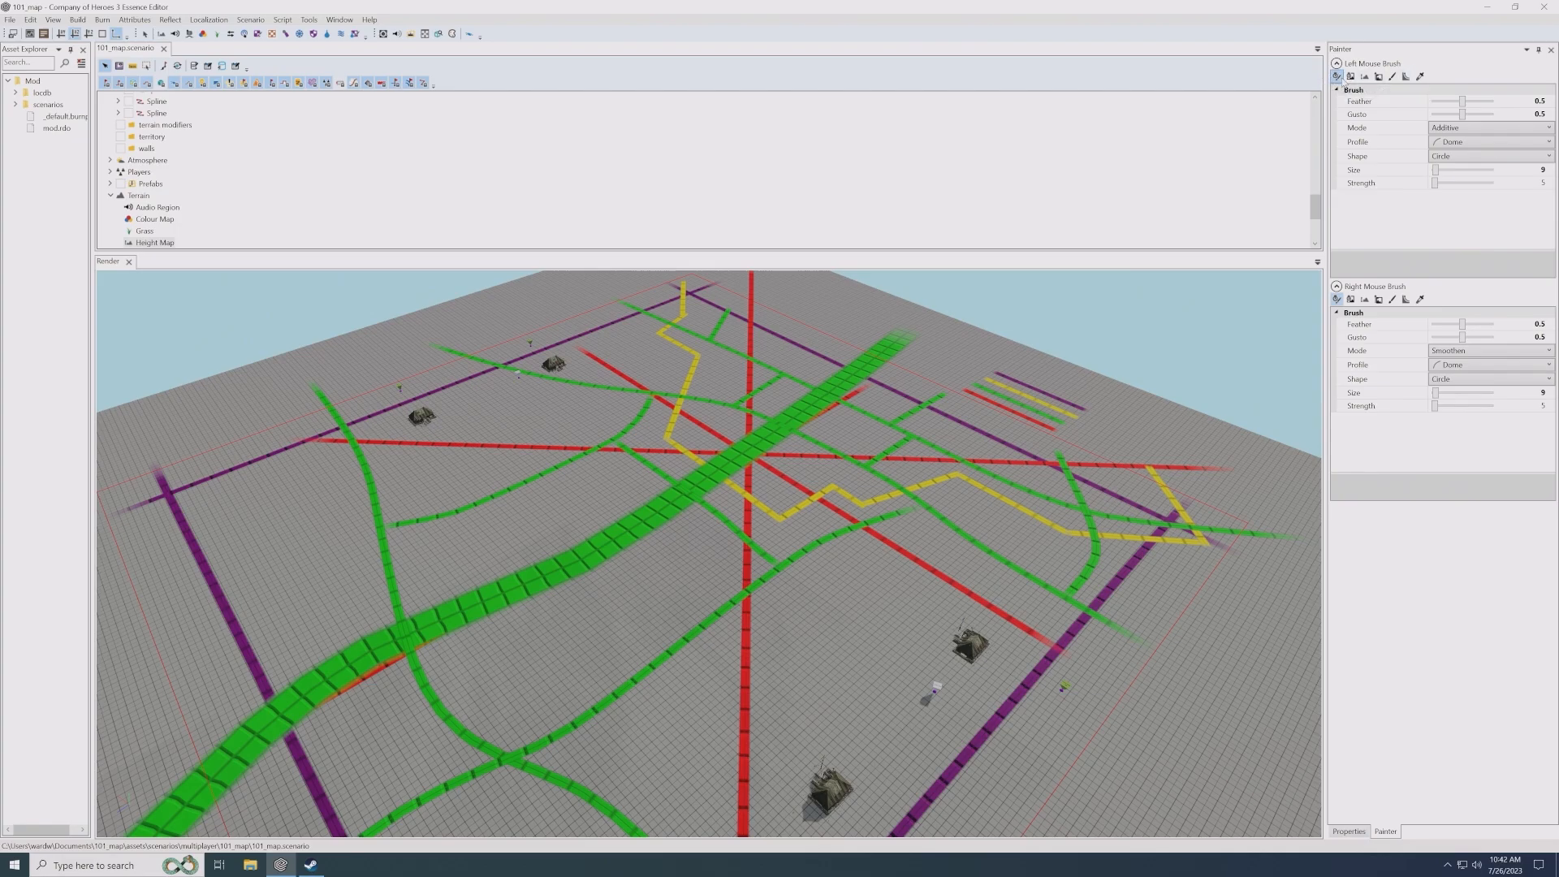
left_click(1467, 133)
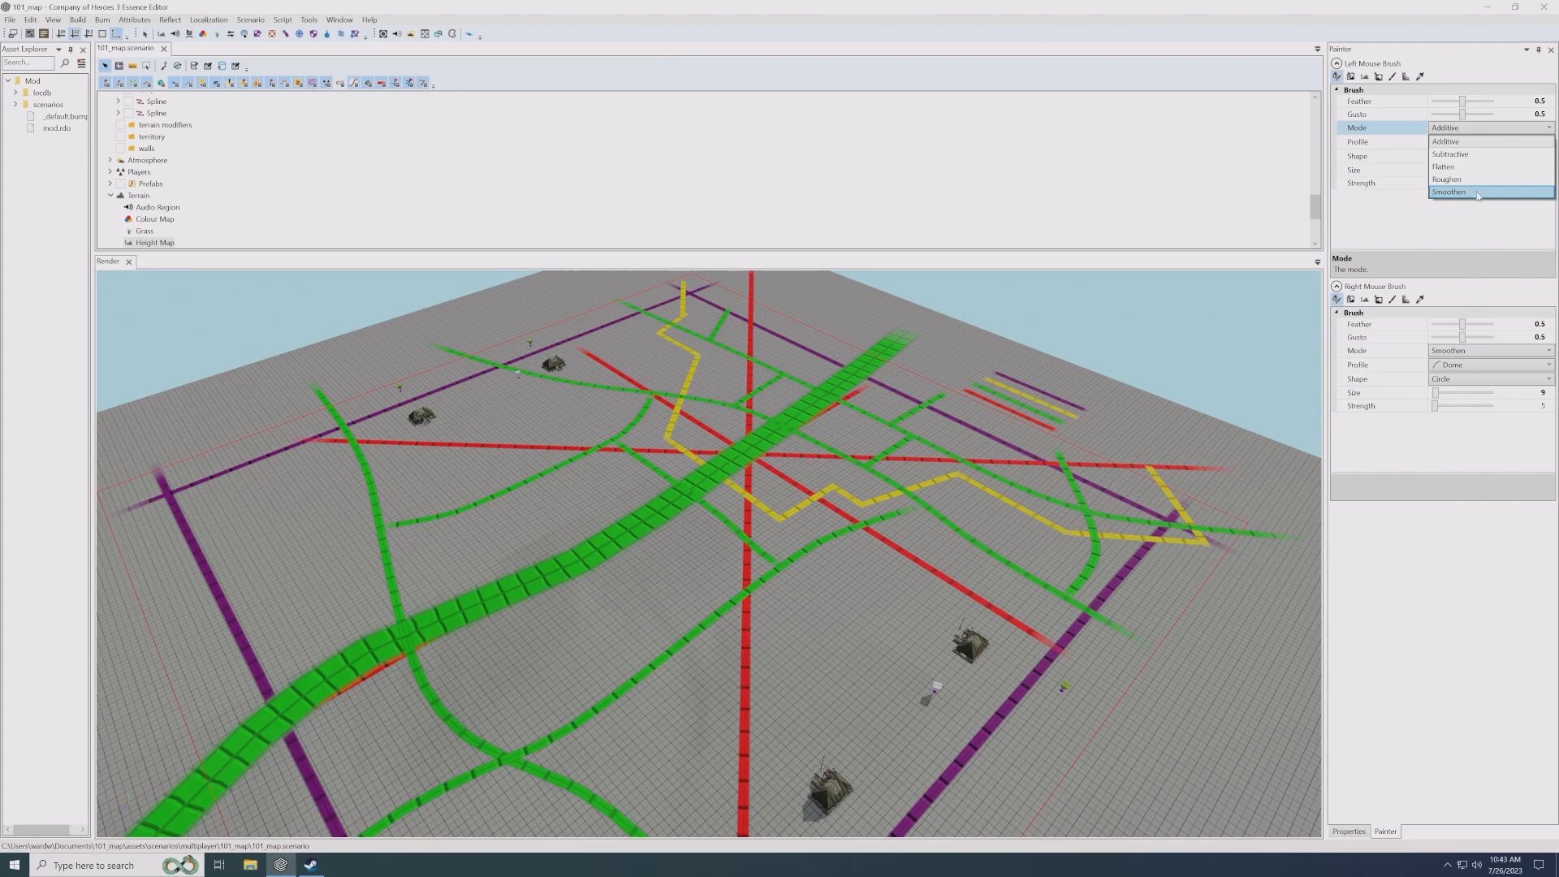
left_click(1412, 231)
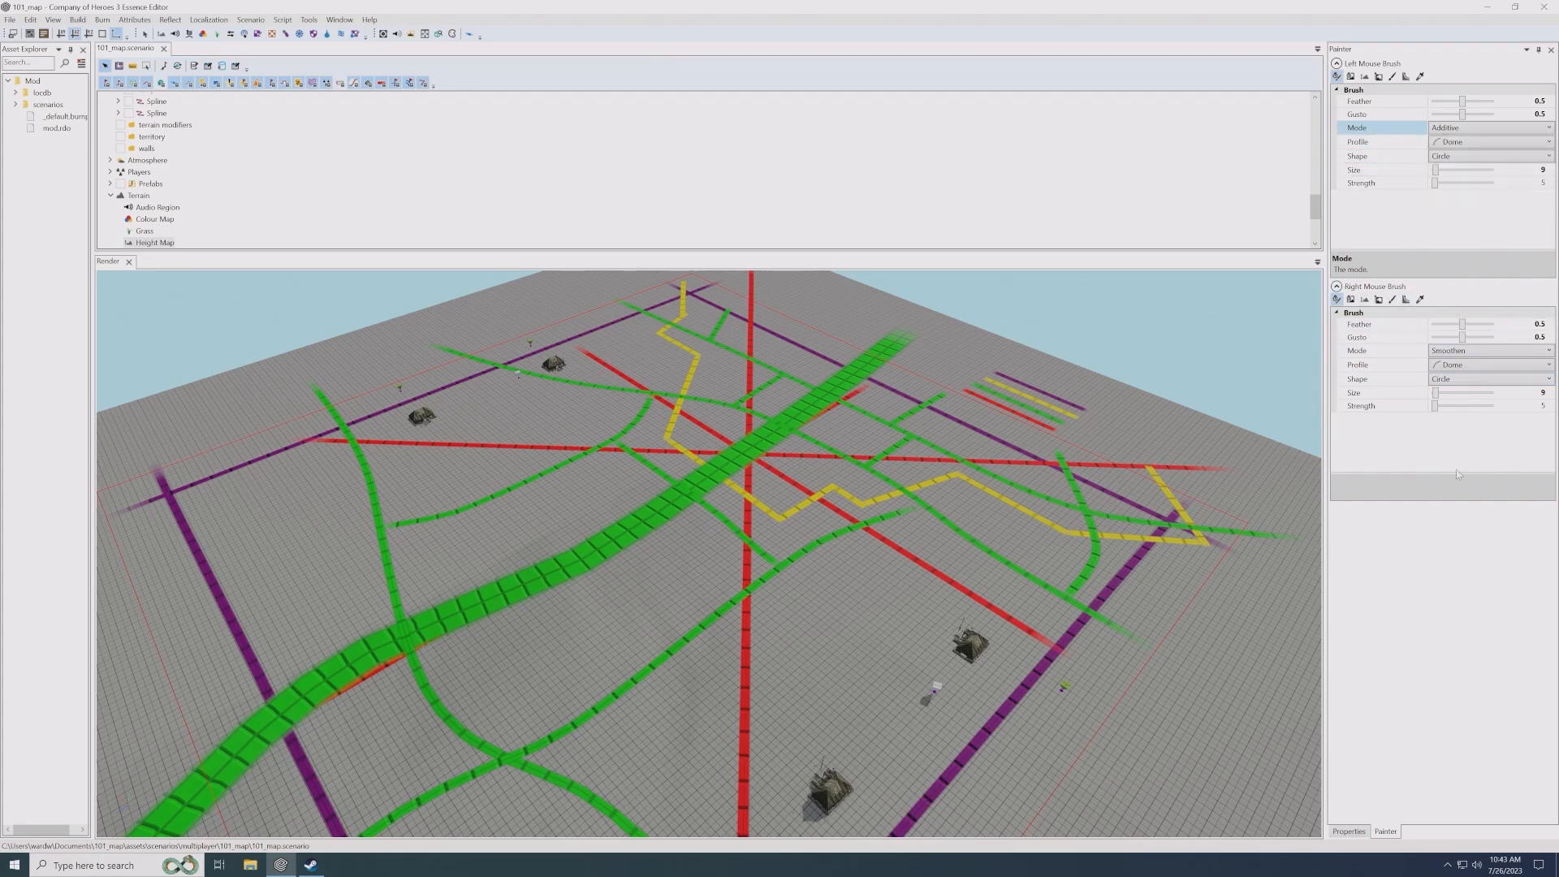
- Set the right mouse brush's strength to 1
left_click(1454, 353)
left_click(1507, 406)
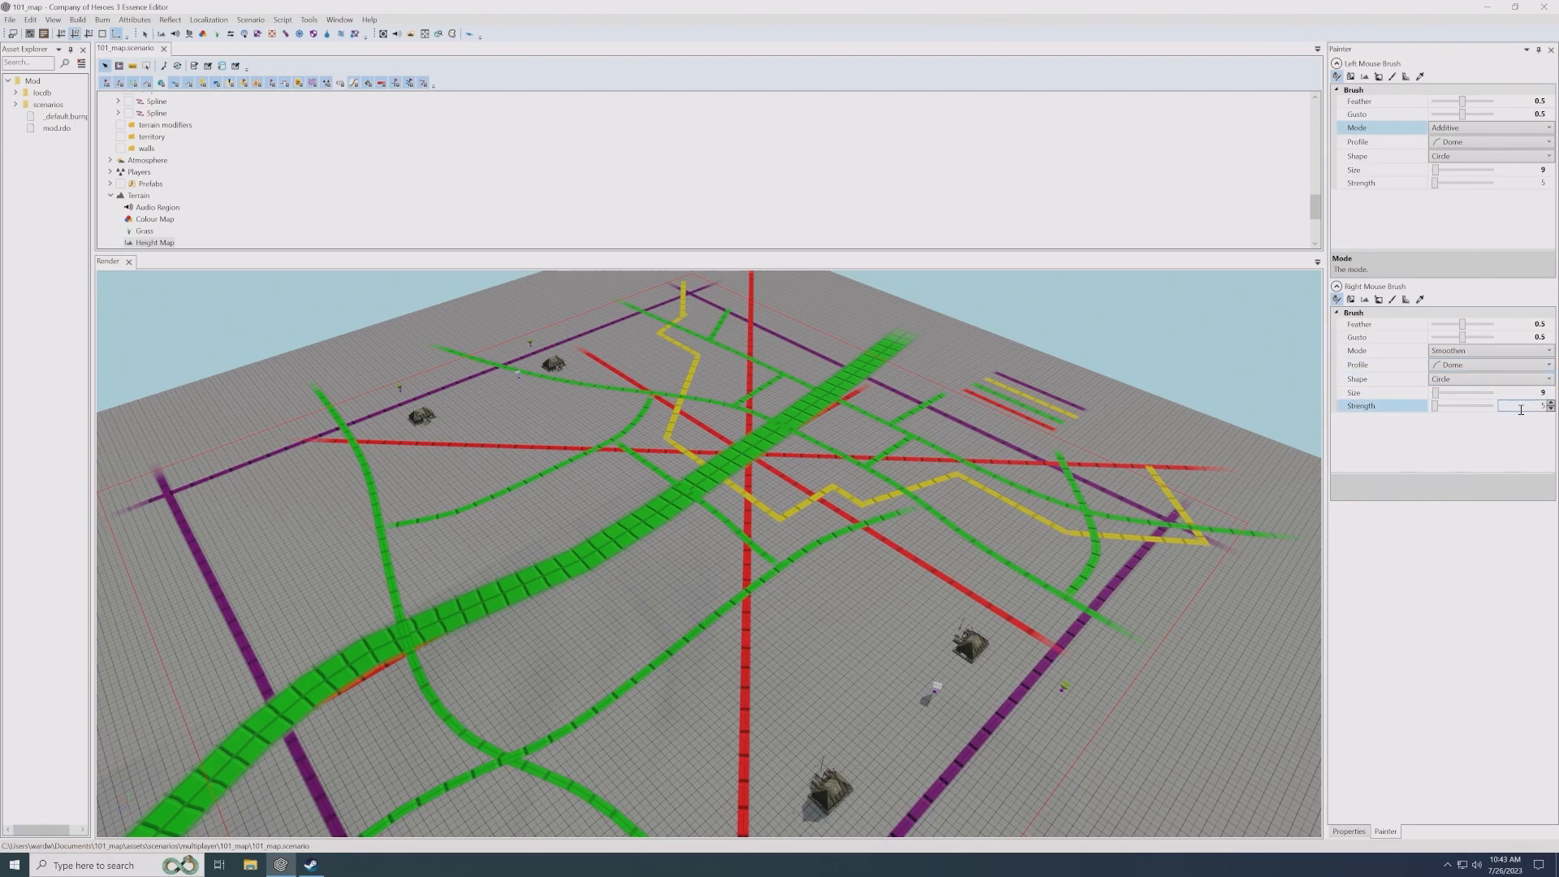
left_click(1523, 409)
type("1")
key("Return")
- Review the right mouse brush's shape options and the left mouse brush's mode options, keeping Circle and Additive
left_click(1463, 396)
left_click(1451, 384)
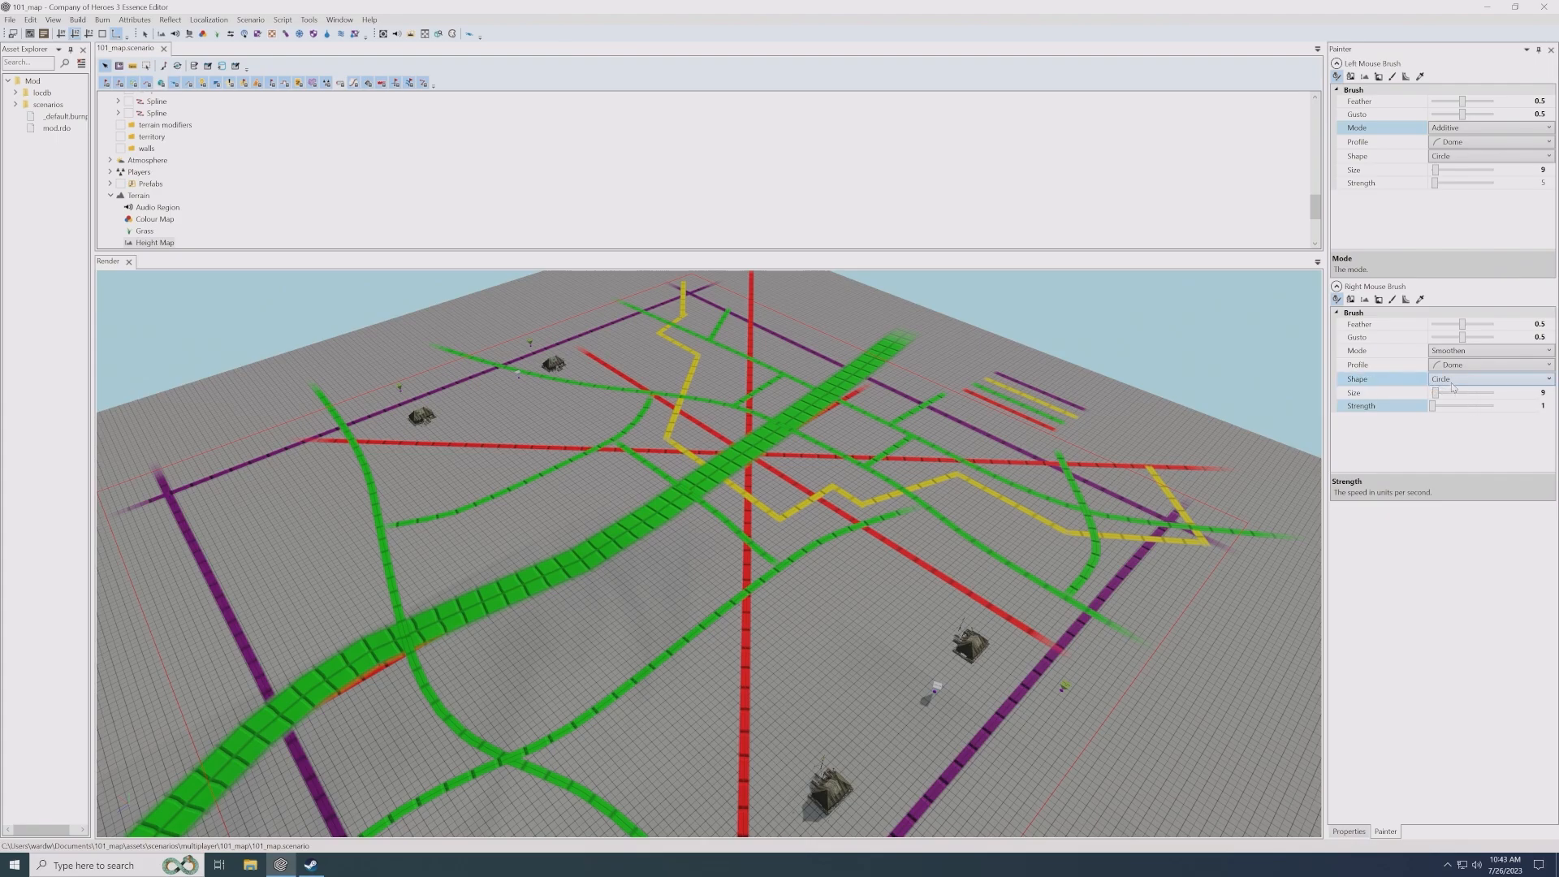
left_click(1453, 384)
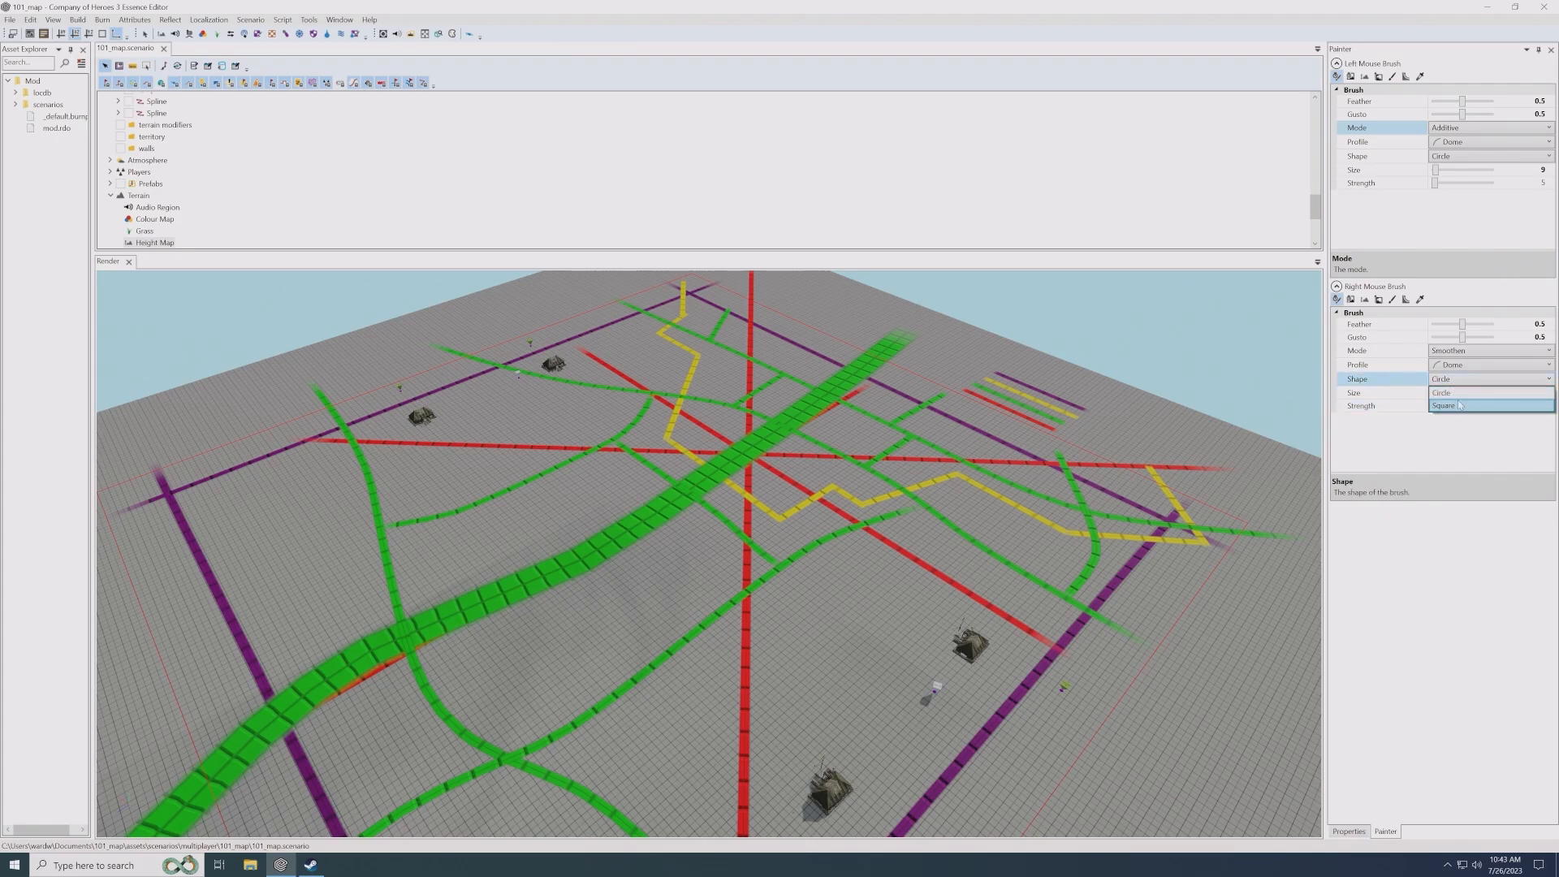
left_click(1459, 388)
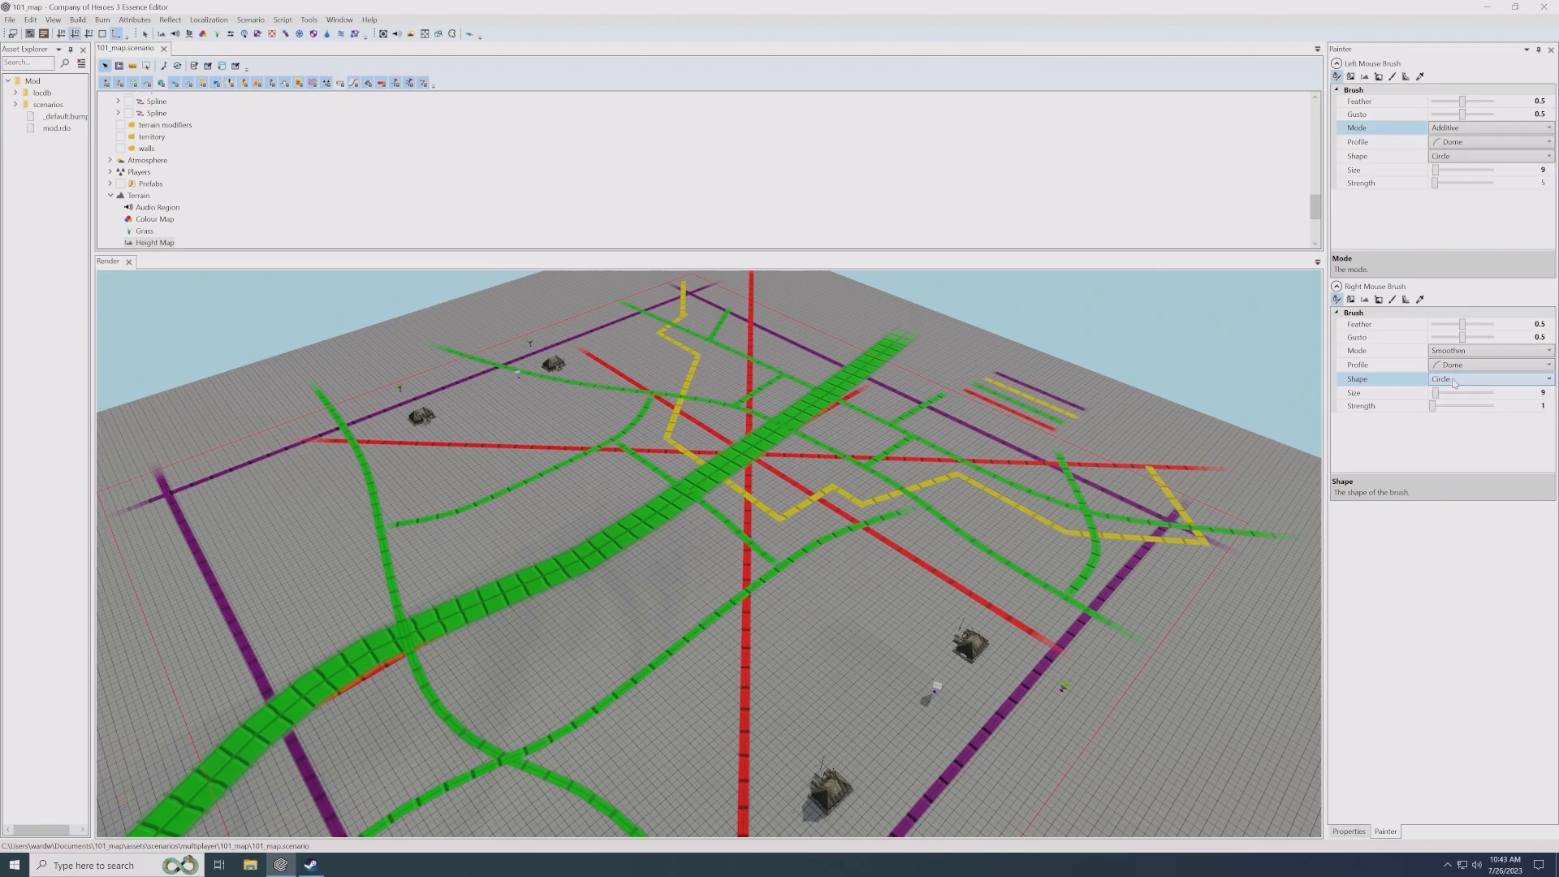
left_click(1461, 336)
left_click(1448, 128)
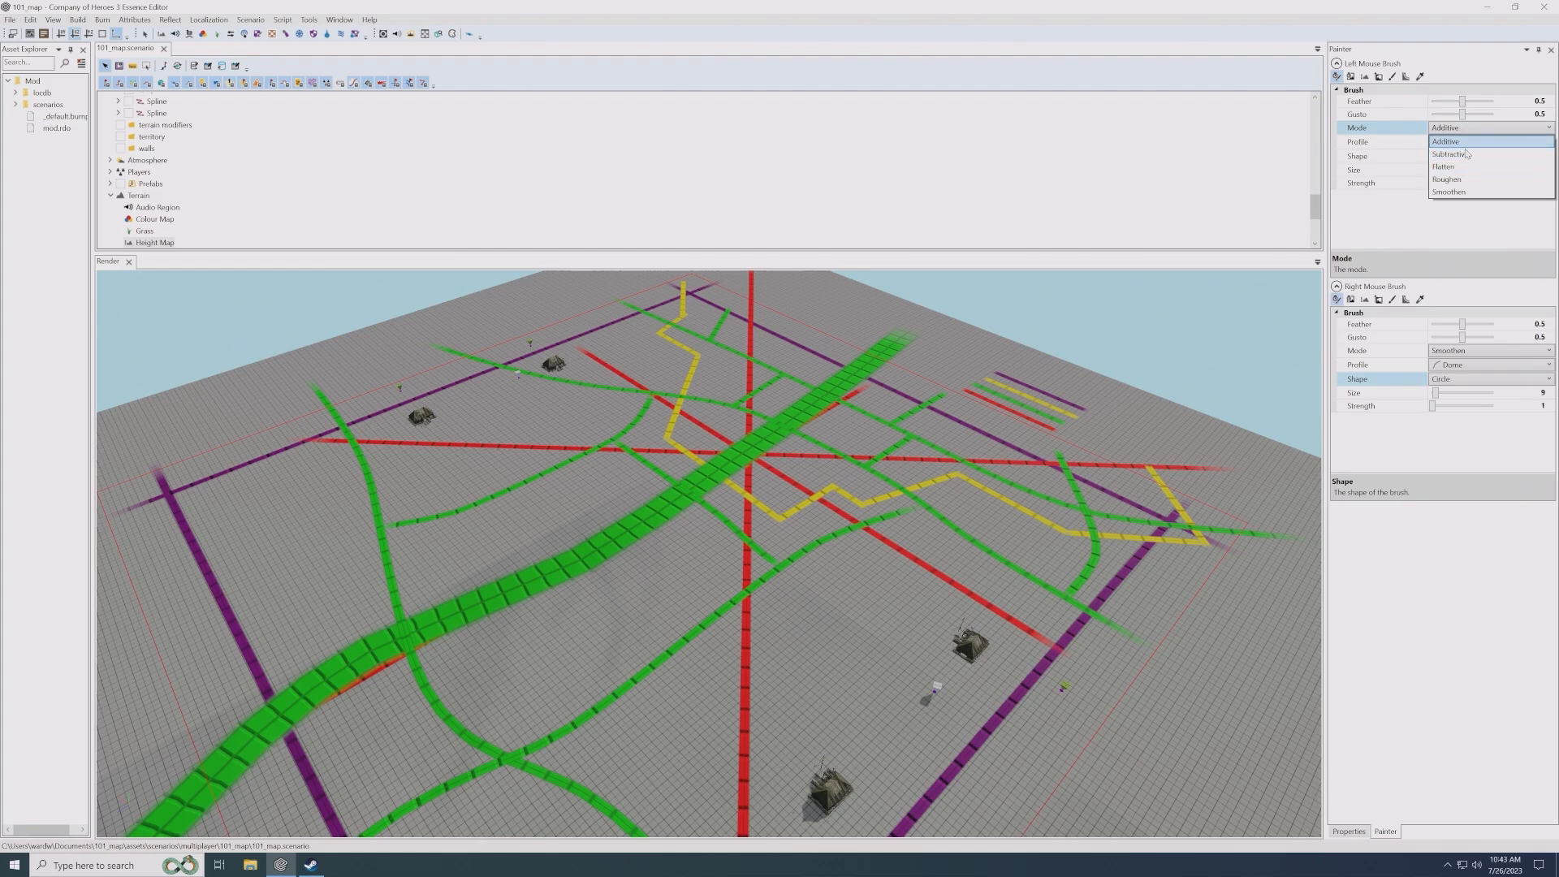
left_click(1463, 141)
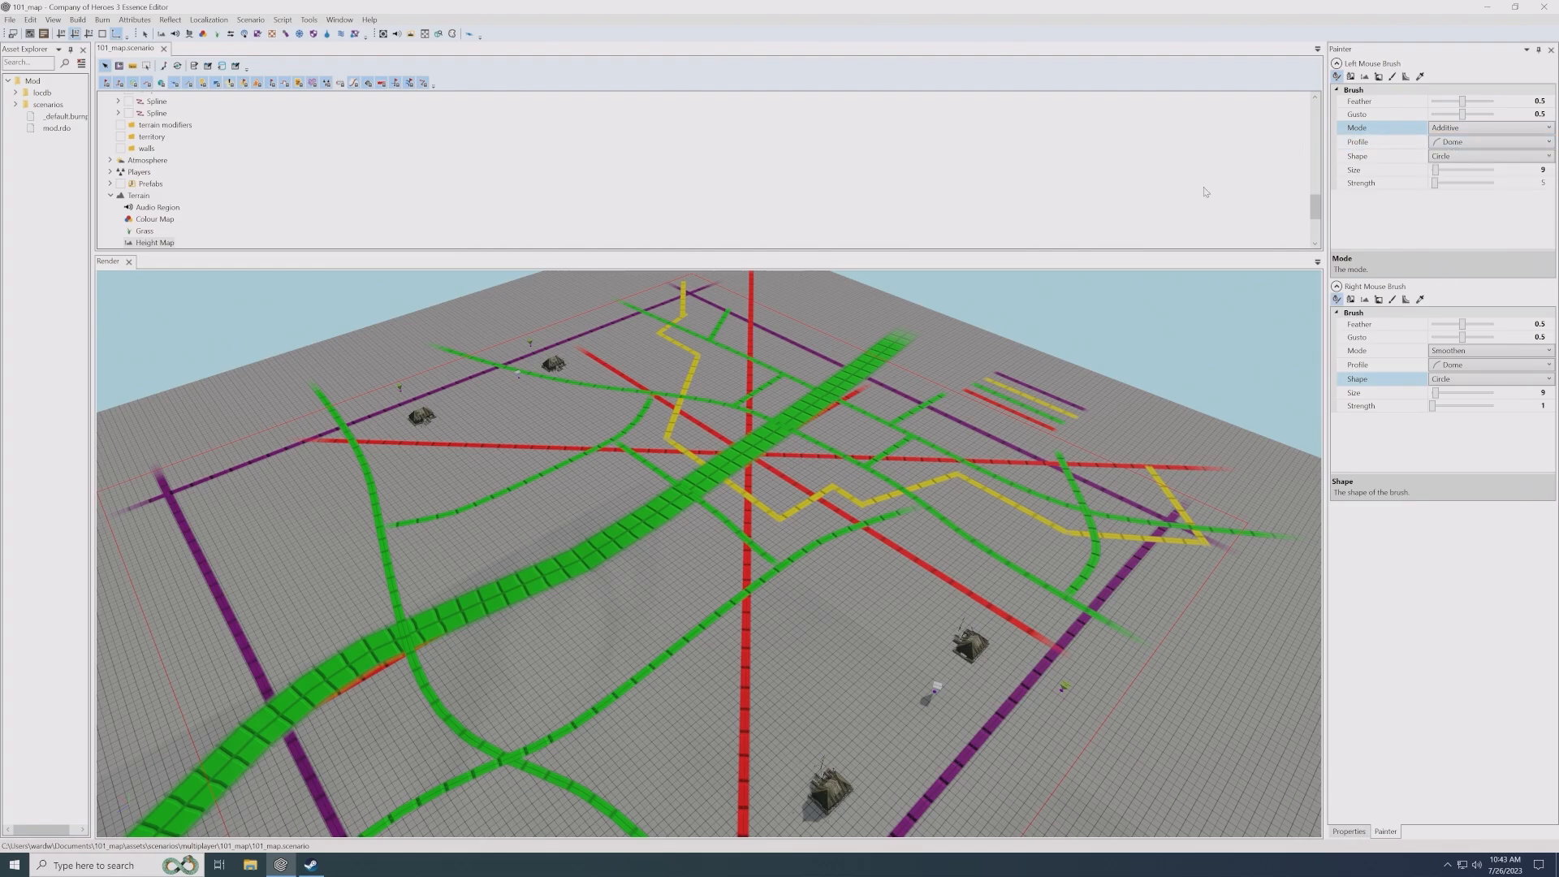
- Switch the left mouse brush to the Set height tool and sample the flat terrain's height as its target
scroll(859, 422, "up", 5)
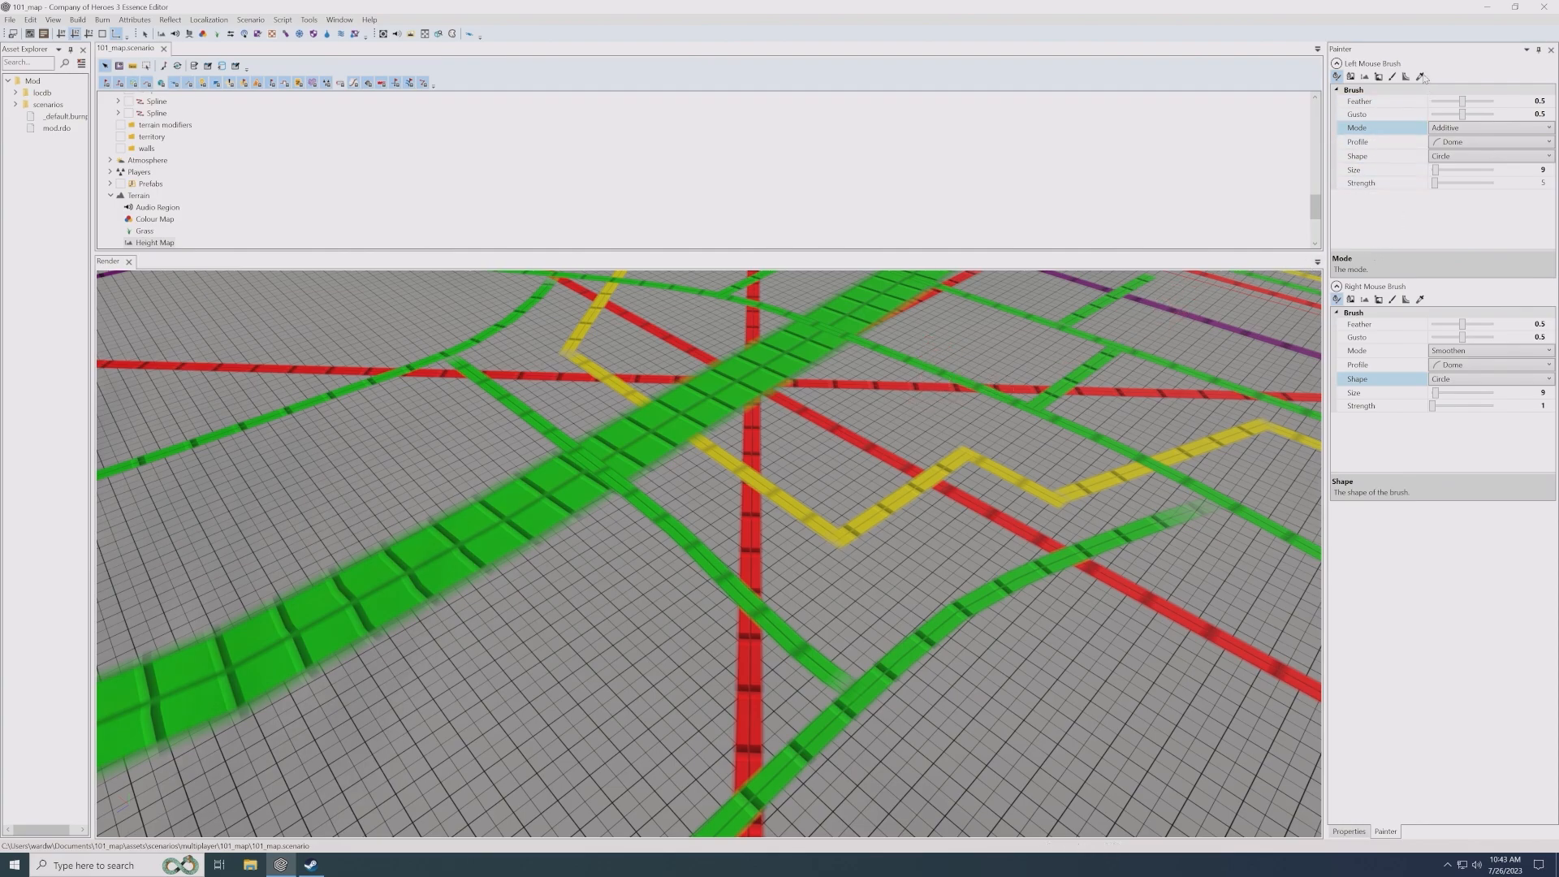
left_click(1392, 77)
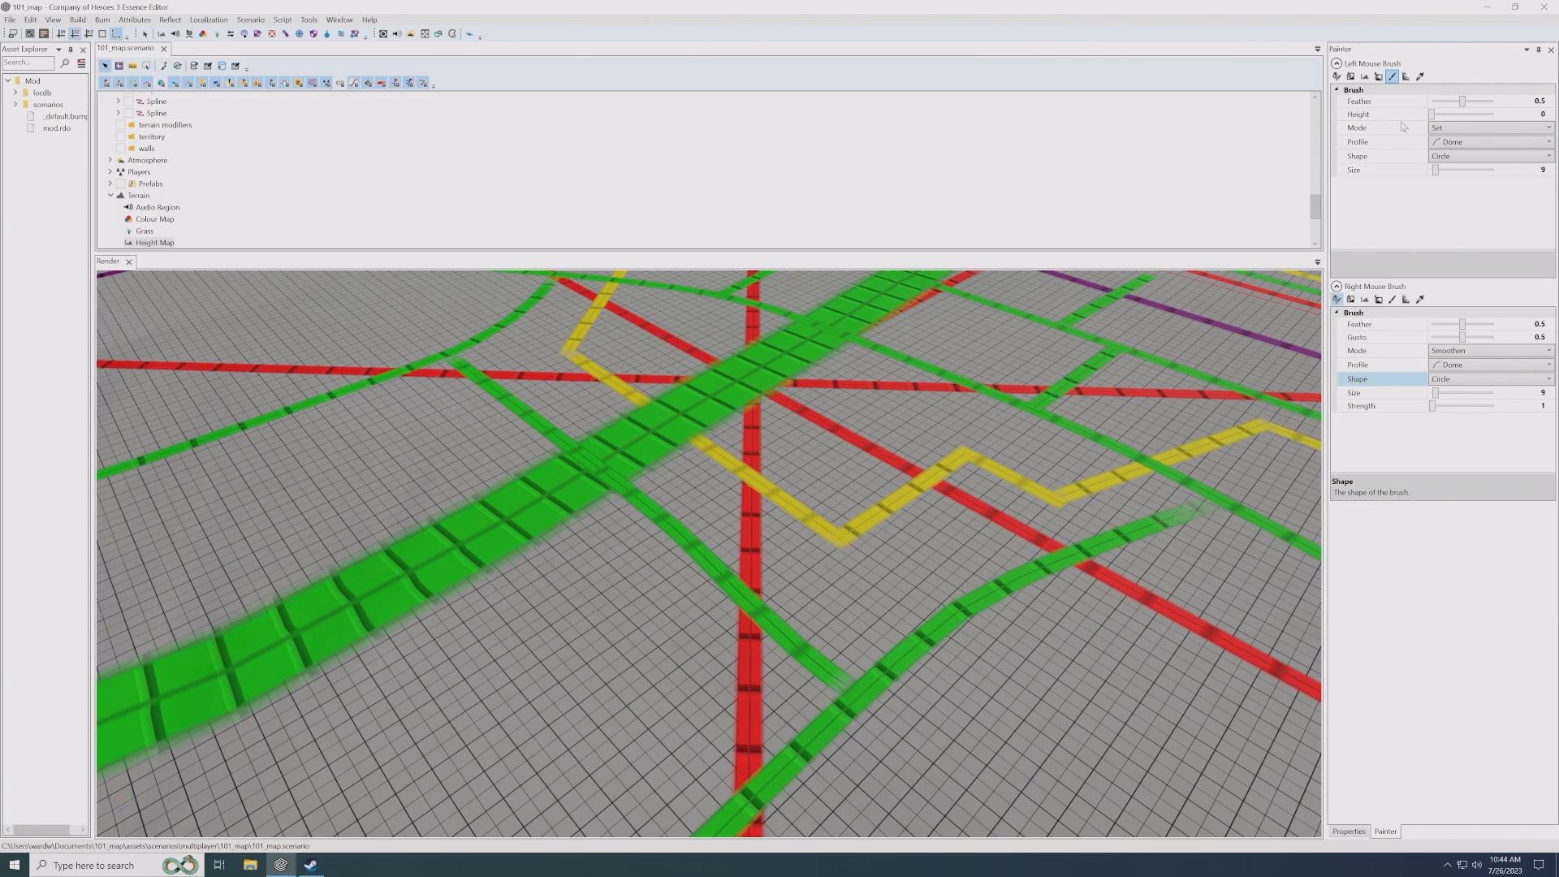
left_click(1420, 76)
left_click(904, 412)
left_click(1538, 114)
scroll(1003, 427, "down", 5)
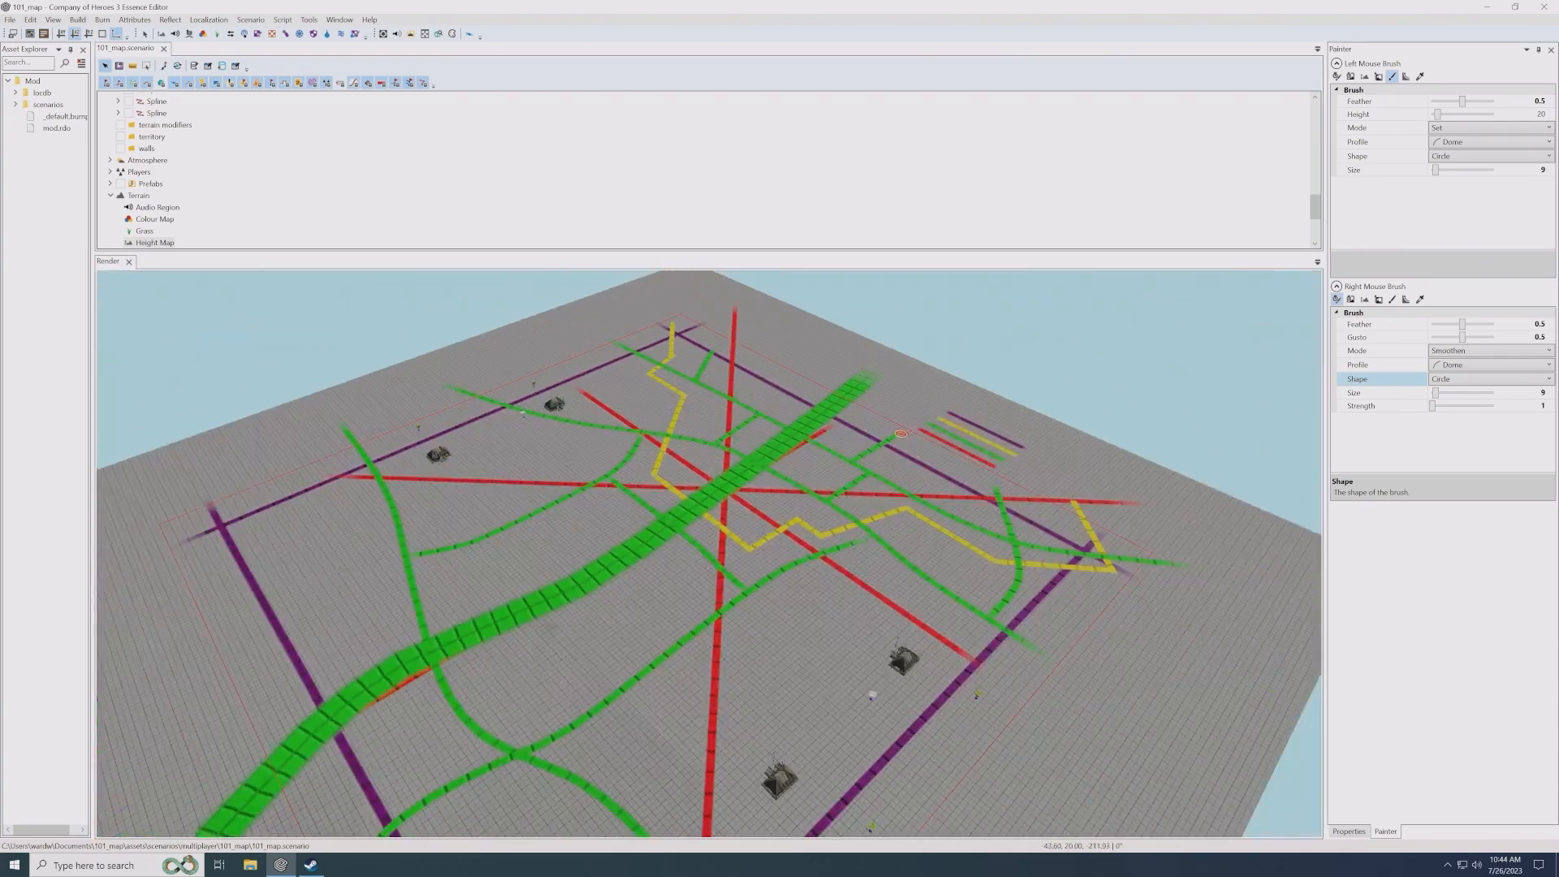
scroll(896, 438, "up", 1)
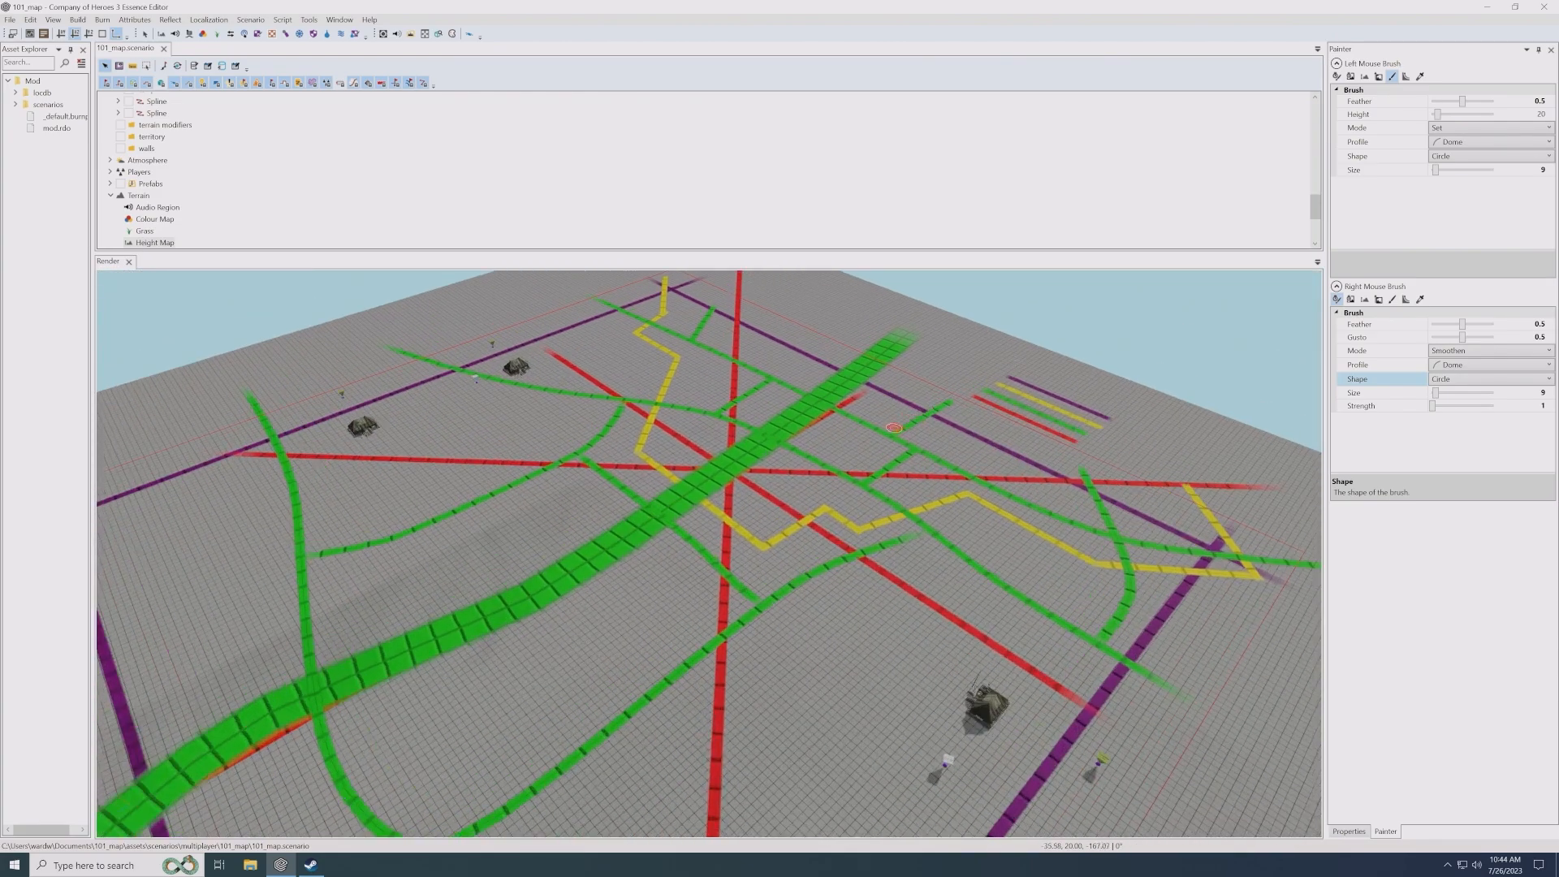
- Set the left mouse brush's target height to 30 and paint a raised spot beside the yellow line near the map's centre
left_click(1526, 114)
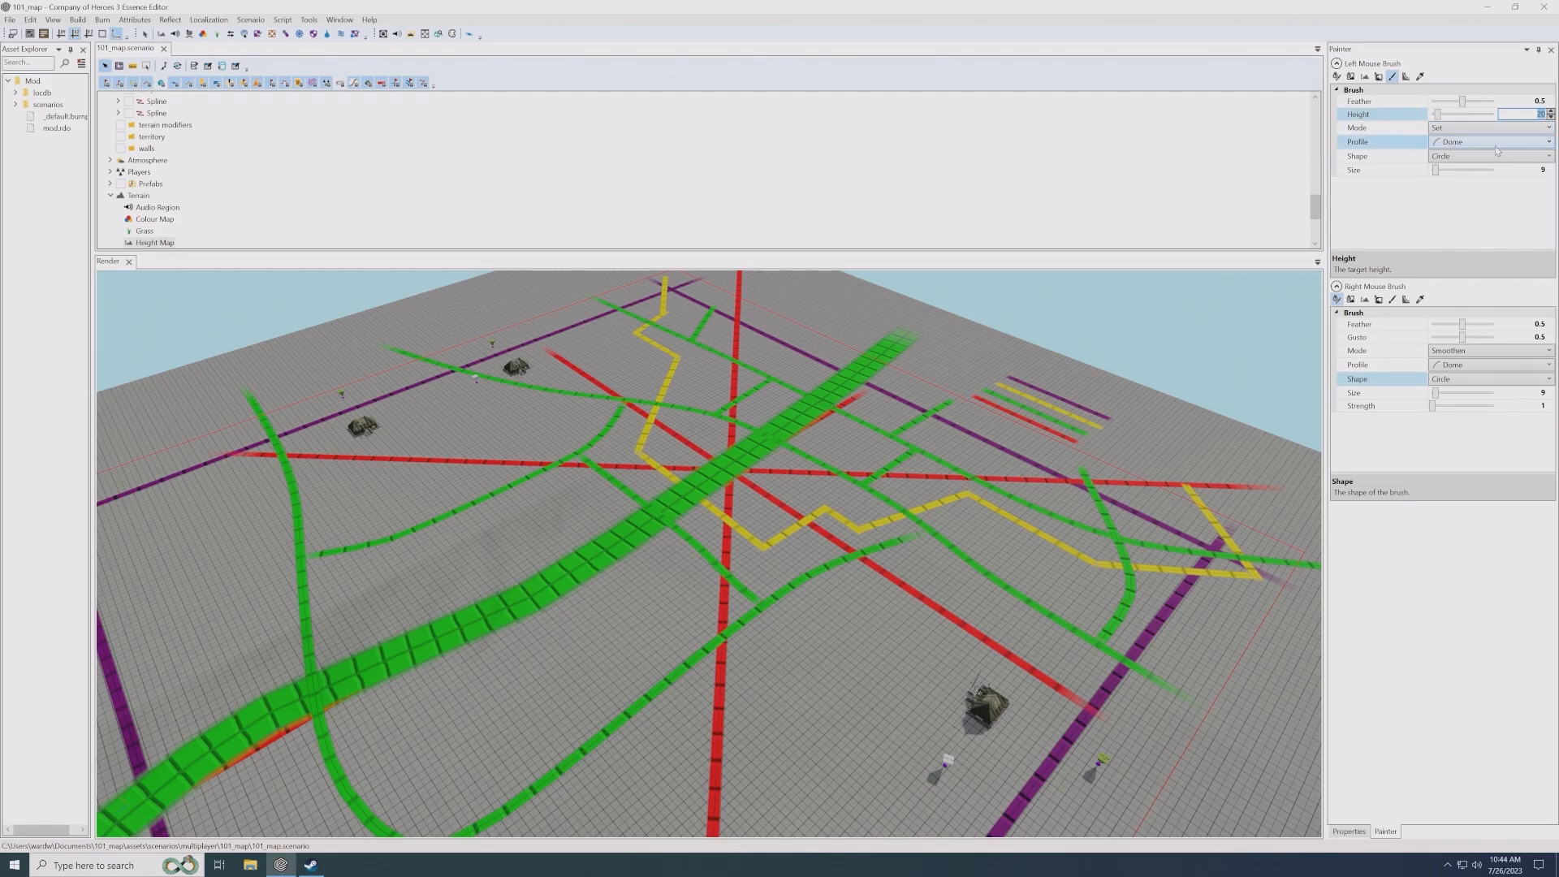
type("30")
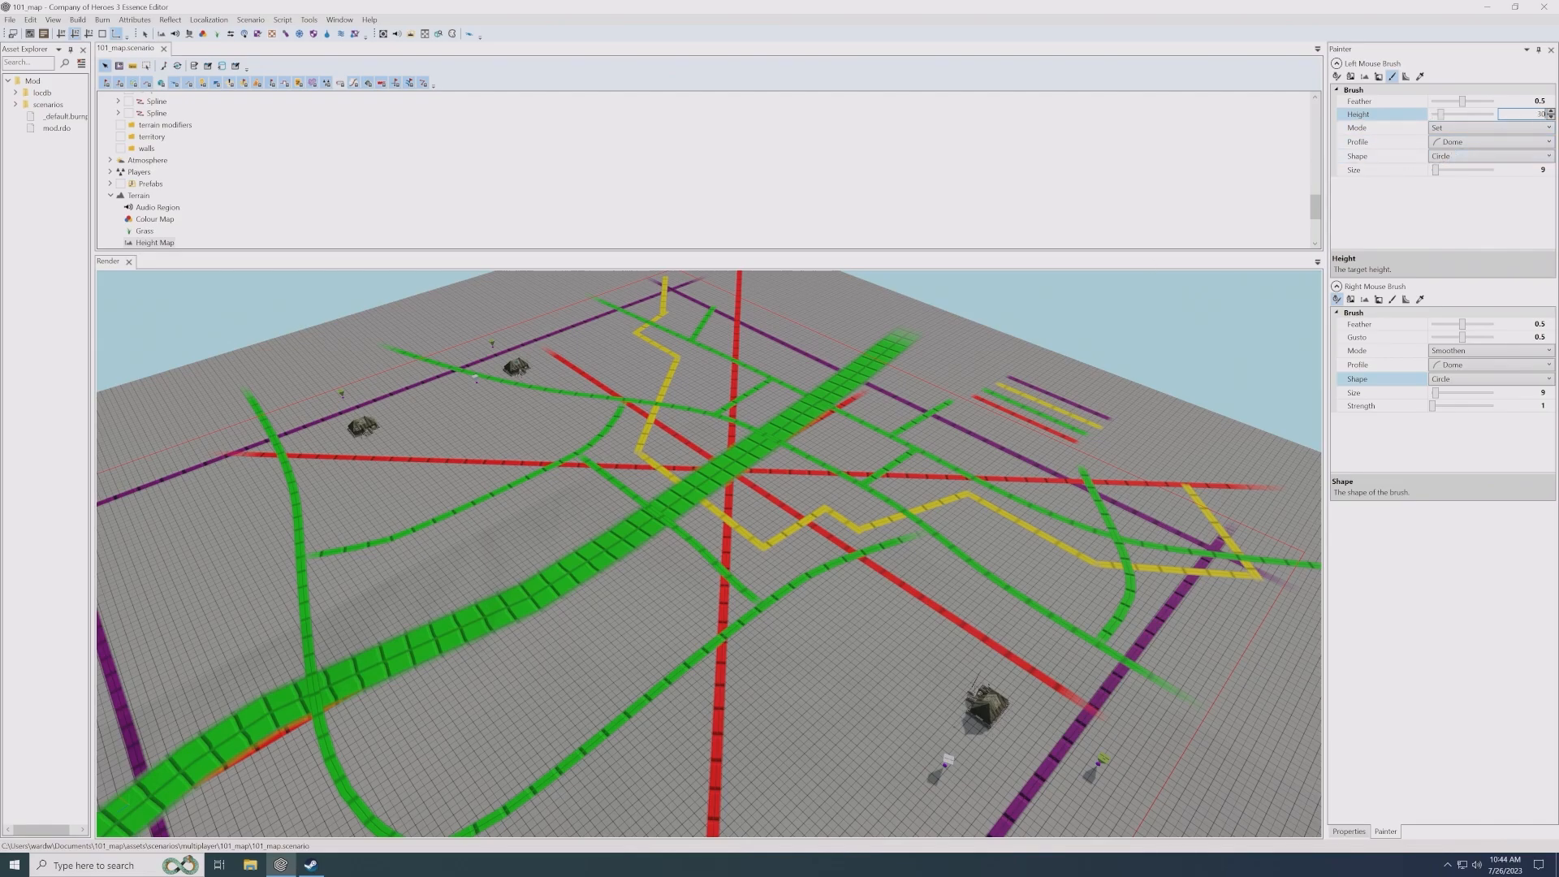
scroll(834, 475, "up", 4)
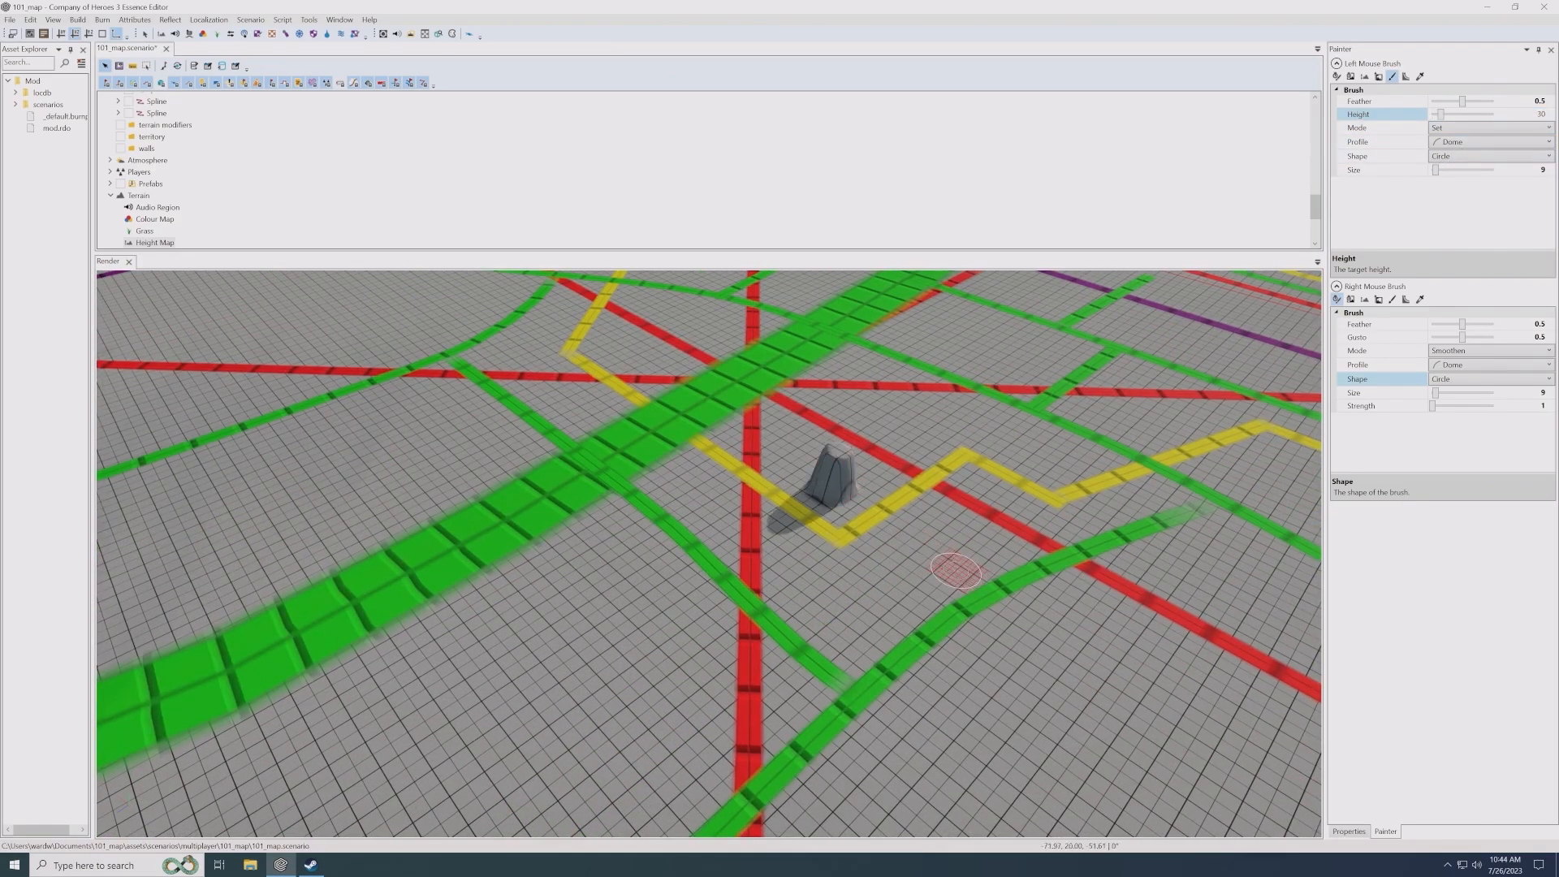
scroll(934, 527, "up", 2)
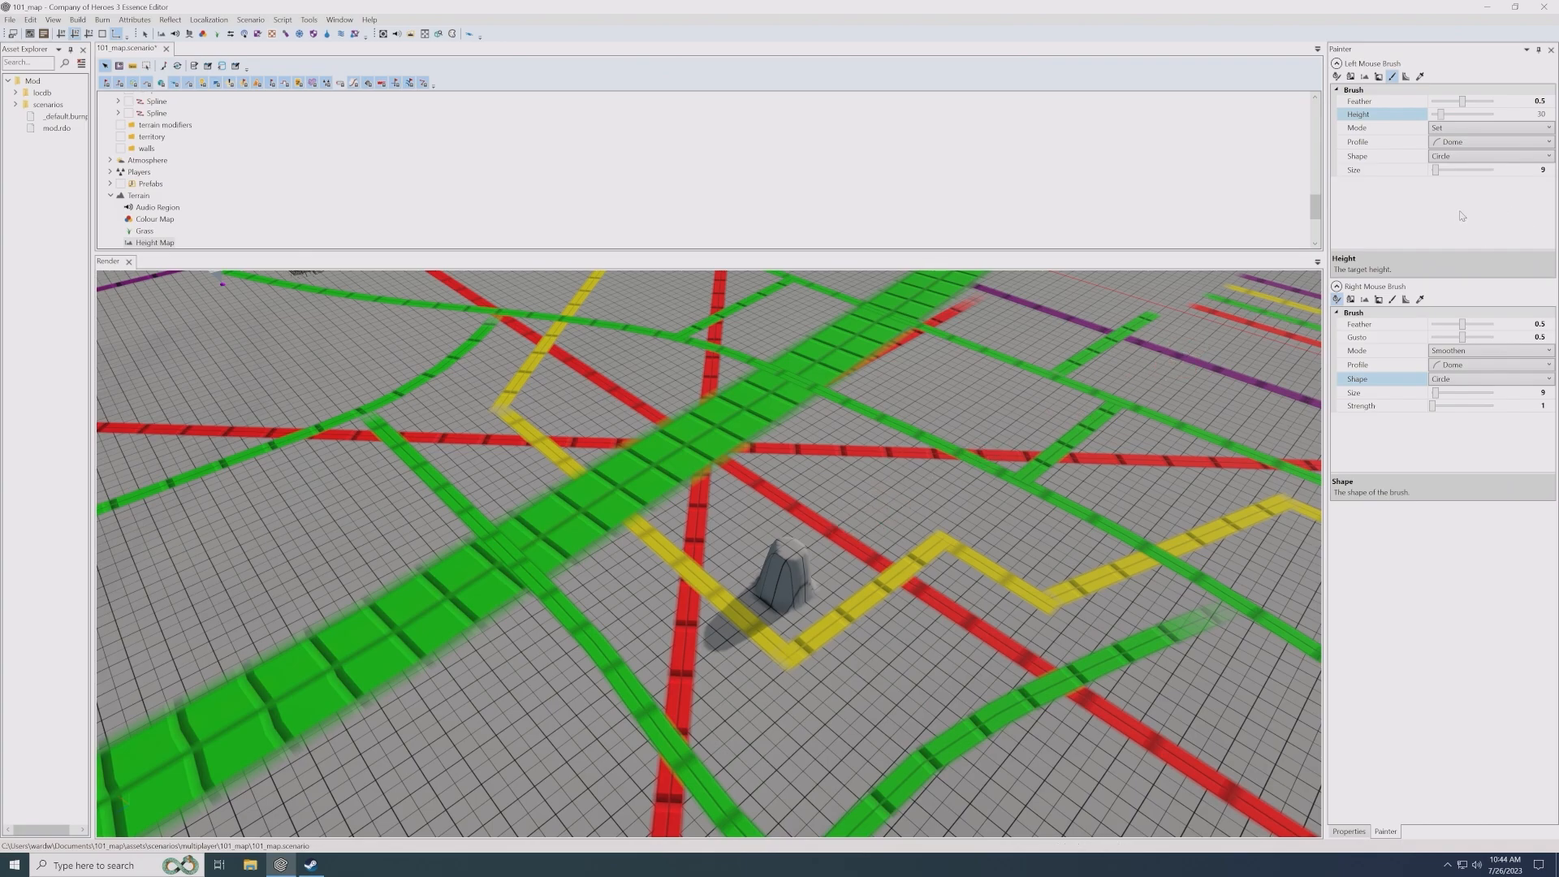
- Set the left mouse brush's target height to 25 and its size to 29
left_click(1524, 113)
scroll(853, 465, "down", 5)
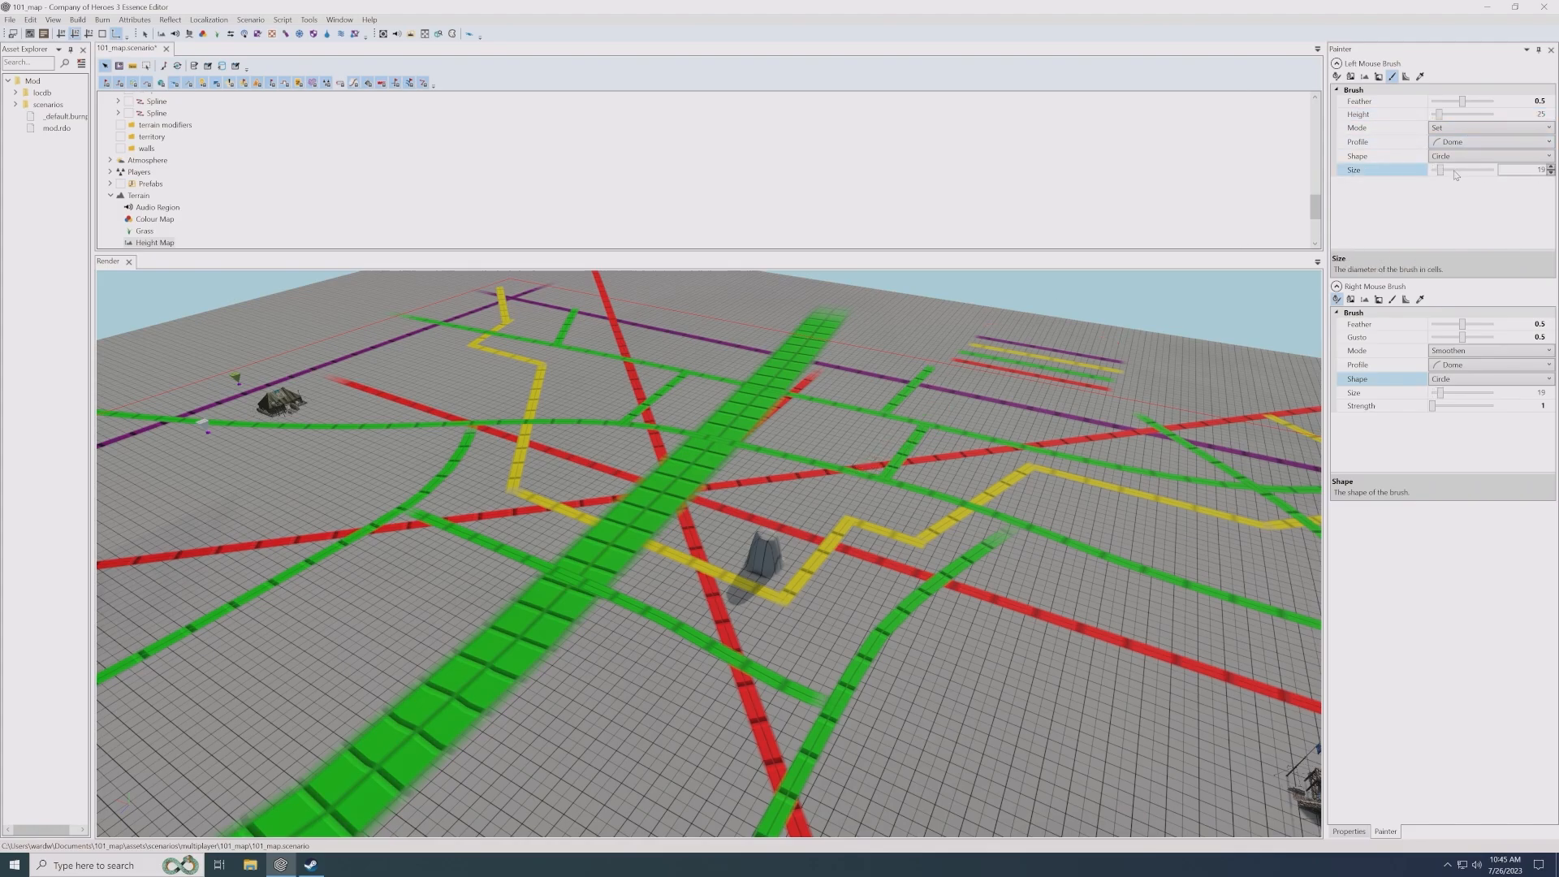
scroll(812, 421, "down", 1)
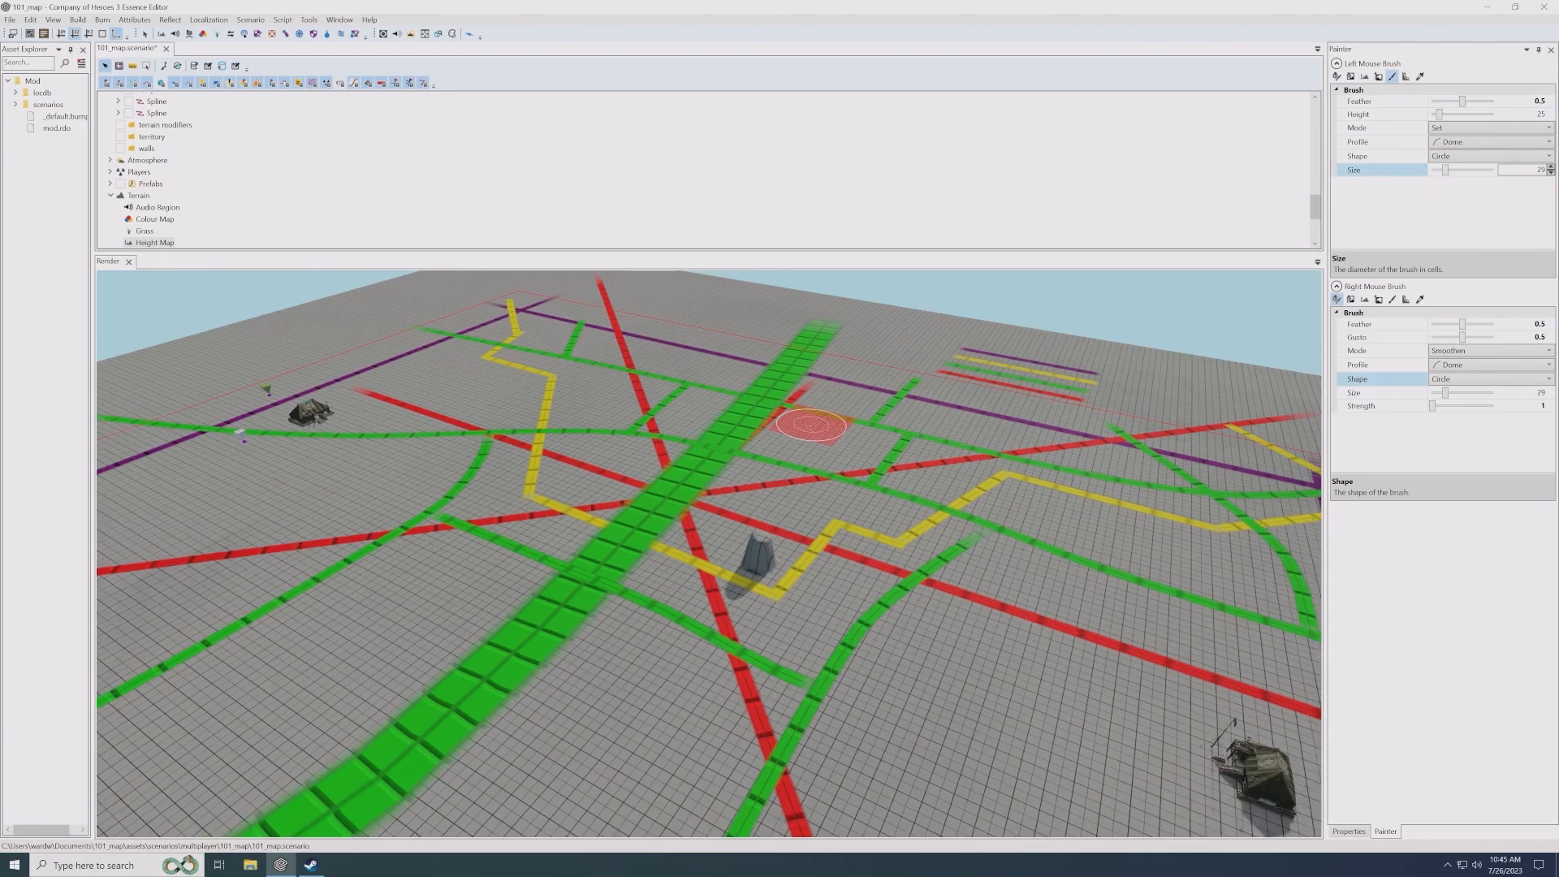
left_click_drag(808, 428, 799, 437, "alt")
scroll(799, 437, "up", 2)
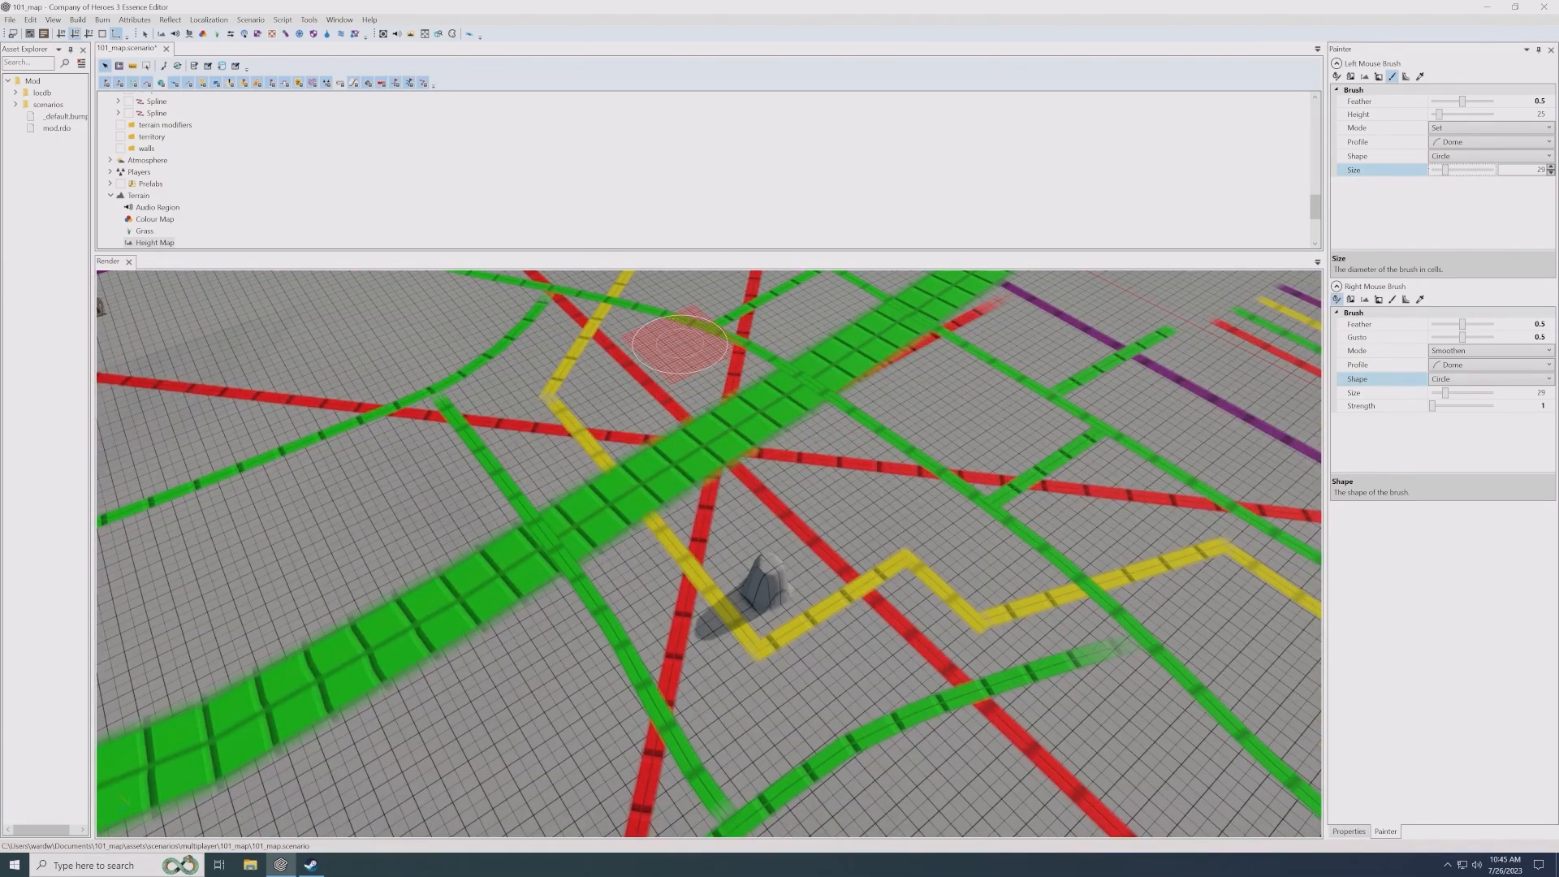
- Raise the terrain to height 25 along the inner side of the yellow line, from the wide green road to the purple line's corner
mouse_move(660, 299)
left_mouse_down()
mouse_move(626, 348)
mouse_move(608, 341)
mouse_move(771, 564)
mouse_move(958, 559)
mouse_move(1186, 518)
left_mouse_up()
middle_click_drag(1185, 518, 966, 519, "alt")
left_click_drag(849, 484, 1011, 629)
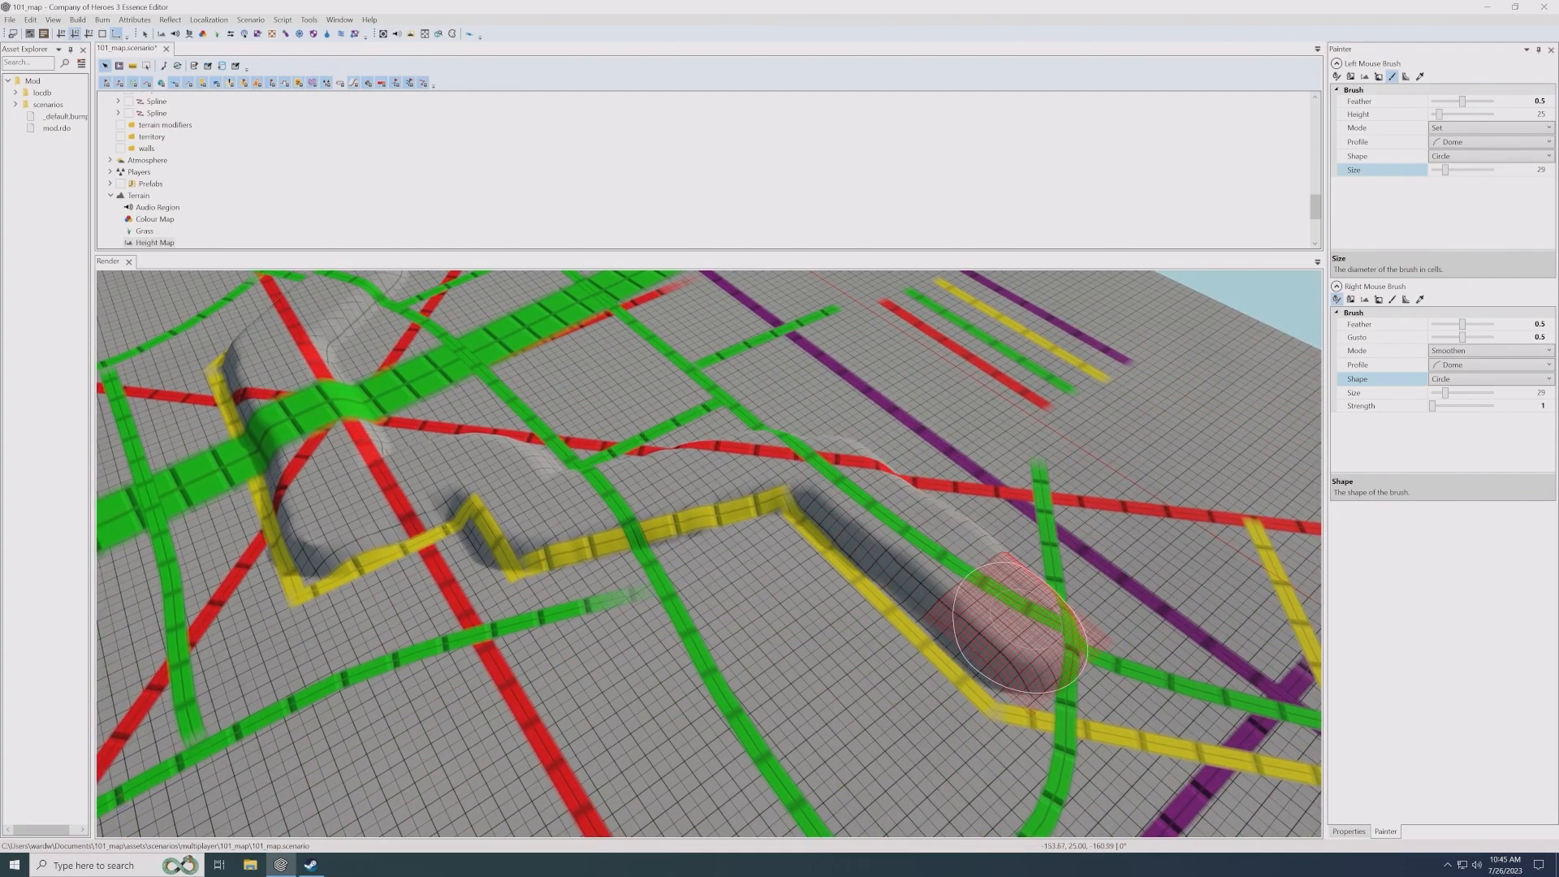
middle_click_drag(1141, 690, 994, 588, "alt")
mouse_move(756, 460)
left_mouse_down()
mouse_move(727, 435)
mouse_move(1015, 589)
mouse_move(1100, 582)
left_mouse_up()
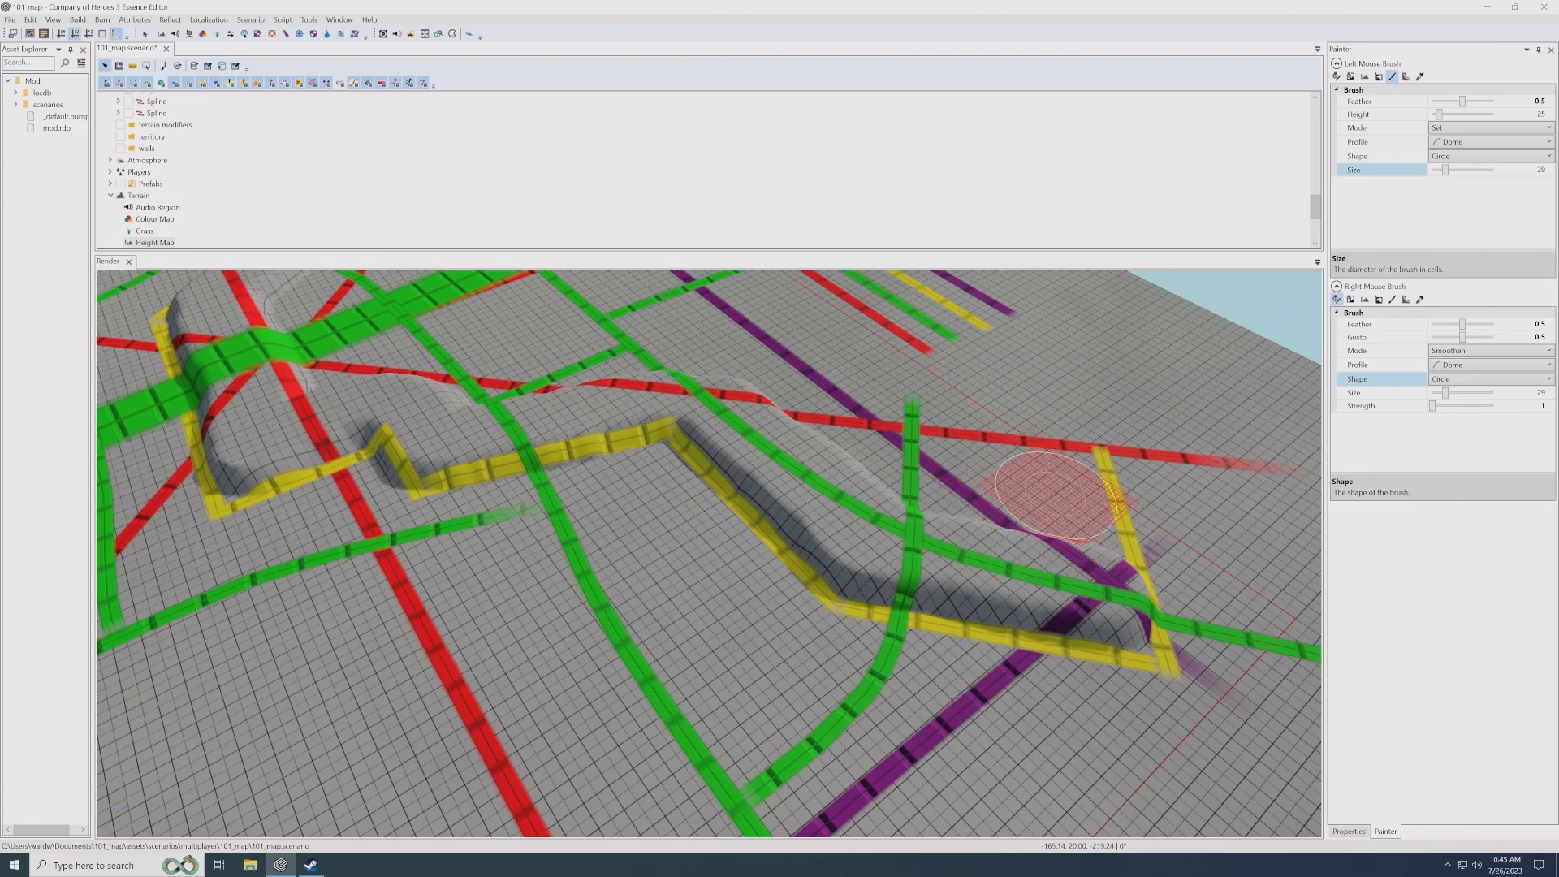
mouse_move(1054, 495)
left_mouse_down()
mouse_move(1064, 560)
mouse_move(1087, 558)
mouse_move(1060, 455)
mouse_move(1079, 510)
left_mouse_up()
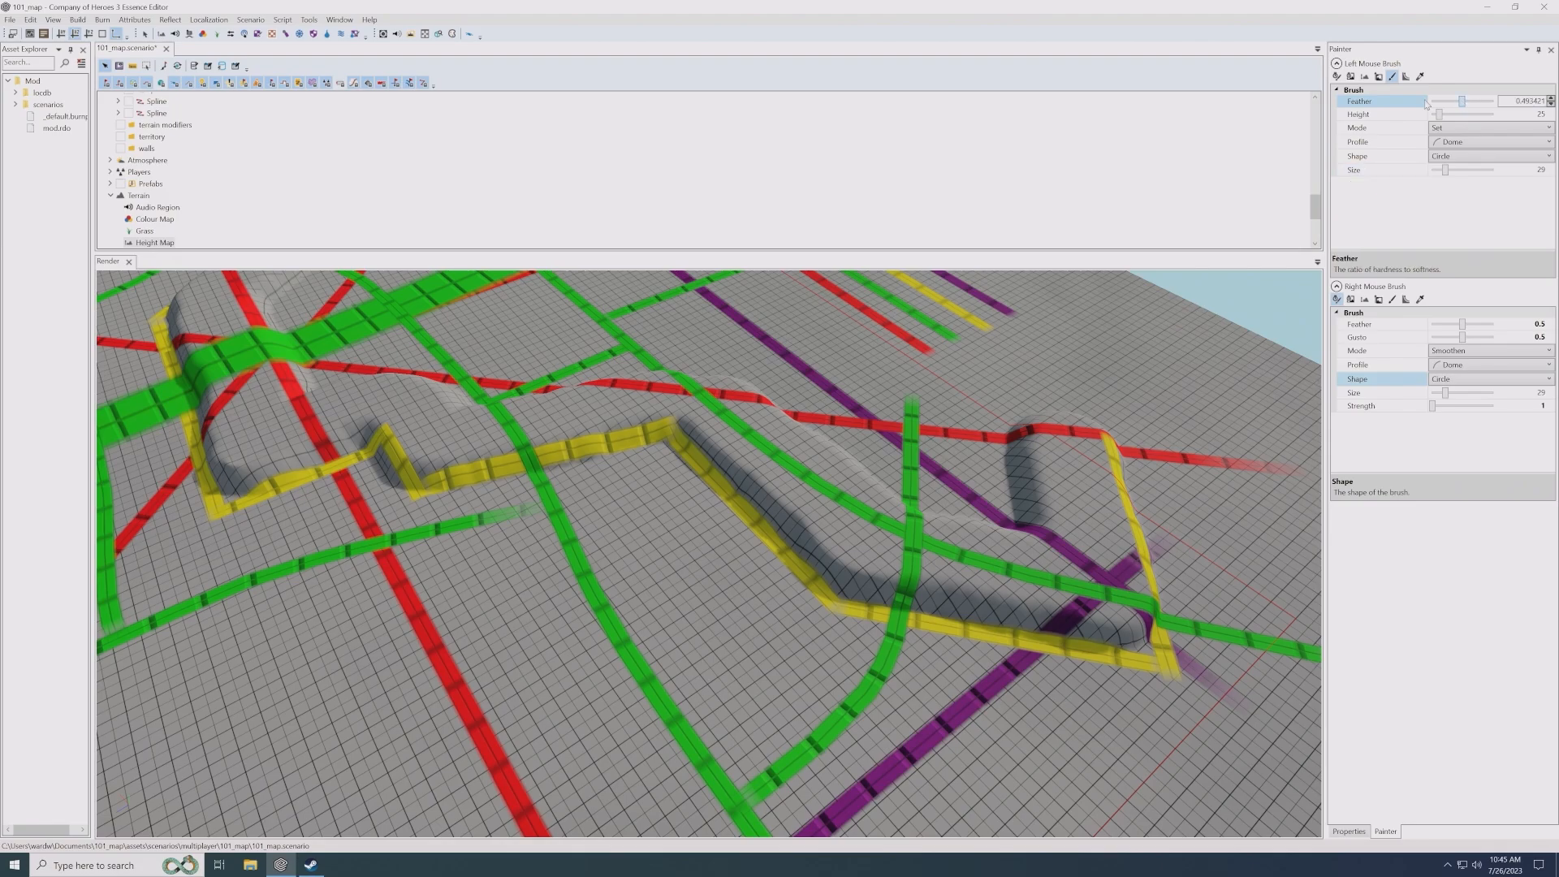
- Test the left mouse brush's edge softness by painting spots with feather 0 and feather 1, undoing each one
left_click(1052, 358)
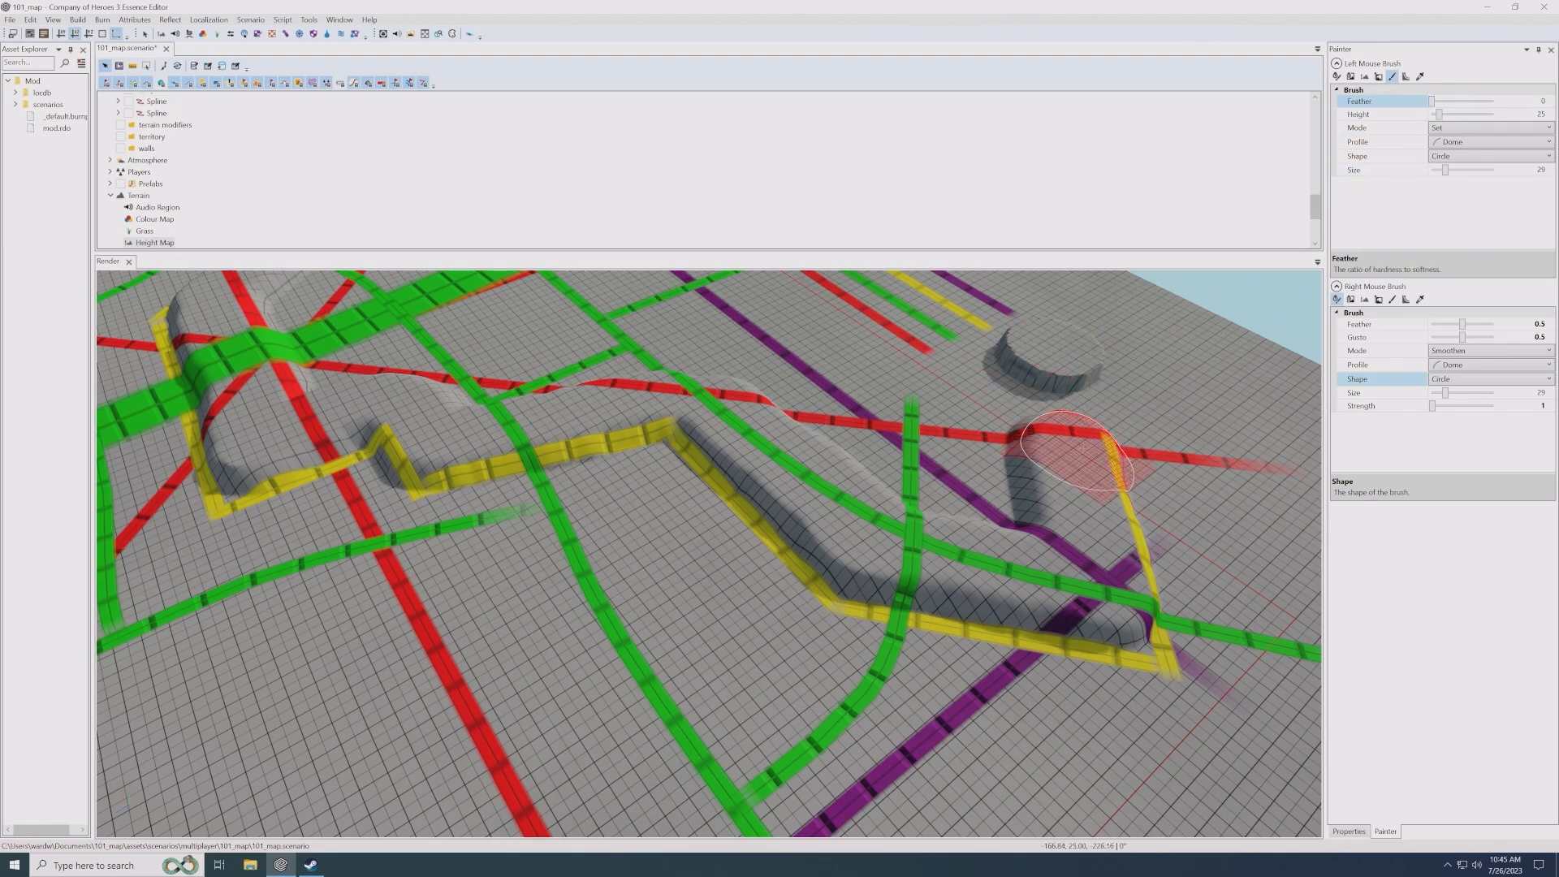
key("ctrl+z")
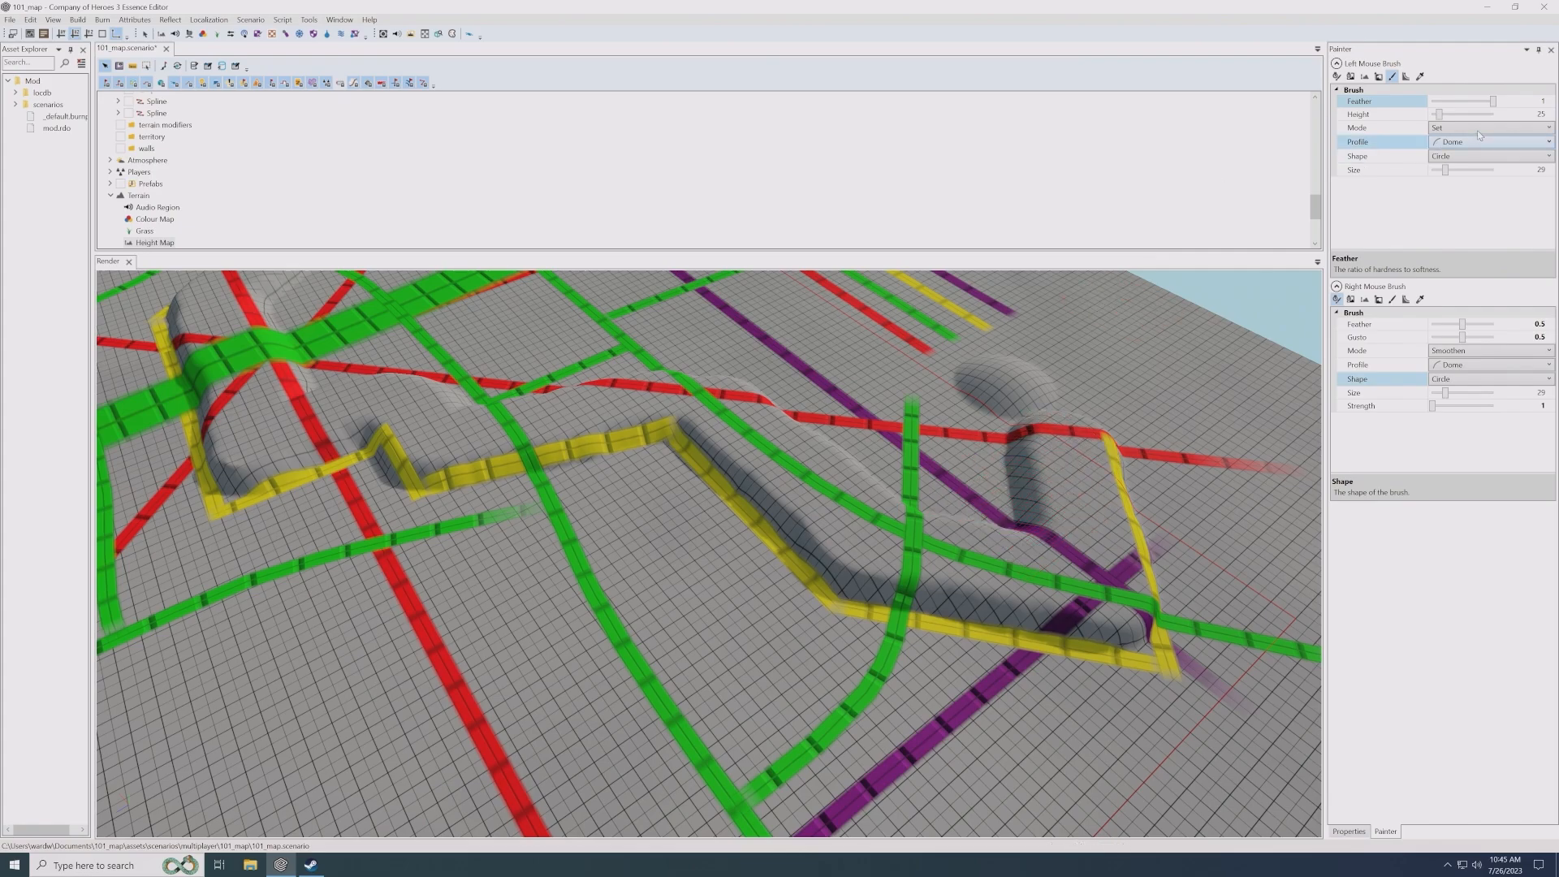
key("ctrl+z")
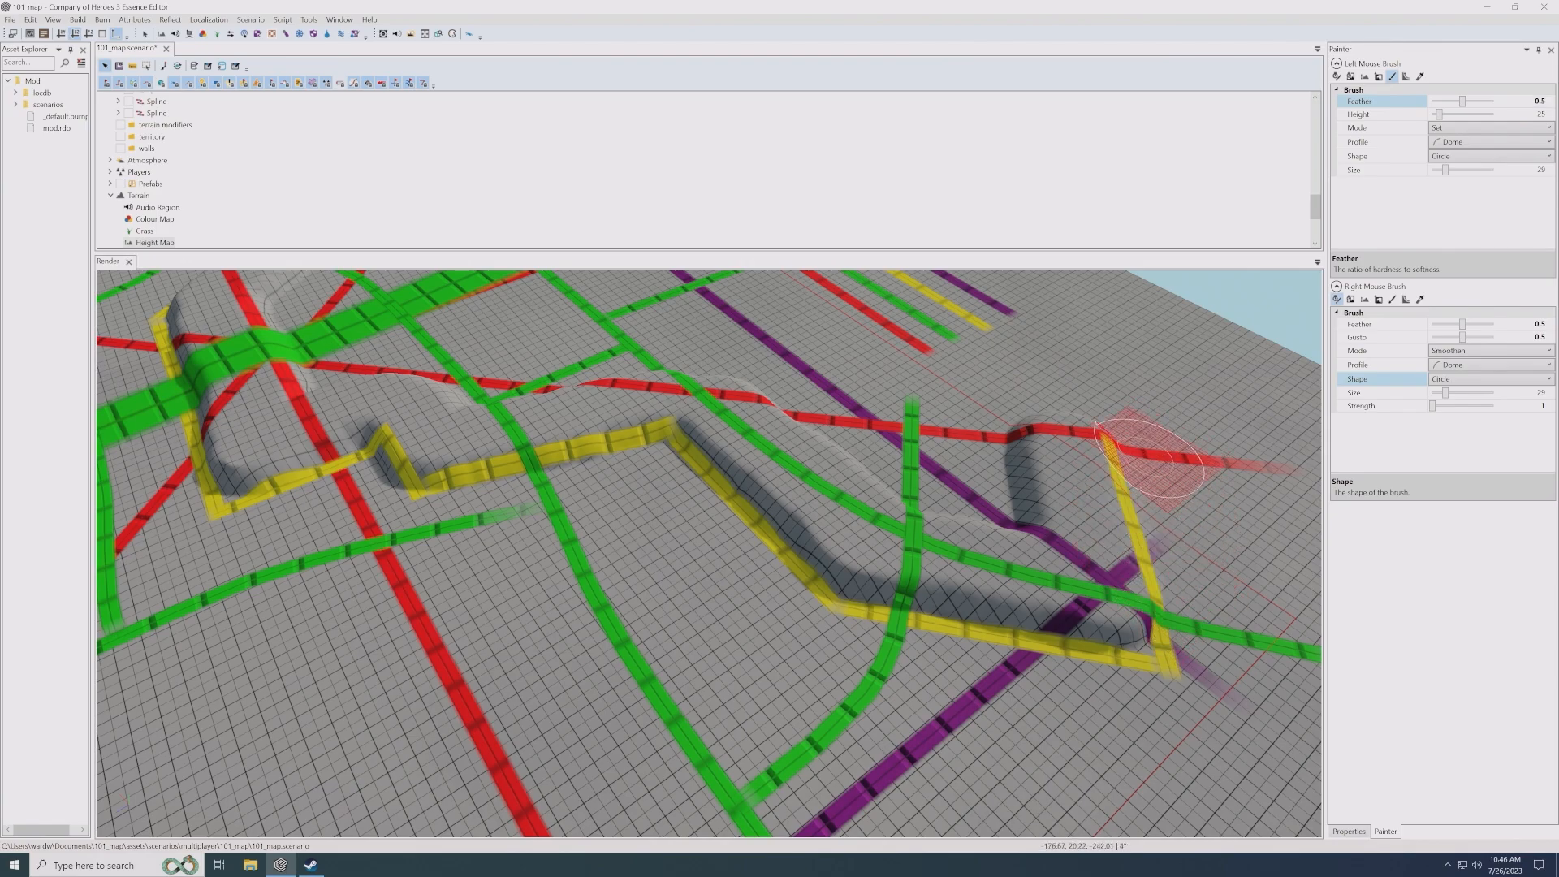
- Set the left mouse brush's size to 49 and raise the ground beyond the red and purple lines toward the map's edge
mouse_move(1047, 463)
left_mouse_down()
mouse_move(913, 357)
mouse_move(997, 402)
left_mouse_up()
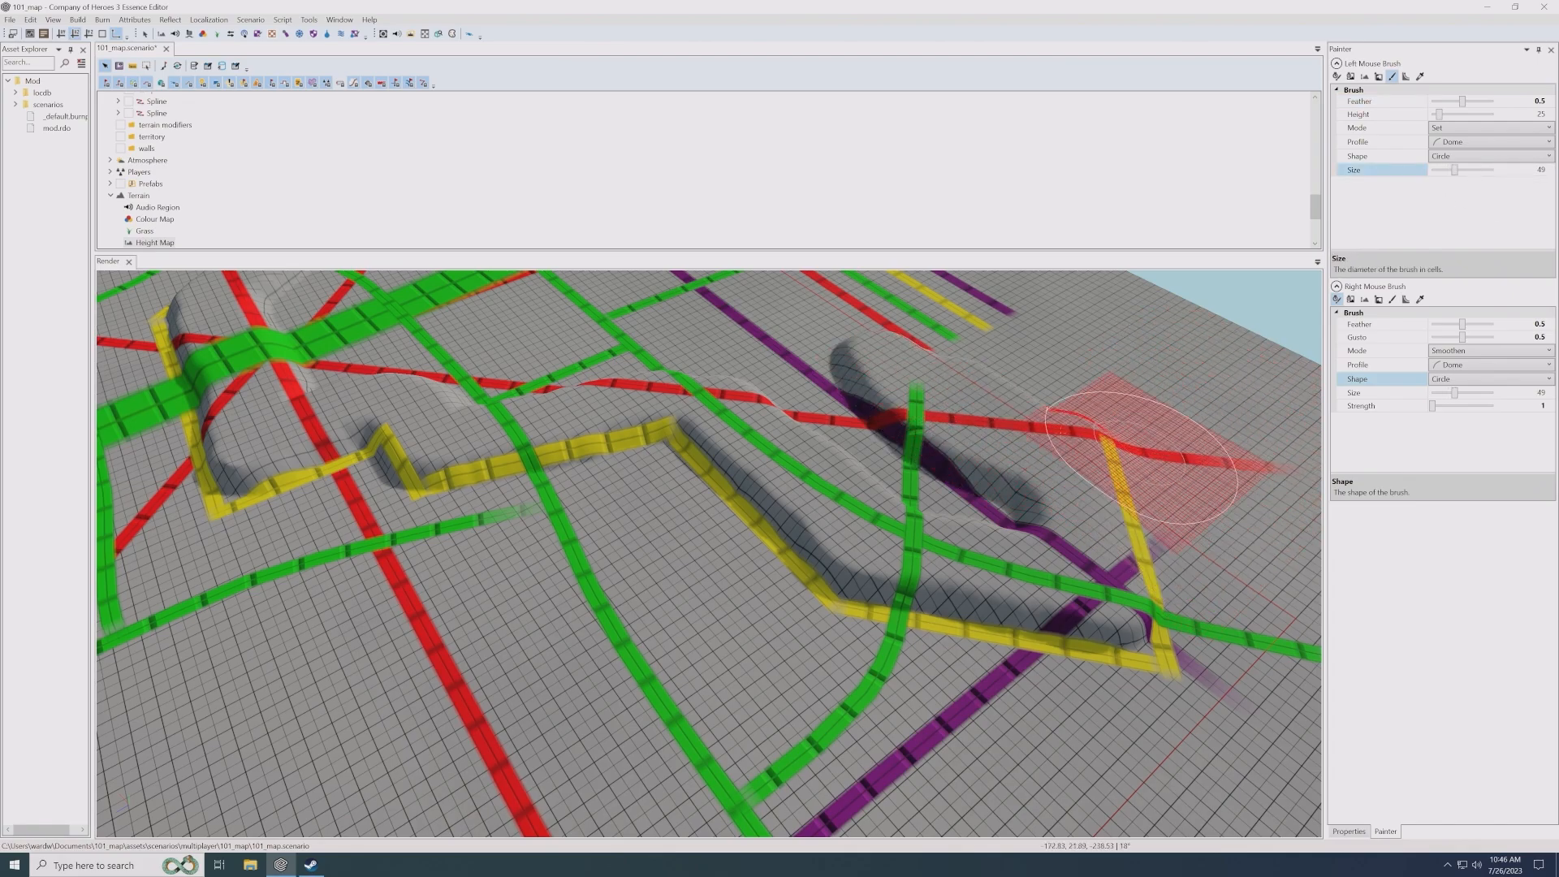
mouse_move(1141, 458)
left_mouse_down()
mouse_move(1044, 435)
mouse_move(1131, 306)
mouse_move(1044, 452)
mouse_move(974, 430)
left_mouse_up()
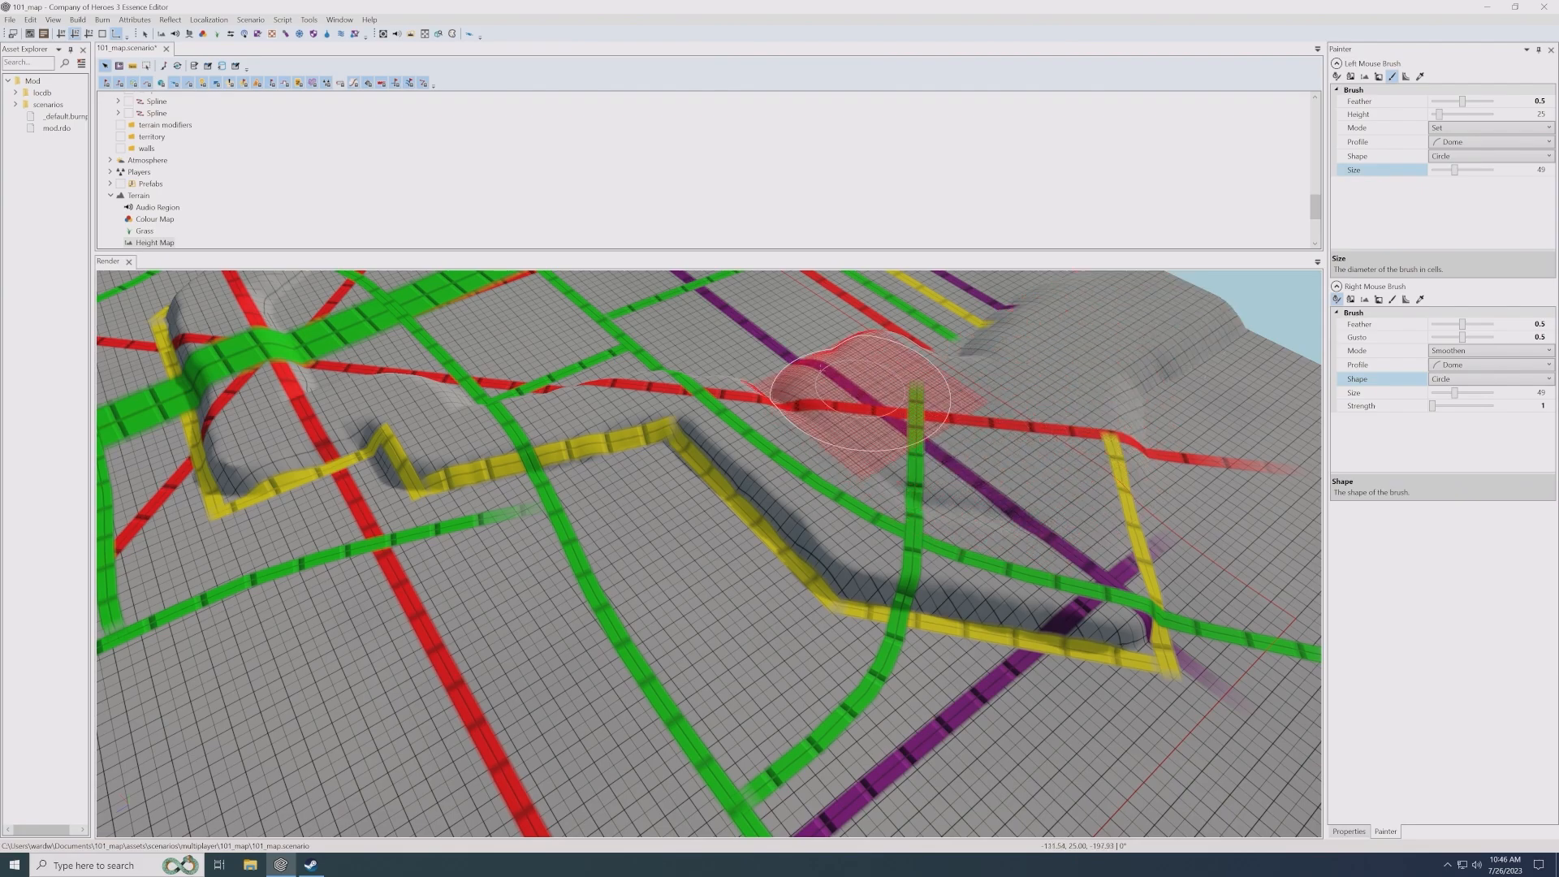
left_click_drag(864, 391, 839, 366)
middle_click_drag(901, 359, 912, 417)
scroll(912, 422, "down", 4)
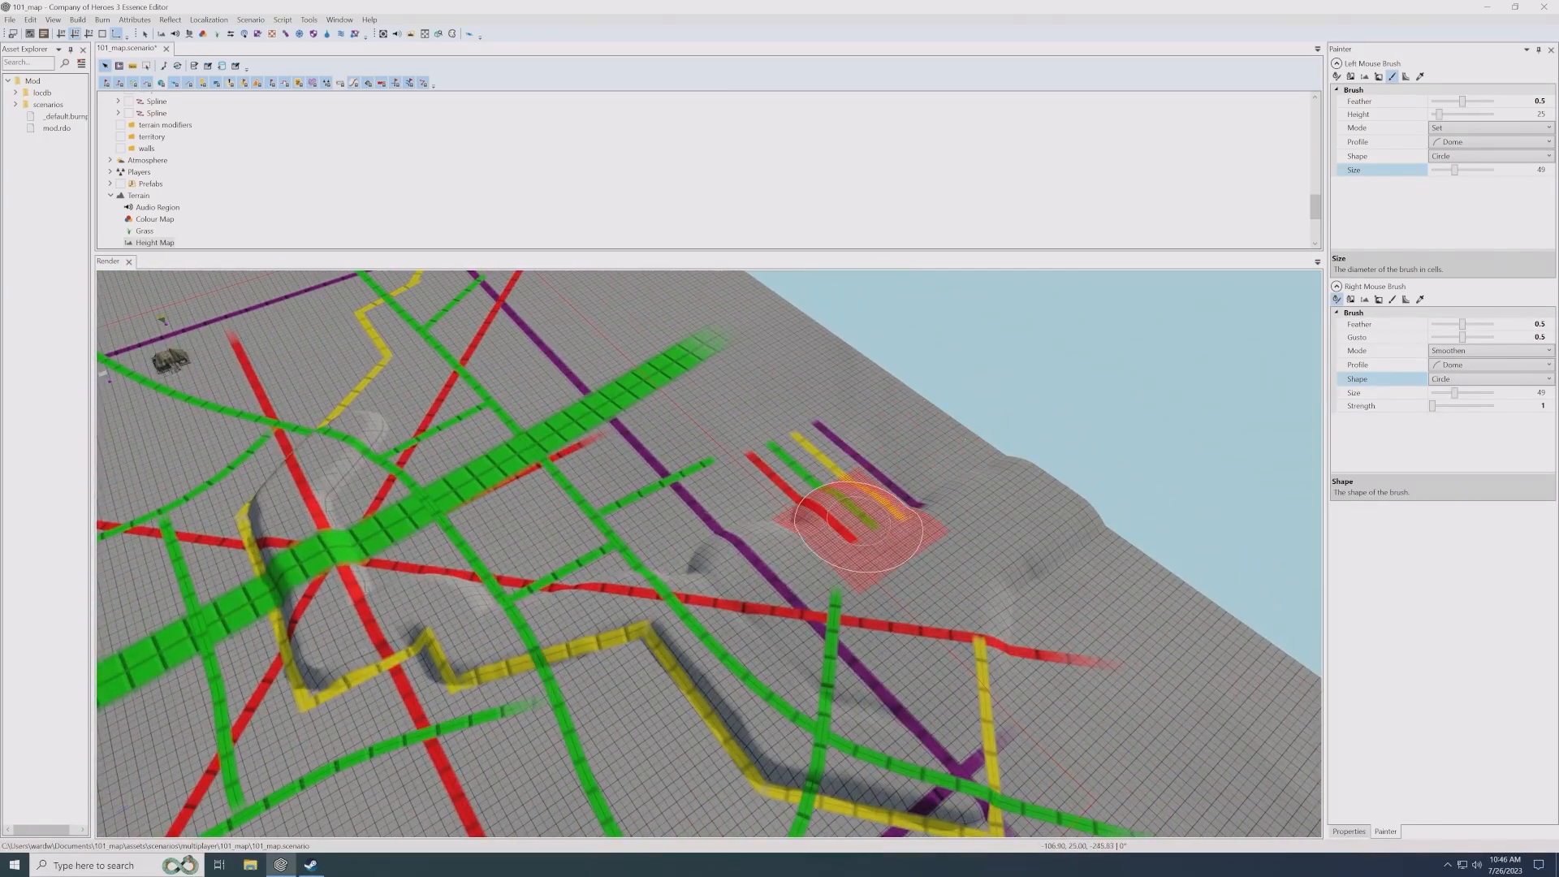
- Raise the ground around the short colour-key lines and across the adjoining red, purple and green lines to height 25
mouse_move(859, 520)
left_mouse_down()
mouse_move(918, 426)
mouse_move(720, 543)
mouse_move(744, 517)
mouse_move(841, 566)
mouse_move(888, 644)
mouse_move(794, 652)
mouse_move(749, 597)
left_mouse_up()
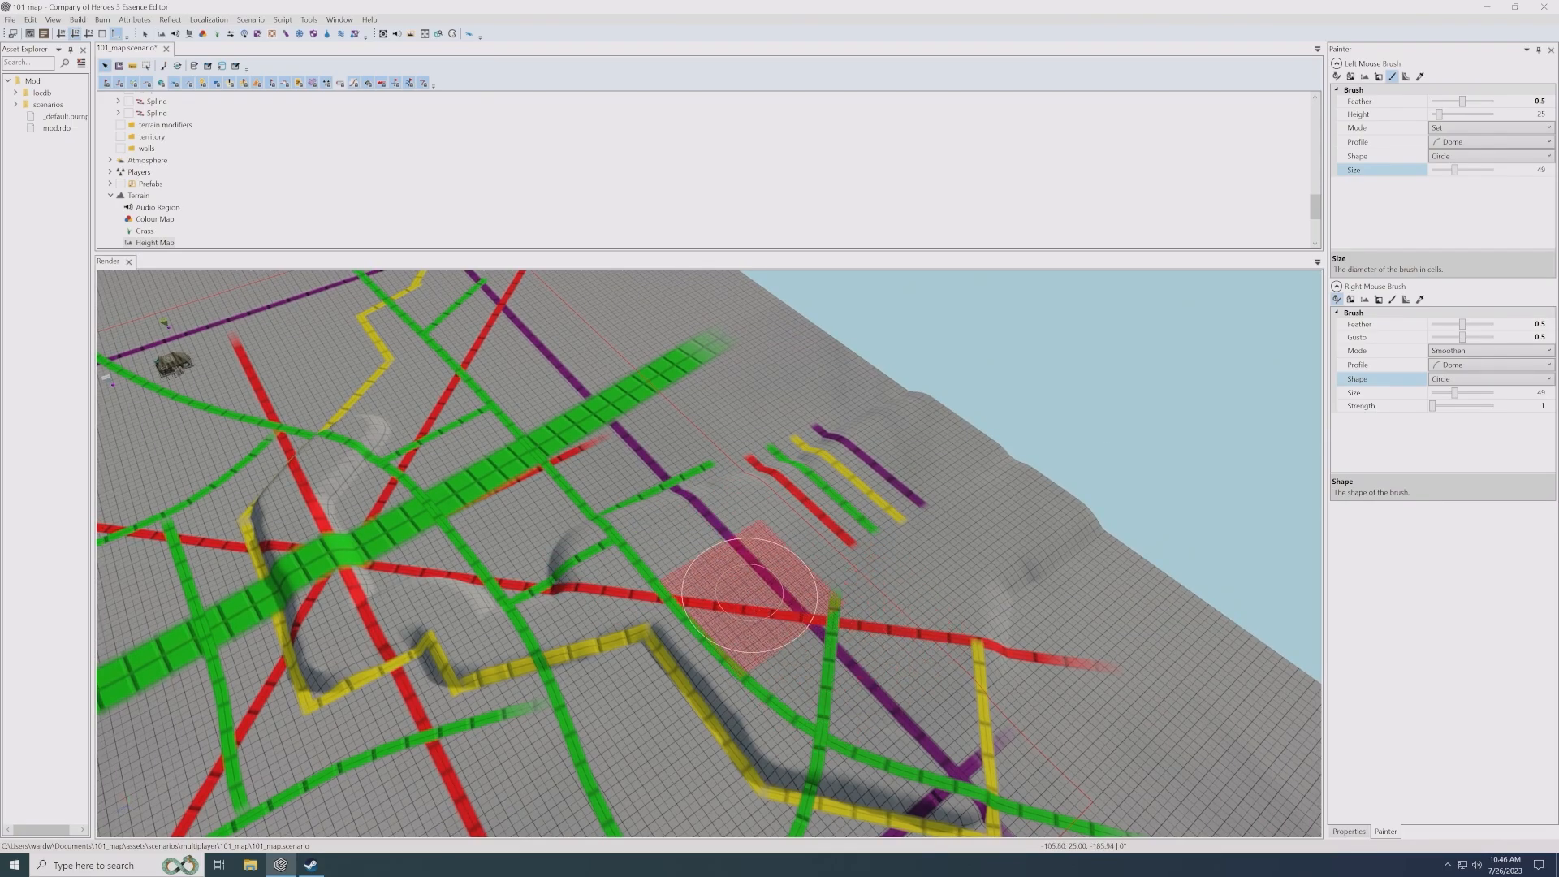
middle_click_drag(749, 595, 776, 596)
mouse_move(775, 595)
left_mouse_down()
mouse_move(489, 616)
mouse_move(461, 511)
mouse_move(417, 504)
mouse_move(426, 554)
mouse_move(951, 406)
mouse_move(574, 528)
mouse_move(539, 462)
mouse_move(835, 400)
mouse_move(898, 359)
mouse_move(920, 382)
mouse_move(845, 398)
mouse_move(601, 542)
mouse_move(837, 333)
mouse_move(493, 451)
left_mouse_up()
middle_click_drag(493, 450, 552, 464)
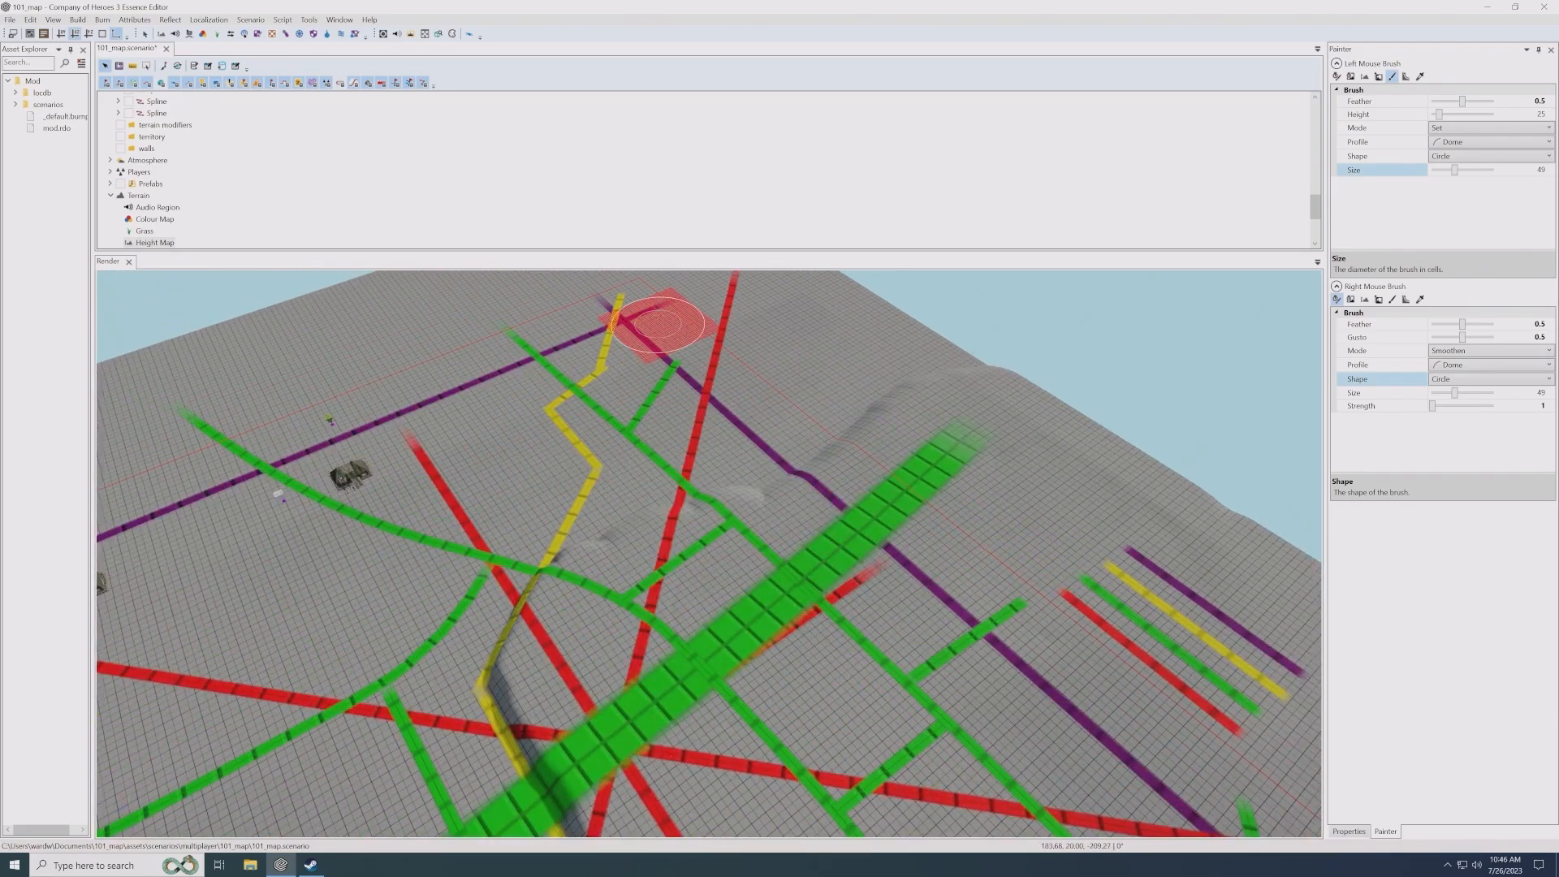
- Fill the far corner beyond the yellow line's end with terrain at height 25, out to the map's edge
mouse_move(660, 300)
left_mouse_down()
mouse_move(637, 382)
mouse_move(609, 393)
mouse_move(627, 490)
mouse_move(601, 555)
mouse_move(660, 470)
mouse_move(861, 420)
mouse_move(958, 361)
left_mouse_up()
middle_click_drag(889, 325, 870, 363)
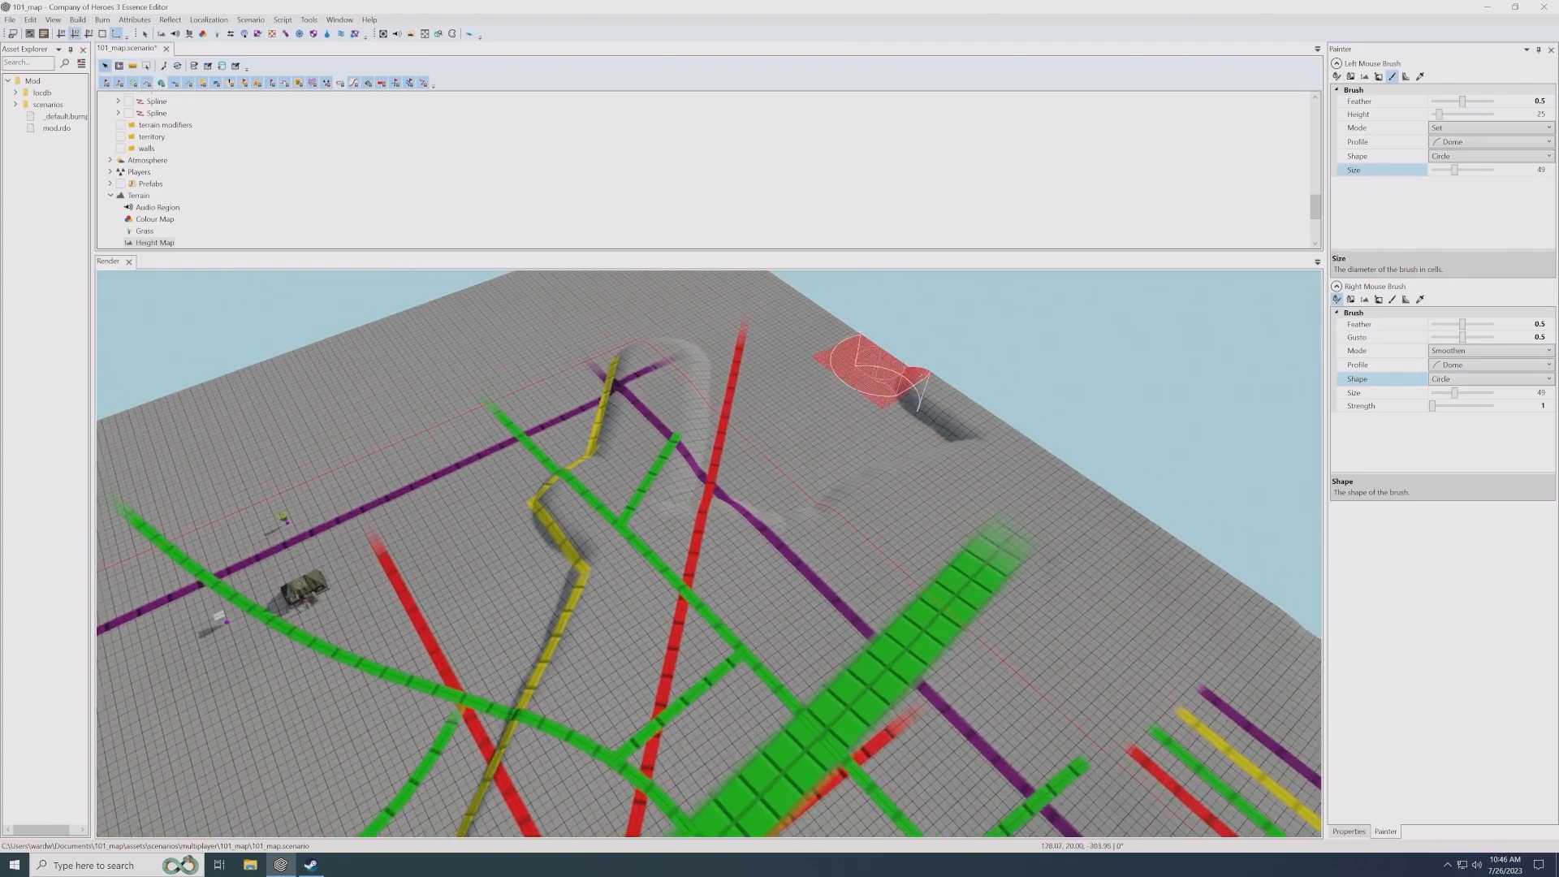
mouse_move(870, 362)
left_mouse_down()
mouse_move(886, 375)
mouse_move(800, 315)
mouse_move(658, 344)
mouse_move(714, 358)
mouse_move(723, 446)
mouse_move(661, 480)
mouse_move(740, 342)
mouse_move(853, 411)
mouse_move(967, 445)
mouse_move(807, 533)
mouse_move(789, 400)
mouse_move(845, 441)
mouse_move(772, 498)
mouse_move(824, 463)
left_mouse_up()
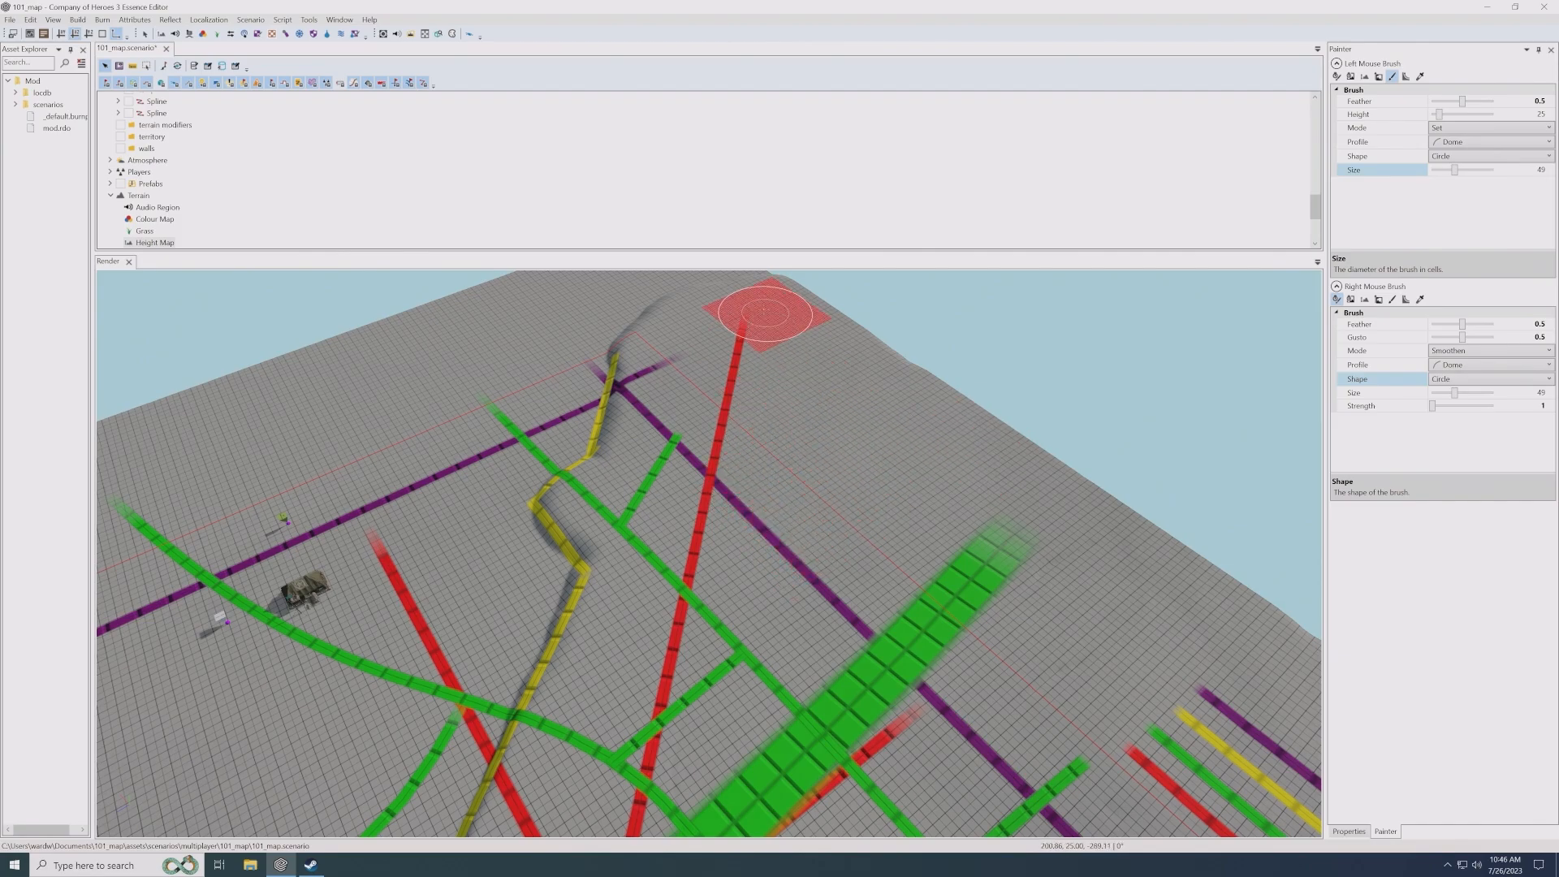
mouse_move(836, 562)
middle_mouse_down()
mouse_move(810, 556)
mouse_move(898, 583)
mouse_move(901, 611)
mouse_move(769, 614)
mouse_move(822, 585)
middle_mouse_up()
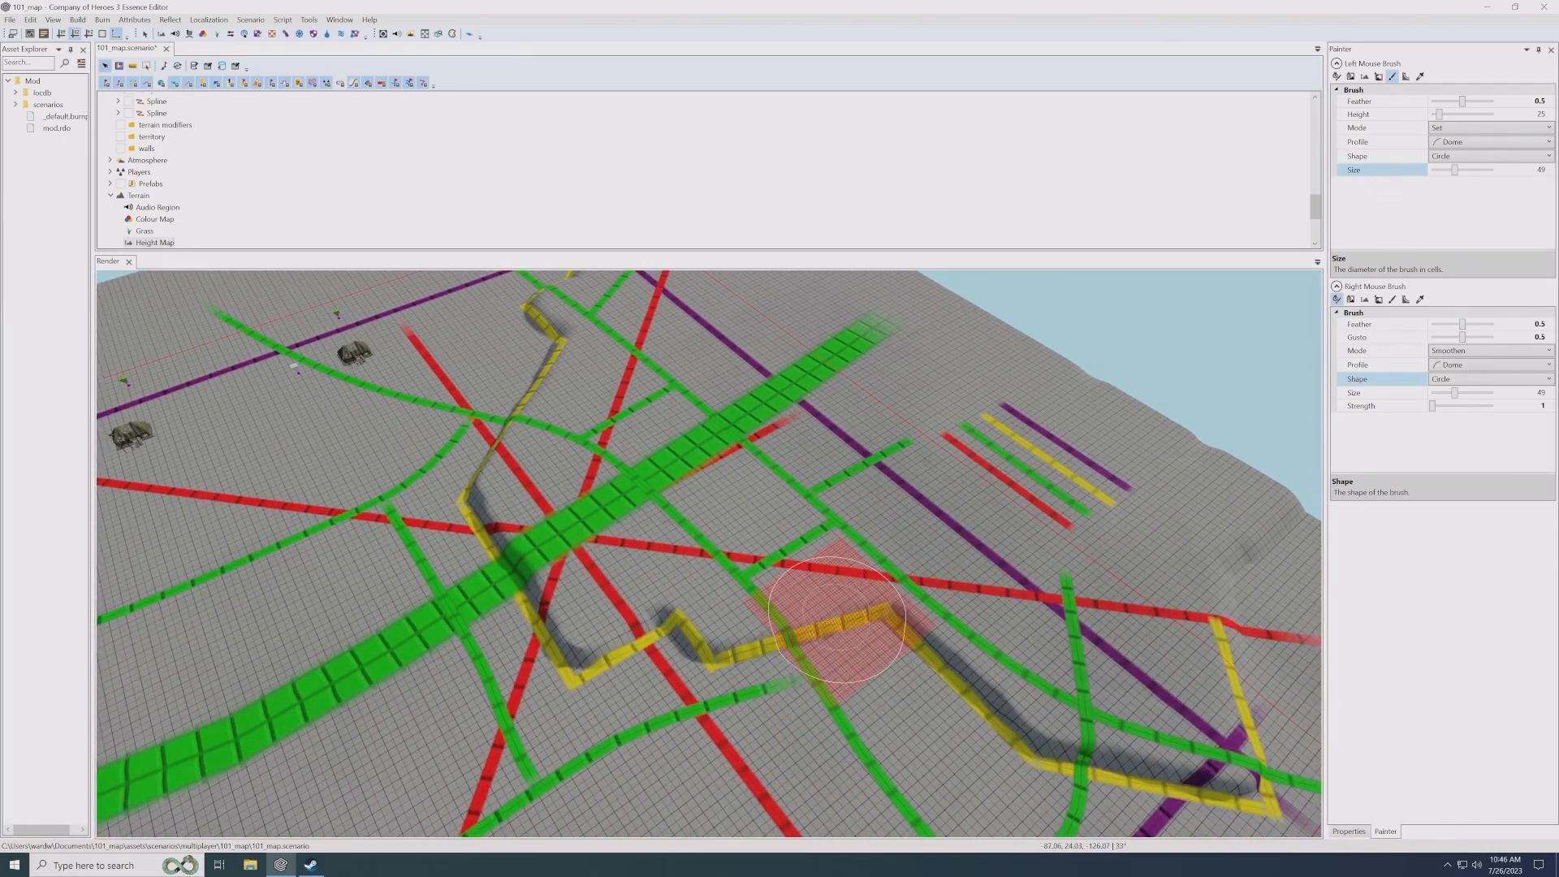
- Examine the raised plateau's slopes along the yellow line up close and from an overview of the map
scroll(820, 619, "up", 5)
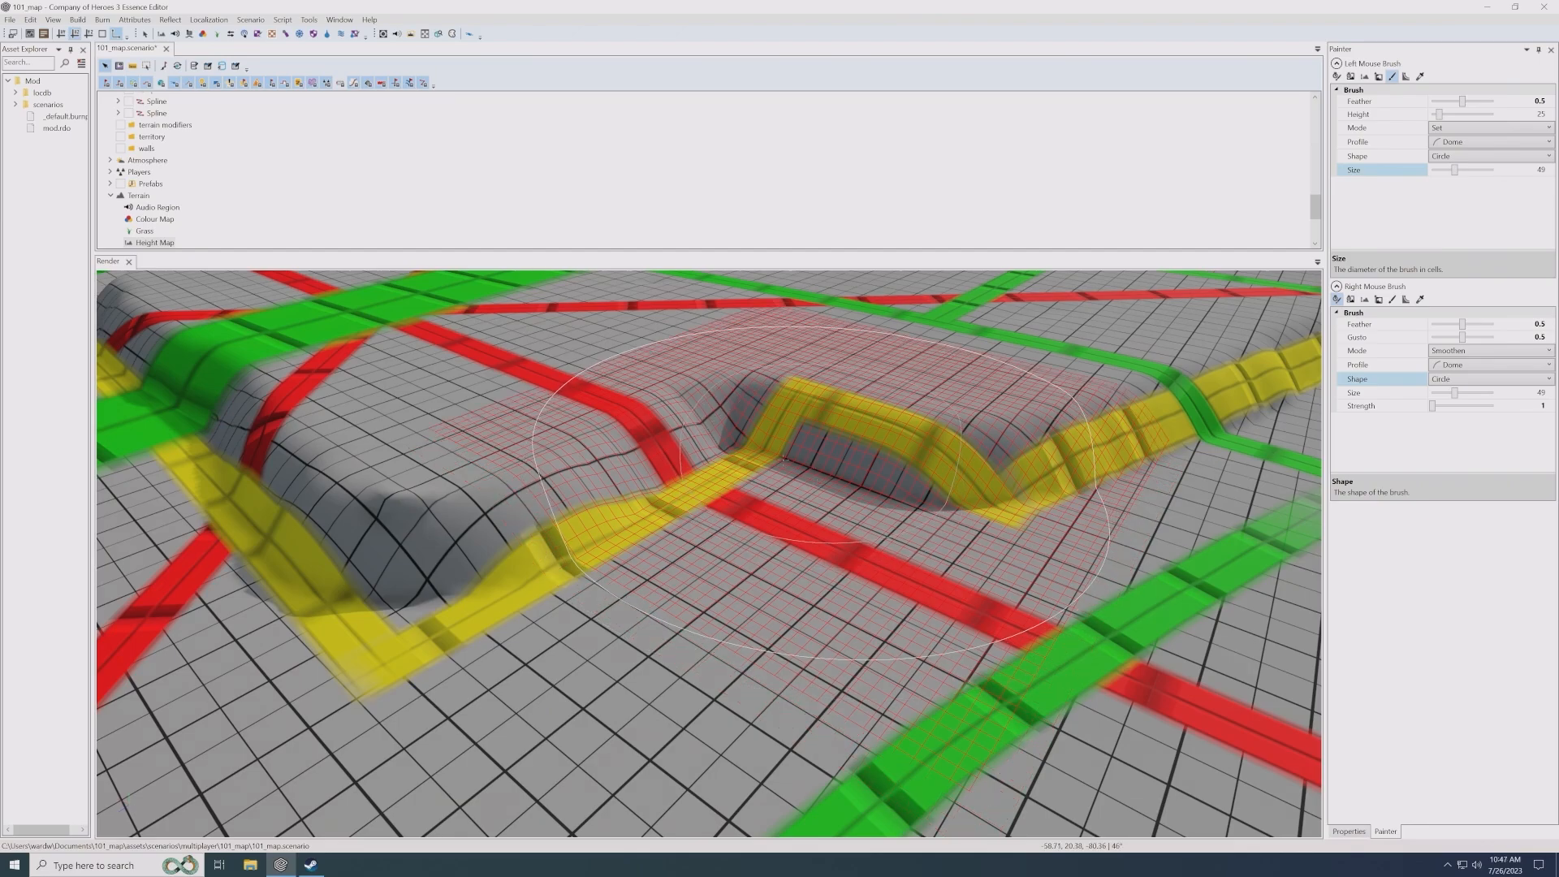
middle_click_drag(739, 451, 735, 459)
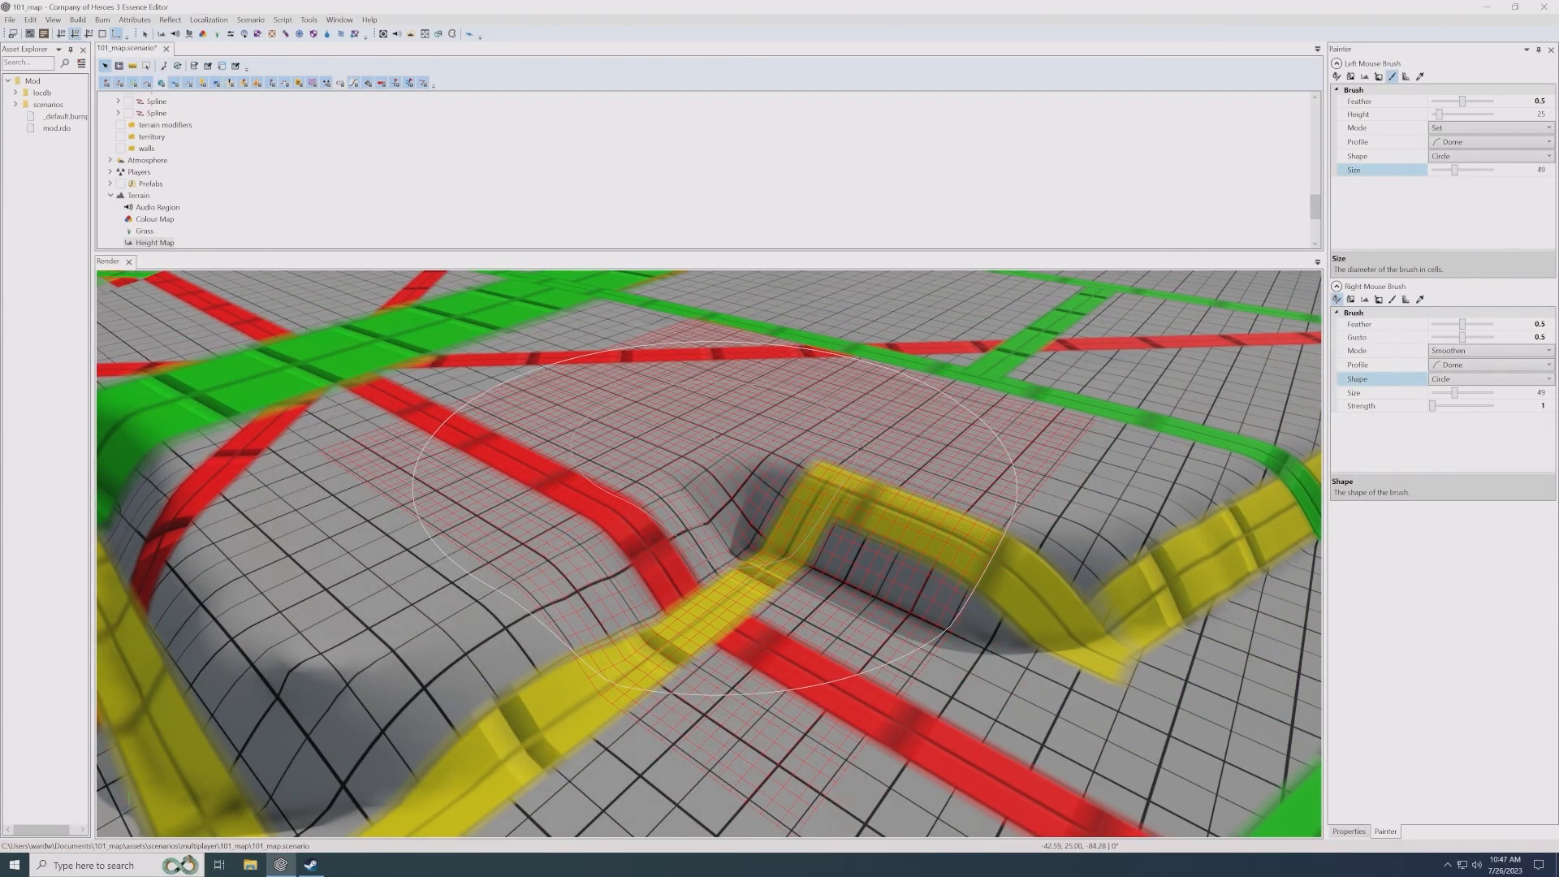
scroll(613, 465, "down", 3)
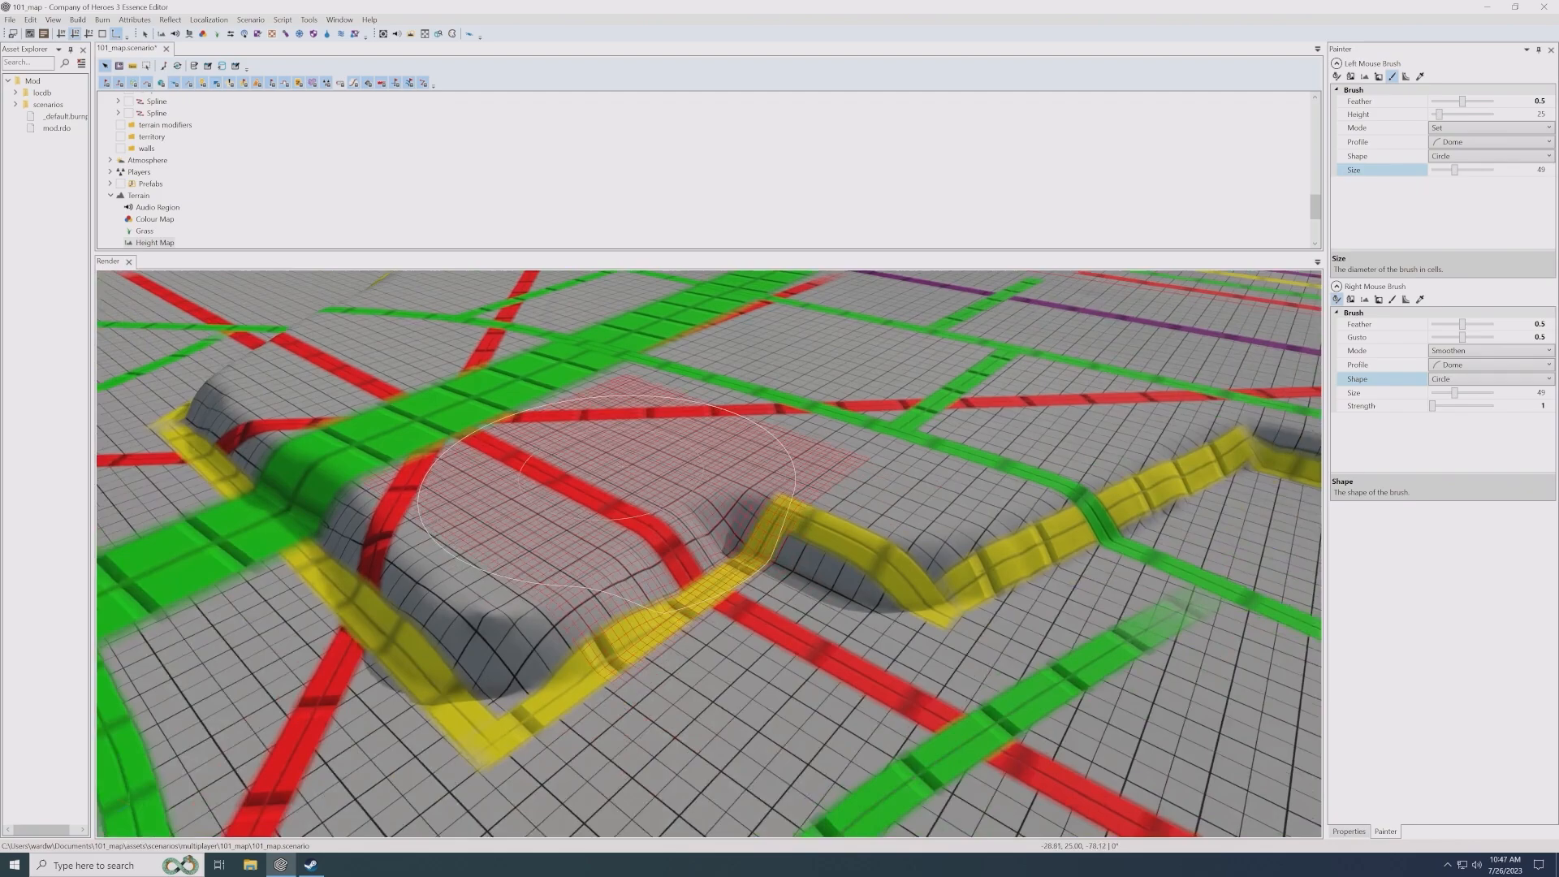
scroll(607, 504, "down", 5)
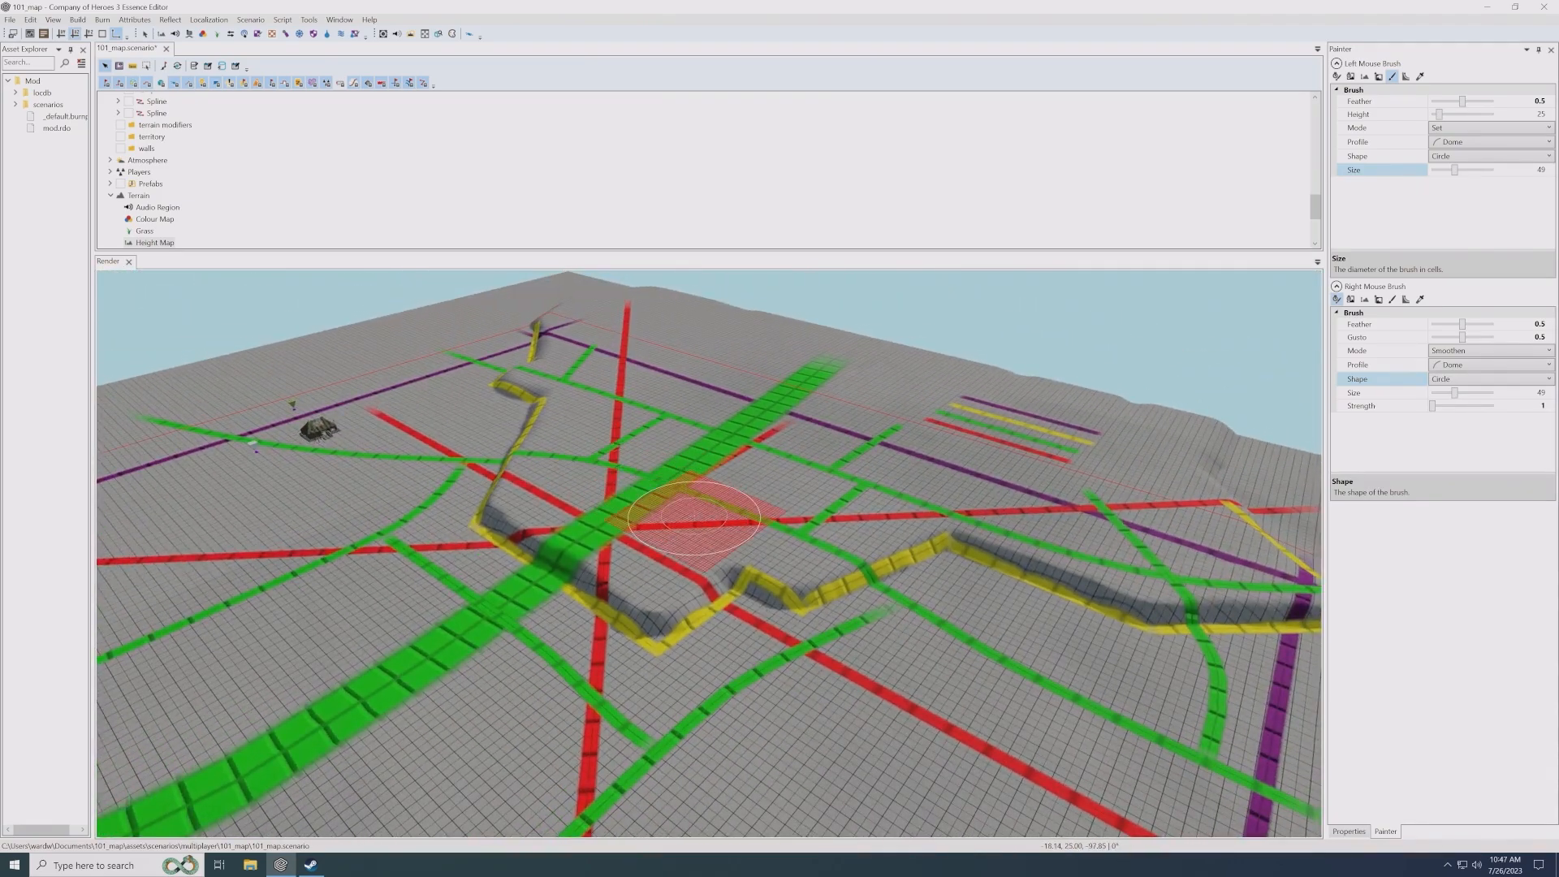
key("Right")
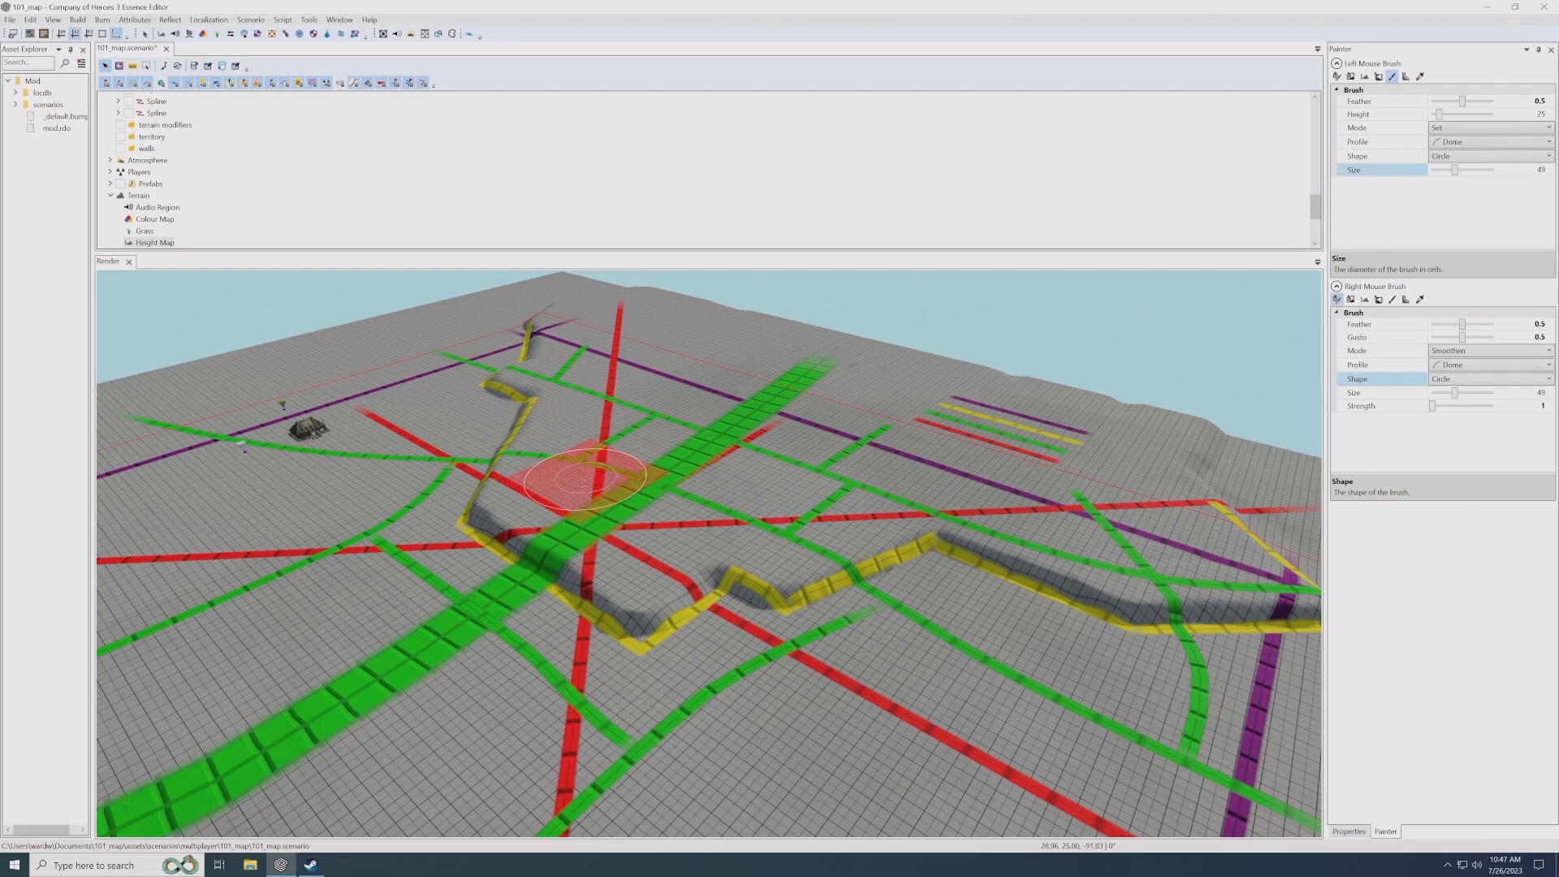
key("Down")
key("Left")
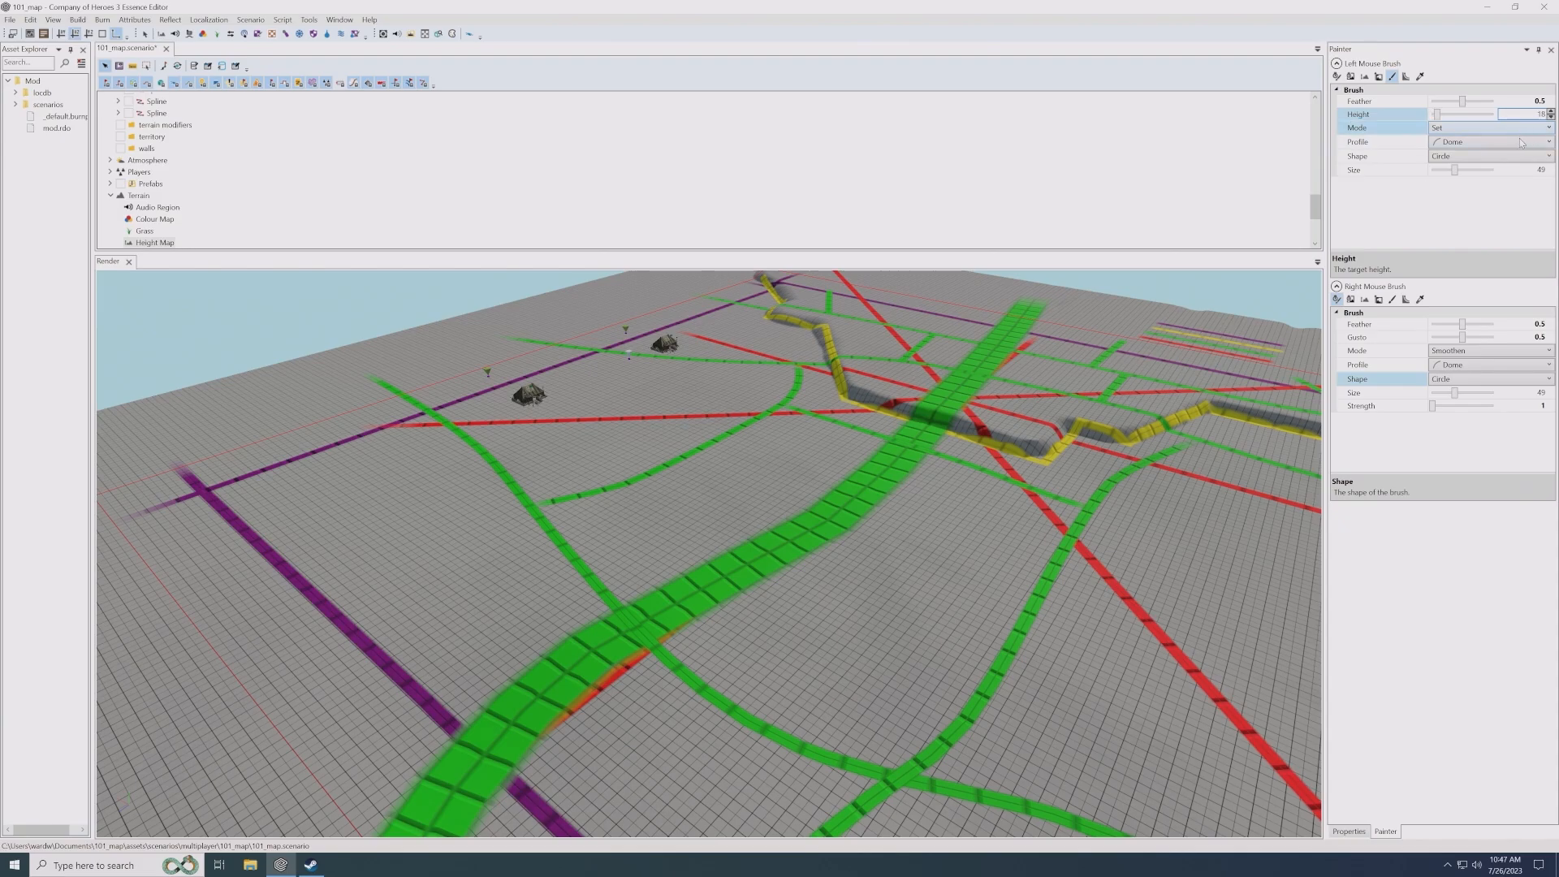
- Set the target height to 18 and lower a band of terrain across the wide green road toward the purple lines' crossing
scroll(713, 509, "down", 3)
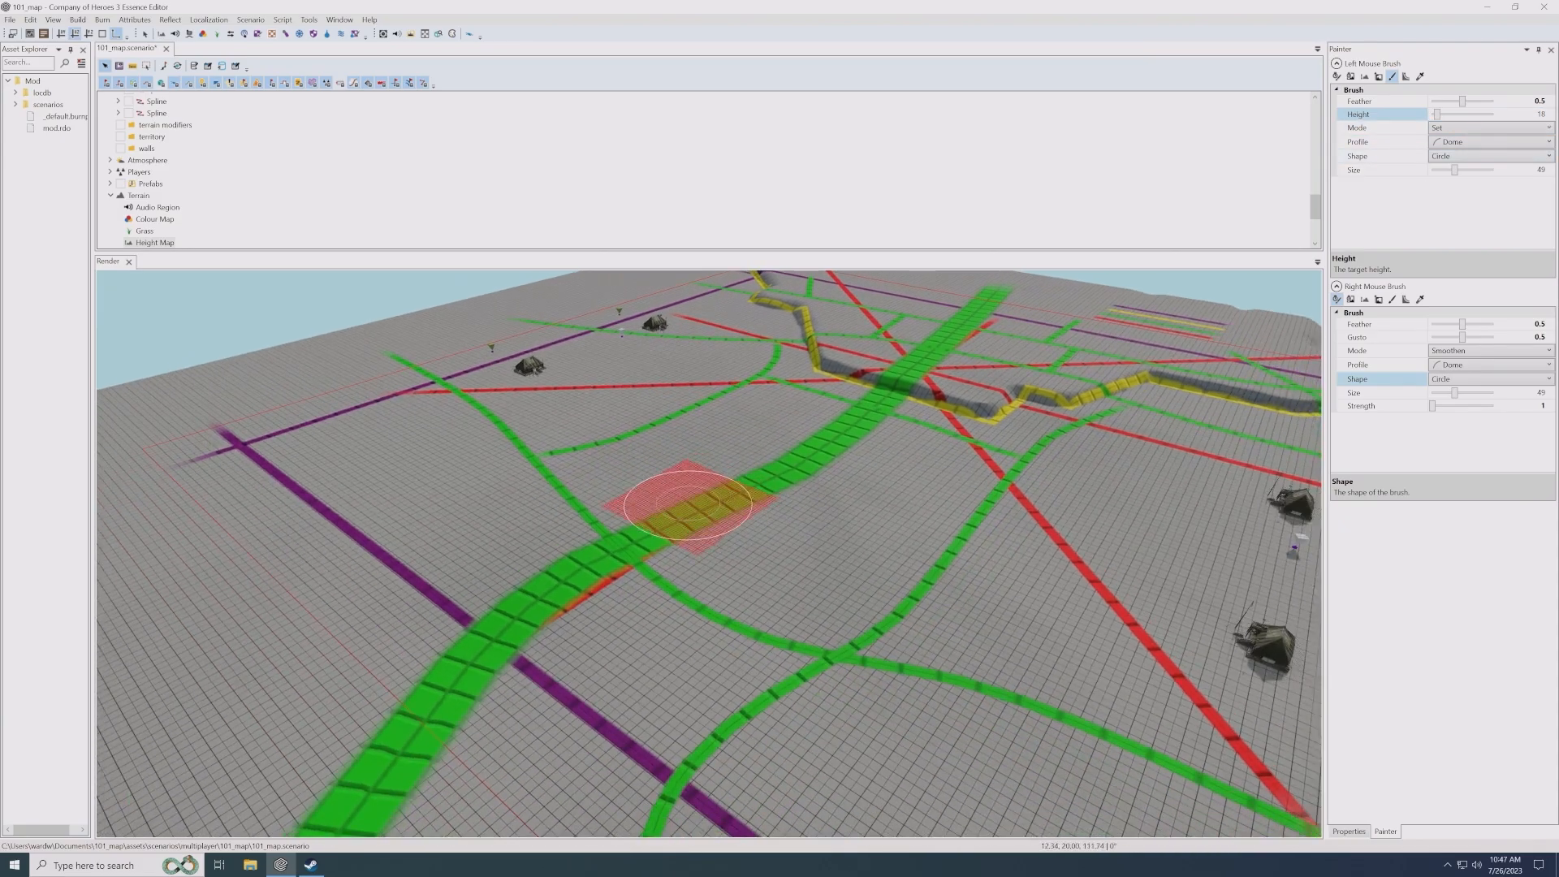
scroll(661, 511, "up", 3)
mouse_move(470, 504)
left_mouse_down()
mouse_move(608, 644)
mouse_move(557, 557)
mouse_move(665, 629)
left_mouse_up()
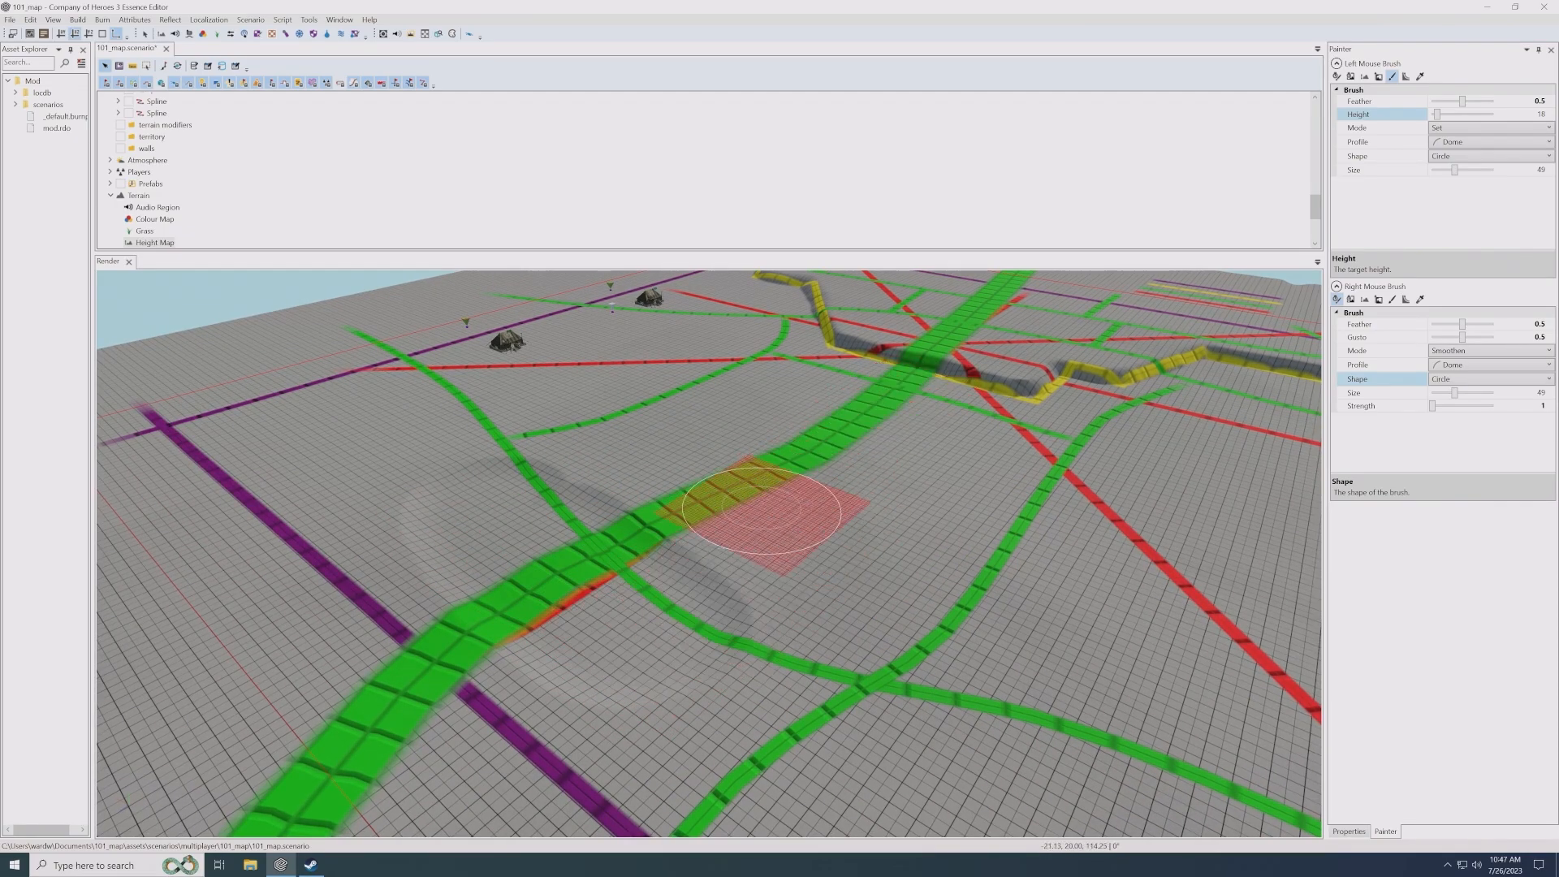
middle_click_drag(772, 597, 684, 537)
mouse_move(592, 518)
left_mouse_down()
mouse_move(655, 637)
mouse_move(578, 742)
mouse_move(568, 613)
left_mouse_up()
middle_click_drag(568, 613, 581, 560)
mouse_move(582, 560)
left_mouse_down()
mouse_move(762, 743)
mouse_move(611, 560)
mouse_move(673, 719)
left_mouse_up()
middle_click_drag(674, 719, 677, 641)
mouse_move(677, 642)
left_mouse_down()
mouse_move(632, 523)
mouse_move(661, 601)
mouse_move(630, 645)
left_mouse_up()
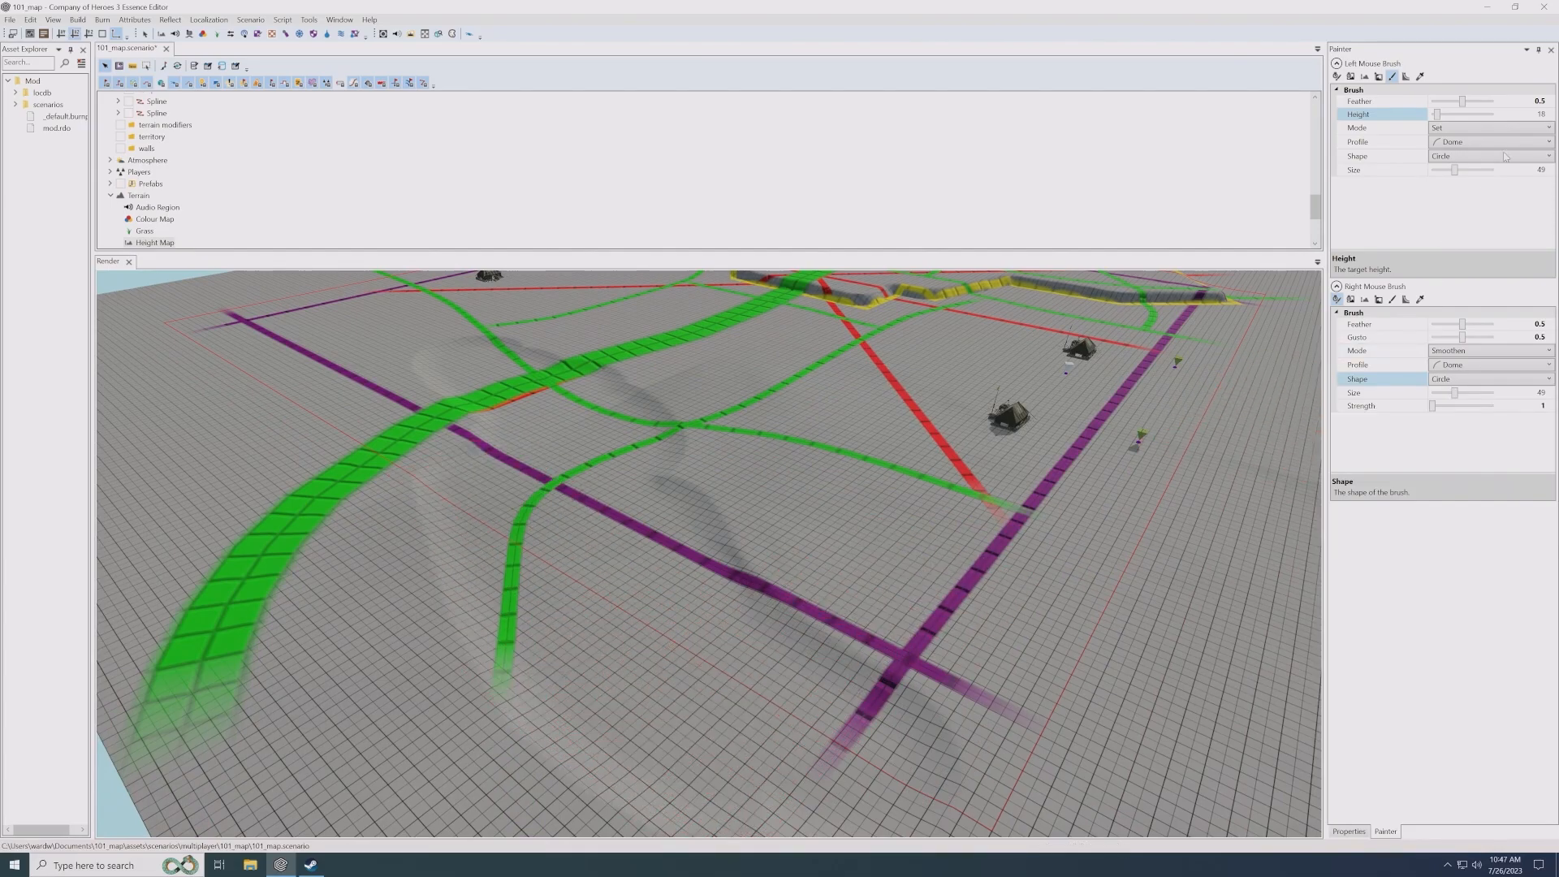
- Set the left mouse brush's size to 69 and extend the lowered ground outward past the purple lines toward the map's edge
scroll(898, 468, "down", 5)
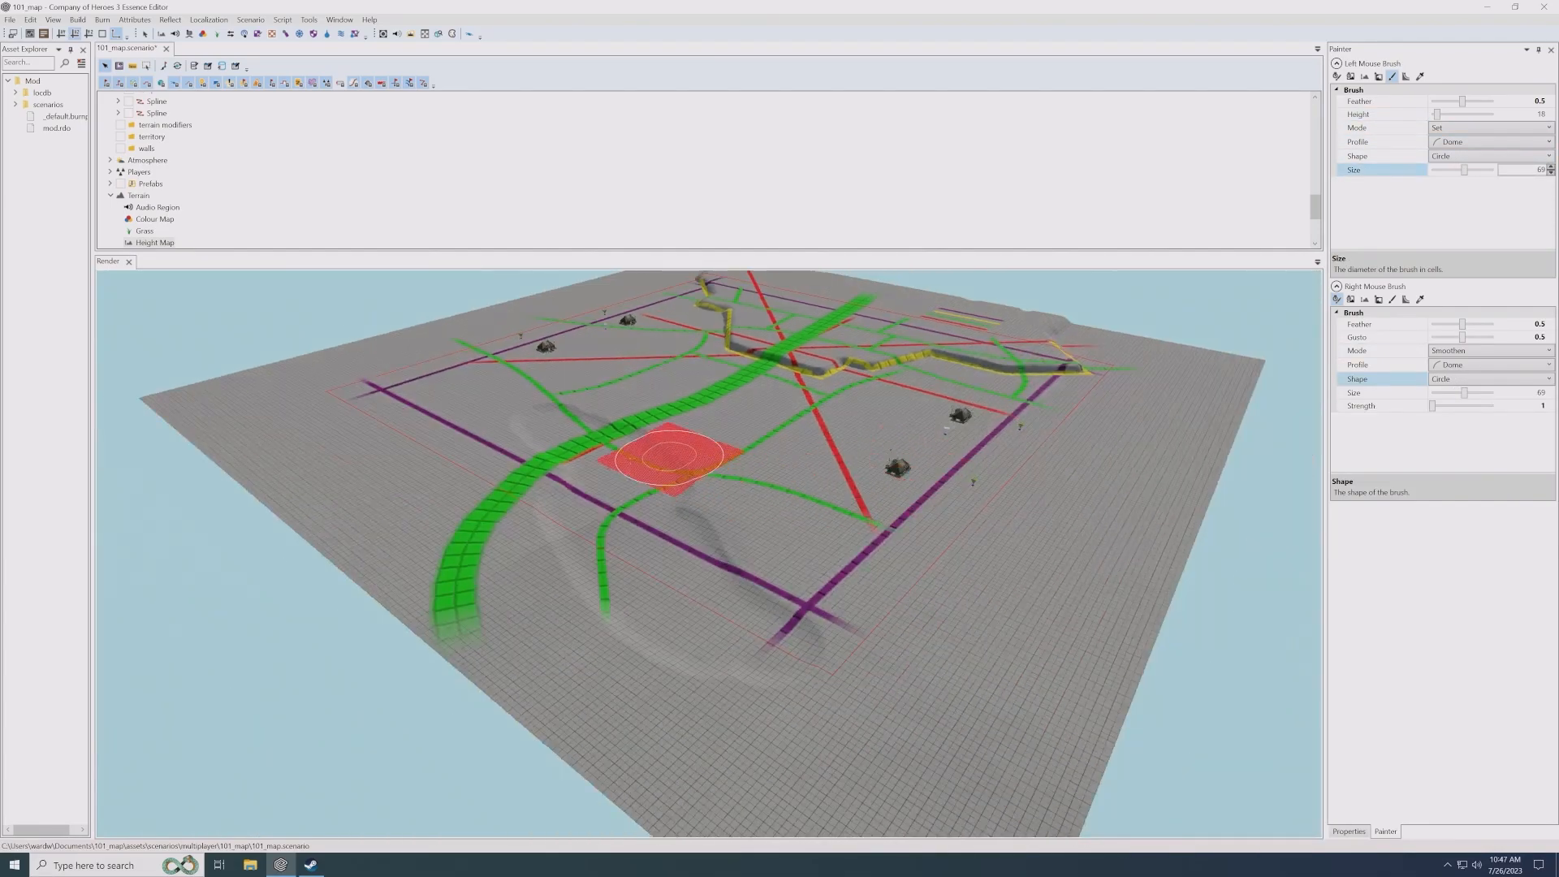
mouse_move(646, 475)
left_mouse_down()
mouse_move(739, 637)
mouse_move(965, 768)
mouse_move(595, 624)
mouse_move(604, 638)
left_mouse_up()
middle_click_drag(604, 637, 568, 562)
mouse_move(612, 616)
left_mouse_down()
mouse_move(723, 722)
mouse_move(800, 744)
mouse_move(717, 738)
mouse_move(522, 449)
mouse_move(580, 461)
mouse_move(568, 631)
mouse_move(416, 512)
mouse_move(415, 525)
mouse_move(439, 483)
left_mouse_up()
middle_click_drag(476, 471, 487, 537)
middle_click_drag(472, 375, 498, 498)
- Lower the ground to height 18 around the purple corner beside the wide green road, up to the thin green line's end
scroll(506, 510, "up", 3)
mouse_move(557, 605)
left_mouse_down()
mouse_move(550, 661)
mouse_move(529, 681)
mouse_move(377, 536)
mouse_move(204, 414)
left_mouse_up()
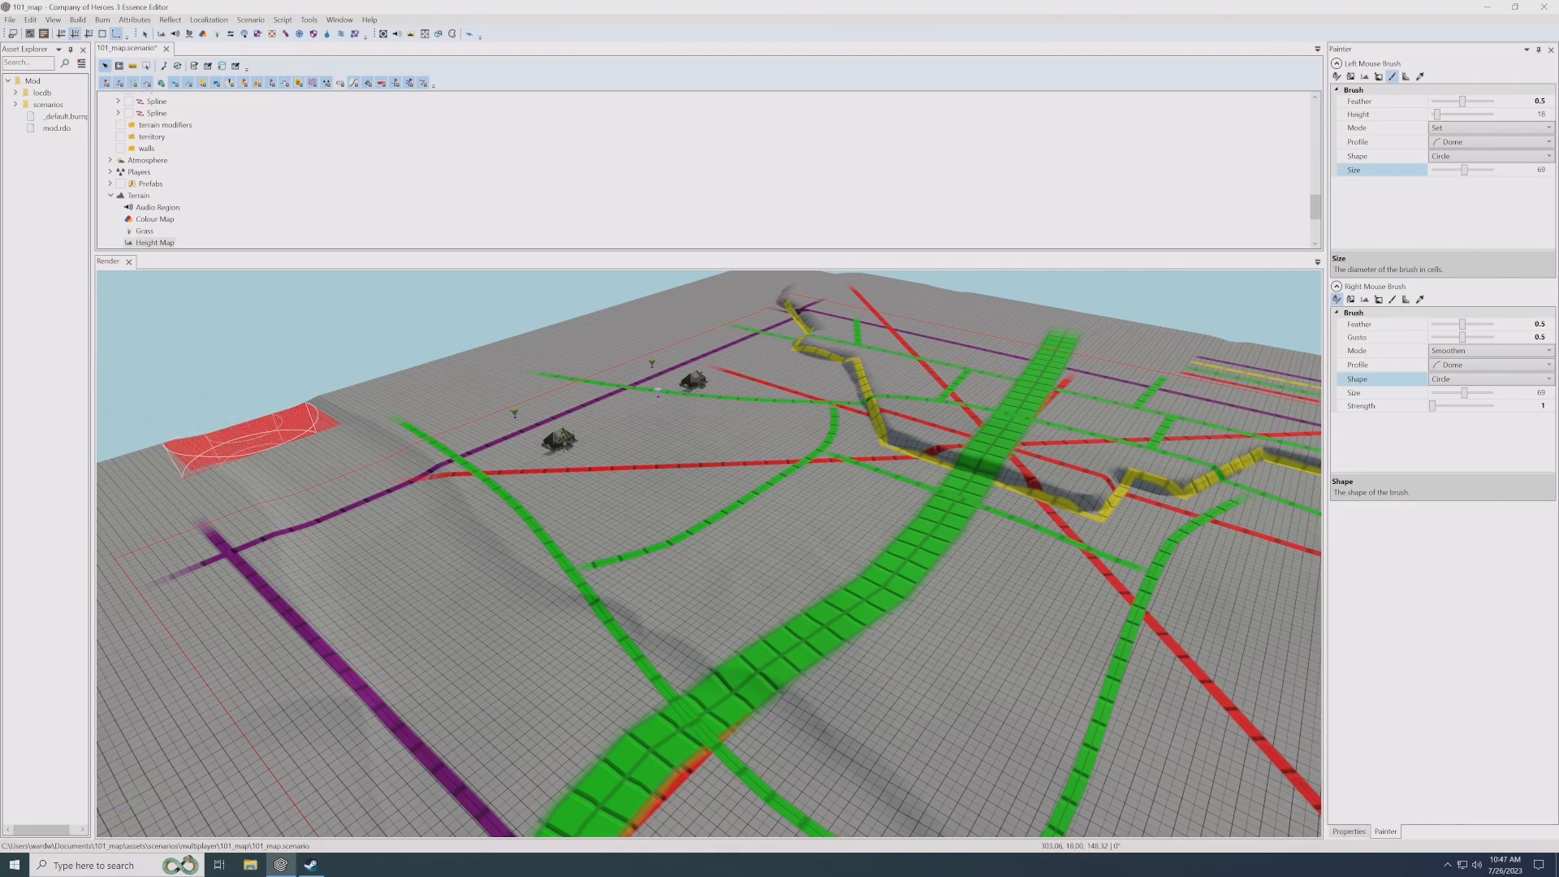
middle_click_drag(250, 439, 276, 441)
mouse_move(276, 441)
left_mouse_down()
mouse_move(354, 468)
mouse_move(487, 659)
mouse_move(536, 694)
left_mouse_up()
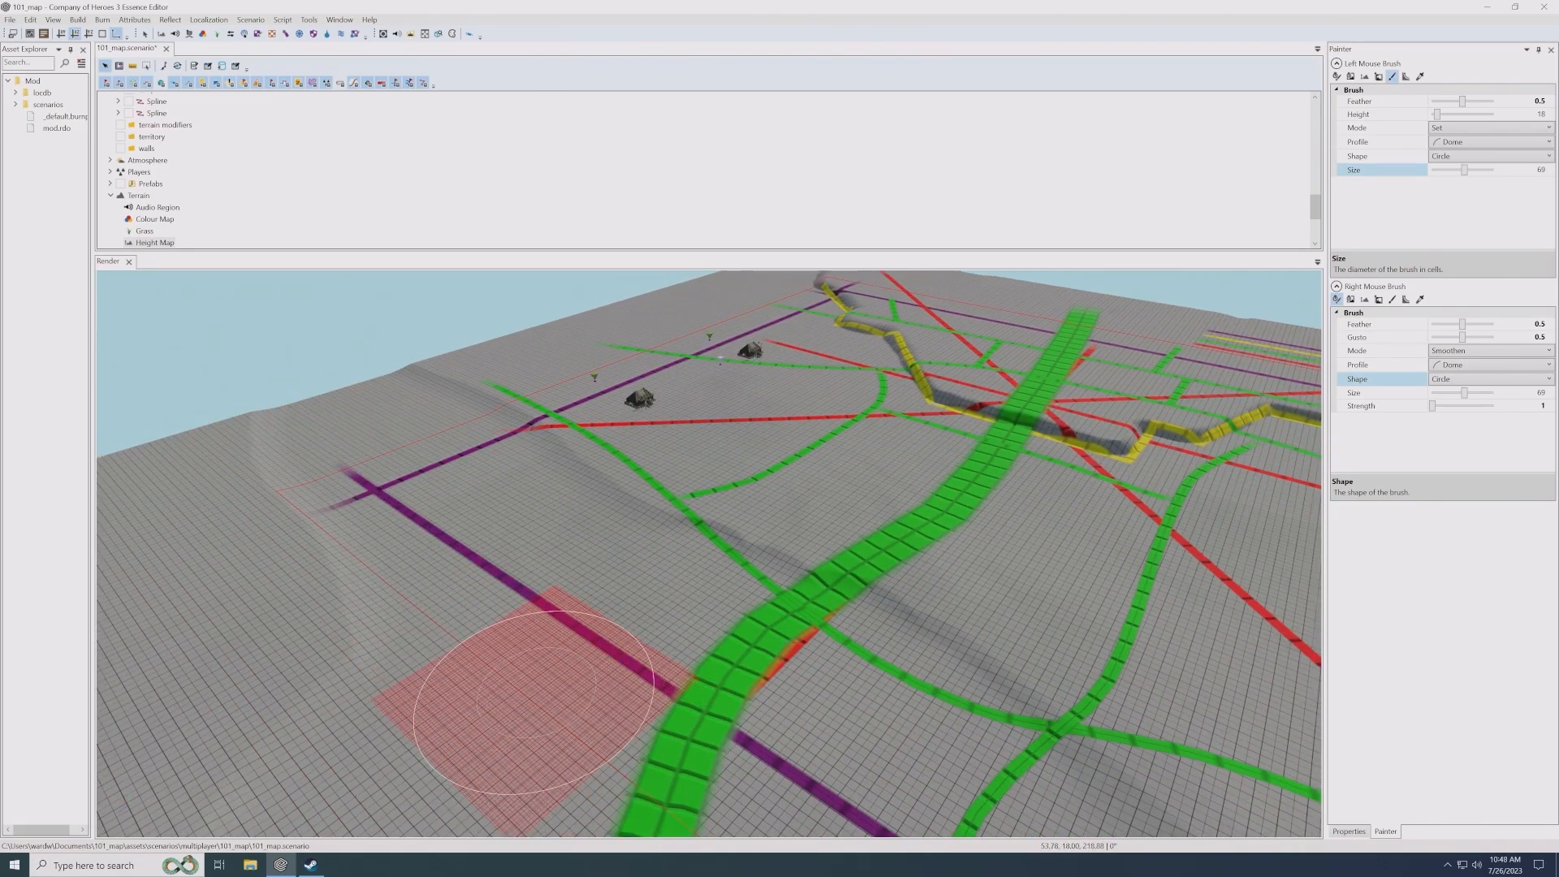
middle_click_drag(536, 694, 586, 609)
mouse_move(532, 610)
left_mouse_down()
mouse_move(386, 390)
mouse_move(205, 443)
mouse_move(335, 529)
mouse_move(344, 435)
mouse_move(453, 572)
mouse_move(396, 600)
mouse_move(313, 435)
left_mouse_up()
middle_click_drag(536, 390, 454, 529)
scroll(460, 532, "up", 3)
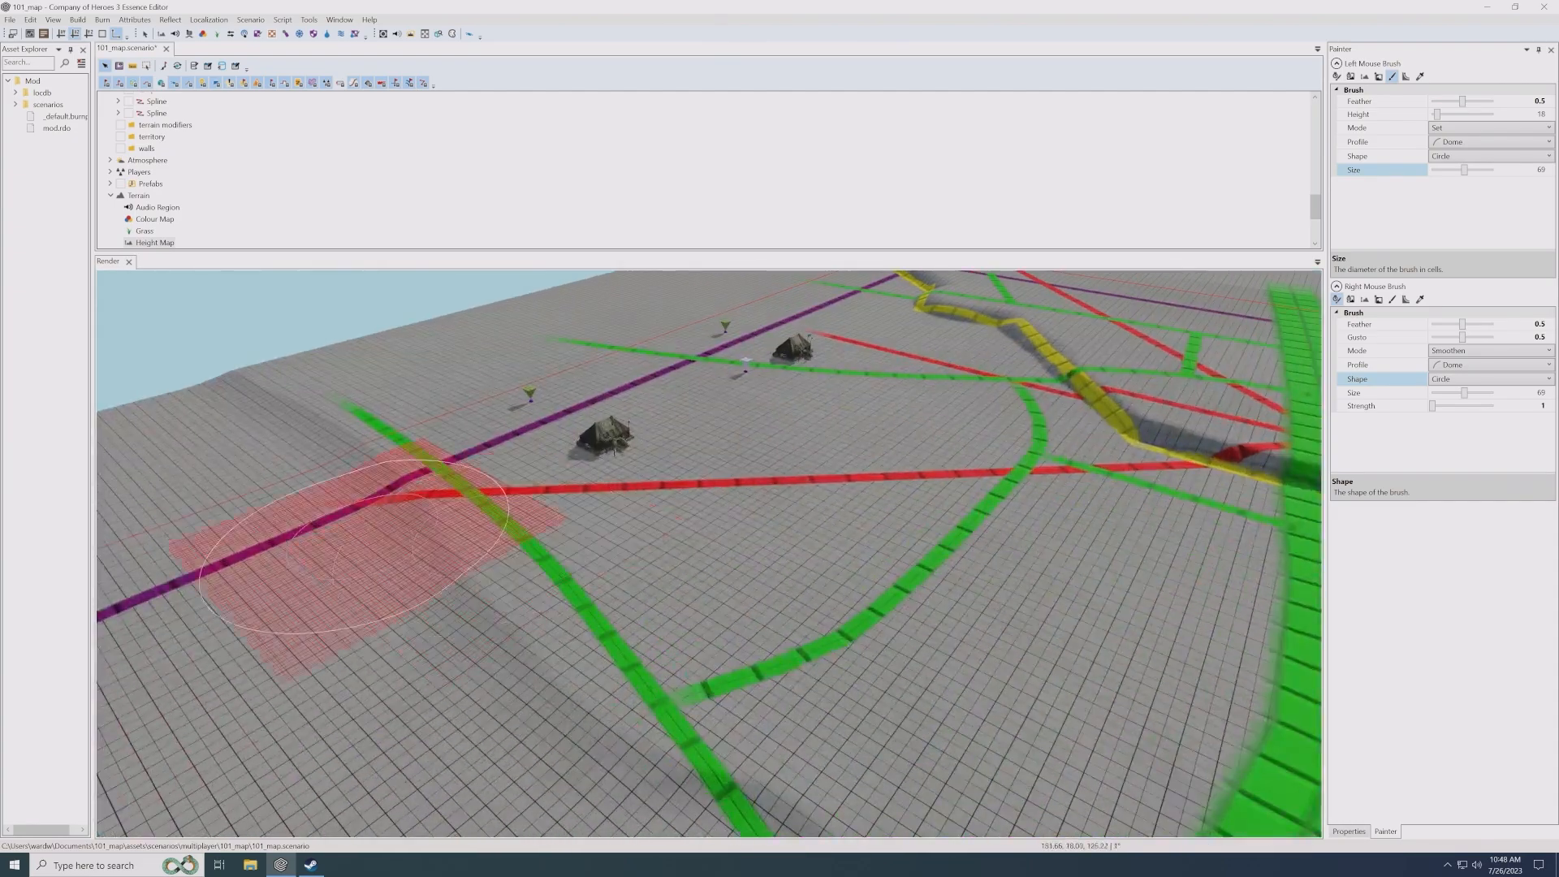
- Set the right mouse brush's strength to about 12 and smooth the lowered area's slope along the thin green line and wide green road
scroll(354, 546, "up", 1)
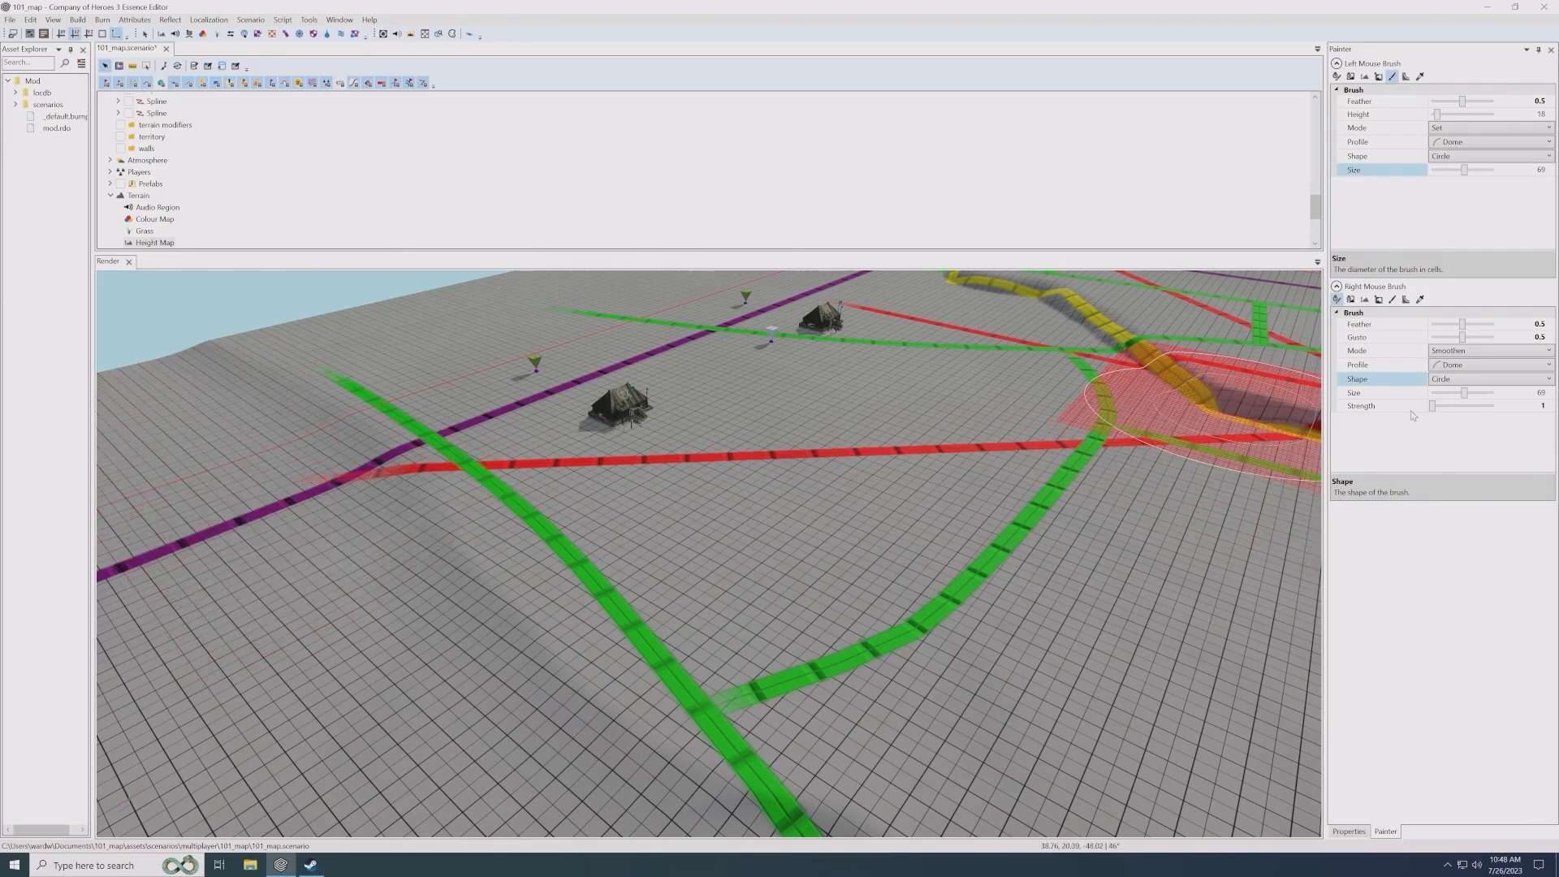
left_click(1466, 410)
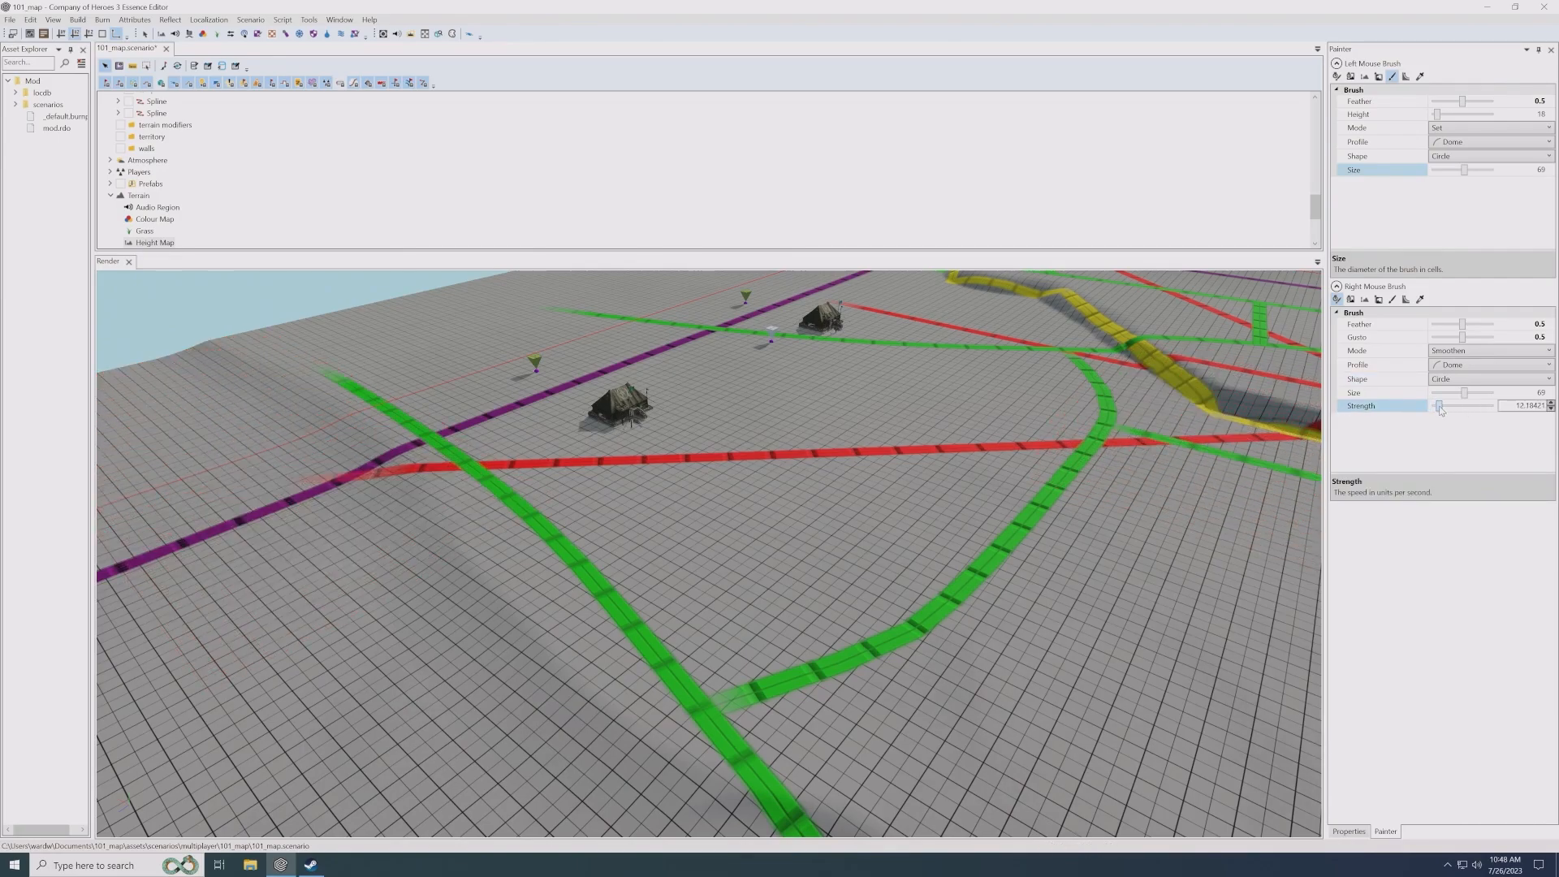
middle_click_drag(599, 552, 670, 497)
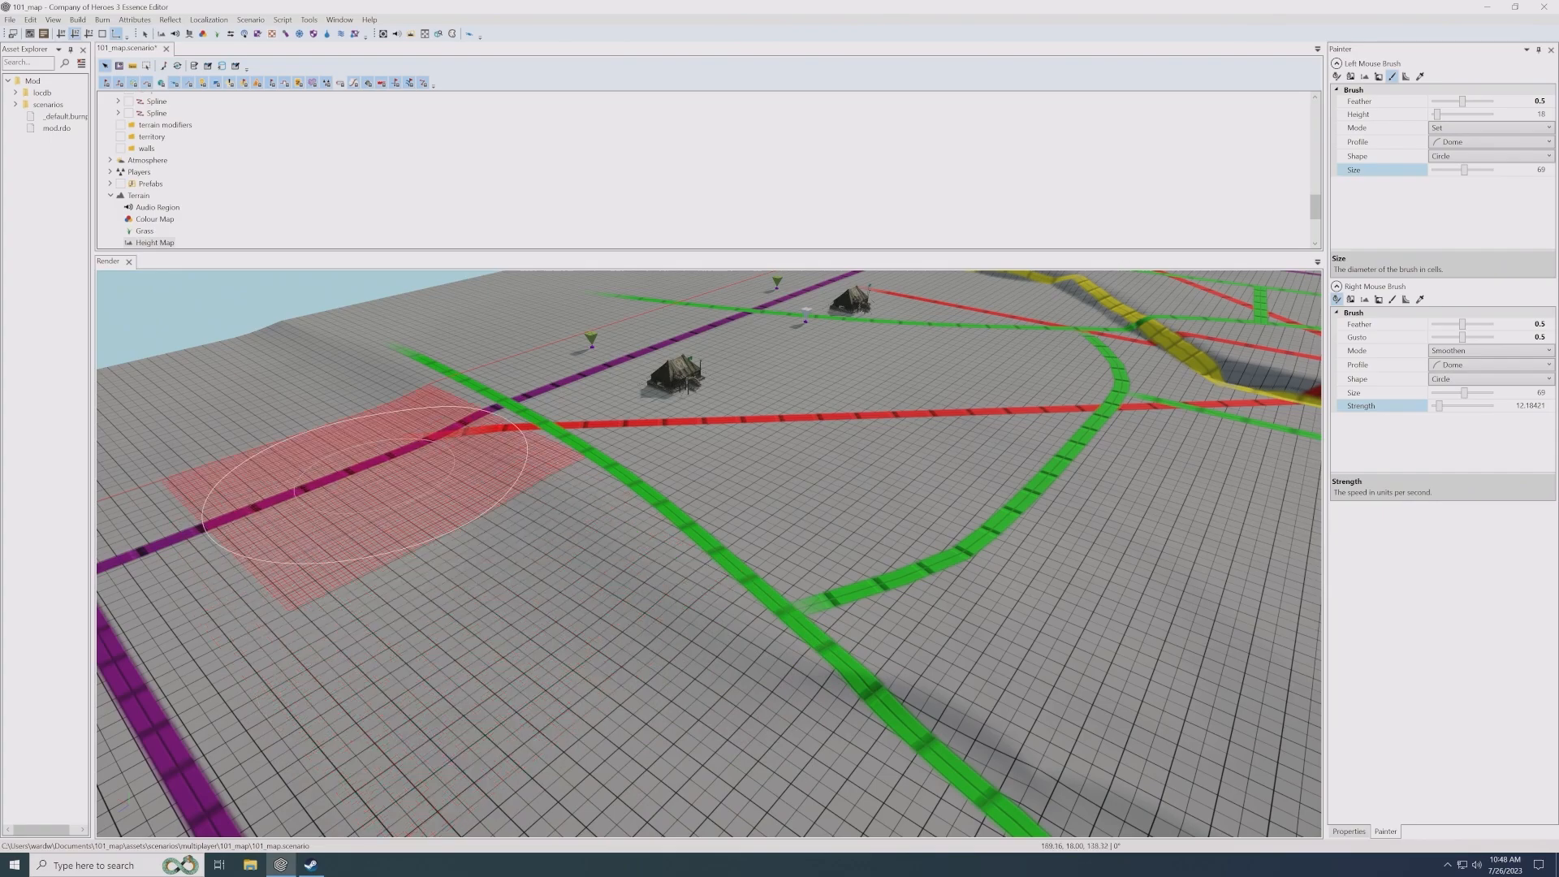
middle_click_drag(558, 688, 496, 655)
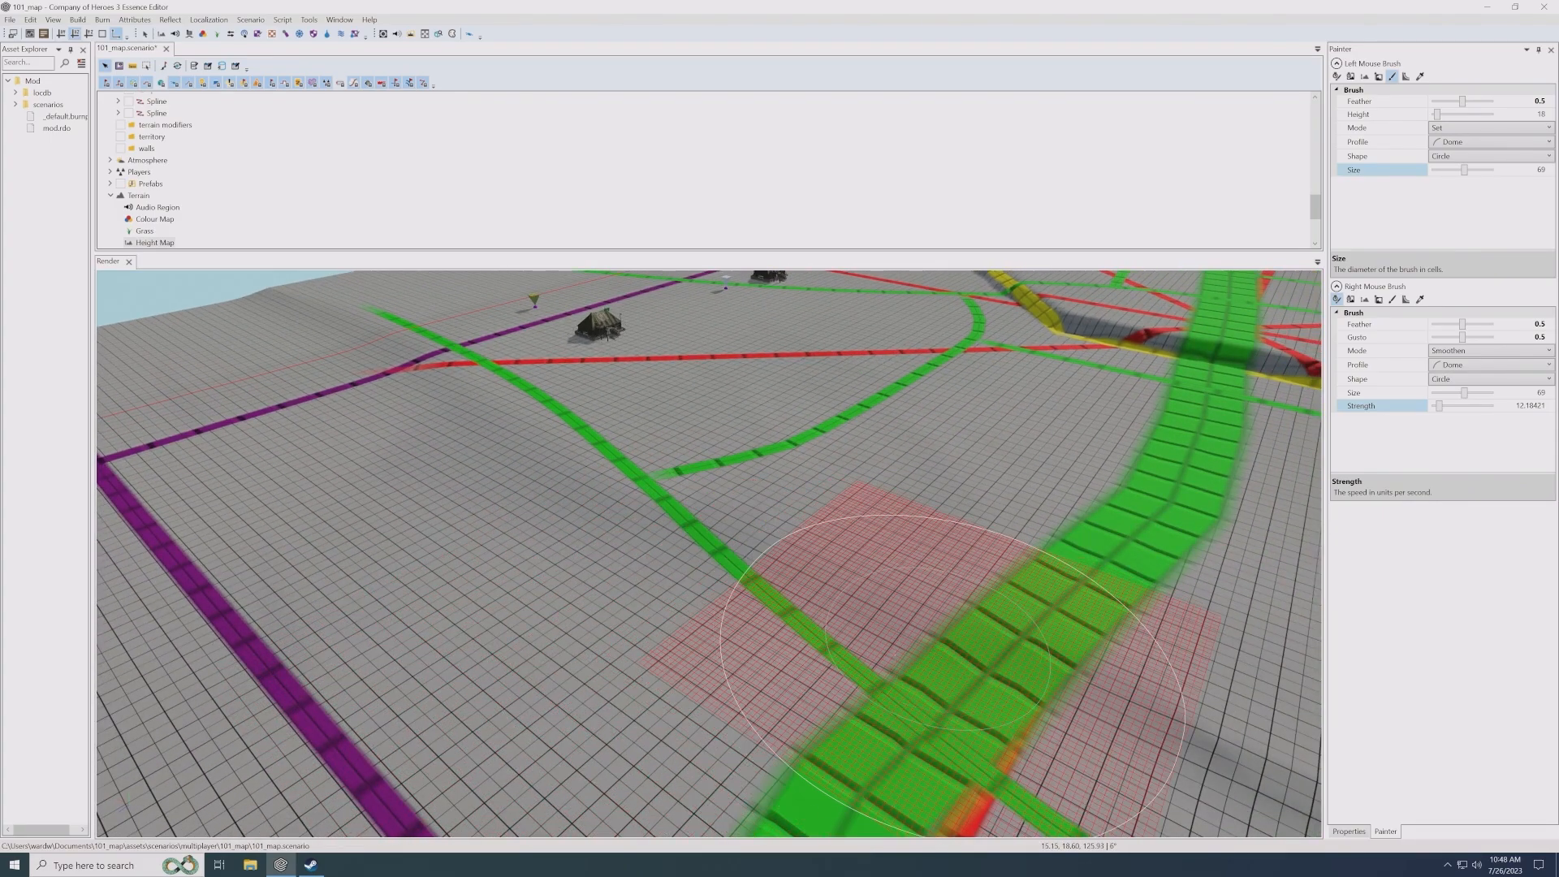
middle_click_drag(909, 708, 695, 577)
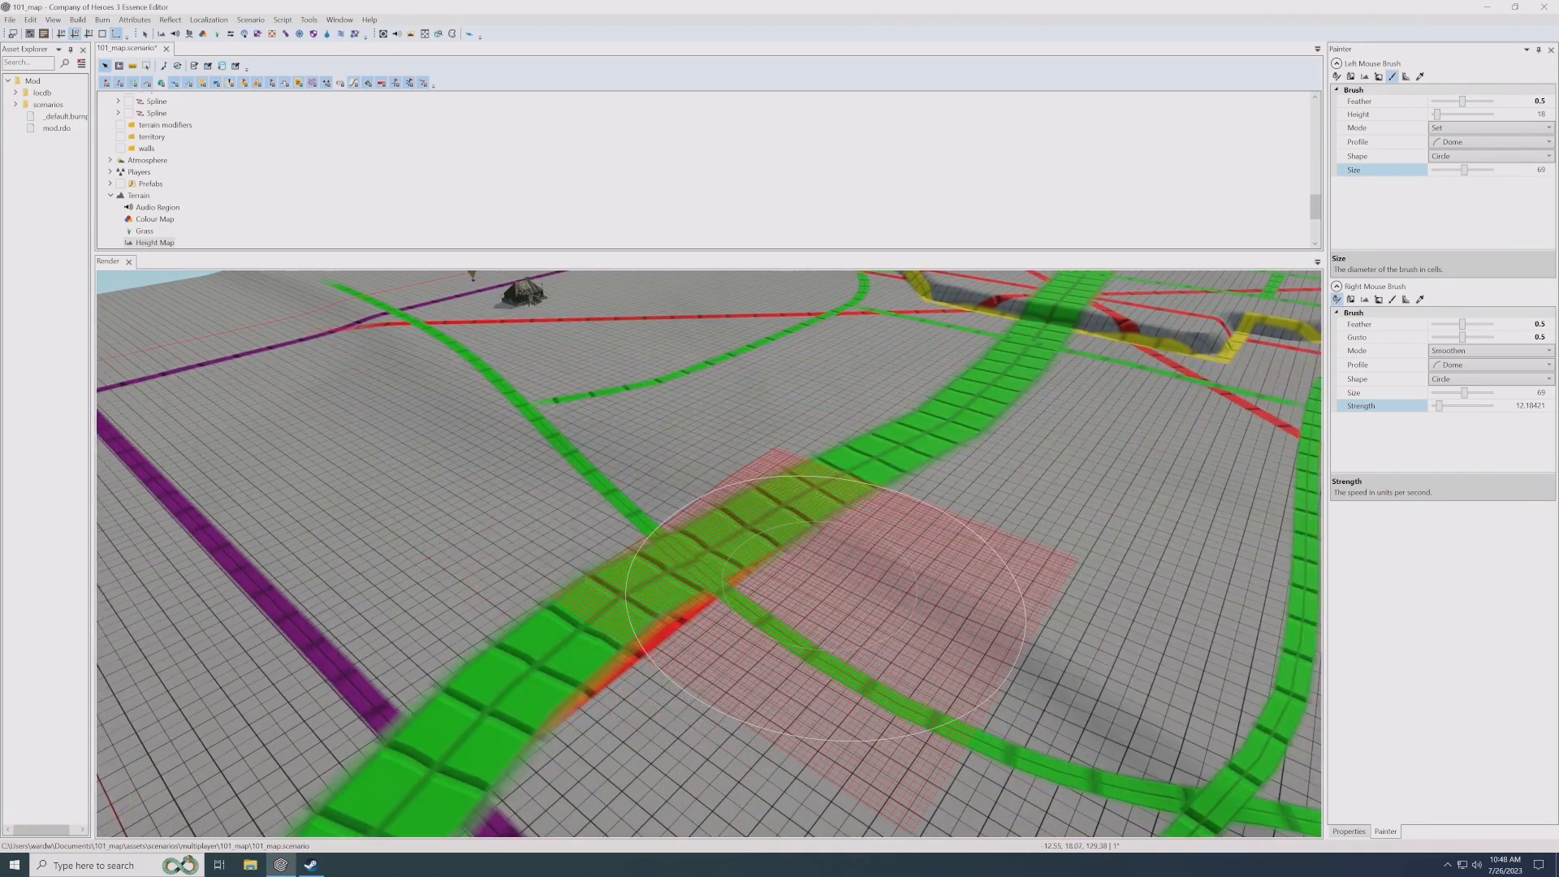
mouse_move(835, 560)
middle_mouse_down()
mouse_move(800, 607)
mouse_move(861, 649)
mouse_move(828, 634)
middle_mouse_up()
- Smooth the rest of the lowered area's slope past the purple lines' crossing out to the map's edge
scroll(820, 665, "down", 3)
scroll(810, 664, "down", 4)
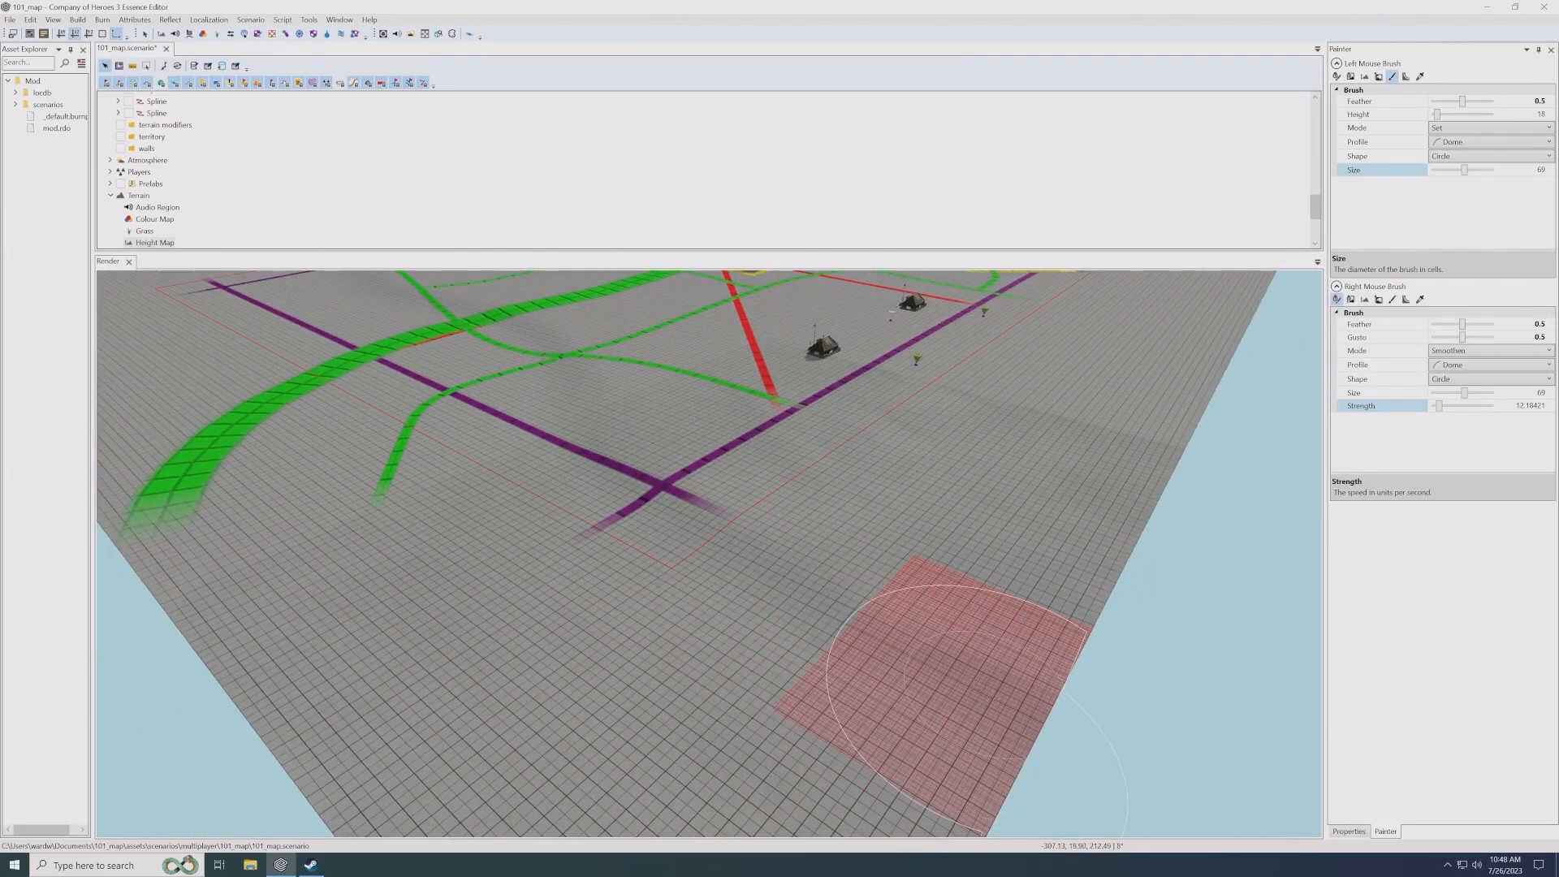
mouse_move(817, 617)
middle_mouse_down()
mouse_move(817, 635)
mouse_move(804, 619)
middle_mouse_up()
middle_click_drag(820, 560, 823, 569)
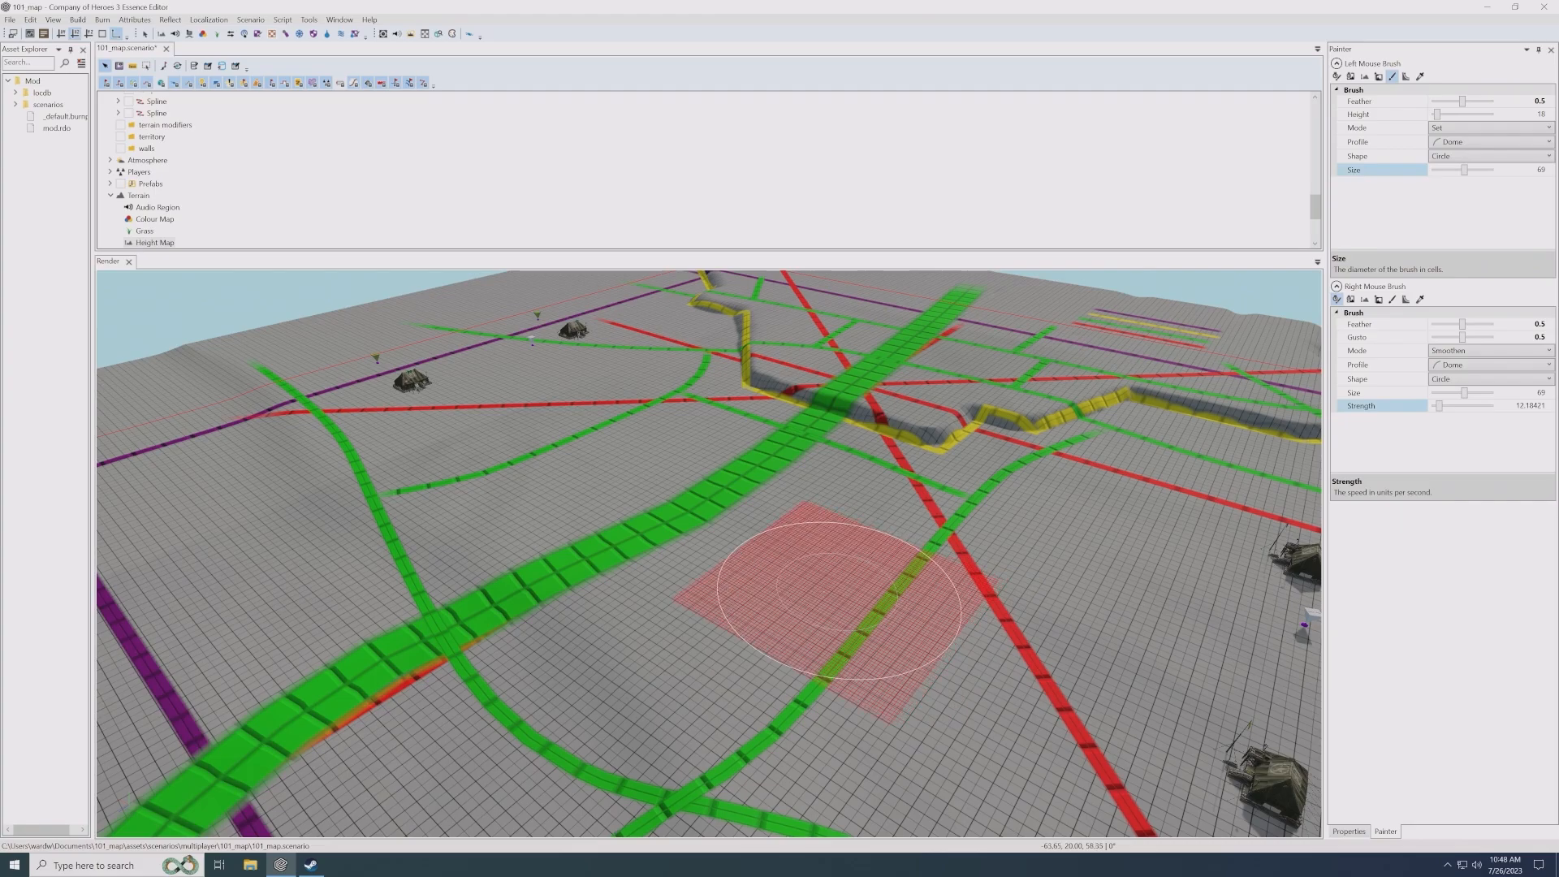
- Set the left mouse brush's size to 10
middle_click_drag(806, 594, 814, 595)
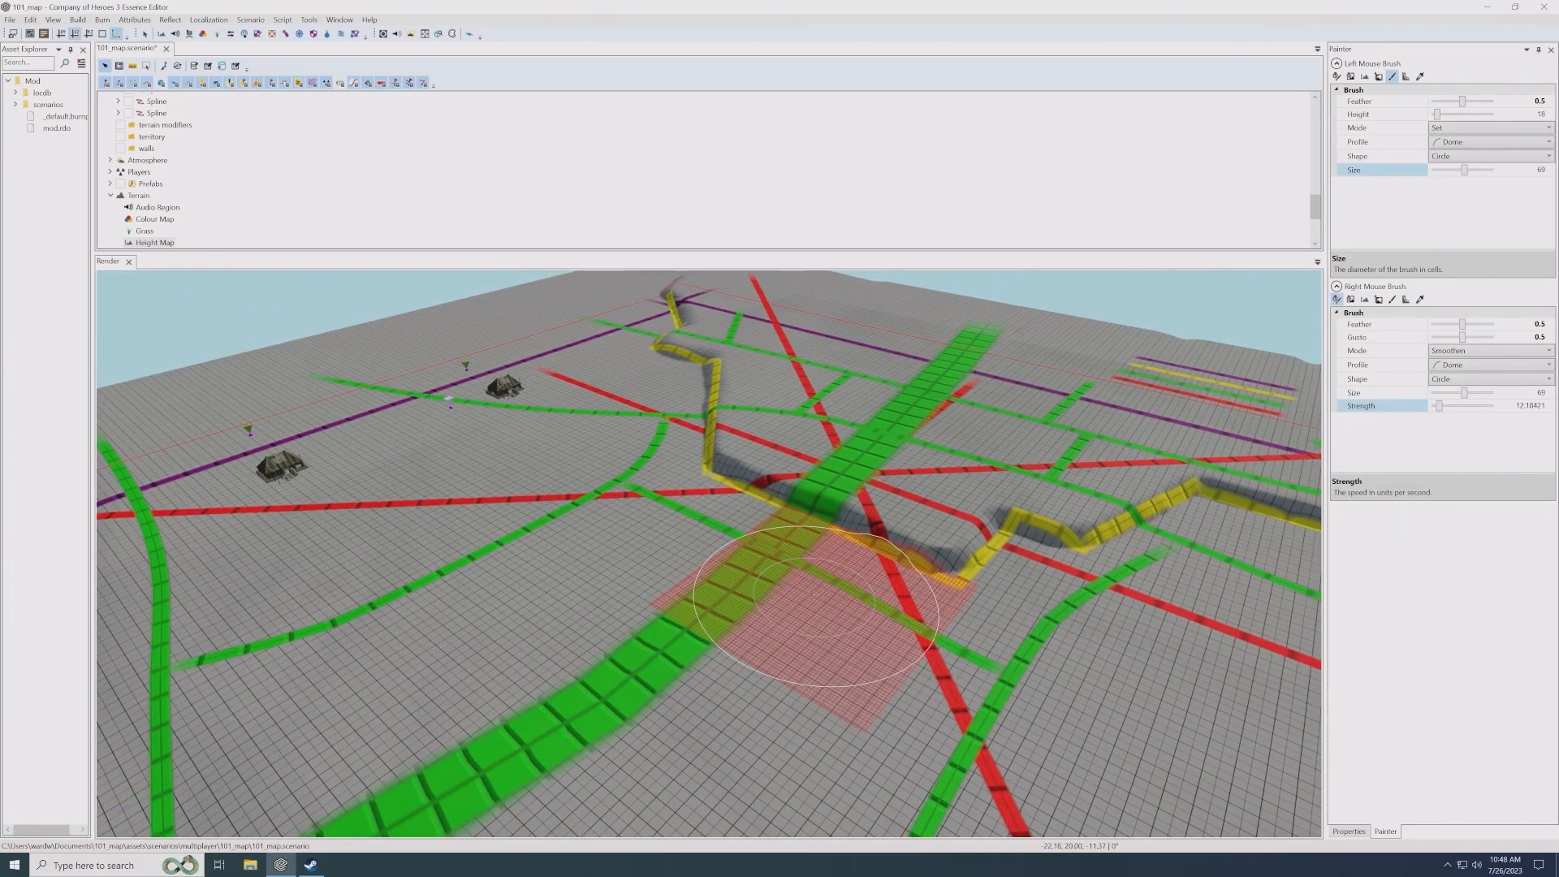
middle_click_drag(815, 599, 816, 609)
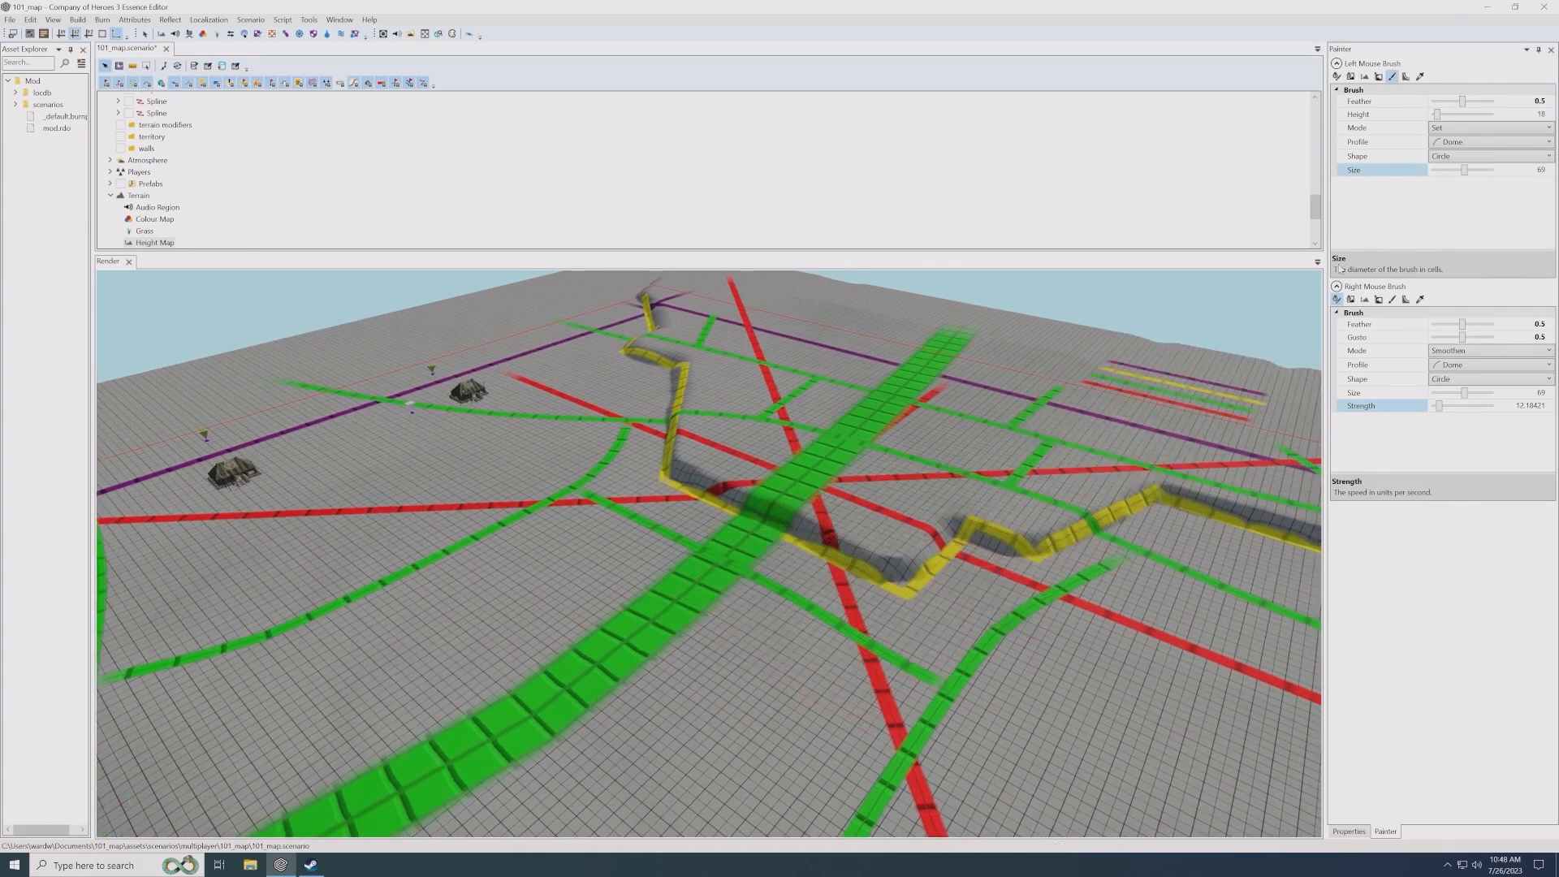
left_click(1507, 171)
type("5")
type("10")
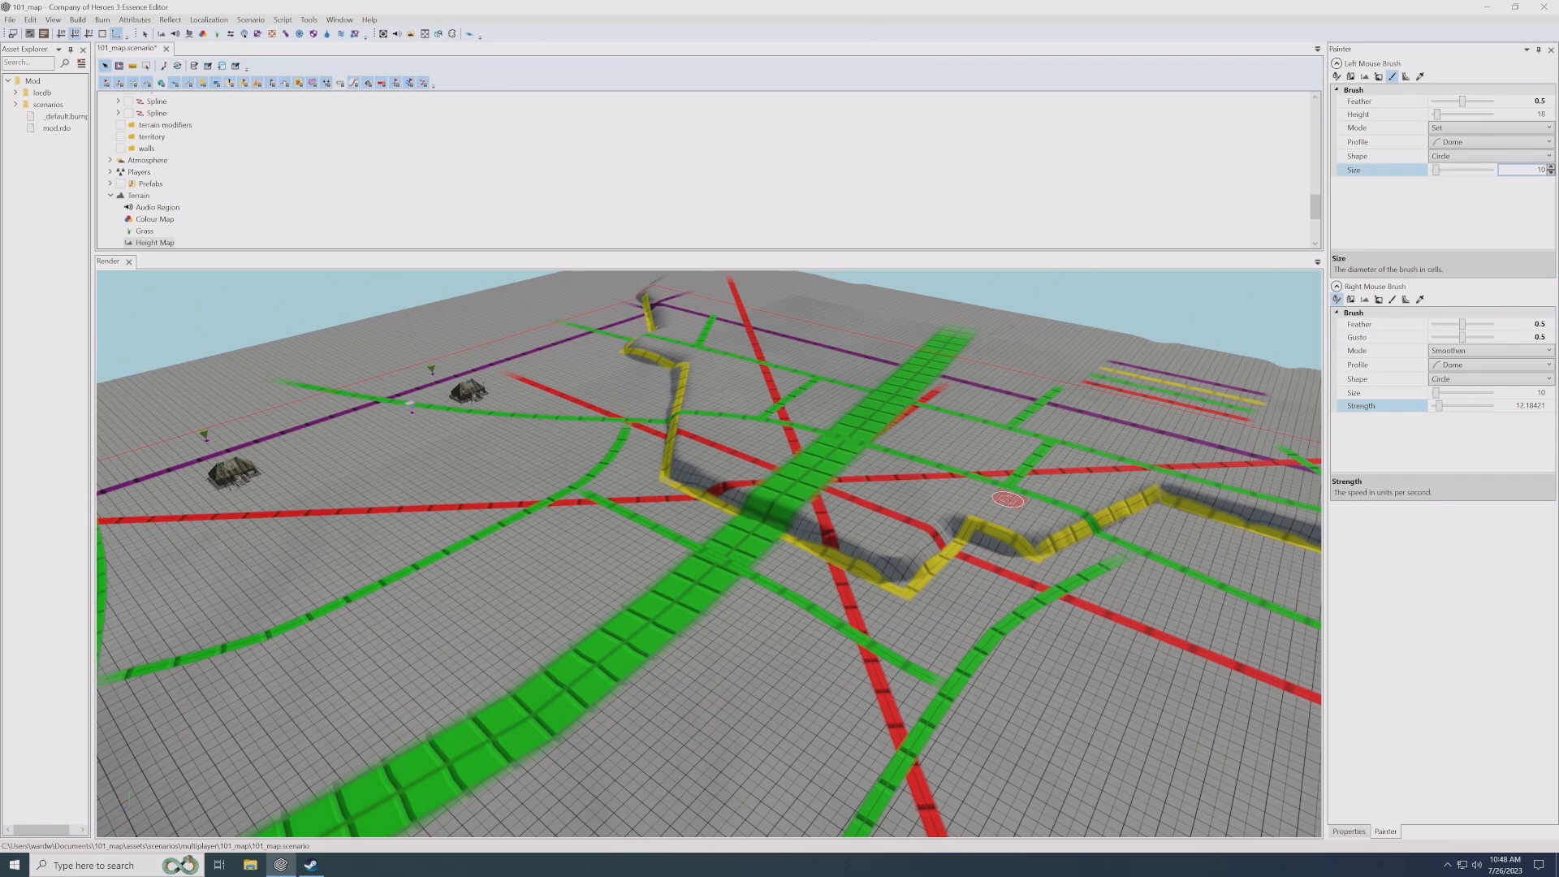
- Examine the slopes of the lowered area along the green roads and the cliff along the yellow splines
middle_click_drag(873, 536, 794, 484)
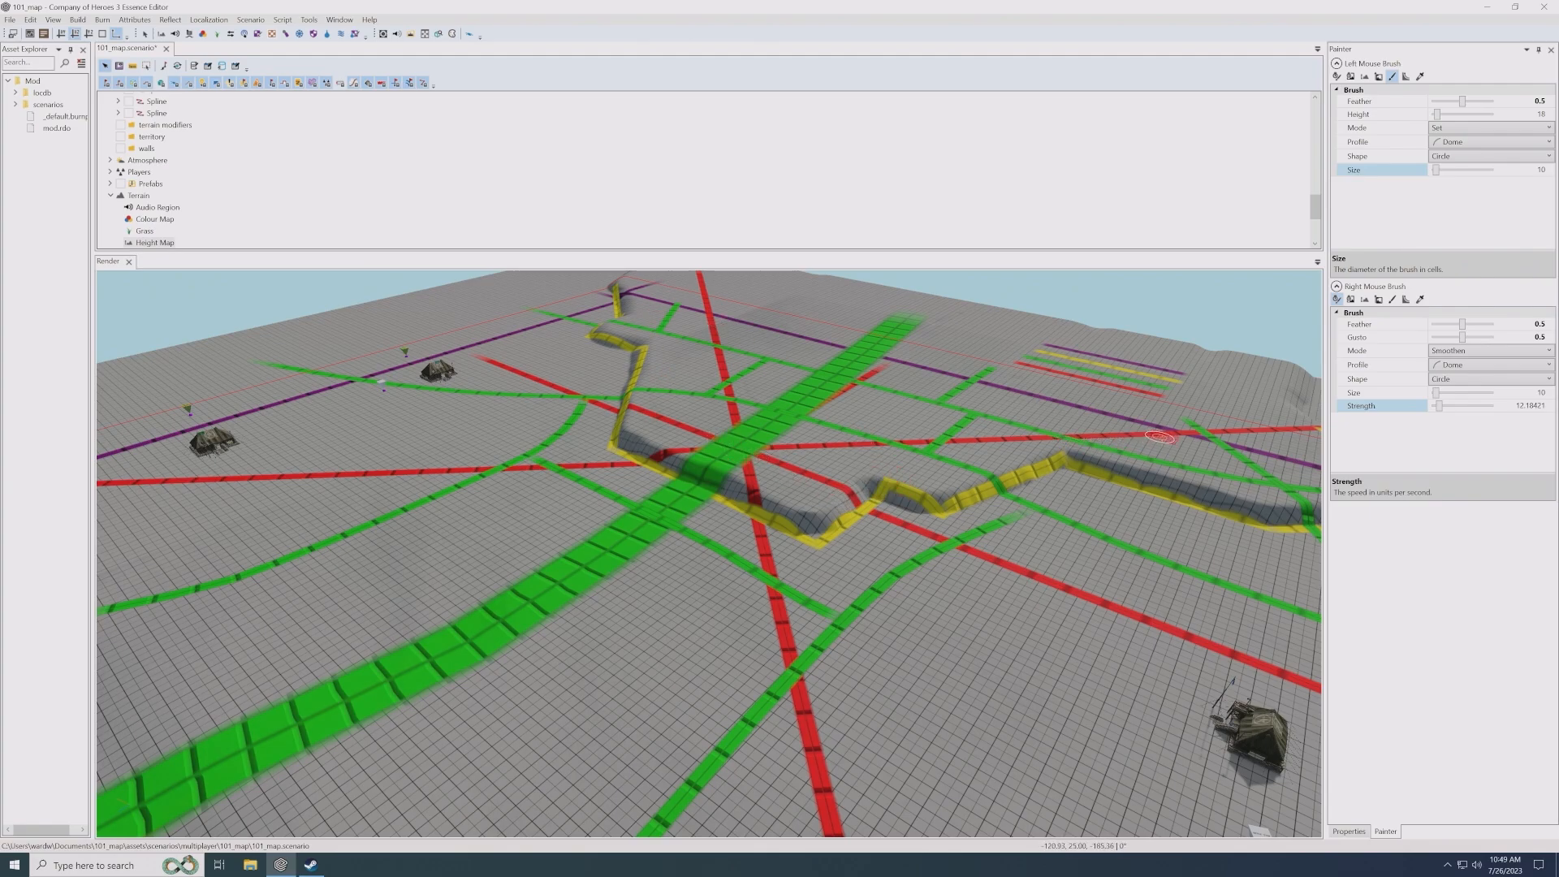
middle_click_drag(829, 522, 841, 521)
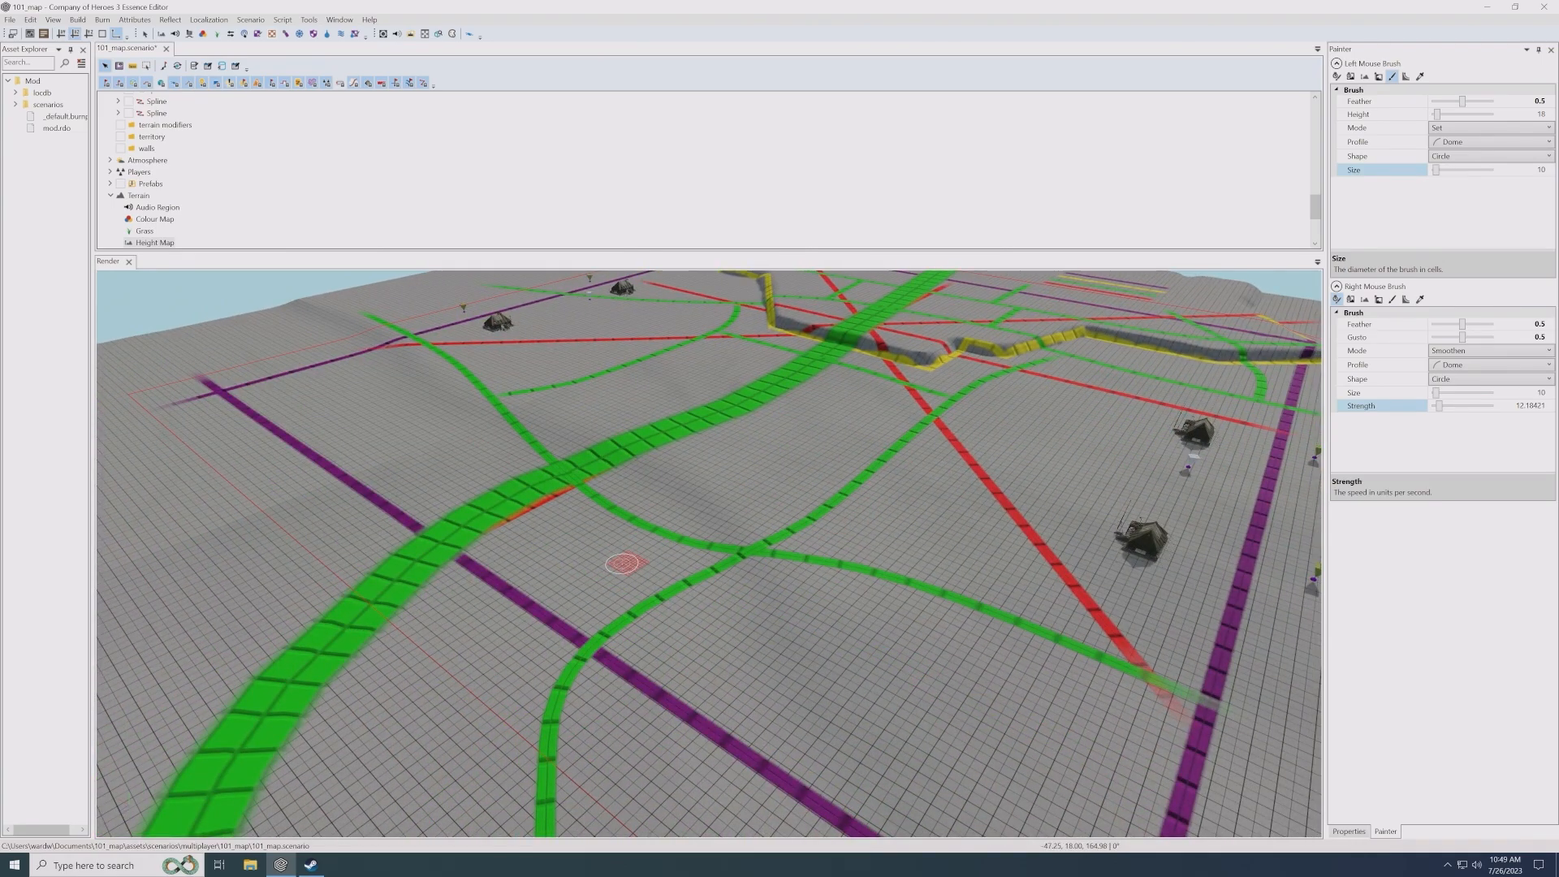
scroll(624, 563, "up", 2)
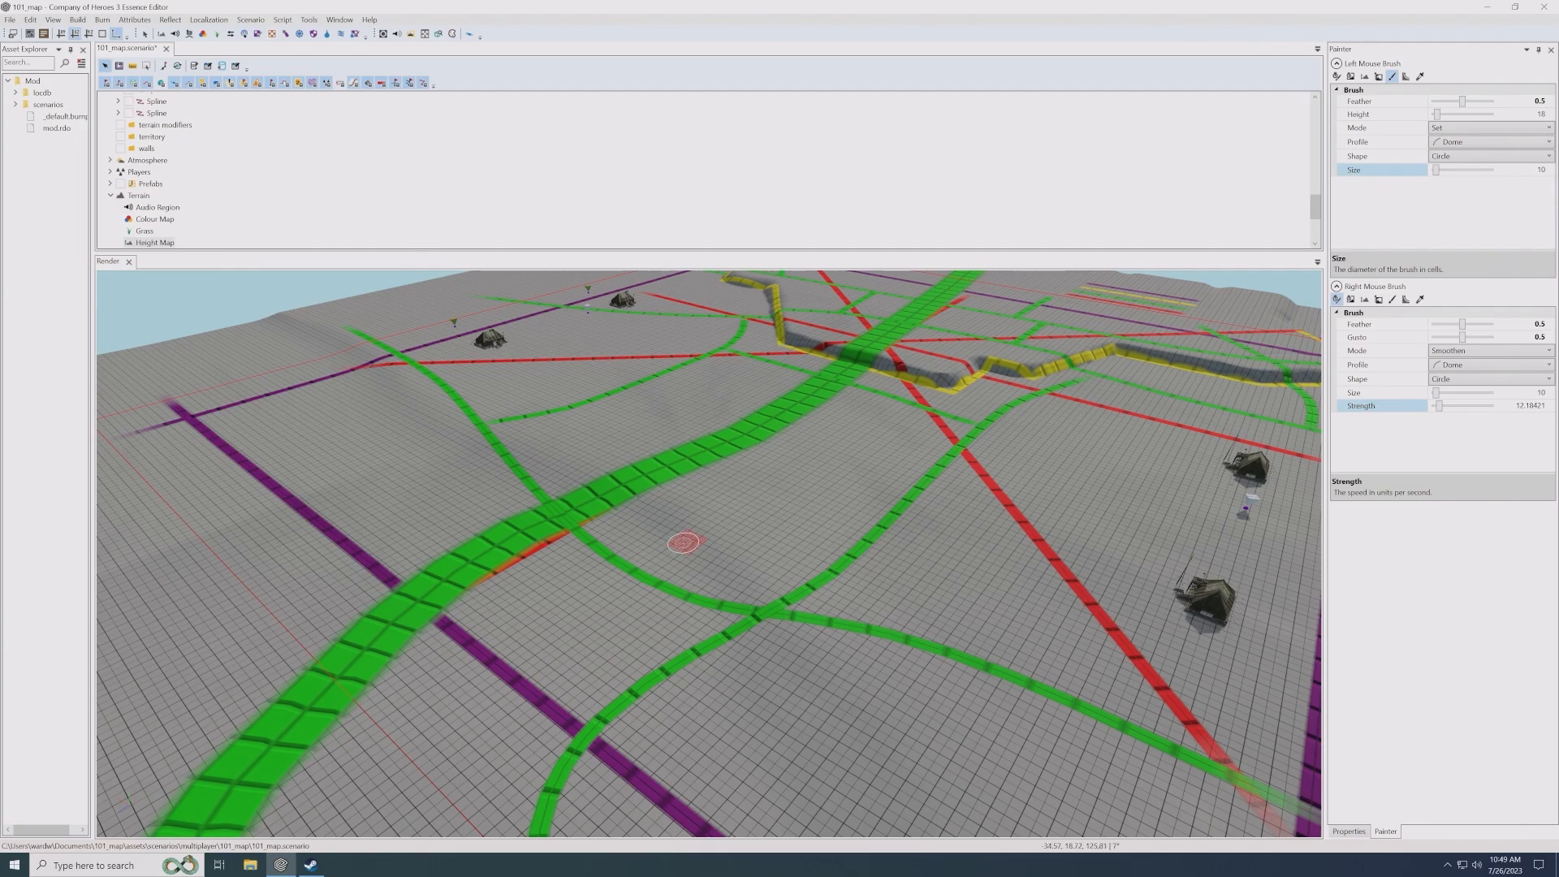
middle_click_drag(702, 539, 713, 536)
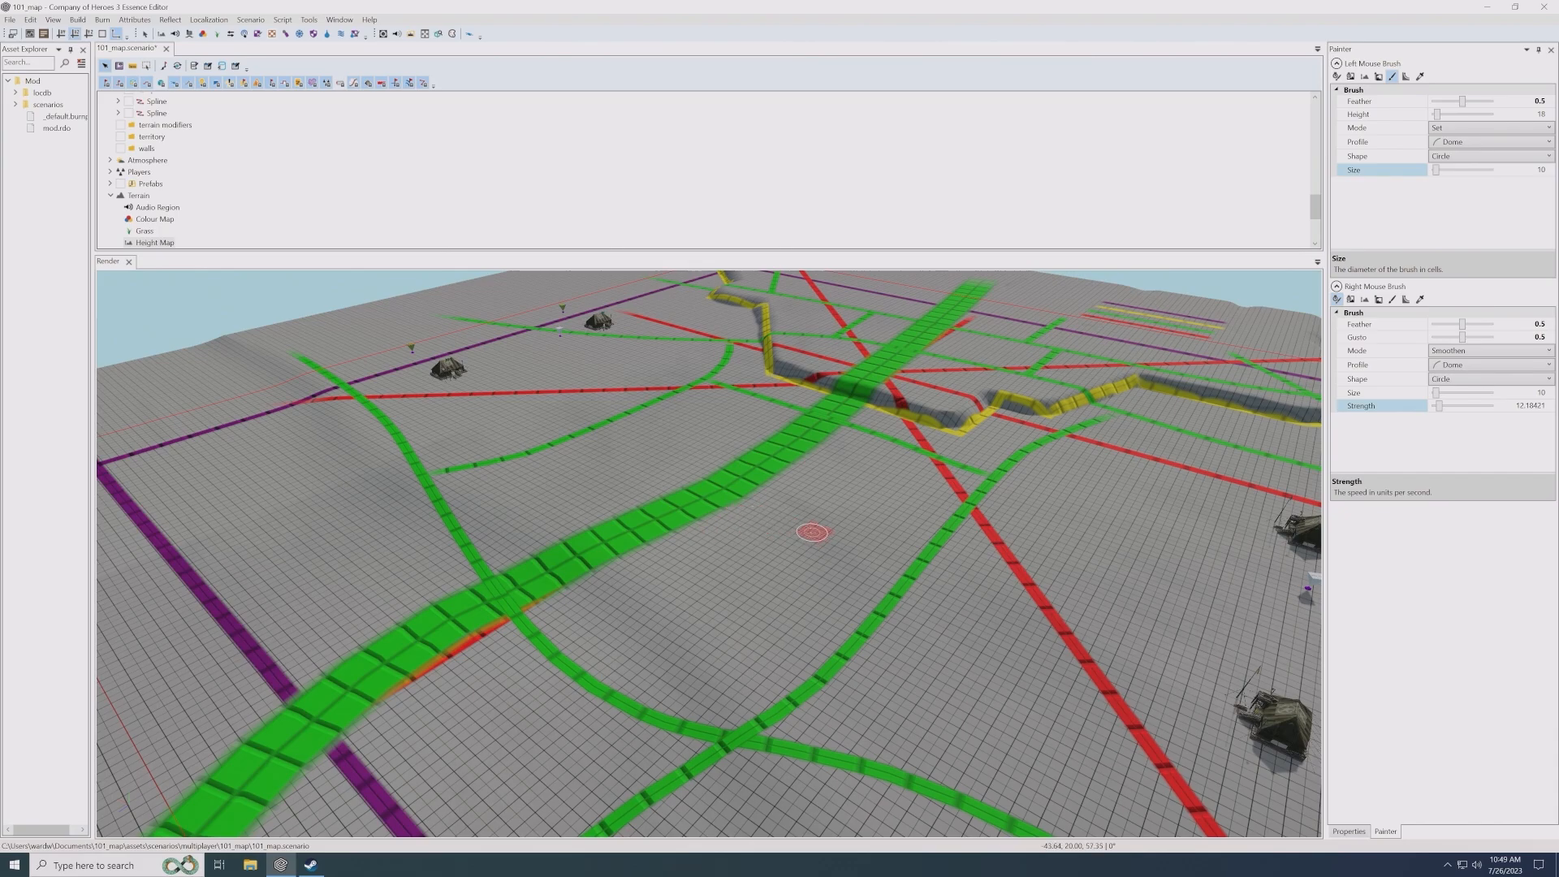
scroll(821, 523, "down", 3)
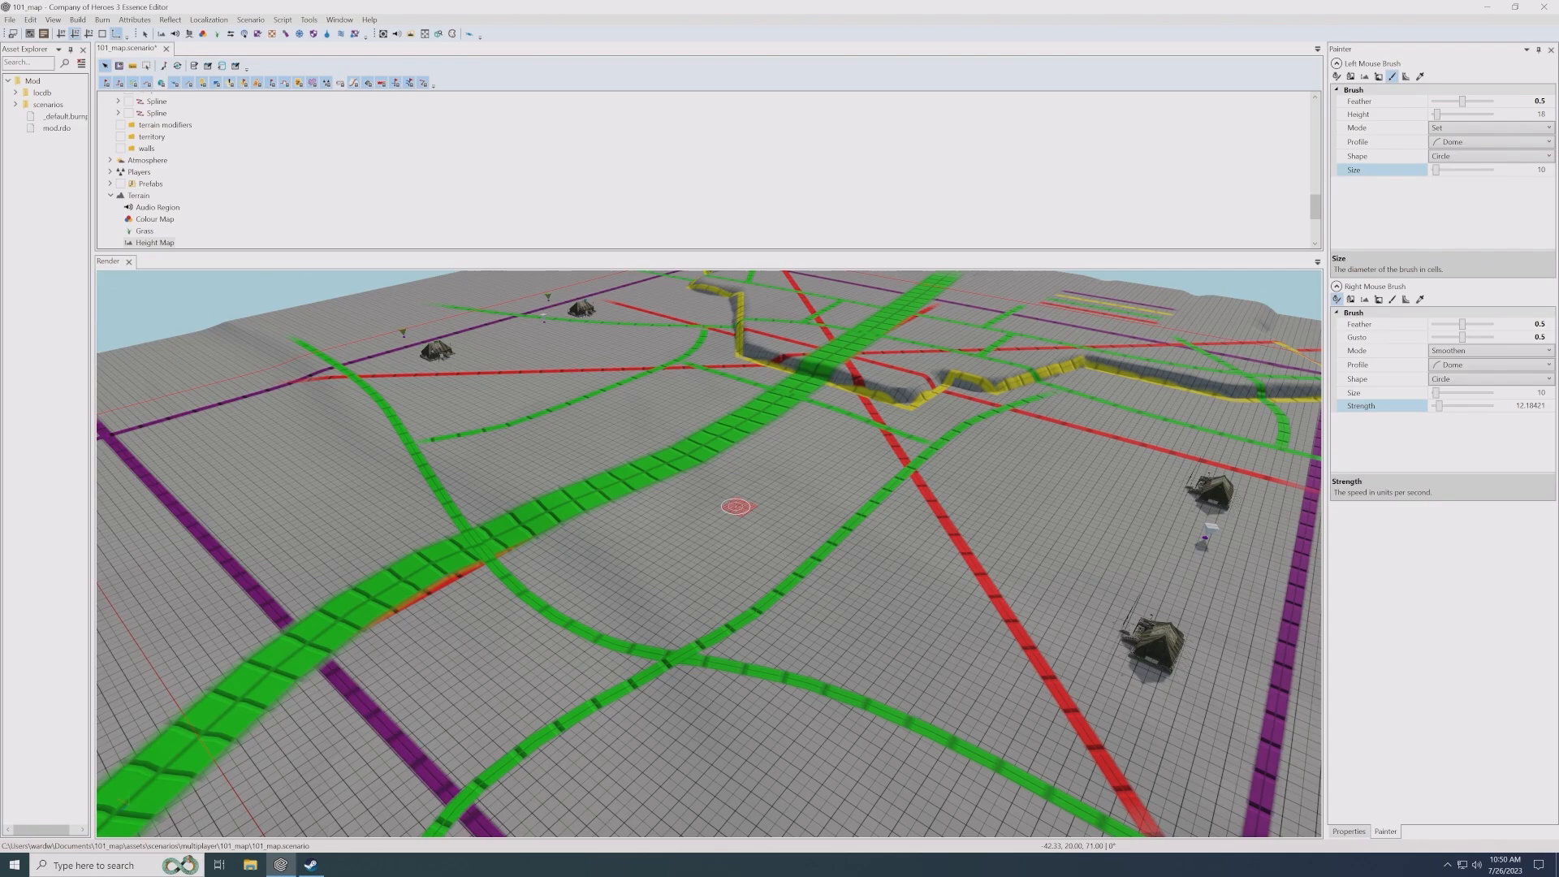
middle_click_drag(755, 505, 776, 524)
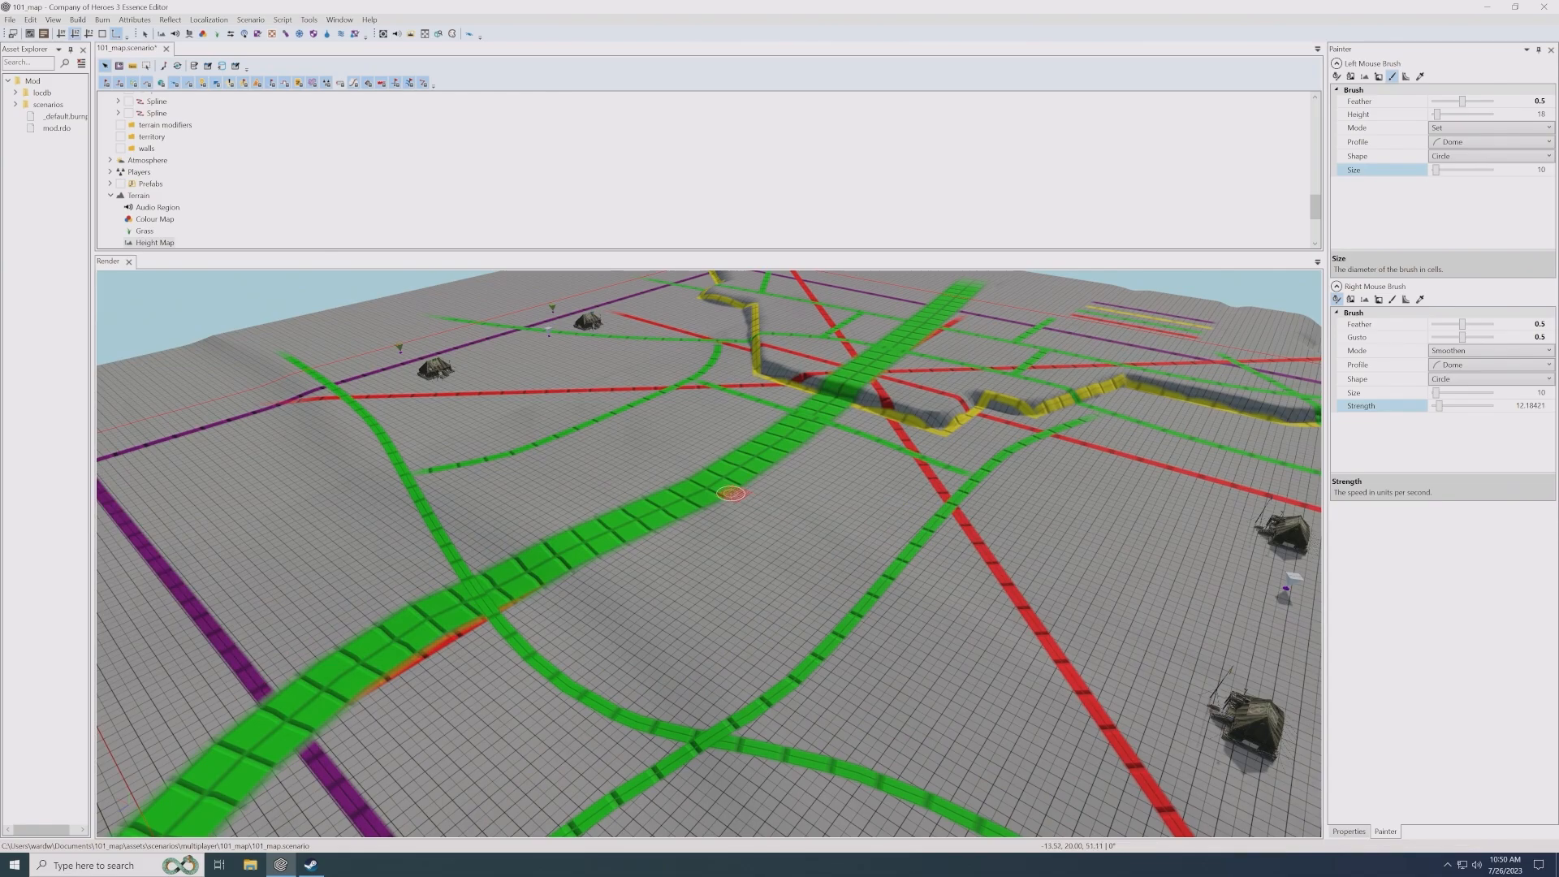
middle_click_drag(850, 488, 765, 520)
scroll(811, 516, "up", 2)
middle_click_drag(909, 502, 821, 532)
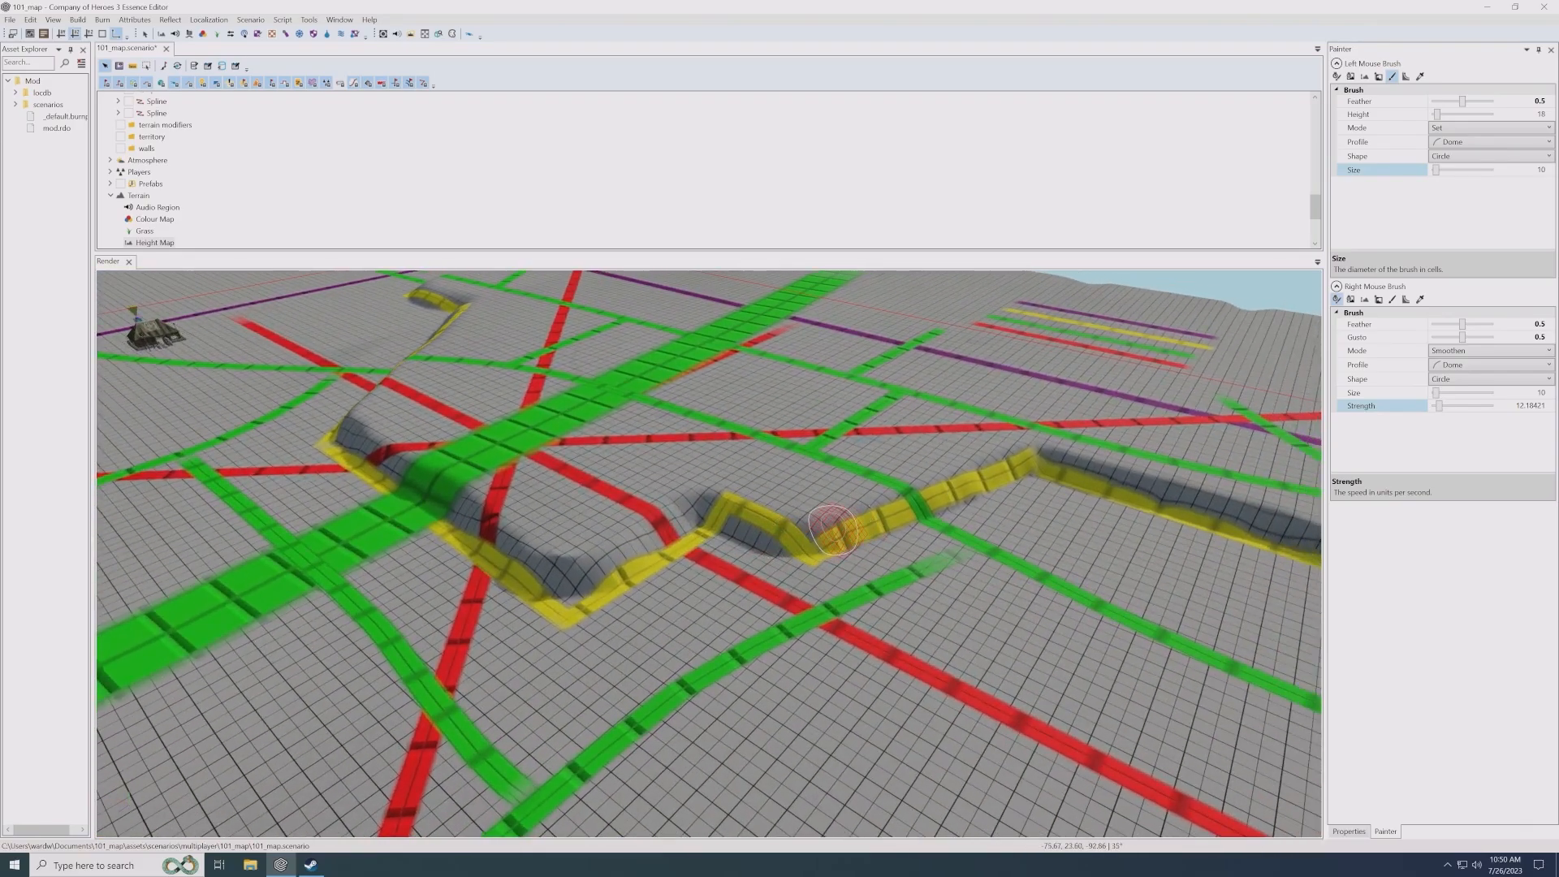
middle_click_drag(950, 521, 934, 521)
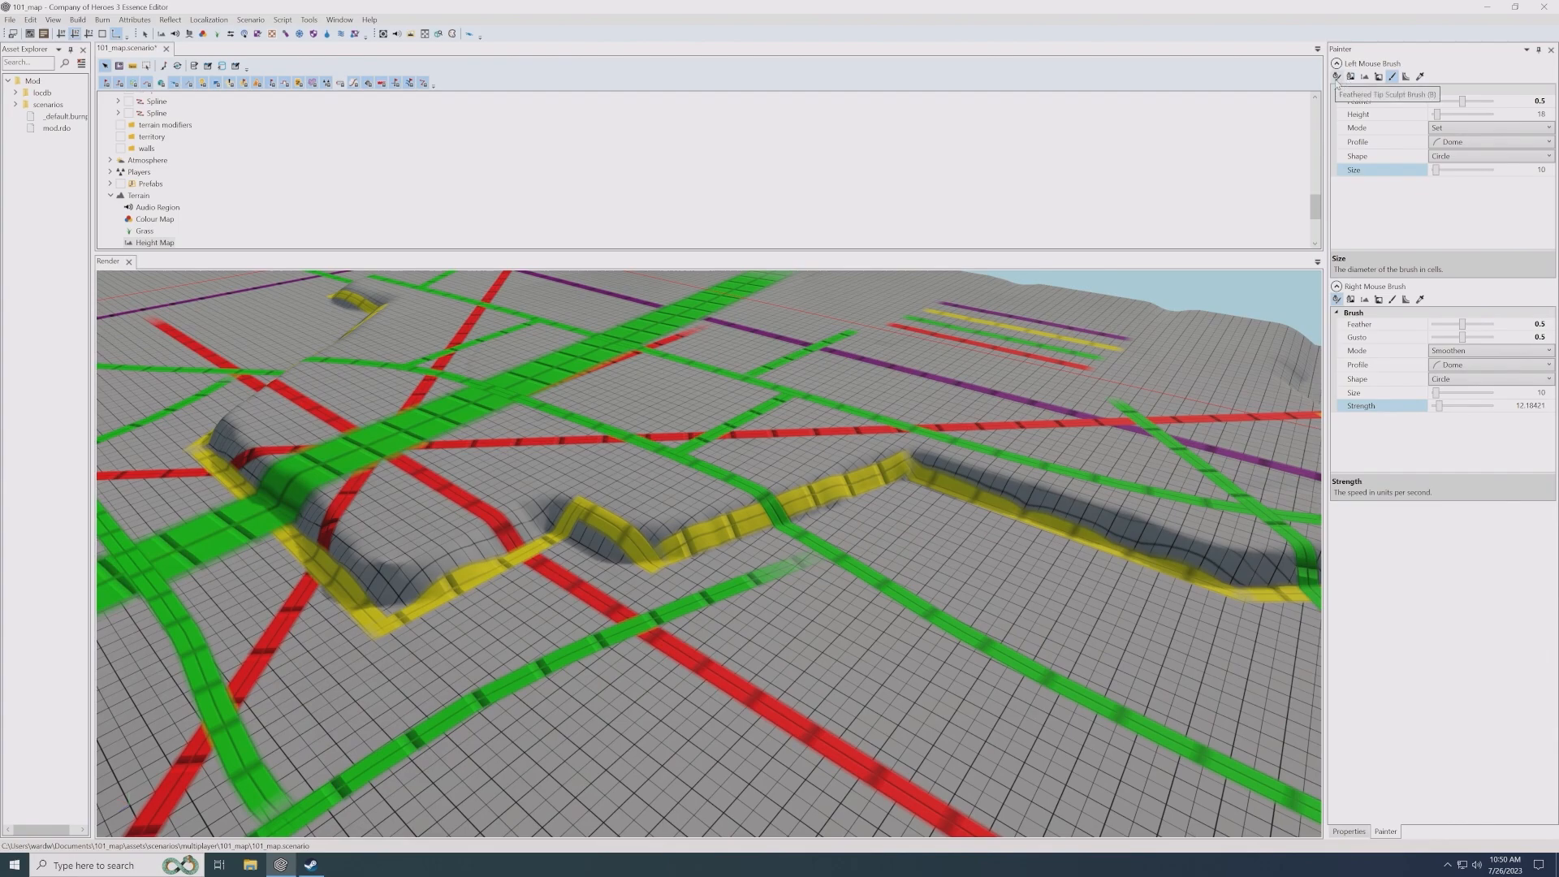
- Switch the left mouse brush to the Feathered Tip Sculpt Brush in Flatten mode with size 15
left_click(1337, 76)
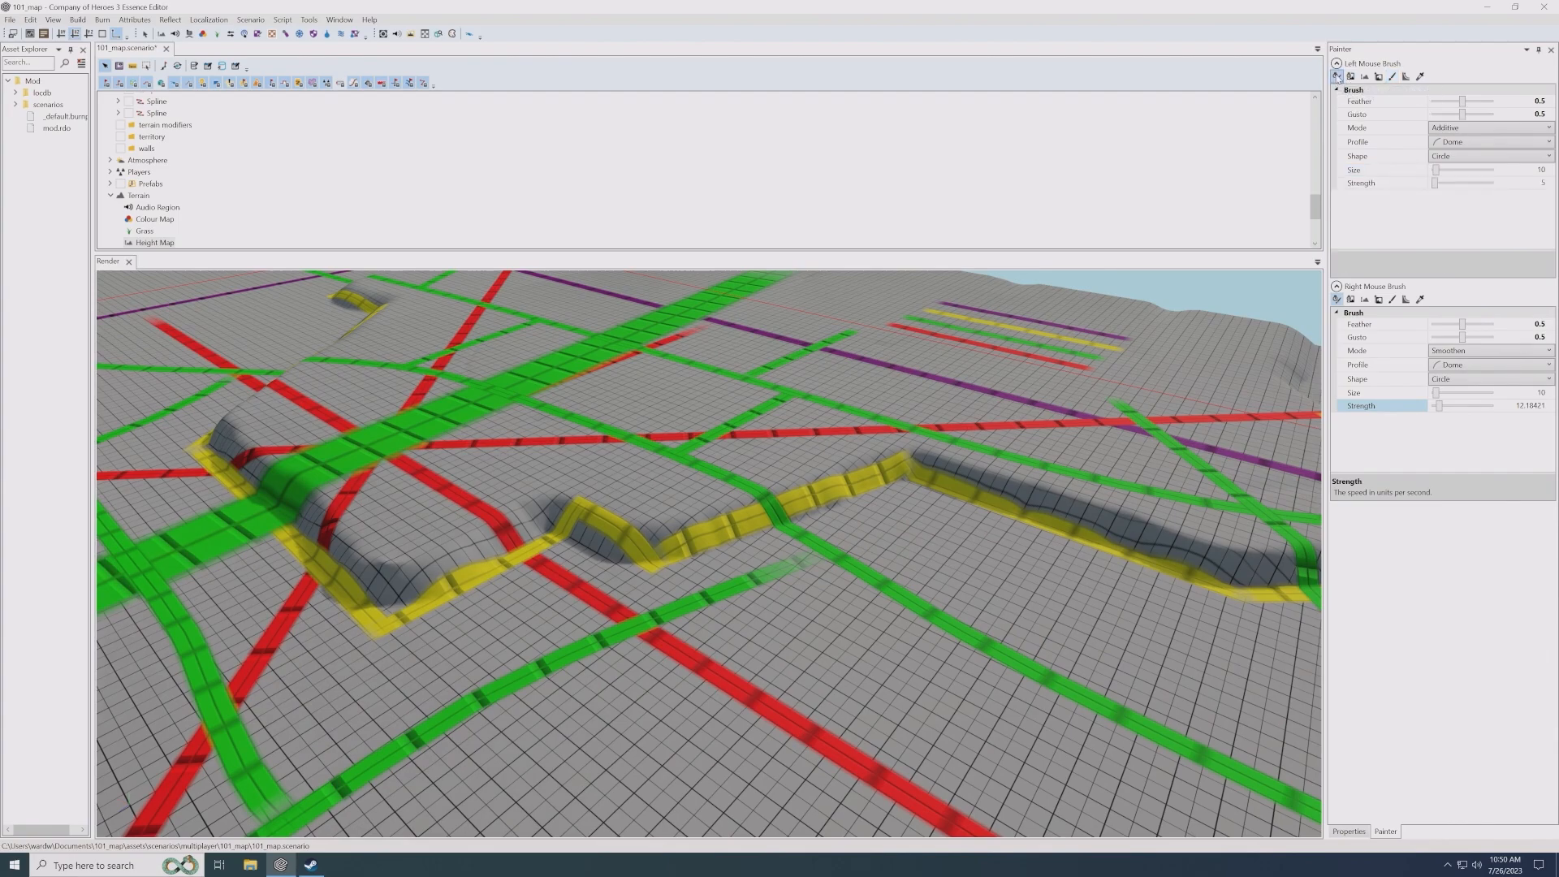
left_click(1454, 127)
left_click(1453, 128)
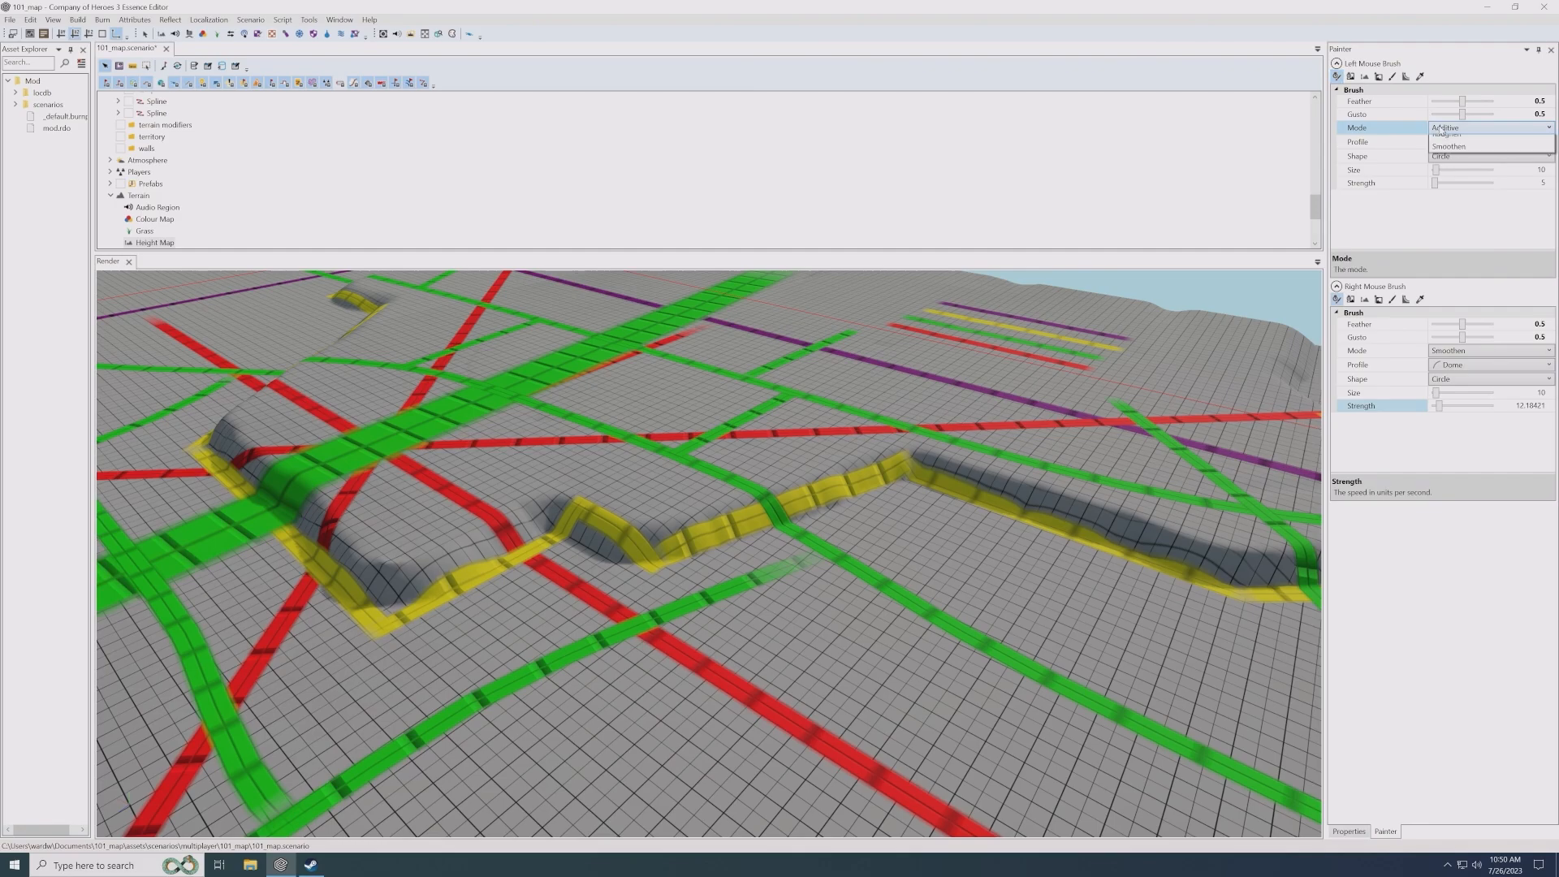
left_click(1444, 167)
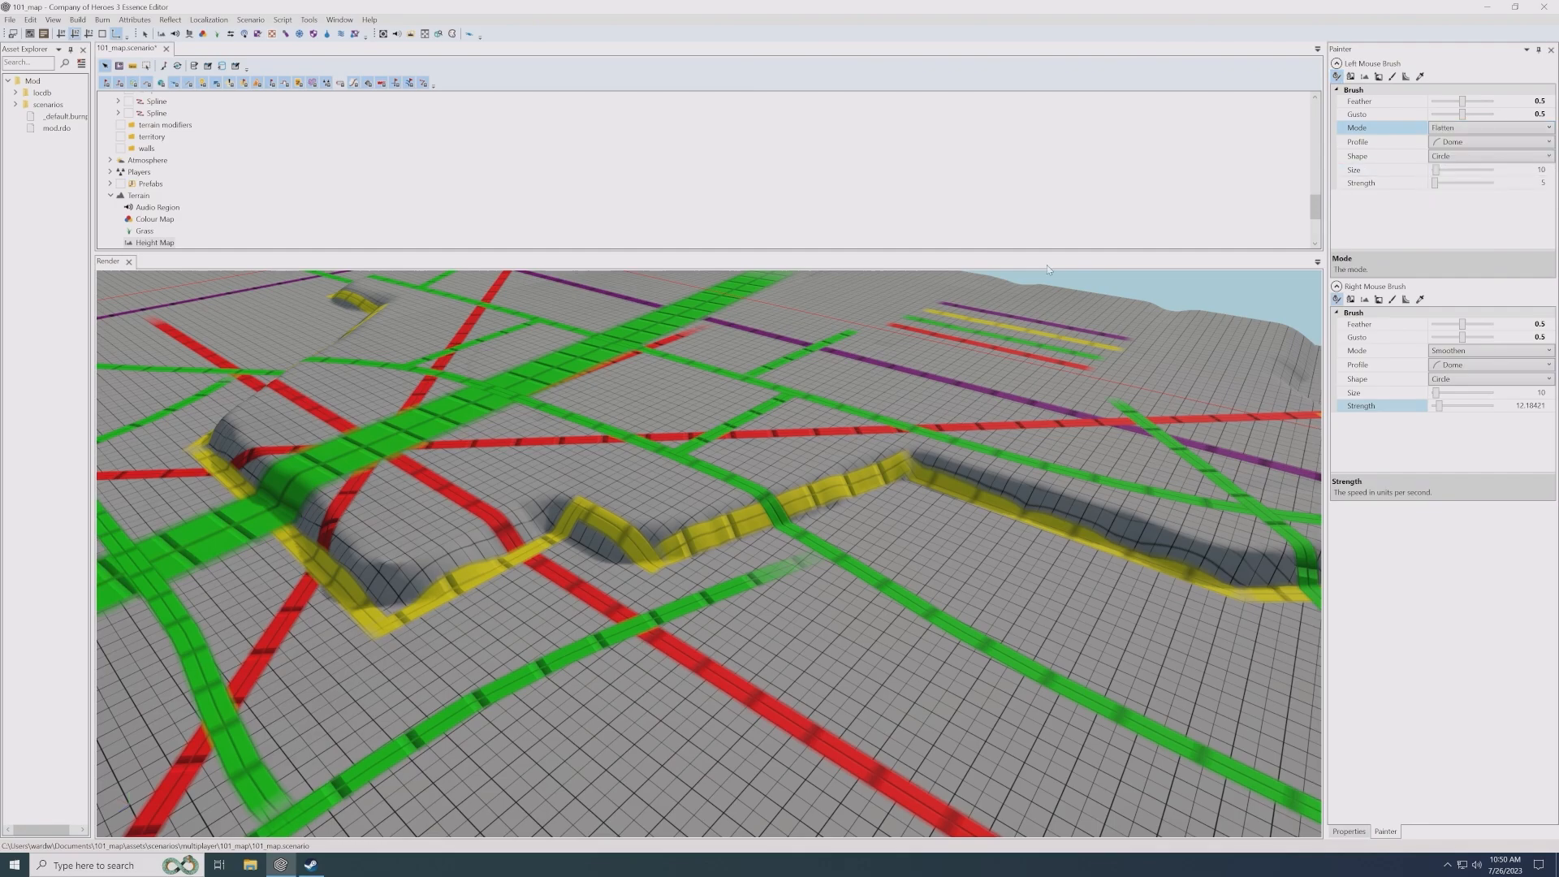
scroll(924, 483, "up", 6)
middle_click_drag(966, 494, 873, 515)
scroll(869, 524, "up", 1)
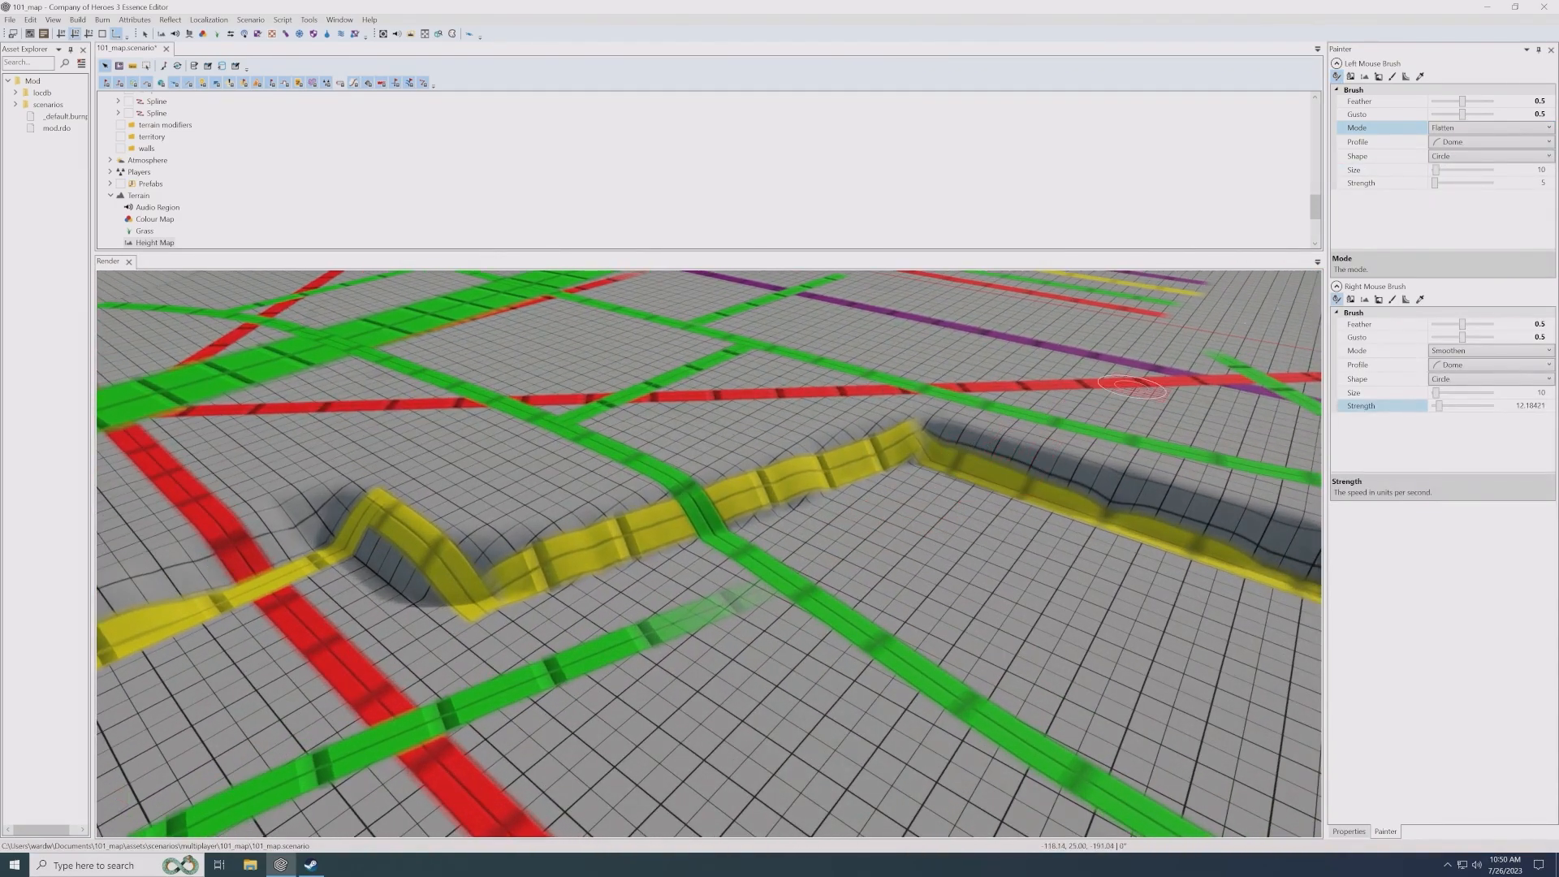
left_click(1522, 169)
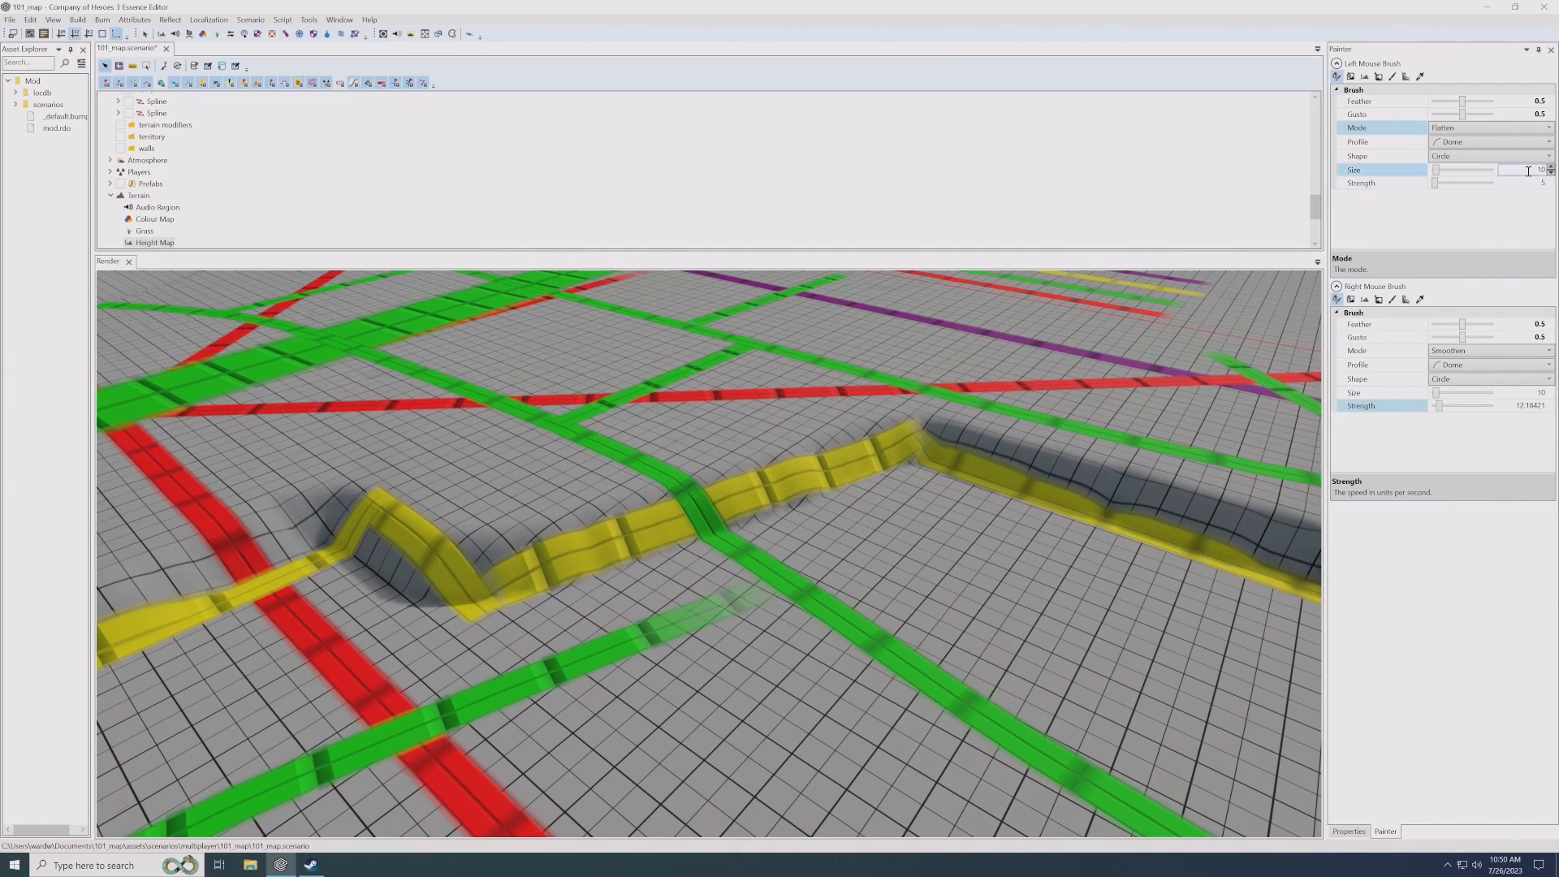
type("15")
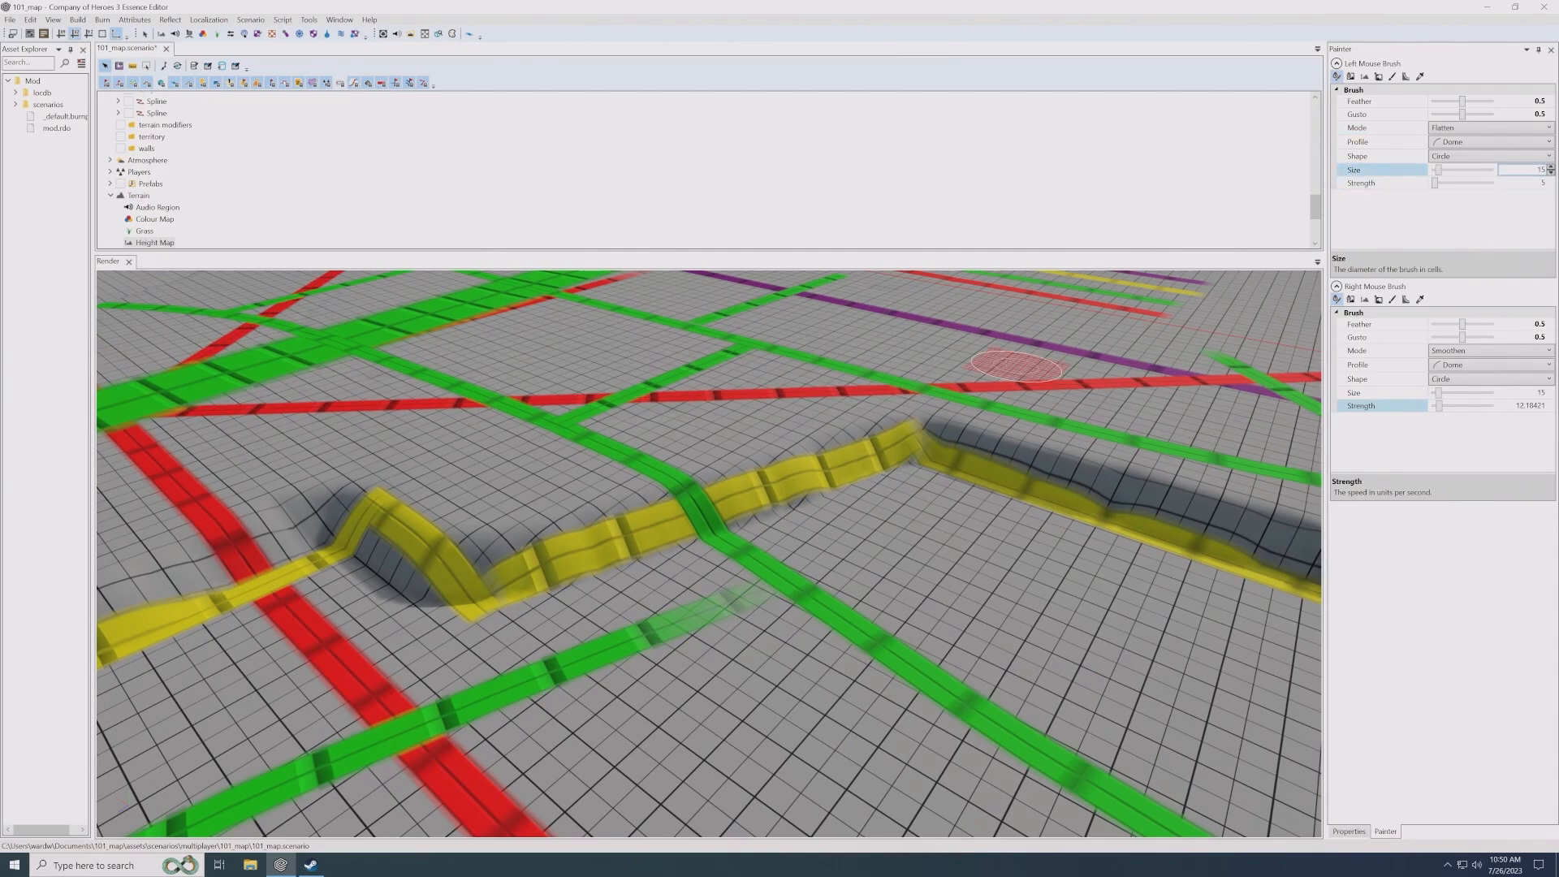
- Flatten a ramp through the yellow cliff's middle section where the thin green road crosses it, and smooth its sides
scroll(715, 451, "up", 4)
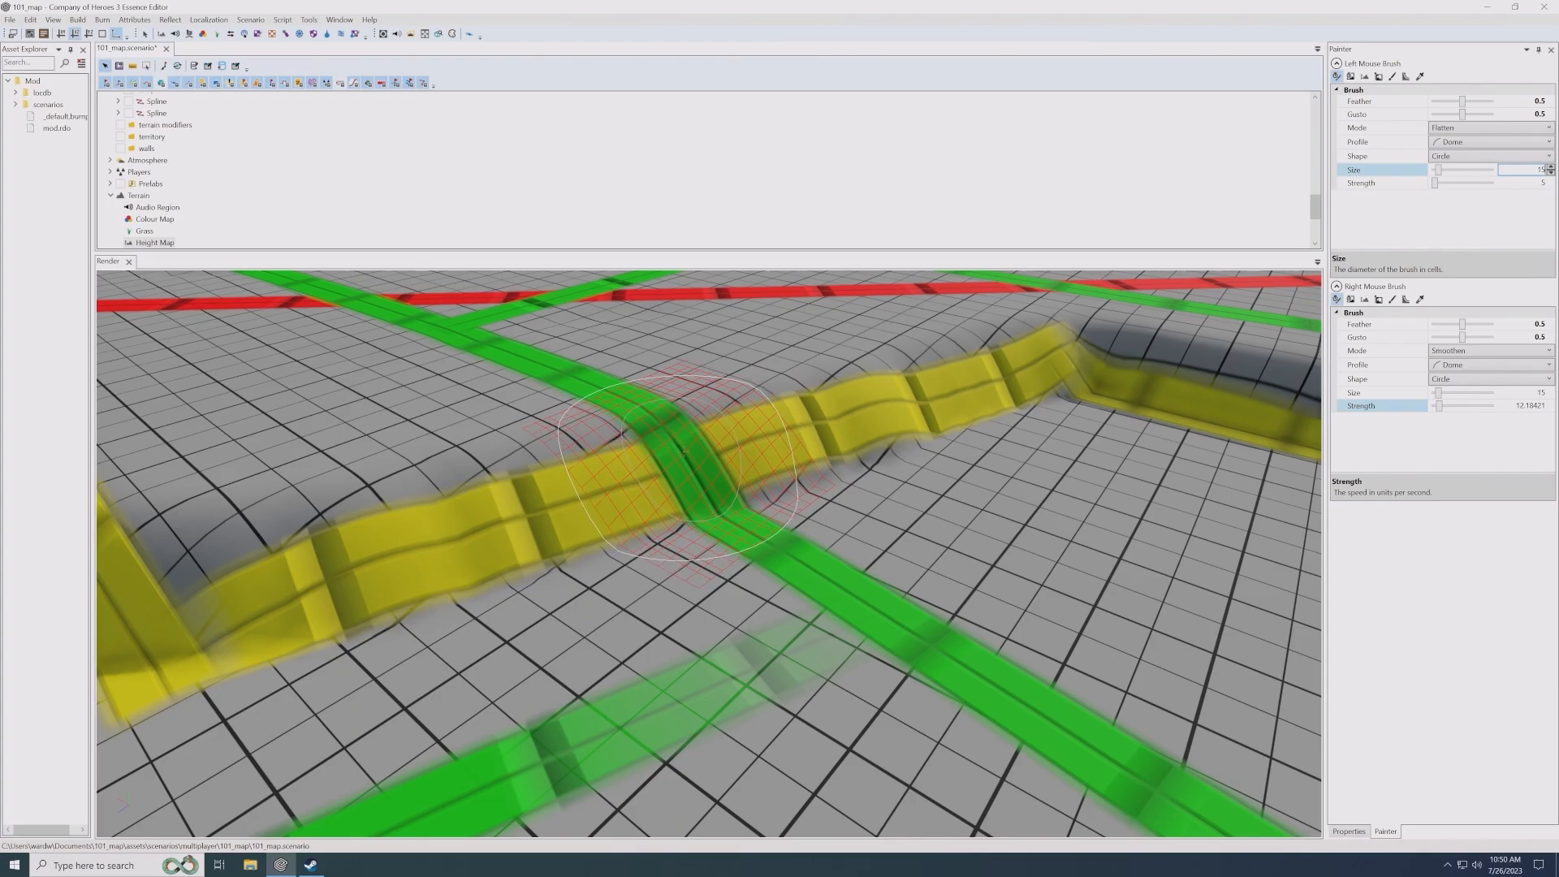
left_click_drag(684, 451, 679, 455)
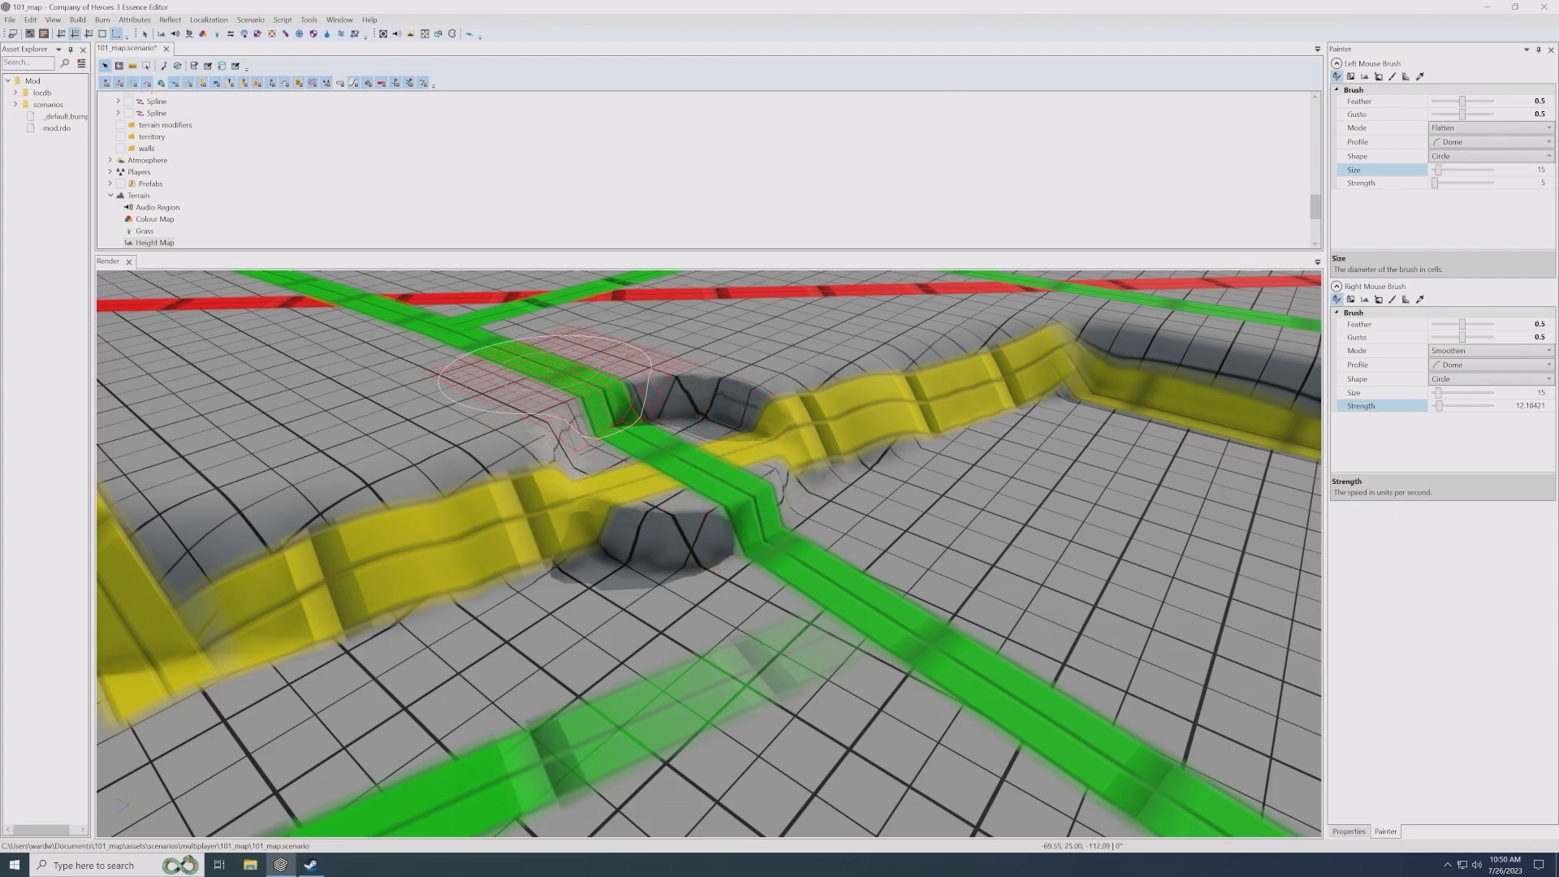
left_click_drag(553, 370, 776, 479)
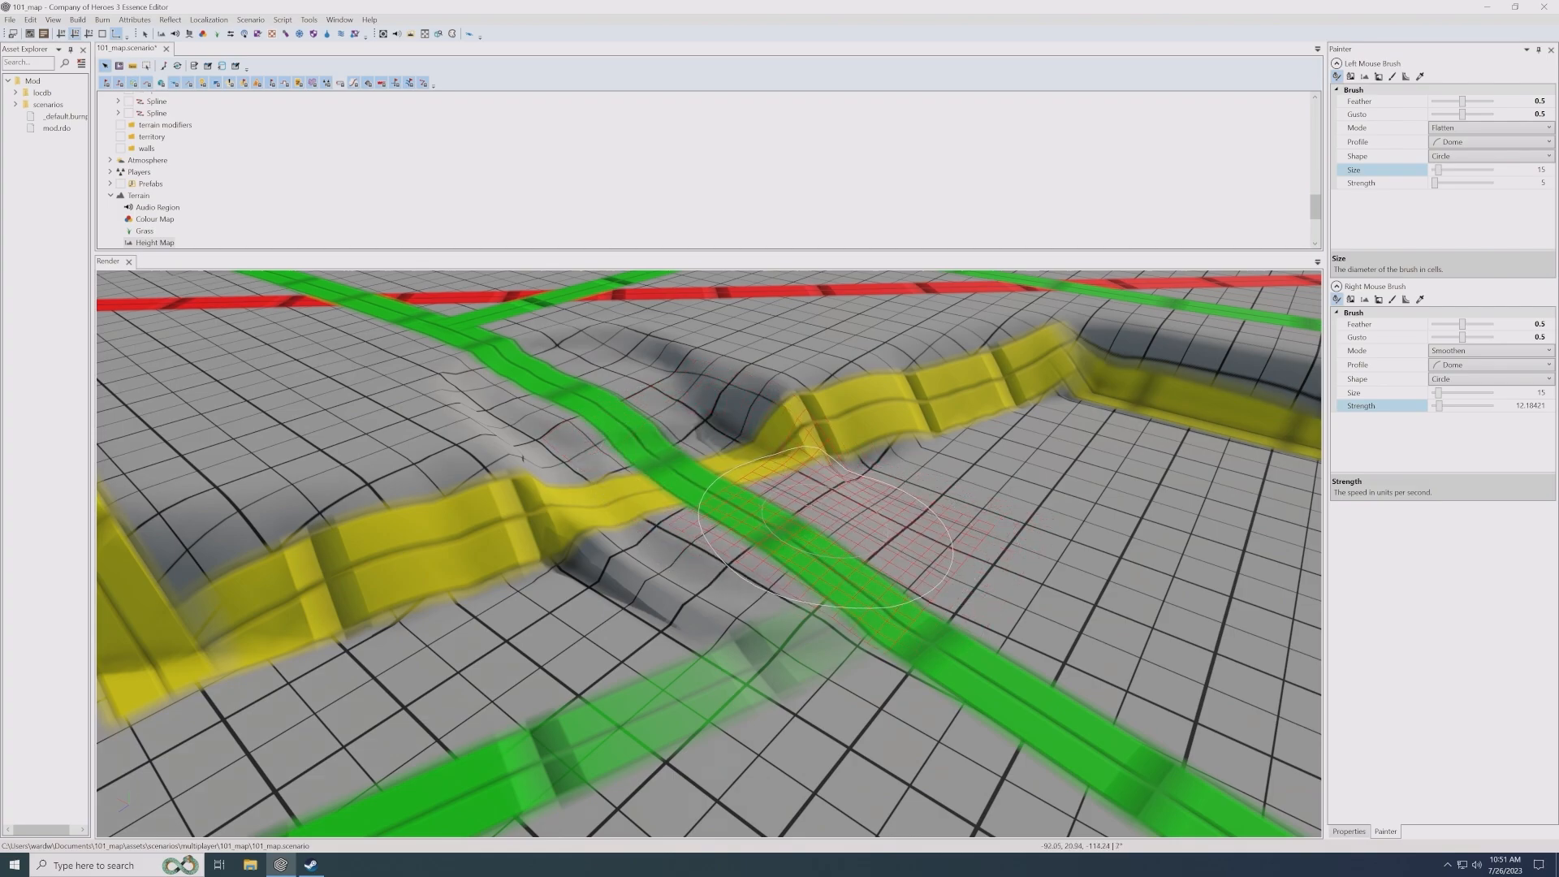
mouse_move(747, 452)
right_mouse_down()
mouse_move(721, 552)
mouse_move(507, 359)
mouse_move(694, 521)
right_mouse_up()
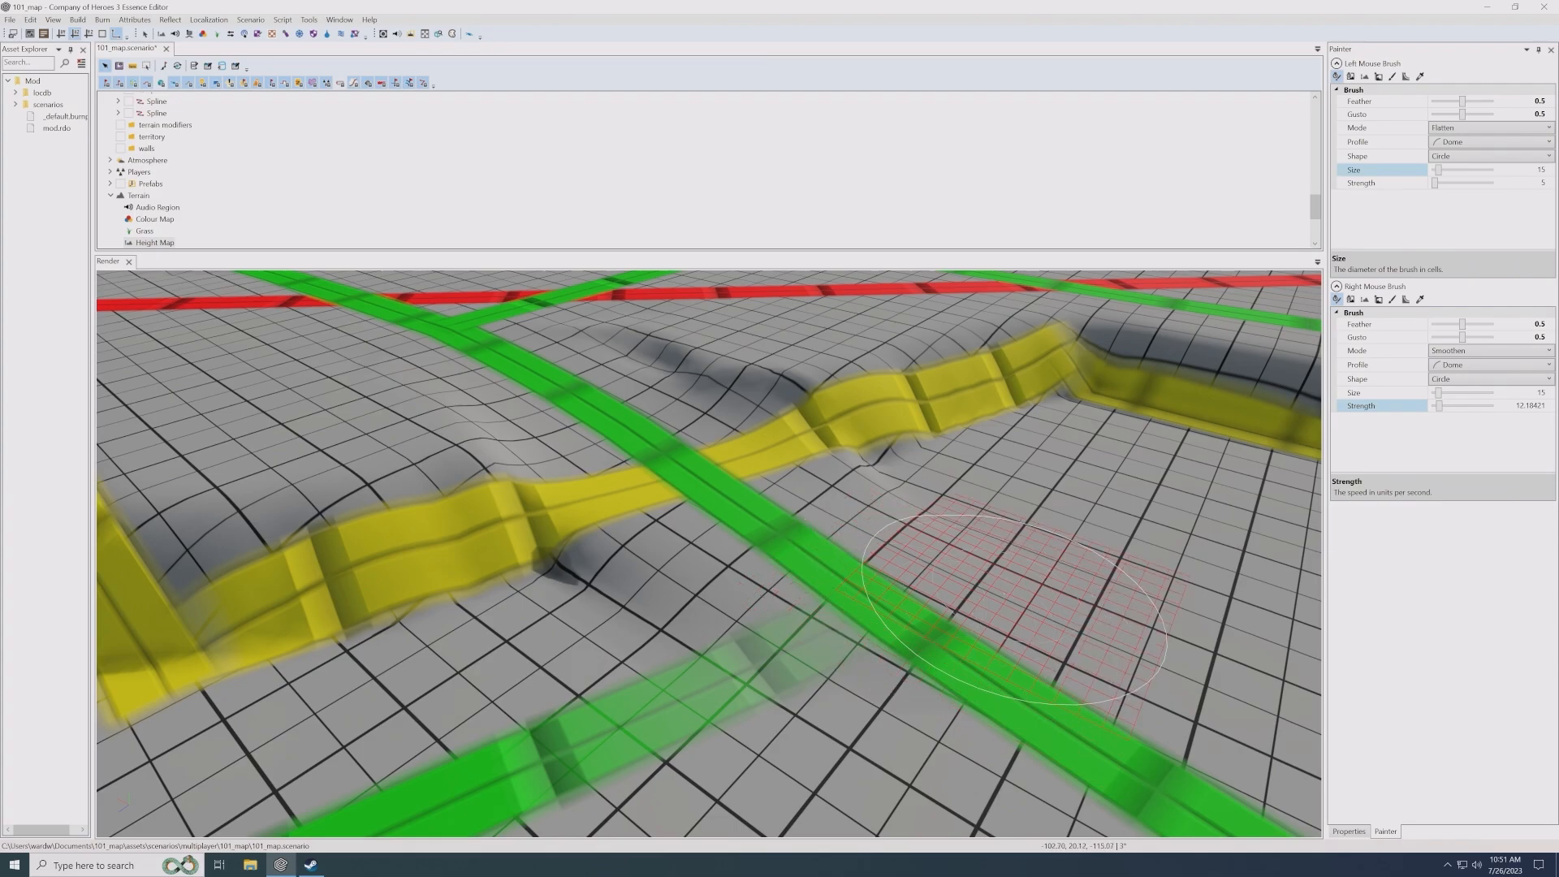
mouse_move(1005, 622)
left_mouse_down()
mouse_move(772, 630)
mouse_move(792, 573)
mouse_move(933, 503)
left_mouse_up()
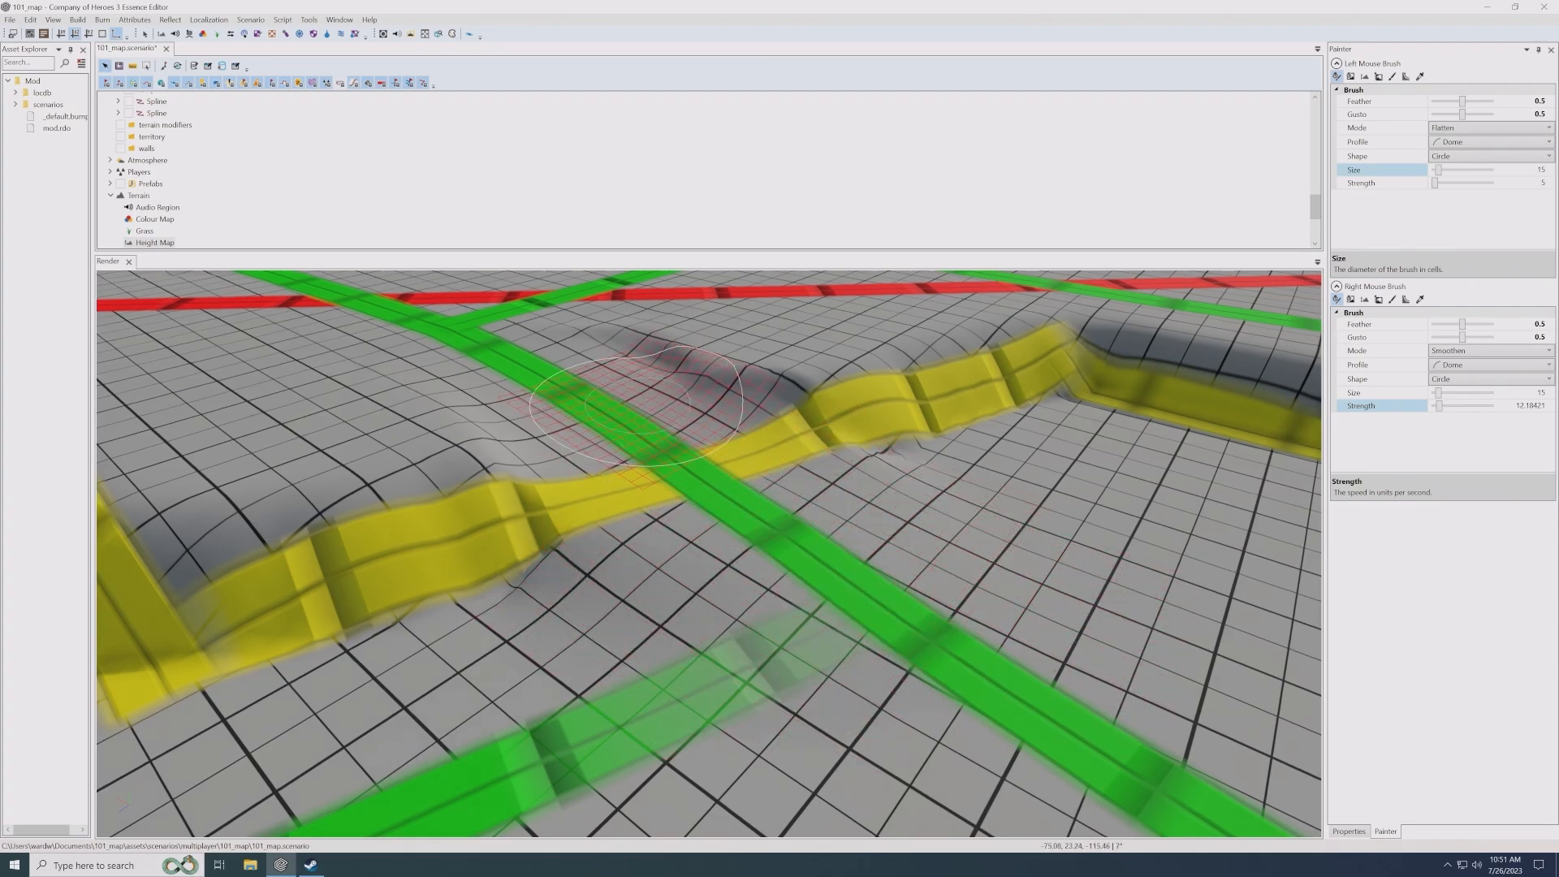
left_click_drag(676, 383, 589, 329)
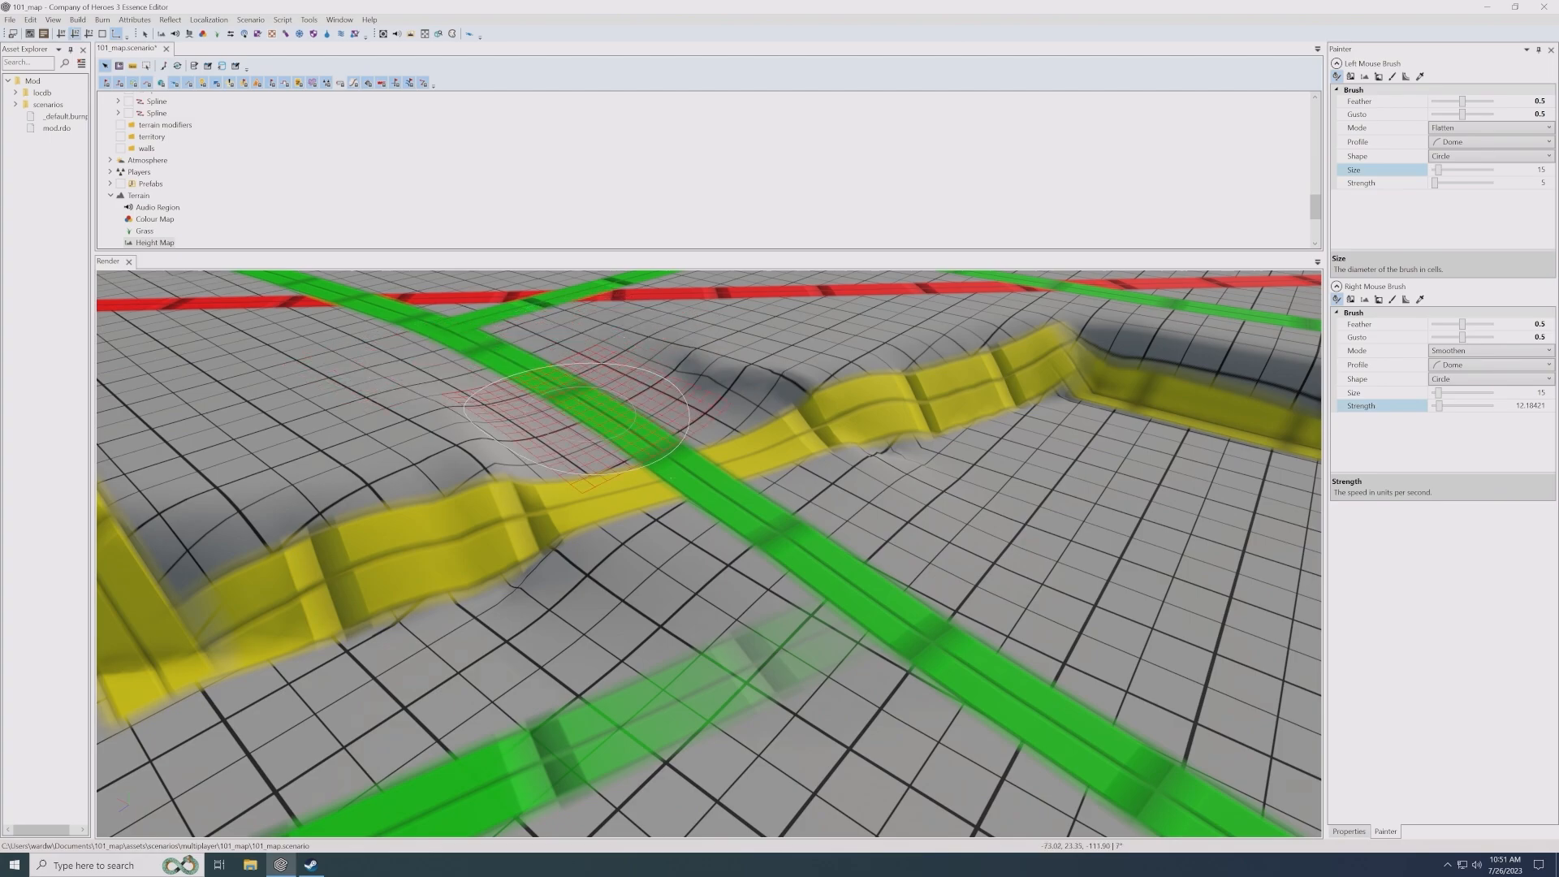
- Flatten a ramp down the cliff where the green road crosses the yellow spline near the wide purple line
scroll(900, 588, "down", 4)
middle_click_drag(903, 573, 899, 563)
scroll(899, 565, "up", 5)
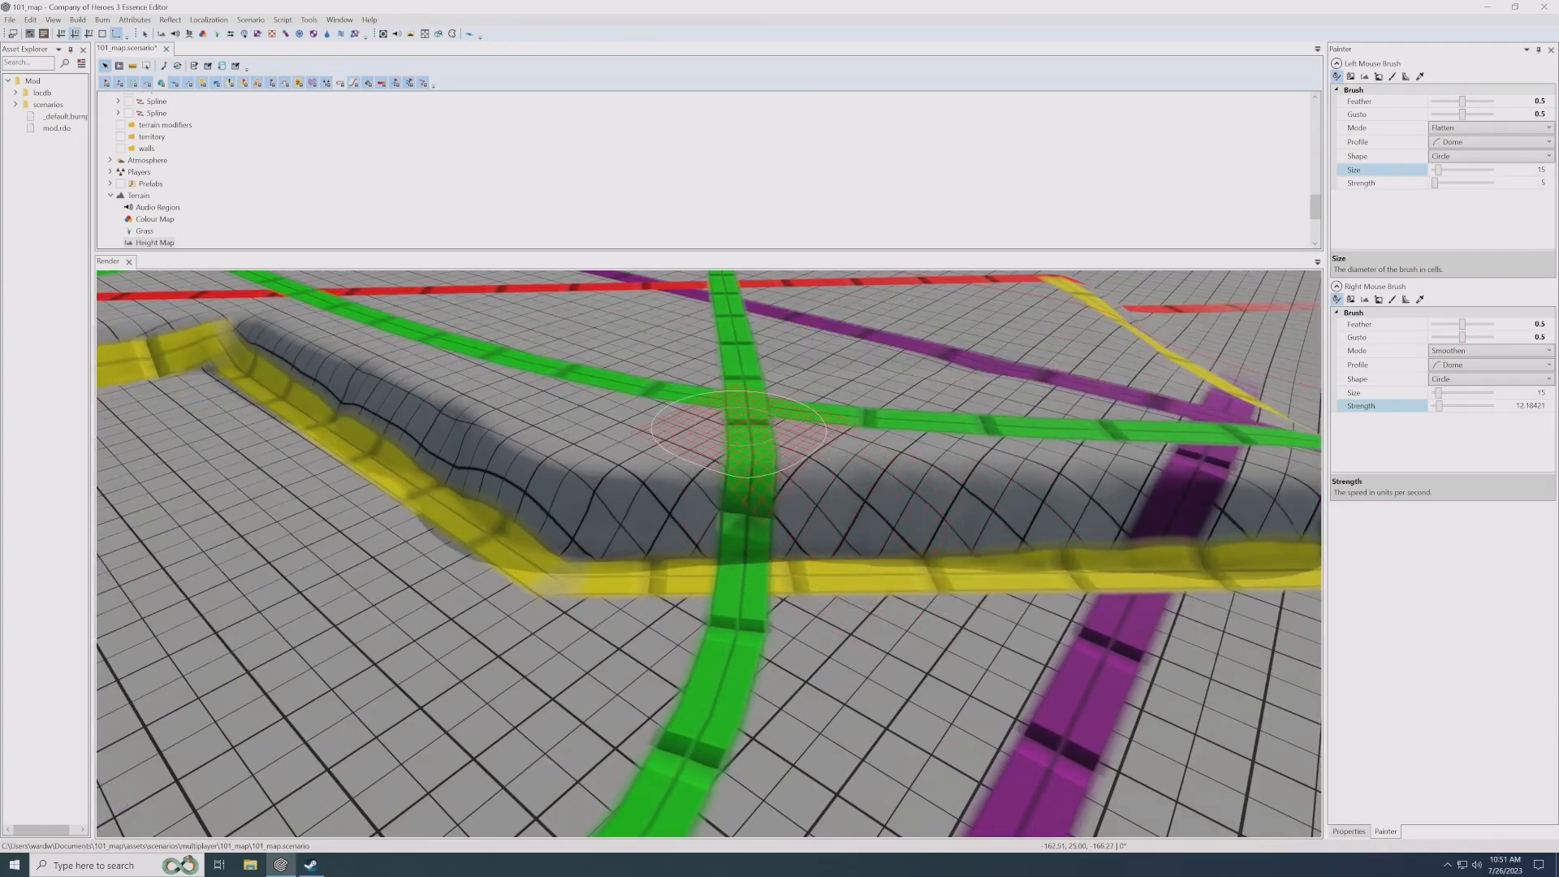
mouse_move(739, 429)
left_mouse_down()
mouse_move(734, 692)
mouse_move(751, 451)
mouse_move(714, 650)
mouse_move(759, 503)
mouse_move(700, 609)
mouse_move(752, 623)
left_mouse_up()
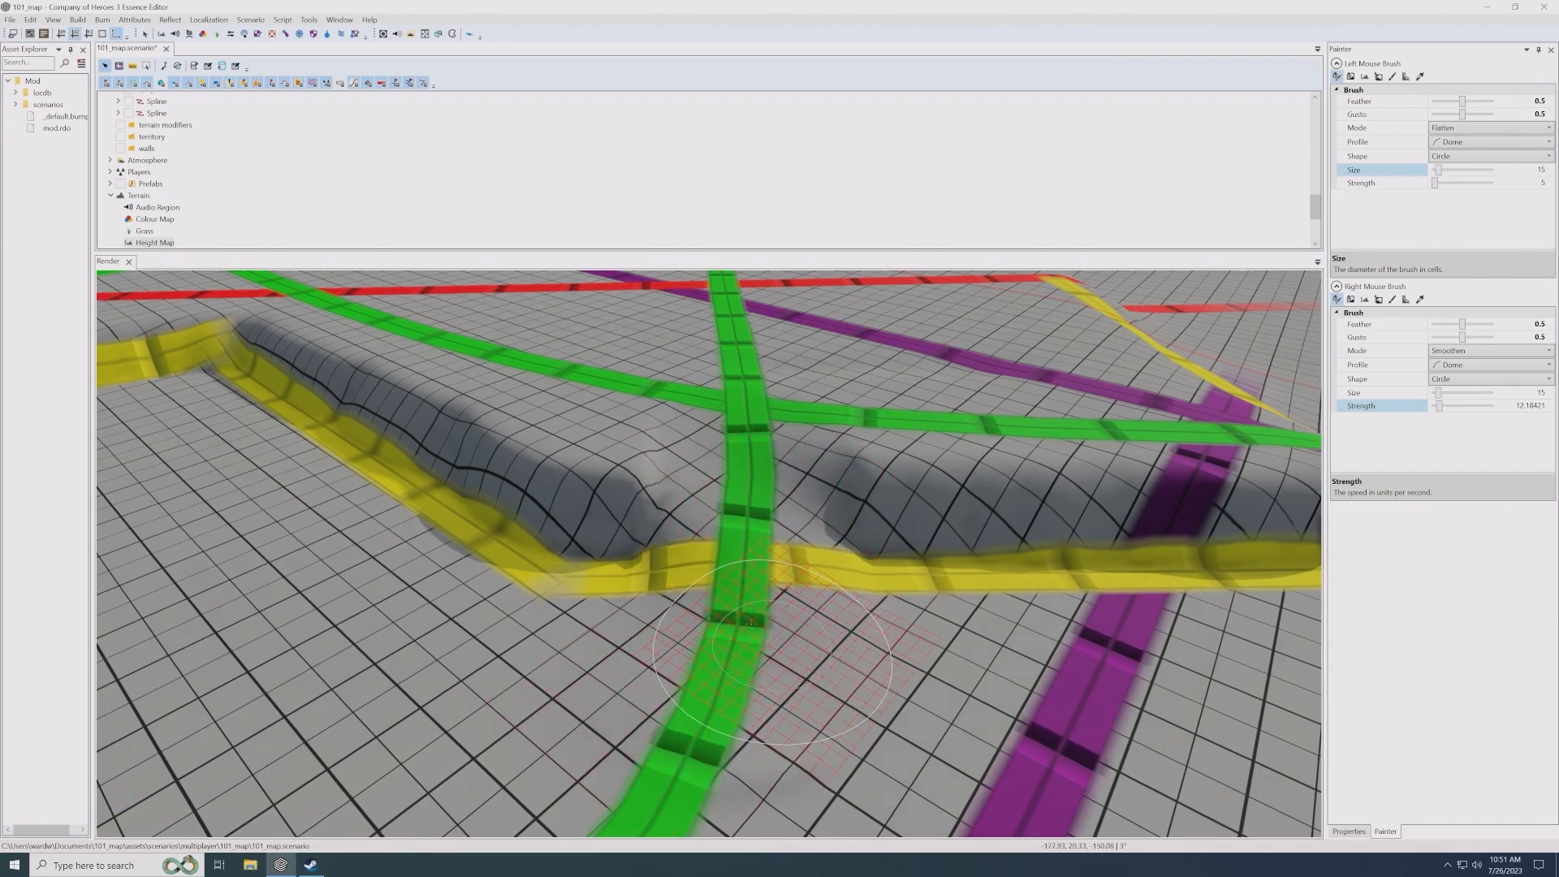
- Widen the green road's ramp along the yellow spline to the wide purple line and smooth the slope between them
mouse_move(752, 622)
right_mouse_down()
mouse_move(731, 519)
mouse_move(837, 515)
mouse_move(784, 524)
mouse_move(851, 479)
mouse_move(818, 429)
right_mouse_up()
mouse_move(850, 490)
left_mouse_down()
mouse_move(1153, 499)
mouse_move(897, 465)
mouse_move(873, 426)
mouse_move(836, 491)
mouse_move(934, 579)
mouse_move(1121, 576)
mouse_move(1234, 519)
mouse_move(1161, 503)
mouse_move(852, 549)
left_mouse_up()
key("Right")
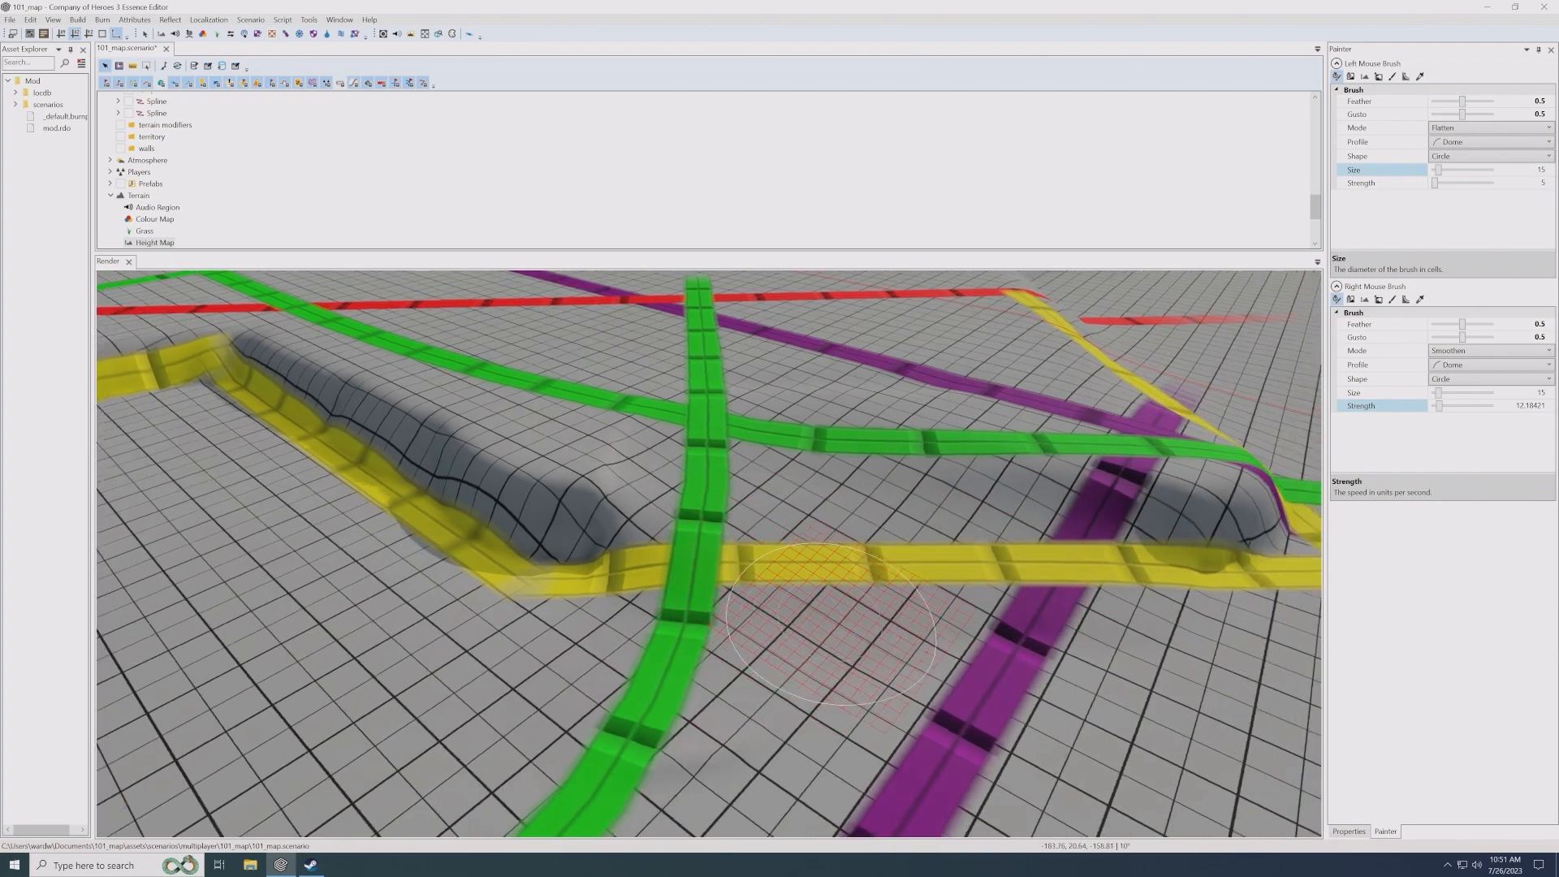
key("Up")
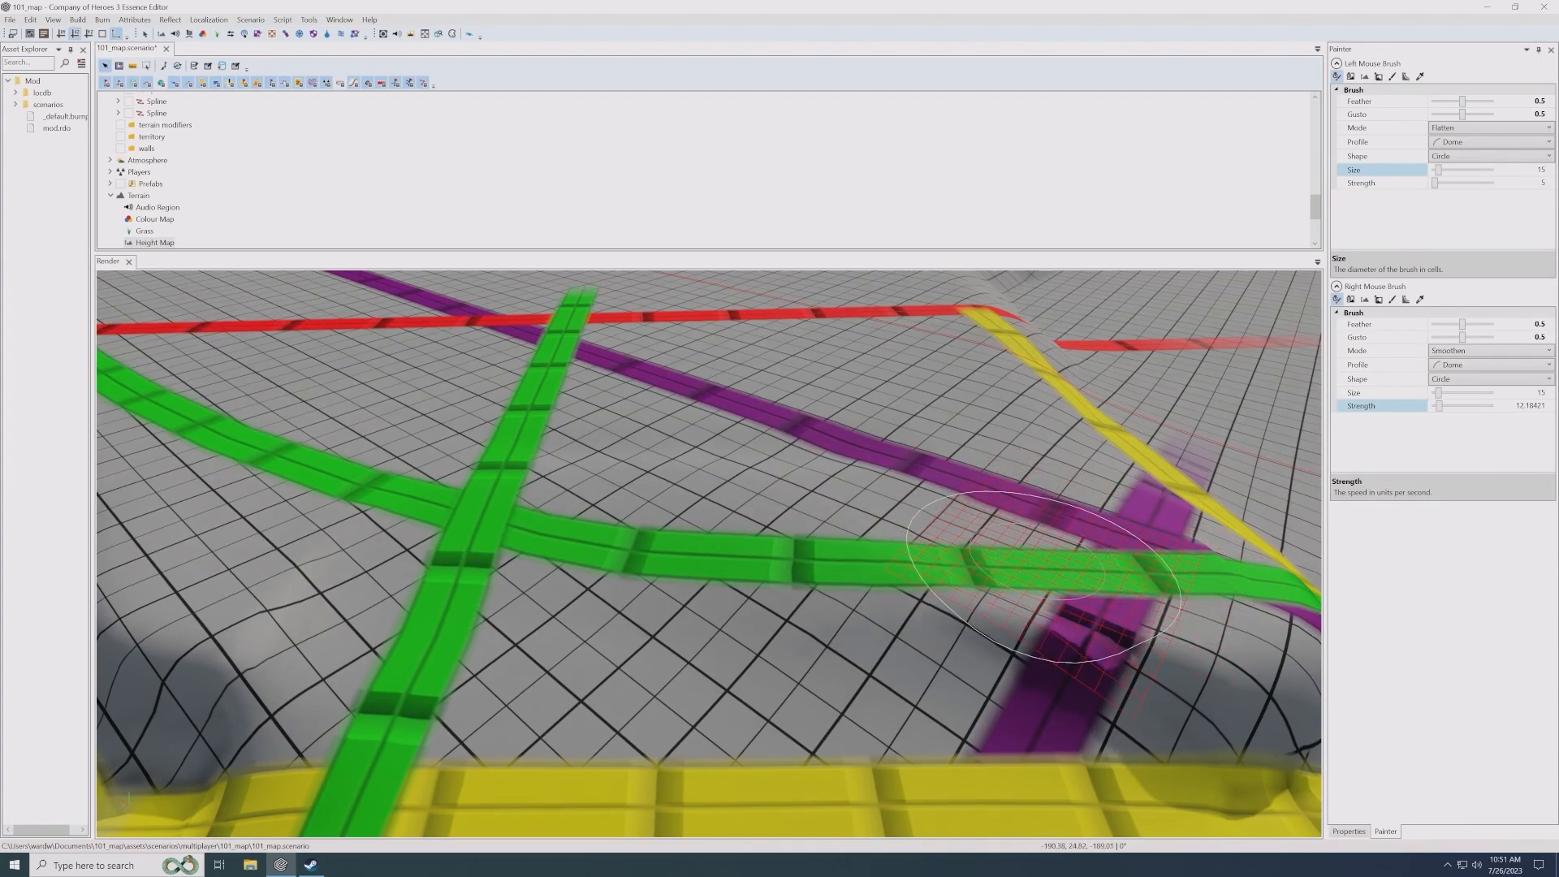
mouse_move(1043, 576)
left_mouse_down()
mouse_move(779, 528)
mouse_move(633, 519)
mouse_move(559, 538)
mouse_move(522, 479)
mouse_move(1015, 510)
mouse_move(1120, 687)
mouse_move(1114, 719)
mouse_move(673, 742)
mouse_move(487, 674)
mouse_move(381, 584)
mouse_move(544, 639)
left_mouse_up()
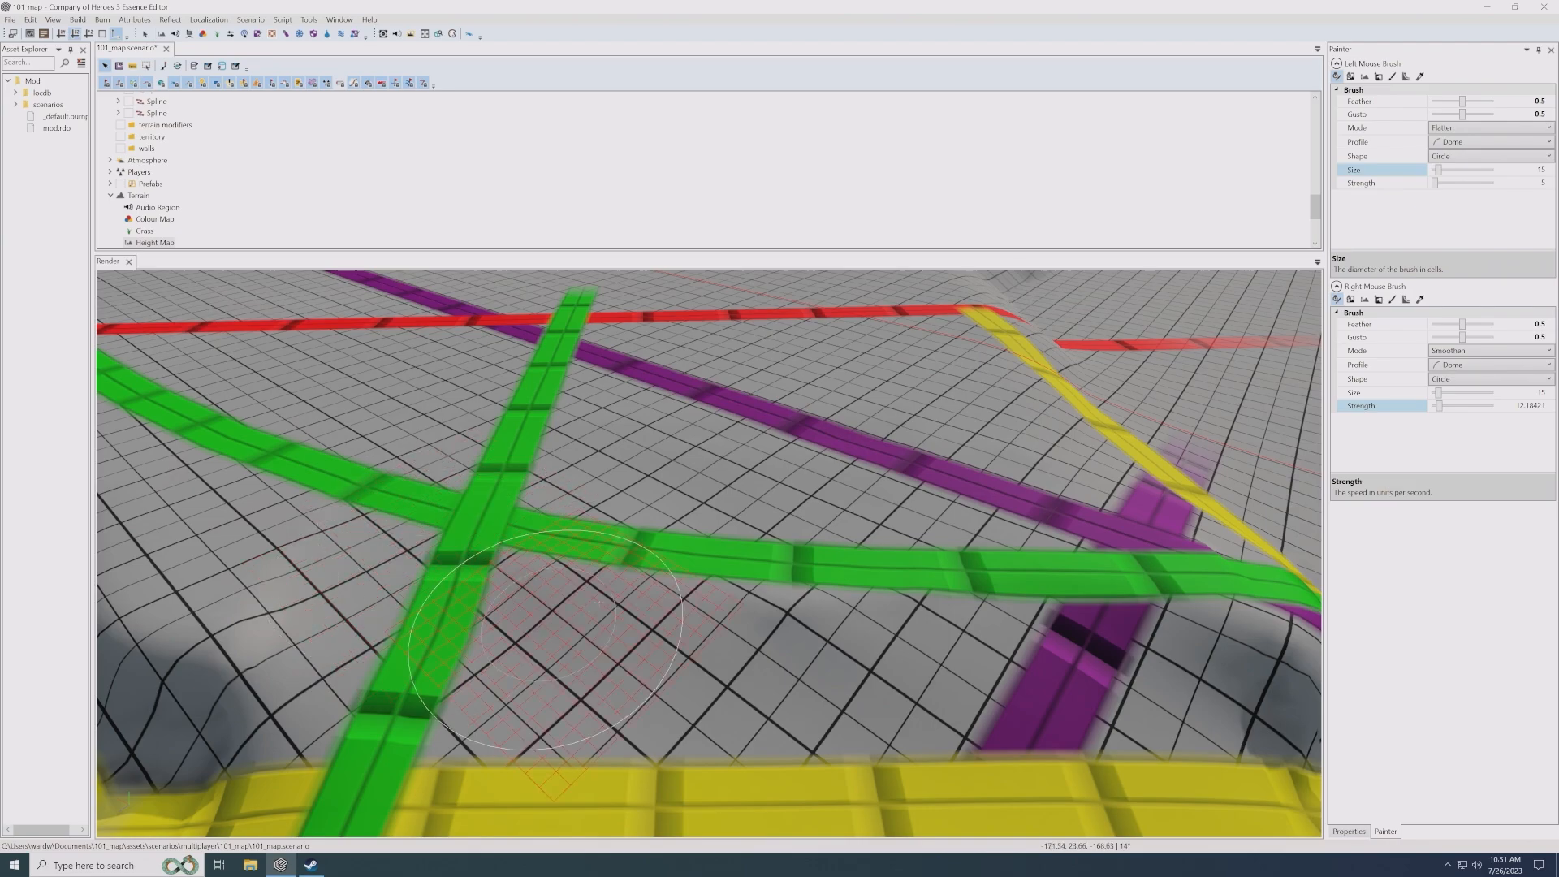
- Shape a ramp where the thin green road crosses the yellow spline beside the red road
scroll(597, 601, "down", 4)
scroll(690, 576, "up", 3)
mouse_move(696, 574)
left_mouse_down("alt")
mouse_move(680, 592)
mouse_move(708, 630)
mouse_move(690, 574)
left_mouse_up("alt")
scroll(690, 574, "down", 3)
middle_click_drag(690, 581, 803, 624, "alt")
middle_click_drag(568, 560, 686, 591, "alt")
middle_click_drag(471, 528, 690, 581, "alt")
middle_click_drag(515, 546, 620, 560, "alt")
scroll(621, 561, "up", 2)
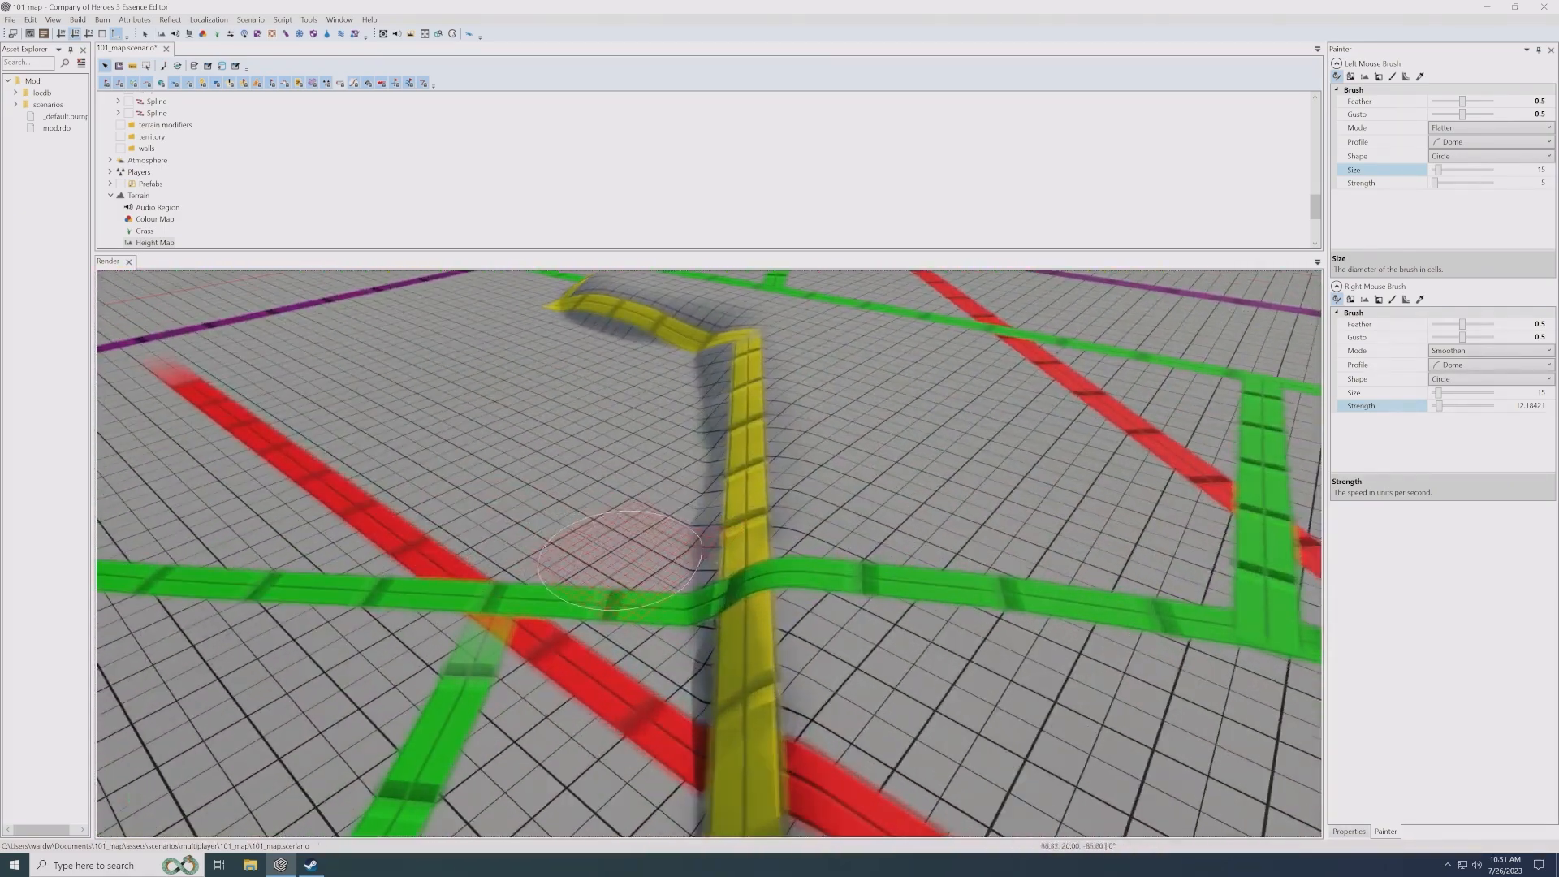
mouse_move(778, 580)
left_mouse_down()
mouse_move(800, 564)
mouse_move(893, 560)
mouse_move(682, 569)
mouse_move(870, 564)
mouse_move(557, 643)
mouse_move(539, 557)
mouse_move(916, 577)
left_mouse_up()
mouse_move(916, 576)
right_mouse_down()
mouse_move(678, 619)
mouse_move(844, 621)
mouse_move(751, 562)
mouse_move(812, 600)
right_mouse_up()
- Soften the cliff into a gentle slope where the green road crosses the yellow spline near the purple lines' corner
mouse_move(812, 599)
middle_mouse_down("alt")
mouse_move(807, 644)
mouse_move(759, 539)
middle_mouse_up("alt")
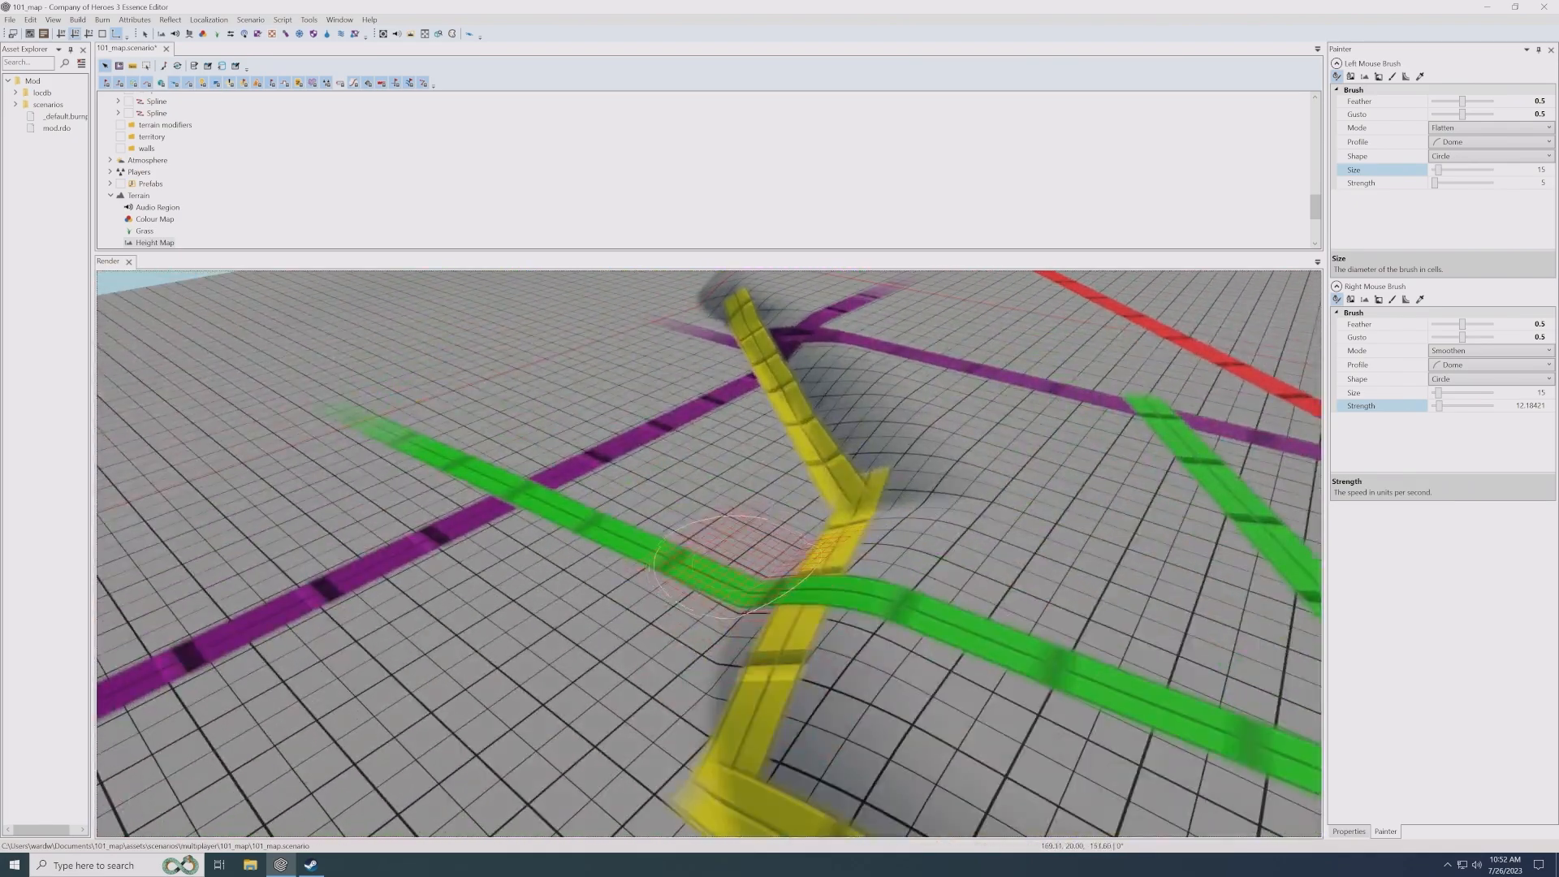
mouse_move(738, 315)
left_mouse_down()
mouse_move(903, 446)
mouse_move(816, 546)
mouse_move(735, 714)
mouse_move(908, 527)
mouse_move(830, 419)
mouse_move(830, 352)
mouse_move(891, 460)
mouse_move(842, 557)
mouse_move(713, 547)
mouse_move(780, 666)
mouse_move(678, 700)
mouse_move(820, 670)
mouse_move(885, 467)
mouse_move(739, 445)
mouse_move(728, 321)
mouse_move(922, 452)
mouse_move(912, 411)
mouse_move(923, 424)
mouse_move(737, 420)
left_mouse_up()
mouse_move(877, 496)
middle_mouse_down()
mouse_move(854, 496)
mouse_move(851, 462)
mouse_move(816, 443)
middle_mouse_up()
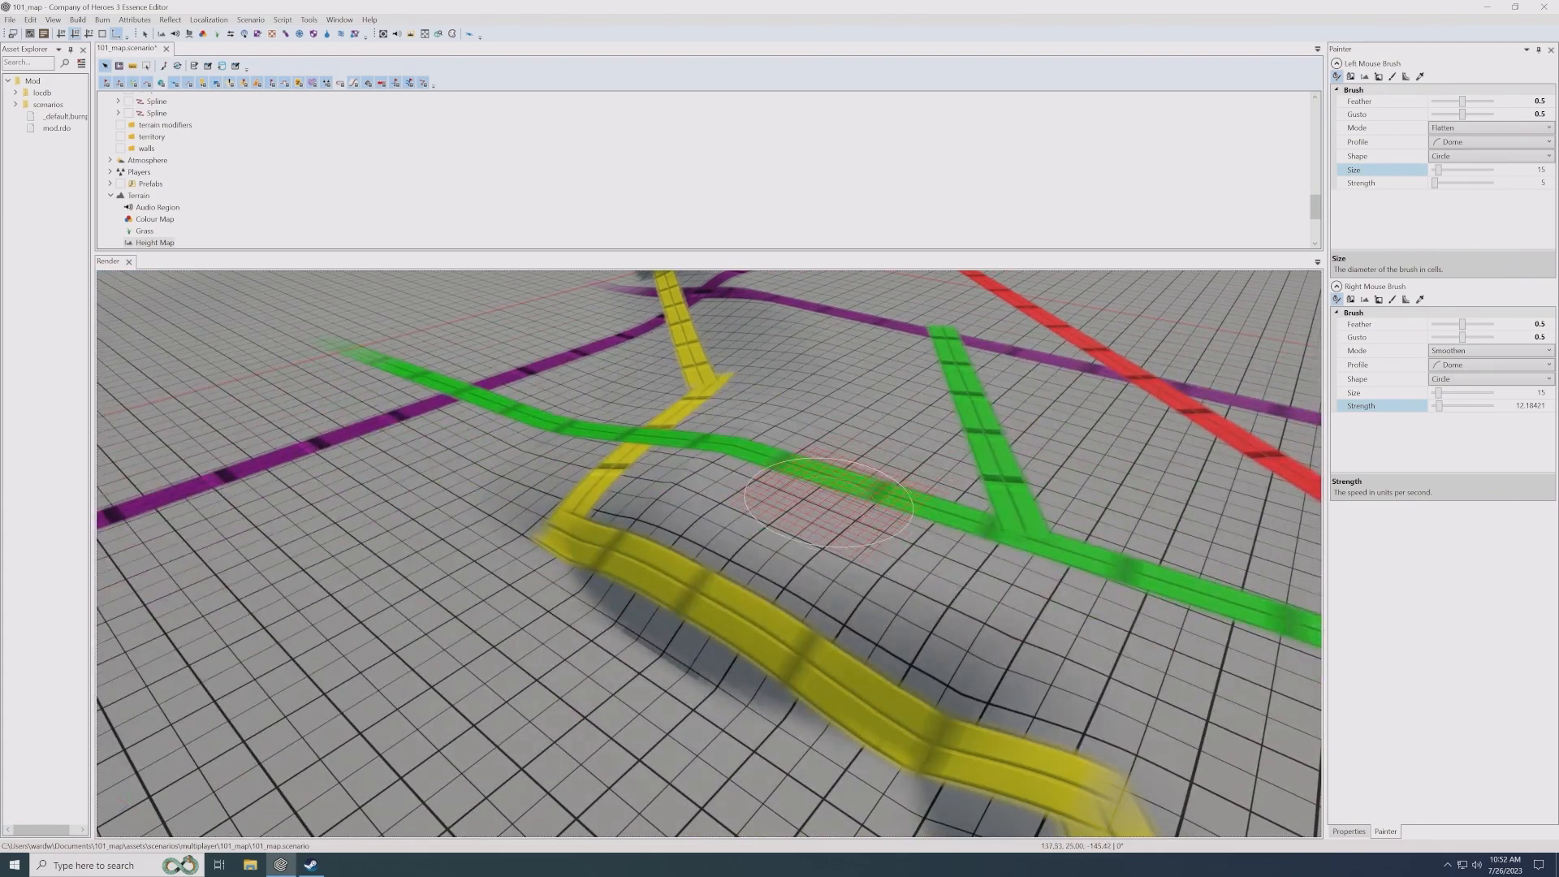
- Switch the left mouse brush to Set Height and sample its height, 25, from the raised plateau
left_click(1392, 76)
left_click(1419, 76)
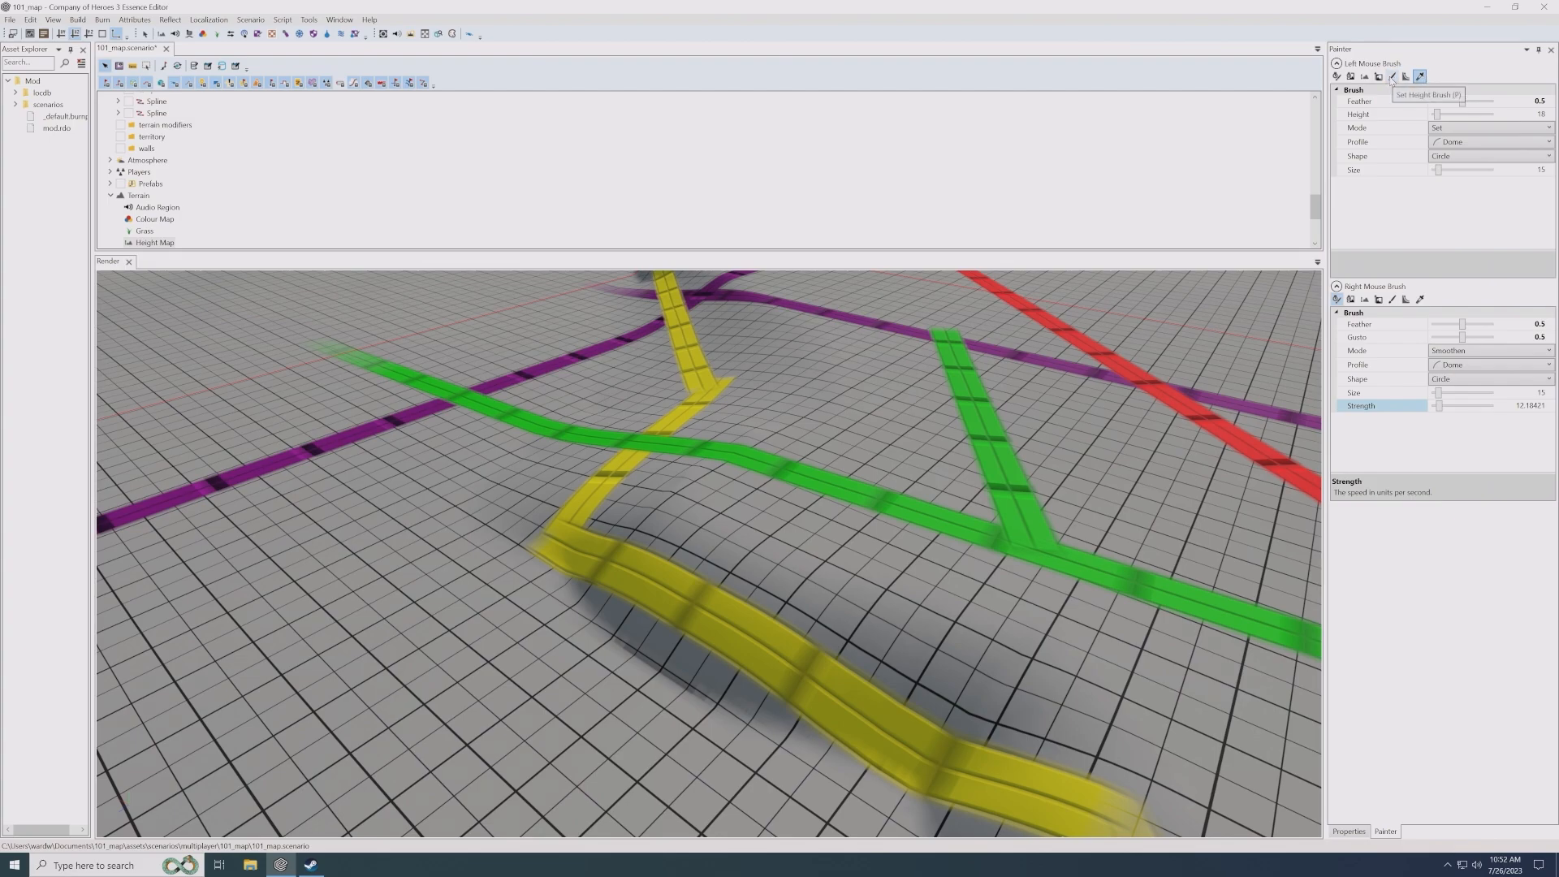
middle_click_drag(899, 439, 916, 390)
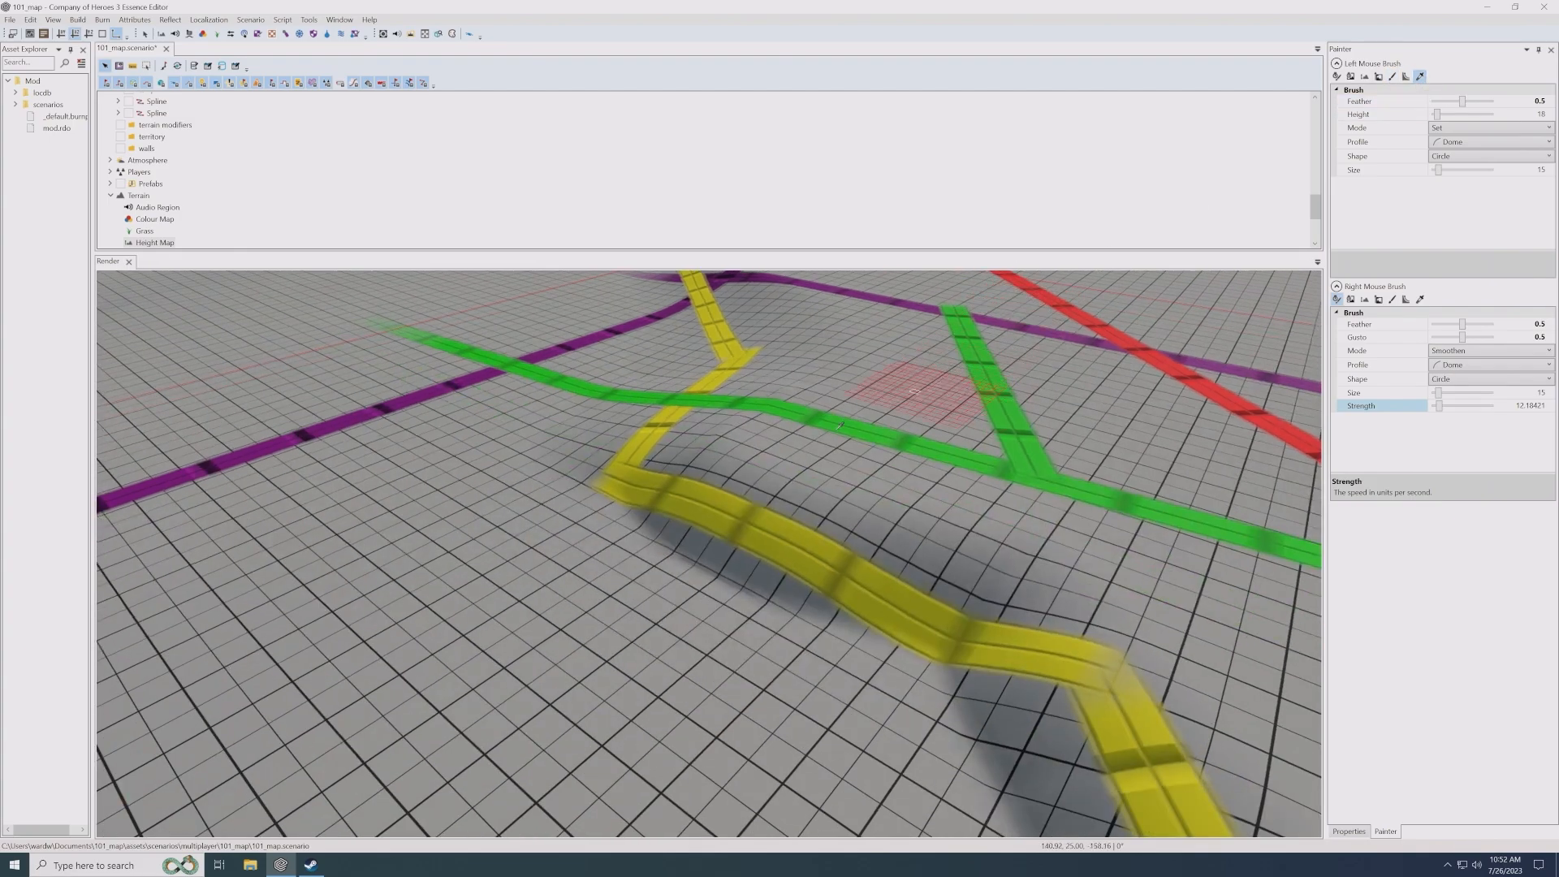
scroll(811, 434, "up", 2)
left_click(810, 433)
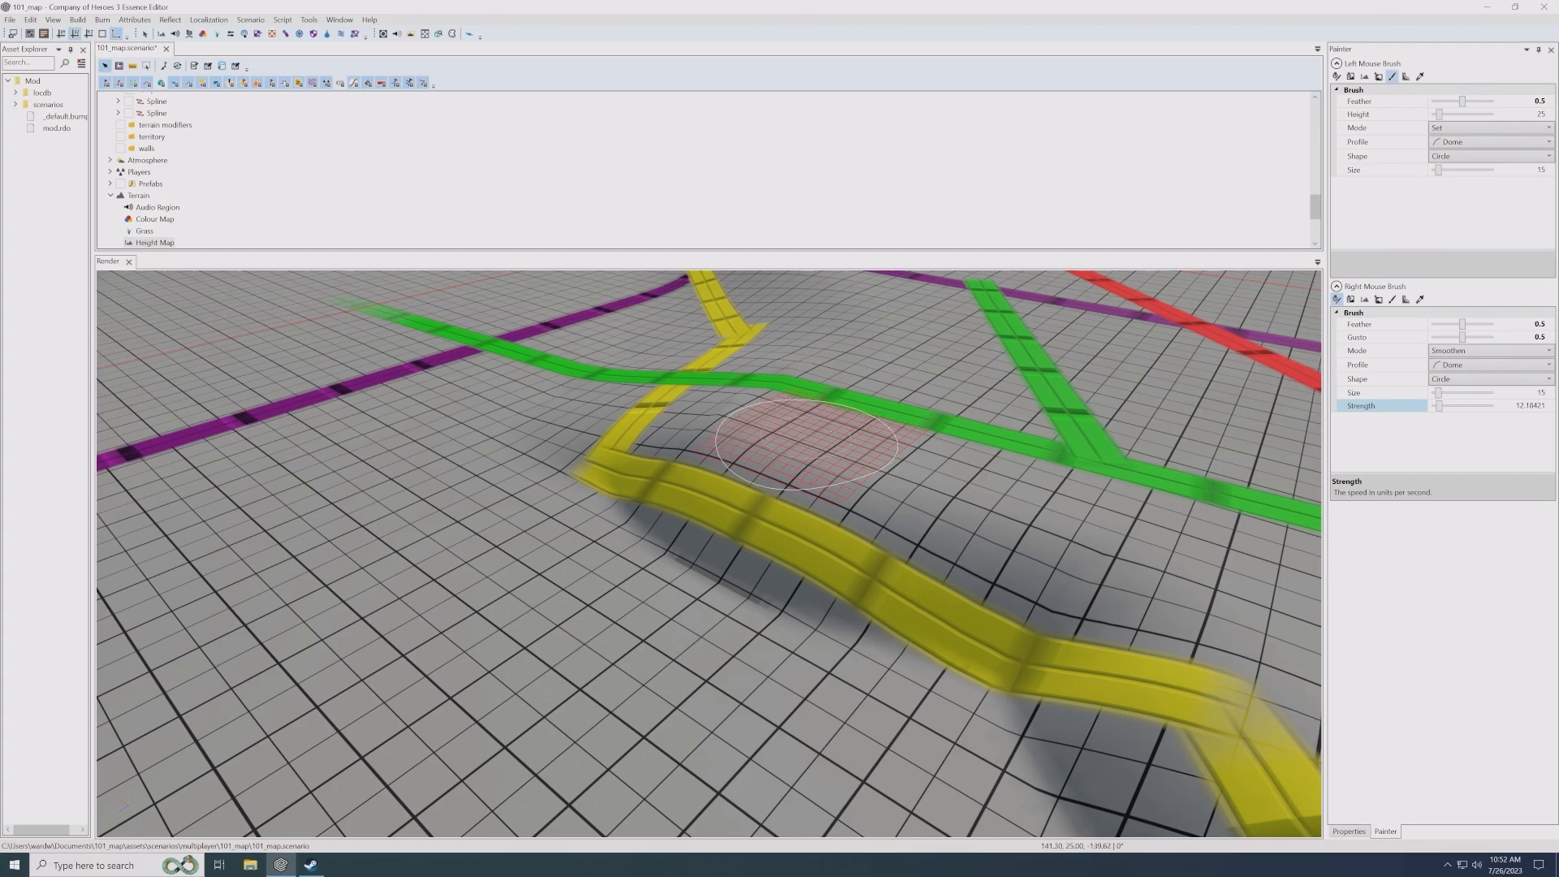
- Sample the lower ground beside the yellow spline to set the left mouse brush's height to 20
left_click(1418, 77)
left_click(593, 687)
middle_click_drag(742, 564, 763, 706)
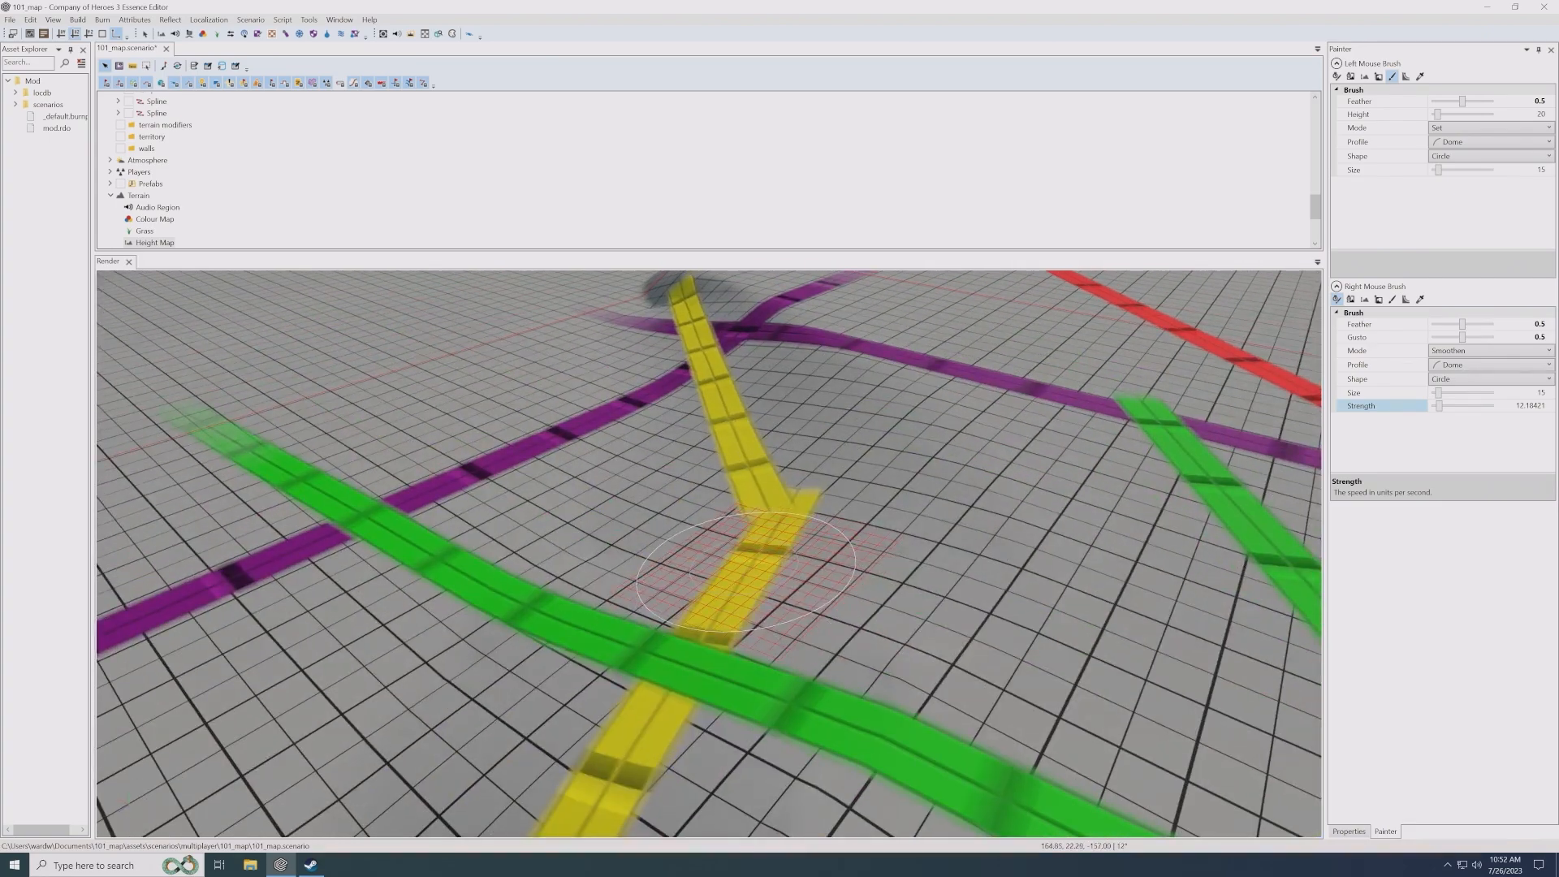
- Sample the terrain height on the slope beside the yellow spline and on the ground near the wide green road
left_click(1420, 77)
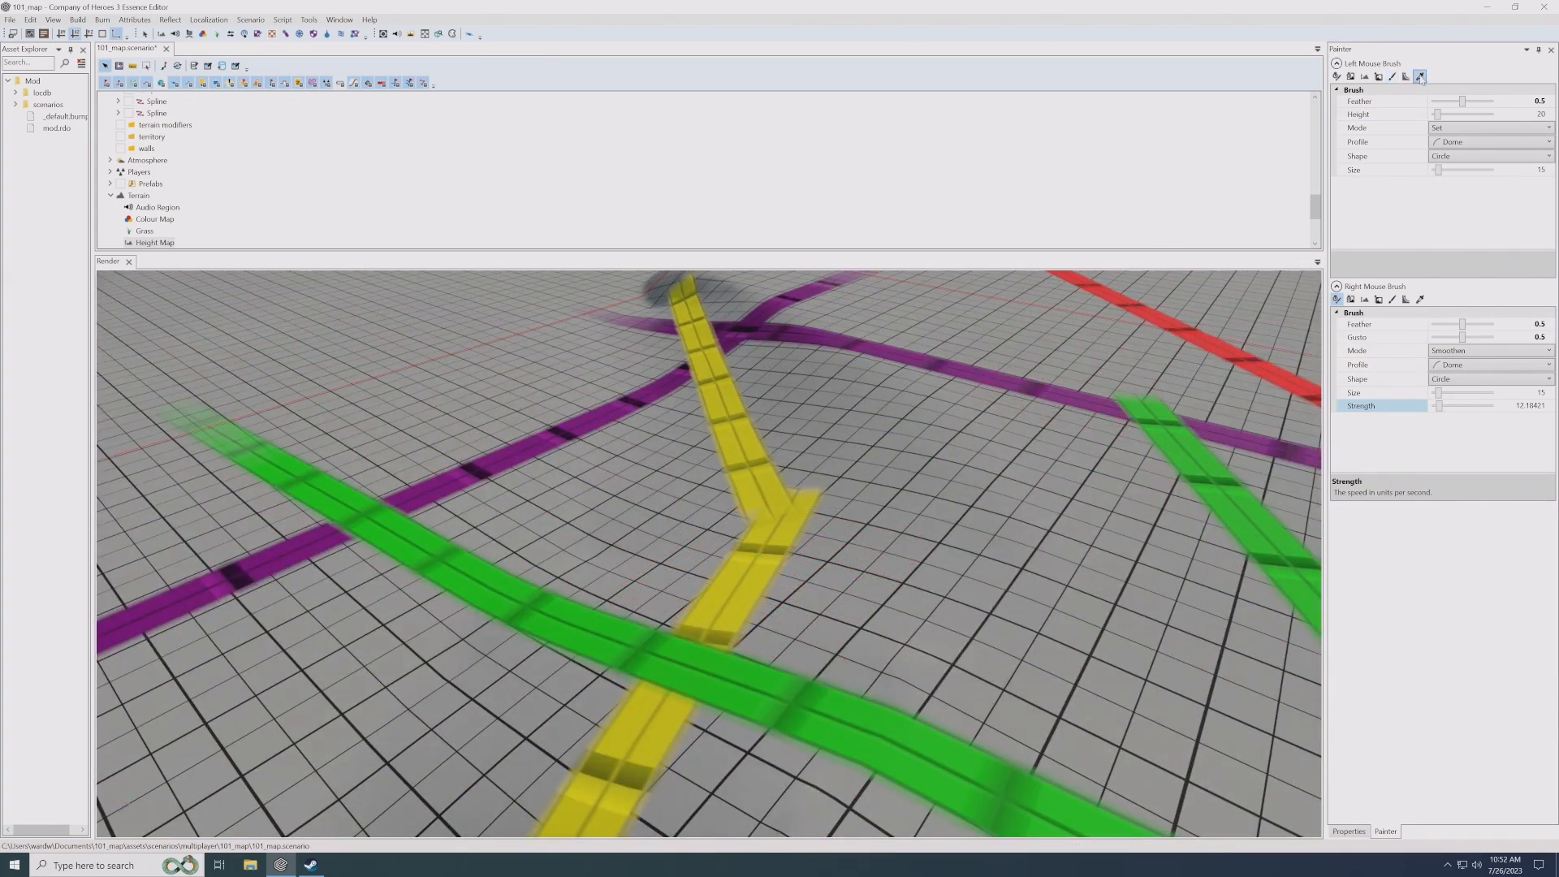
left_click(824, 406)
left_click(1419, 76)
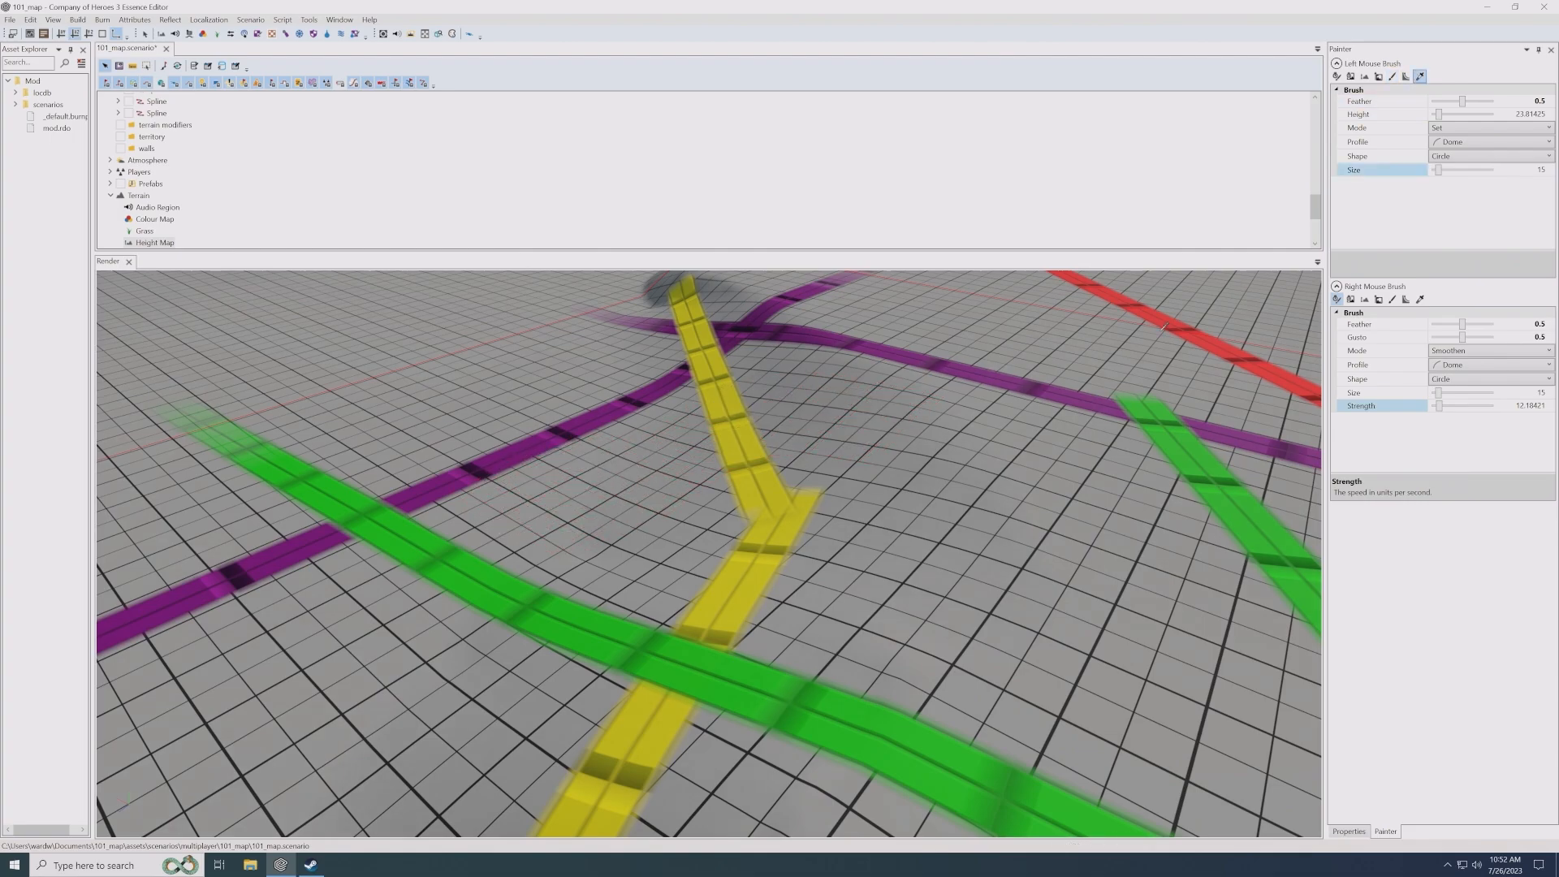
left_click(926, 418)
left_click(1421, 75)
left_click(552, 490)
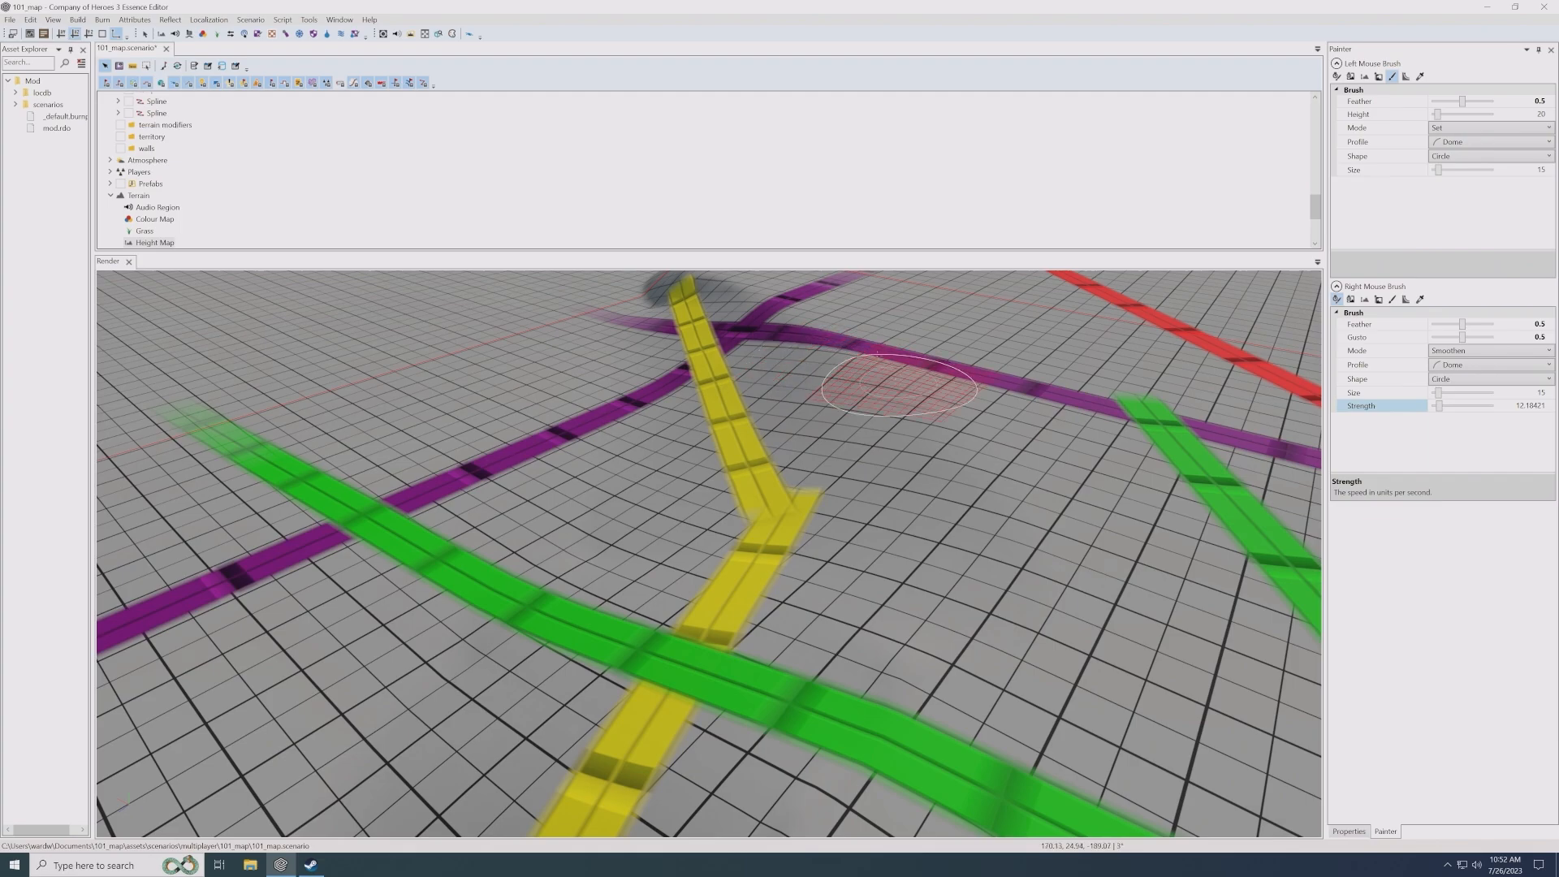
- Look over the cliffs and ramps along the yellow spline, from the plateau crossings out to the whole map
scroll(864, 406, "down", 2)
middle_click_drag(934, 524, 898, 498)
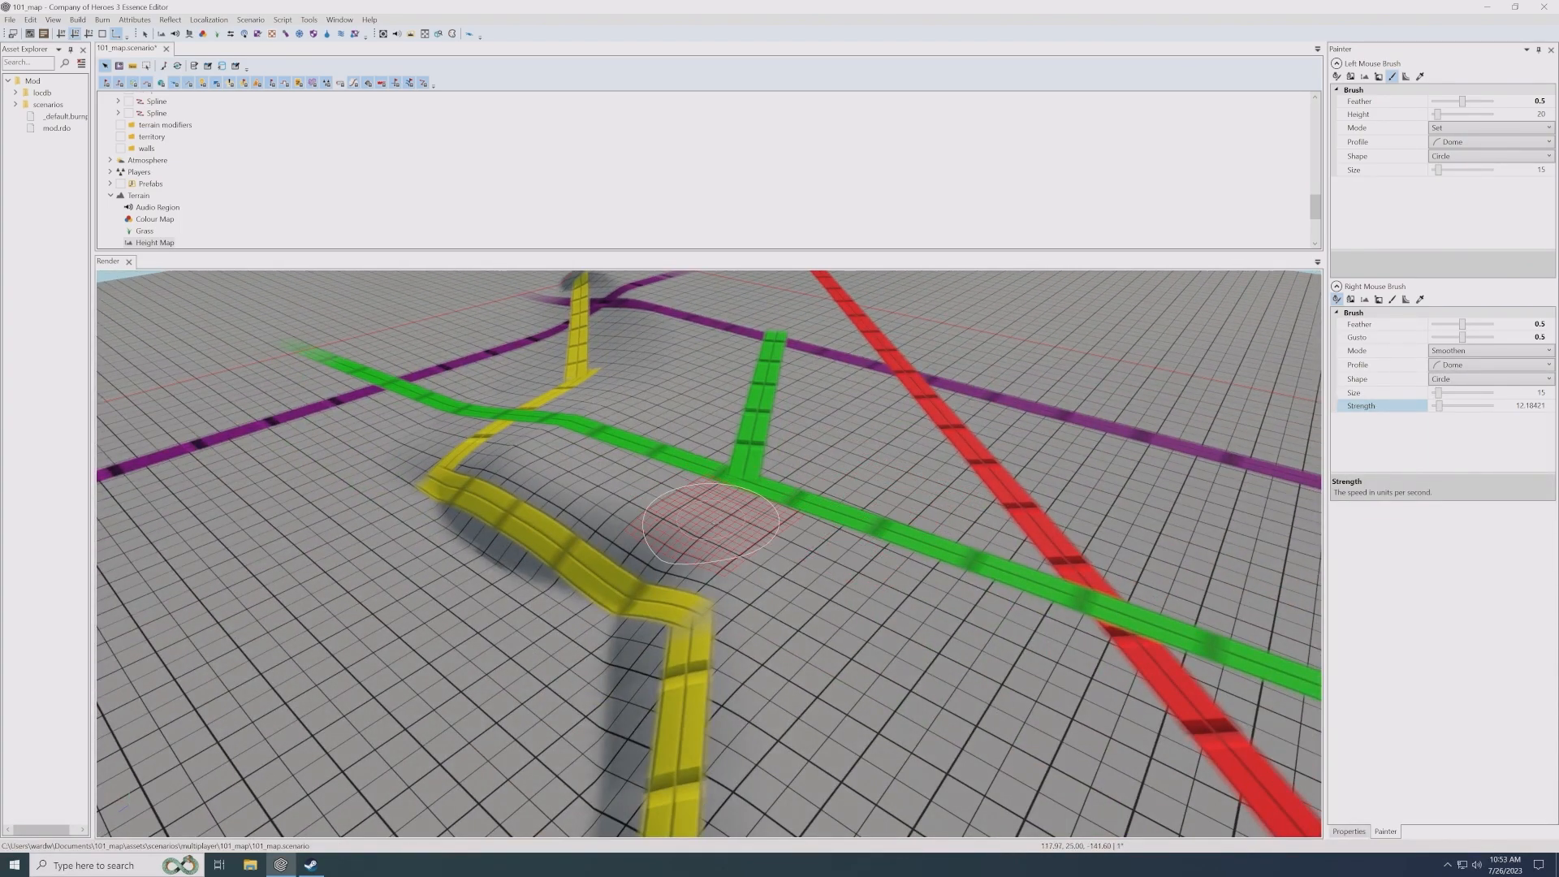
middle_click_drag(716, 526, 679, 477)
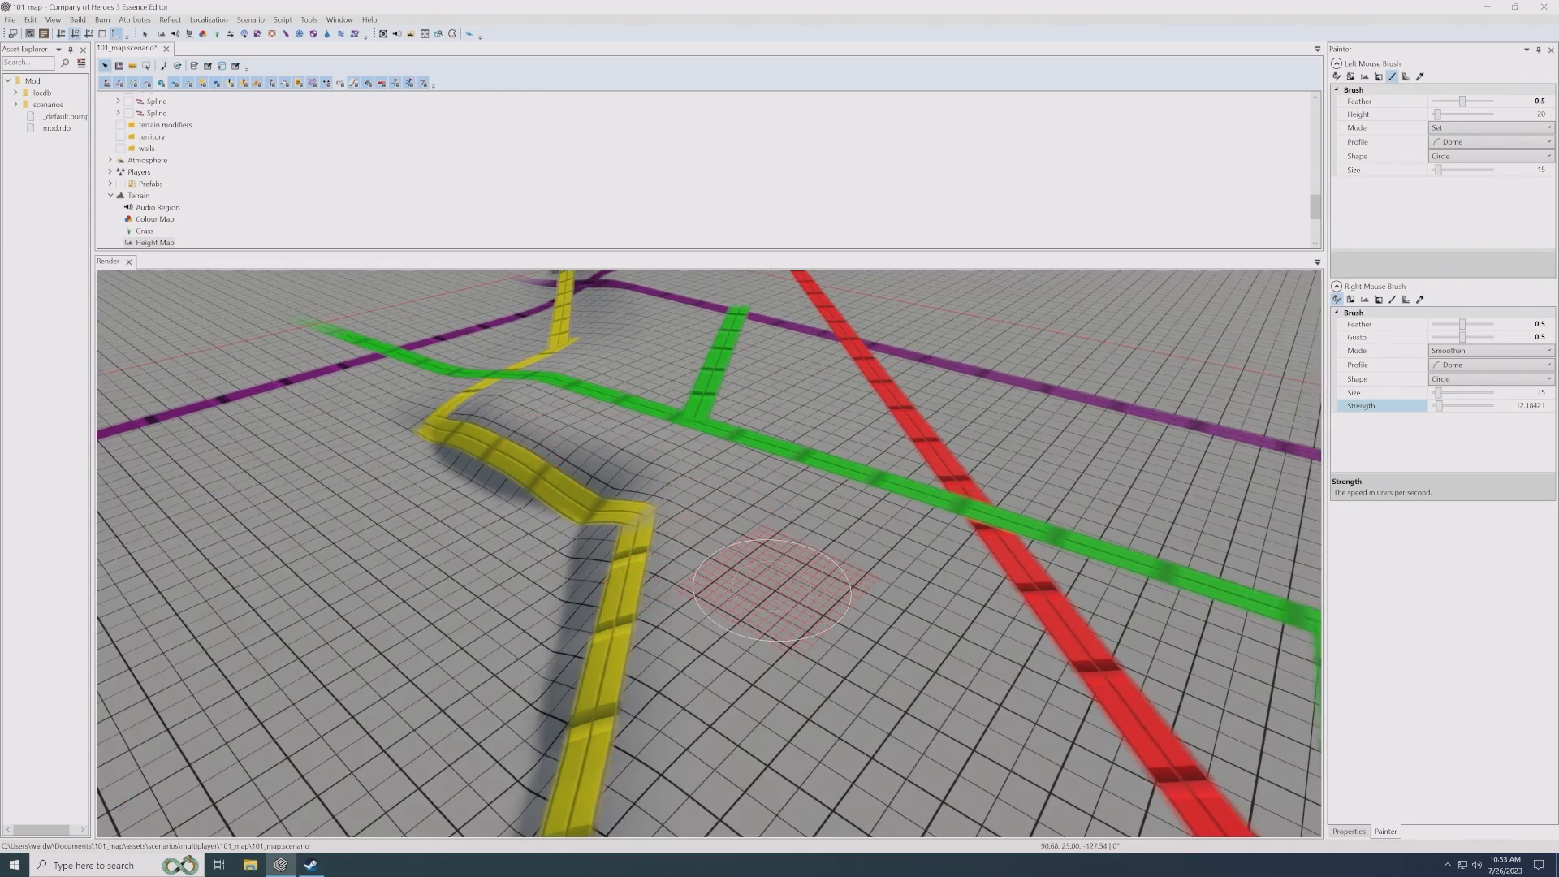
scroll(779, 584, "down", 3)
mouse_move(799, 605)
middle_mouse_down()
mouse_move(783, 557)
mouse_move(698, 546)
mouse_move(687, 520)
middle_mouse_up()
scroll(801, 615, "down", 2)
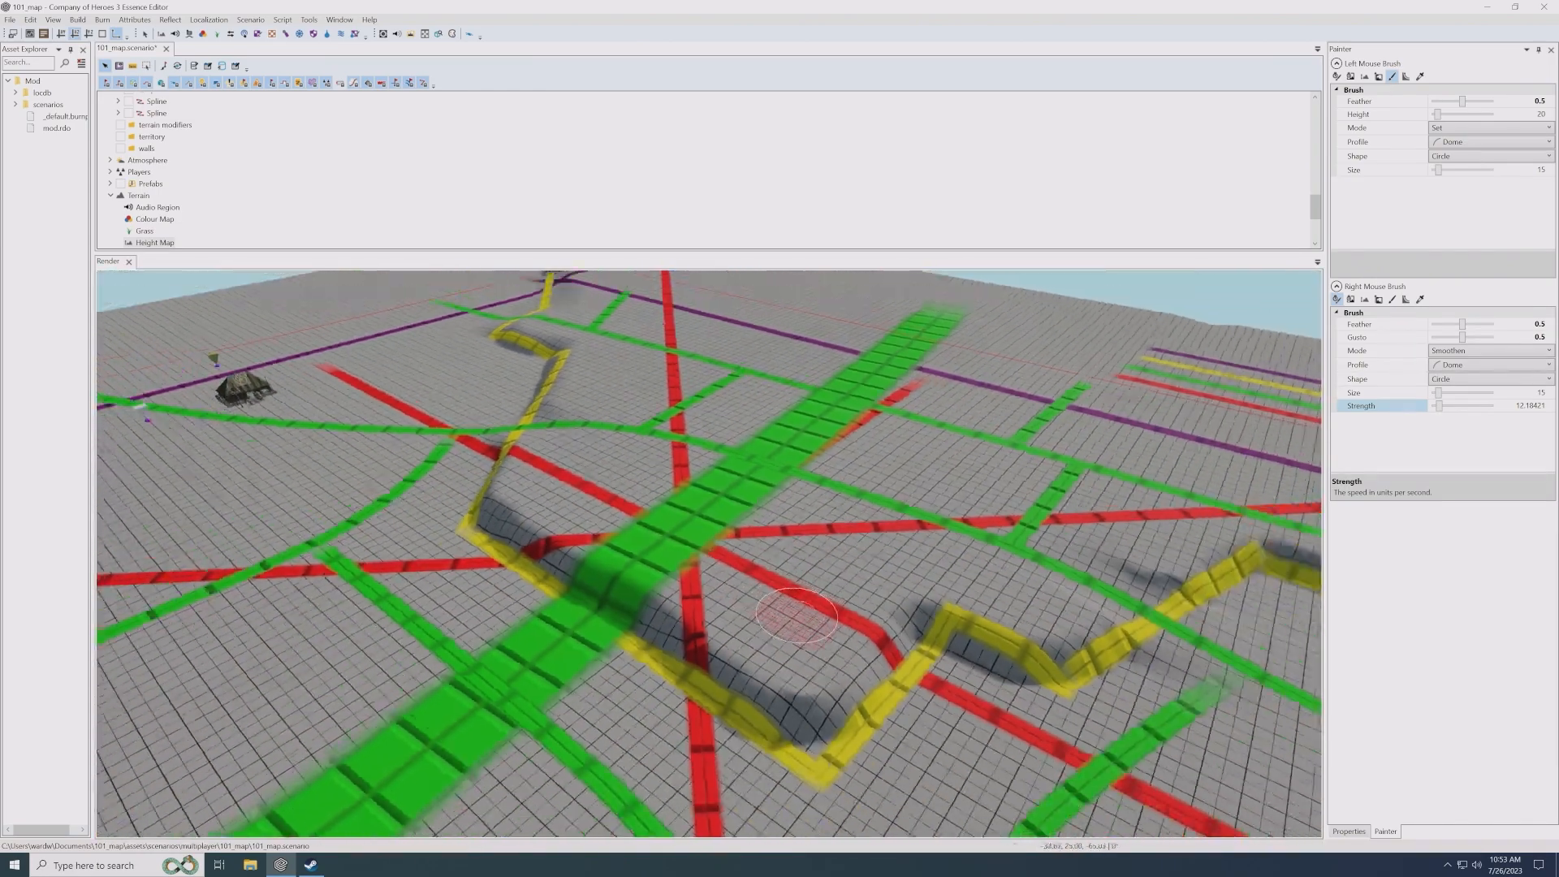
middle_click_drag(800, 615, 755, 578)
left_click_drag(913, 603, 901, 607)
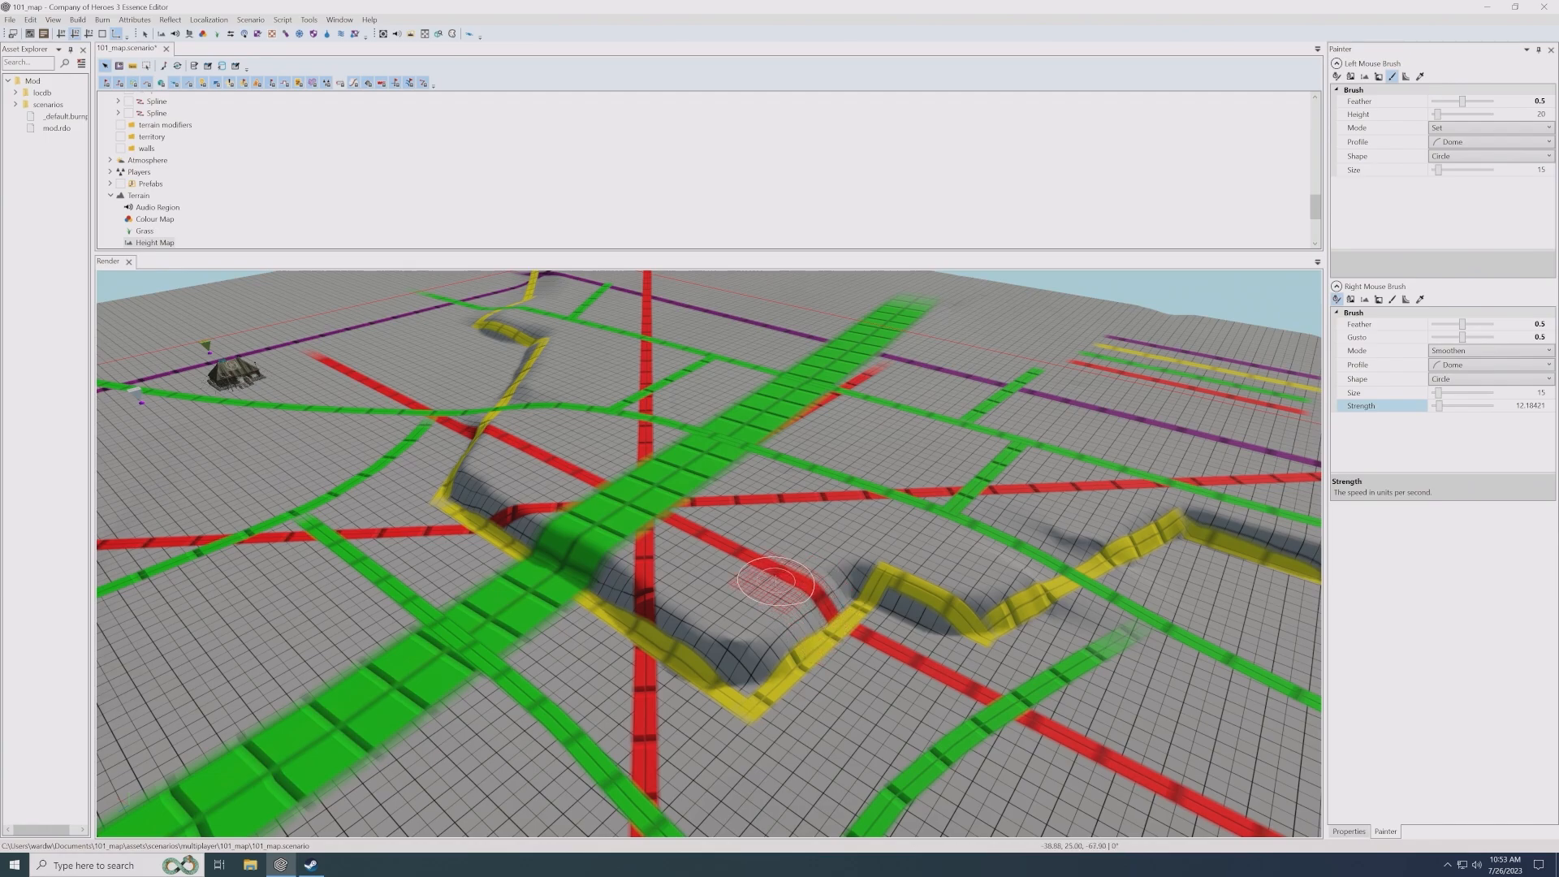
middle_click_drag(780, 602, 804, 594)
scroll(750, 613, "down", 3)
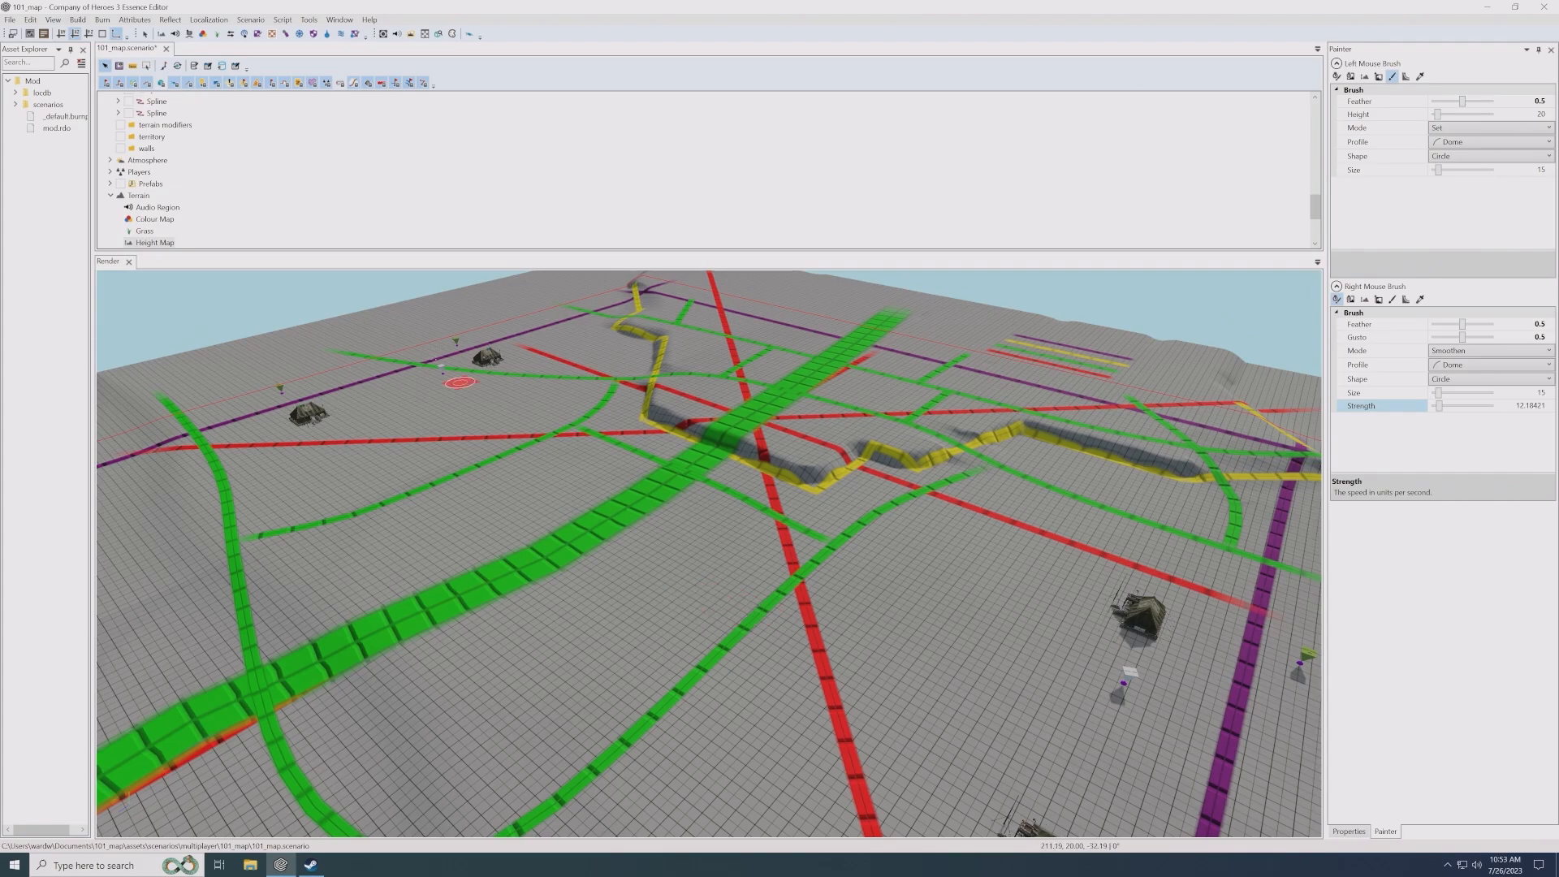
- Collapse the splines layer in the scenario tree and return to the upper layers
scroll(341, 211, "up", 5)
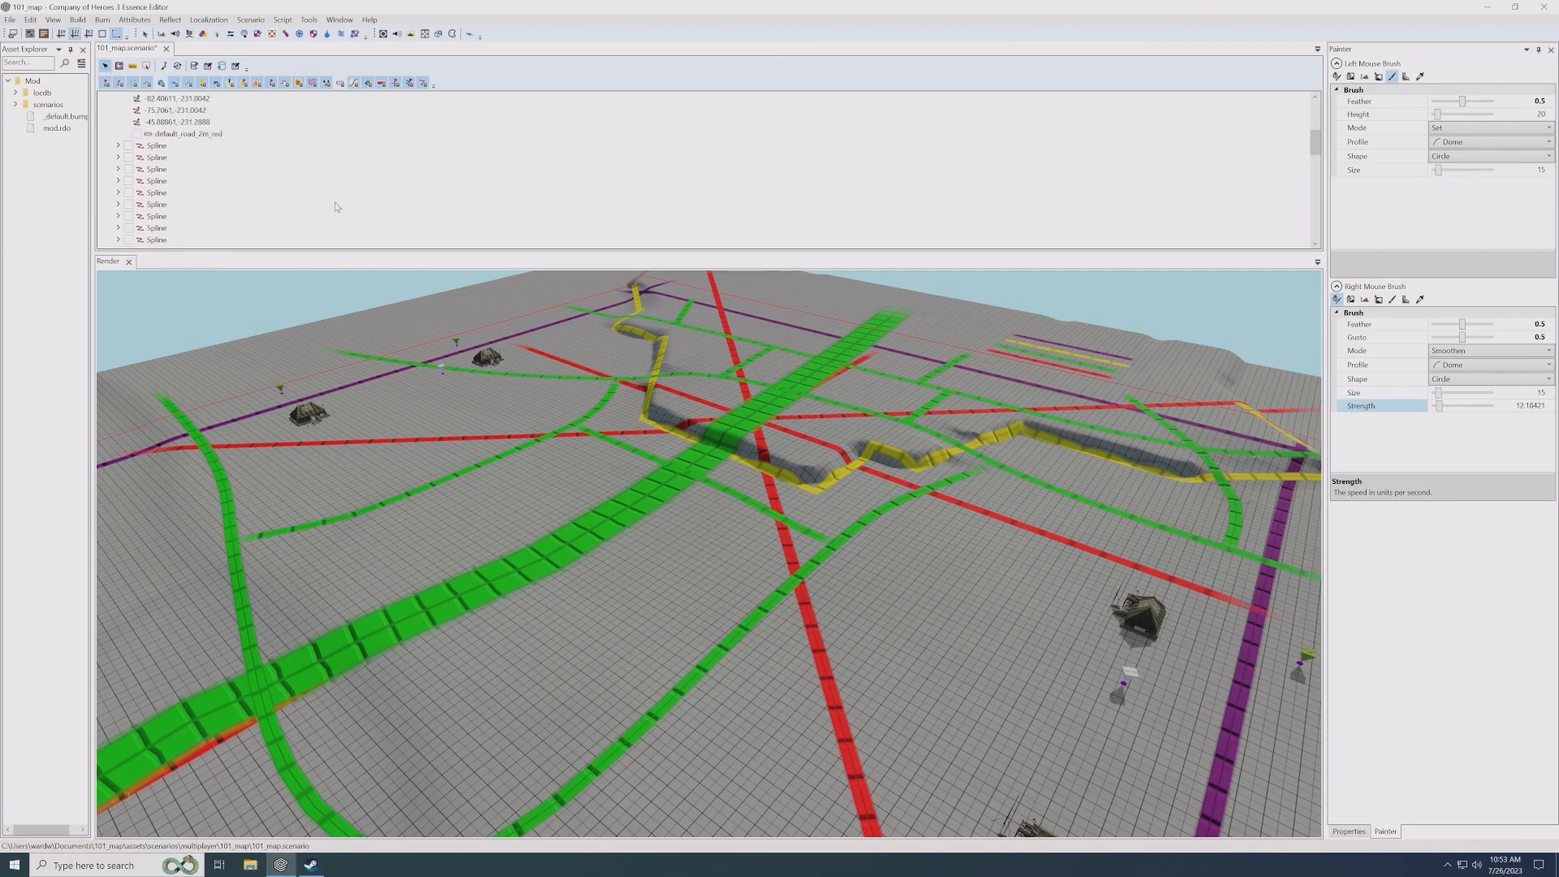
scroll(132, 219, "down", 2)
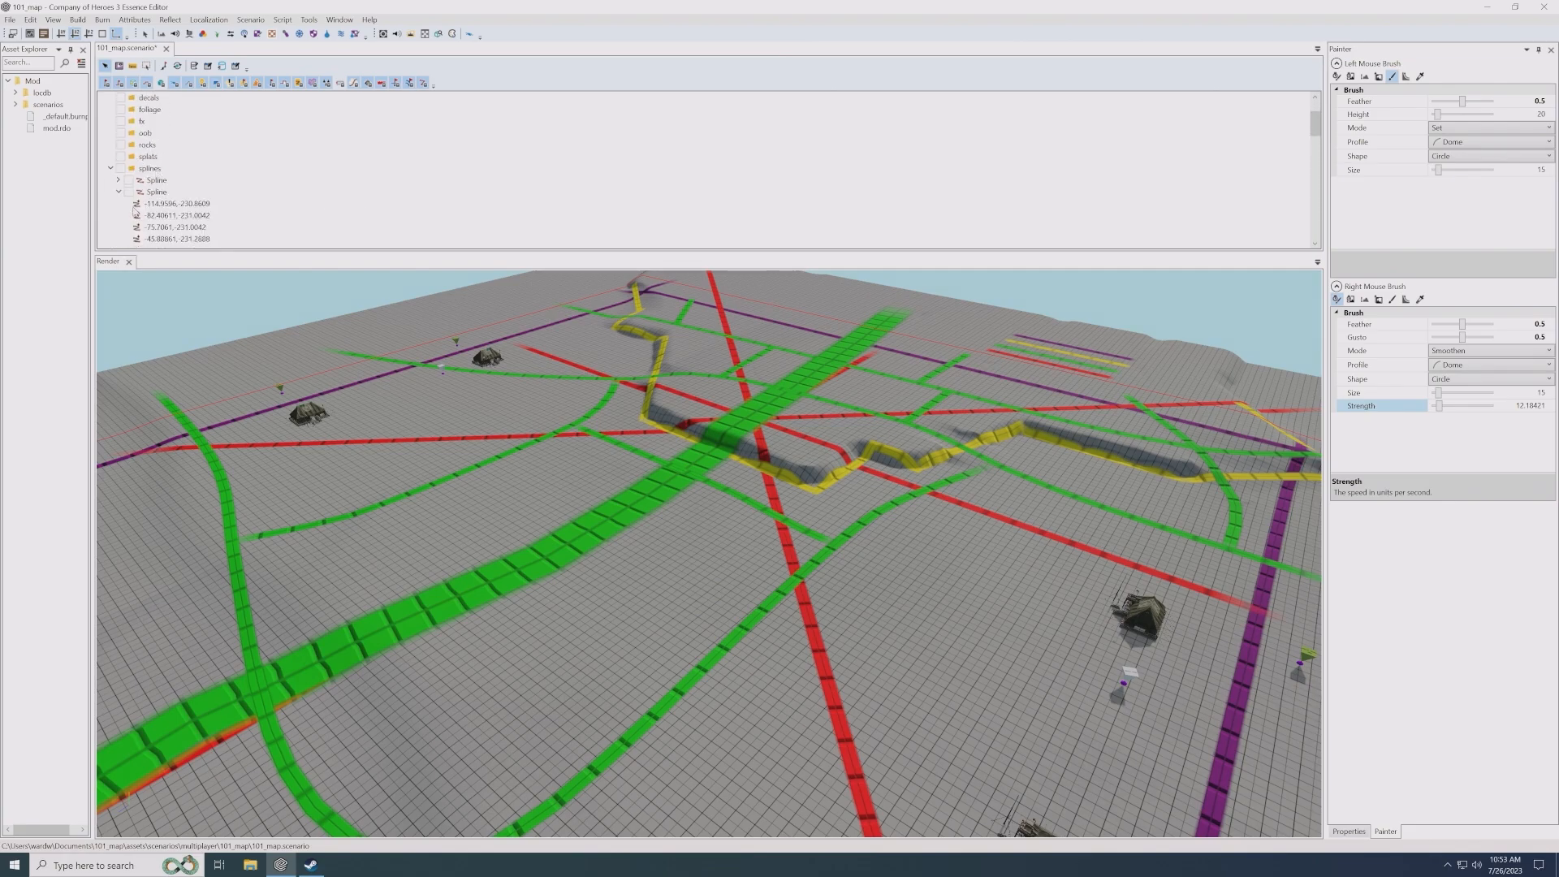
left_click(112, 169)
scroll(339, 187, "up", 2)
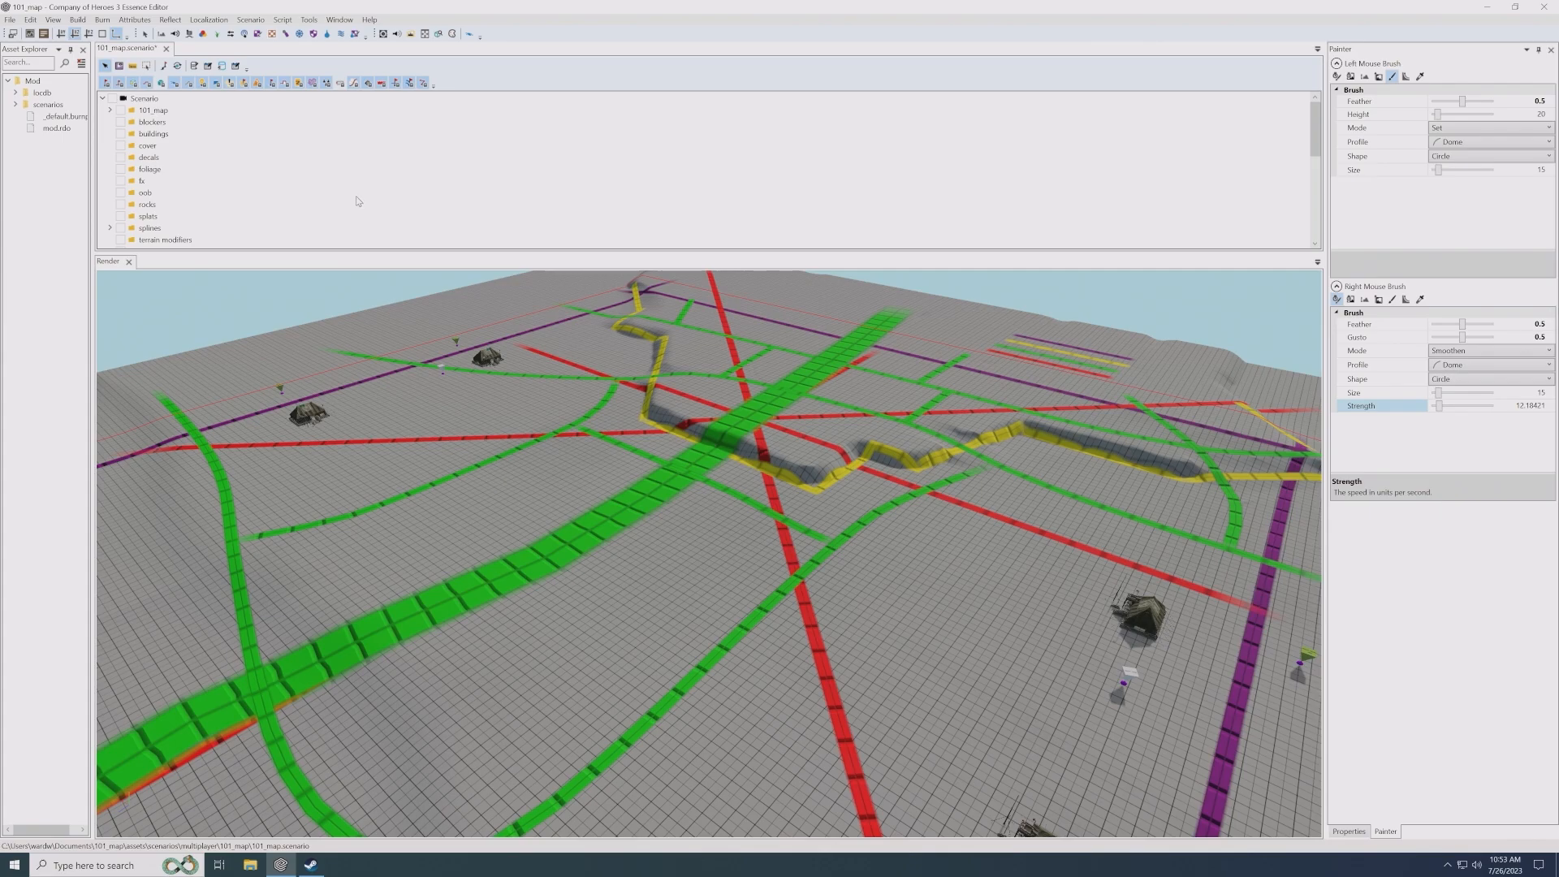
- Add an Entity blueprint to the buildings layer
left_click(155, 134)
right_click(160, 135)
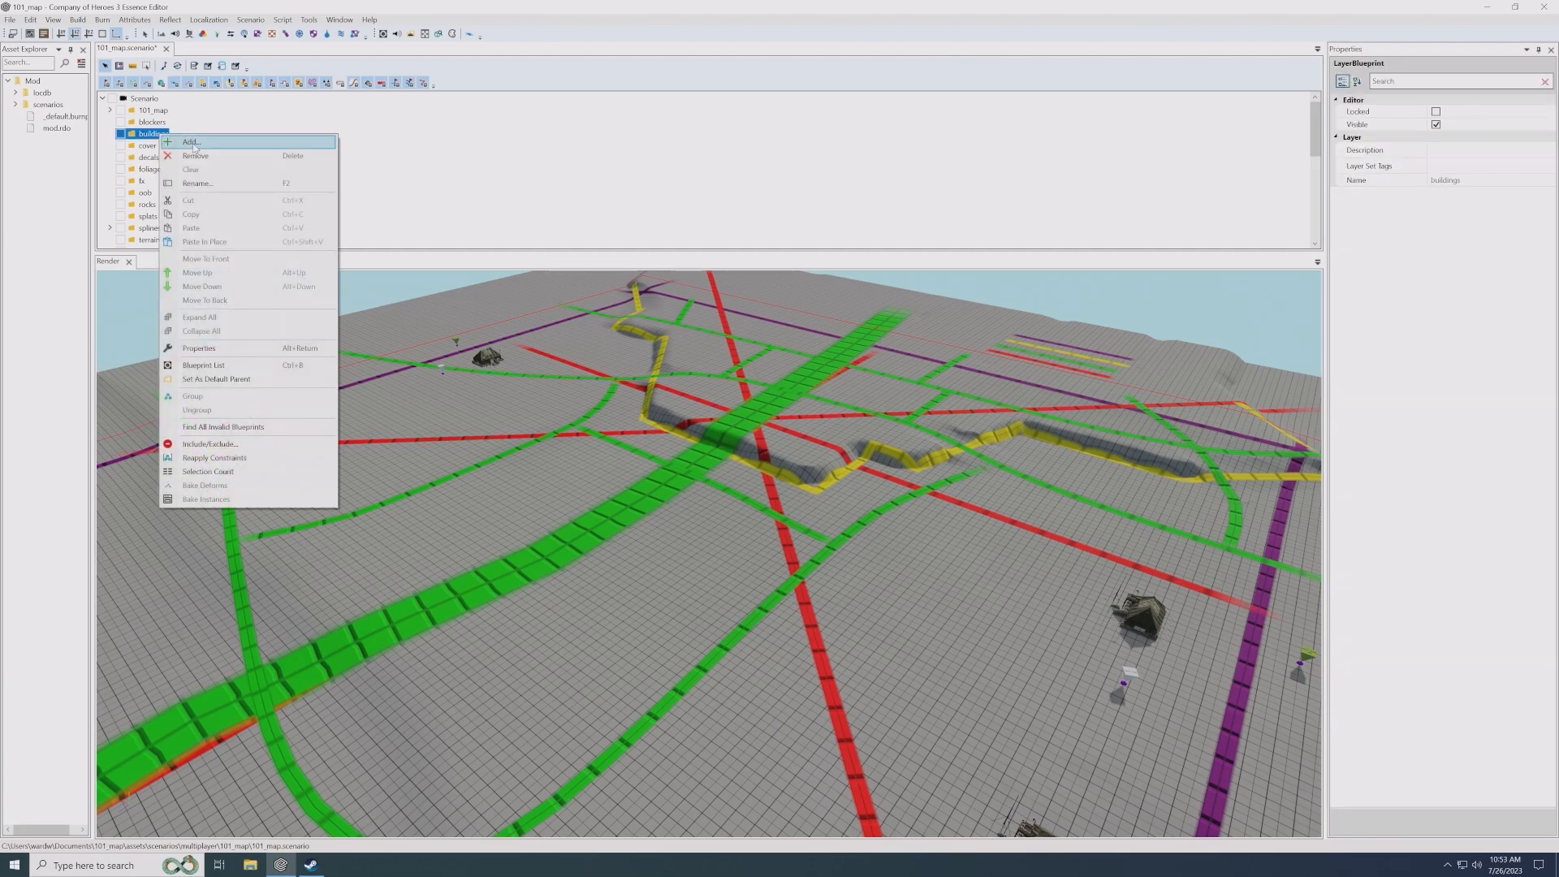
left_click(235, 142)
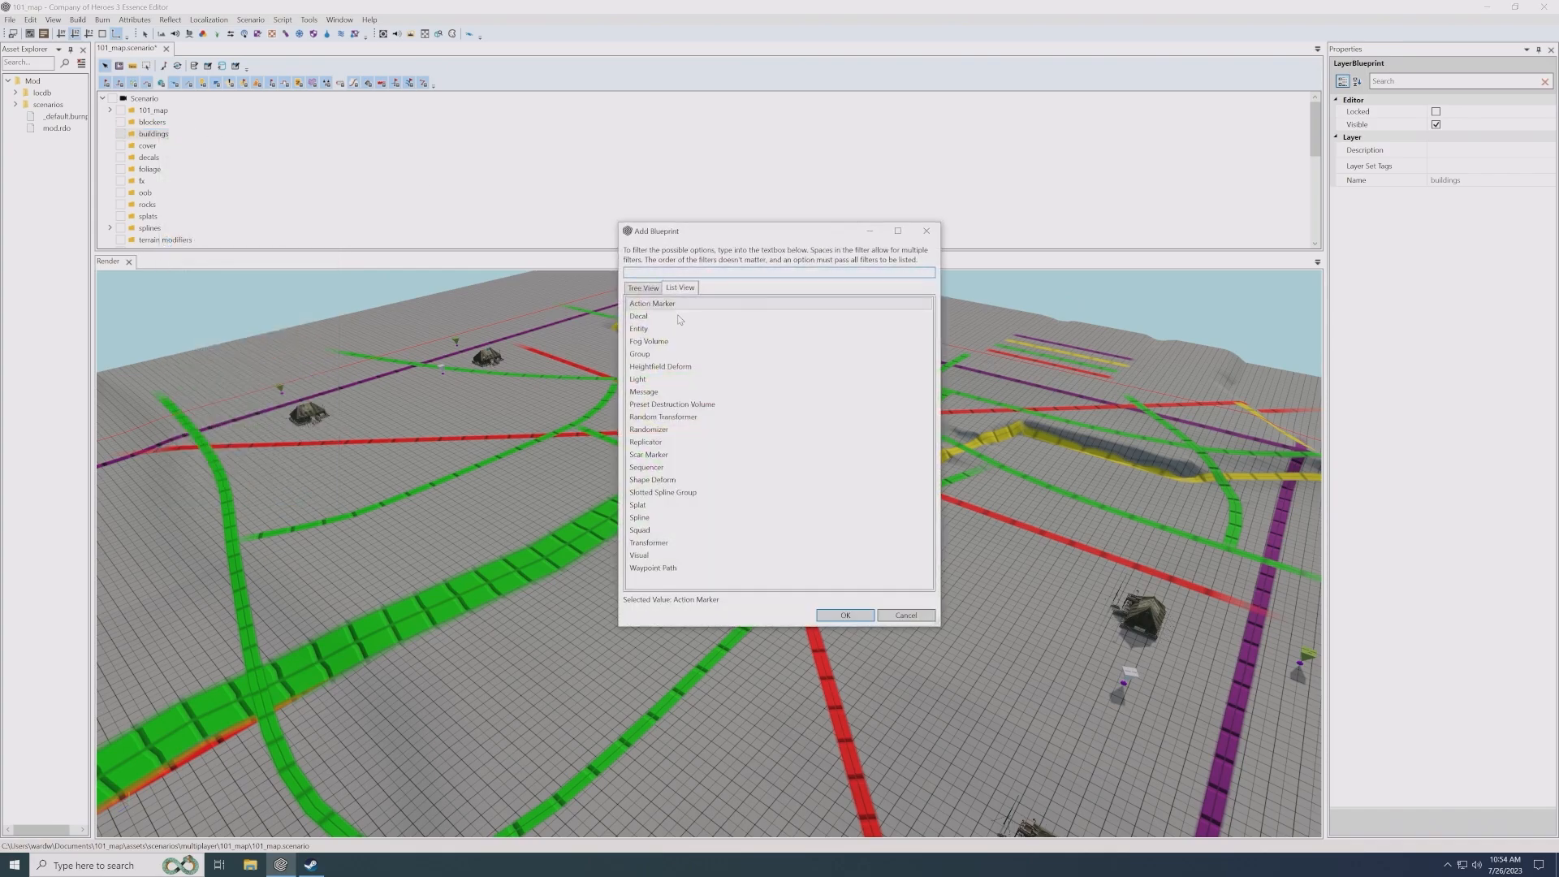
double_click(657, 329)
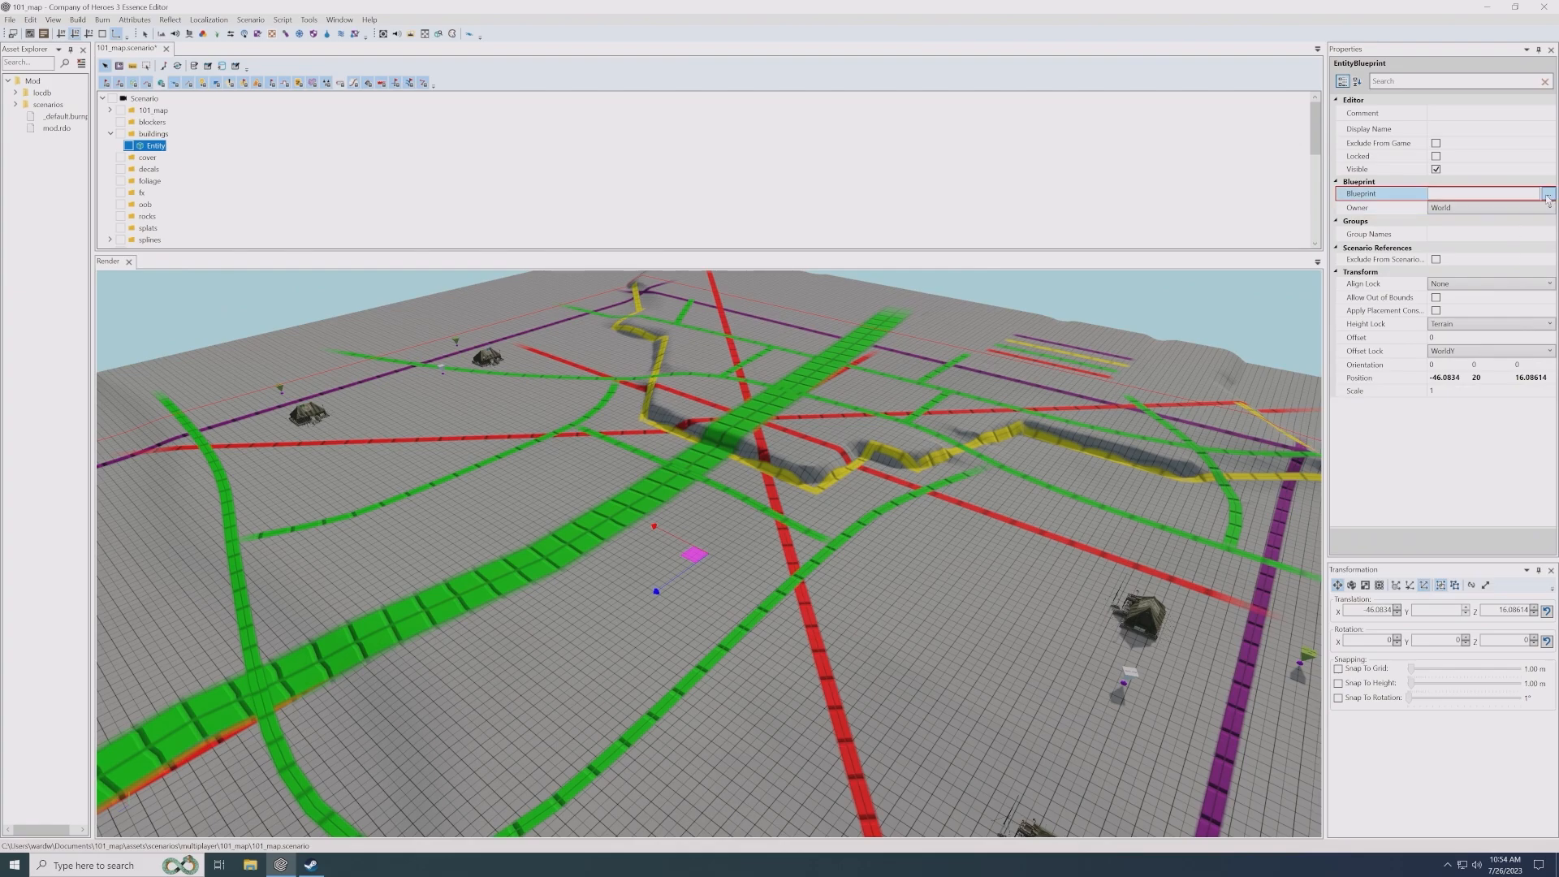
- Assign iu_plaster_1x2x3_01_flat from environment, buildings, italian_urban as the new entity's blueprint
left_click(1549, 197)
left_click(1548, 198)
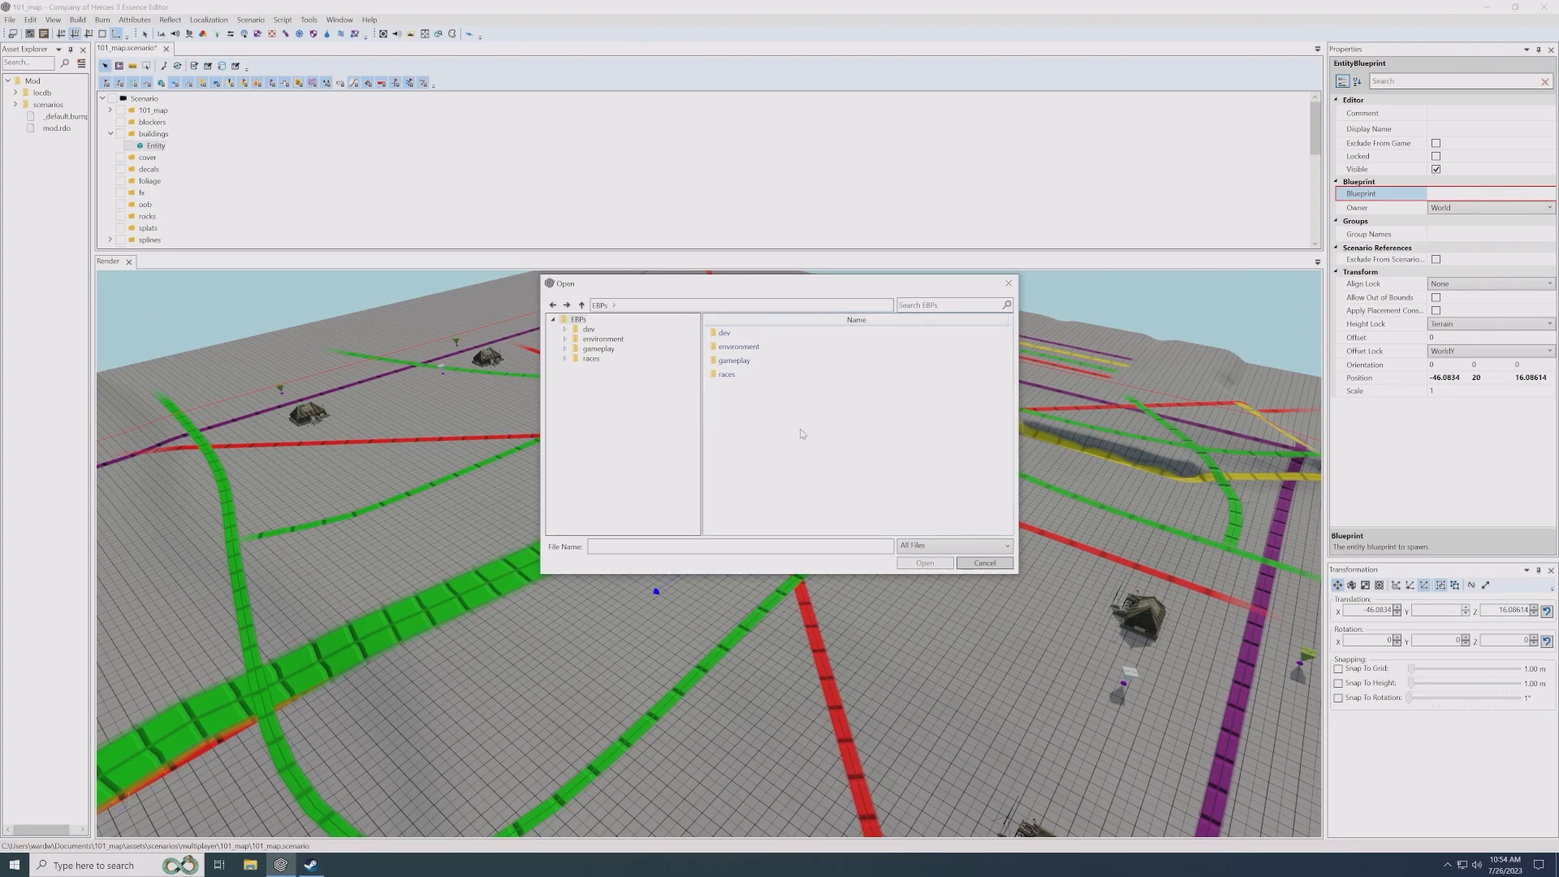
double_click(739, 347)
double_click(757, 349)
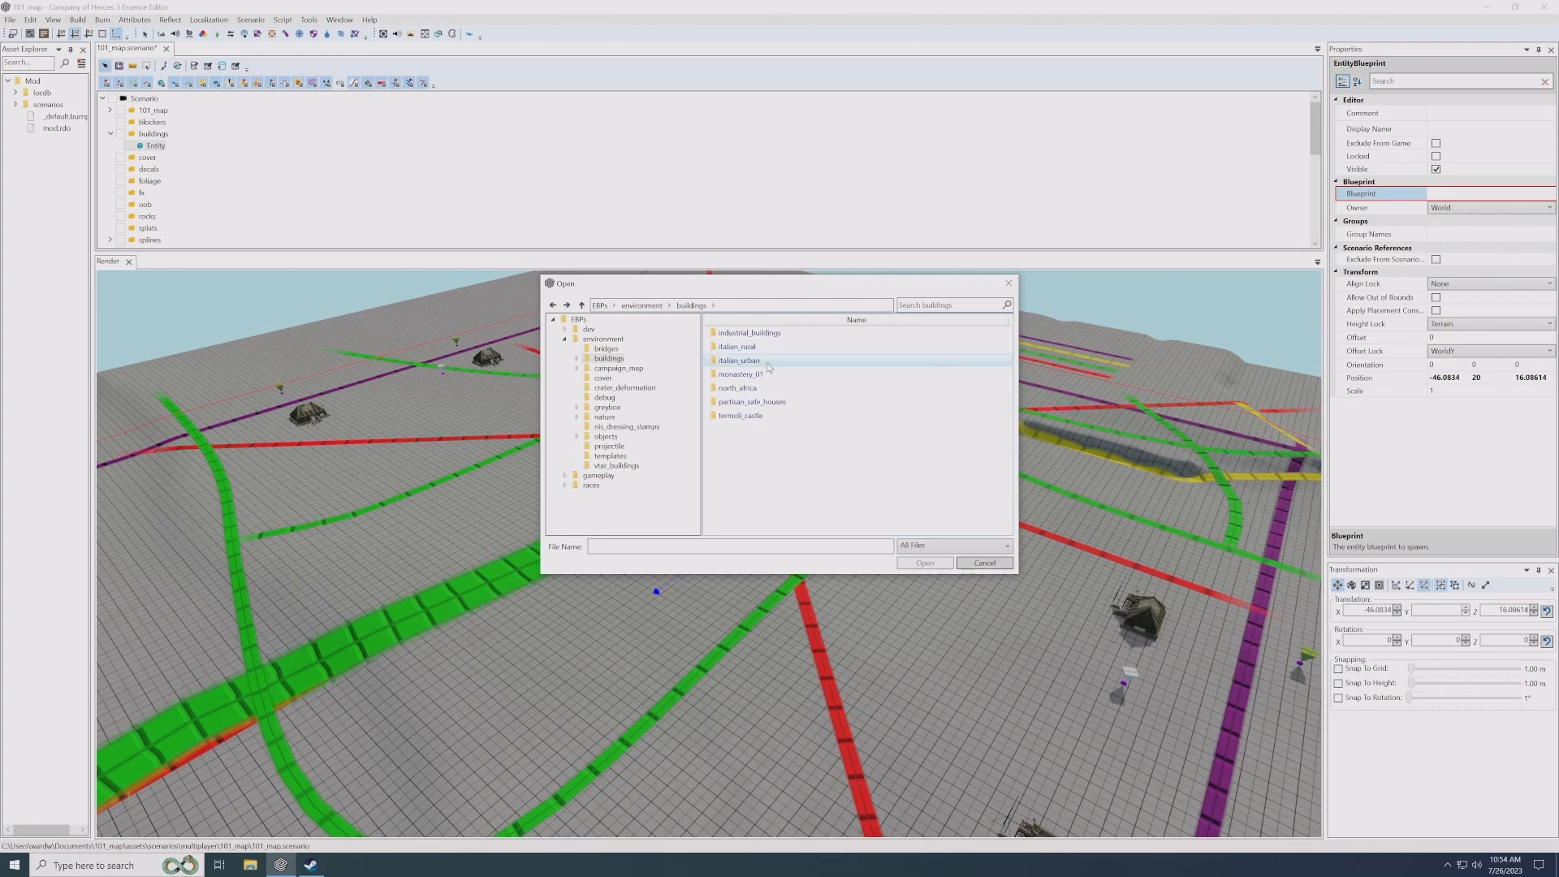
left_click(794, 379)
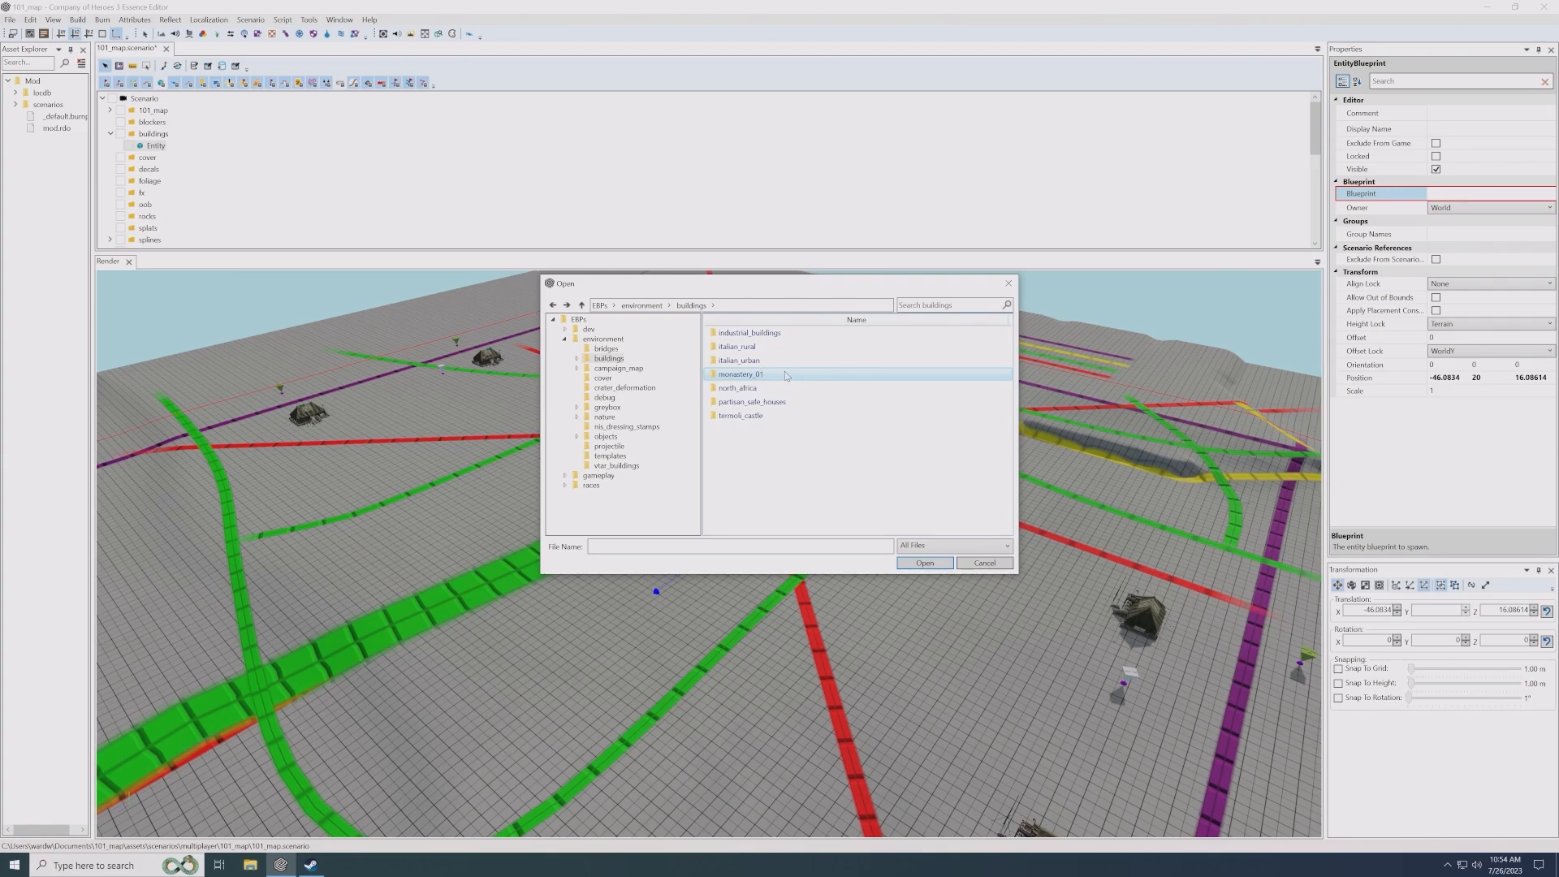
left_click(767, 388)
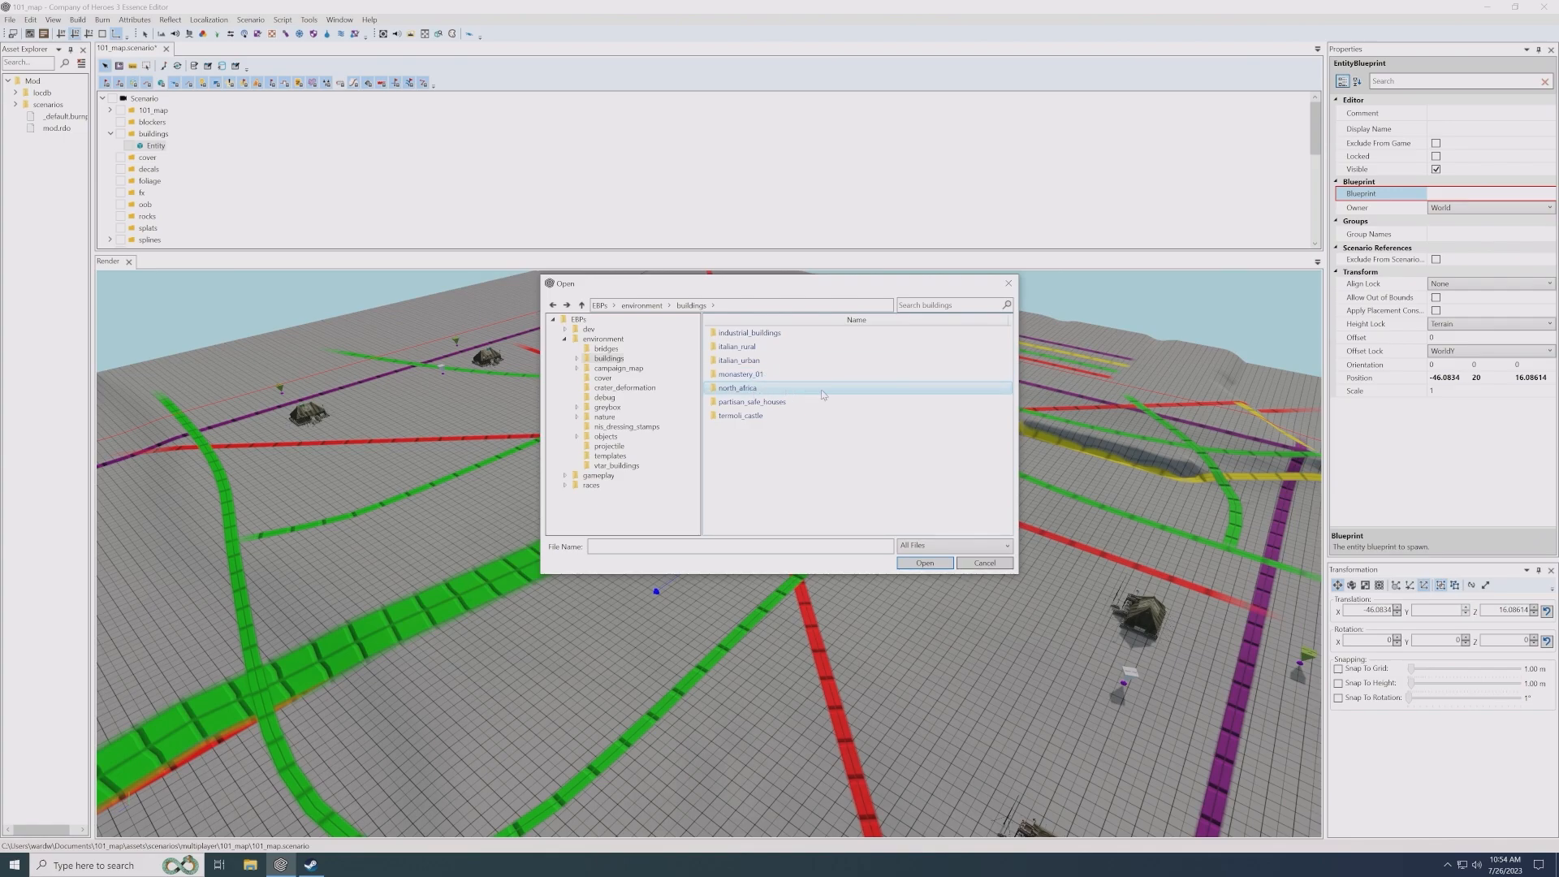
left_click(797, 403)
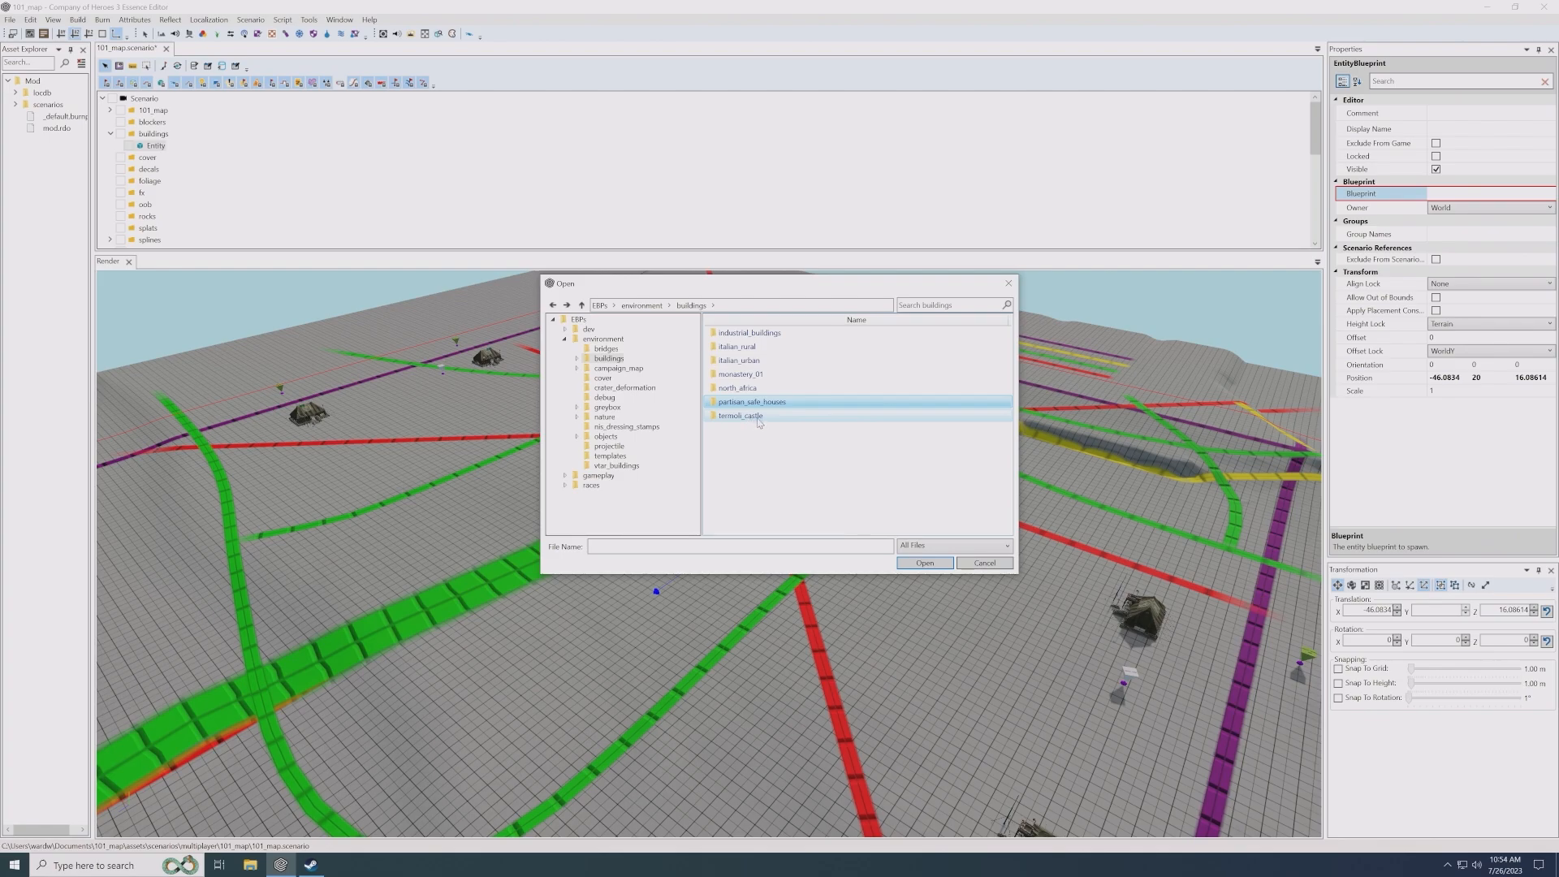
double_click(756, 362)
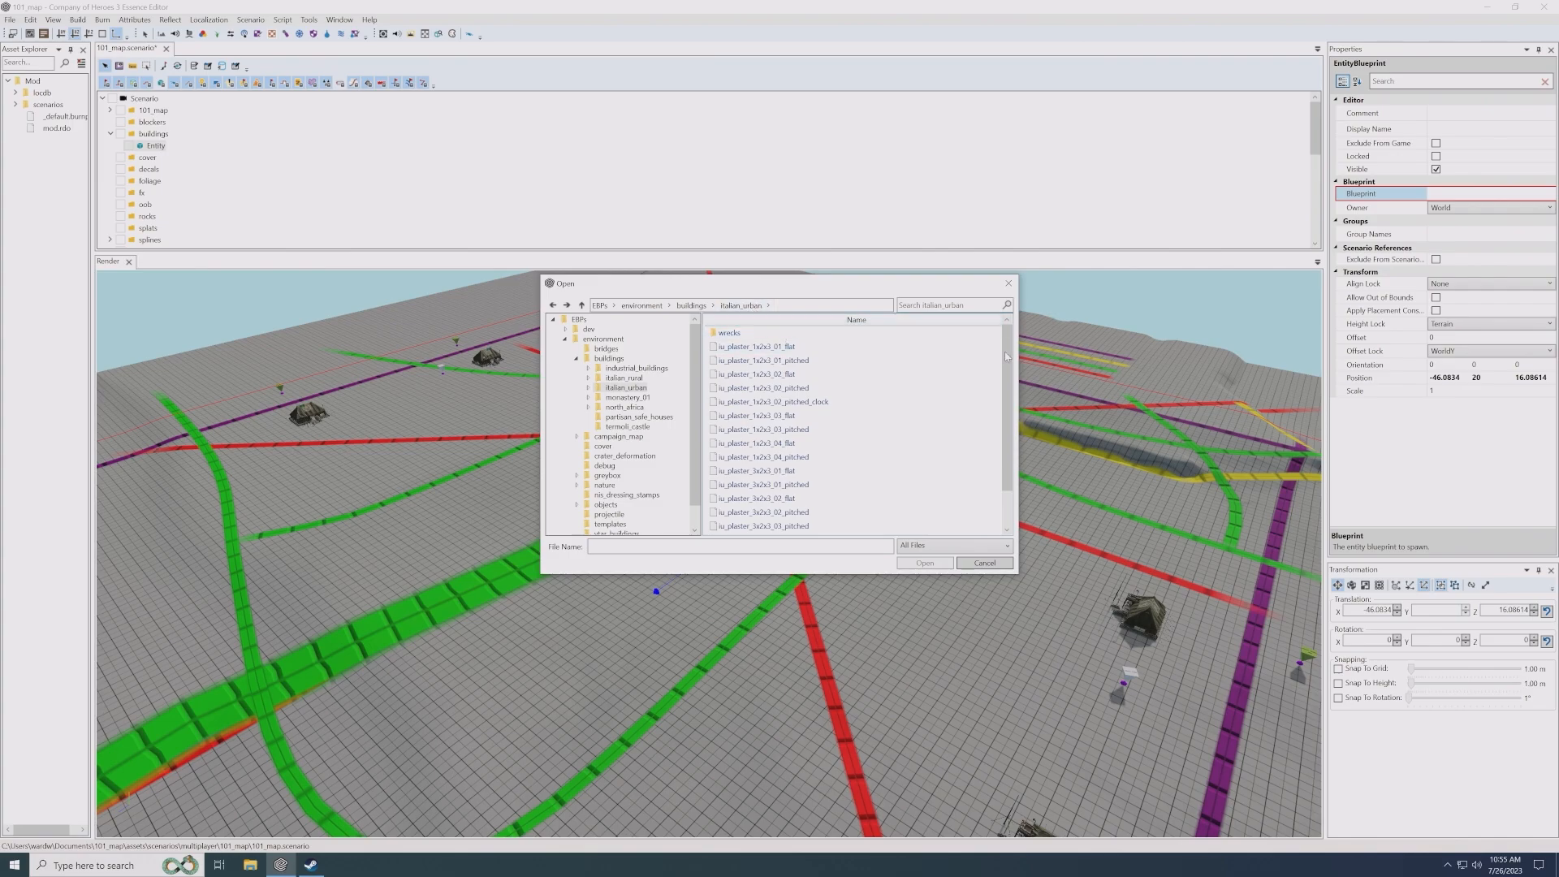
scroll(1007, 445, "down", 1)
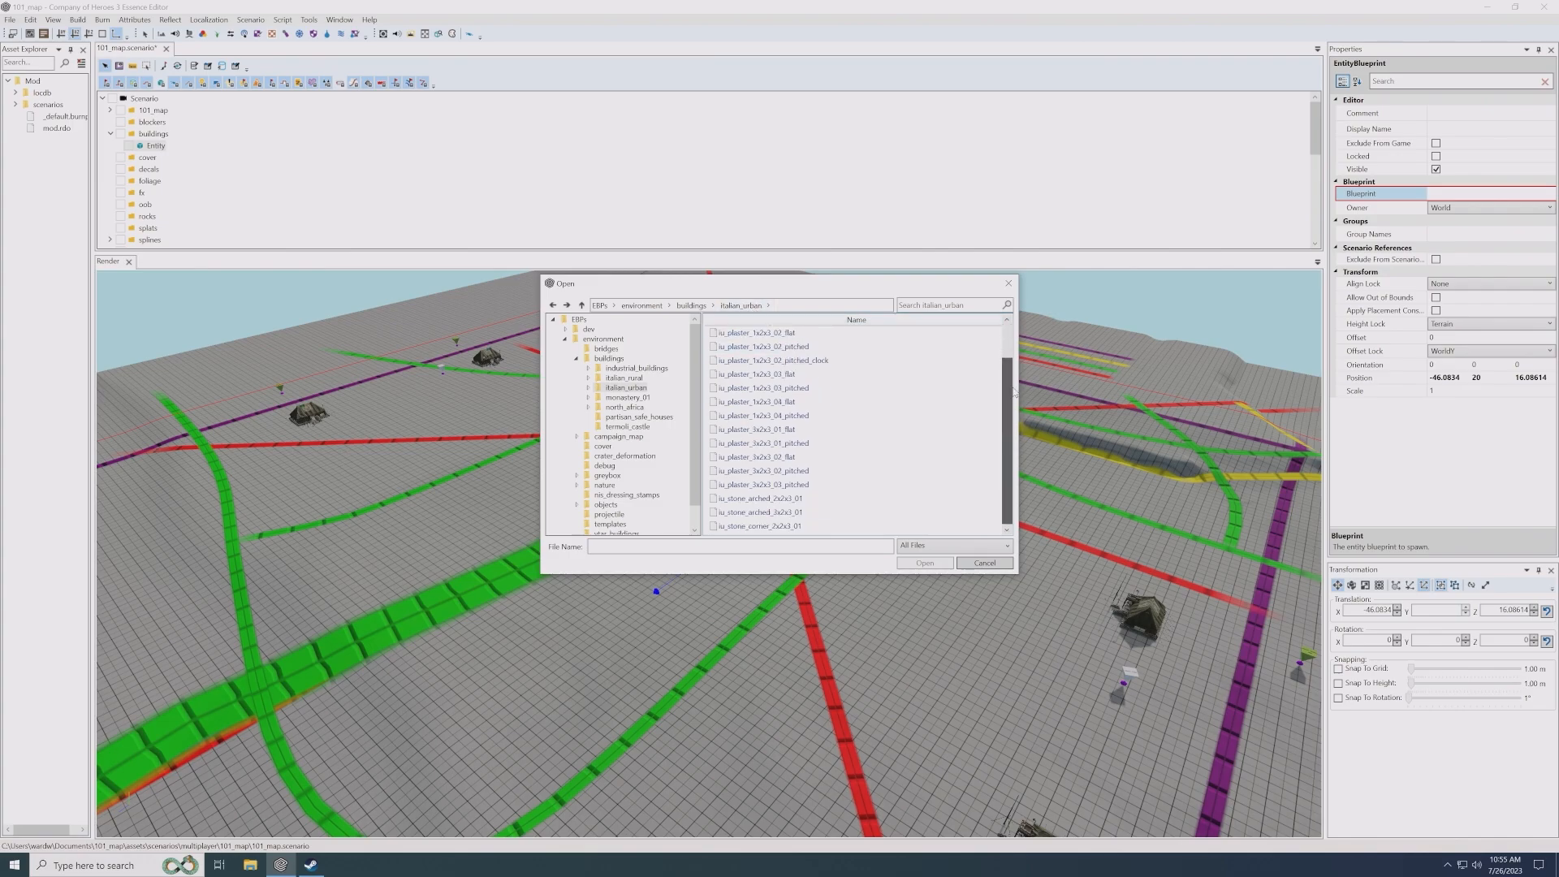
scroll(800, 344, "up", 1)
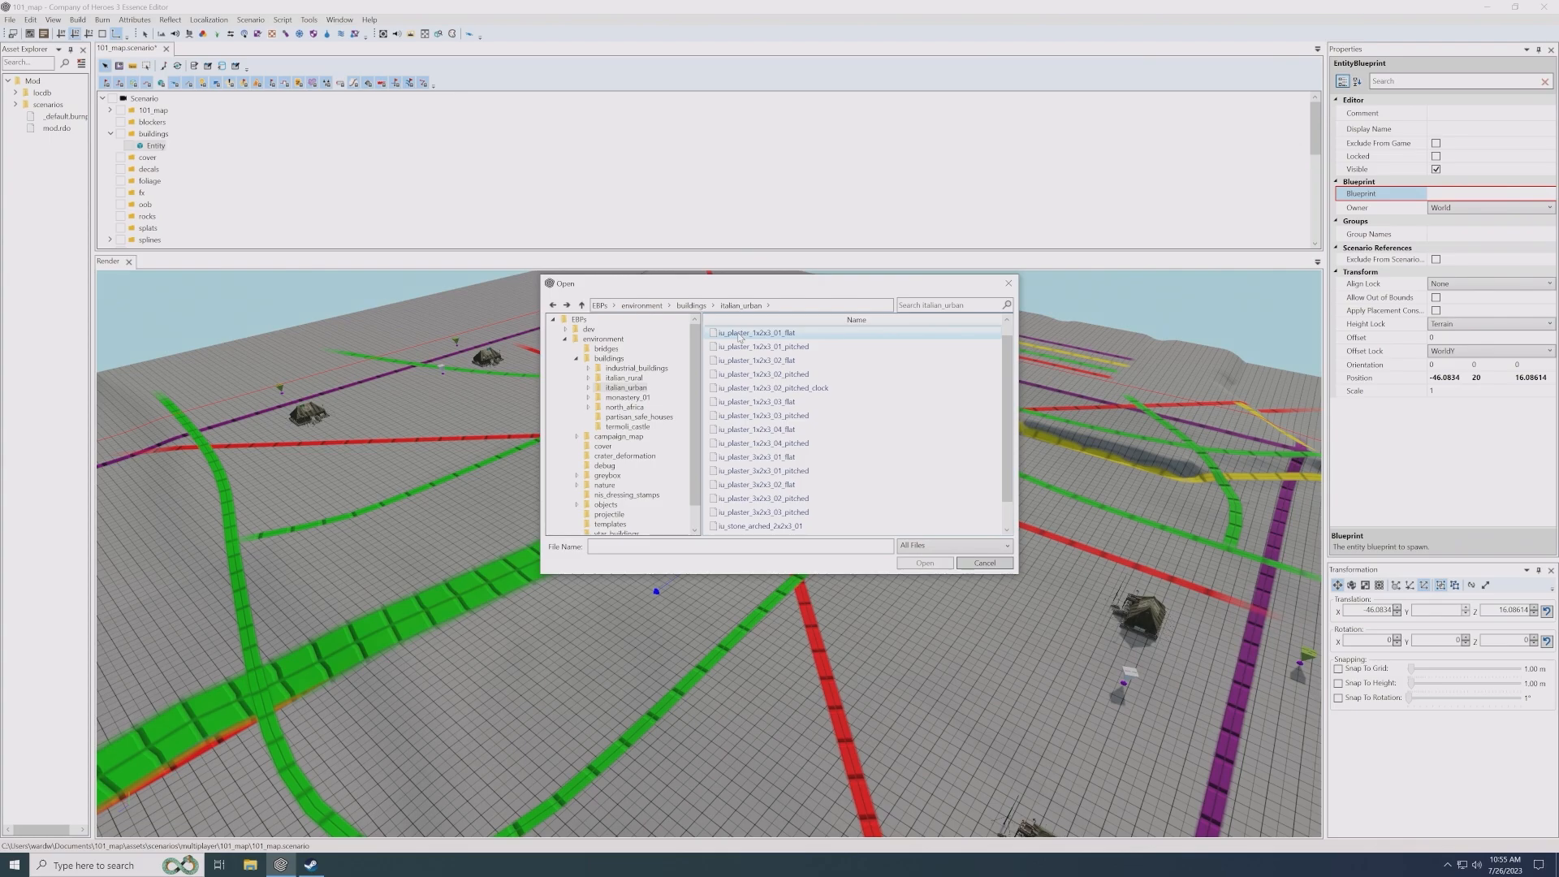
double_click(782, 335)
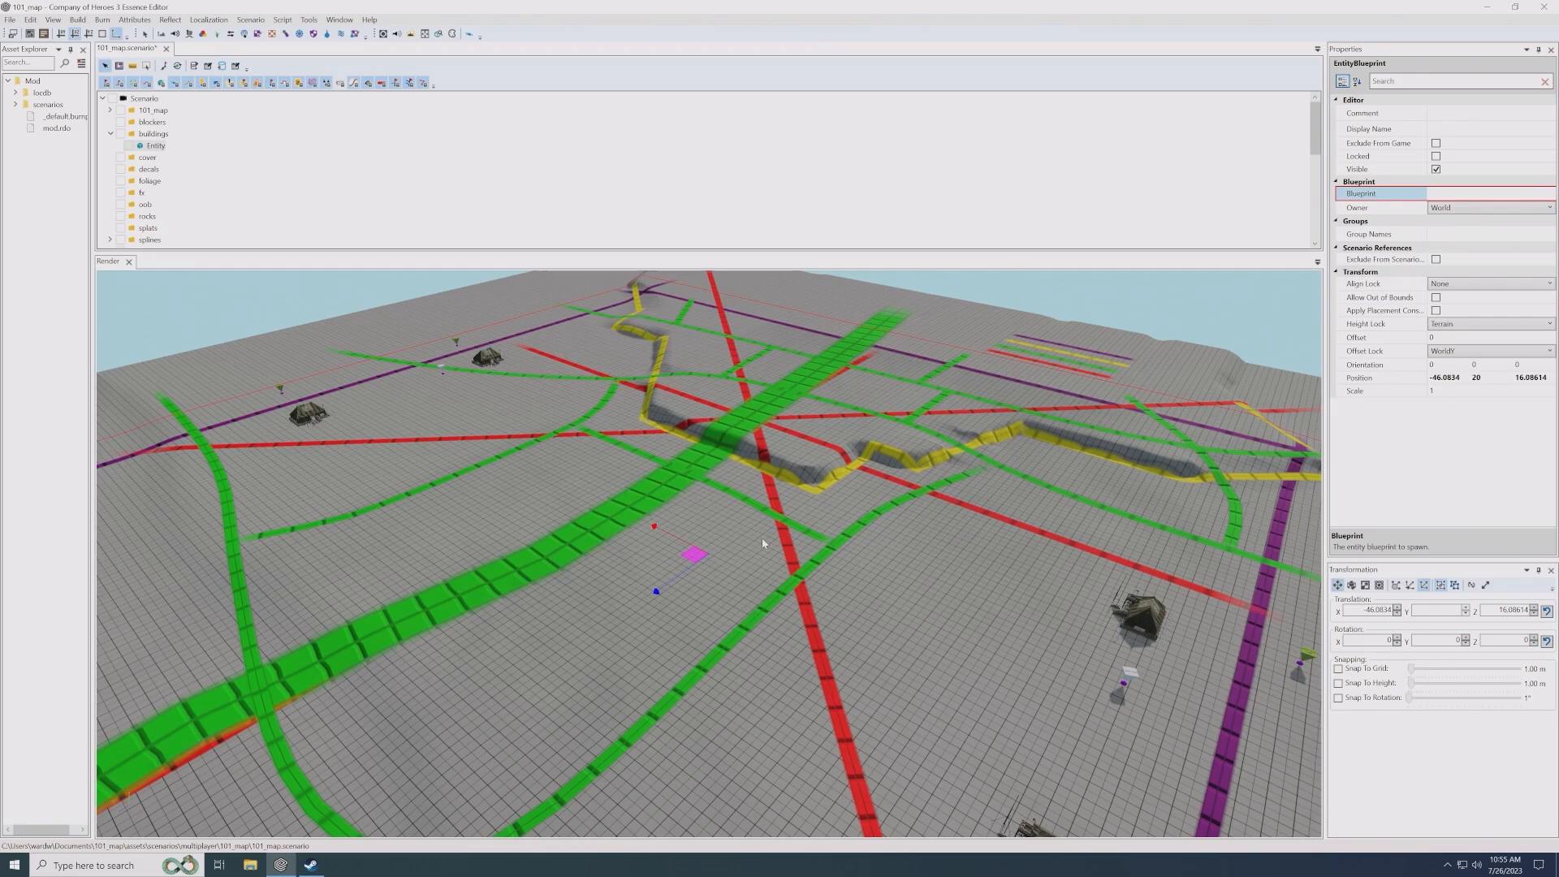
- Add a second Entity to the buildings layer alongside the flat-roofed house
scroll(792, 541, "up", 6)
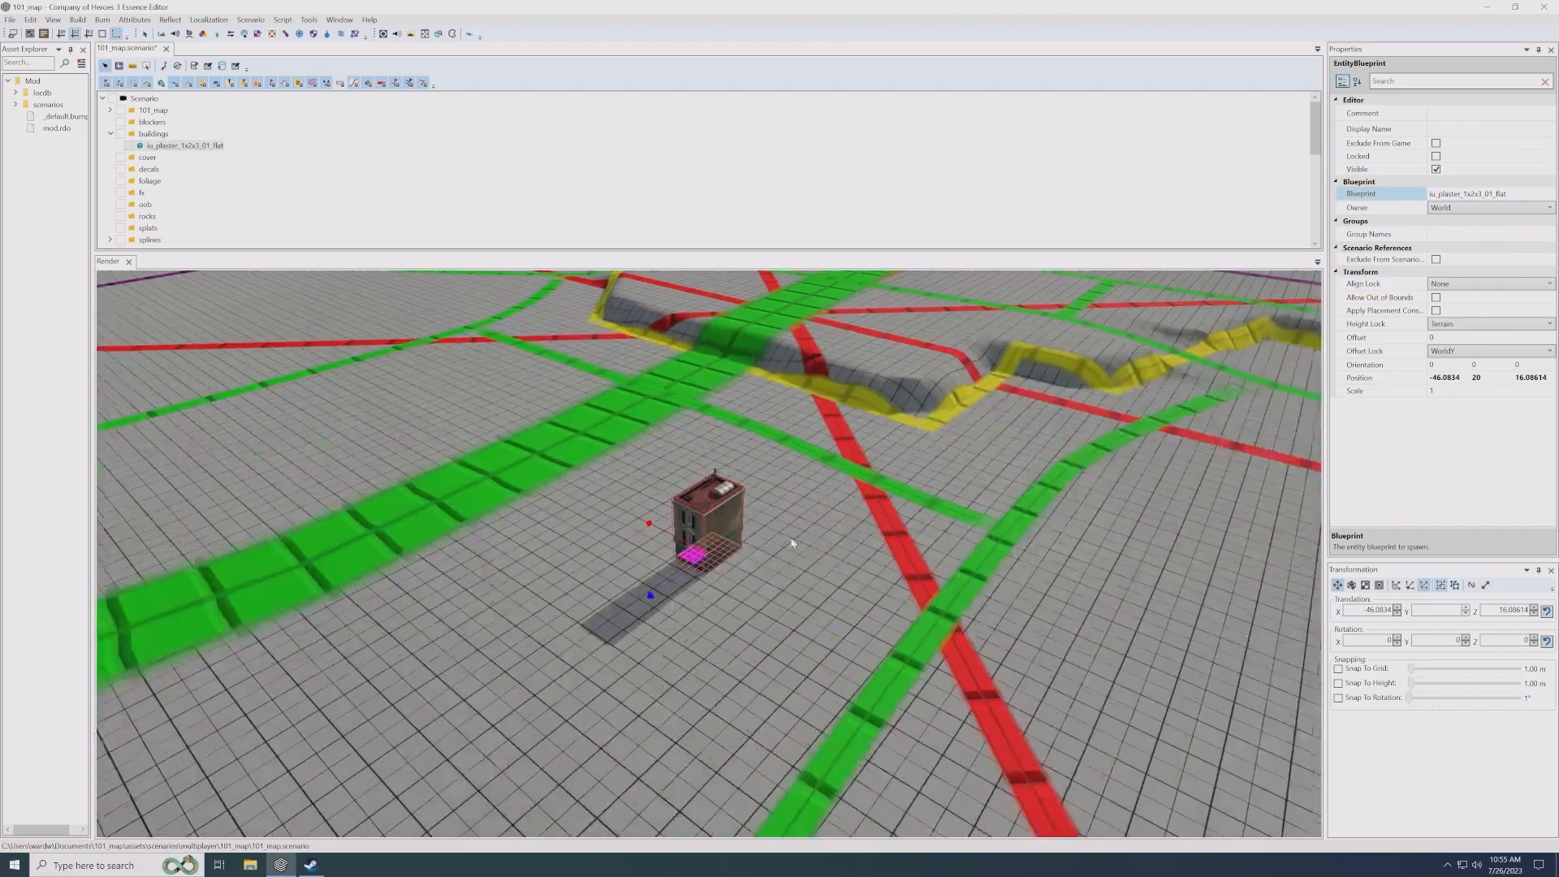
scroll(714, 609, "up", 3)
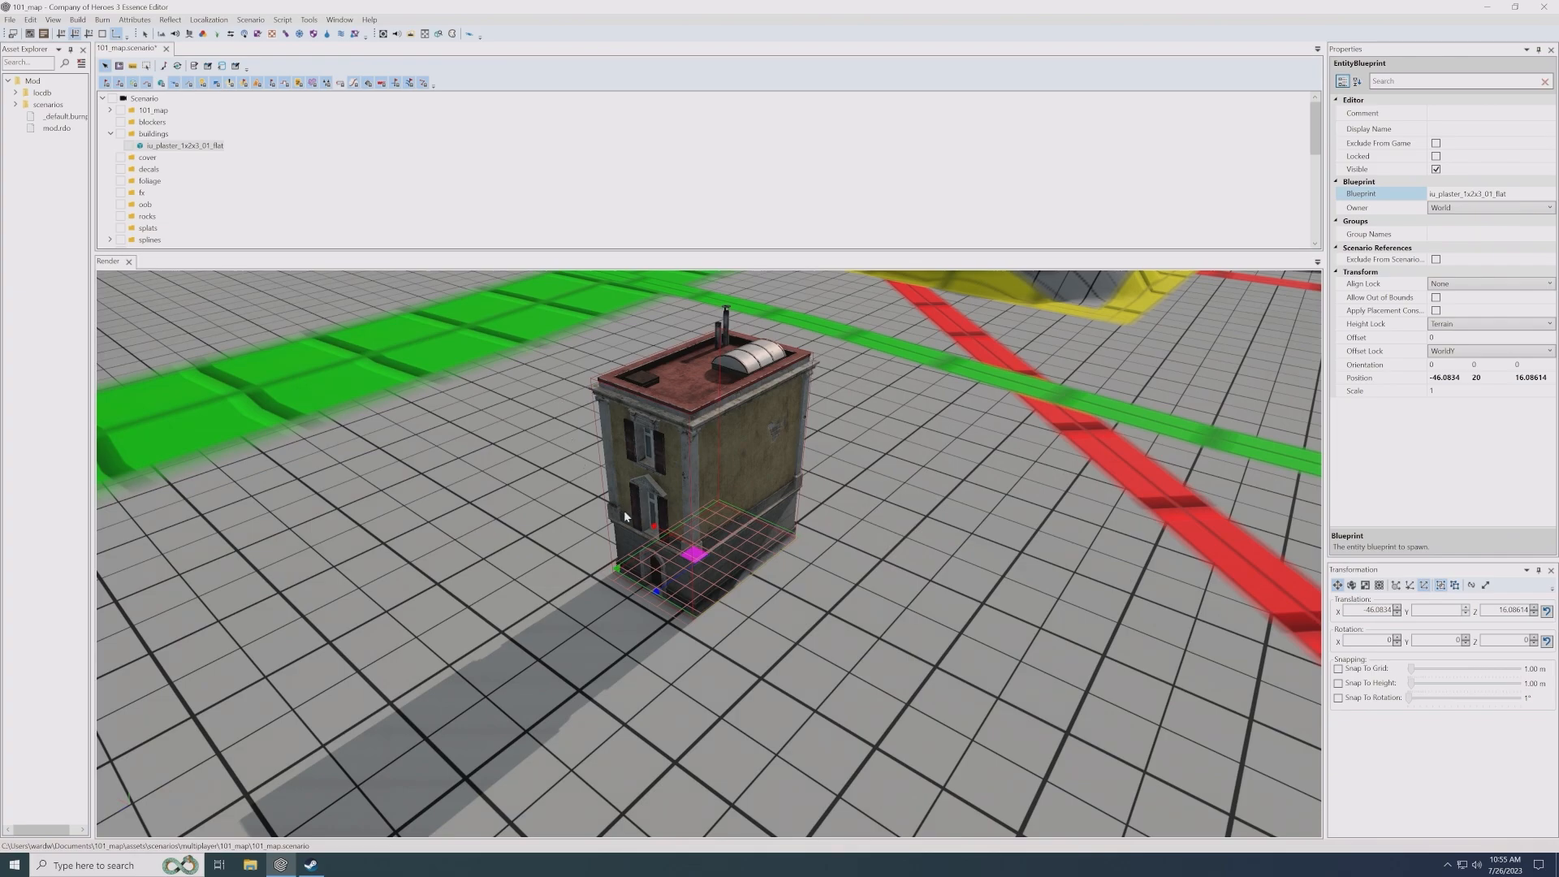
scroll(624, 510, "down", 6)
scroll(707, 523, "up", 2)
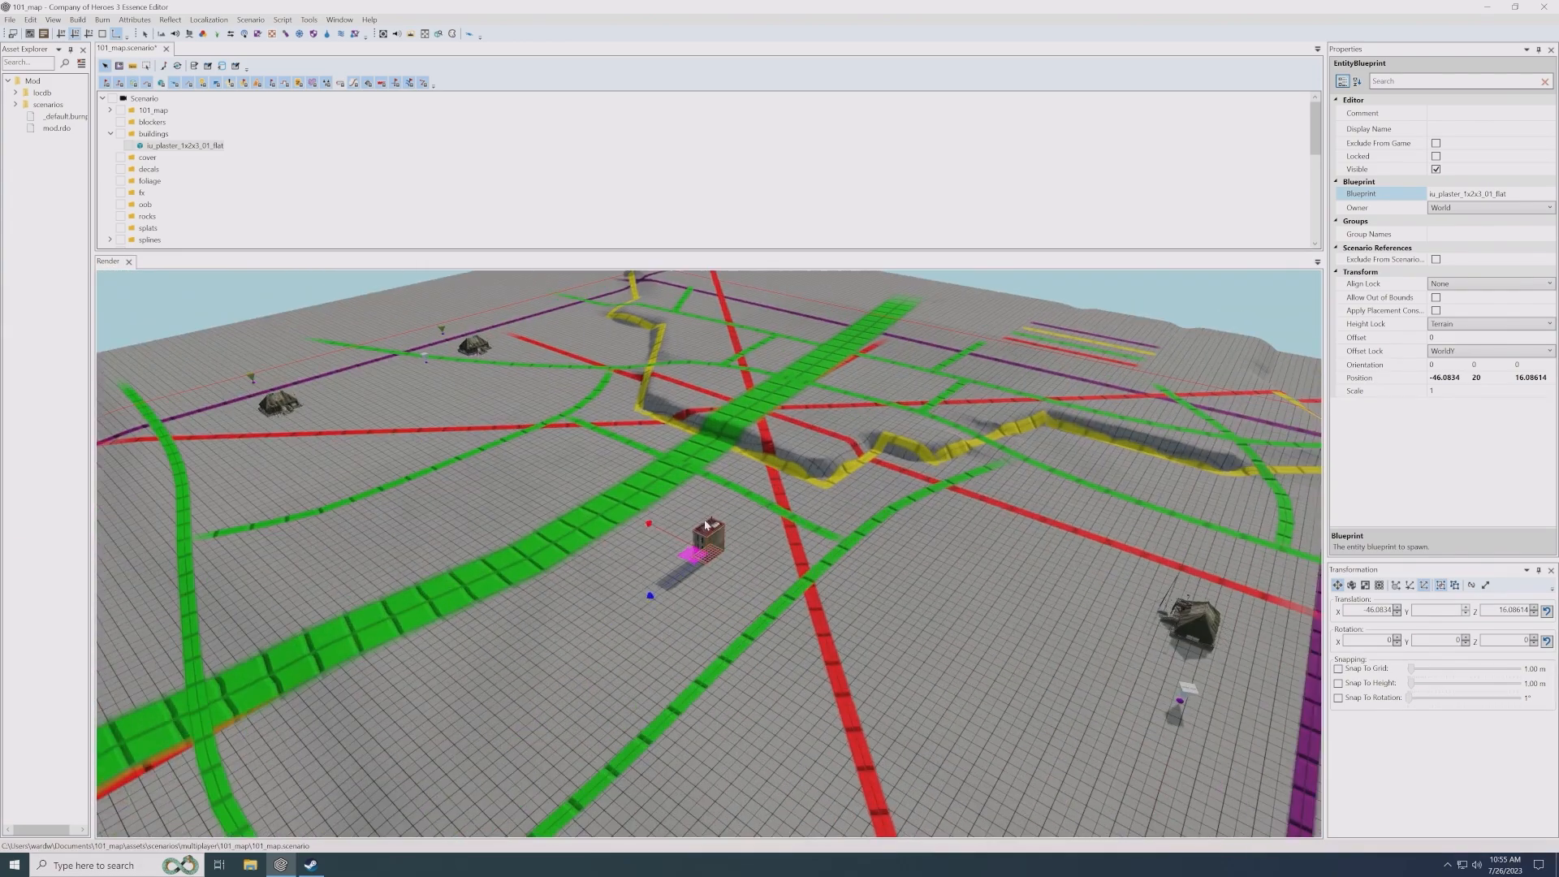
scroll(706, 526, "up", 3)
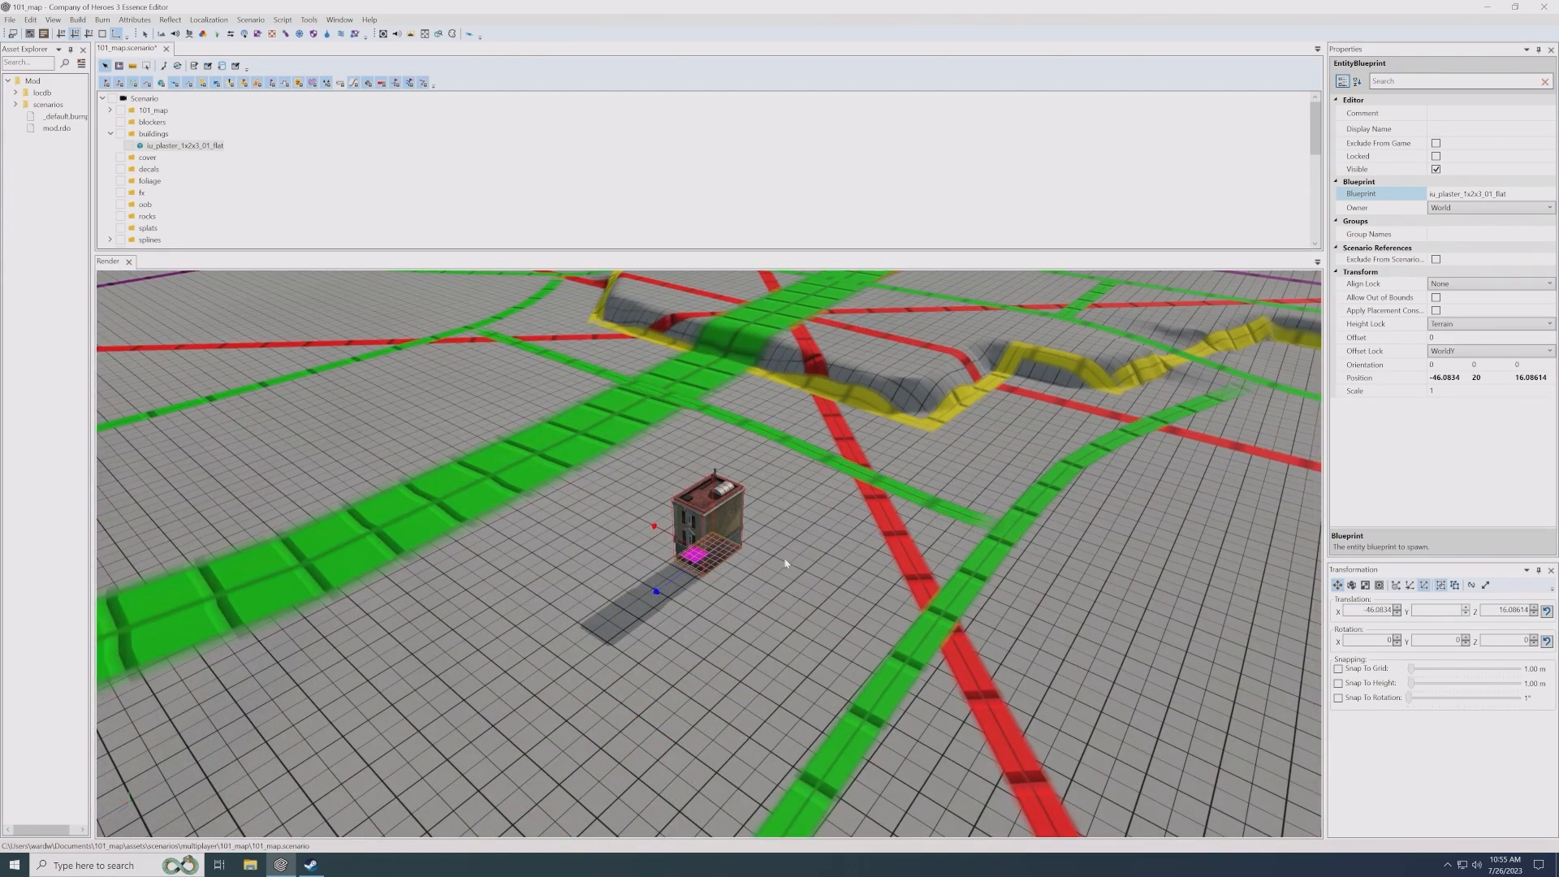
right_click(154, 133)
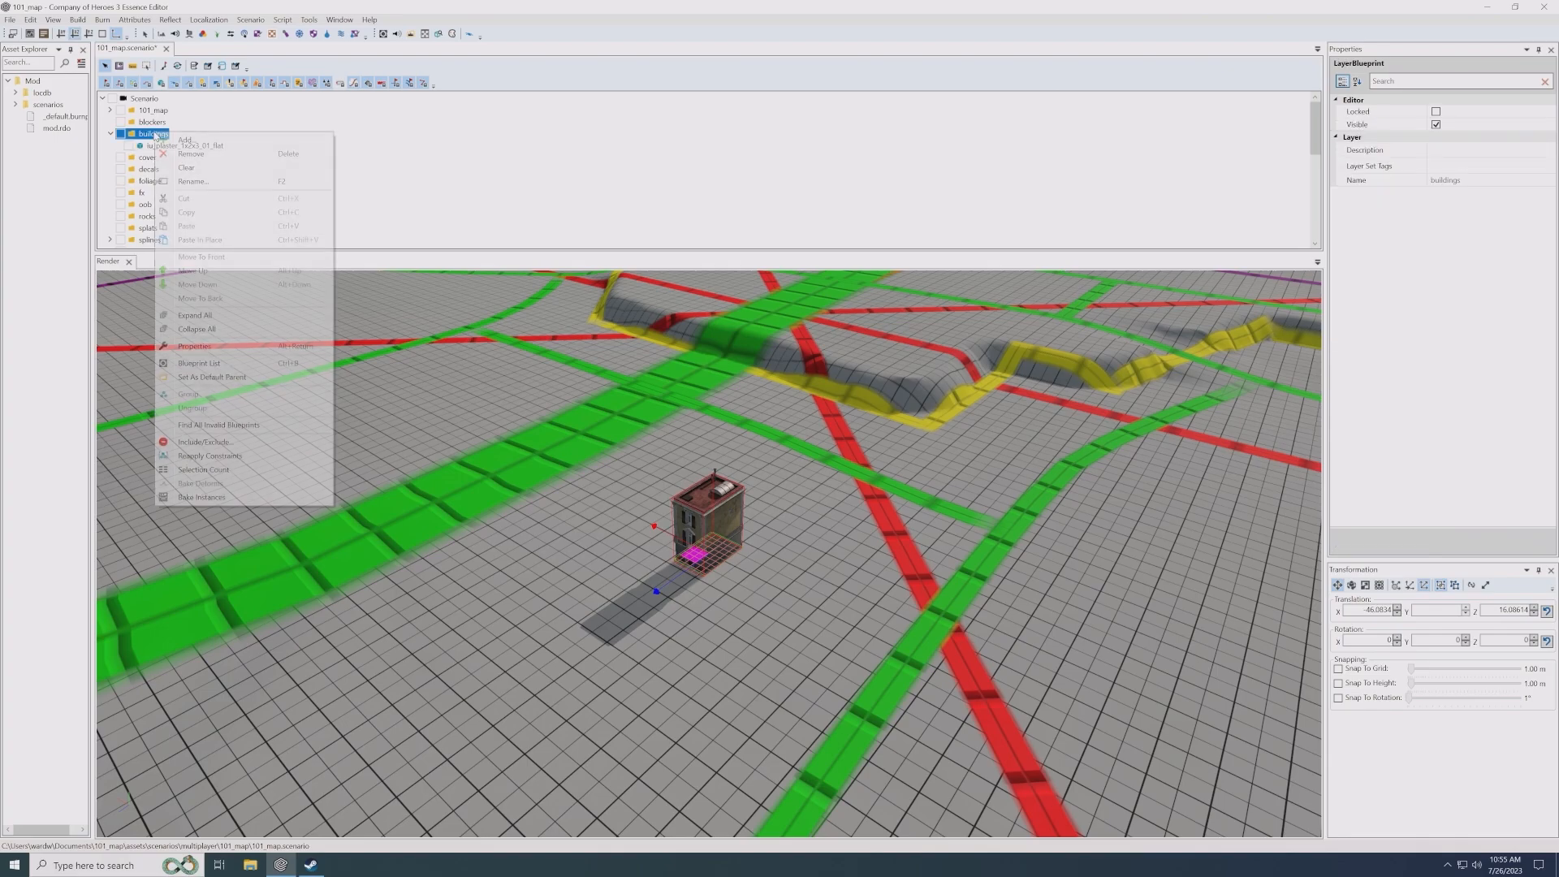
left_click(186, 139)
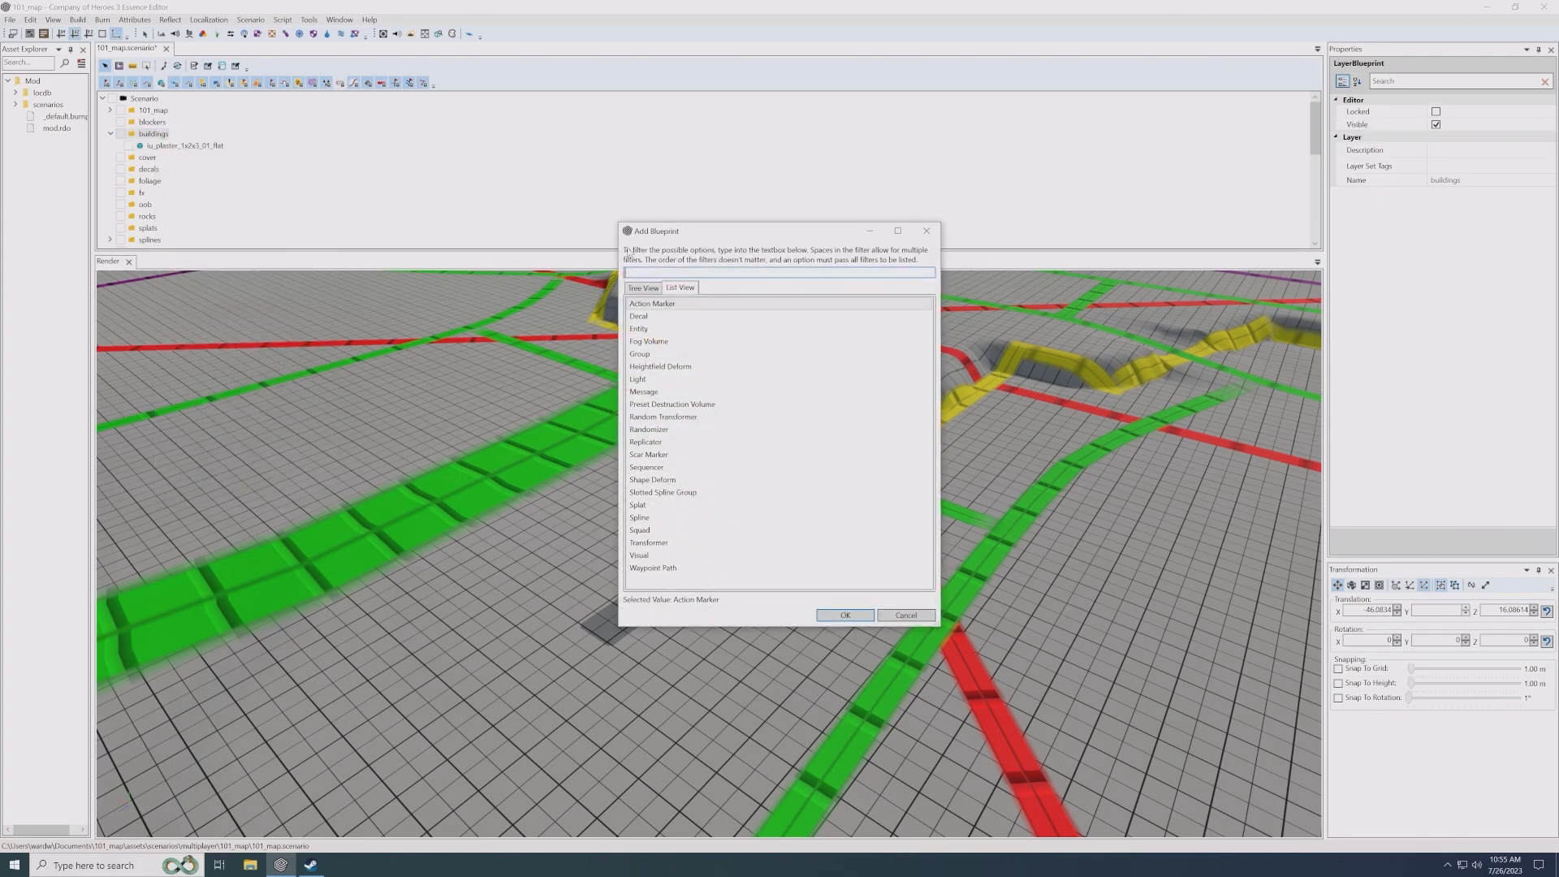
left_click(650, 331)
double_click(651, 331)
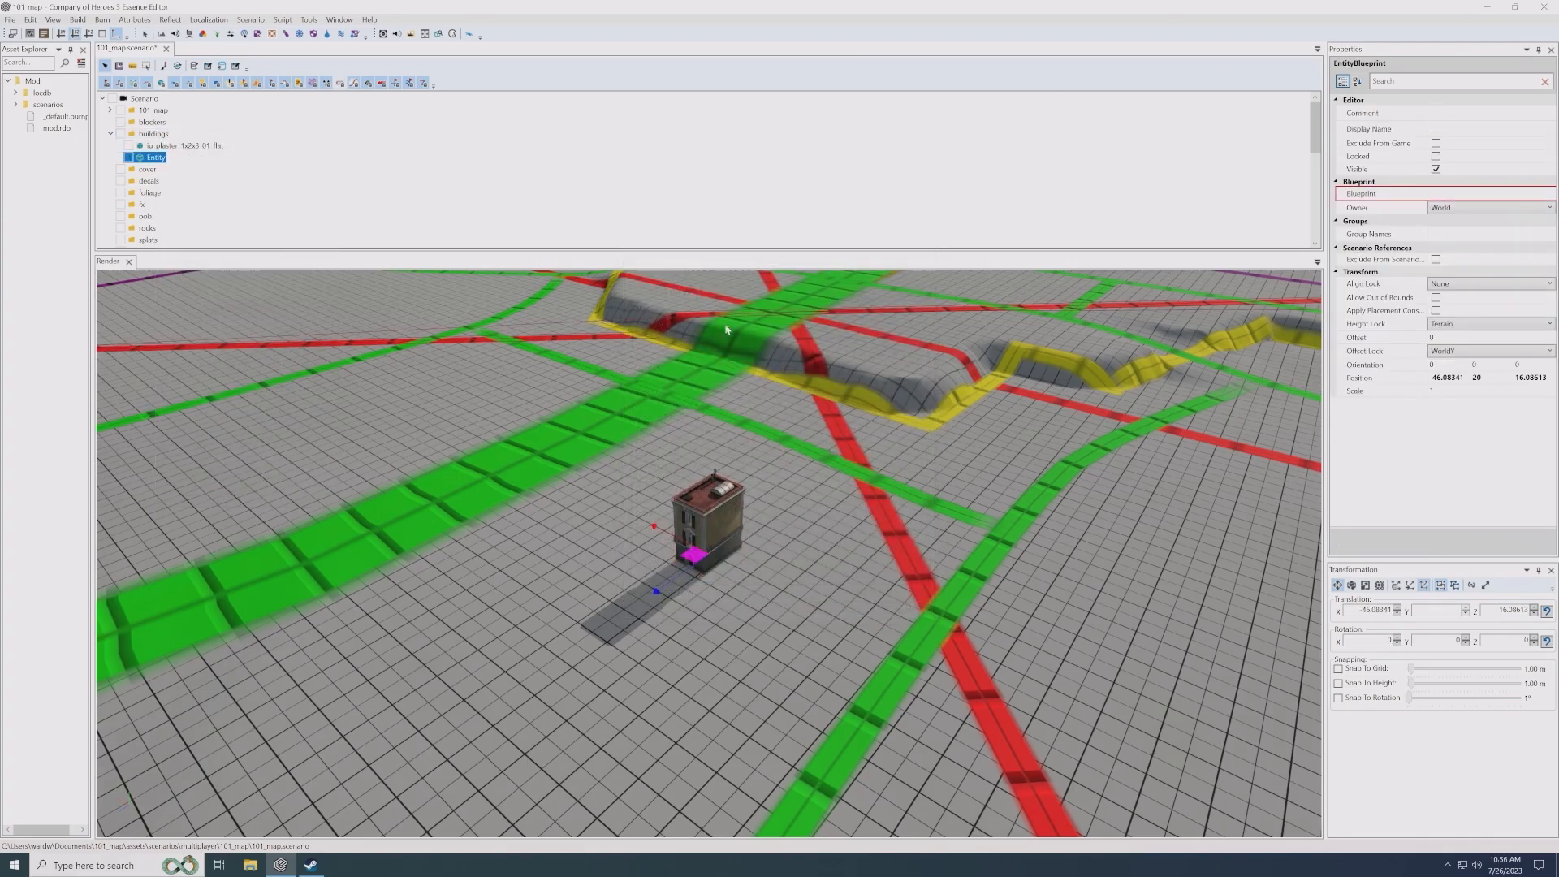
- Set the second entity's blueprint to iu_plaster_1x2x3_01_pitched from the italian_urban buildings
double_click(1528, 193)
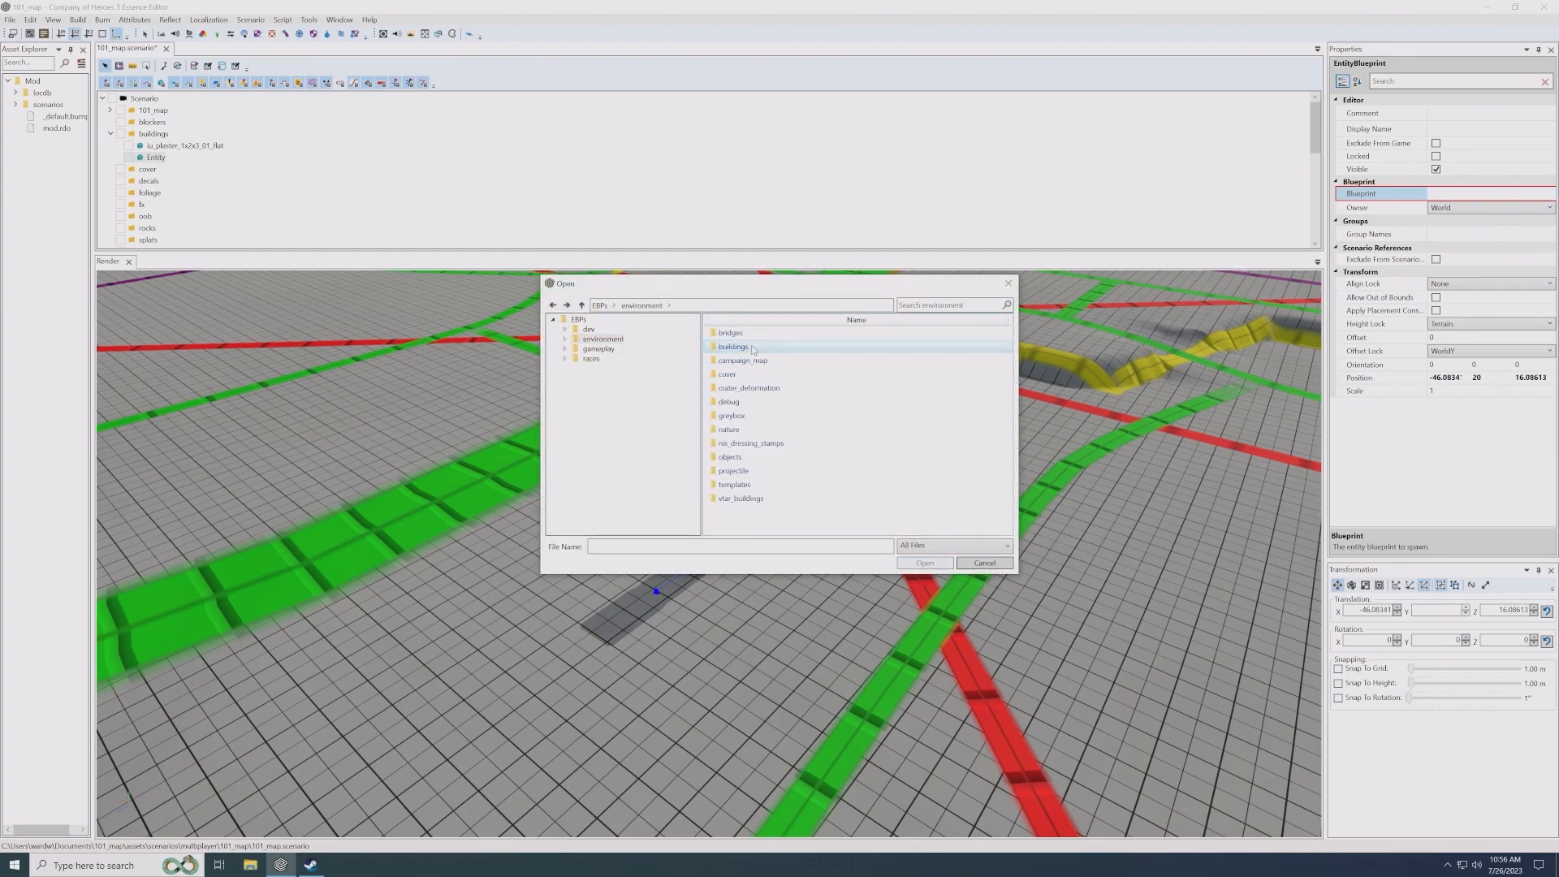
double_click(753, 349)
left_click(752, 349)
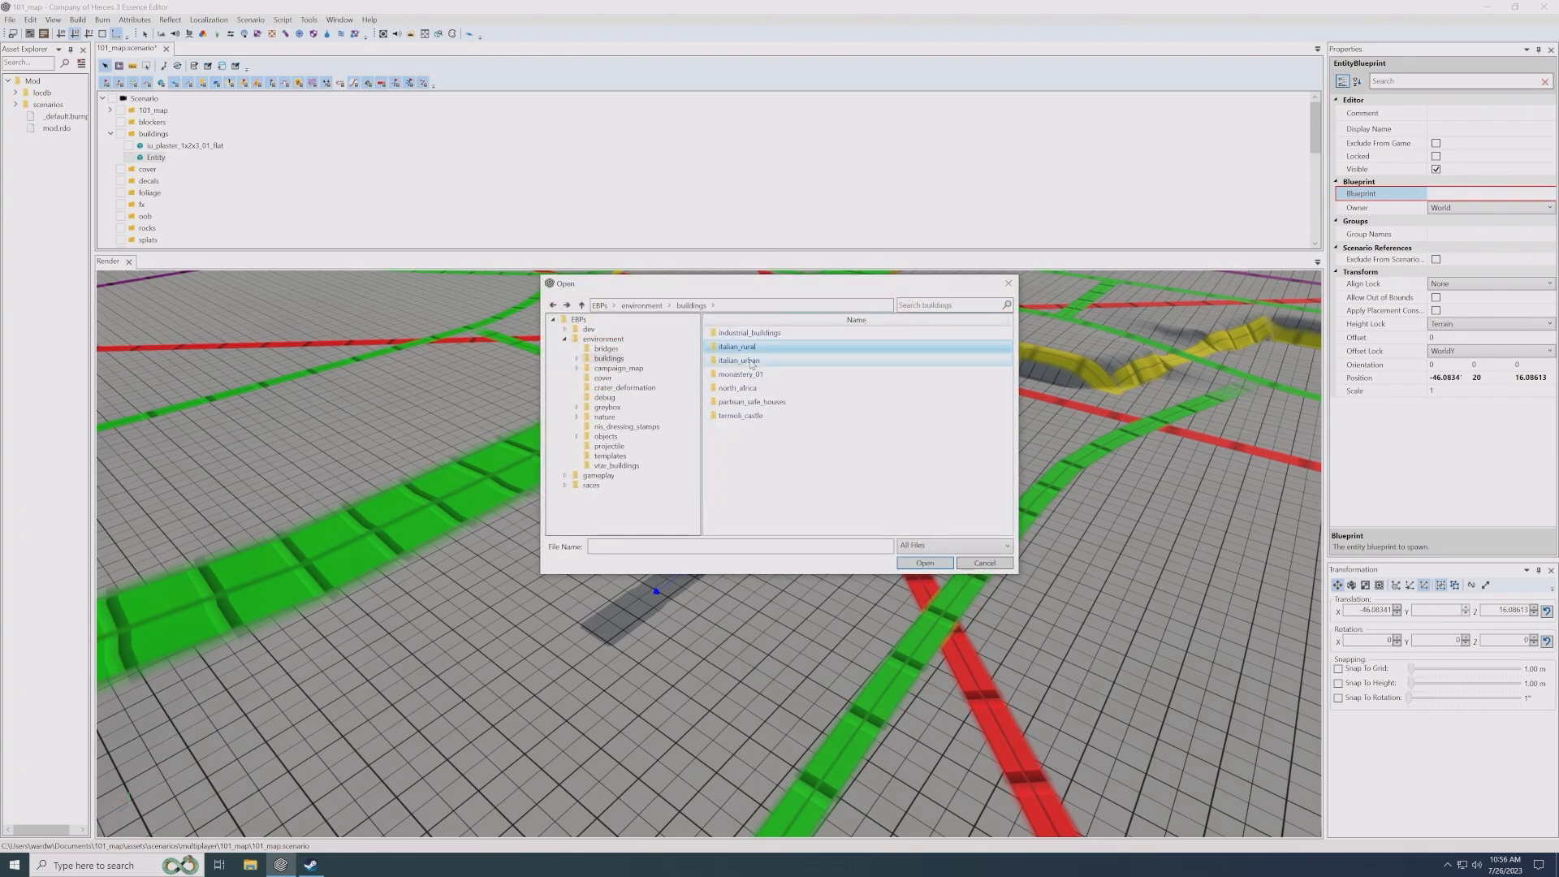
double_click(752, 362)
double_click(799, 385)
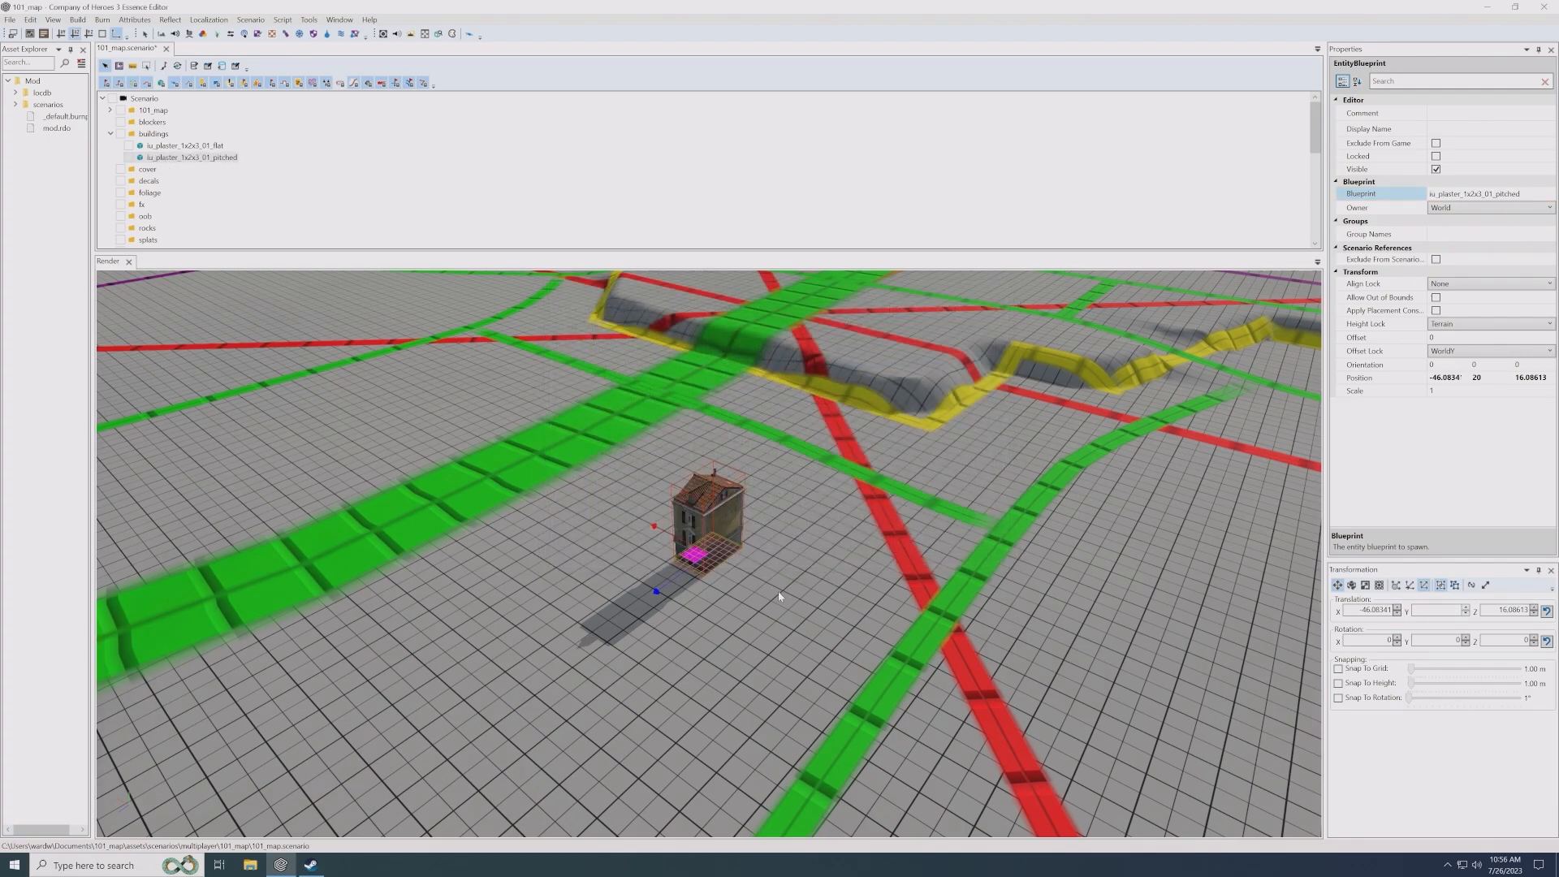
- Move the pitched-roof house clear of the flat-roofed one, to about X -58.3, Z 16.6
left_click_drag(696, 556, 780, 597)
middle_click_drag(759, 586, 711, 568)
scroll(703, 601, "up", 5)
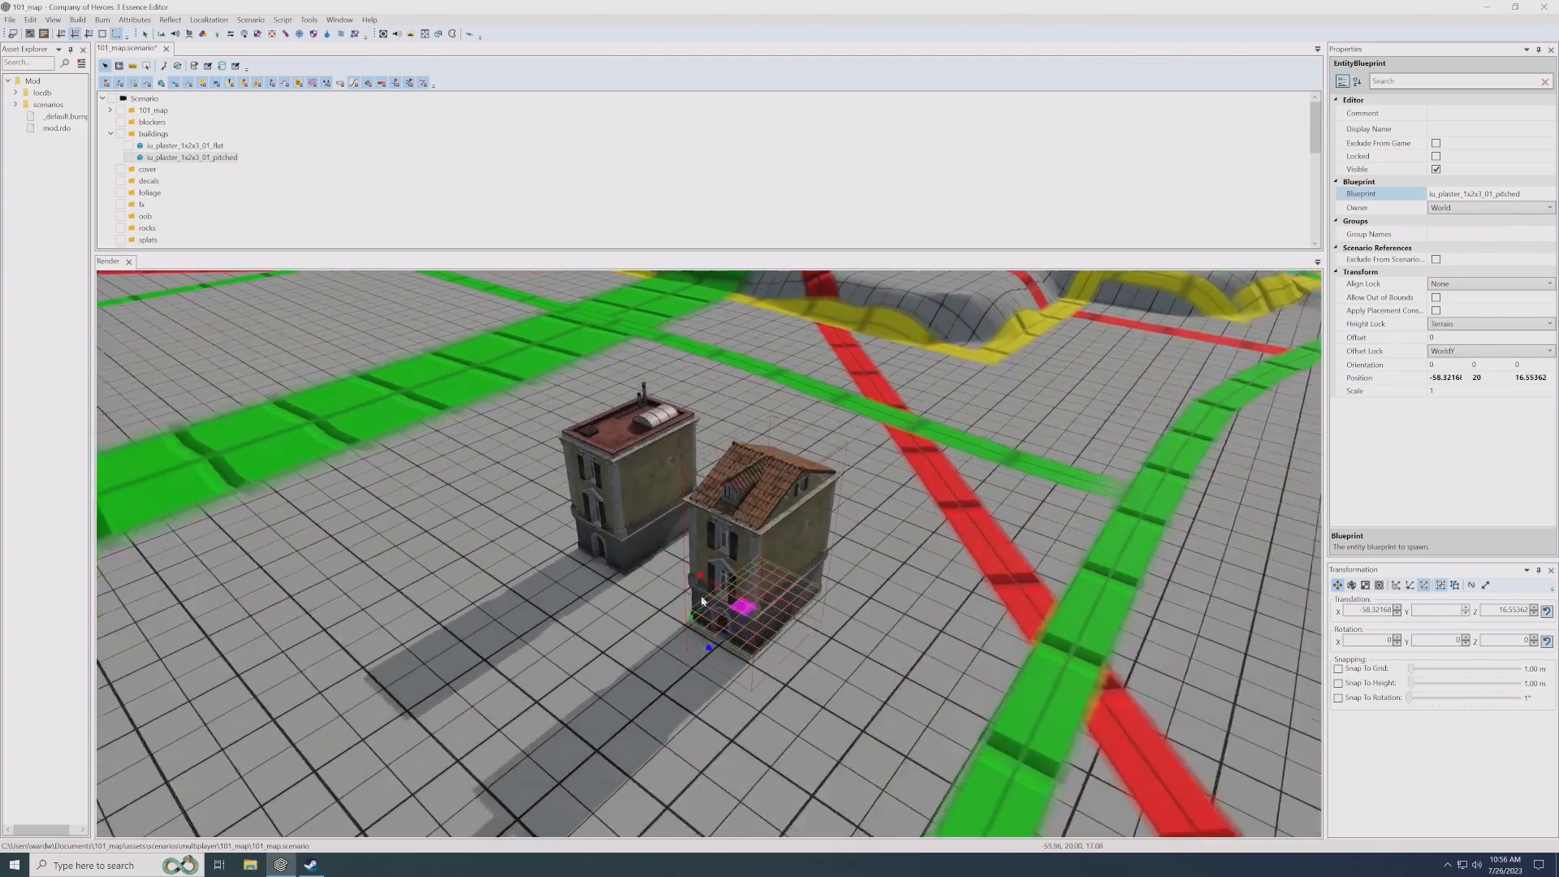
- Duplicate the pitched-roof house directly against its side and set the copy's blueprint to iu_plaster_1x2x3_02_pitched
scroll(702, 601, "up", 2)
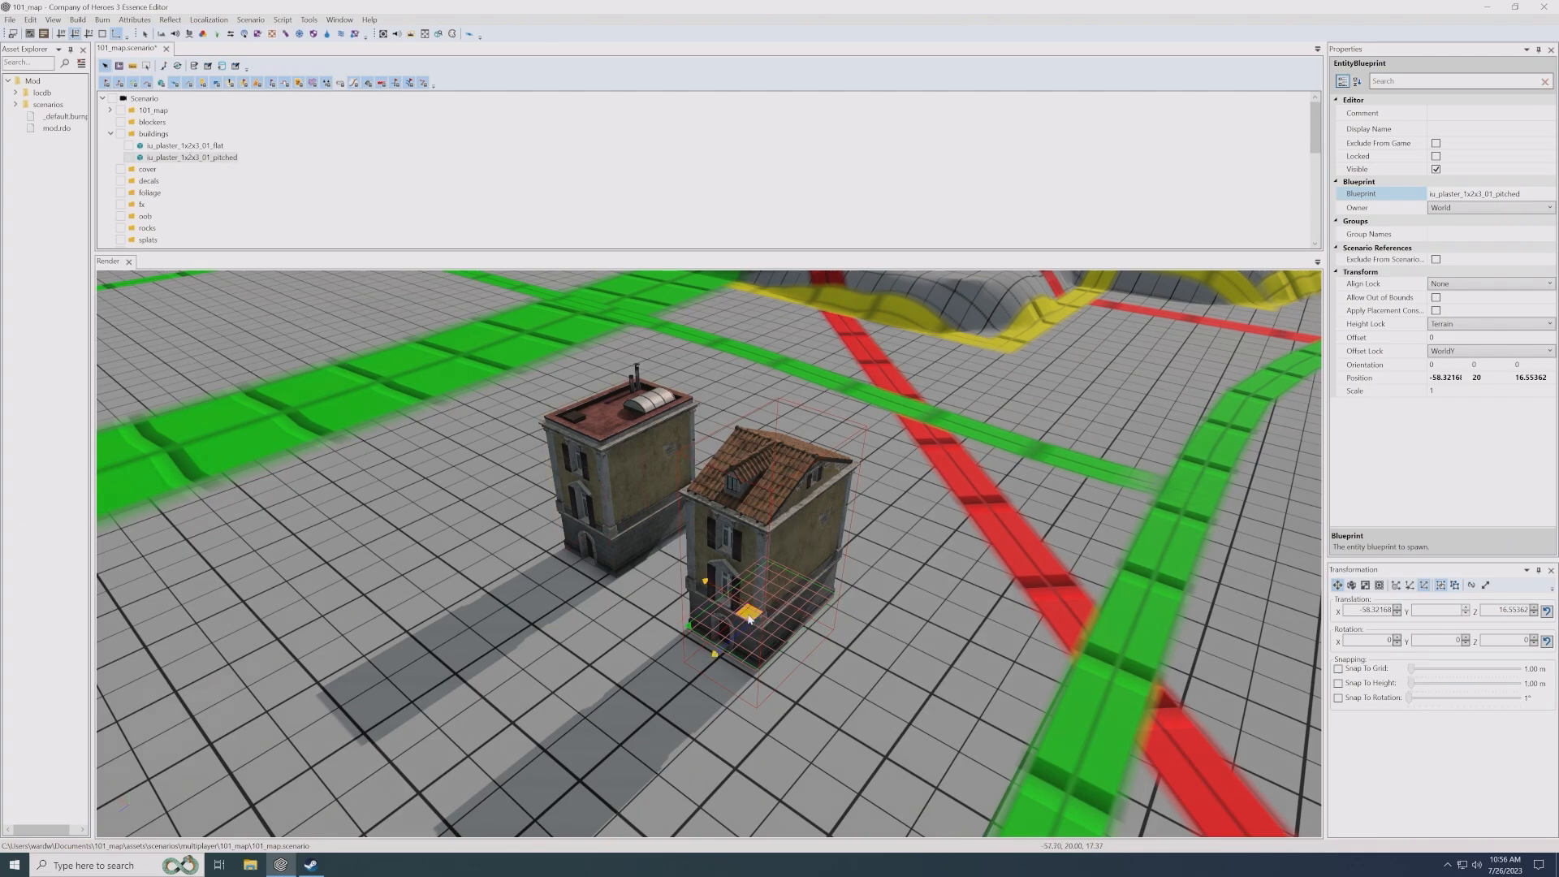
left_click_drag(751, 617, 830, 656, "shift")
left_click(1486, 194)
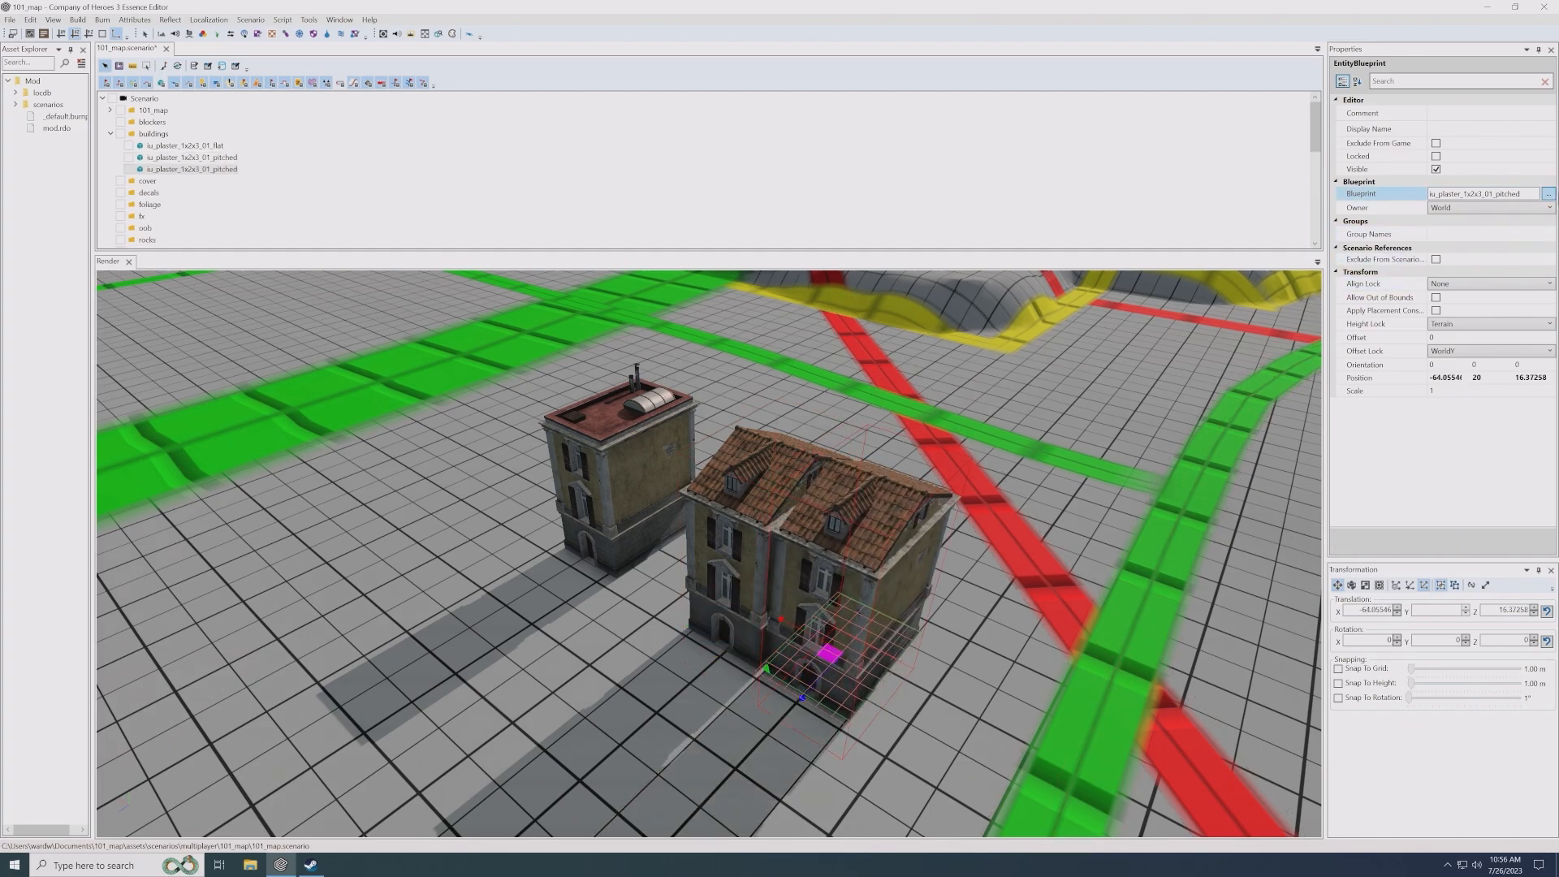
left_click(1551, 195)
double_click(820, 393)
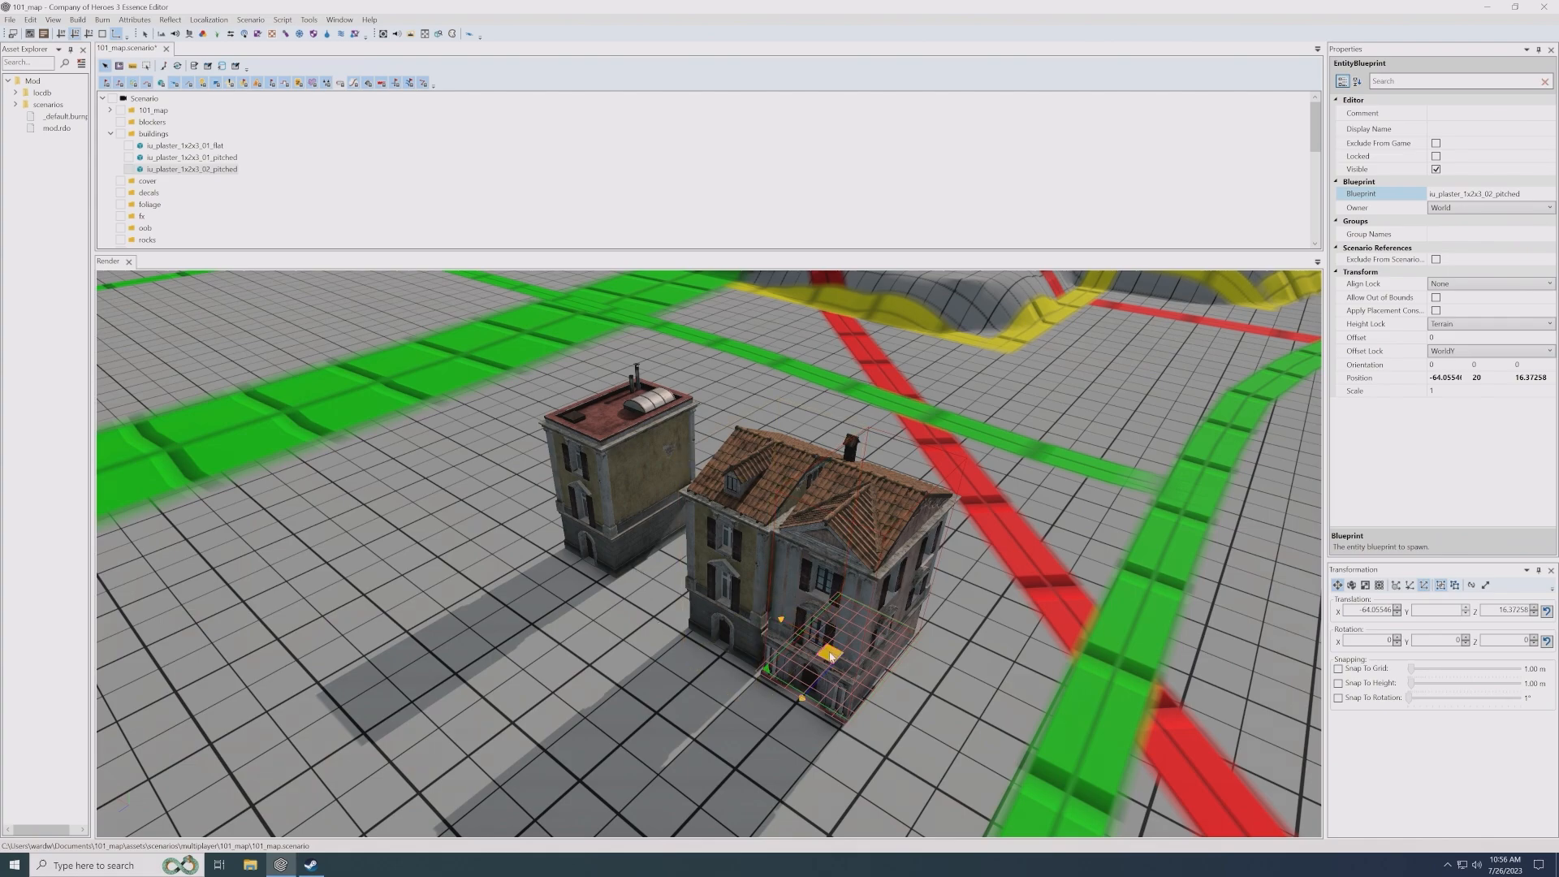
- Extend the row with a copy of the iu_plaster_1x2x3_02_pitched house at about X -68.8, Z 15.9
left_click_drag(831, 656, 910, 689, "shift")
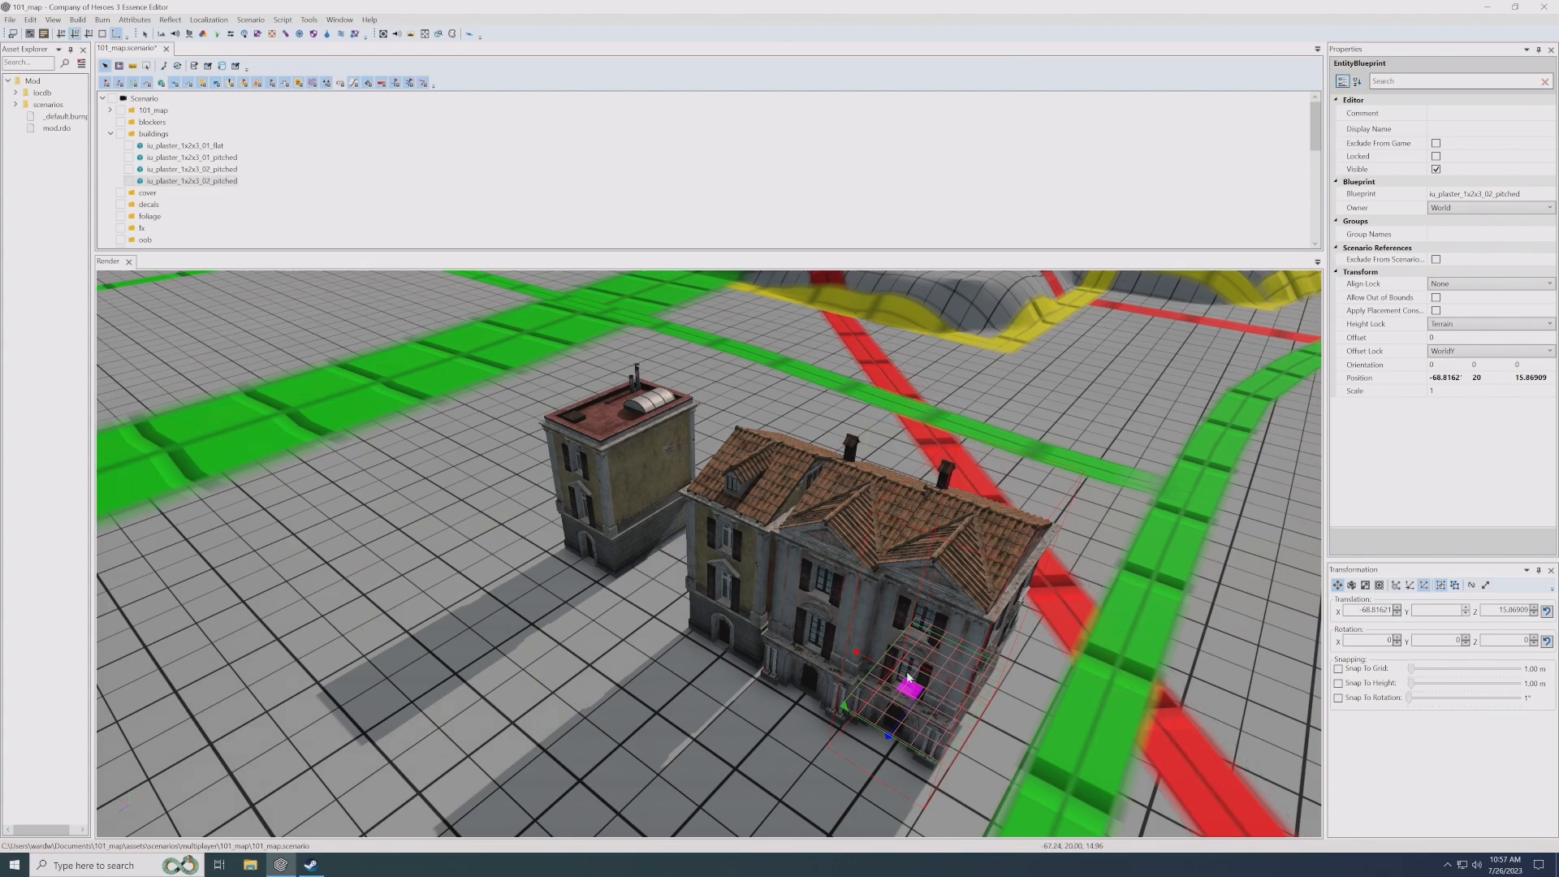
- Delete the second copy of the iu_plaster_1x2x3_02_pitched house at the end of the row
left_click_drag(909, 687, 921, 691)
key("Delete")
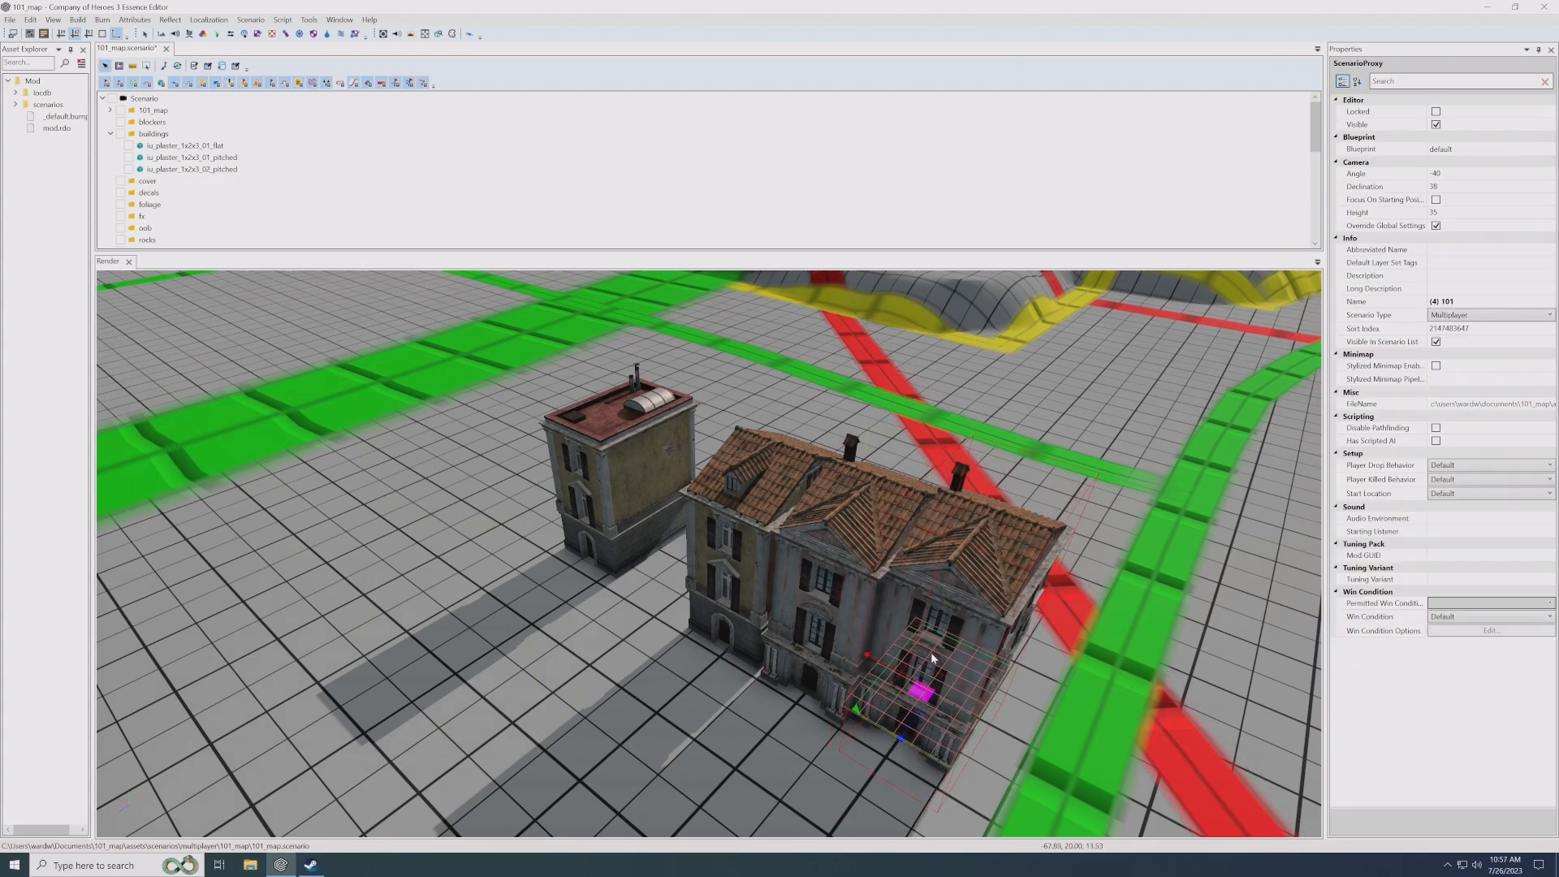
middle_click_drag(686, 621, 658, 600)
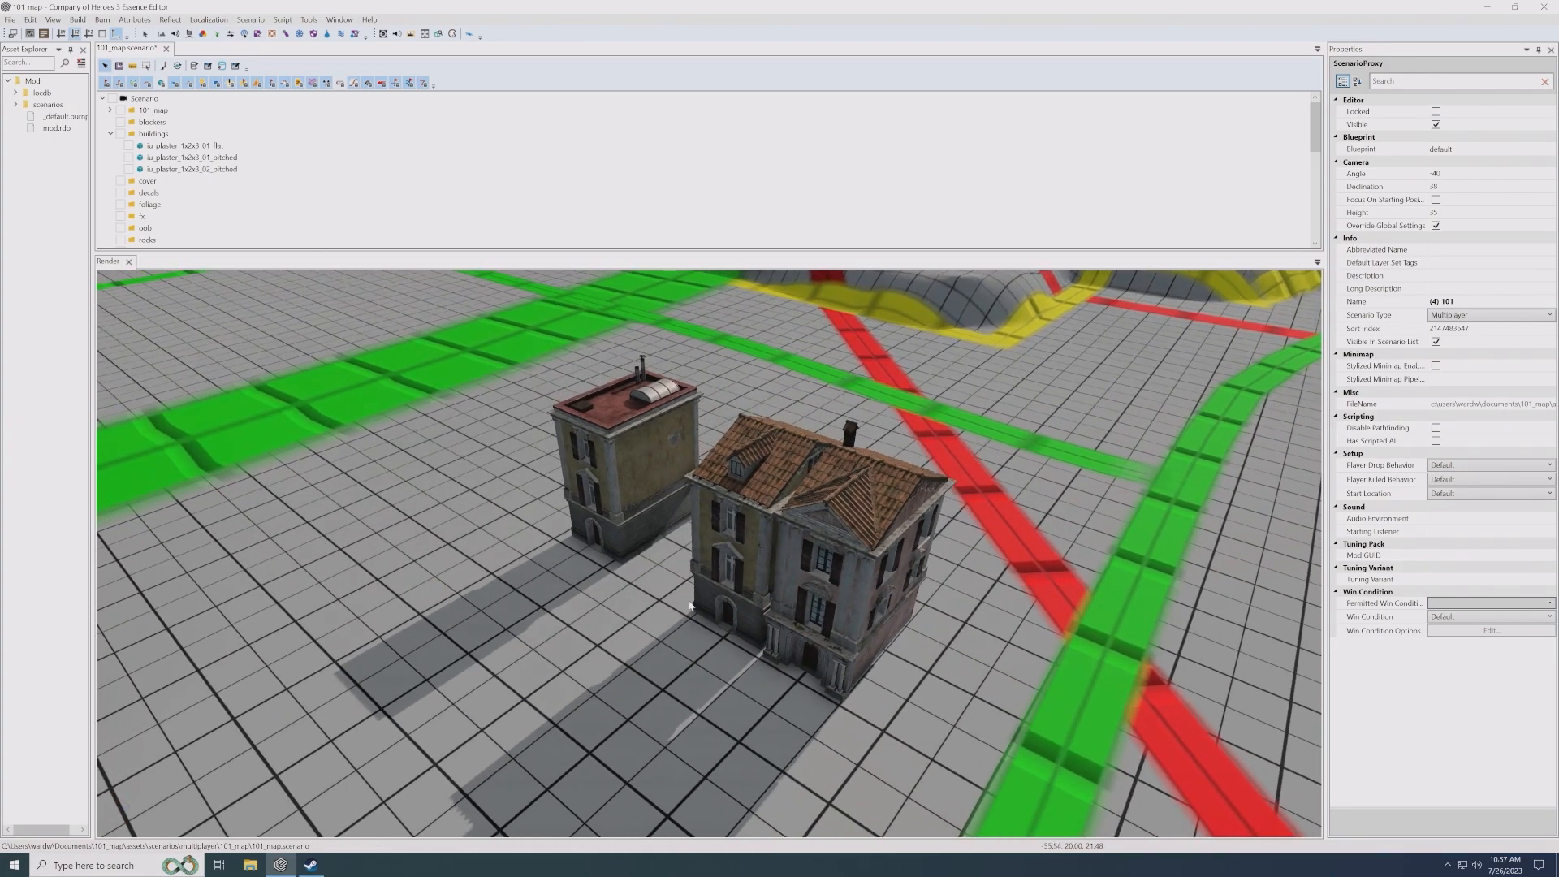
middle_click_drag(566, 557, 615, 583)
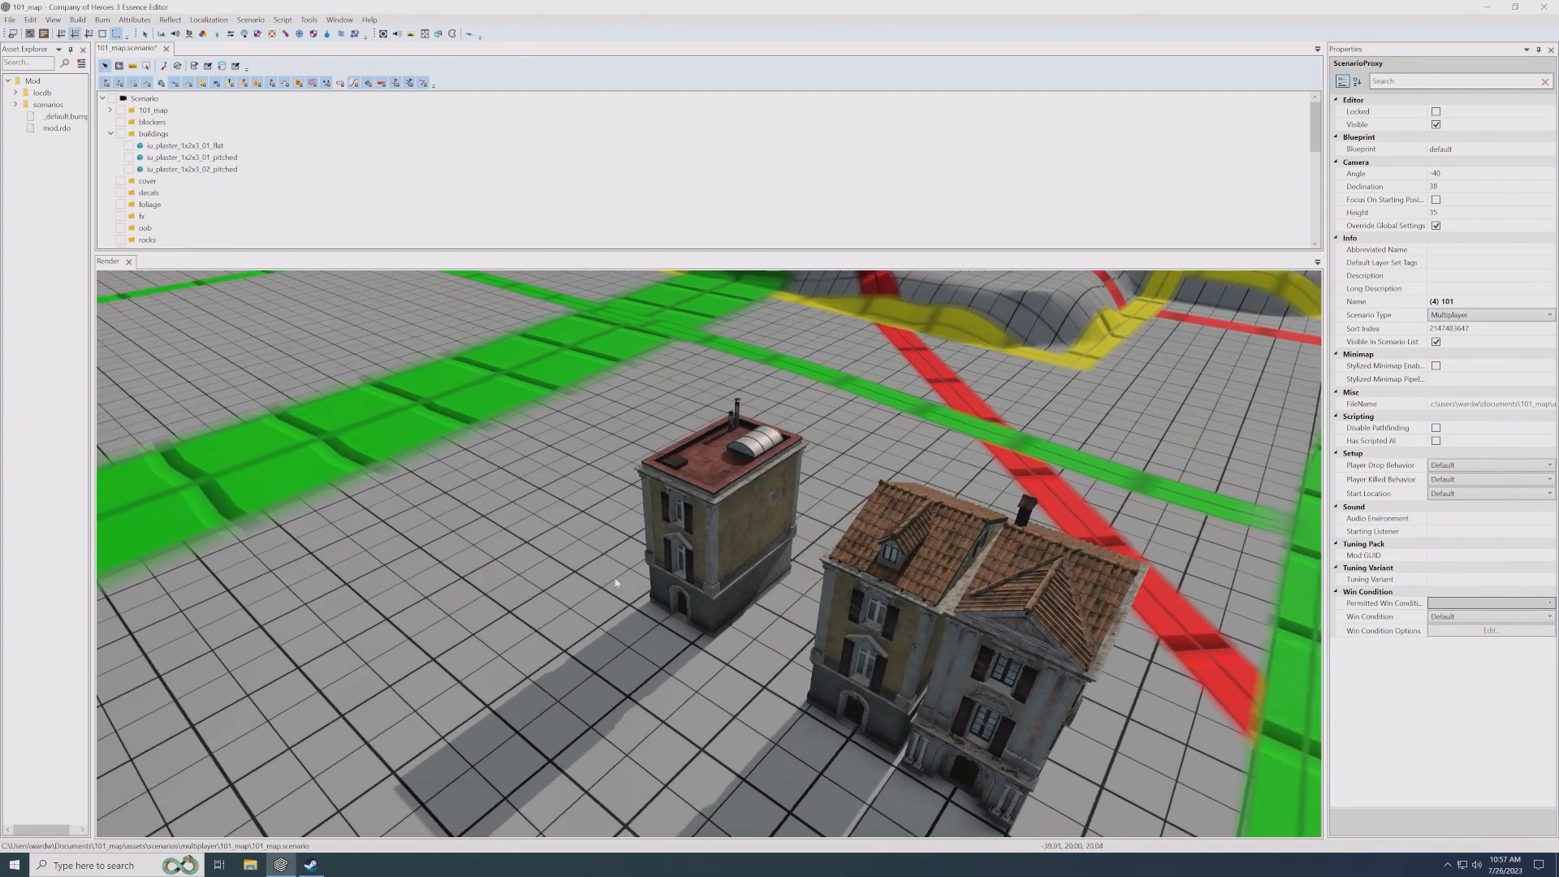
- Check the flat-roofed house's blueprint against the italian_urban list and examine the building's footprint from its front and back
left_click(690, 554)
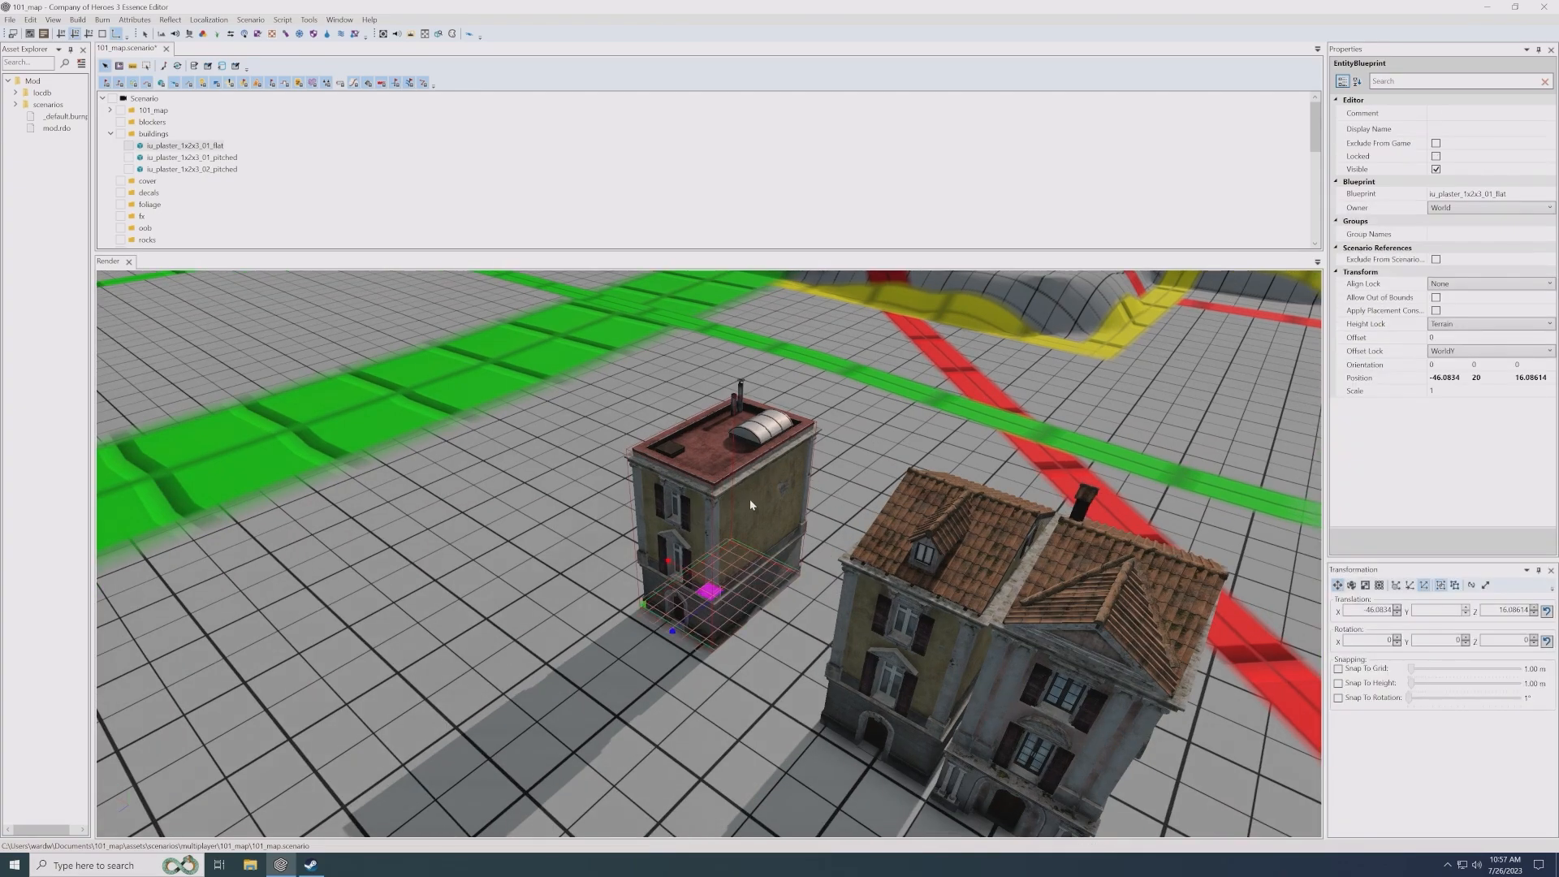
left_click(1372, 194)
left_click(1551, 194)
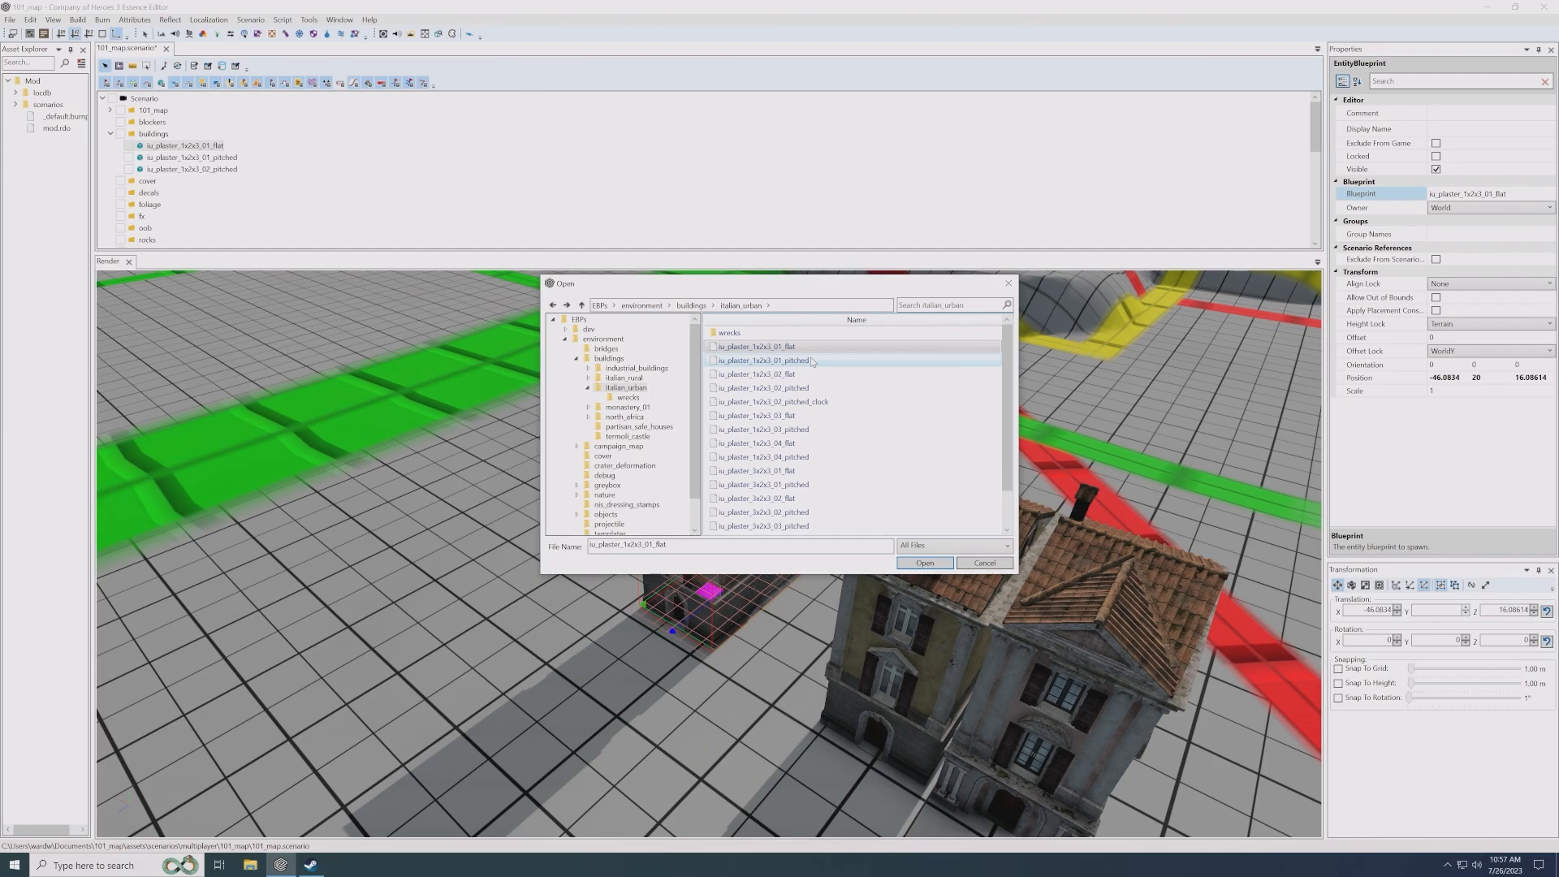
left_click(1008, 285)
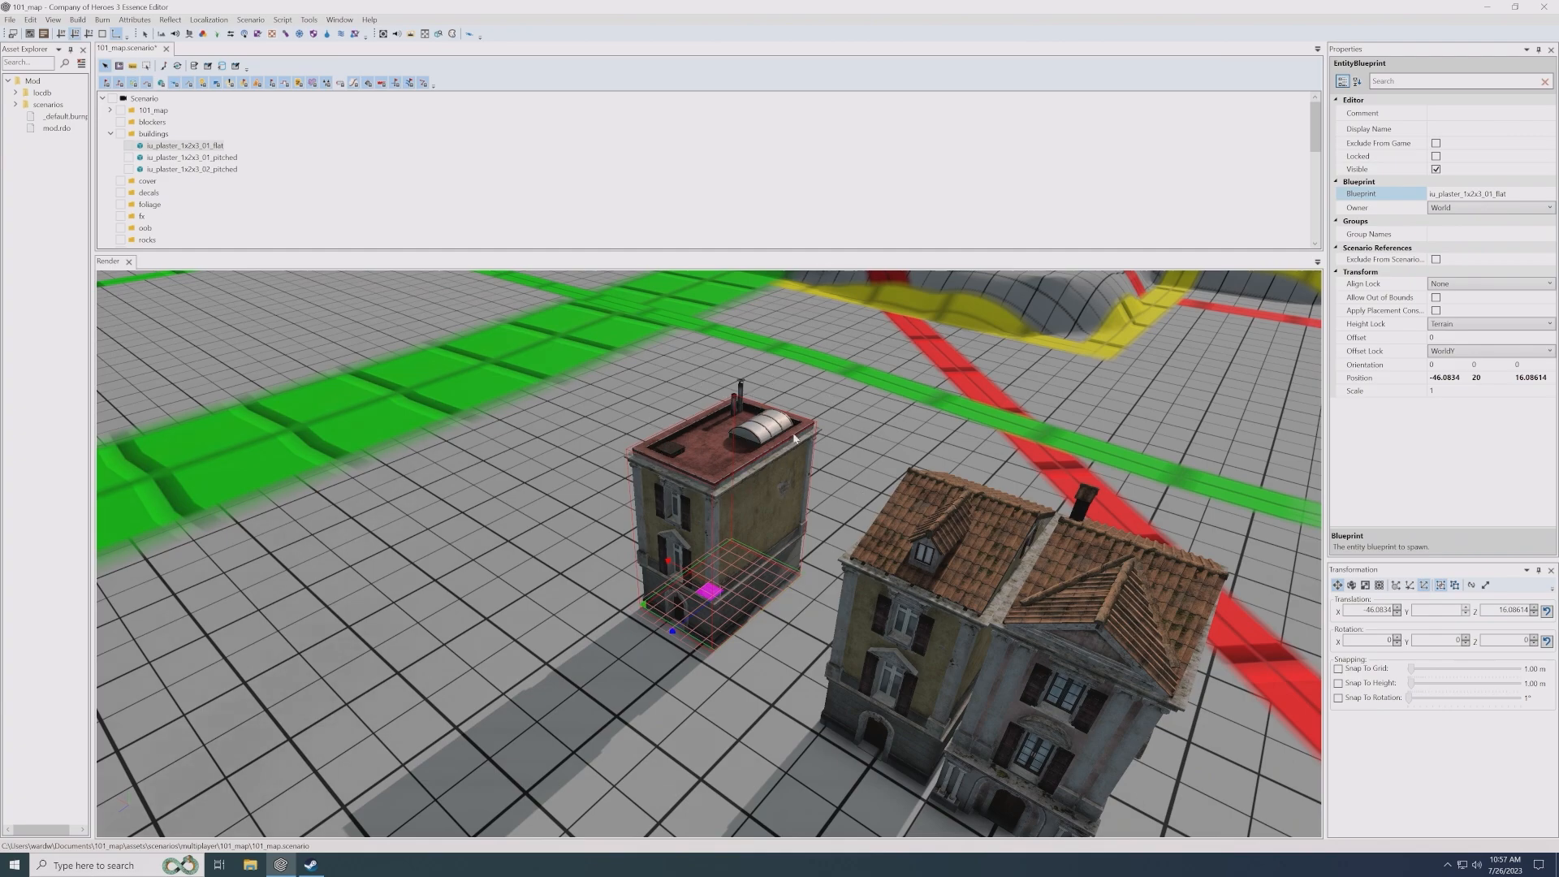
scroll(740, 523, "up", 4)
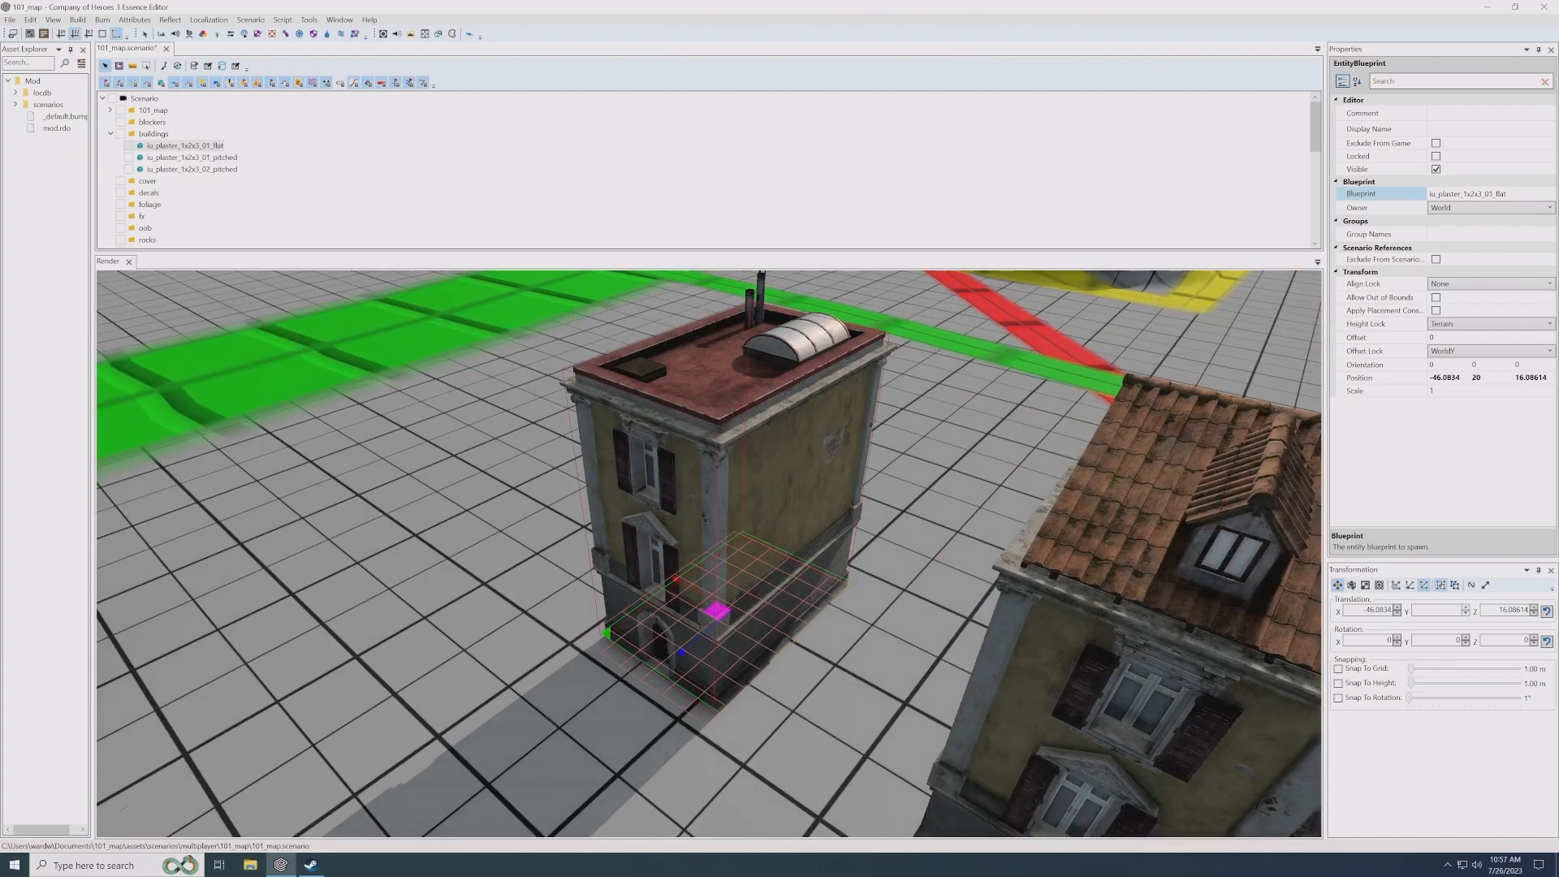
left_click_drag(740, 524, 260, 487, "alt")
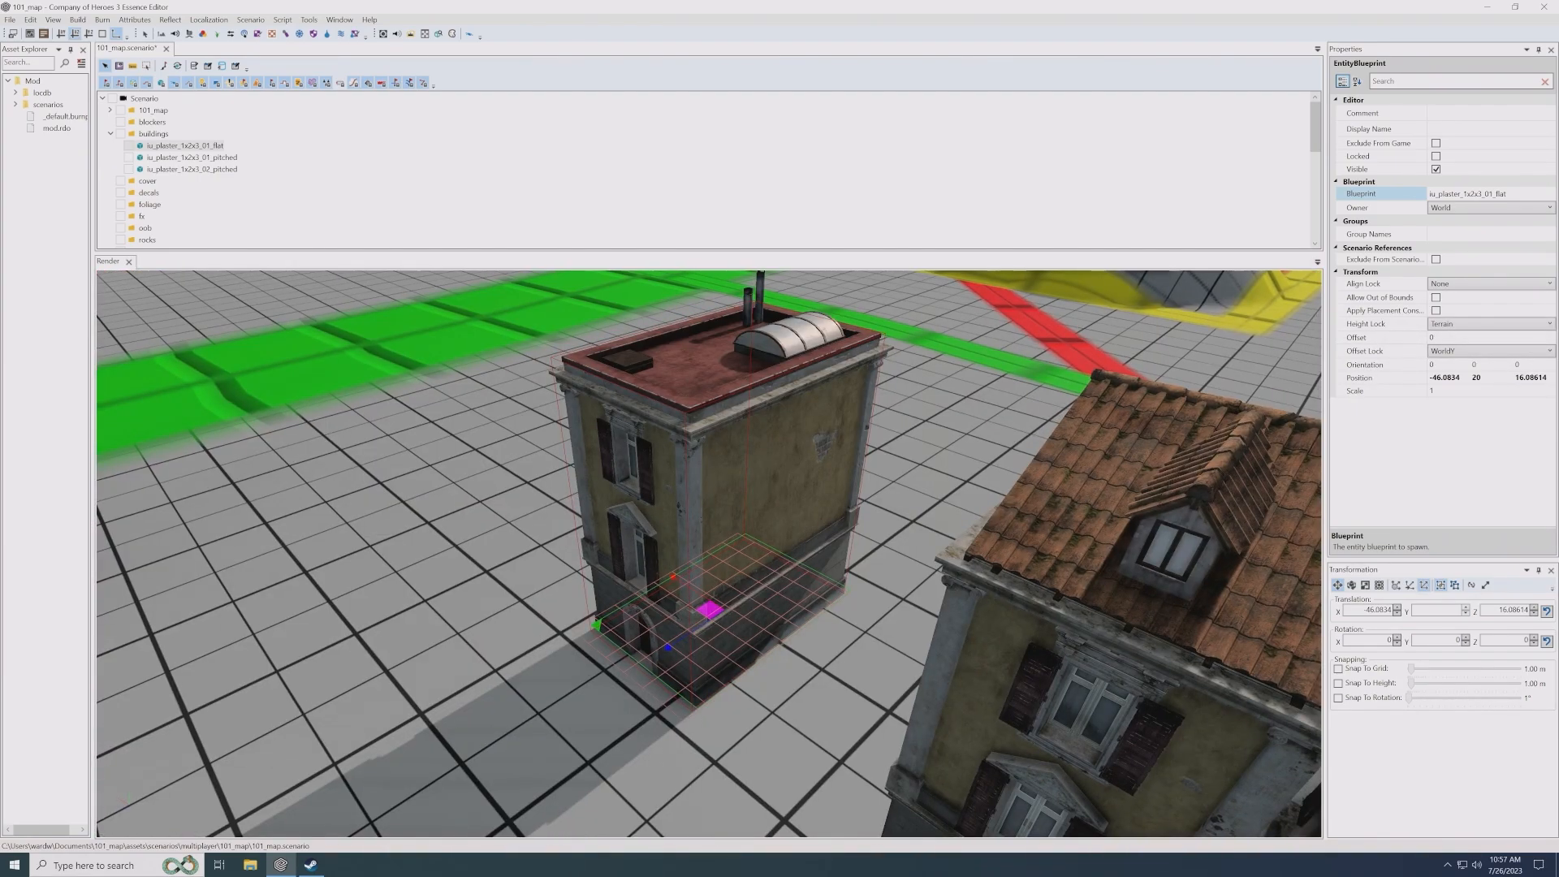
left_click_drag(597, 467, 664, 463, "alt")
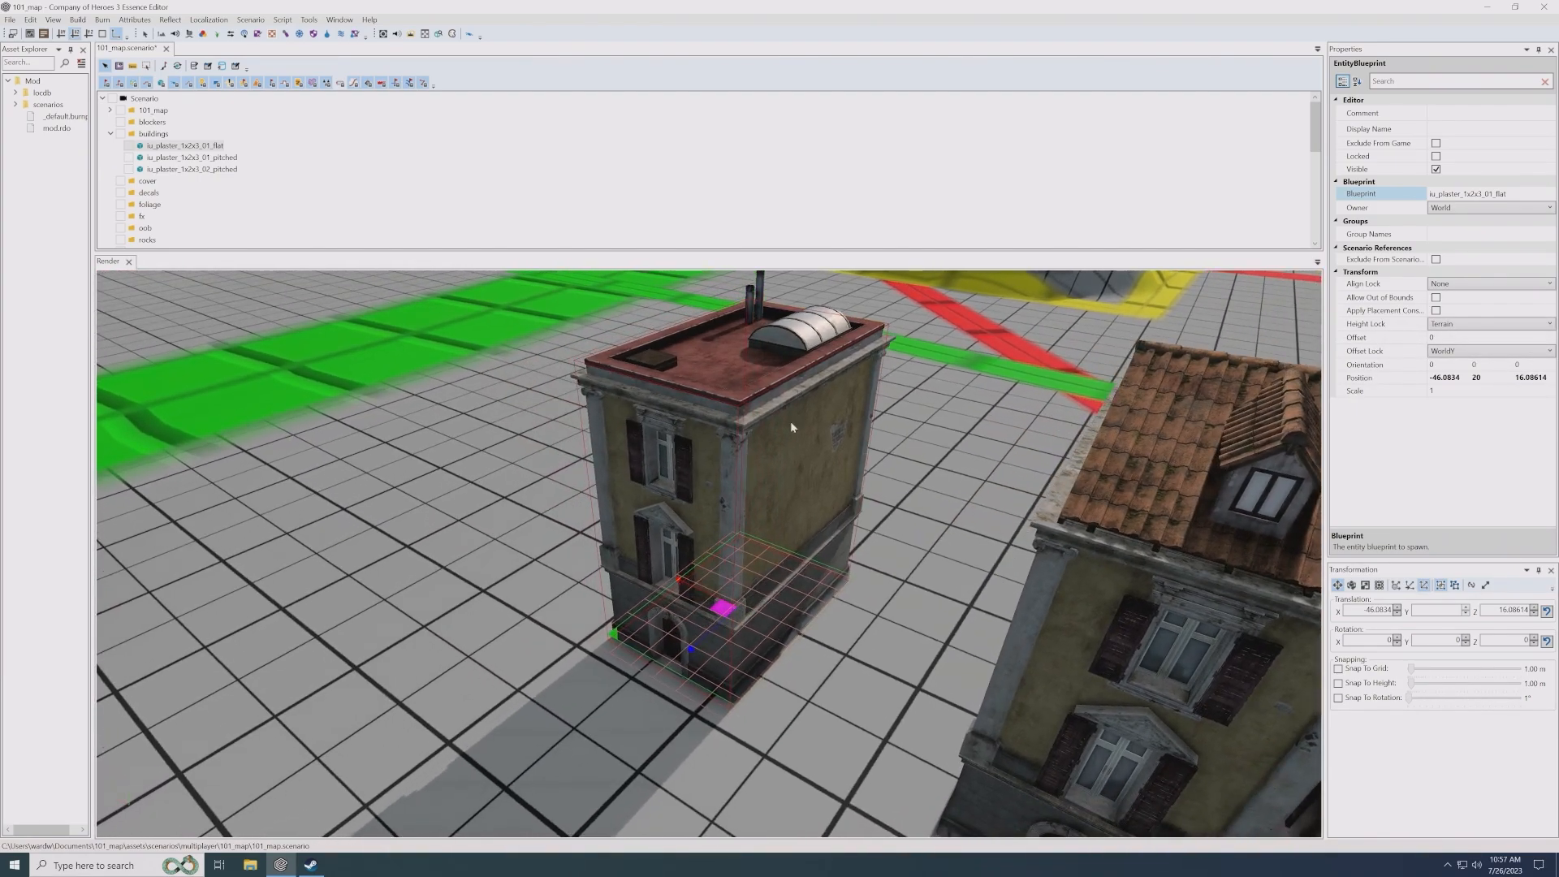
scroll(612, 539, "down", 5)
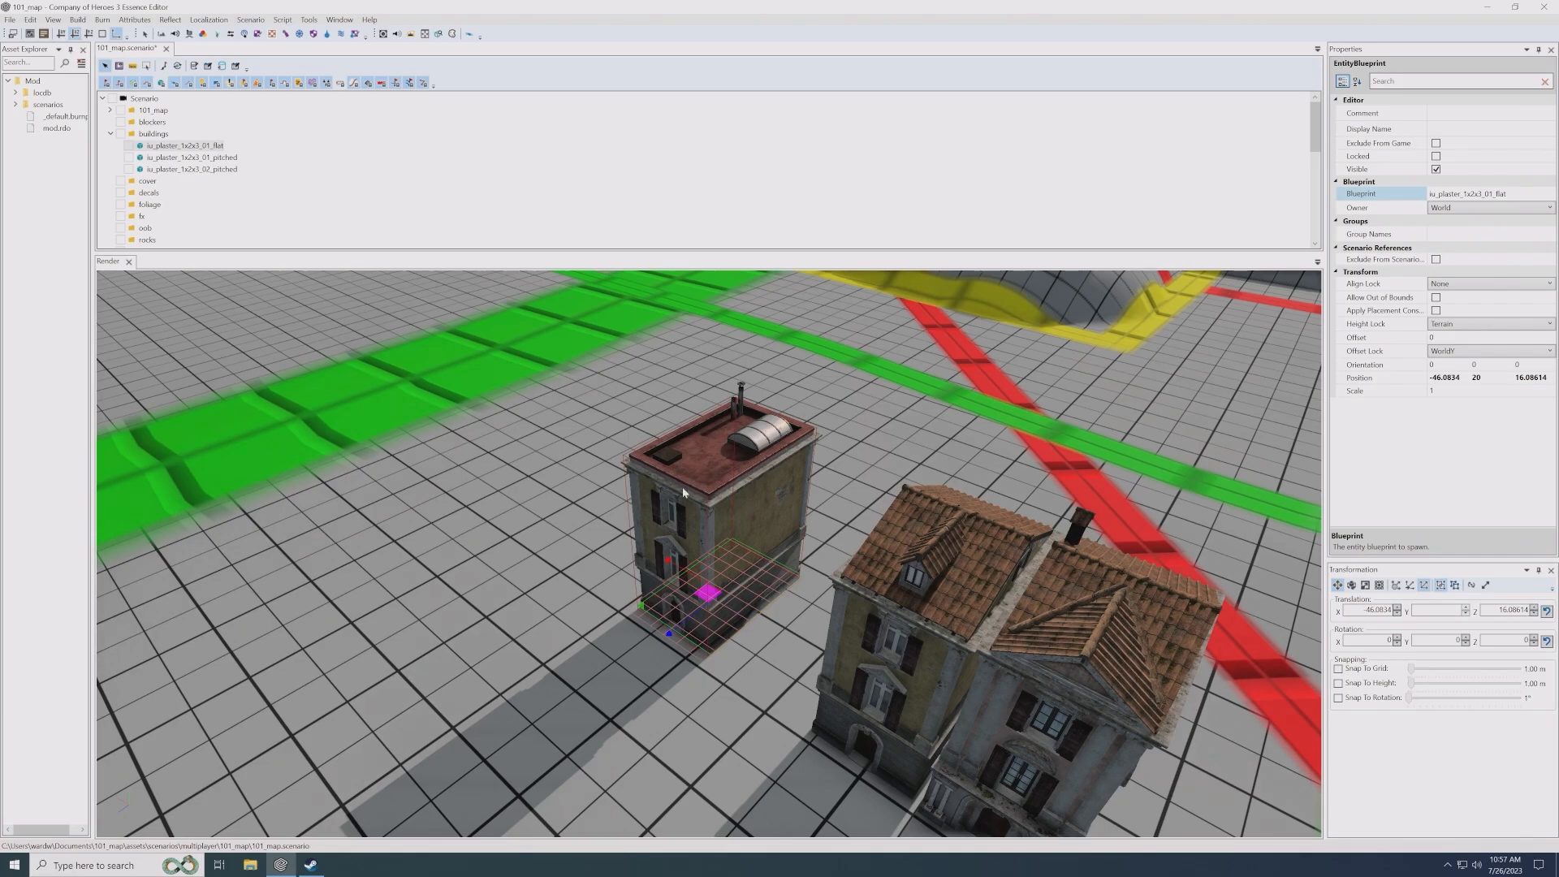
- Move the iu_plaster_1x2x3_01_pitched house beside the flat-roofed one, to about X -53.7, Z 15.7
left_click(879, 612)
left_click_drag(917, 747, 816, 694)
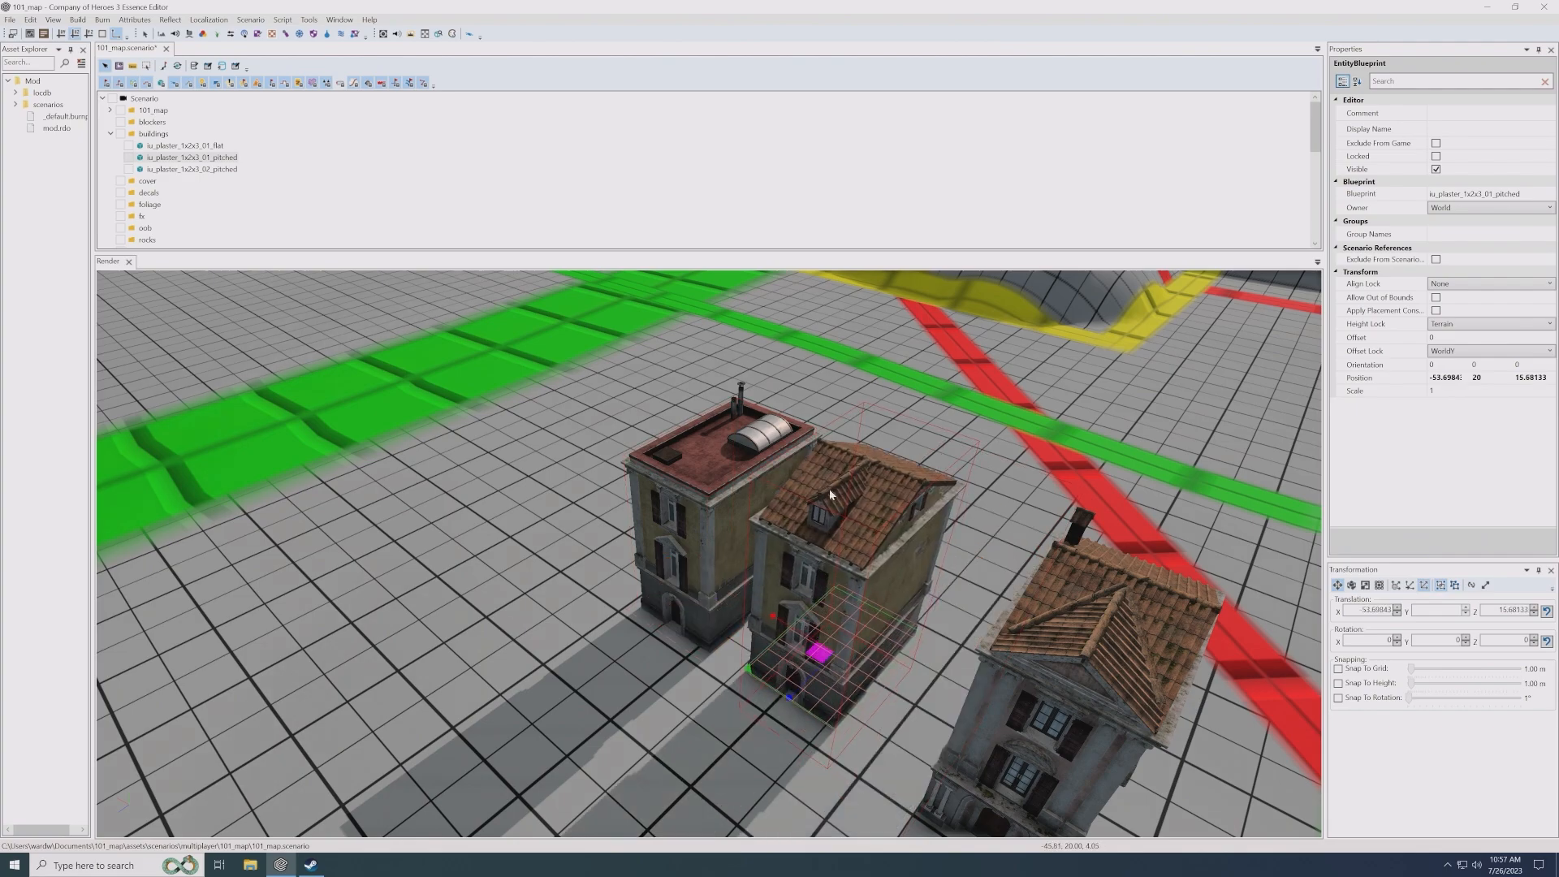
mouse_move(816, 519)
left_mouse_down("alt")
mouse_move(568, 504)
mouse_move(821, 523)
left_mouse_up("alt")
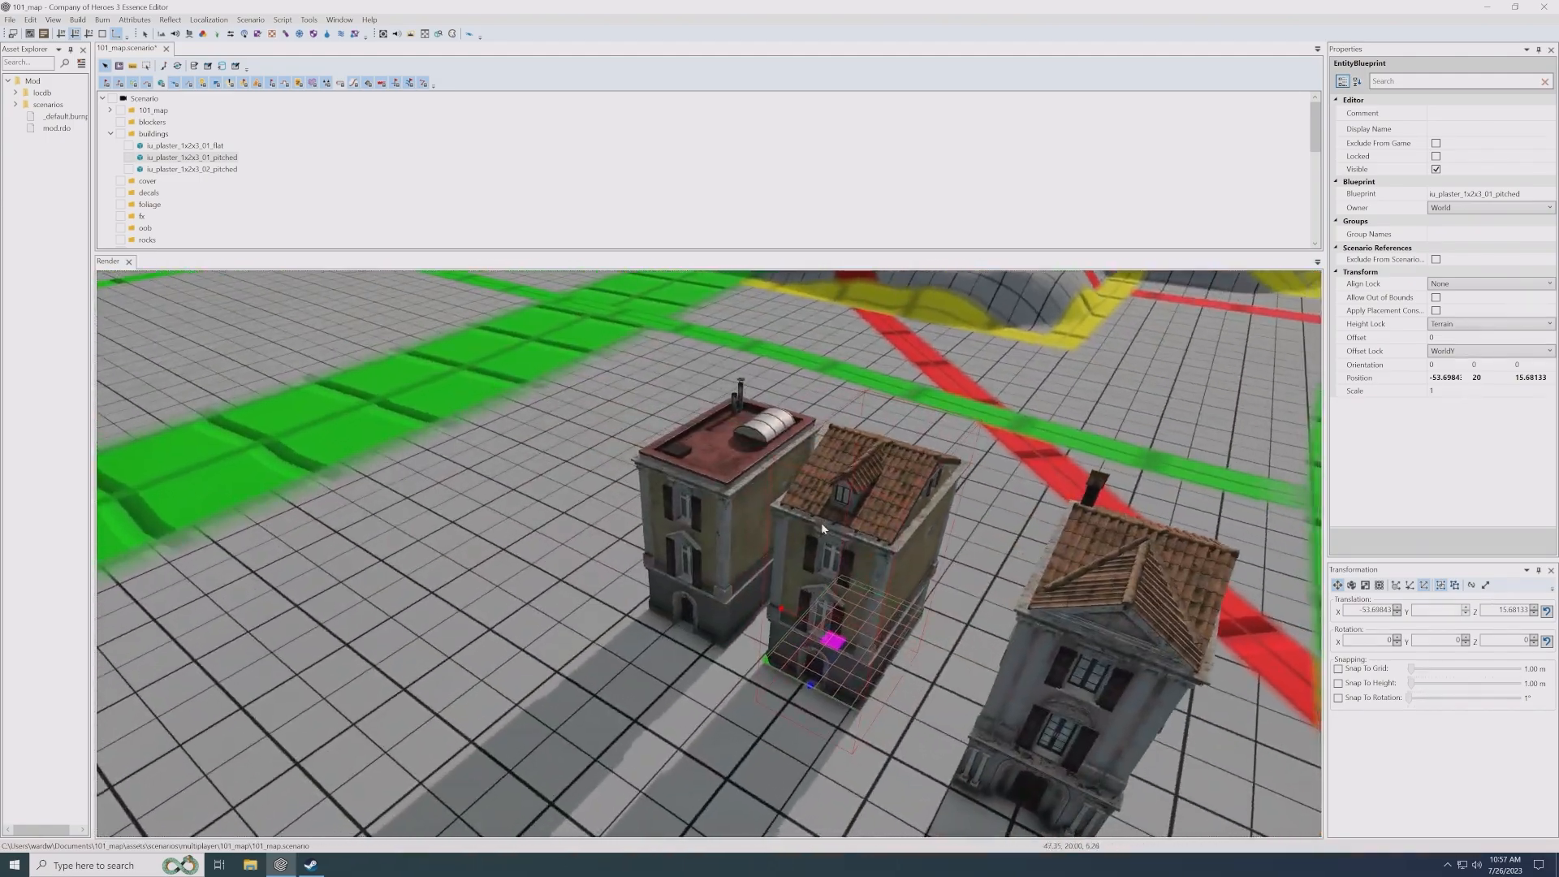
- Move the iu_plaster_1x2x3_01_flat house away from its pitched-roof neighbour, to about X -40.5, Z 16.2
left_click(724, 521)
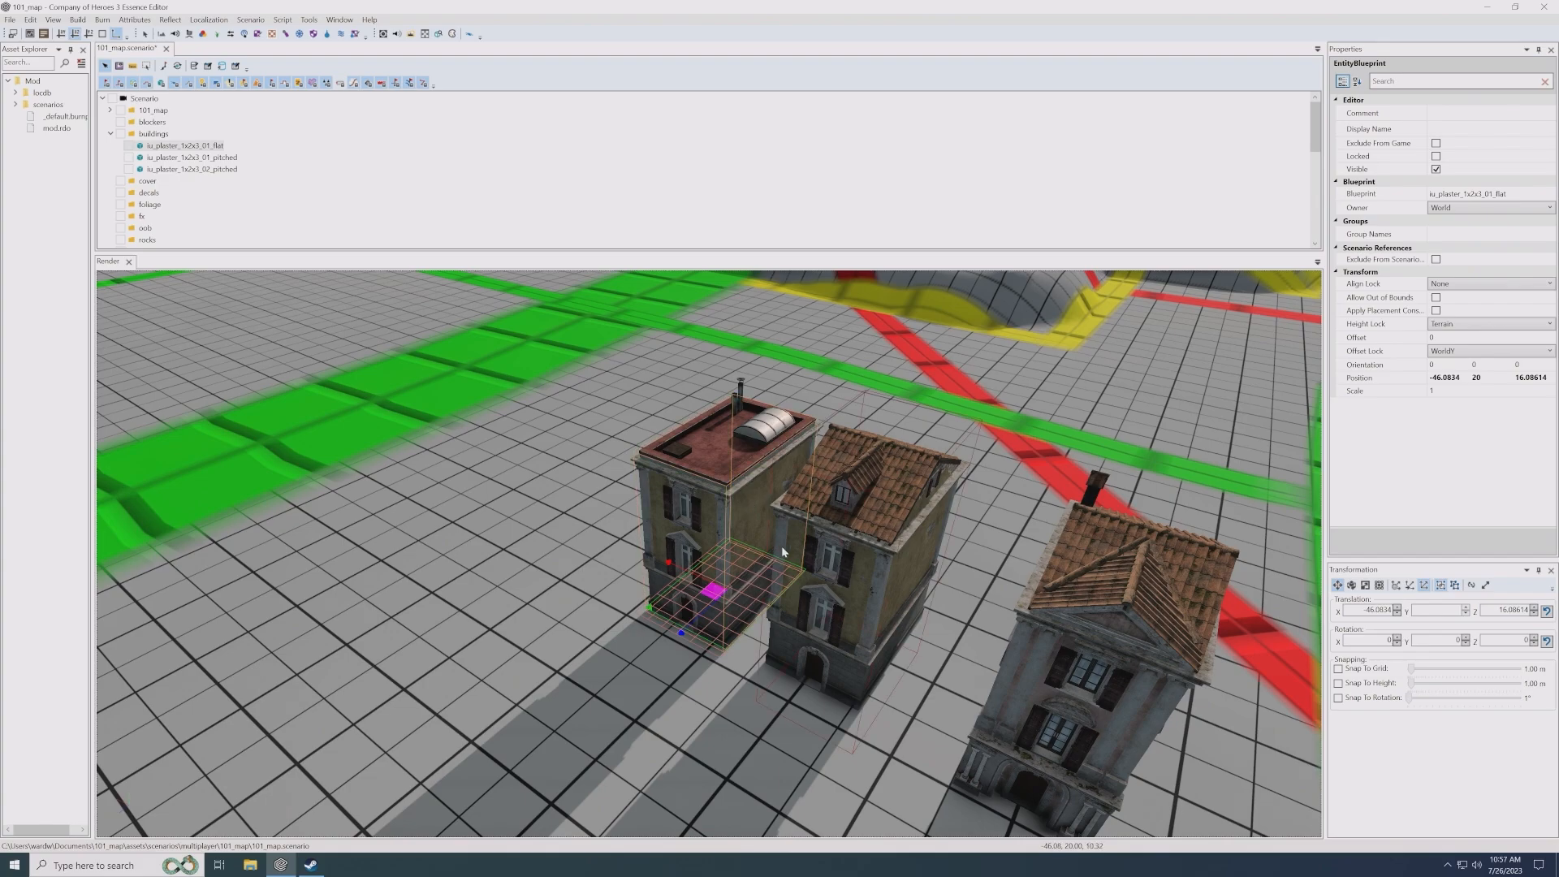
scroll(776, 550, "down", 1)
scroll(745, 547, "up", 1)
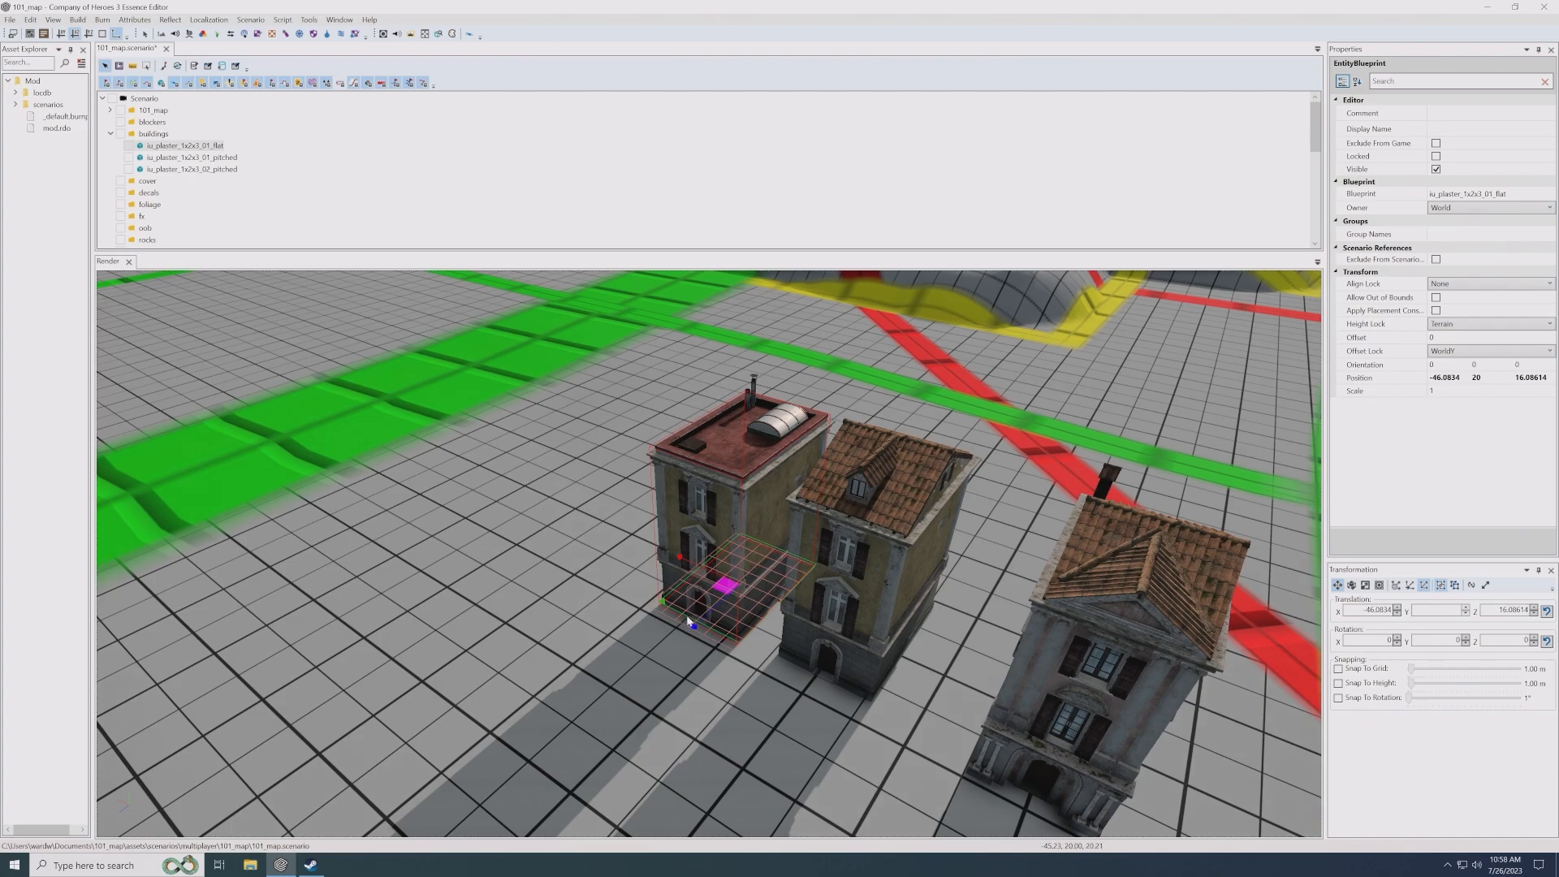
left_click_drag(725, 594, 652, 561)
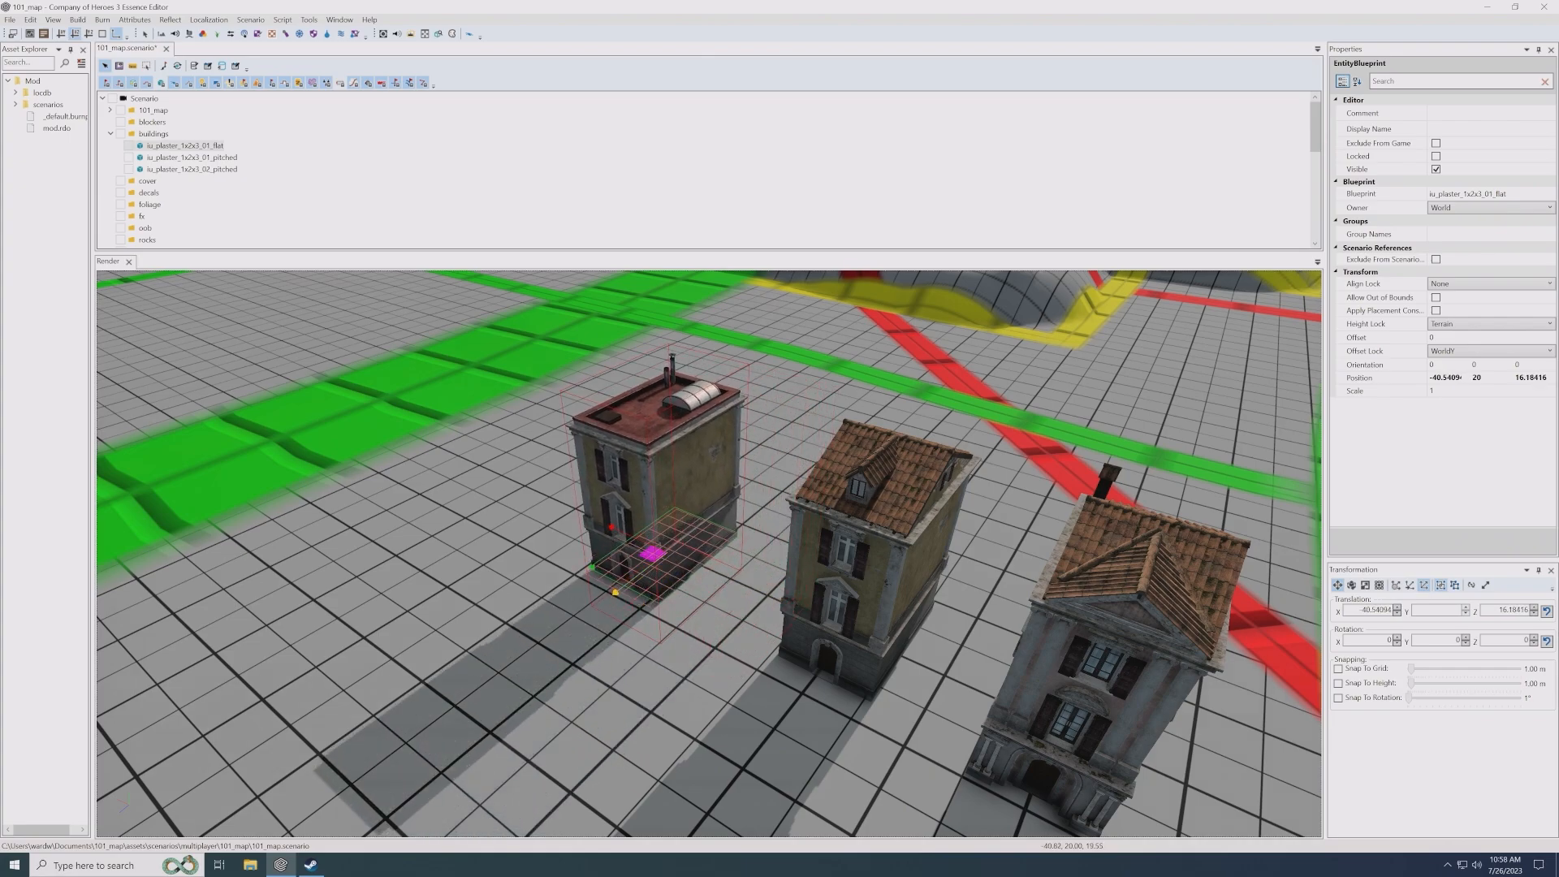
middle_click_drag(653, 550, 665, 549, "alt")
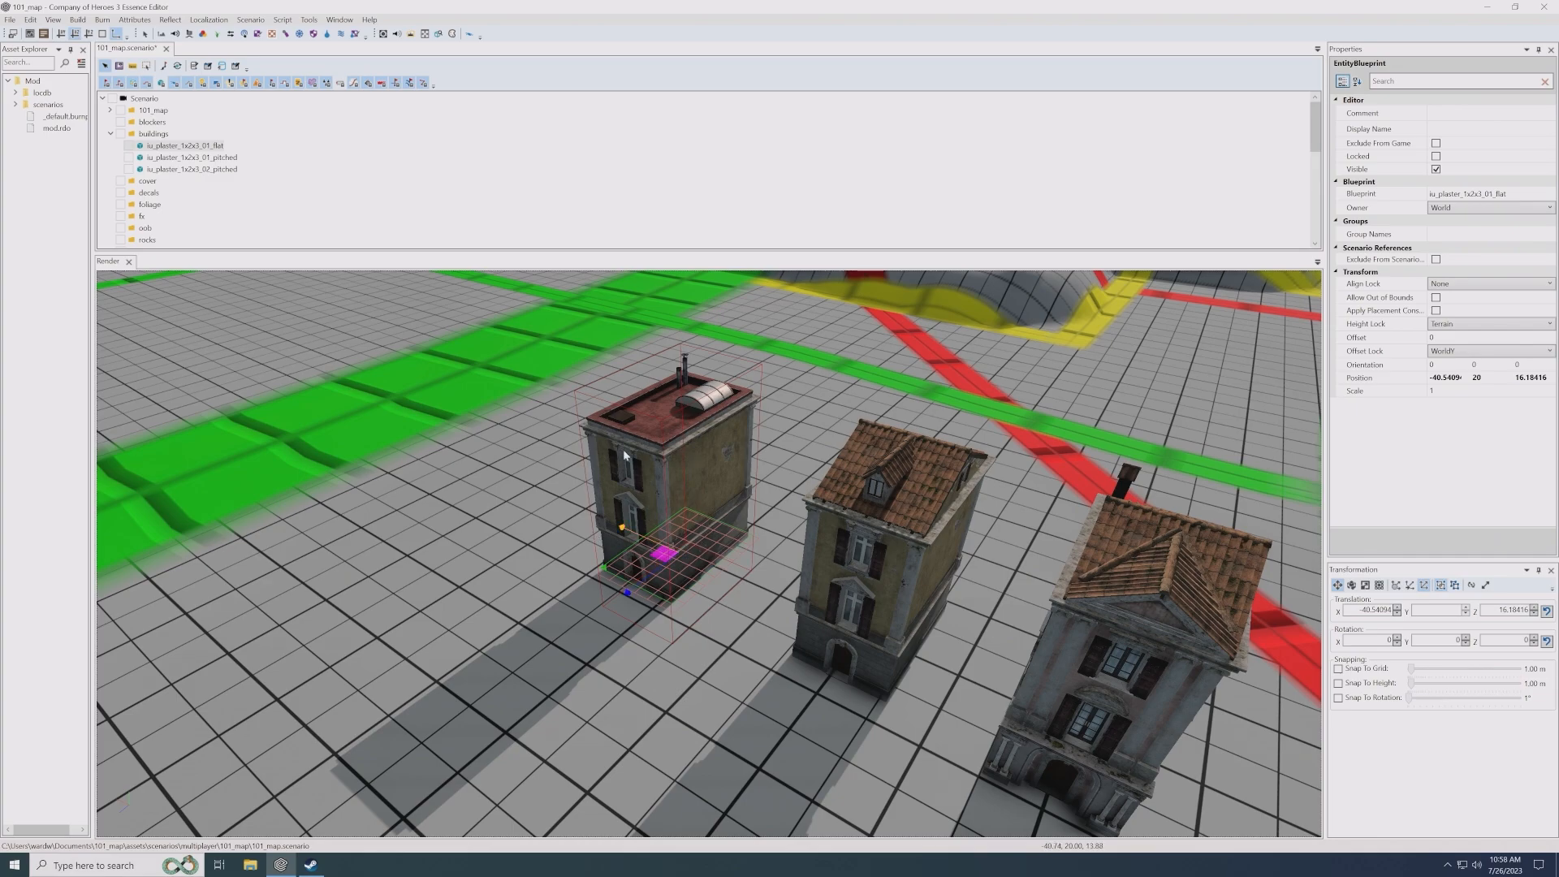
- Change the iu_plaster_1x2x3_02_pitched house's blueprint to iu_plaster_3x2x3_02_flat from the italian_urban buildings
left_click(852, 559)
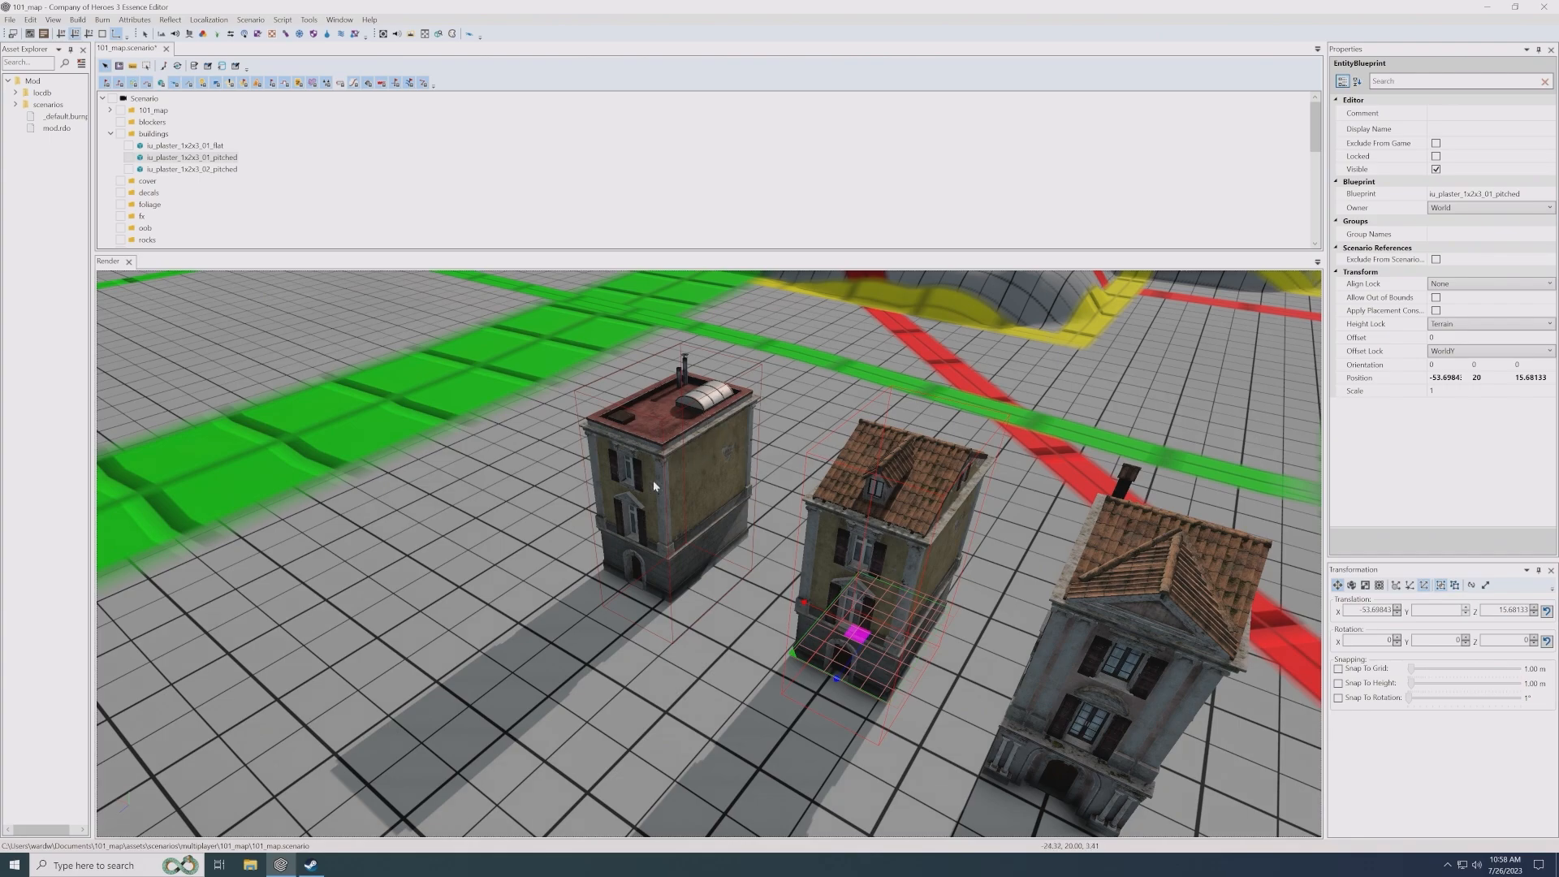
scroll(731, 528, "down", 5)
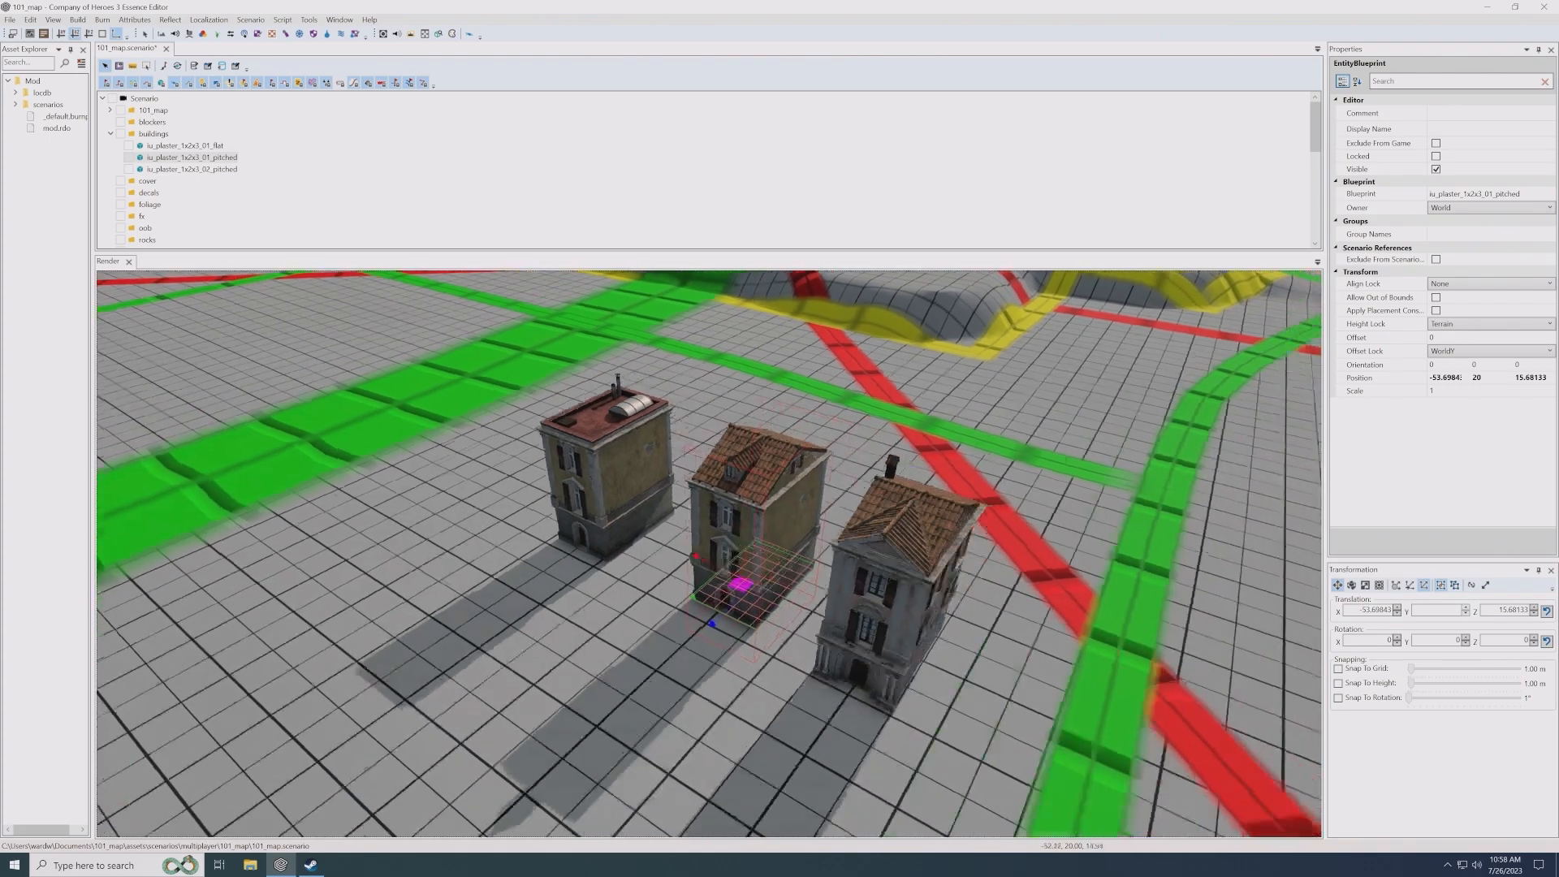
left_click(764, 539)
scroll(732, 580, "up", 1)
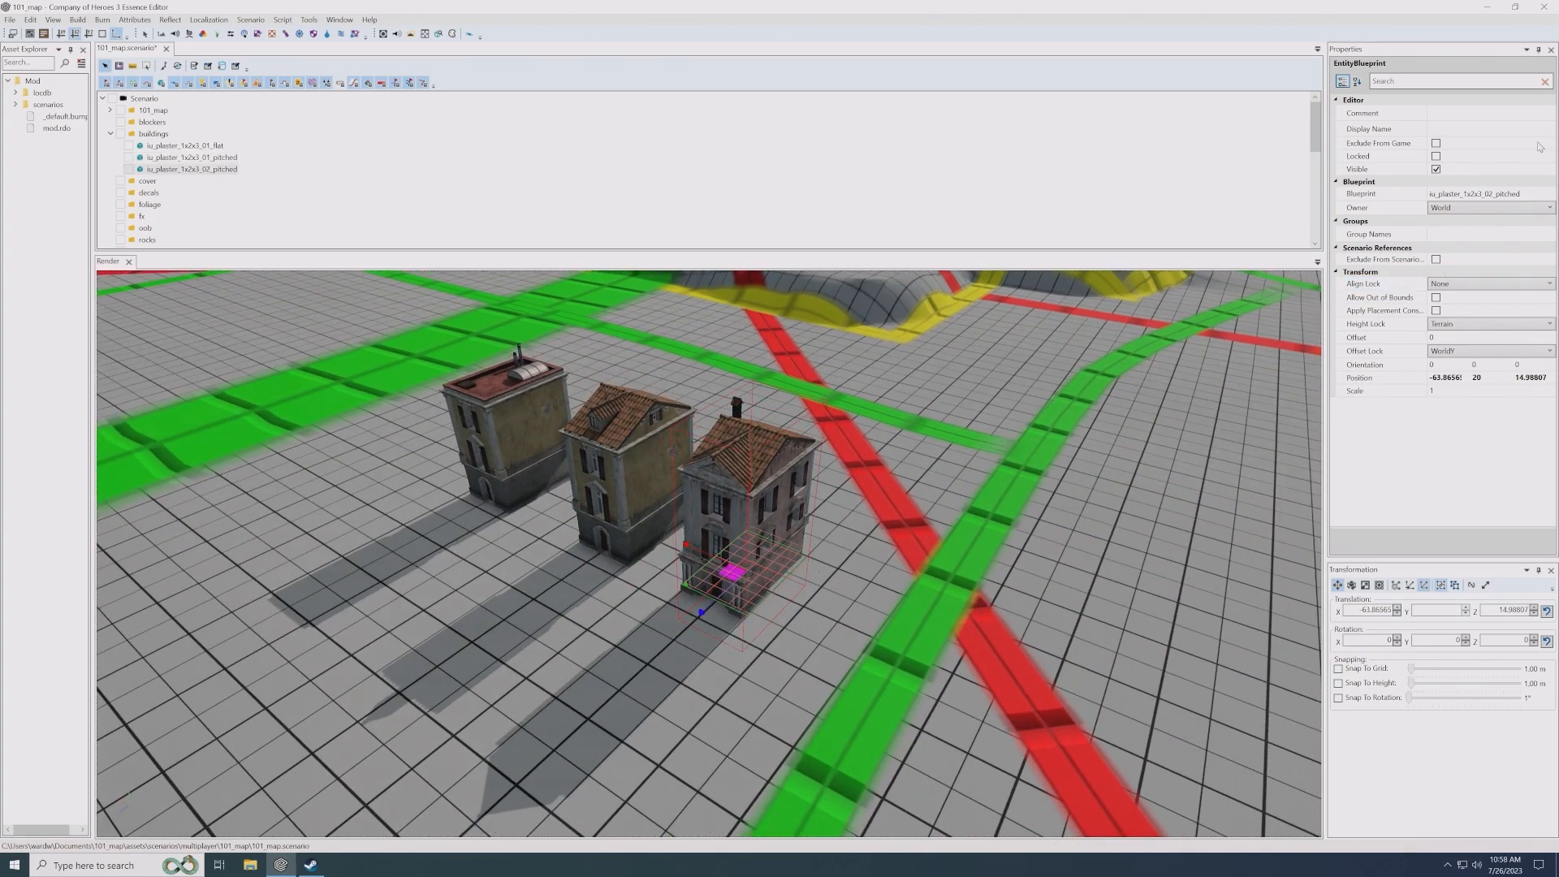
left_click(1550, 193)
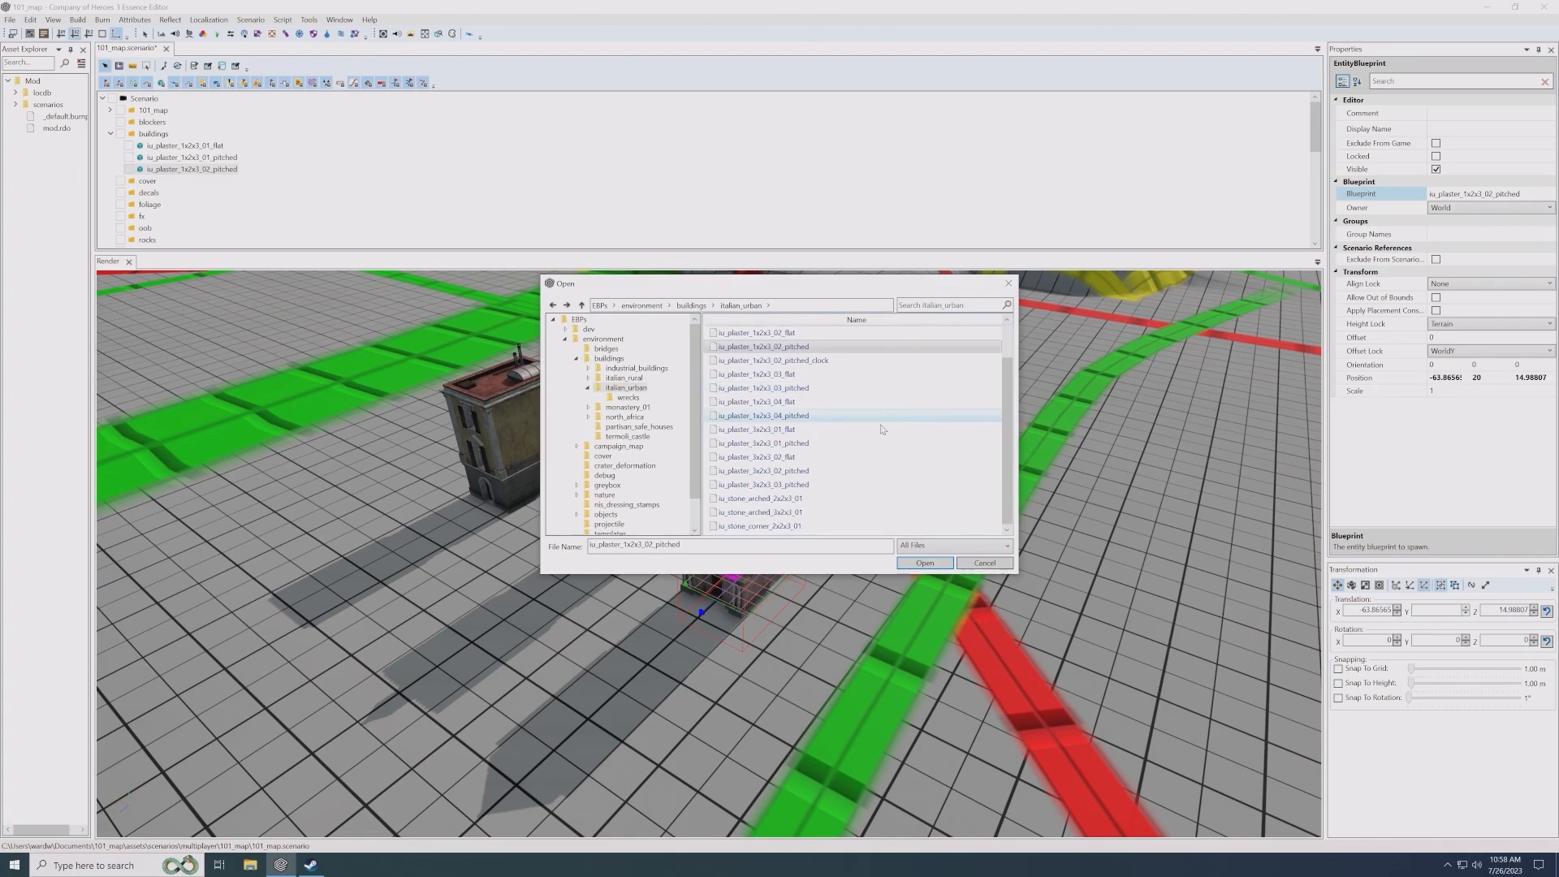
double_click(780, 458)
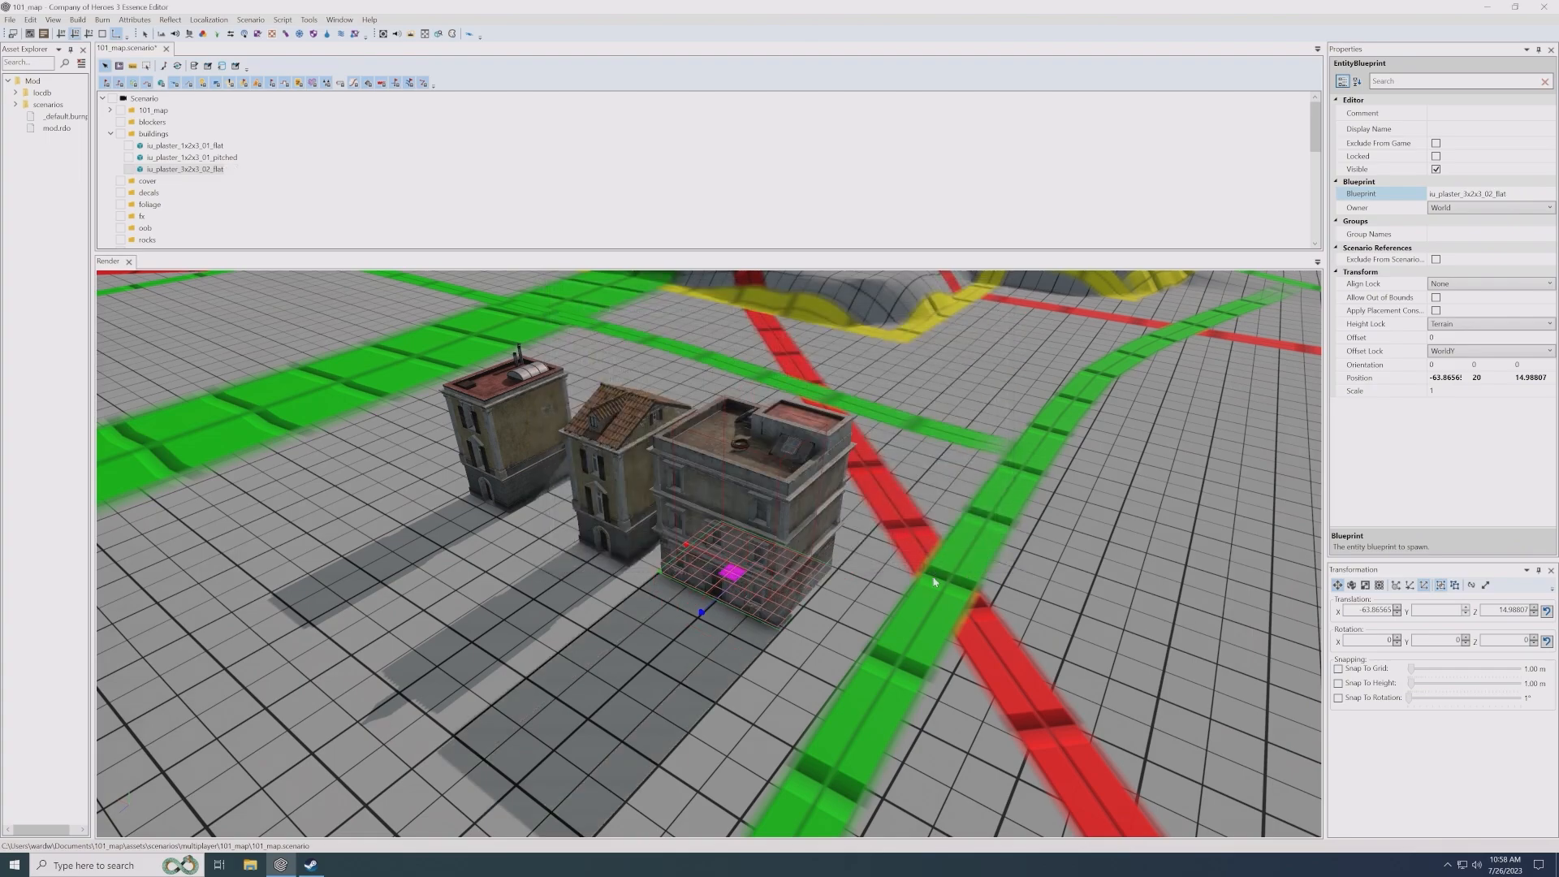
- Move the iu_plaster_3x2x3_02_flat building farther from the neighbouring pitched-roof house so a gap separates them
left_click(659, 606)
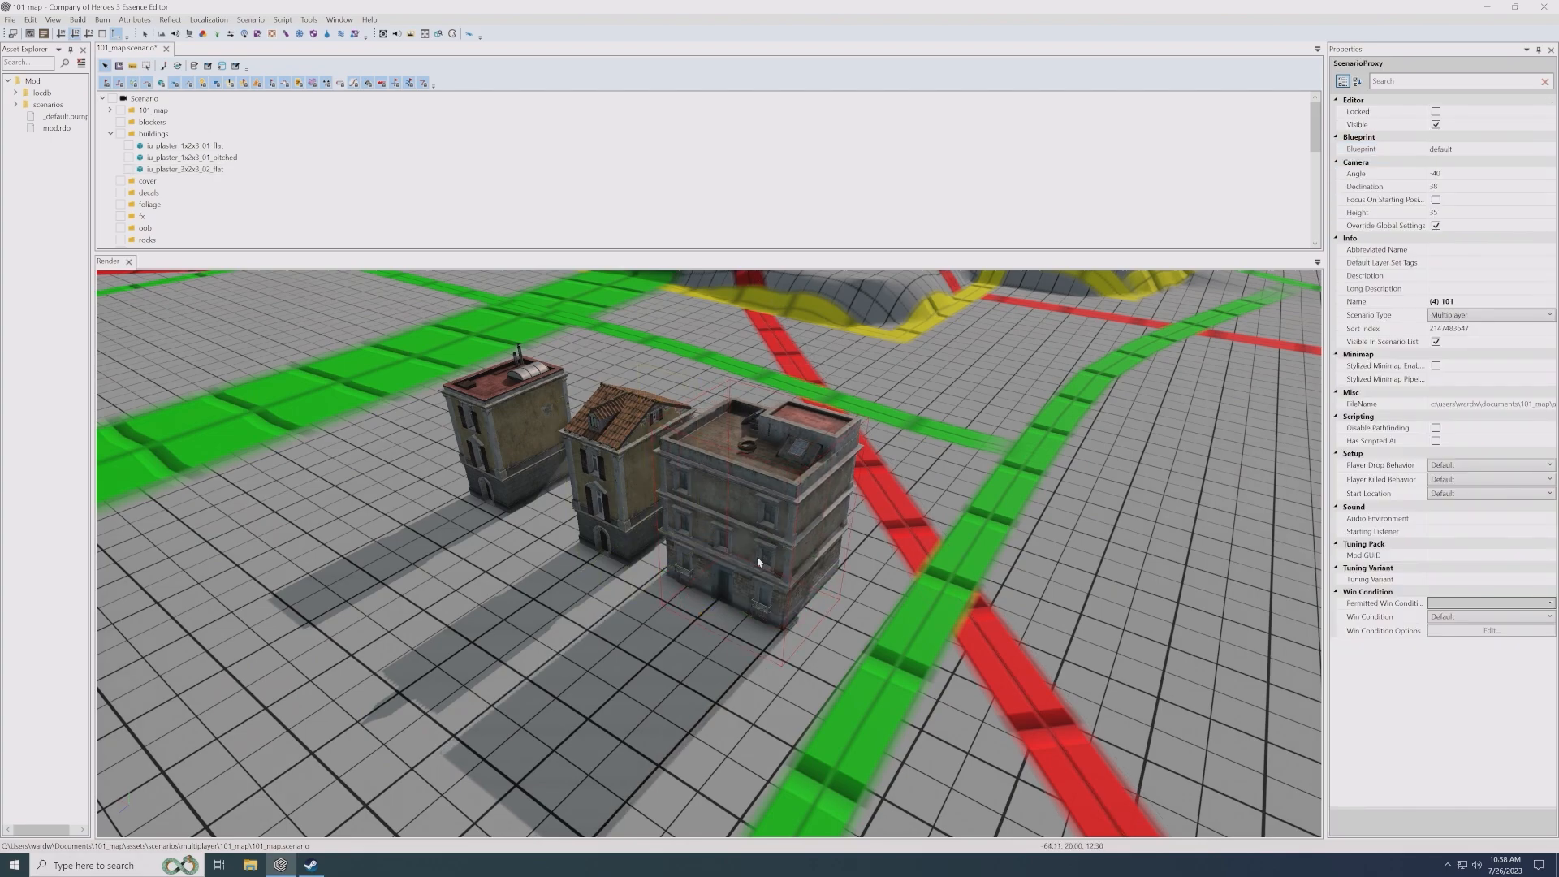
scroll(757, 557, "up", 2)
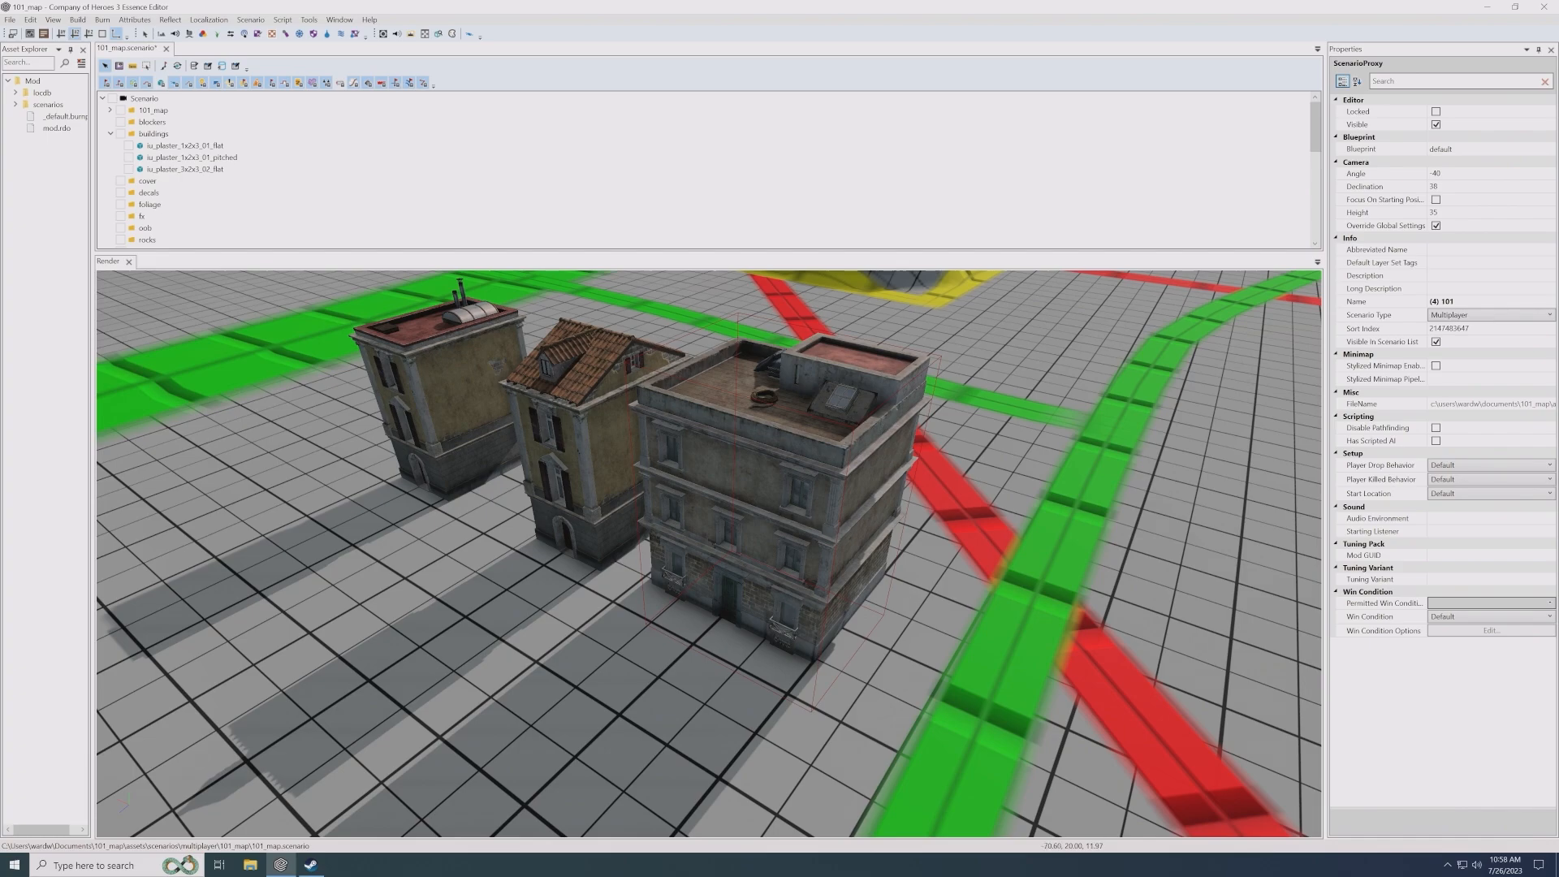
middle_click_drag(794, 607, 817, 523)
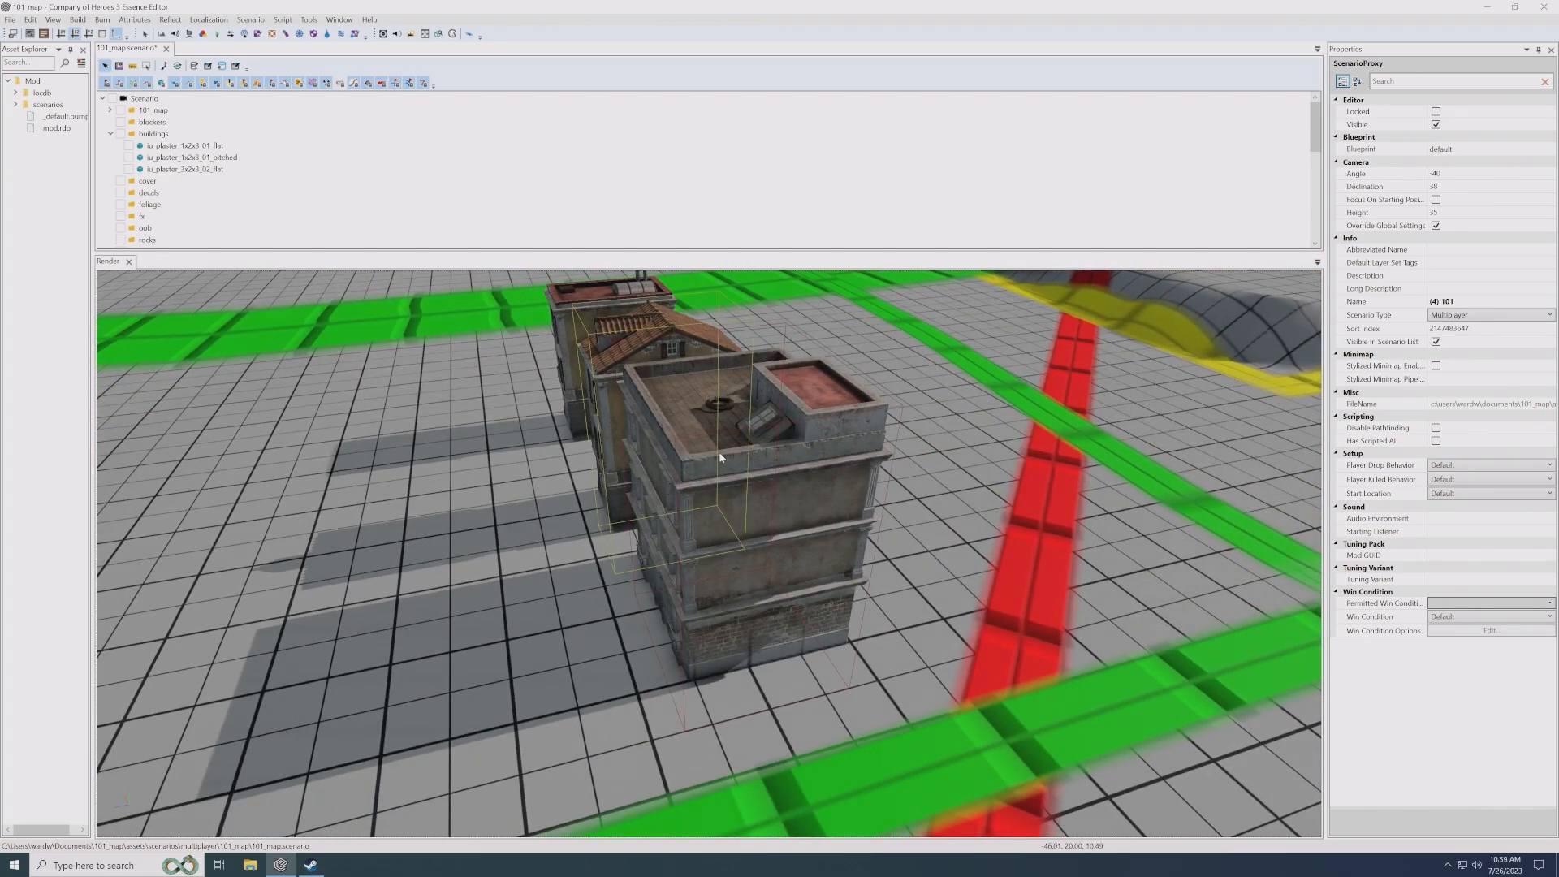
middle_click_drag(739, 542, 720, 453)
left_click(783, 507)
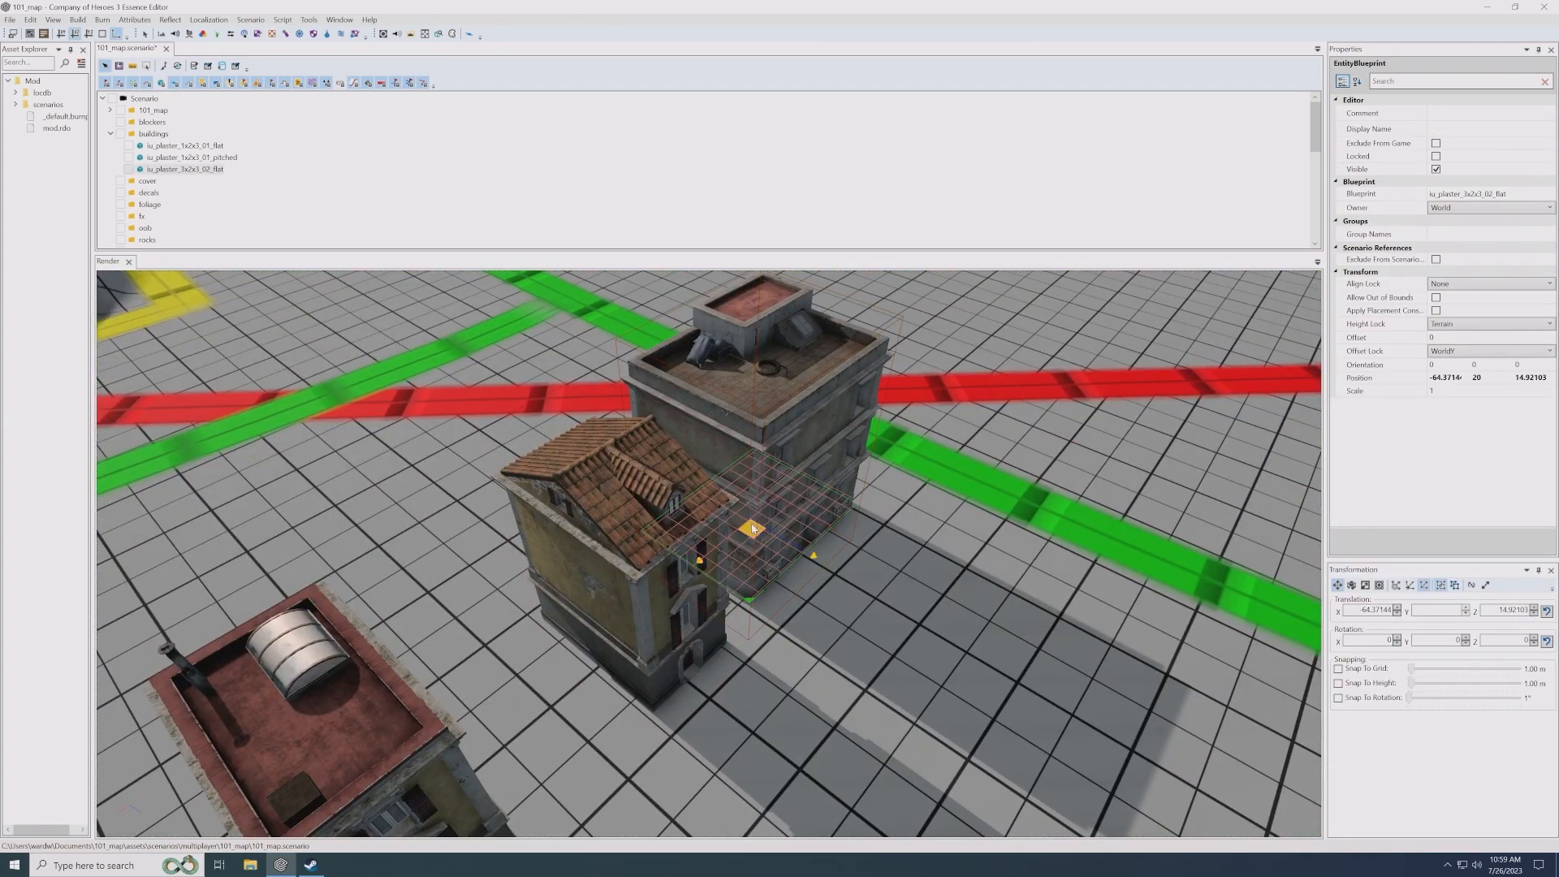
left_click_drag(782, 501, 817, 335)
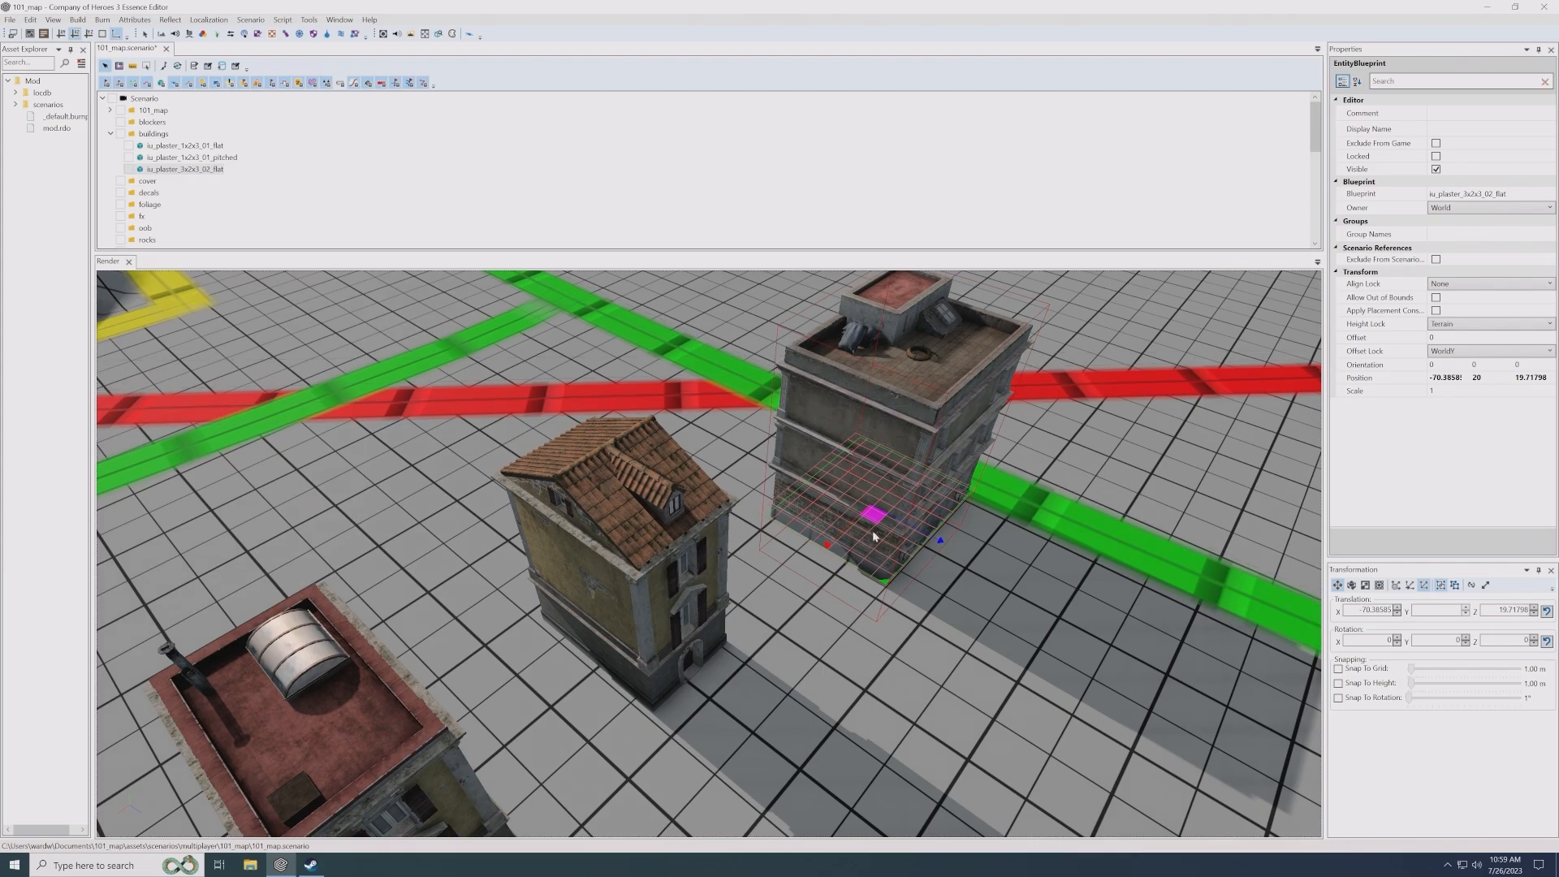
left_click_drag(871, 514, 808, 513)
left_click(913, 591)
middle_click_drag(913, 591, 650, 582)
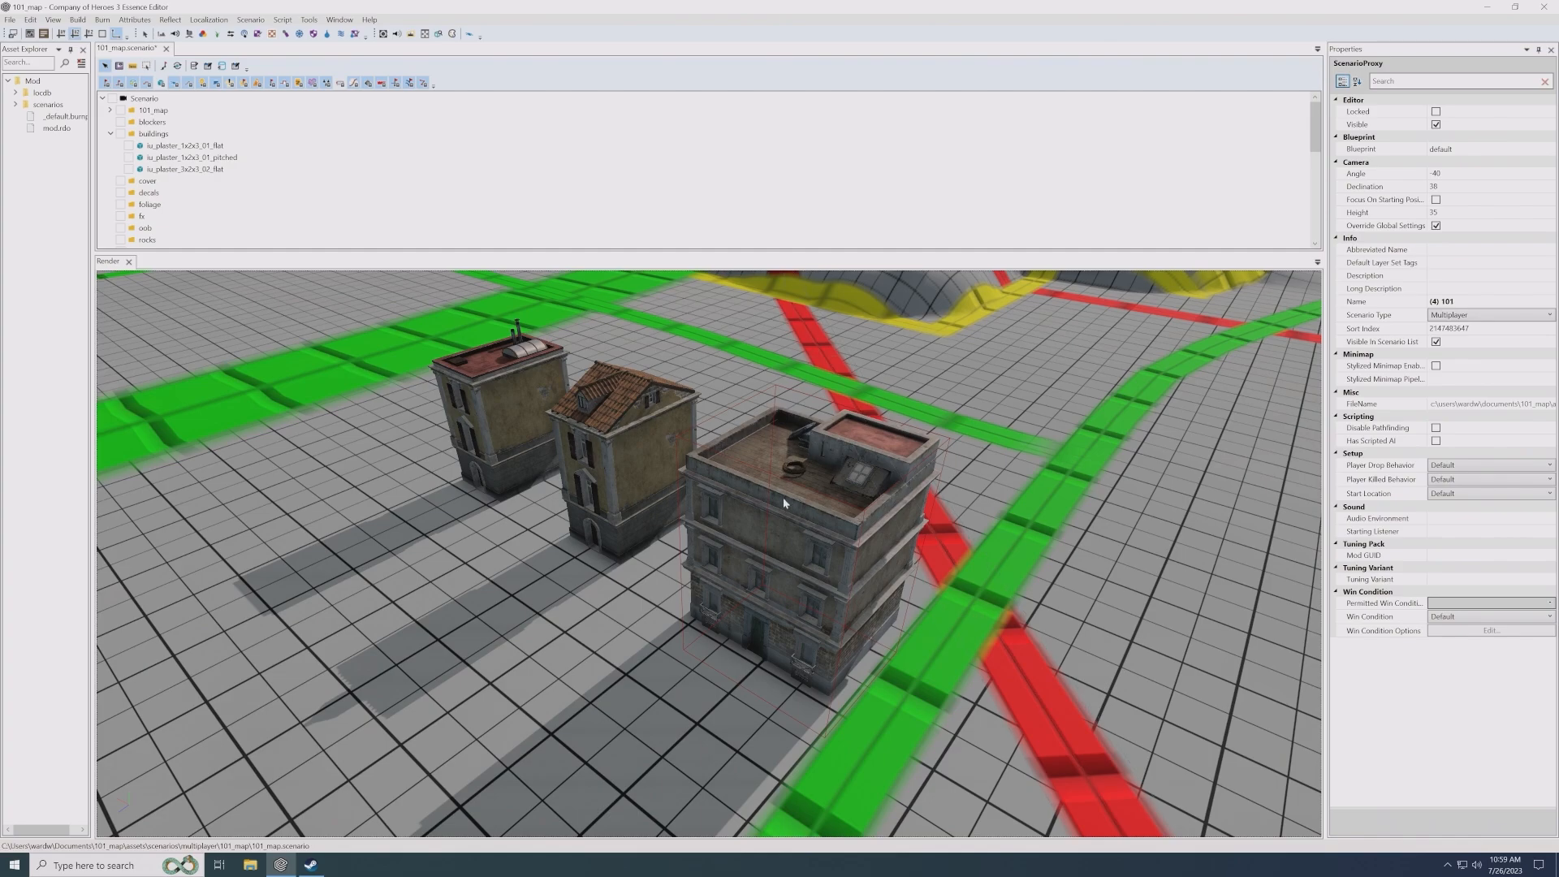
- Compare the footprints and the front and rear facades of the three buildings from both sides of the row
scroll(687, 513, "up", 2)
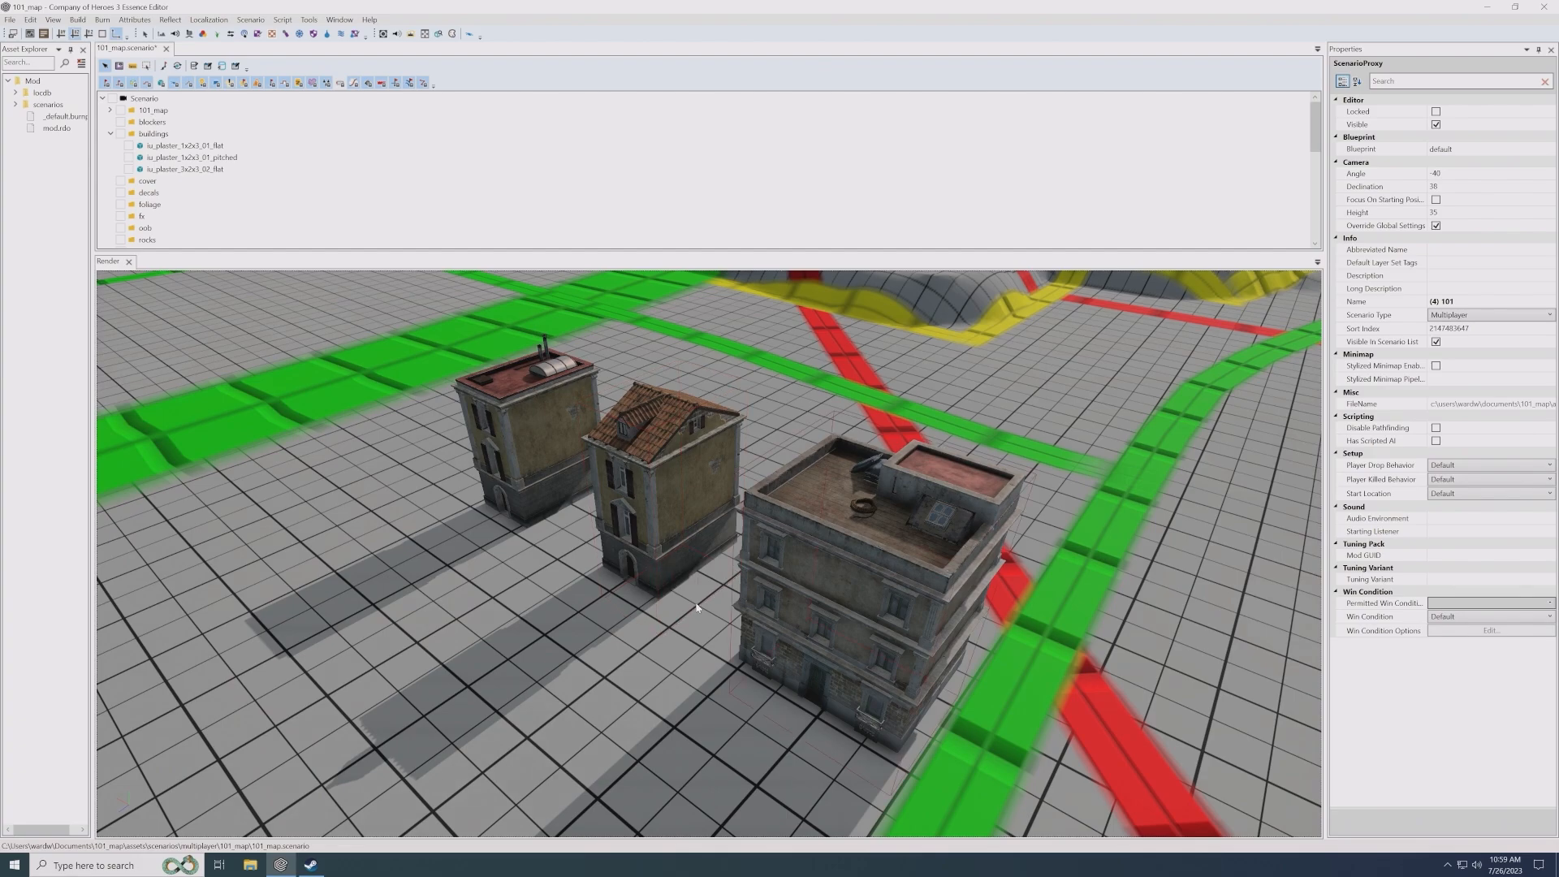
left_click(767, 619)
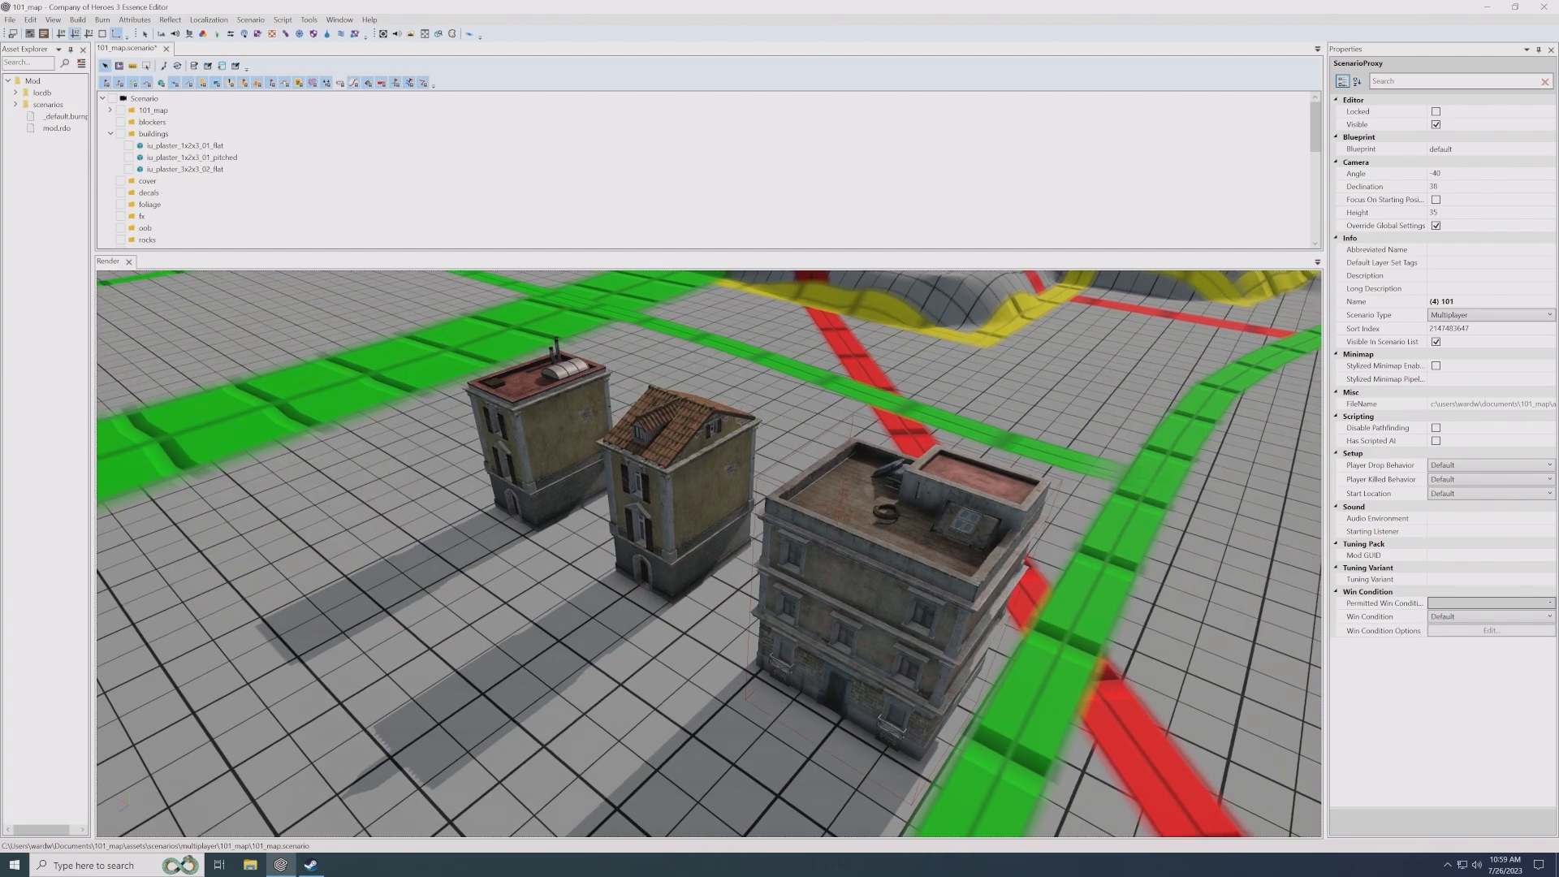
scroll(767, 617, "up", 3)
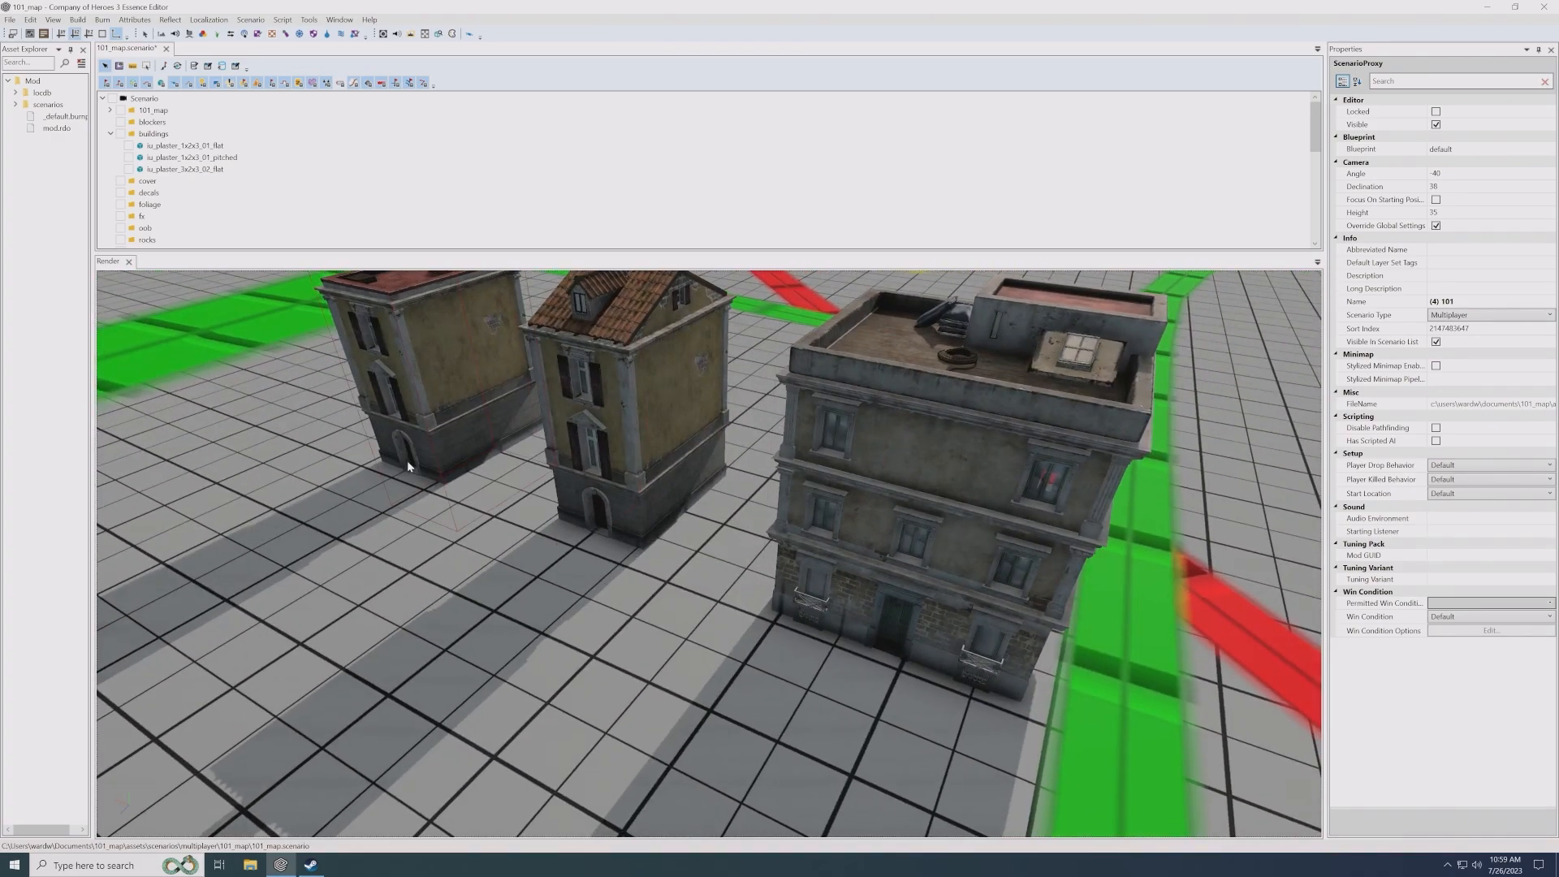
middle_click_drag(940, 588, 971, 604)
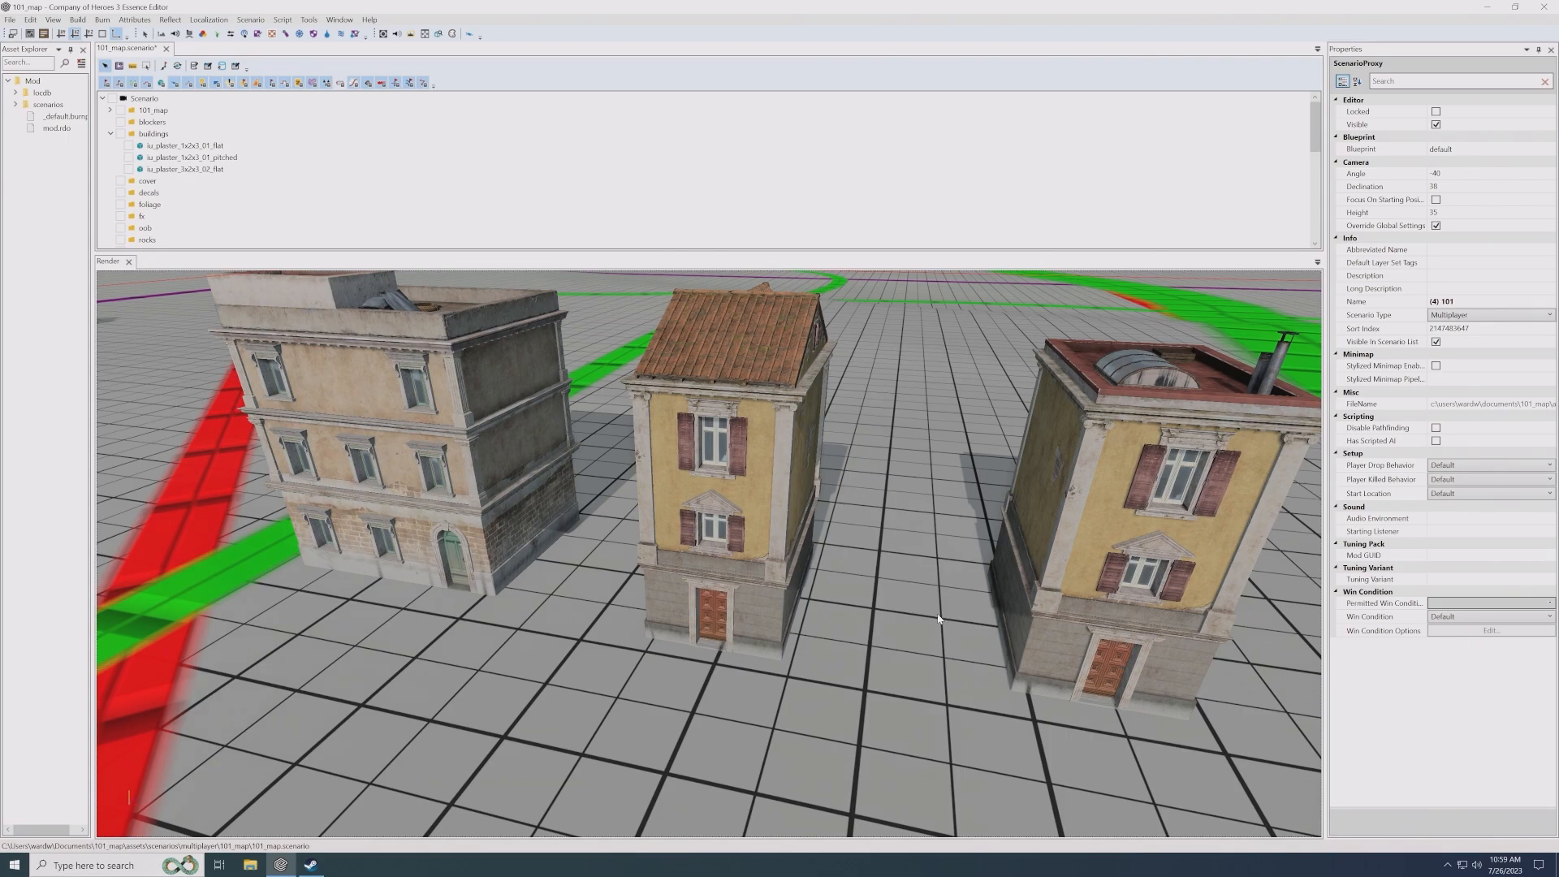
middle_click_drag(707, 646, 891, 662)
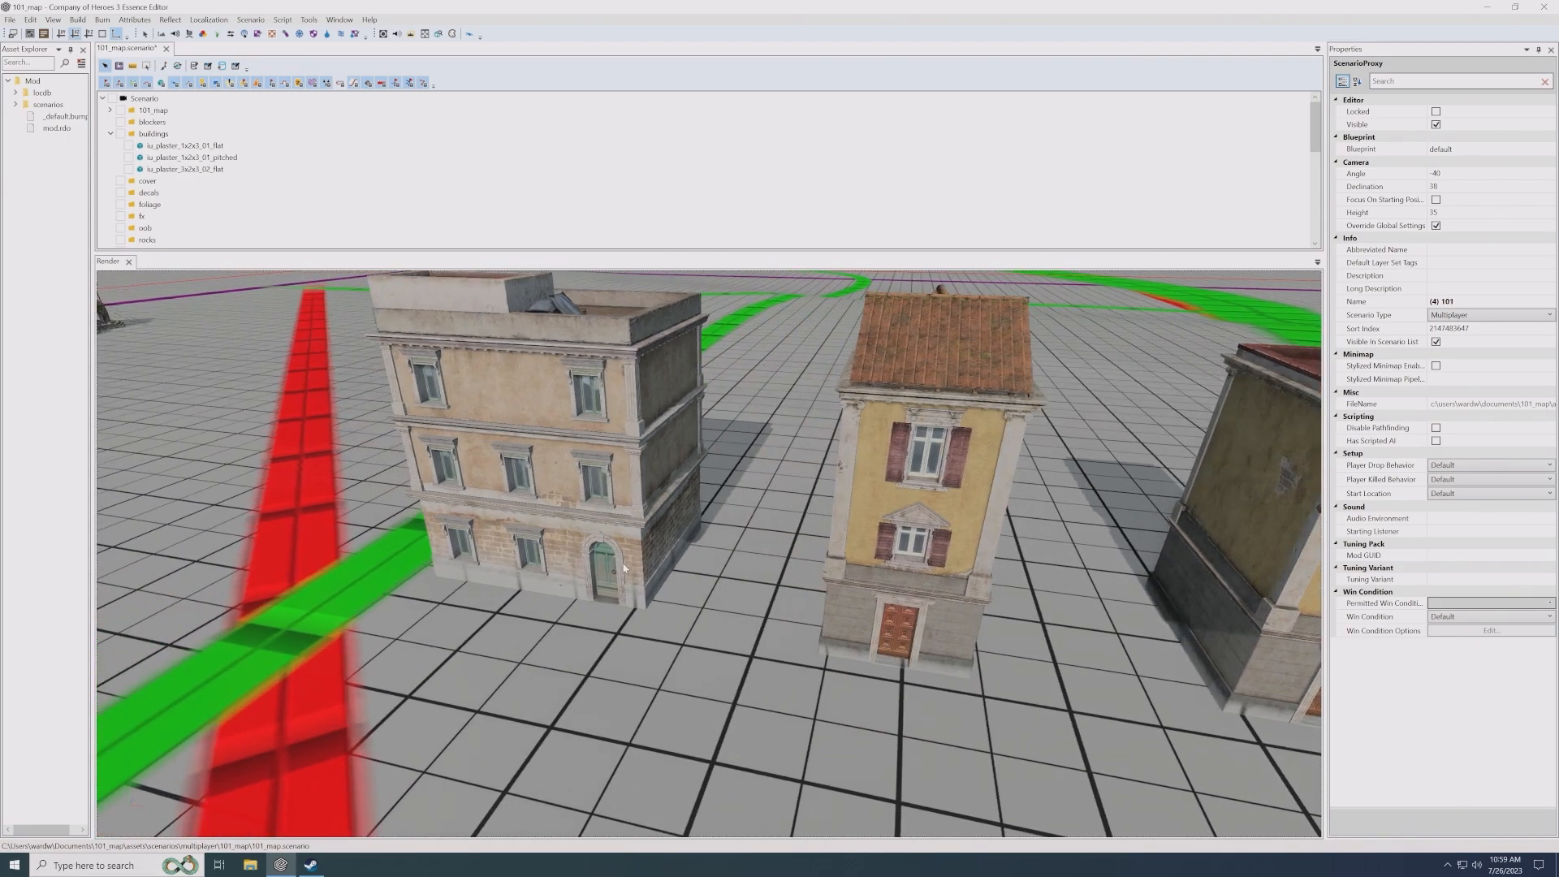
left_click_drag(635, 581, 802, 583, "alt")
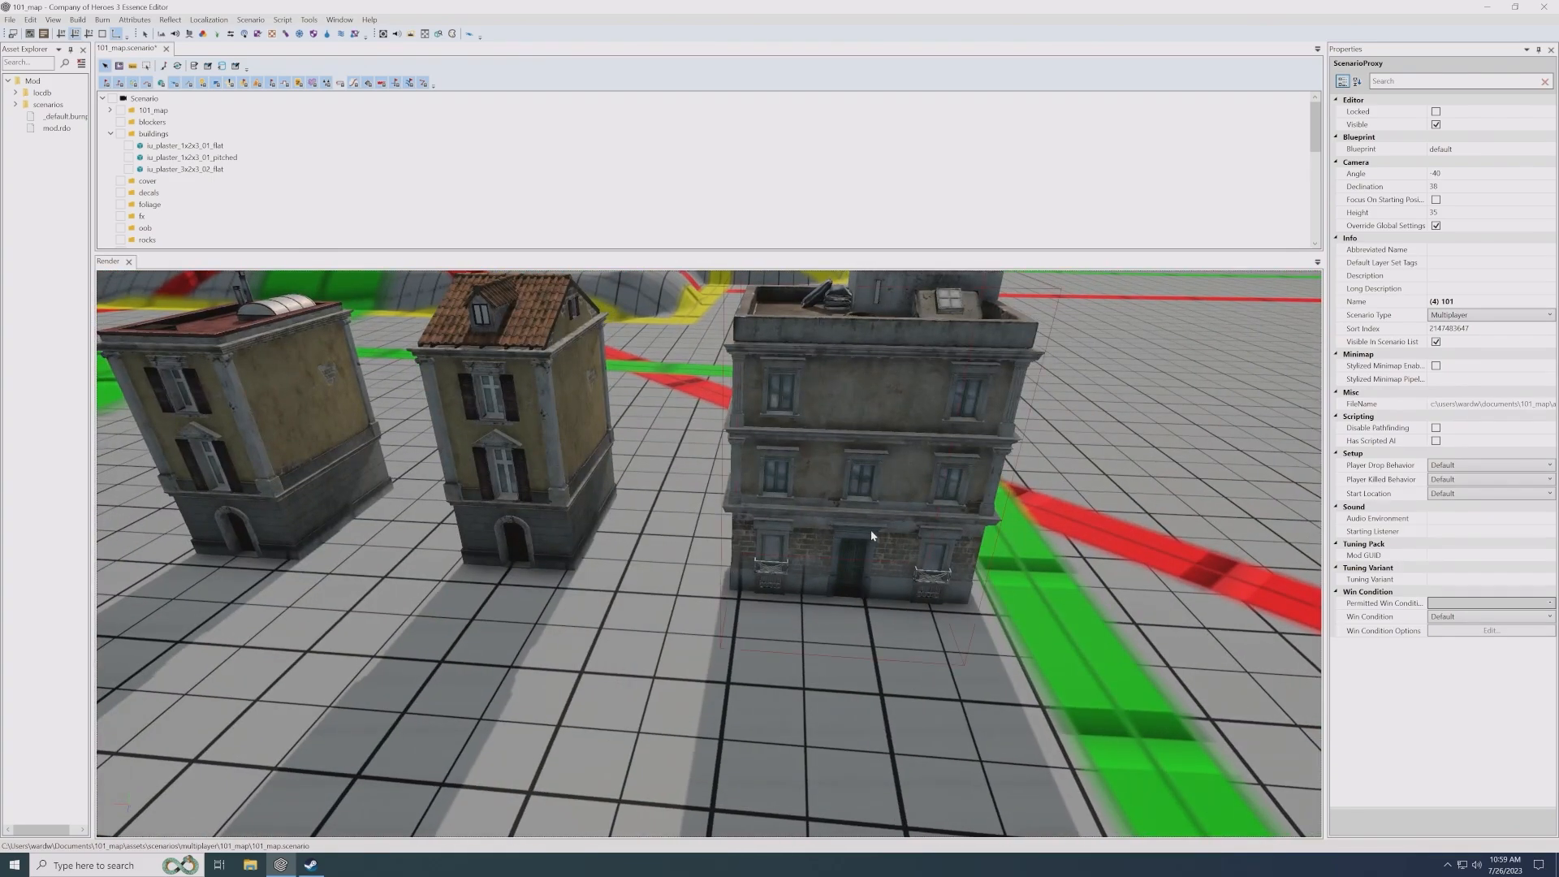
left_click_drag(825, 623, 814, 620, "alt")
scroll(818, 620, "down", 3)
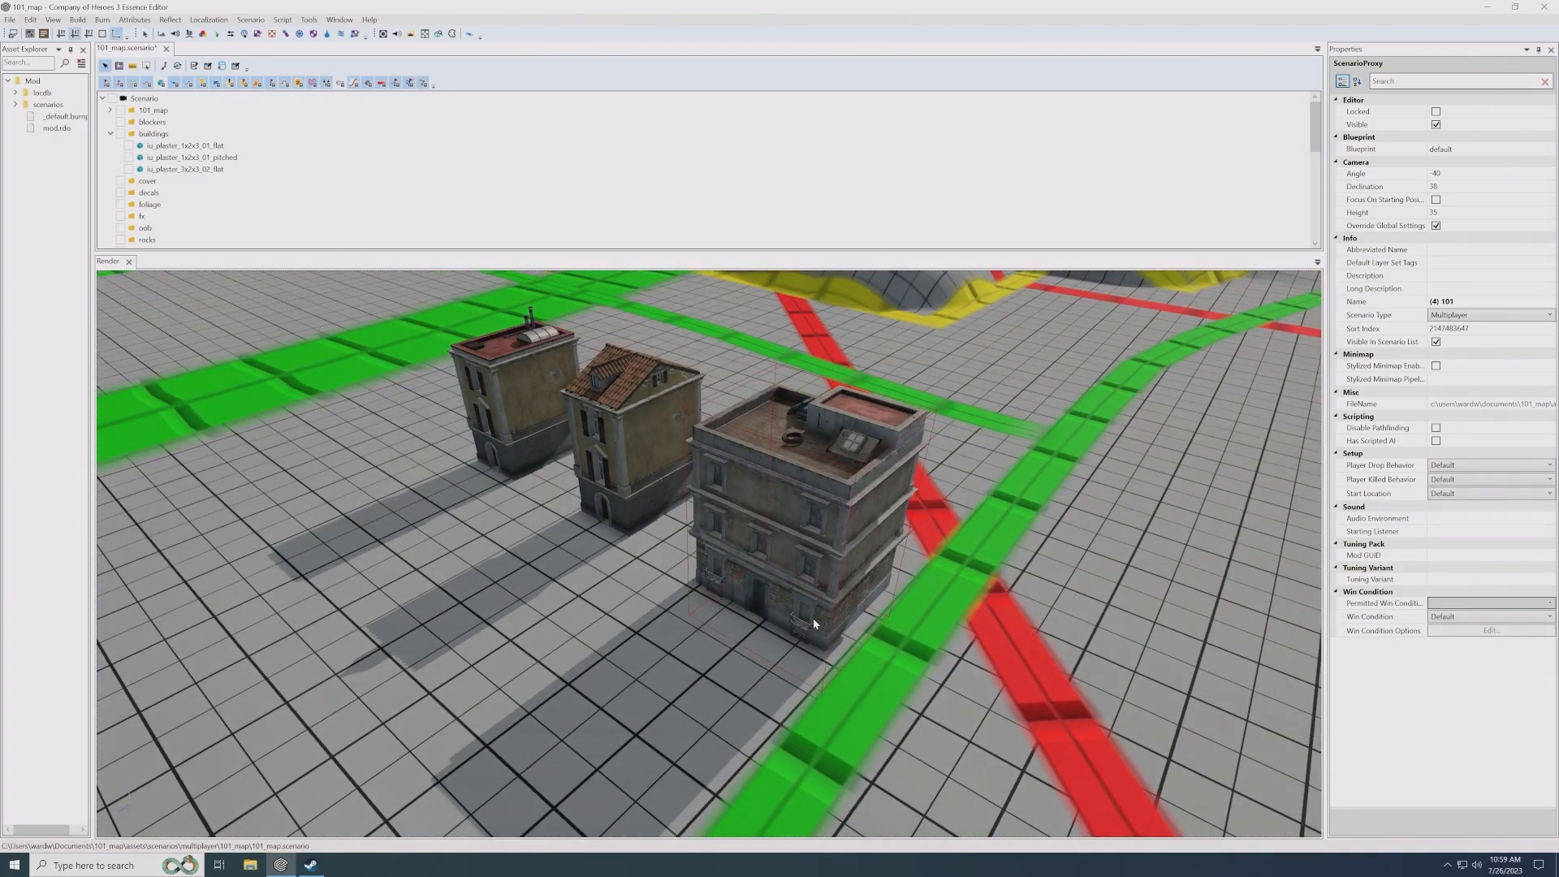
- Move the pitched-roof house toward the iu_plaster_3x2x3_02_flat building and rotate it to about -87.3 degrees
left_click(621, 473)
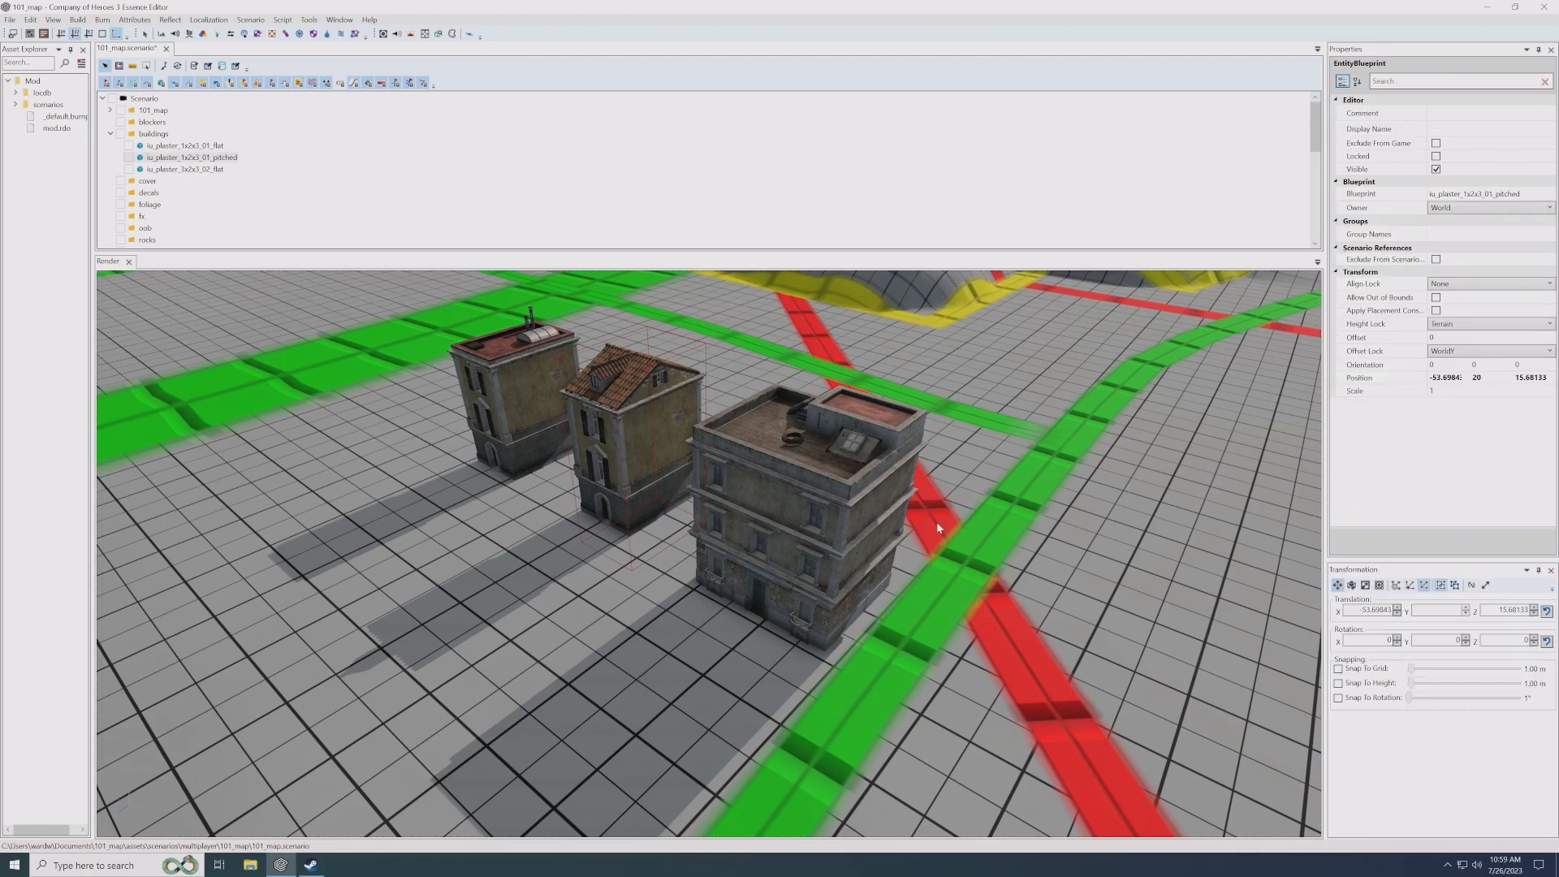
left_click_drag(716, 634, 713, 634, "alt")
left_click_drag(846, 567, 663, 642)
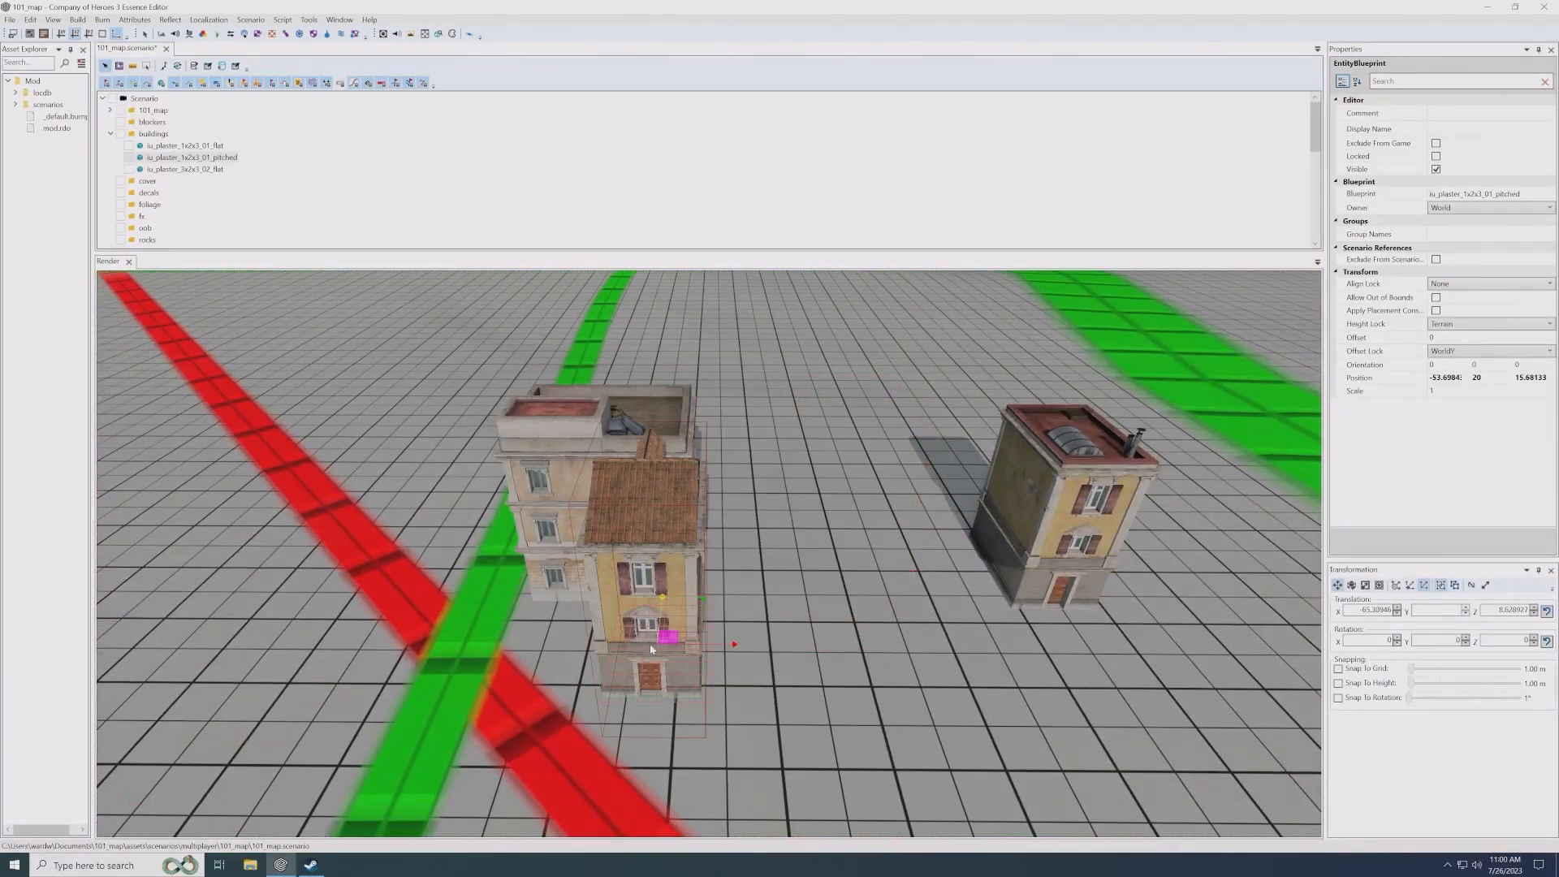
key("e")
left_click_drag(679, 707, 733, 699)
key("w")
- Place the rotated pitched-roof house against the side wall of the 3x2x3 flat building, at about X -67.7, Z 10.2
left_click_drag(645, 645, 614, 607)
left_click_drag(614, 607, 609, 606, "alt")
middle_click_drag(609, 606, 661, 629, "alt")
scroll(662, 601, "up", 3)
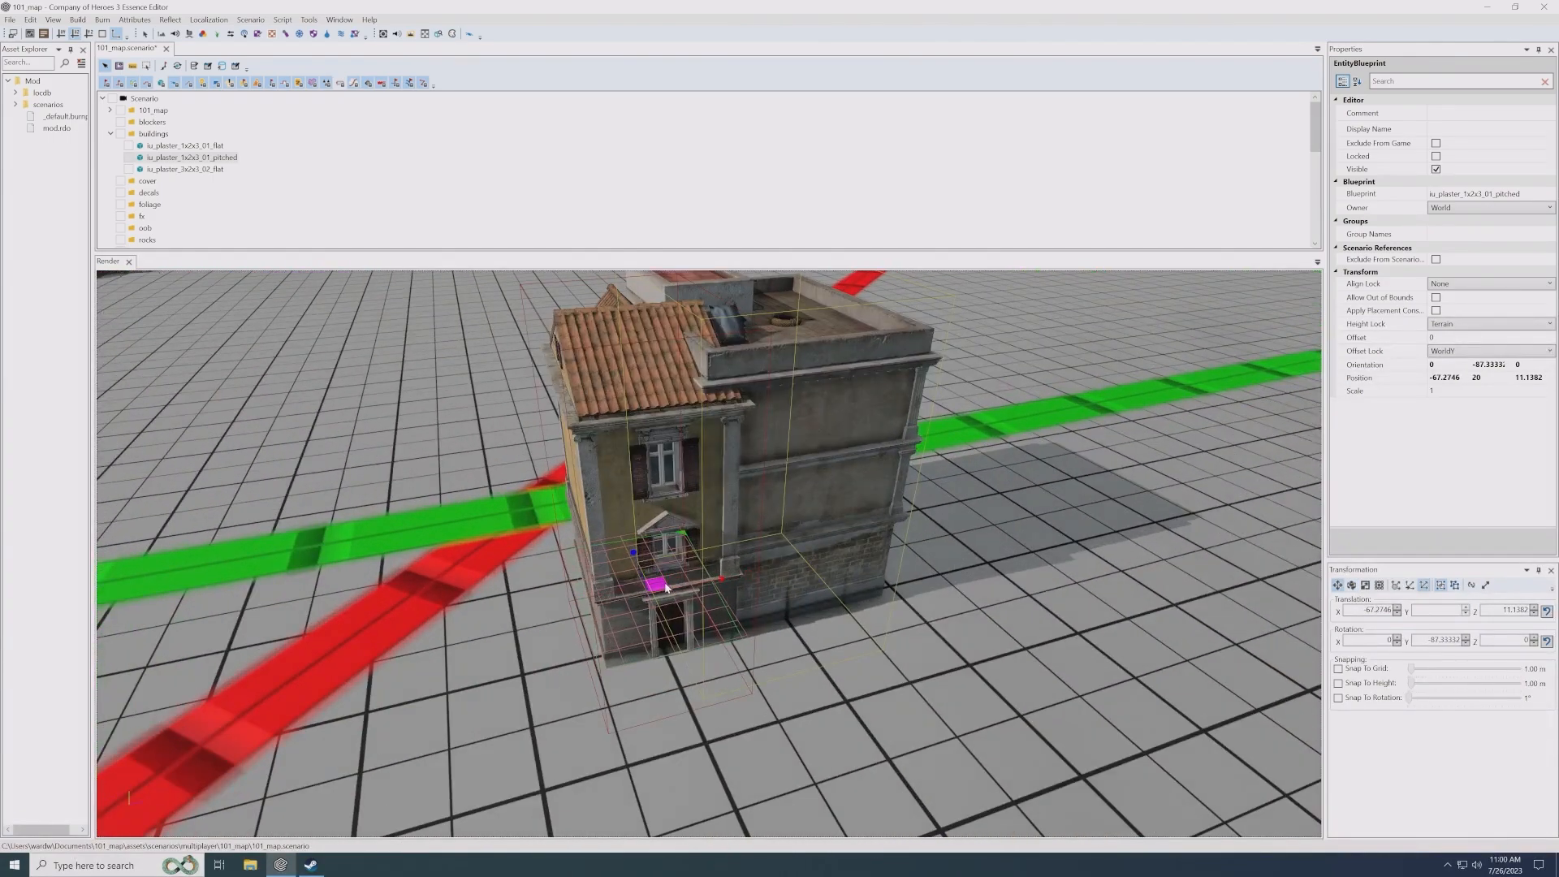
left_click_drag(663, 586, 643, 586)
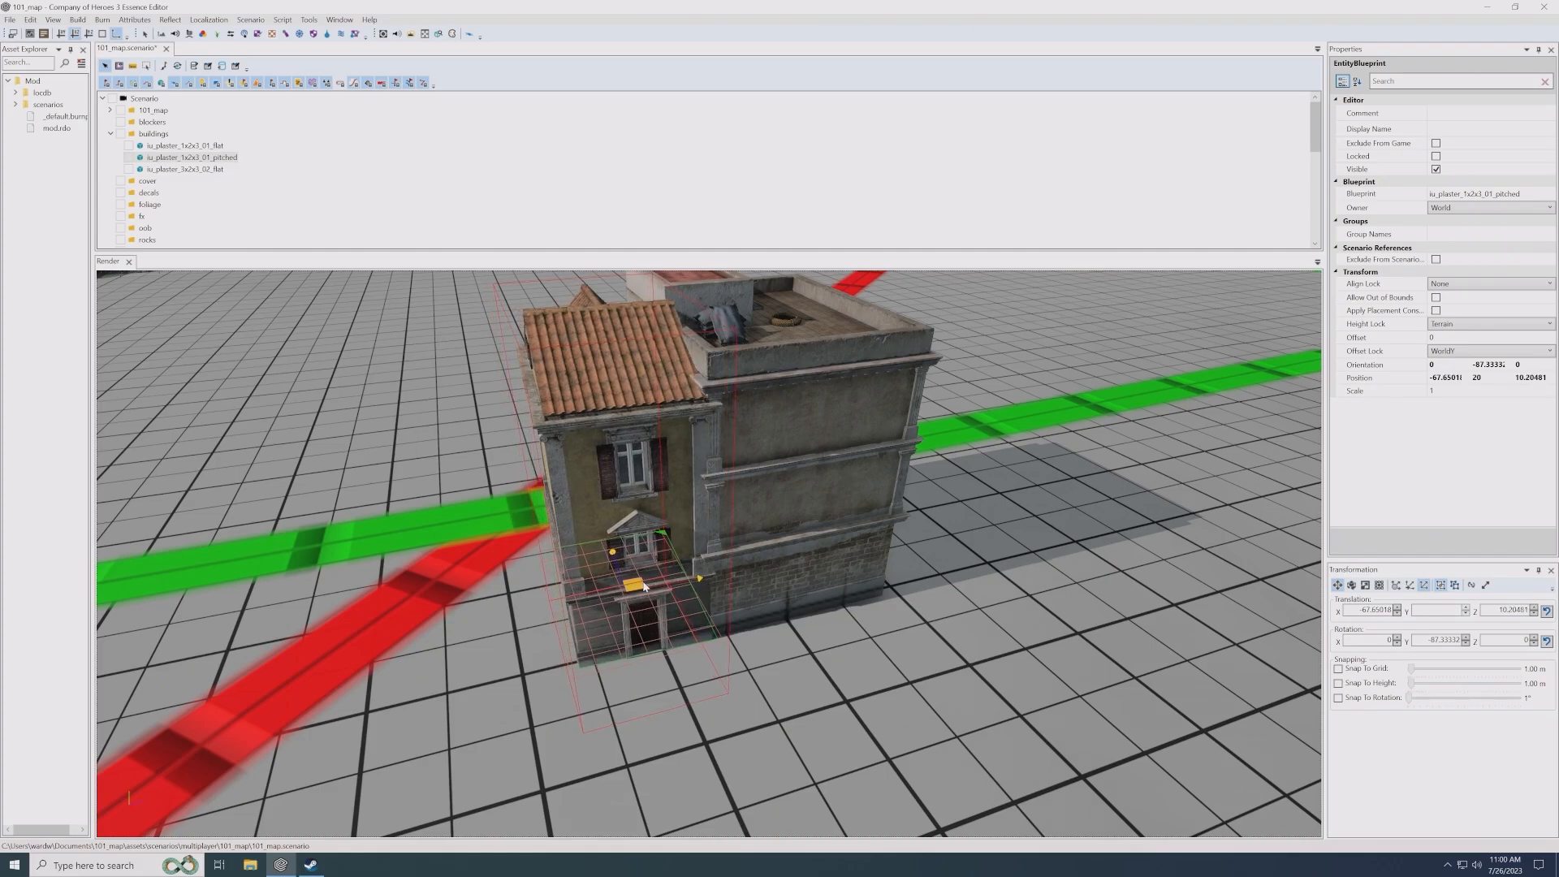
left_click_drag(657, 654, 744, 664, "alt")
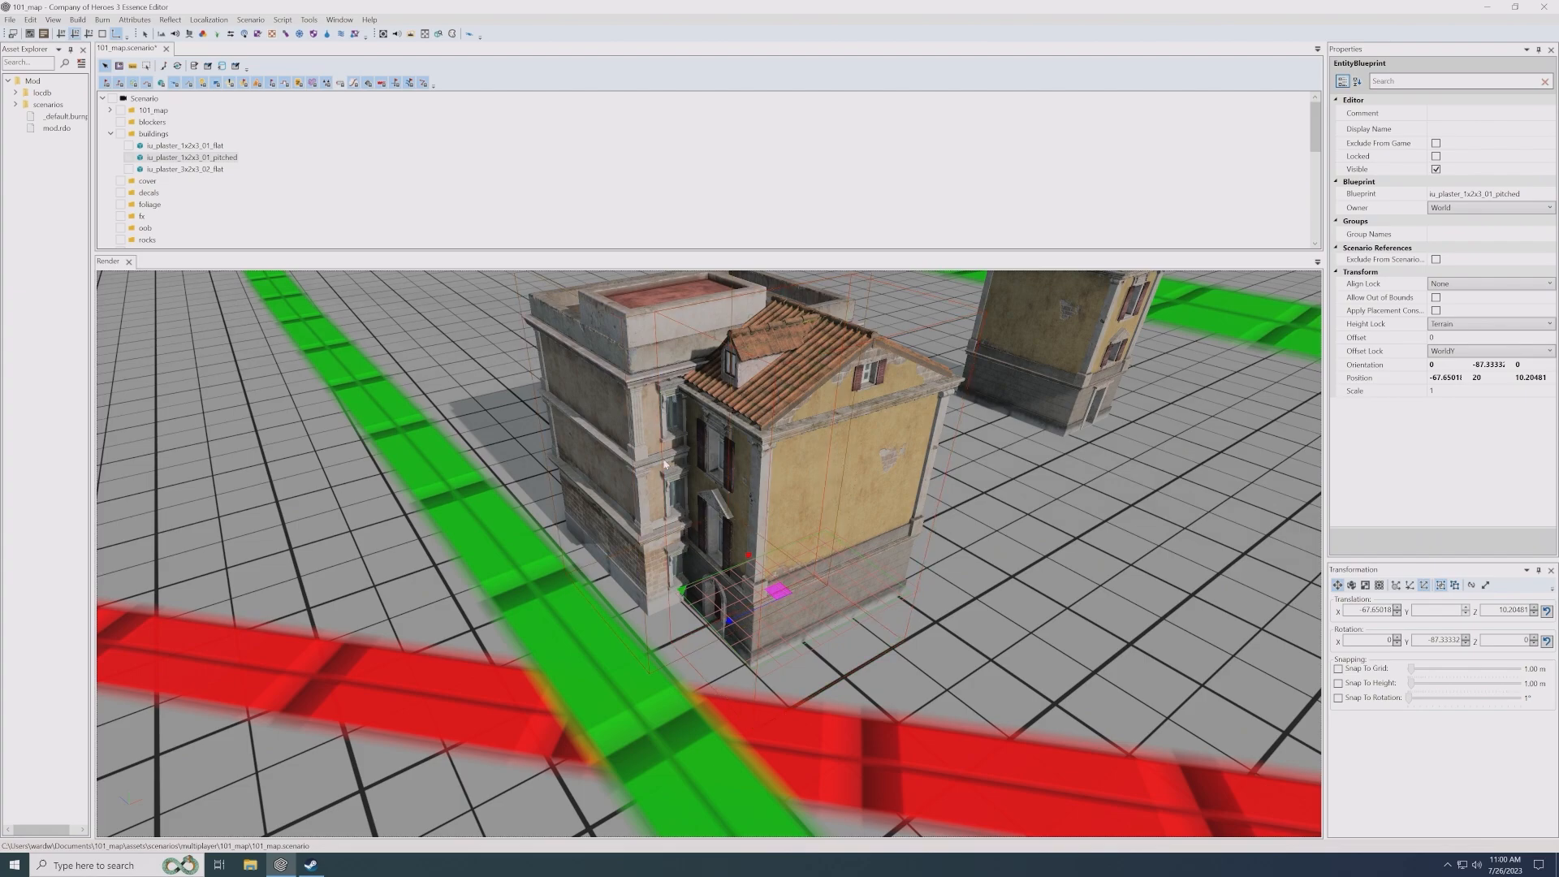
- Check the corner joint with the 3x2x3 flat building and nudge the pitched-roof house to about X -67.7, Z 10.1
left_click(680, 321)
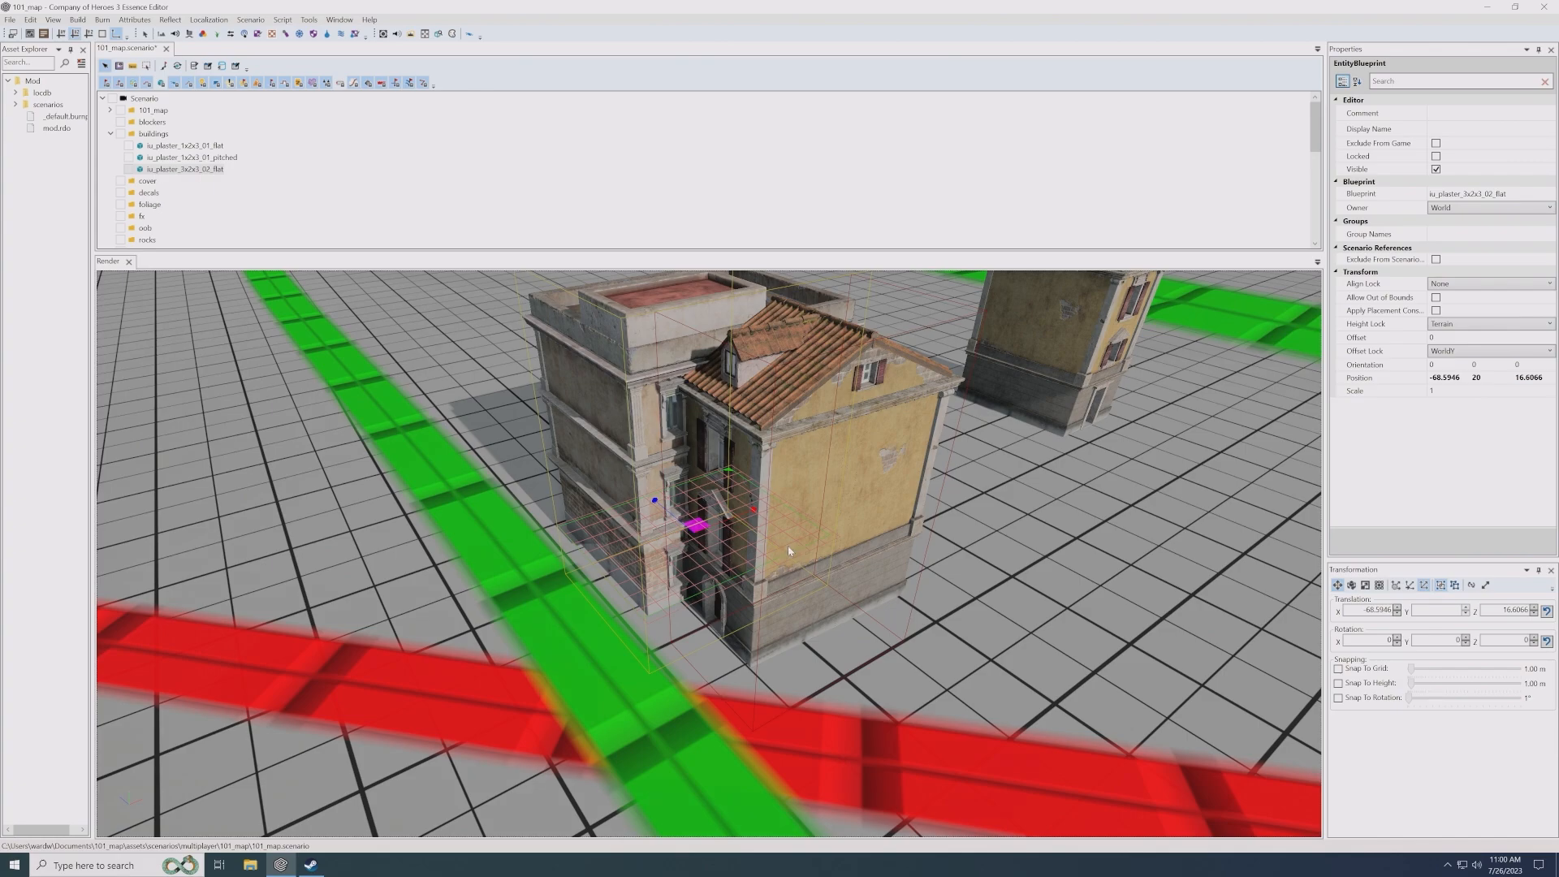
middle_click_drag(682, 581, 773, 586)
left_click(930, 615)
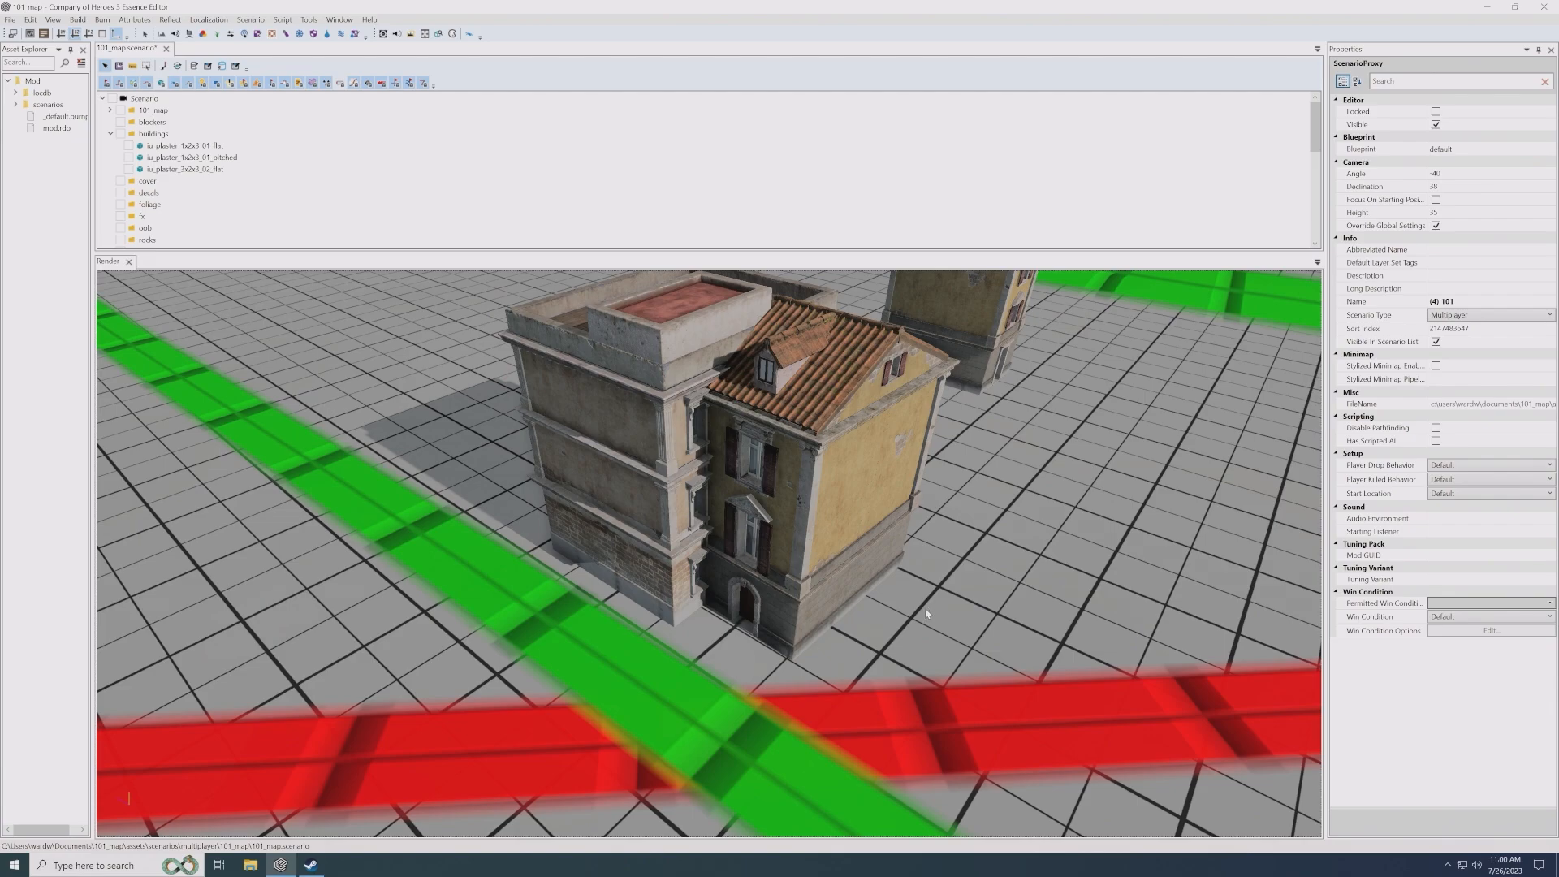
middle_click_drag(893, 589, 672, 578)
left_click(626, 590)
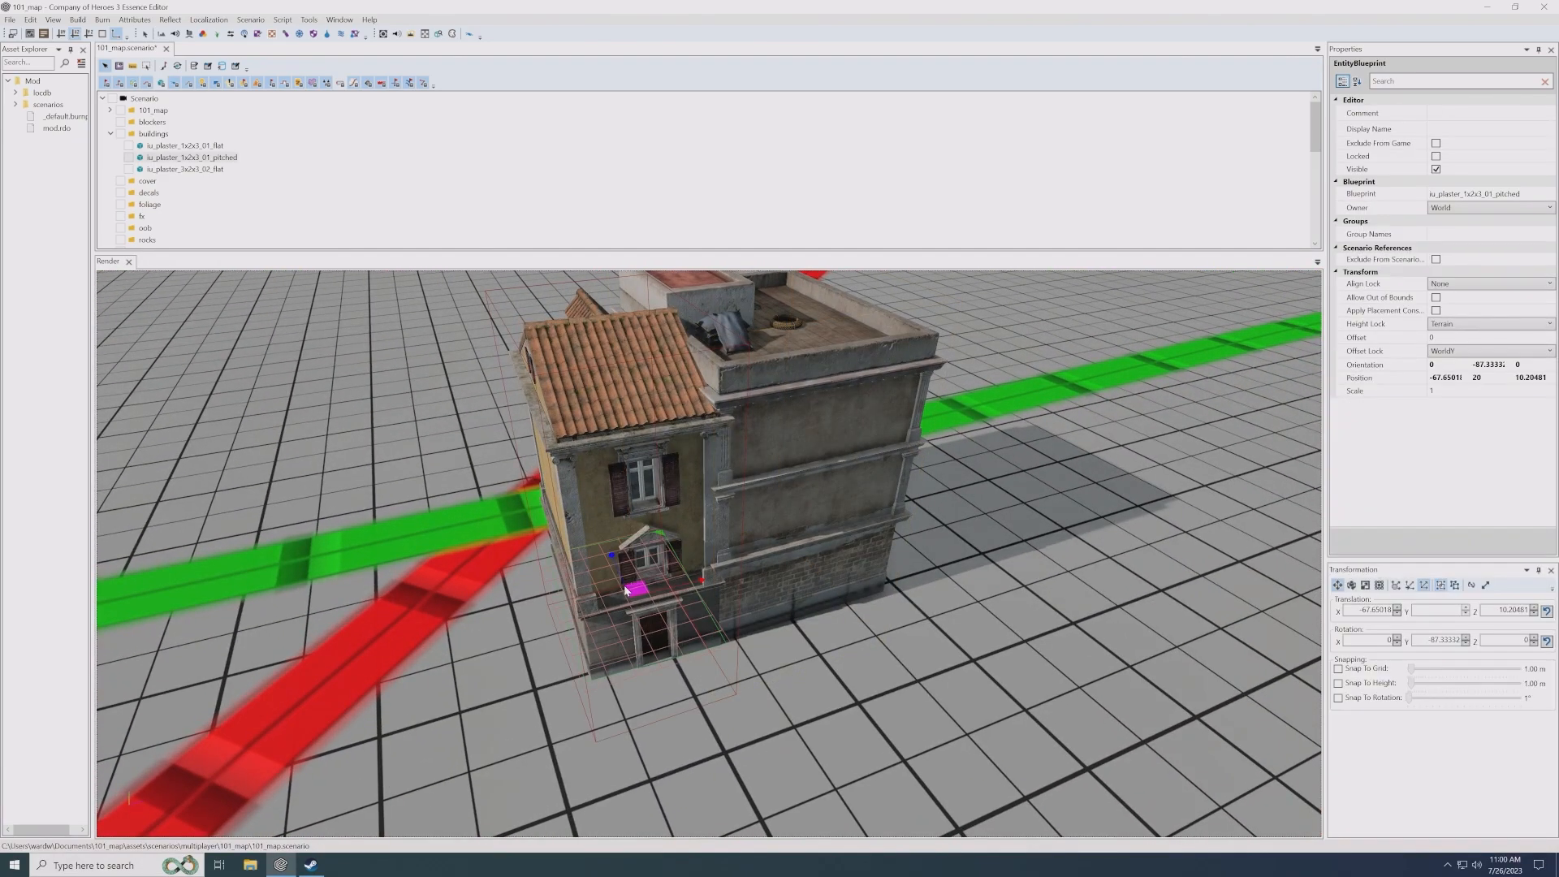
left_click_drag(631, 586, 636, 588)
middle_click_drag(637, 587, 895, 589)
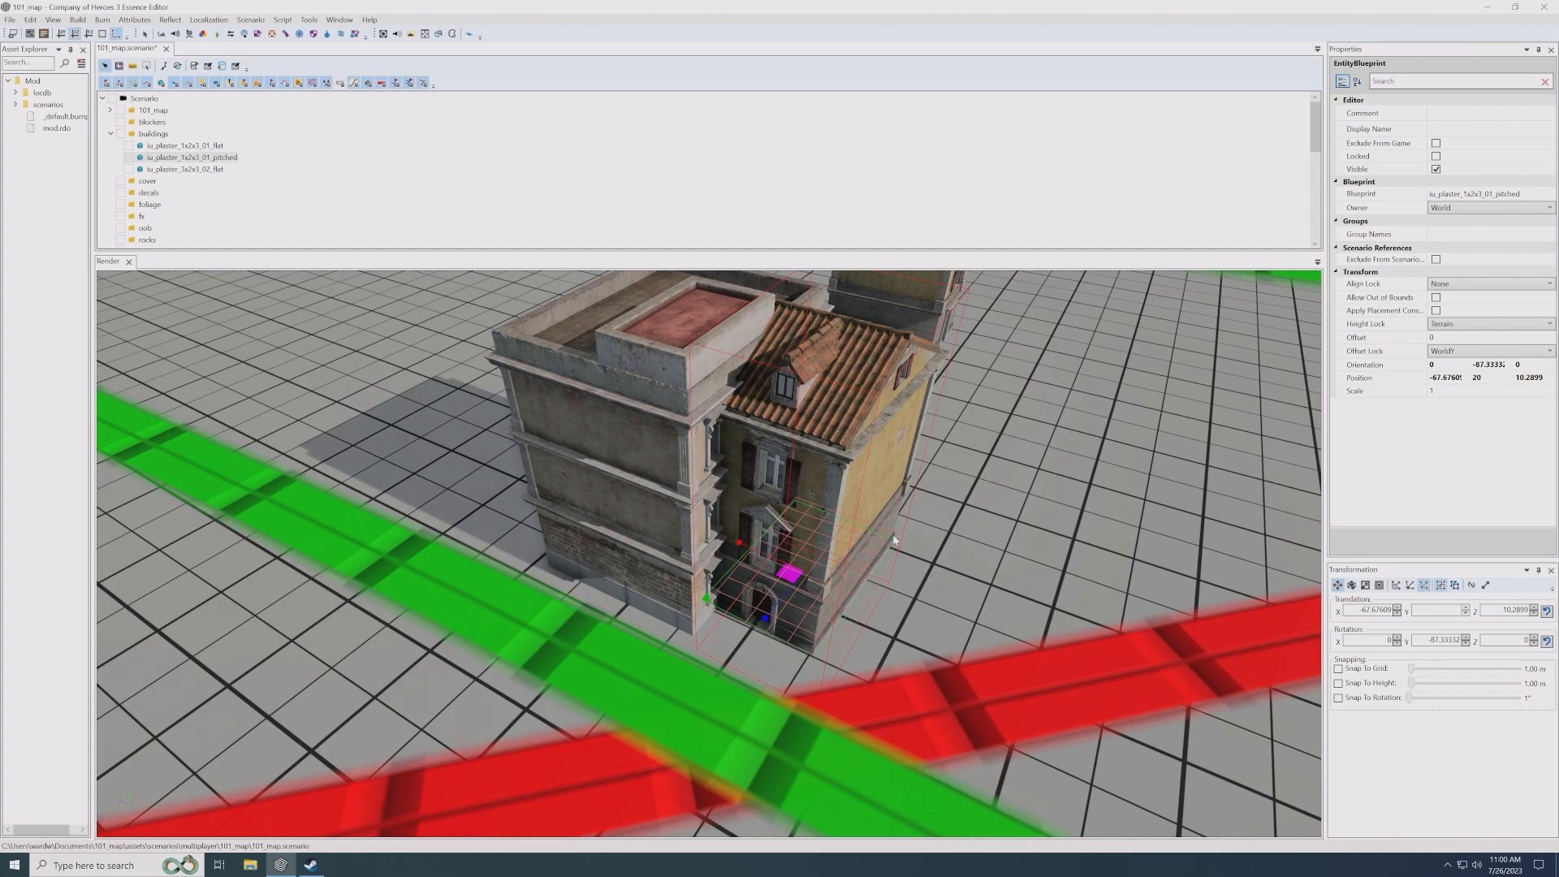
left_click_drag(792, 578, 743, 581, "alt")
left_click_drag(633, 584, 628, 589)
- Fine-tune the pitched-roof house's rotation to about -88.7 degrees
key("e")
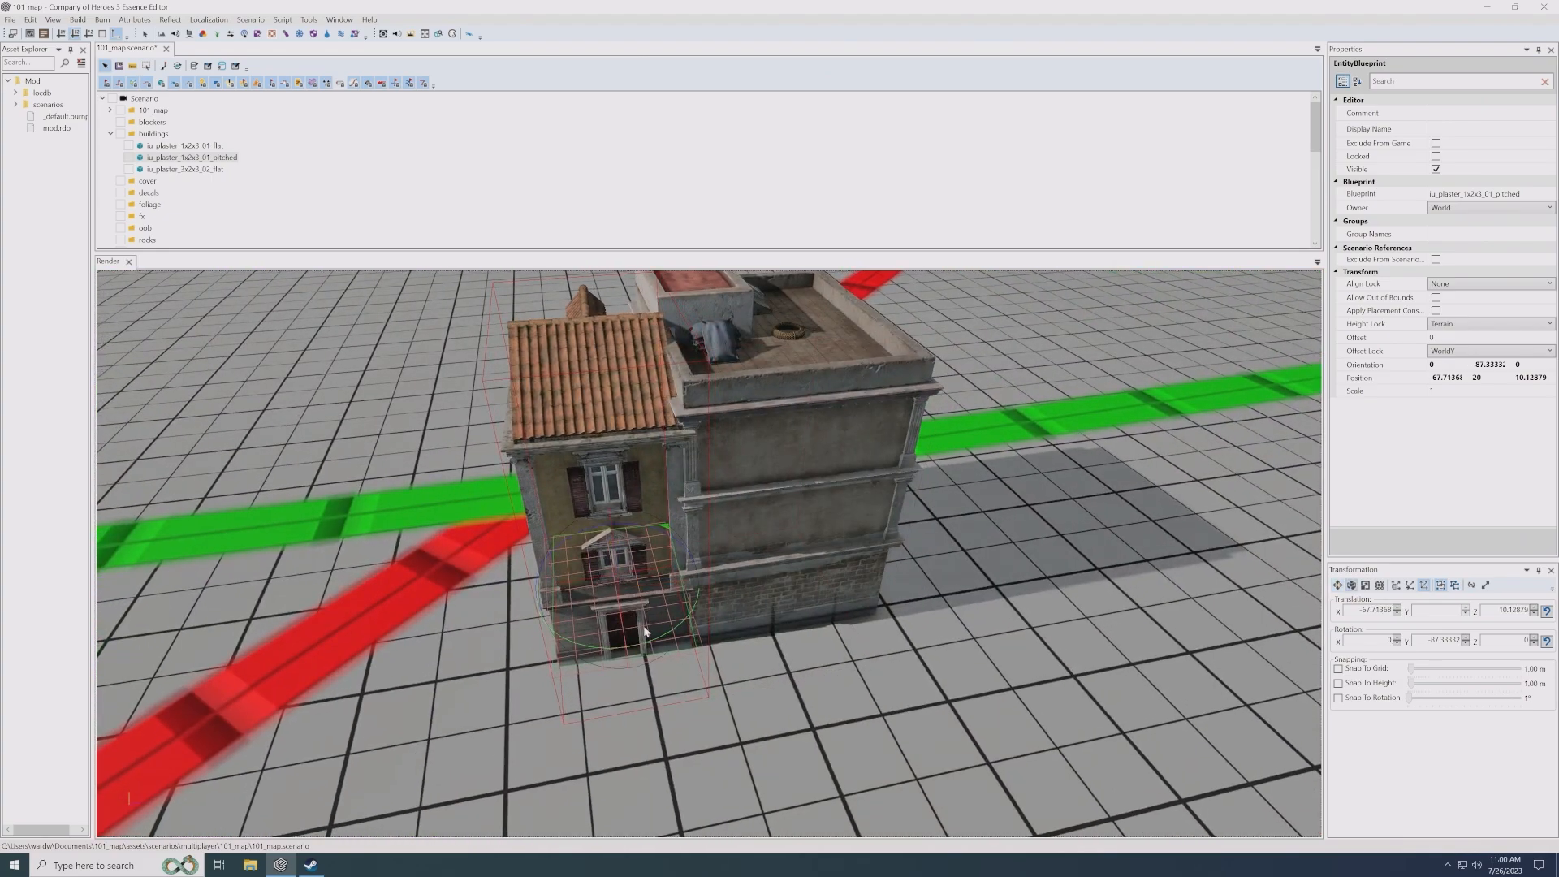
left_click_drag(644, 648, 641, 648)
key("w")
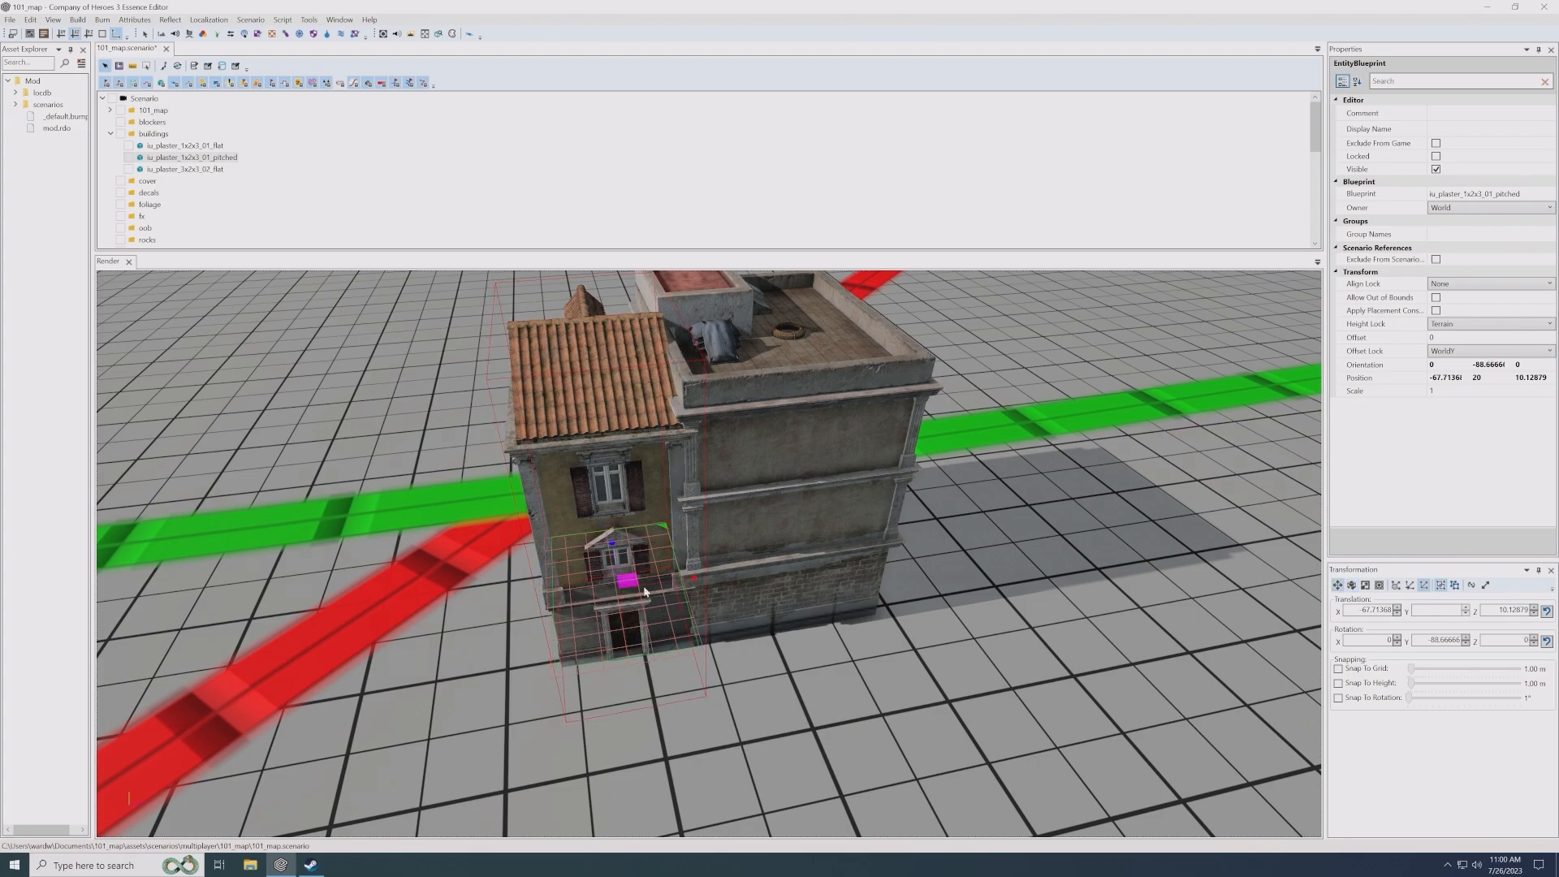
left_click_drag(730, 599, 767, 599, "alt")
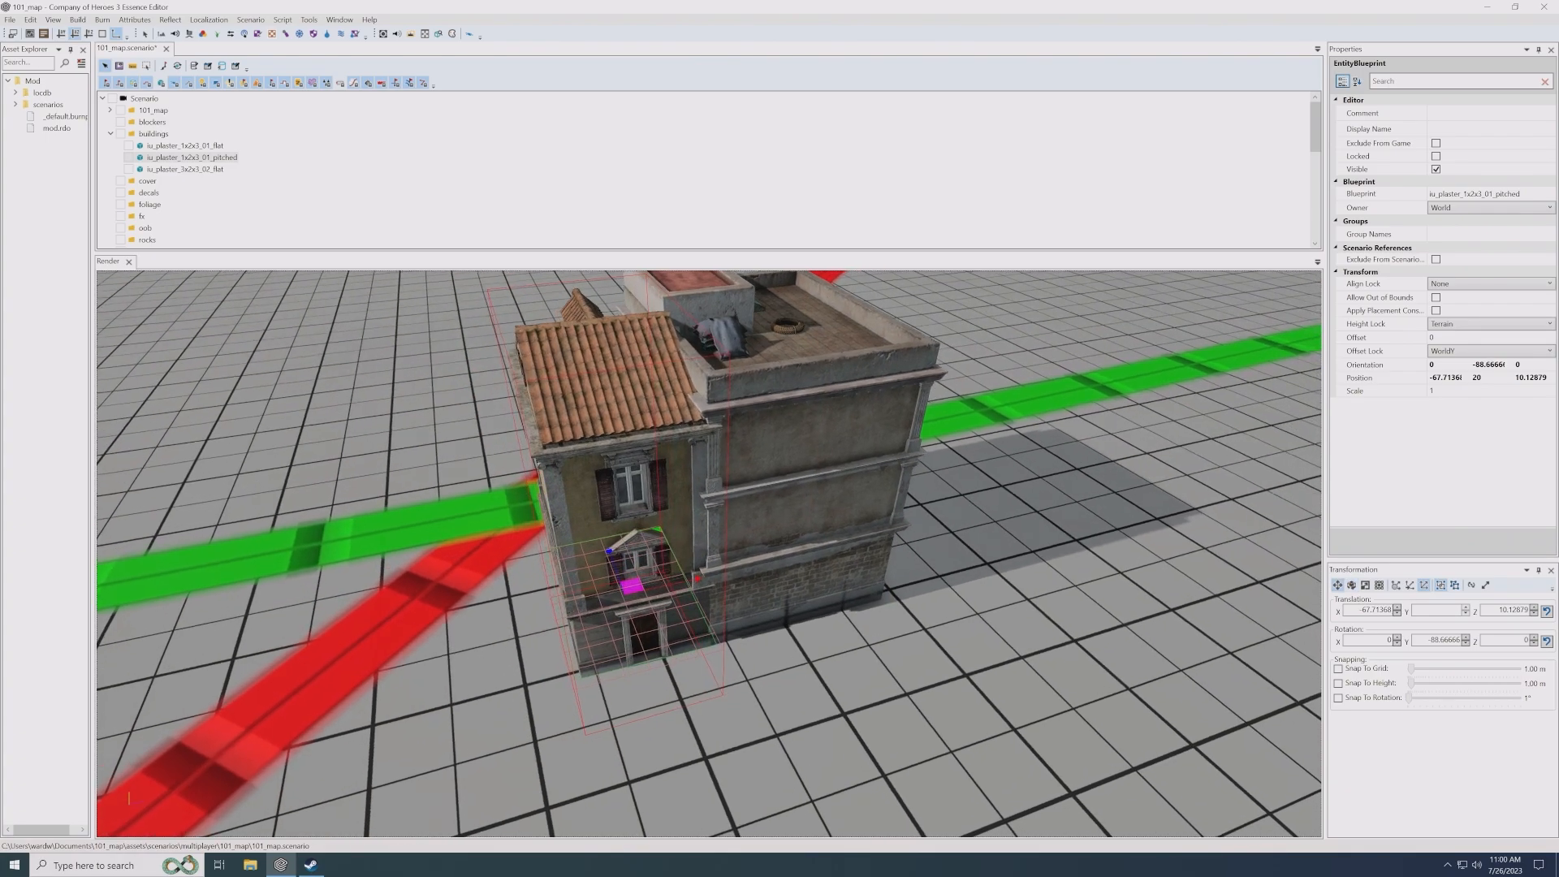
- Reposition the pitched-roof house beside the 3x2x3 flat building's front, at about X -61.1, Z 16.6, with a rotation of about 2.7 degrees
left_click_drag(675, 615, 799, 674)
key("w")
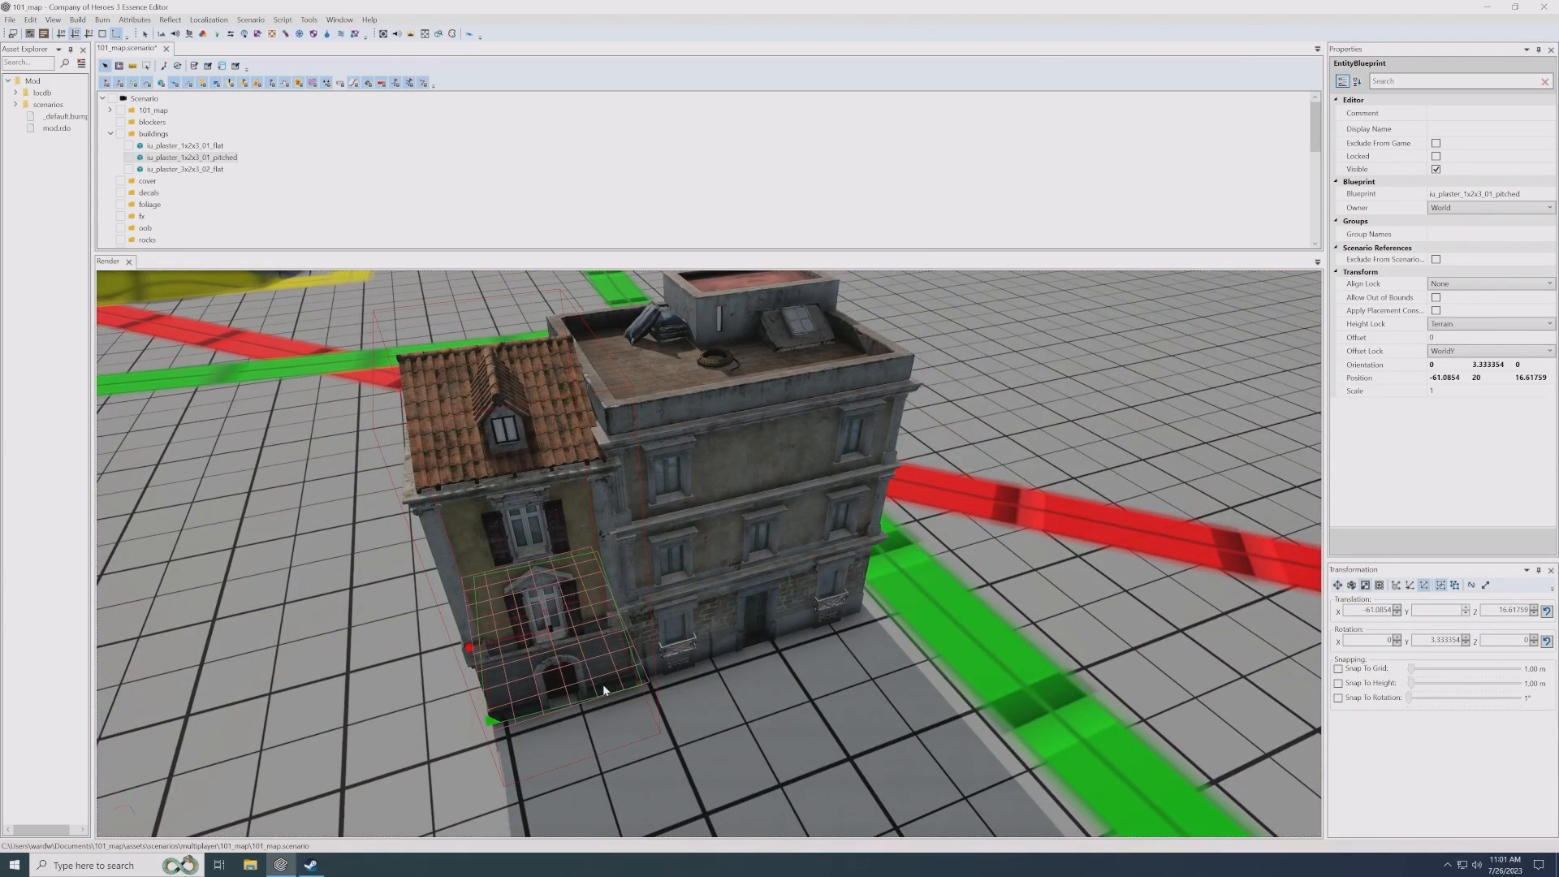
key("e")
left_click_drag(598, 682, 730, 654)
key("w")
- Examine how the roofs, walls and facades of the pitched-roof house and the 3x2x3 flat building meet
scroll(715, 638, "down", 3)
scroll(723, 638, "up", 3)
scroll(734, 640, "up", 5)
left_click_drag(585, 499, 654, 484, "alt")
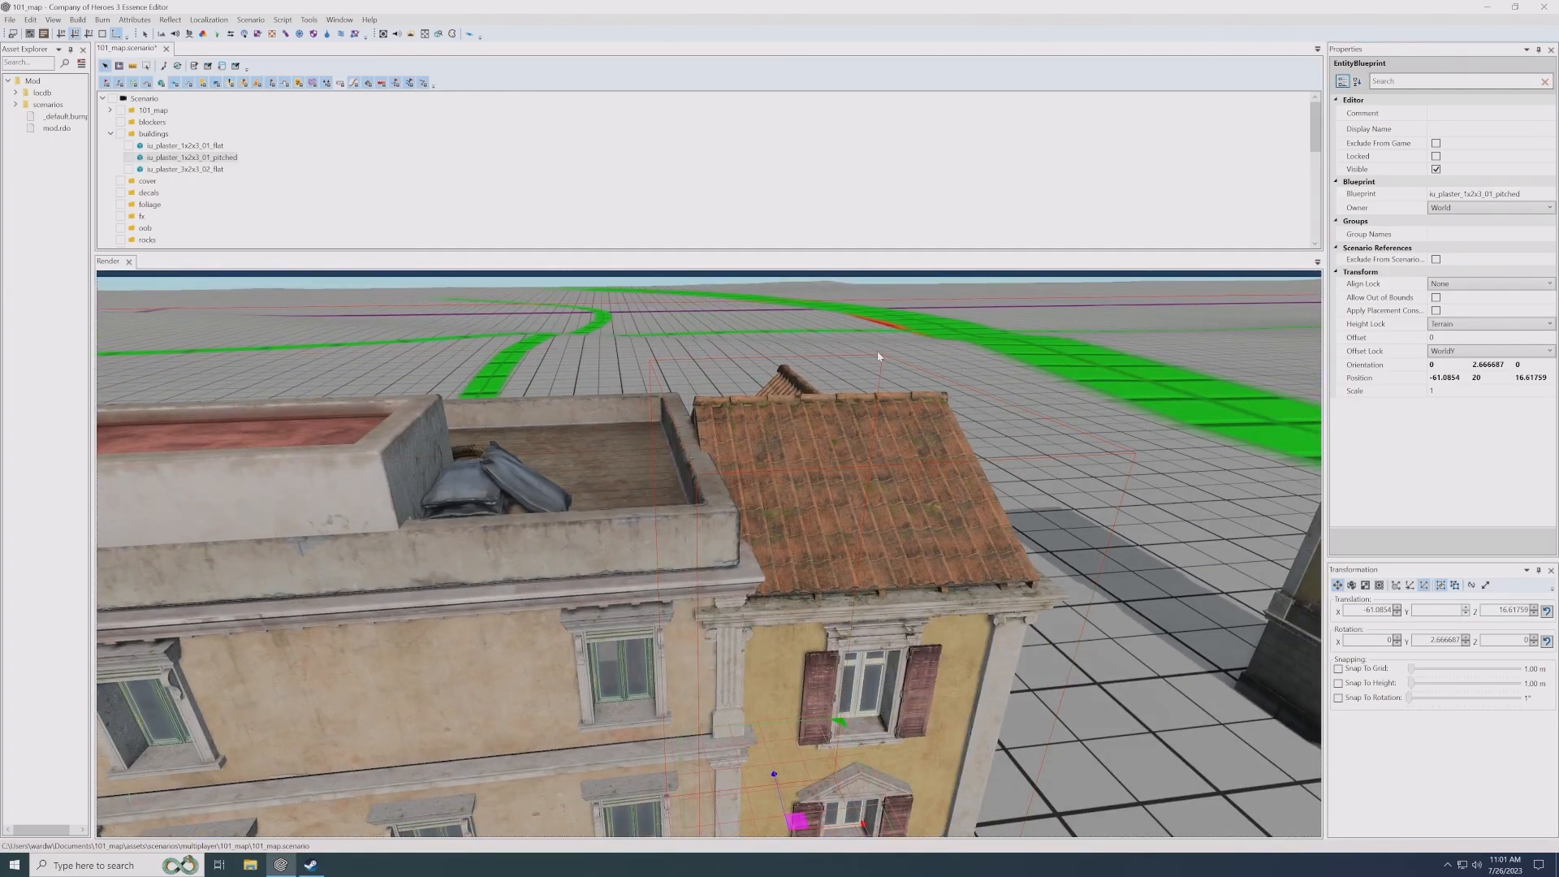
scroll(776, 528, "down", 5)
left_click_drag(775, 528, 747, 525, "alt")
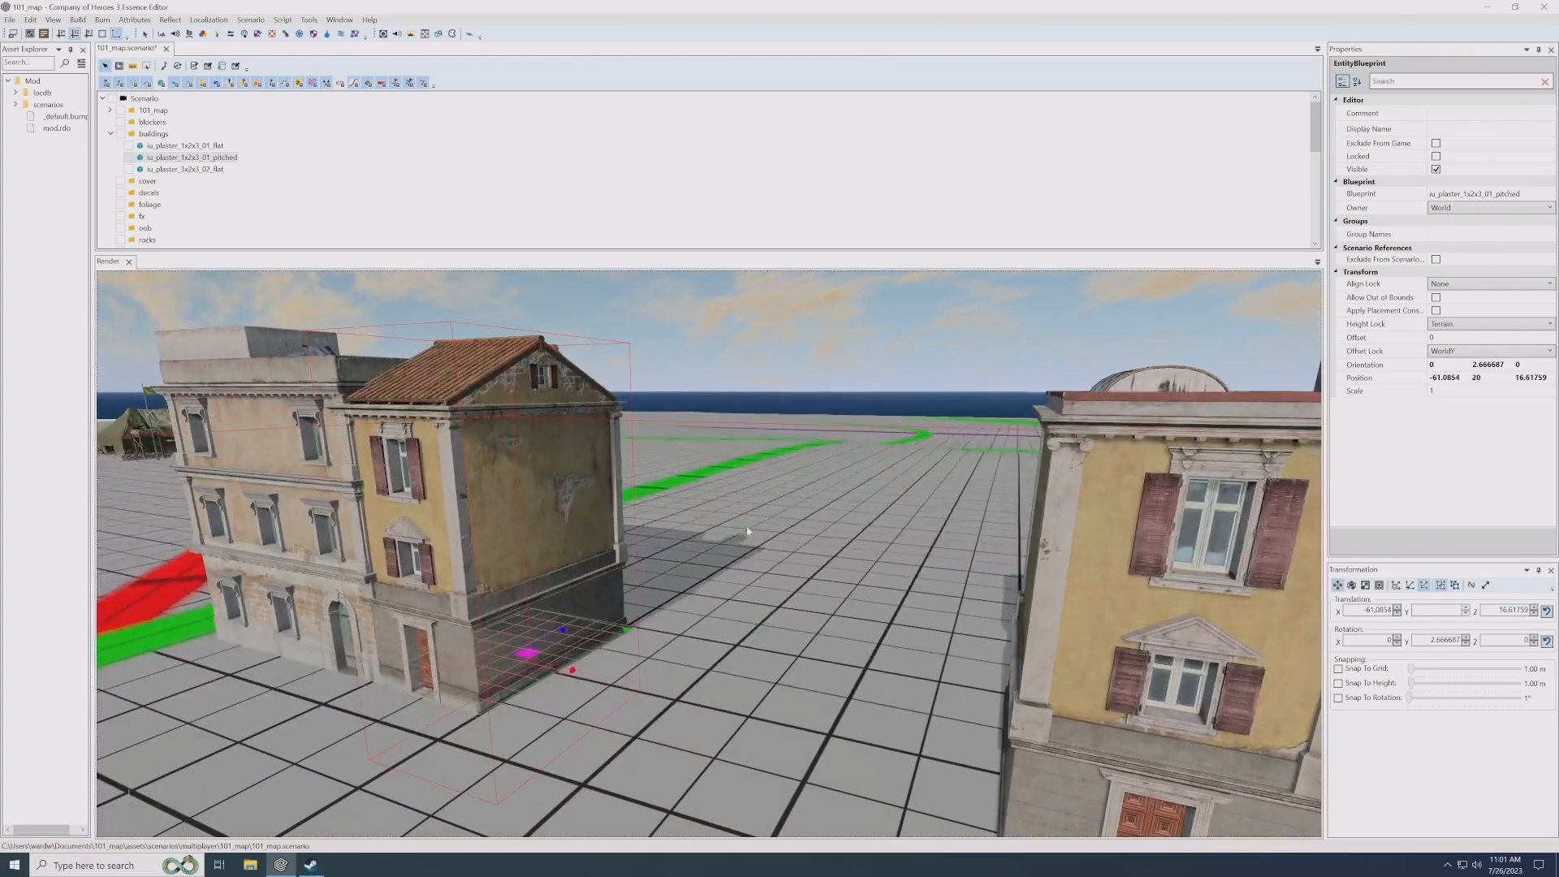
middle_click_drag(638, 544, 550, 409)
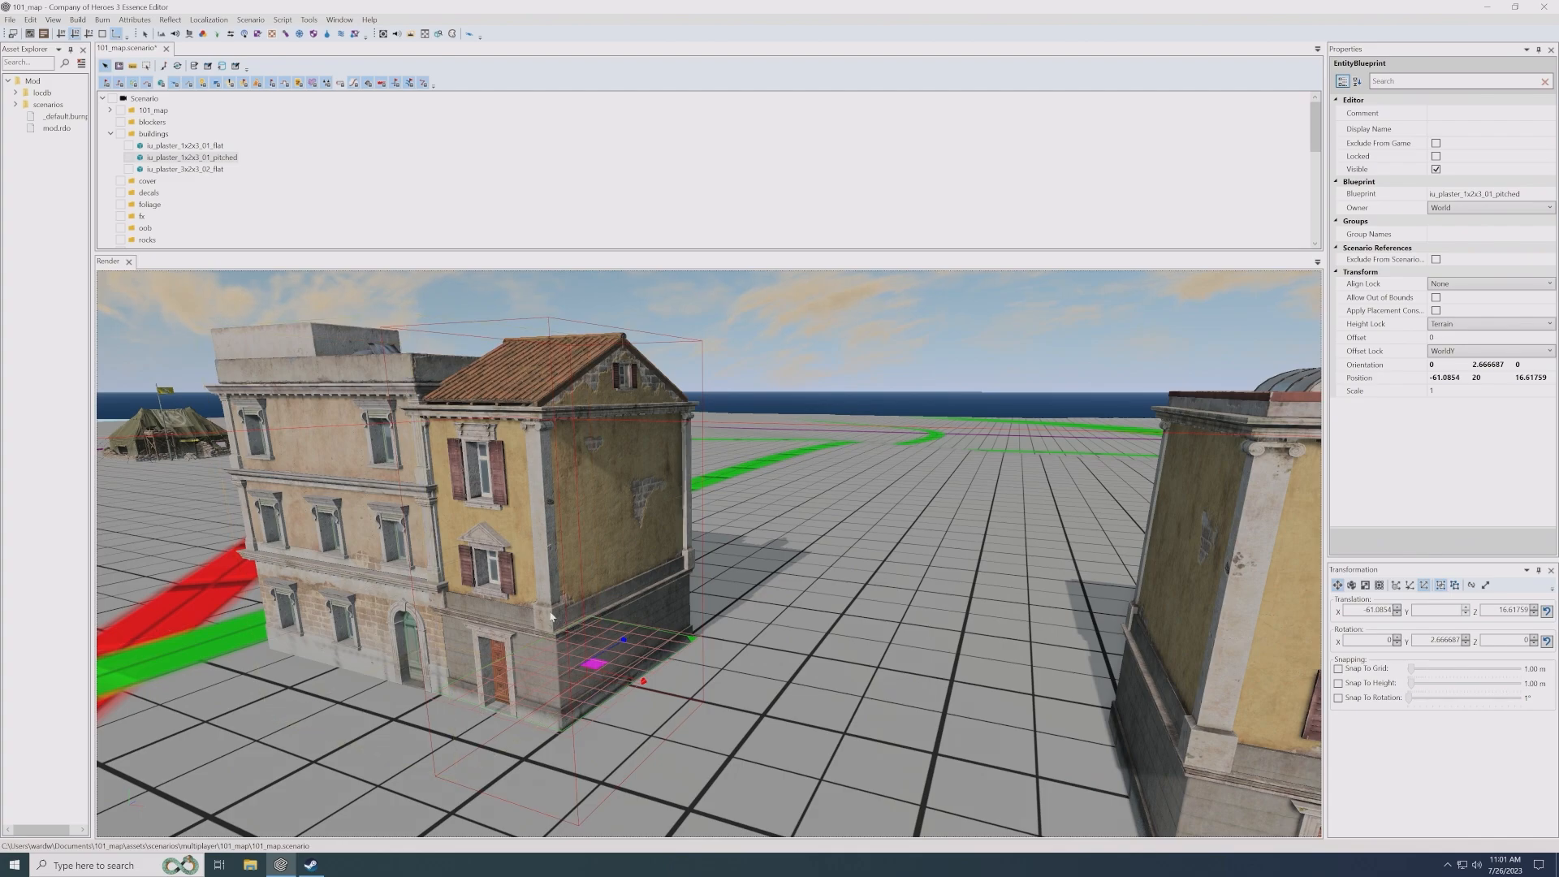
left_click_drag(548, 618, 601, 645, "alt")
left_click_drag(650, 455, 666, 542, "alt")
middle_click_drag(673, 540, 683, 540)
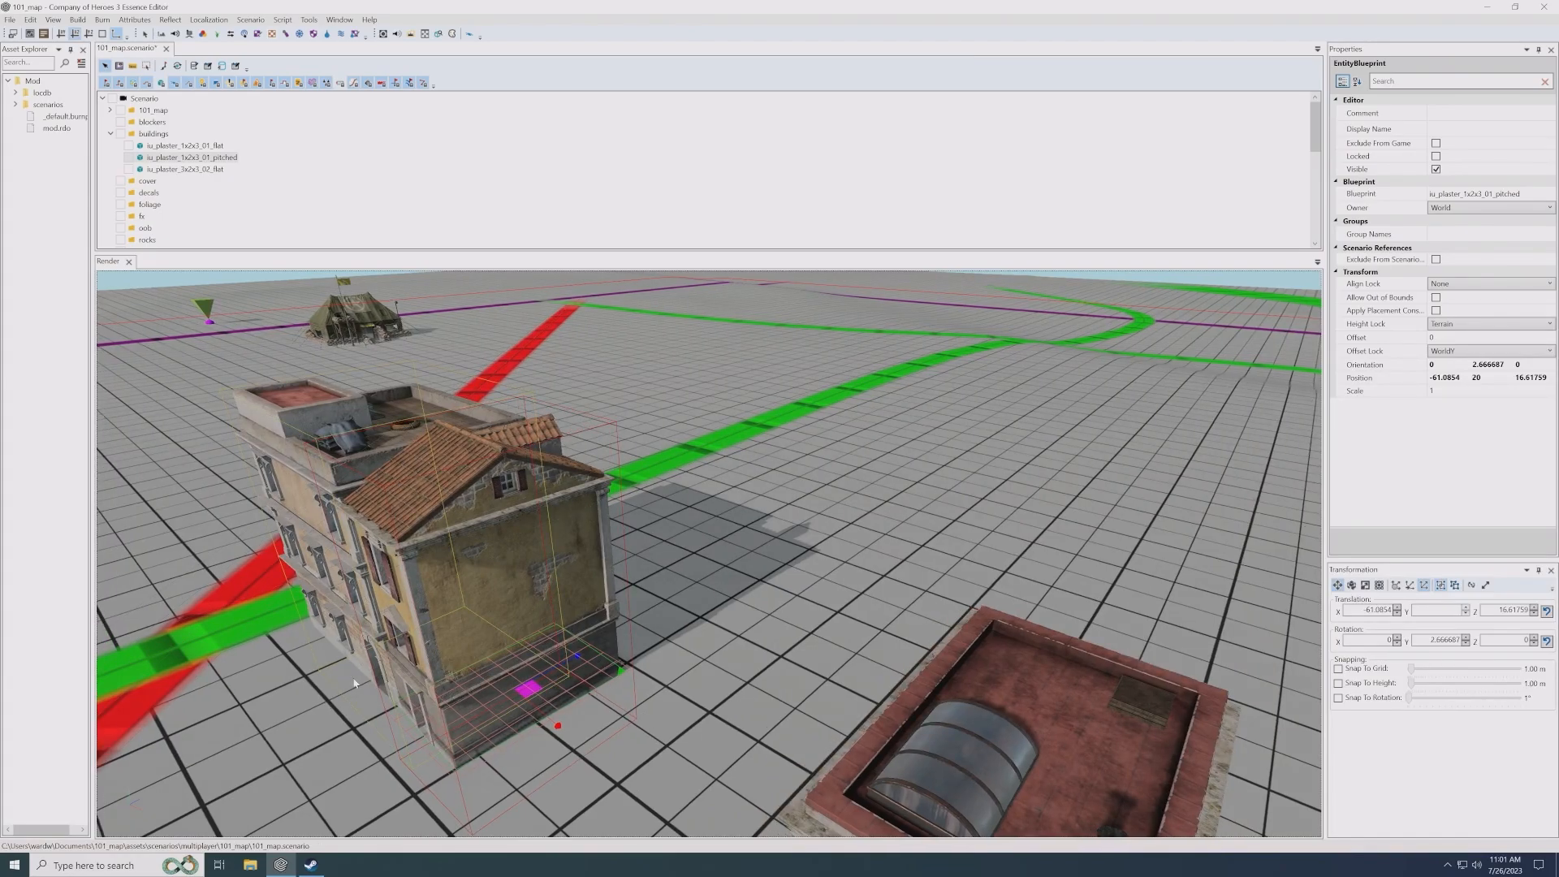
- Duplicate the pitched-roof house, placing one copy in the gap toward the 1x2x3 flat house at about X -50.7, Z 16.3
middle_click_drag(445, 498, 333, 520)
middle_click_drag(676, 409, 636, 411)
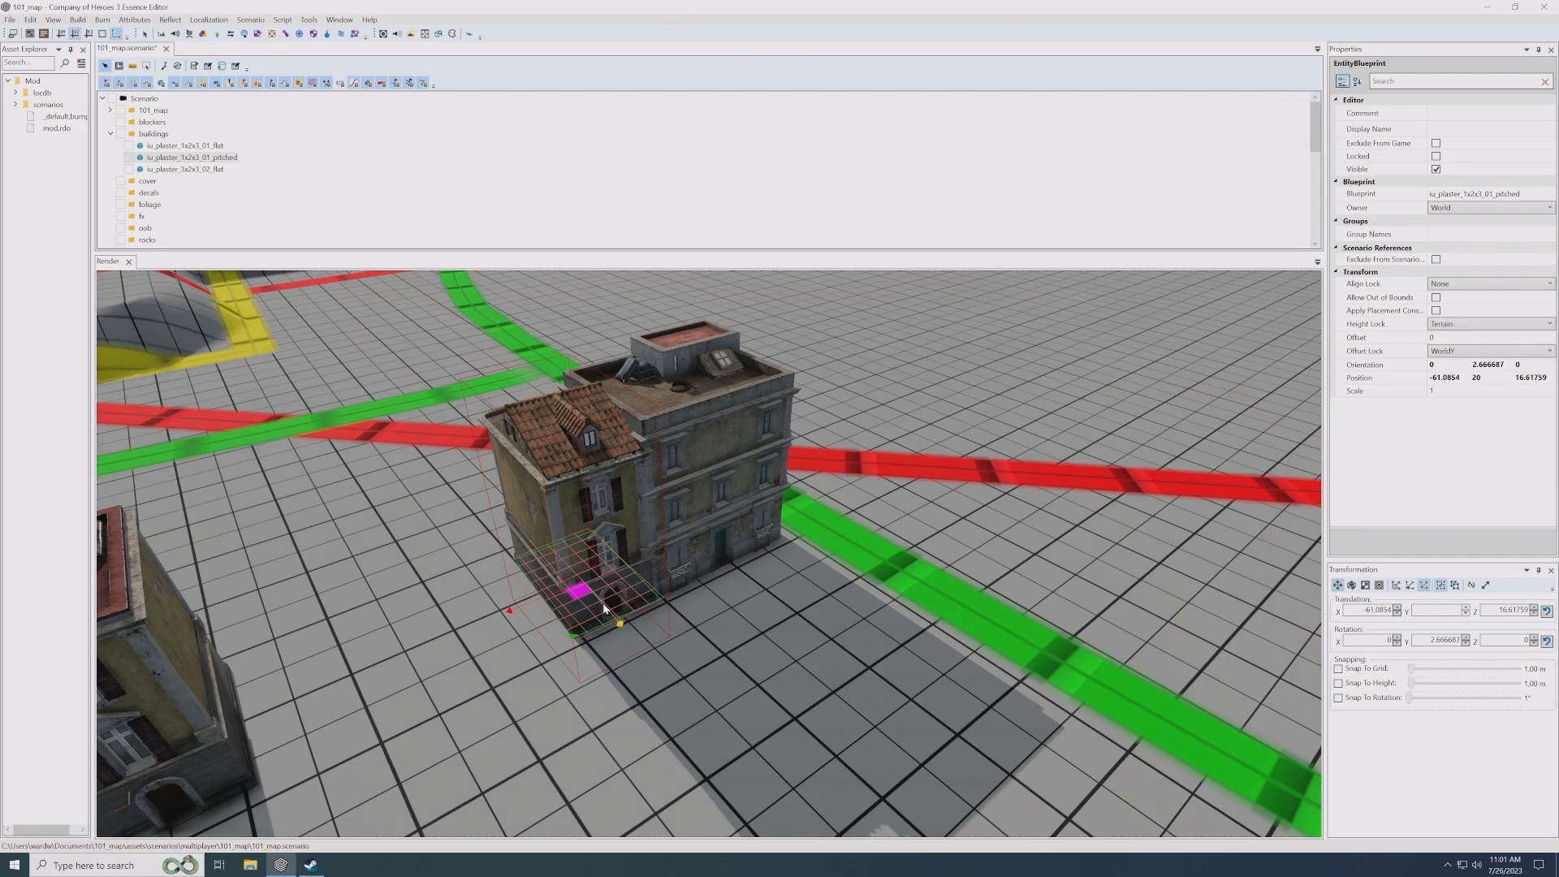
middle_click_drag(635, 604, 693, 640)
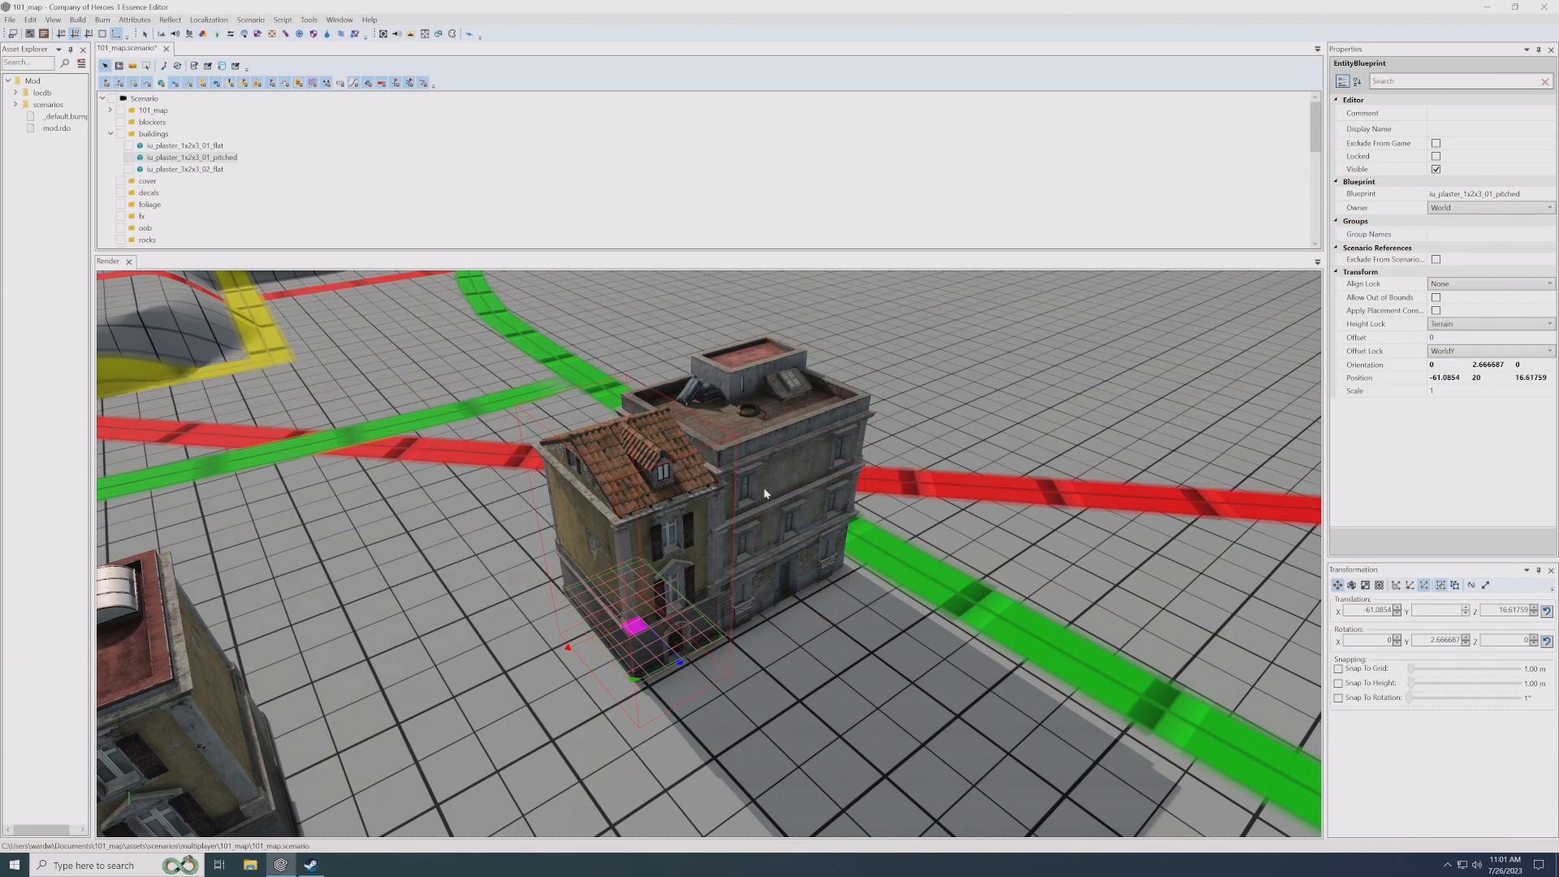
left_click_drag(599, 654, 451, 710, "shift")
- Change the blueprint of the pitched-roof house adjoining the 3x2x3 flat building to ir_plaster_2x2x2_02 from the italian_rural buildings
left_click(1546, 195)
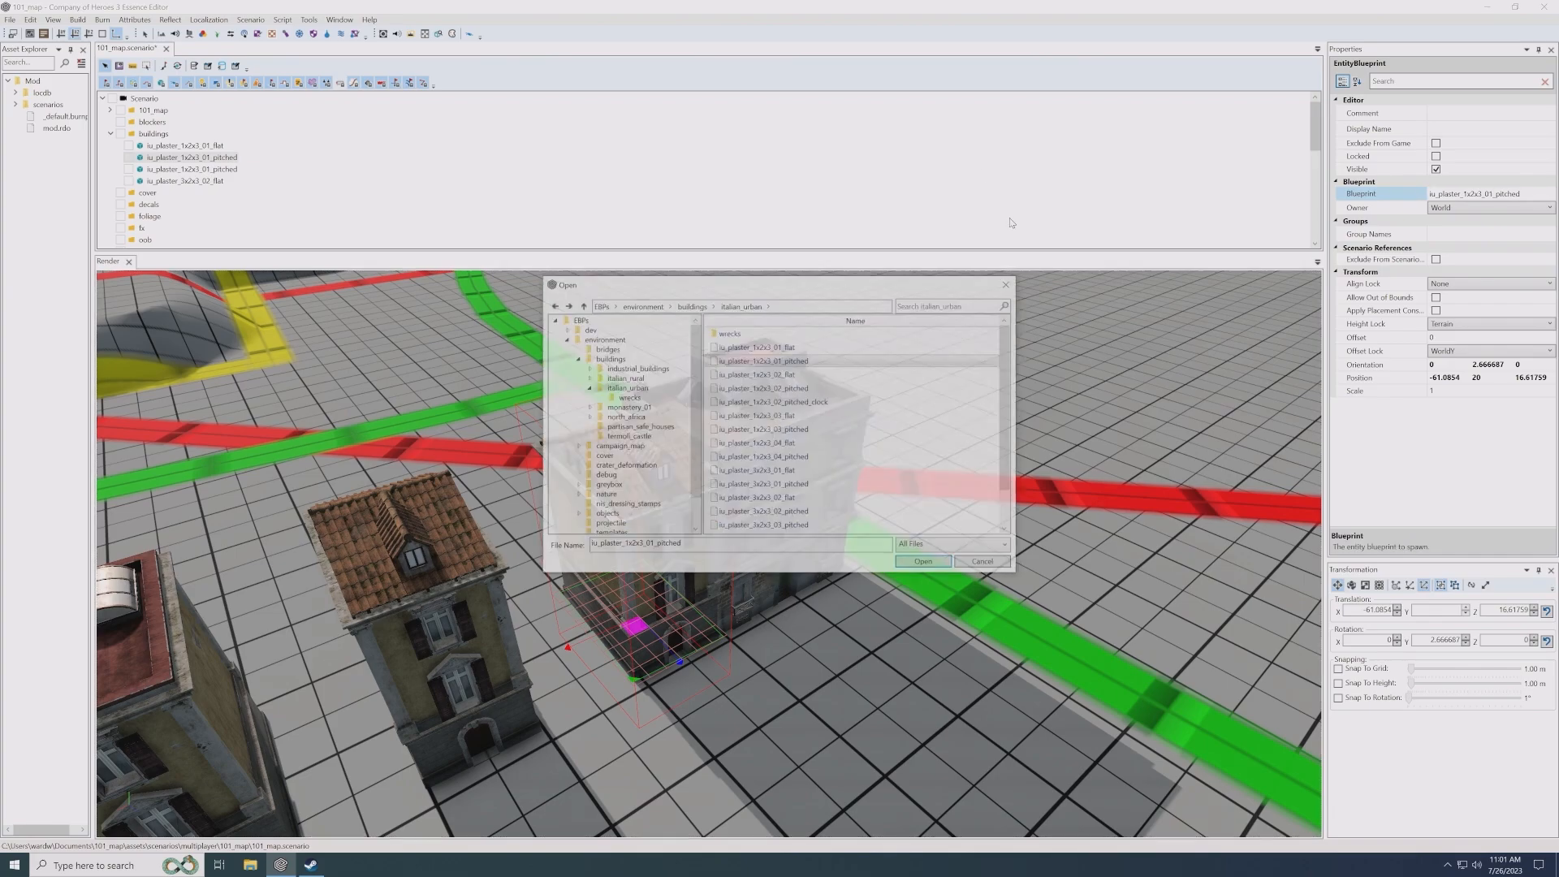
left_click(691, 305)
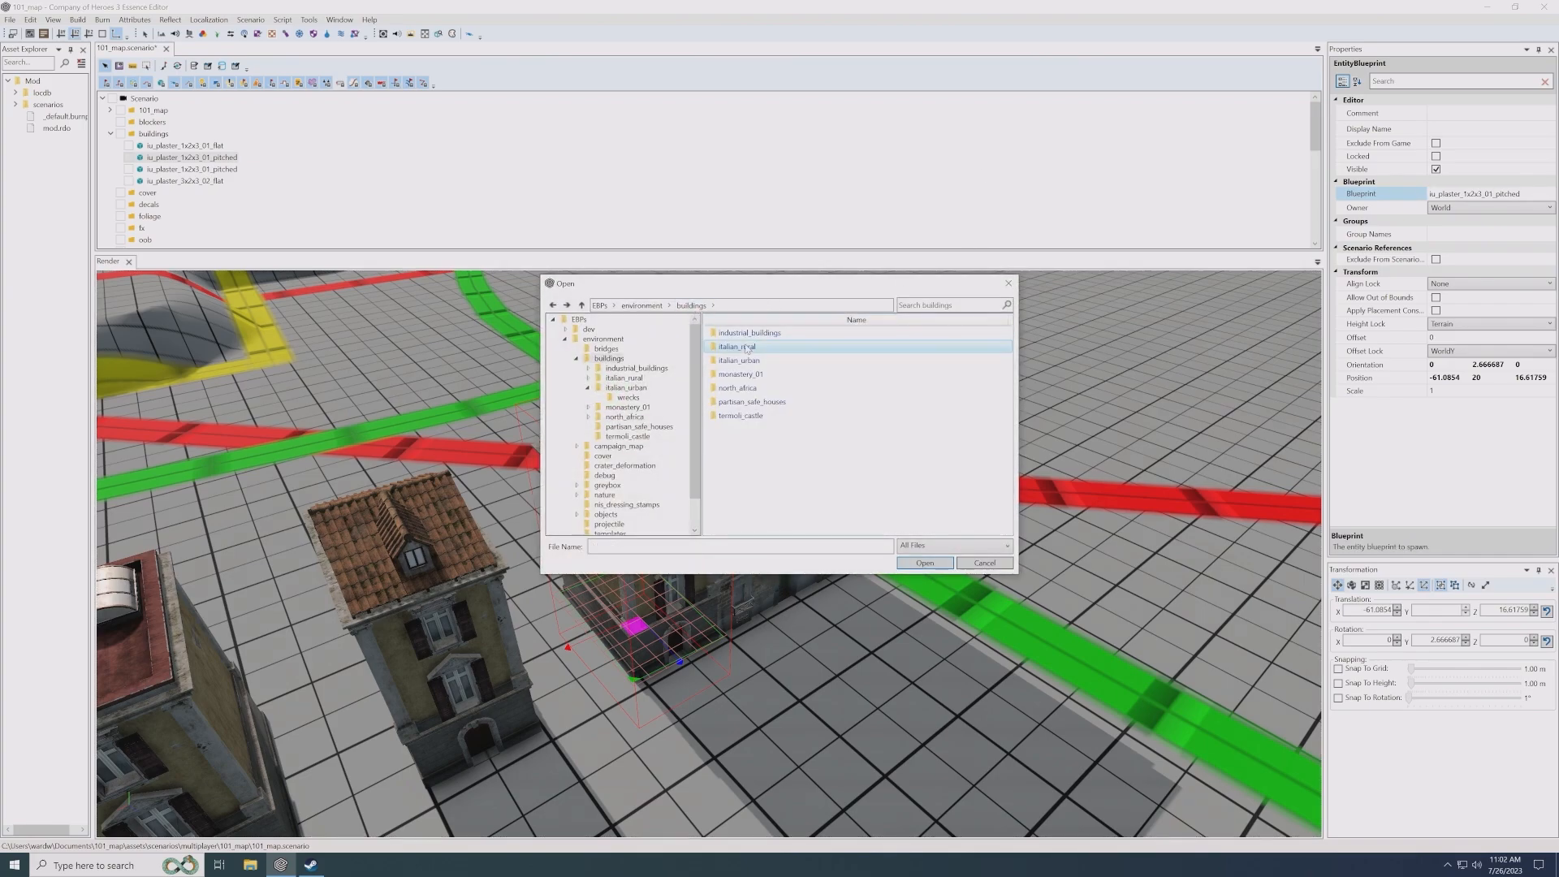
double_click(737, 346)
scroll(842, 456, "down", 2)
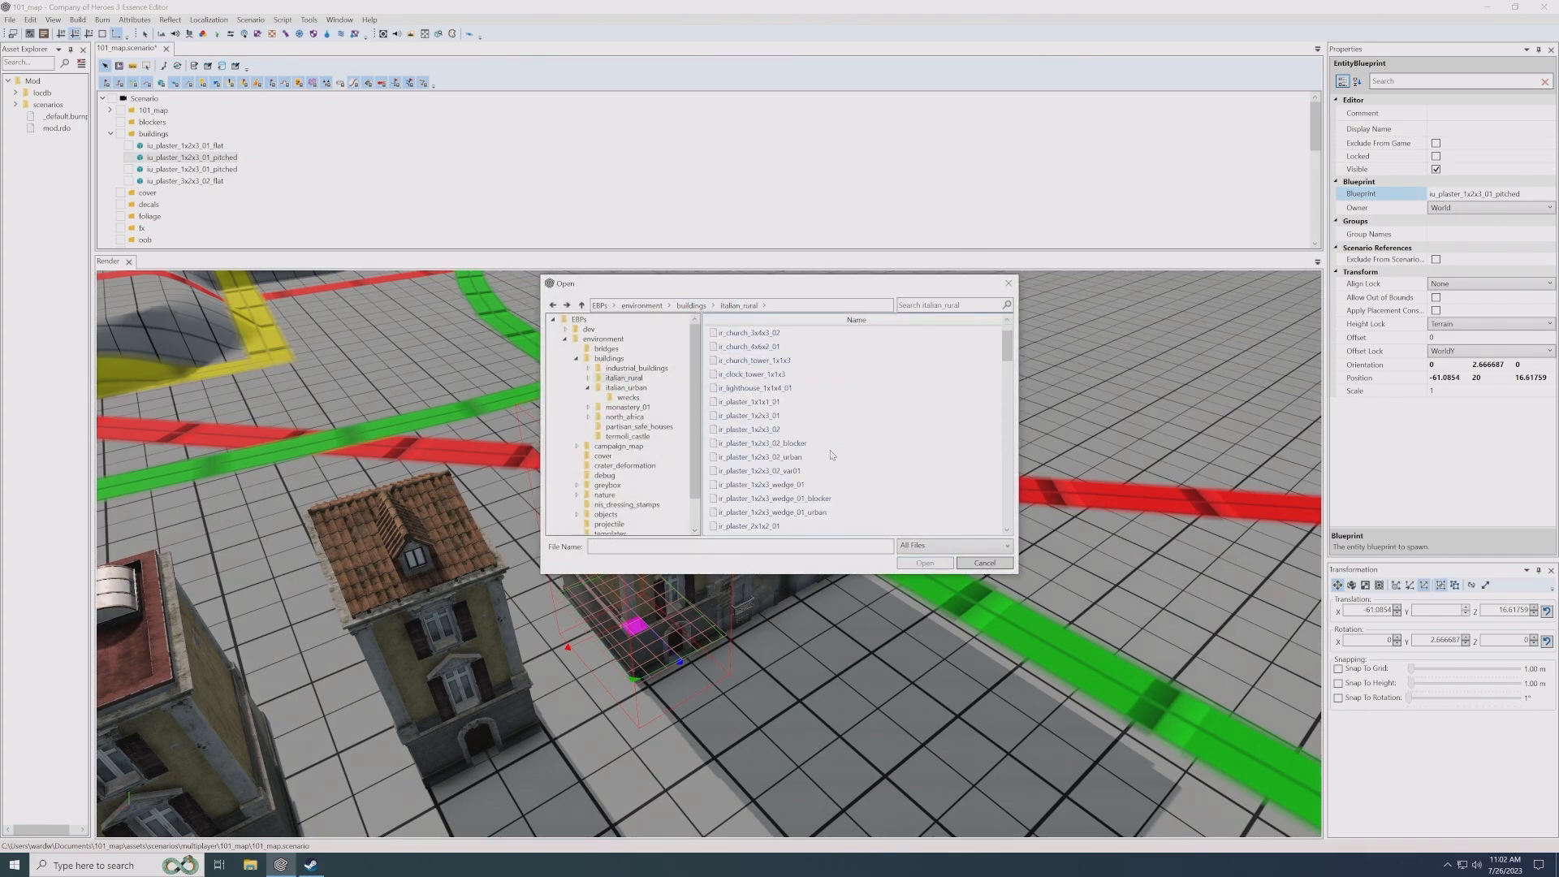
scroll(877, 516, "down", 1)
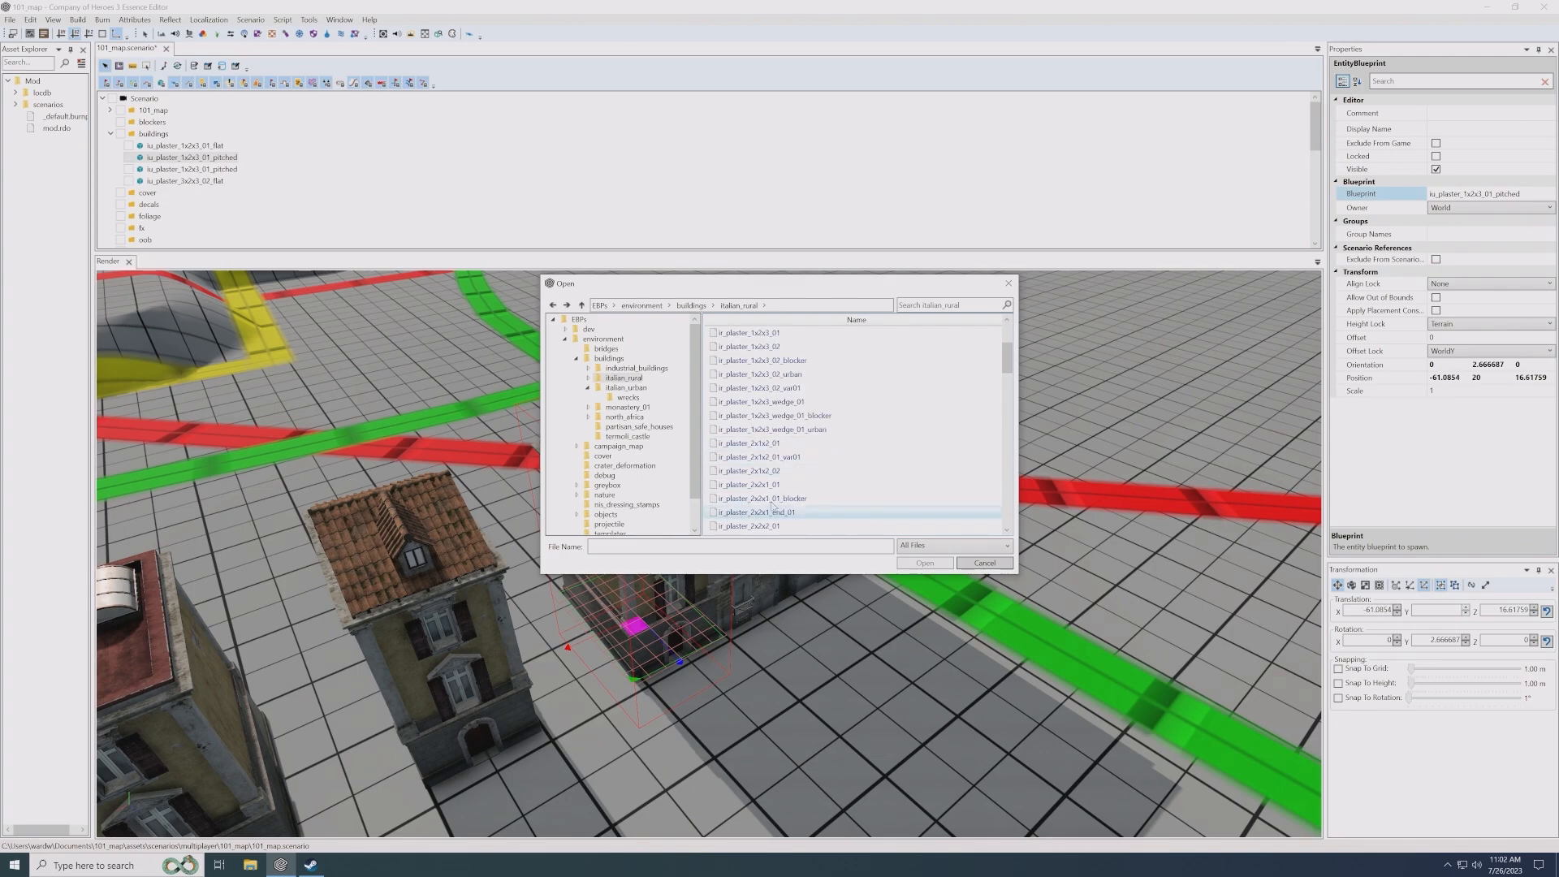
scroll(786, 488, "down", 1)
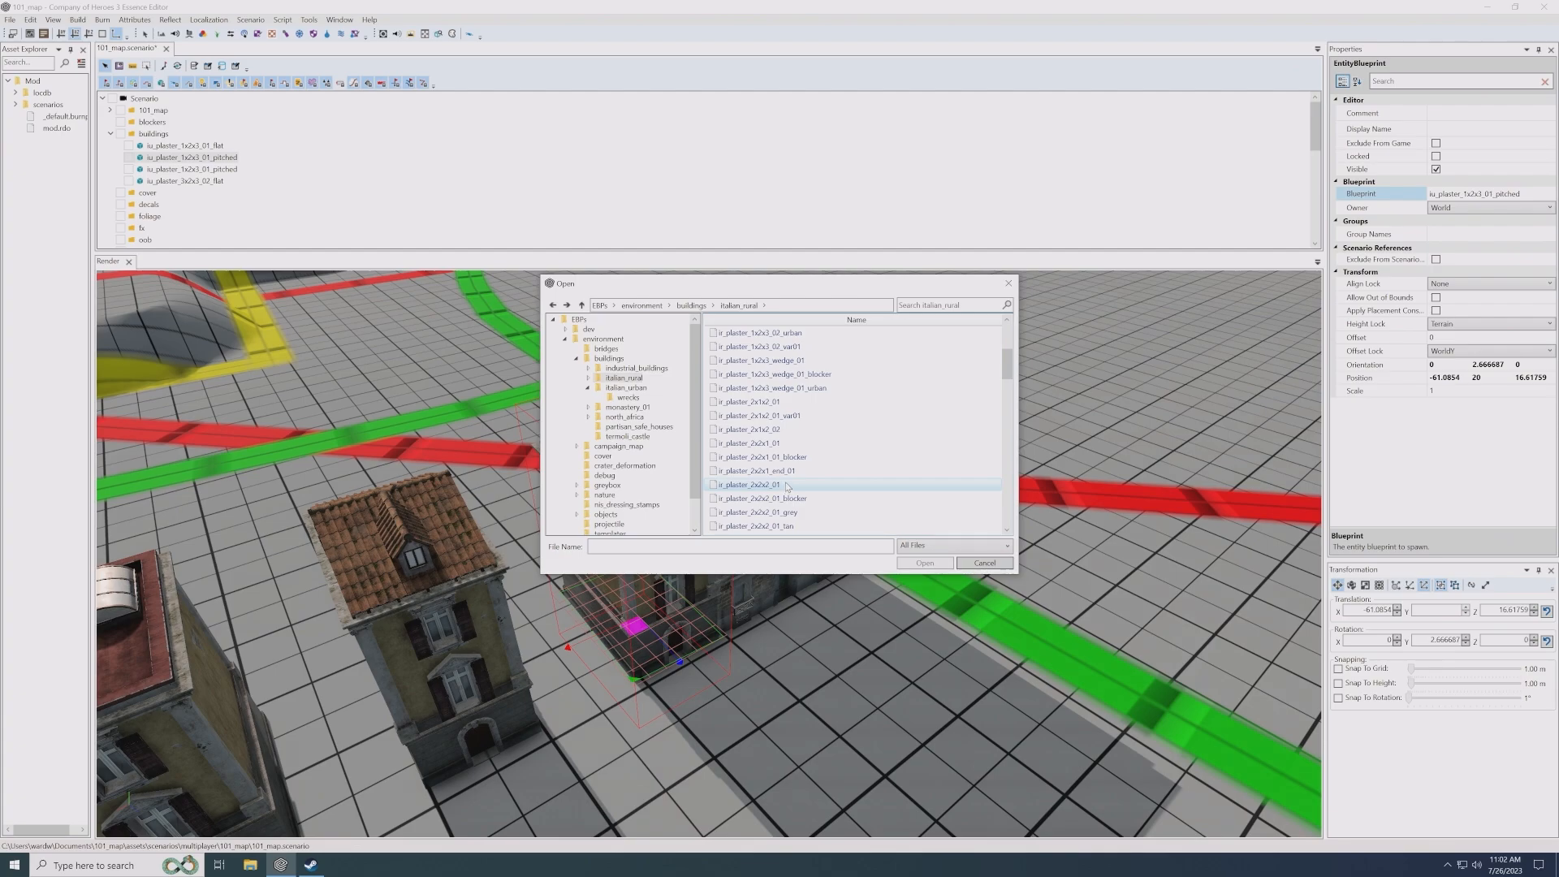
scroll(786, 485, "down", 1)
double_click(781, 513)
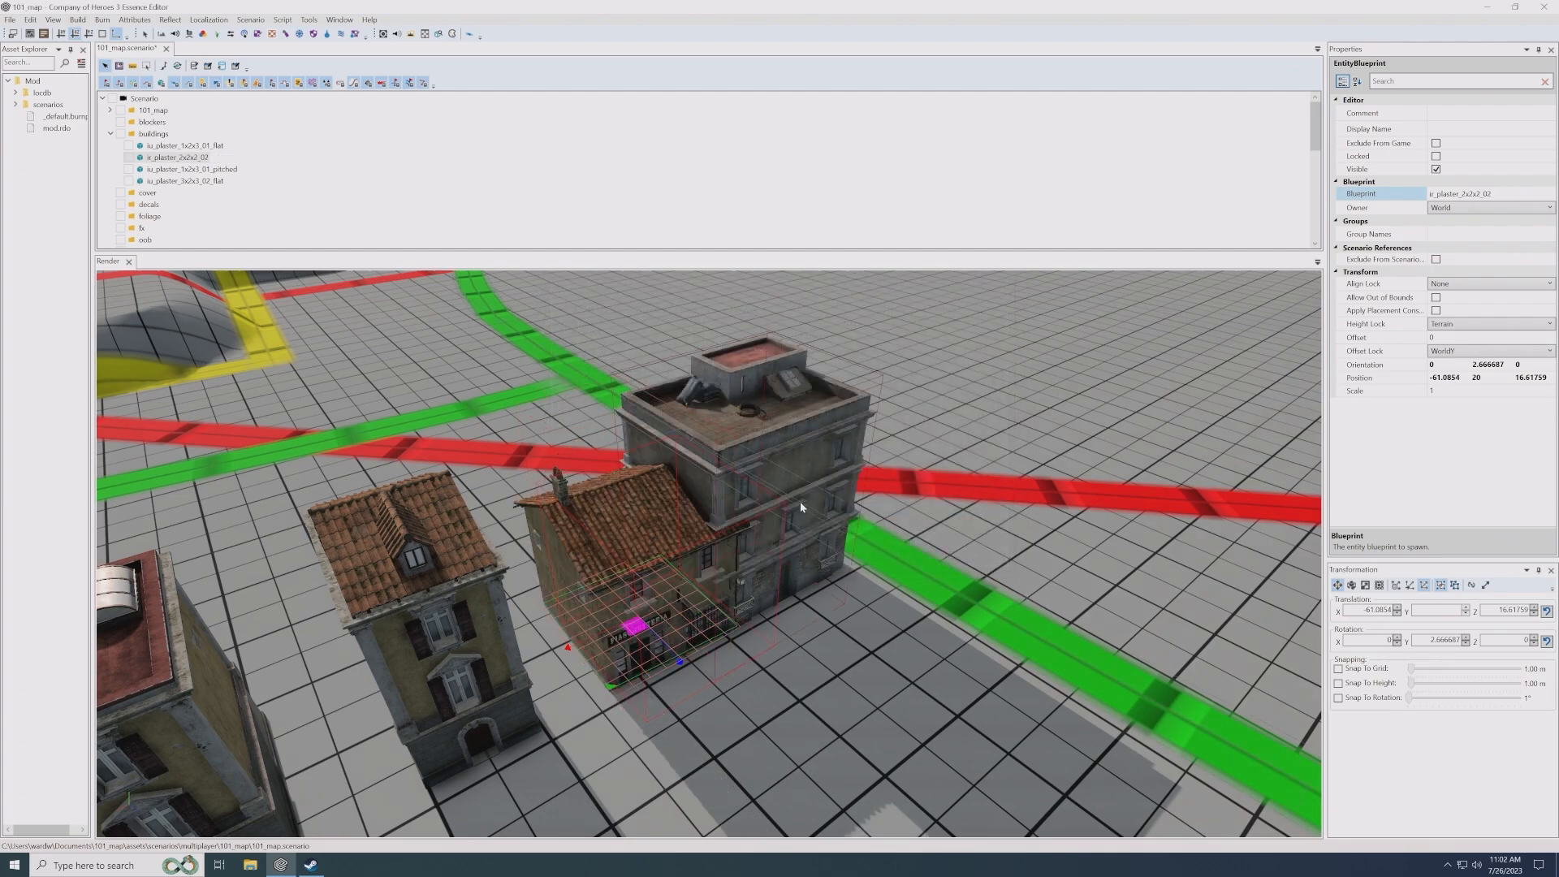
- Shift the ir_plaster_2x2x2_02 house out of the 3x2x3 flat building so their walls meet, at about X -59.8, Z 16.3
scroll(738, 616, "up", 5)
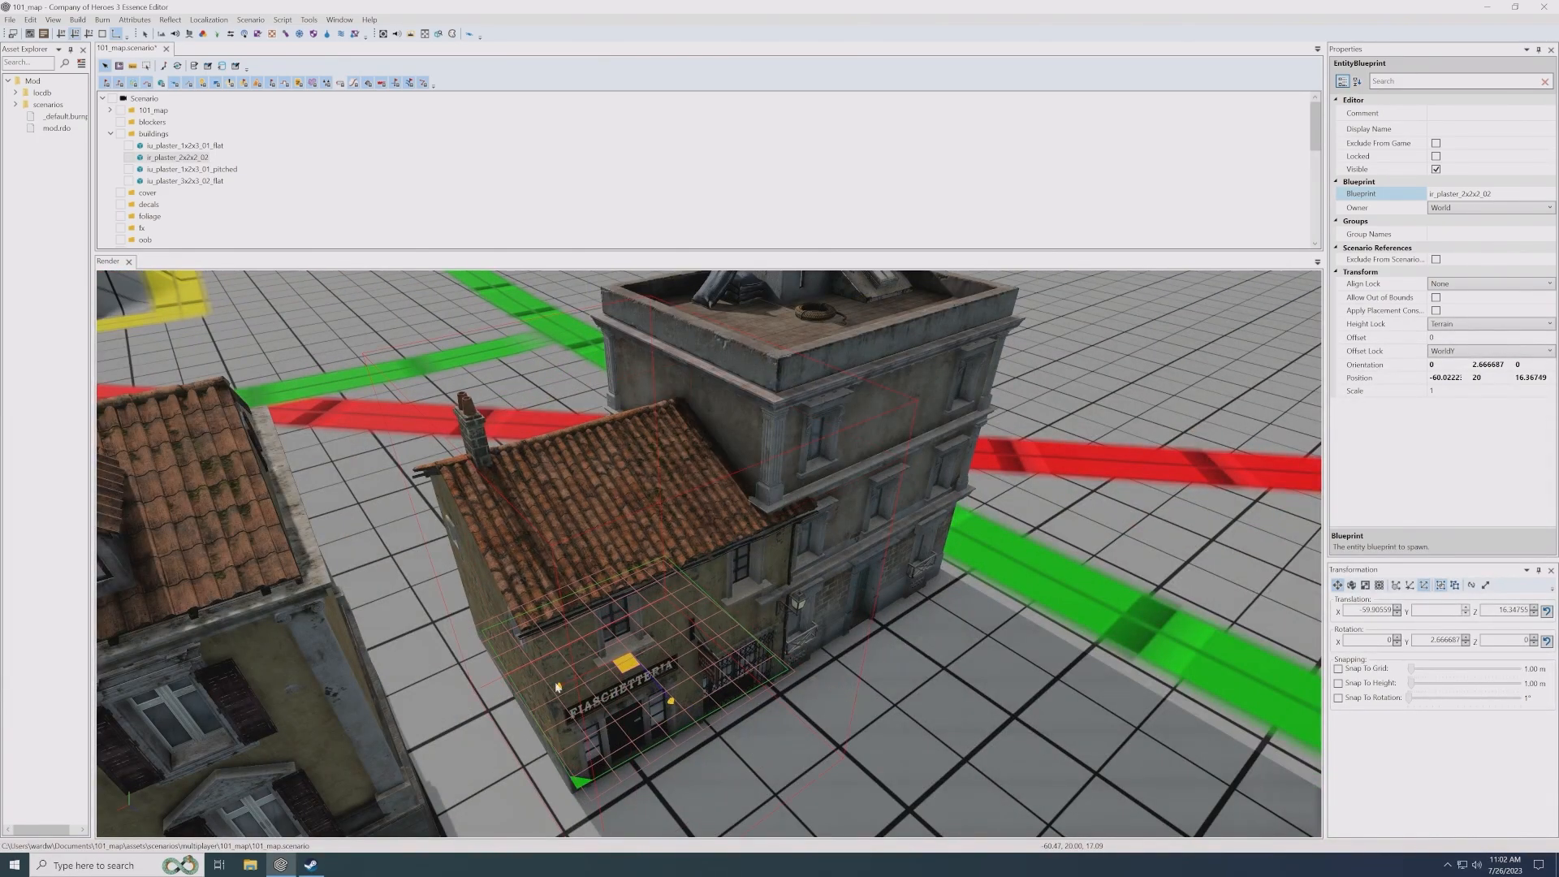
left_click_drag(556, 687, 594, 680)
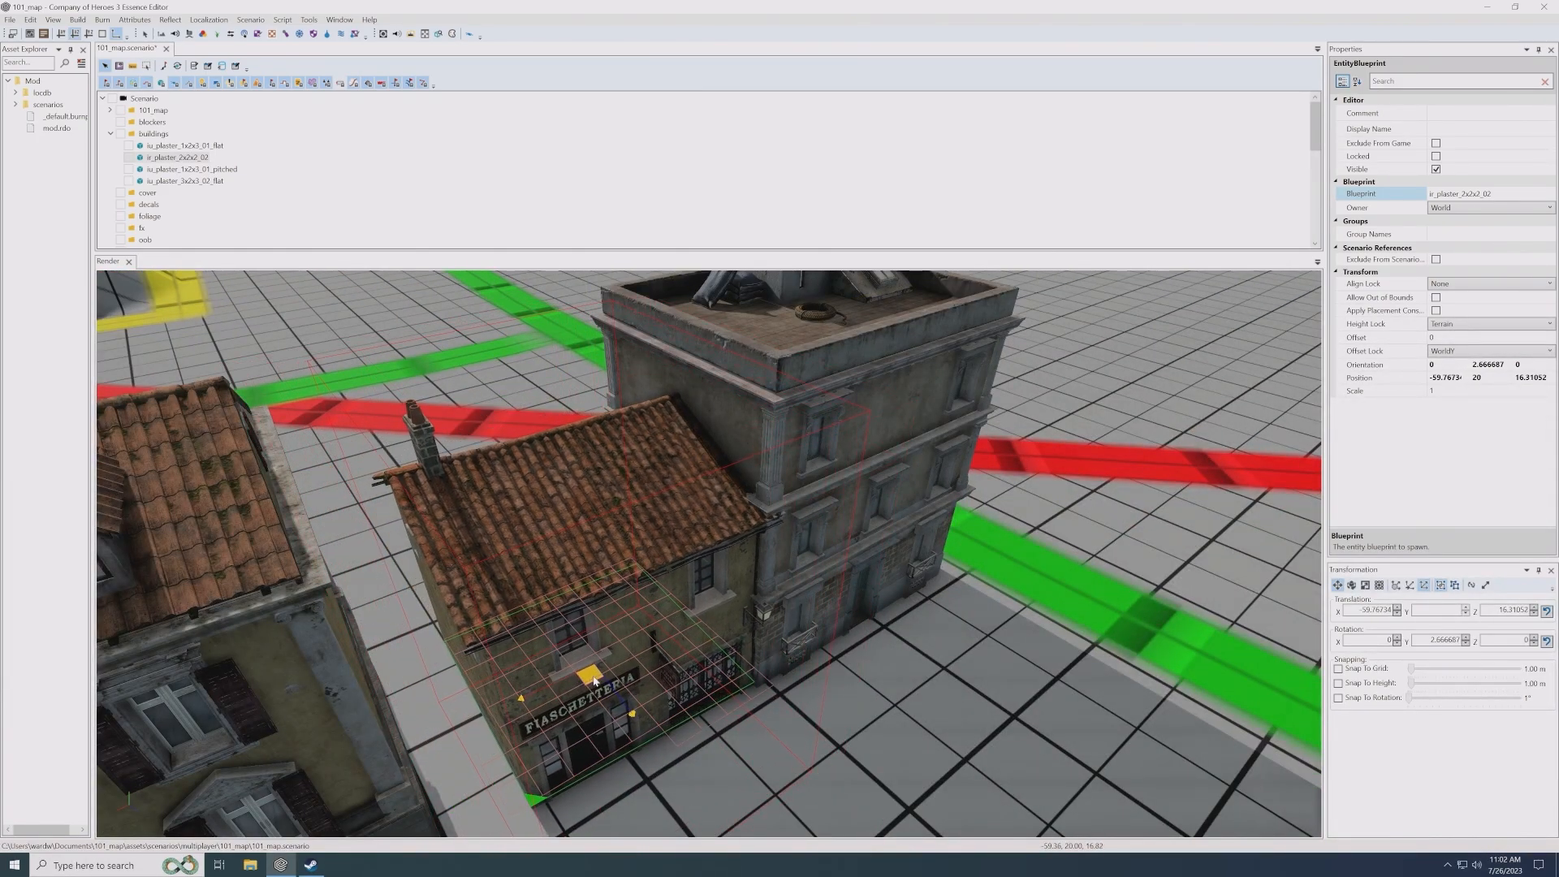
left_click_drag(762, 624, 630, 592, "alt")
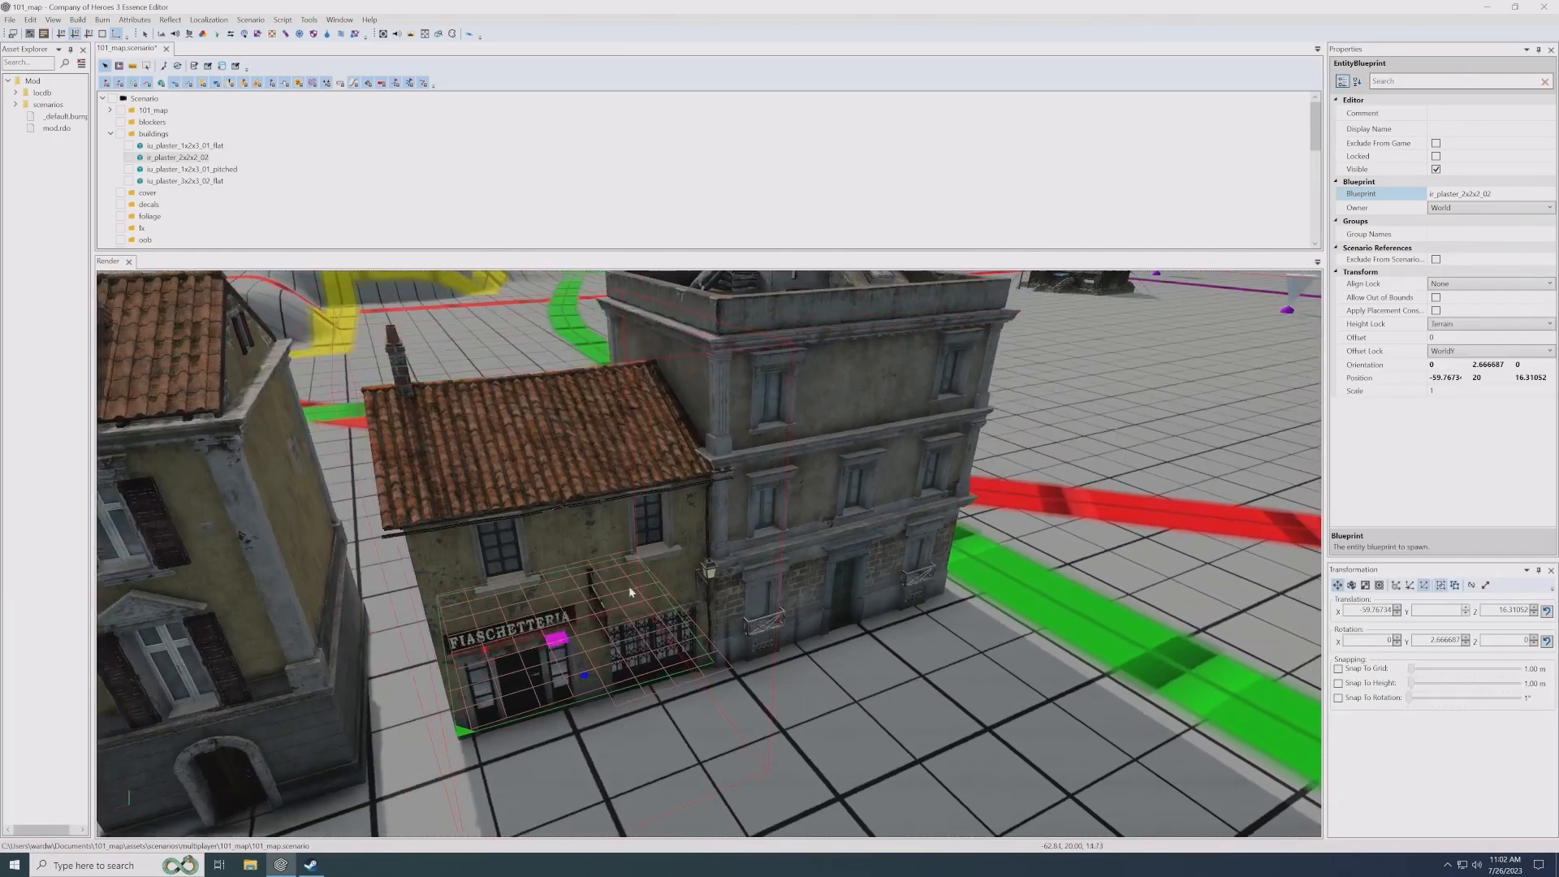
- Move the iu_plaster_1x2x3_01_pitched house farther from the ir_plaster_2x2x2_02 house, to about X -48.3, Z 16.1
scroll(630, 592, "down", 5)
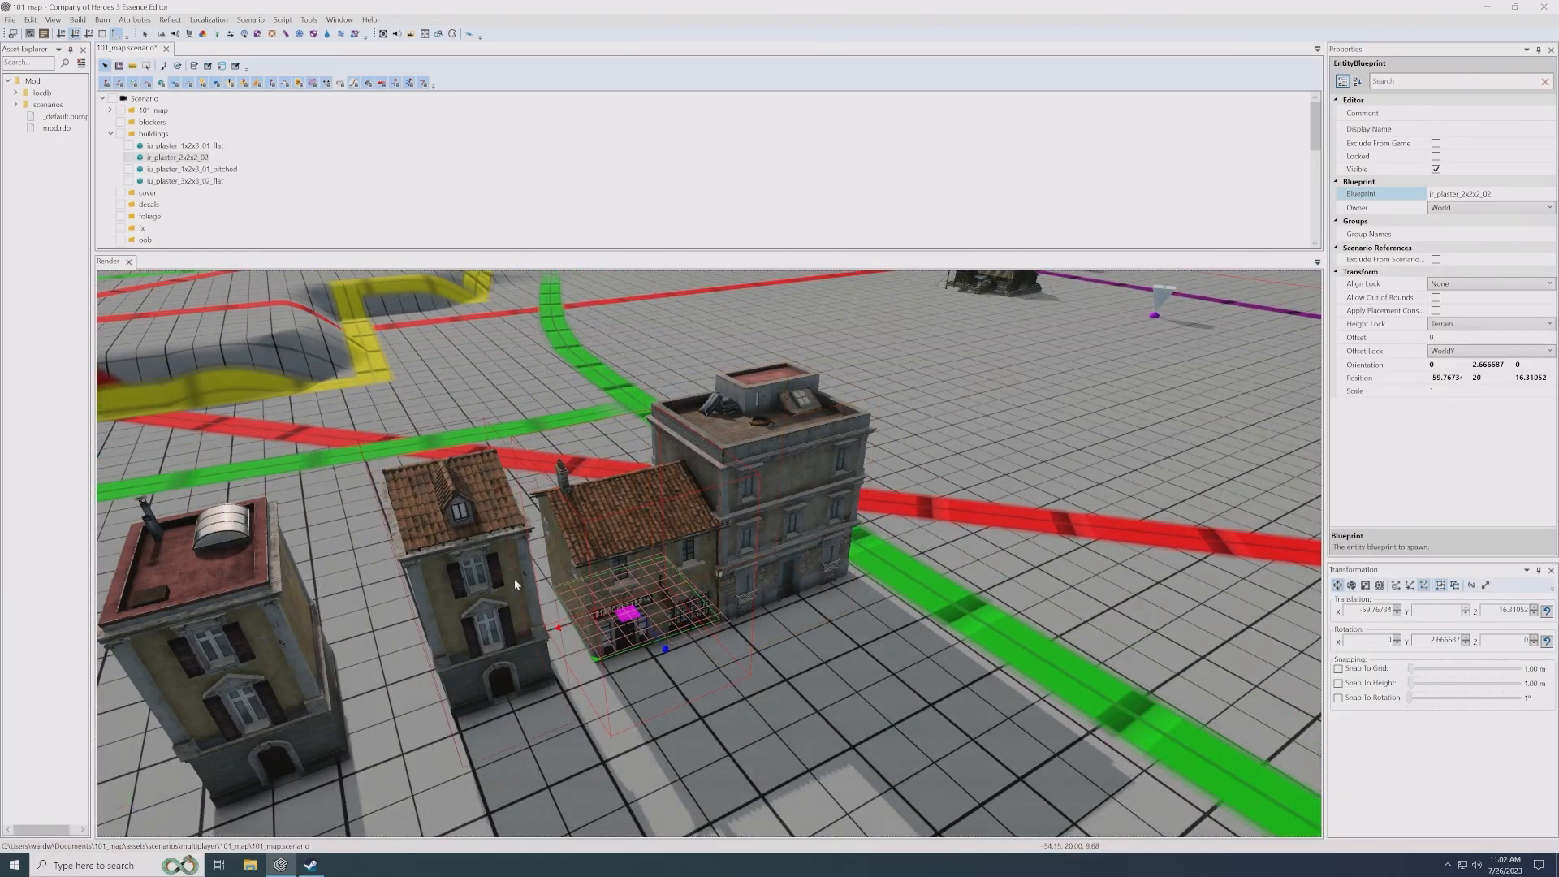
left_click(490, 665)
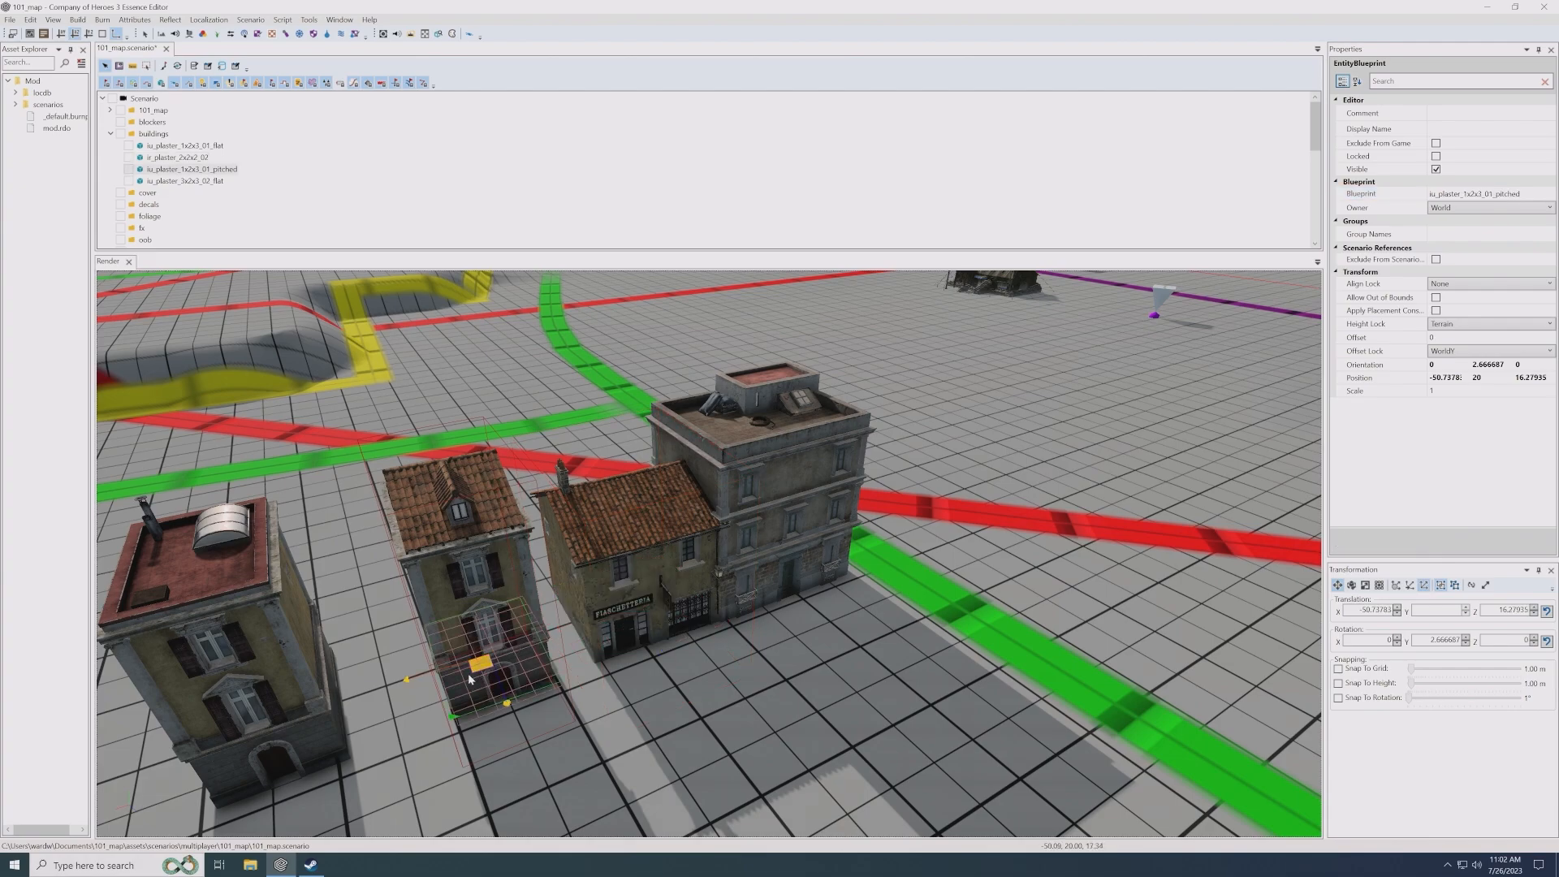
left_click_drag(467, 674, 436, 689)
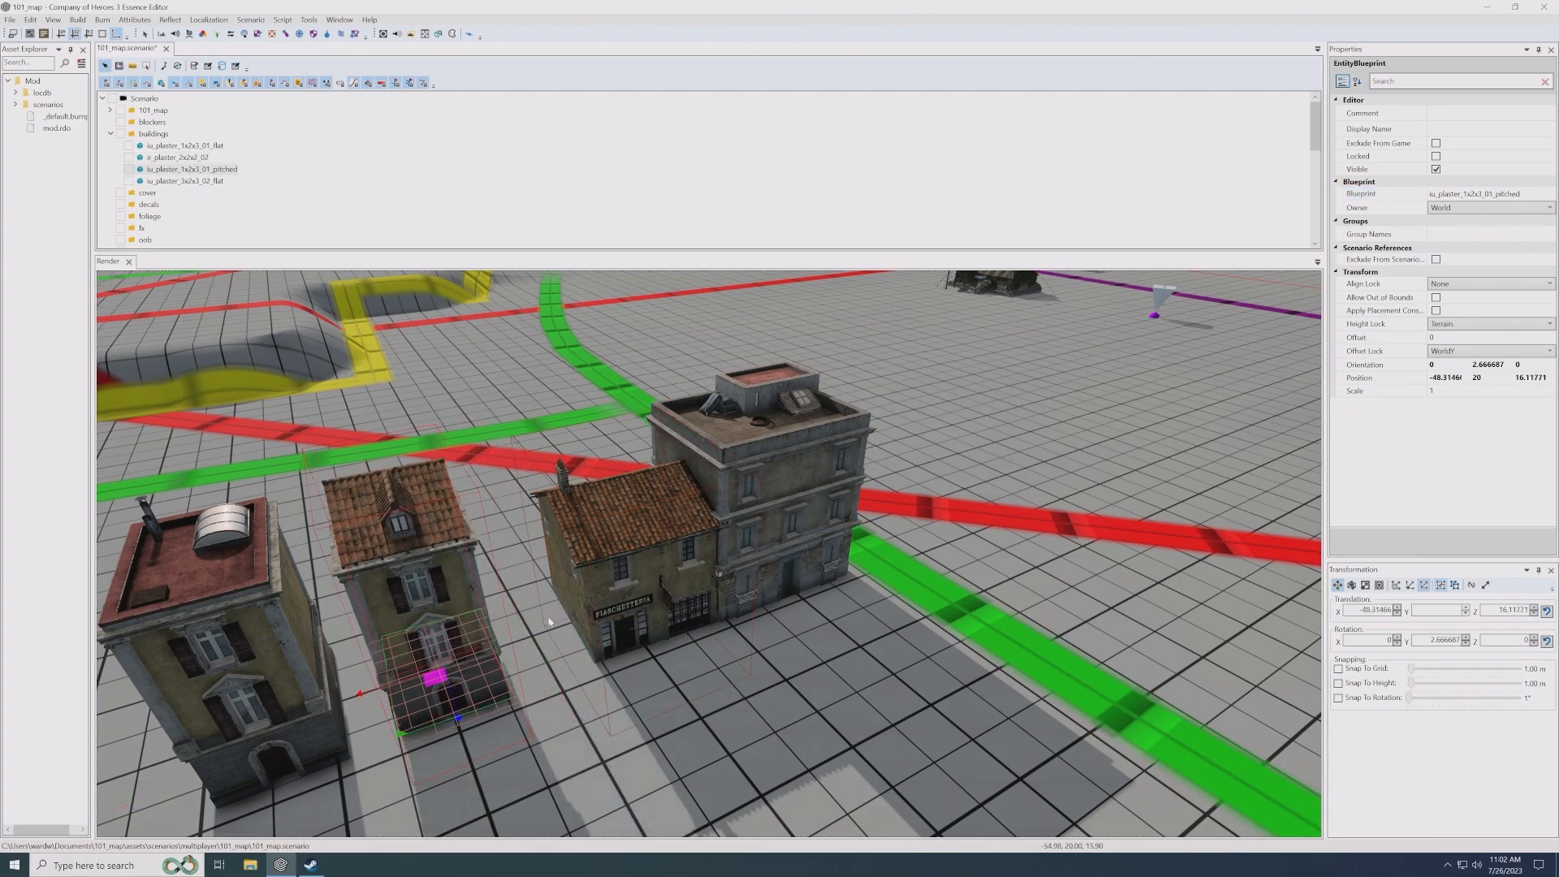
- Select the ir_plaster_2x2x2_02 house and view the row of four buildings from above with the surrounding roads
left_click(607, 585)
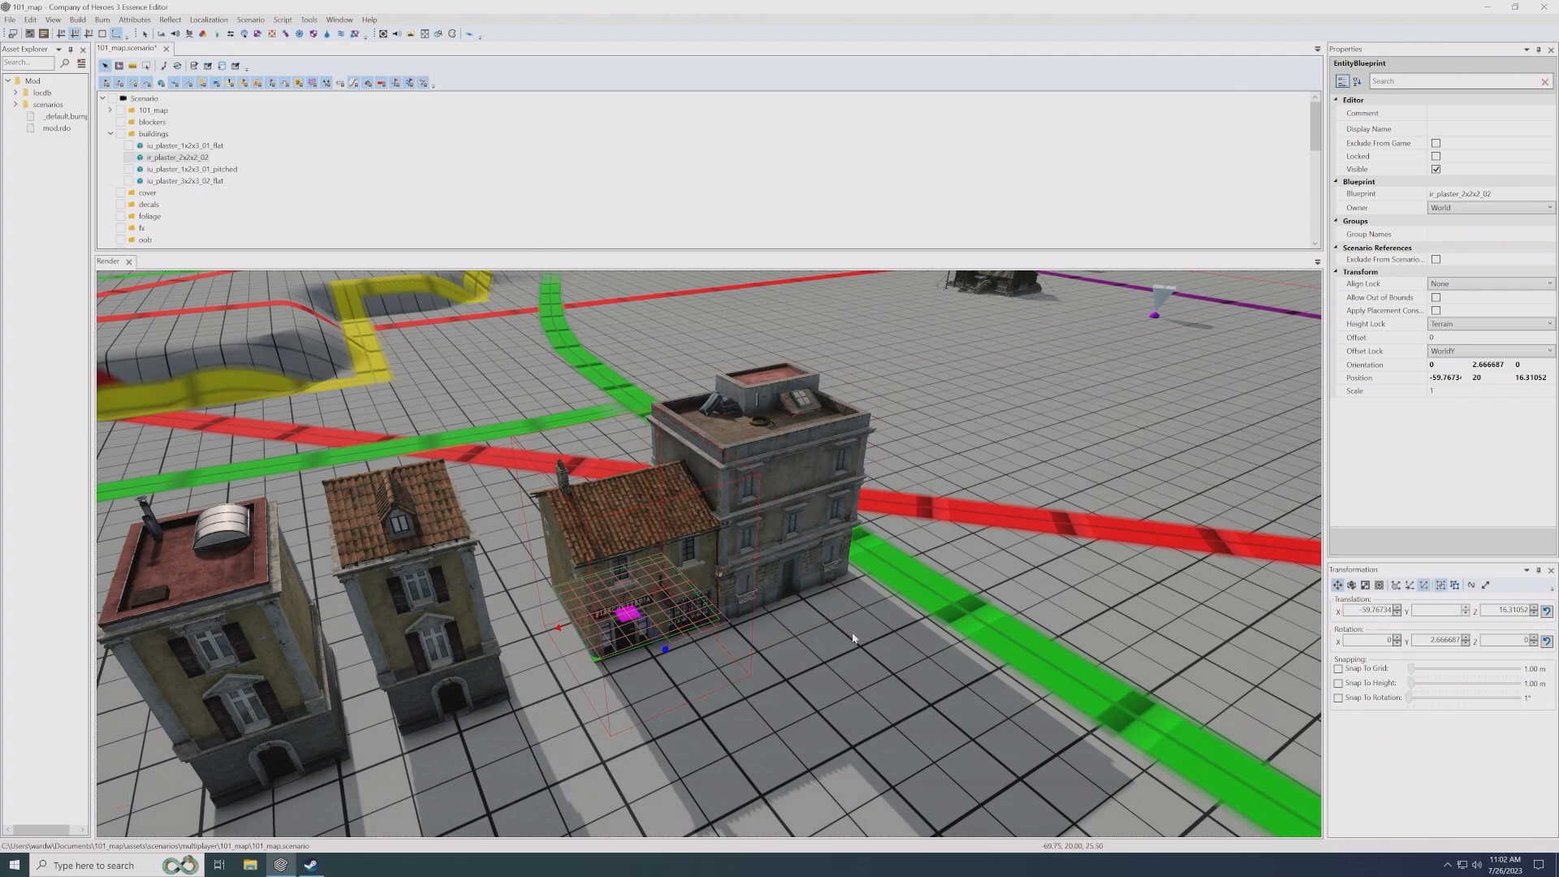
left_click_drag(811, 602, 748, 534, "alt")
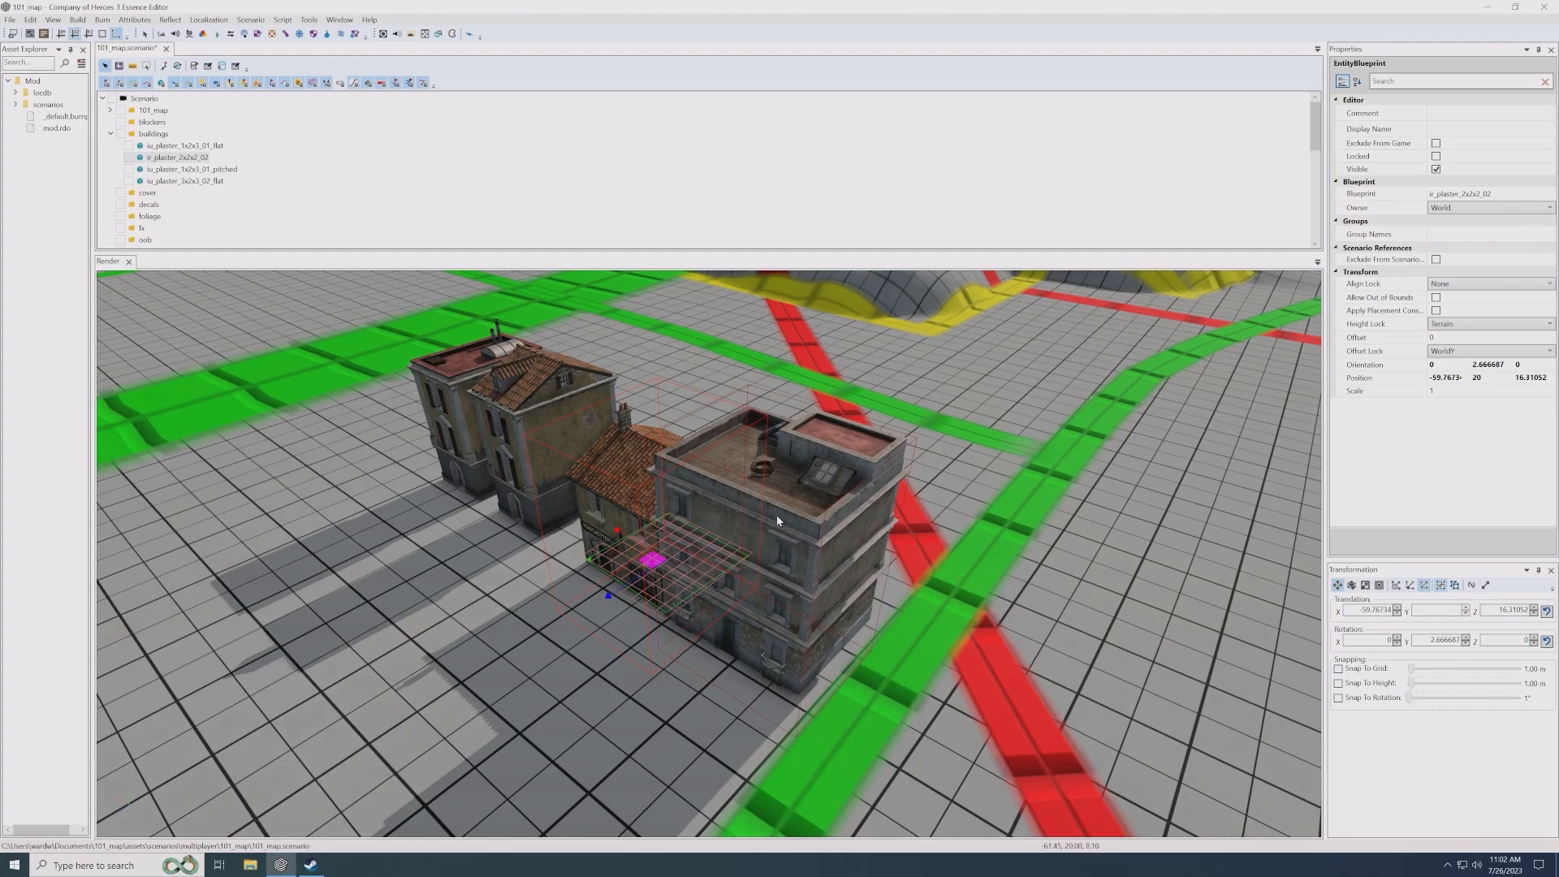
middle_click_drag(775, 471, 778, 566, "alt")
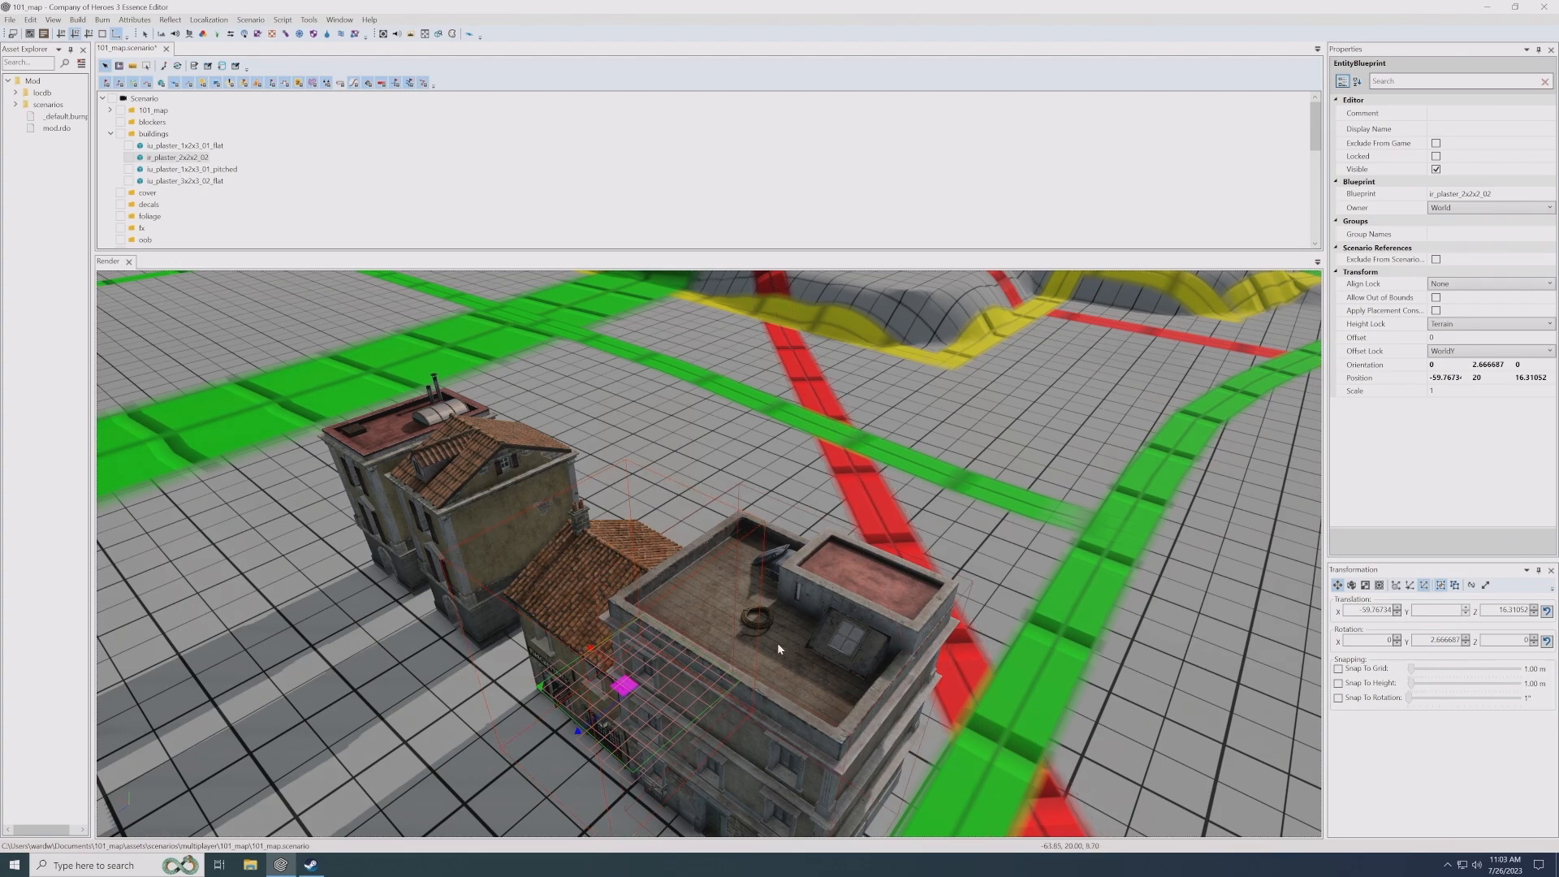
scroll(710, 583, "down", 5)
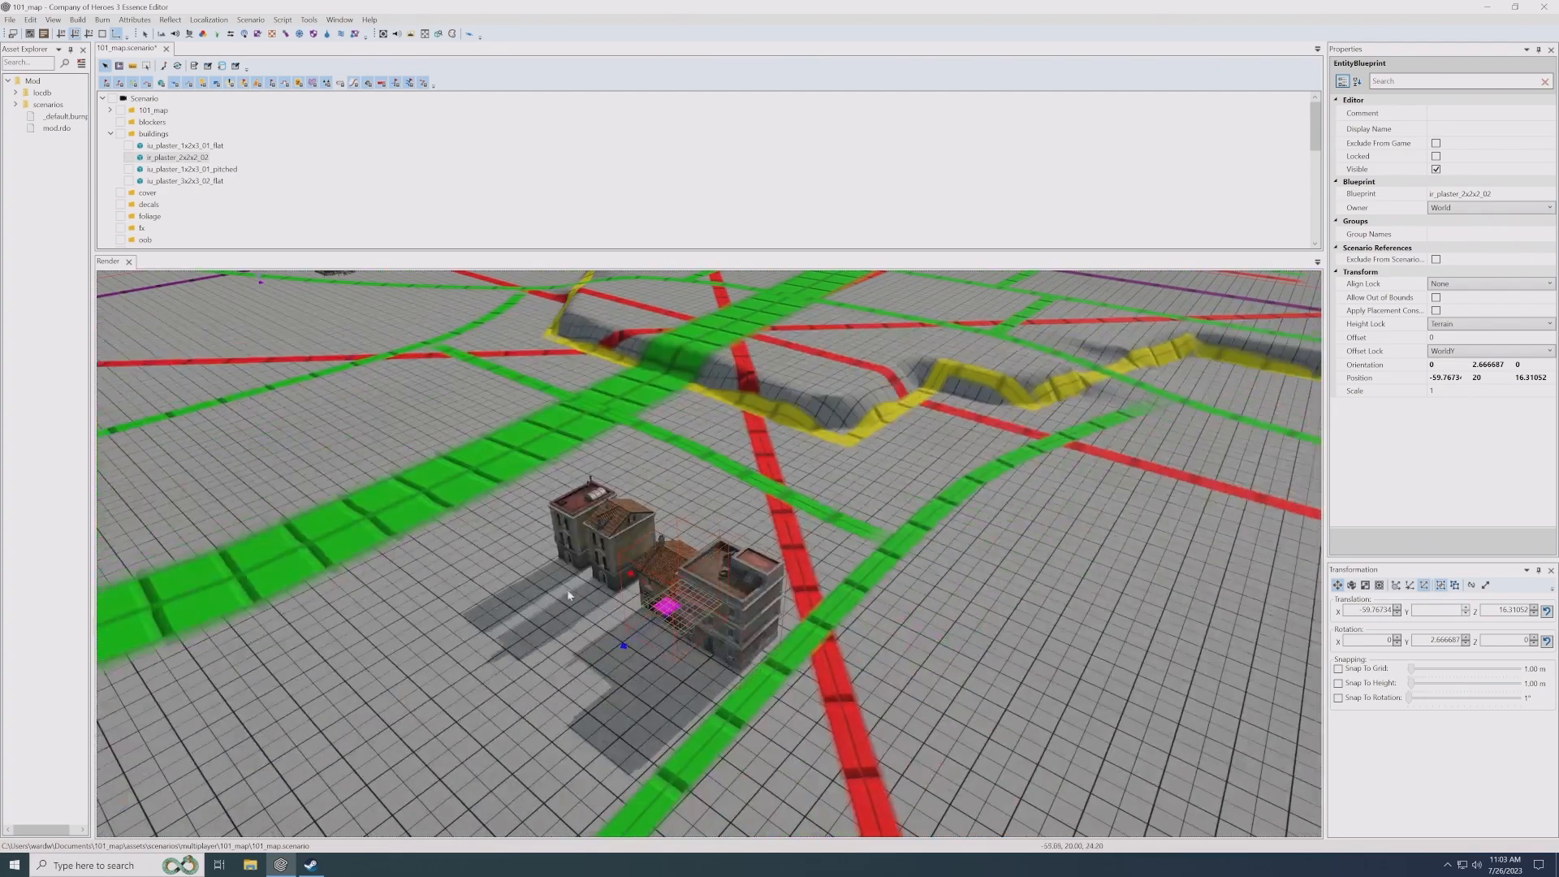
- Select all four buildings and move the group across the map to the road junction at about X -27.8, Z -129.8
left_click_drag(738, 609, 743, 616)
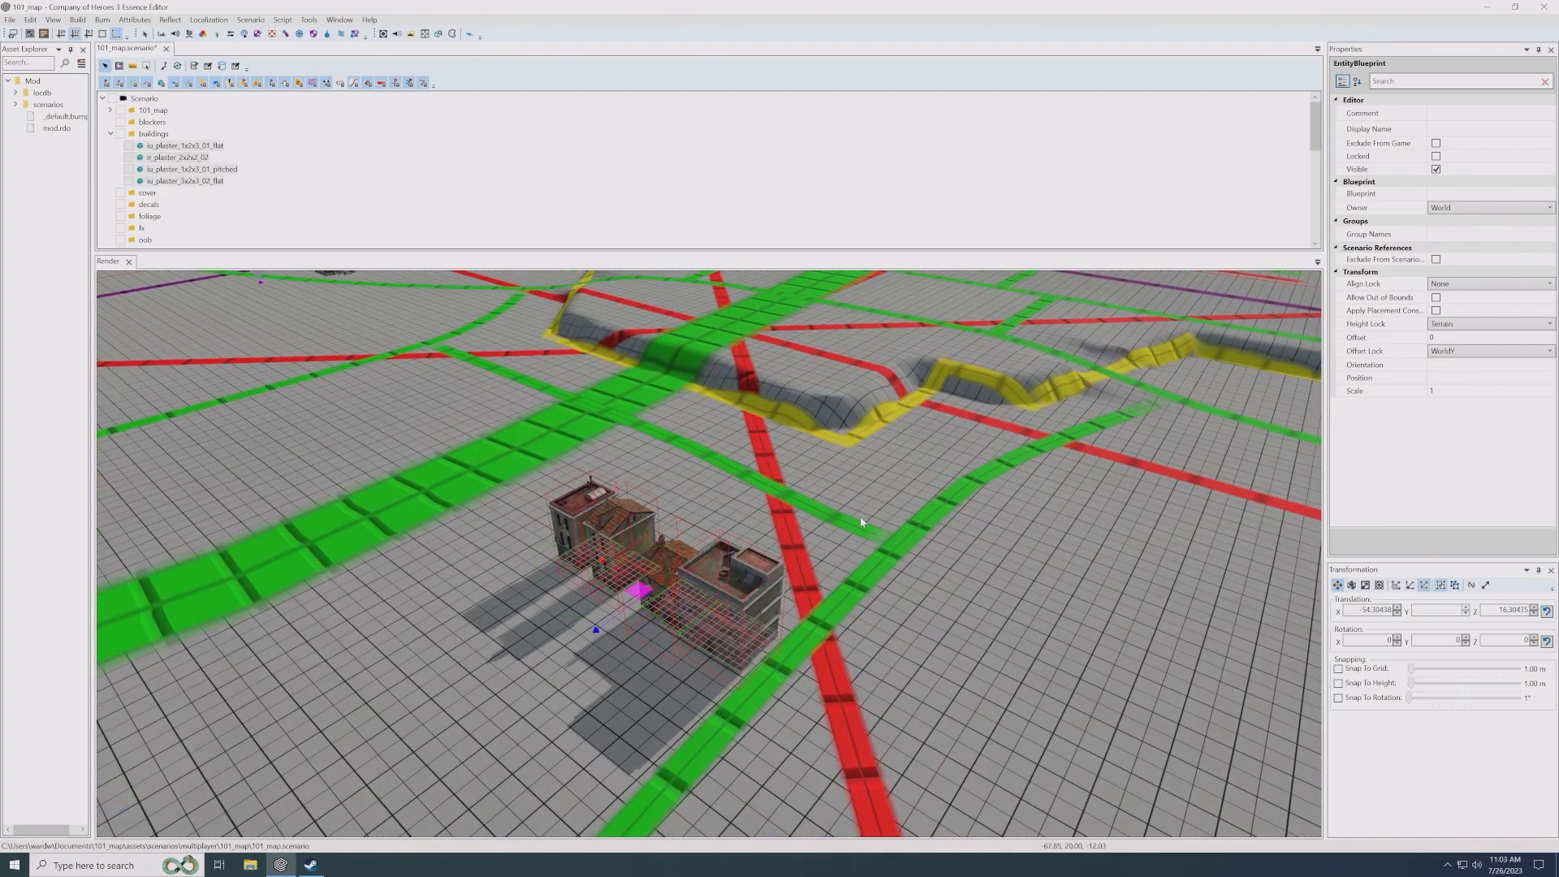
key("Up")
key("Right")
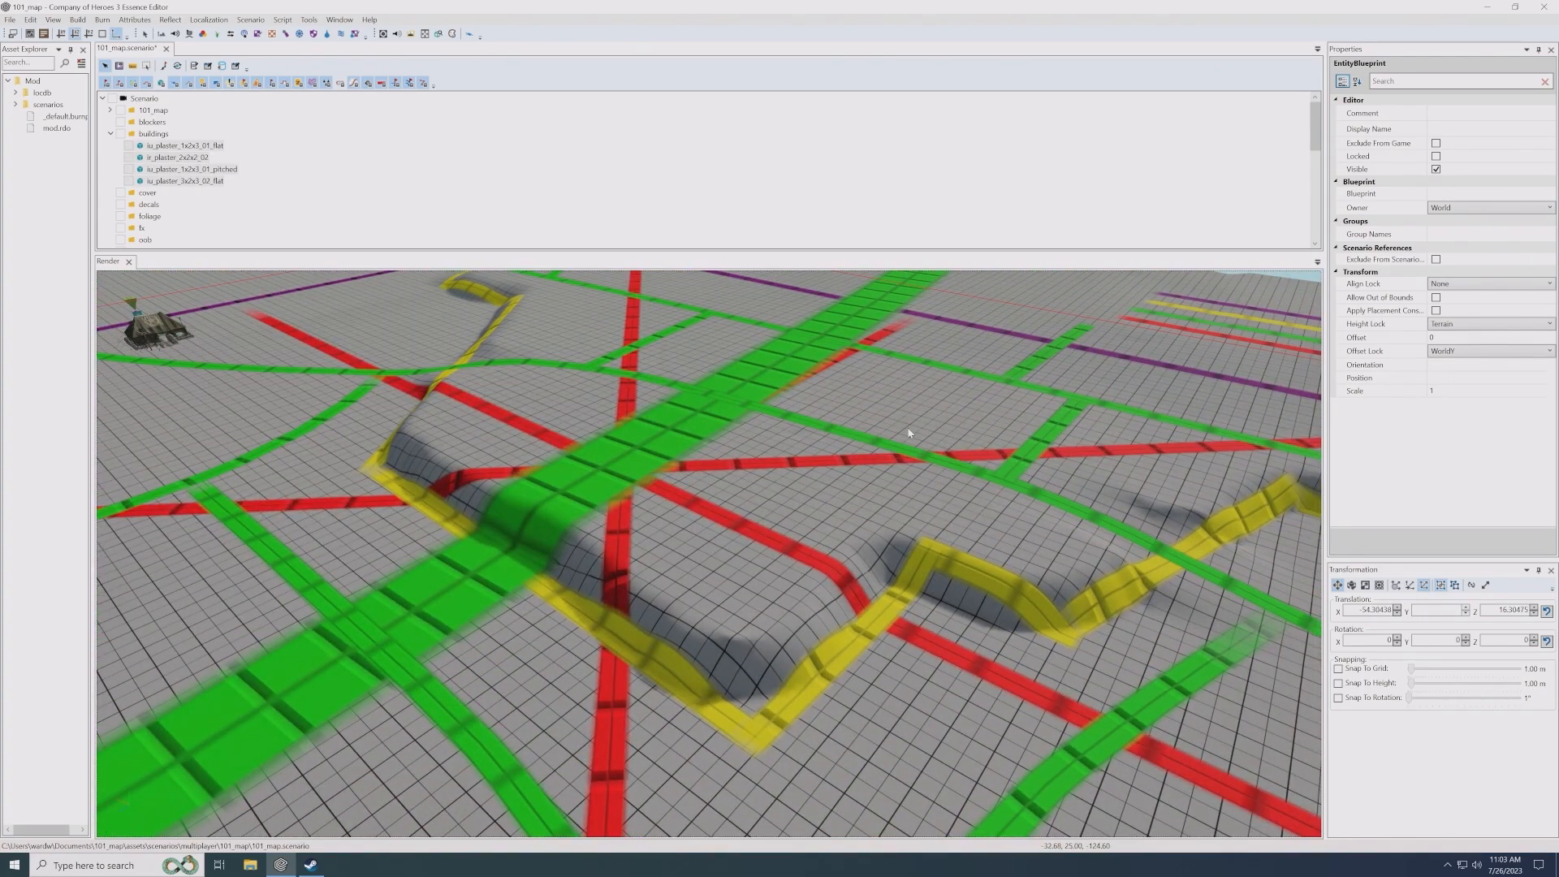
key("space")
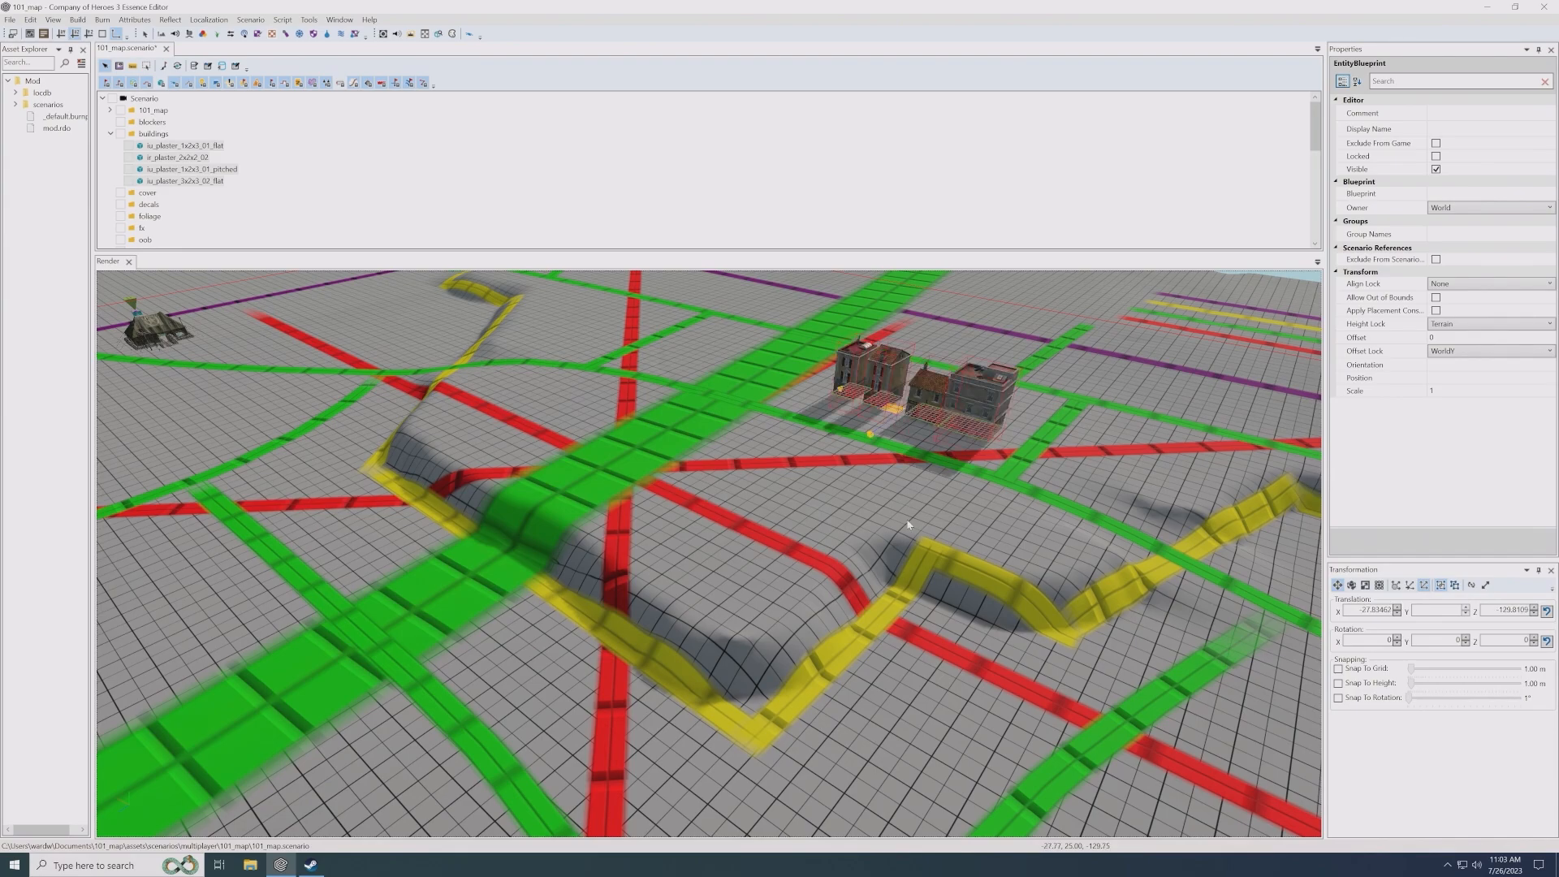
middle_click_drag(891, 522, 771, 642)
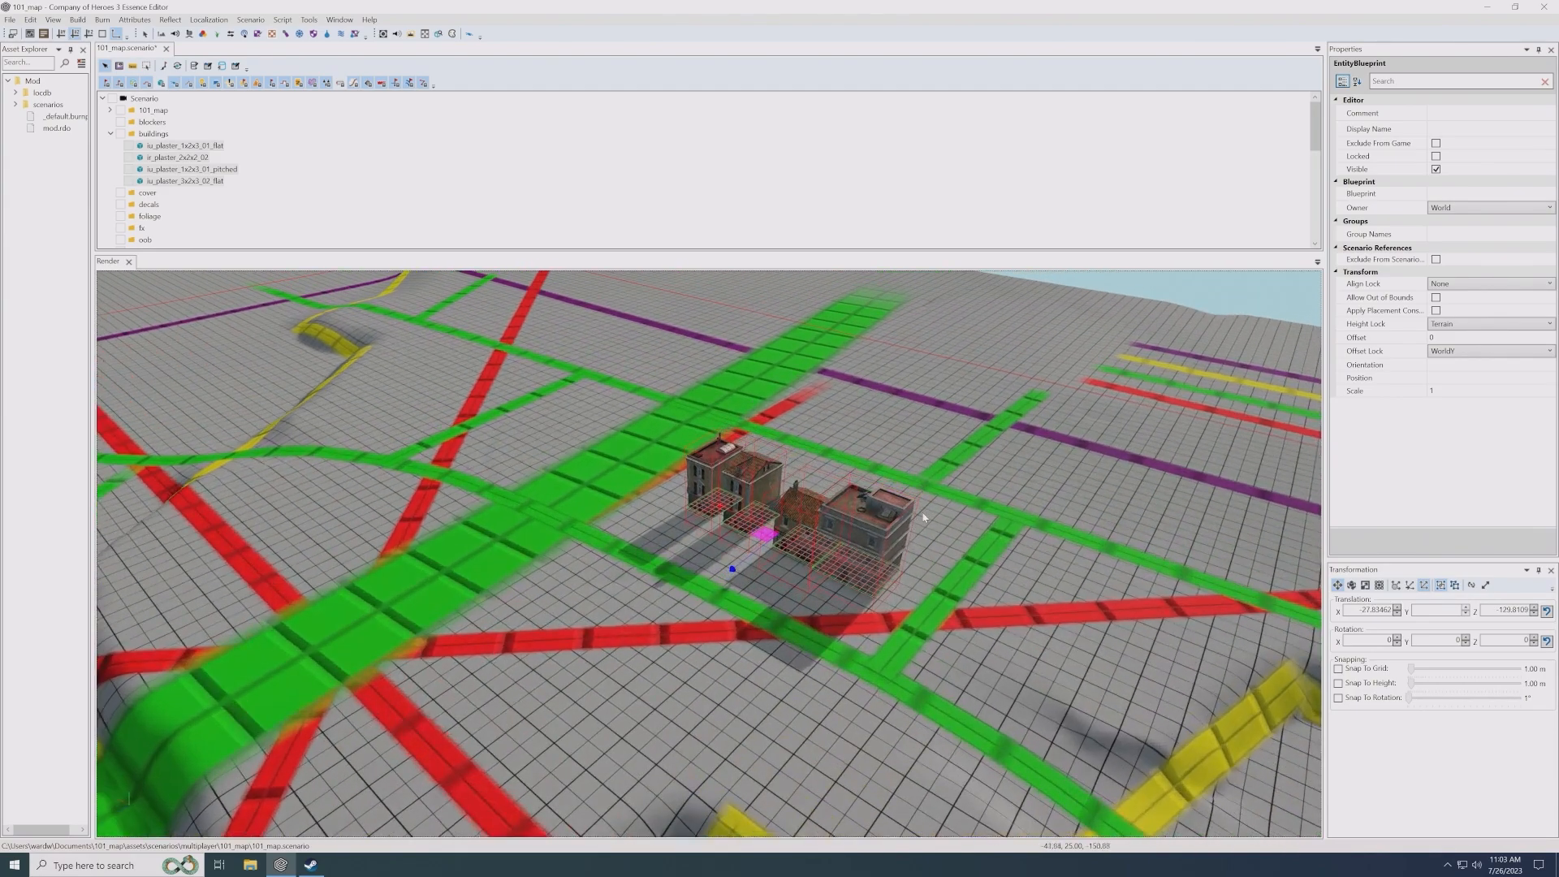
scroll(889, 522, "up", 4)
middle_click_drag(846, 525, 854, 553)
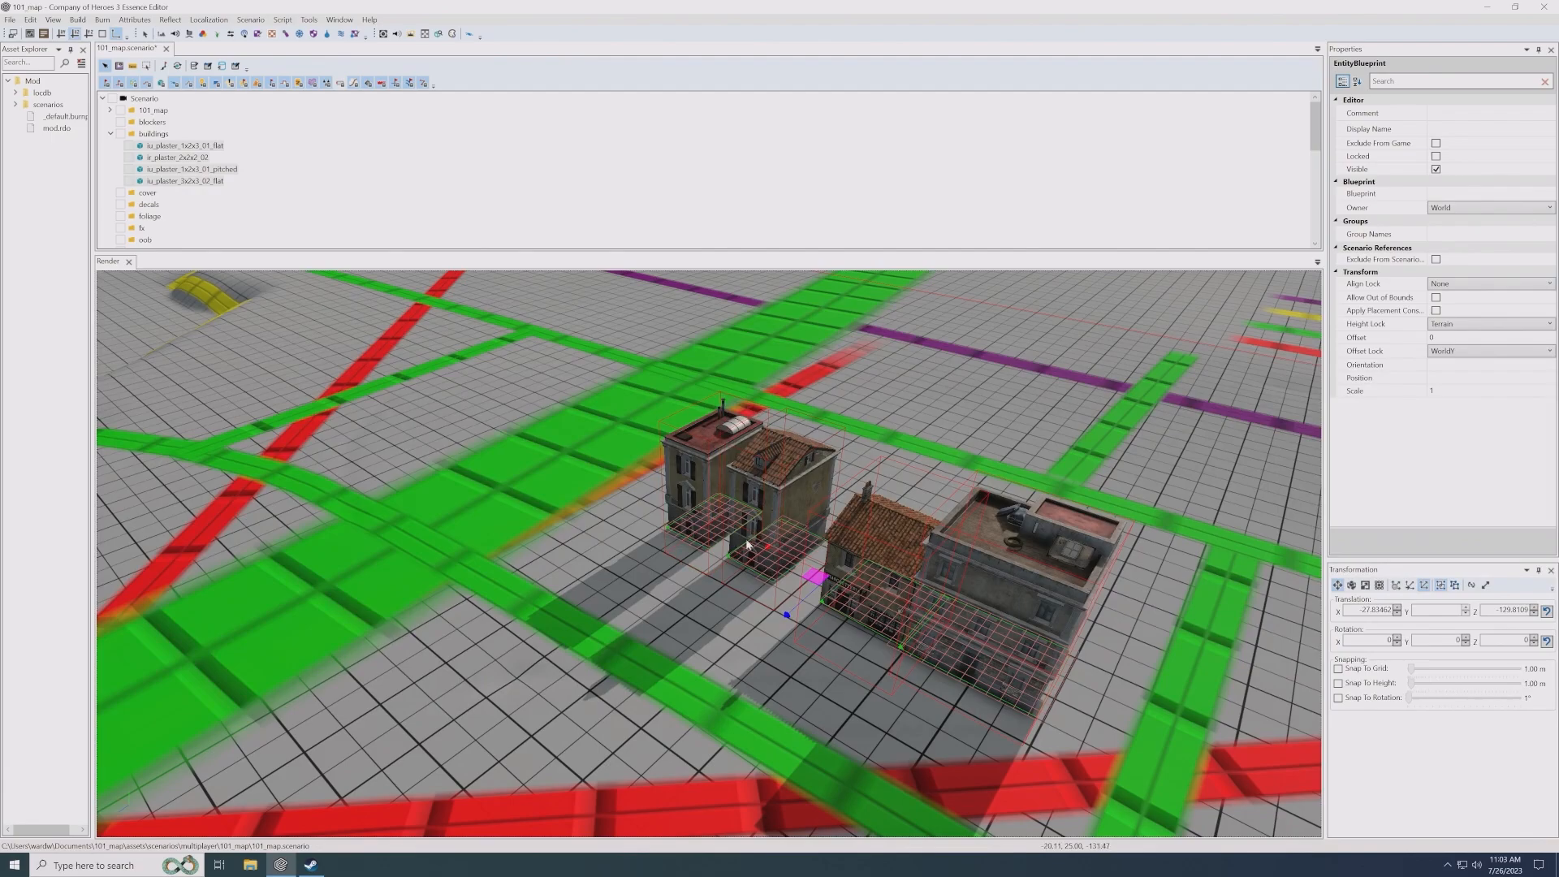
- Move the iu_plaster_3x2x3_02_flat building to about X -19.1, Z -118.9 and rotate it to about -4.7 degrees, following the green road
left_click(971, 608)
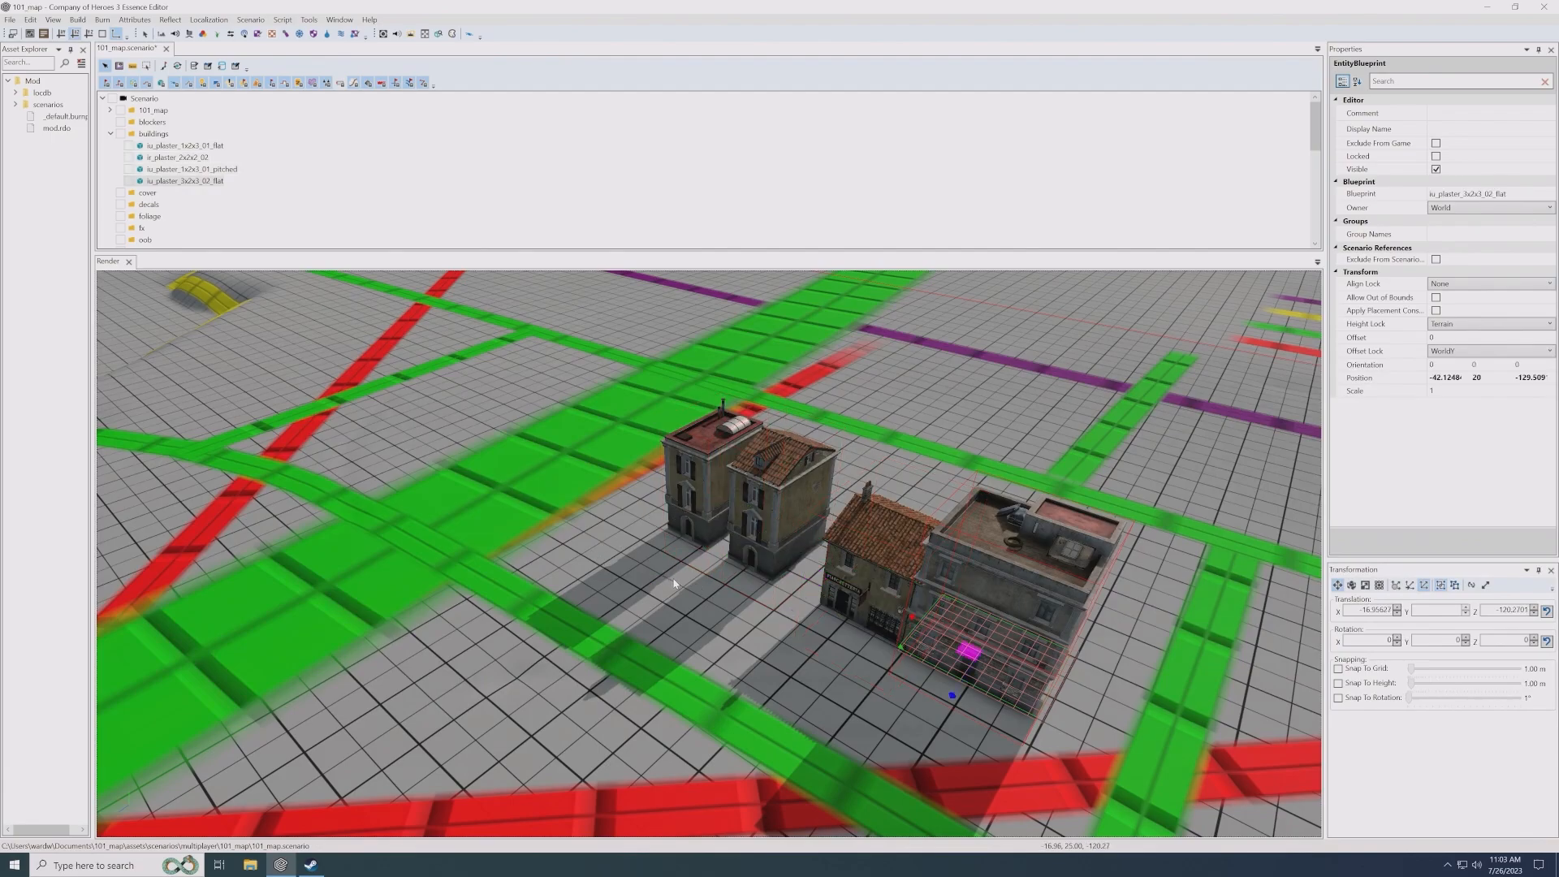
key("space")
middle_click_drag(539, 483, 577, 489)
left_click_drag(703, 594, 713, 616)
right_click_drag(724, 659, 753, 653)
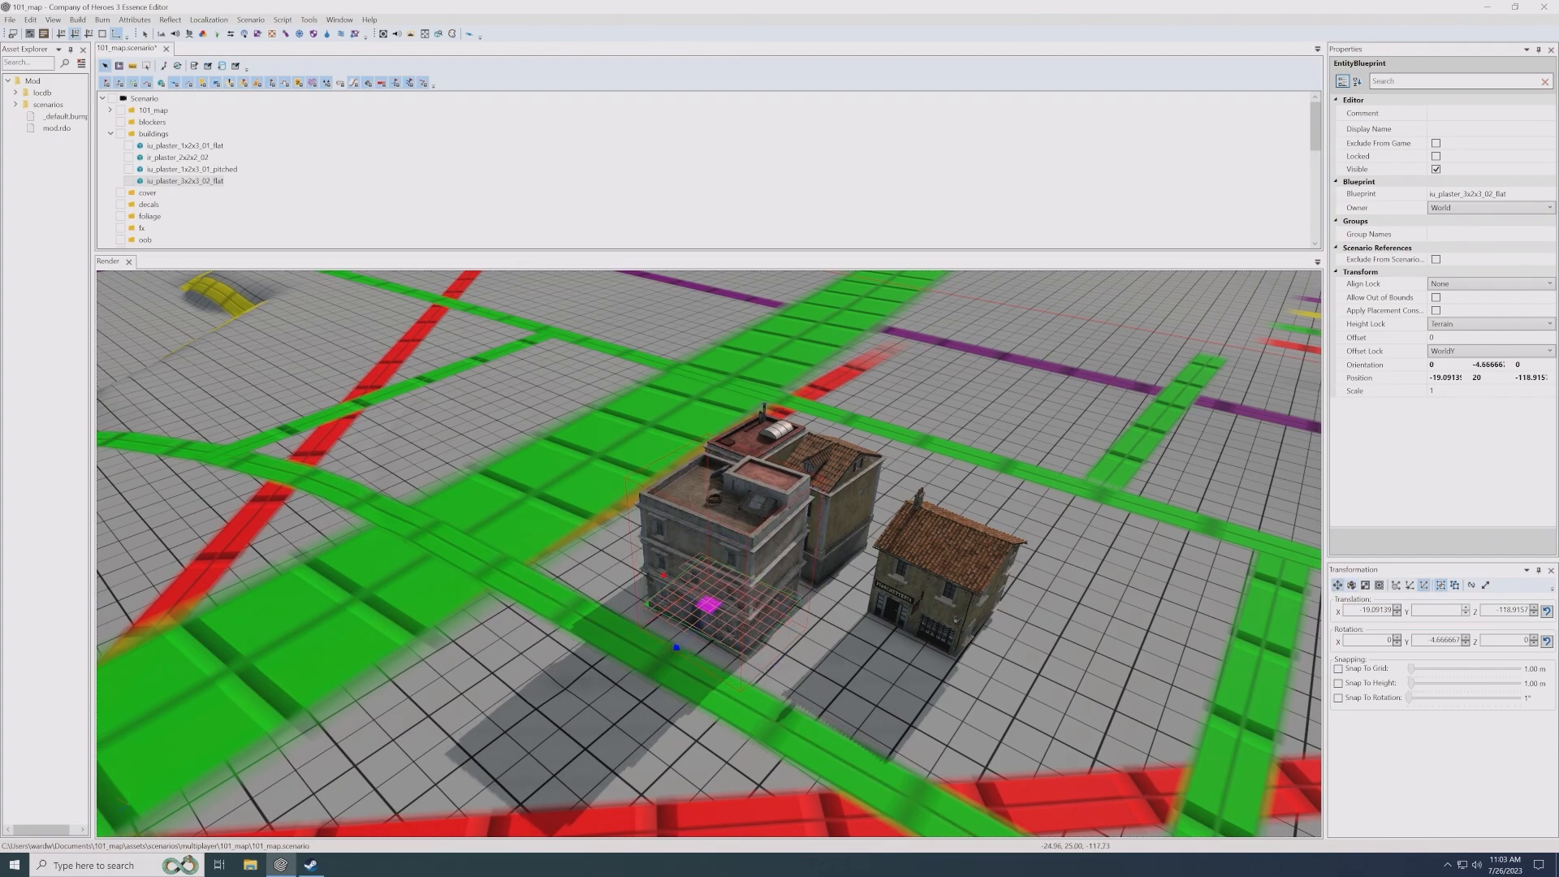
- Move the iu_plaster_1x2x3_01_pitched house to the 3x2x3 flat building's other end, about X -9.2, Z -120.2, and rotate it to about 178.7 degrees
middle_click_drag(754, 652, 918, 646)
scroll(753, 568, "up", 3)
left_click(719, 353)
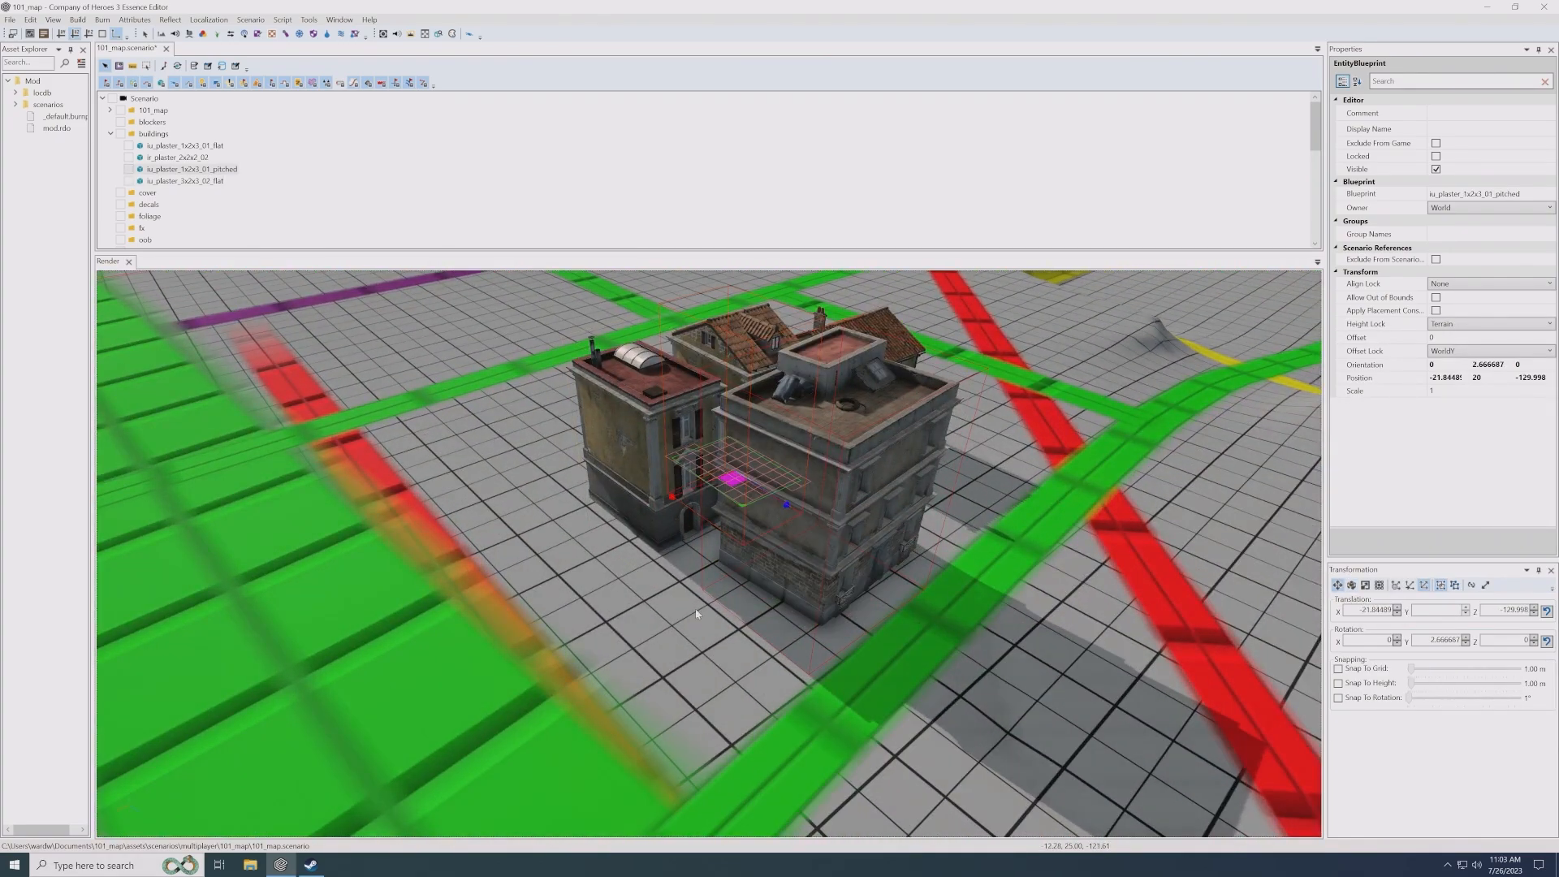
key("space")
scroll(700, 641, "up", 2)
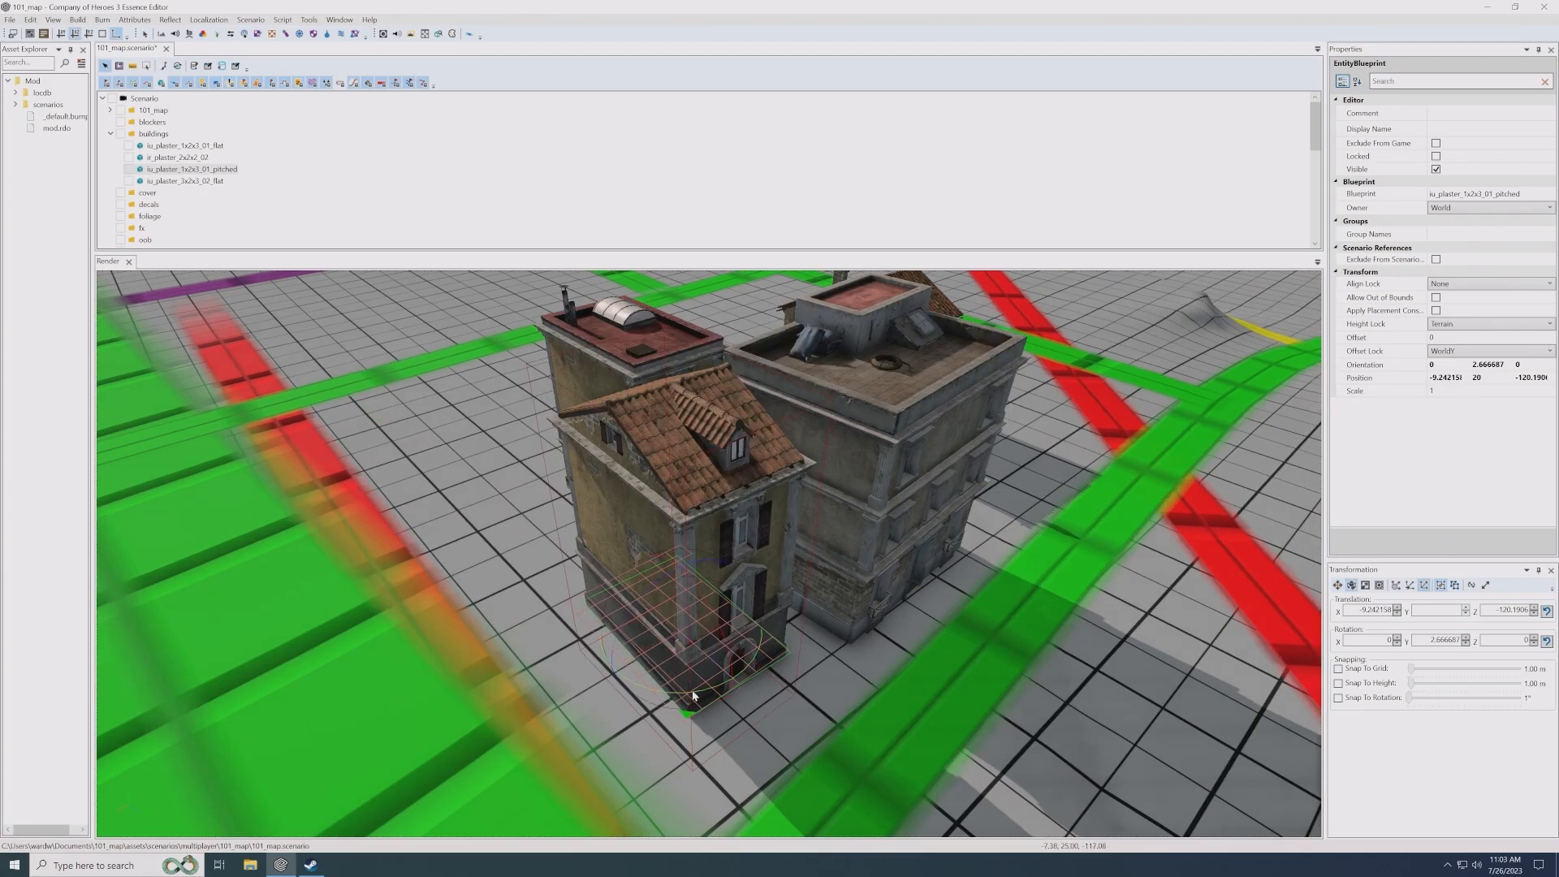
right_click_drag(694, 696, 586, 691)
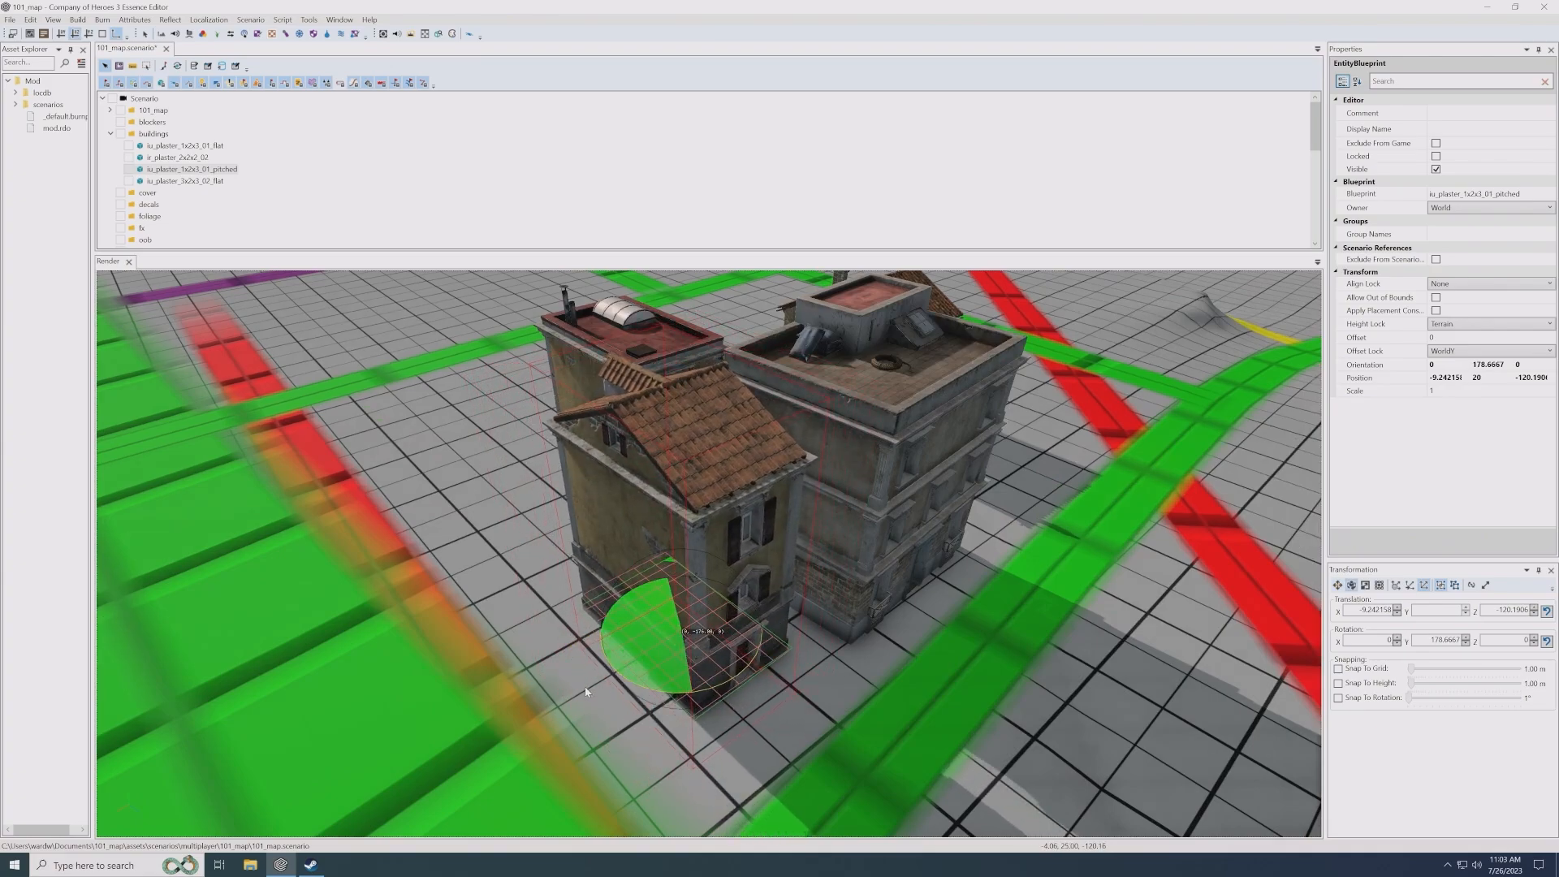
- Change the pitched house's blueprint to iu_plaster_1x2x3_02_pitched and align it against the end wall of the 3x2x3 flat building
left_click(1547, 194)
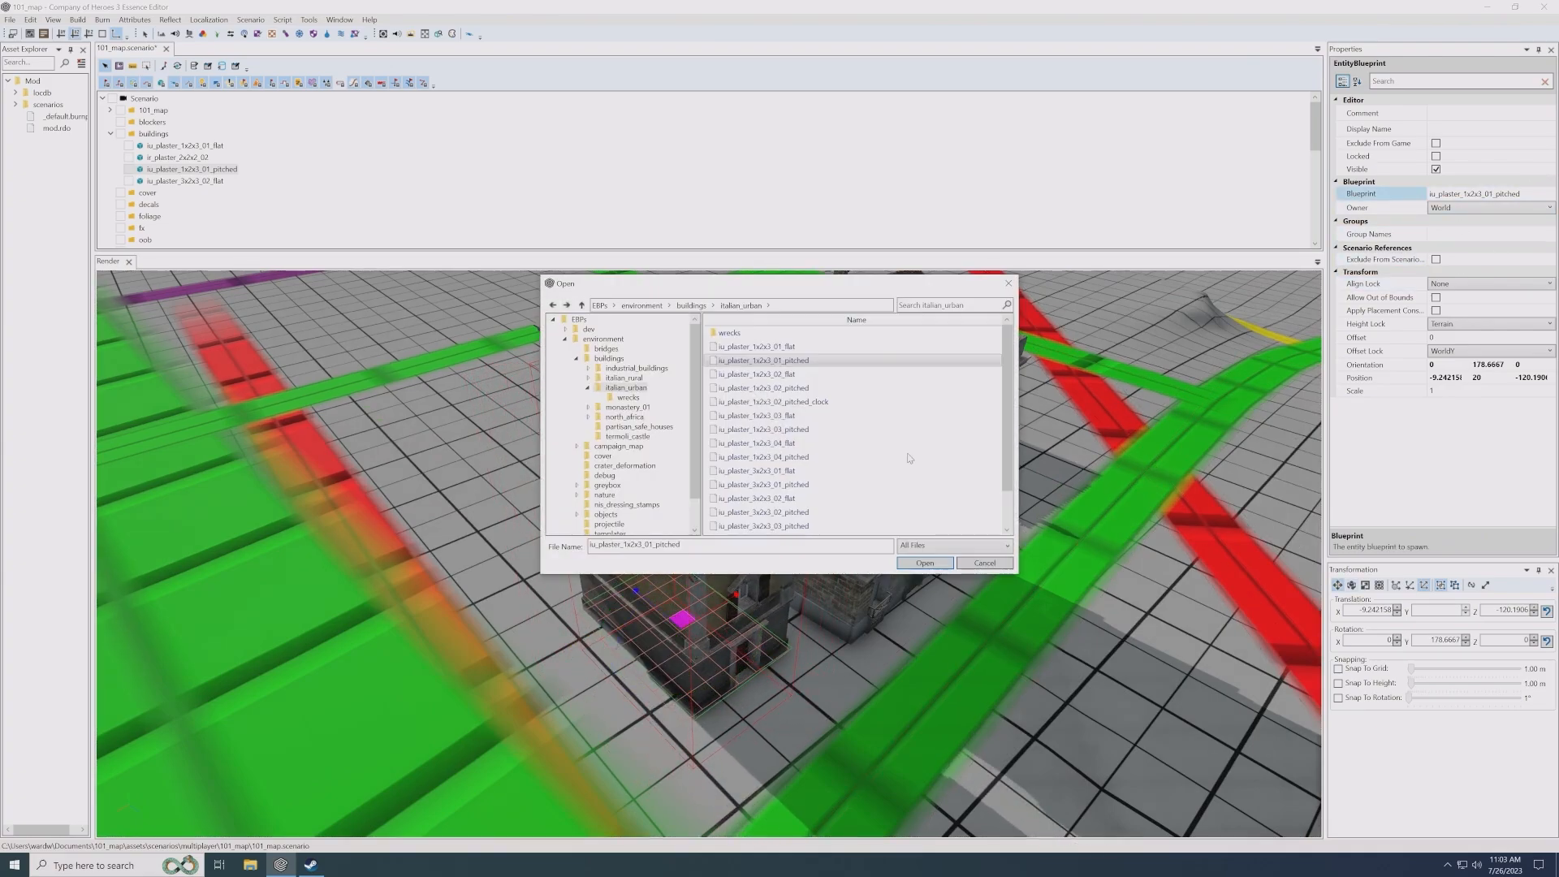
double_click(806, 388)
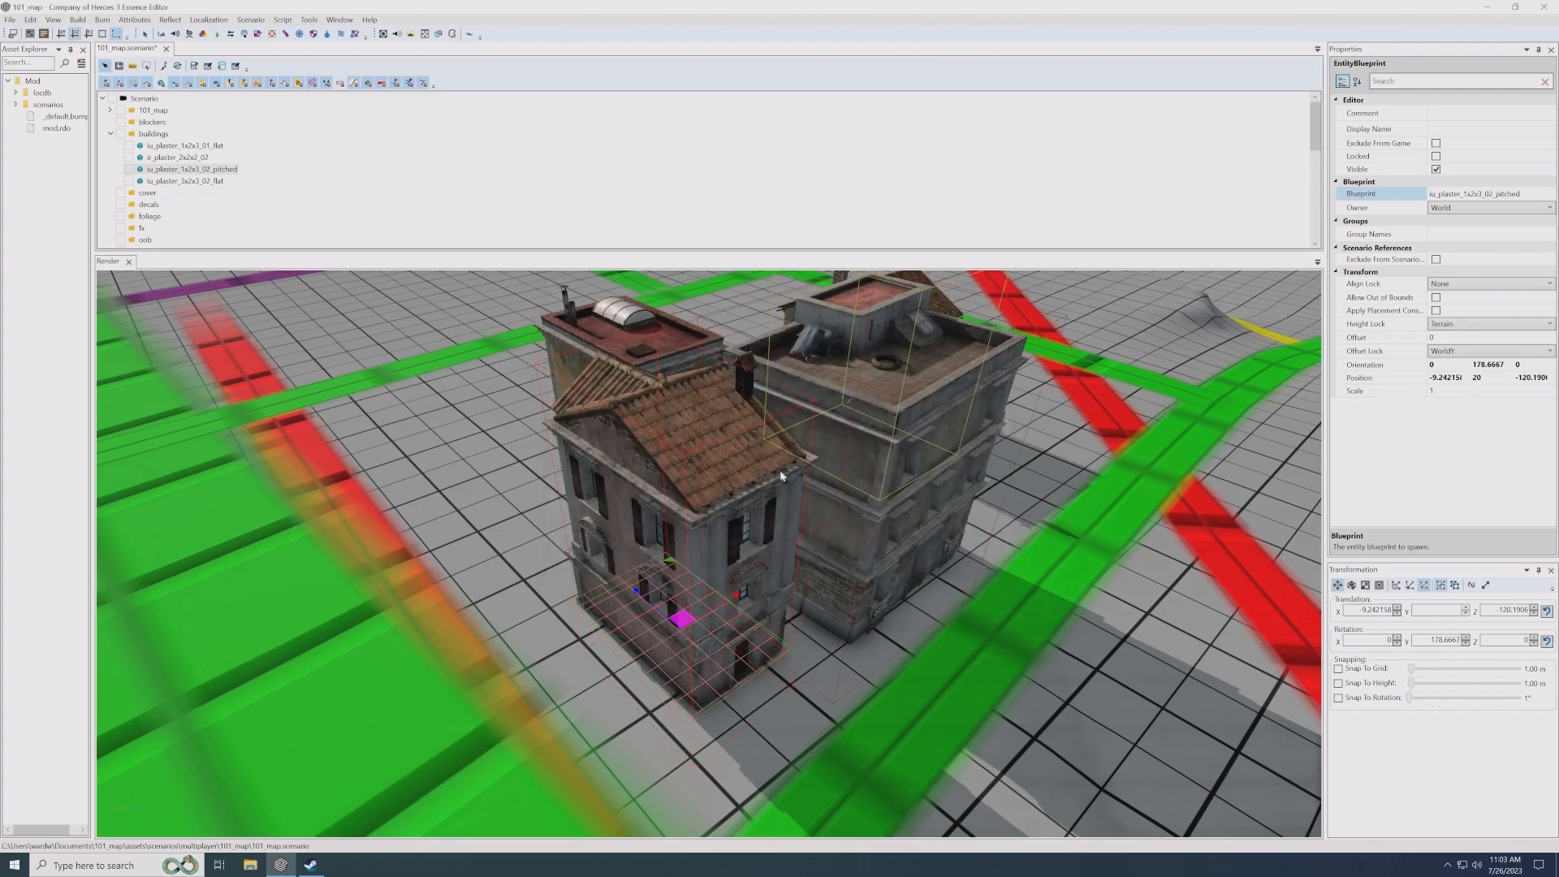
left_click_drag(685, 624, 757, 626)
key("e")
left_click_drag(776, 680, 773, 682)
key("w")
- Move the iu_plaster_1x2x3_01_flat building to the far side of a gap along the green road, about X -35.9, Z -119.6
left_click_drag(755, 616, 650, 525, "alt")
left_click(718, 647)
scroll(708, 645, "down", 2)
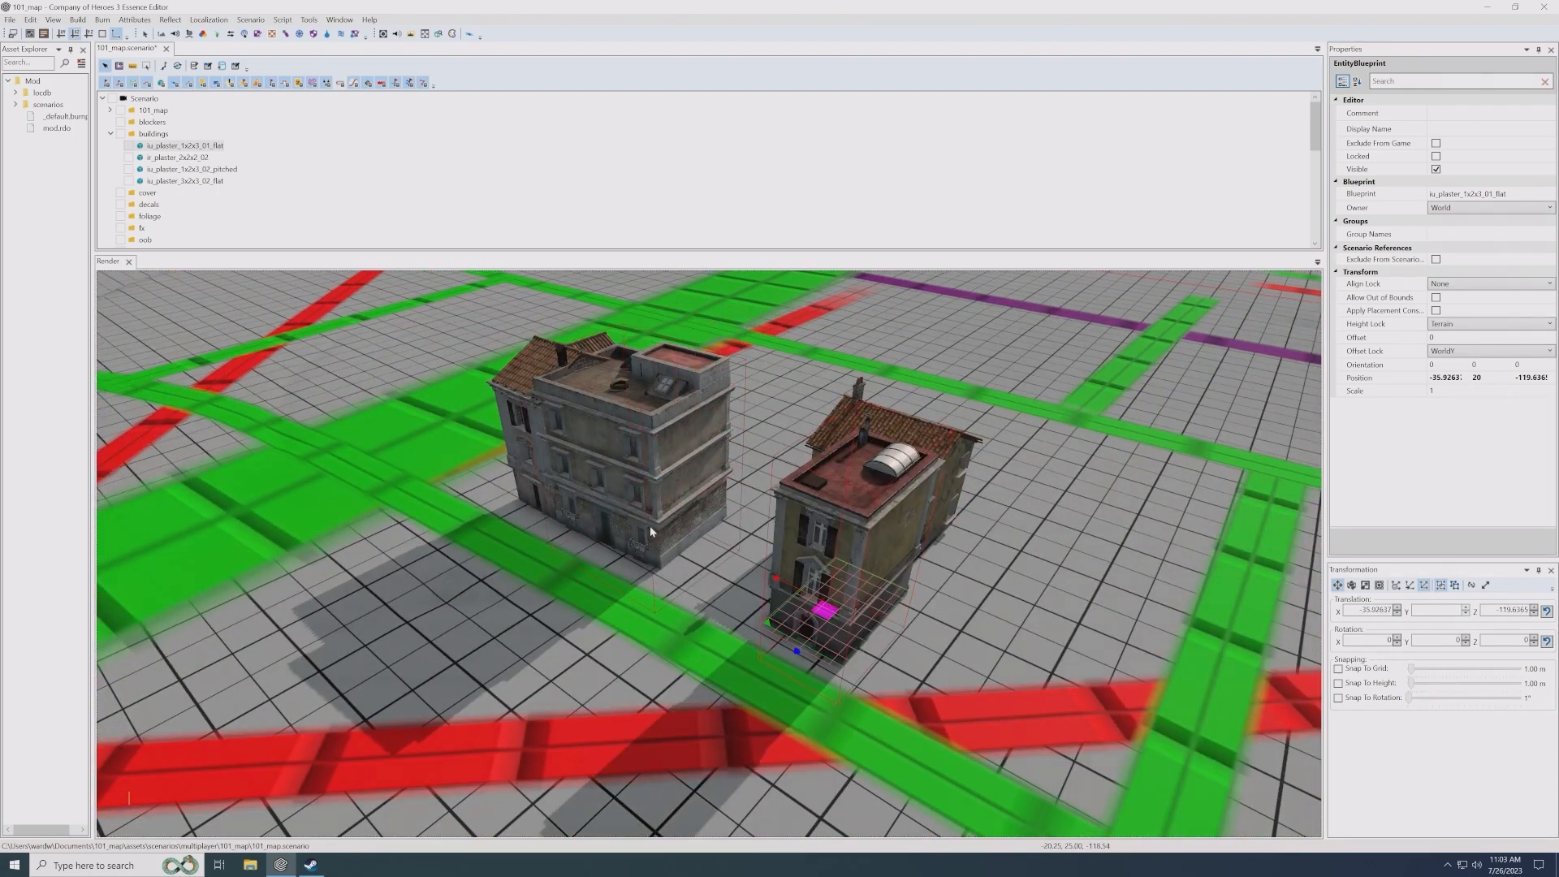
left_click_drag(828, 617, 837, 616)
- Join the ir_plaster_2x2x2_02 house to the 1x2x3 flat building and shift the pair together to about X -41.4, Z -120.6
left_click(945, 494)
middle_click_drag(967, 626, 875, 601, "alt")
left_click_drag(875, 600, 805, 612)
left_click(728, 549, "ctrl")
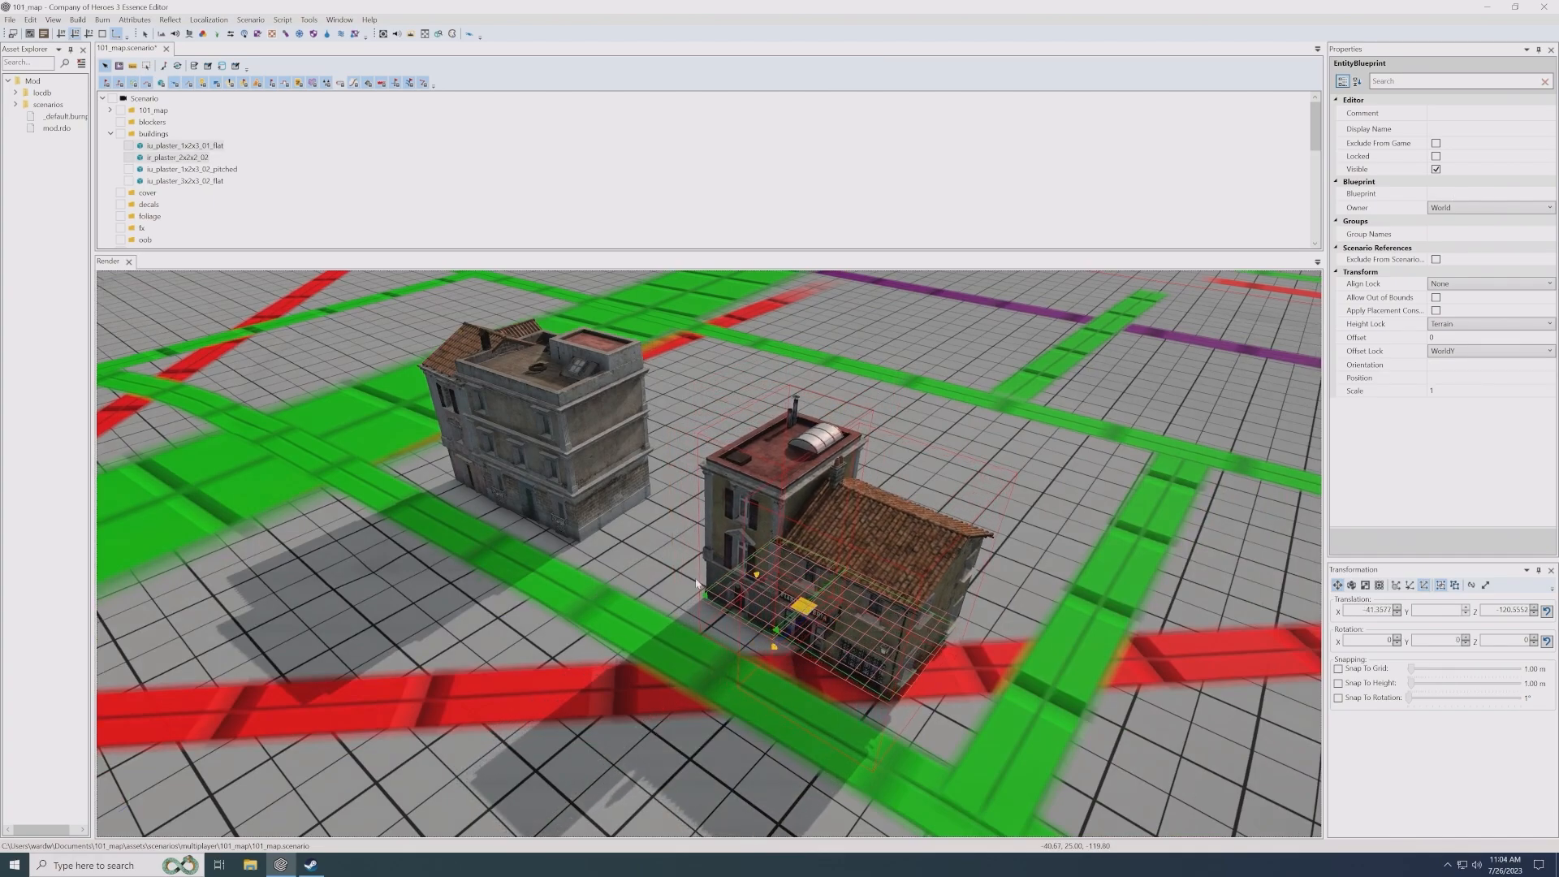
left_click(683, 523)
left_click_drag(683, 523, 1148, 644, "alt")
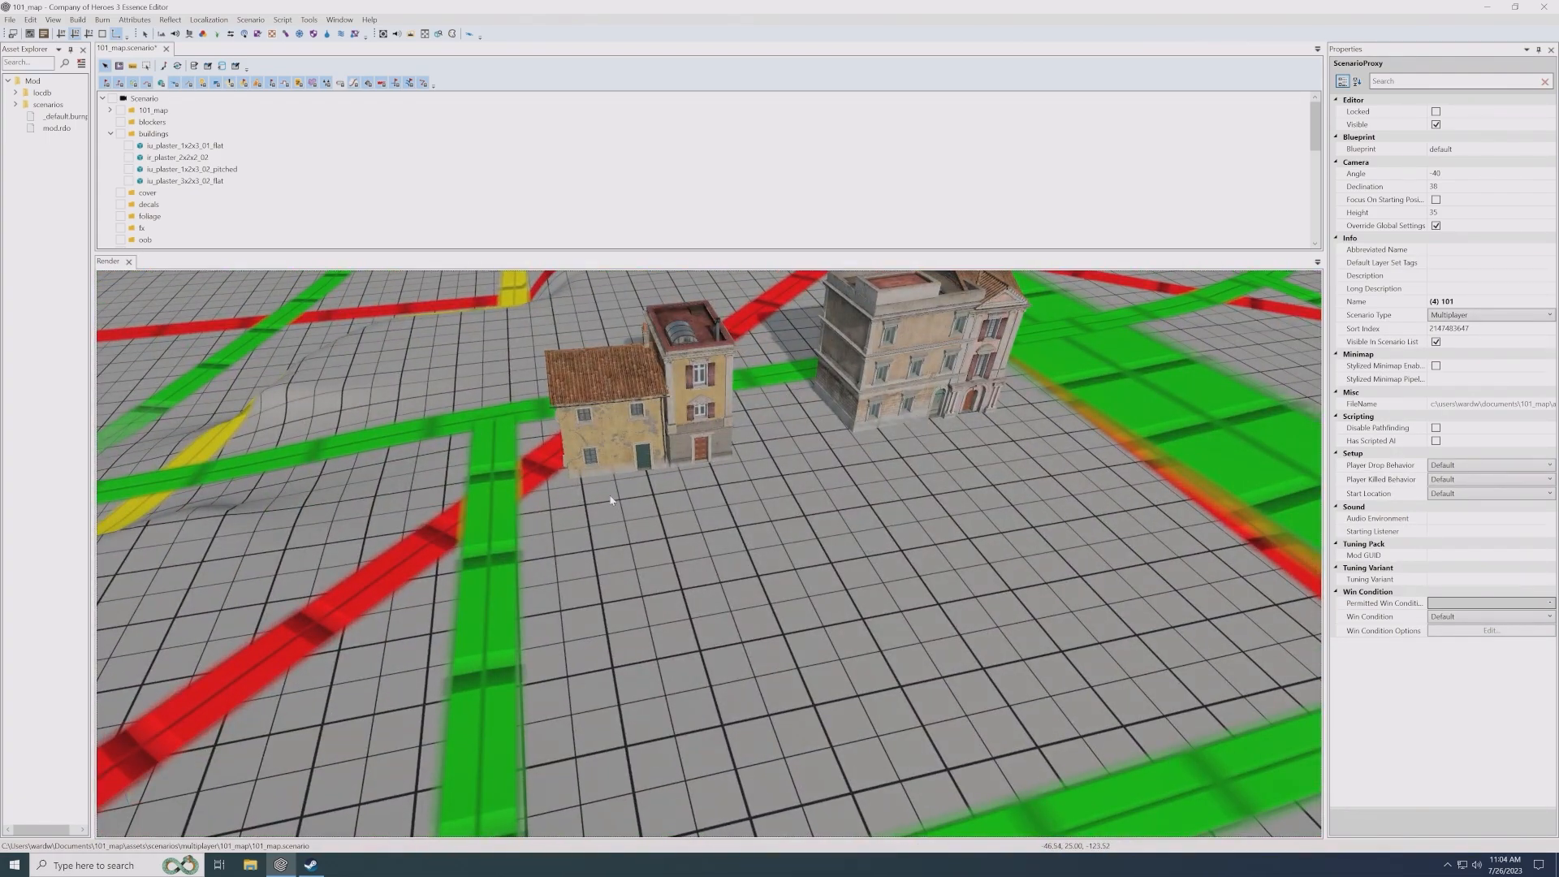
- Move the long green road spline behind the buildings to about X 15.7, Z -179.0, widening the block
left_click_drag(504, 485, 653, 518, "alt")
left_click(547, 502)
scroll(654, 515, "down", 4)
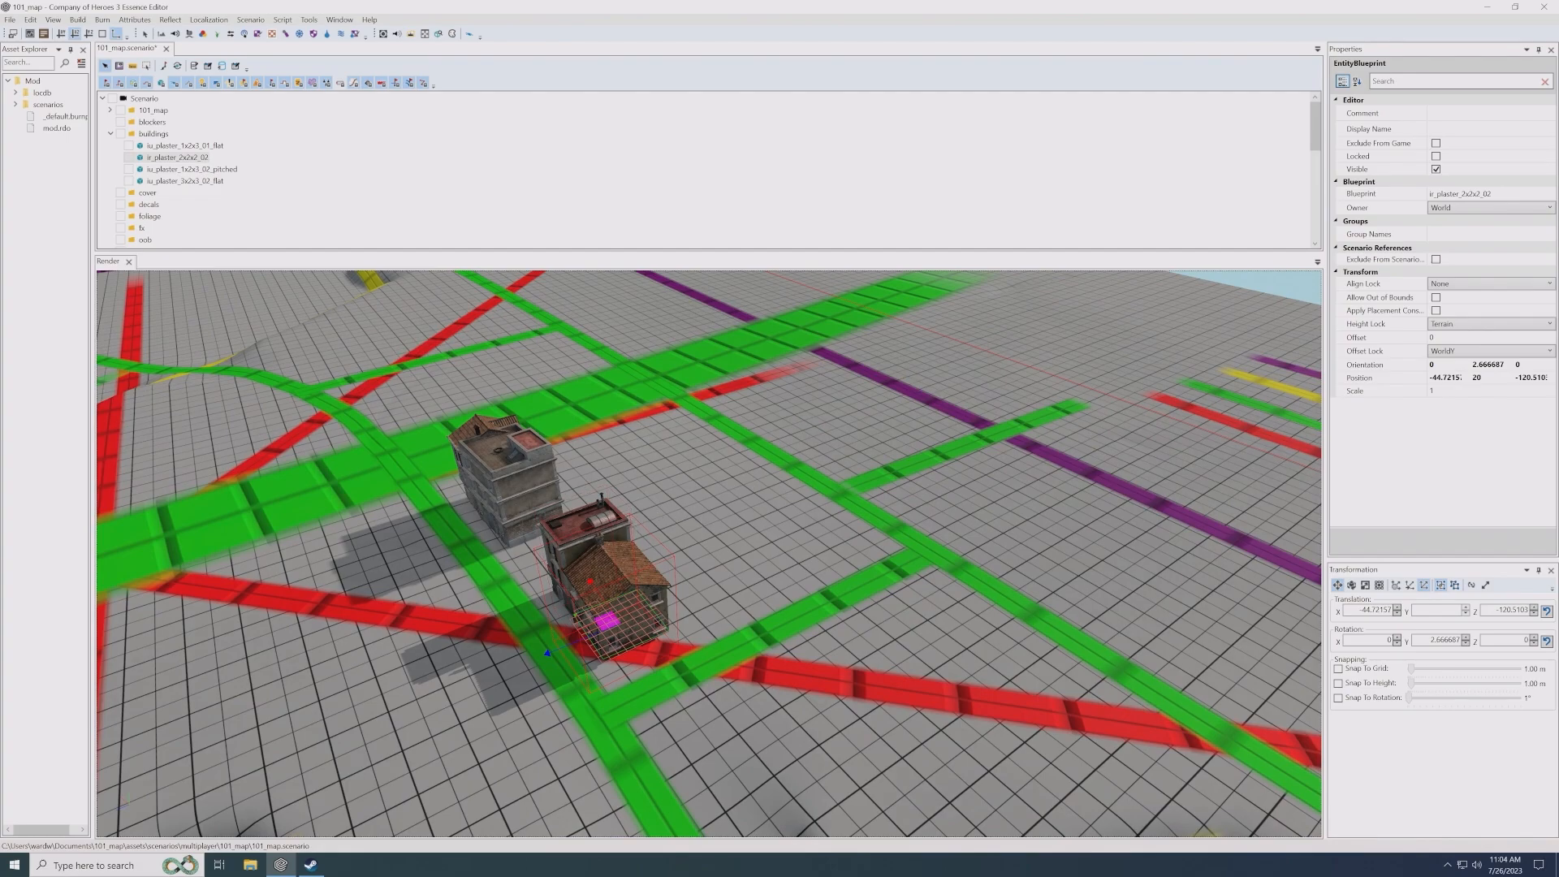
middle_click_drag(690, 465, 664, 506, "alt")
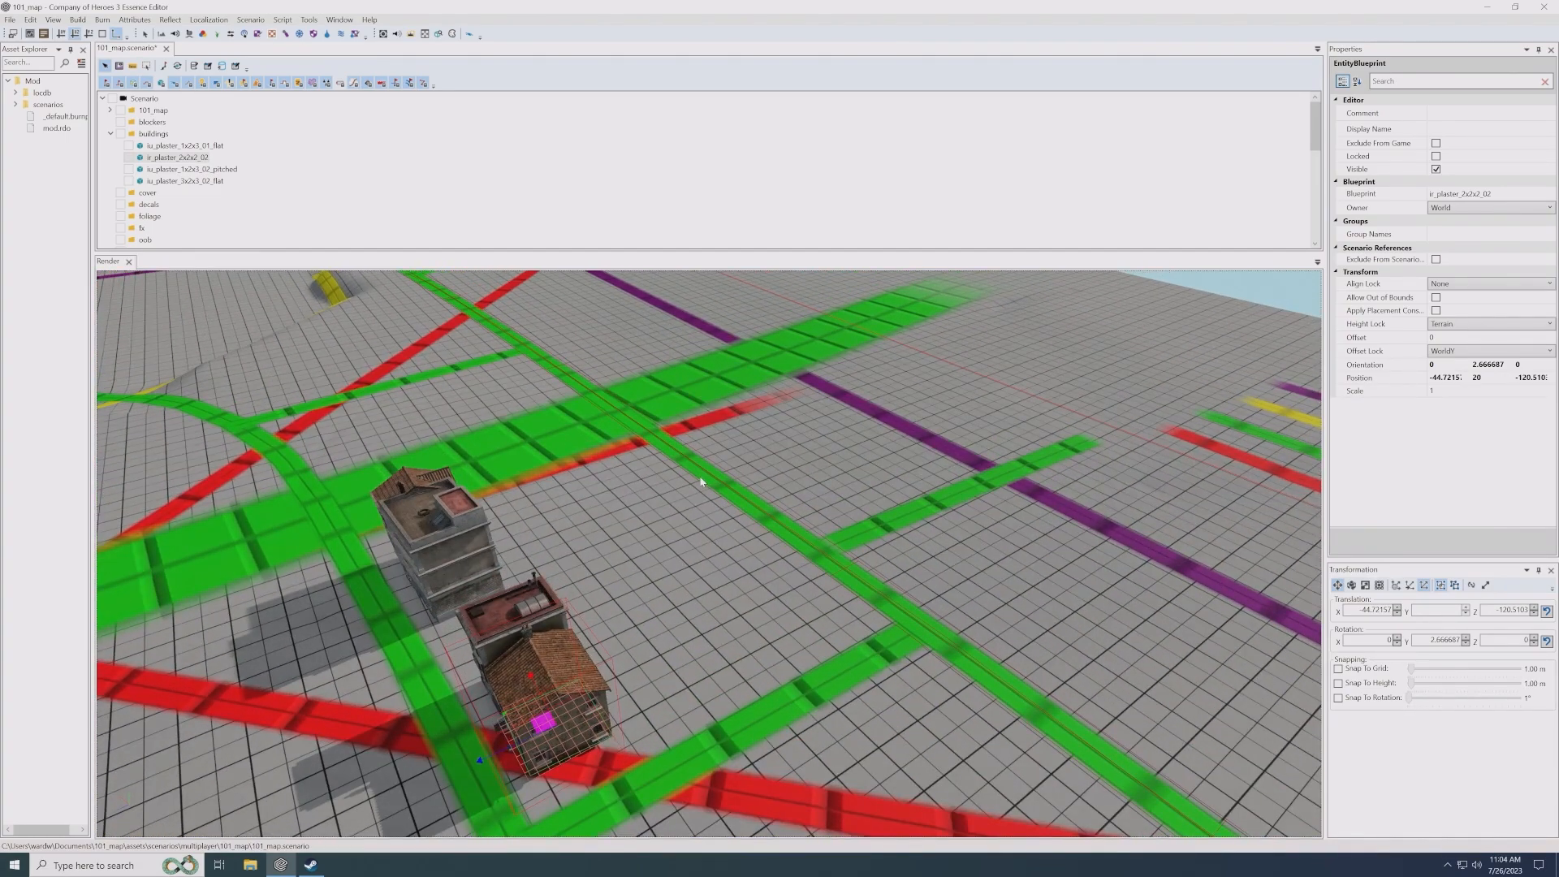
left_click(690, 477)
left_click(631, 494)
scroll(641, 492, "down", 3)
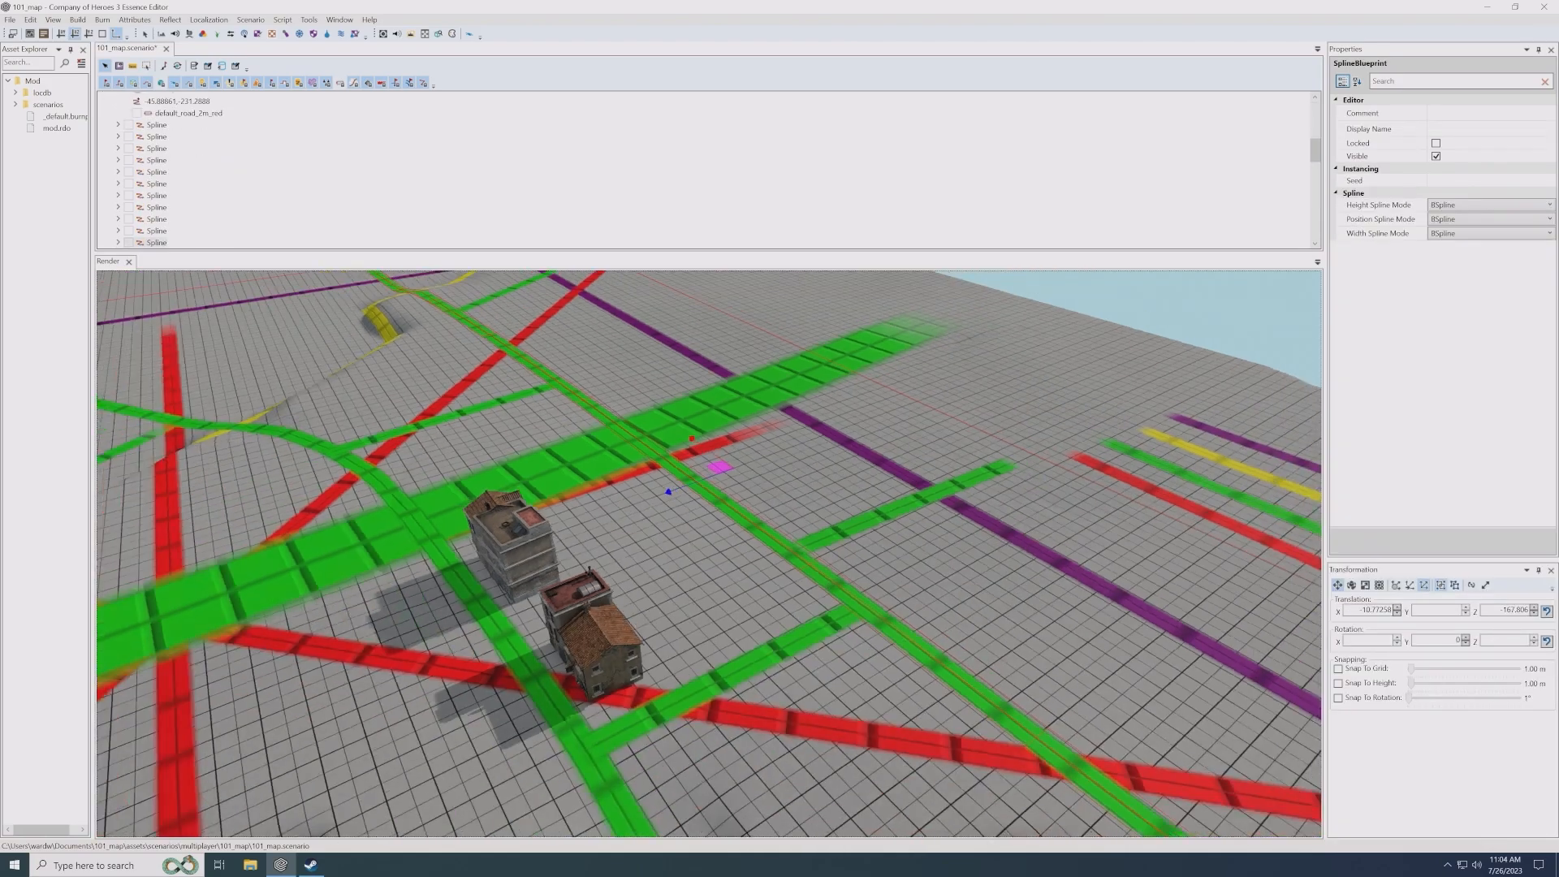
middle_click_drag(668, 491, 711, 533, "alt")
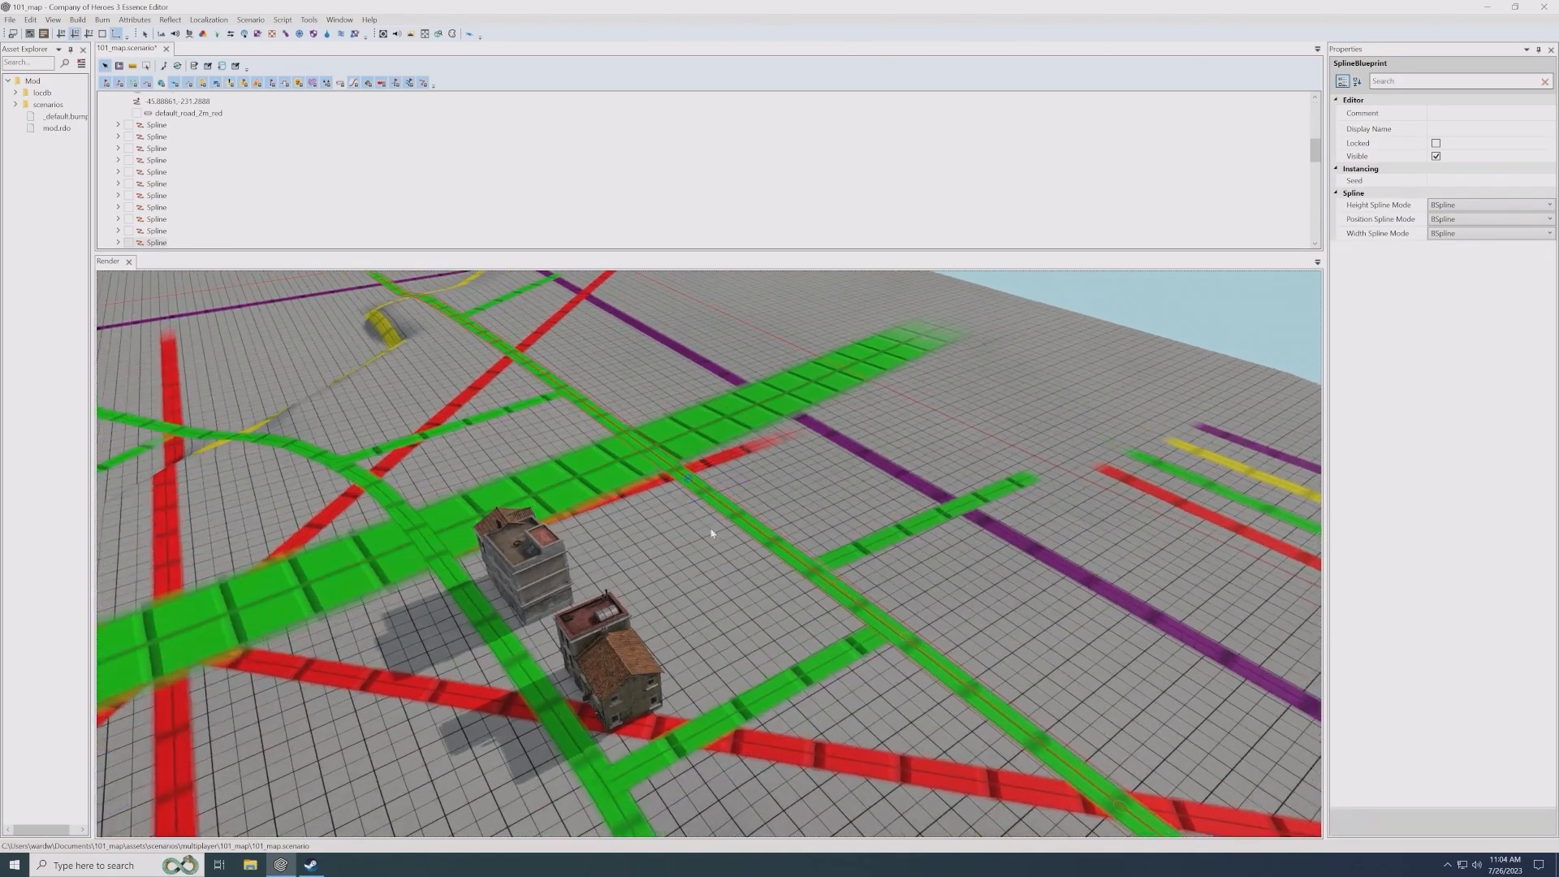
left_click(719, 422)
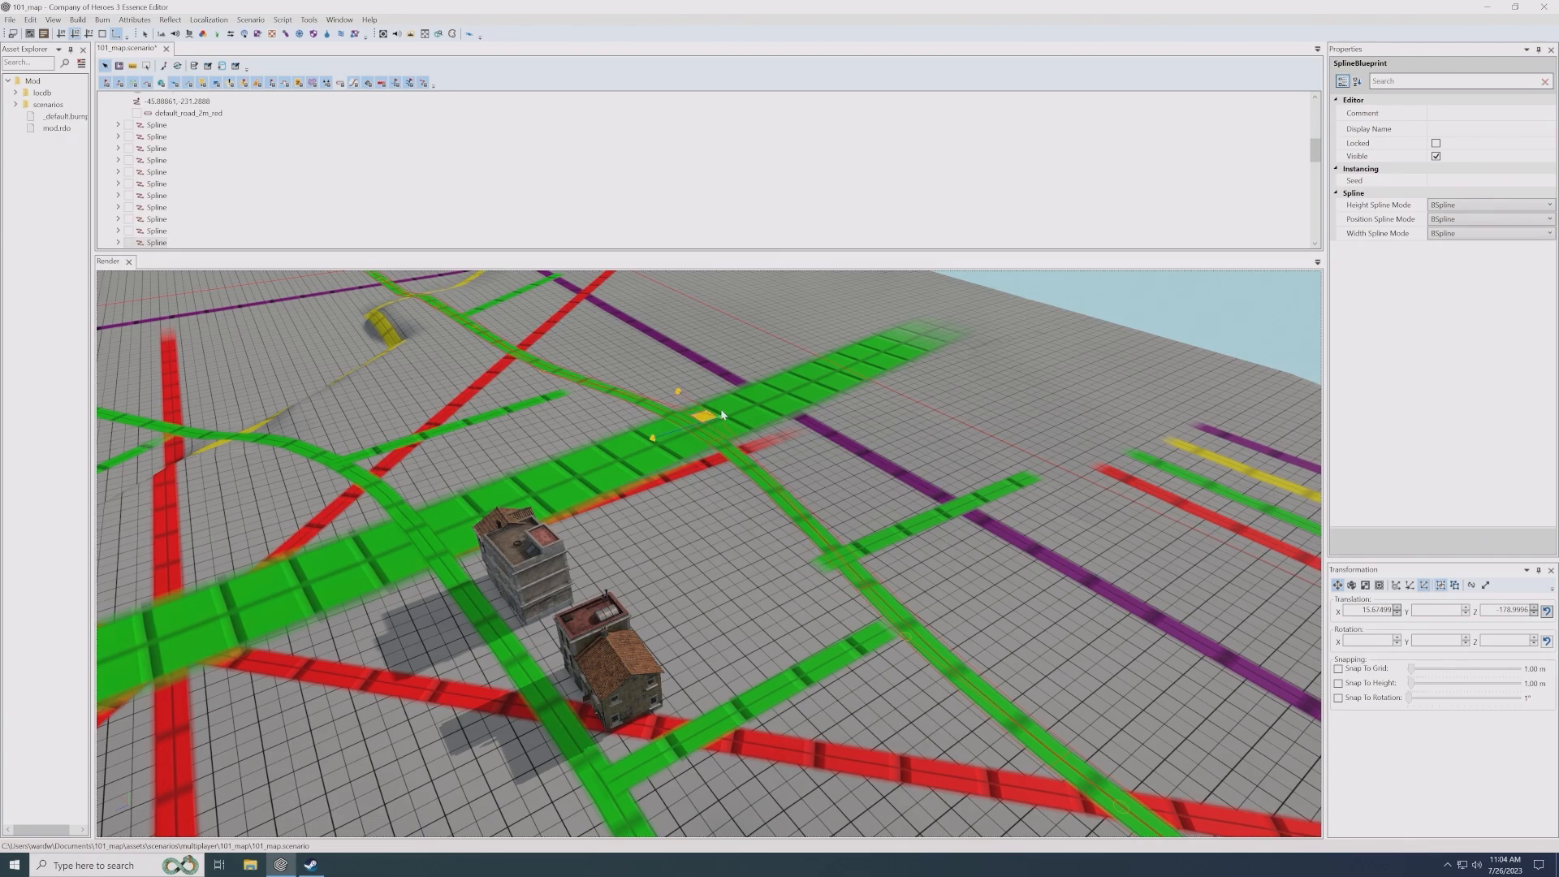
left_click_drag(721, 414, 524, 394)
- Adjust the short green side road beyond the main road so its end meets the relocated long green road
left_click(566, 395)
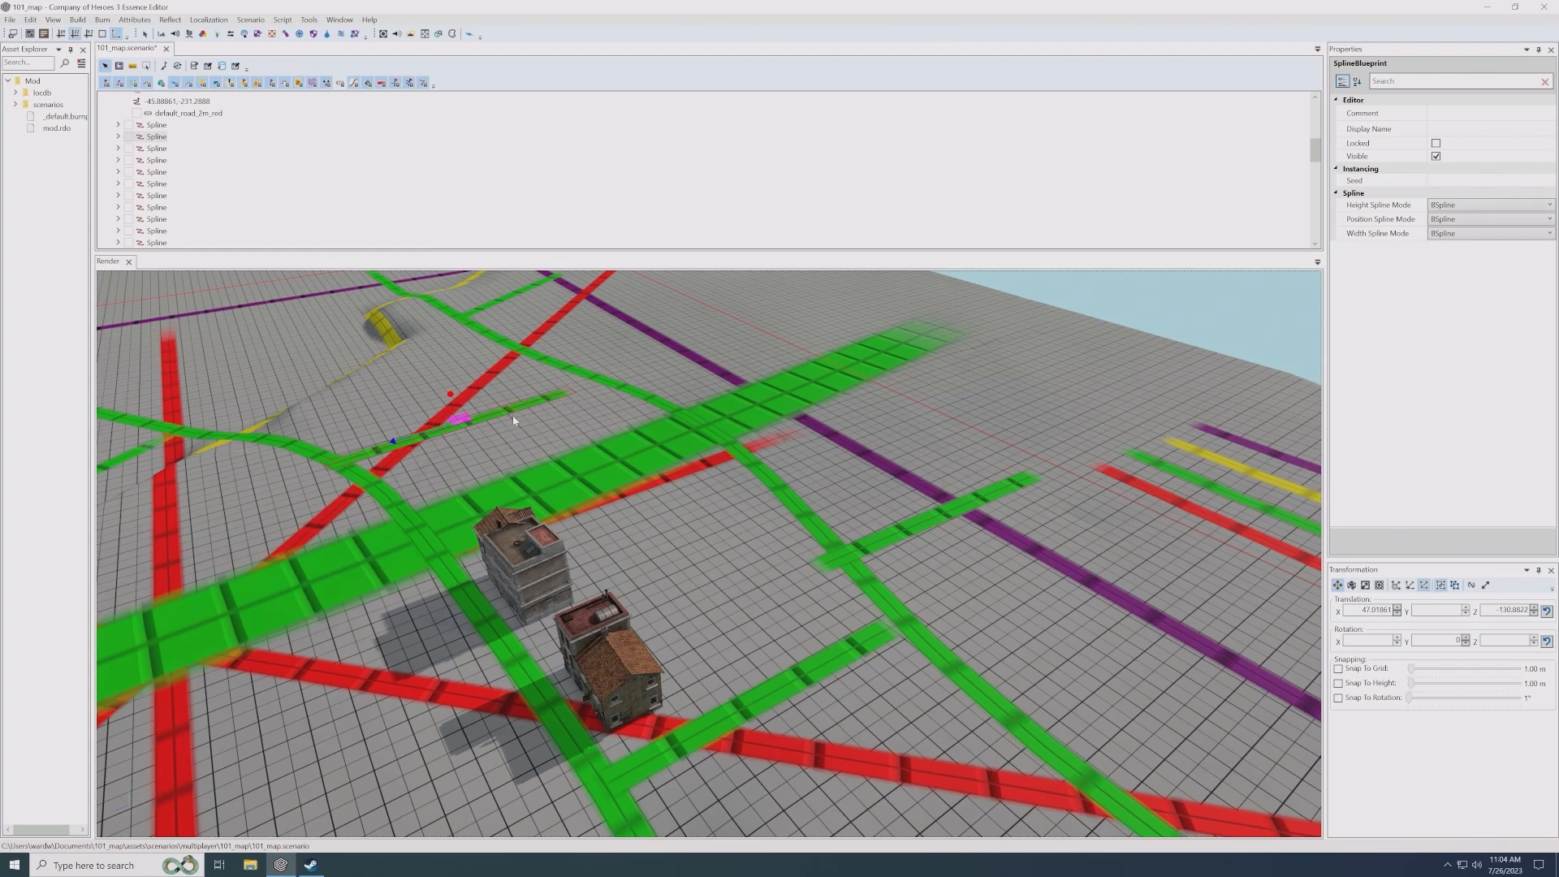
left_click_drag(493, 449, 466, 420, "ctrl")
mouse_move(523, 363)
left_mouse_down()
mouse_move(537, 377)
mouse_move(539, 359)
left_mouse_up()
left_click(932, 525)
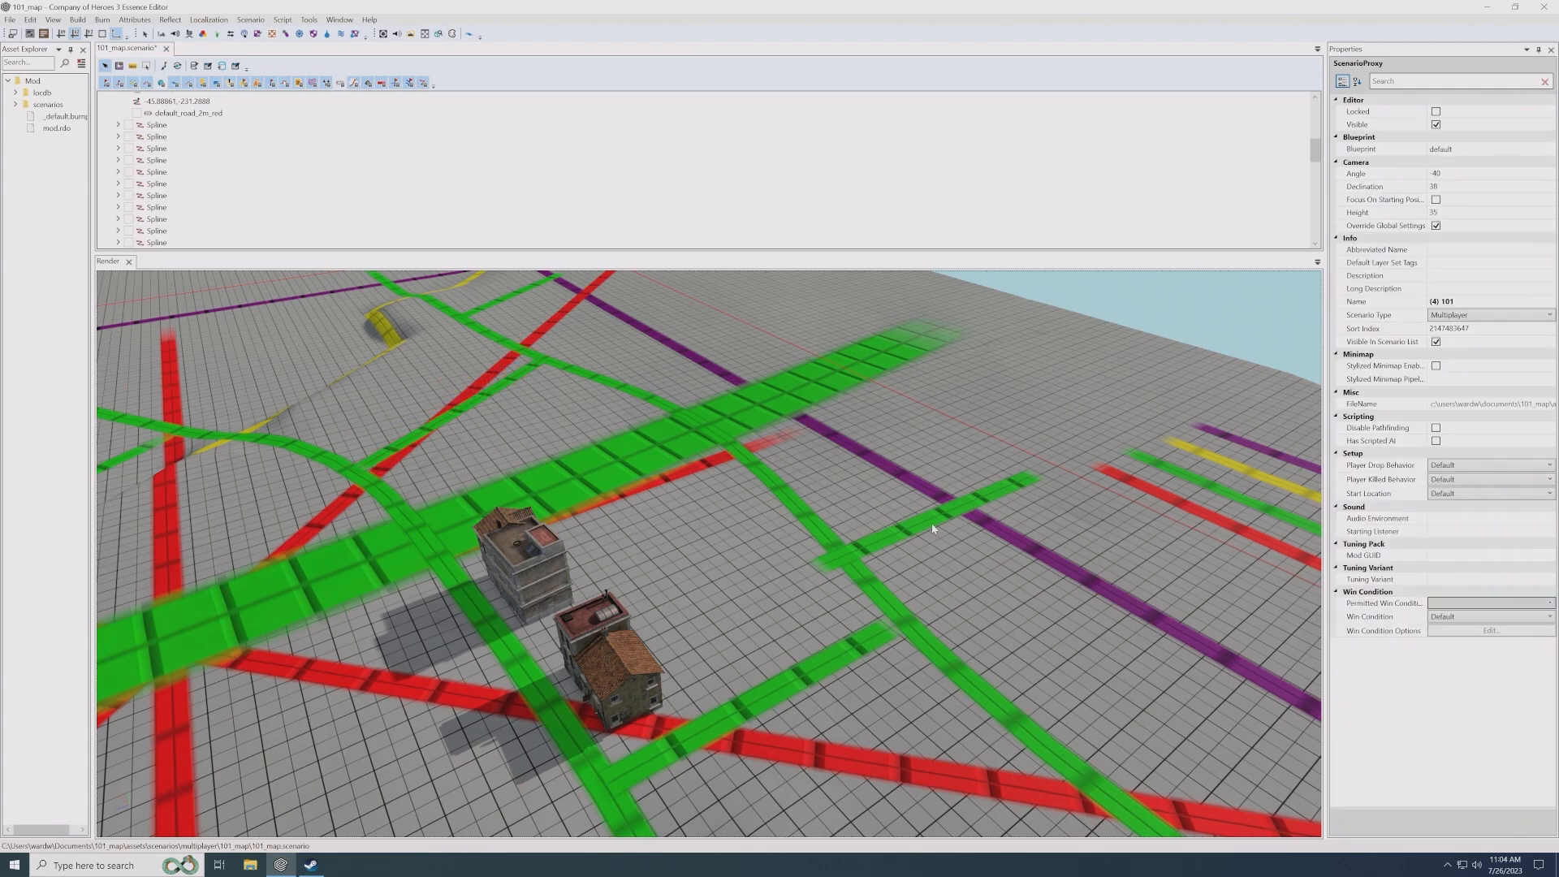
- Move the short green side road crossing the purple line to about X -40.6, Z -201.2, so it starts at the long green road
left_click(932, 521)
left_click_drag(934, 511, 963, 495)
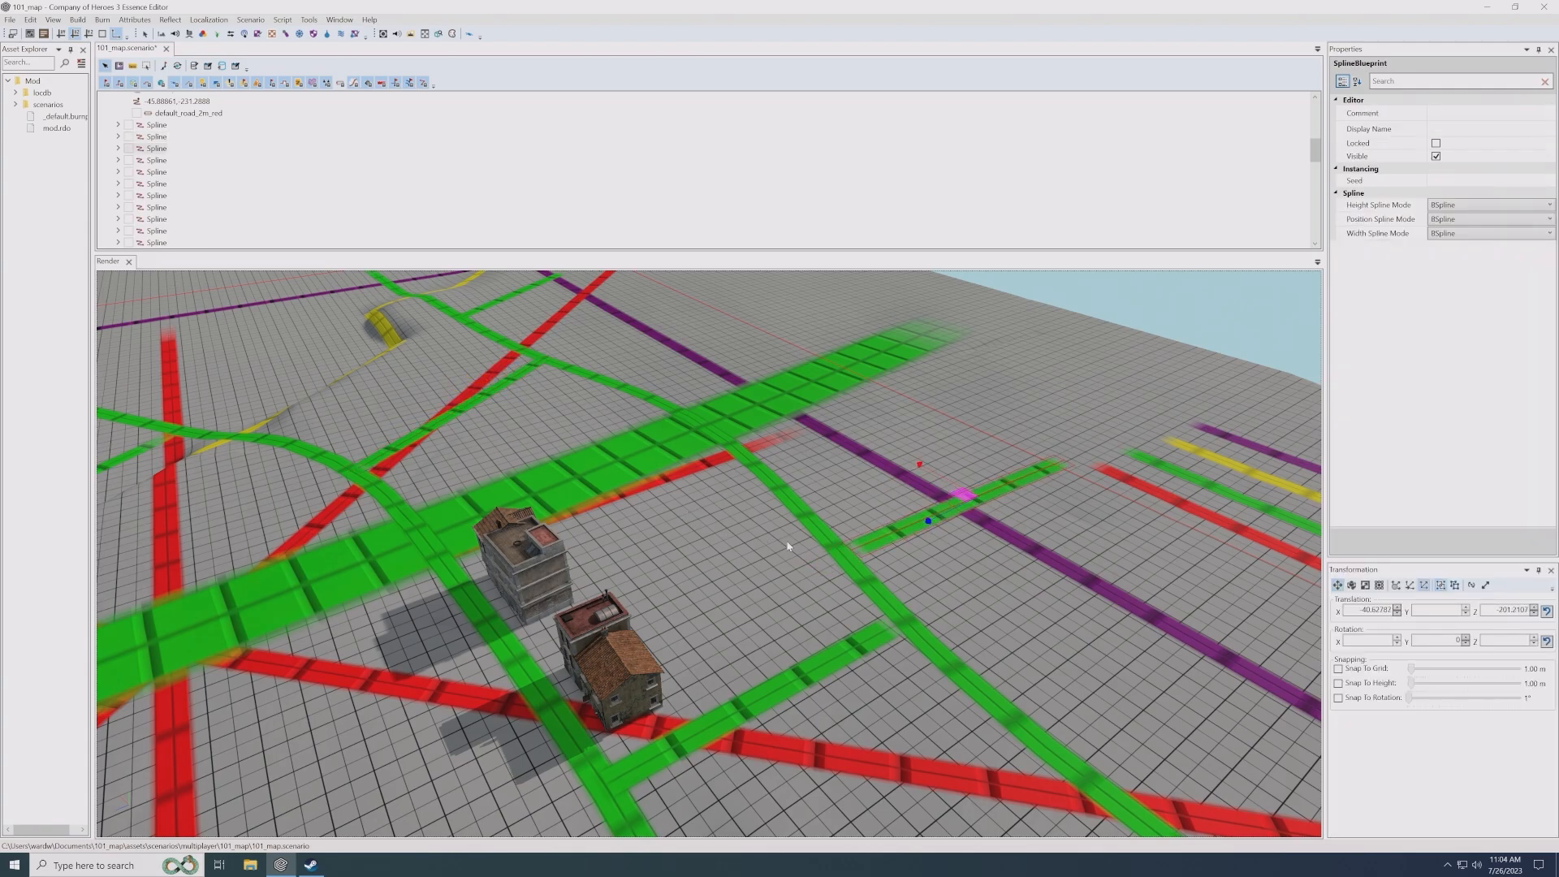
left_click(772, 539)
- Duplicate the ir_plaster_2x2x2_02 house into the open block beside the long green road, at about X -46.0, Z -151.1
scroll(705, 480, "up", 2)
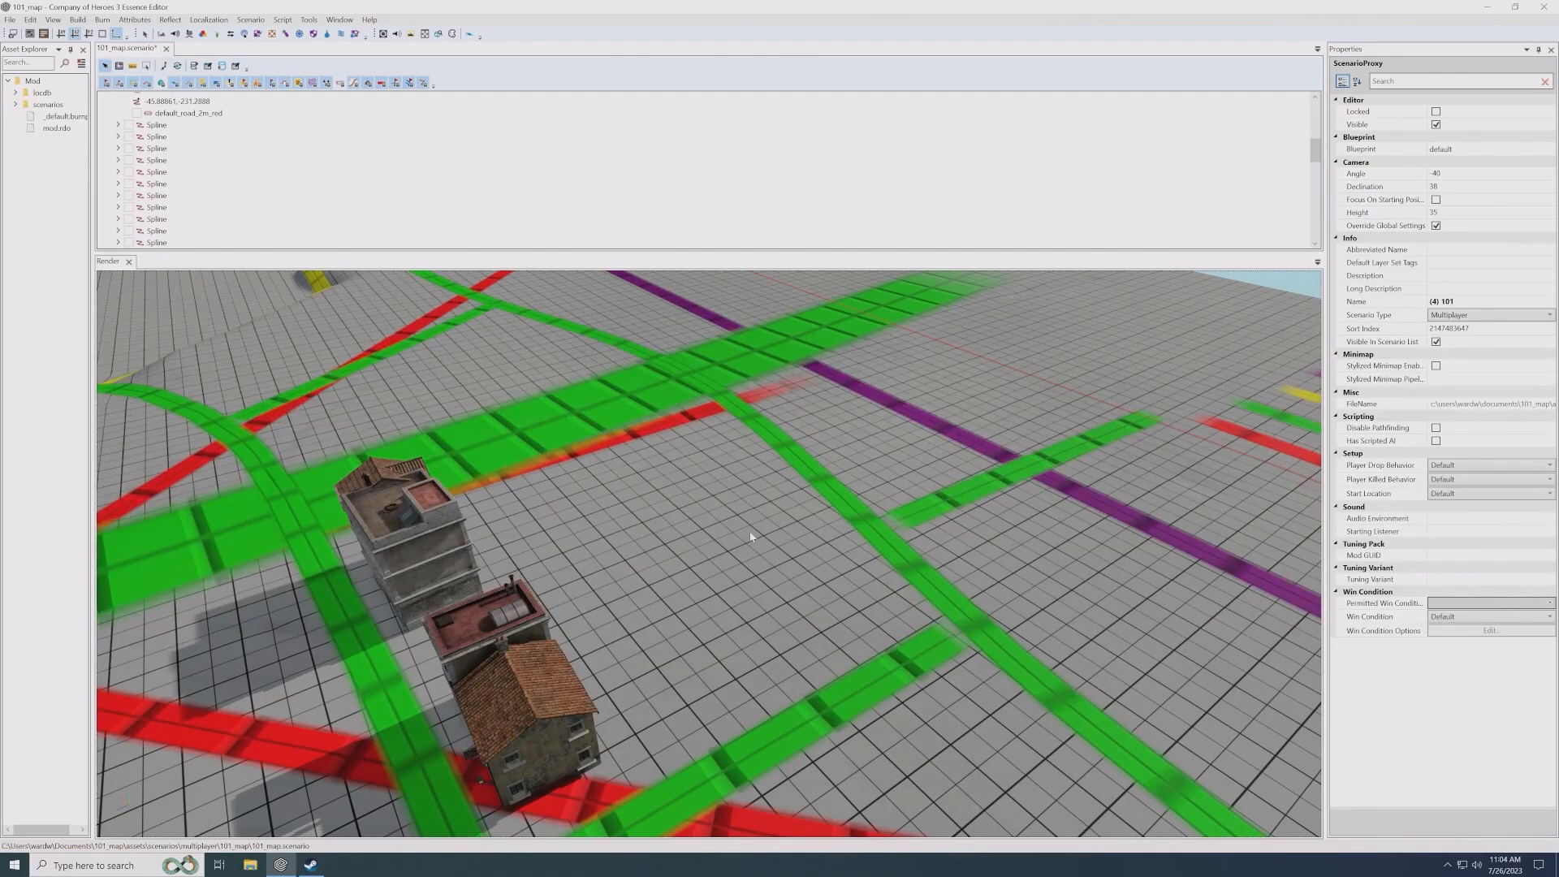
scroll(740, 520, "down", 1)
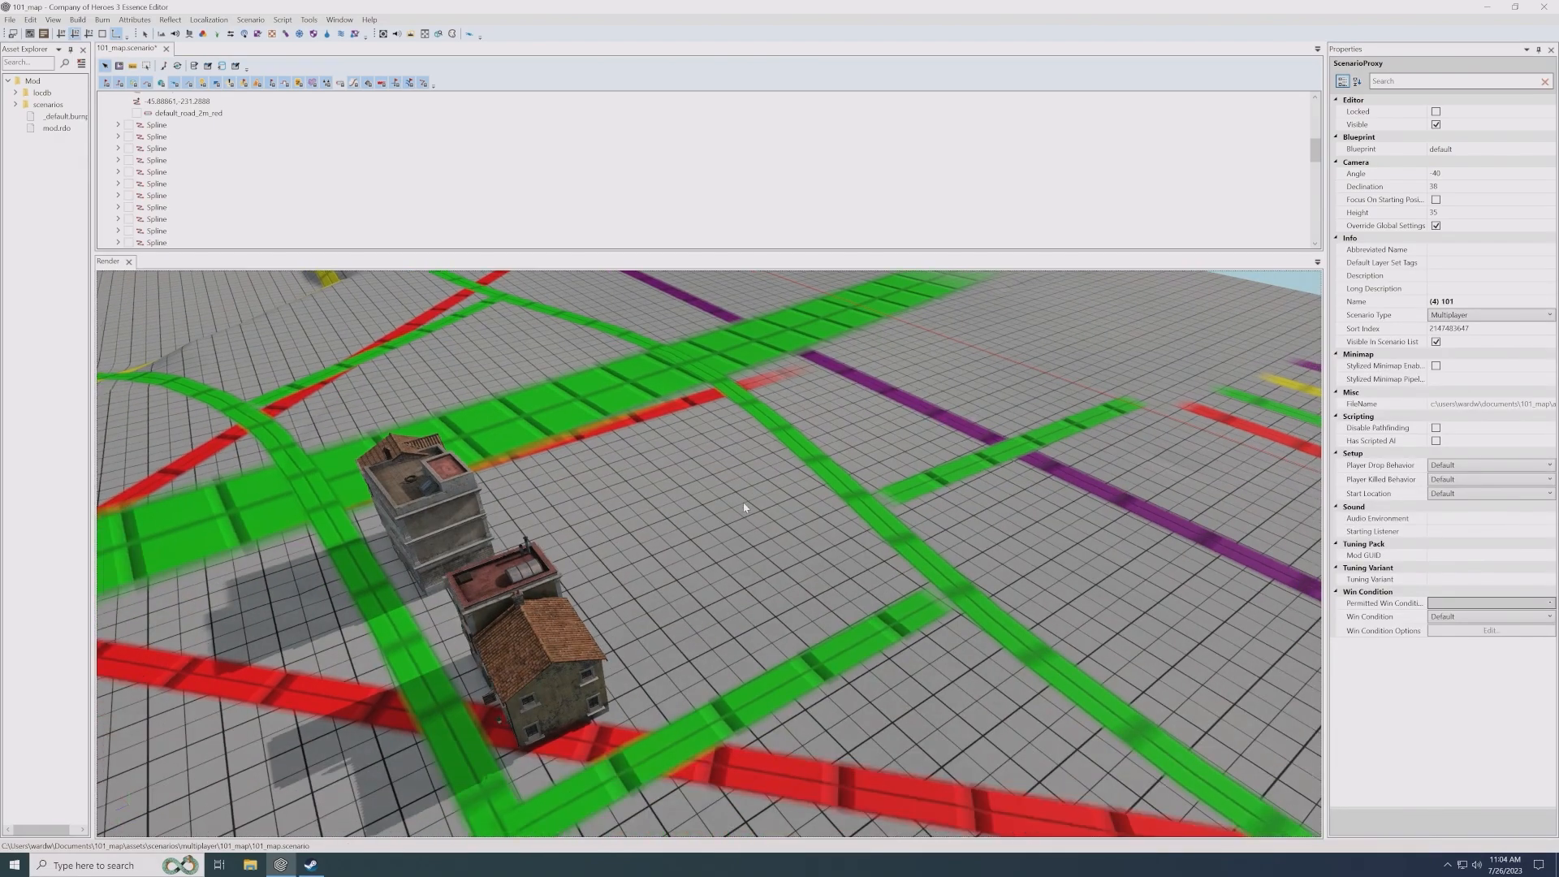
left_click_drag(740, 520, 776, 526, "alt")
scroll(600, 669, "up", 1)
left_click(600, 664)
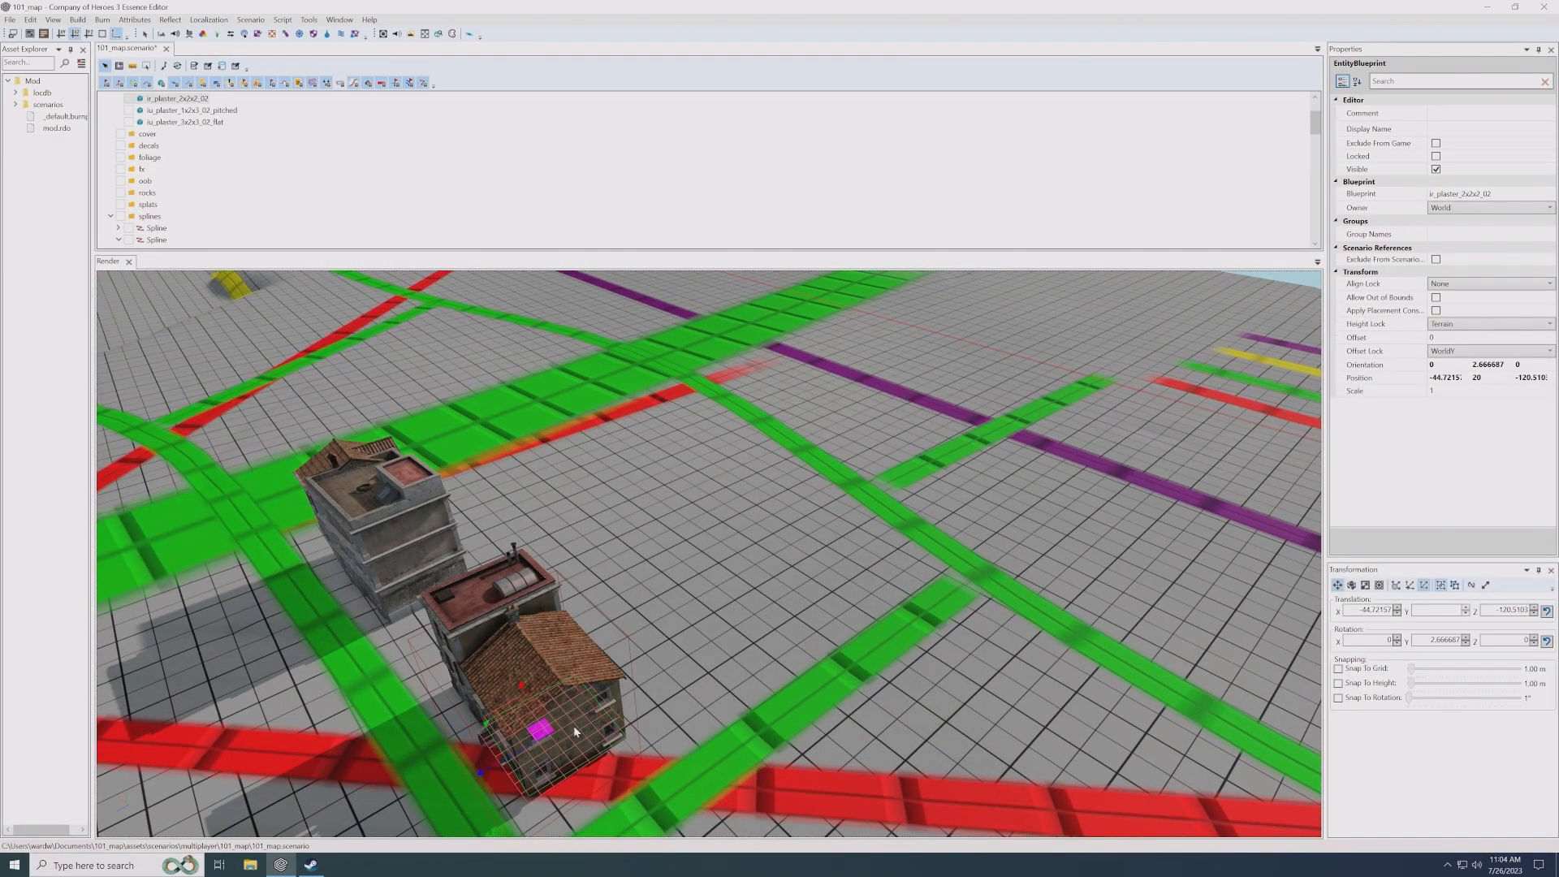
left_click_drag(554, 731, 827, 578, "shift")
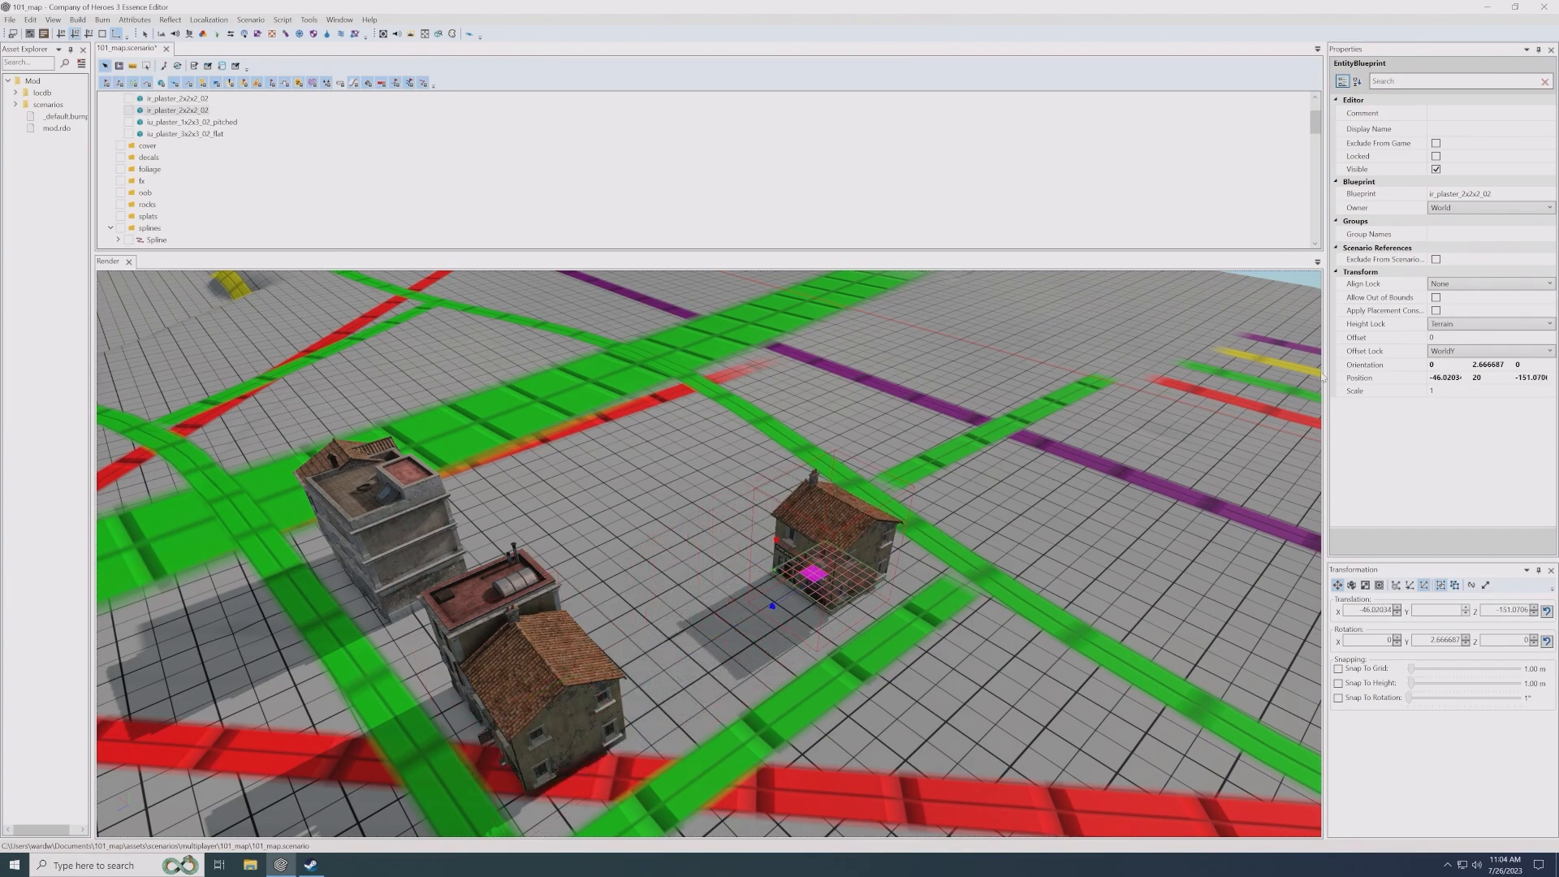
- Change the duplicated house's blueprint to ir_plaster_2x2x2_03 from the italian_rural buildings
left_click(1502, 194)
left_click(1548, 194)
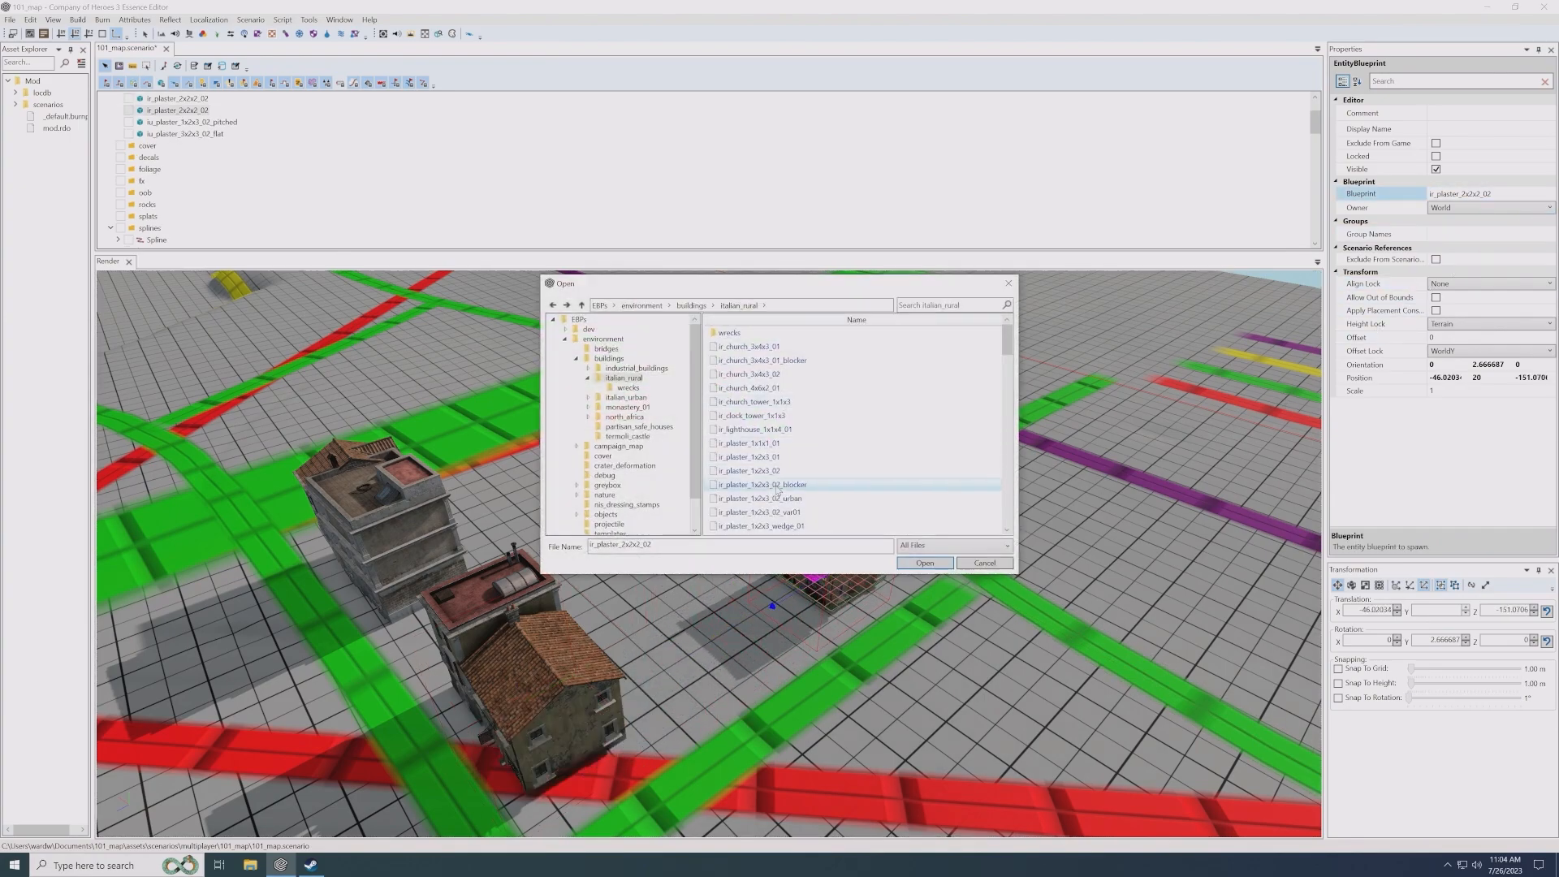
scroll(828, 475, "up", 1)
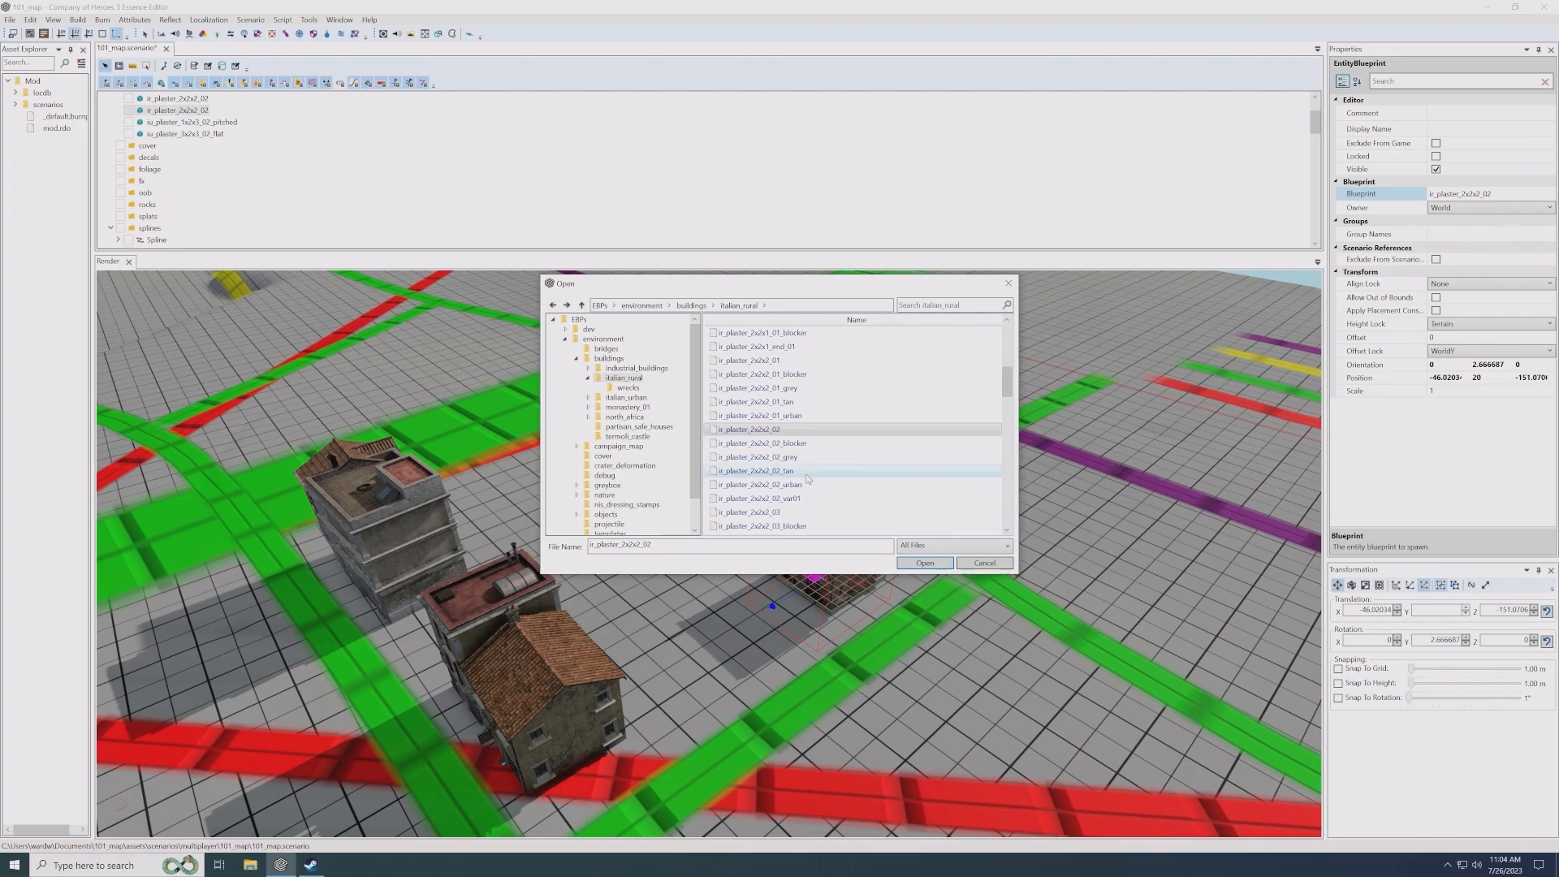
double_click(821, 524)
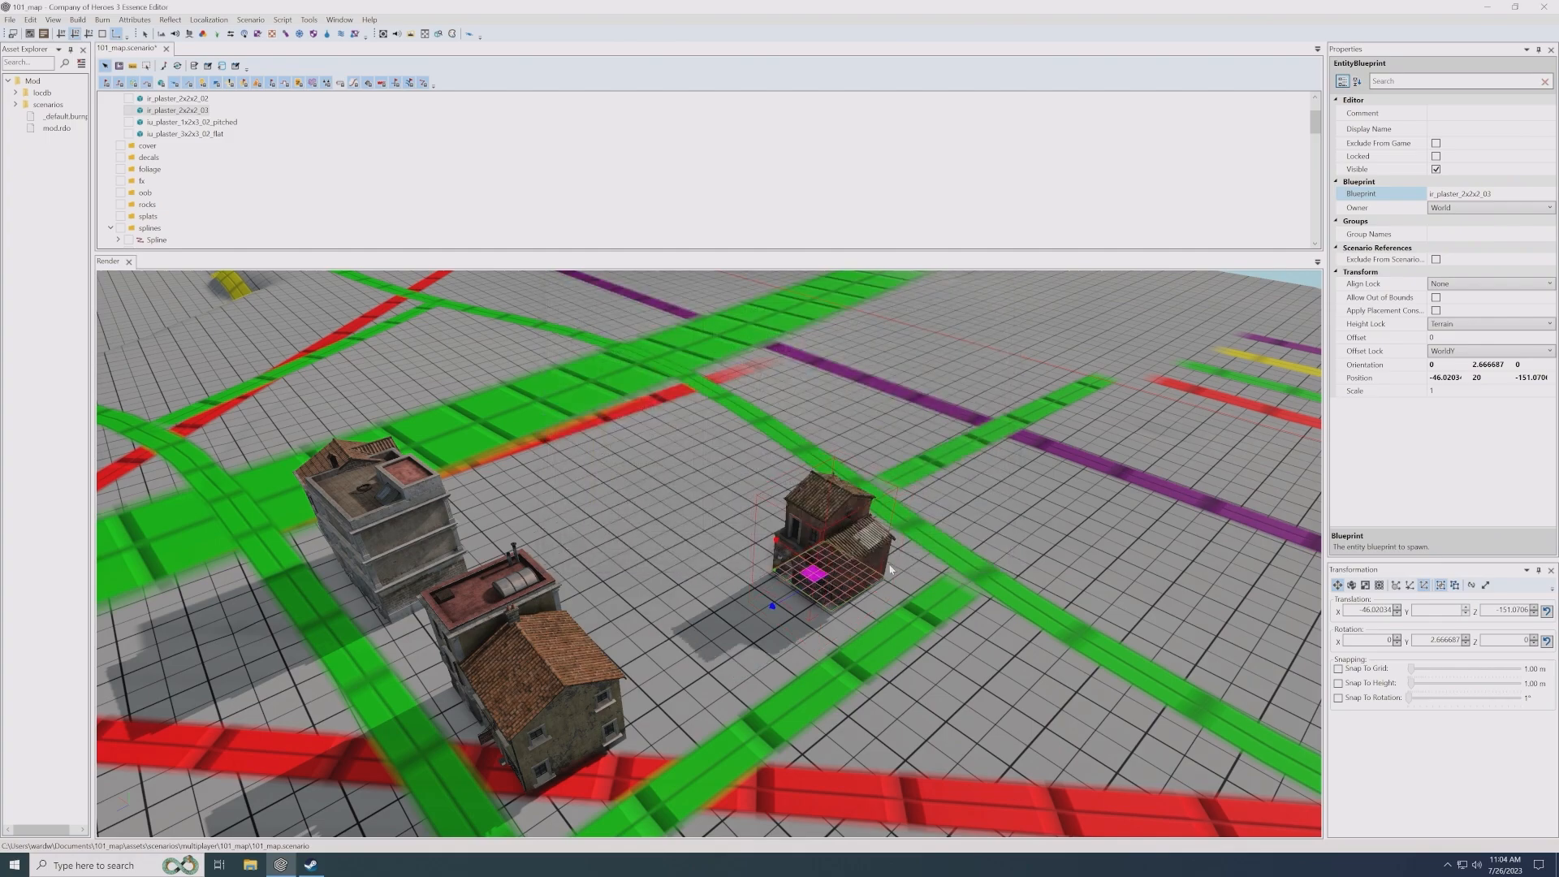
- Move the ir_plaster_2x2x2_03 house to about X -46.1, Z -156.2 and rotate it to about 14 degrees, alongside the green road
left_click_drag(891, 565, 879, 567, "alt")
middle_click_drag(877, 566, 869, 568, "alt")
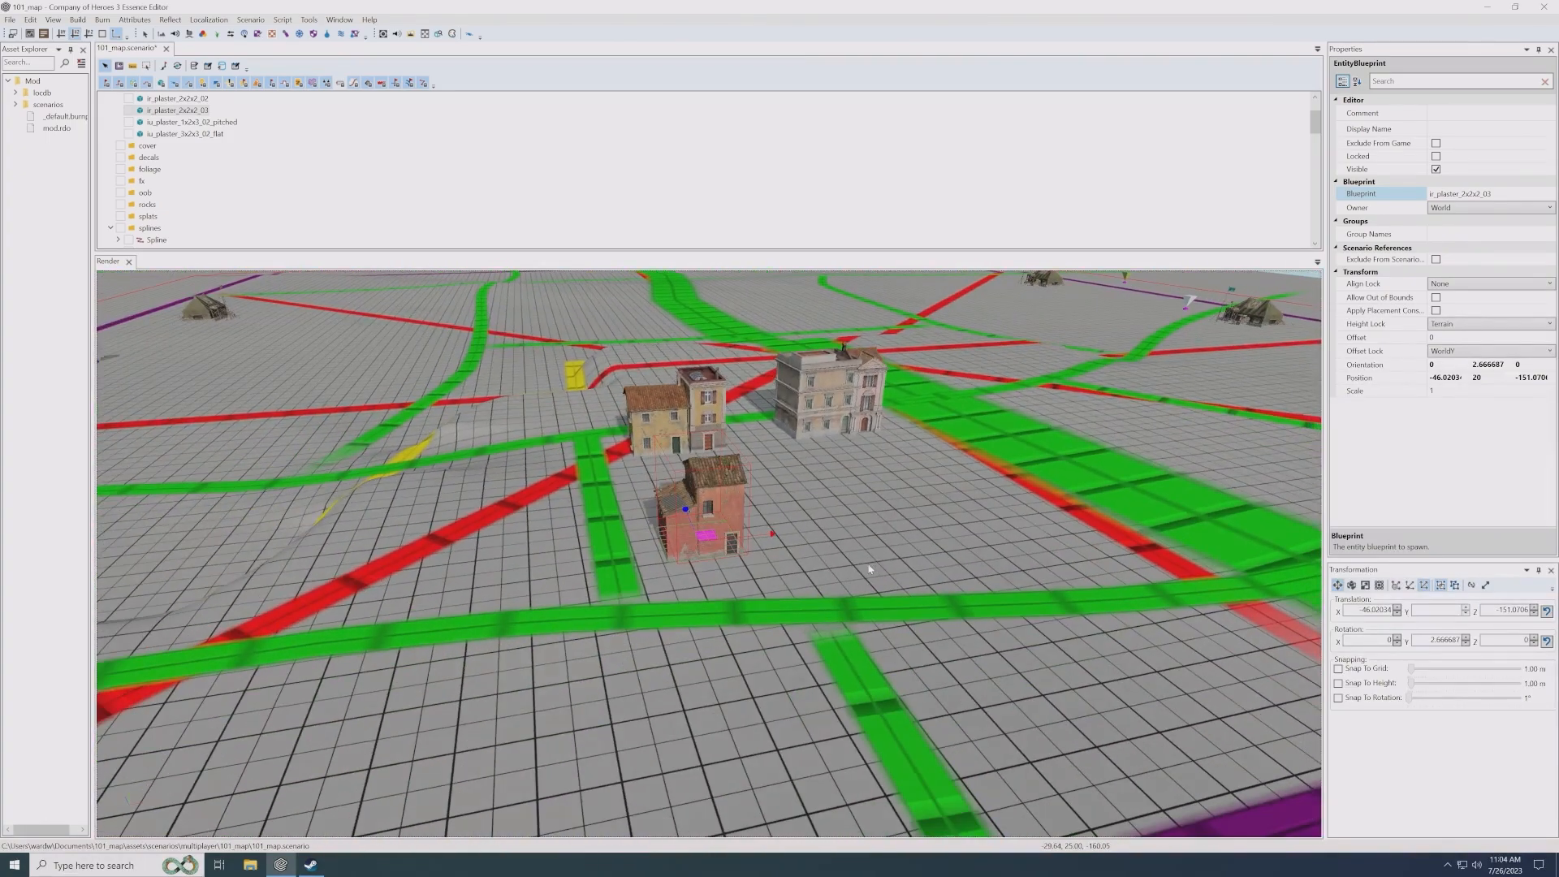
scroll(868, 568, "up", 5)
left_click_drag(700, 524, 734, 574)
key("e")
key("w")
left_click_drag(882, 566, 872, 566, "alt")
- Duplicate the ir_plaster_2x2x2_03 house beside itself at about X -39.2, Z -158.3, and browse the italian_rural blueprints for a replacement
left_click_drag(1015, 544, 838, 606, "alt")
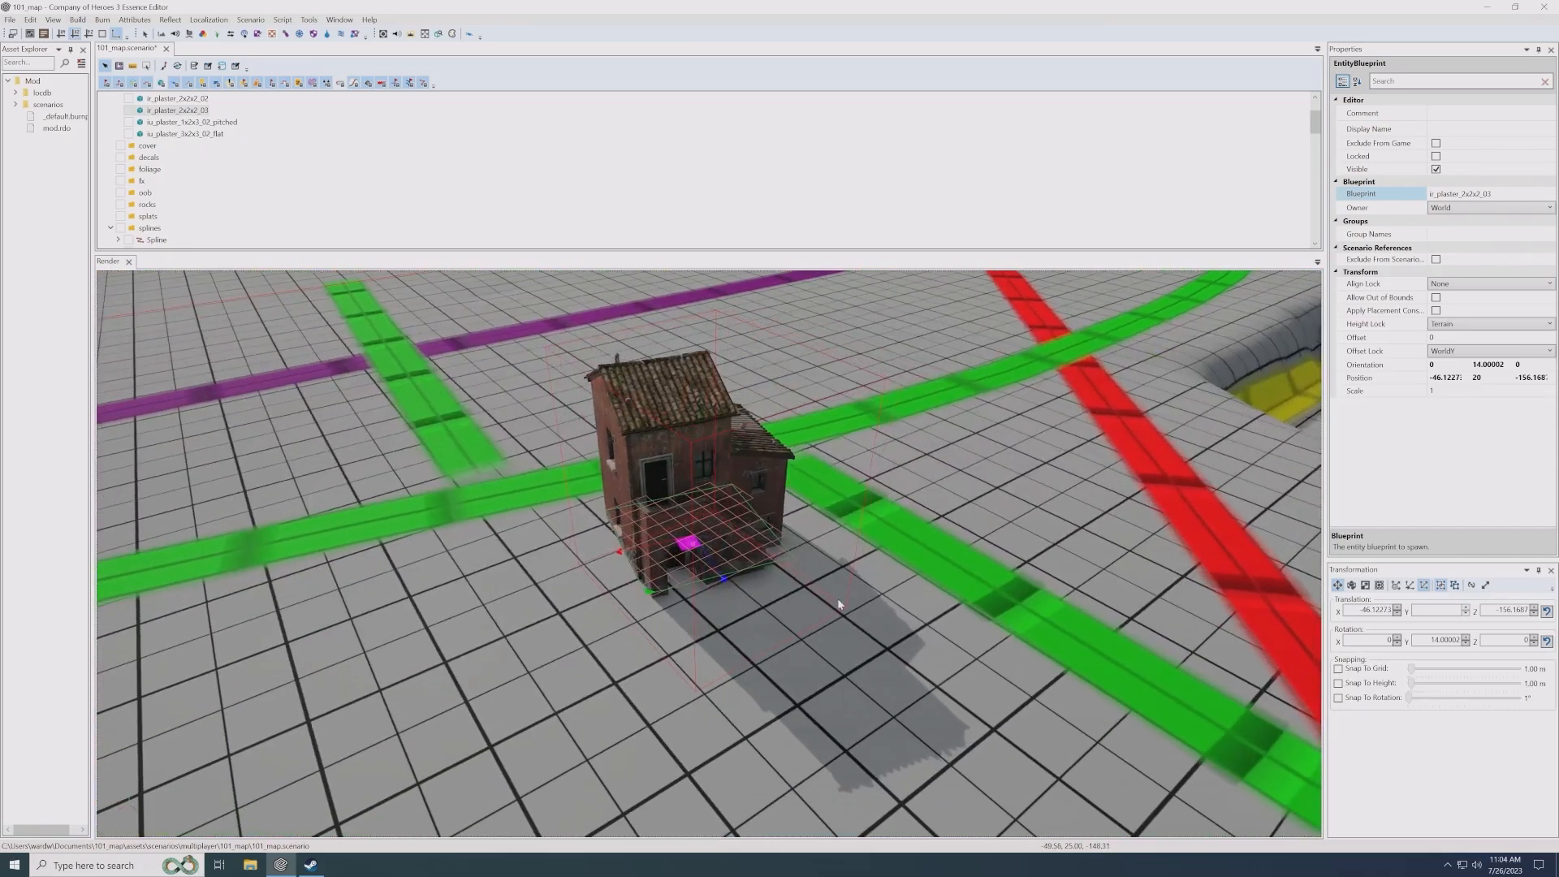
left_click_drag(690, 544, 555, 568, "shift")
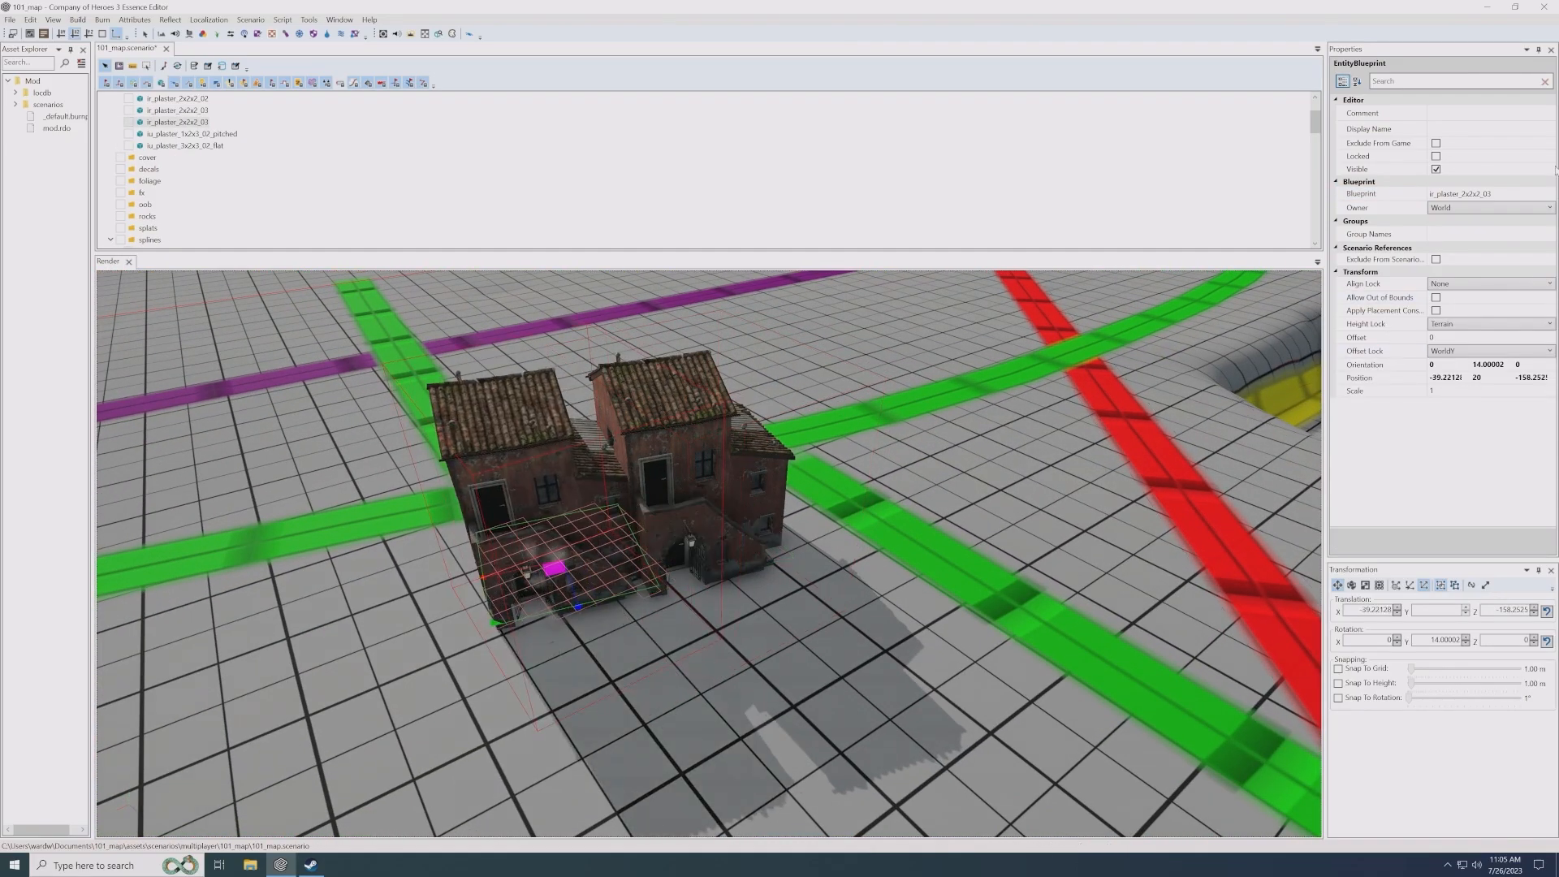
left_click(1478, 194)
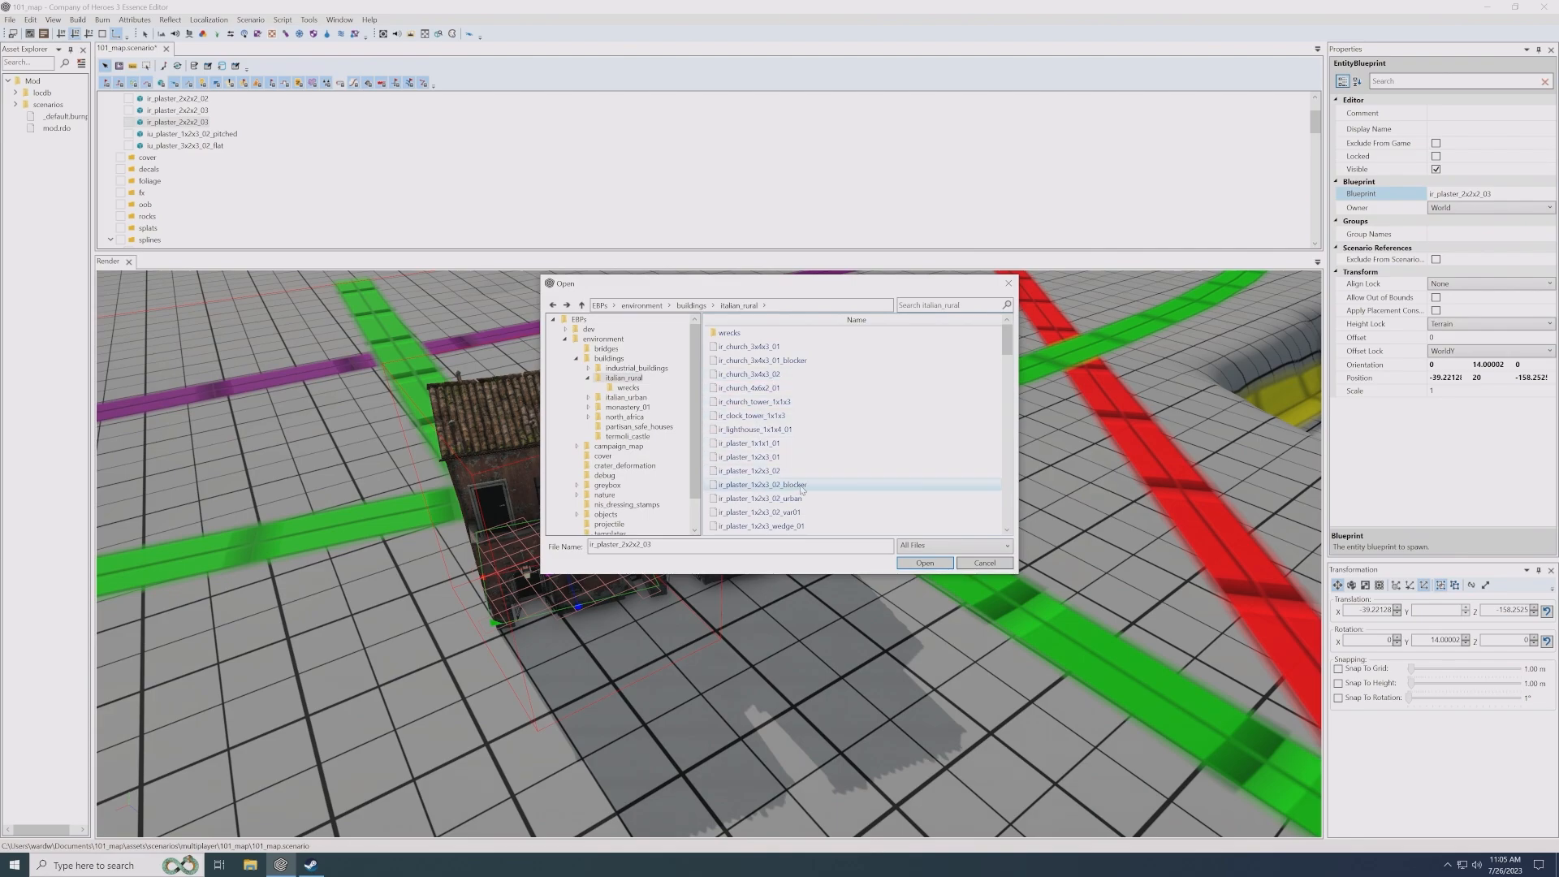
scroll(803, 490, "down", 1)
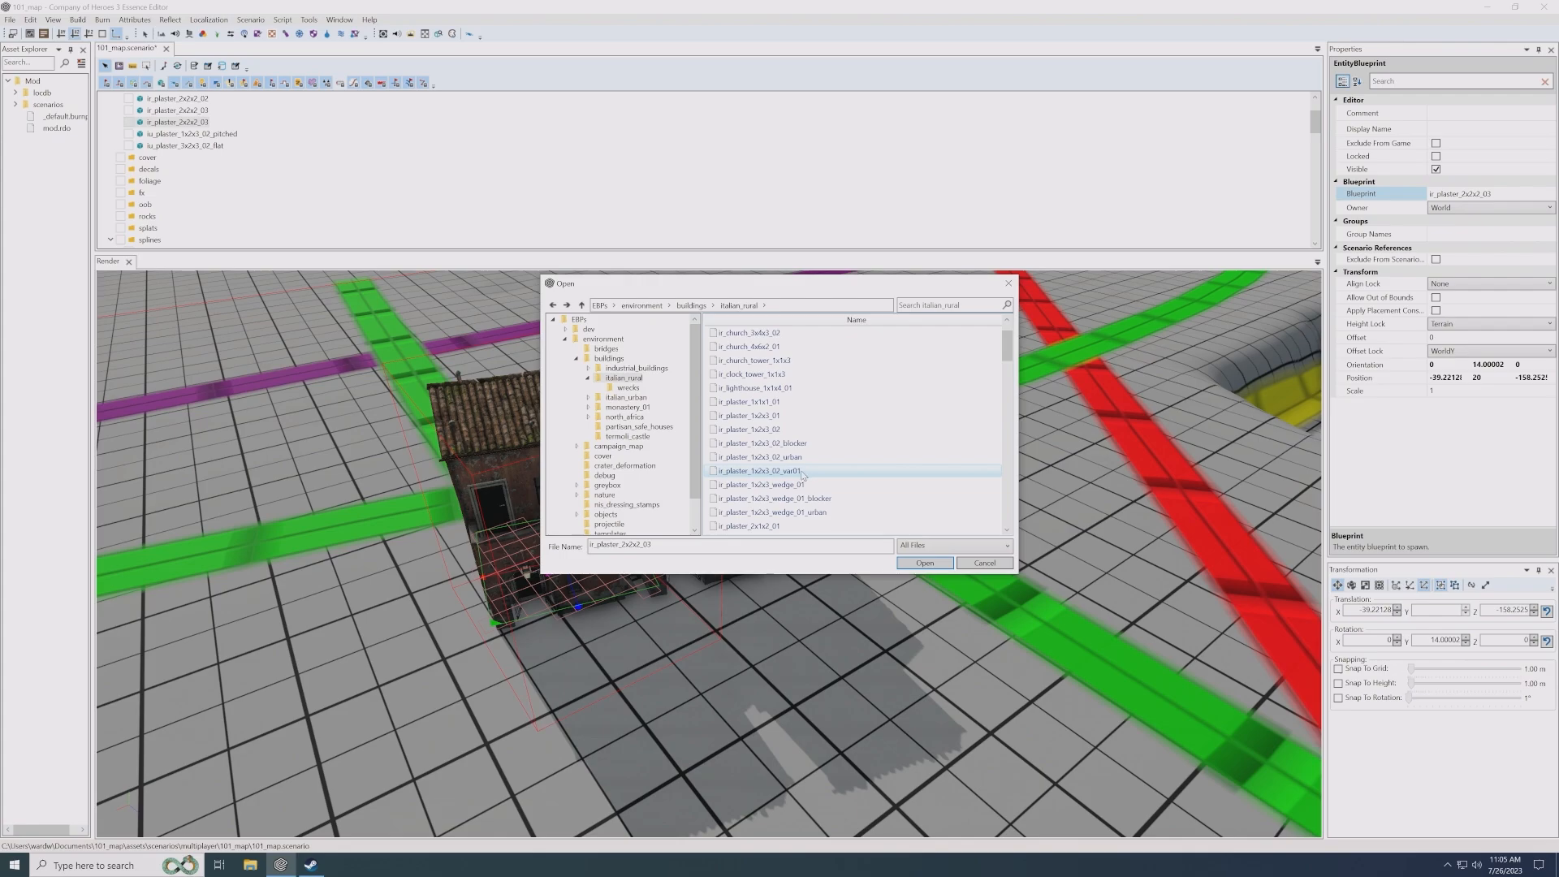
scroll(818, 481, "down", 1)
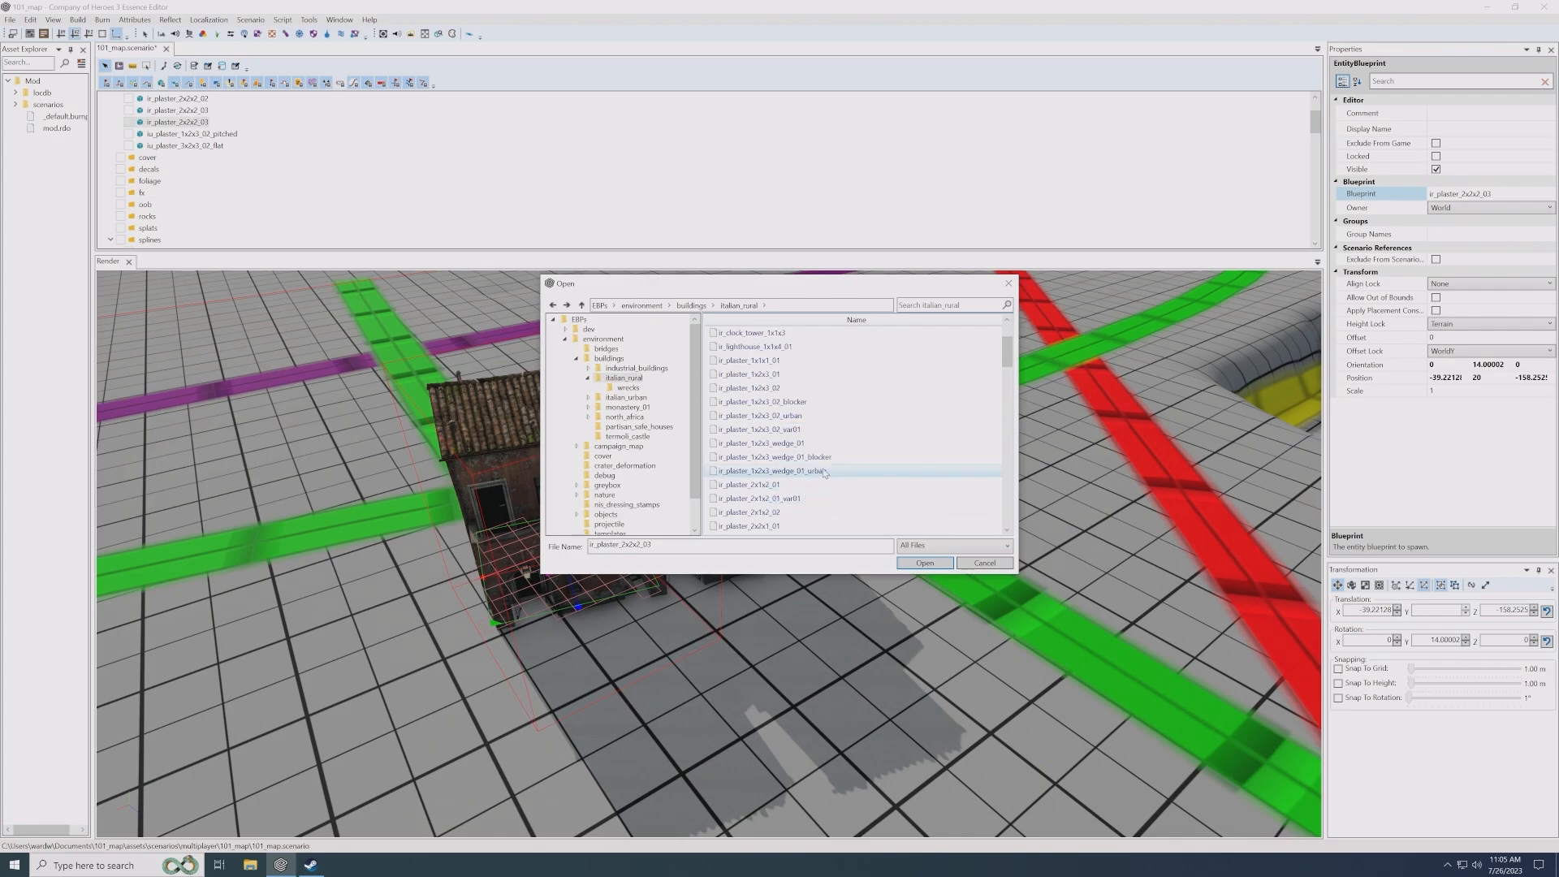
scroll(824, 455, "up", 2)
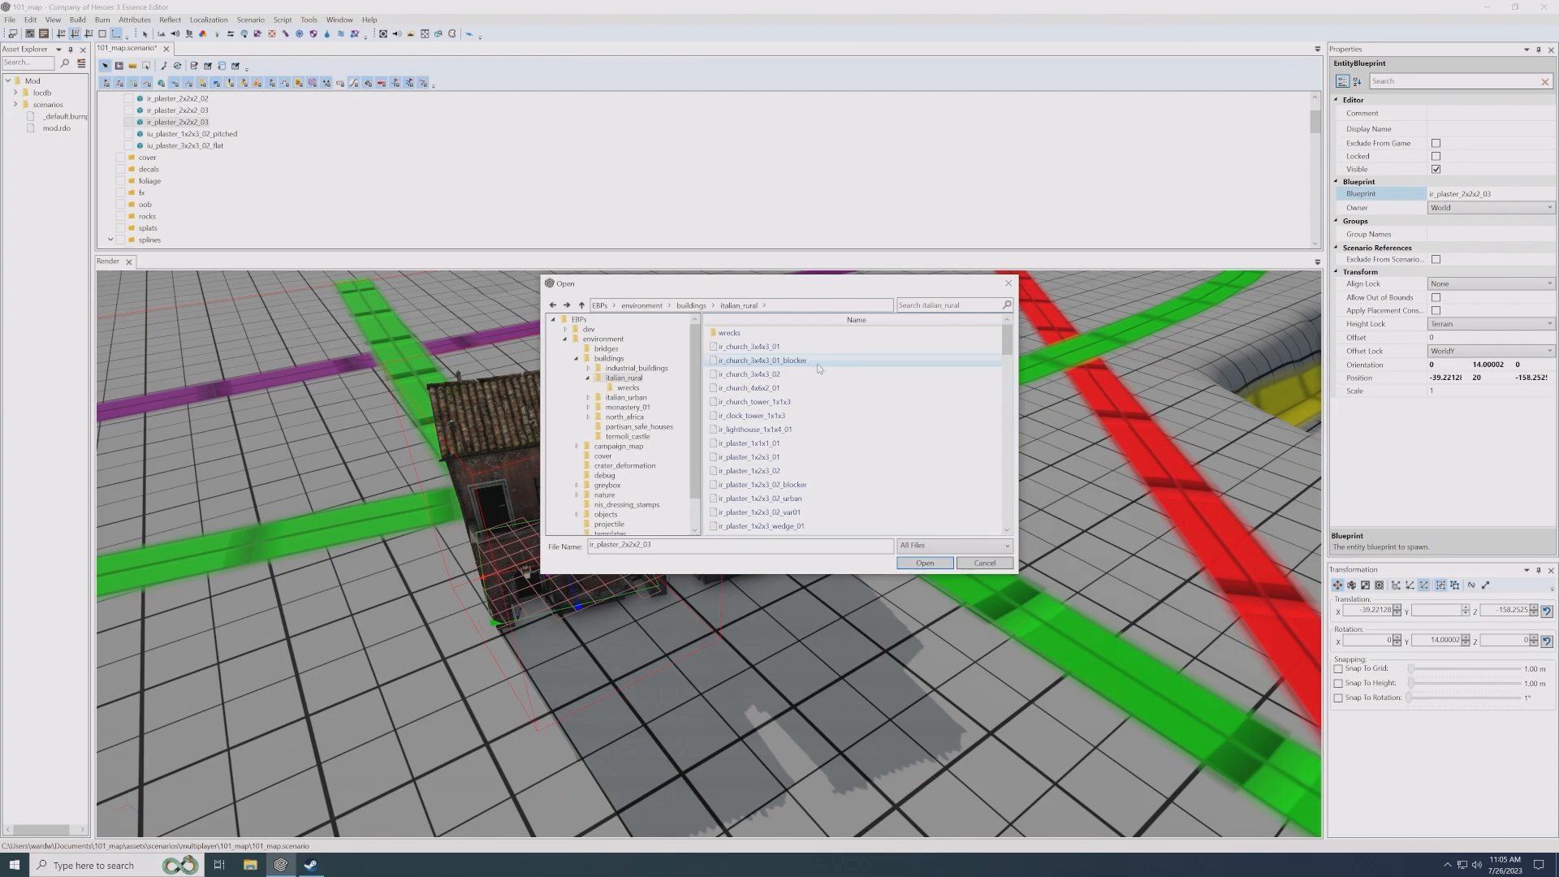
- Change the duplicated house's blueprint to ir_plaster_2x2x2_wedge_01 from the italian_rural buildings
scroll(818, 374, "down", 2)
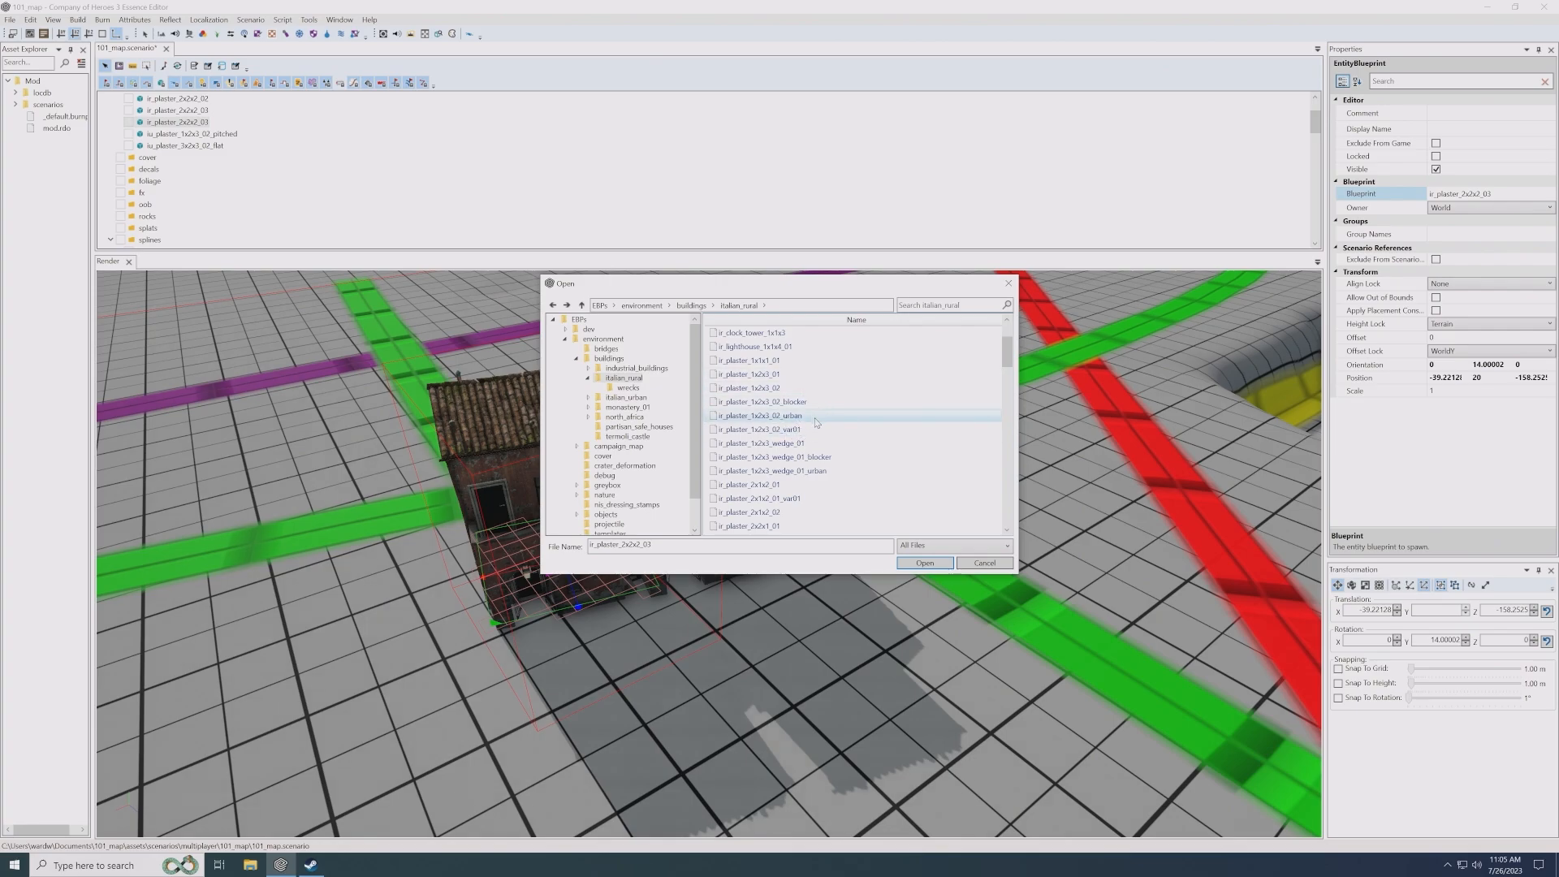
scroll(817, 422, "down", 3)
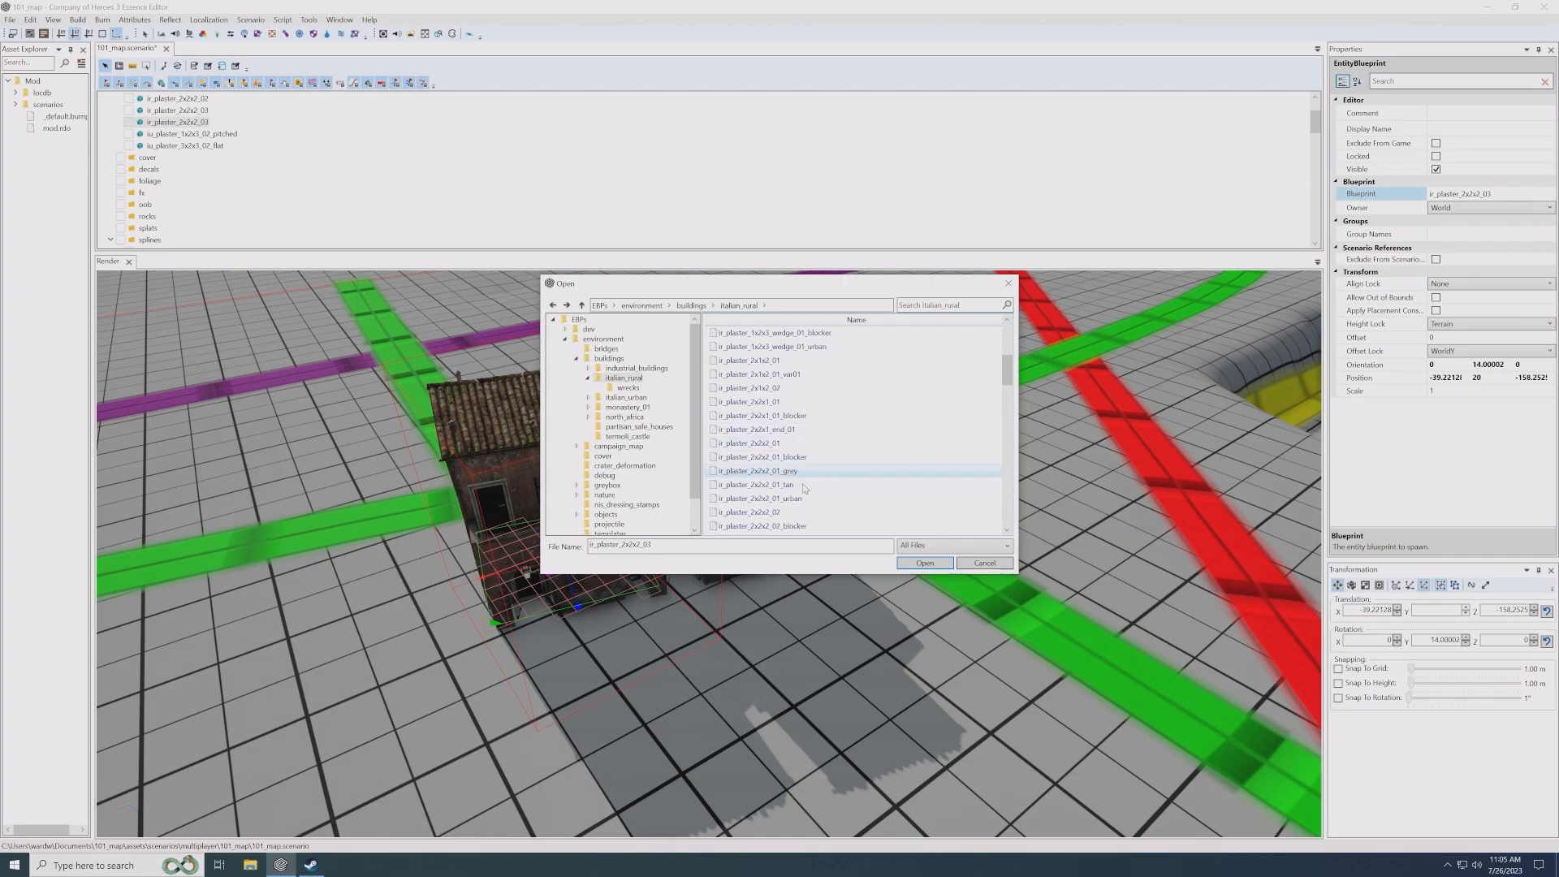
scroll(807, 491, "down", 3)
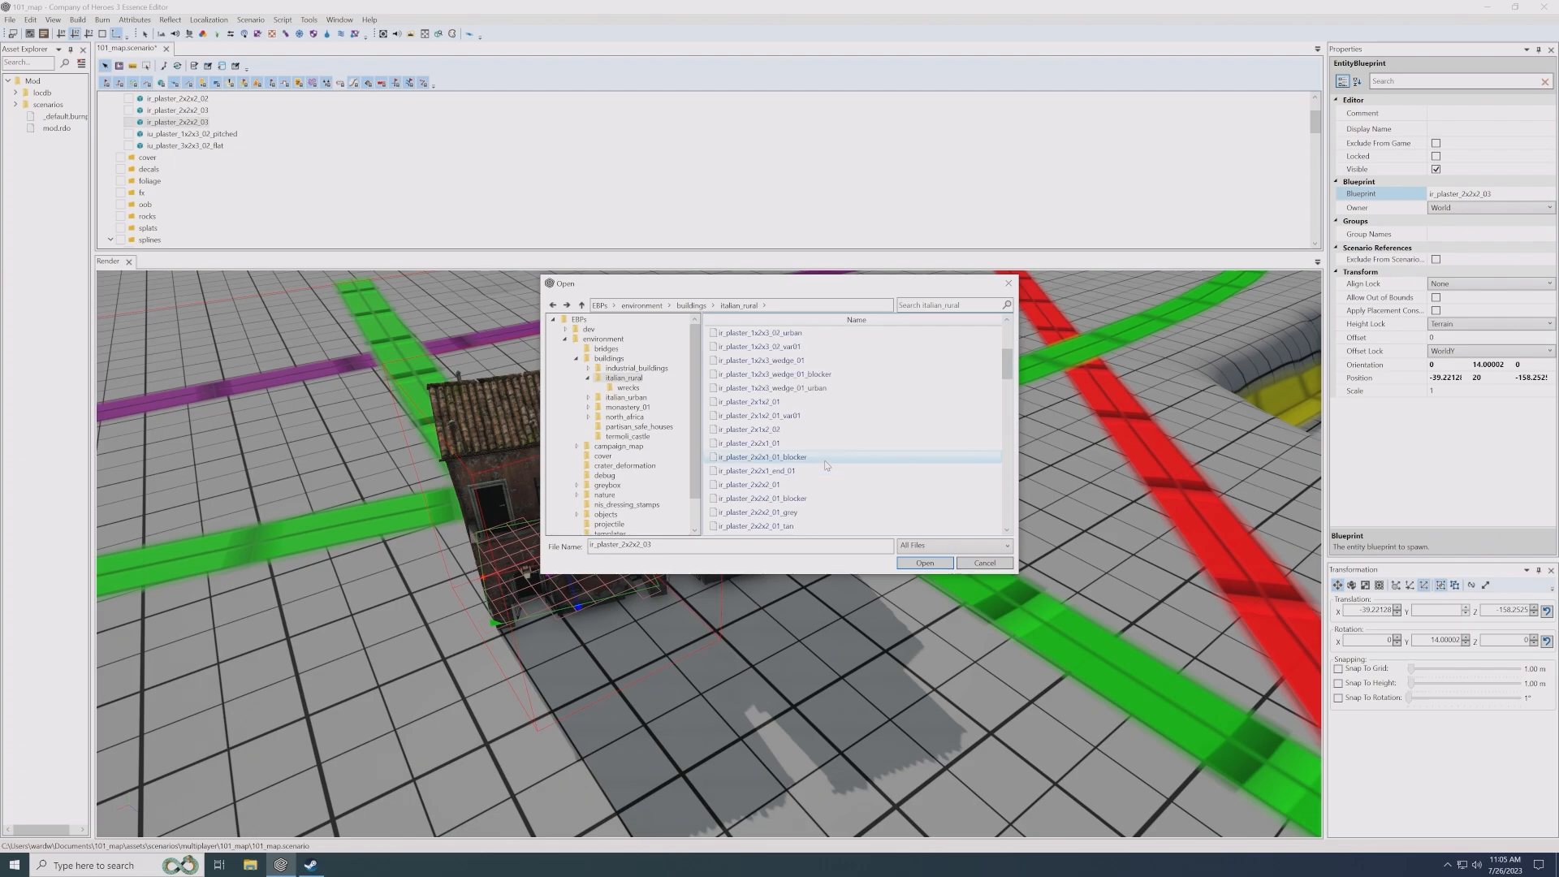
scroll(833, 459, "down", 1)
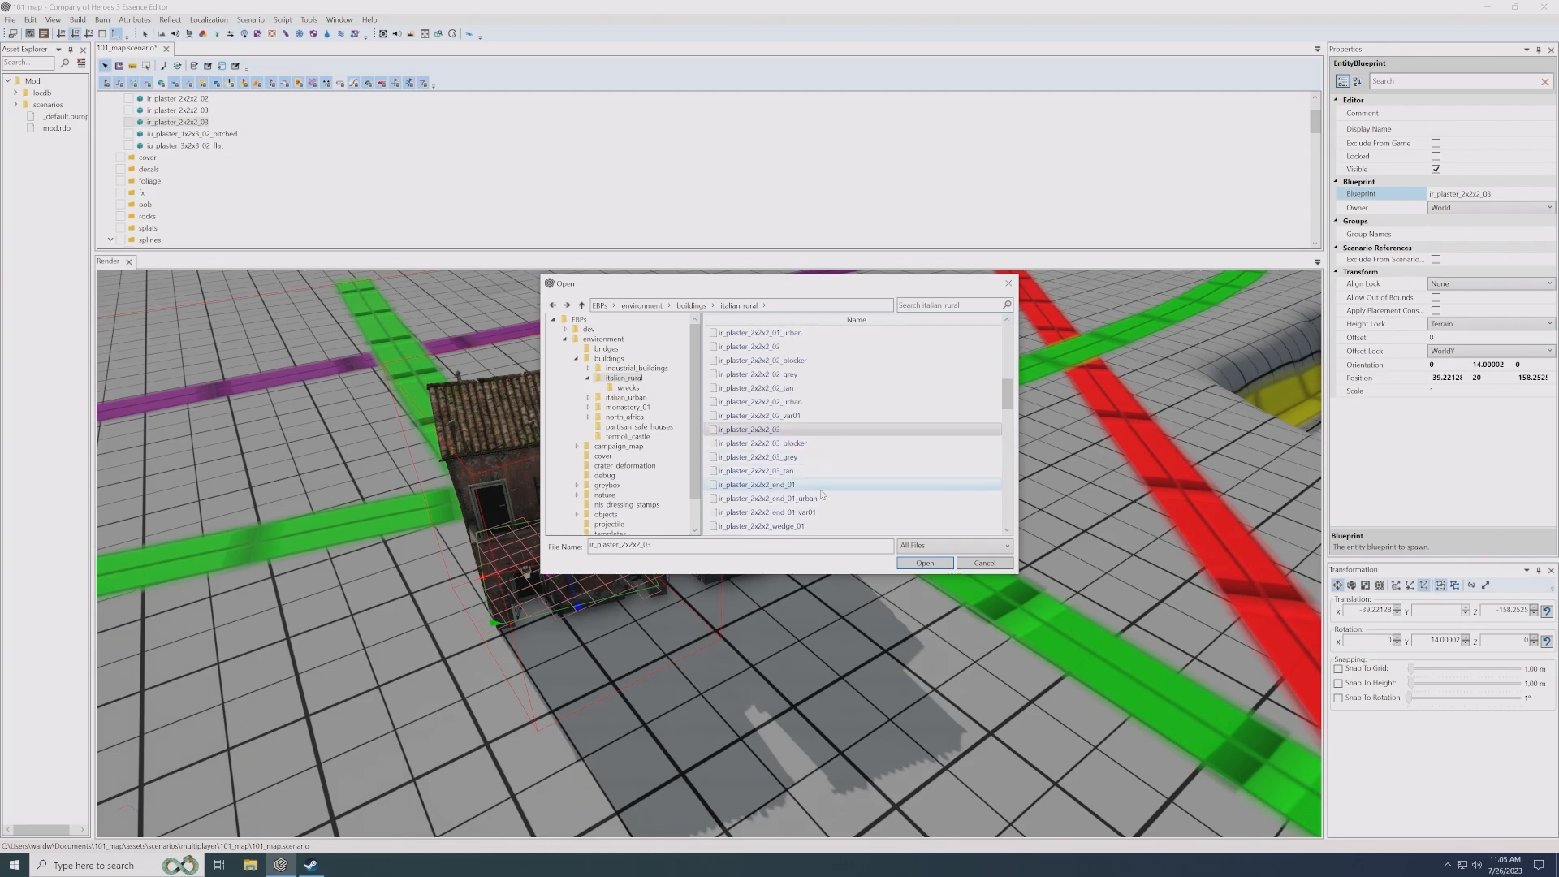
left_click(800, 528)
scroll(827, 510, "down", 1)
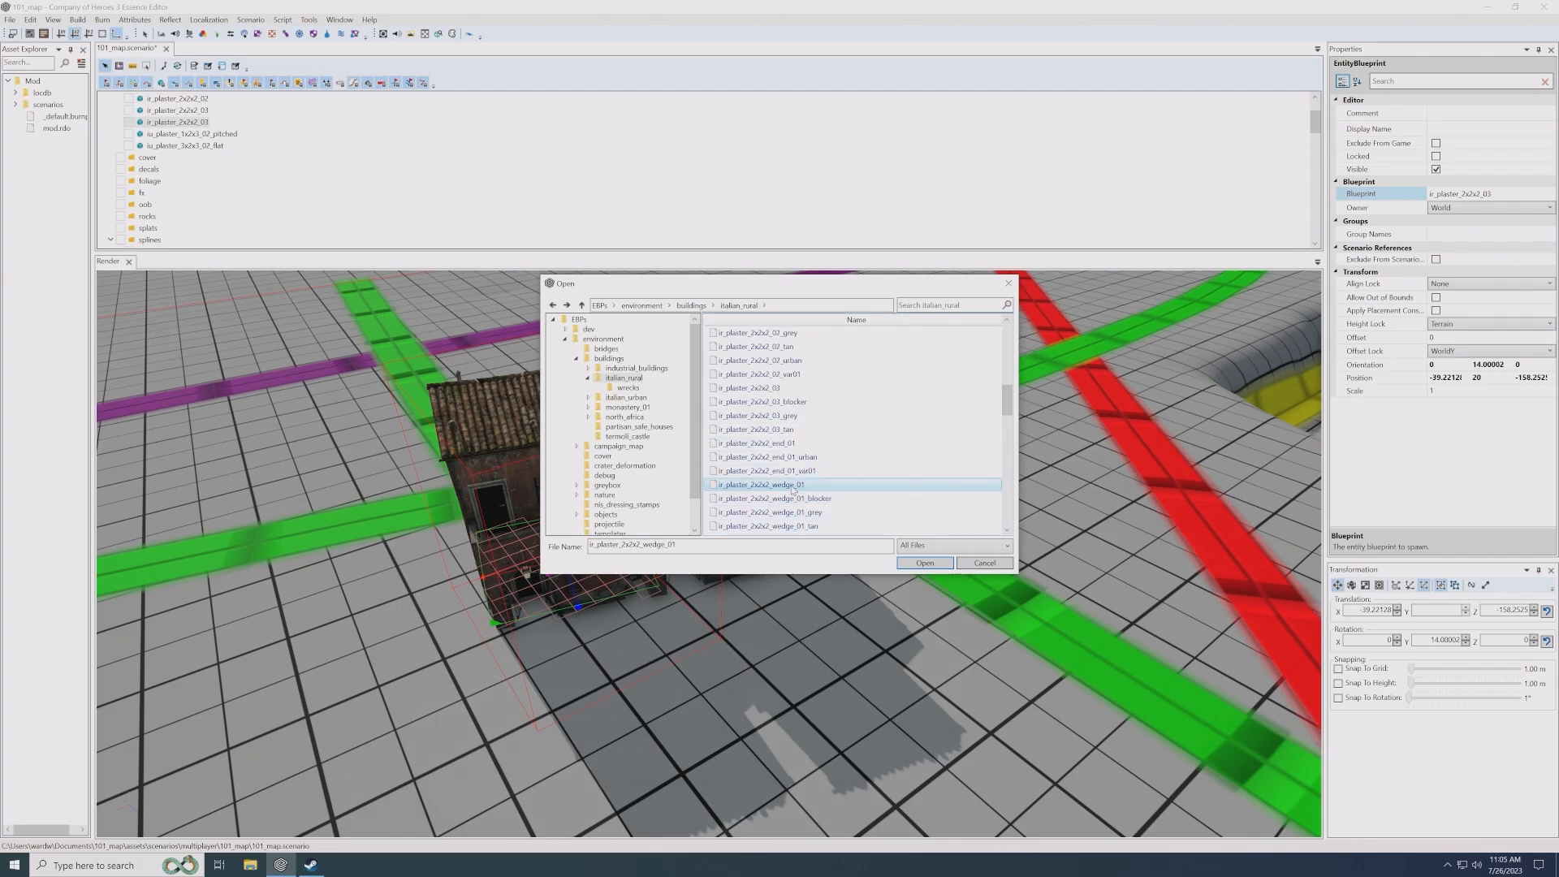
double_click(795, 488)
- Move the wedge house against the ir_plaster_2x2x2_03 house and rotate it to about -175 degrees so the two walls meet
middle_click_drag(552, 604, 670, 595, "alt")
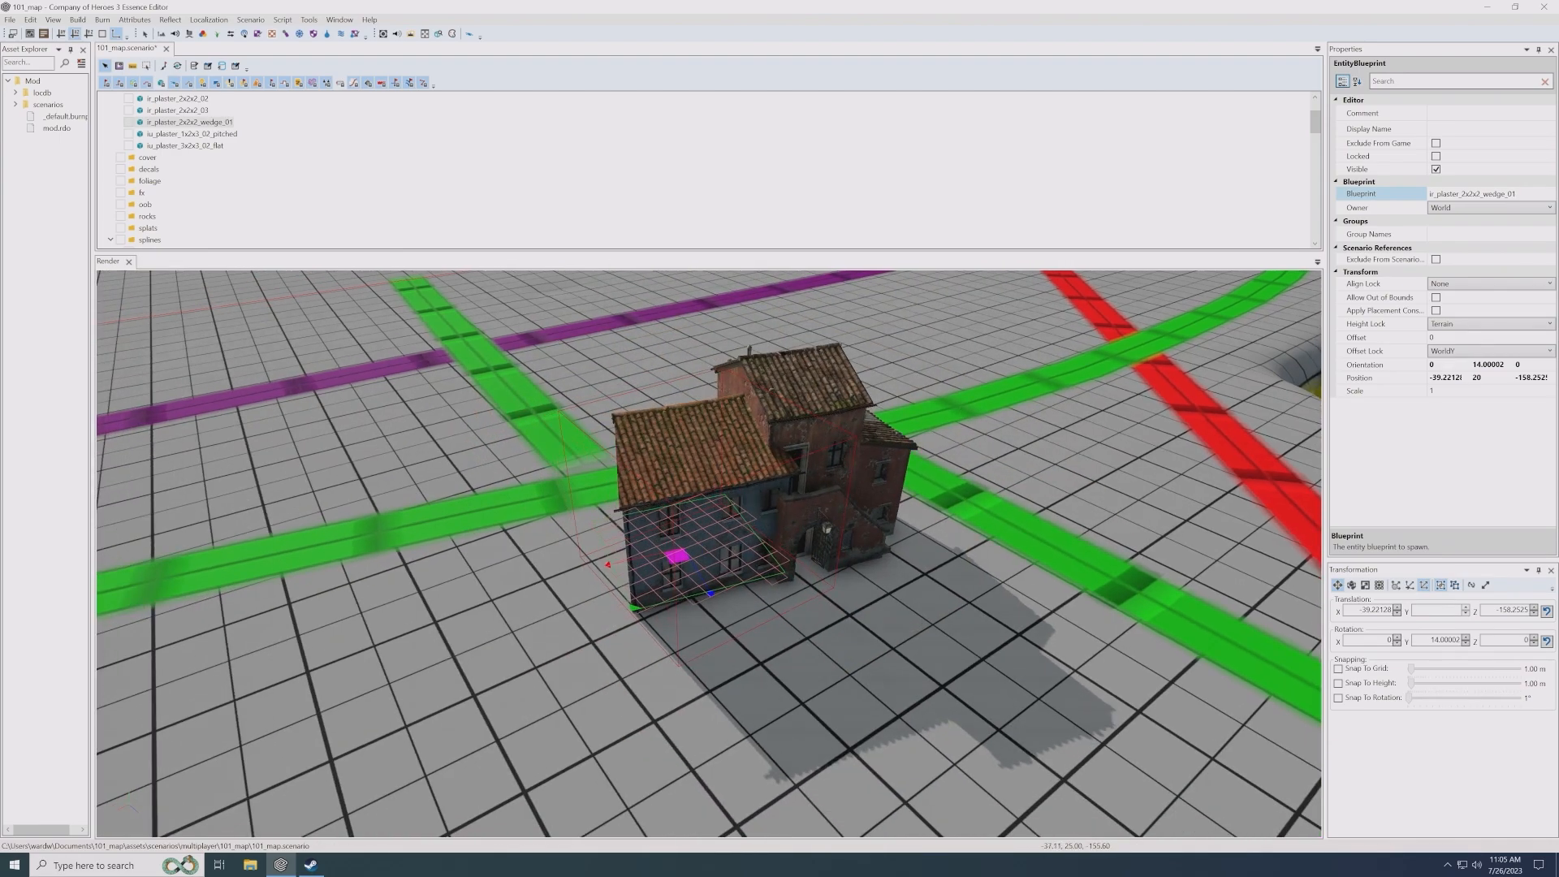
left_click_drag(662, 504, 619, 574, "alt")
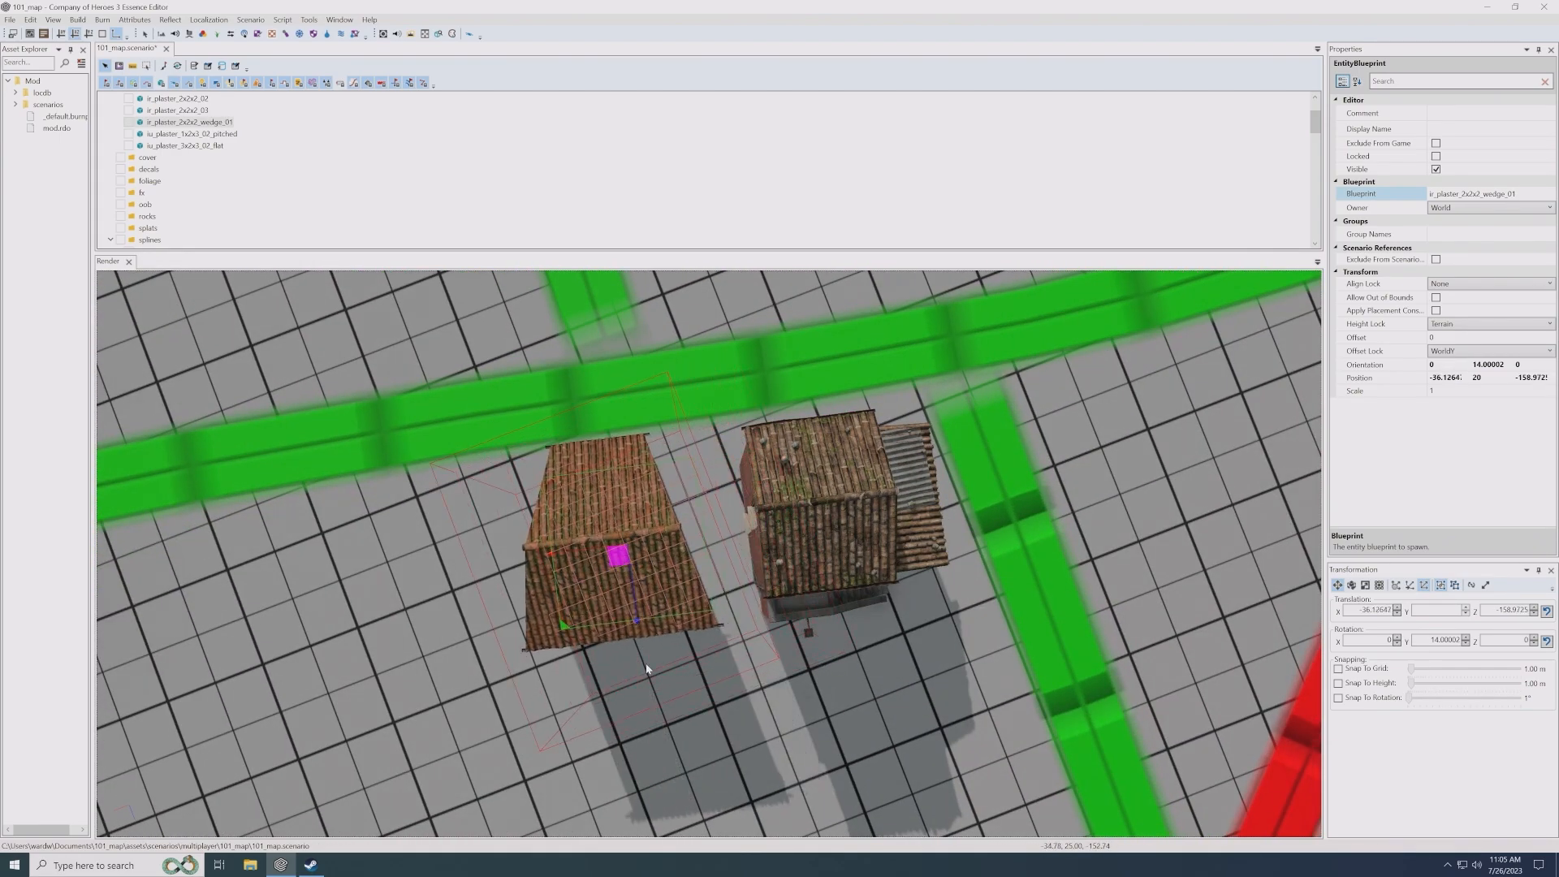
middle_click_drag(713, 643, 789, 609, "alt")
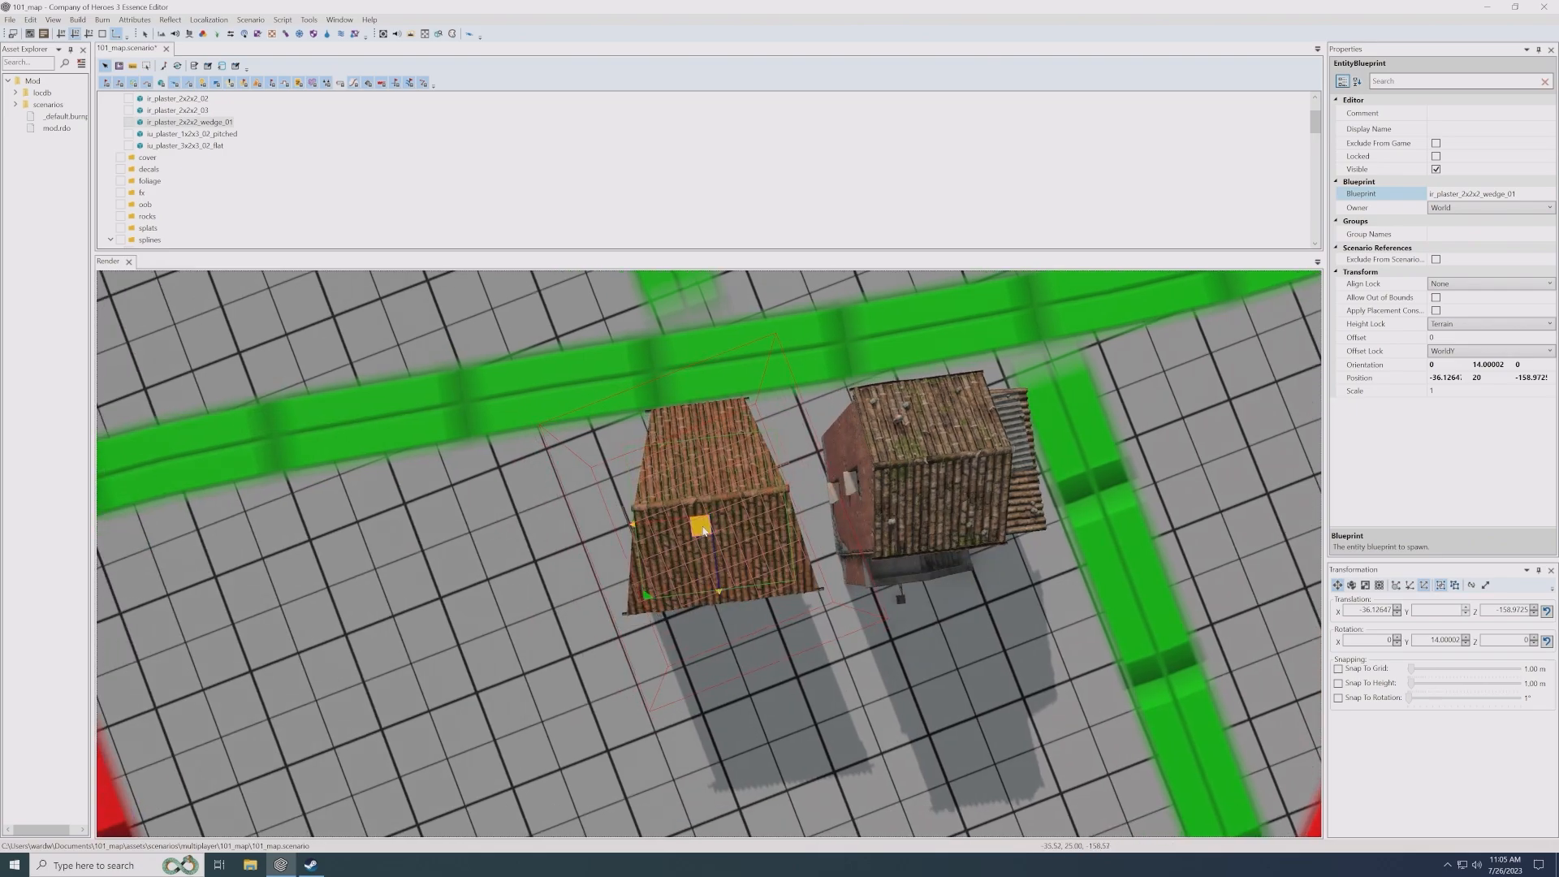
left_click_drag(704, 530, 654, 547)
left_click_drag(686, 621, 767, 529)
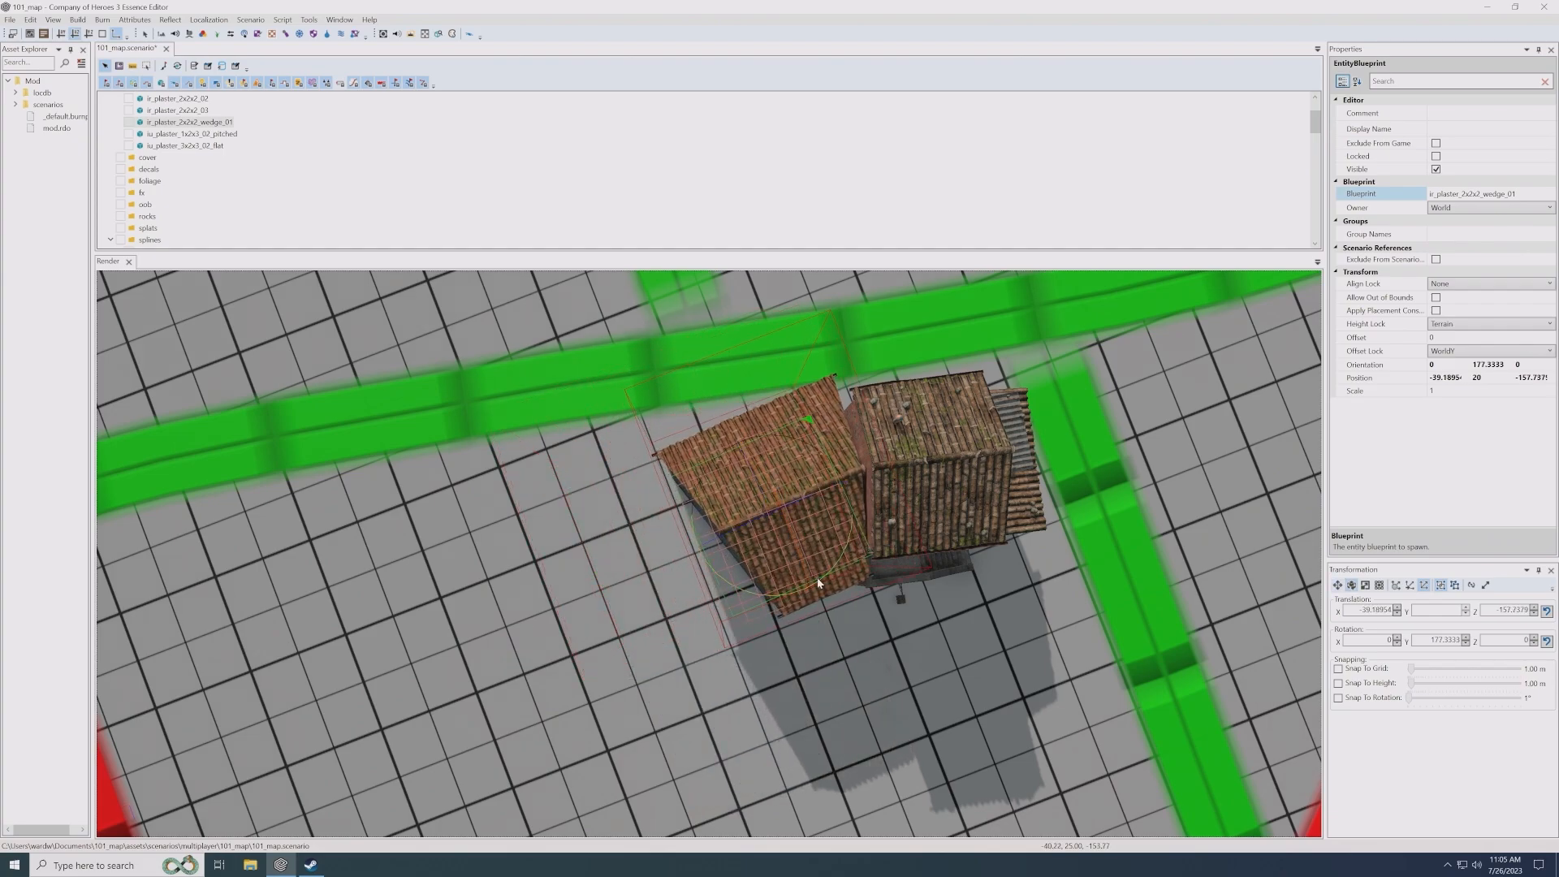
left_click_drag(818, 582, 809, 587)
key("w")
left_click_drag(784, 513, 805, 549)
- Fine-tune the wedge house's fit against the neighbouring red house at about X -39.5, Z -157.7
left_click(704, 591)
left_click_drag(714, 595, 822, 588, "alt")
scroll(788, 558, "up", 2)
left_click(787, 556)
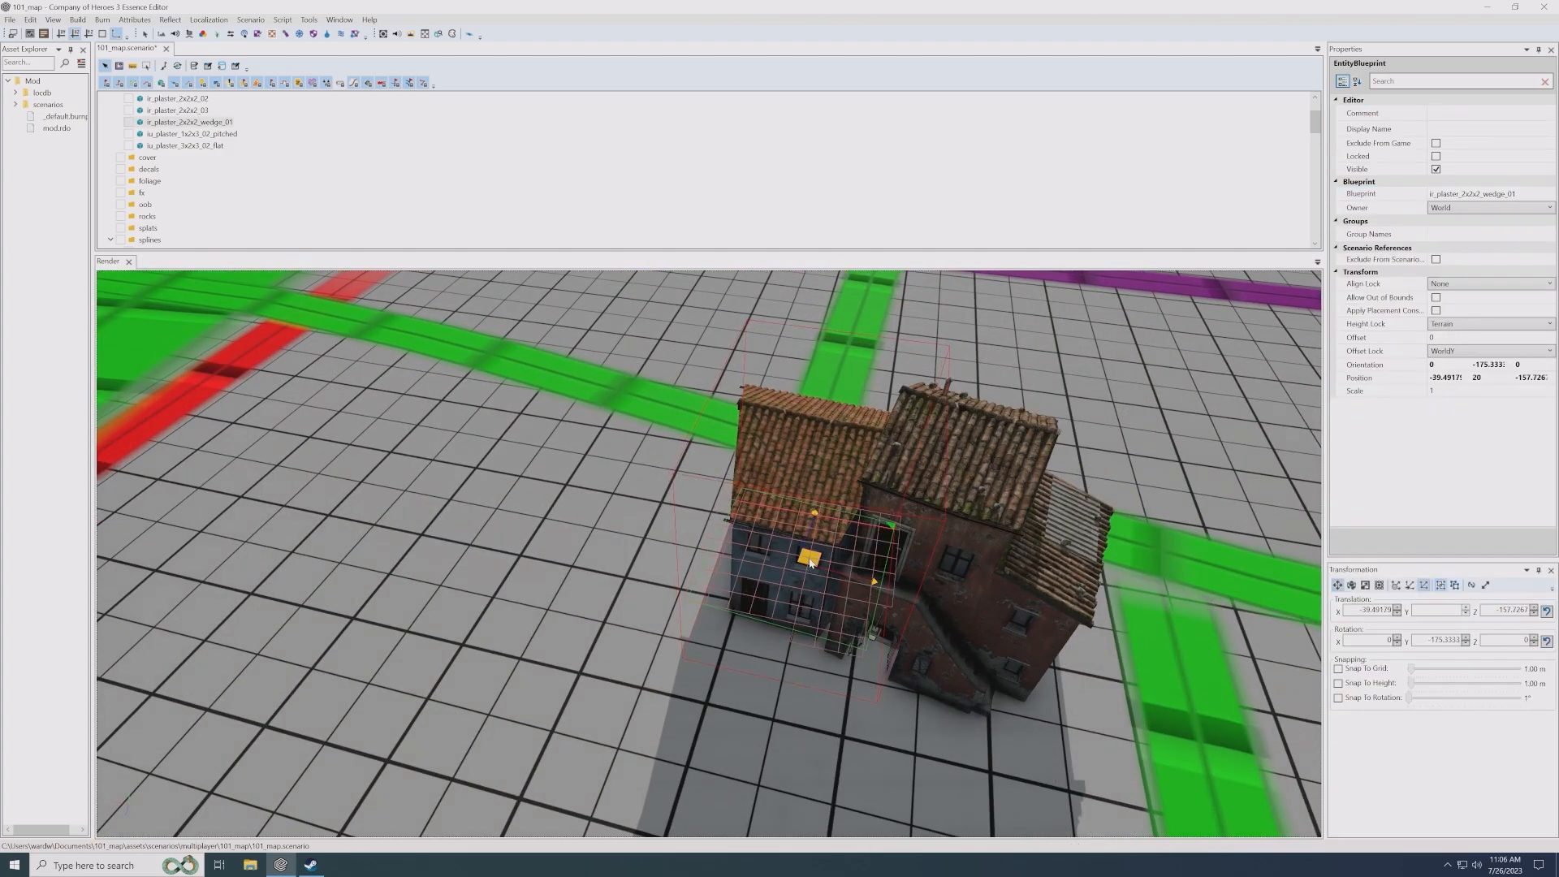
scroll(796, 560, "up", 1)
mouse_move(839, 656)
left_mouse_down("alt")
mouse_move(719, 632)
mouse_move(672, 664)
left_mouse_up("alt")
key("w")
mouse_move(535, 649)
left_mouse_down("alt")
mouse_move(645, 644)
mouse_move(627, 607)
mouse_move(571, 588)
left_mouse_up("alt")
left_click(644, 644)
- Duplicate the iu_plaster_3x2x3_02_flat house and place the copy beside the open end of the wedge house
left_click(406, 585)
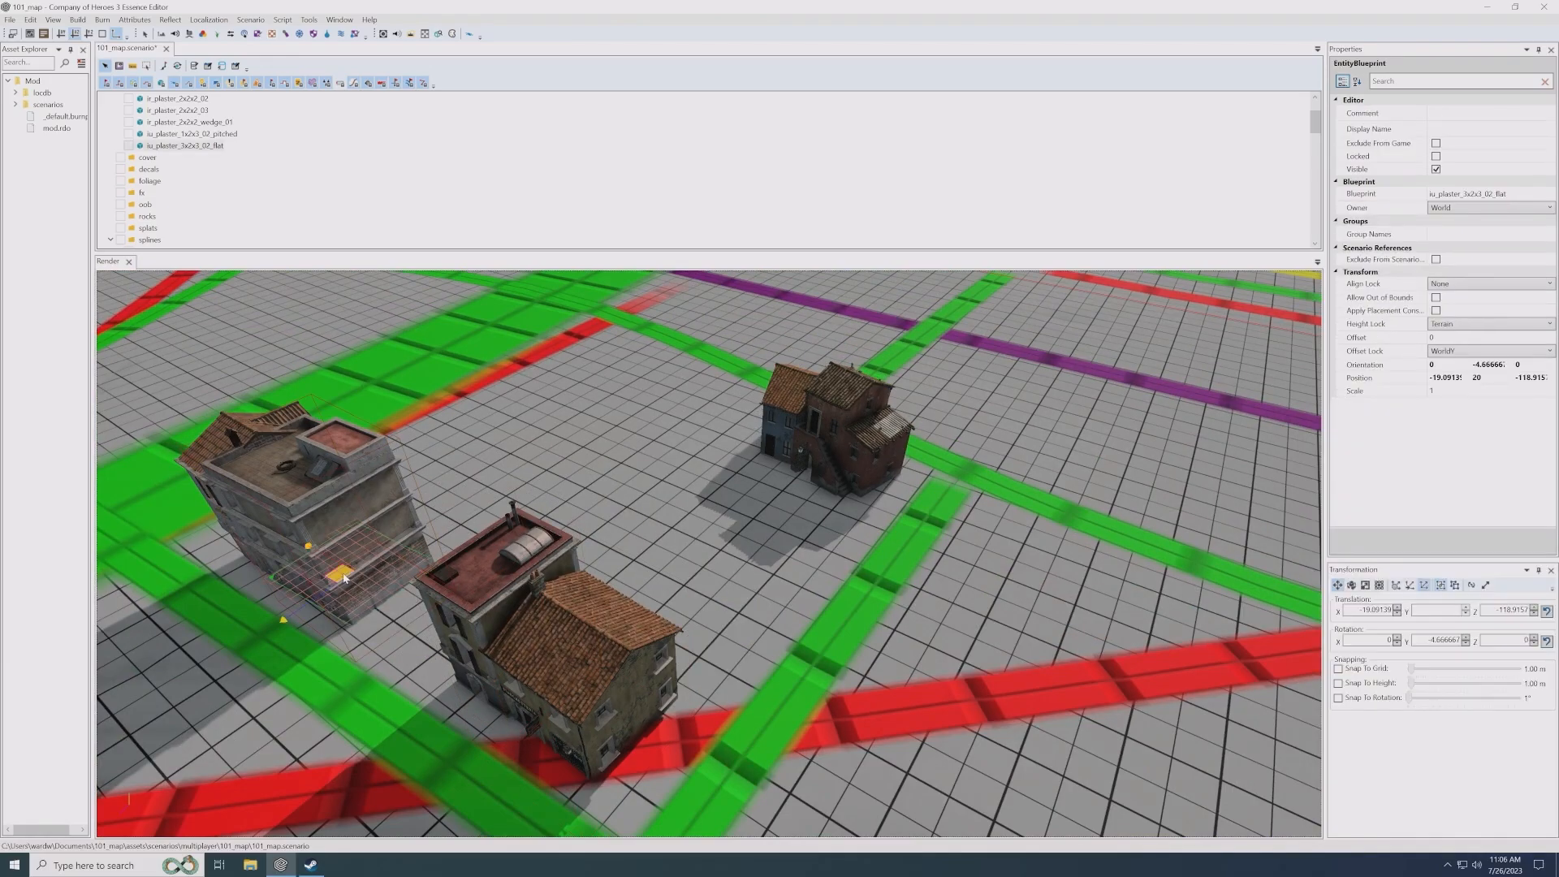
left_click_drag(343, 576, 594, 456, "shift")
scroll(650, 539, "up", 5)
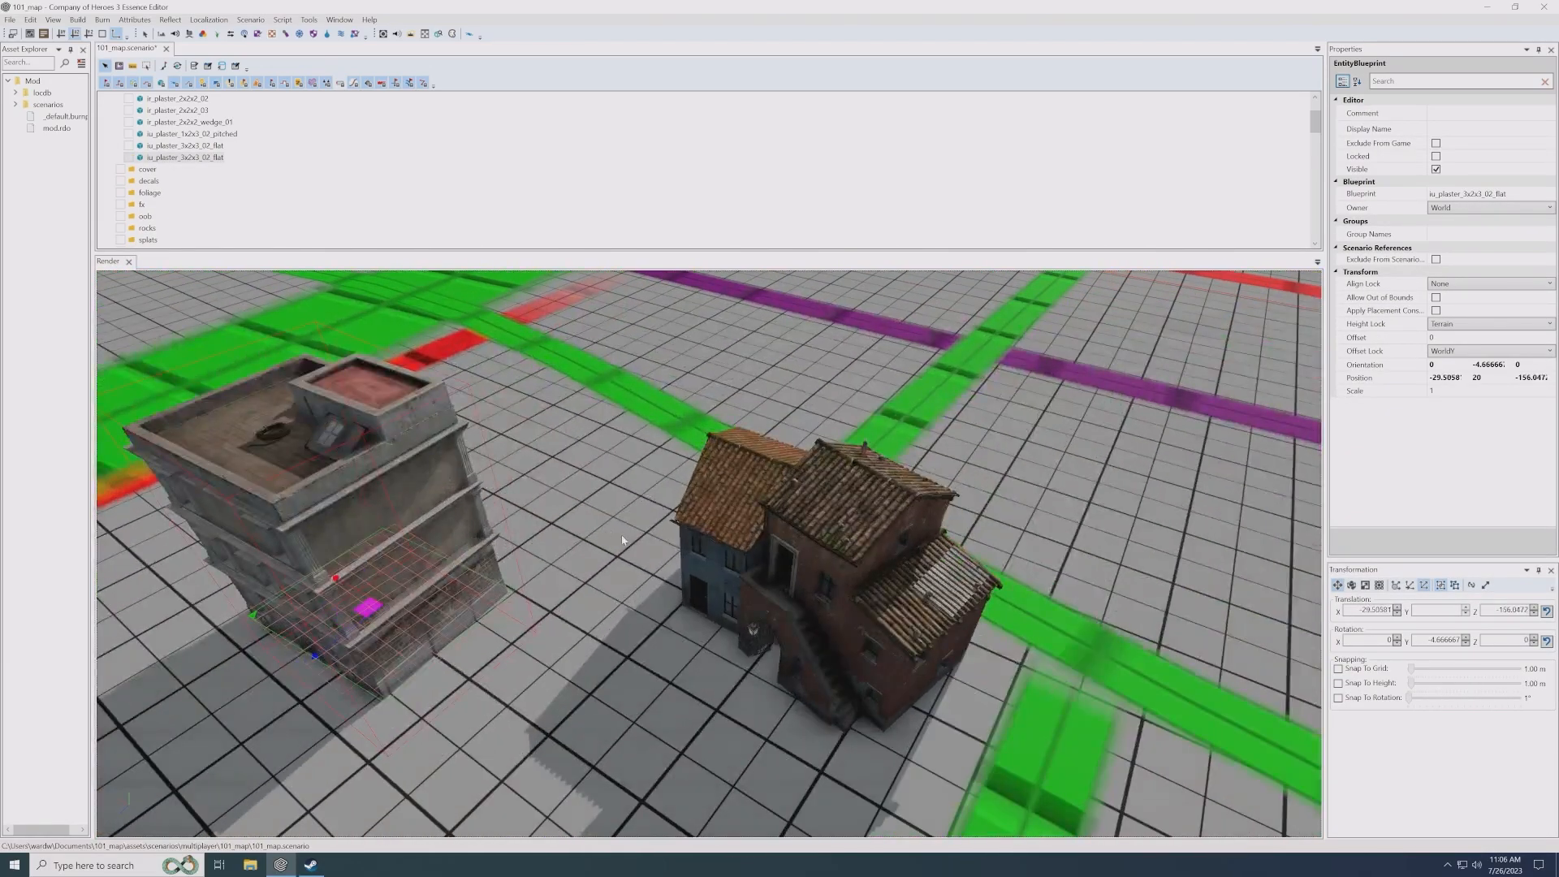
left_click_drag(365, 605, 597, 536)
scroll(617, 552, "up", 3)
- Rotate the duplicated flat-roofed house to about -12.7 degrees and move it against the wedge house at about X -31.8, Z -155.6
key("e")
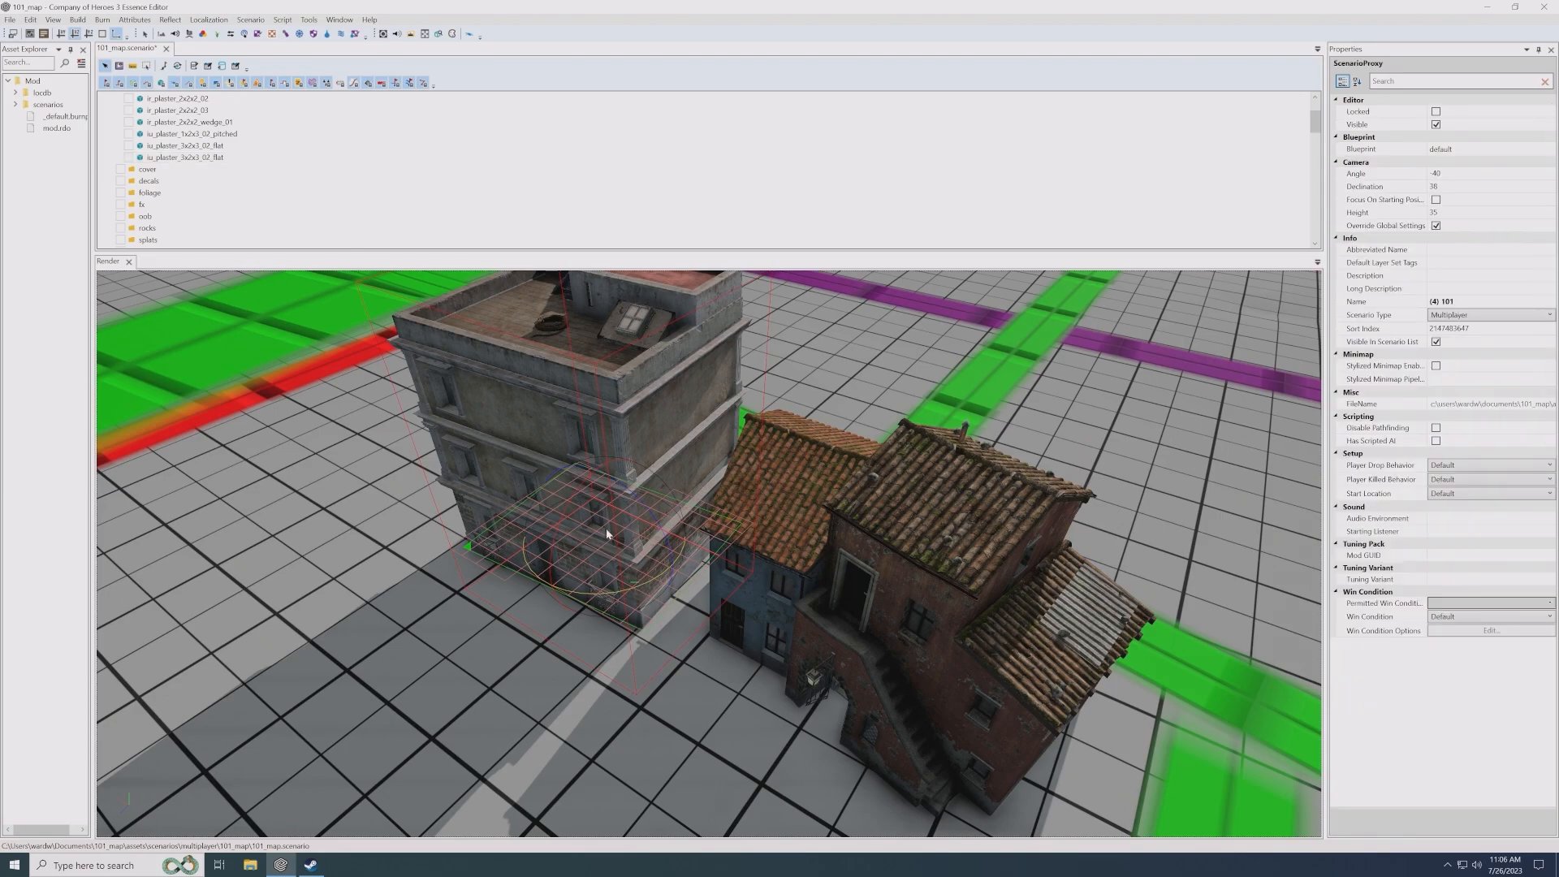
left_click_drag(609, 597, 646, 632)
key("w")
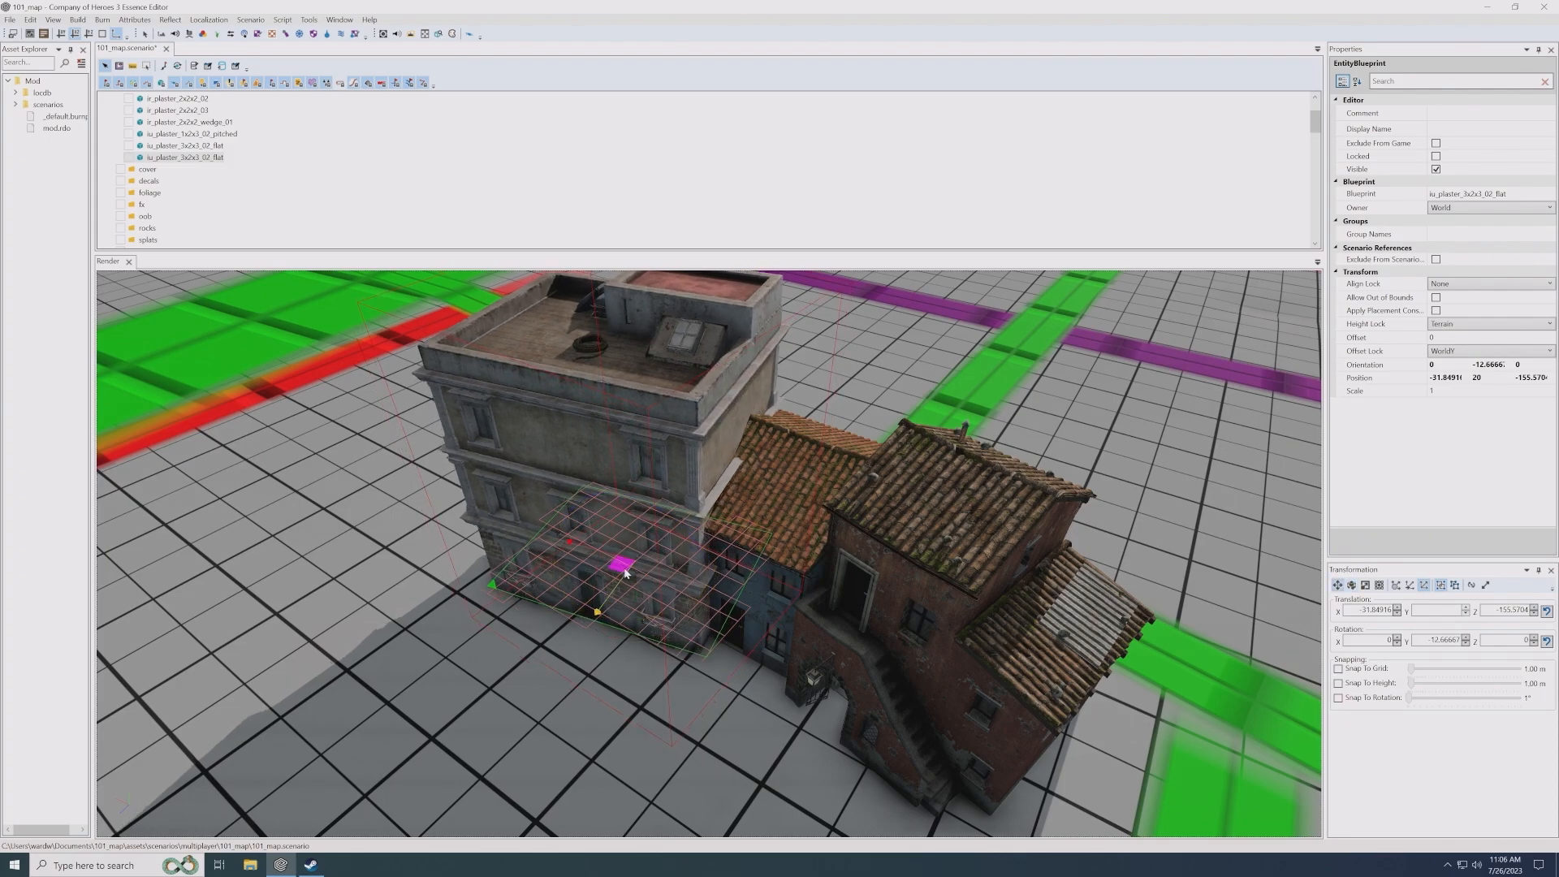
left_click_drag(624, 573, 631, 572)
left_click(696, 694)
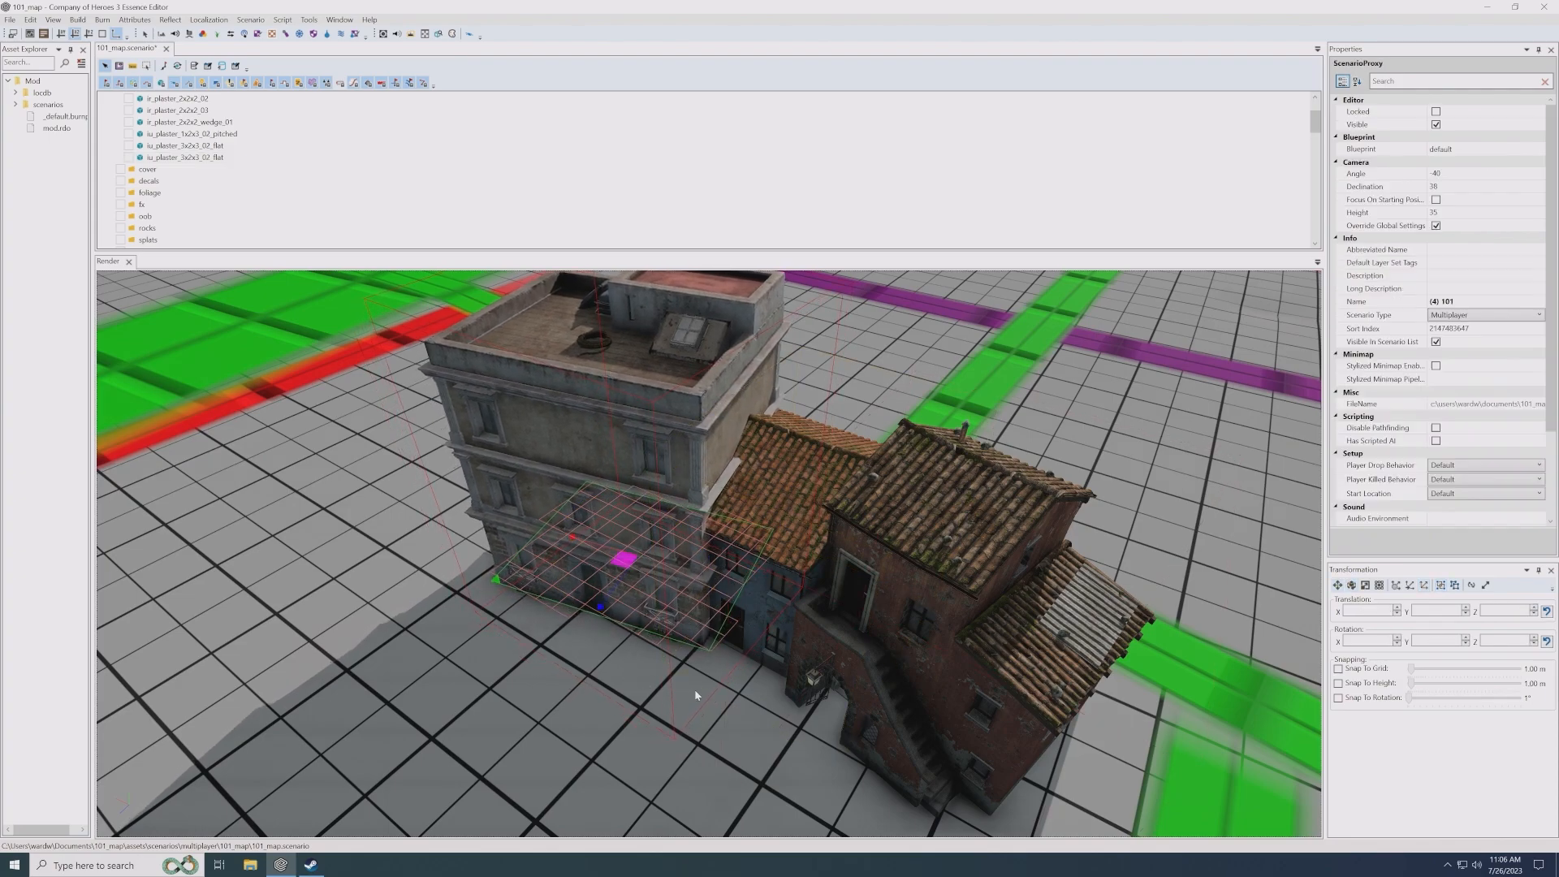
- Align the flat-roofed house with the wedge house from the street side, at about X -31.4, Z -156.7
left_click_drag(696, 694, 353, 629, "alt")
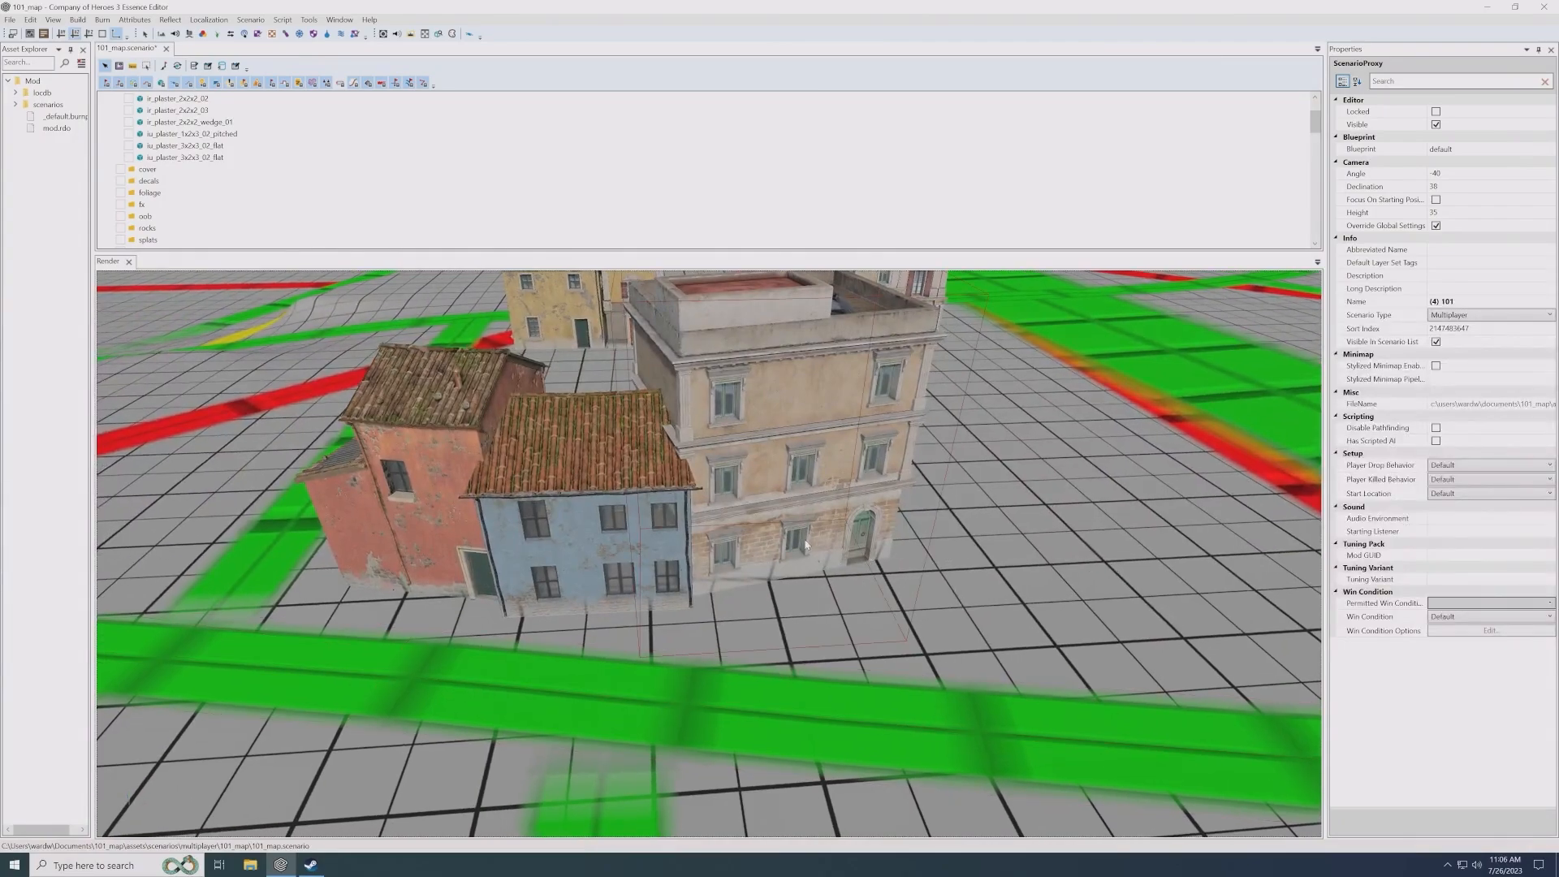
left_click(796, 529)
left_click_drag(773, 528, 786, 538)
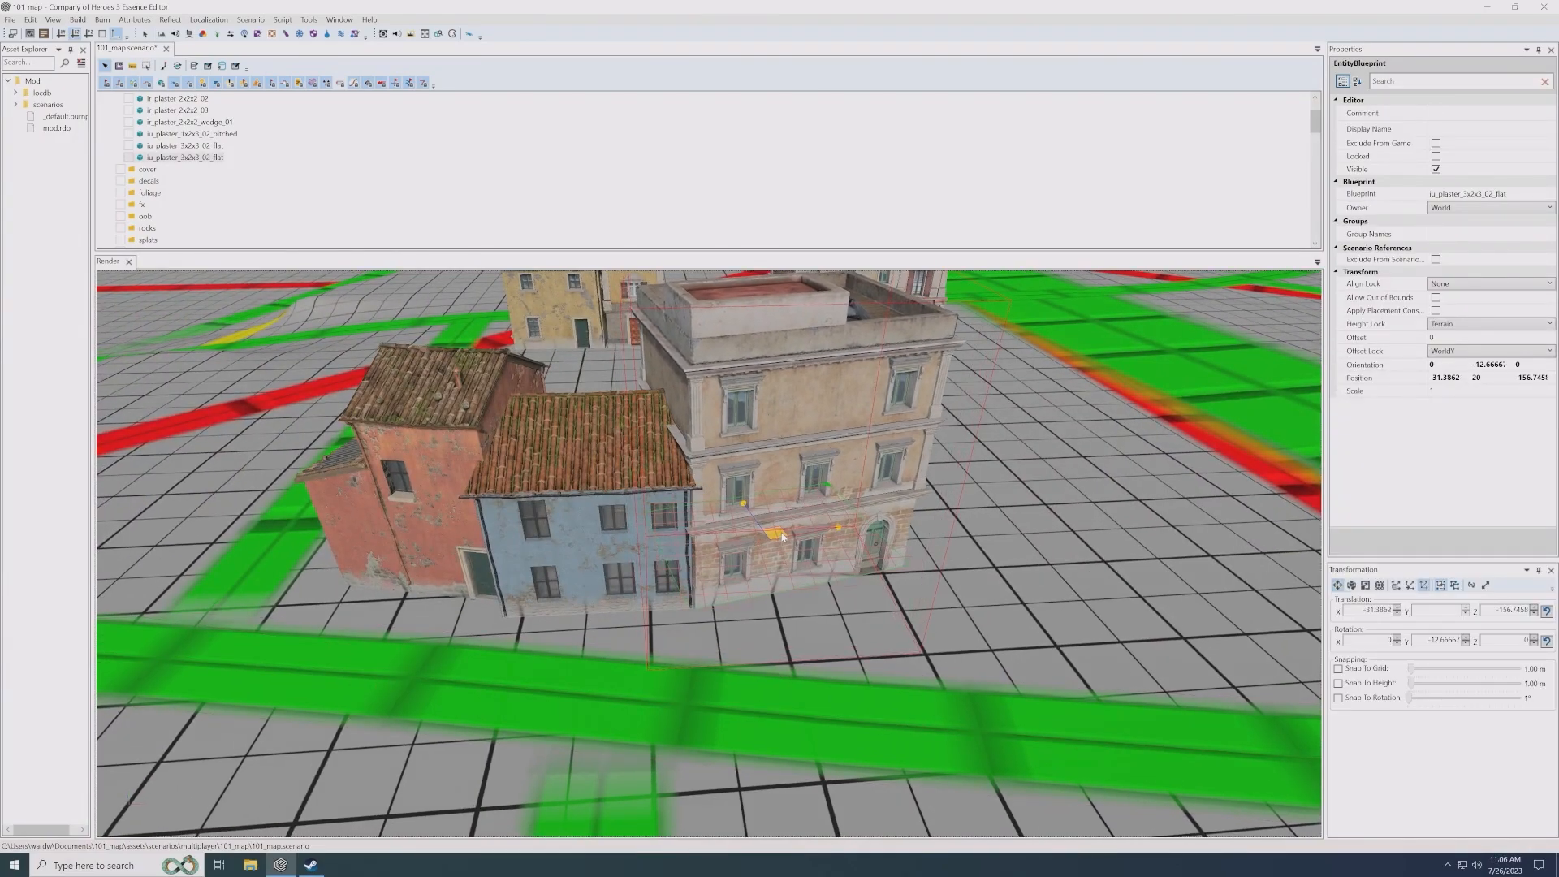
left_click(907, 587)
scroll(906, 586, "down", 3)
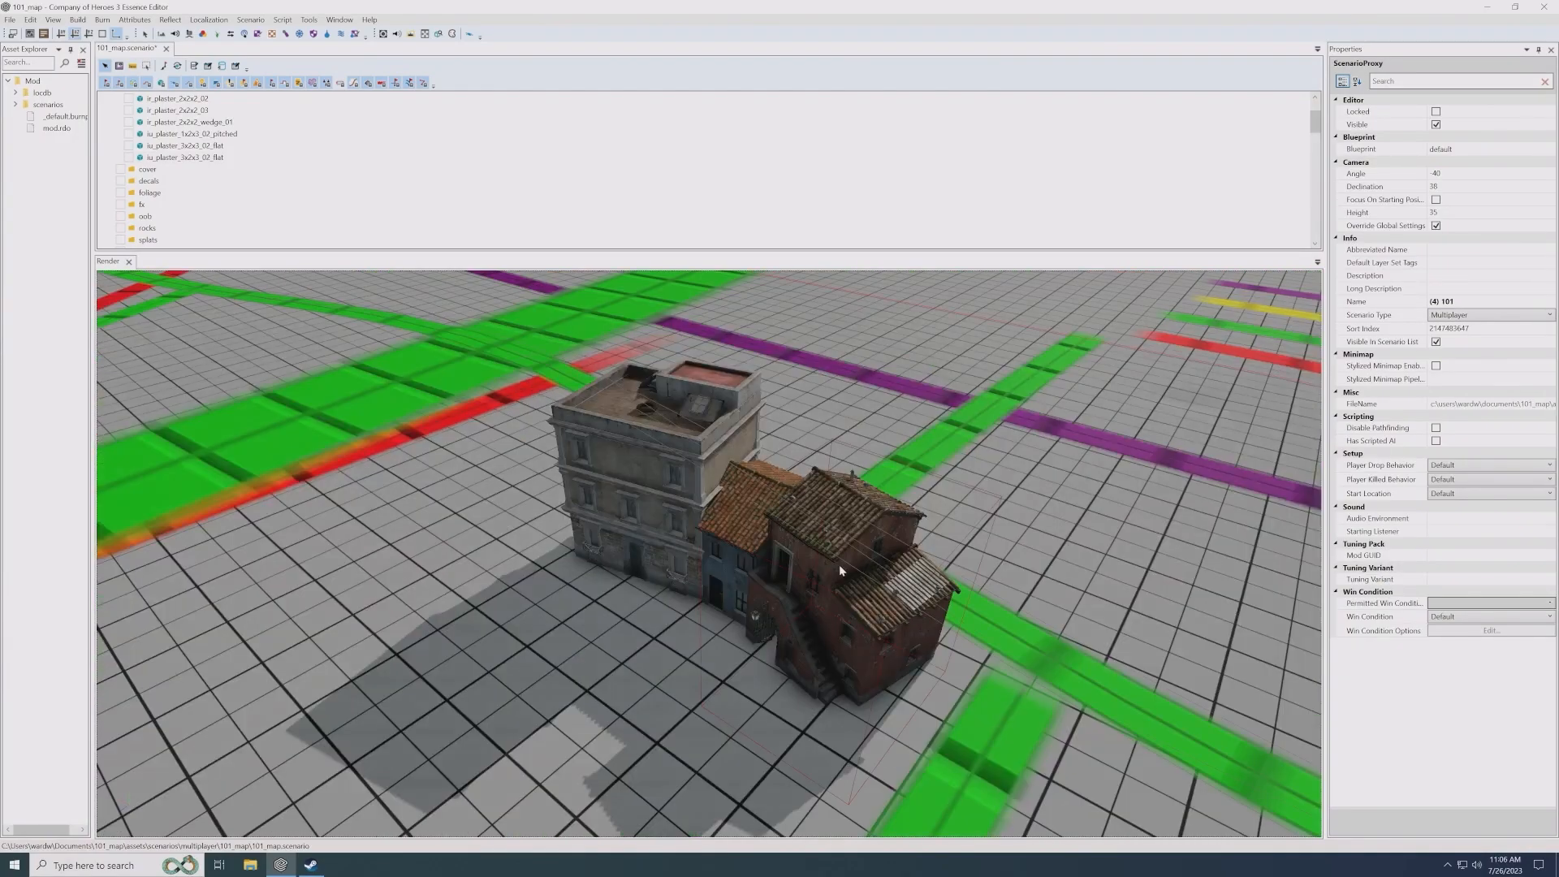
- Select the red, wedge and flat-roofed houses together and rotate the row by about 24 degrees to follow the green road
scroll(833, 563, "down", 3)
left_click_drag(833, 563, 775, 496, "alt")
left_click(774, 495)
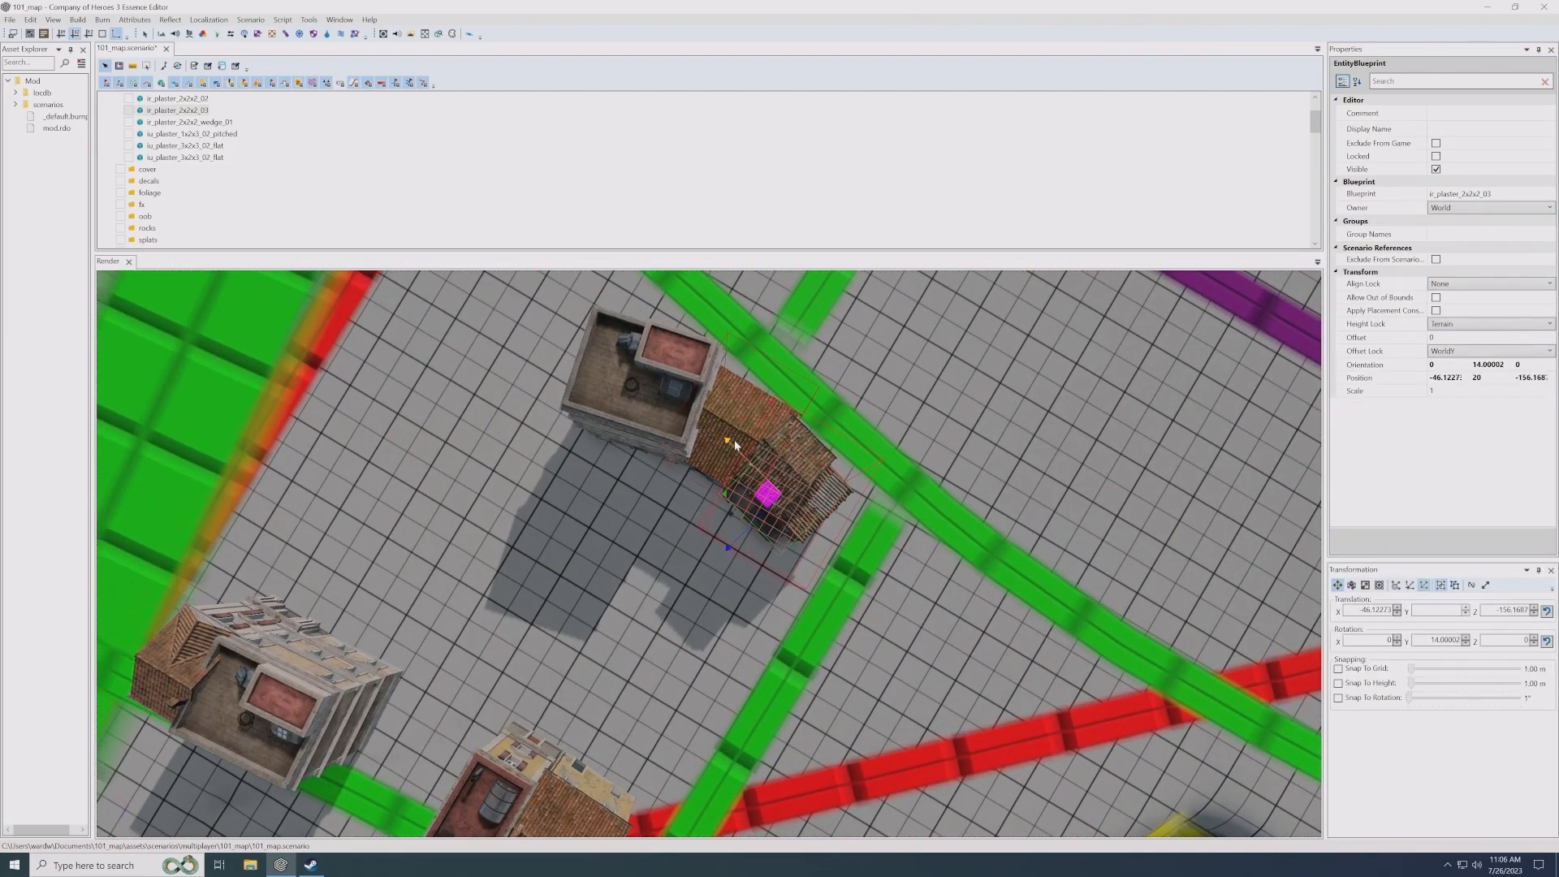
left_click(674, 450, "shift")
left_click(747, 412, "shift")
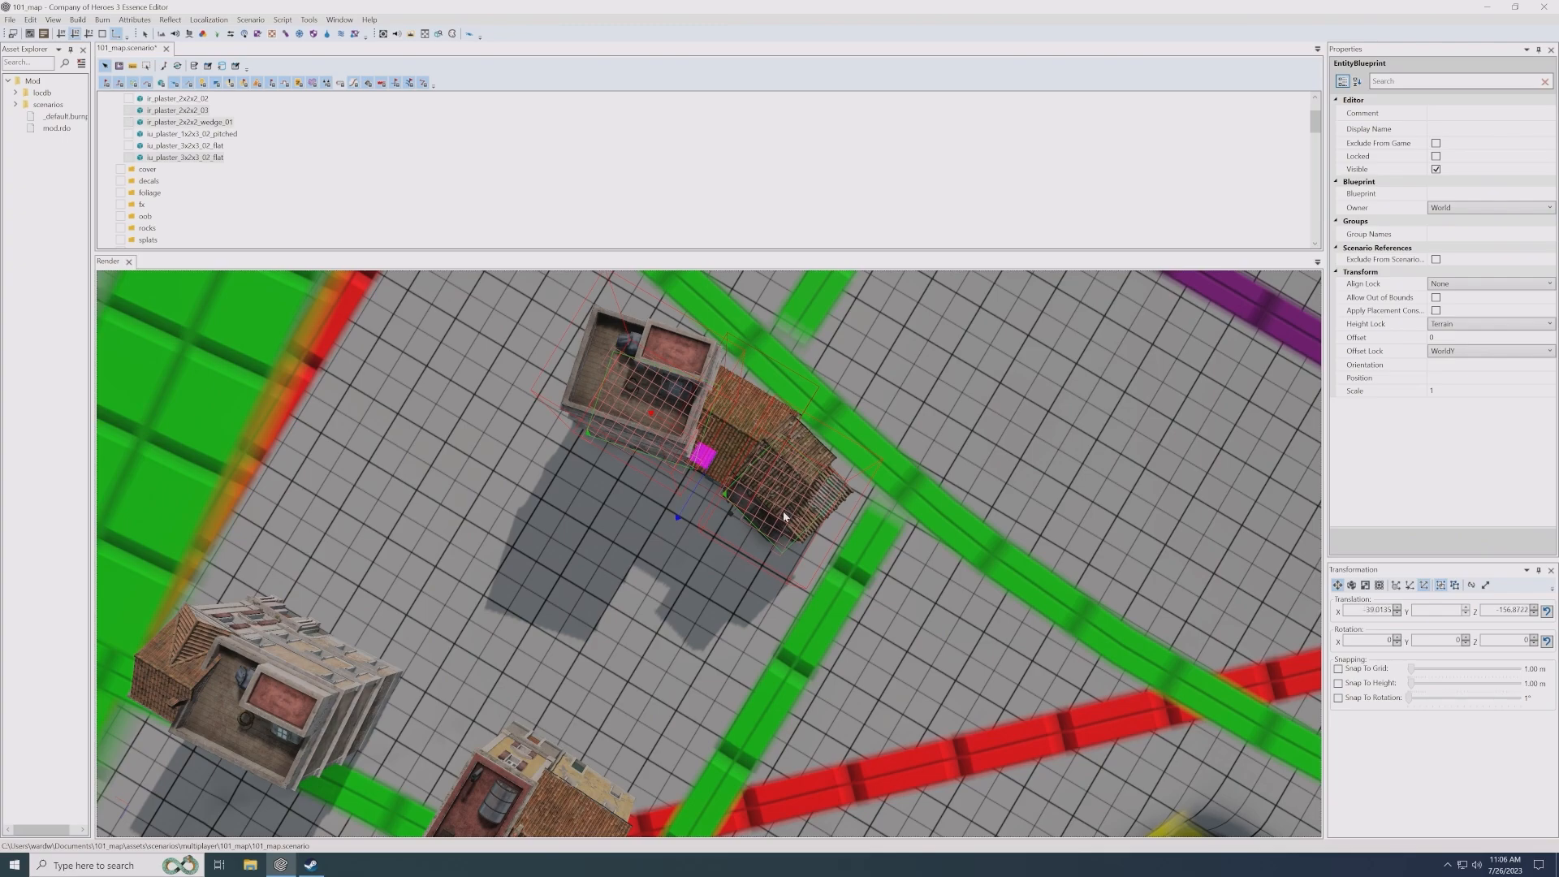
key("e")
left_click_drag(751, 525, 738, 525)
- Move the rotated three-house row back from the green road to about X -38.1, Z -153.4
key("w")
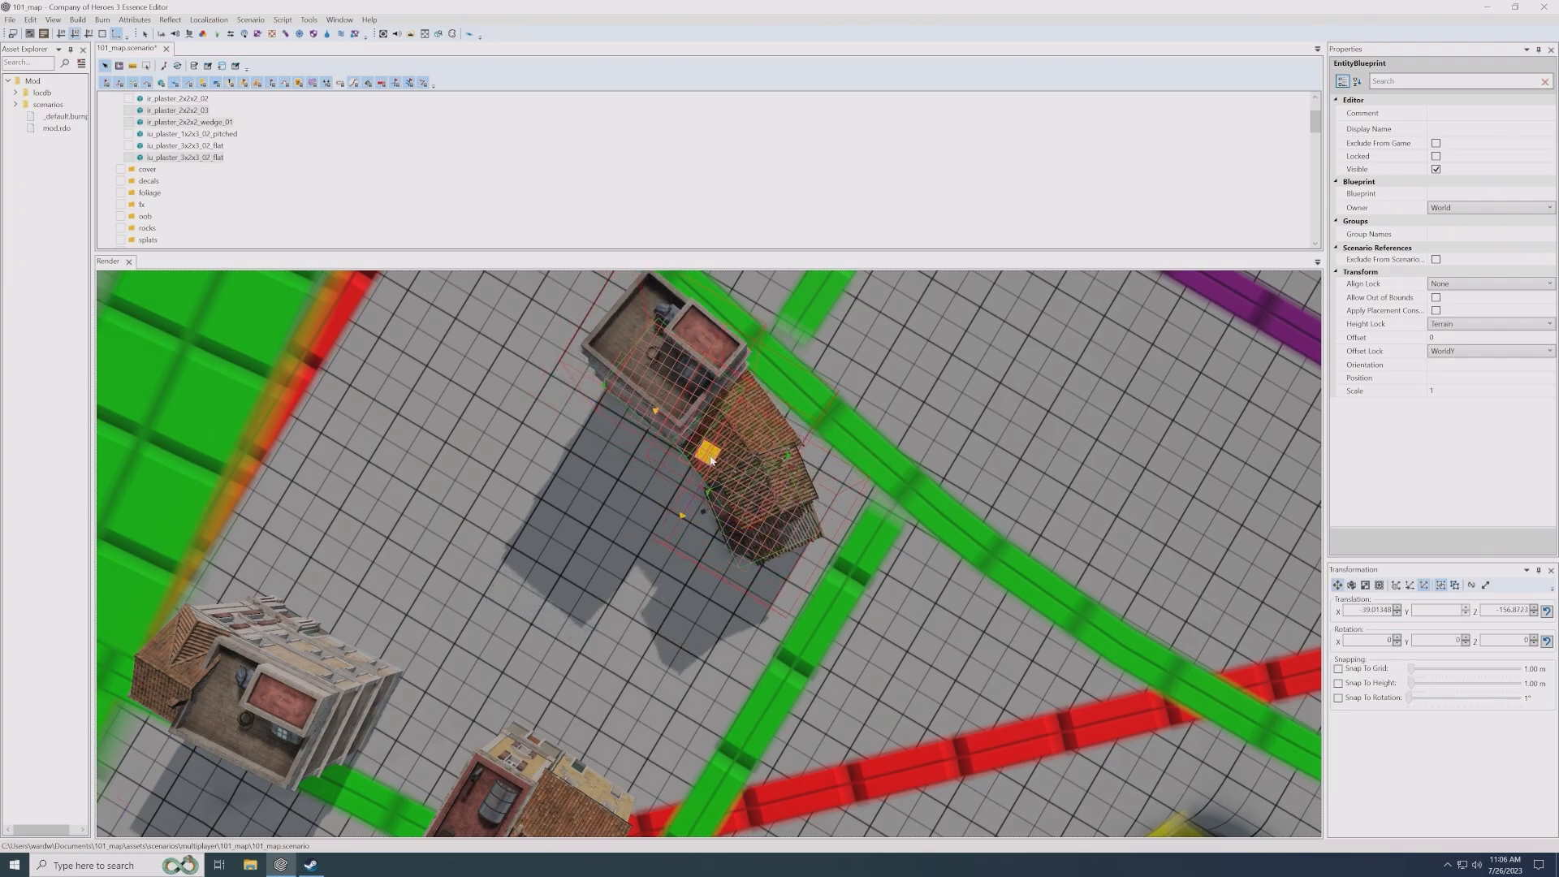
left_click_drag(716, 465, 722, 544)
scroll(718, 520, "down", 3)
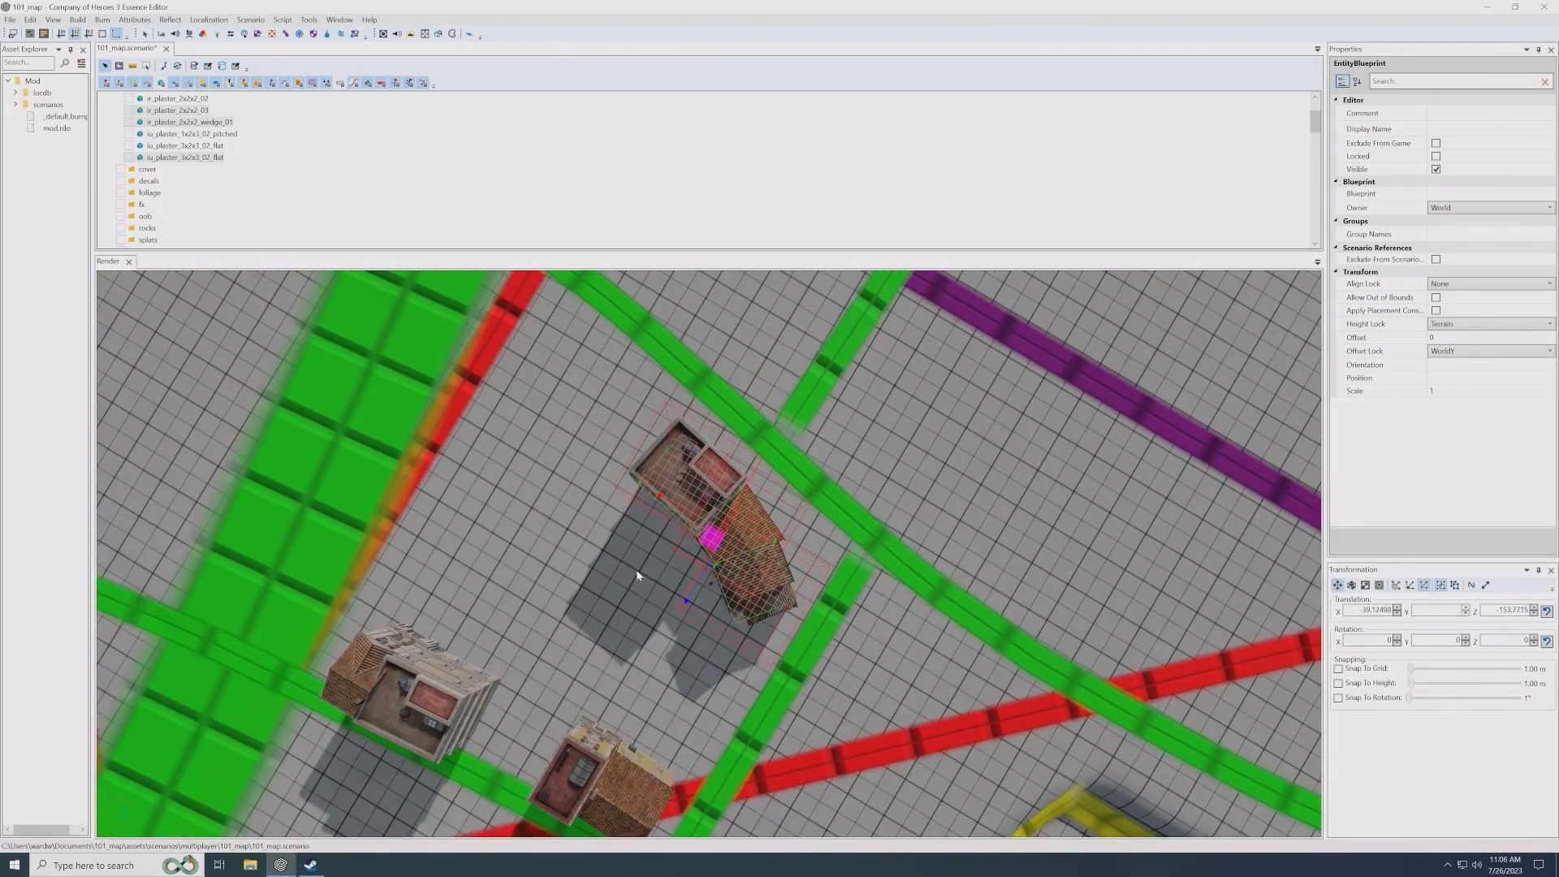
left_click(637, 567)
key("BackSpace")
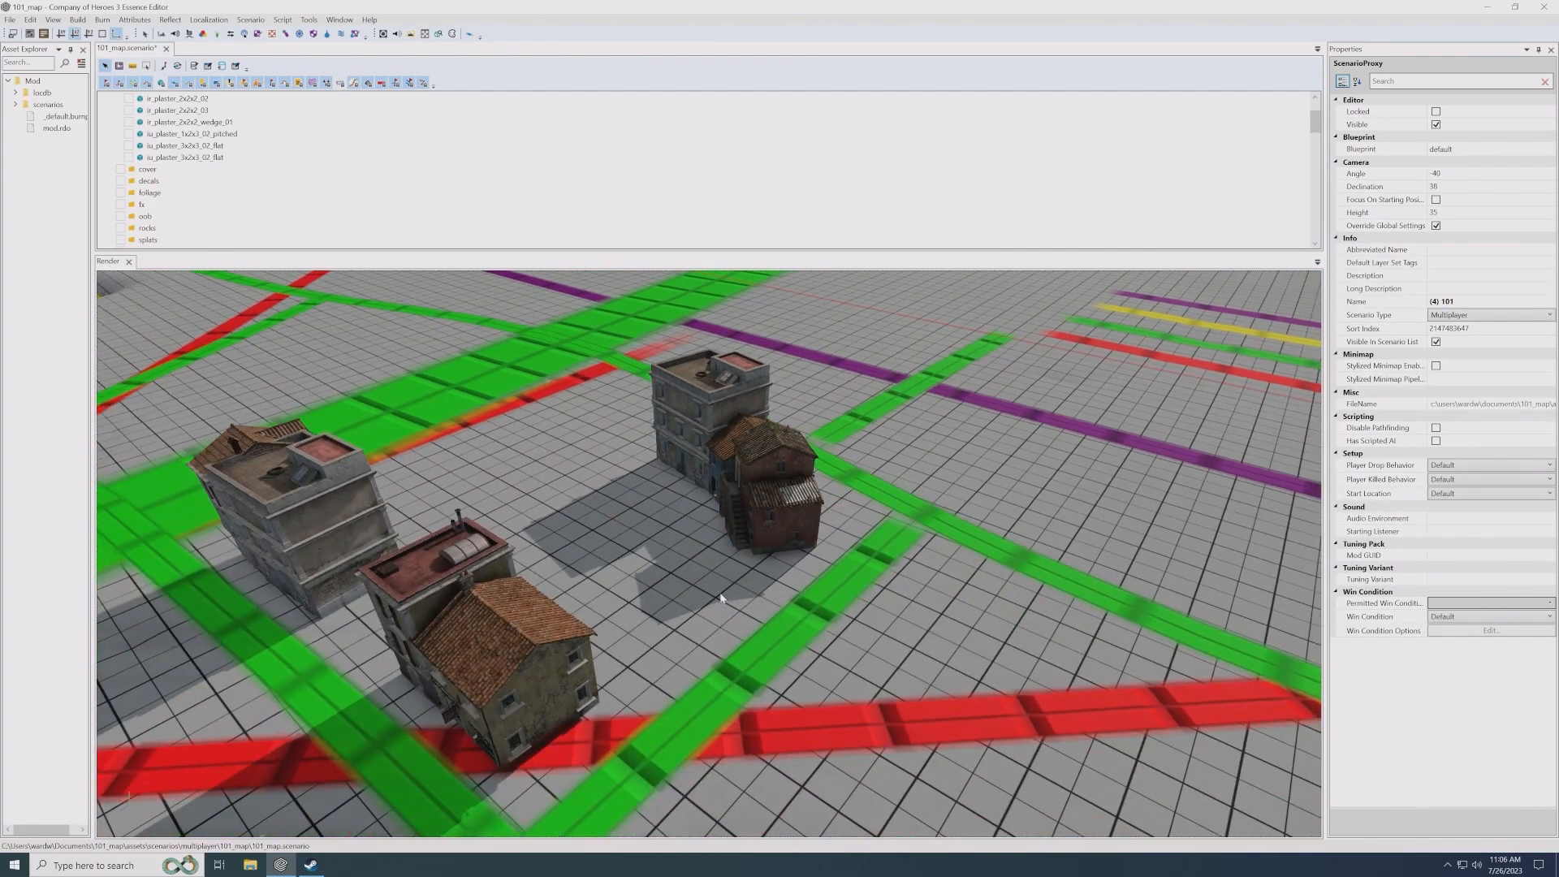
- Nudge the flat-roofed house in the rotated row to about X -32.0, Z -156.7
scroll(618, 464, "up", 3)
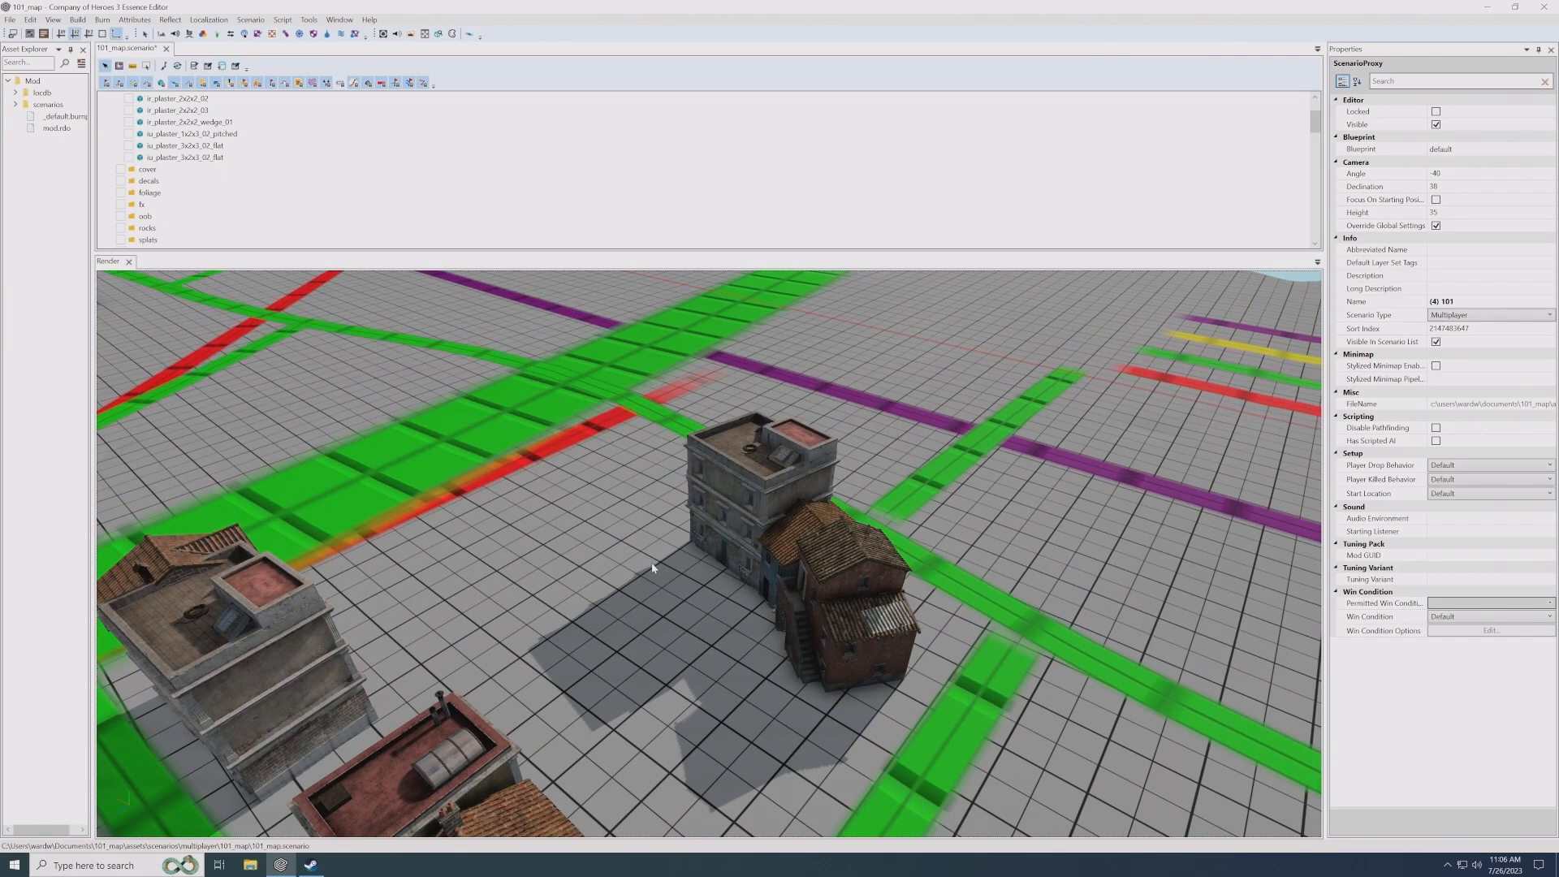
scroll(675, 582, "up", 3)
middle_click_drag(675, 582, 697, 578)
scroll(699, 580, "up", 3)
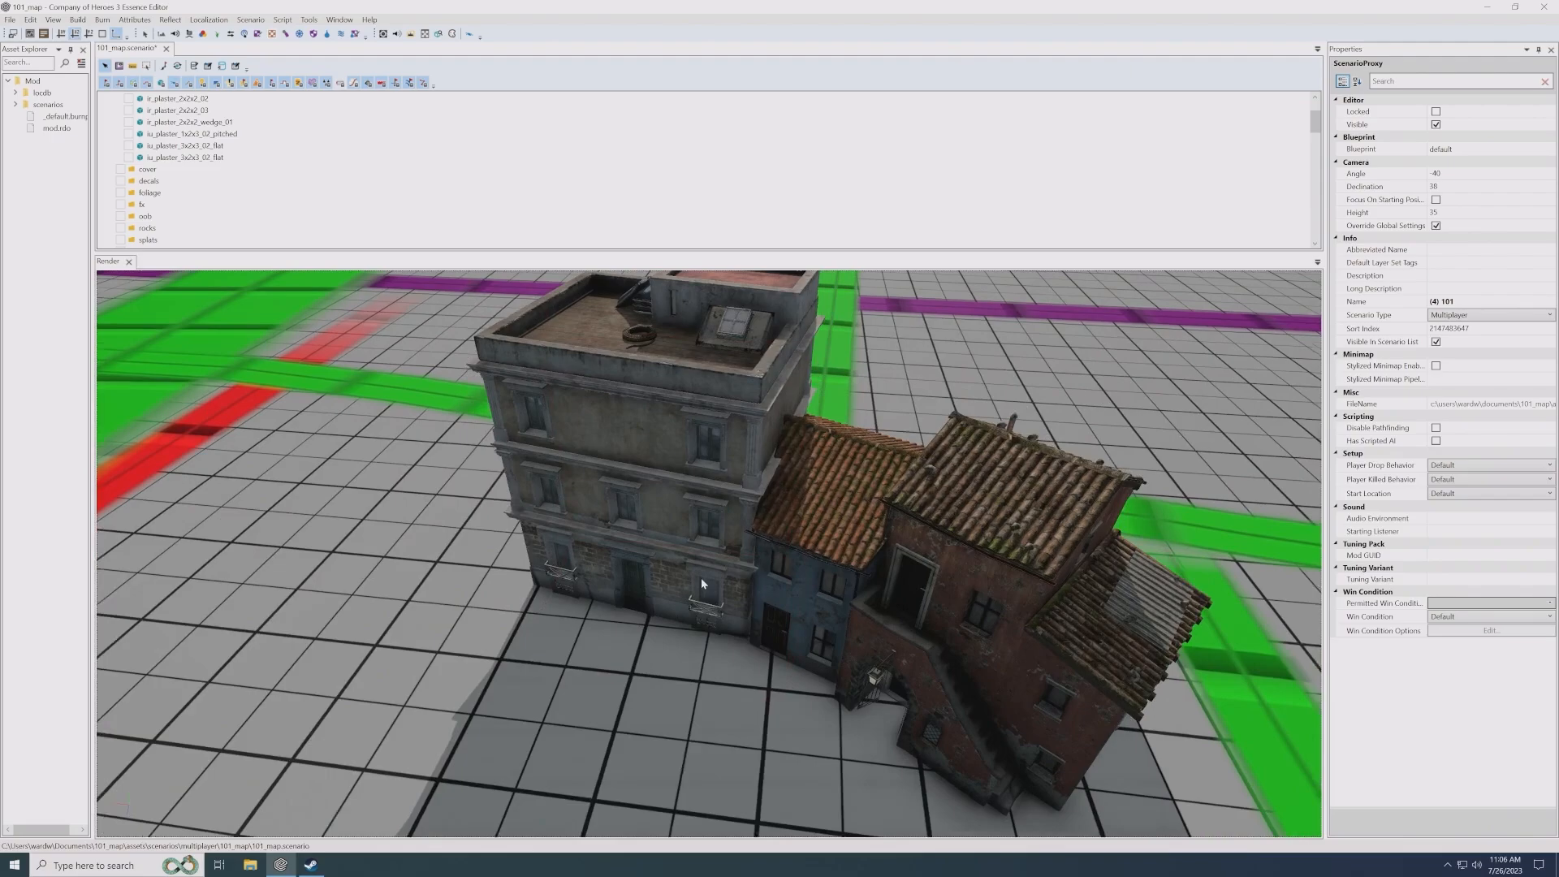
scroll(701, 580, "up", 2)
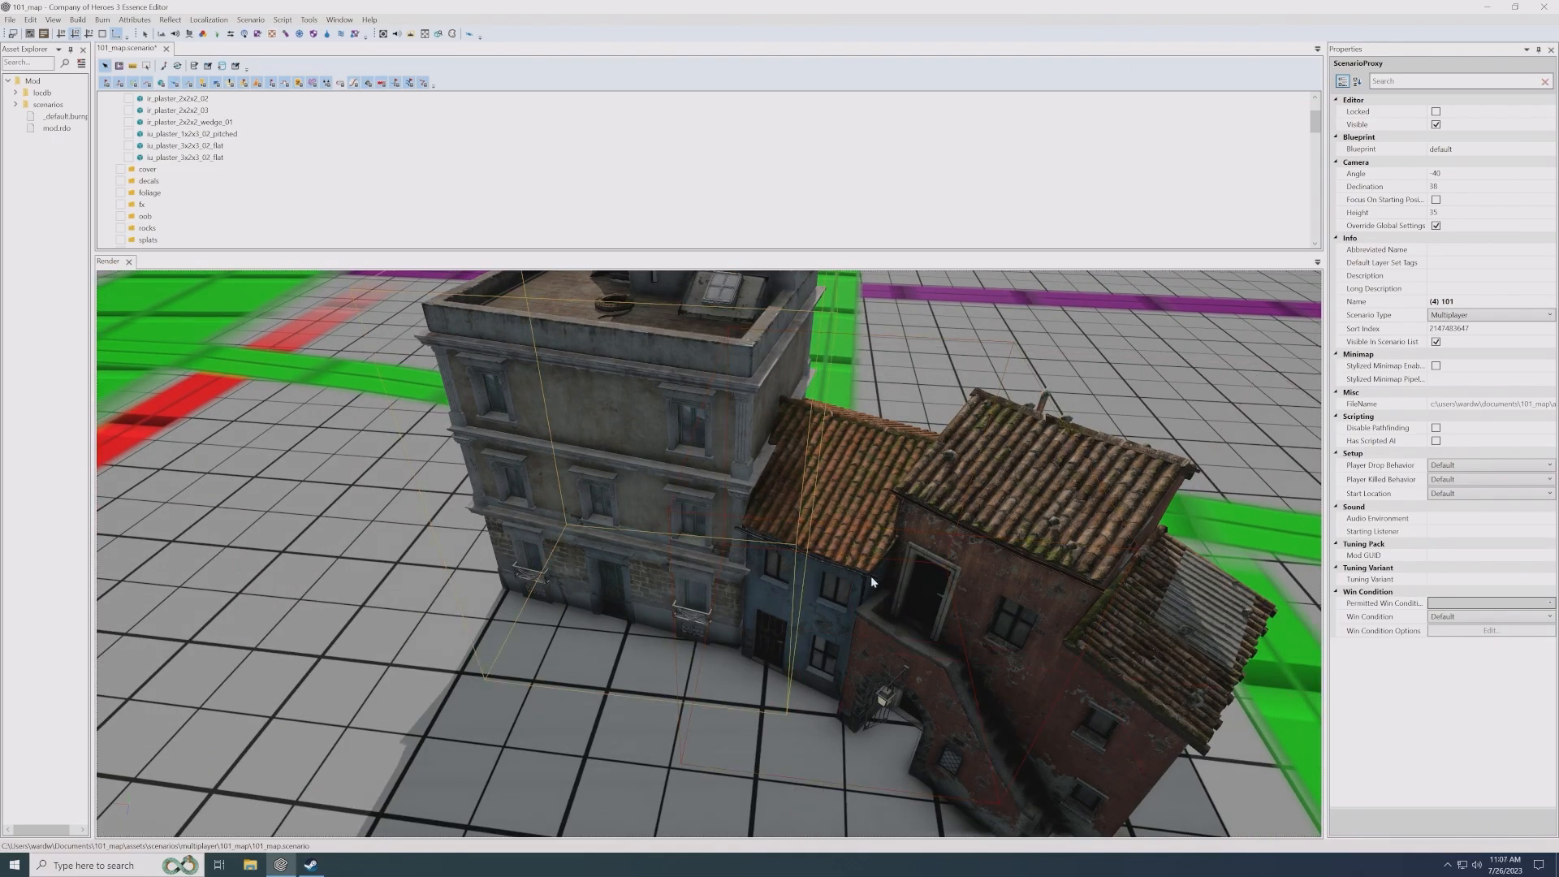
left_click(755, 622)
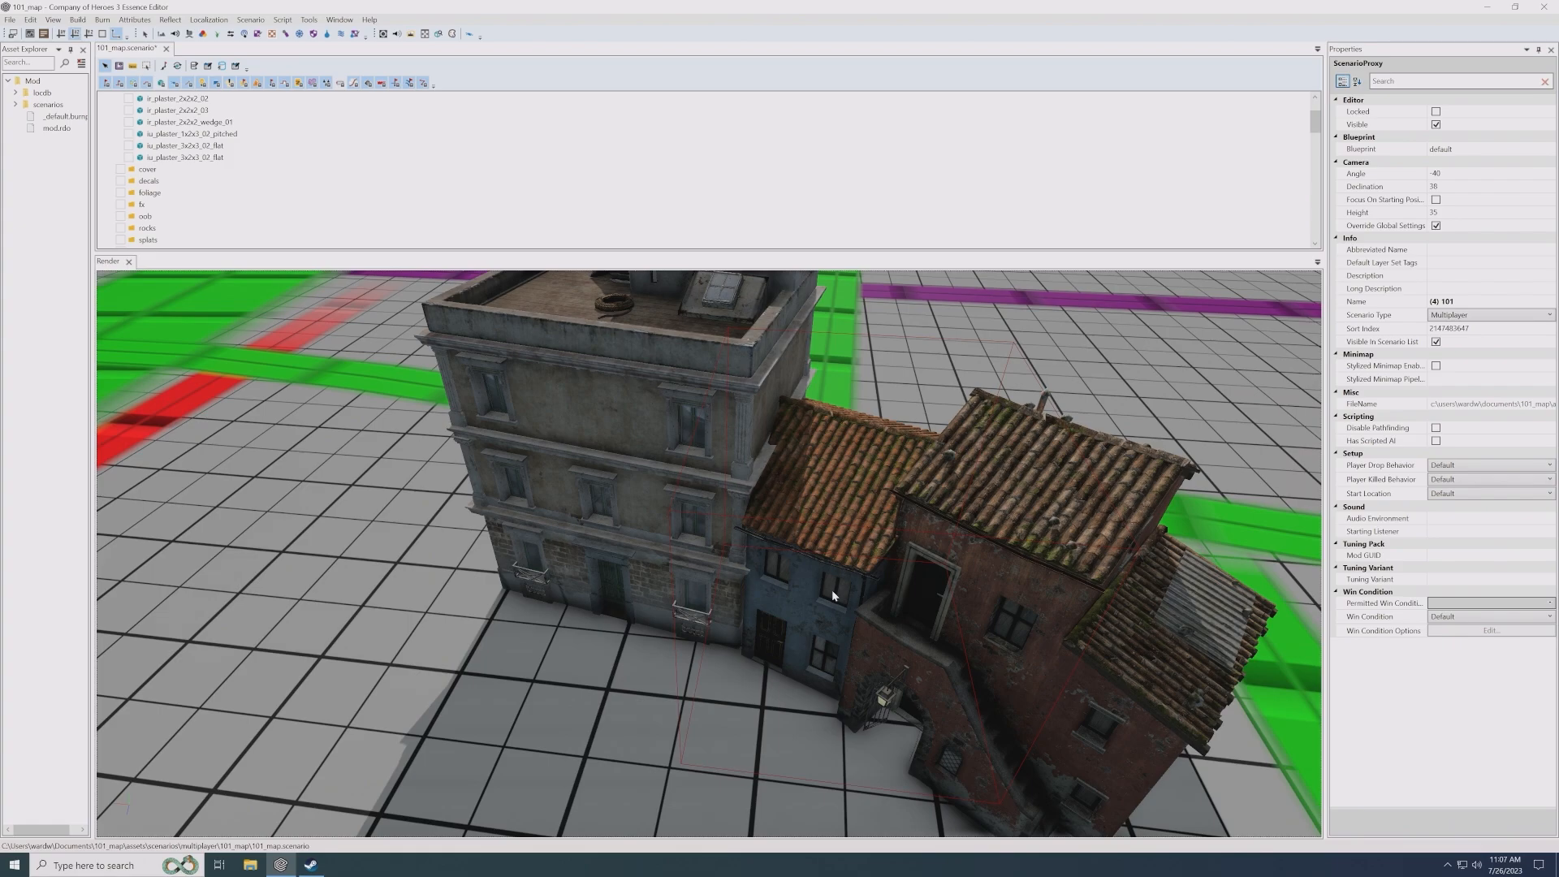
left_click(703, 549)
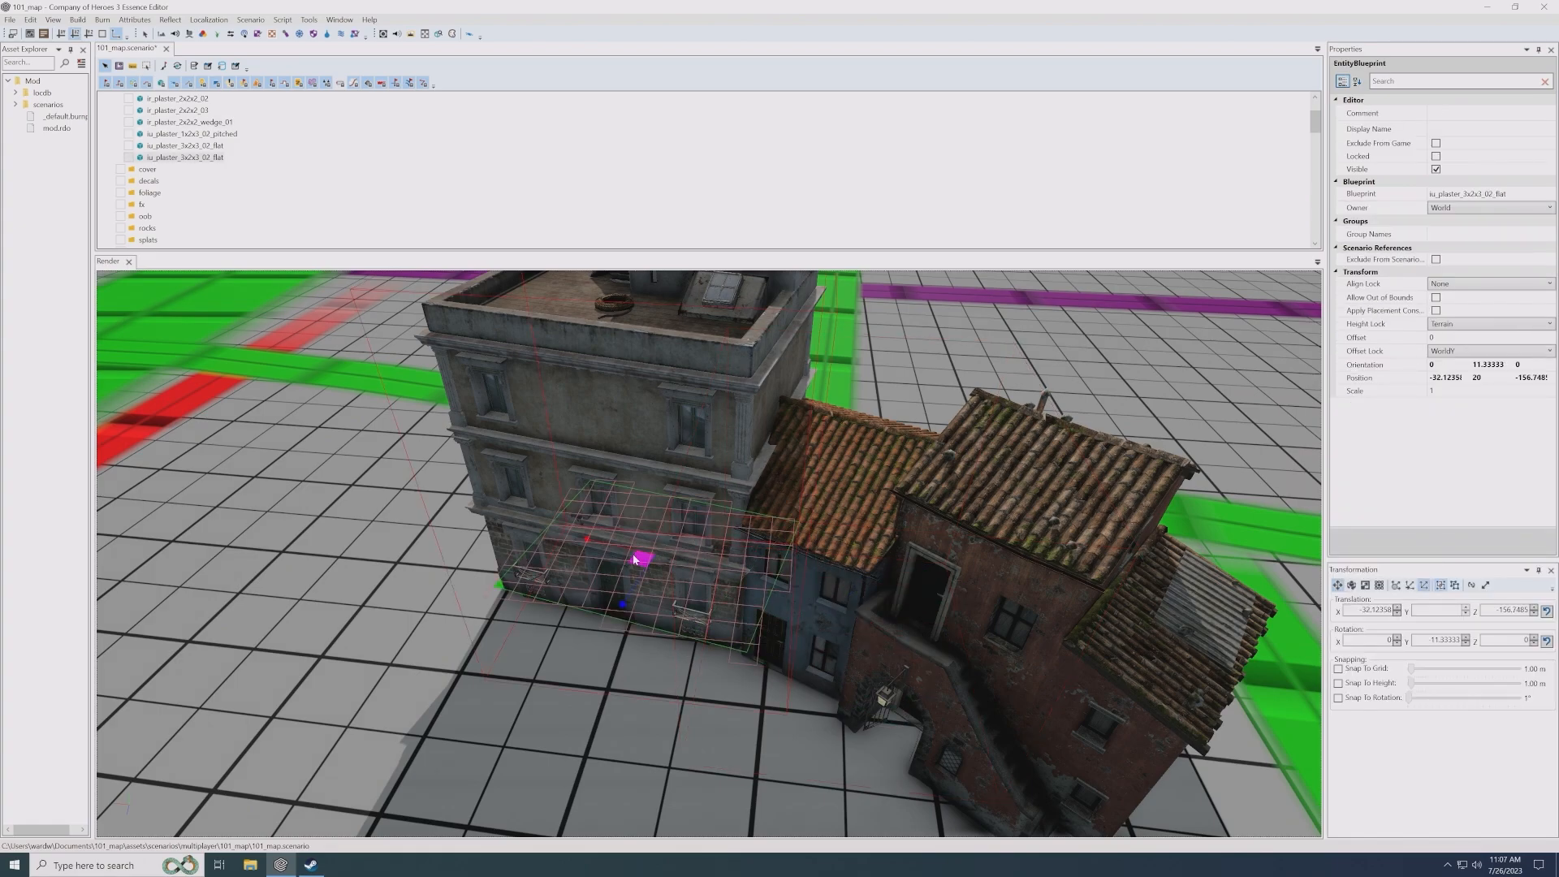
left_click_drag(641, 559, 638, 561)
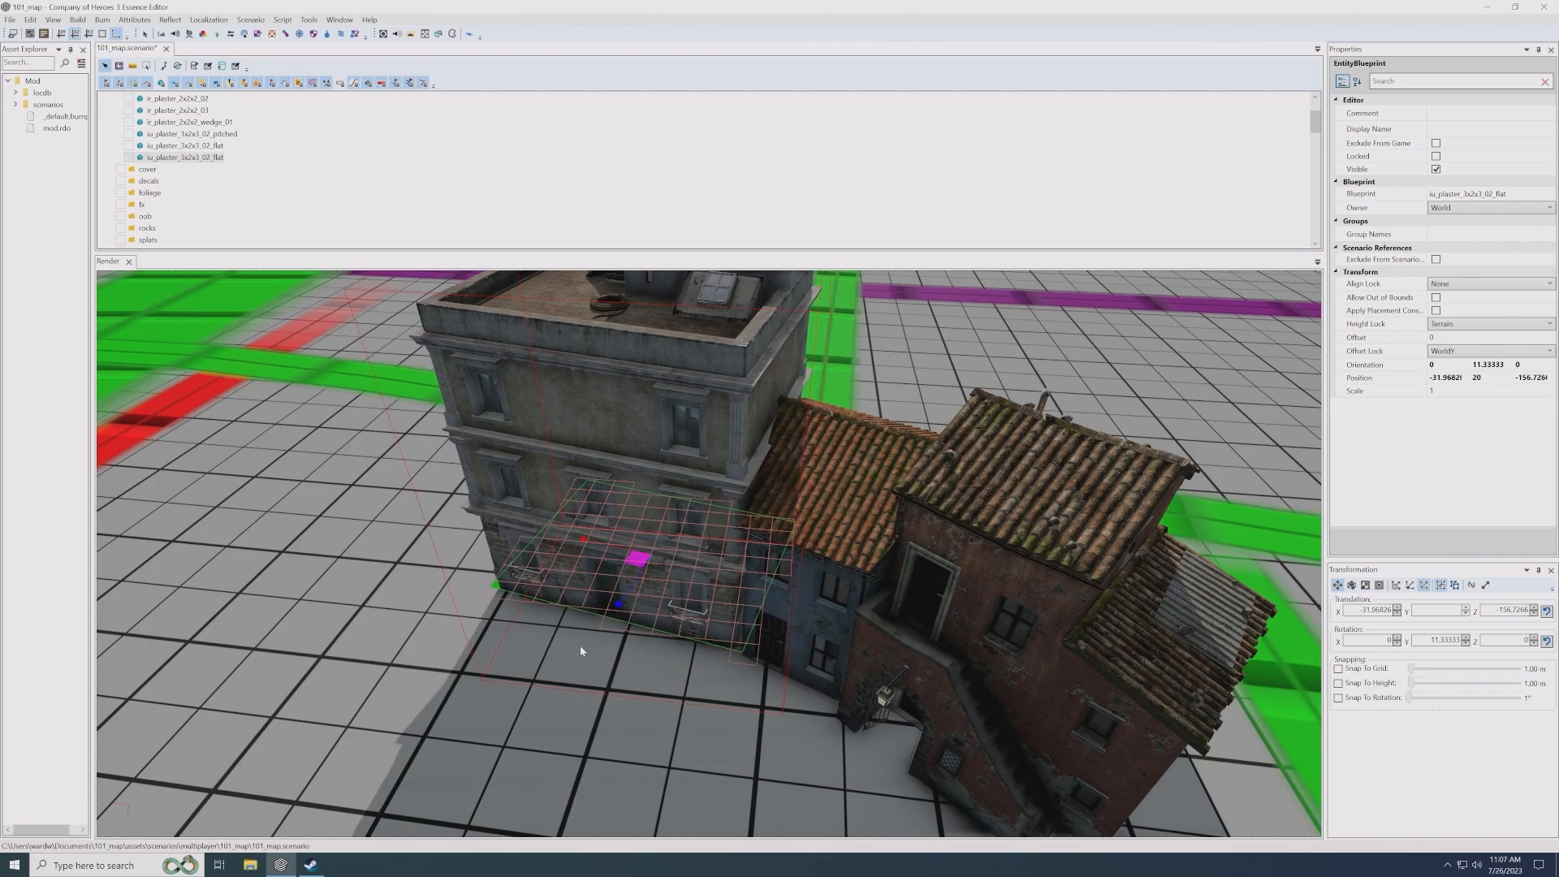
left_click(622, 712)
- Examine the block from several angles, comparing the house rows and the open space between them
scroll(600, 688, "down", 5)
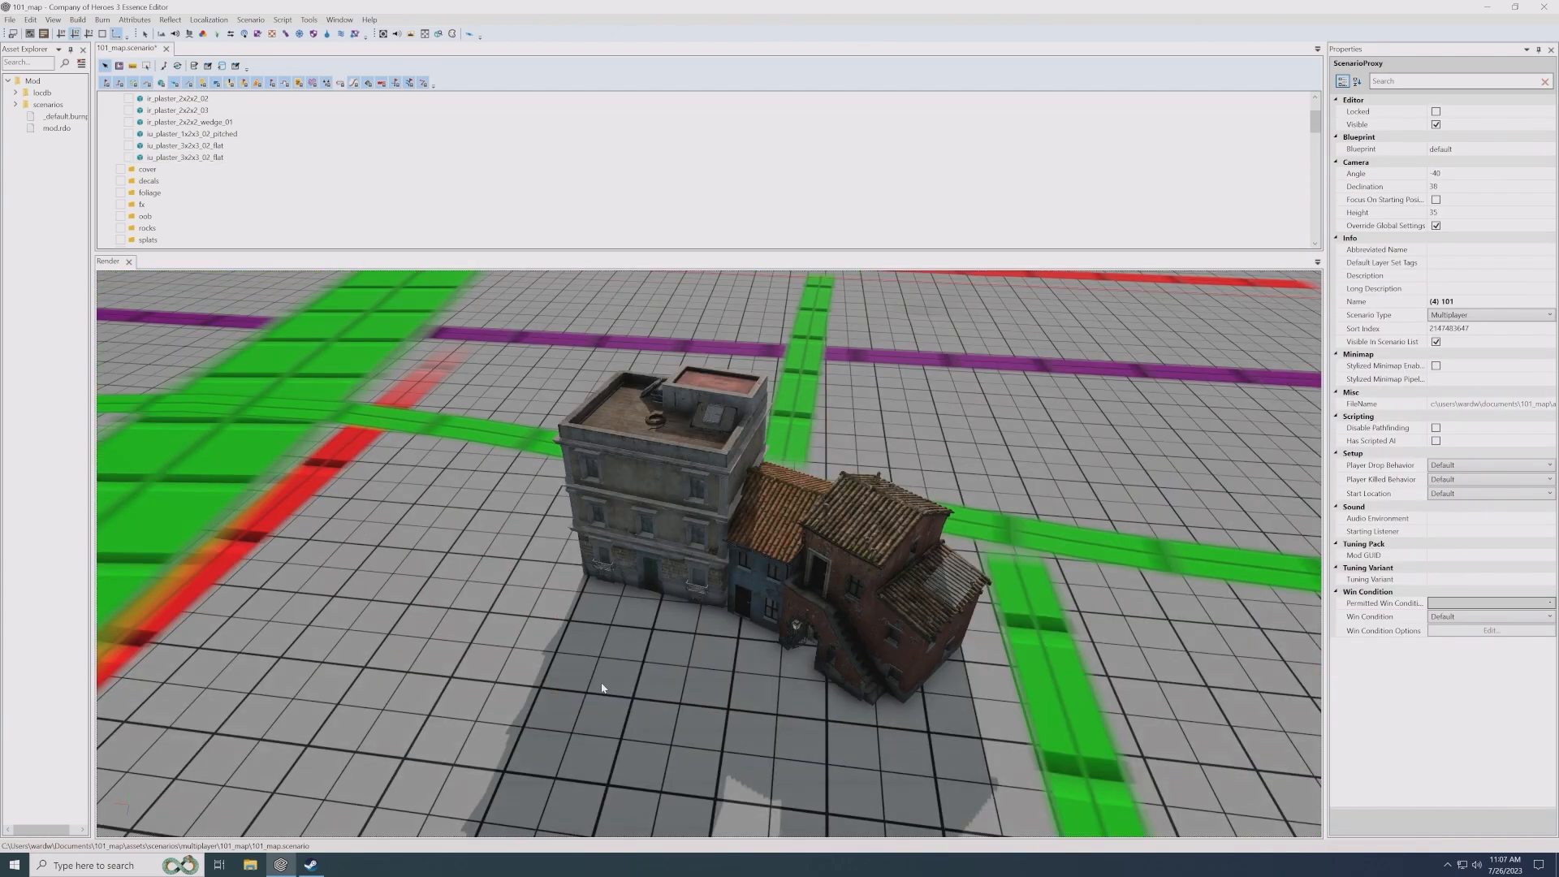
left_click_drag(602, 685, 619, 635, "alt")
scroll(620, 640, "down", 5)
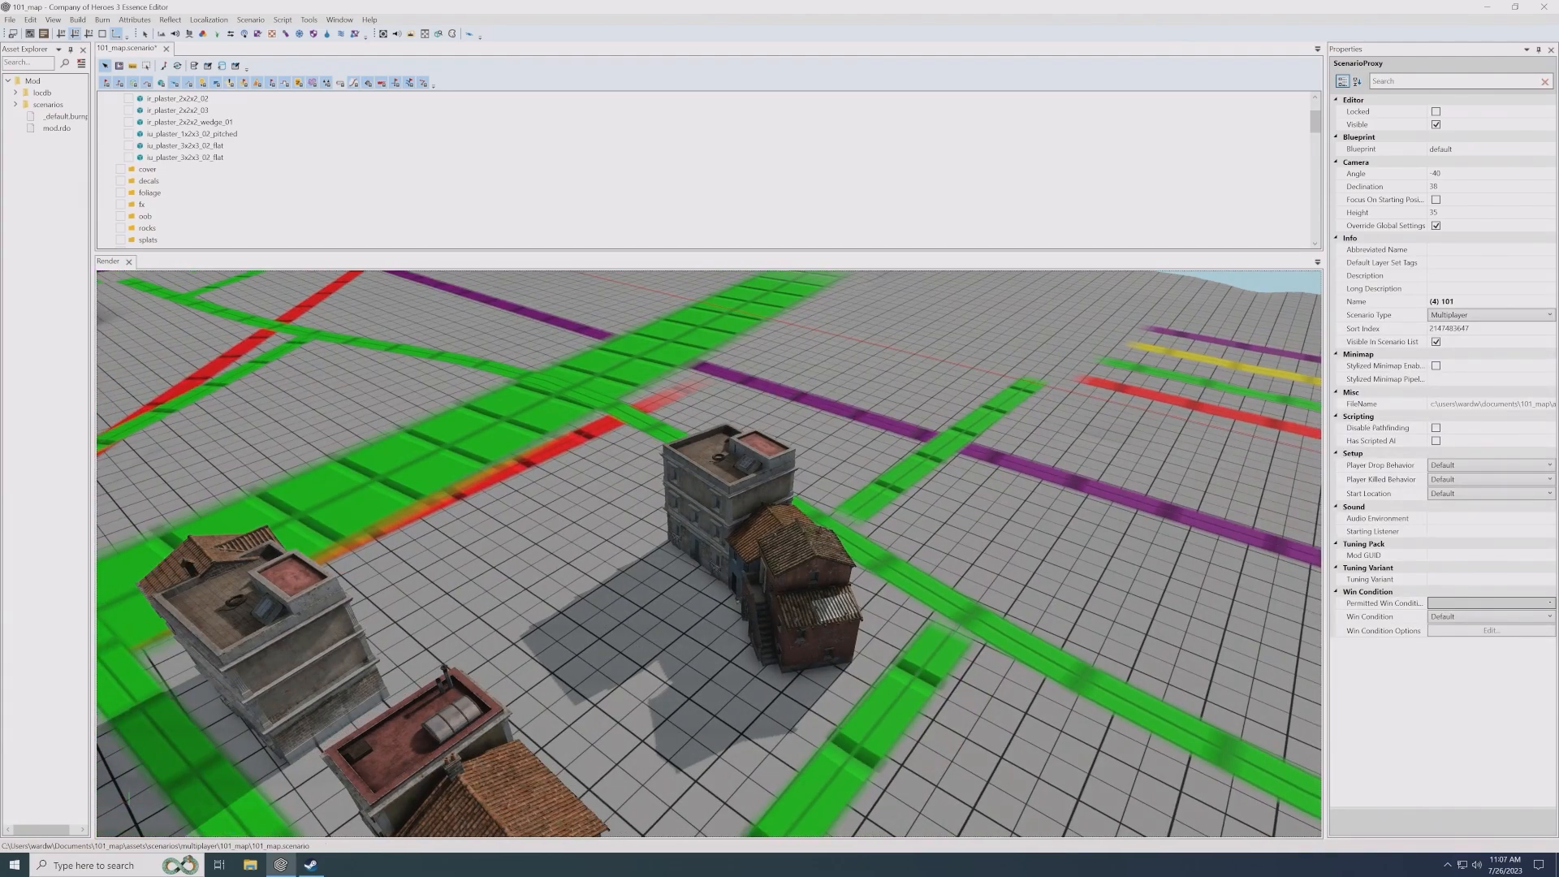
scroll(625, 641, "down", 3)
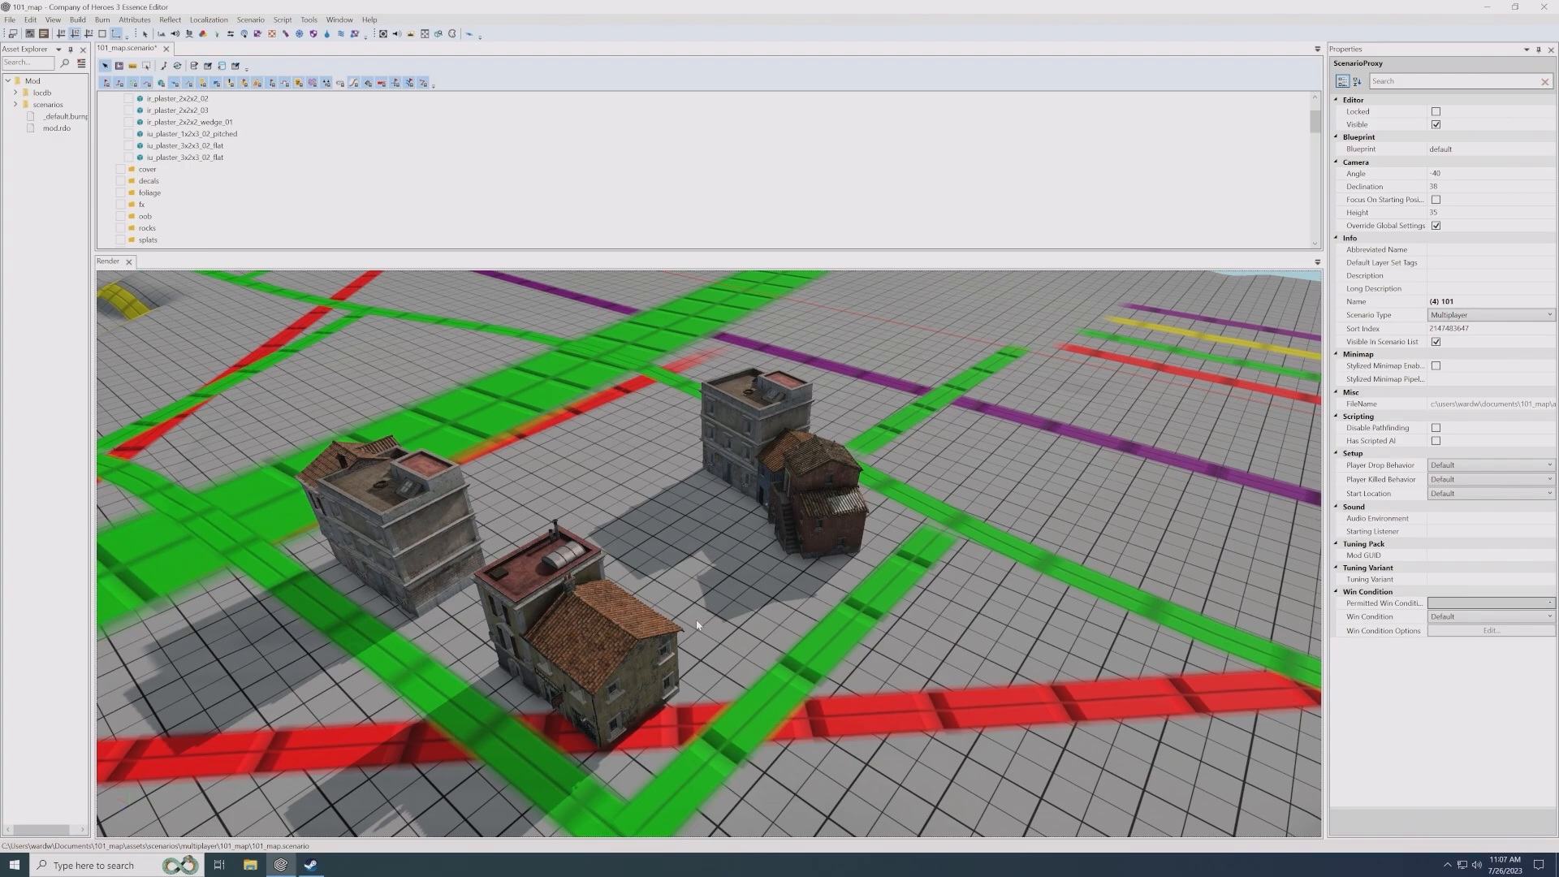
scroll(699, 625, "down", 2)
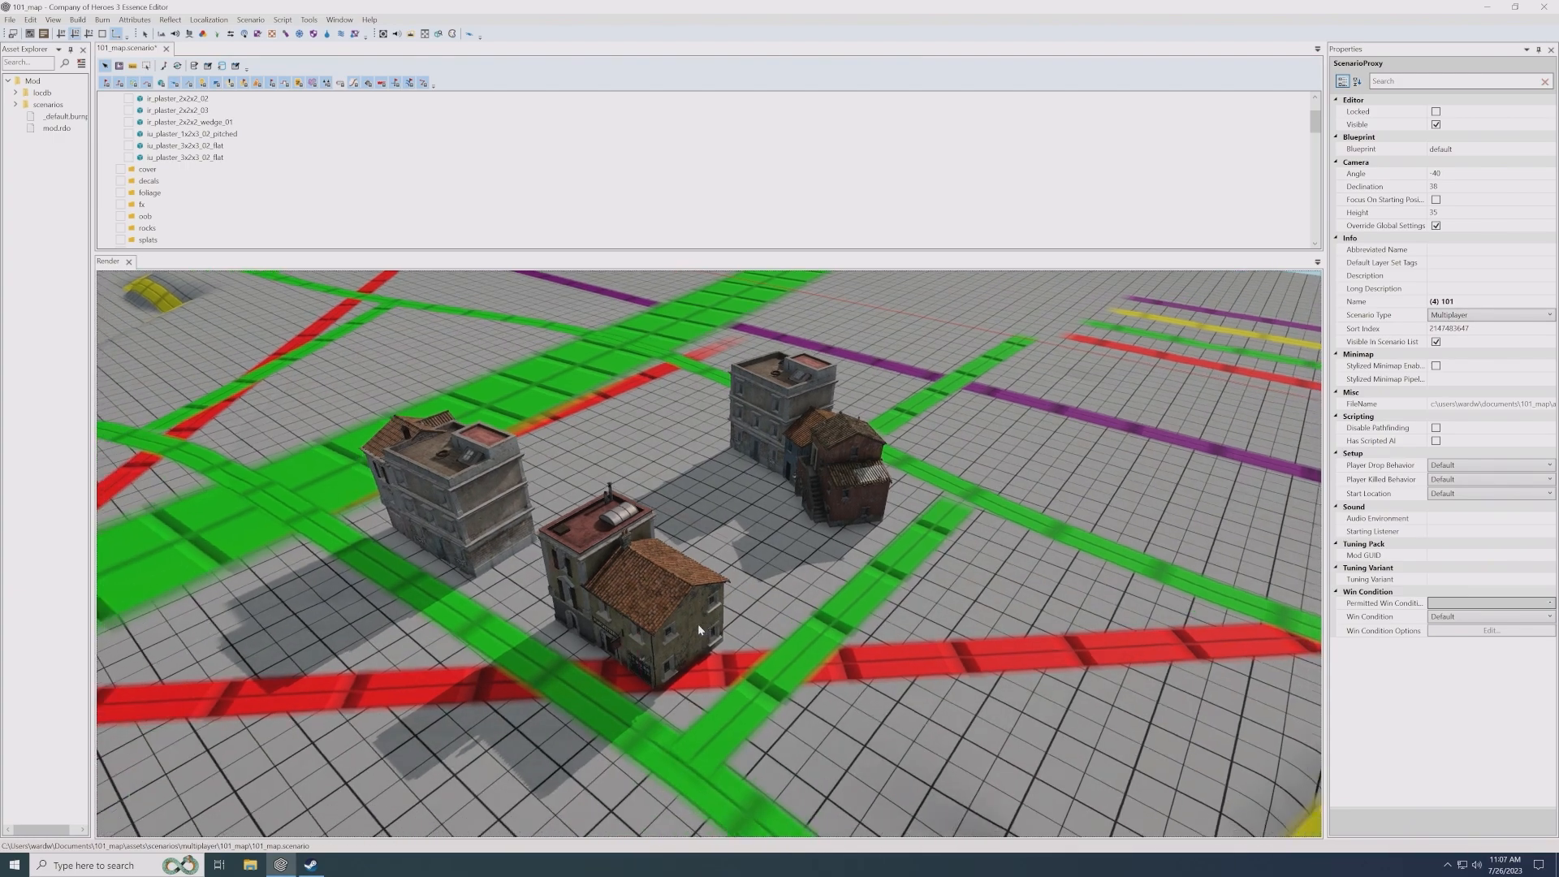
scroll(699, 625, "up", 4)
left_click_drag(699, 623, 736, 597, "alt")
left_click(719, 609)
middle_click_drag(720, 574, 706, 574, "alt")
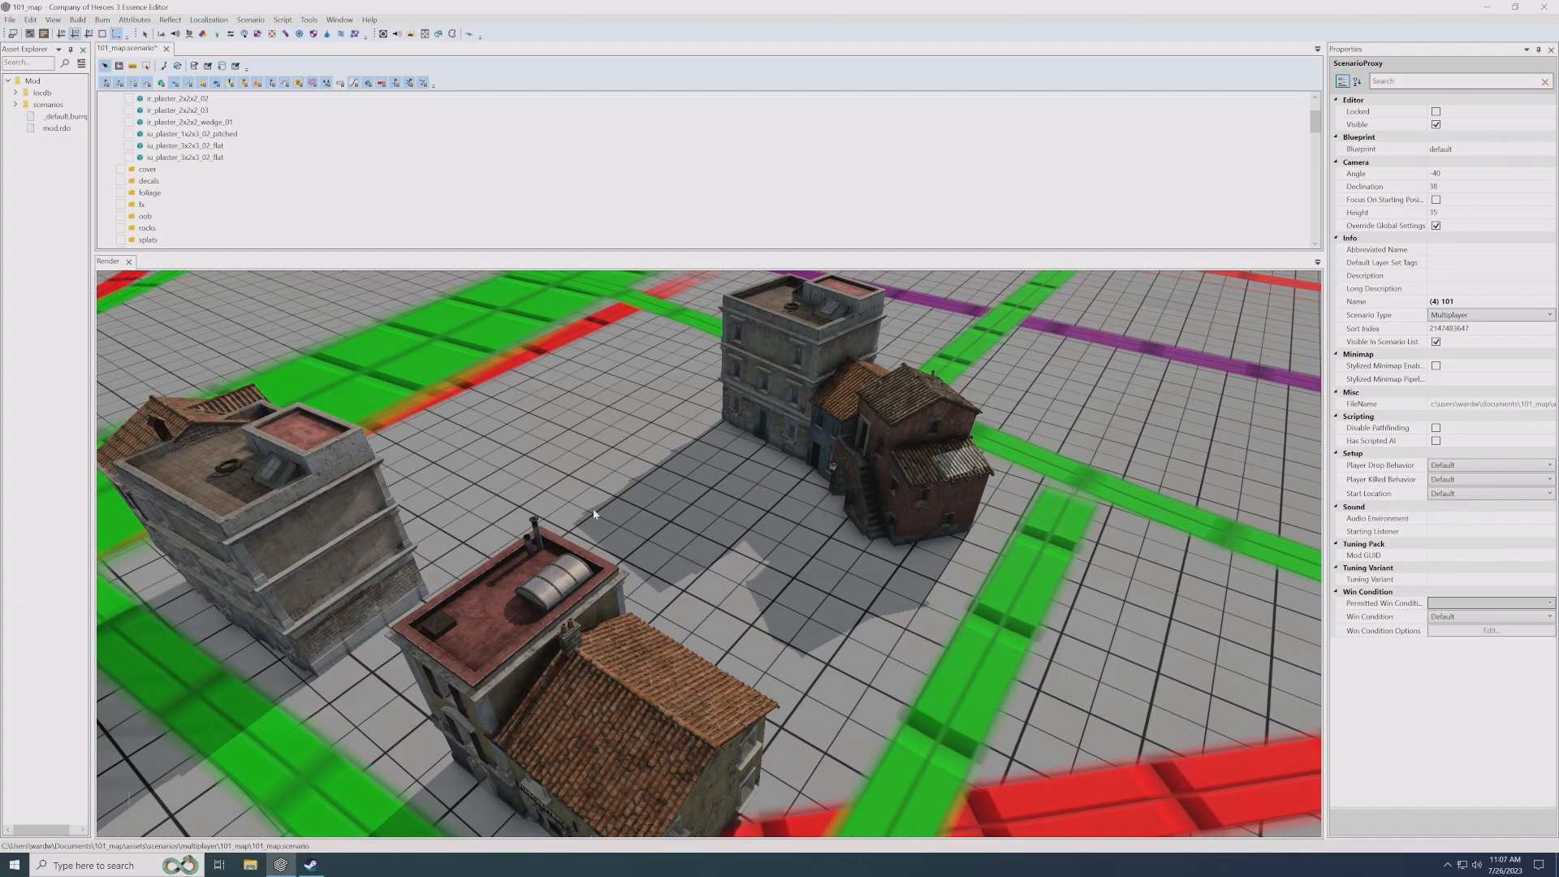
- Select the walls layer in the scenario tree
scroll(273, 212, "down", 5)
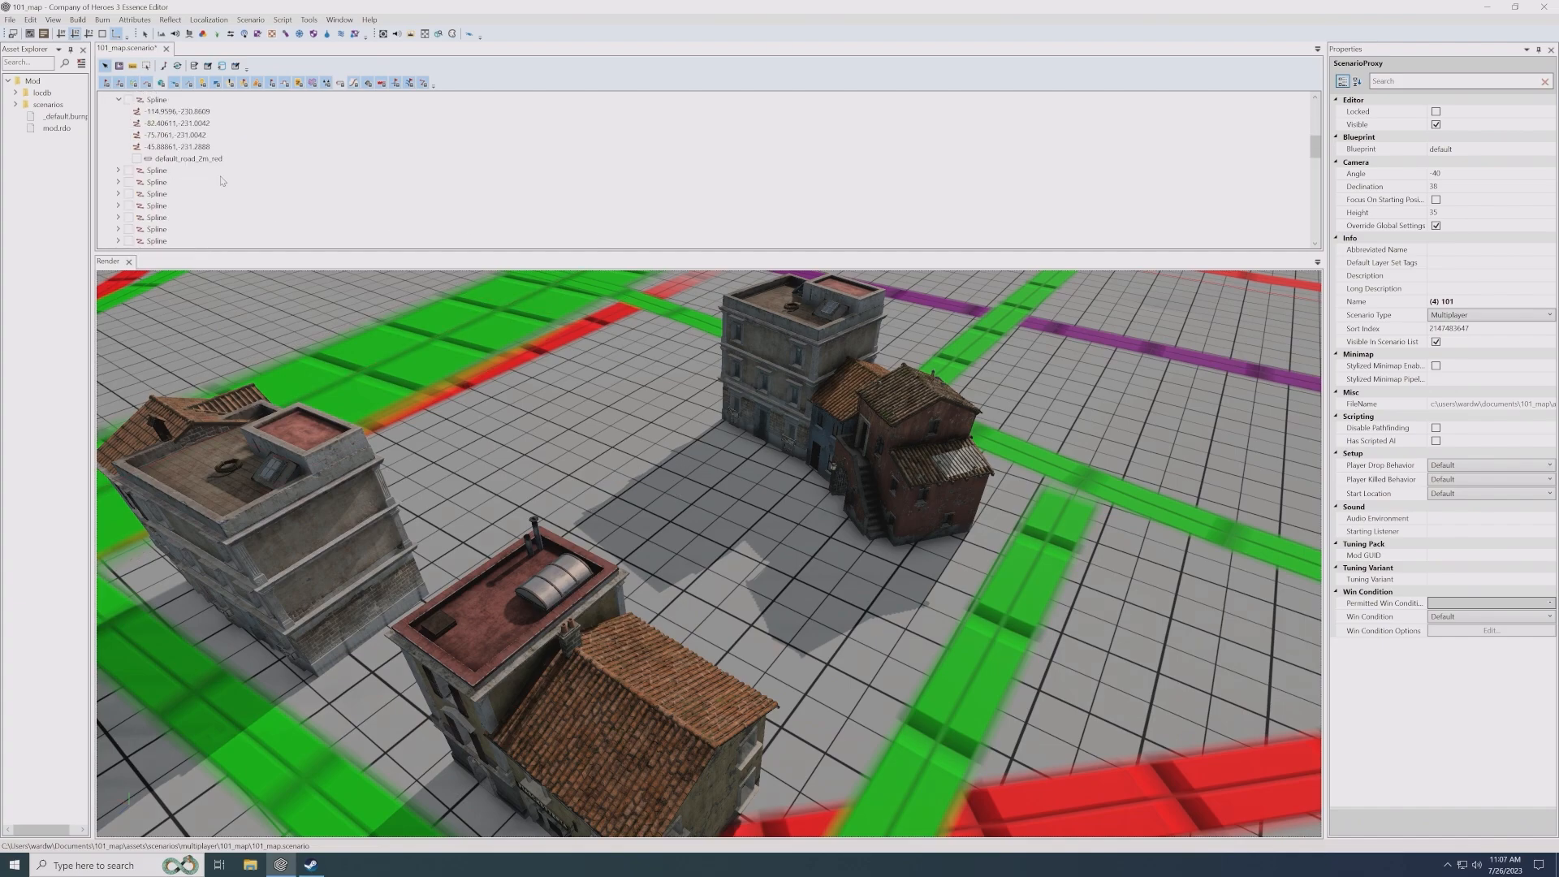
scroll(228, 186, "down", 5)
left_click(148, 174)
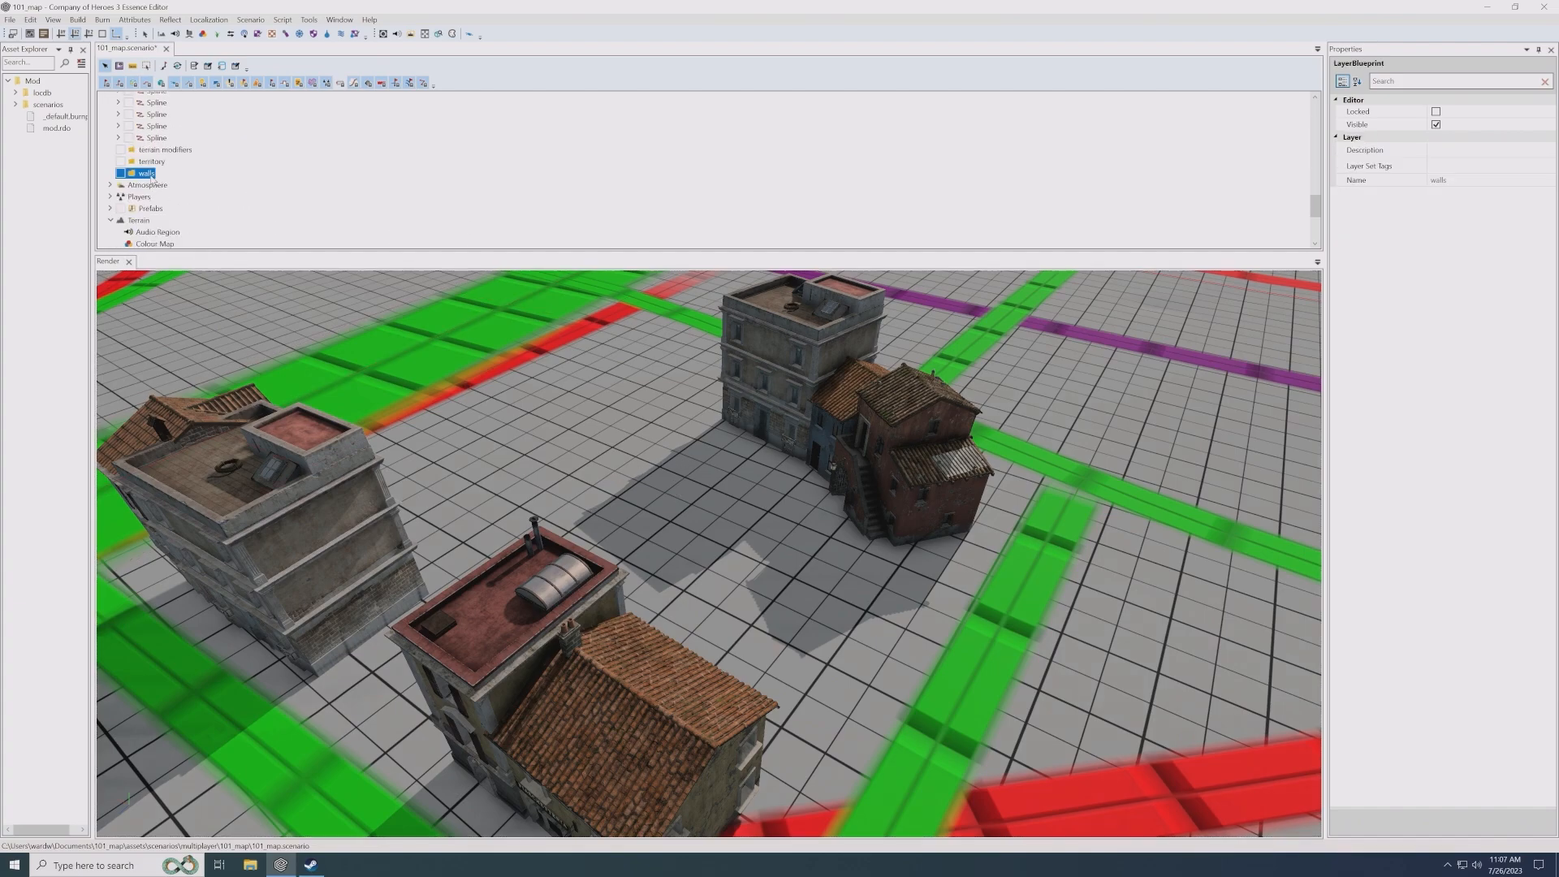
- Add a spline to the walls layer and place it in the open space between the houses, about X -32.6, Z -139.3
right_click(148, 176)
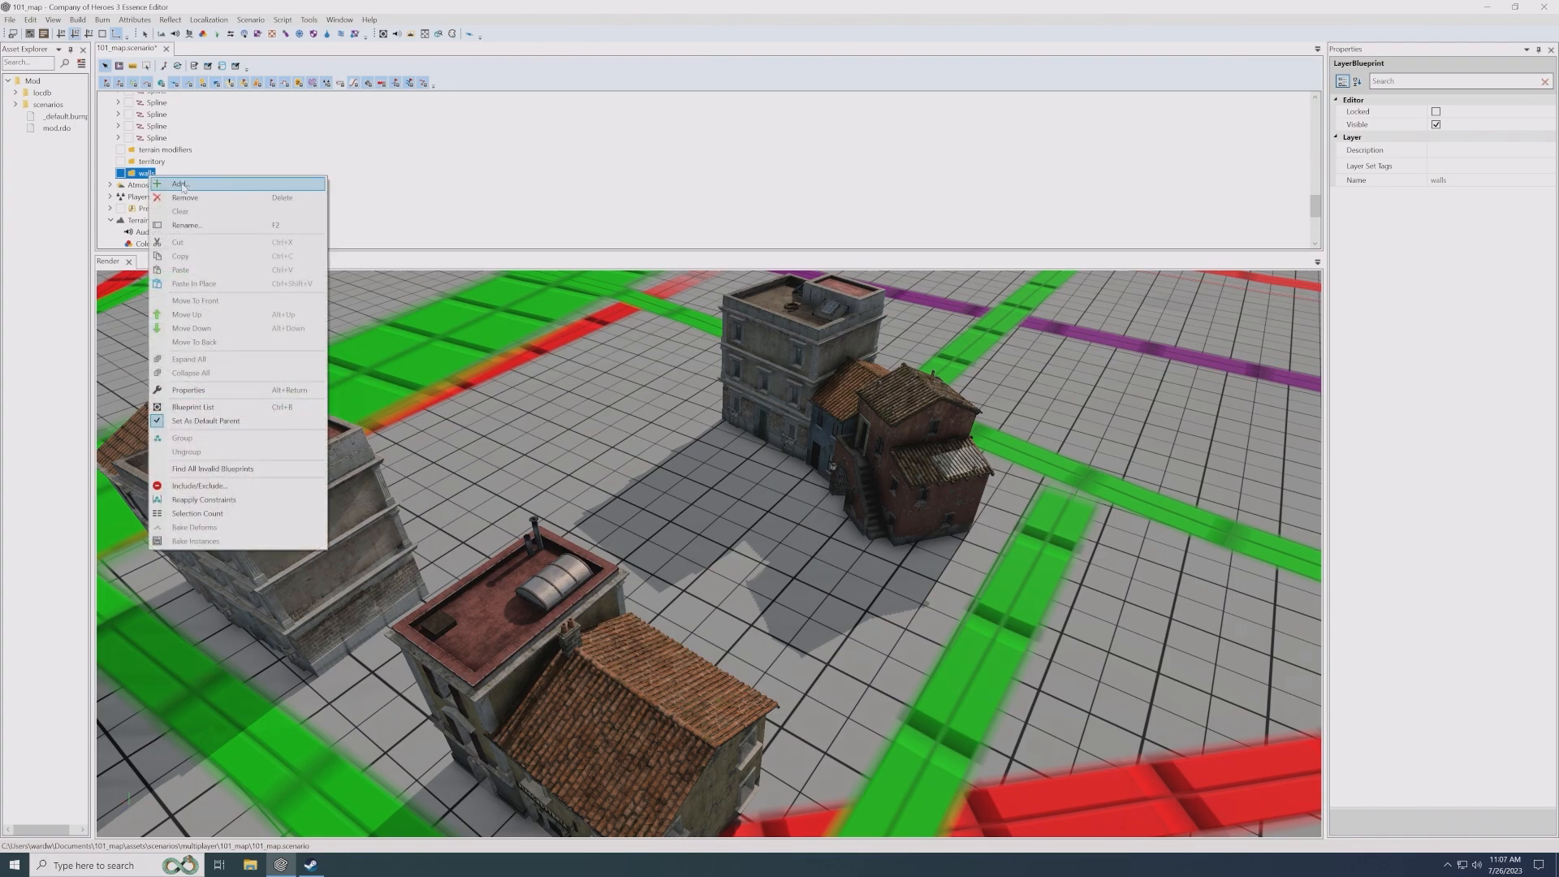
left_click(180, 184)
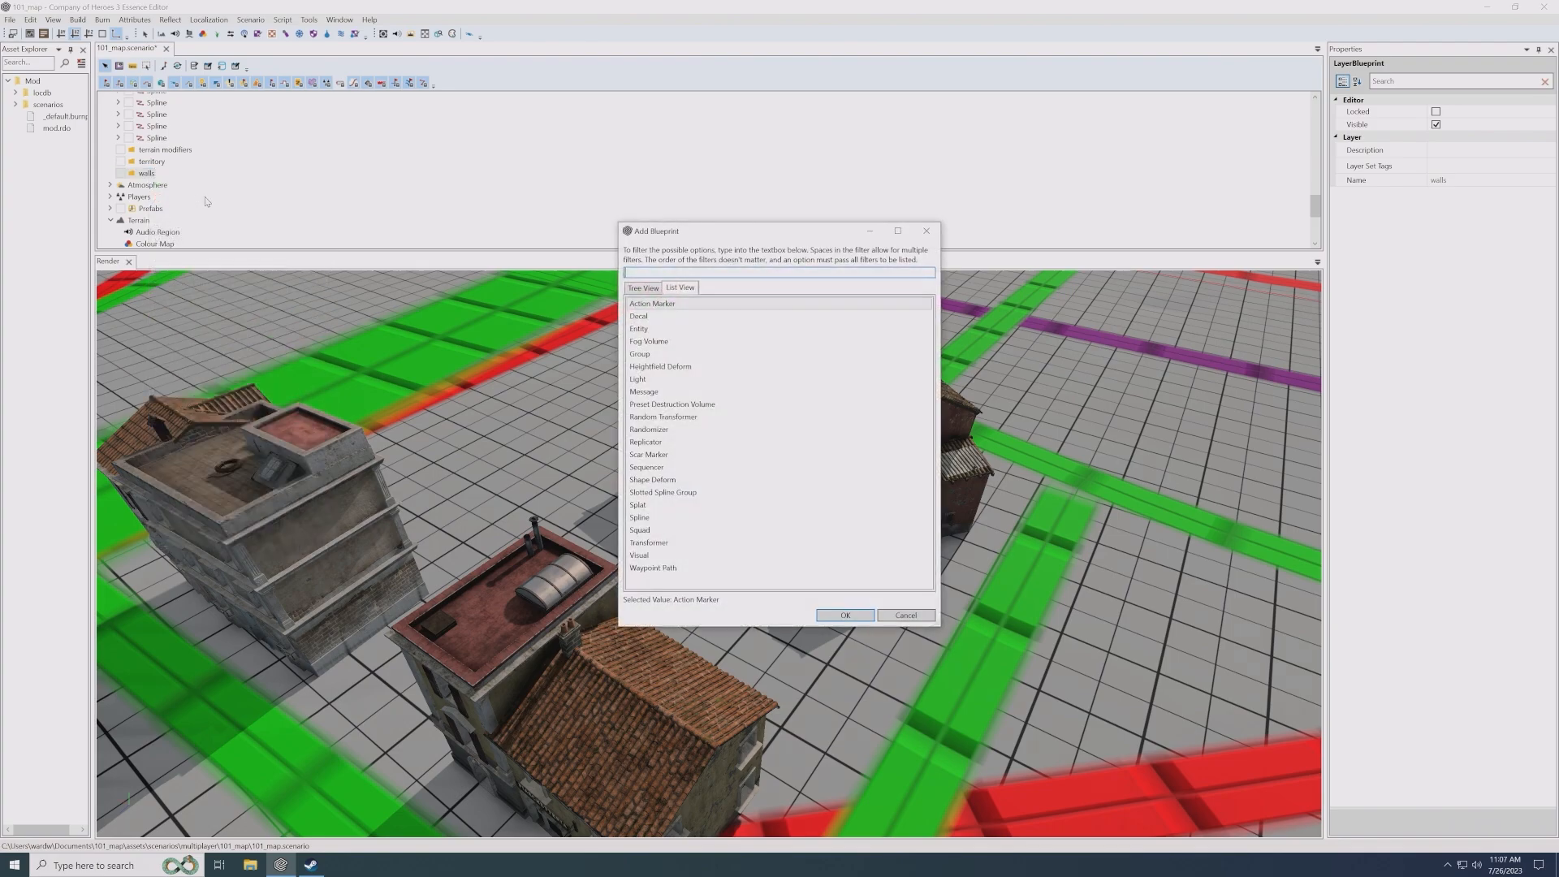
double_click(640, 518)
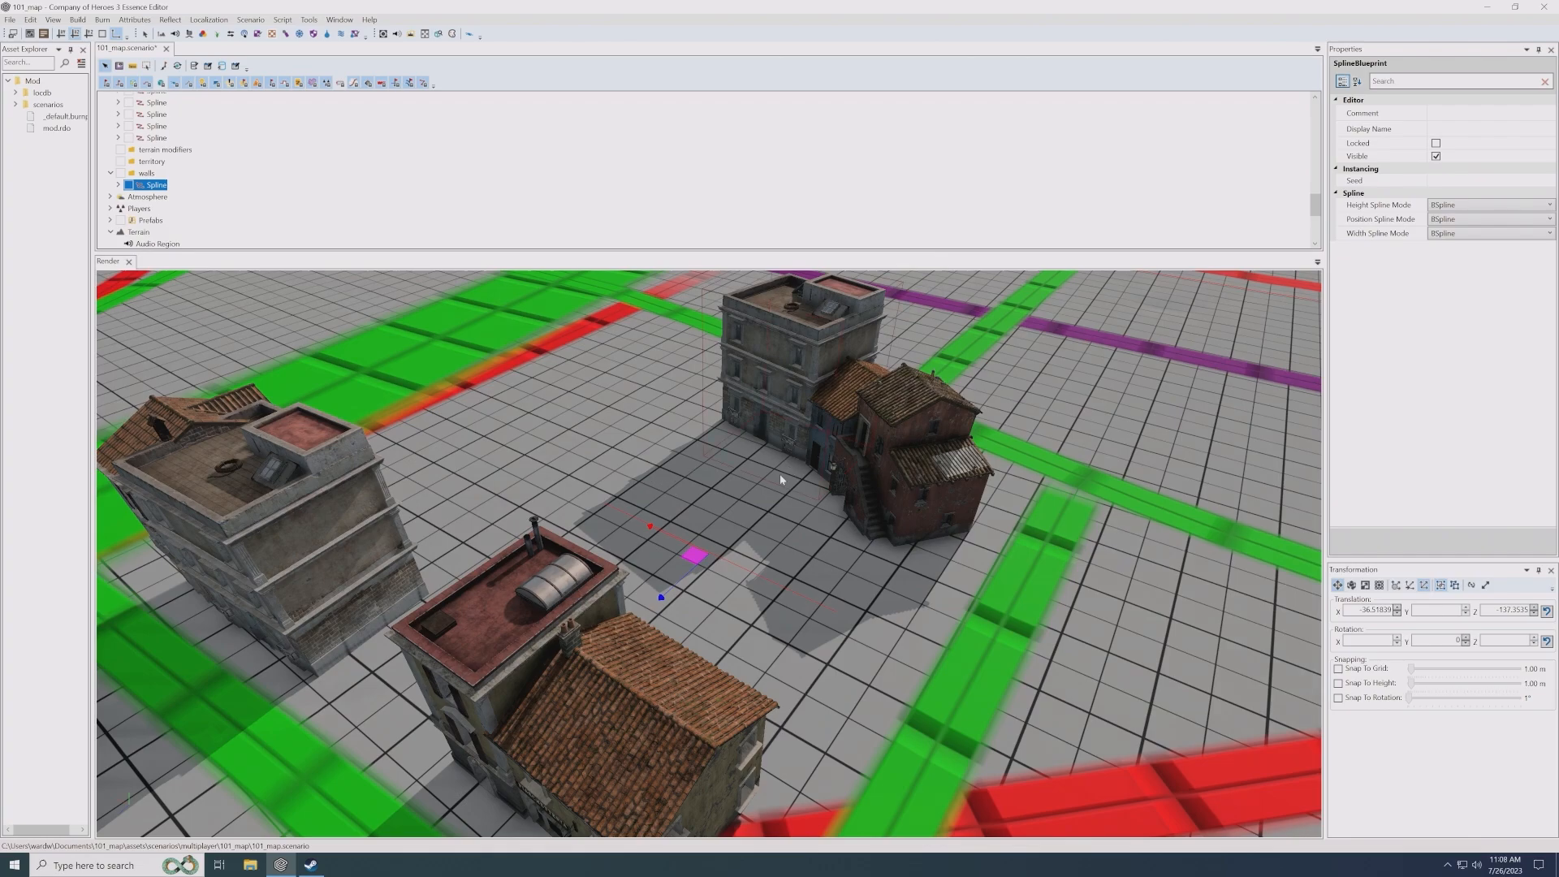
left_click_drag(696, 555, 668, 528)
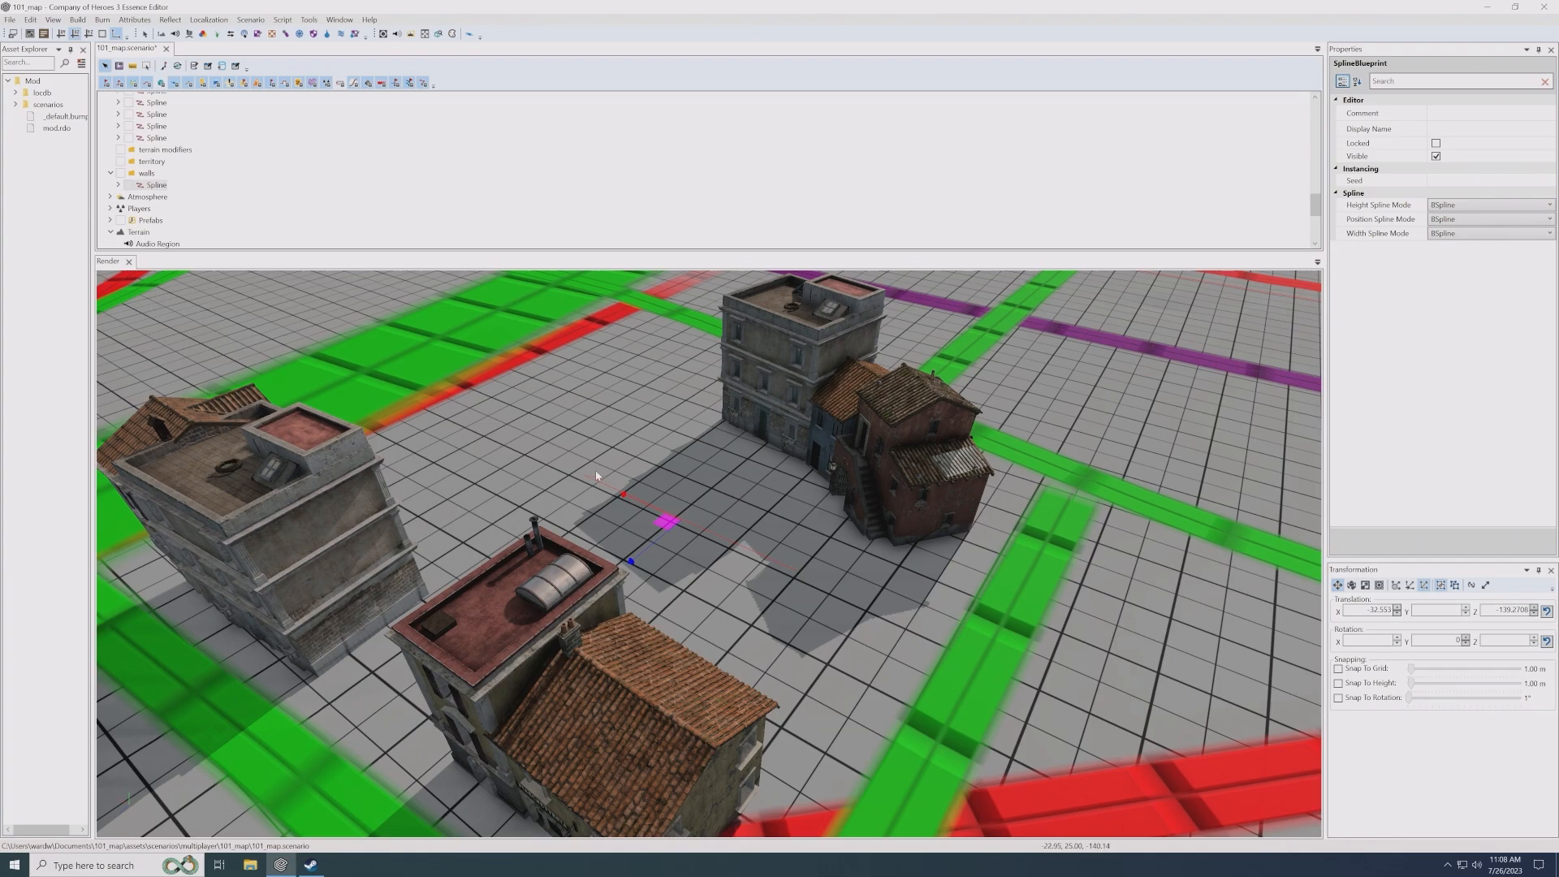
- Add a Wall Component to the new spline and give that component an Entity segment
right_click(157, 188)
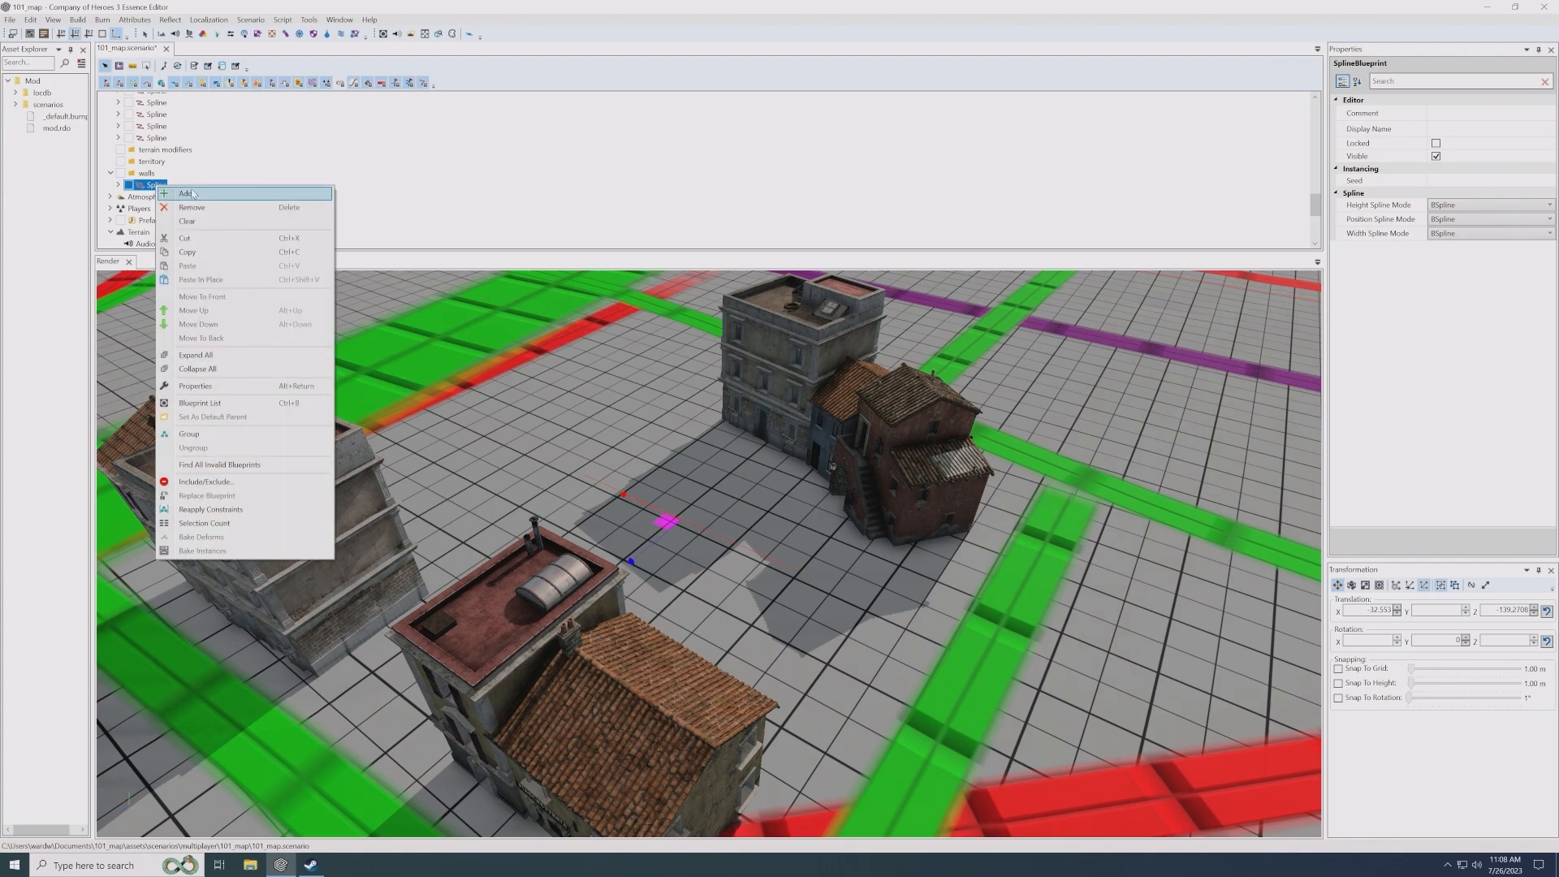
left_click(188, 194)
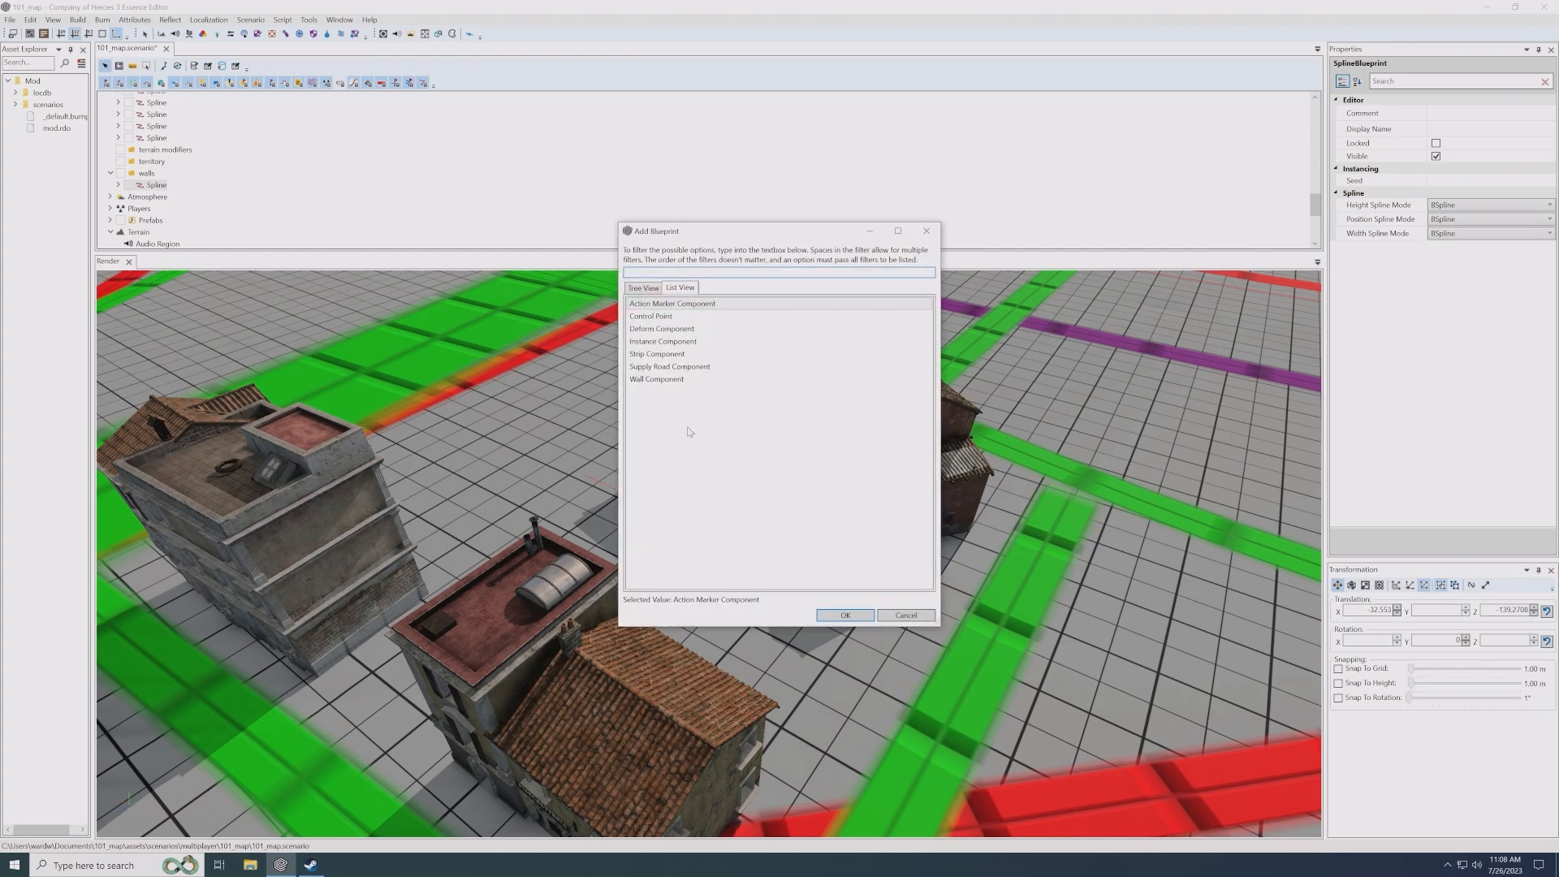
left_click(668, 380)
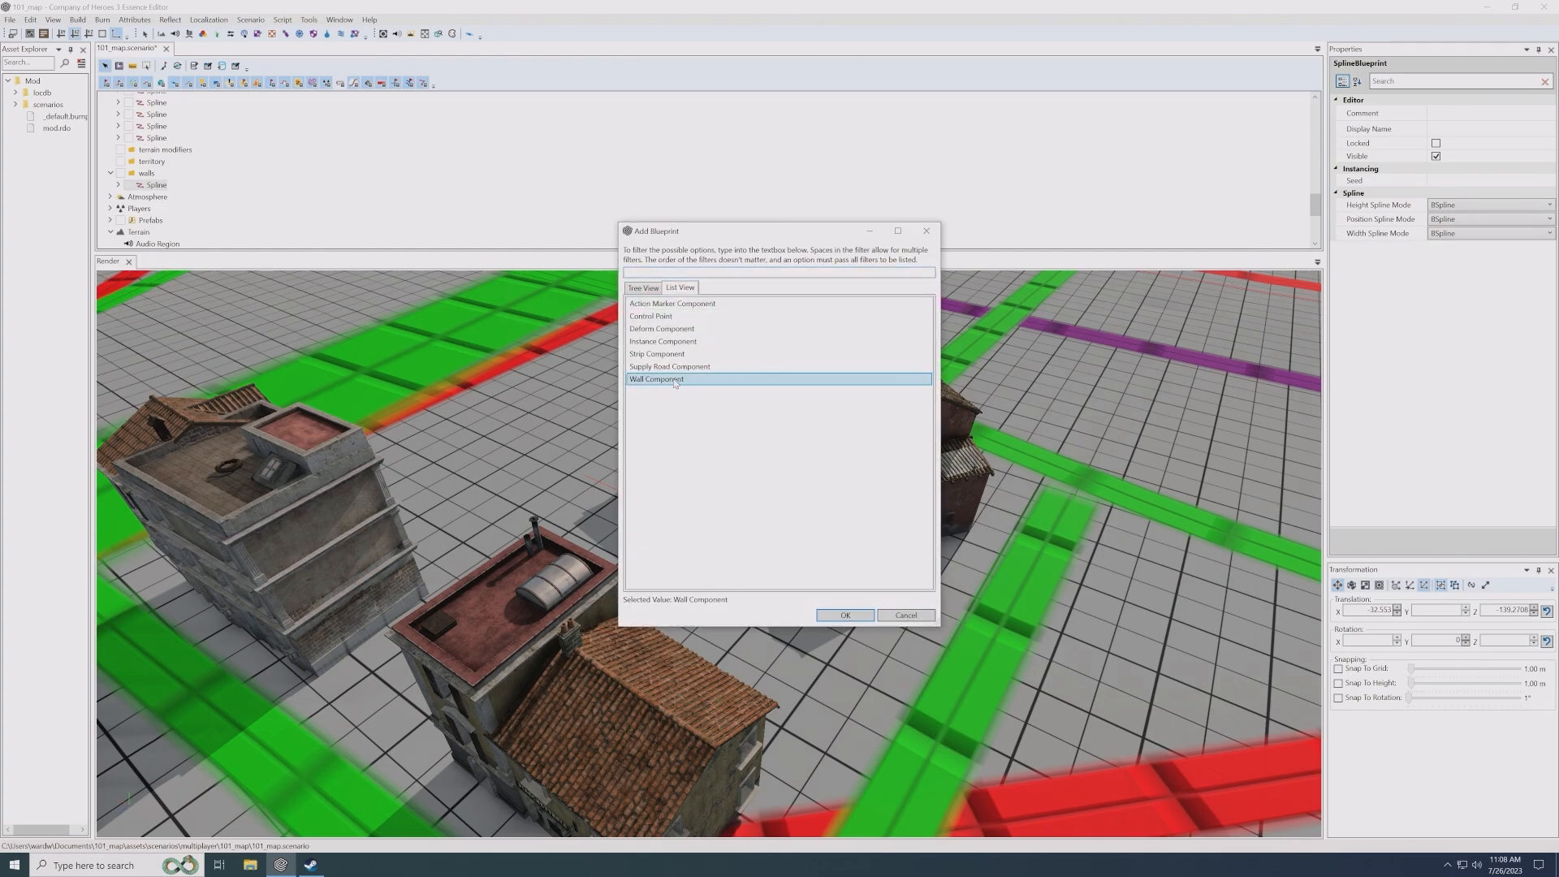
left_click(845, 615)
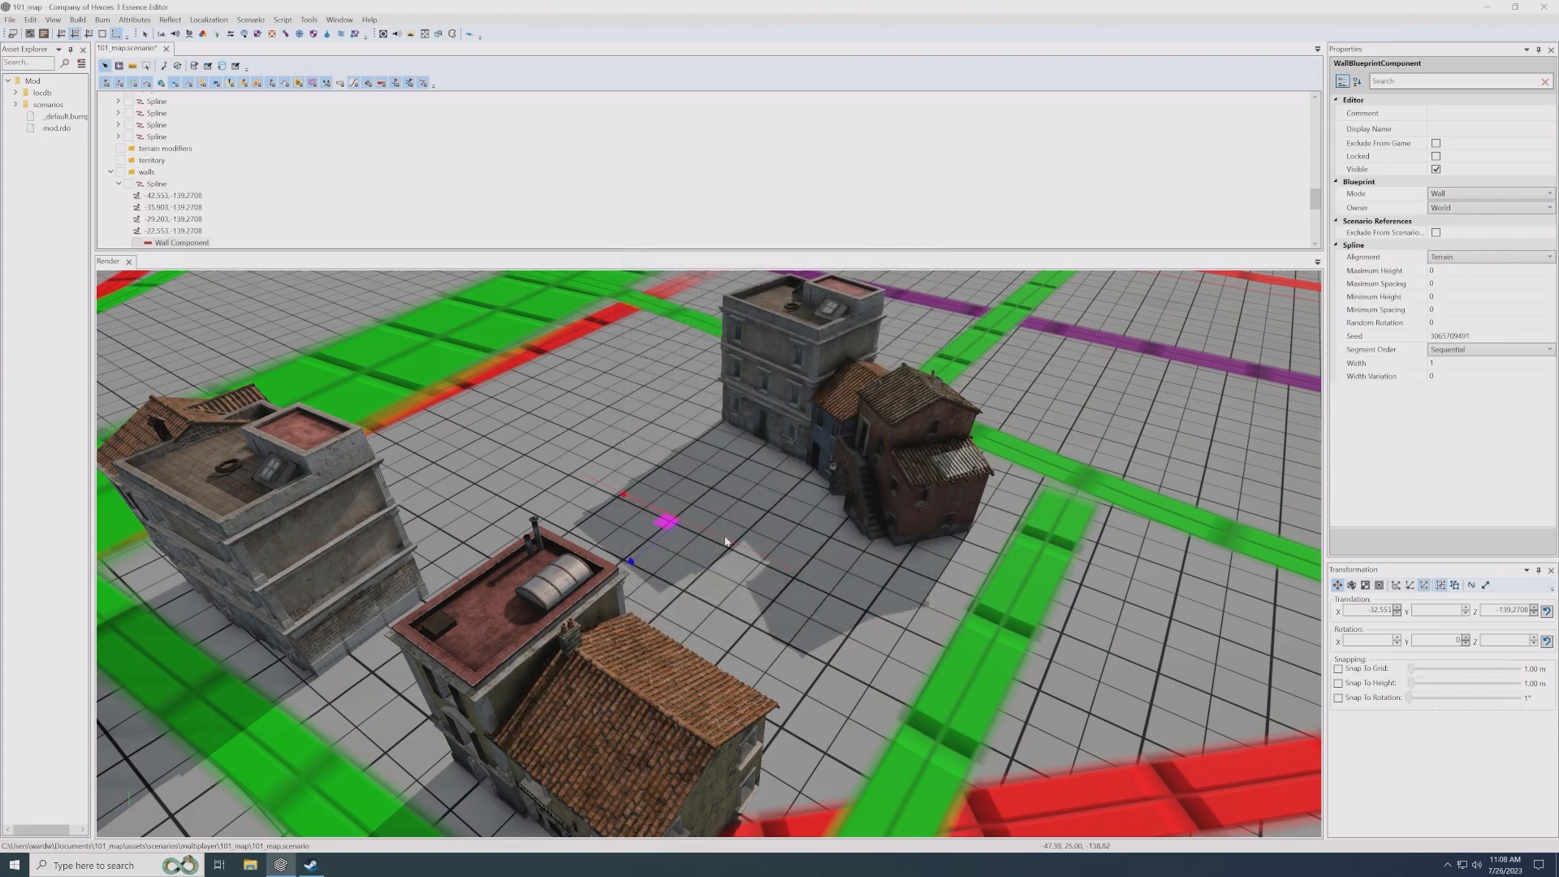
right_click(174, 243)
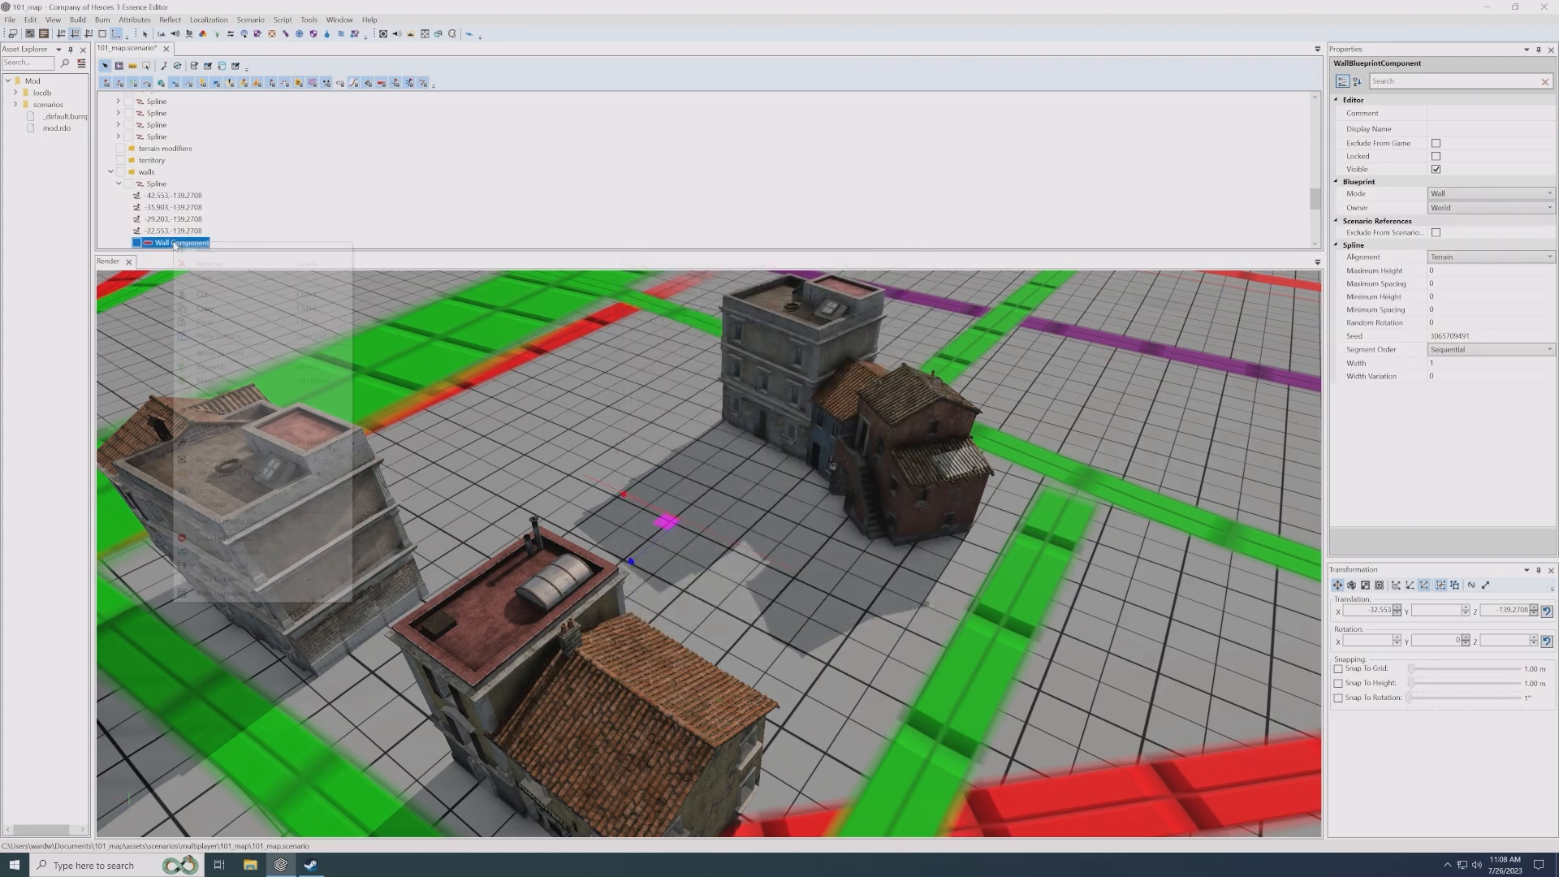
left_click(204, 250)
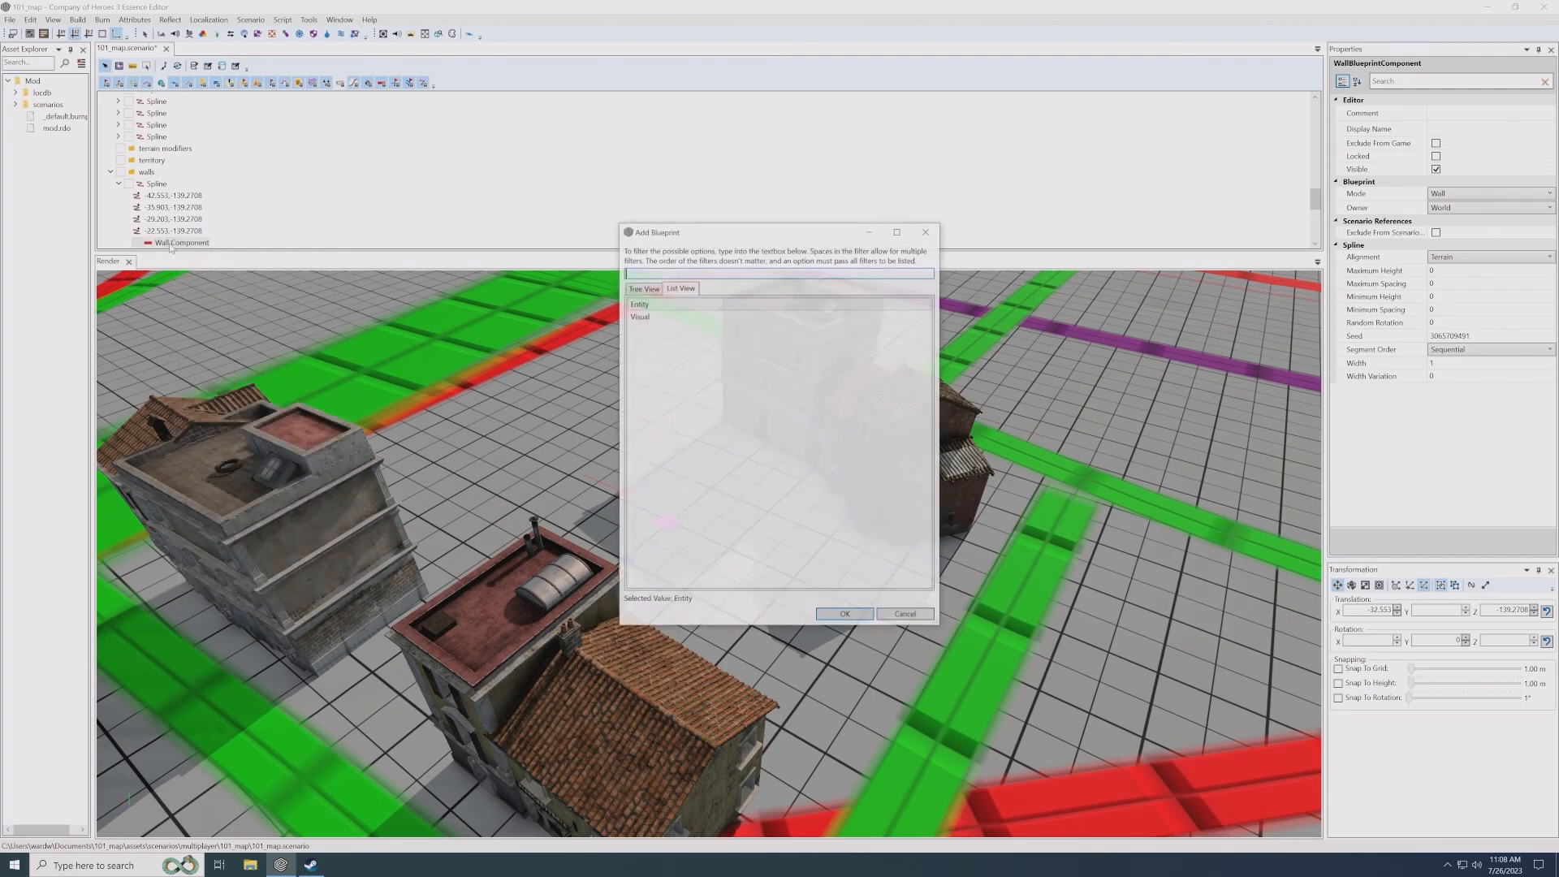
double_click(641, 304)
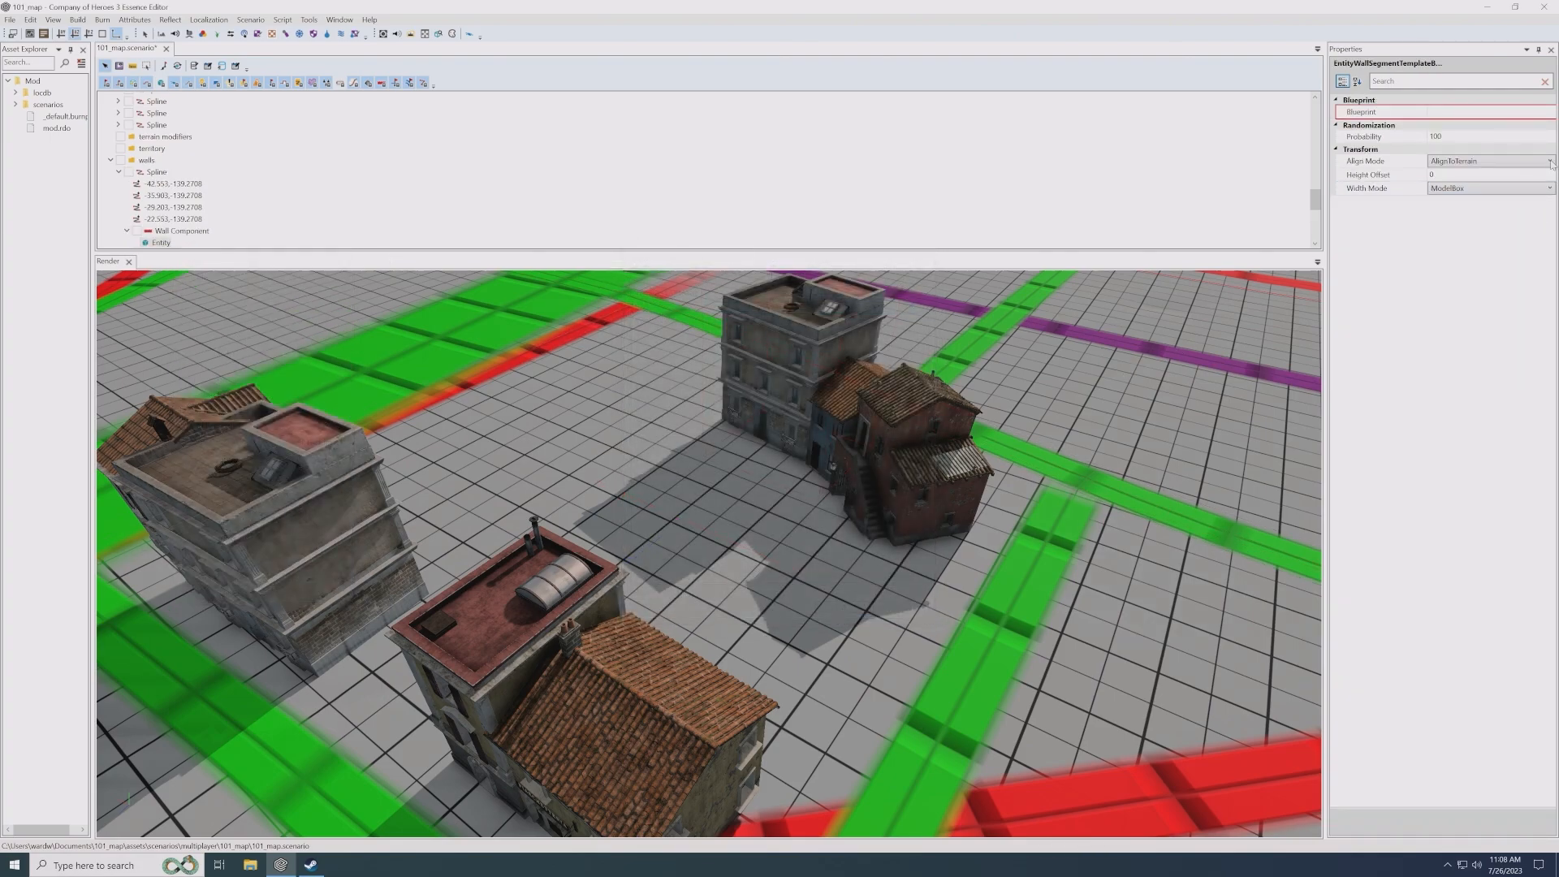
- Set the wall entity's blueprint to stone_wall_09 from environment/objects/walls/high_walls
left_click(1548, 116)
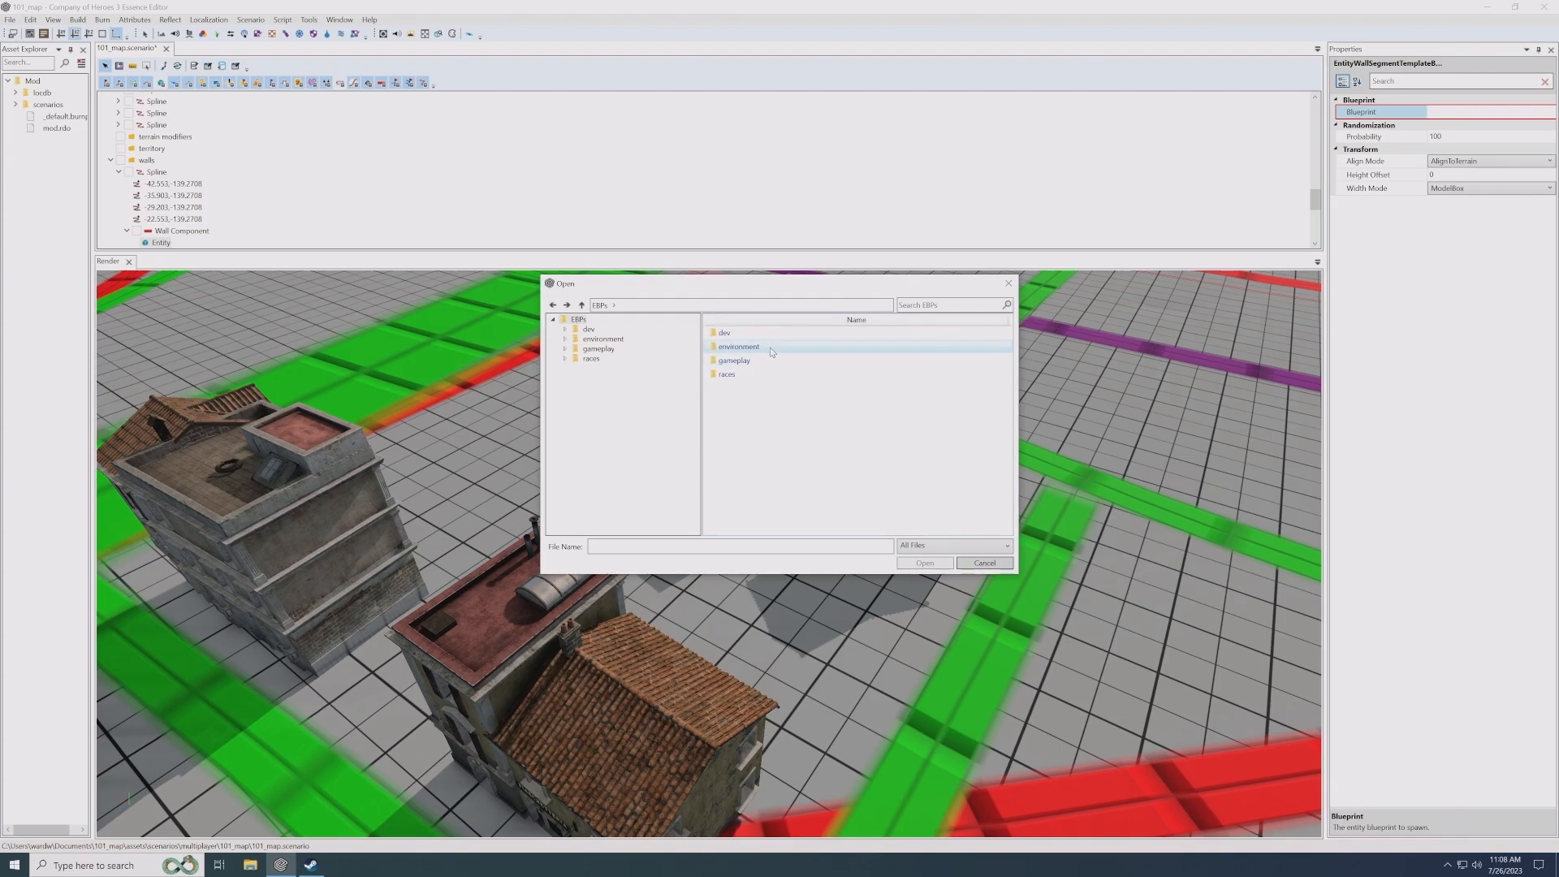
double_click(739, 348)
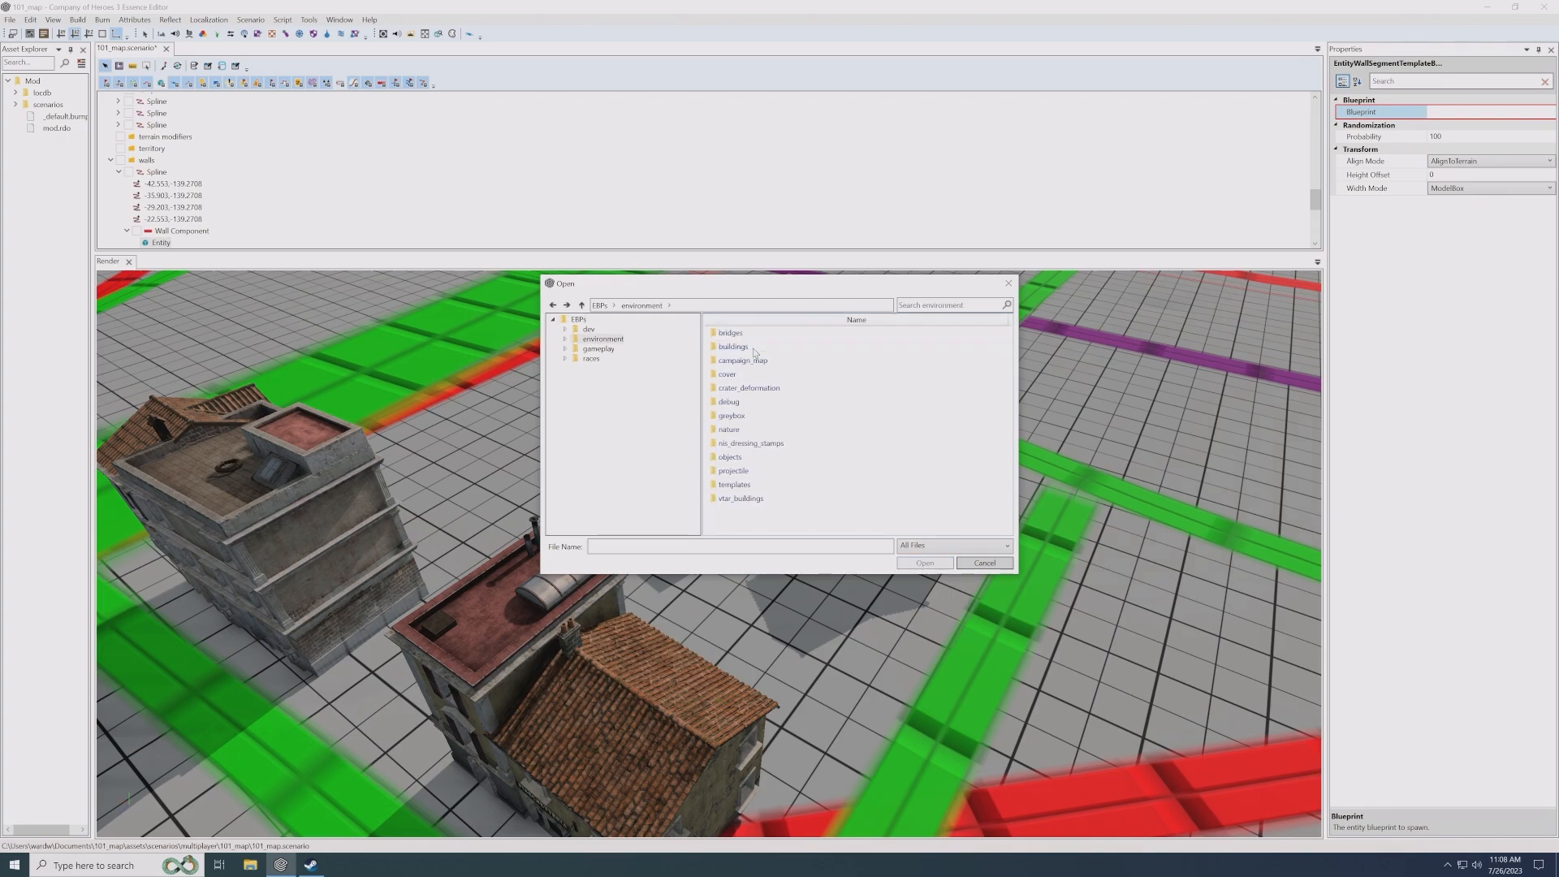
double_click(730, 458)
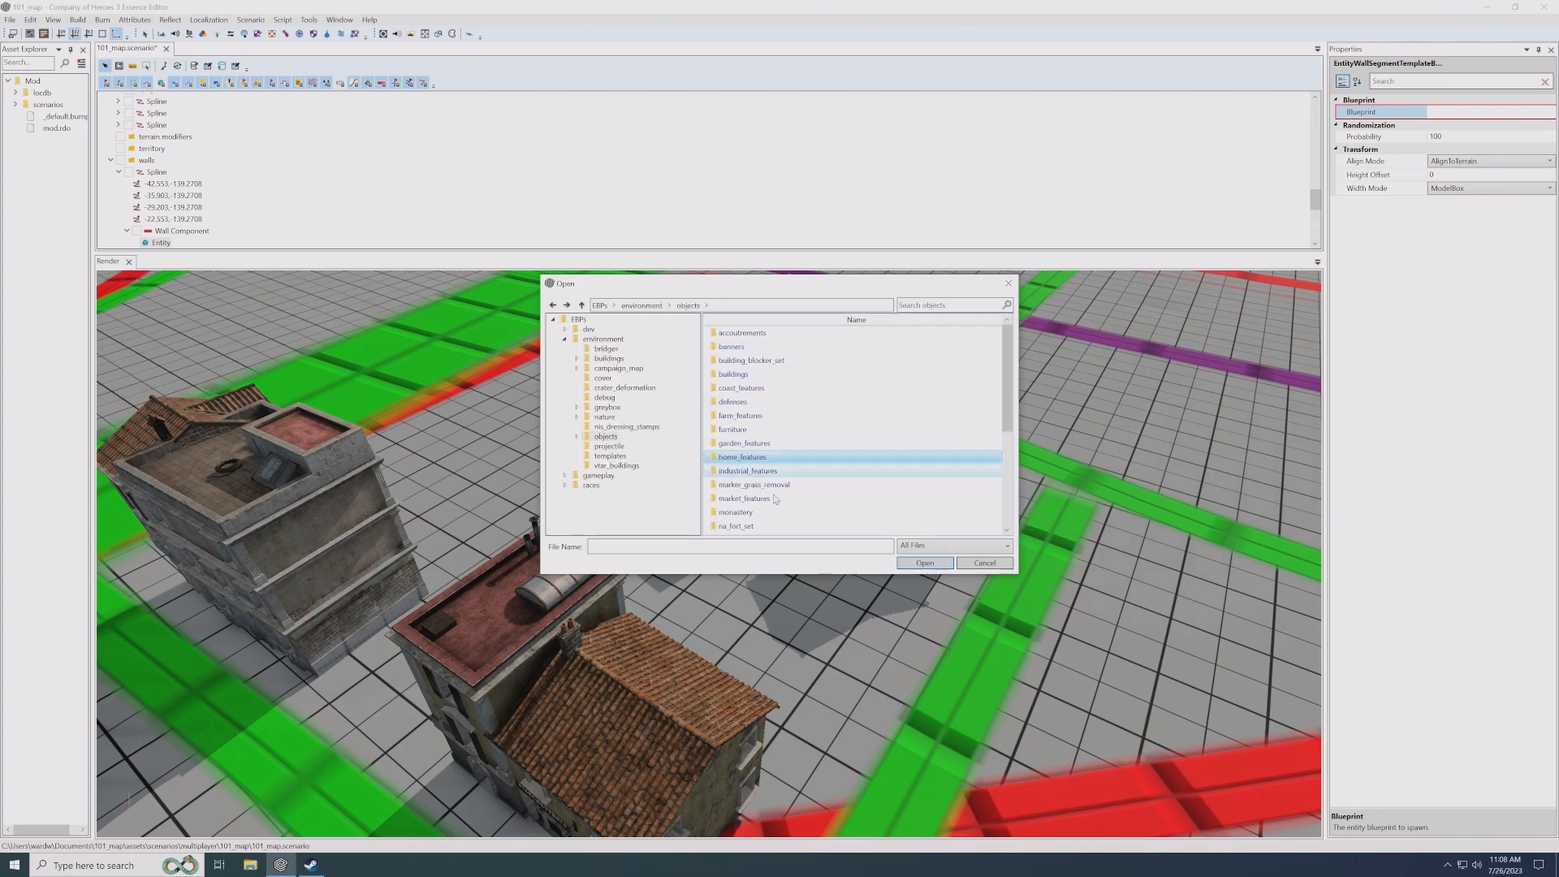
scroll(737, 503, "down", 5)
double_click(728, 526)
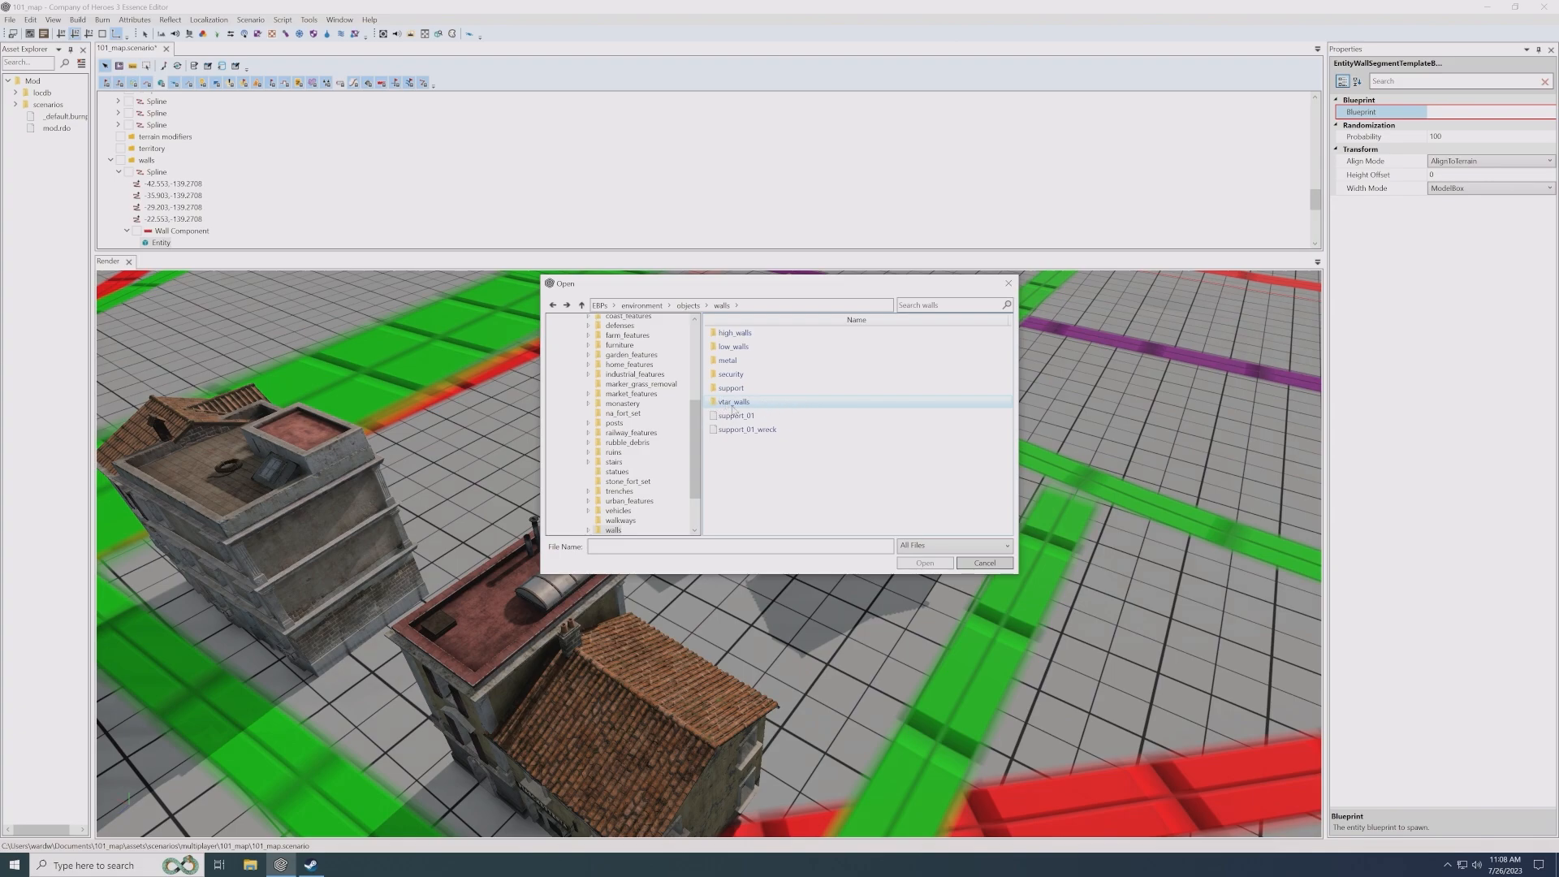
double_click(754, 340)
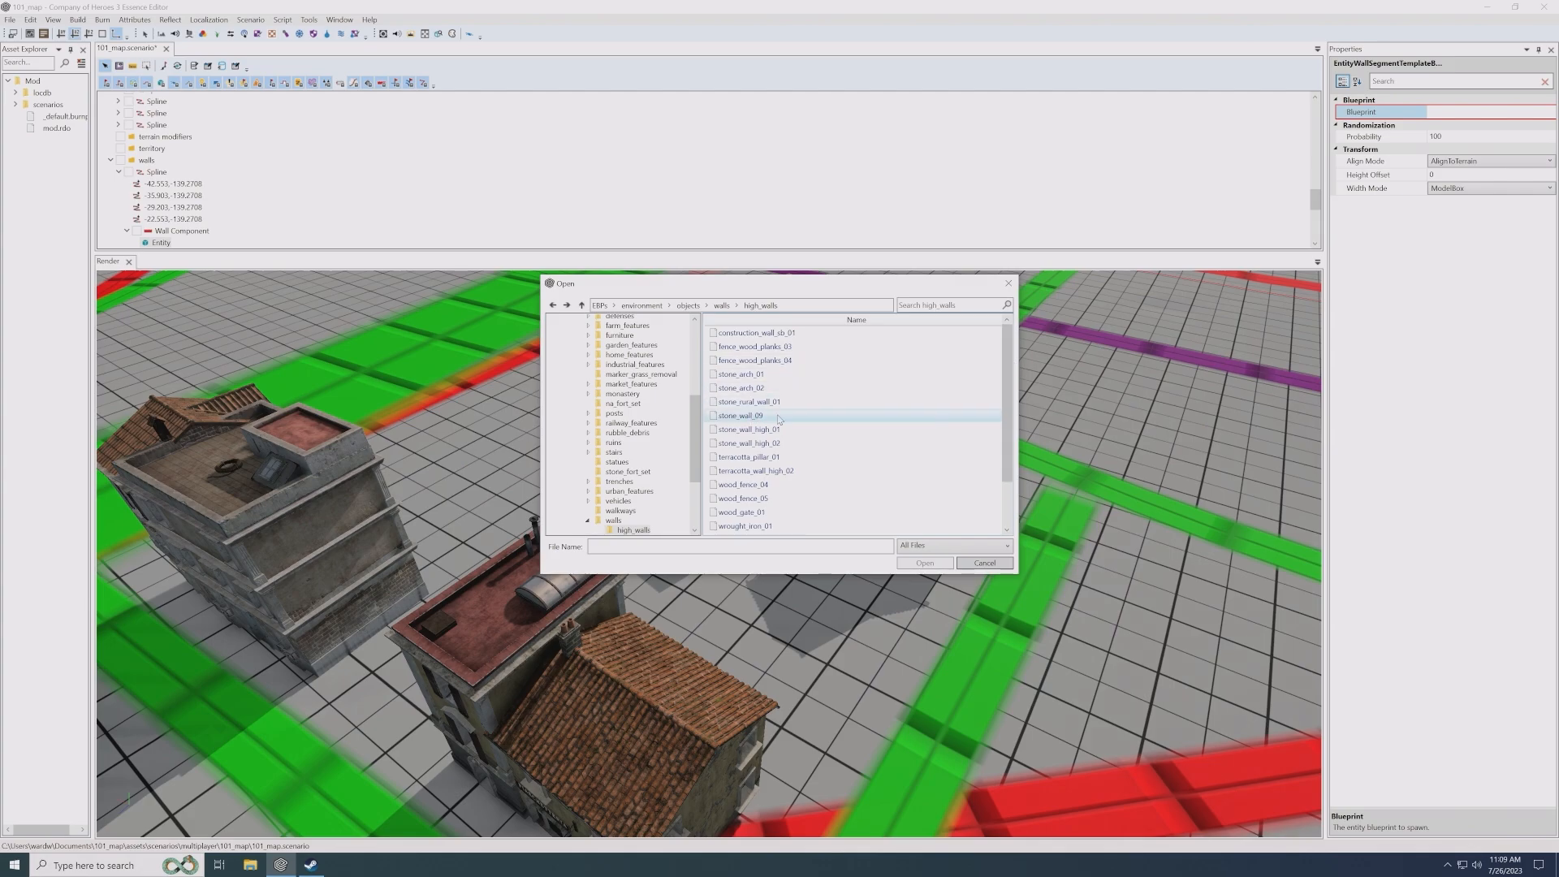
double_click(740, 415)
- Lock wall component selection and select the spline by picking the stone wall in the scene
scroll(757, 460, "up", 5)
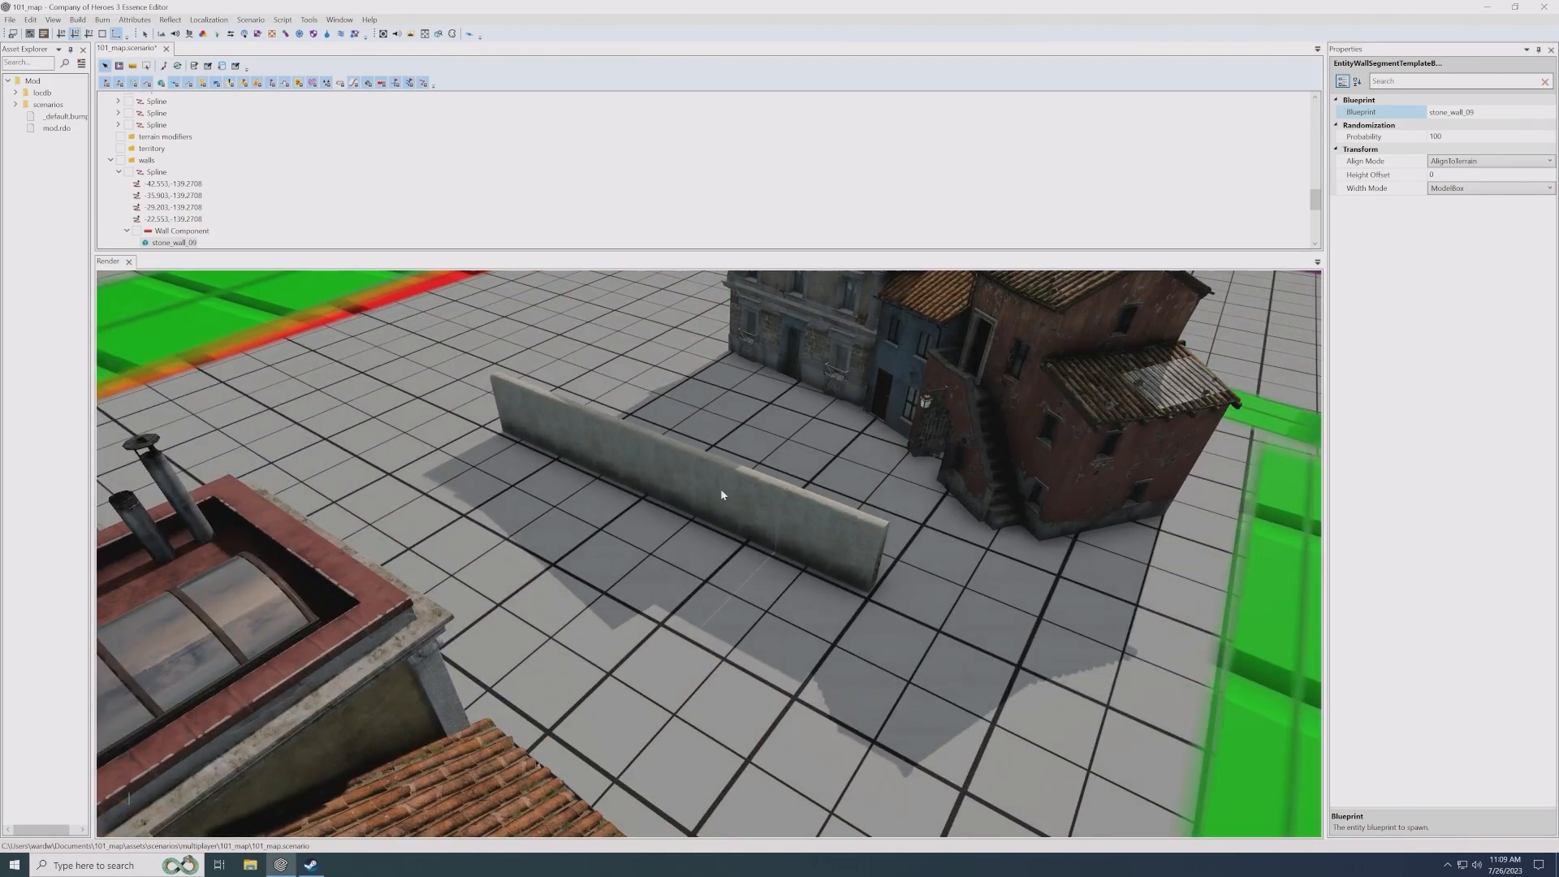
middle_click_drag(757, 460, 731, 410)
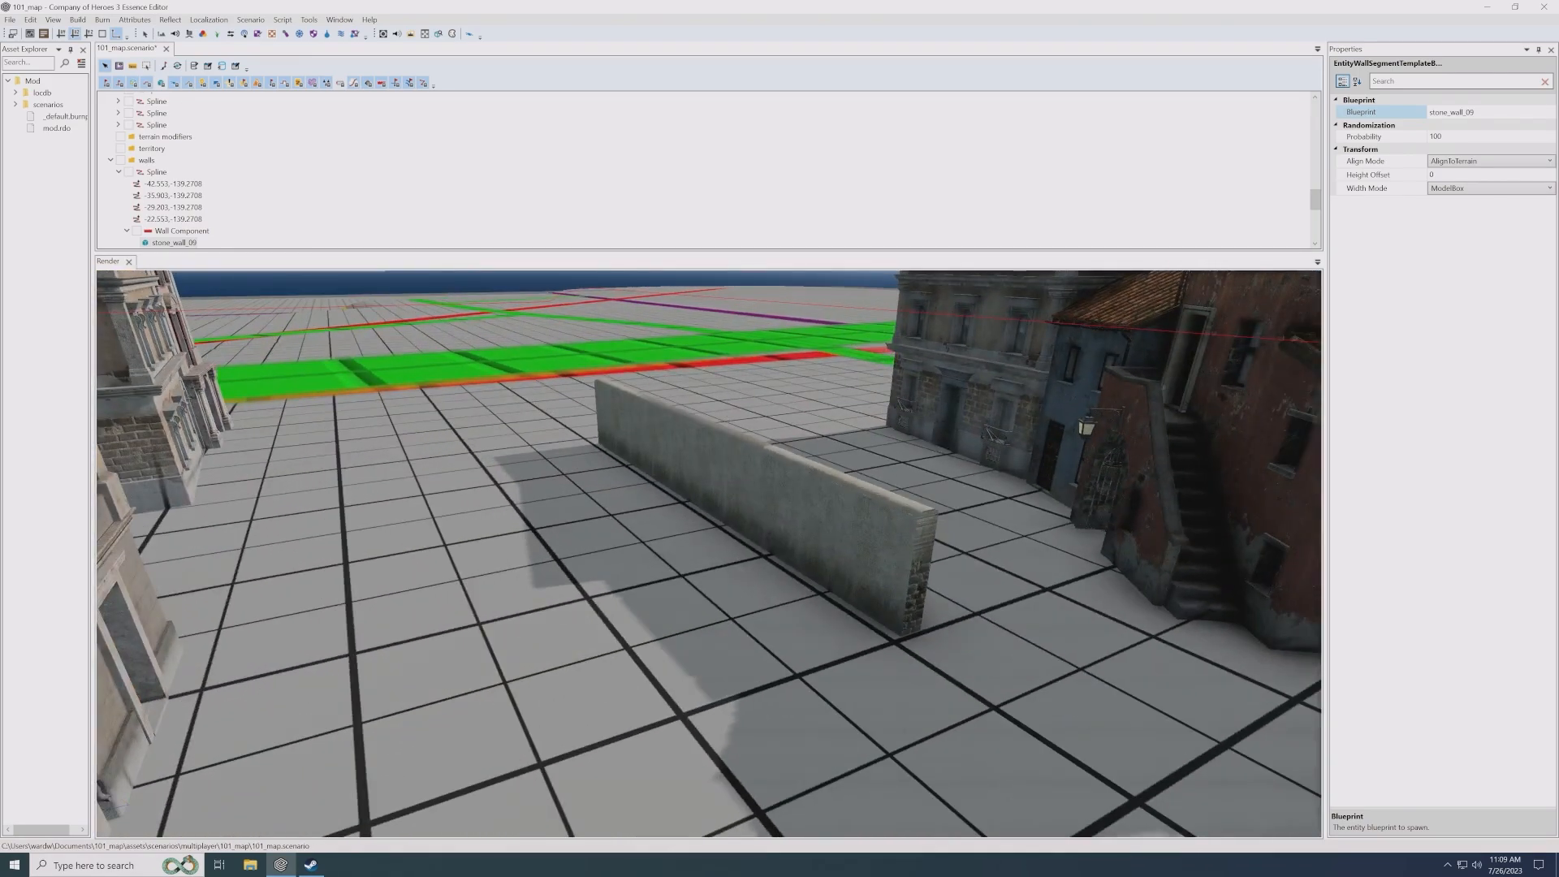
middle_click_drag(713, 486, 738, 508)
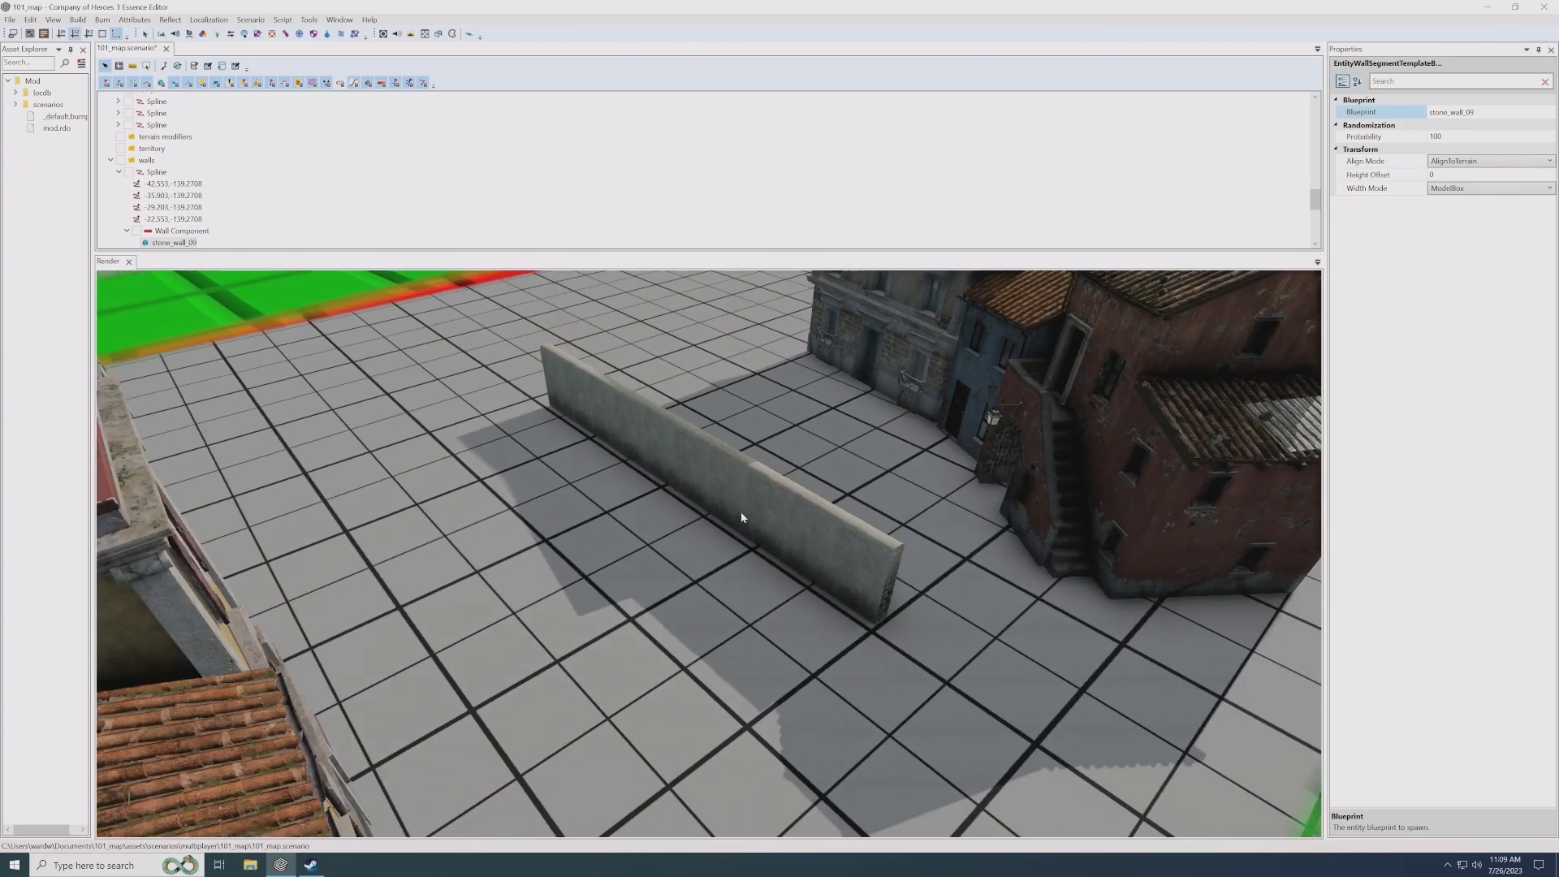
left_click(383, 85)
left_click(728, 512)
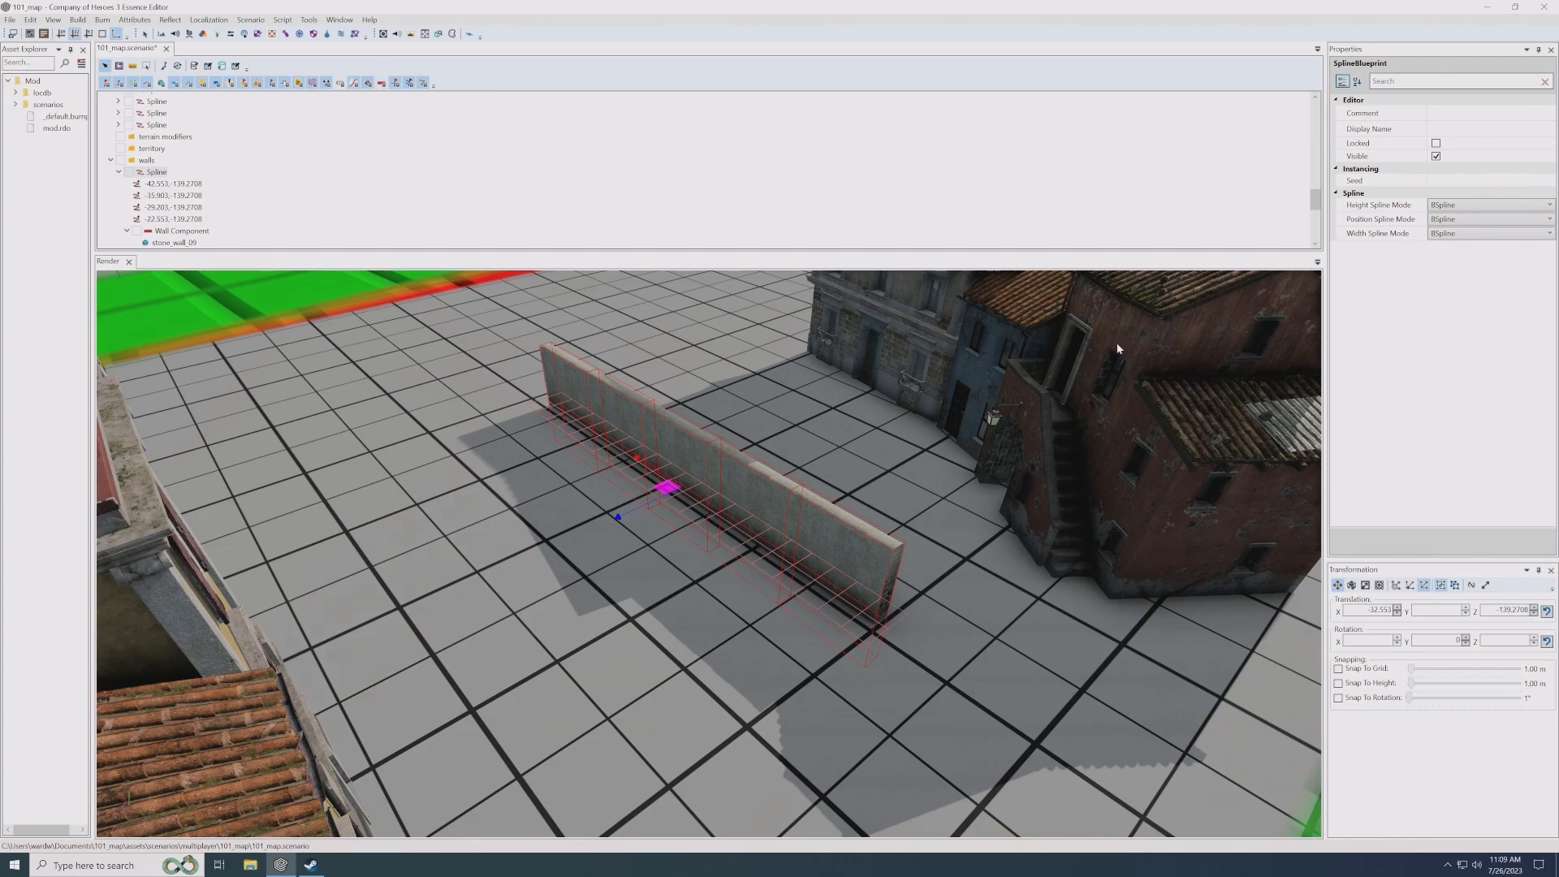
- Change the wall entity's blueprint to wrought_iron_01 from the high_walls folder and inspect the fence from both sides
left_click(170, 242)
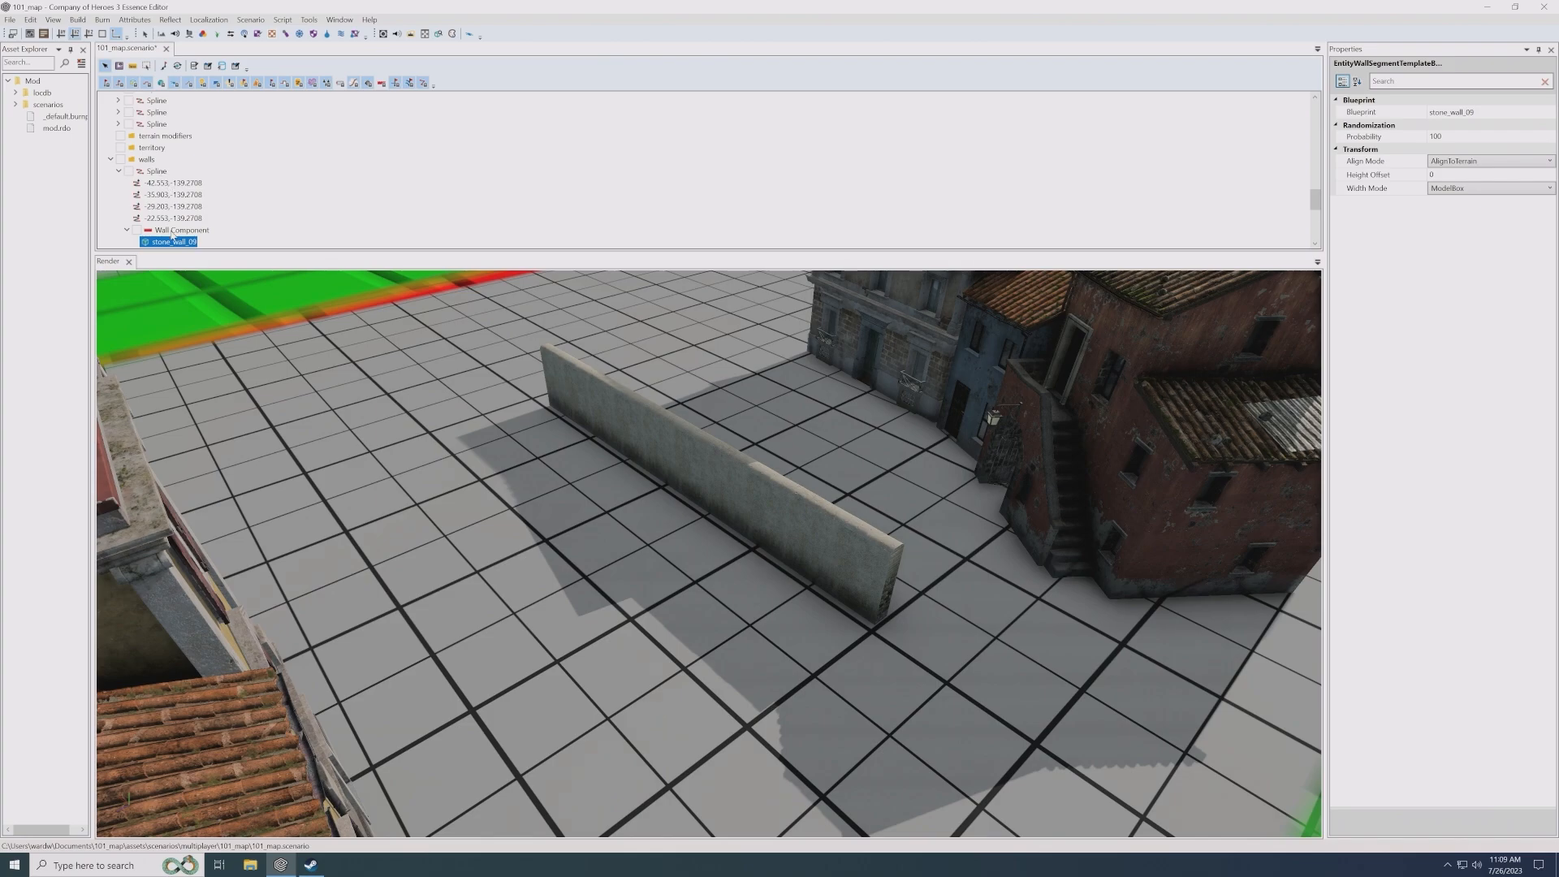
left_click(1548, 112)
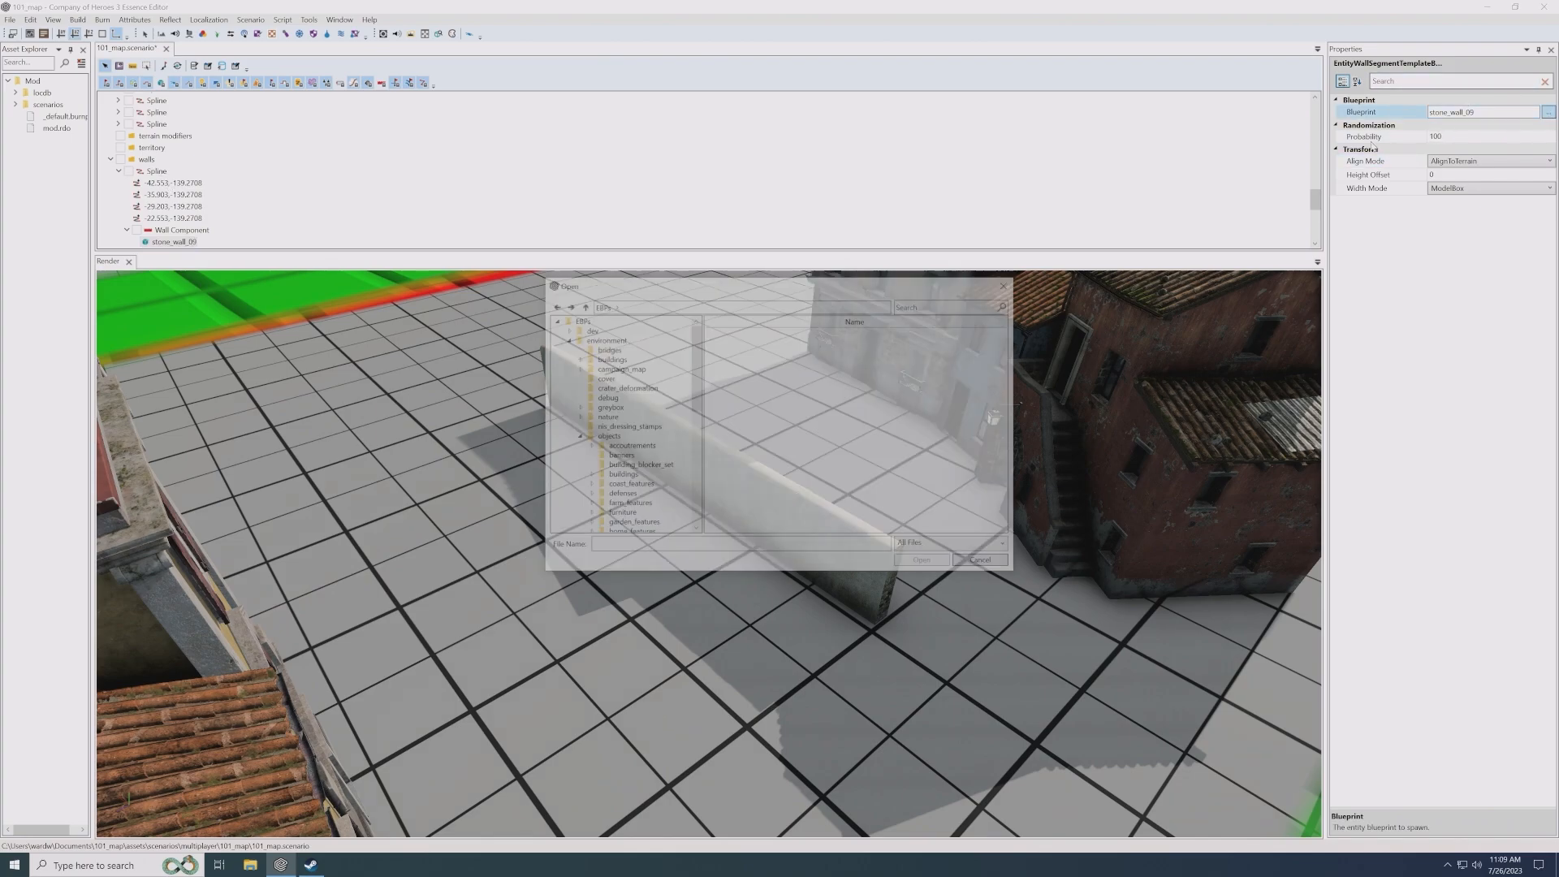
scroll(820, 430, "down", 1)
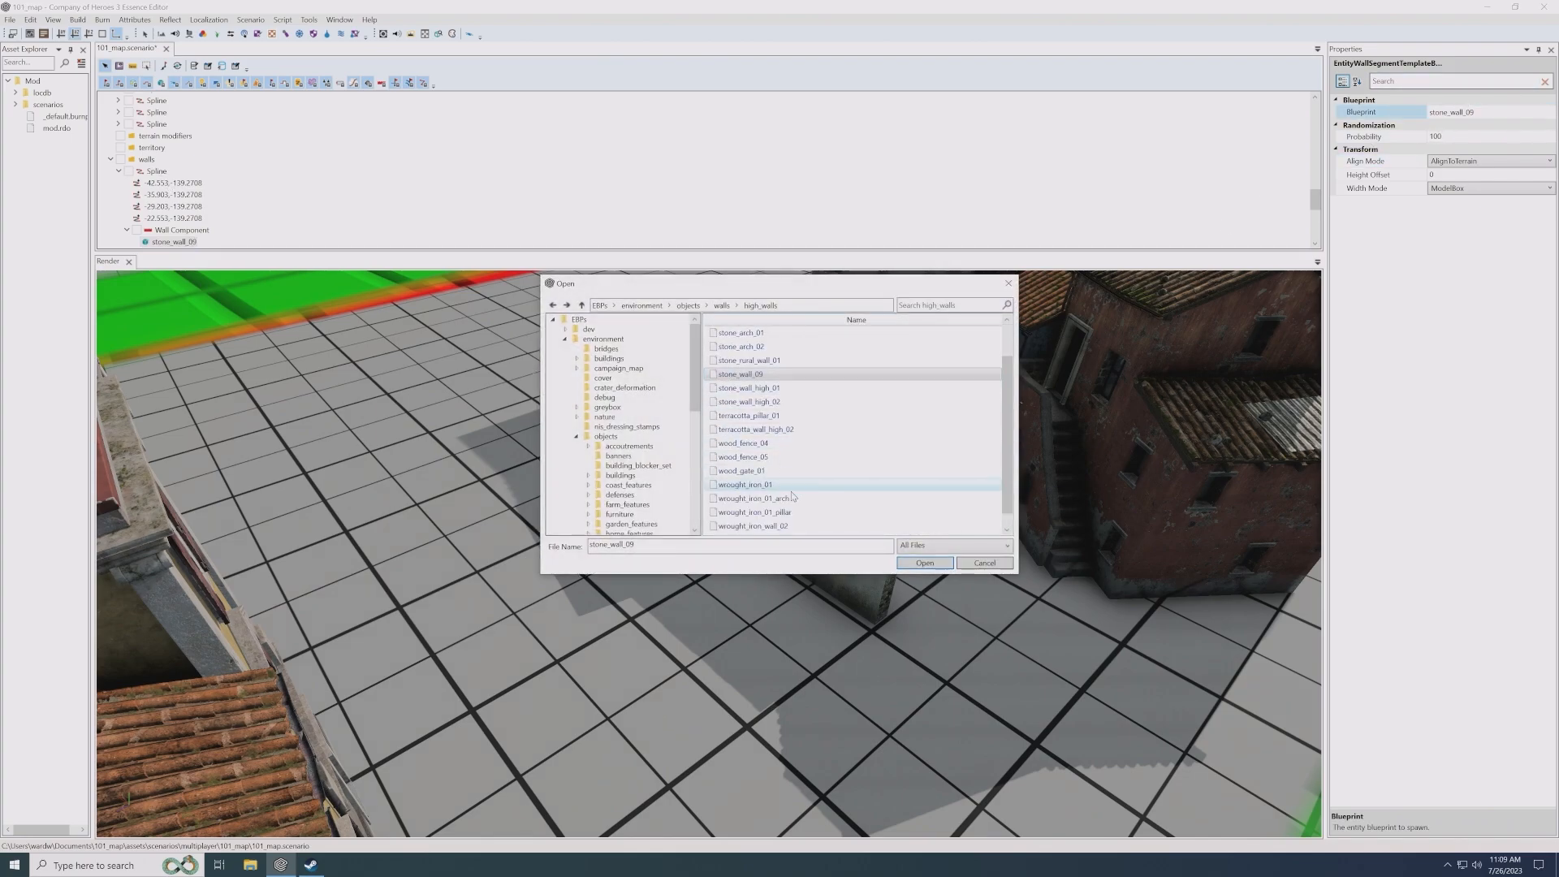
double_click(759, 486)
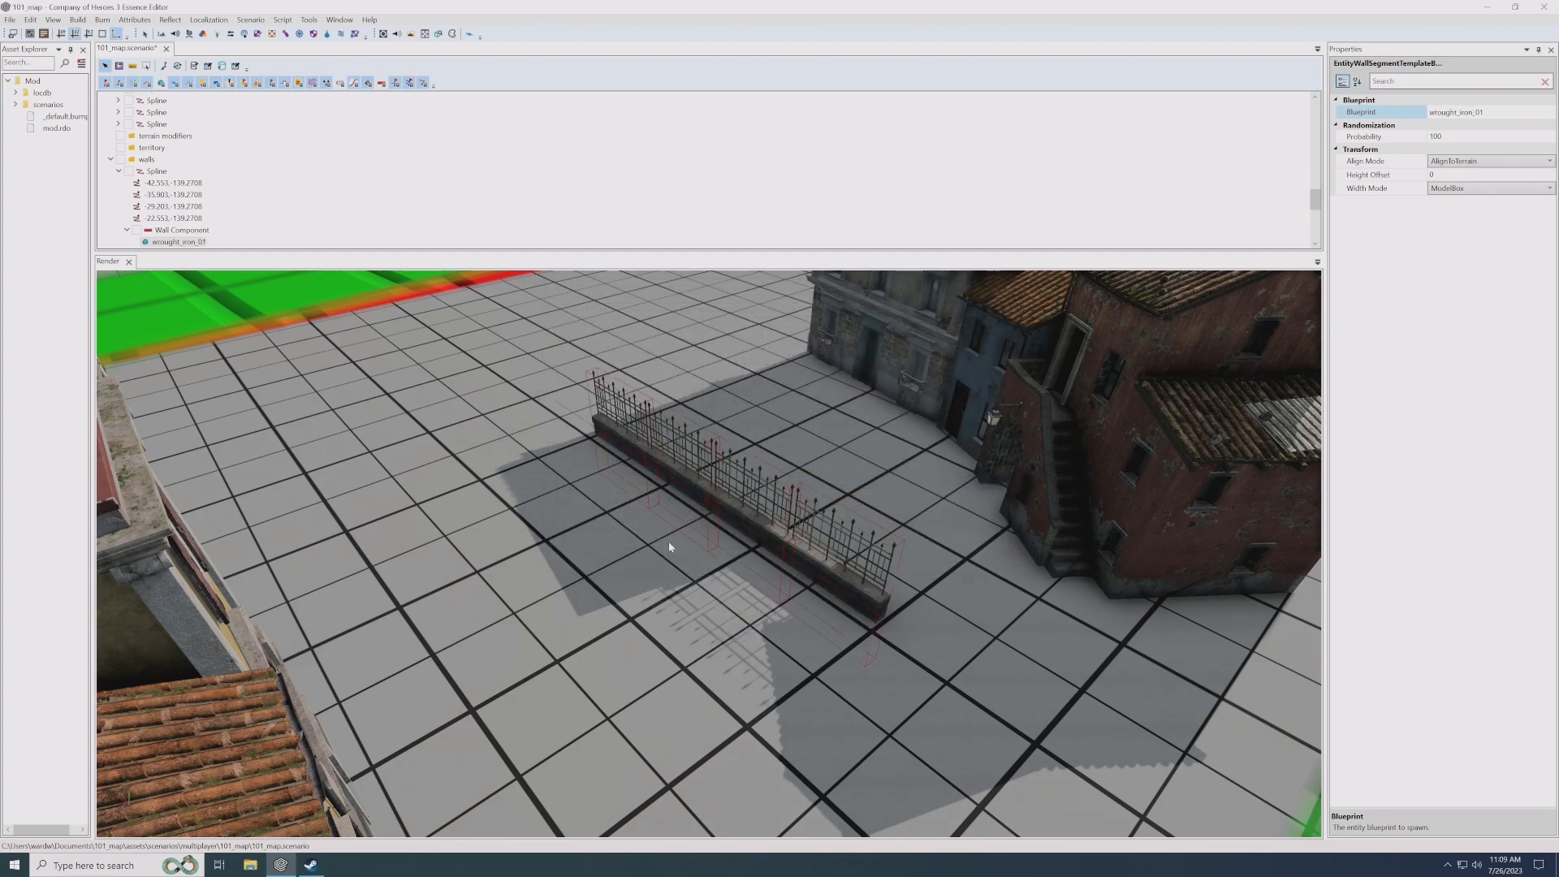
scroll(690, 545, "up", 2)
scroll(713, 539, "up", 3)
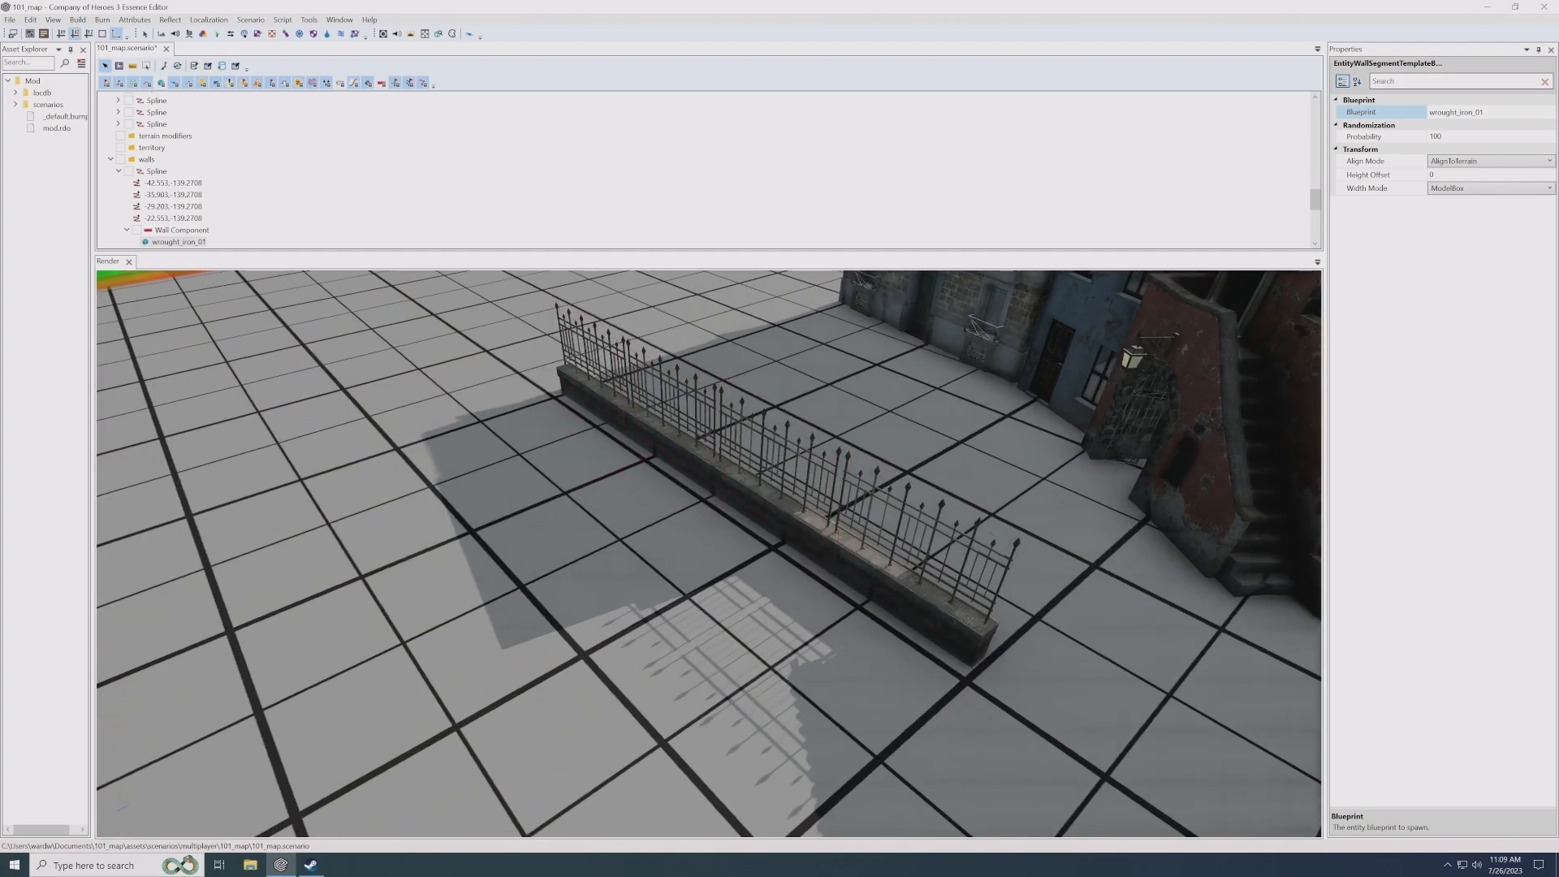
middle_click_drag(714, 539, 790, 567)
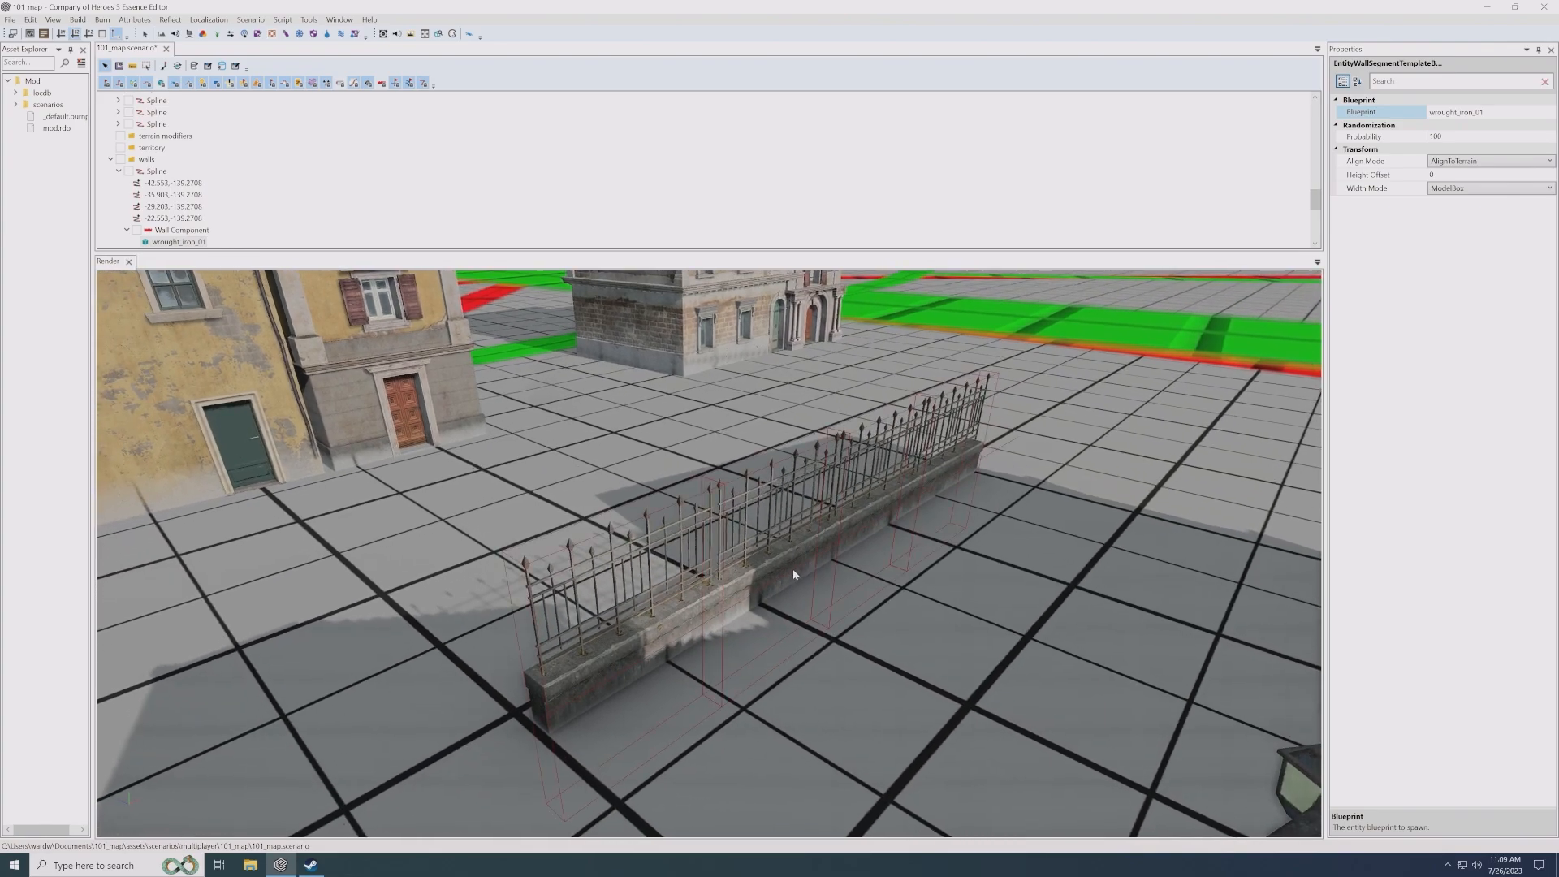
middle_click_drag(789, 572, 760, 546)
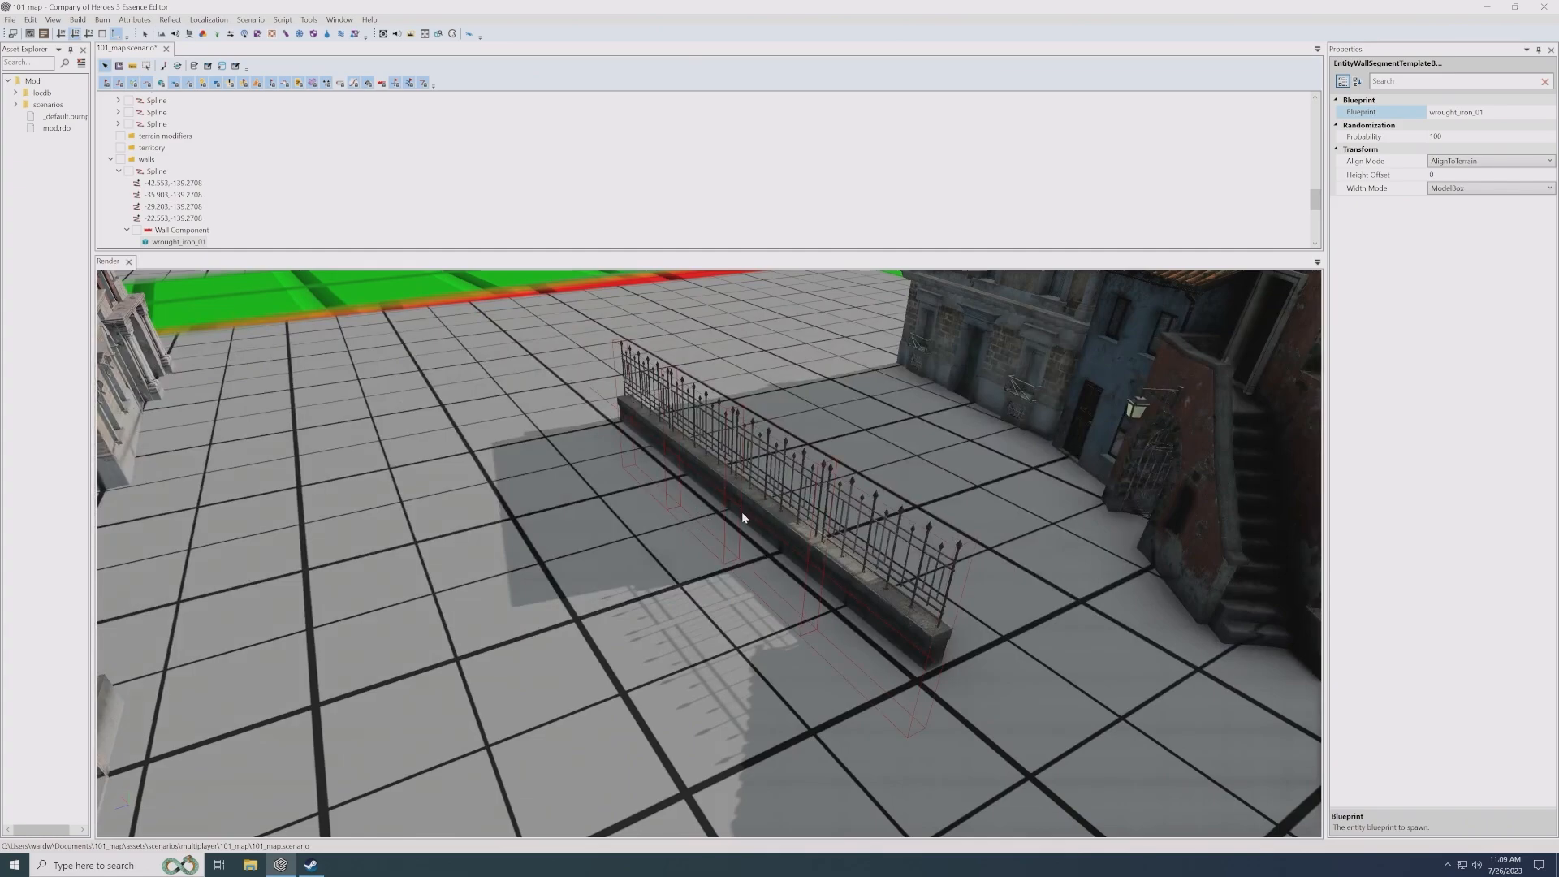
scroll(747, 511, "down", 3)
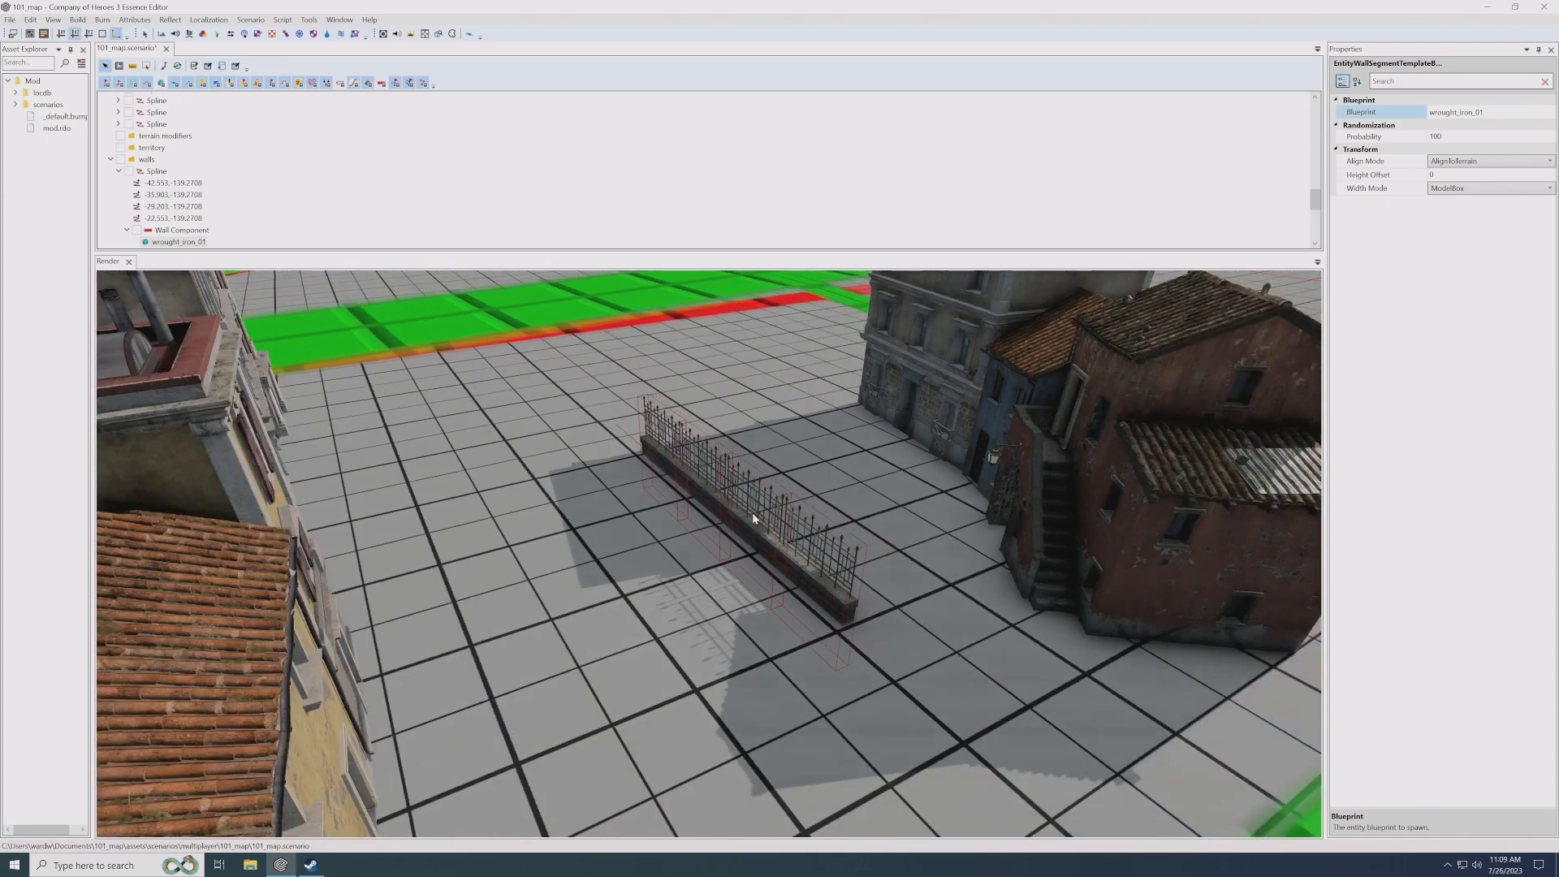
- Move the fence spline beside the tiled-roof house at about X -48.3, Z -128.4 and rotate it about a quarter turn
middle_click_drag(752, 515, 682, 559)
scroll(757, 509, "down", 2)
left_click(676, 469)
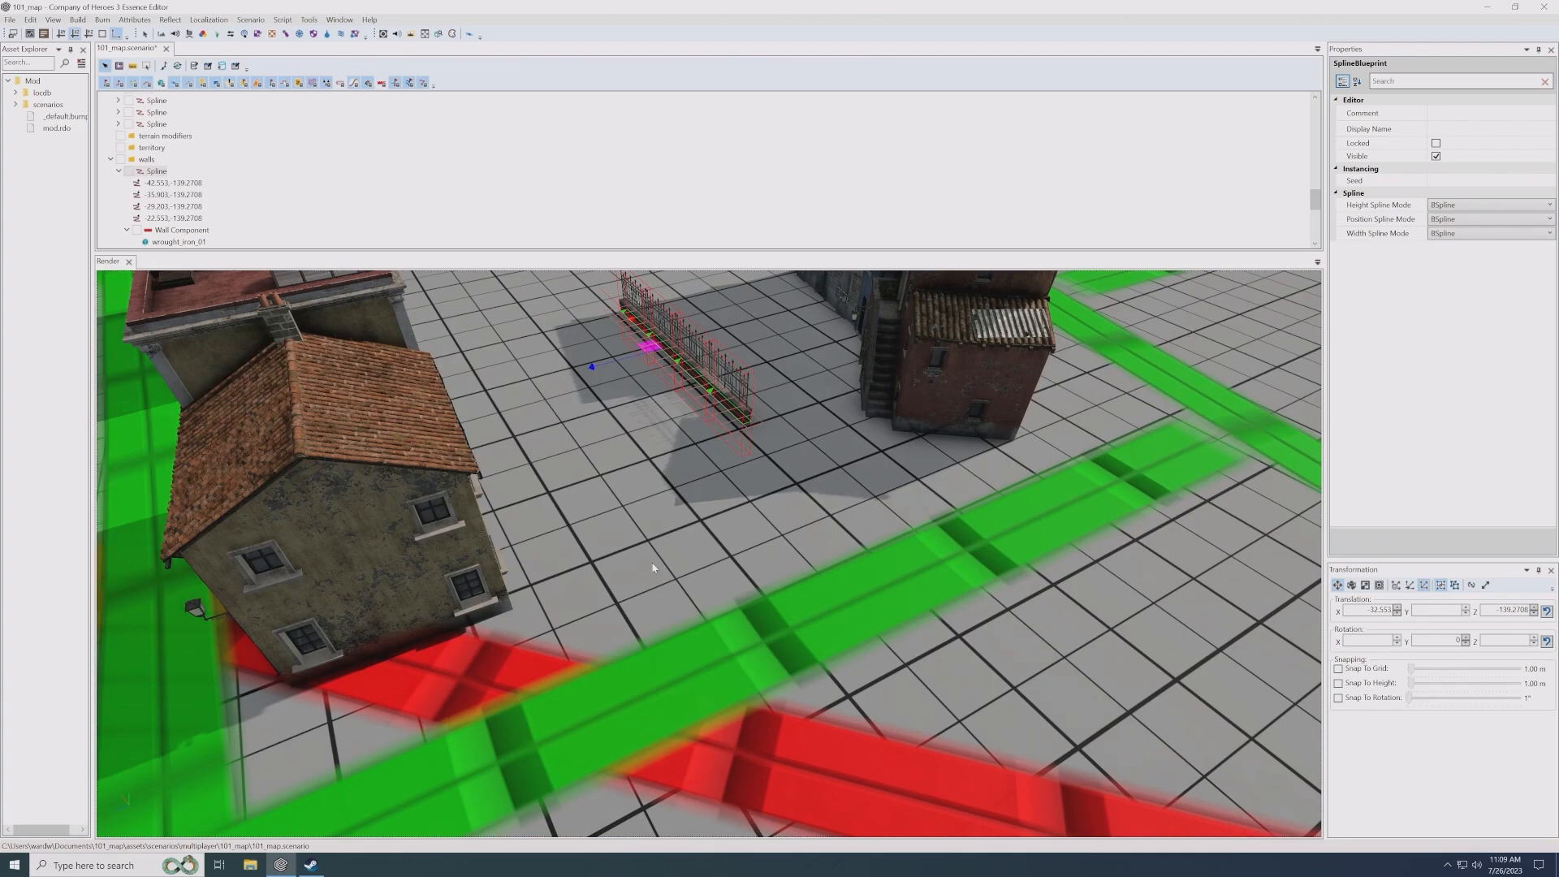
left_click(591, 560, "ctrl+shift")
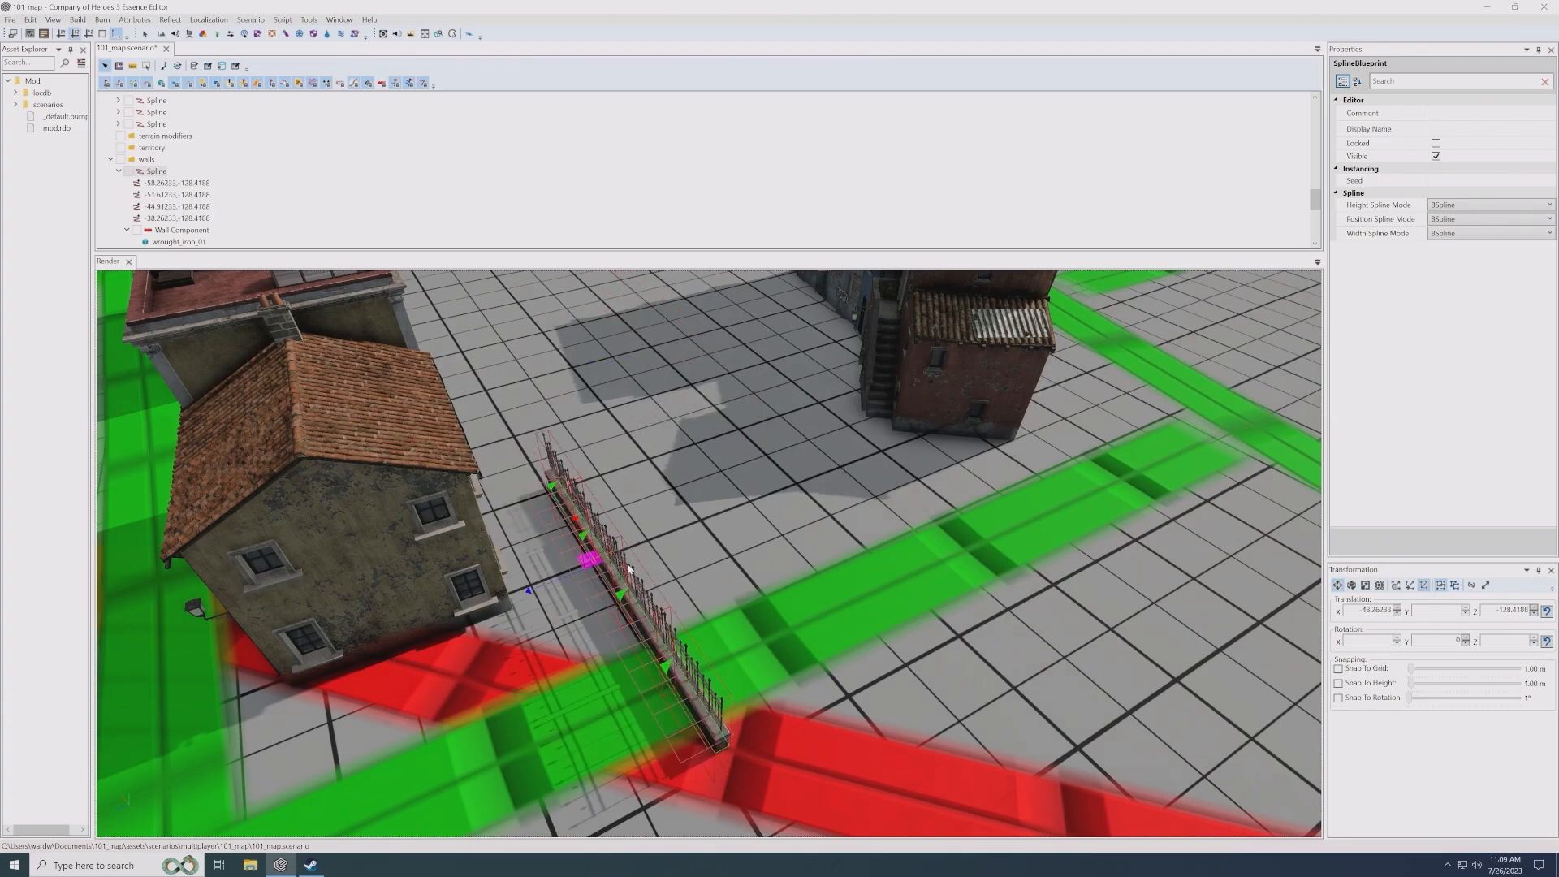
key("e")
left_click_drag(604, 621, 660, 614)
key("w")
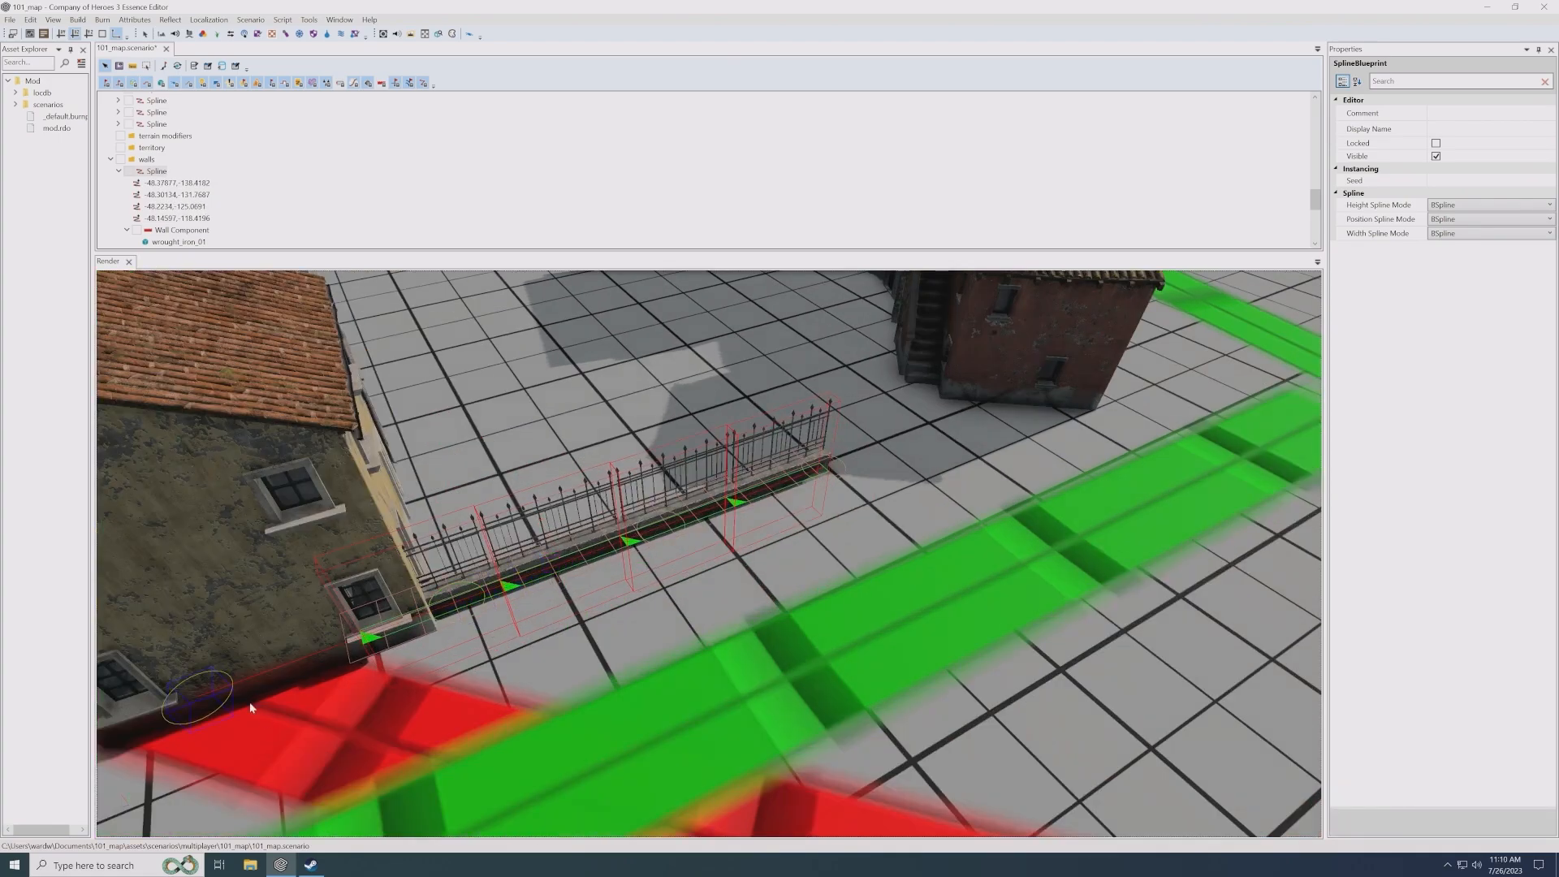
- Shorten the fence by pulling in its spline control points so it runs from the house corner, about Z -120.2 to Z -131.7
left_click(197, 690)
left_click_drag(326, 650, 360, 635)
left_click(592, 553)
left_click_drag(591, 555, 508, 578)
left_click(770, 485)
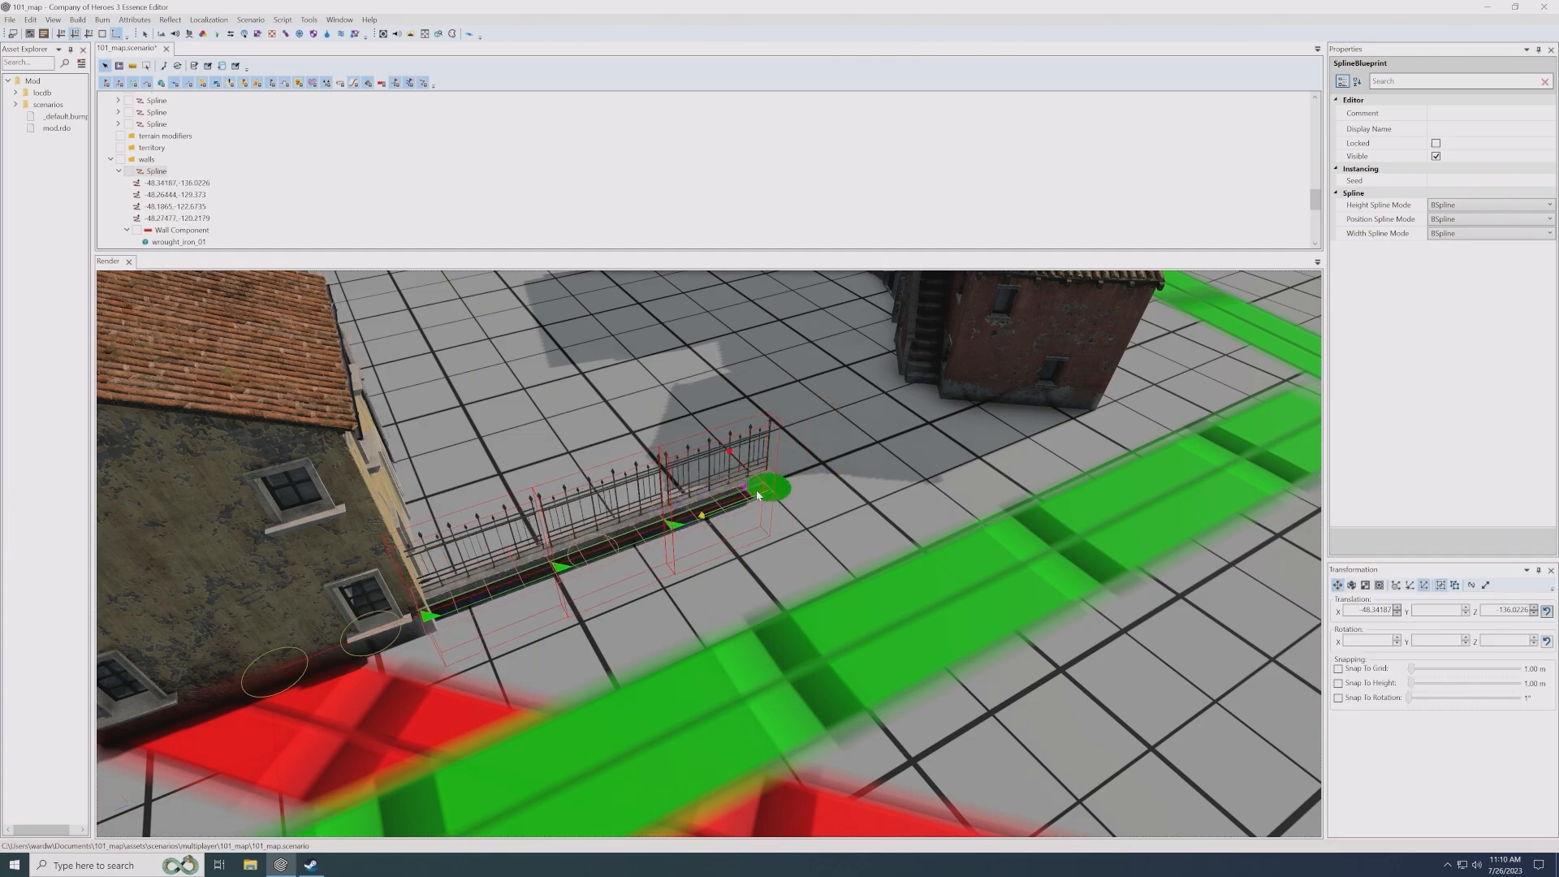
left_click_drag(766, 485, 656, 535)
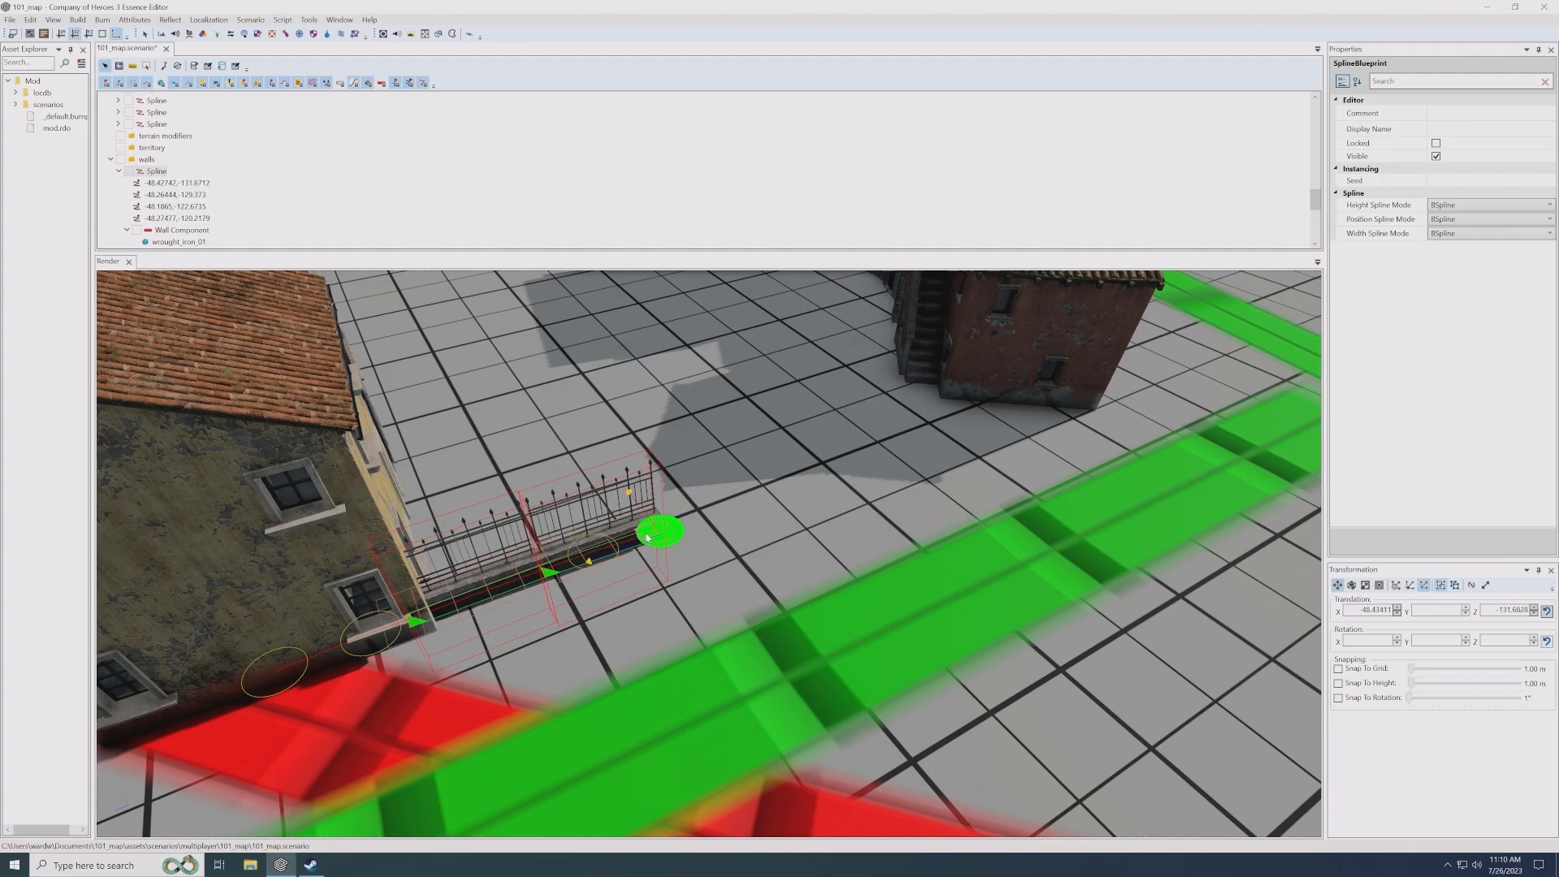
- Duplicate the shortened fence spline and place the copy near the red house at about X -48.7, Z -138.7
left_click(593, 550)
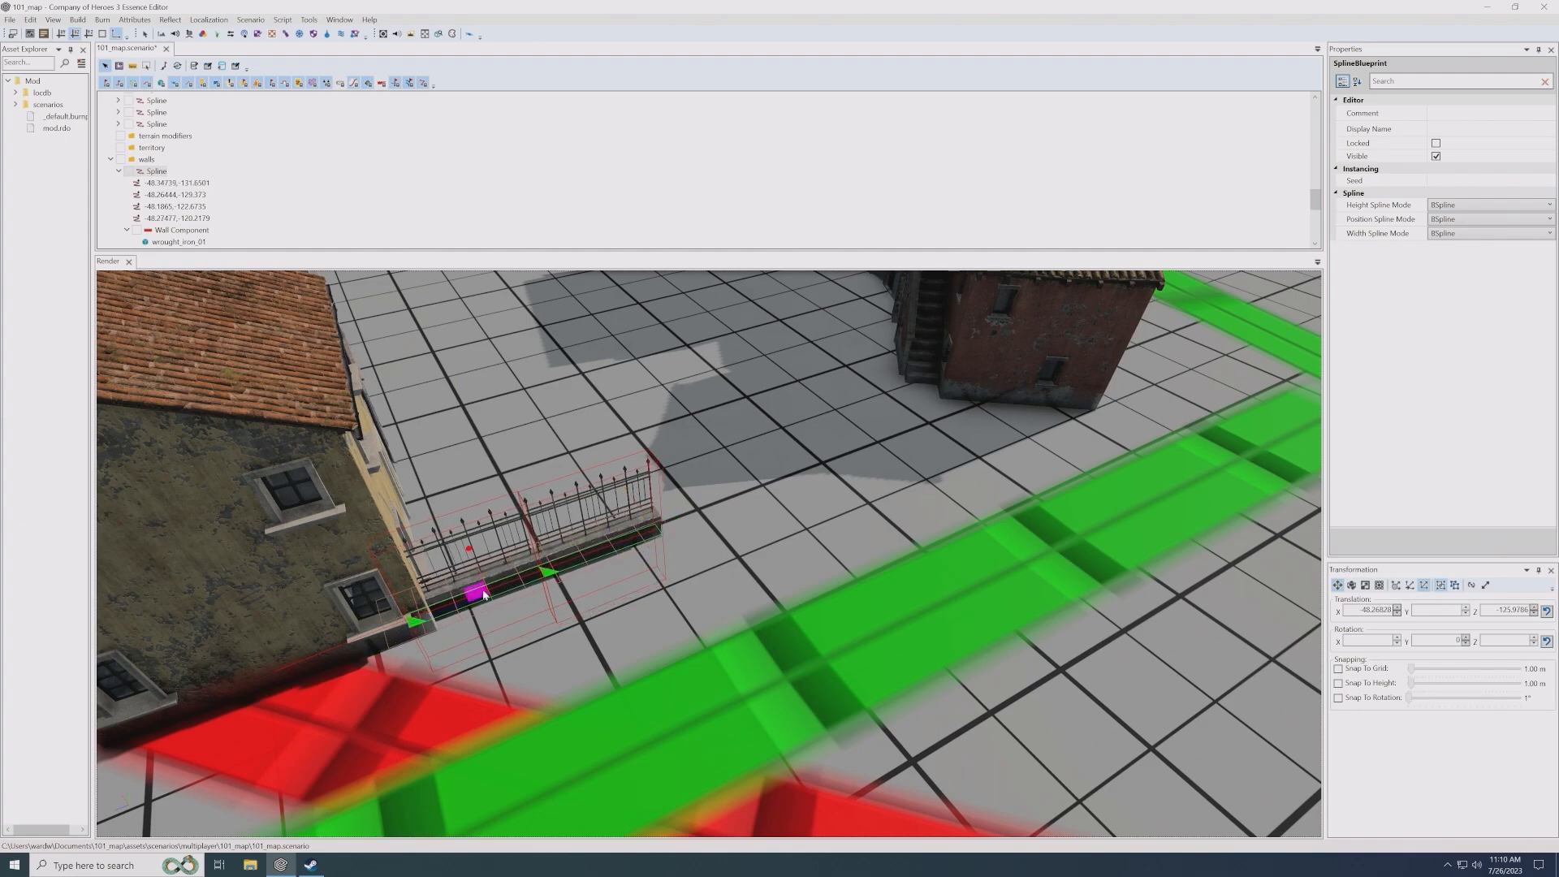
left_click_drag(484, 594, 828, 475, "shift")
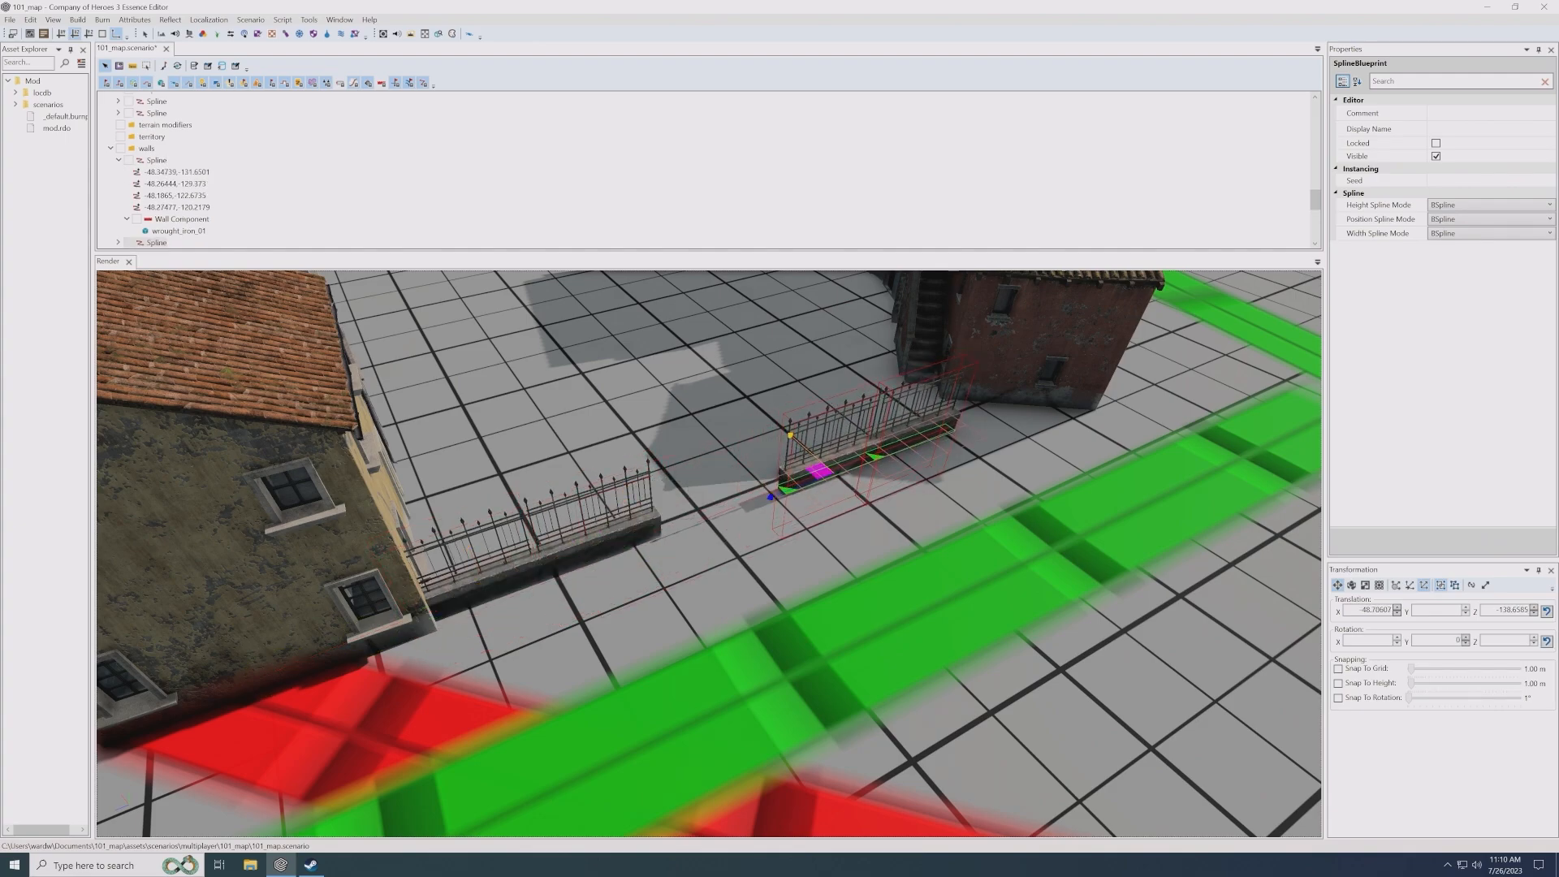
- Duplicate the wrought-iron fence spline again and place the copy parallel to the fence in front of the red house
middle_click_drag(827, 474, 748, 576)
mouse_move(746, 575)
left_mouse_down()
mouse_move(769, 557)
mouse_move(840, 605)
left_mouse_up()
middle_click_drag(839, 605, 634, 663)
left_click(836, 607)
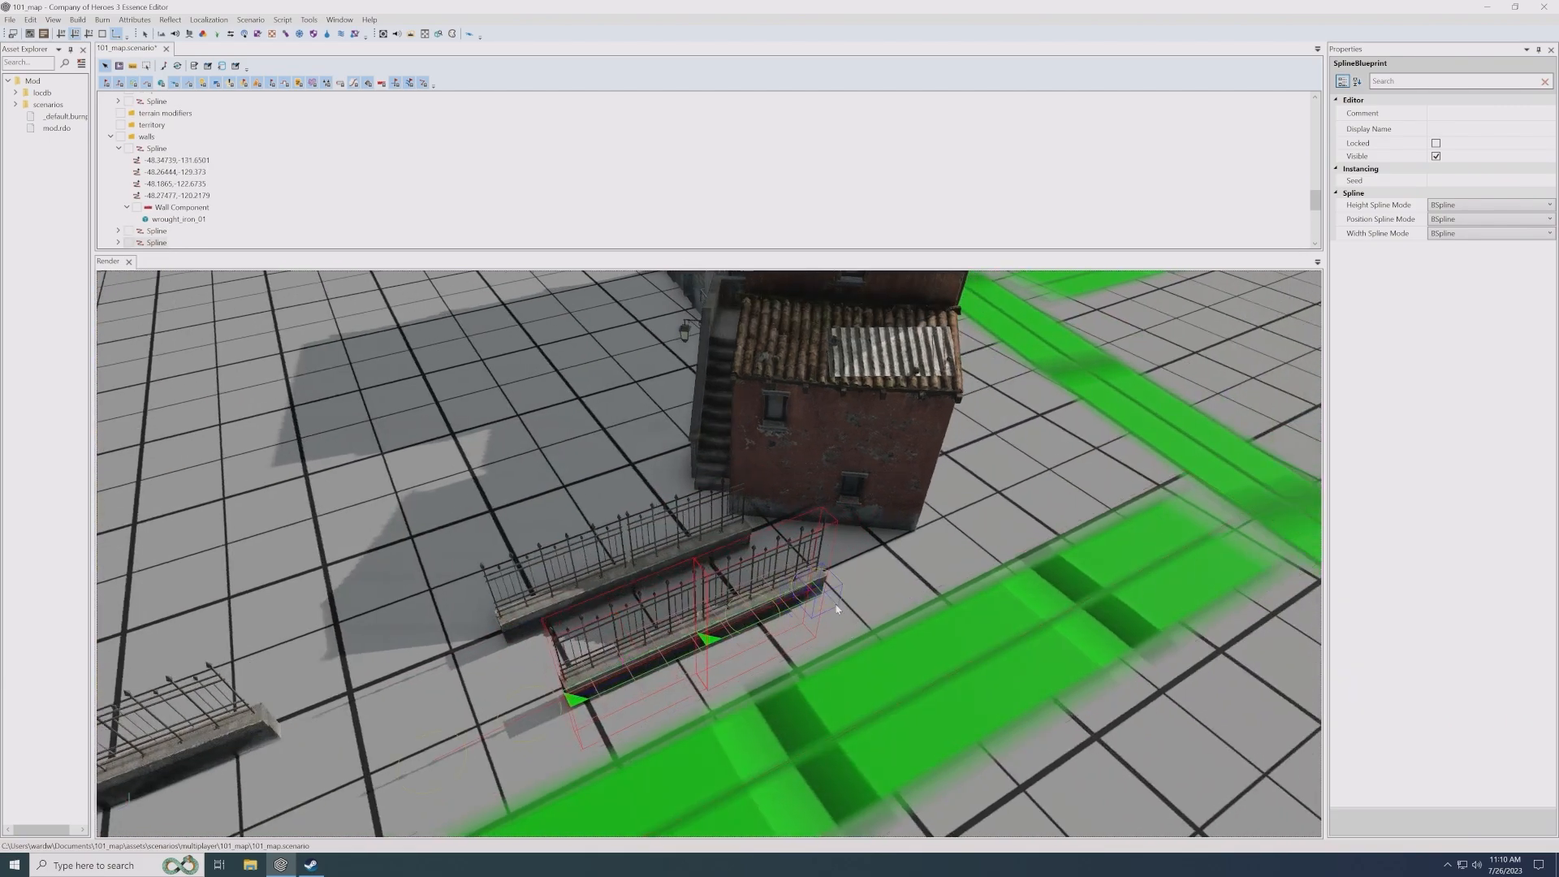
- Shorten the newest fence copy to a small piece by pulling in its spline control points
left_click(755, 615)
left_click(816, 590, "ctrl")
left_click_drag(776, 613, 653, 668)
left_click(634, 660)
- Rotate the short fence piece toward the red house and fit it at the fence's end, at about X -48.1, Z -145.5
left_click_drag(567, 692, 698, 580)
key("e")
left_click_drag(721, 648, 768, 648)
key("w")
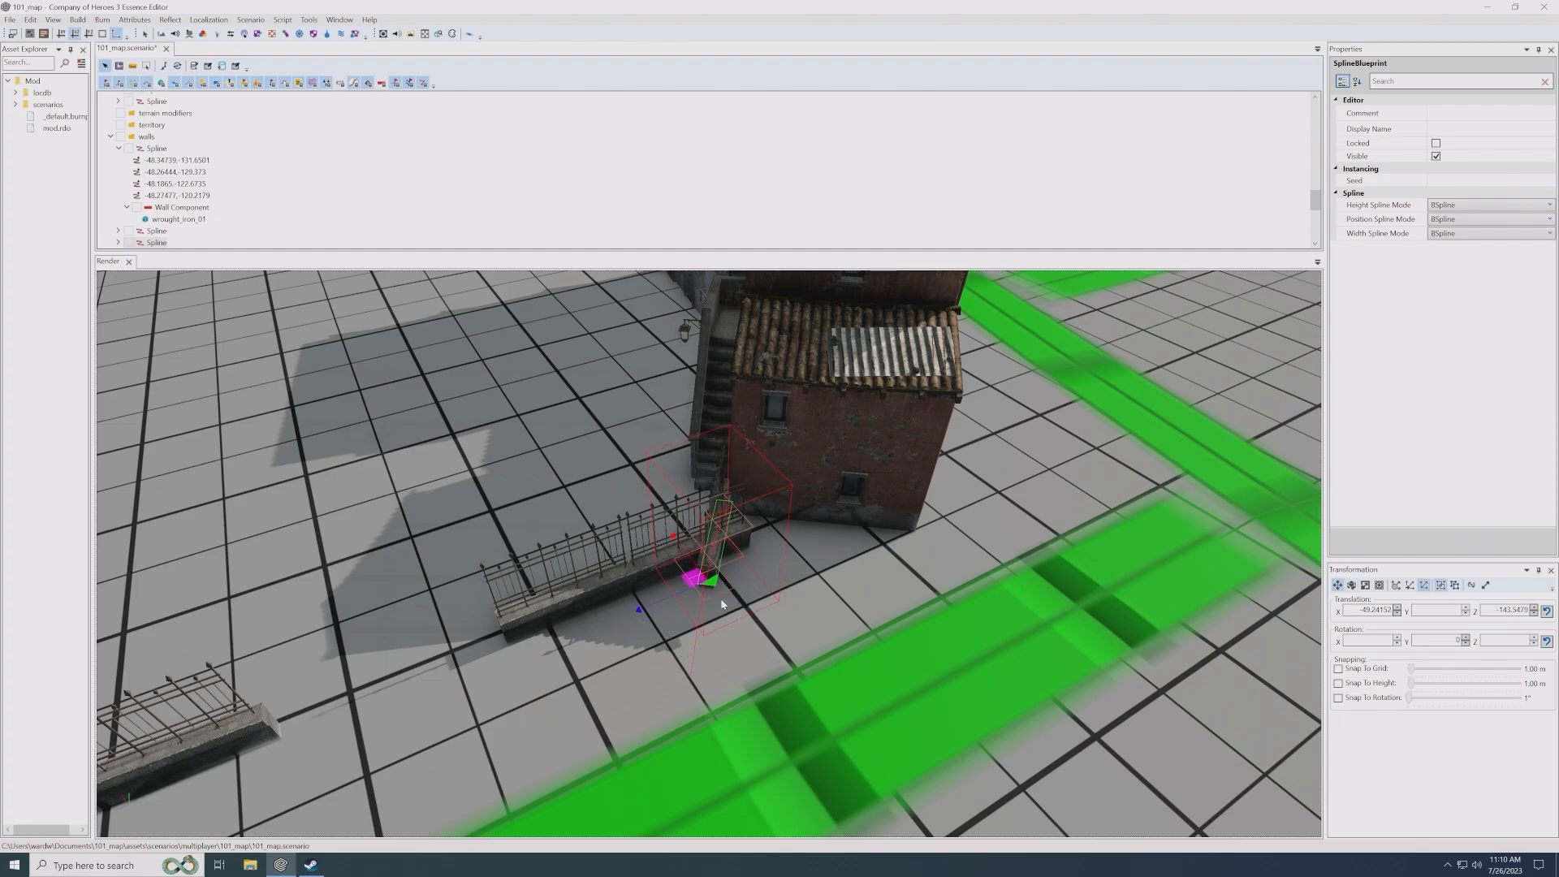
left_click_drag(703, 585, 733, 545)
middle_click_drag(642, 557, 714, 581)
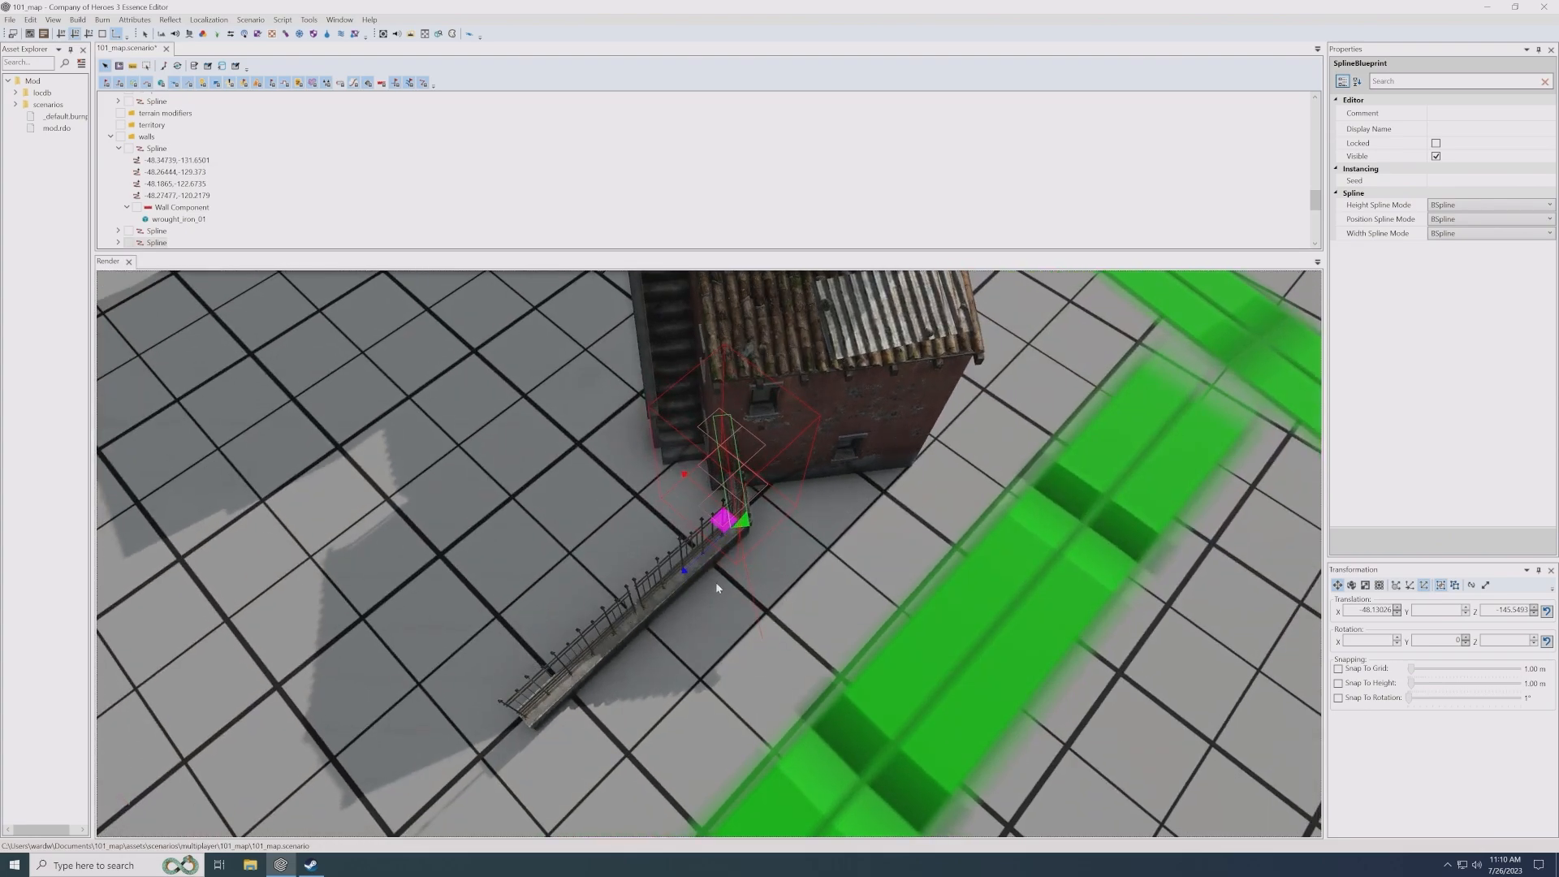
key("e")
left_click(722, 605)
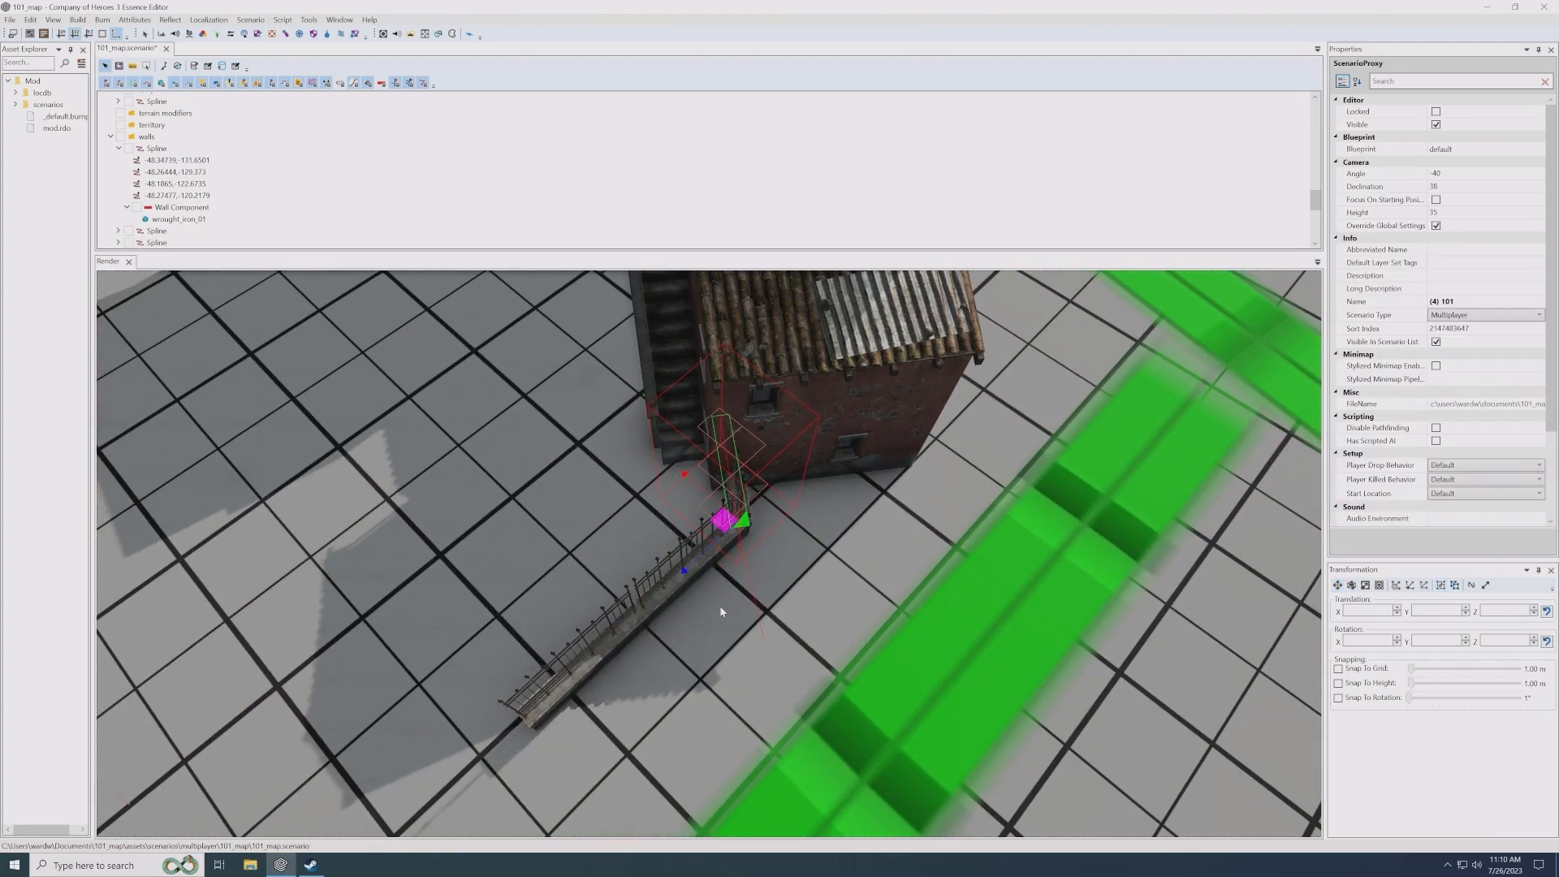
- Check the two fences between the houses and add a new Entity to the walls layer
scroll(710, 605, "down", 4)
middle_click_drag(711, 605, 722, 574)
scroll(630, 600, "up", 2)
scroll(626, 600, "down", 4)
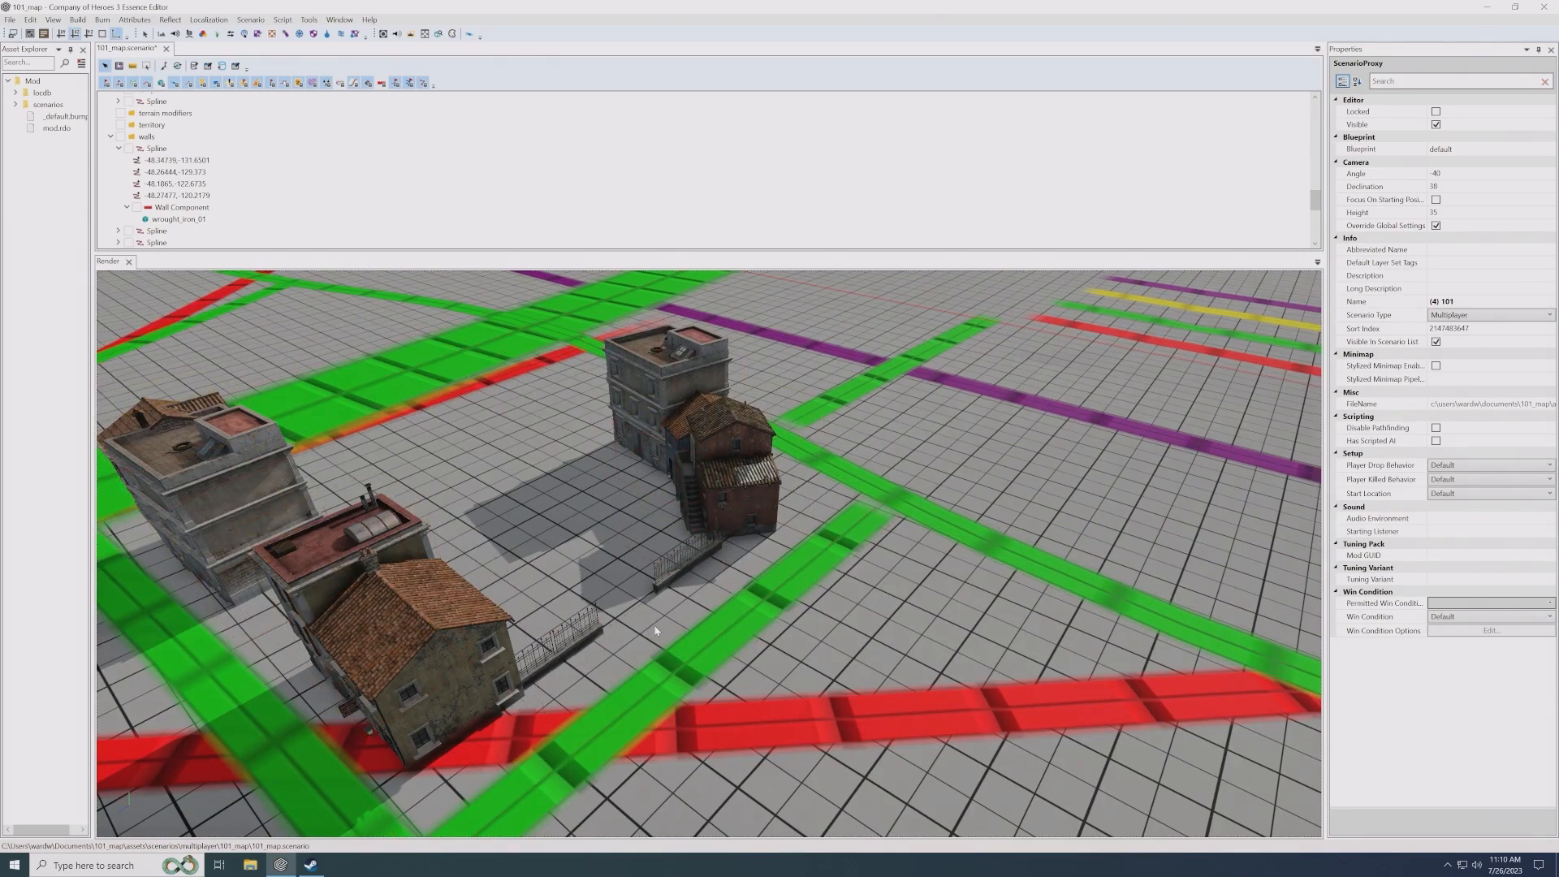
scroll(666, 626, "up", 2)
middle_click_drag(680, 619, 688, 603)
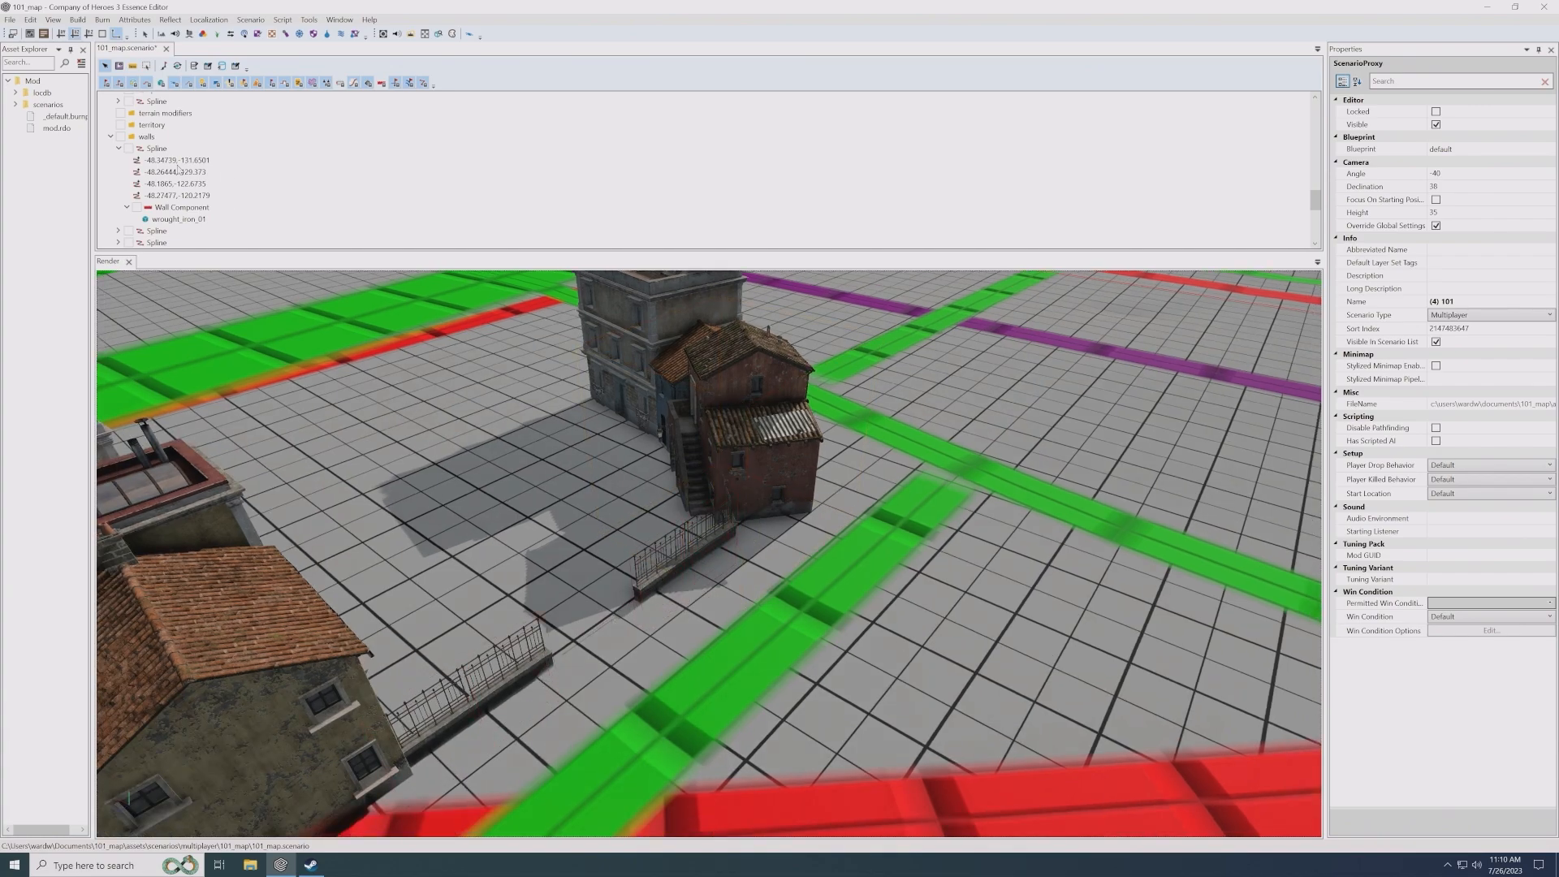
right_click(149, 137)
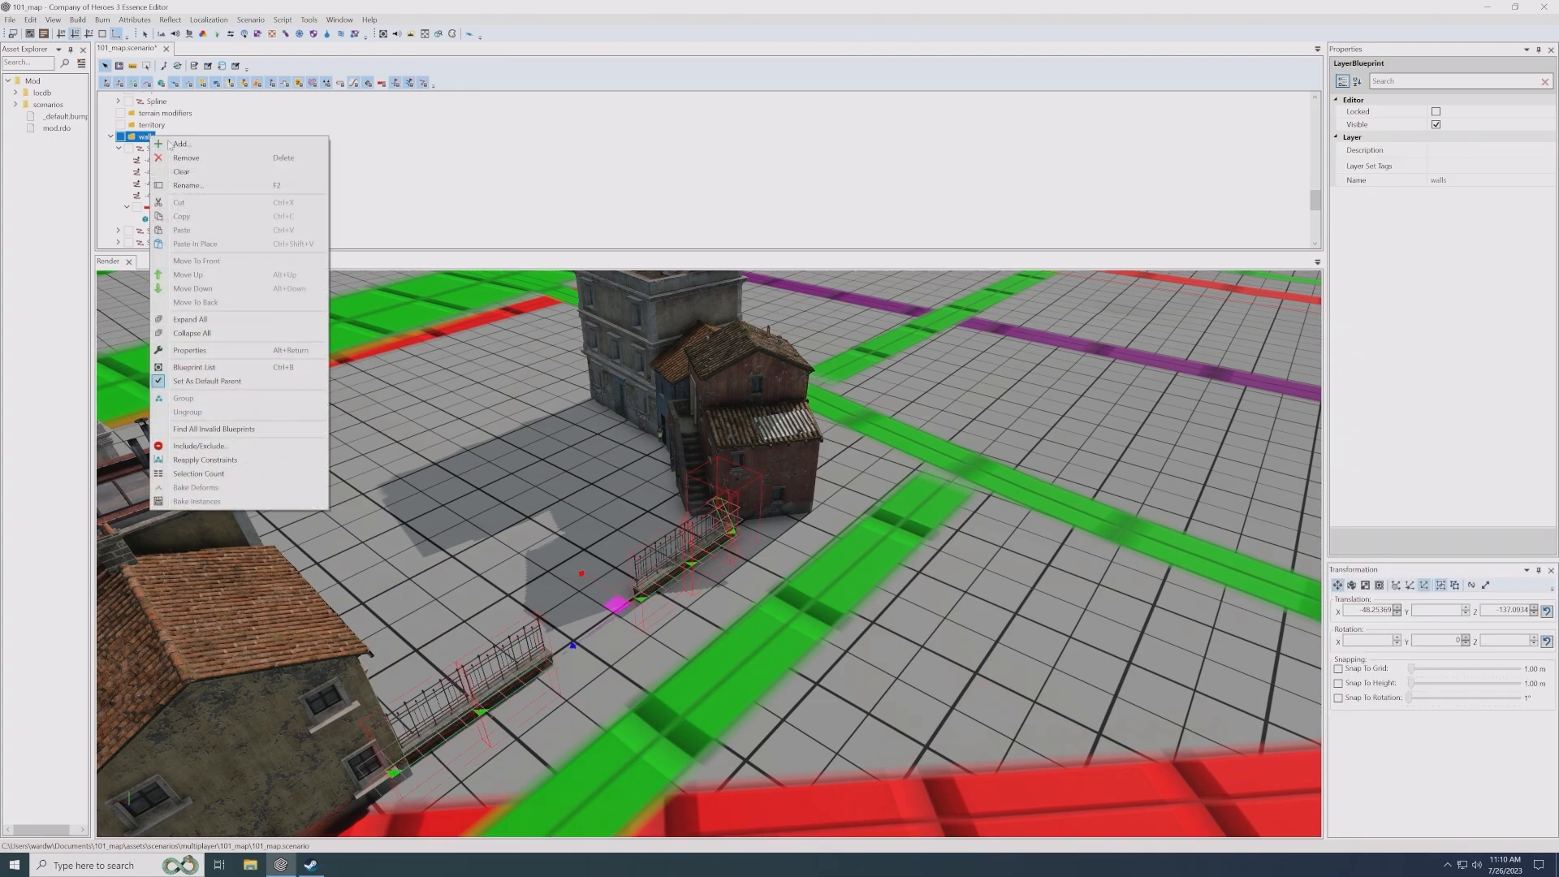
left_click(180, 144)
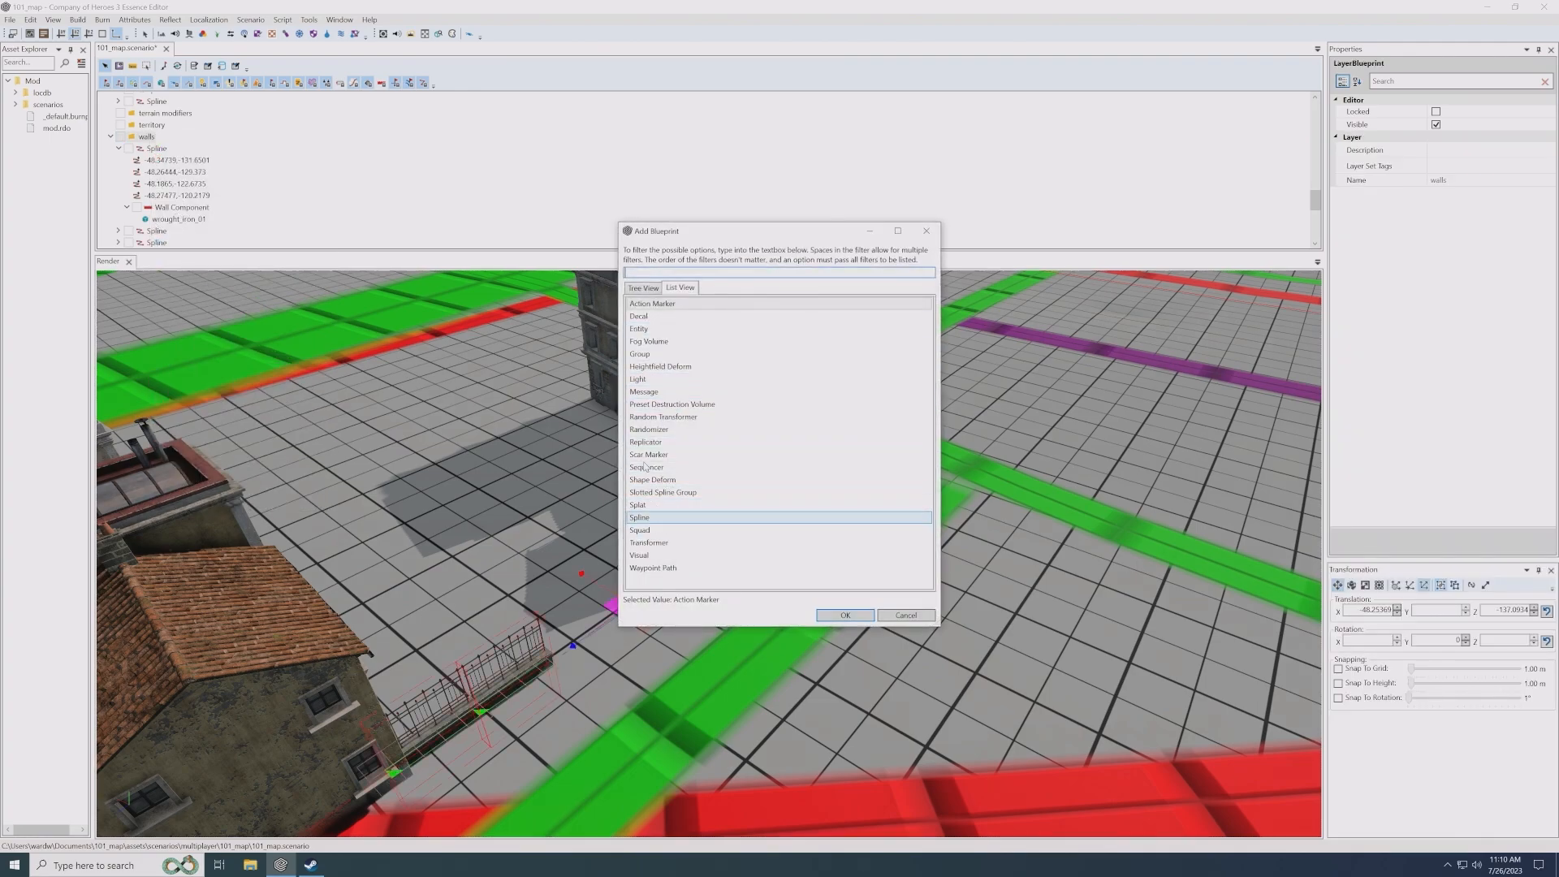
double_click(655, 329)
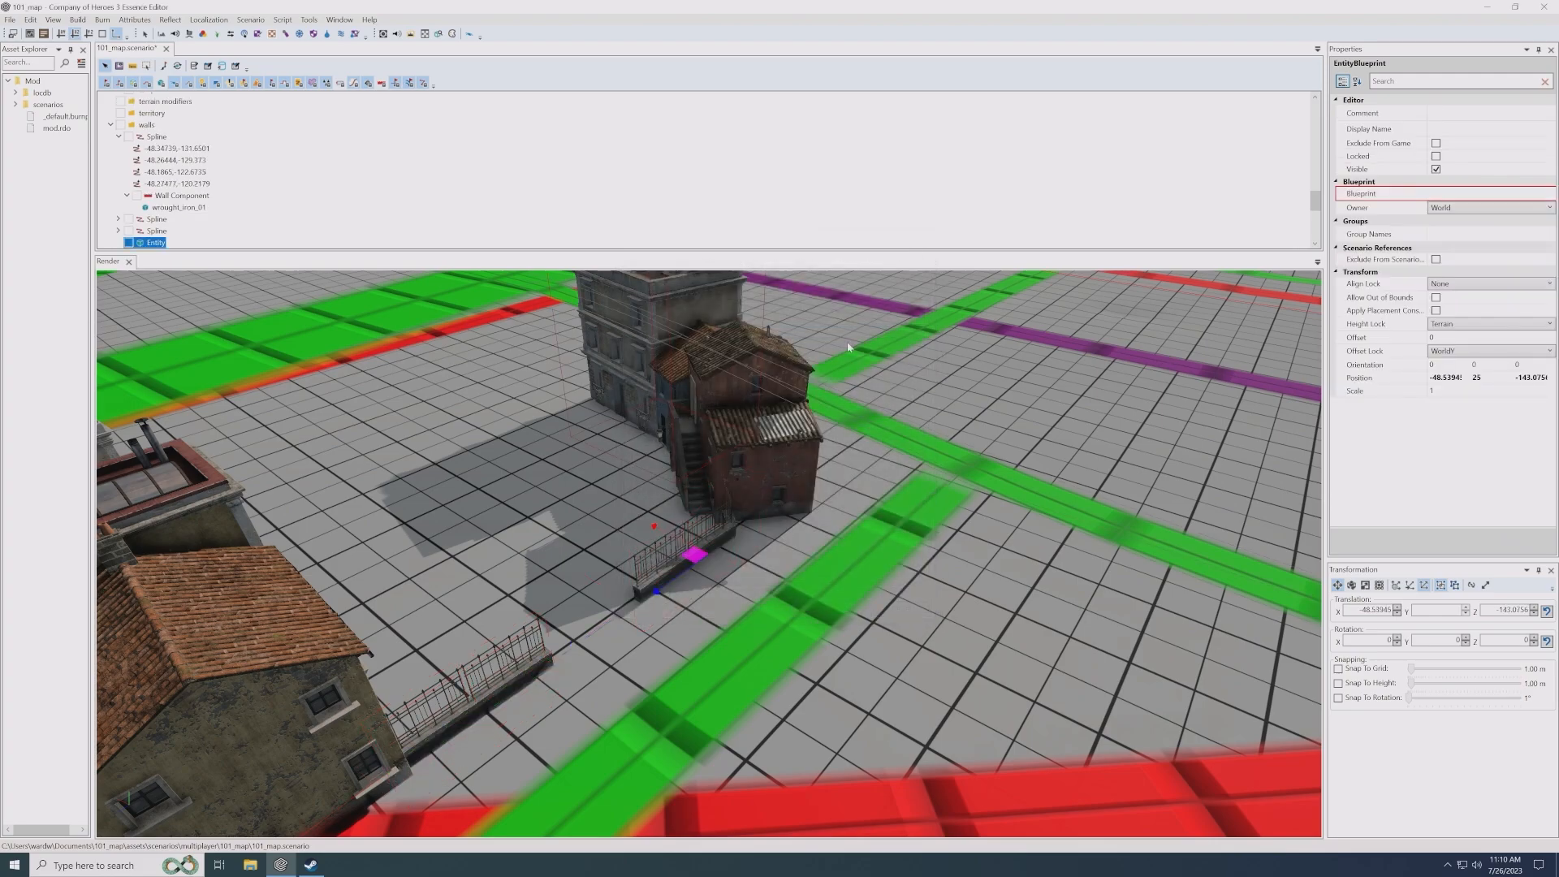
- Set the new entity's blueprint to wrought_iron_01_pillar from environment/objects/walls/high_walls
left_click(1548, 195)
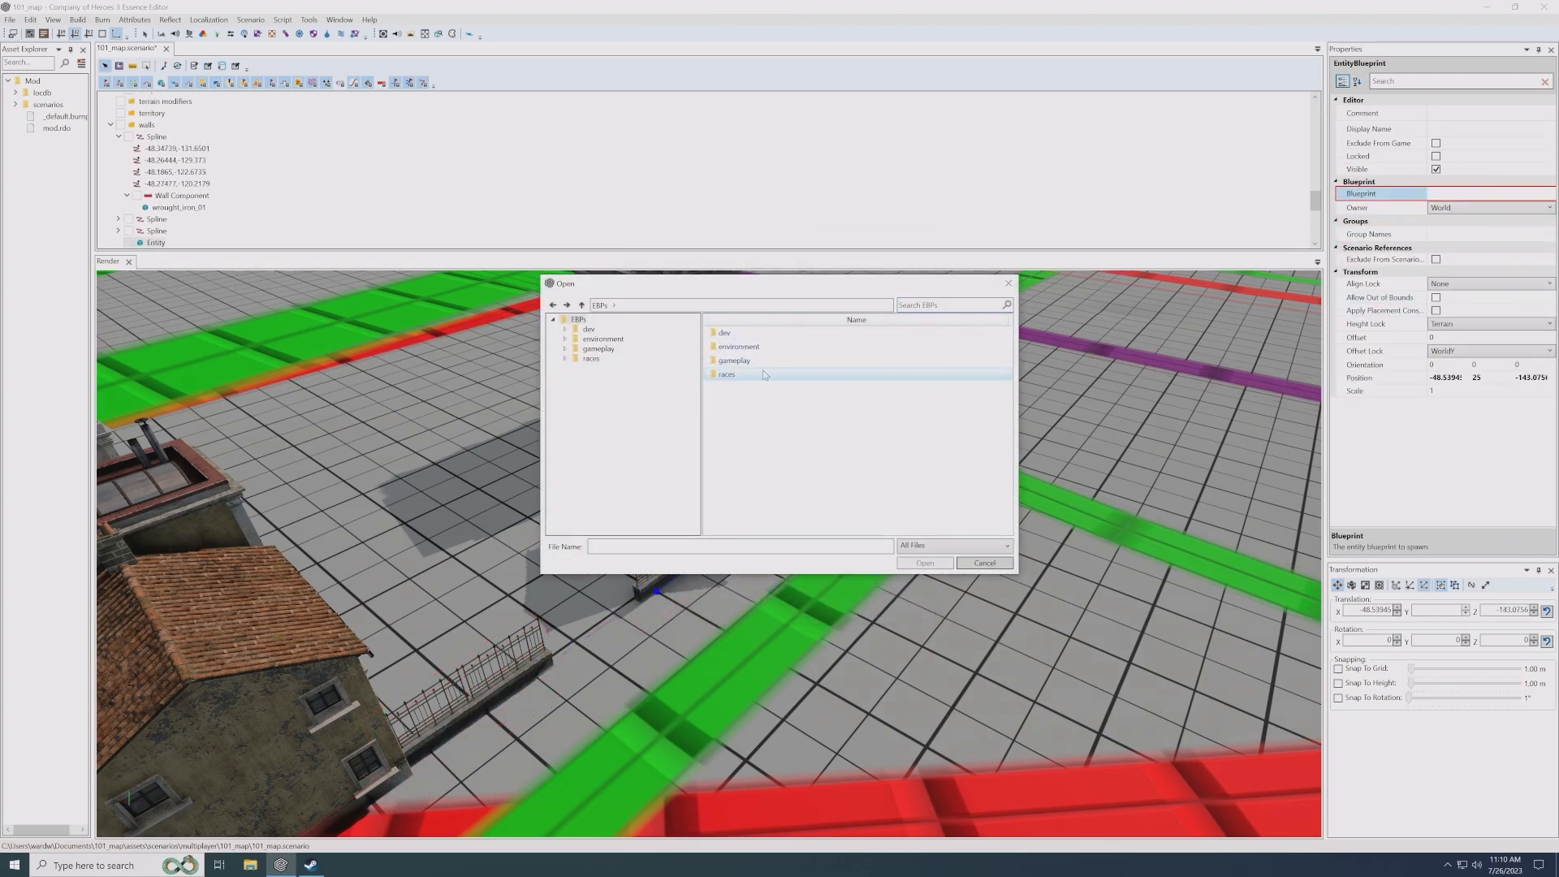
double_click(743, 349)
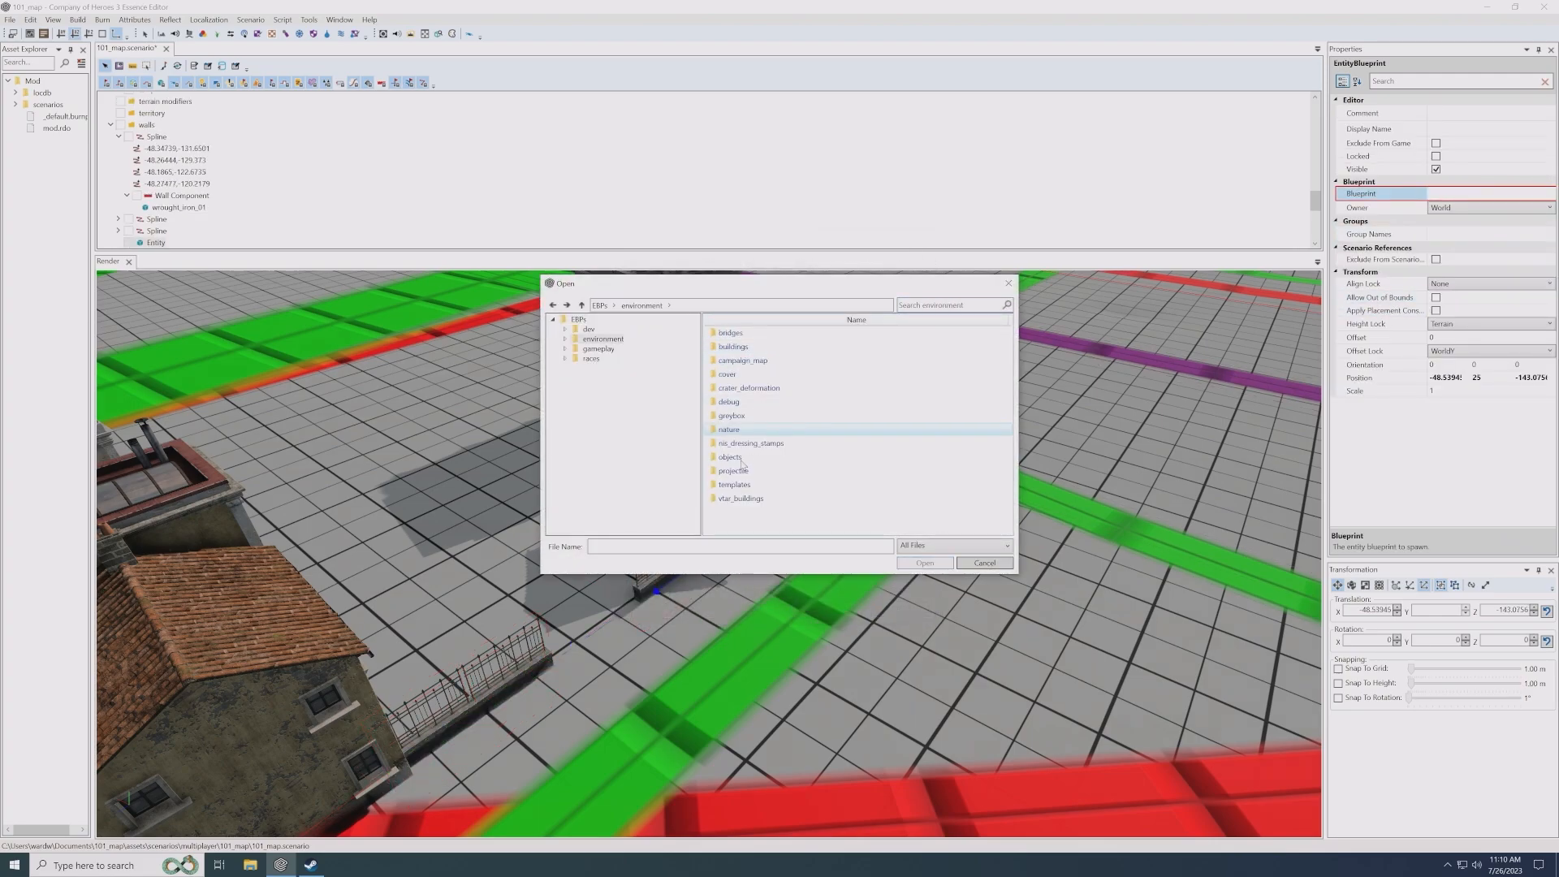
left_click(744, 457)
double_click(744, 457)
scroll(738, 504, "down", 2)
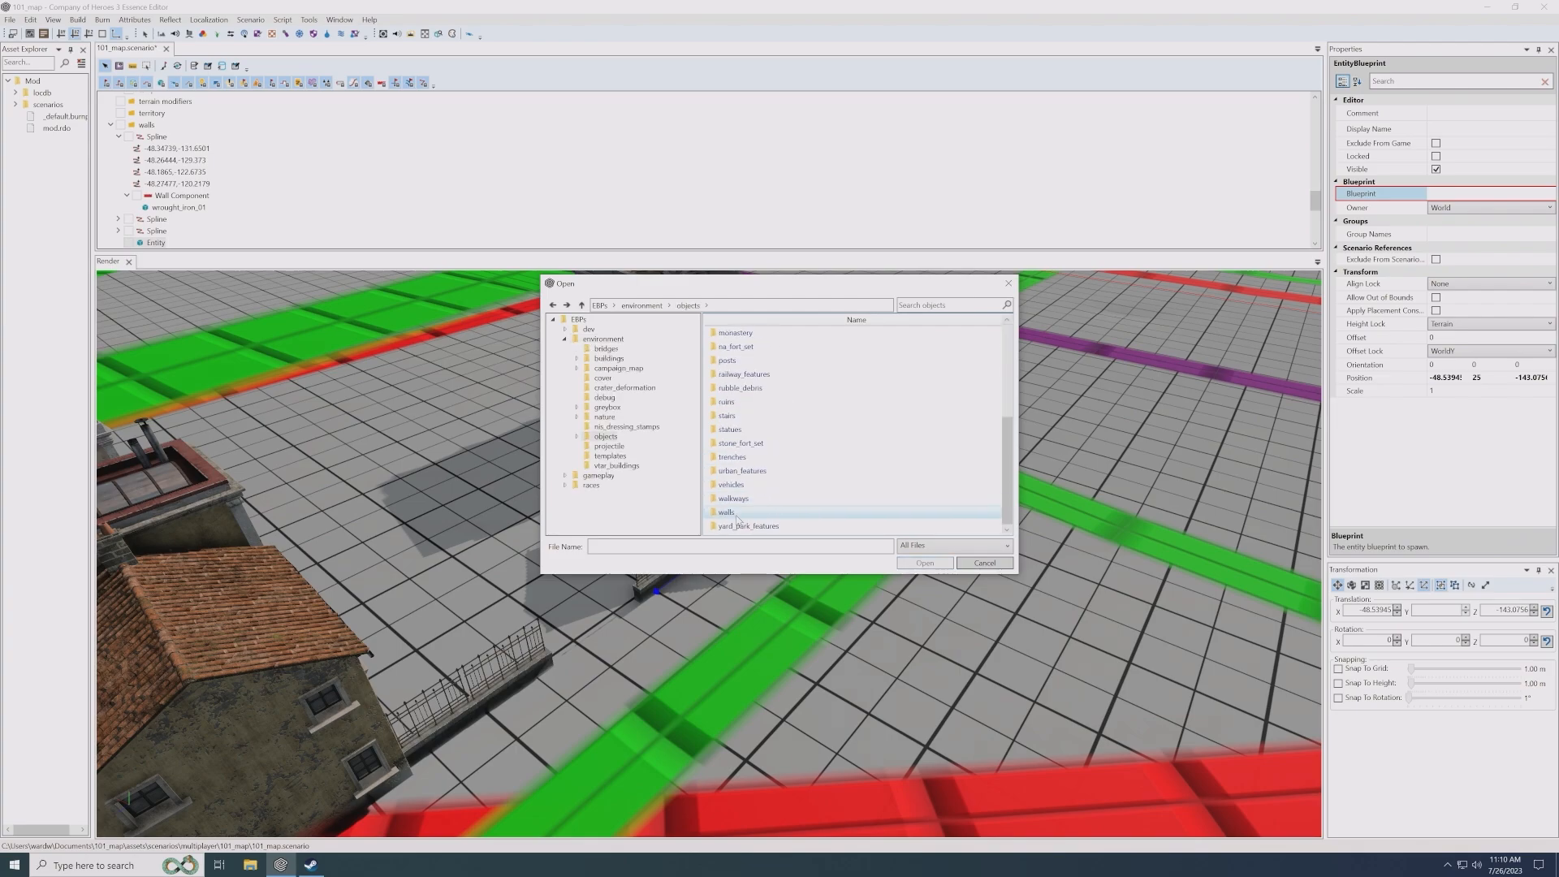
double_click(737, 516)
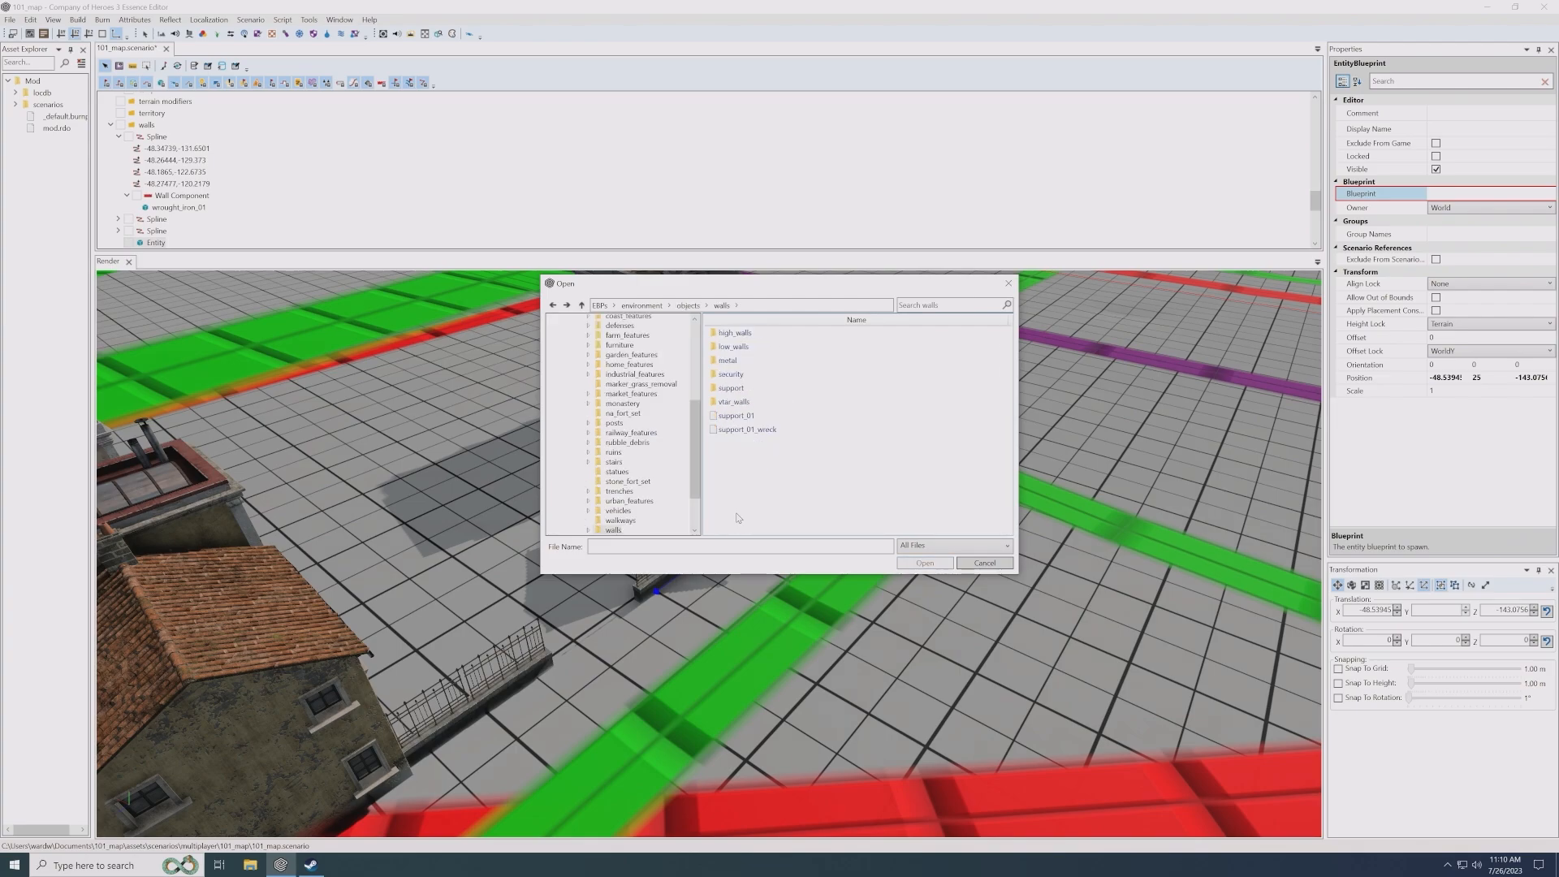
double_click(739, 346)
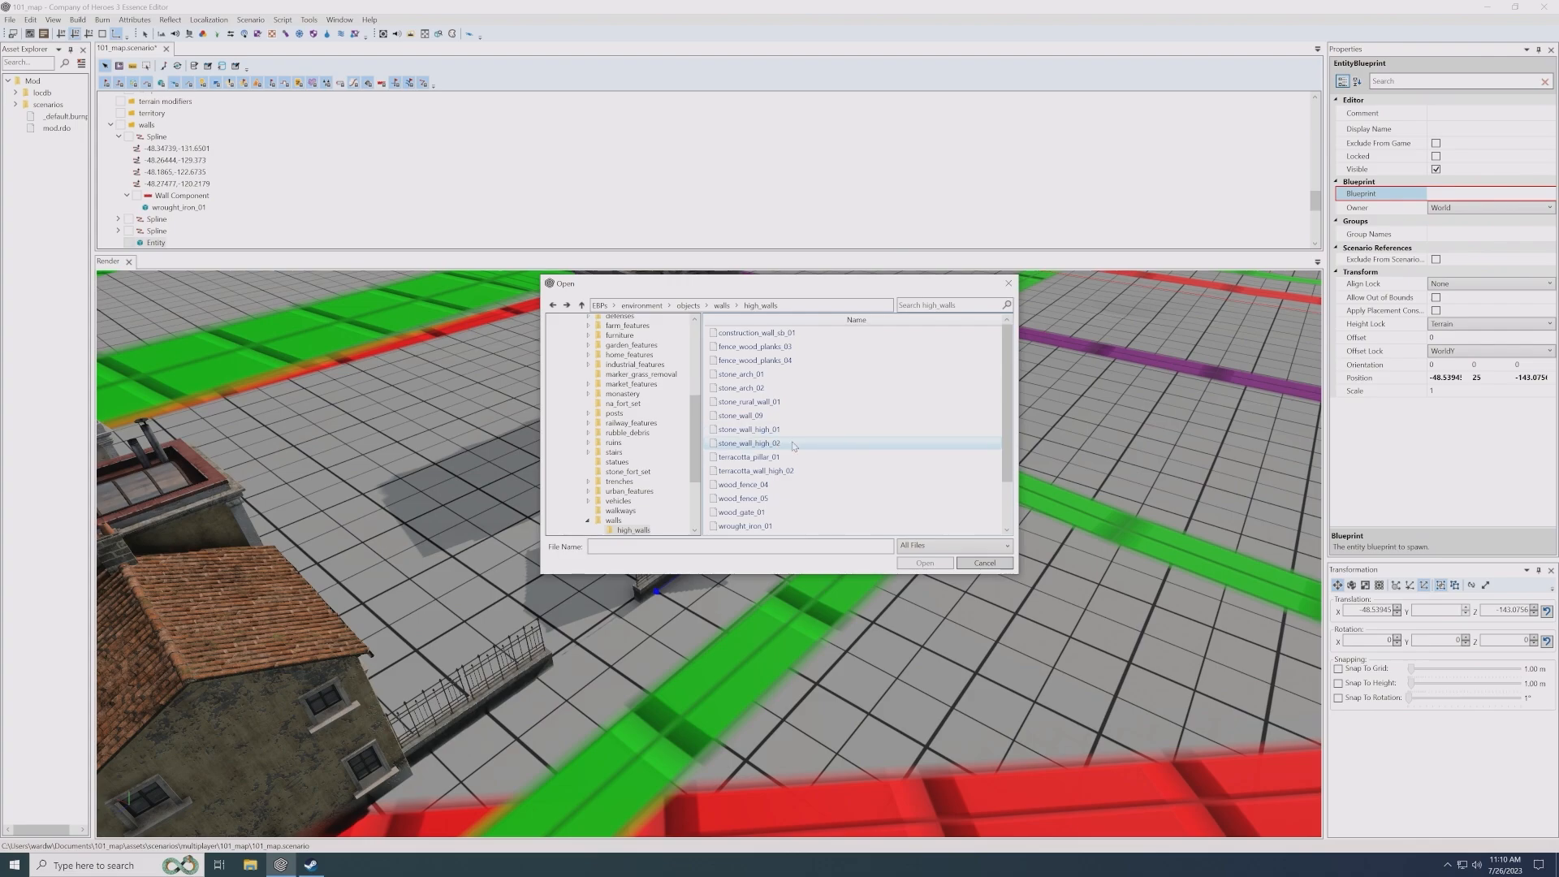
scroll(801, 468, "down", 1)
scroll(801, 467, "down", 1)
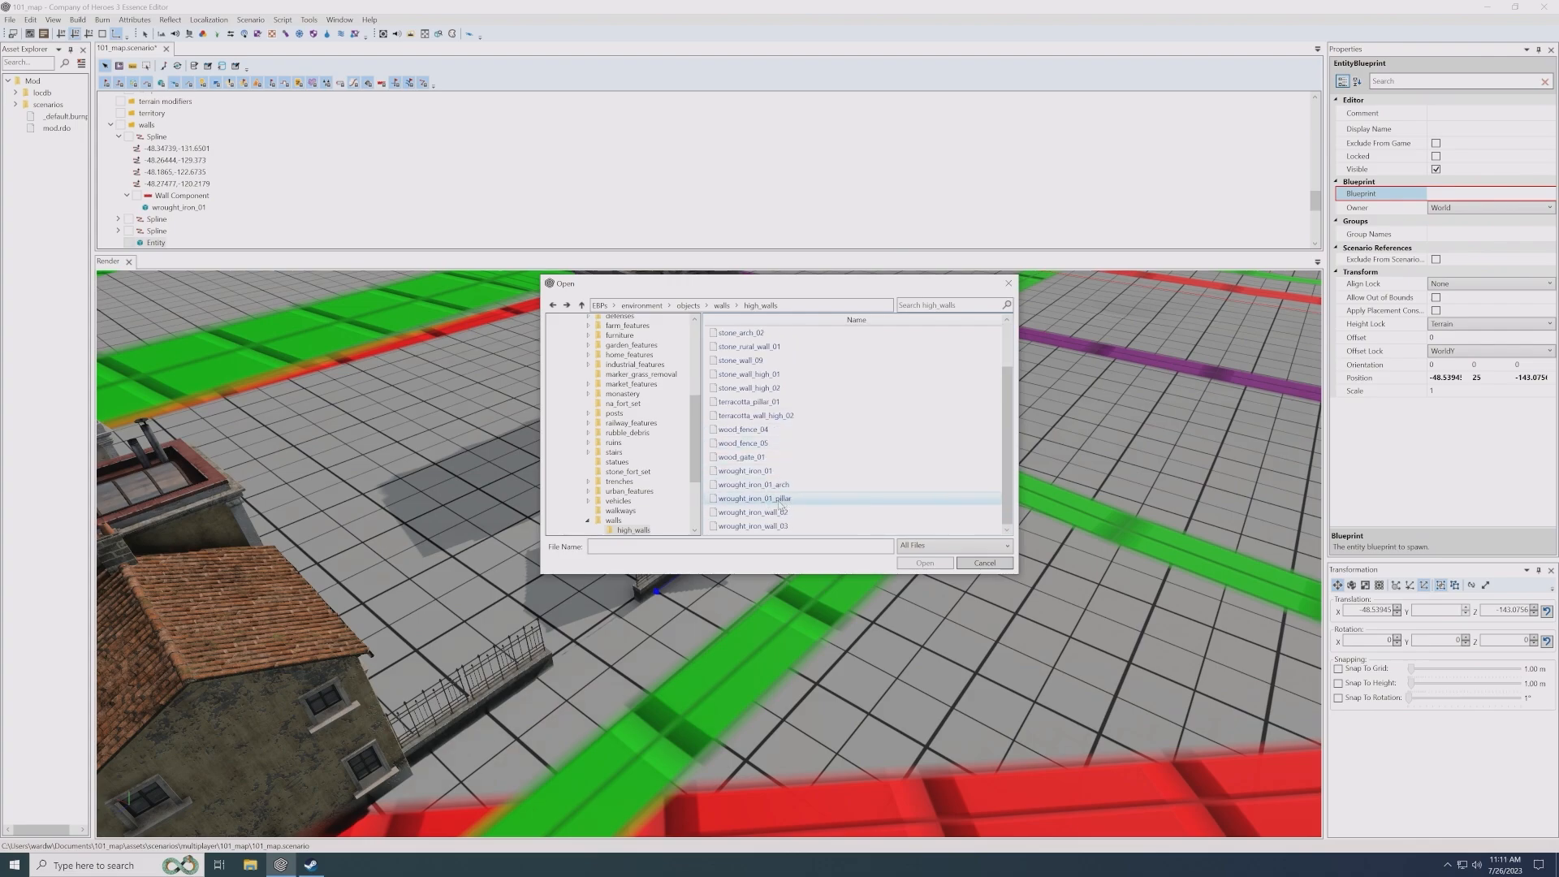
double_click(780, 504)
- Duplicate the pillar twice and place the three pillars at the red-house corner and at both fence ends facing the gap
scroll(479, 689, "up", 5)
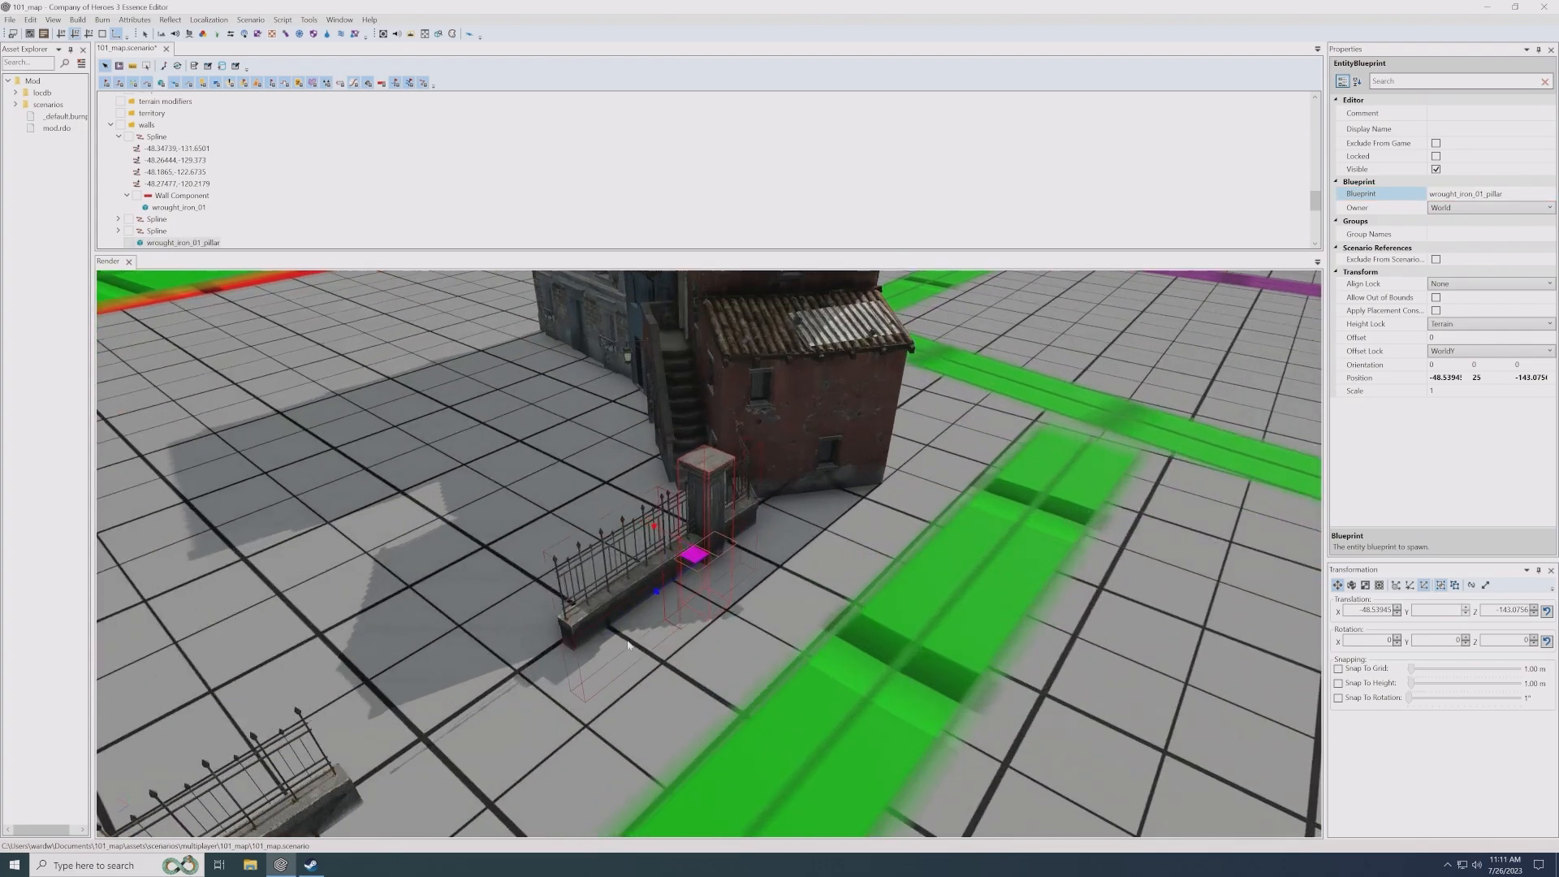
left_click_drag(479, 690, 568, 663)
middle_click_drag(569, 663, 578, 660)
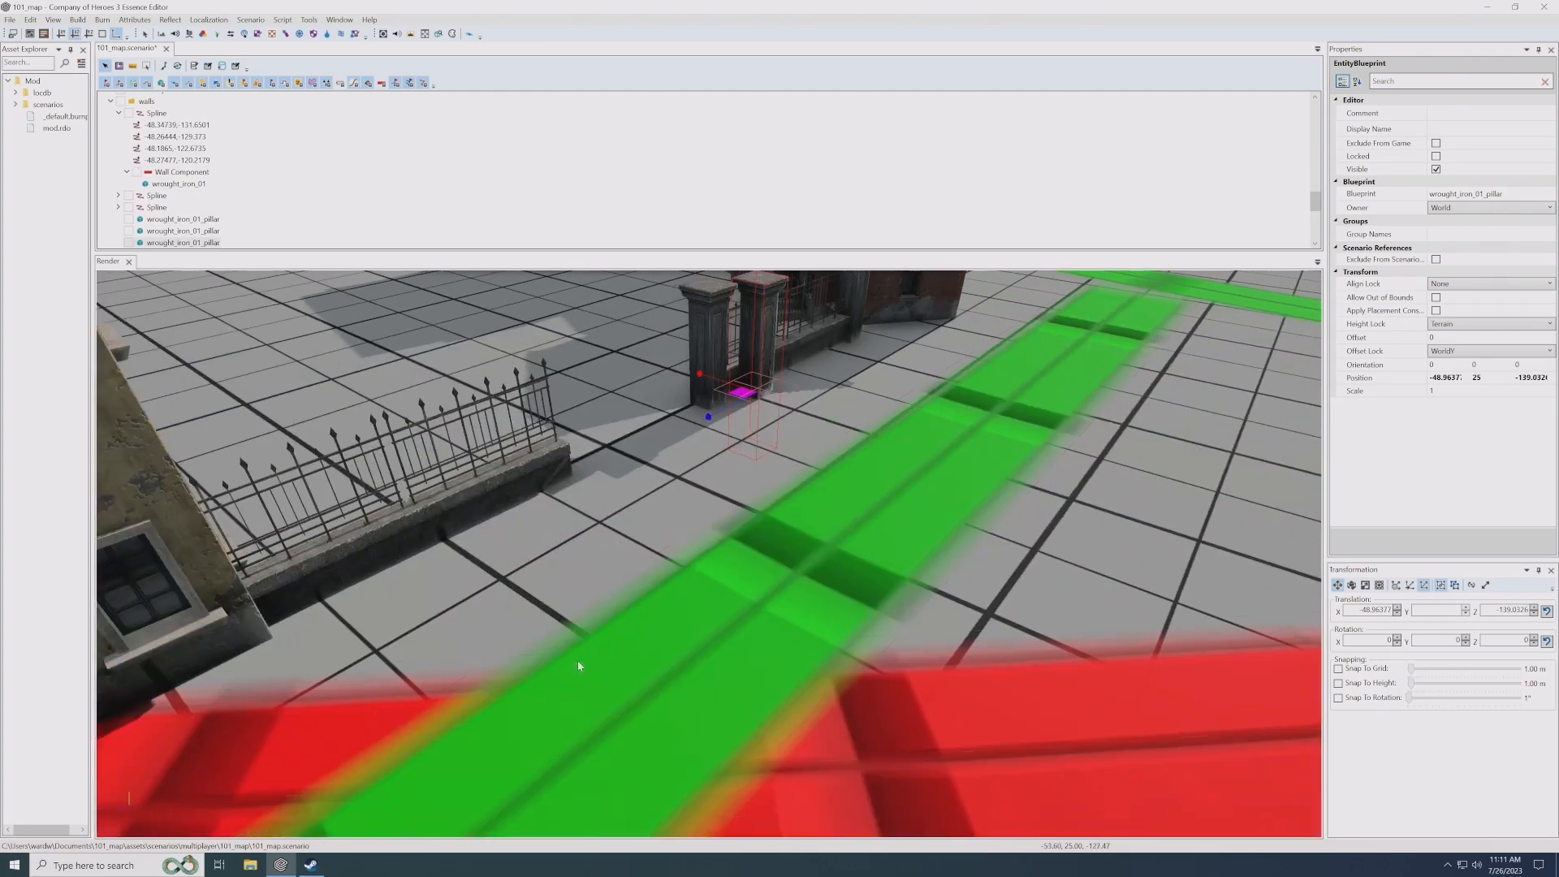
left_click_drag(747, 396, 562, 485)
left_click(670, 504)
- Duplicate the fence spline beside the tiled-roof house and place the copy across the green road at about X -59.9, Z -131.2
scroll(671, 504, "down", 5)
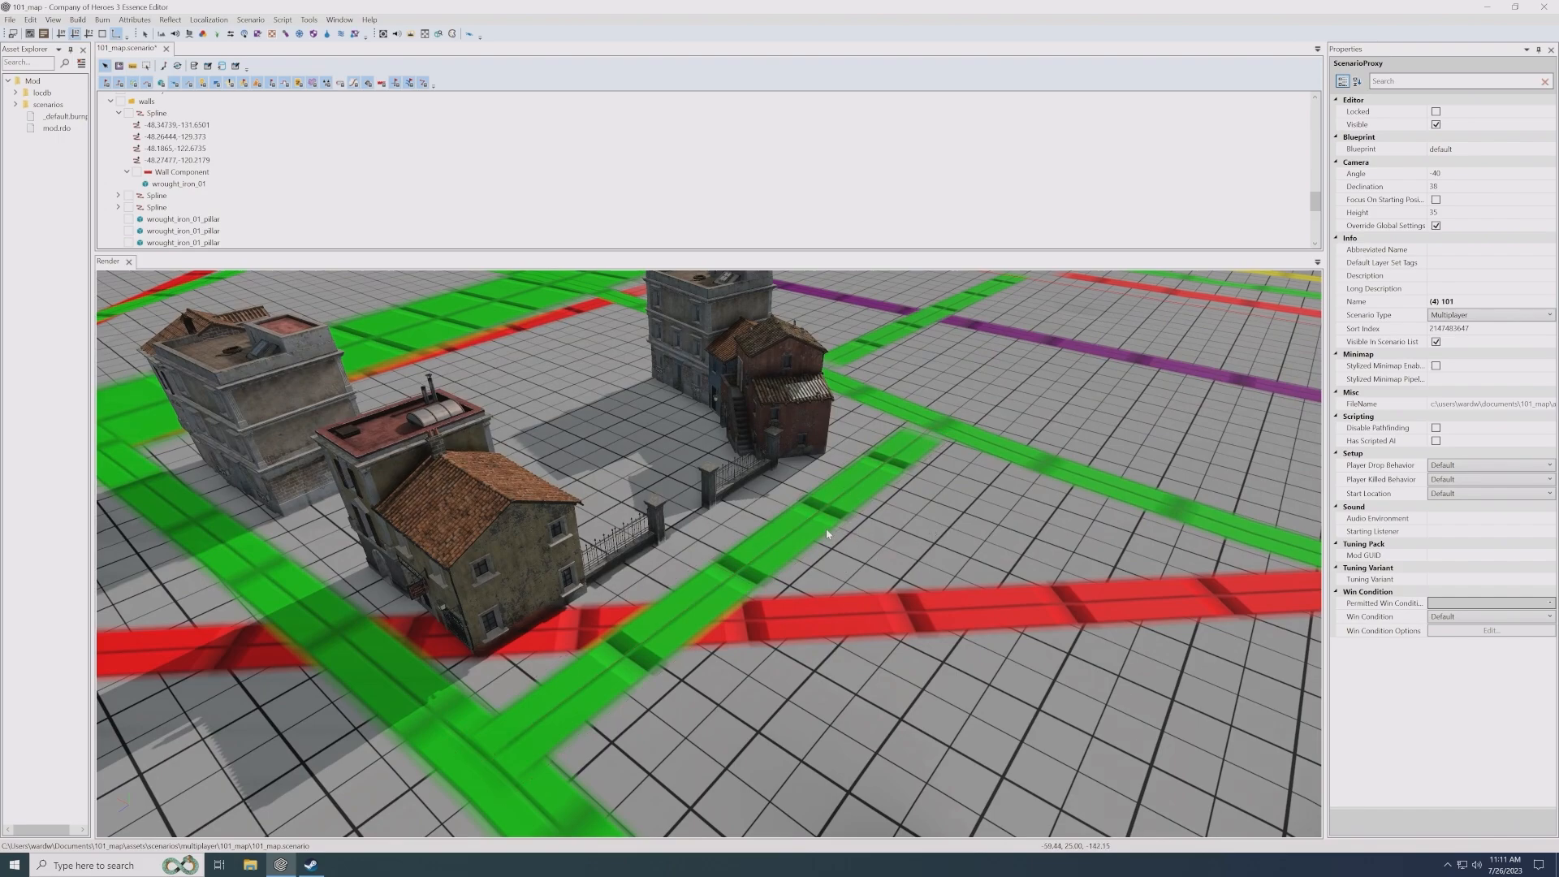
middle_click_drag(816, 535, 813, 540)
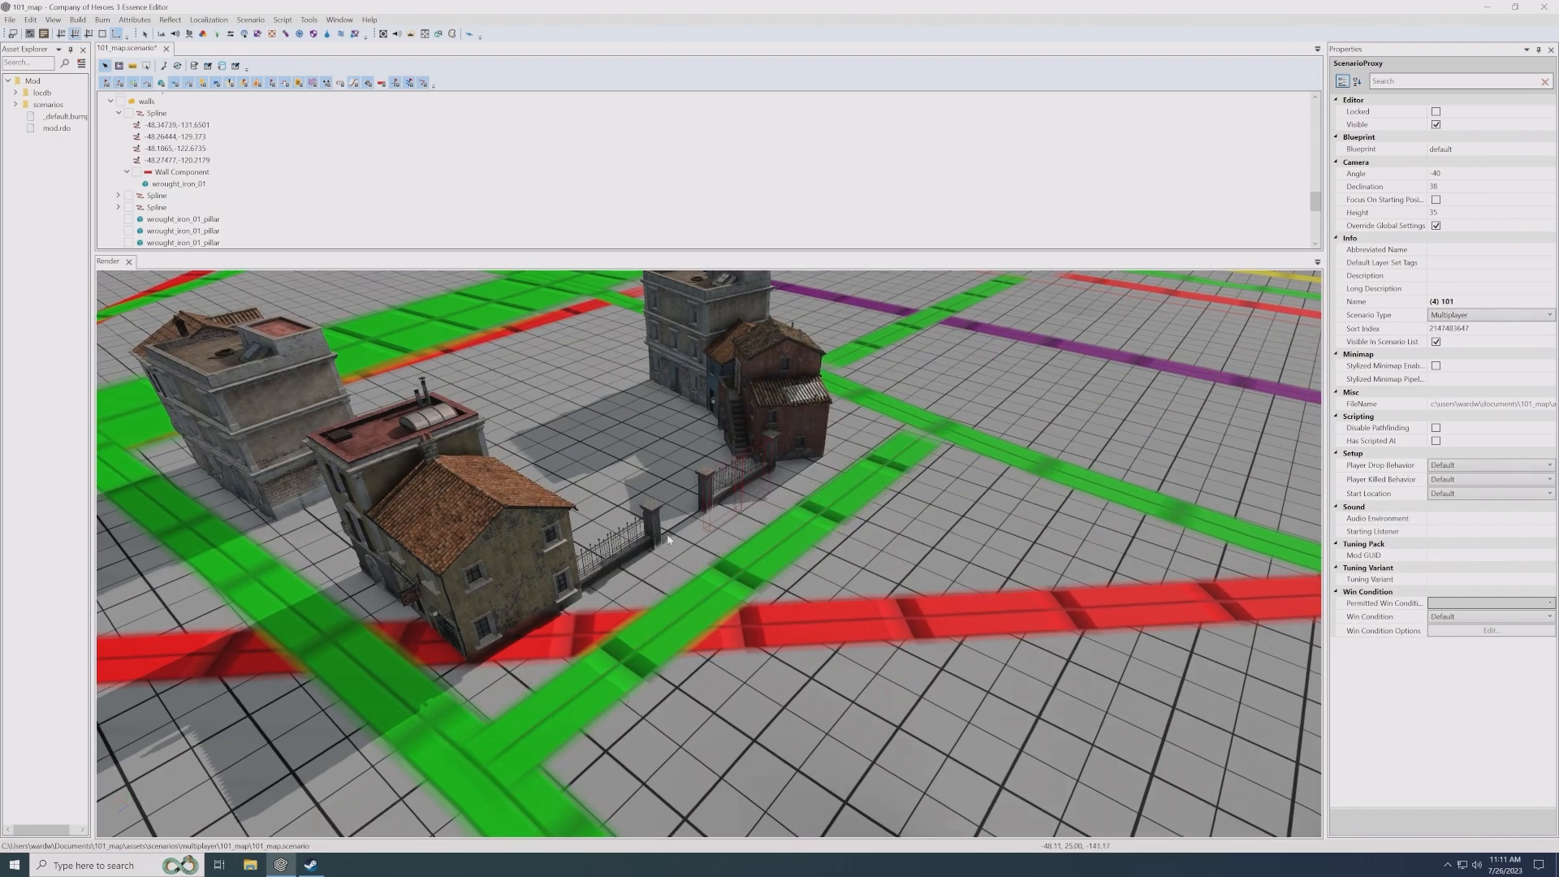
scroll(715, 533, "up", 2)
scroll(715, 533, "up", 3)
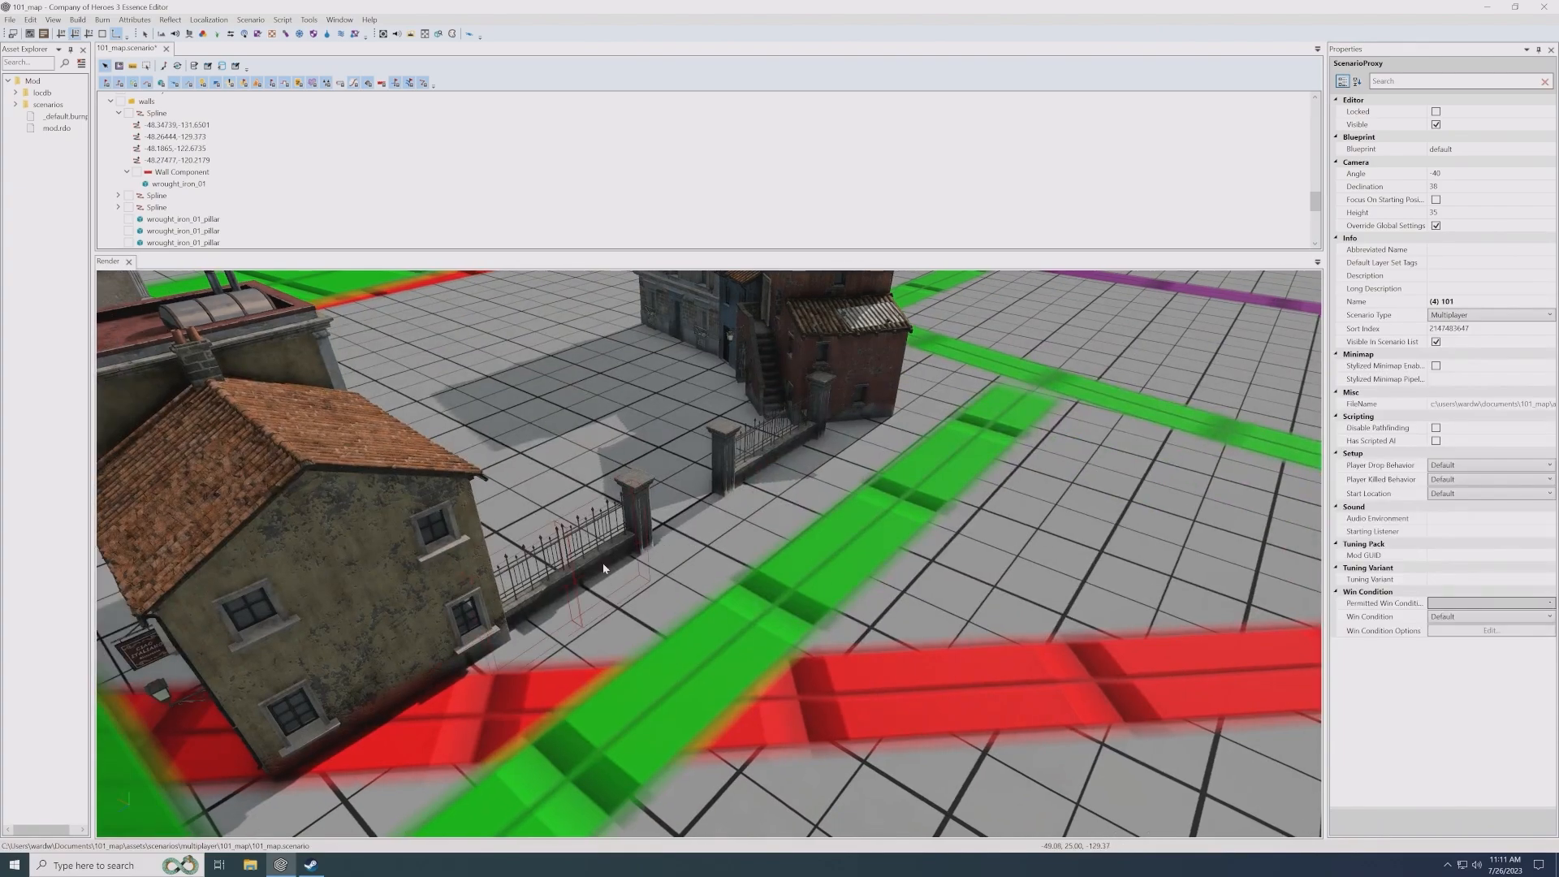
left_click(586, 557)
left_click_drag(522, 611, 860, 679, "shift")
middle_click_drag(743, 554, 498, 424)
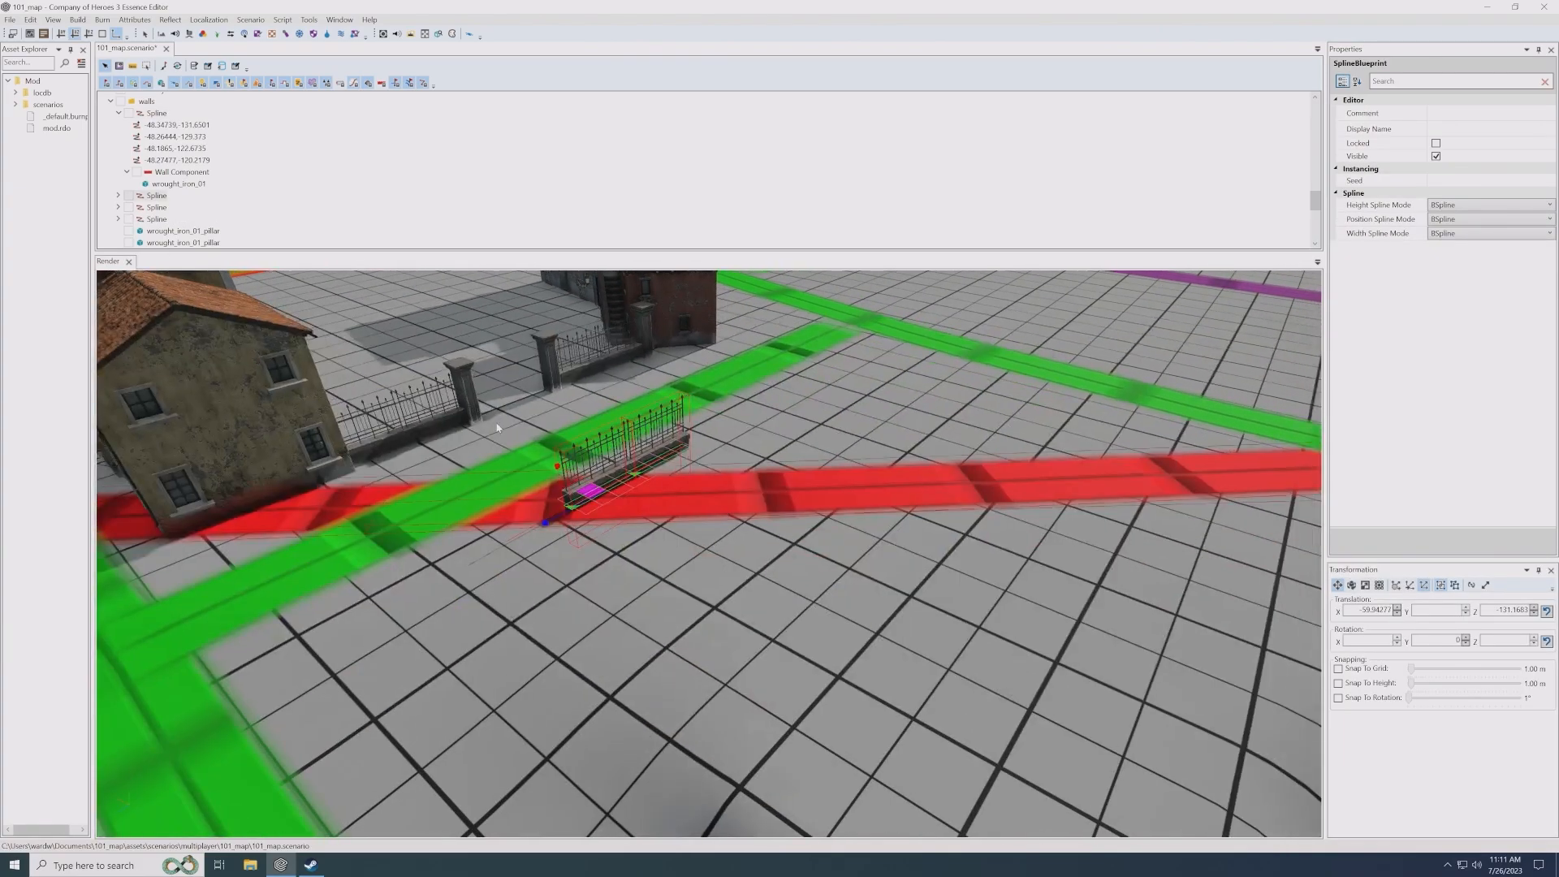
middle_click_drag(470, 329, 414, 397)
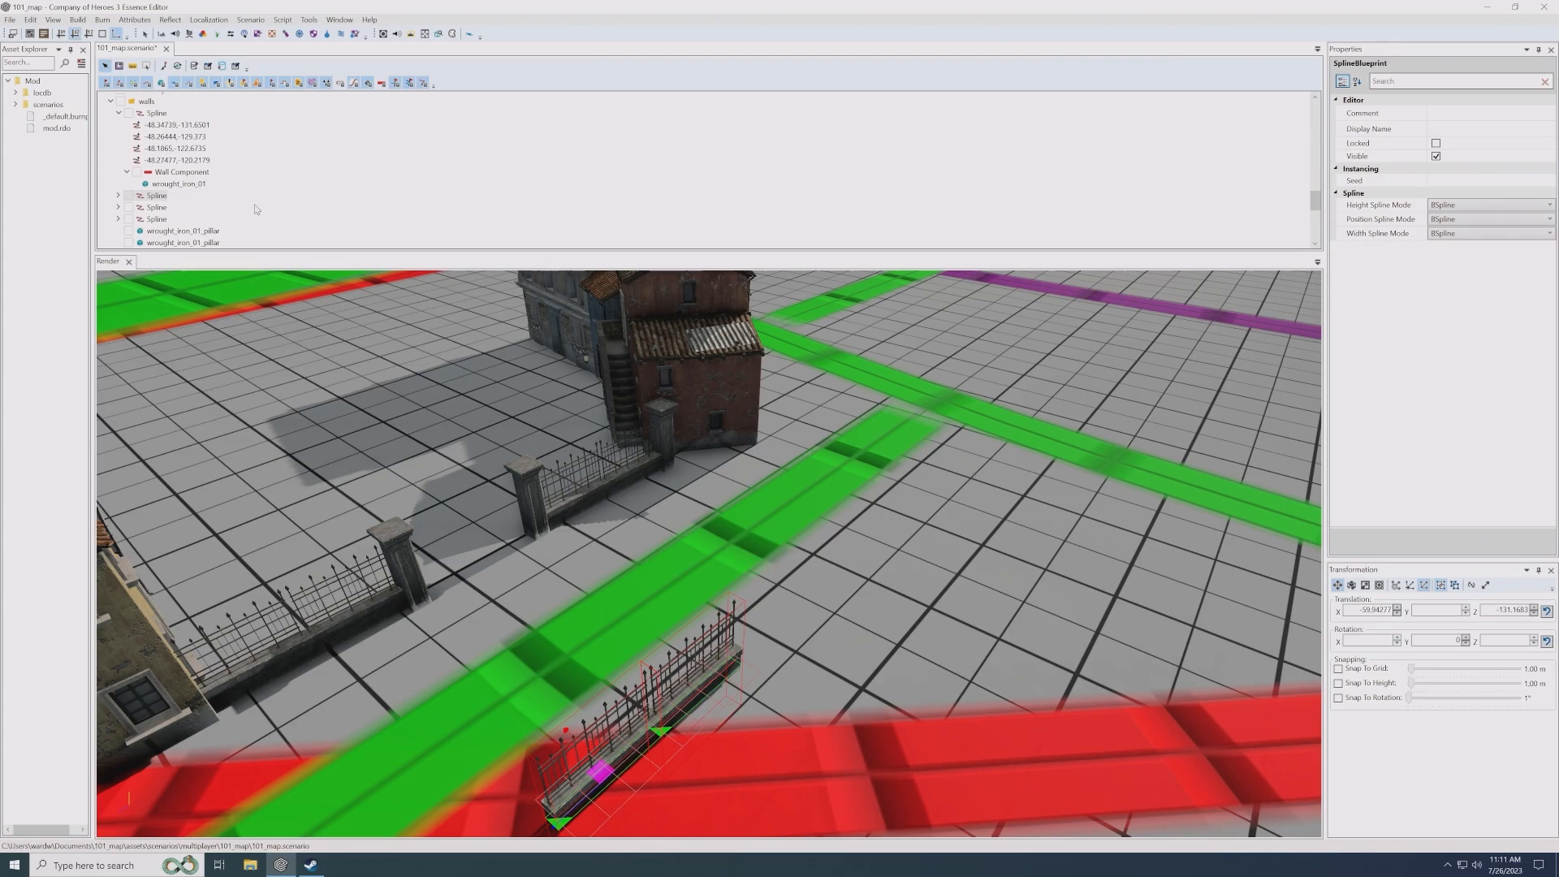
- Change the wall entity blueprint of the fence copy across the road to stone_wall_04 from the low_walls folder
left_click(118, 195)
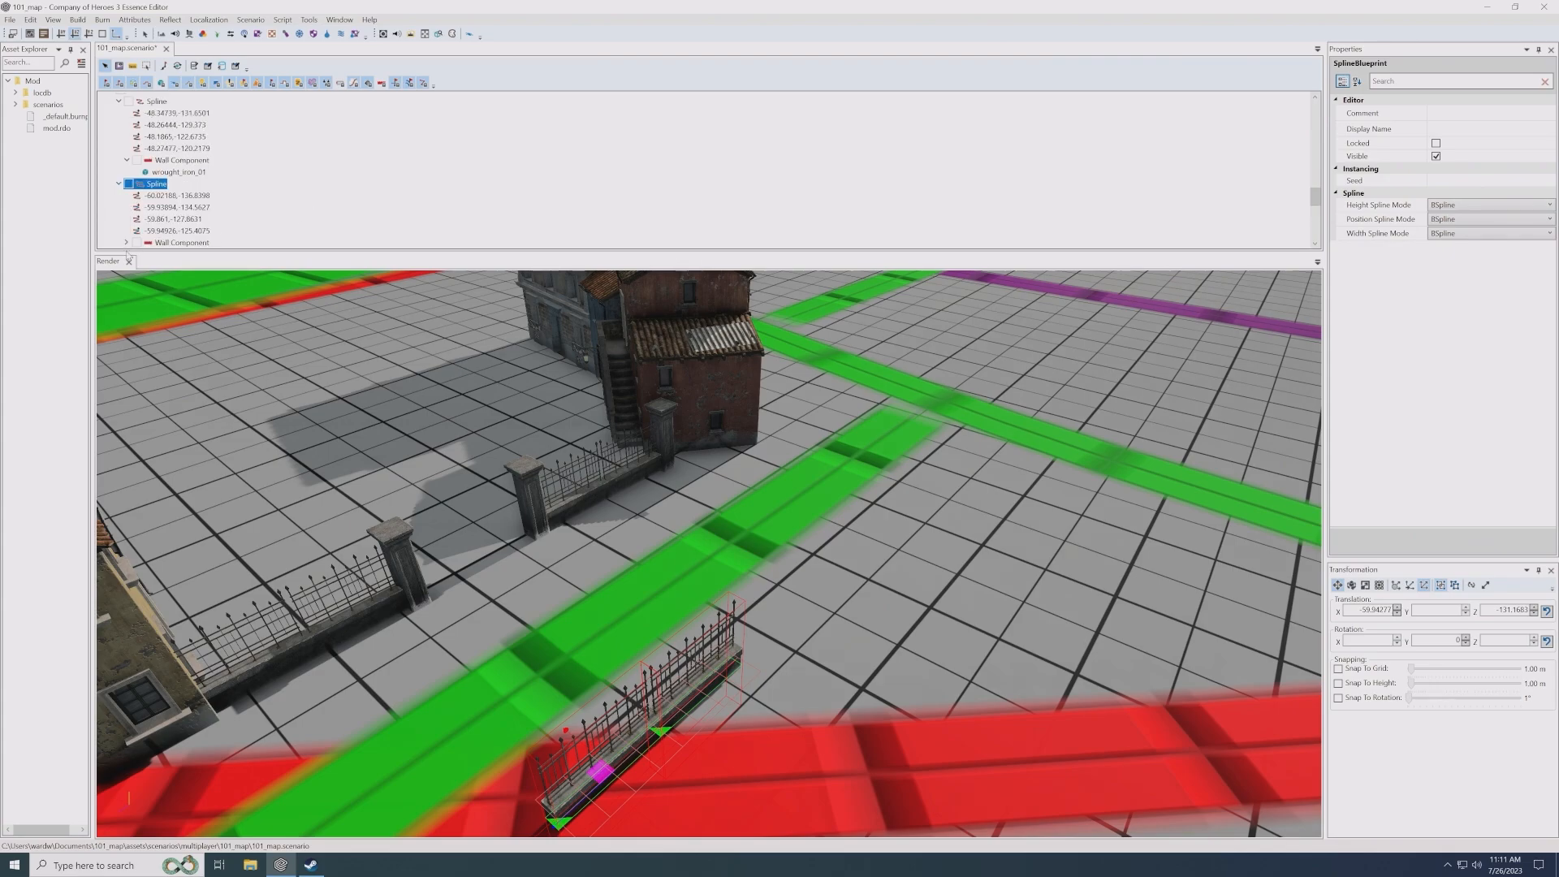
left_click(126, 242)
left_click(173, 242)
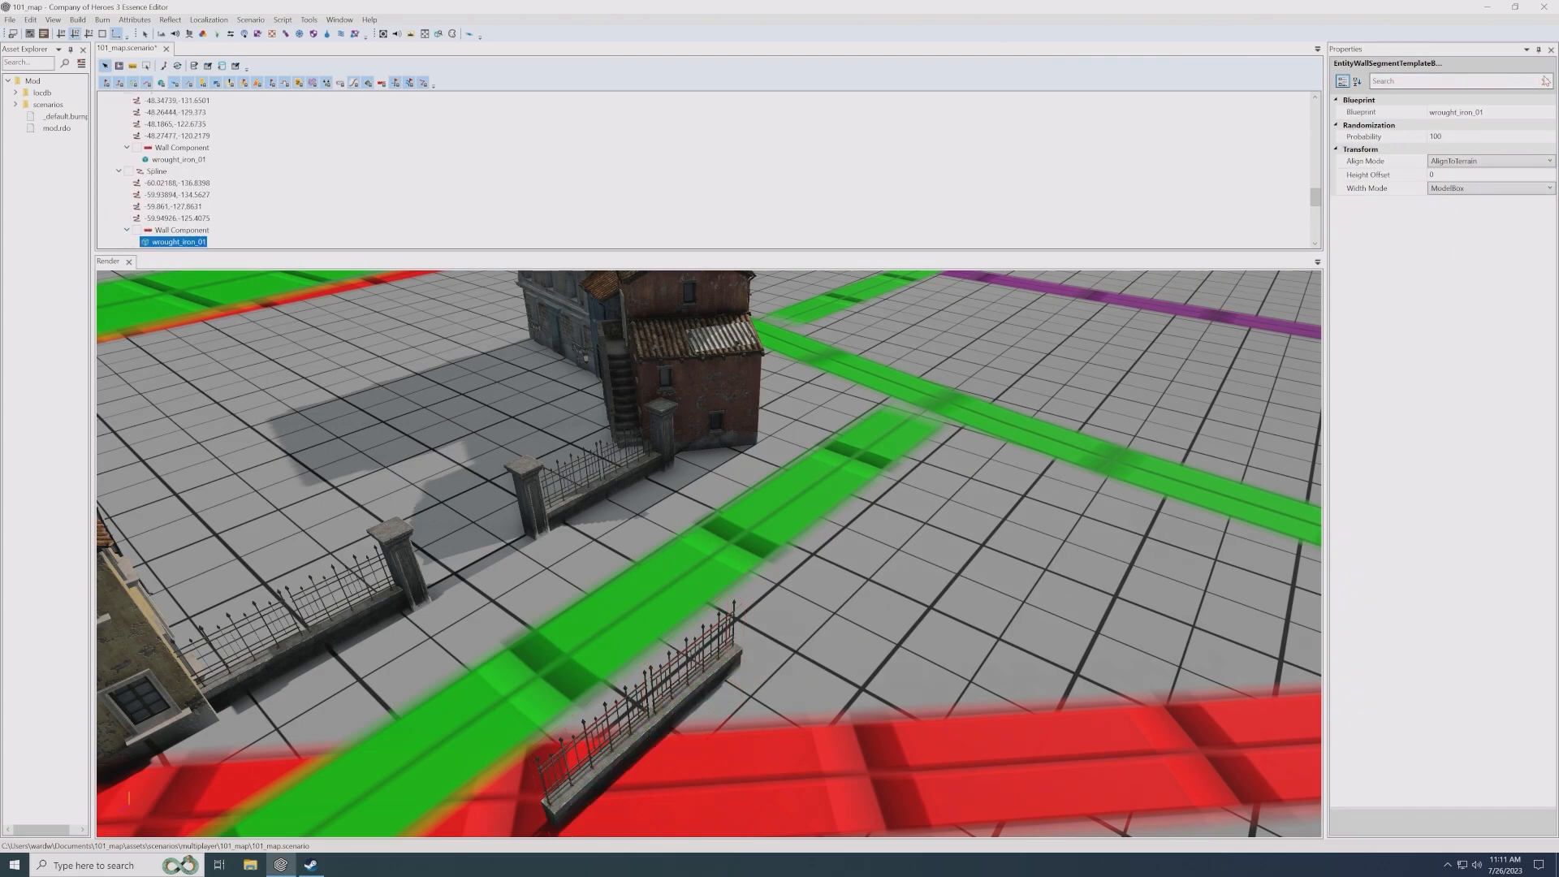
left_click(1548, 113)
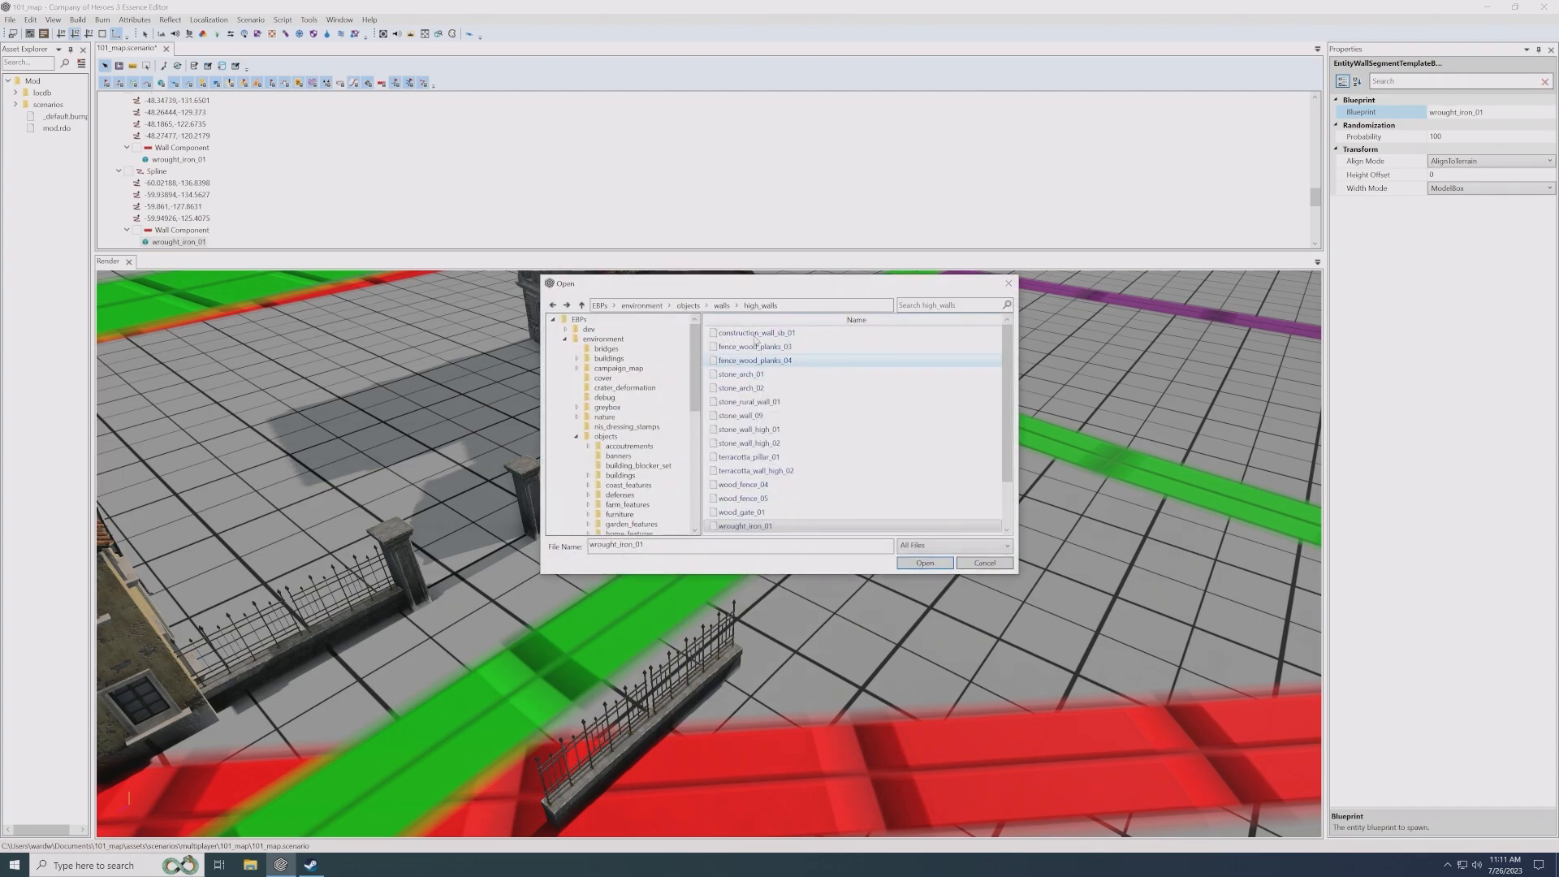
left_click(722, 305)
double_click(747, 347)
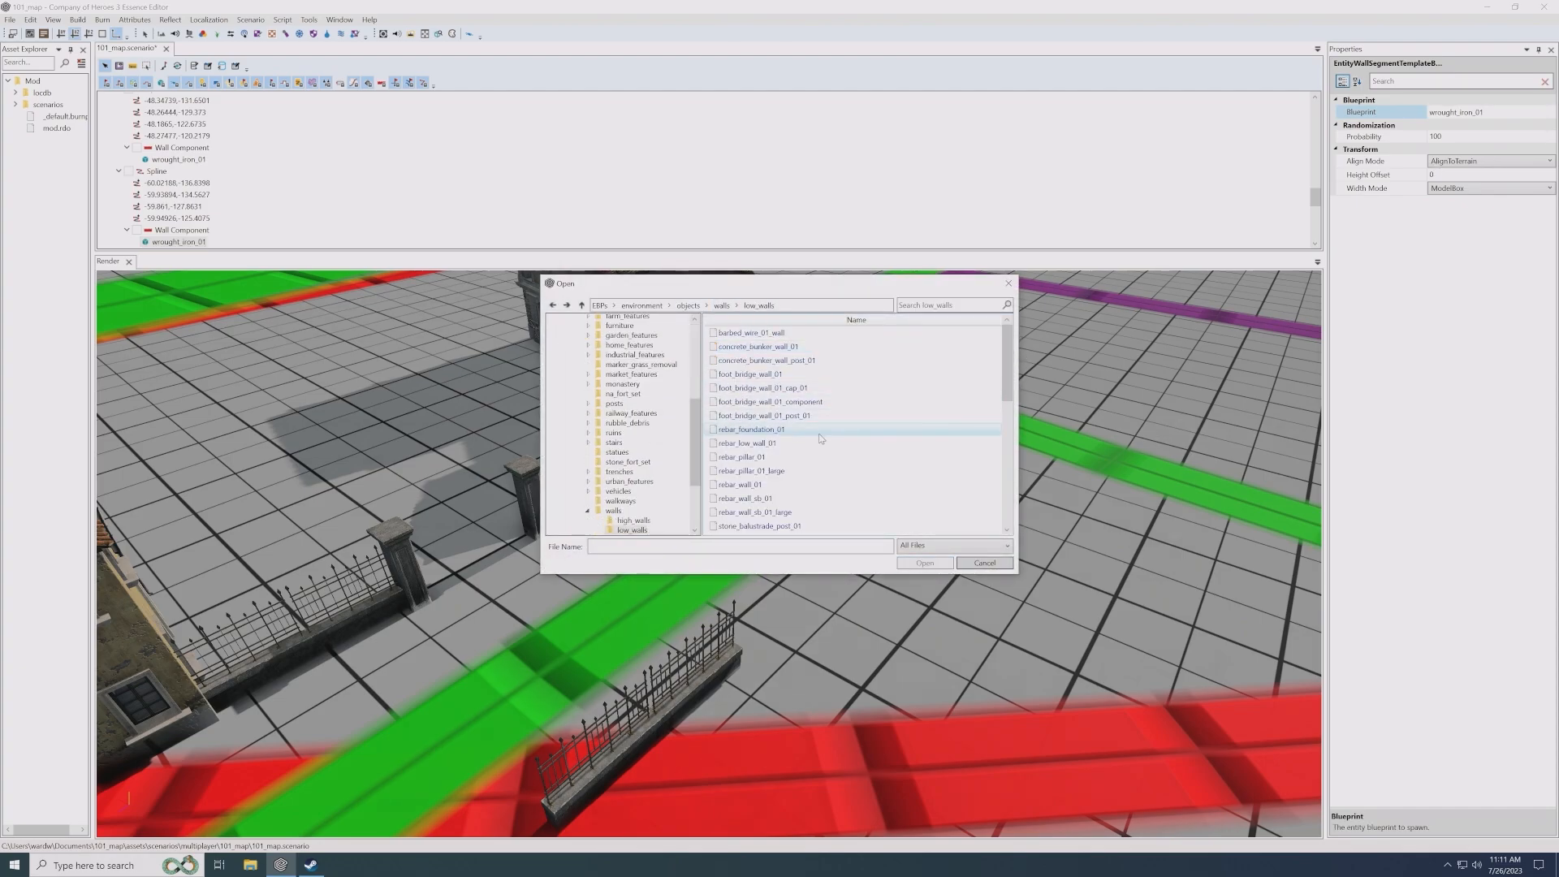
scroll(828, 446, "down", 3)
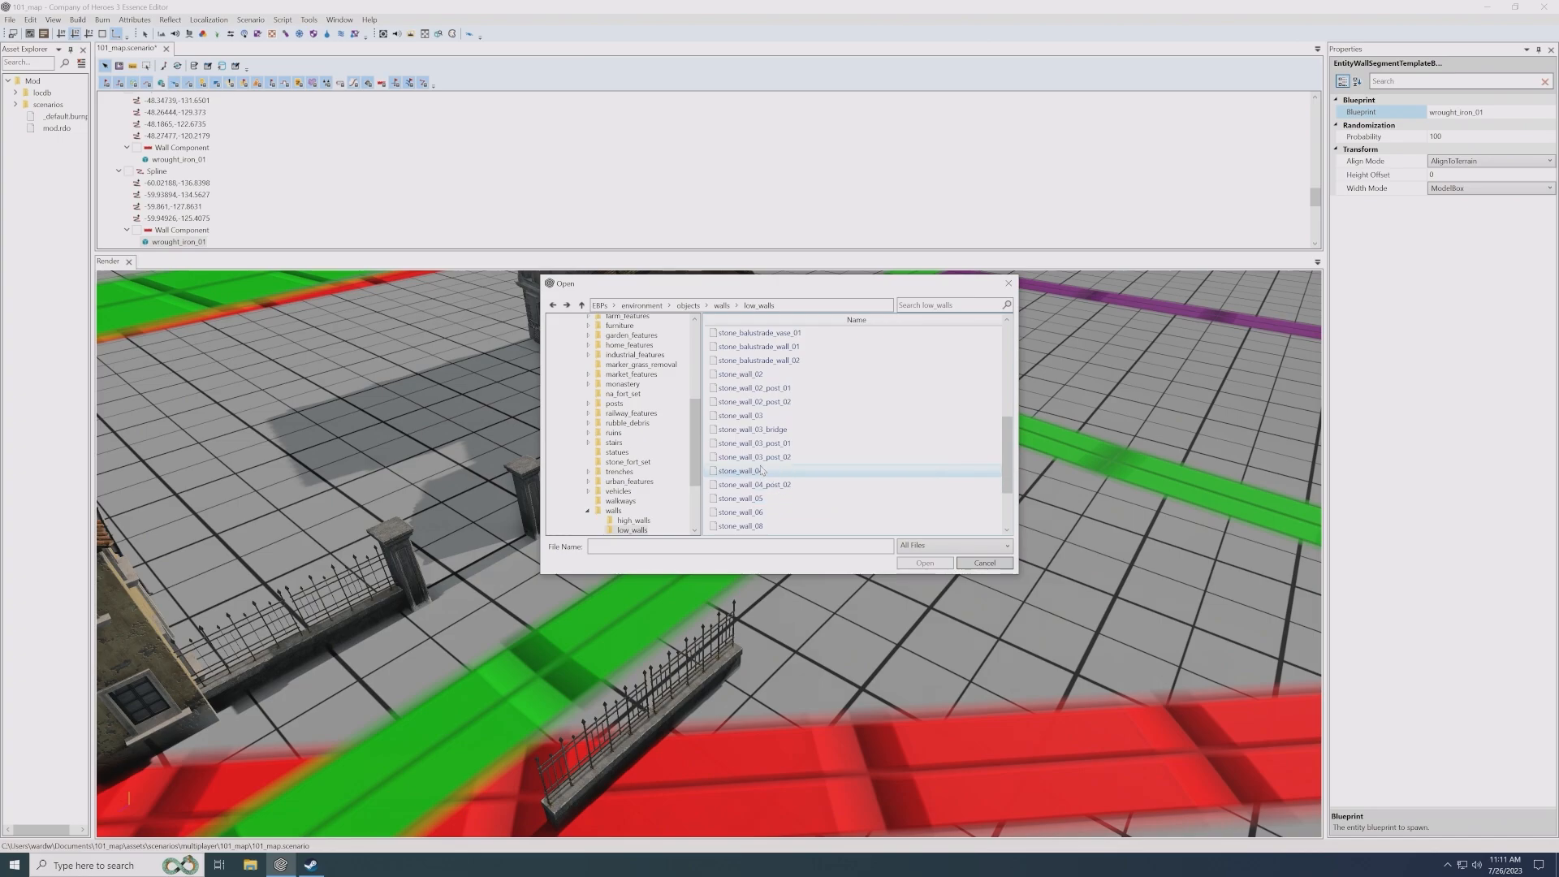
double_click(765, 471)
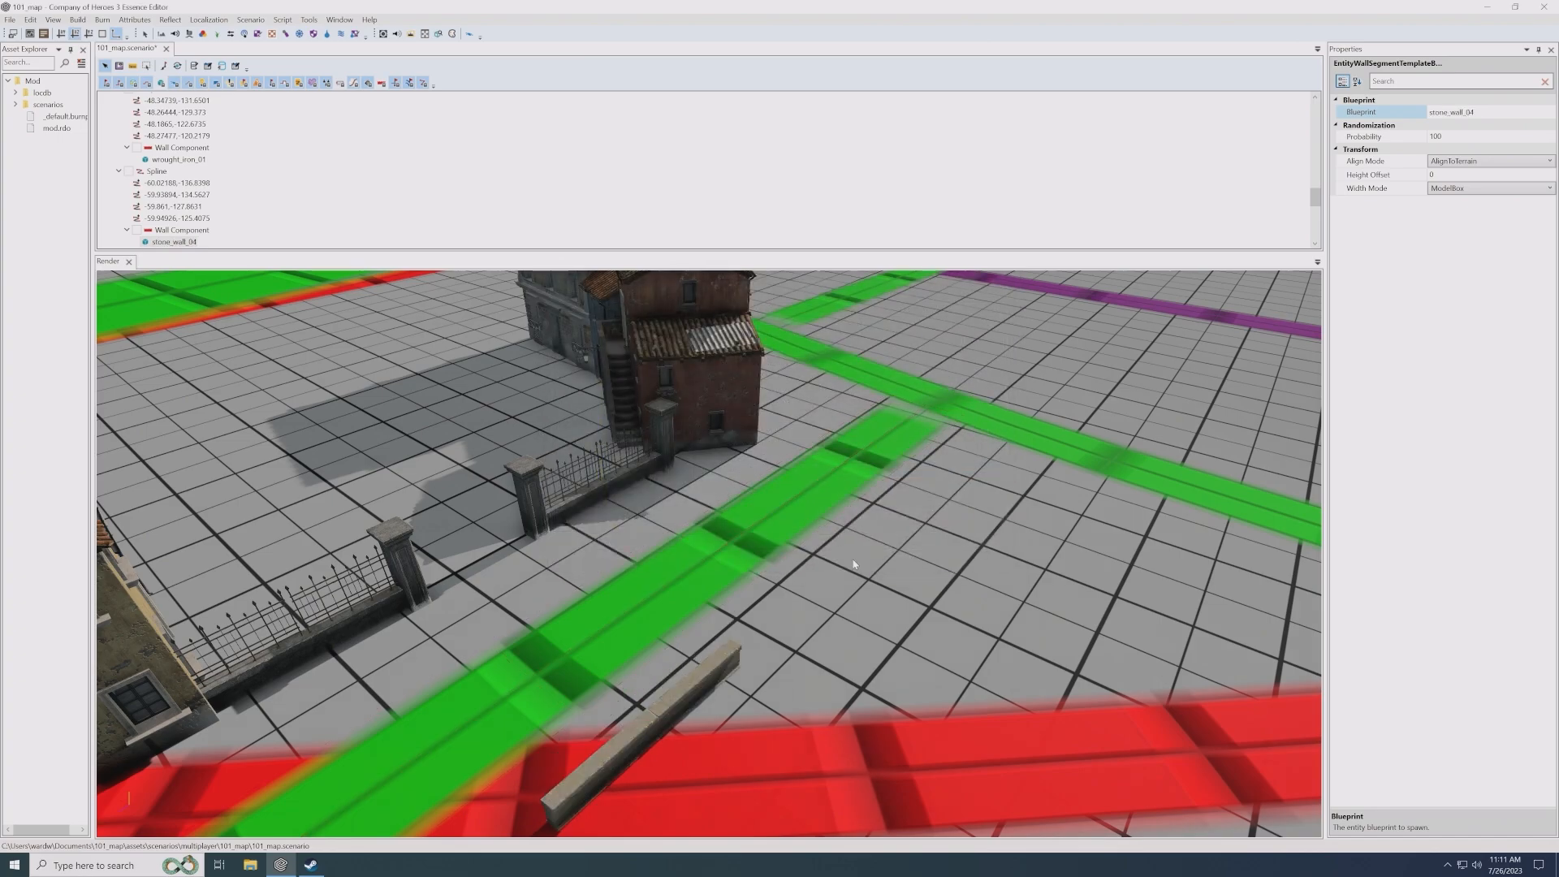
- Move the low stone wall spline along the far side of the green road to about X -60.9, Z -139.3
middle_click_drag(851, 560, 766, 517)
left_click(695, 542)
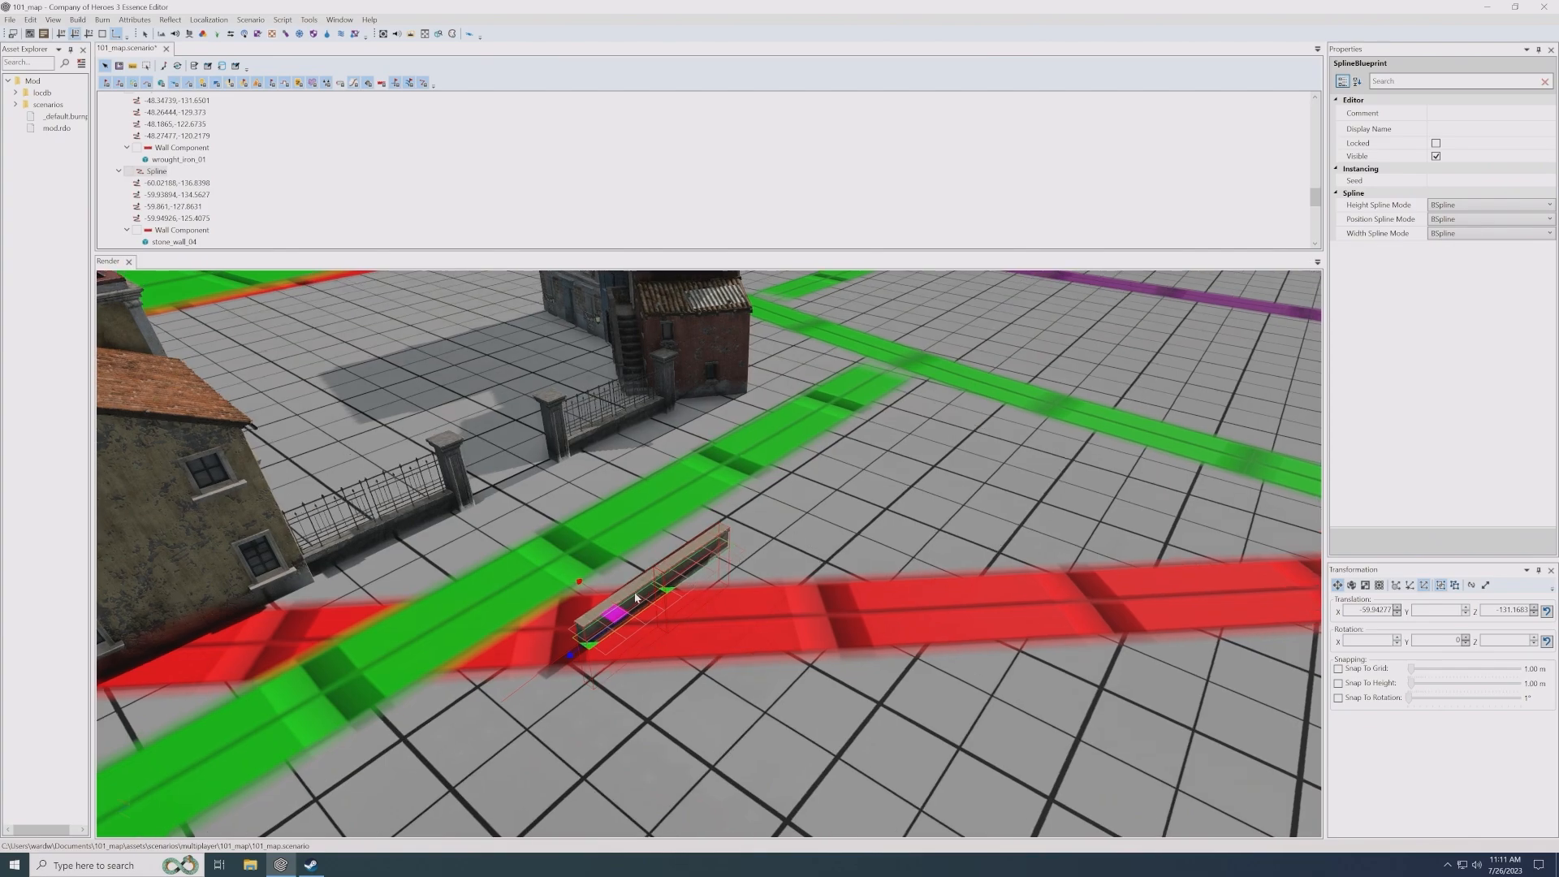
middle_click(799, 515)
left_click_drag(777, 517, 758, 532)
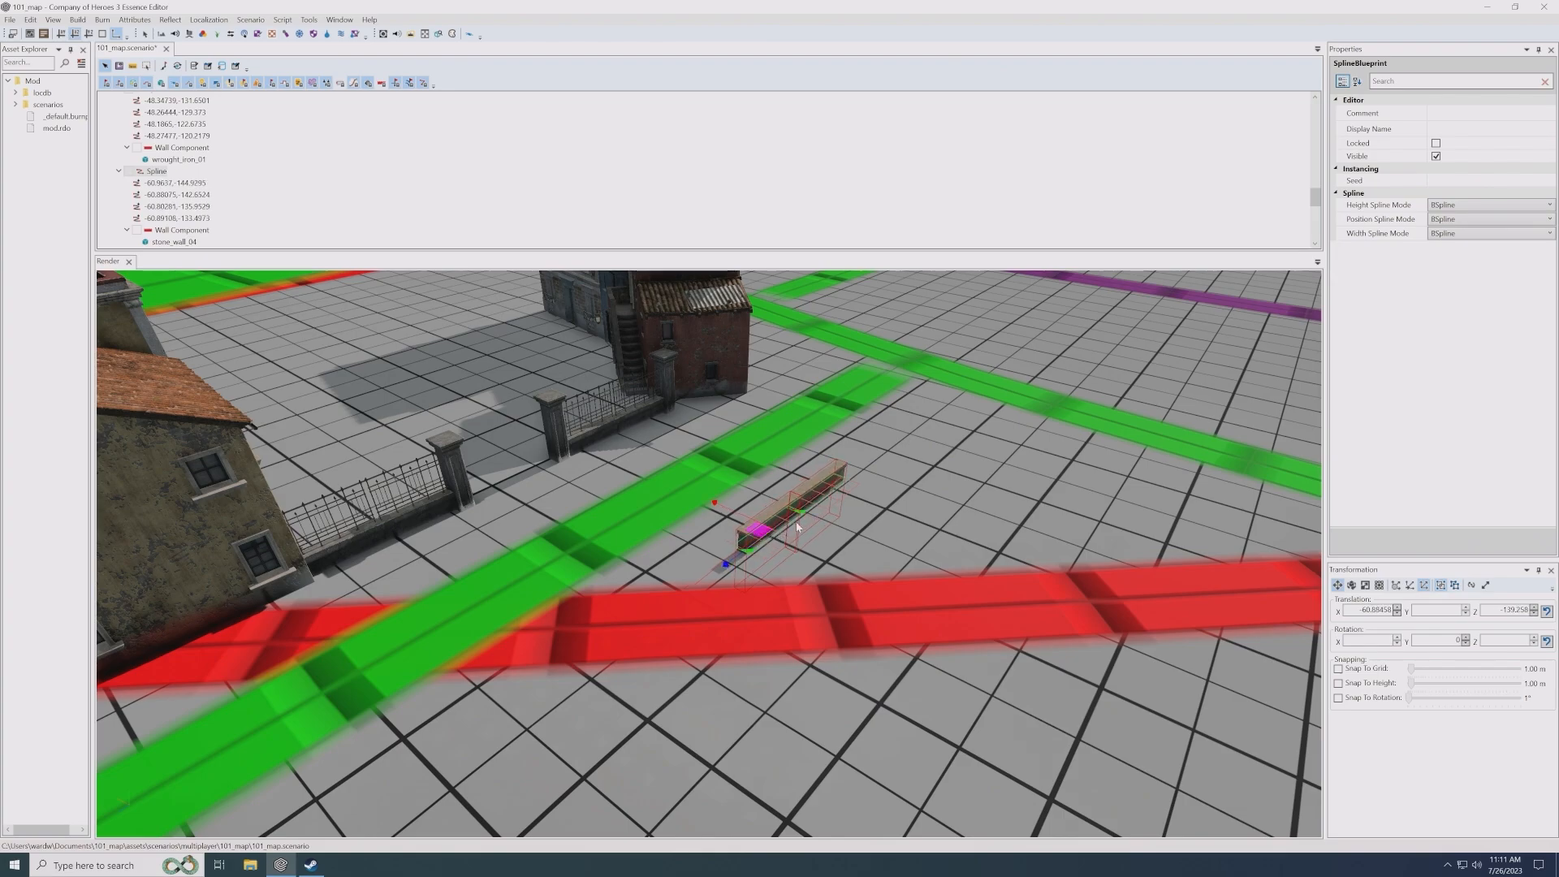
- Duplicate the stone wall spline and place the copy farther along the road at about X -61.0, Z -150.0
key("Up")
key("Right")
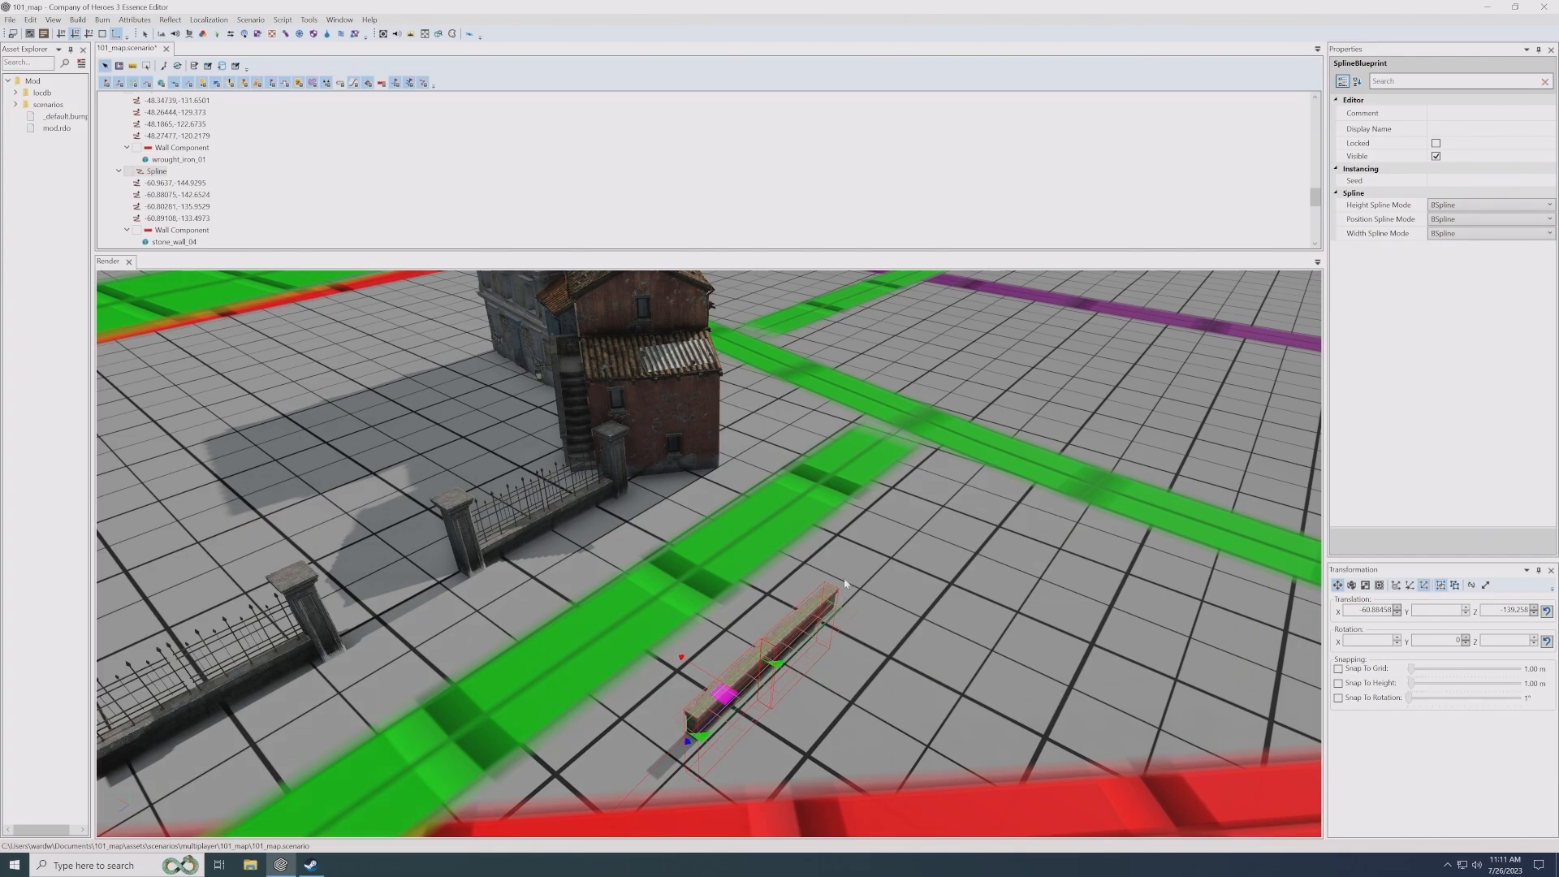
scroll(839, 605, "down", 2)
middle_click_drag(838, 605, 784, 605)
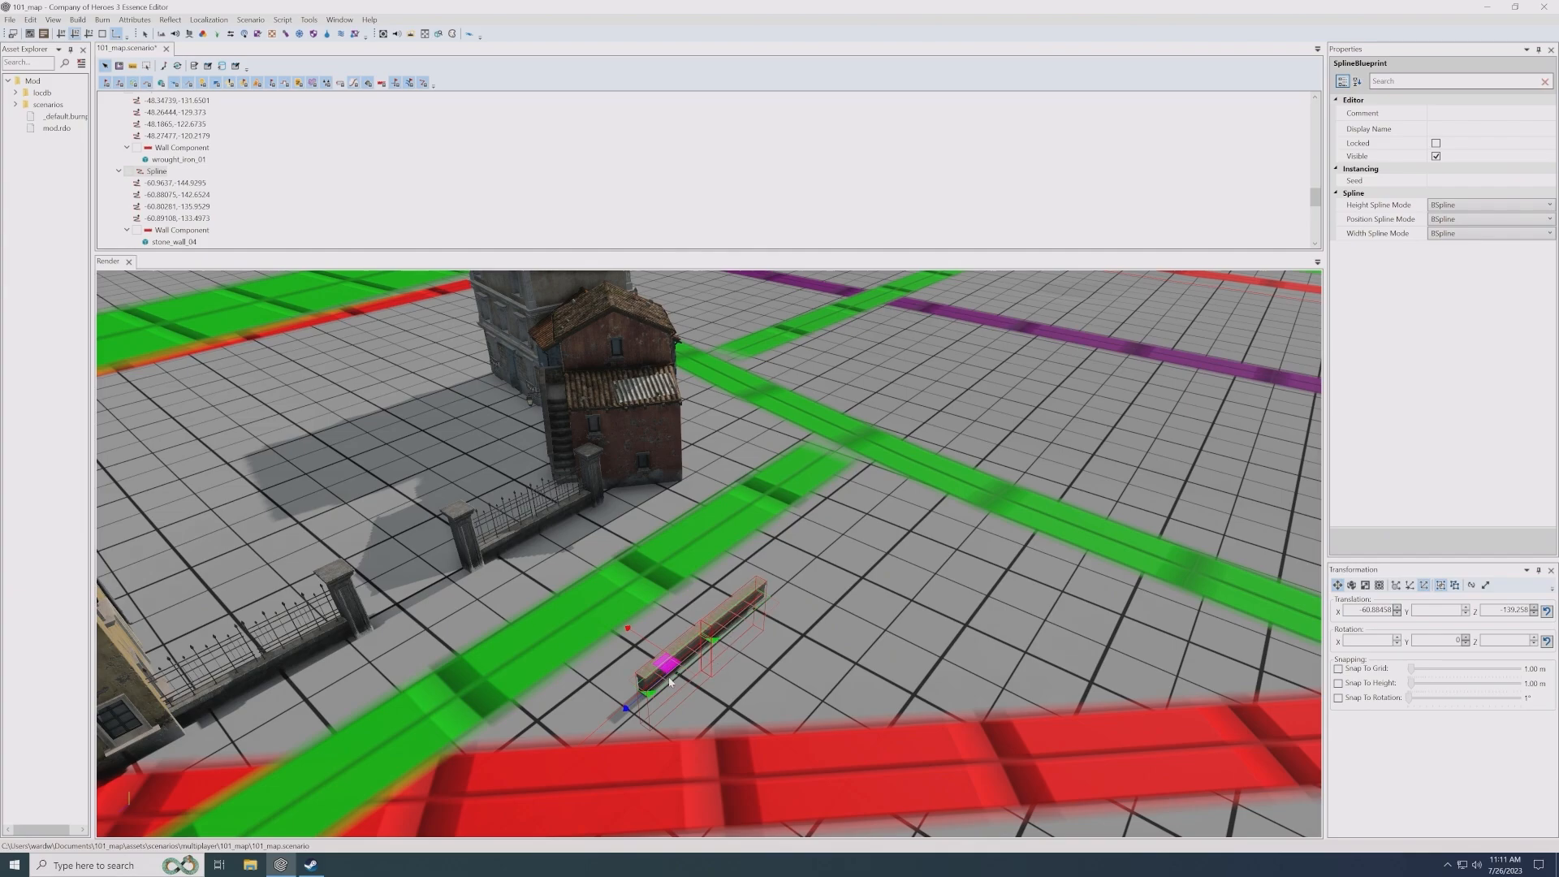
left_click_drag(671, 670, 836, 570, "shift")
- Change the wall entity blueprint of the farther stone wall copy to stone_wall_high_01 from the high_walls folder
scroll(837, 574, "up", 2)
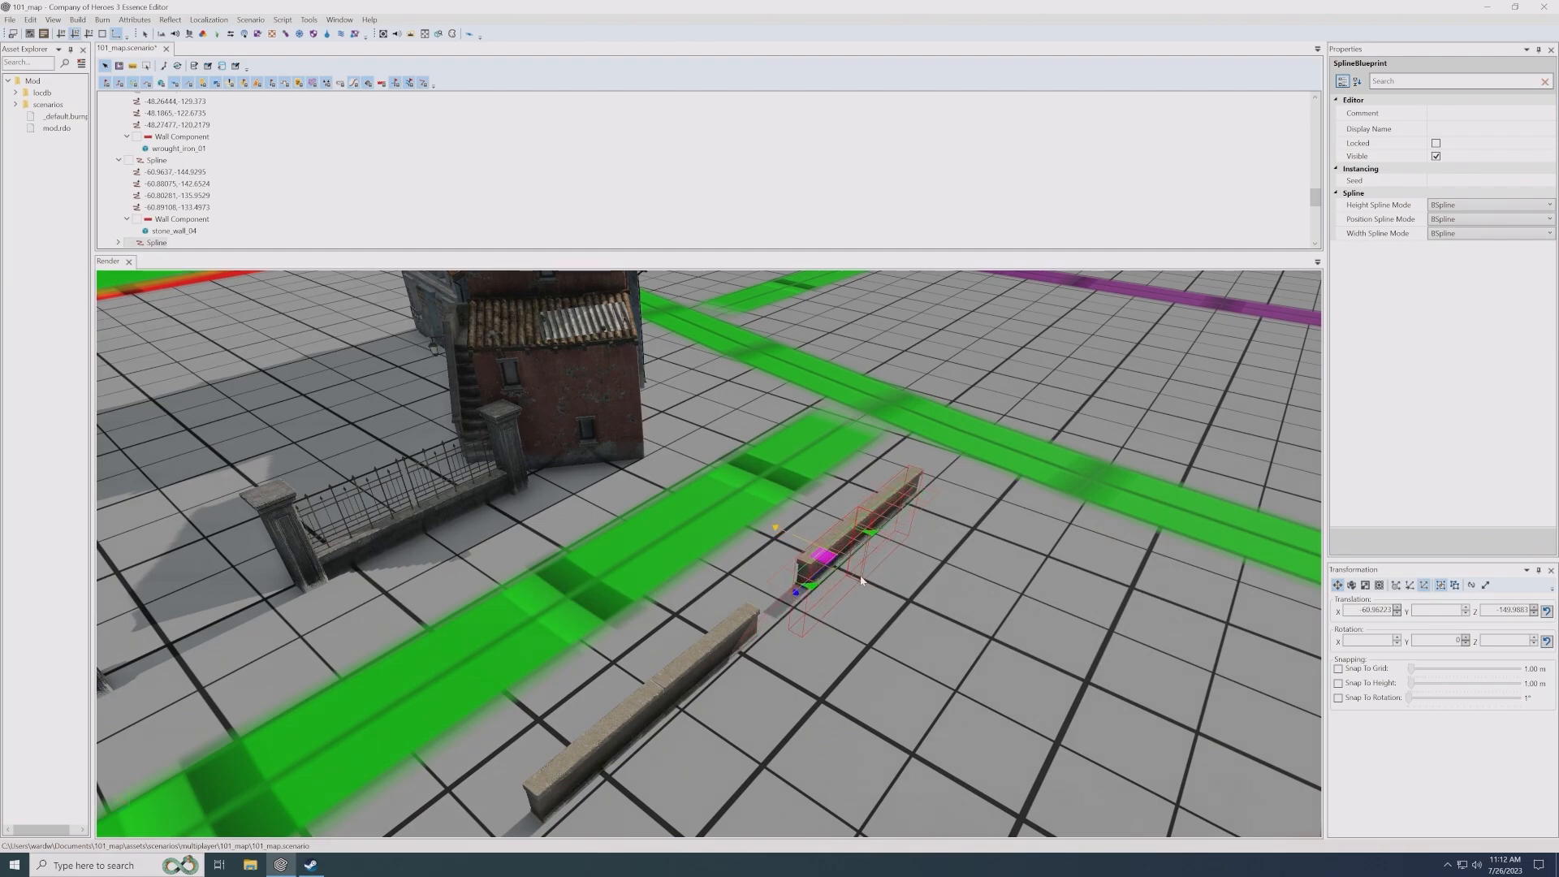
key("Right")
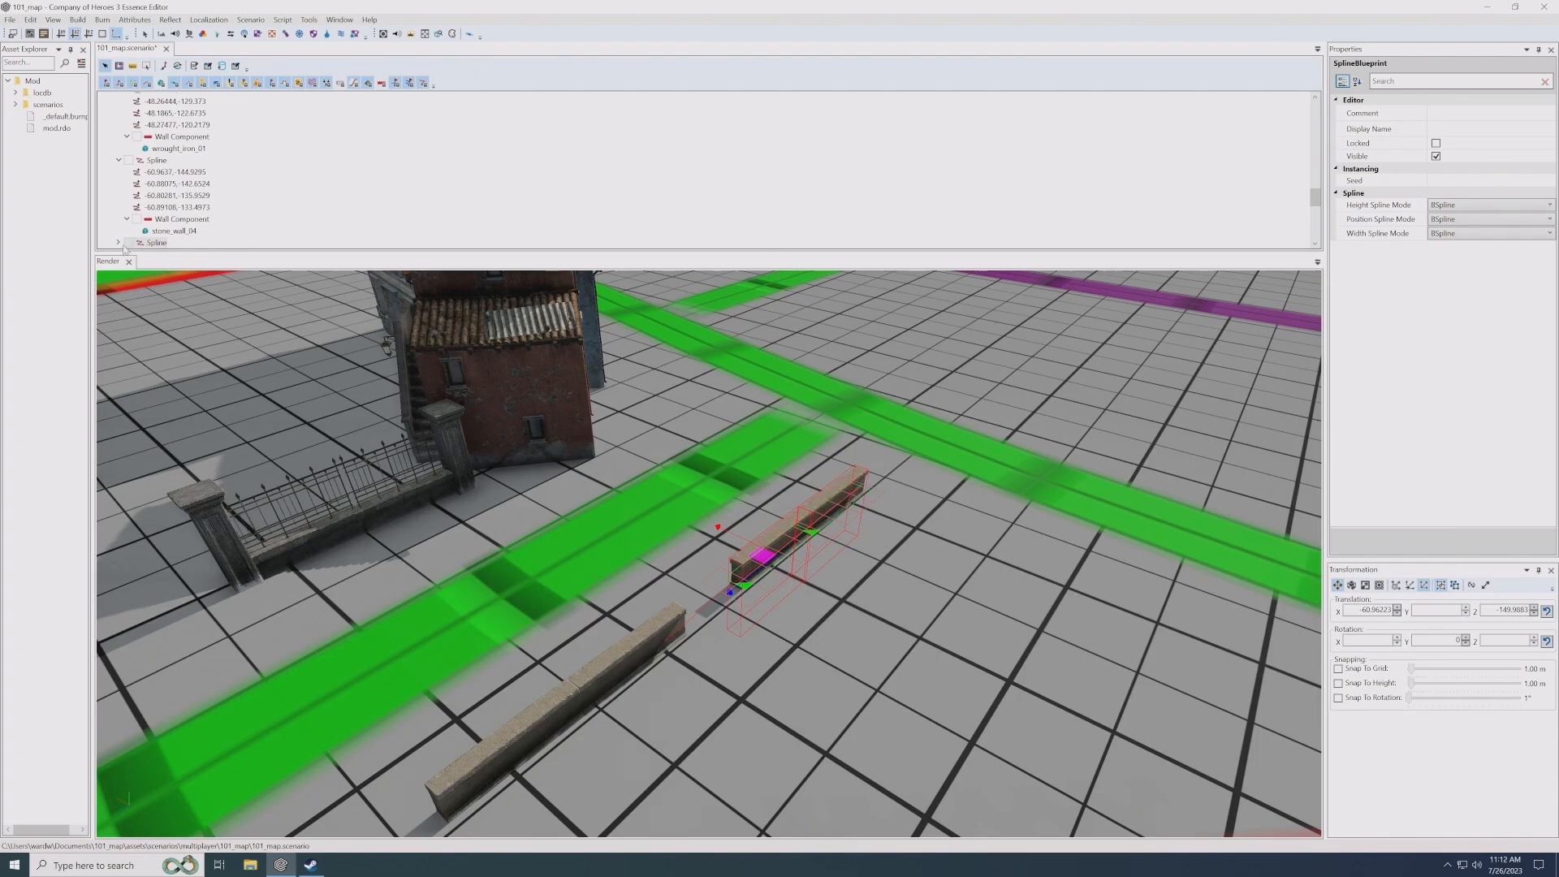
left_click(138, 242)
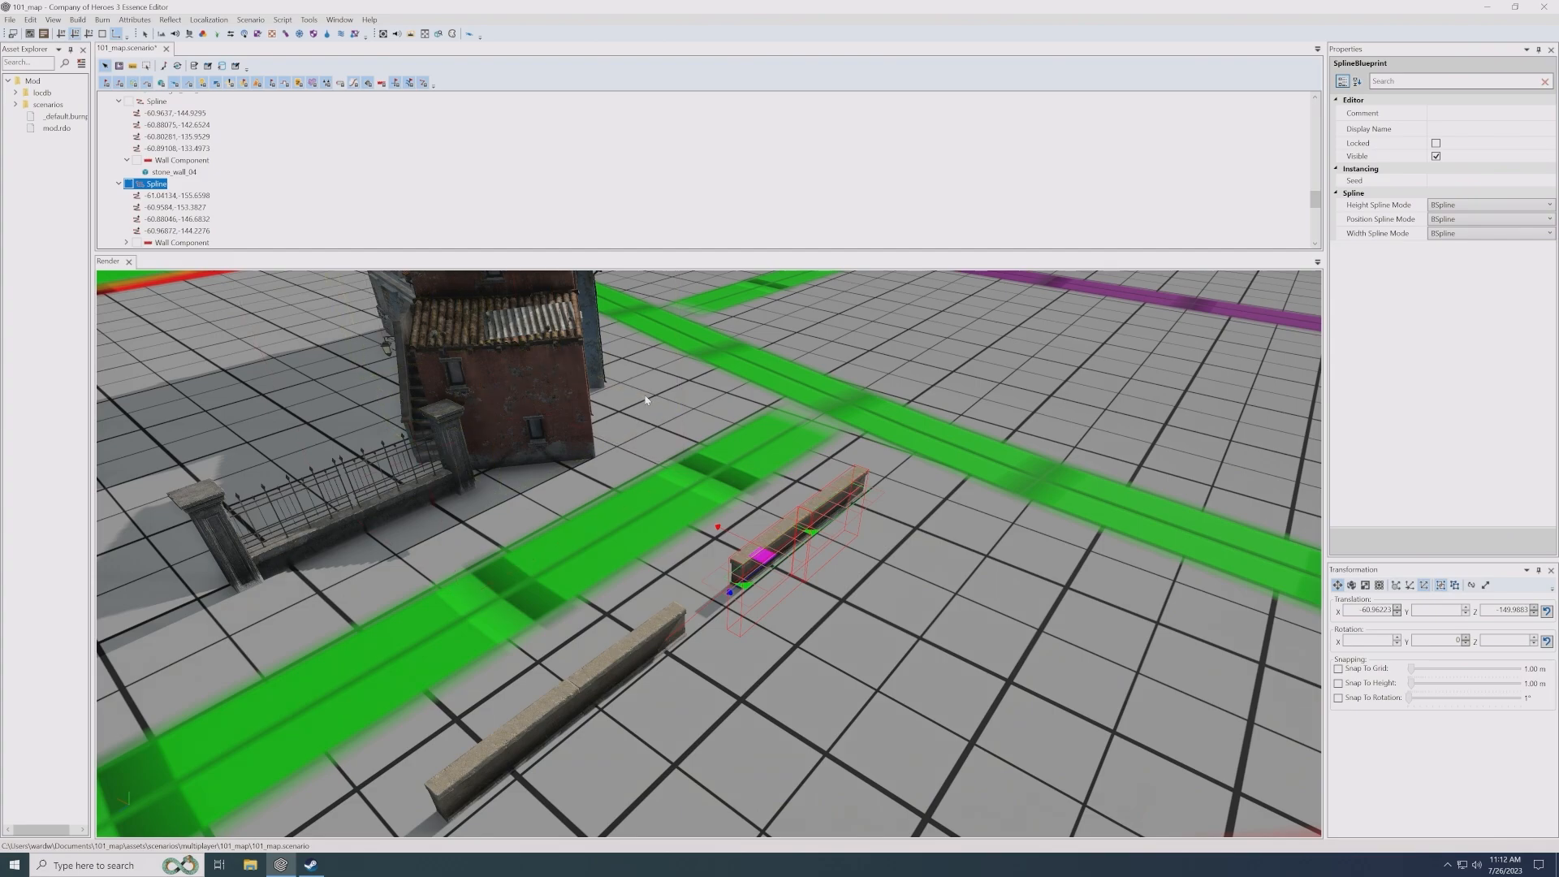
left_click(127, 242)
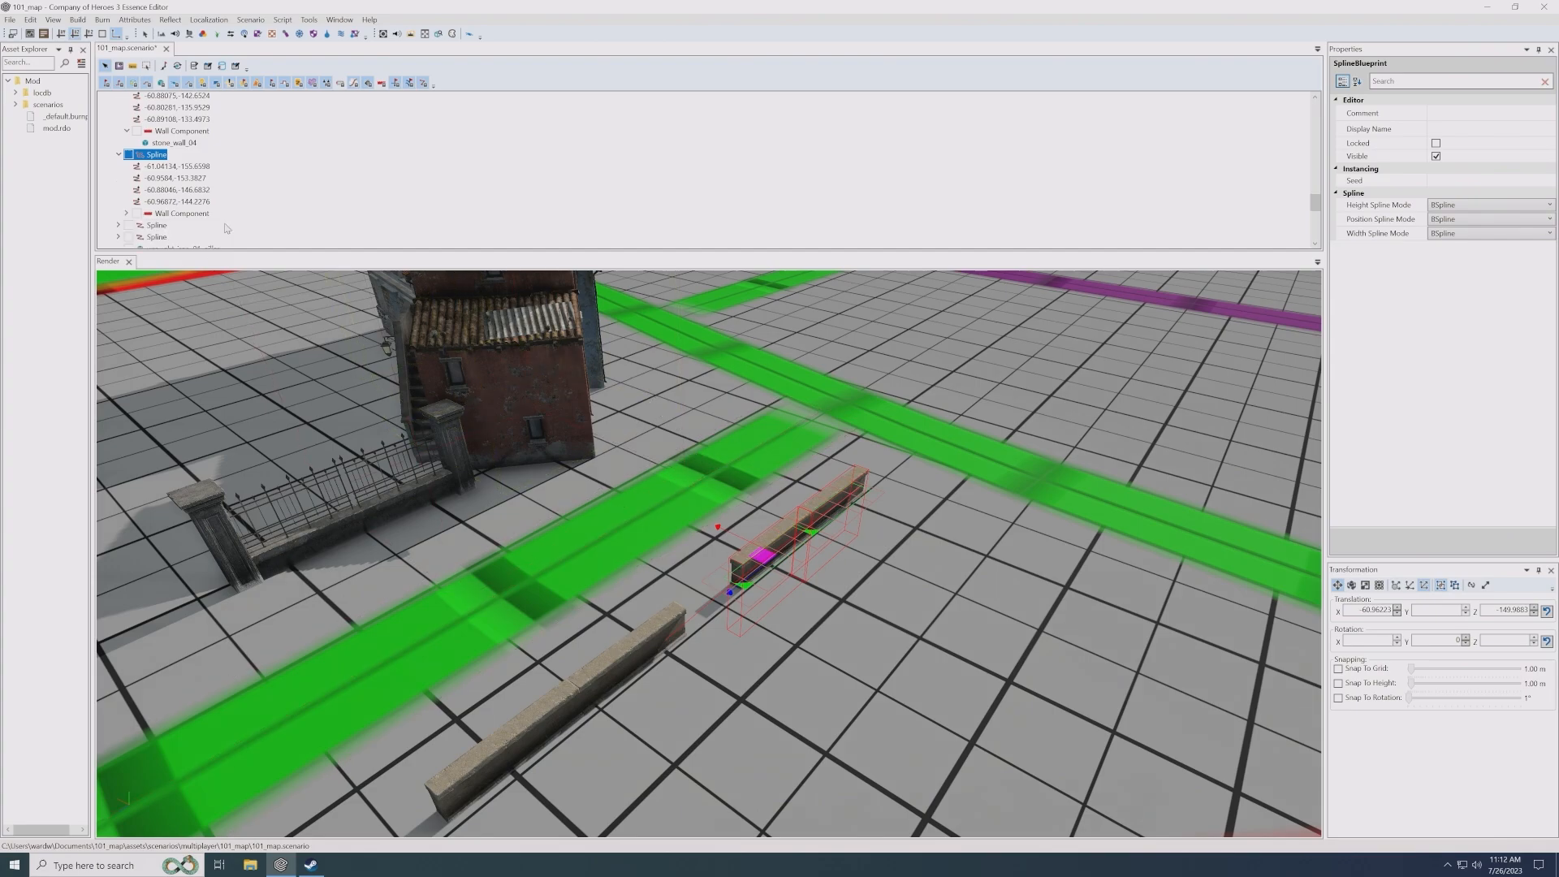
left_click(188, 226)
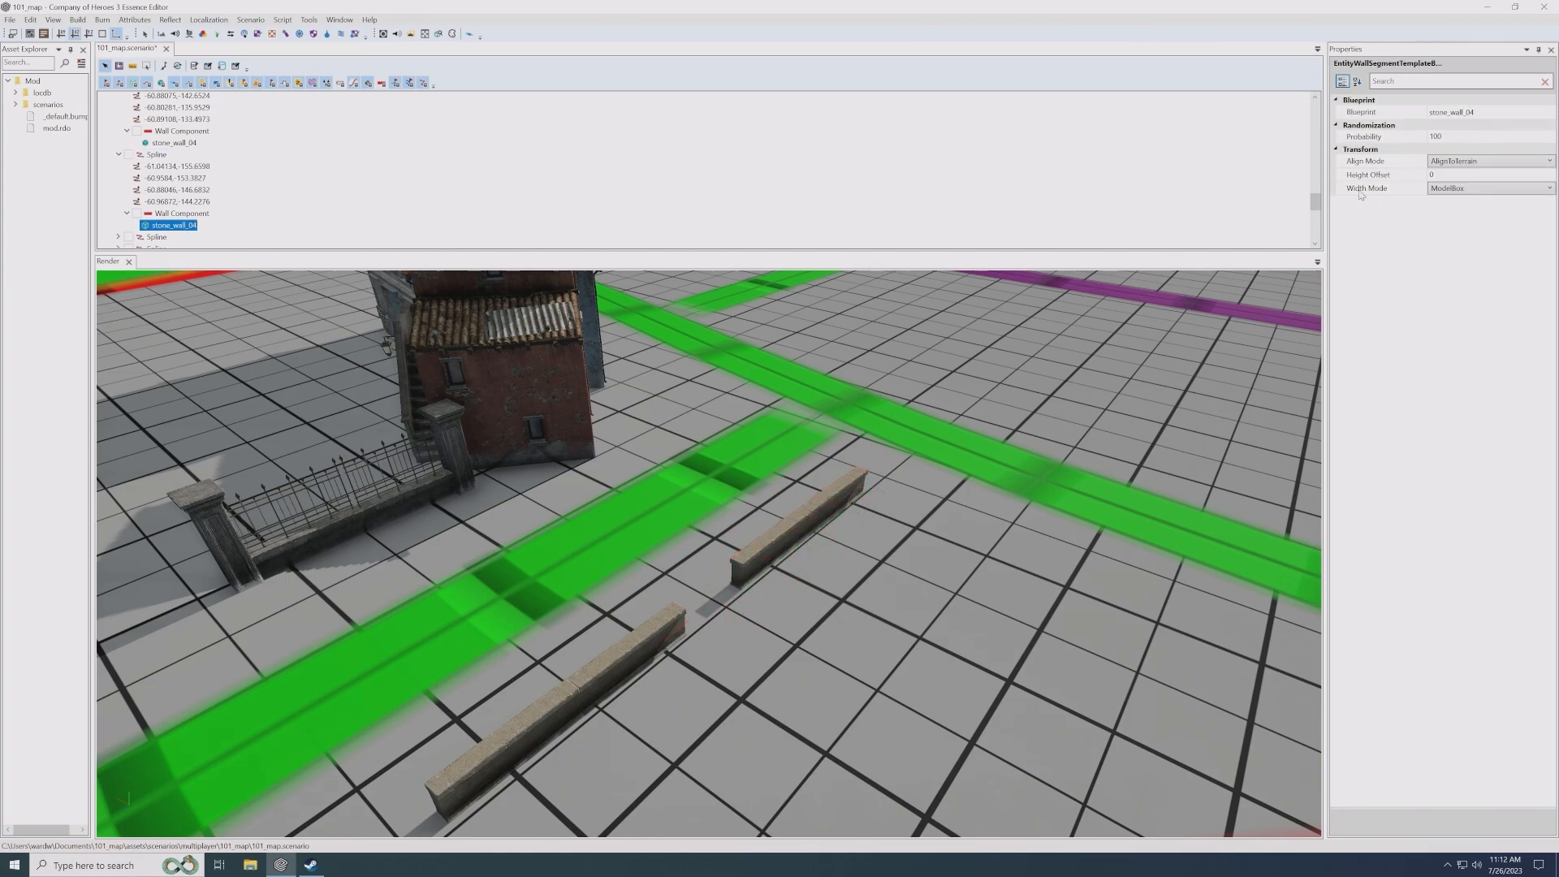
left_click(1546, 112)
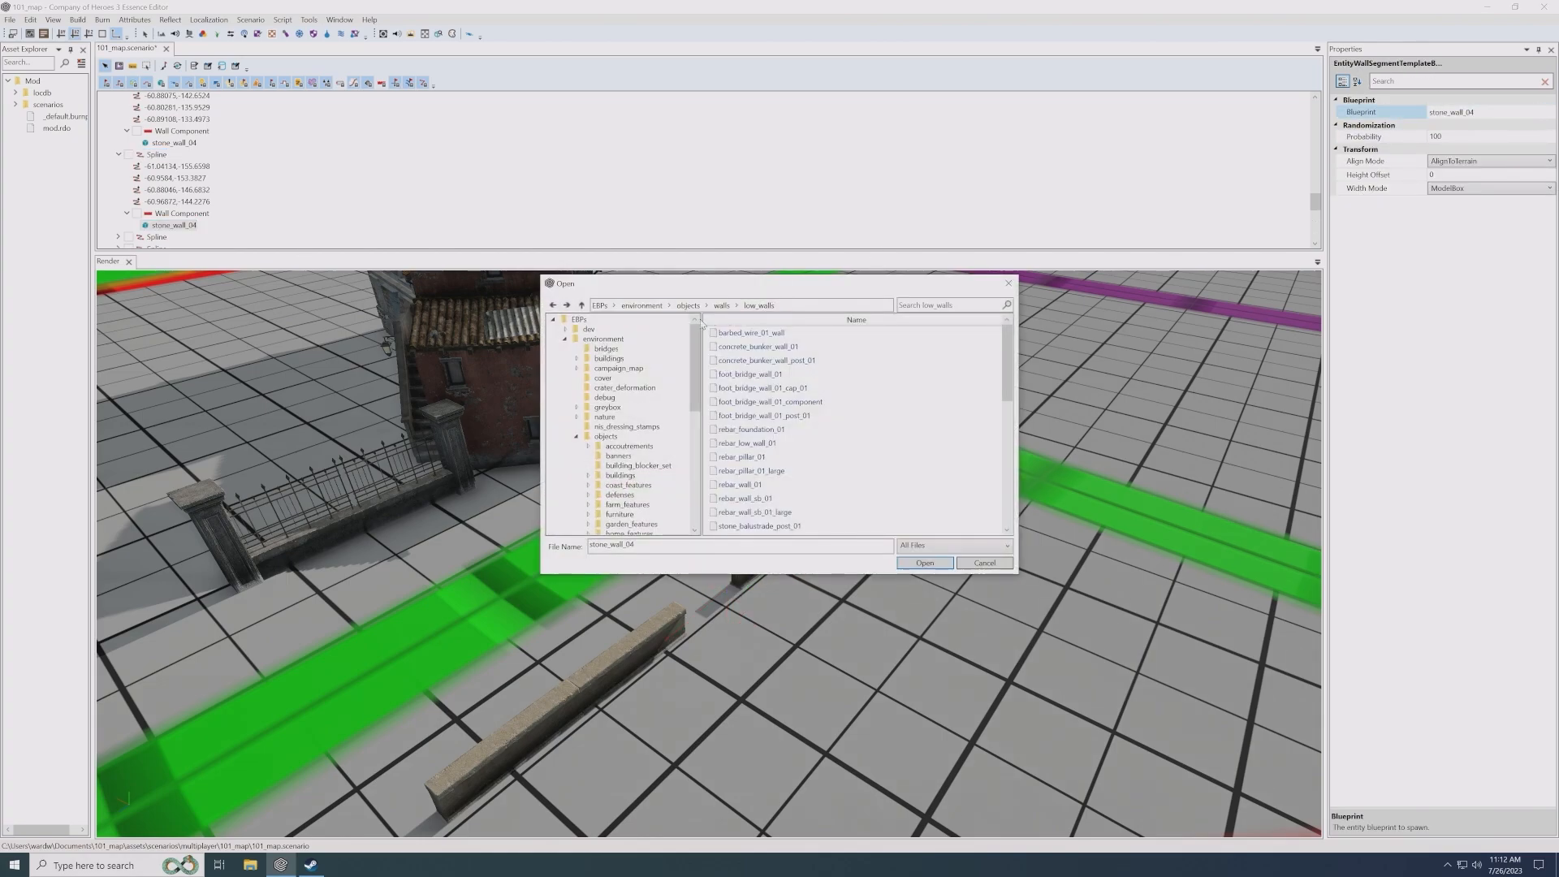
left_click(722, 305)
double_click(742, 333)
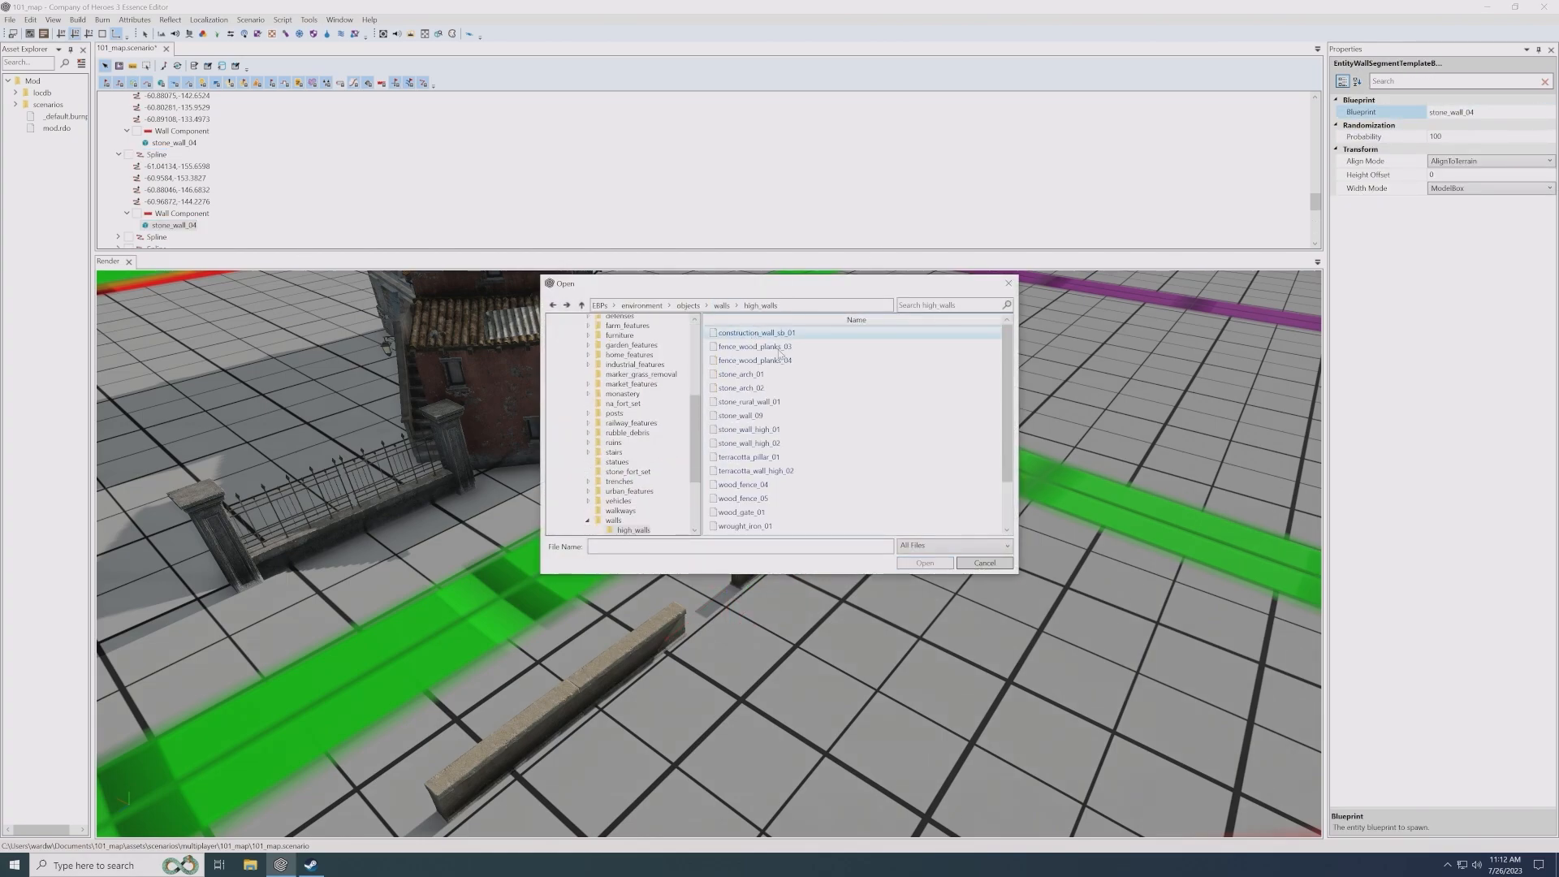
left_click(778, 431)
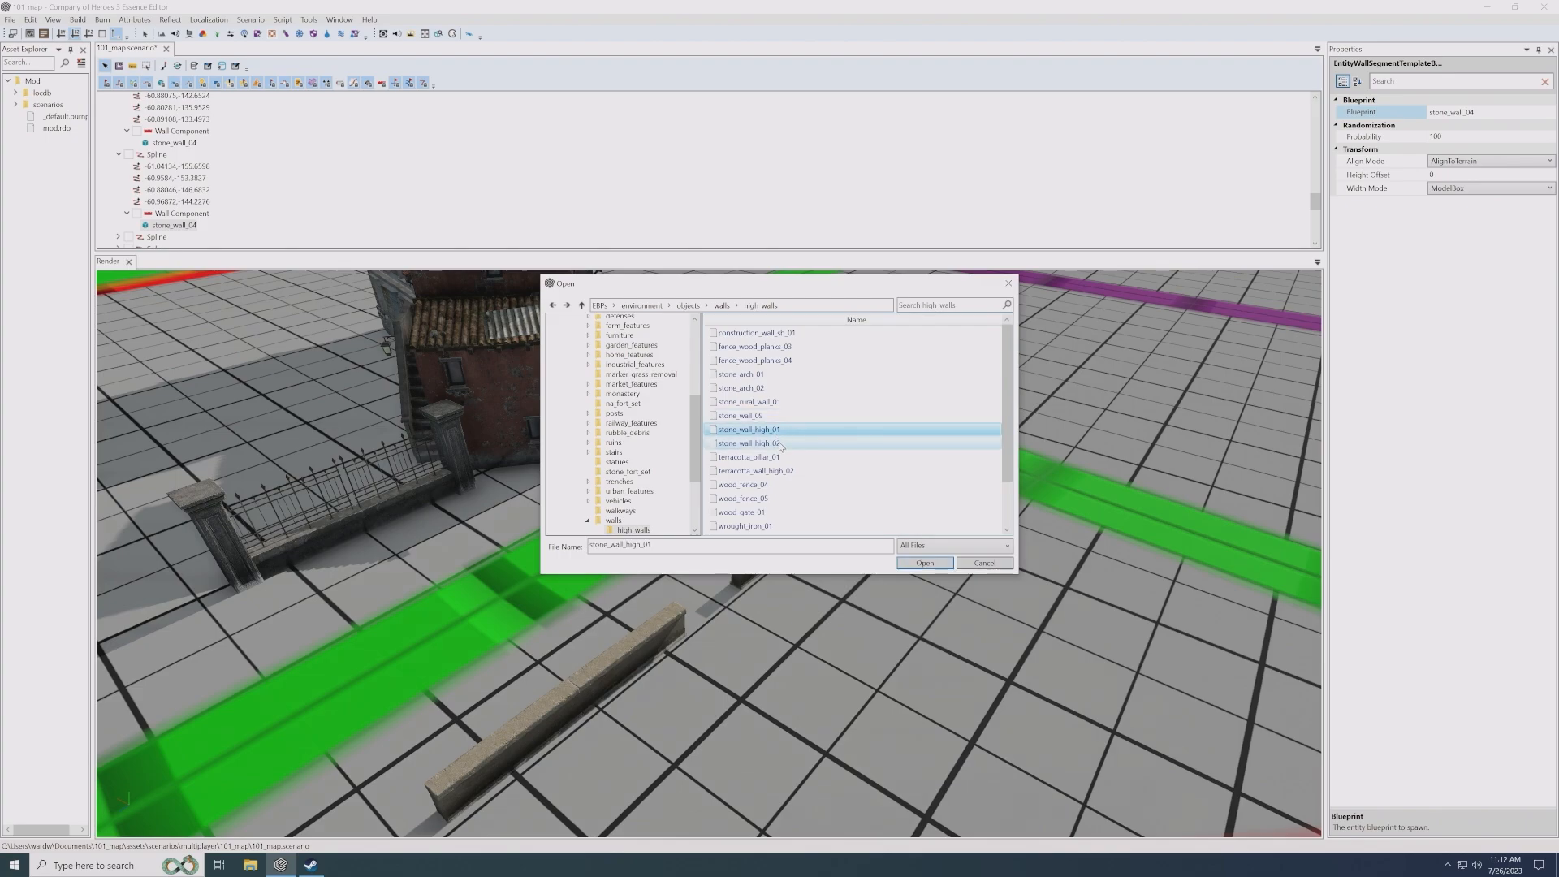
left_click(781, 445)
scroll(793, 434, "down", 2)
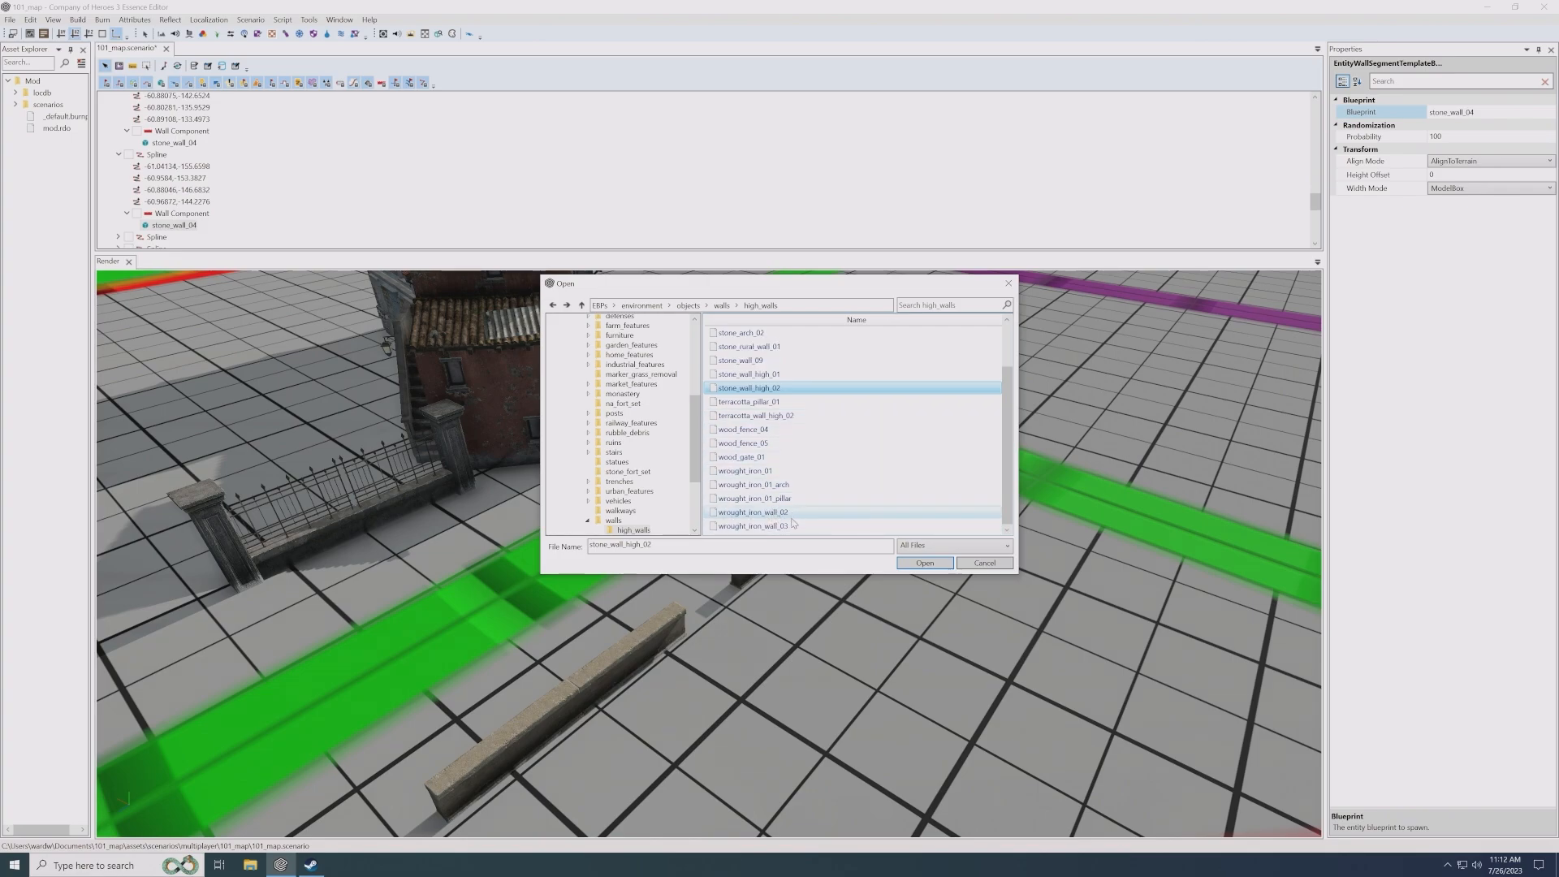
double_click(792, 375)
scroll(876, 521, "up", 6)
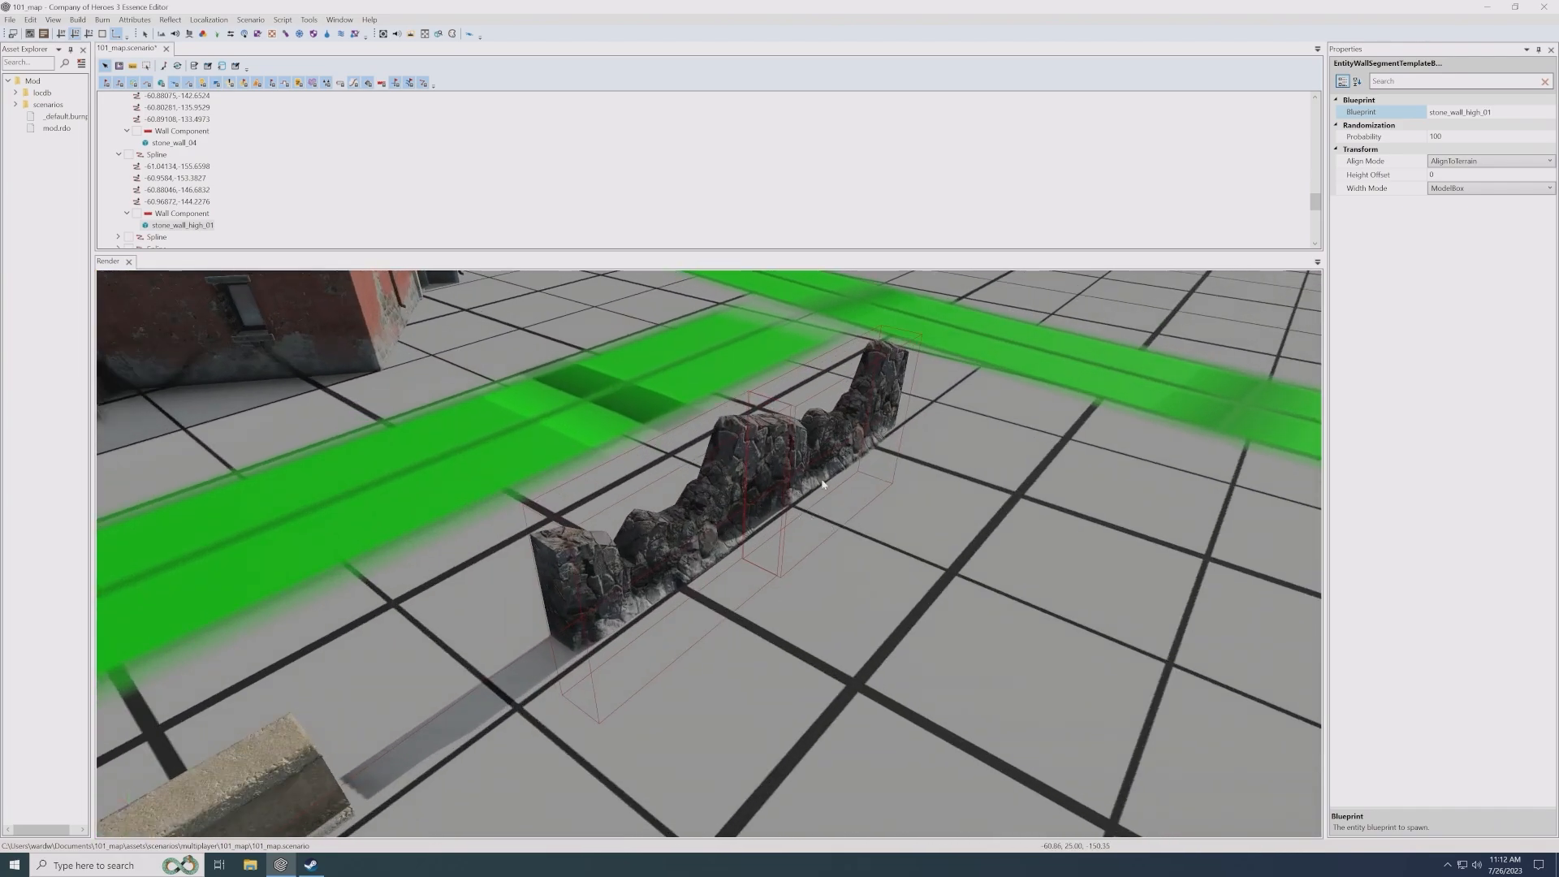
scroll(746, 586, "down", 3)
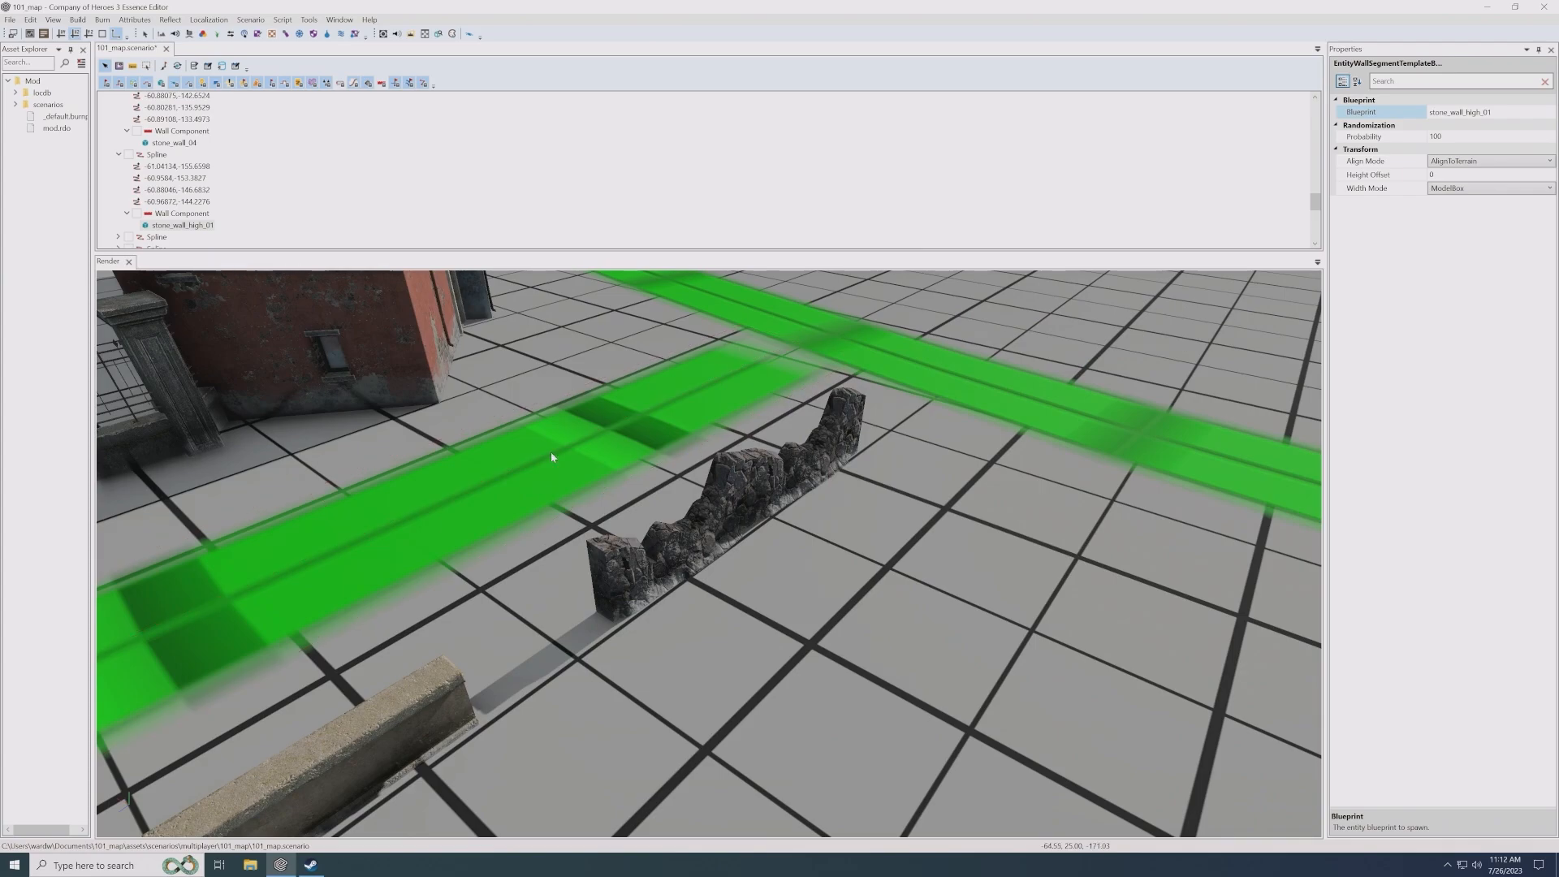
- Add a second Entity blueprint to the Wall Component of the stone_wall_high_01 spline
left_click(751, 518)
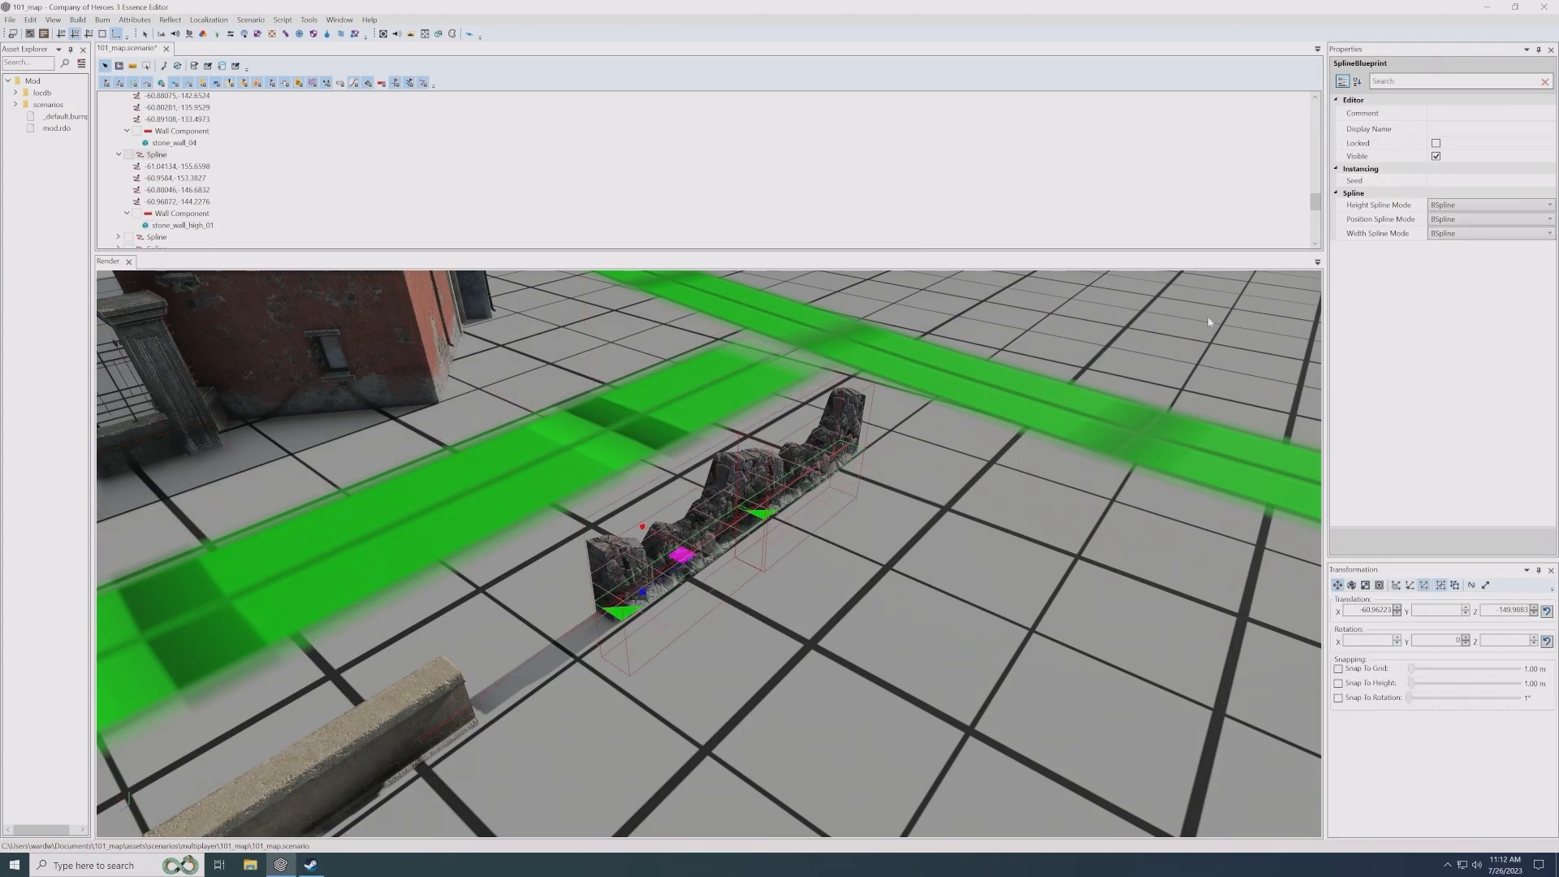
left_click(189, 216)
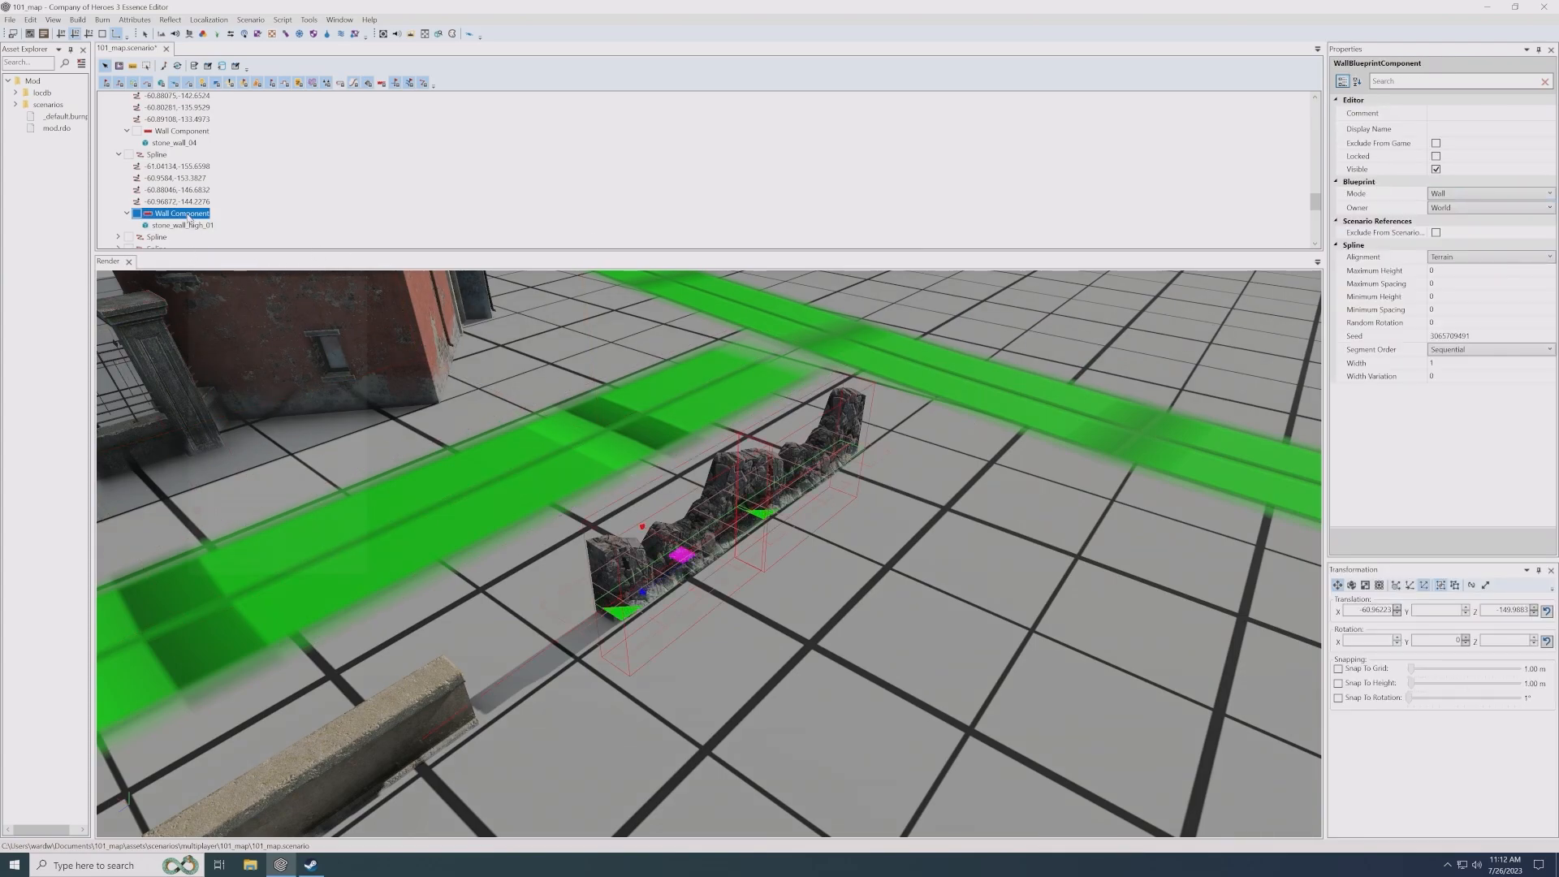
right_click(189, 219)
left_click(213, 224)
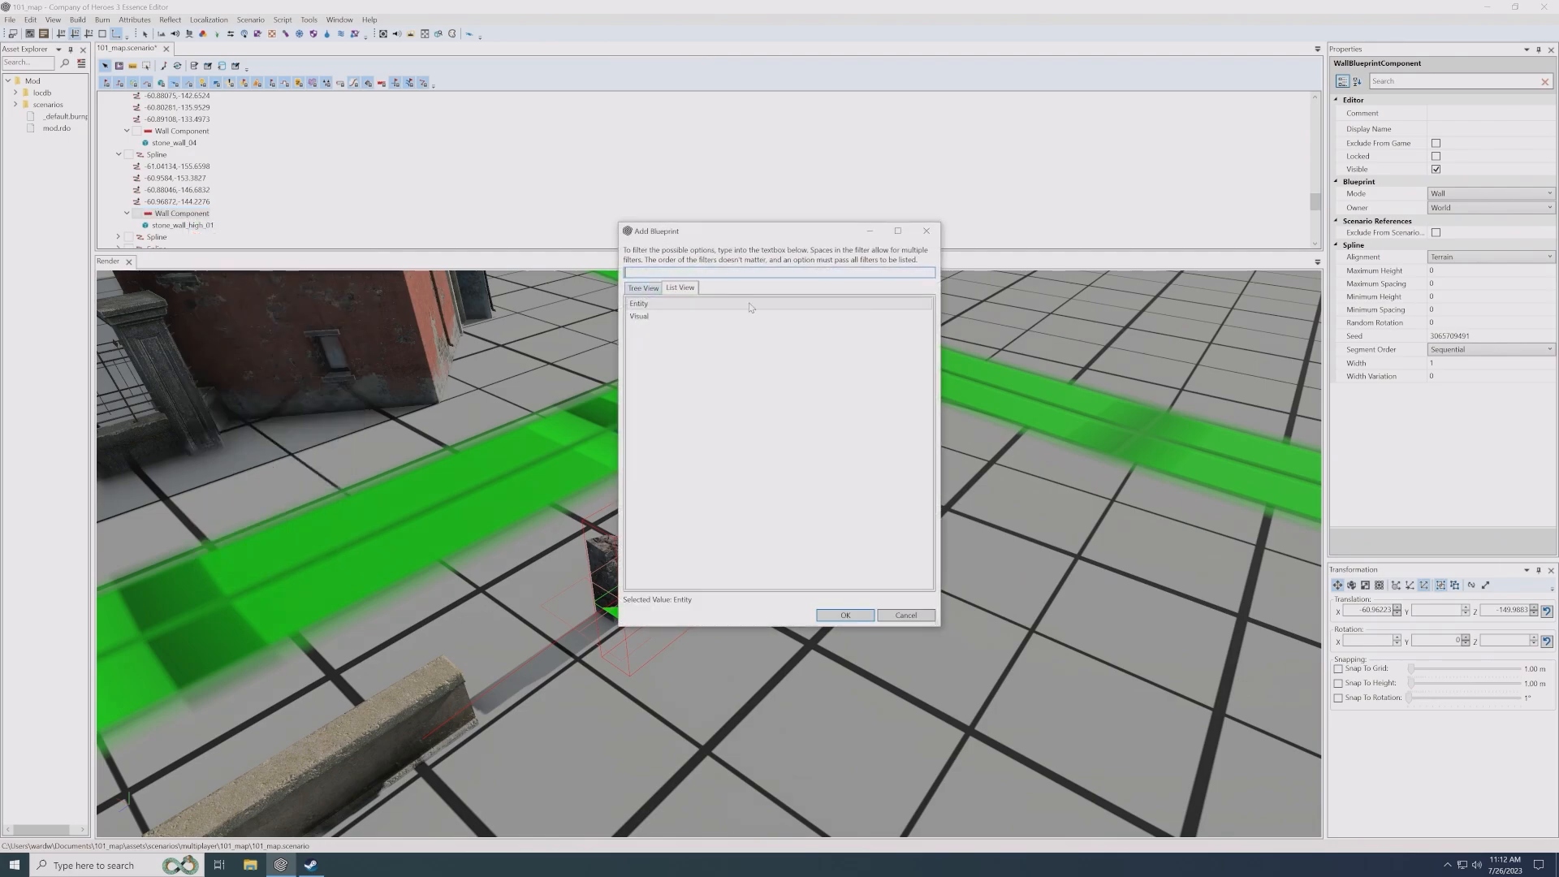
double_click(639, 303)
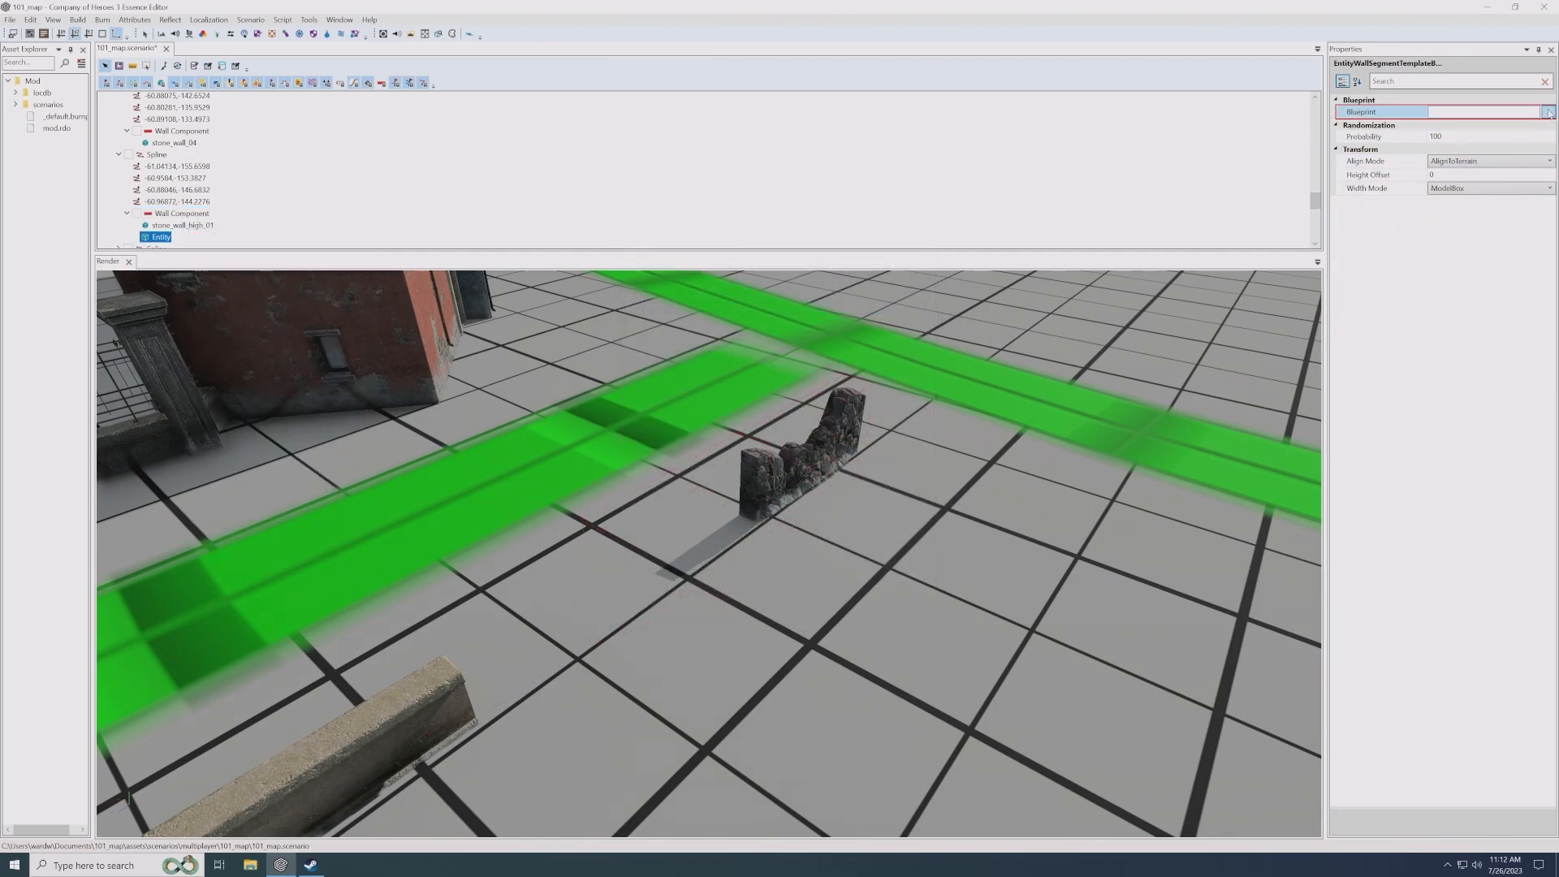
- Set the new wall entity's blueprint to stone_wall_high_02 from the environment/objects/walls/high_walls folder
double_click(739, 347)
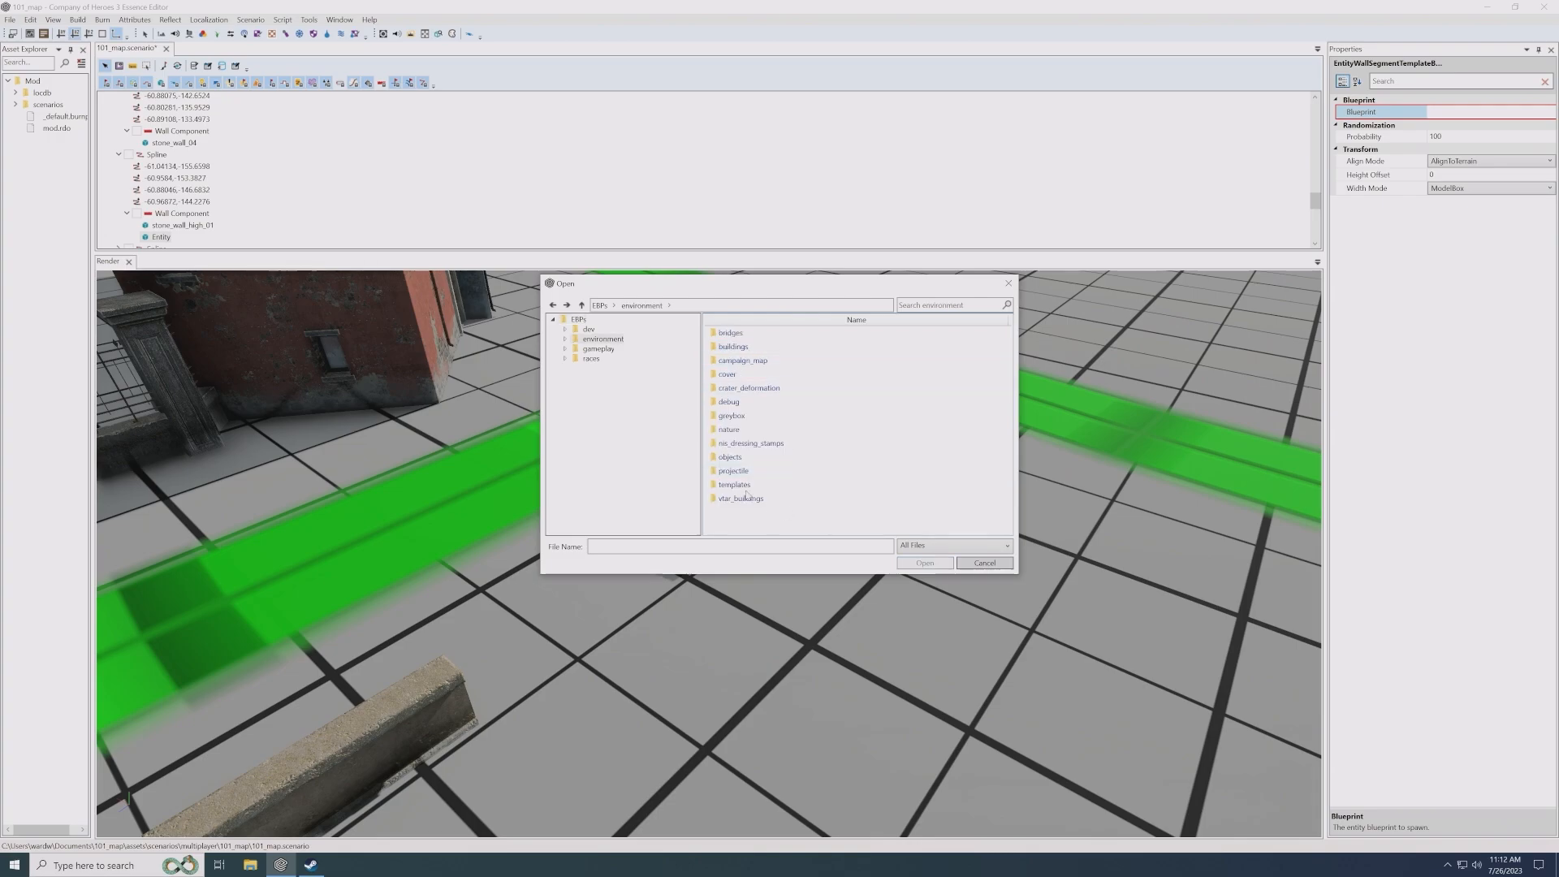
double_click(729, 457)
scroll(751, 519, "down", 5)
double_click(751, 521)
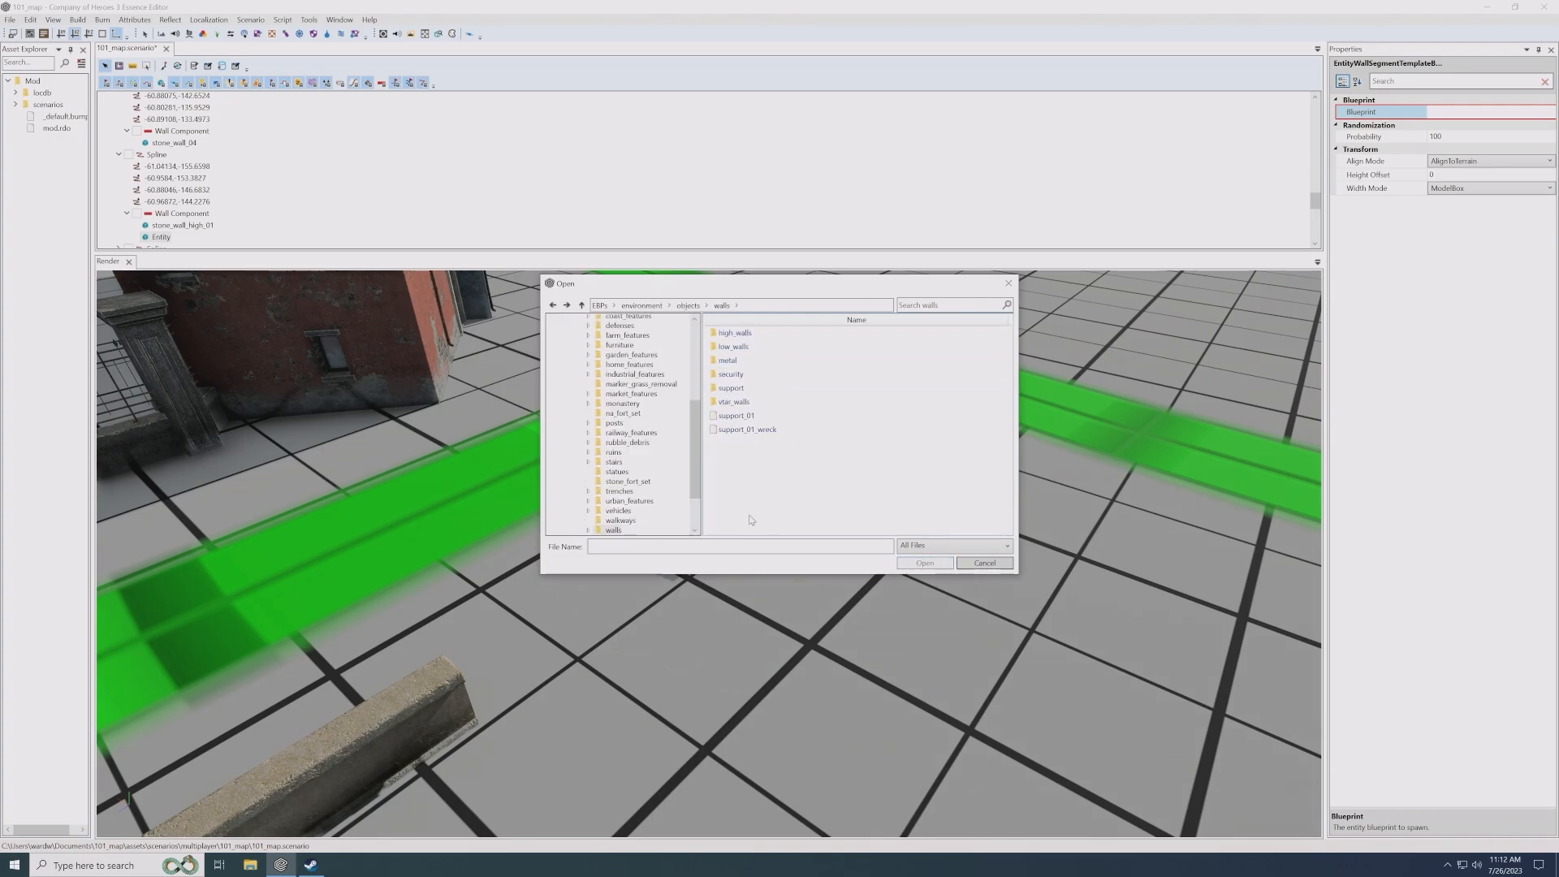
double_click(735, 333)
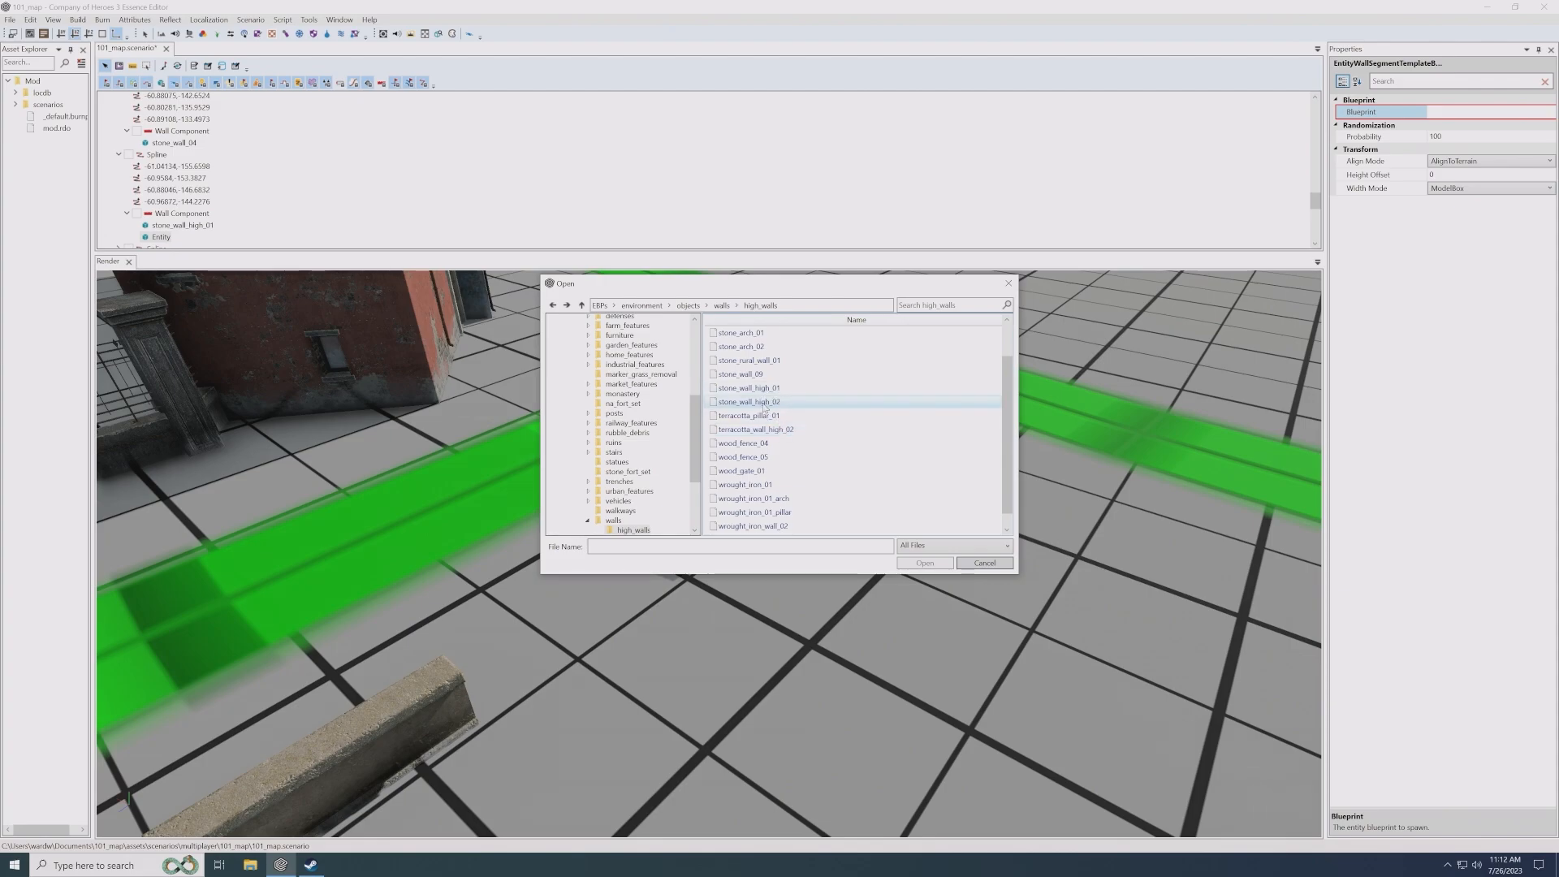
double_click(768, 404)
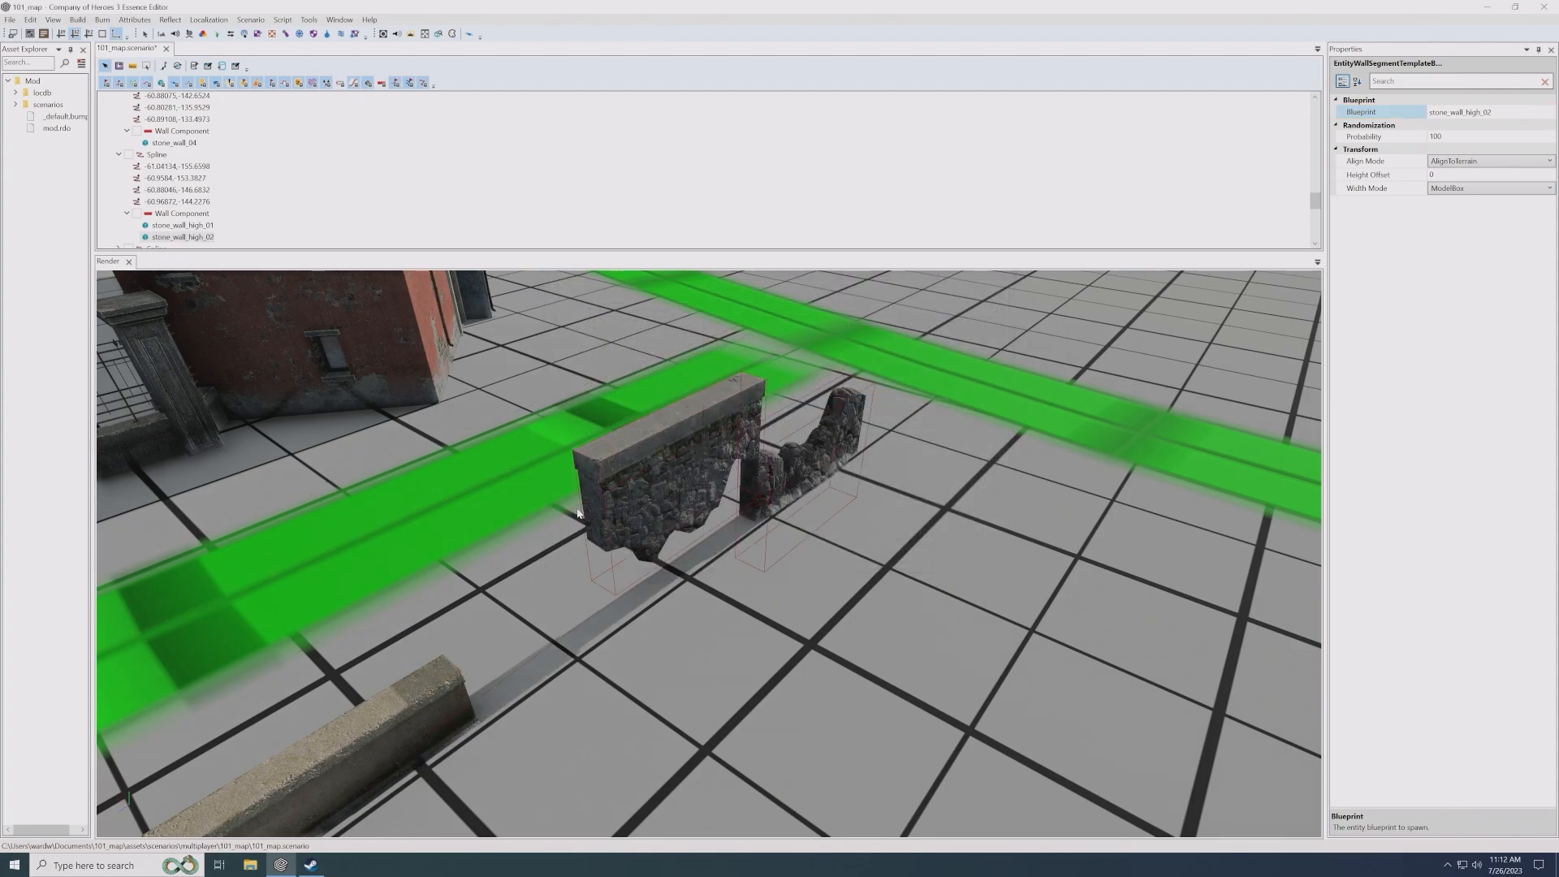
left_click_drag(756, 528, 526, 528, "alt")
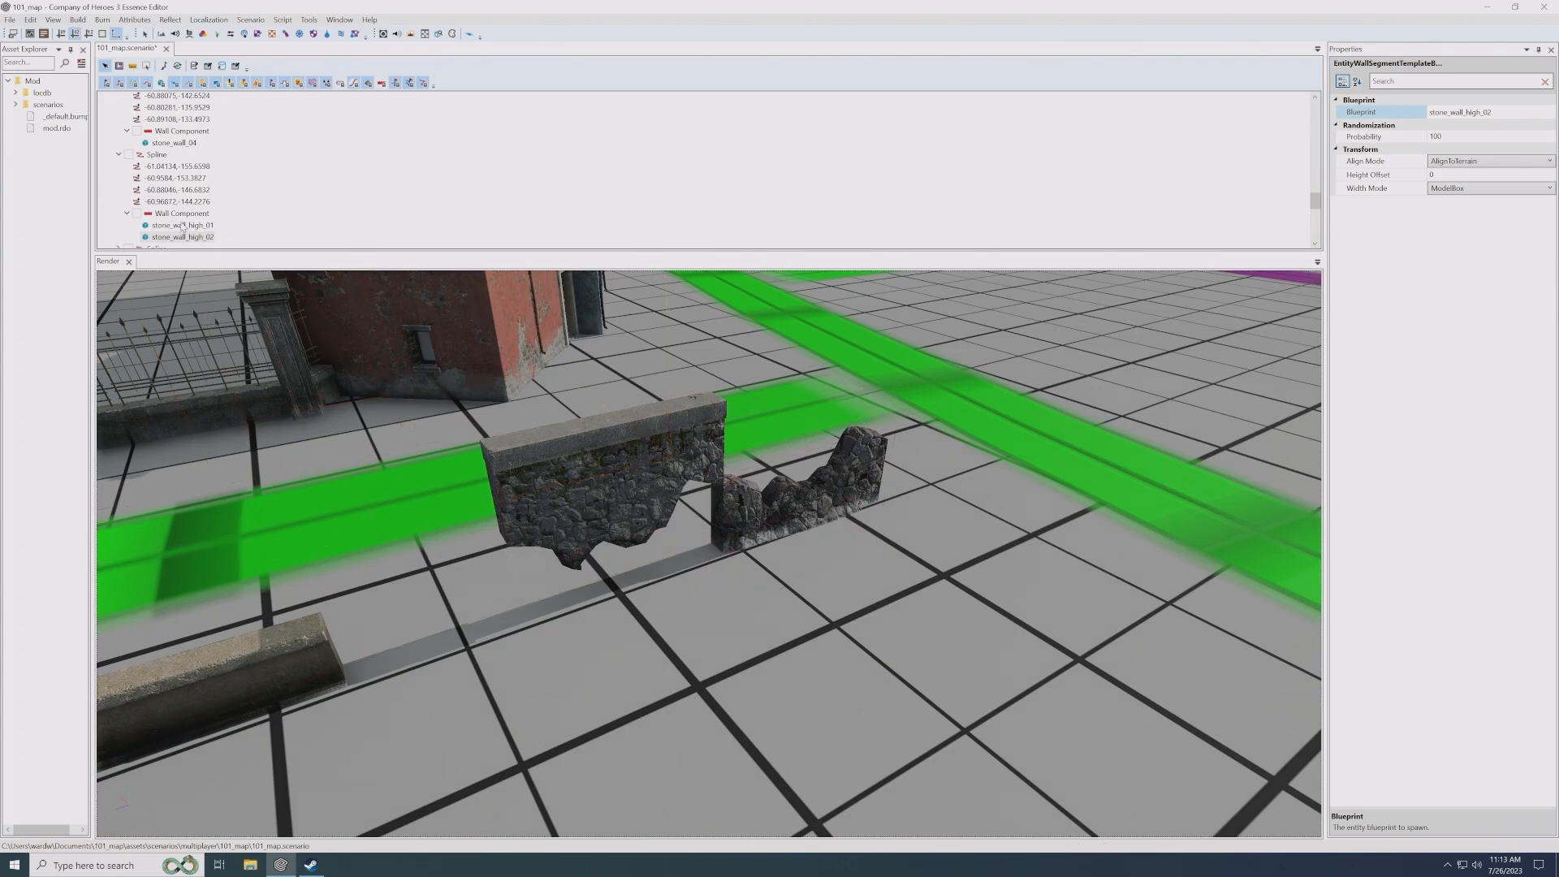
- Add a second Wall Component to the high stone wall spline
scroll(183, 227, "down", 1)
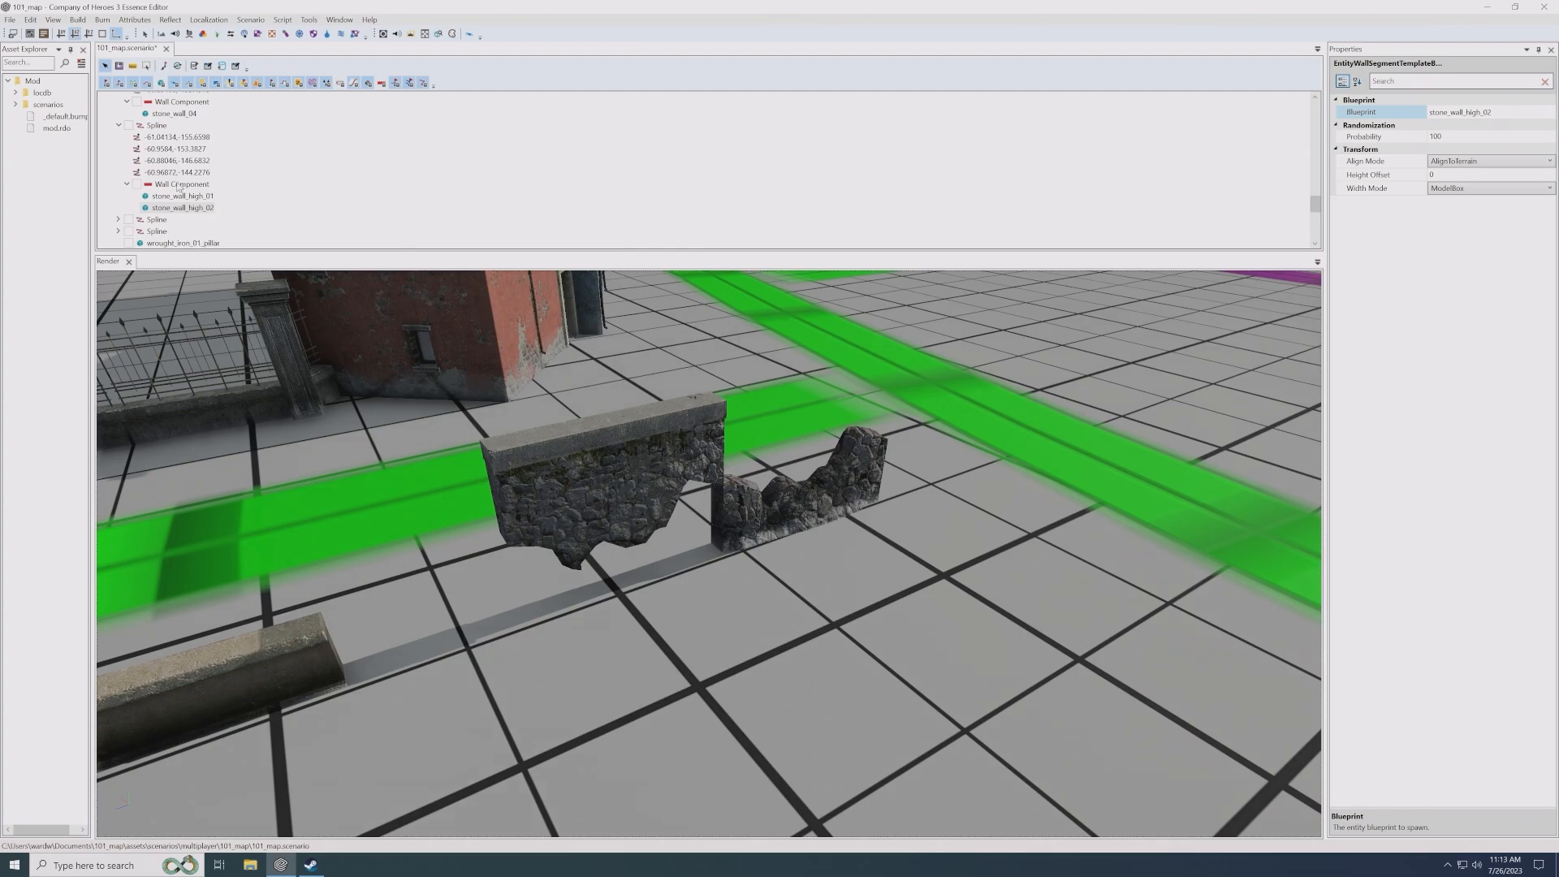
right_click(159, 128)
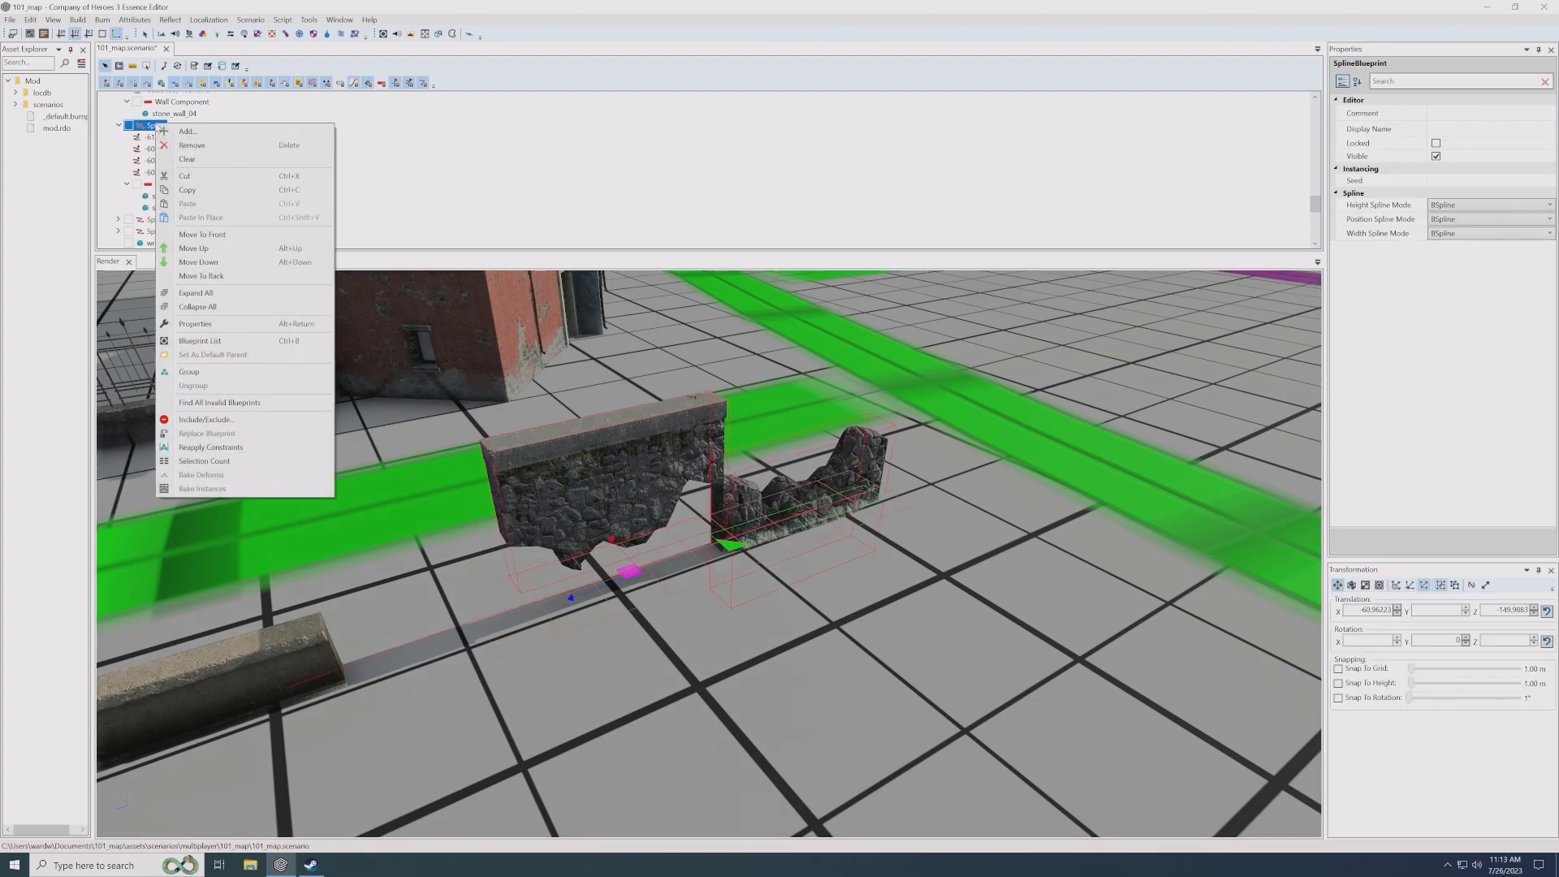
left_click(171, 131)
left_click(661, 379)
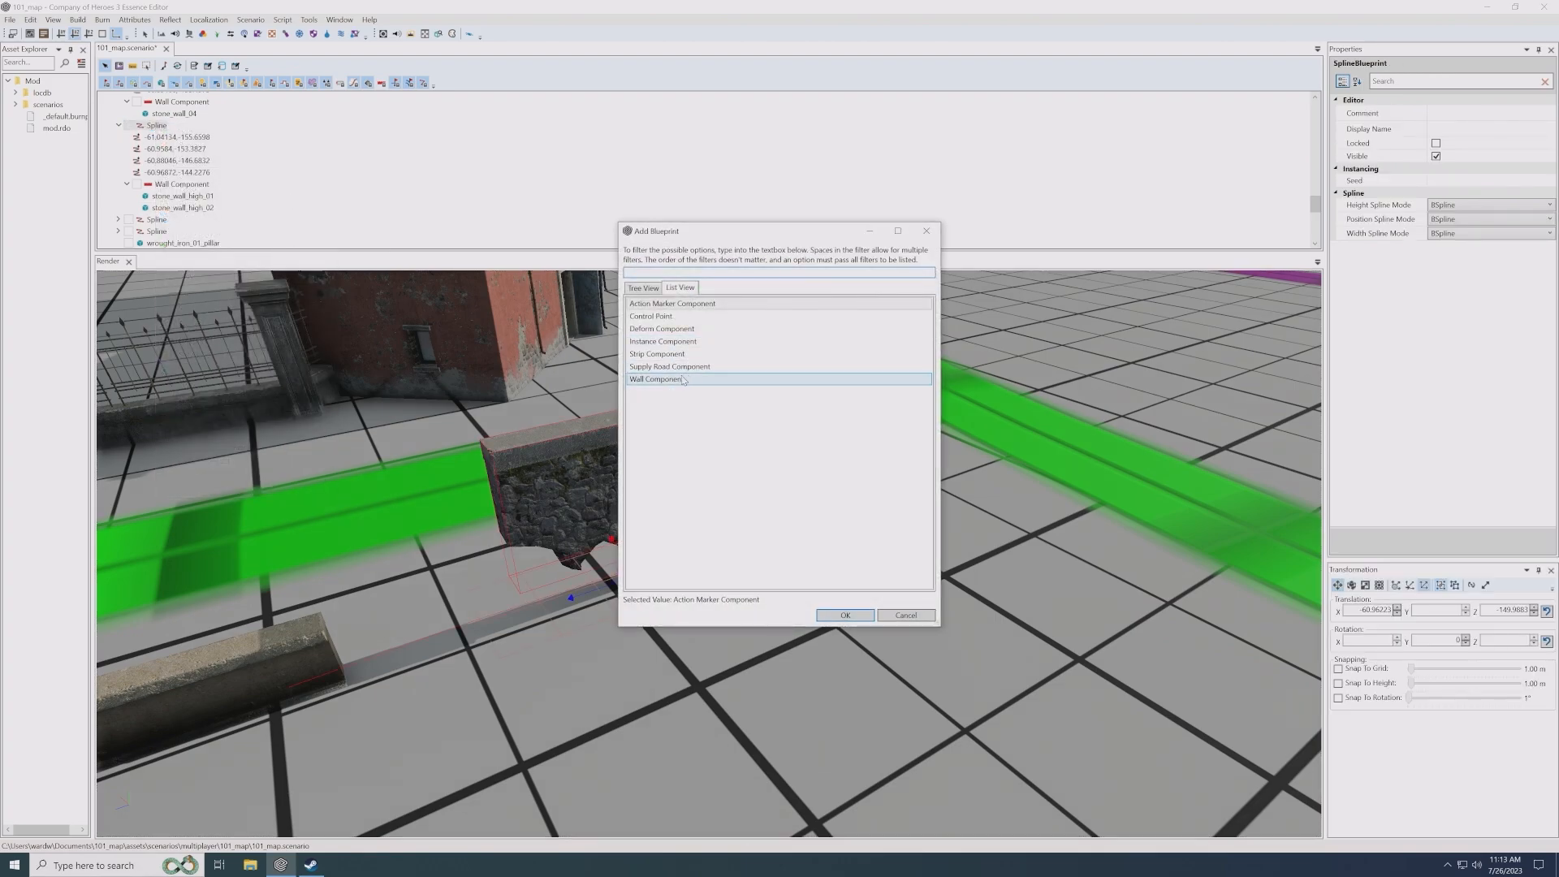
double_click(666, 380)
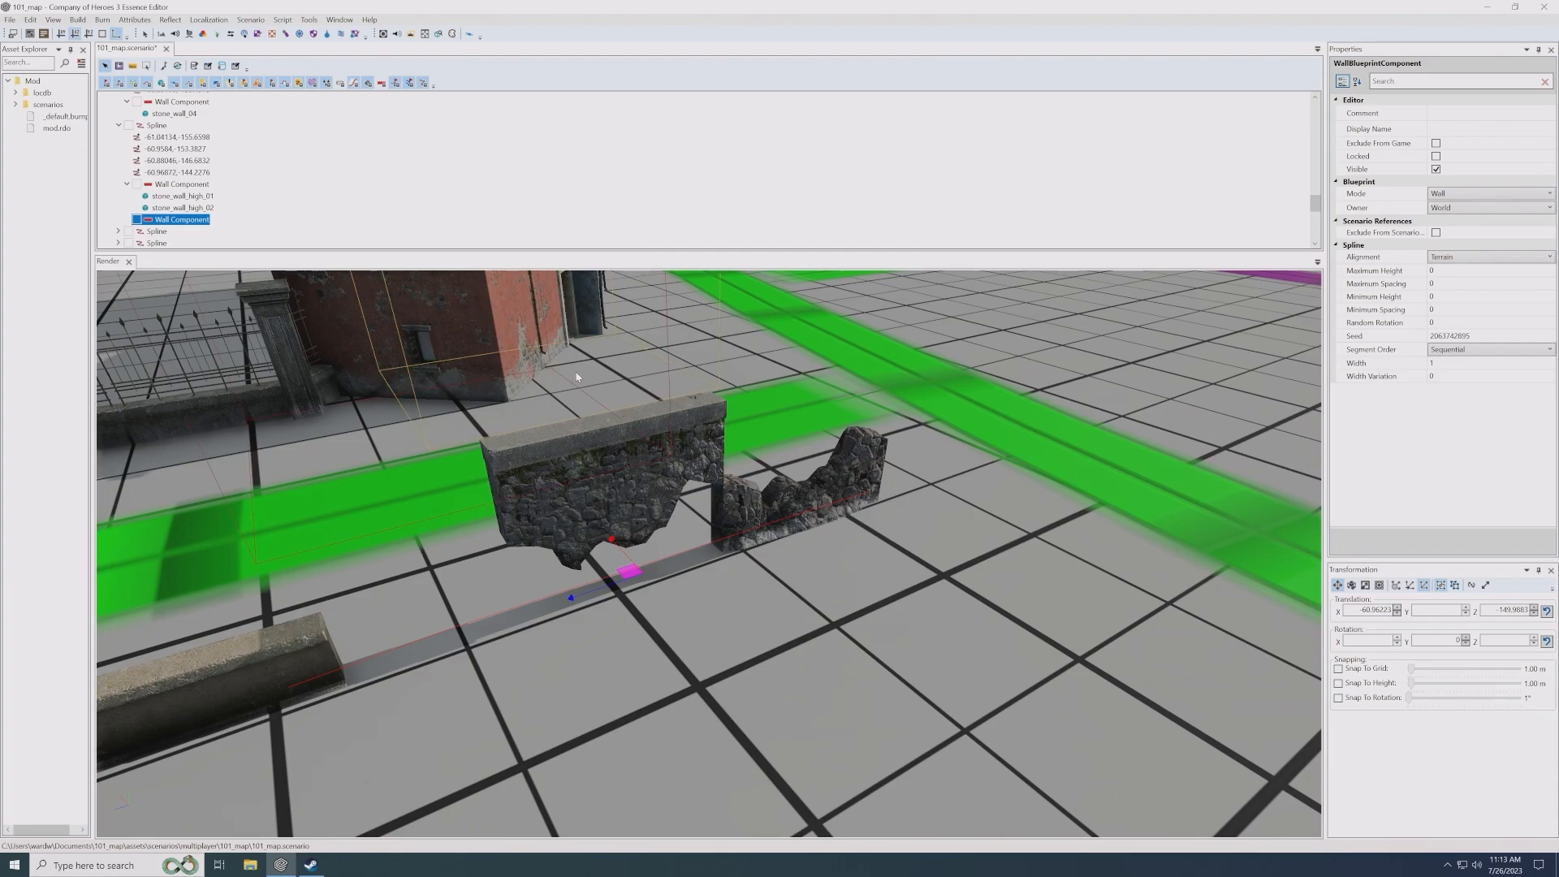
- Move the stone_wall_high_02 entity into the spline's second Wall Component so both wall parts overlap
left_click(199, 210)
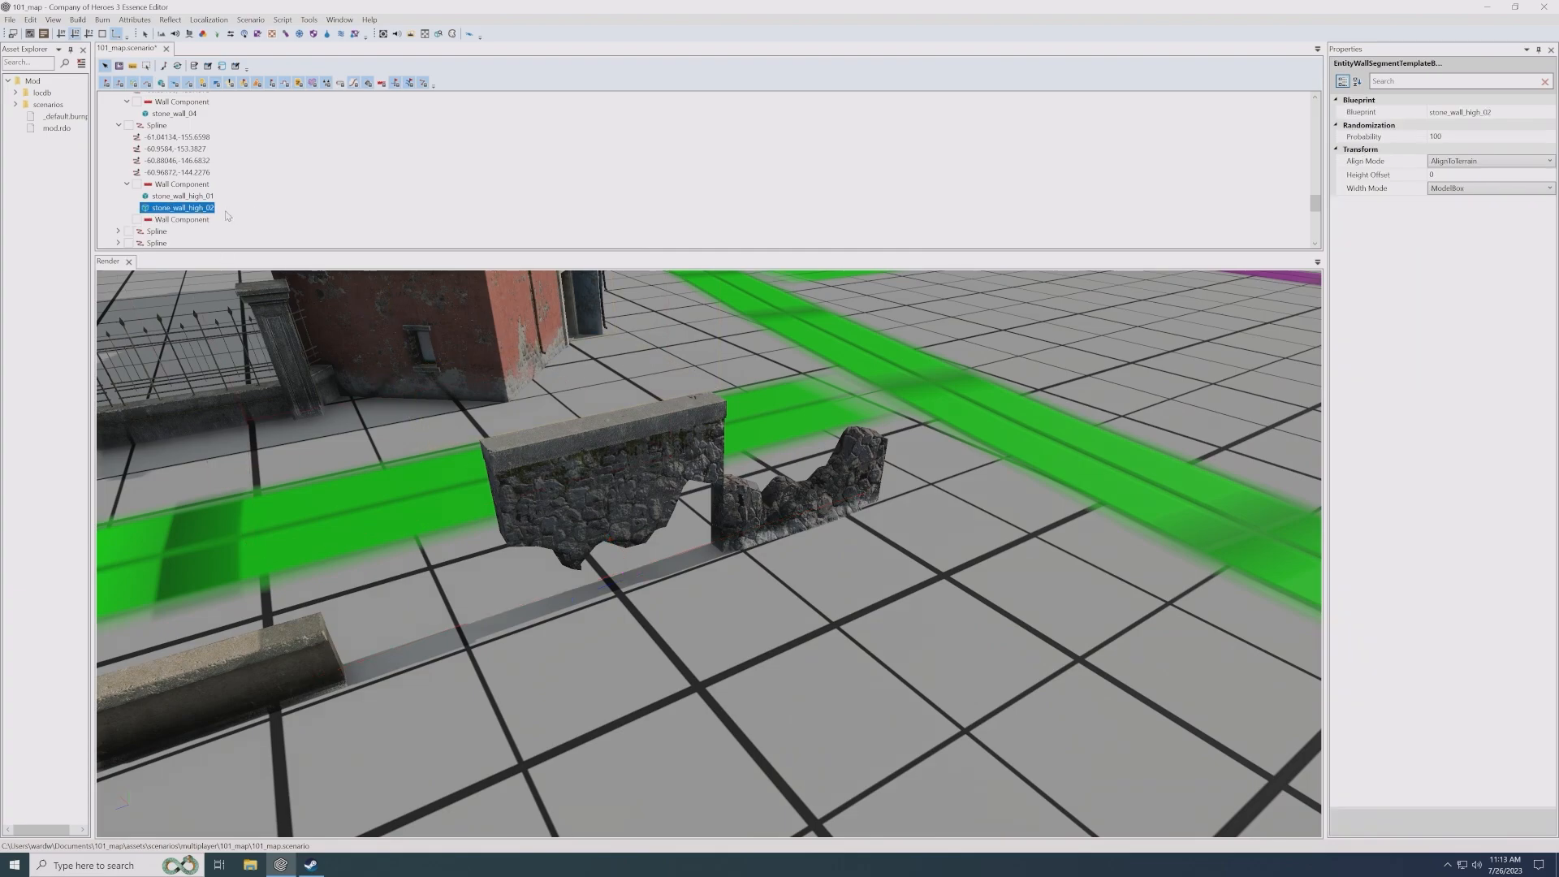
left_click_drag(167, 210, 185, 221)
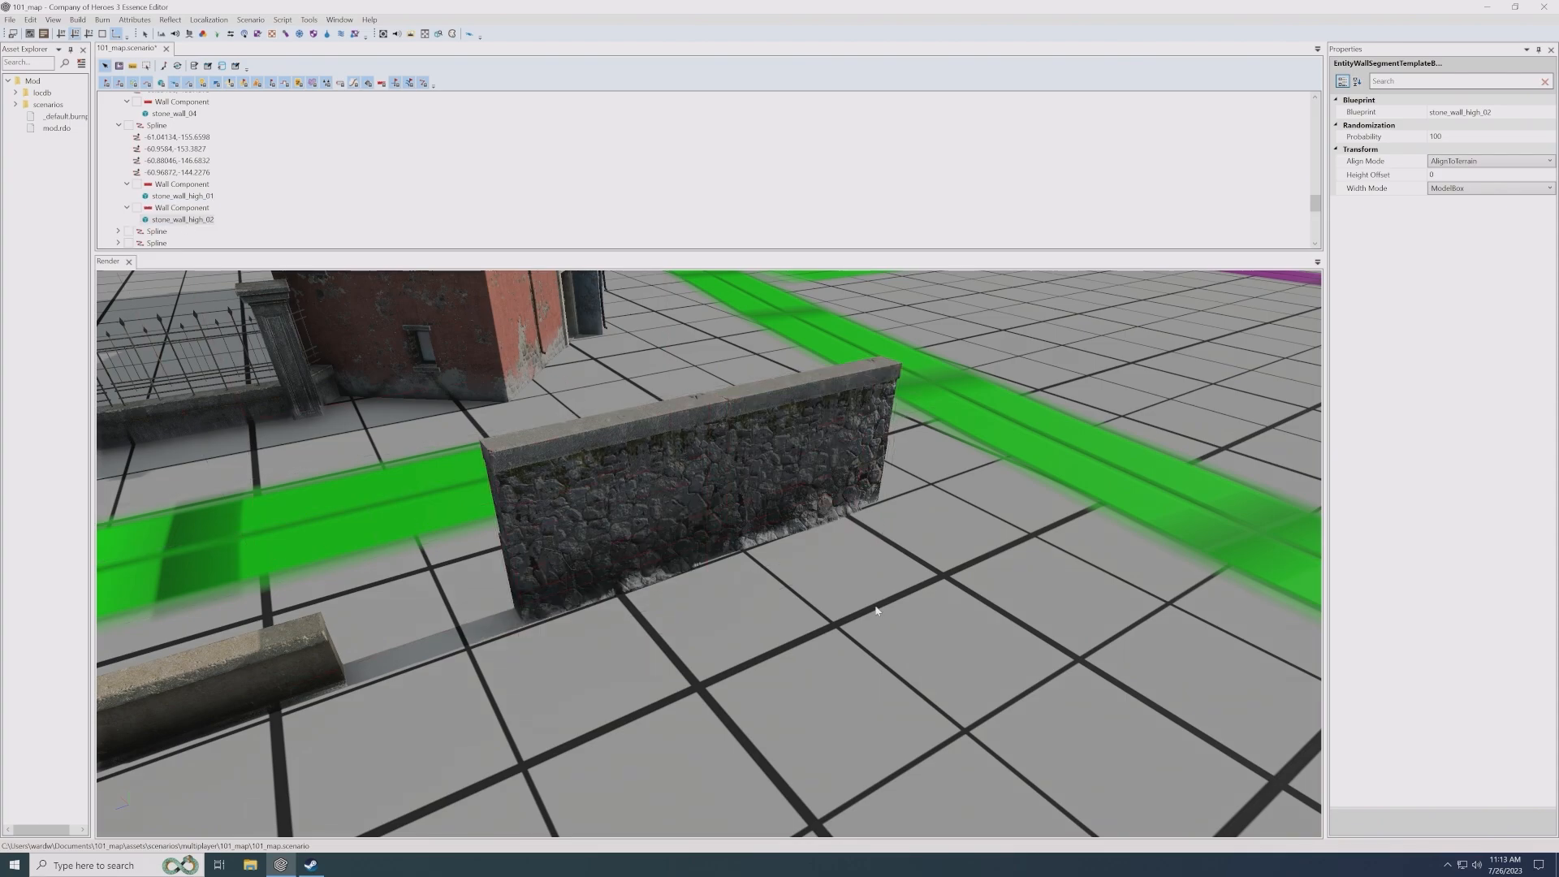
left_click(718, 572)
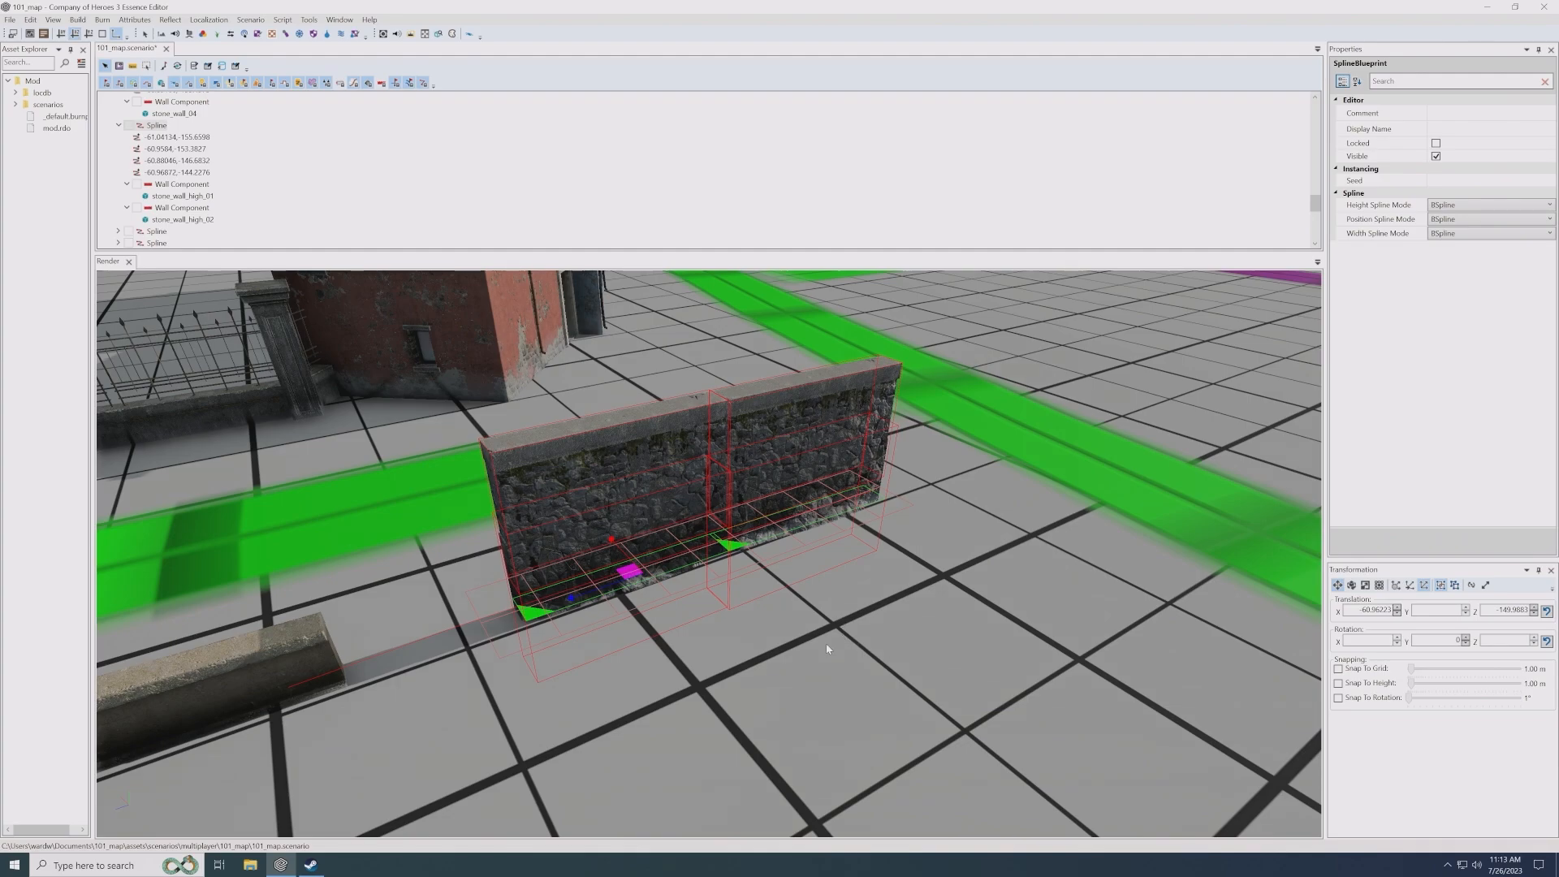
left_click_drag(840, 653, 829, 647, "alt")
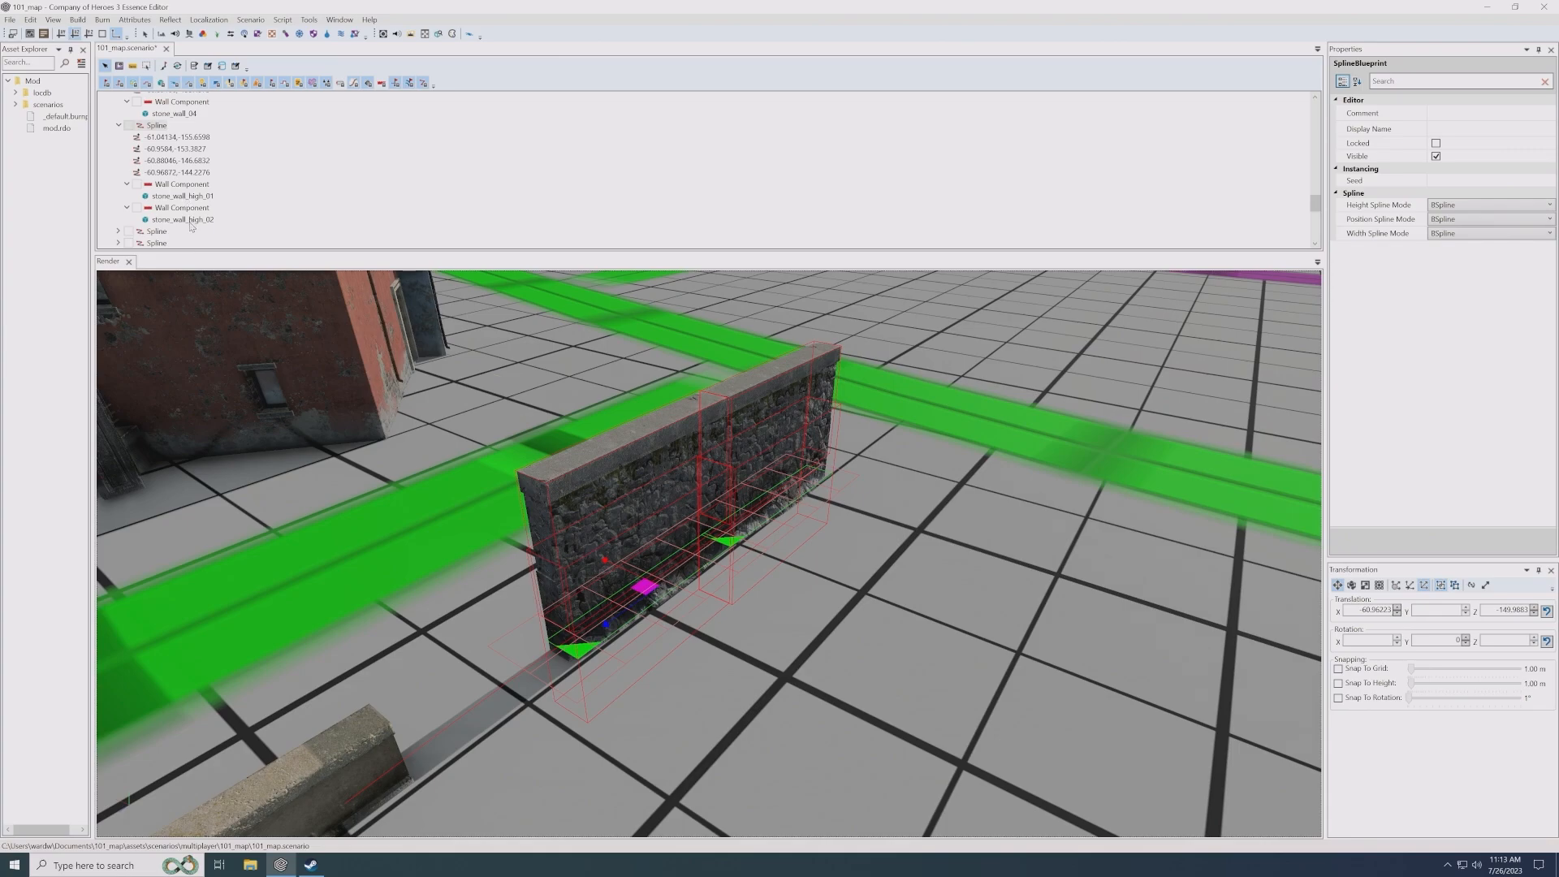
- Try wrought_iron_wall_02 as the blueprint of the second Wall Component's entity, then undo the change
left_click(190, 220)
left_click(1548, 113)
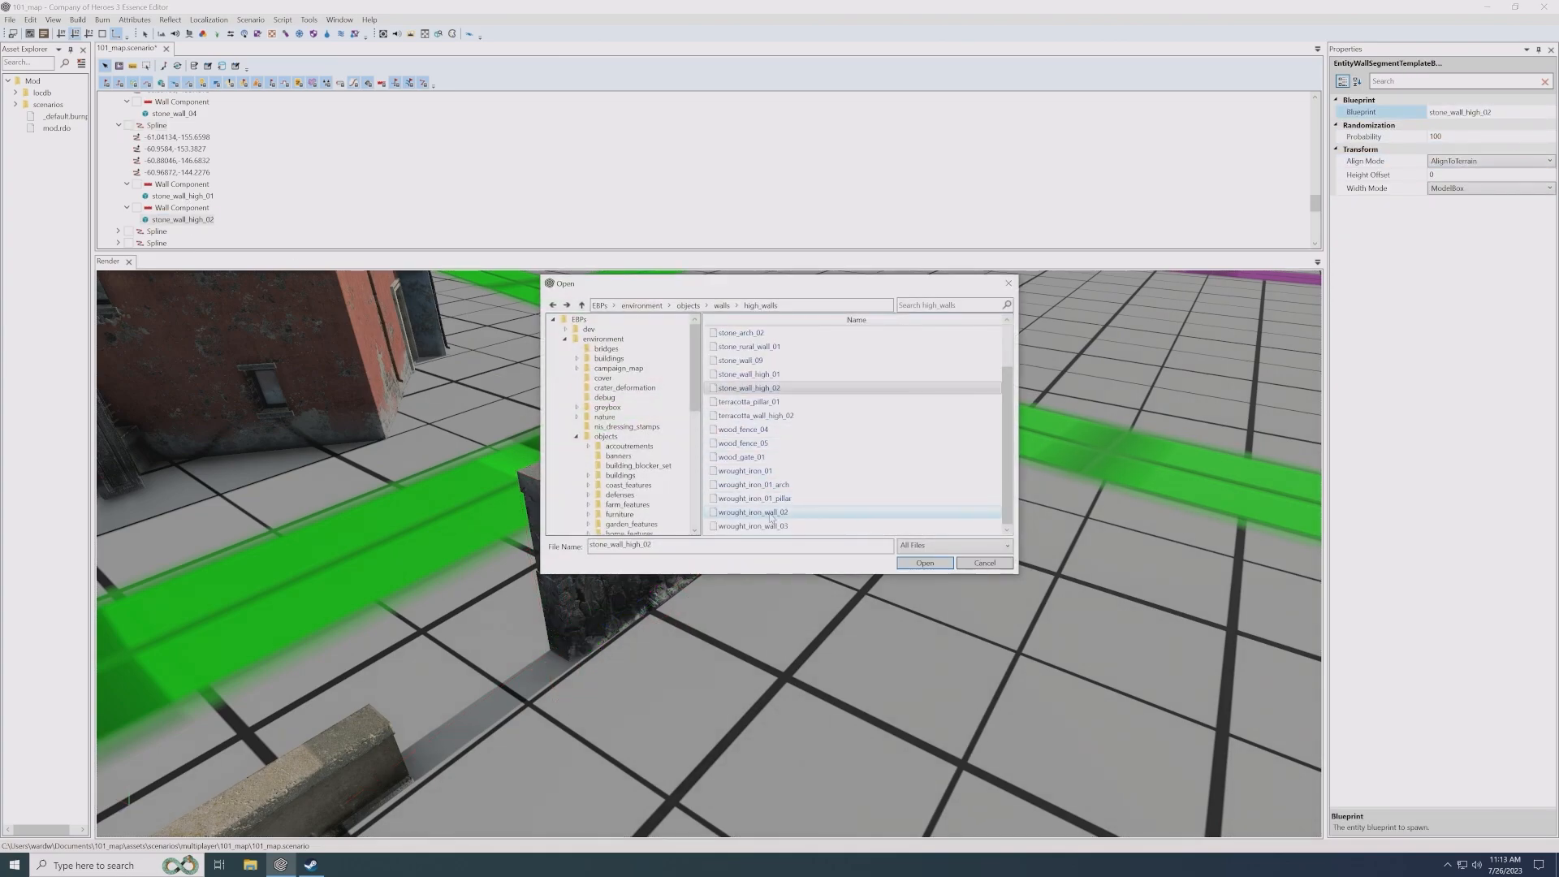
double_click(786, 512)
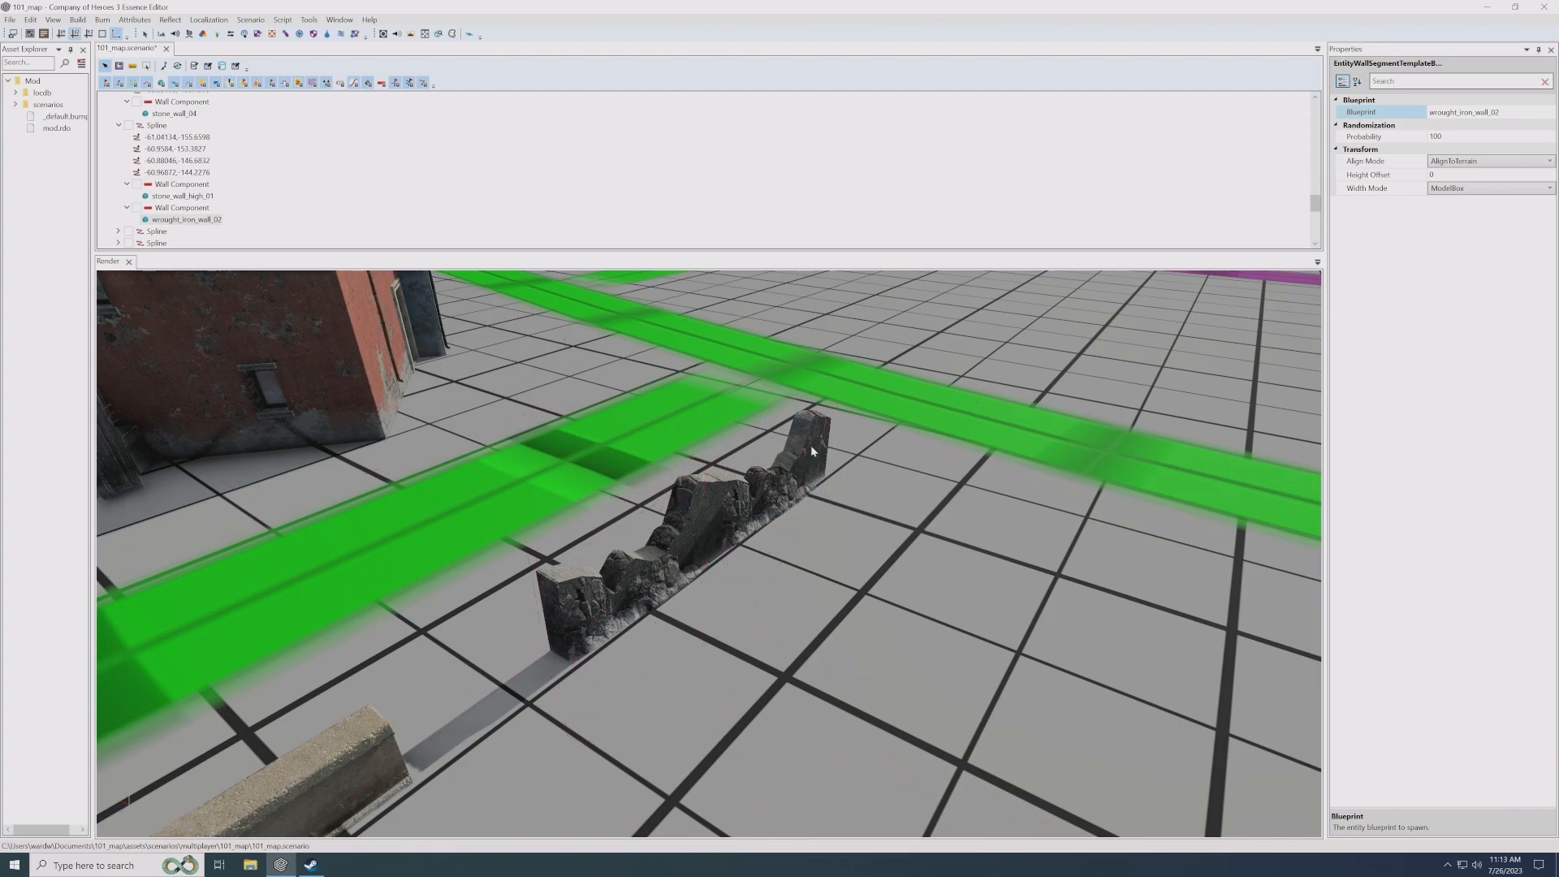
key("ctrl+z")
left_click(738, 496)
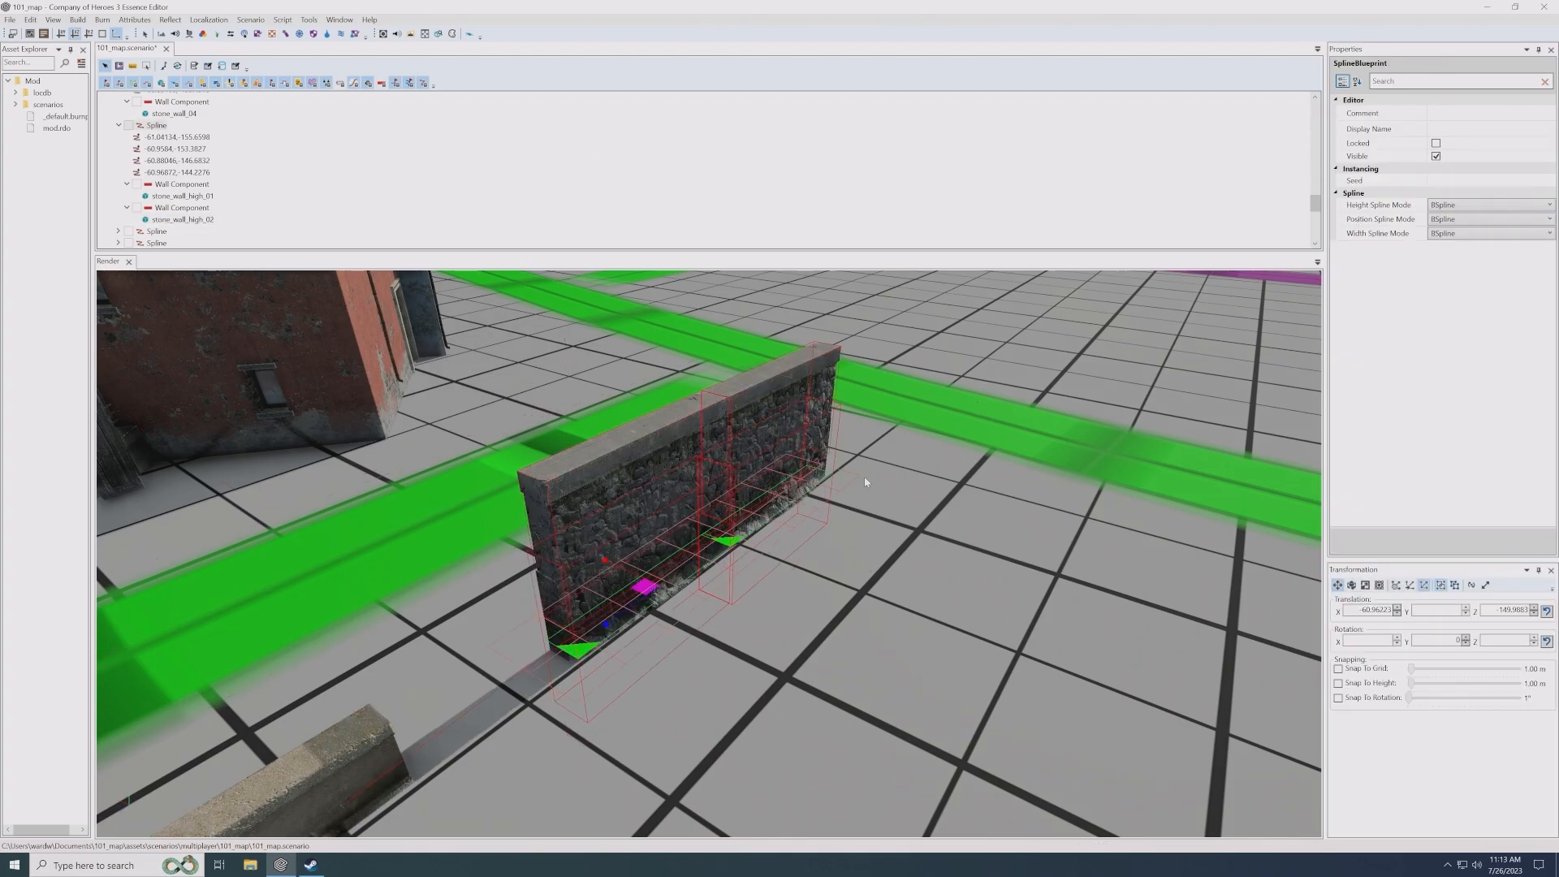
scroll(828, 484, "down", 2)
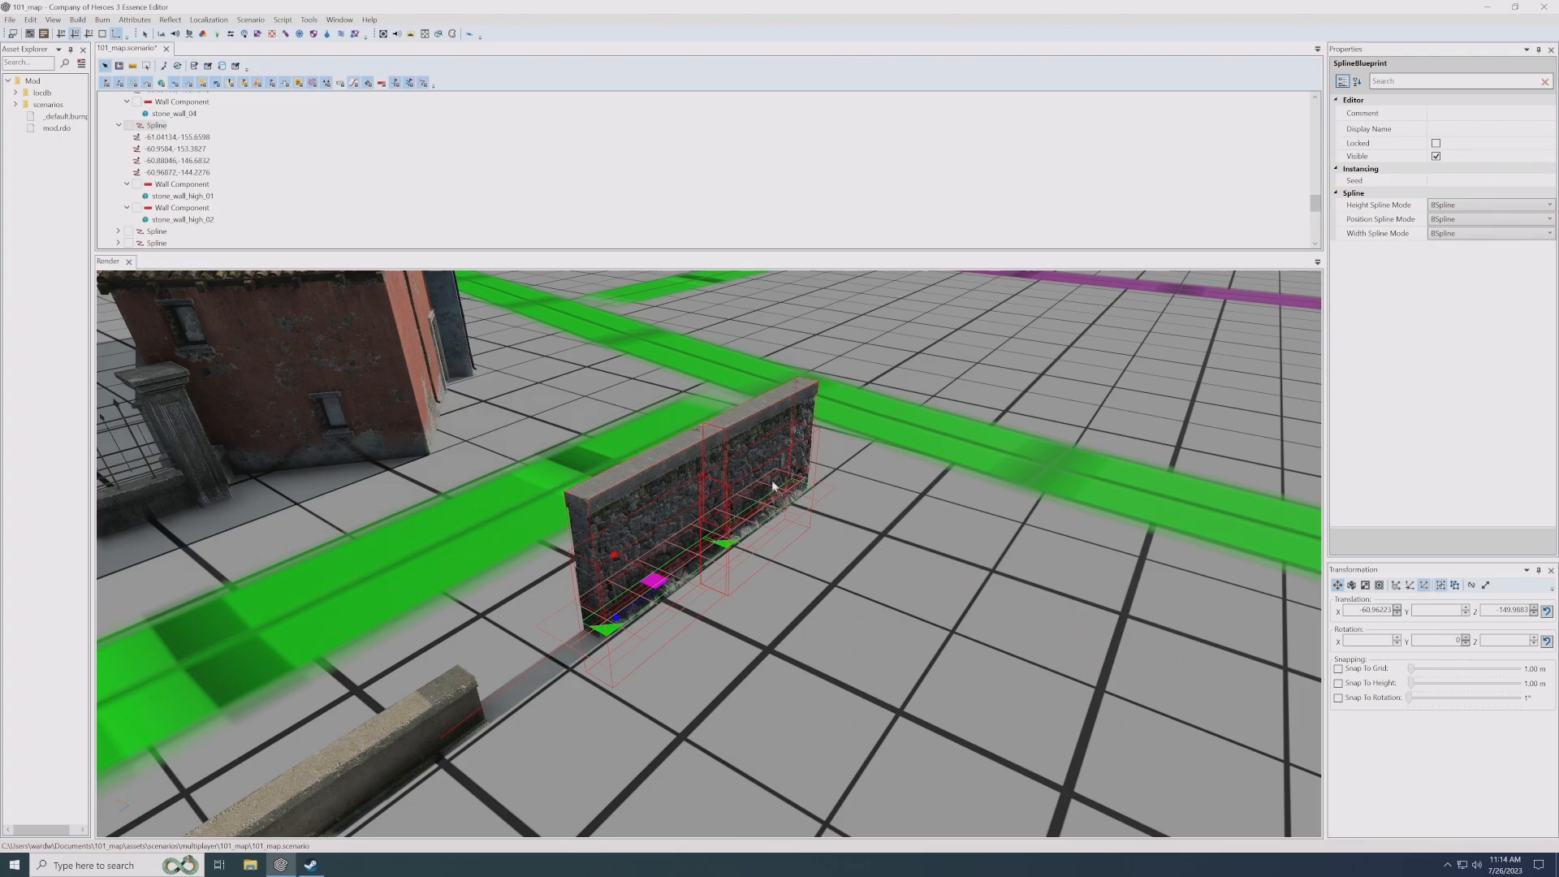
scroll(759, 521, "down", 2)
left_click(757, 637)
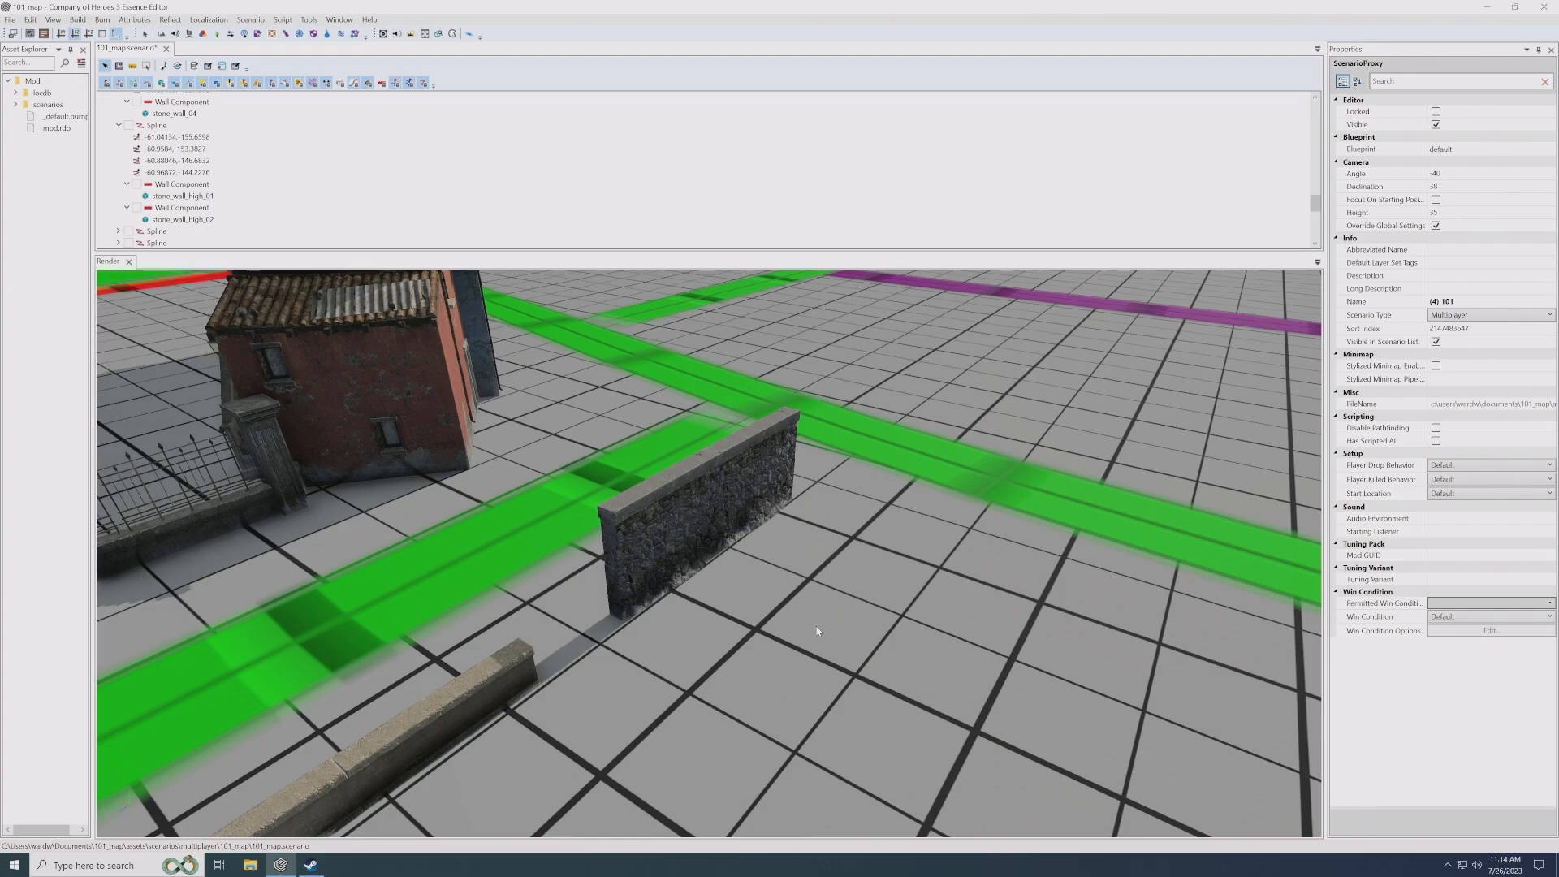
scroll(782, 633, "down", 5)
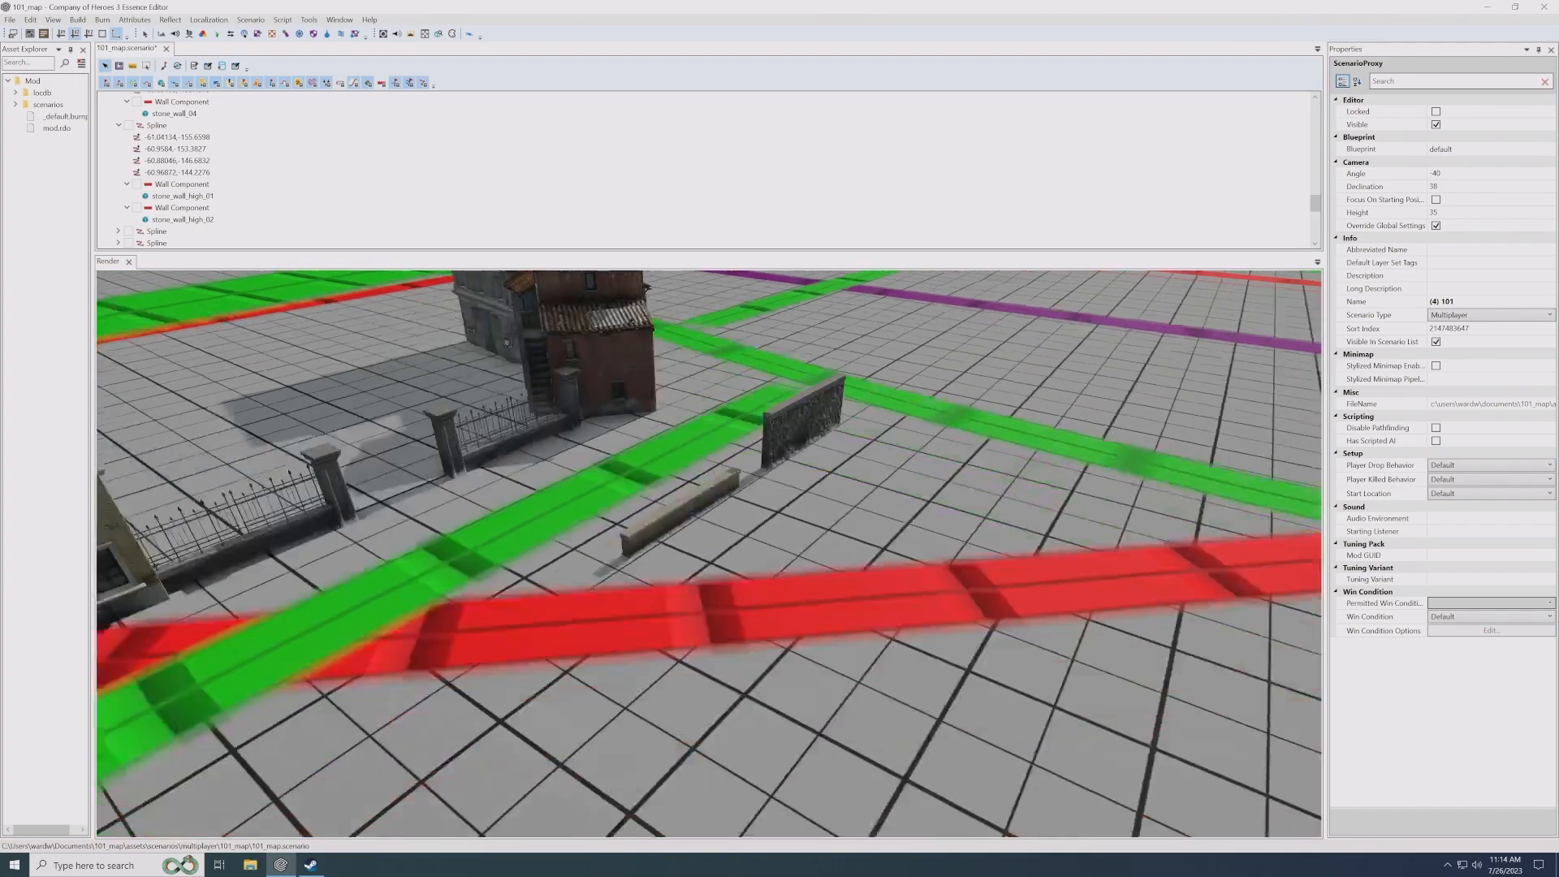
middle_click_drag(782, 633, 845, 606)
scroll(845, 606, "up", 2)
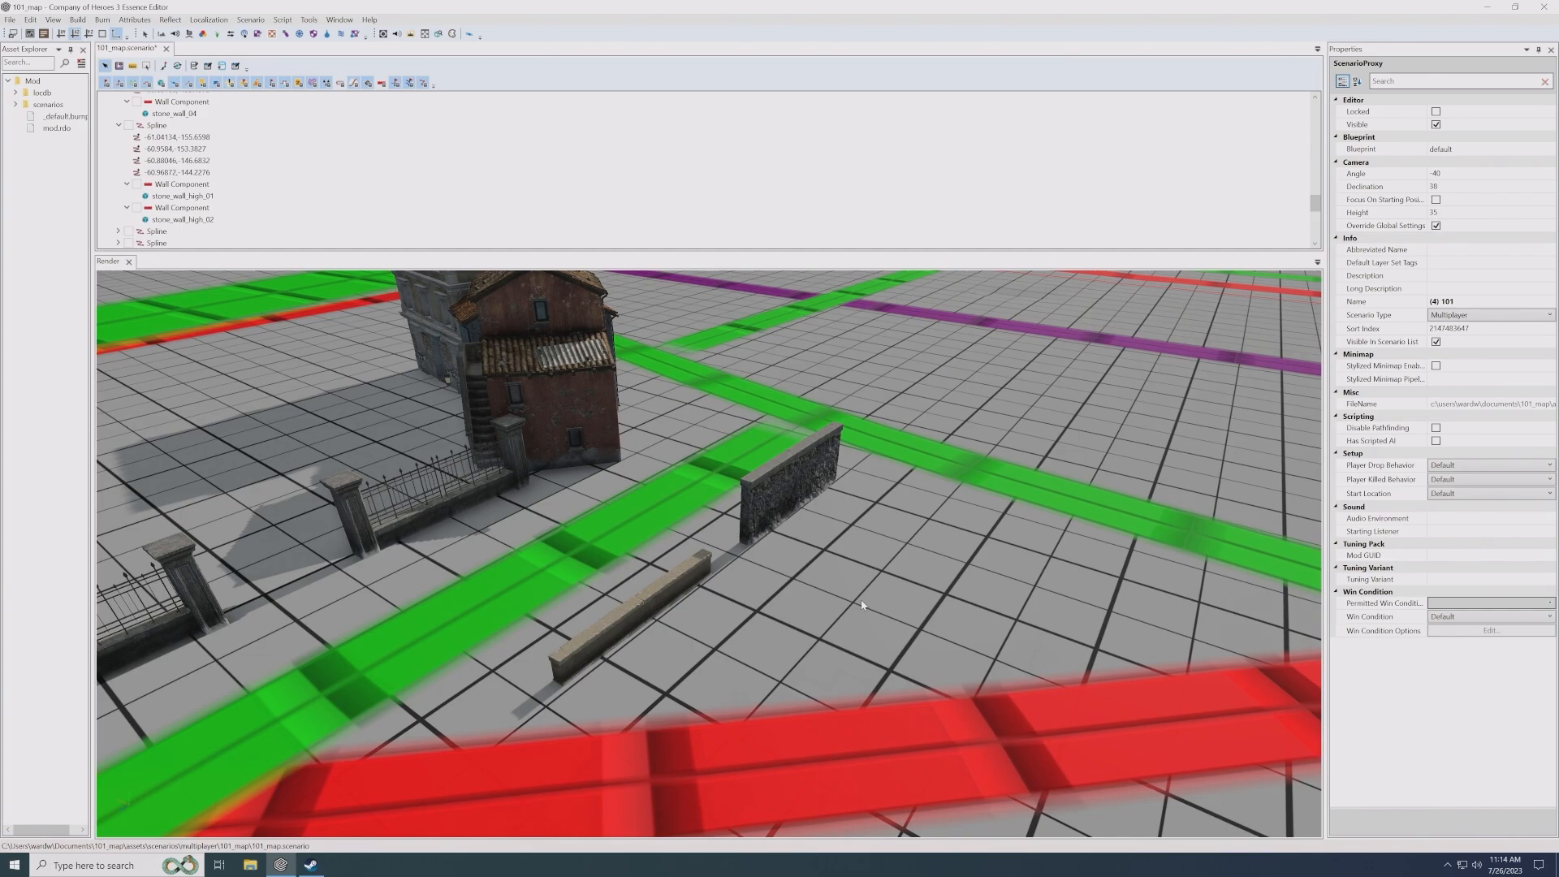
- Collapse the buildings folder, add an Entity to the foliage folder, and place it on the open ground beside the stone walls
scroll(841, 606, "down", 2)
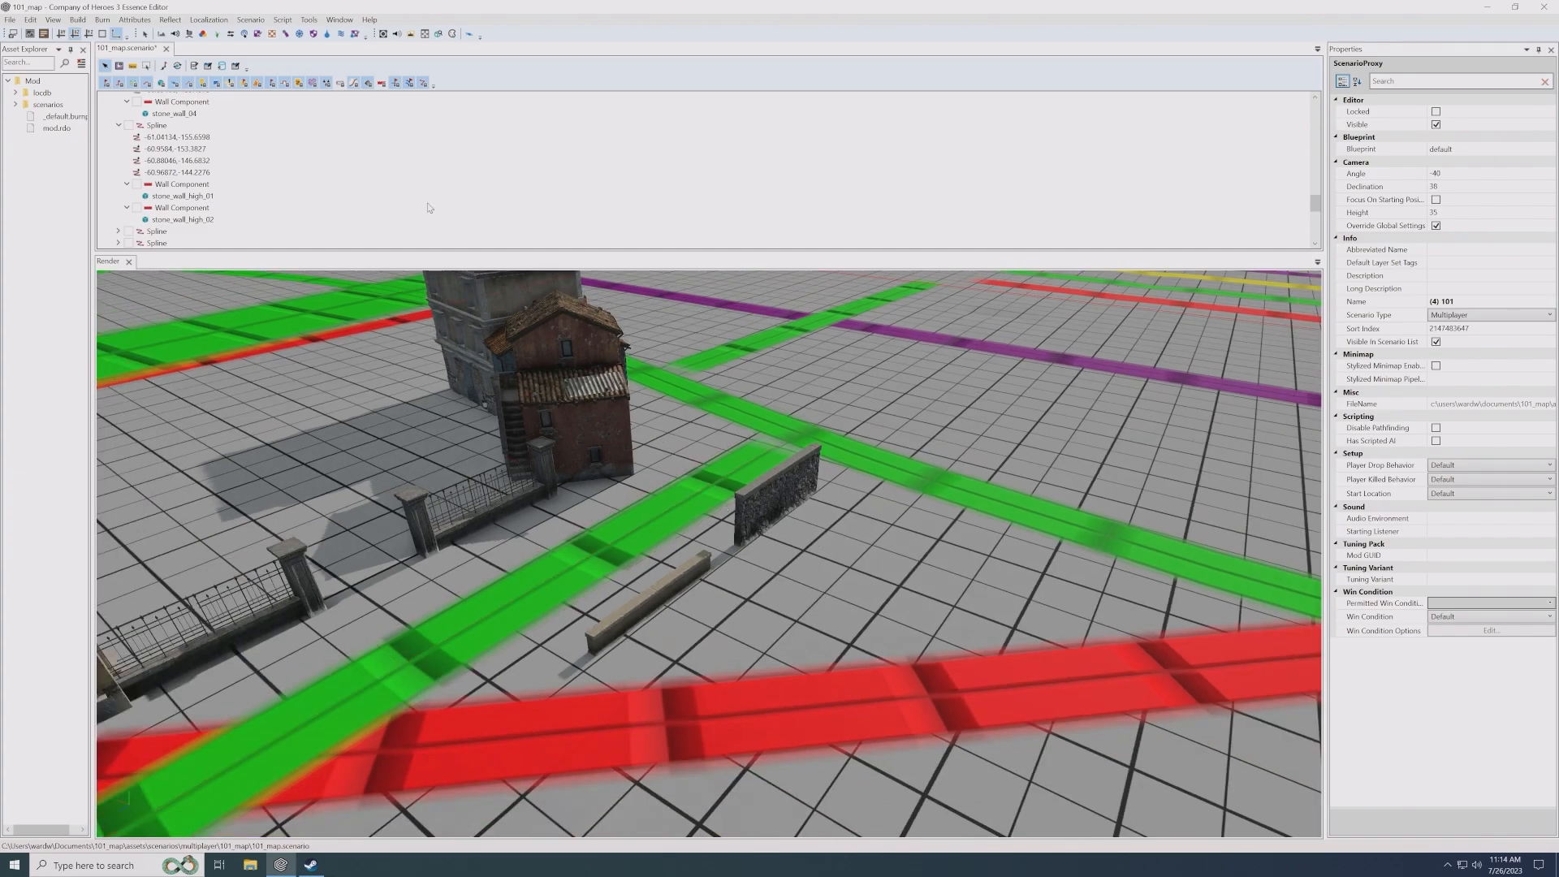
left_click_drag(1315, 203, 1316, 108)
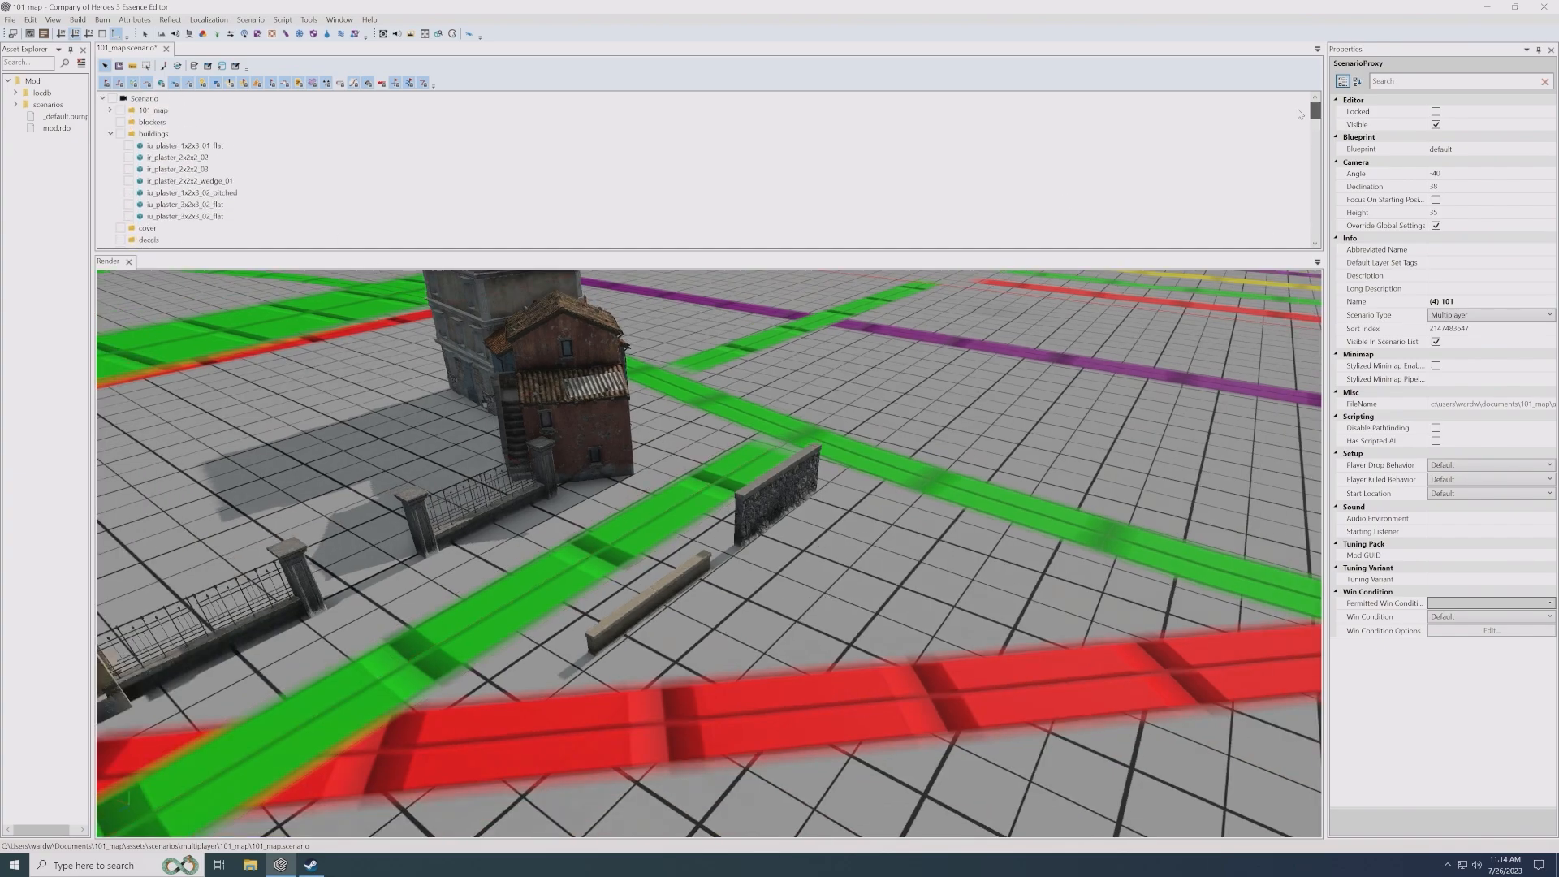
left_click(110, 133)
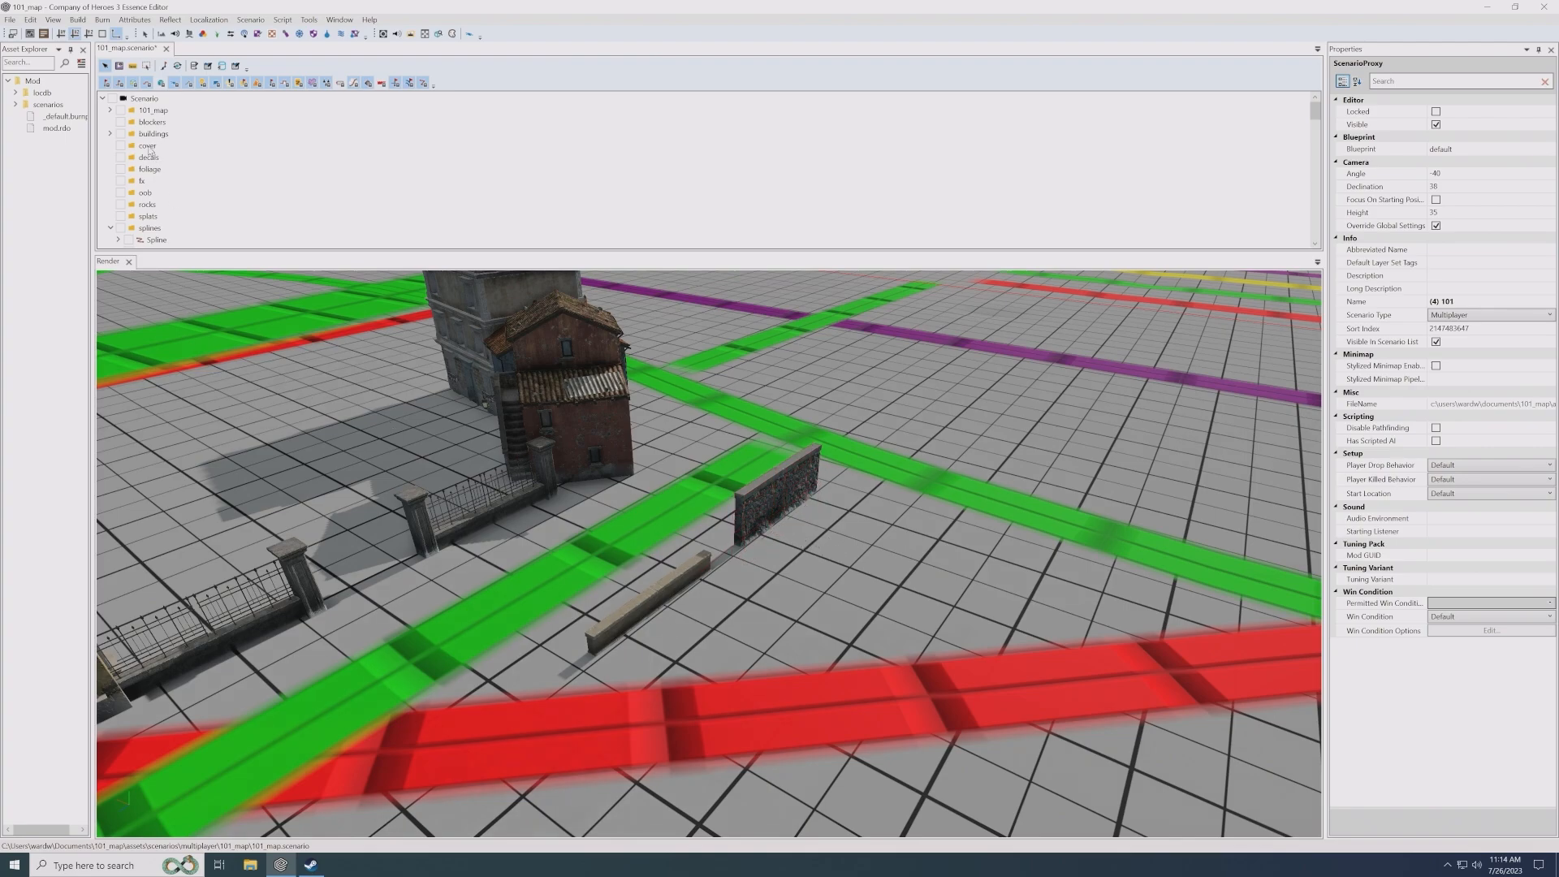
right_click(153, 172)
left_click(189, 179)
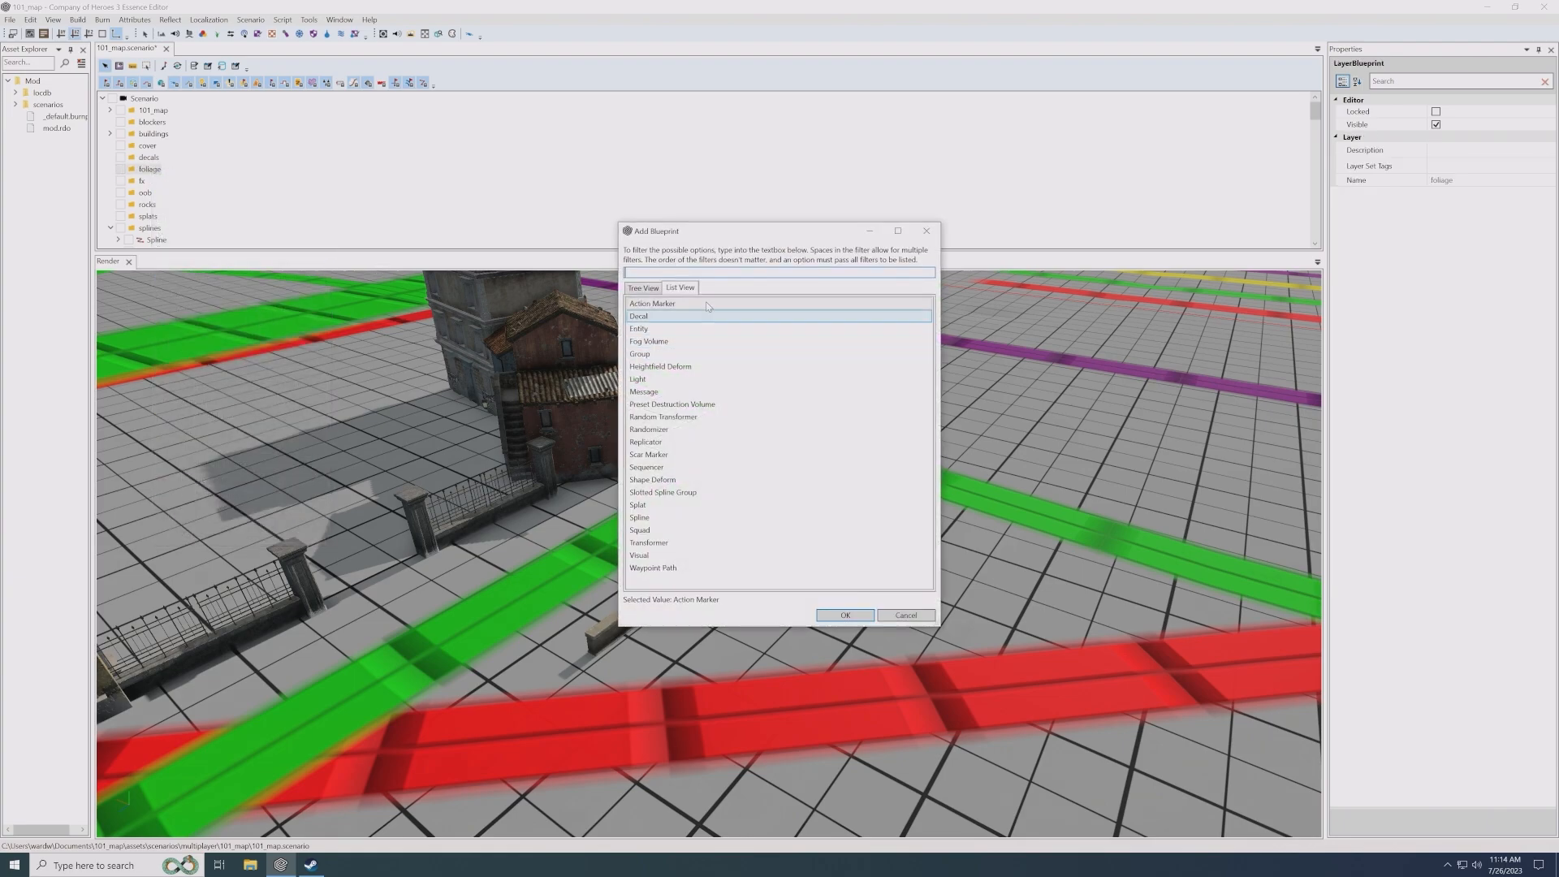
double_click(760, 328)
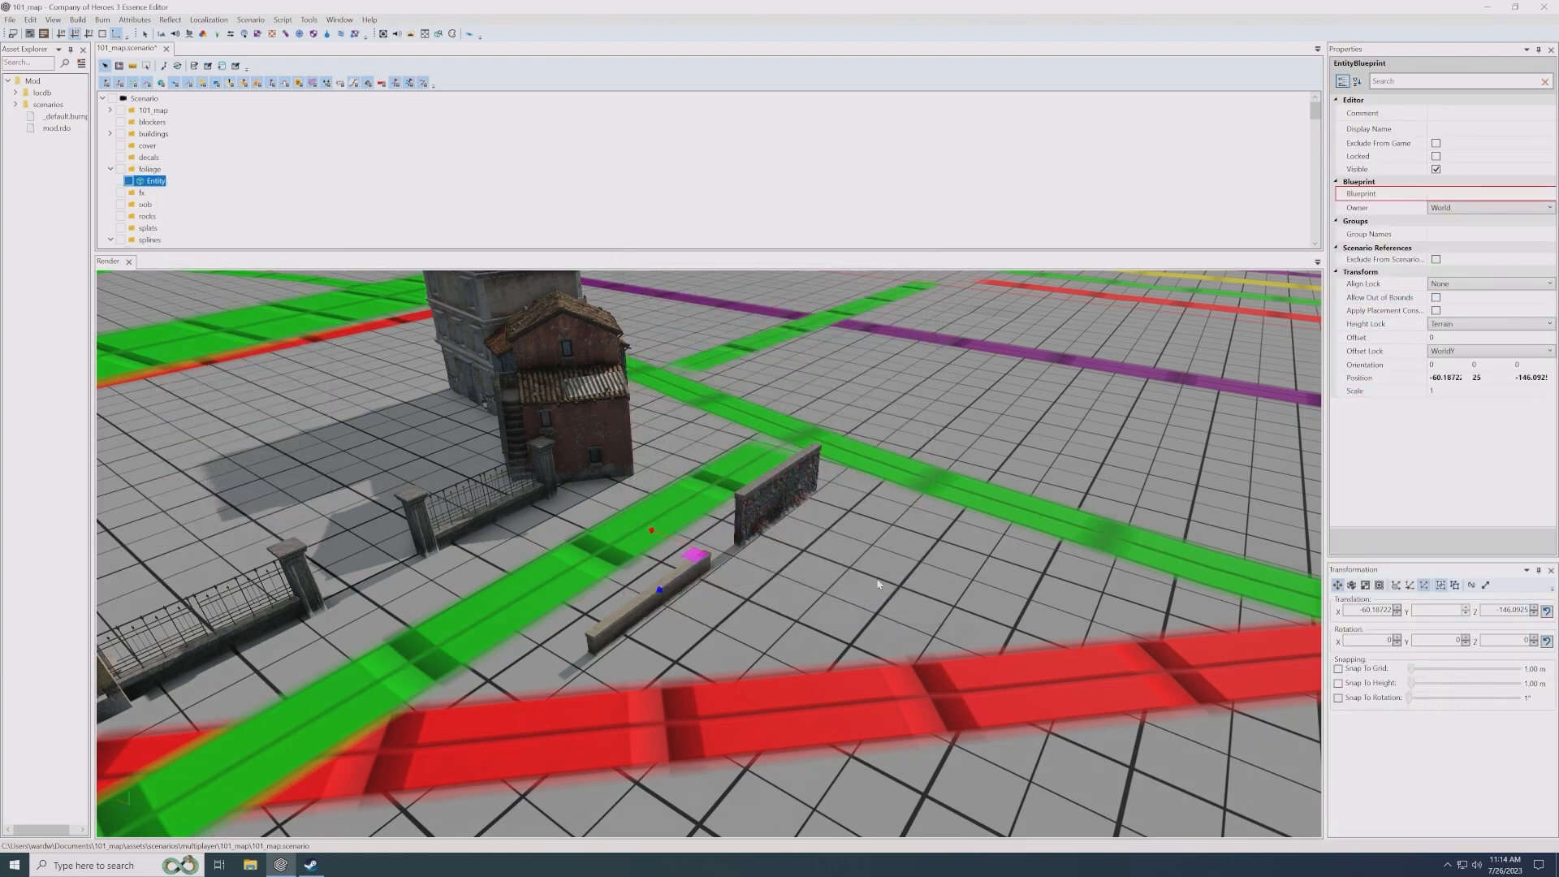
left_click(877, 600)
- Set the new foliage entity's blueprint to oak_hedges_01 from the environment/nature/trees folder
left_click(1372, 194)
left_click(1544, 195)
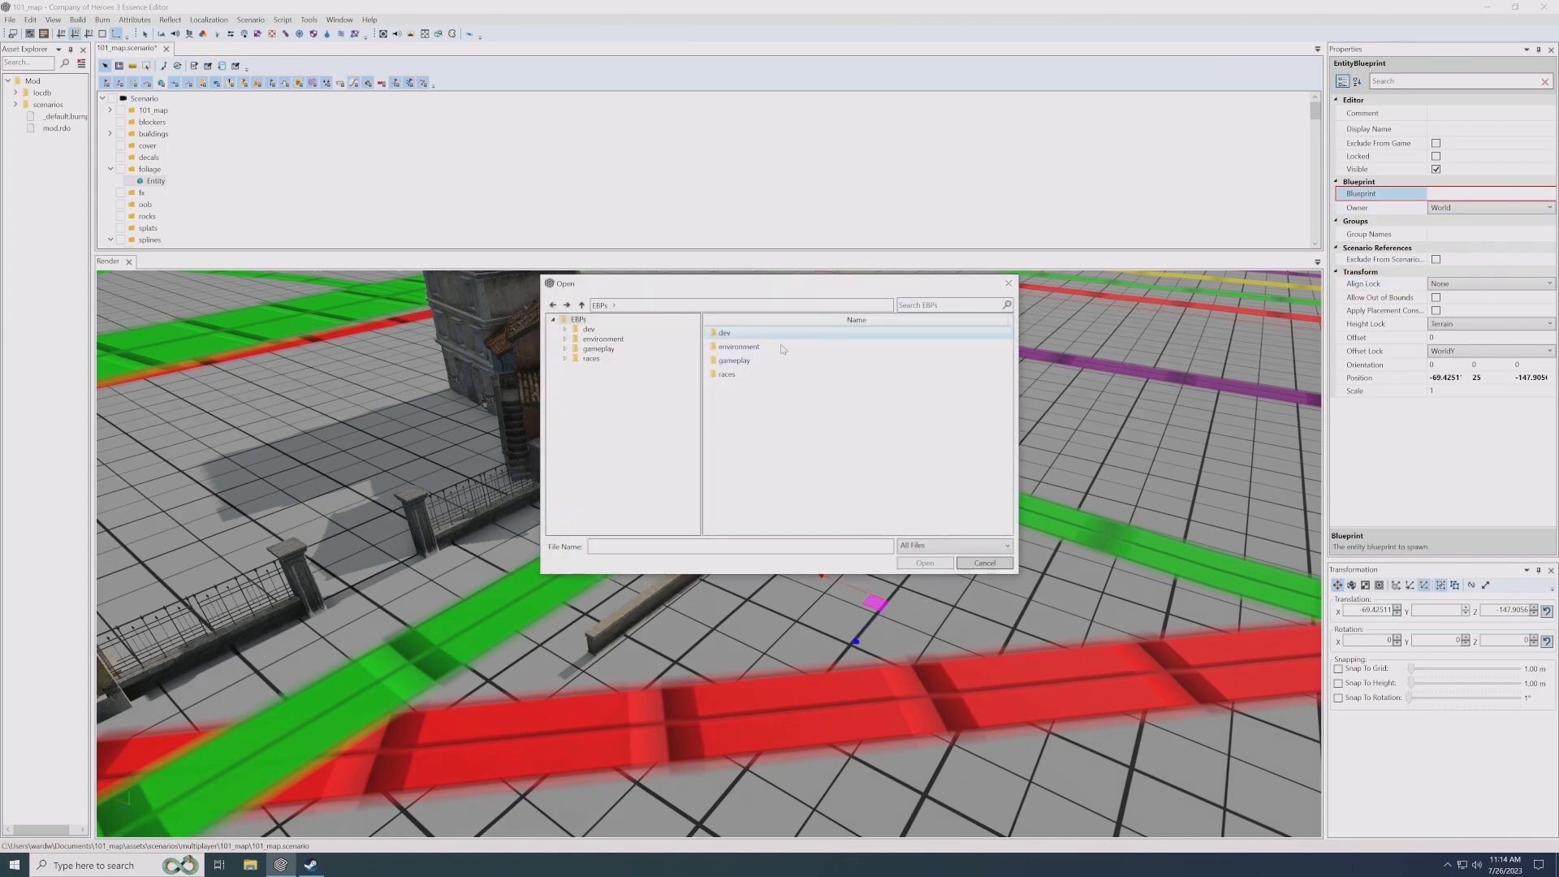
double_click(739, 347)
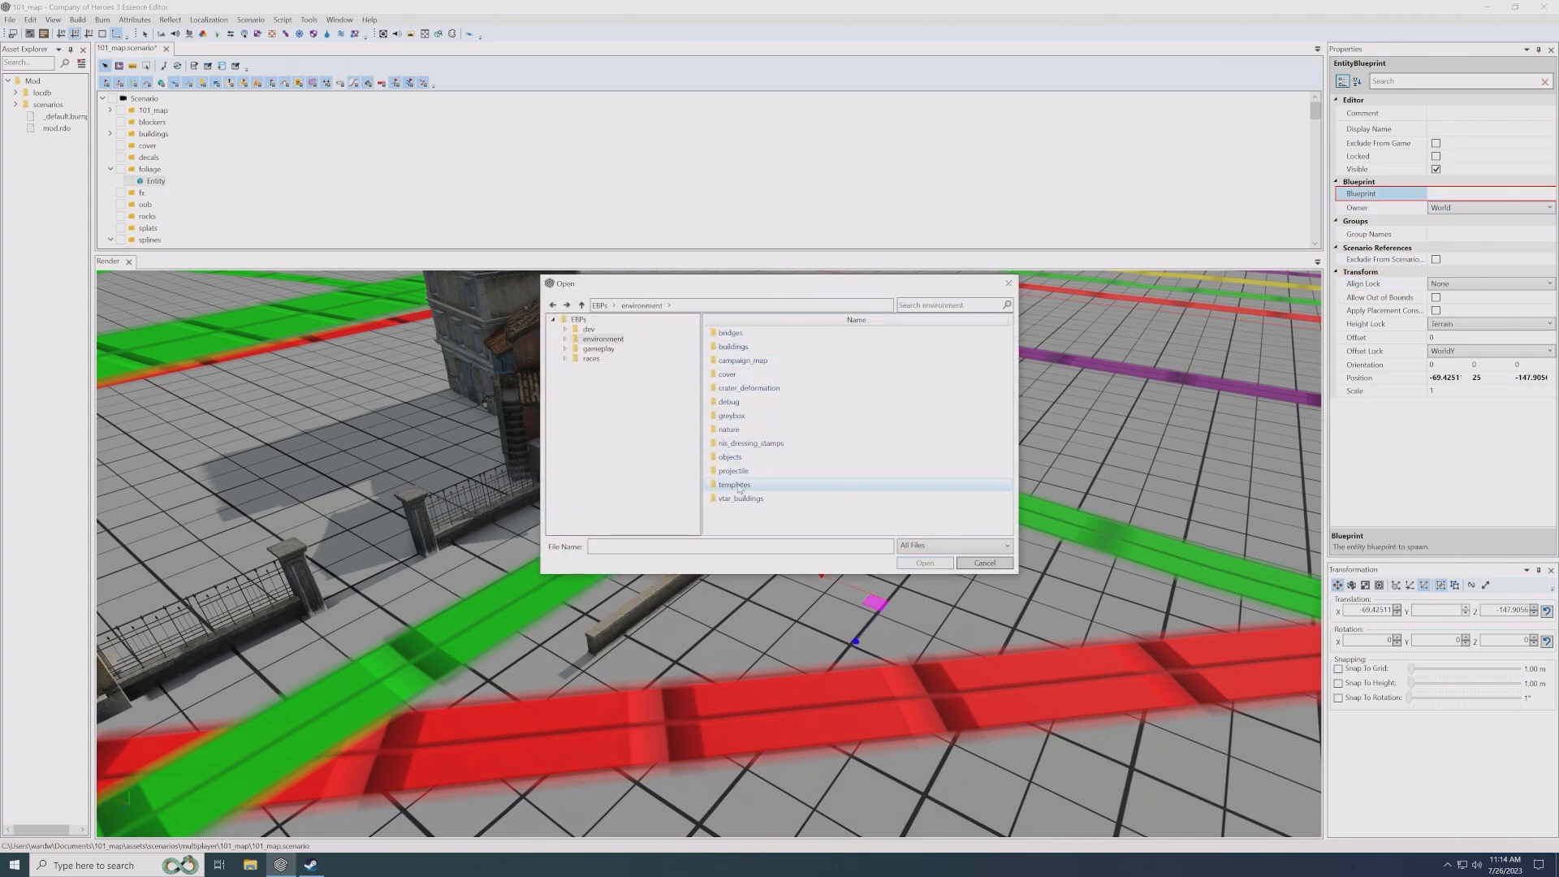
double_click(736, 432)
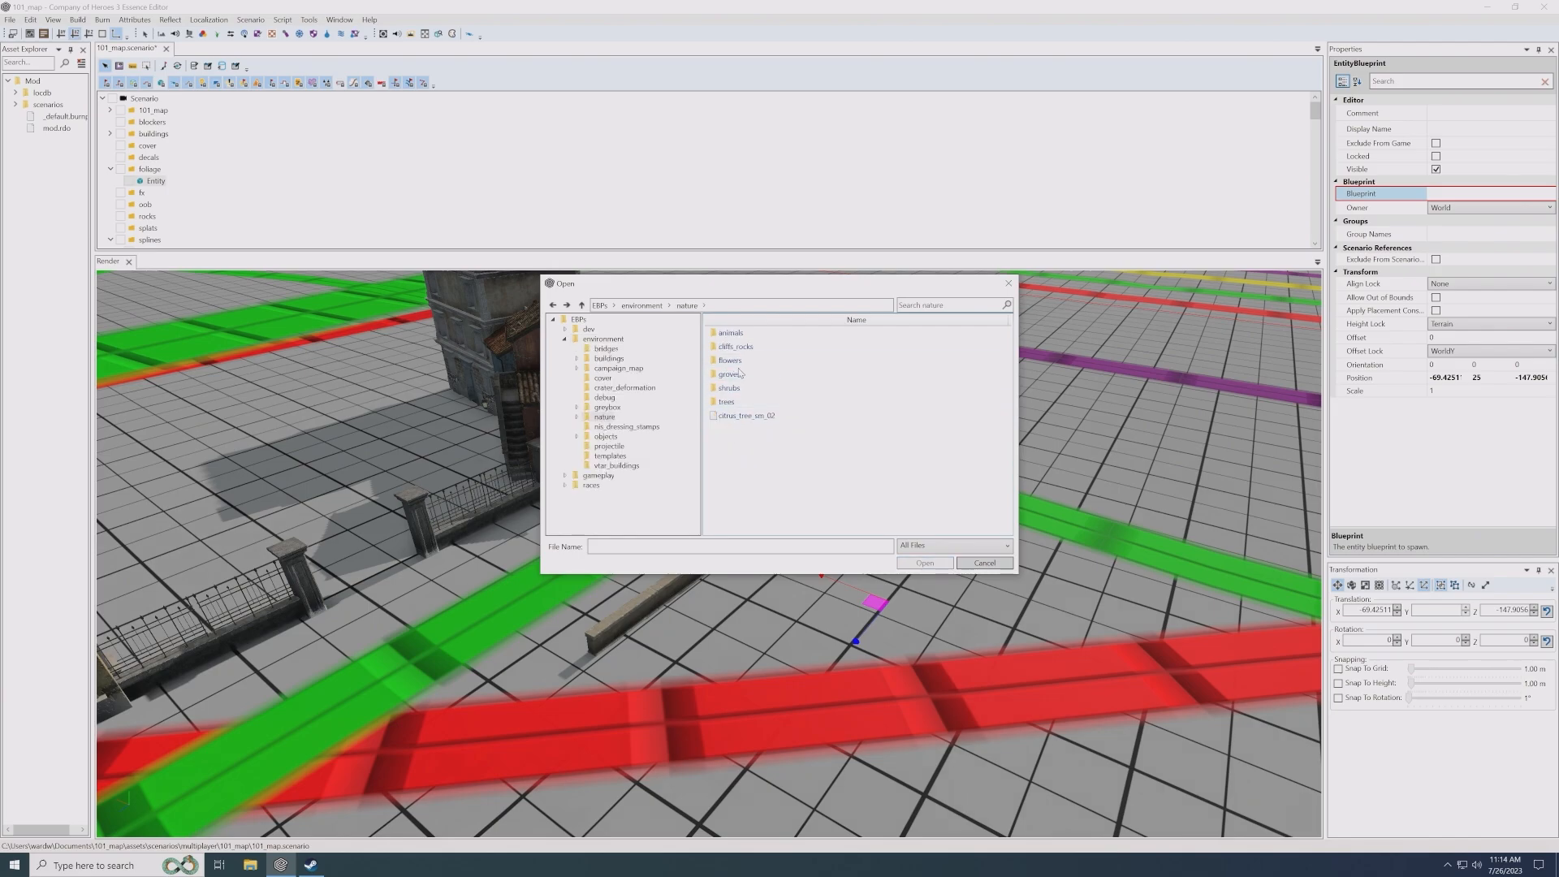
double_click(734, 403)
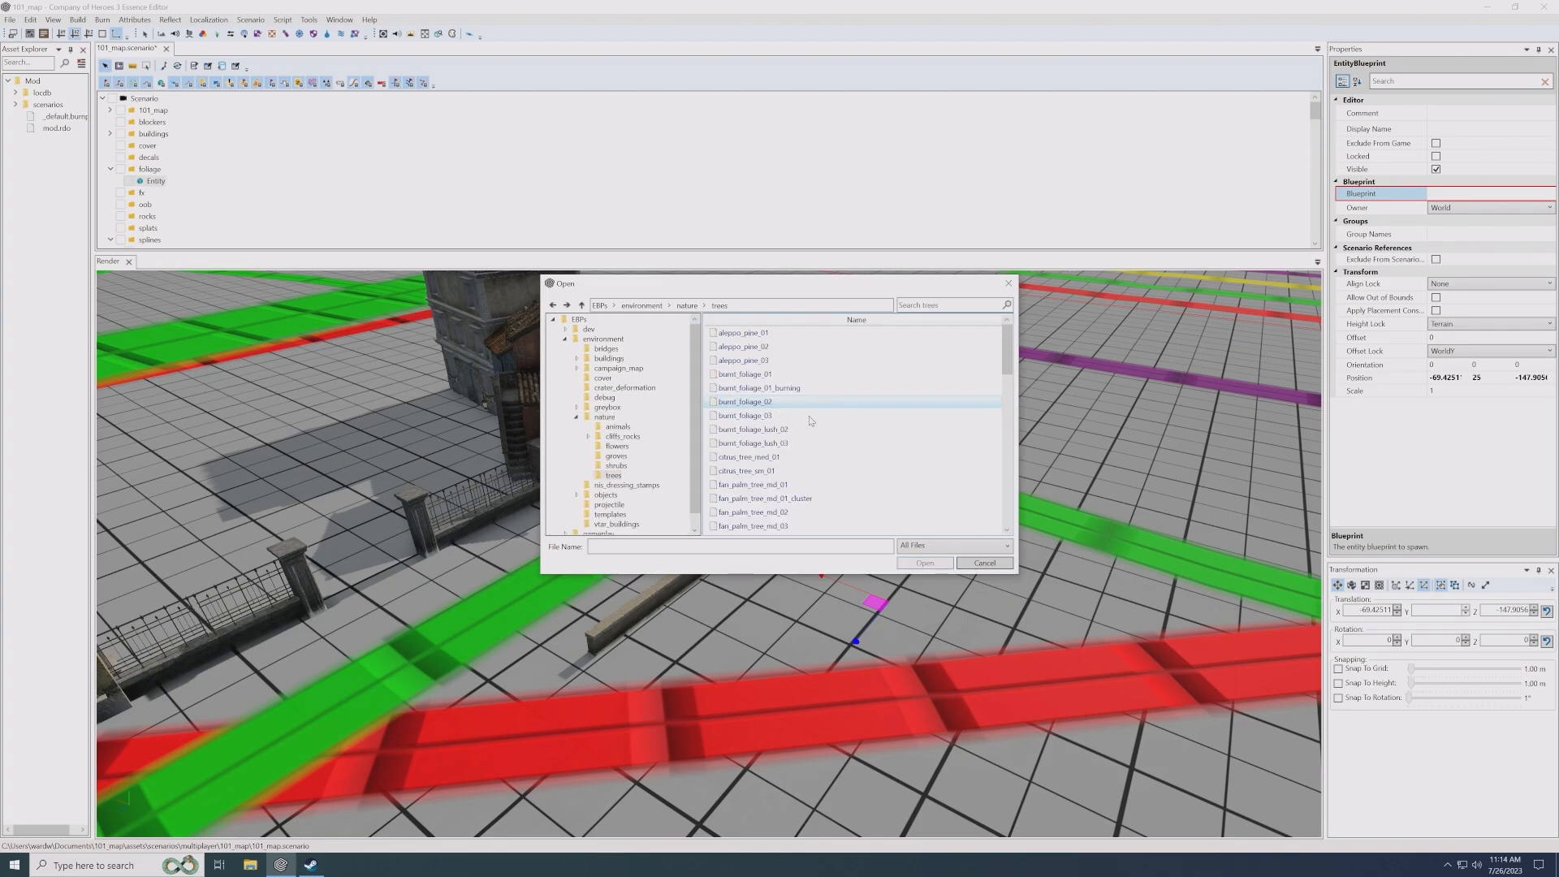
scroll(810, 455, "down", 3)
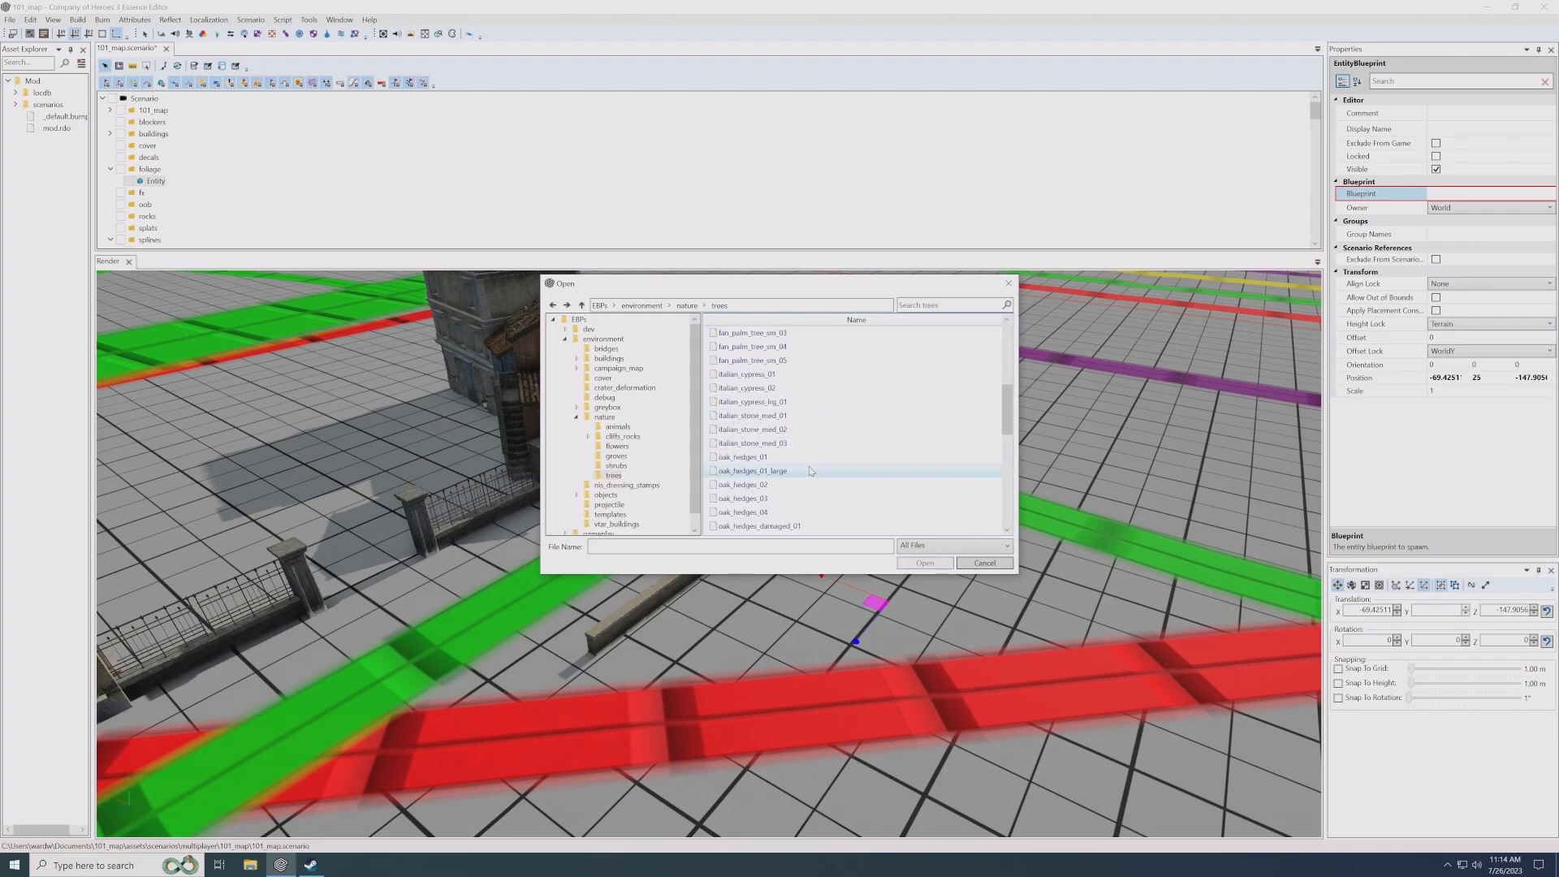
double_click(755, 457)
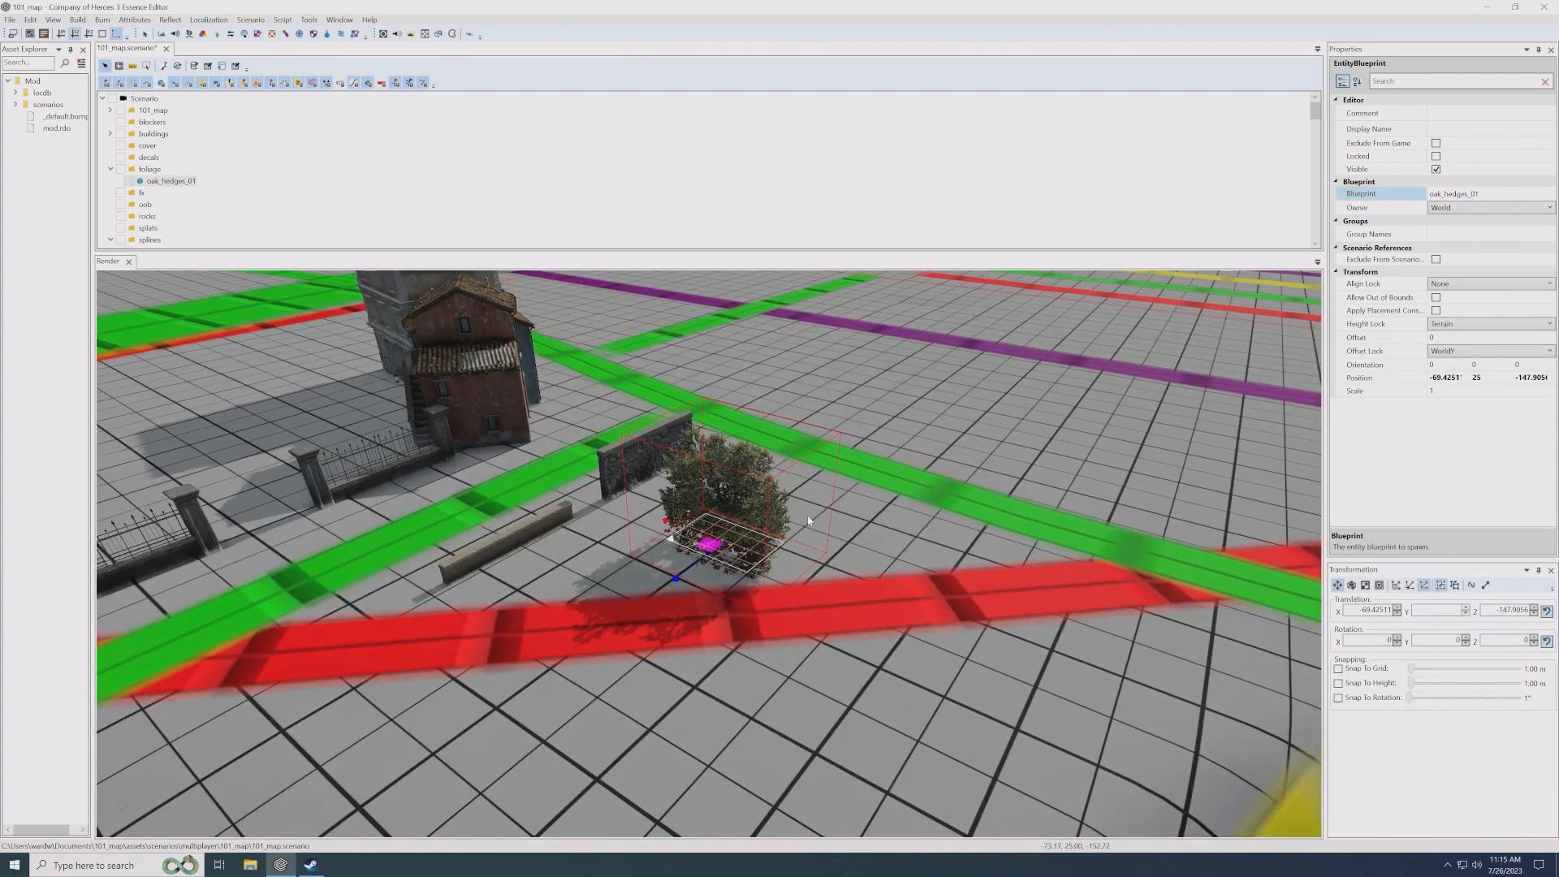
- Duplicate the oak hedge entity as a large tree with blueprint oak_tree_lrg_01, placed behind the hedge
left_click_drag(807, 515, 662, 618)
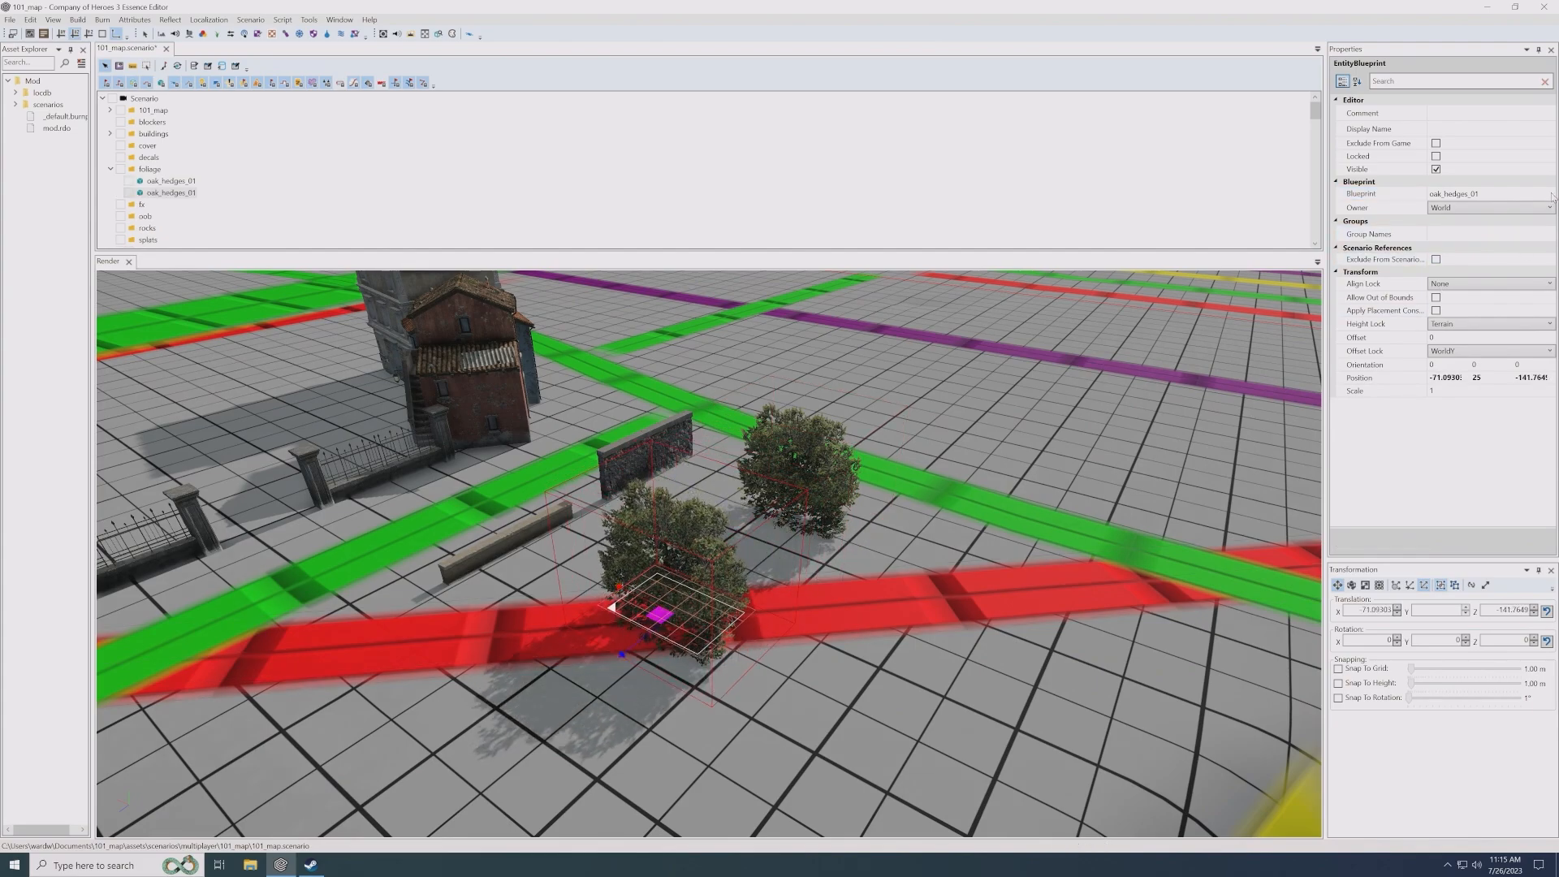
left_click(1462, 194)
scroll(865, 430, "down", 5)
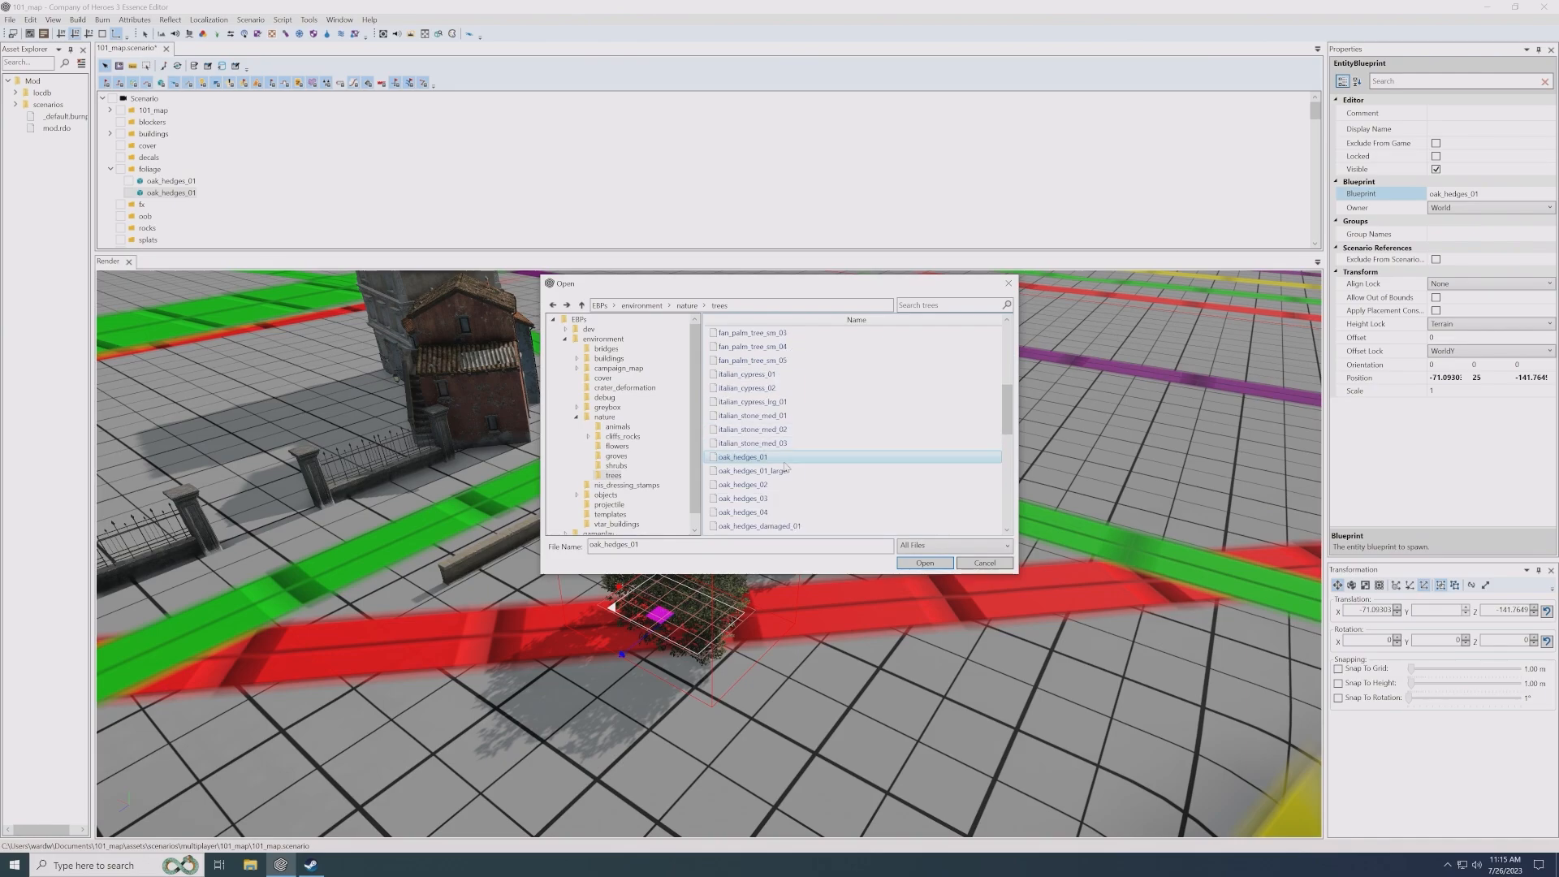
scroll(785, 485, "down", 4)
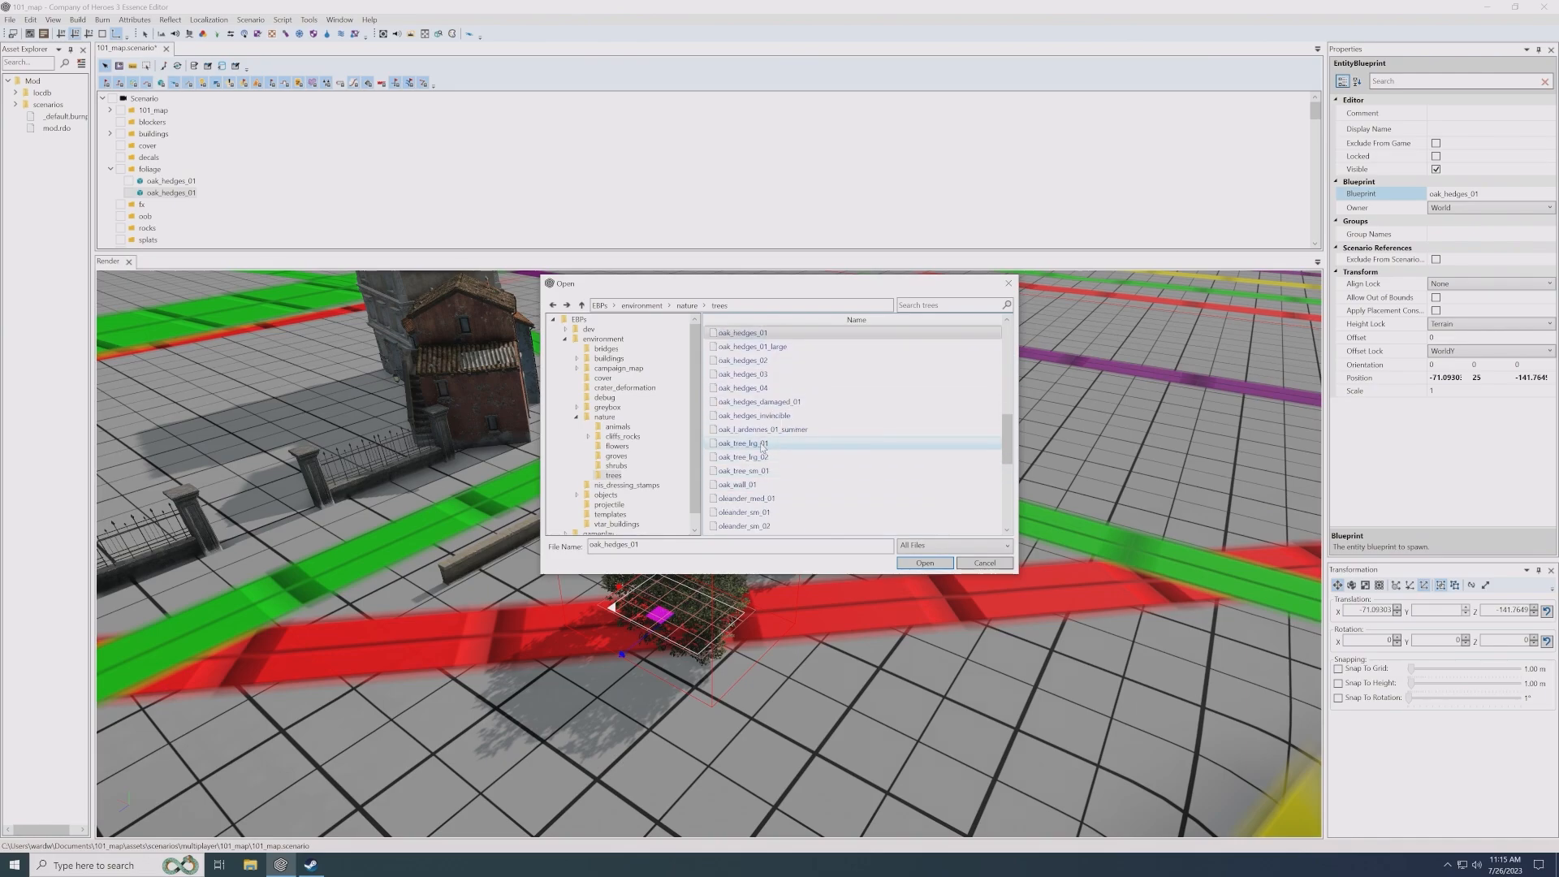
double_click(763, 446)
left_click(885, 449)
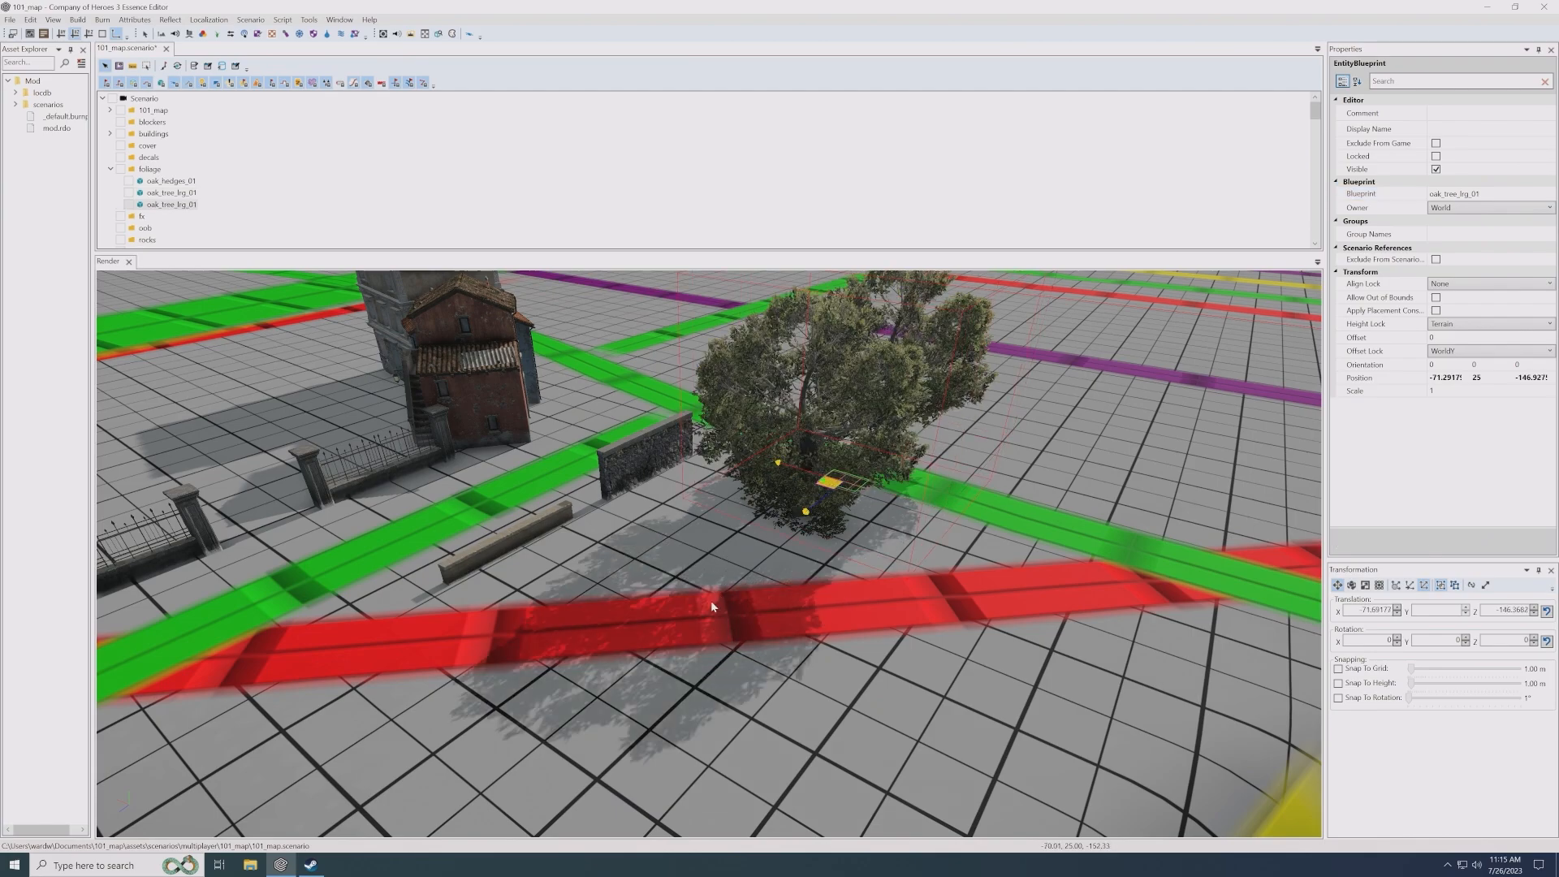
- Duplicate the oak tree in front of the hedge and set the copy's blueprint to cakile_maritima_01 from the environment/nature/shrubs folder
left_click(664, 635)
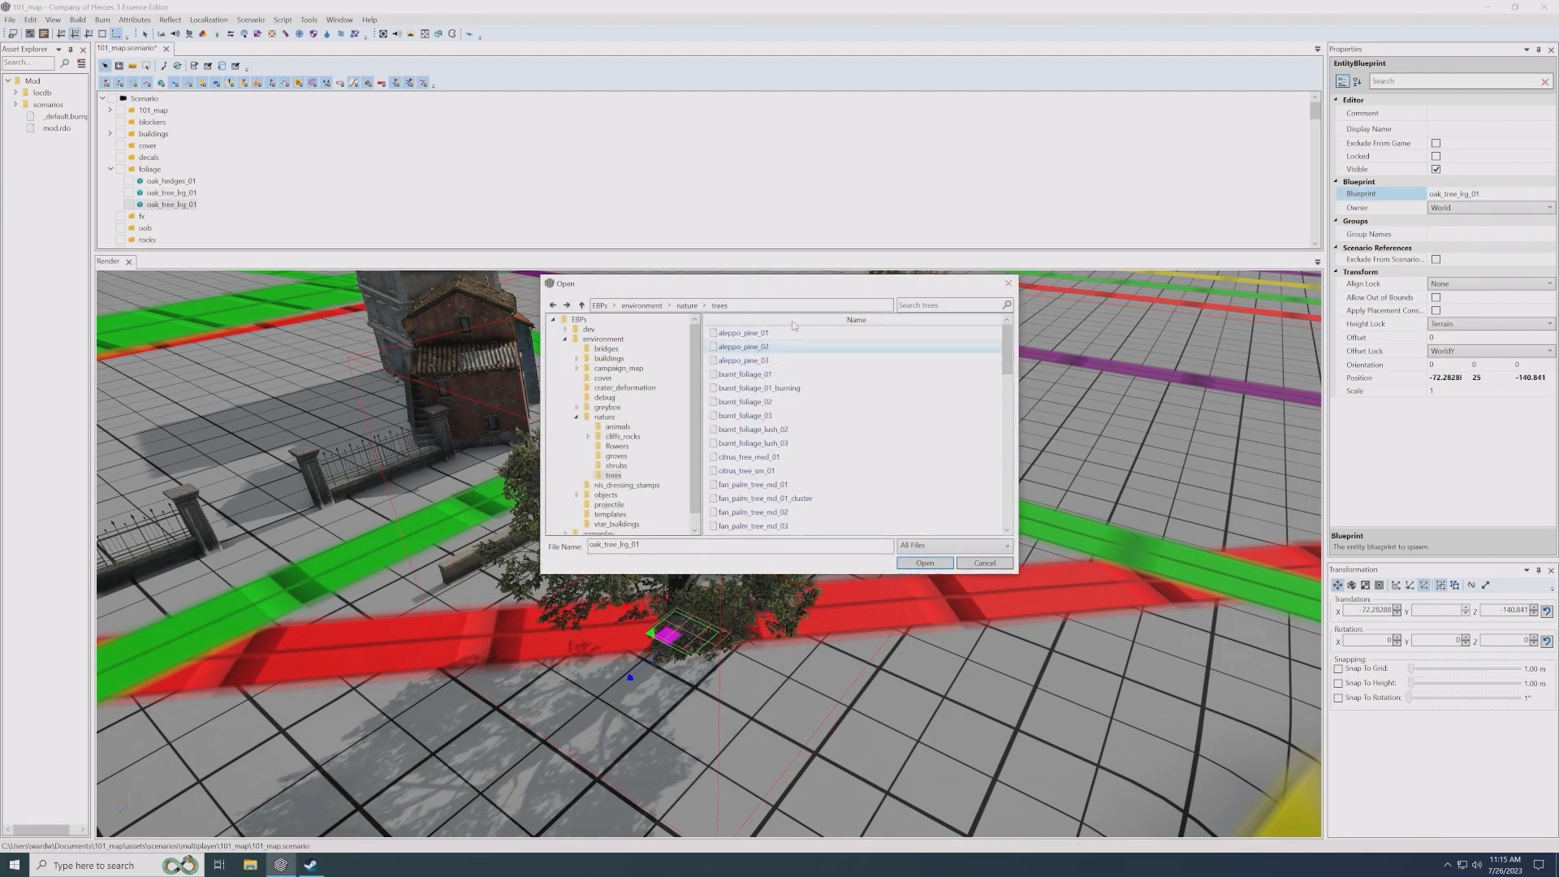
left_click(686, 305)
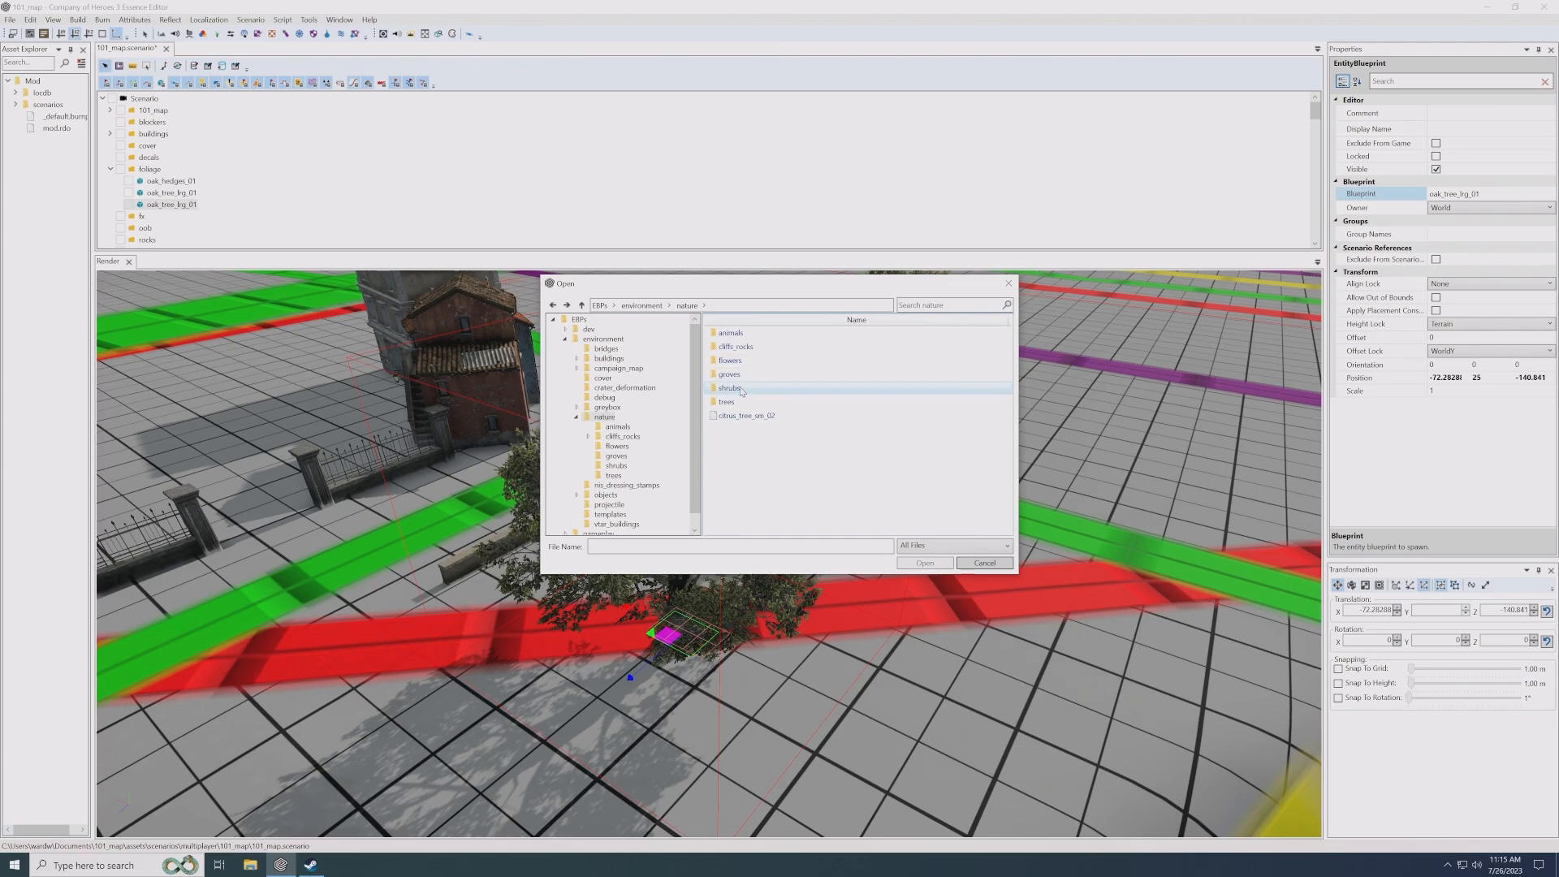
double_click(730, 388)
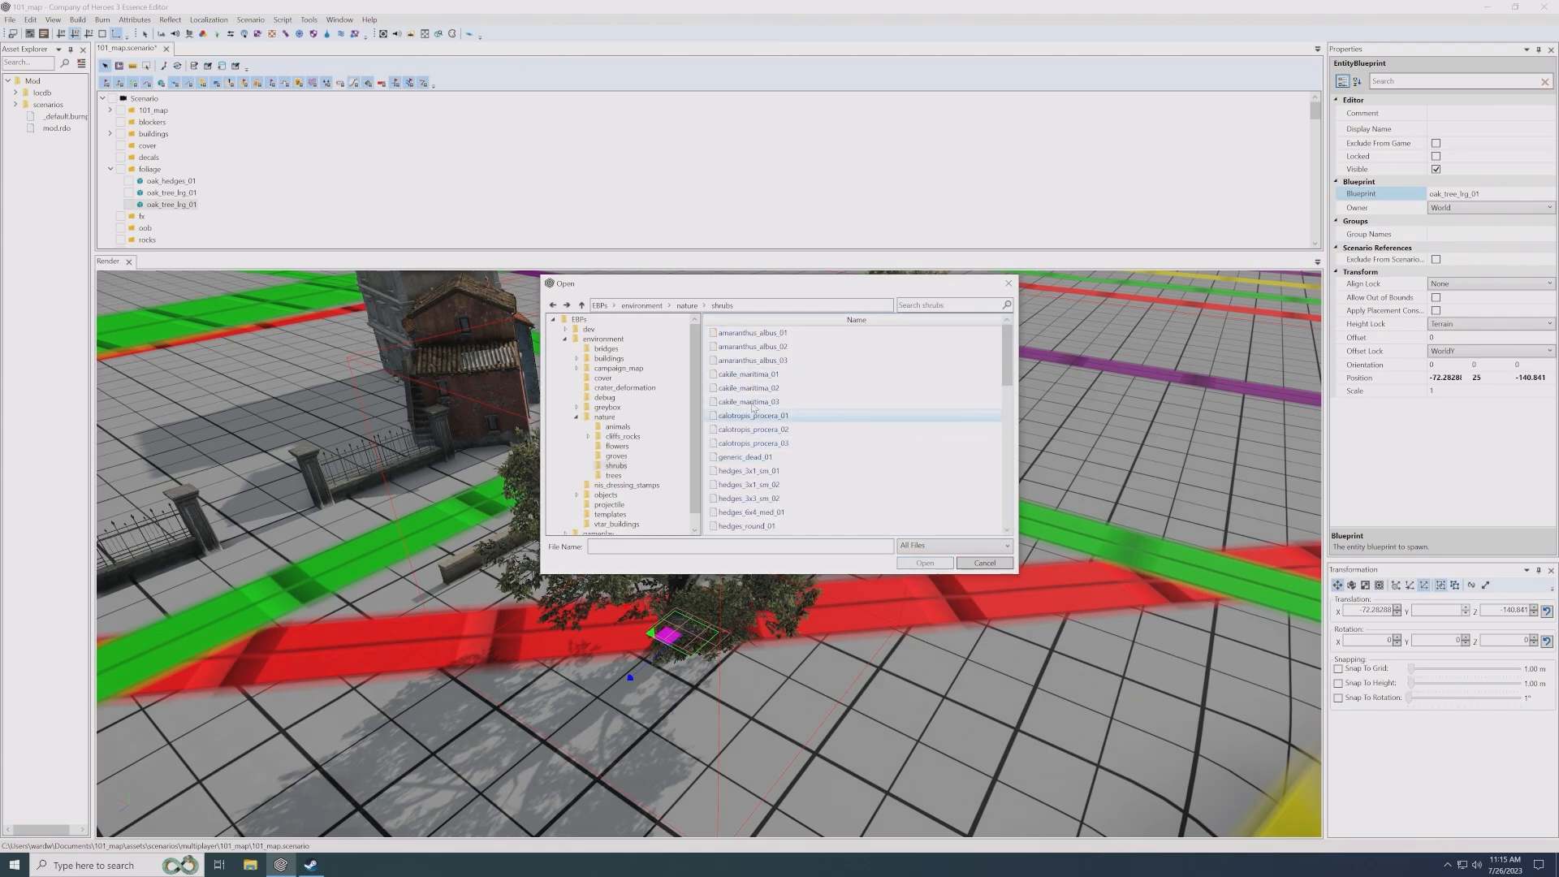
double_click(773, 376)
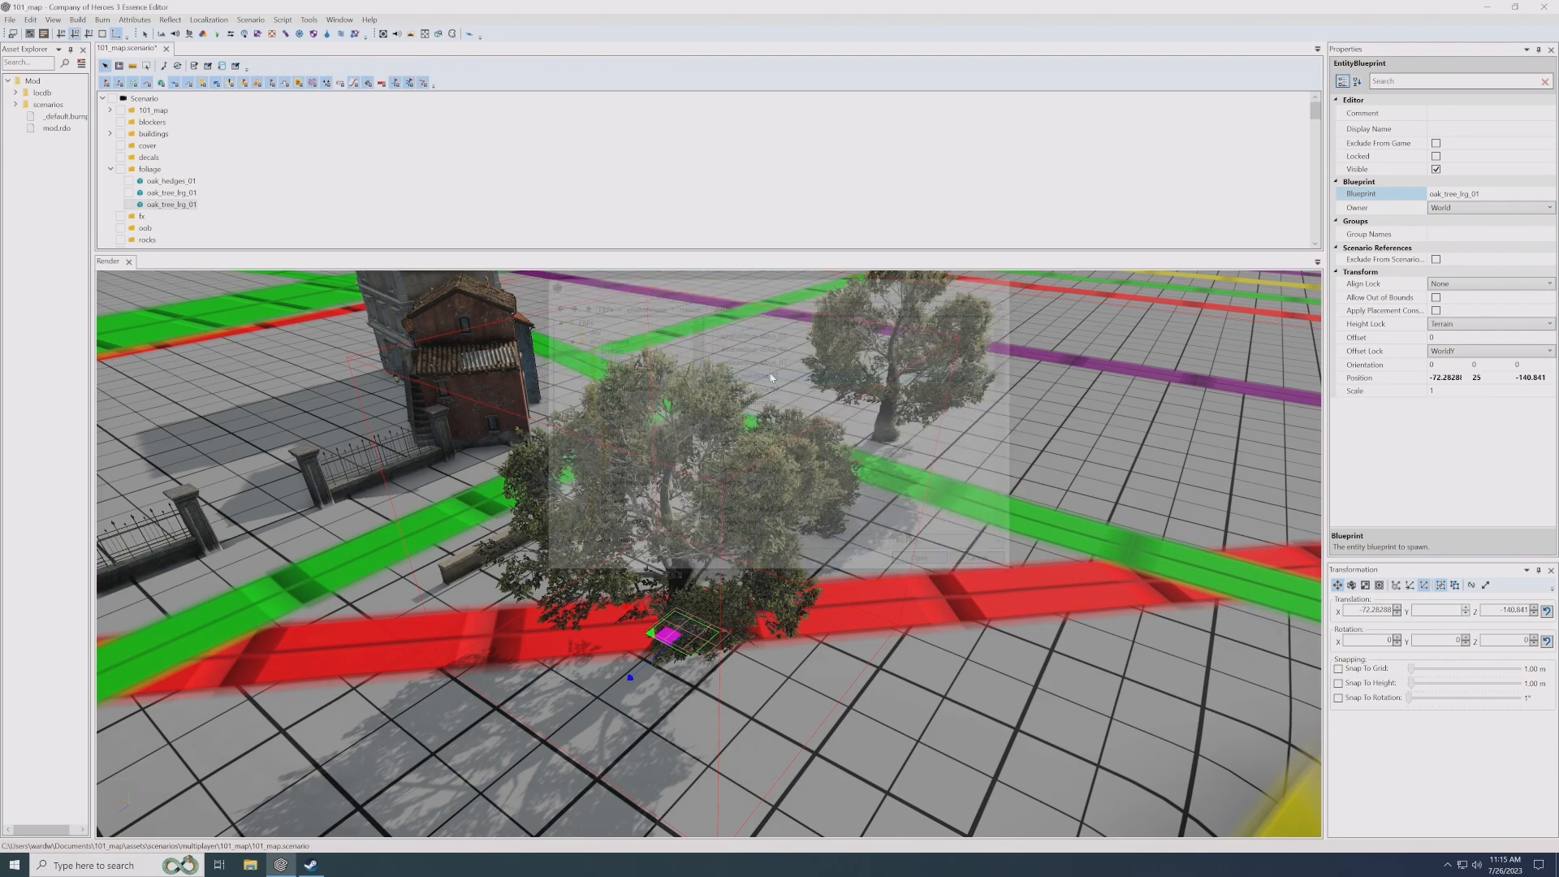
- Duplicate the cakile_maritima_01 shrub across the red line and set the copy's blueprint to myrtus_sm_dry_01
left_click_drag(672, 643, 546, 717)
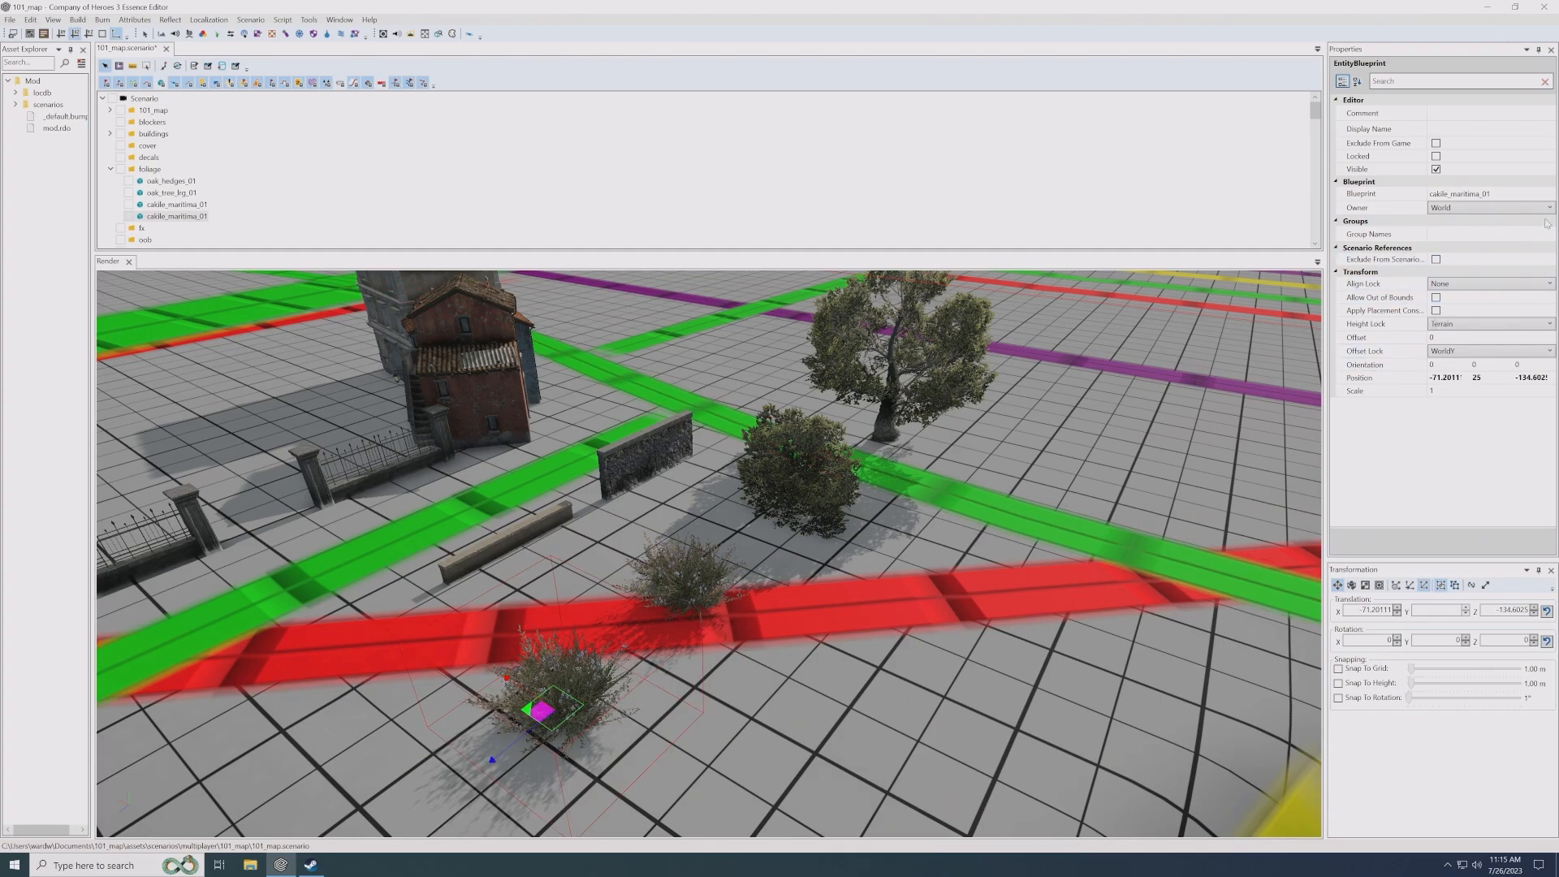
double_click(1461, 194)
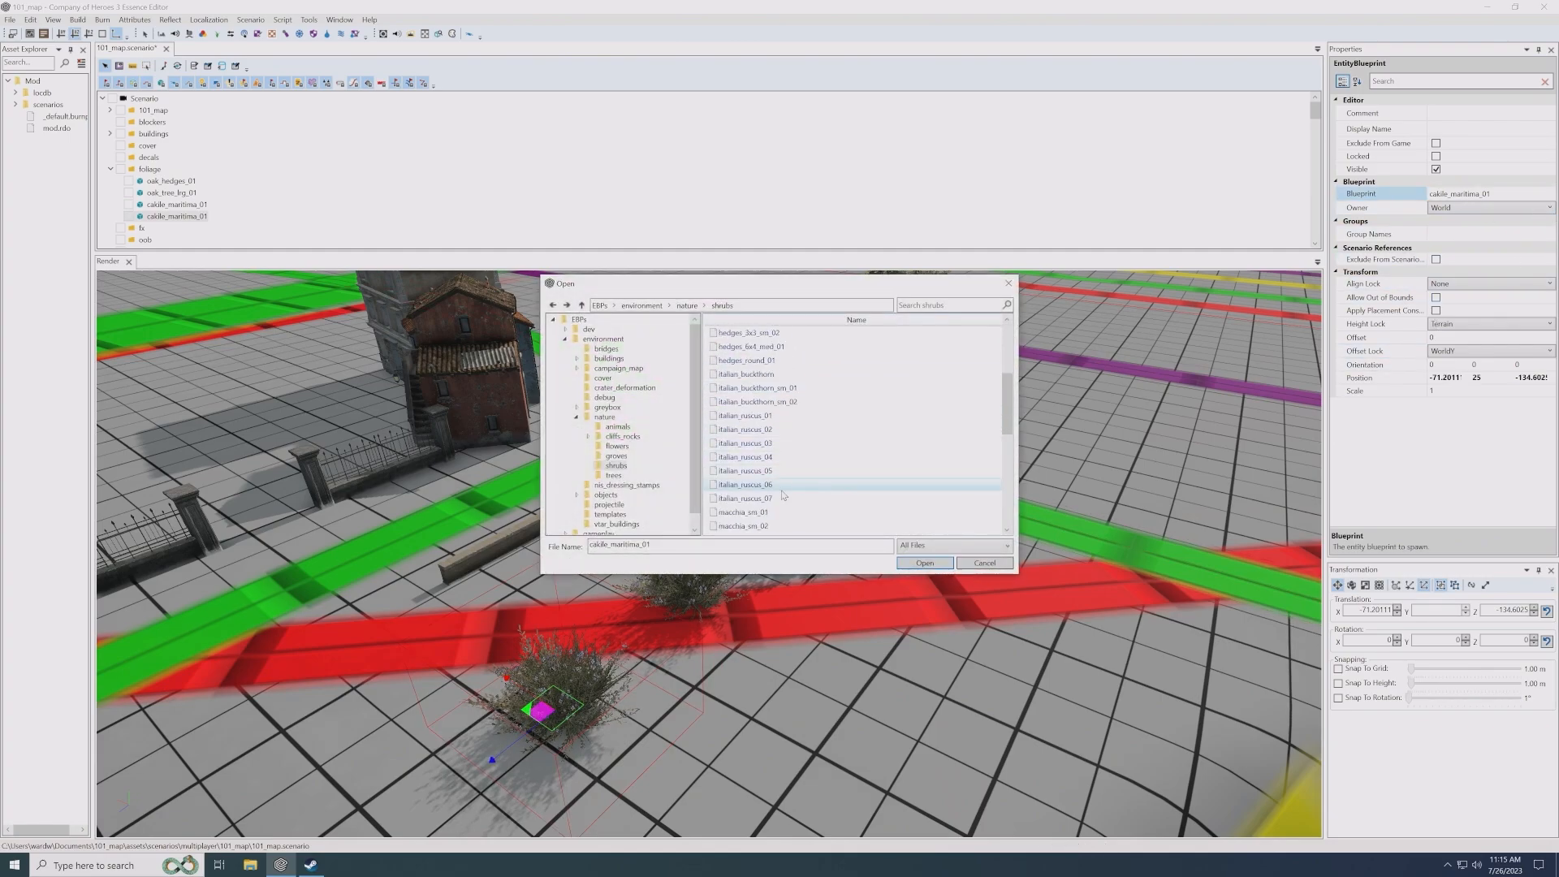
left_click(770, 417)
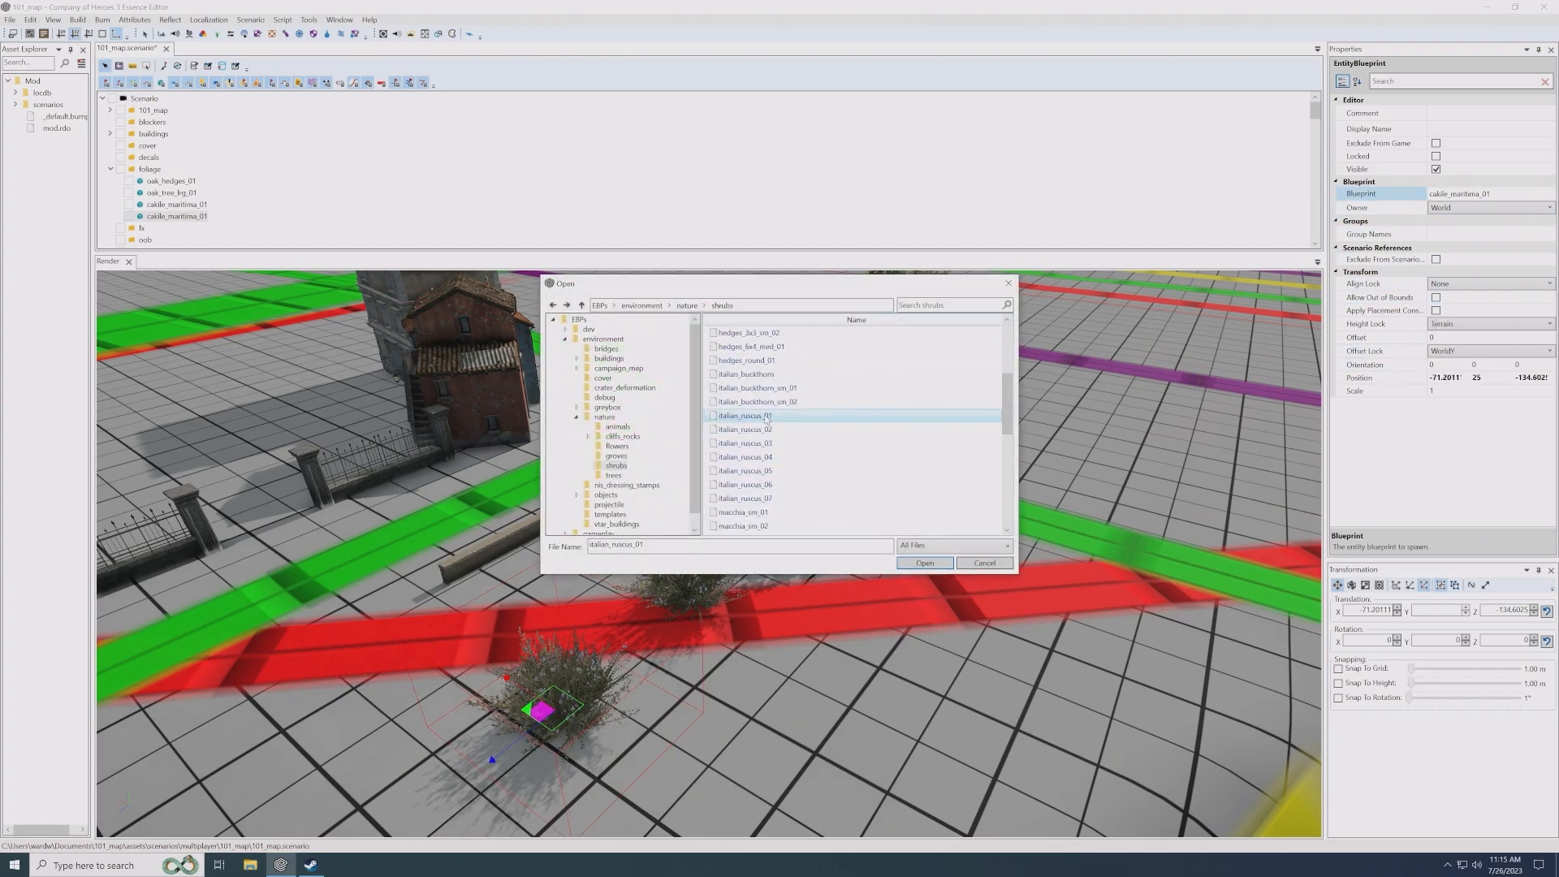
scroll(770, 416, "down", 3)
double_click(763, 498)
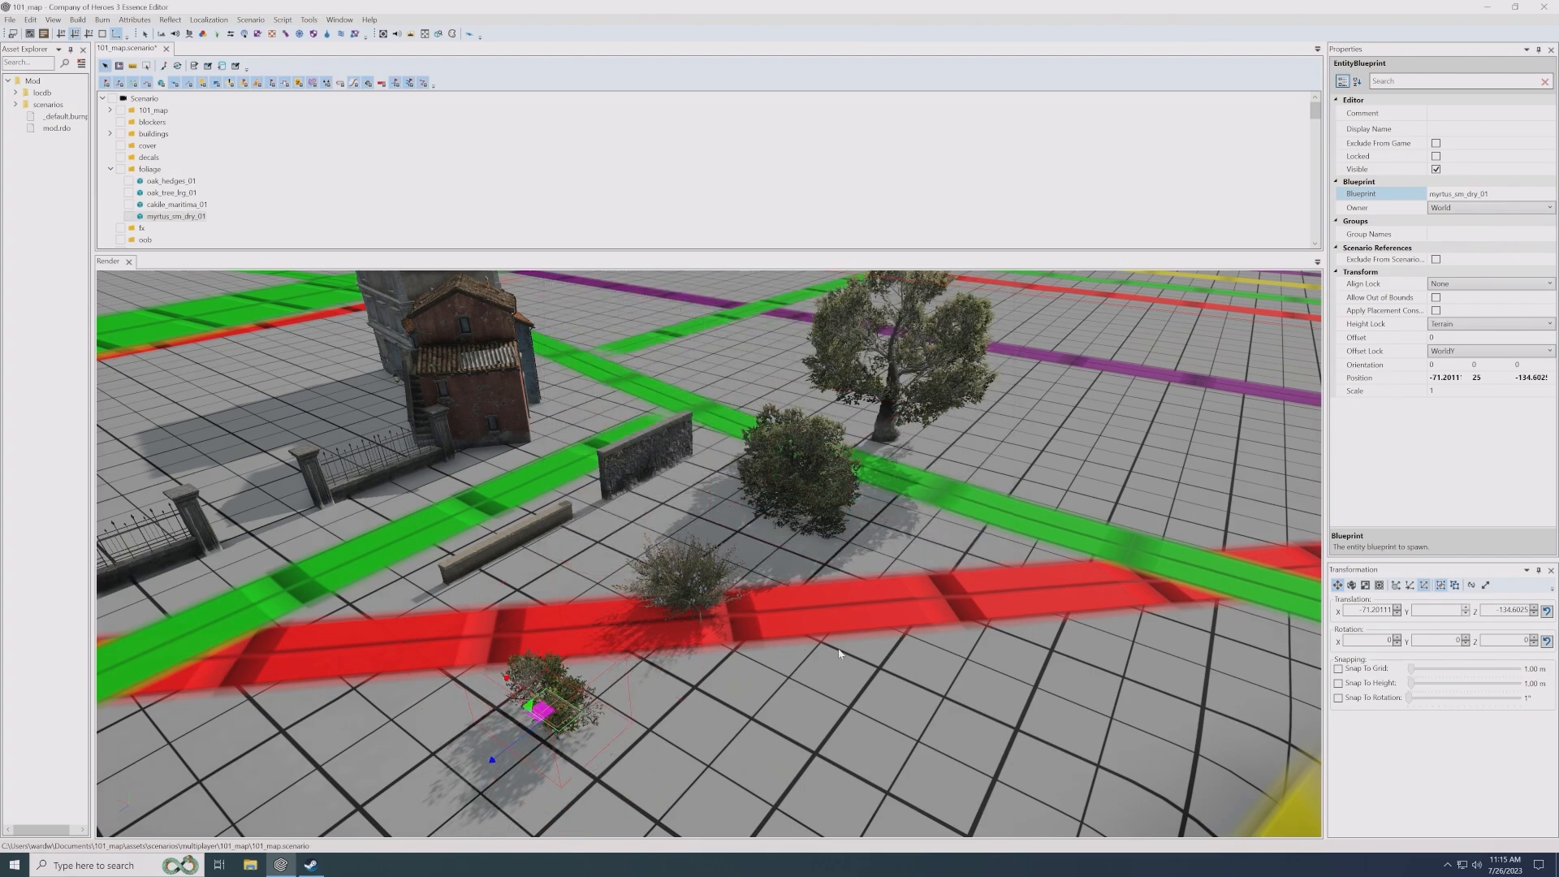
scroll(839, 653, "down", 2)
left_click(835, 689)
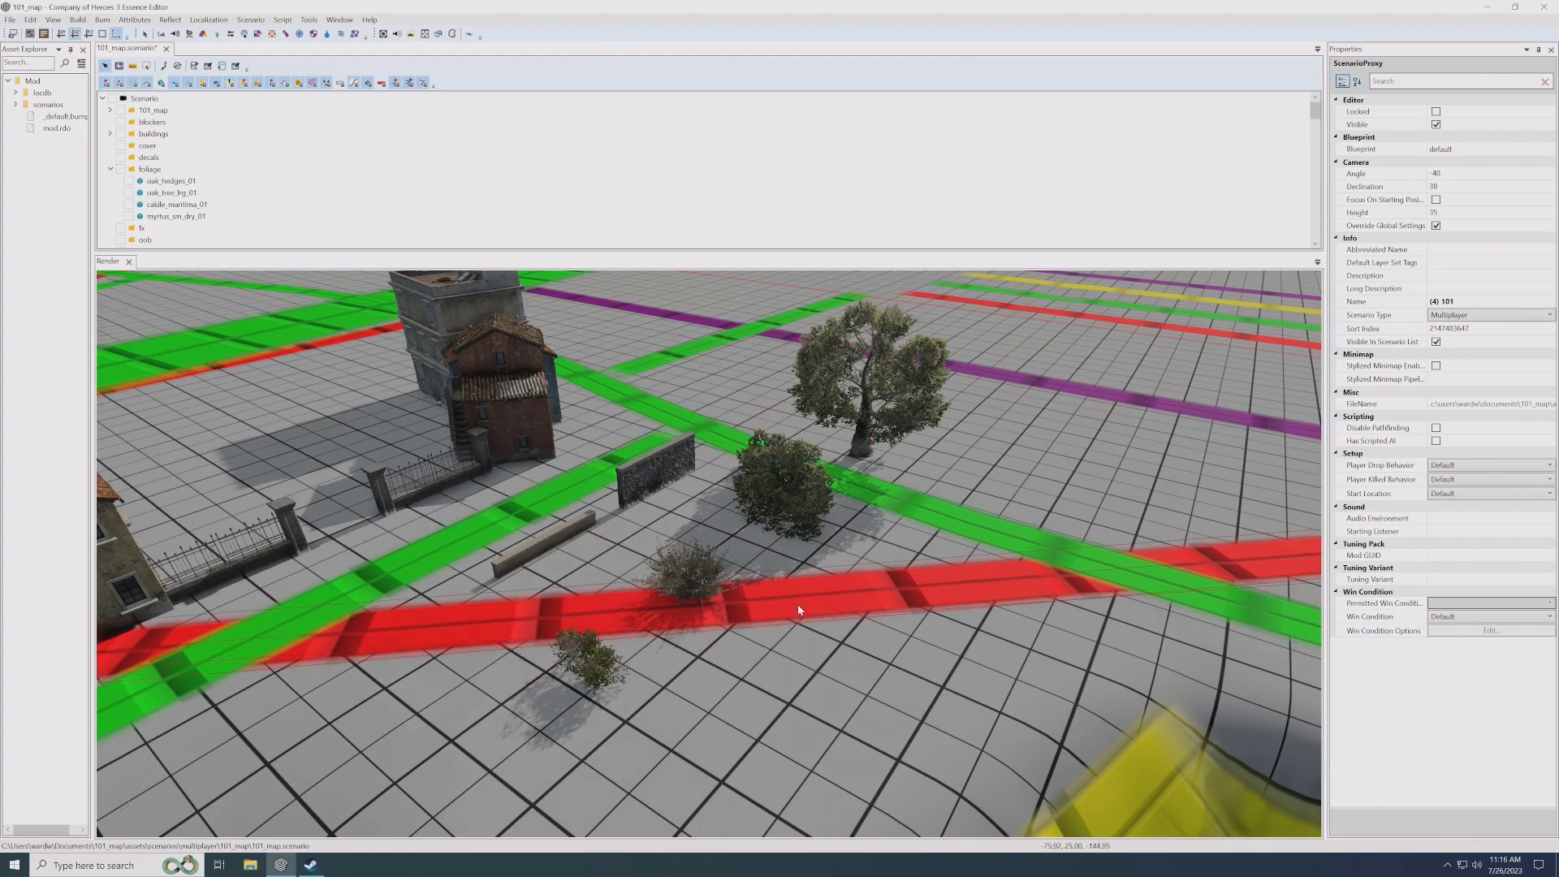
- Examine the large oak tree and the oak hedge up close, comparing their trunks and foliage
middle_click_drag(800, 610, 715, 747)
scroll(829, 653, "up", 3)
middle_click_drag(836, 655, 816, 576)
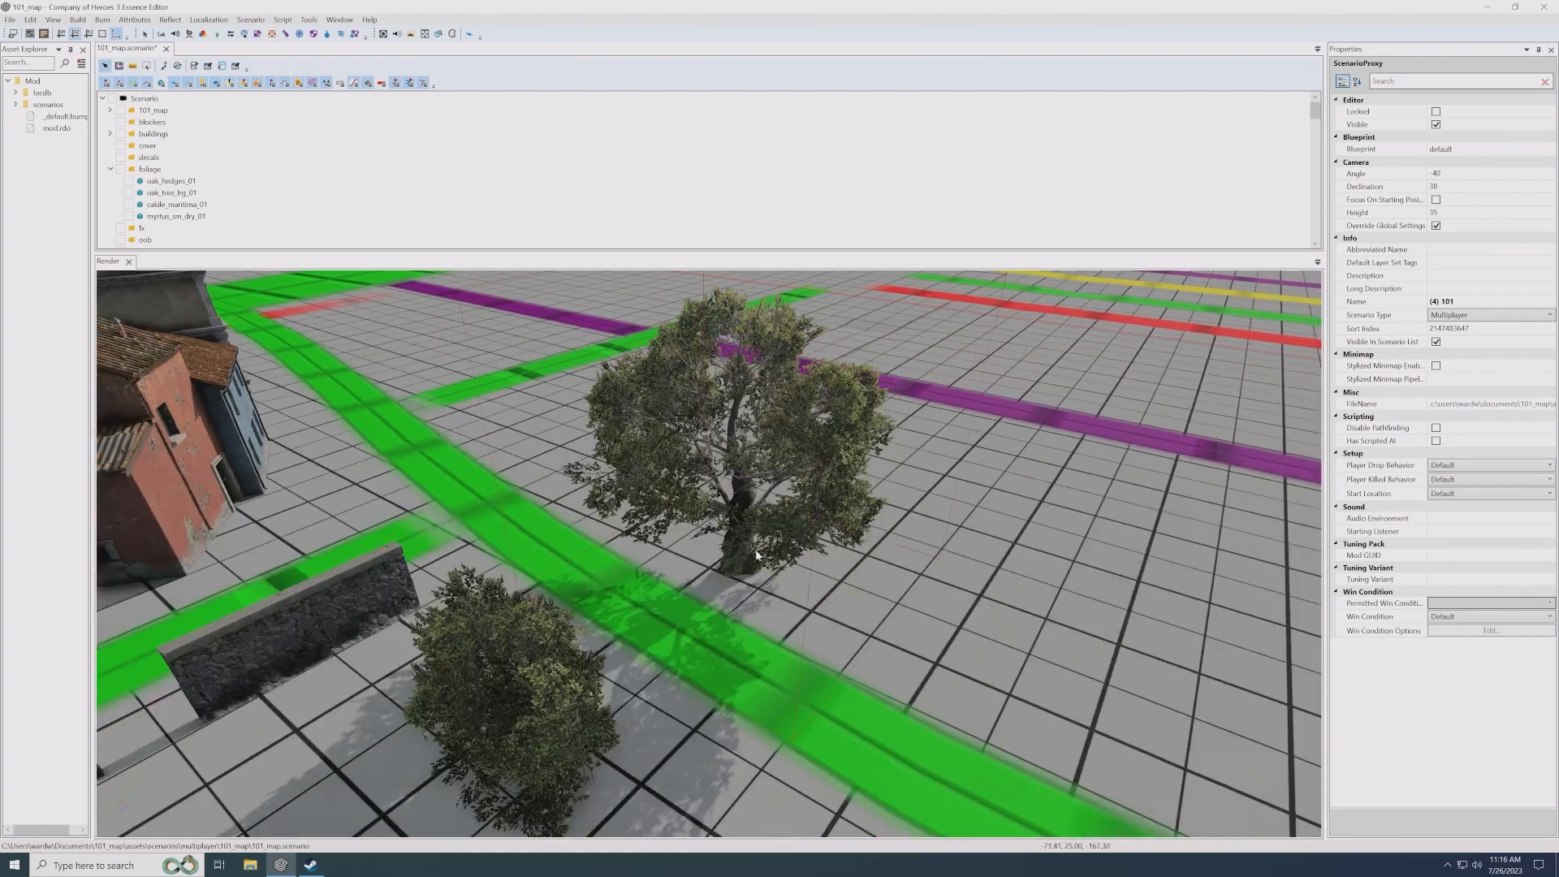
left_click(816, 576)
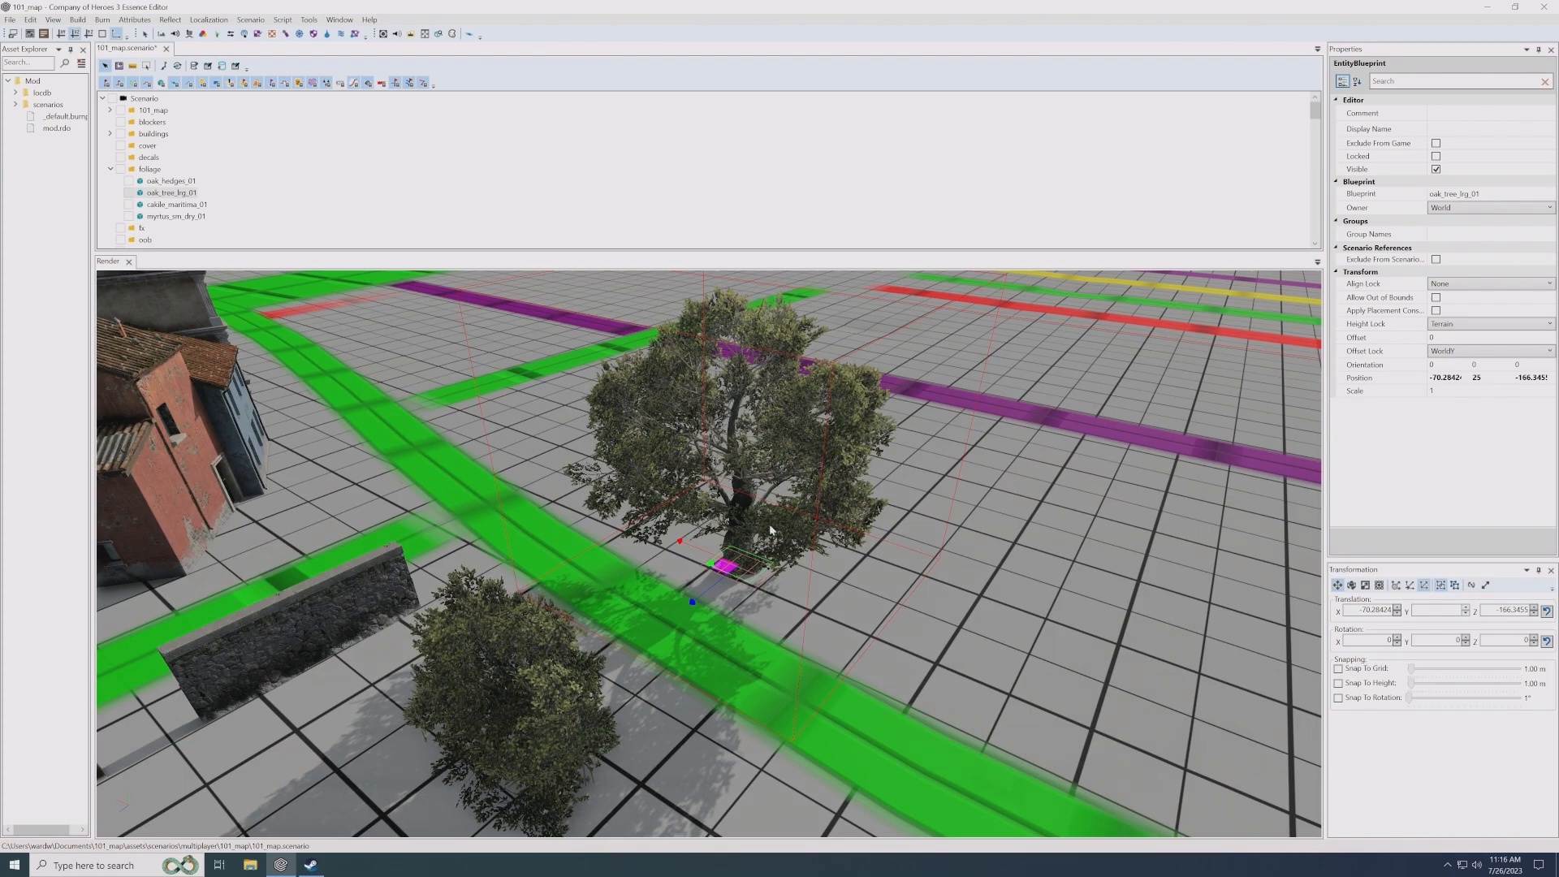
middle_click_drag(785, 598, 766, 591)
left_click(674, 589)
key("f")
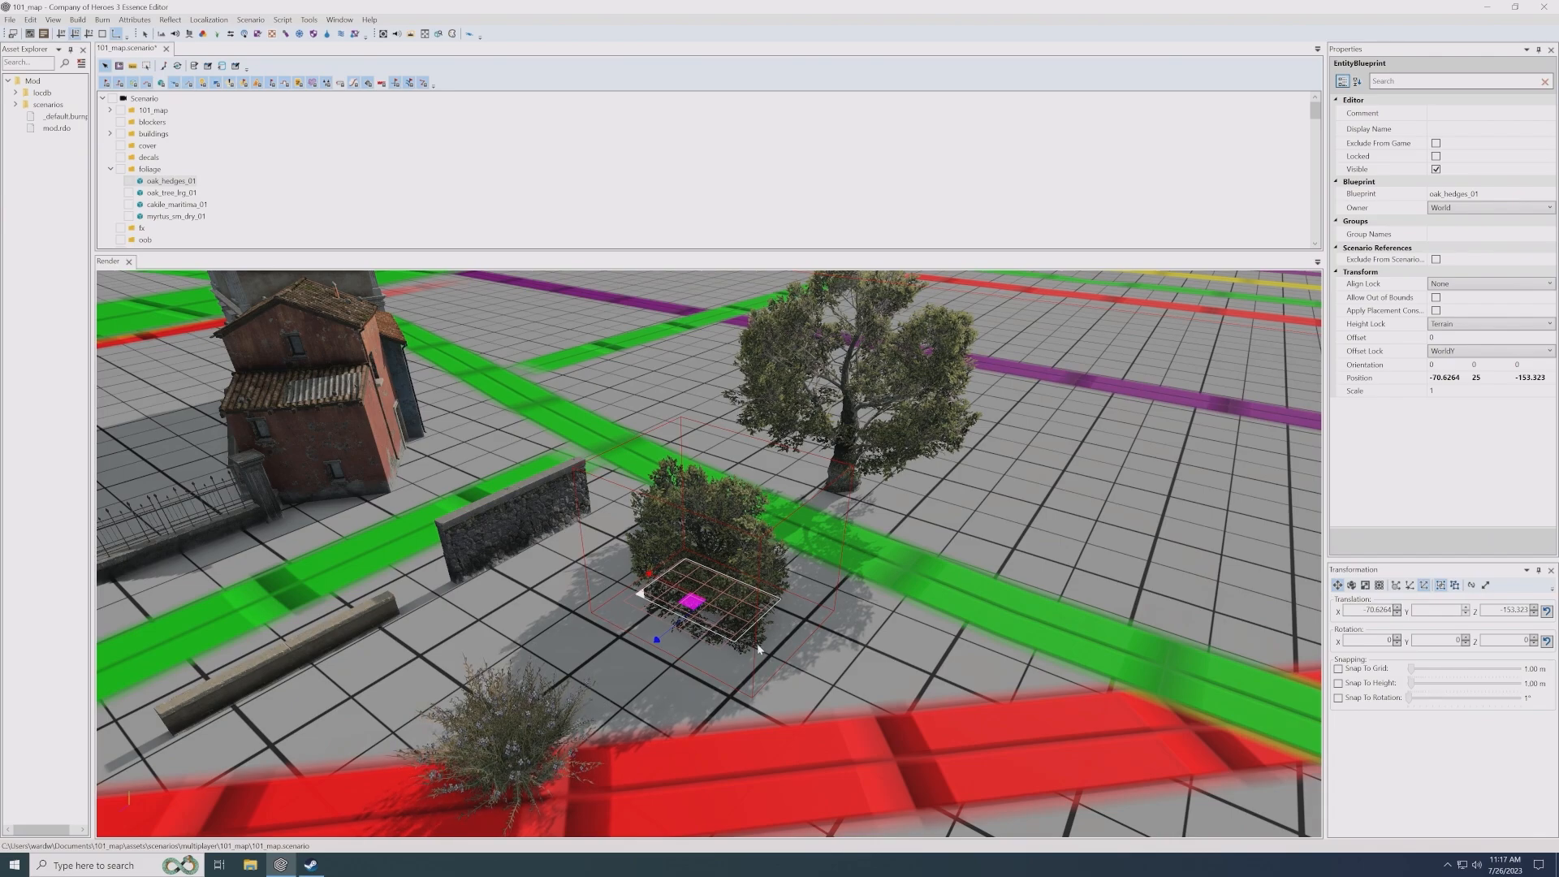
middle_click_drag(743, 631, 792, 560)
middle_click_drag(713, 643, 763, 590)
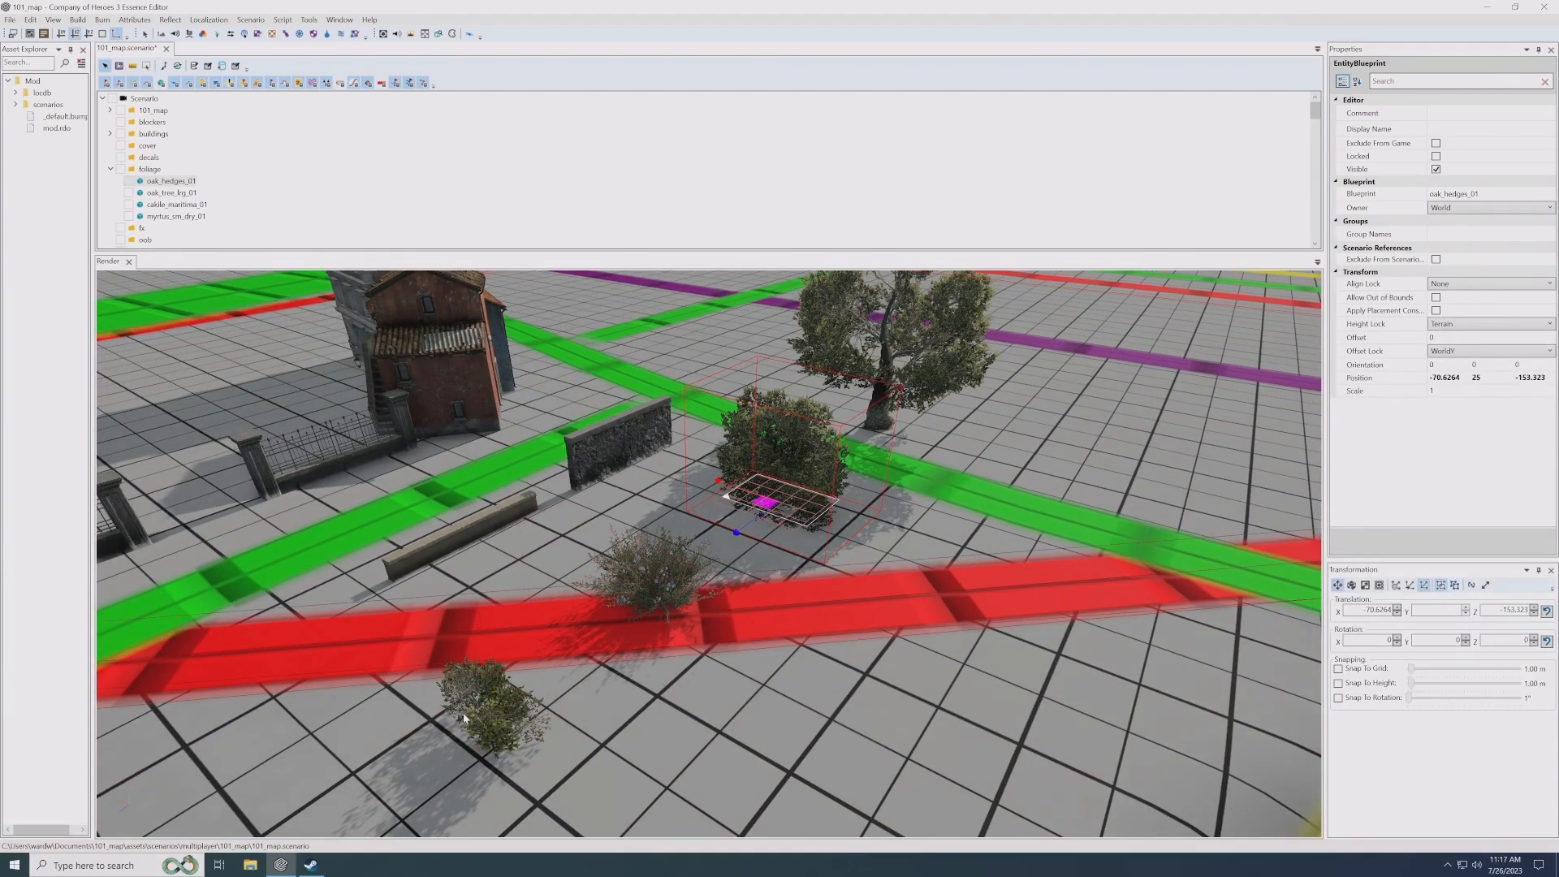
- Examine the myrtus_sm_dry_01 and cakile_maritima_01 shrubs up close, selecting each in turn
left_click(491, 700)
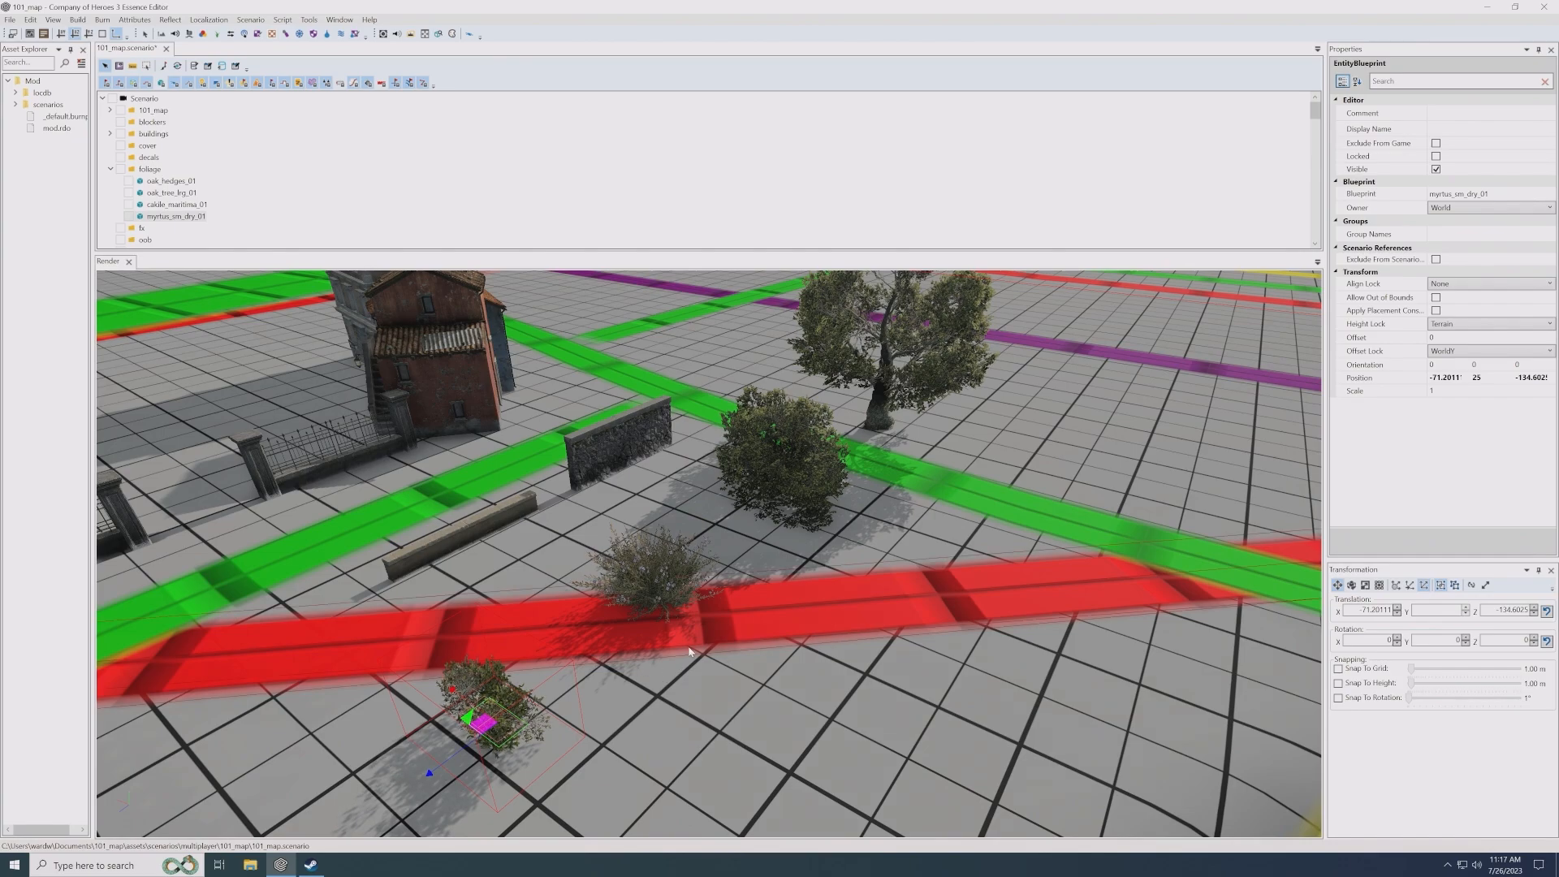
middle_click_drag(548, 708, 602, 647)
scroll(602, 647, "up", 5)
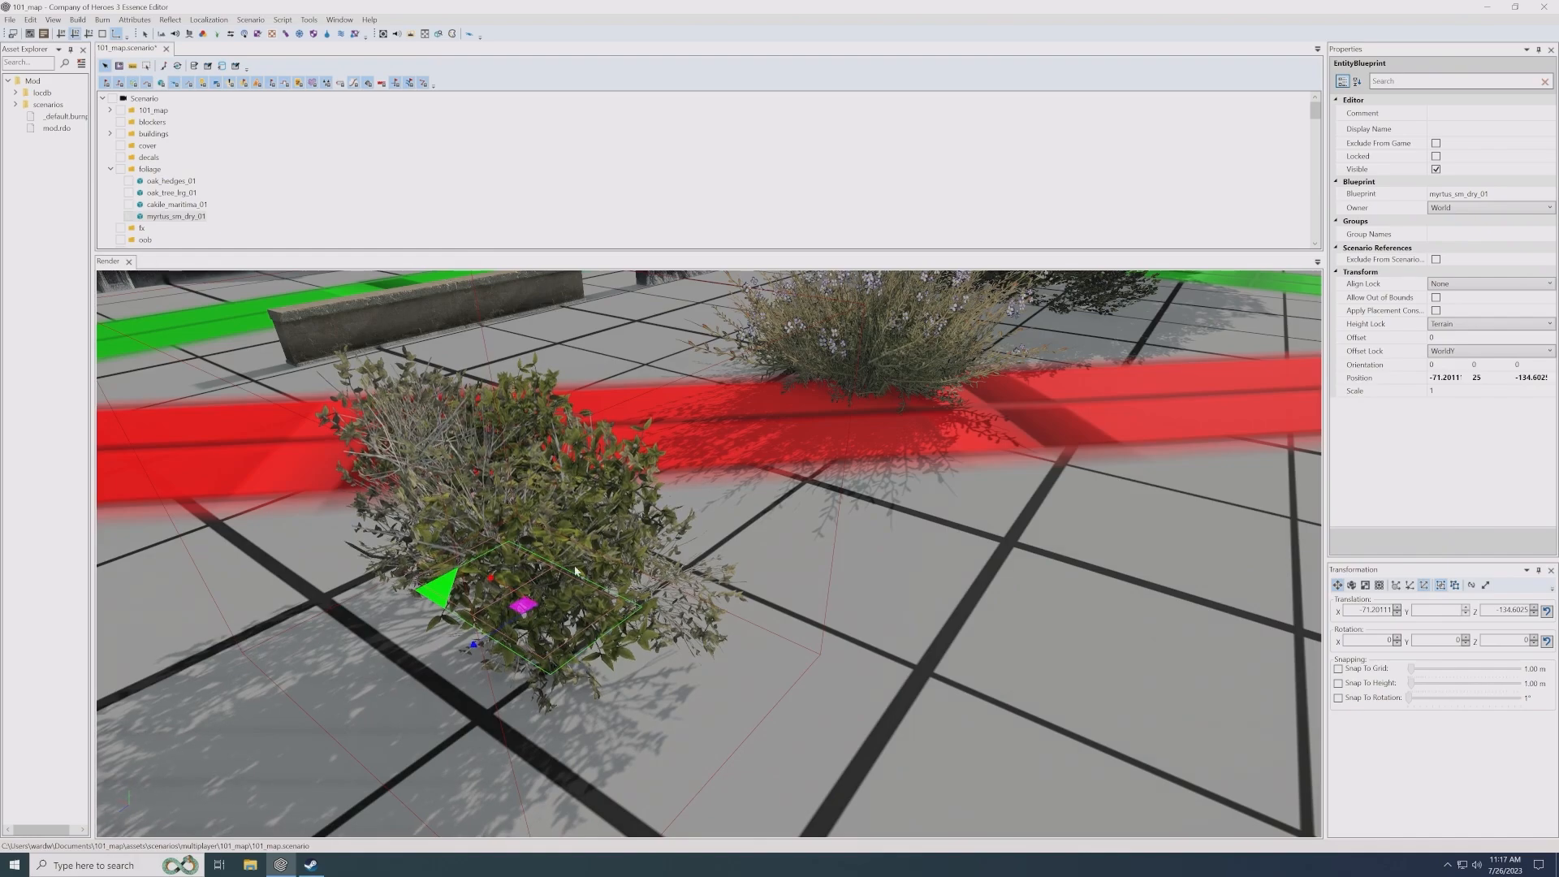
scroll(439, 591, "down", 2)
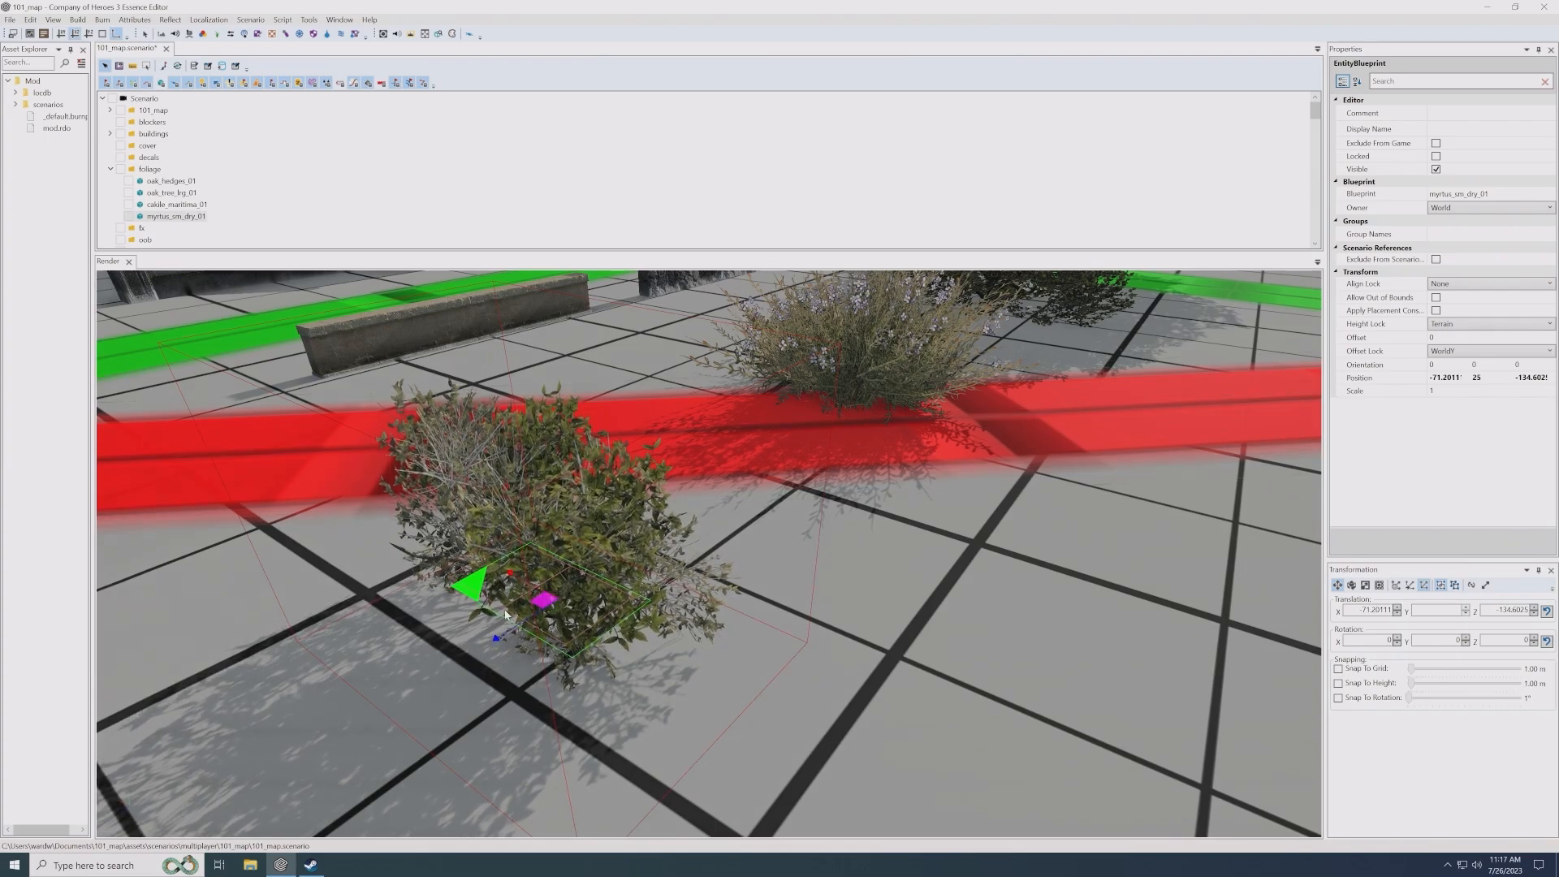
scroll(545, 606, "down", 5)
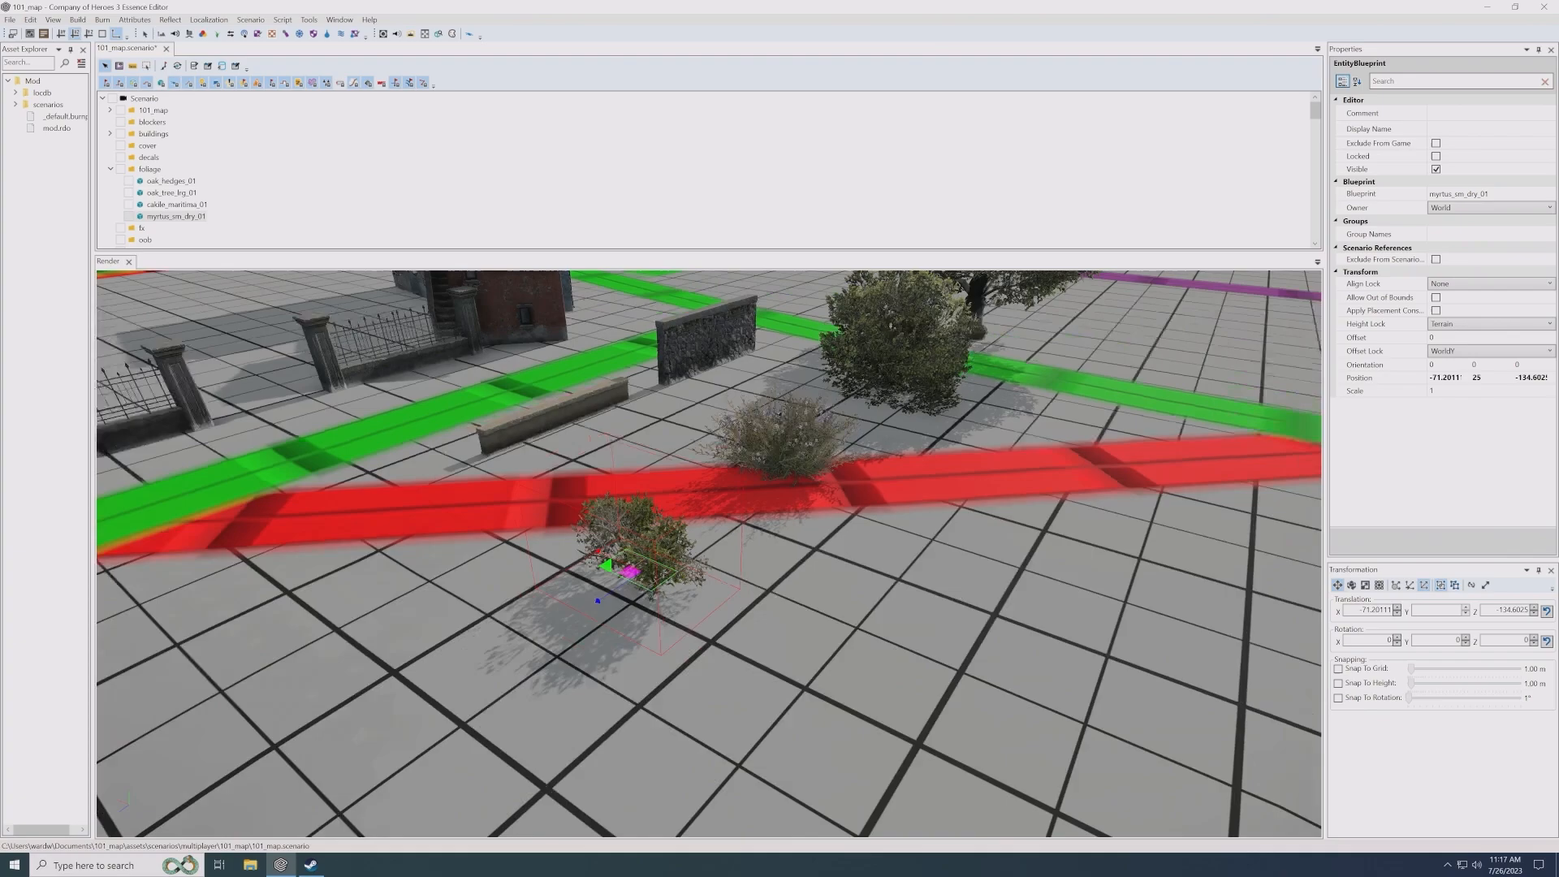
scroll(552, 604, "up", 3)
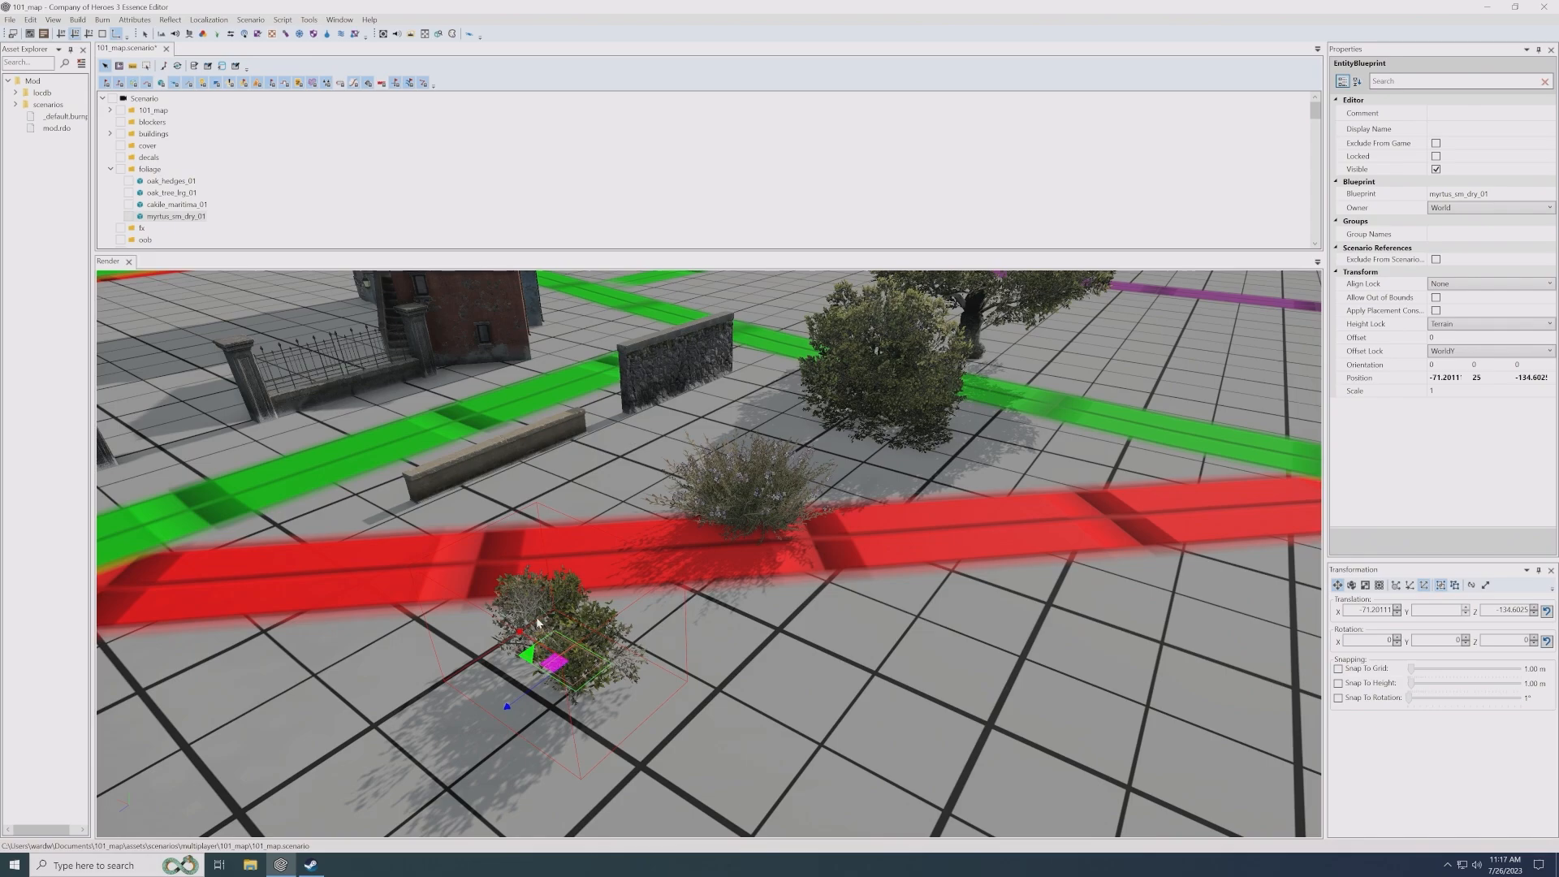
left_click(744, 489)
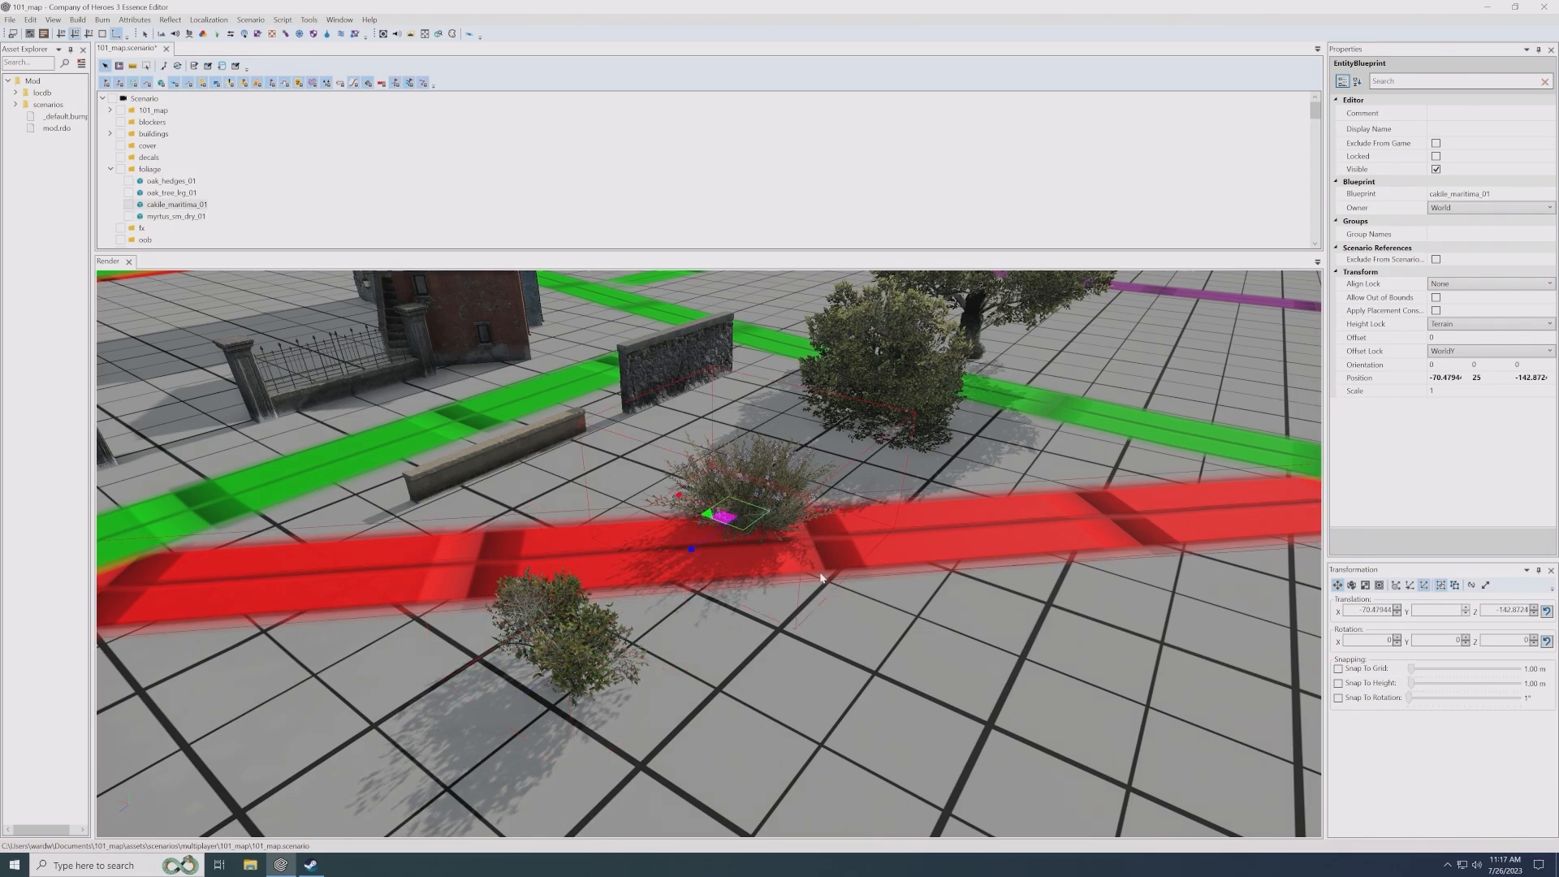
middle_click_drag(743, 488, 702, 570)
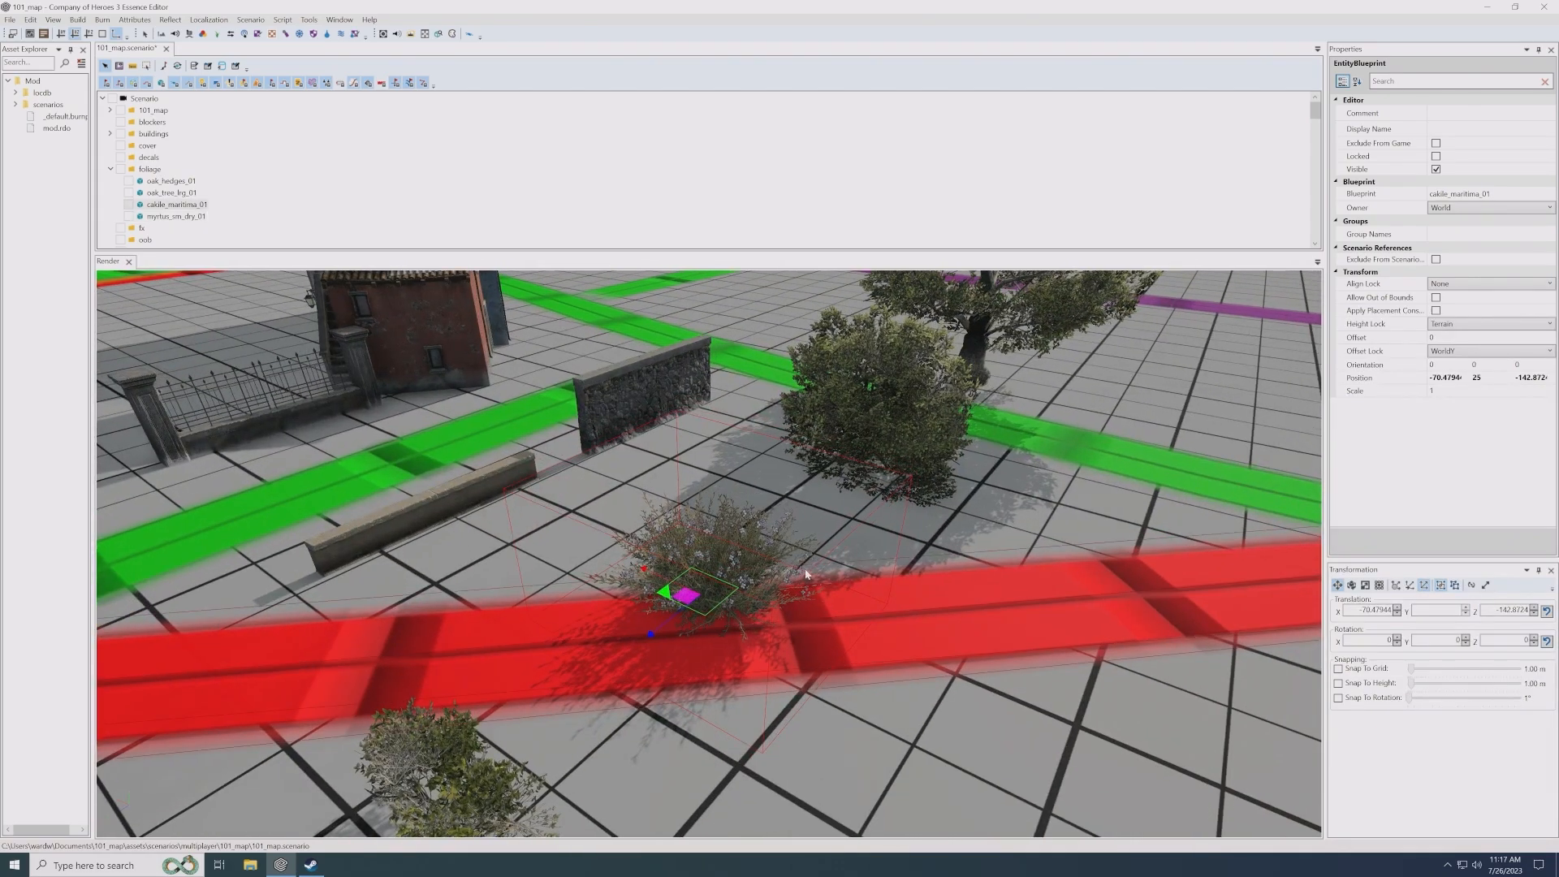
scroll(680, 528, "up", 4)
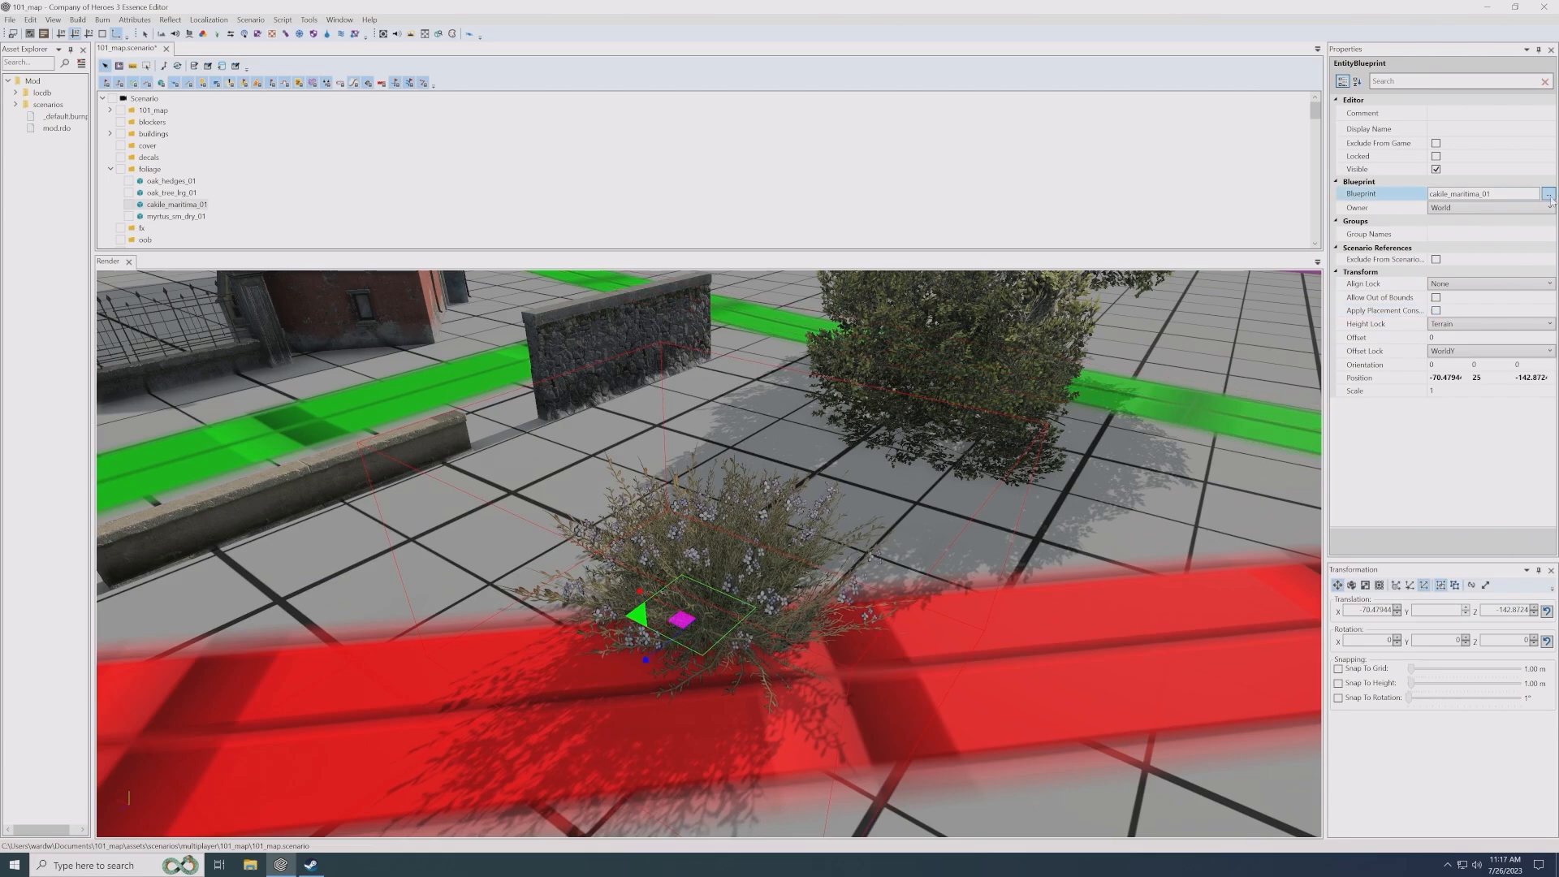
- Set the cakile_maritima_01 shrub's blueprint to cakile_maritima_03
left_click(1549, 194)
double_click(749, 401)
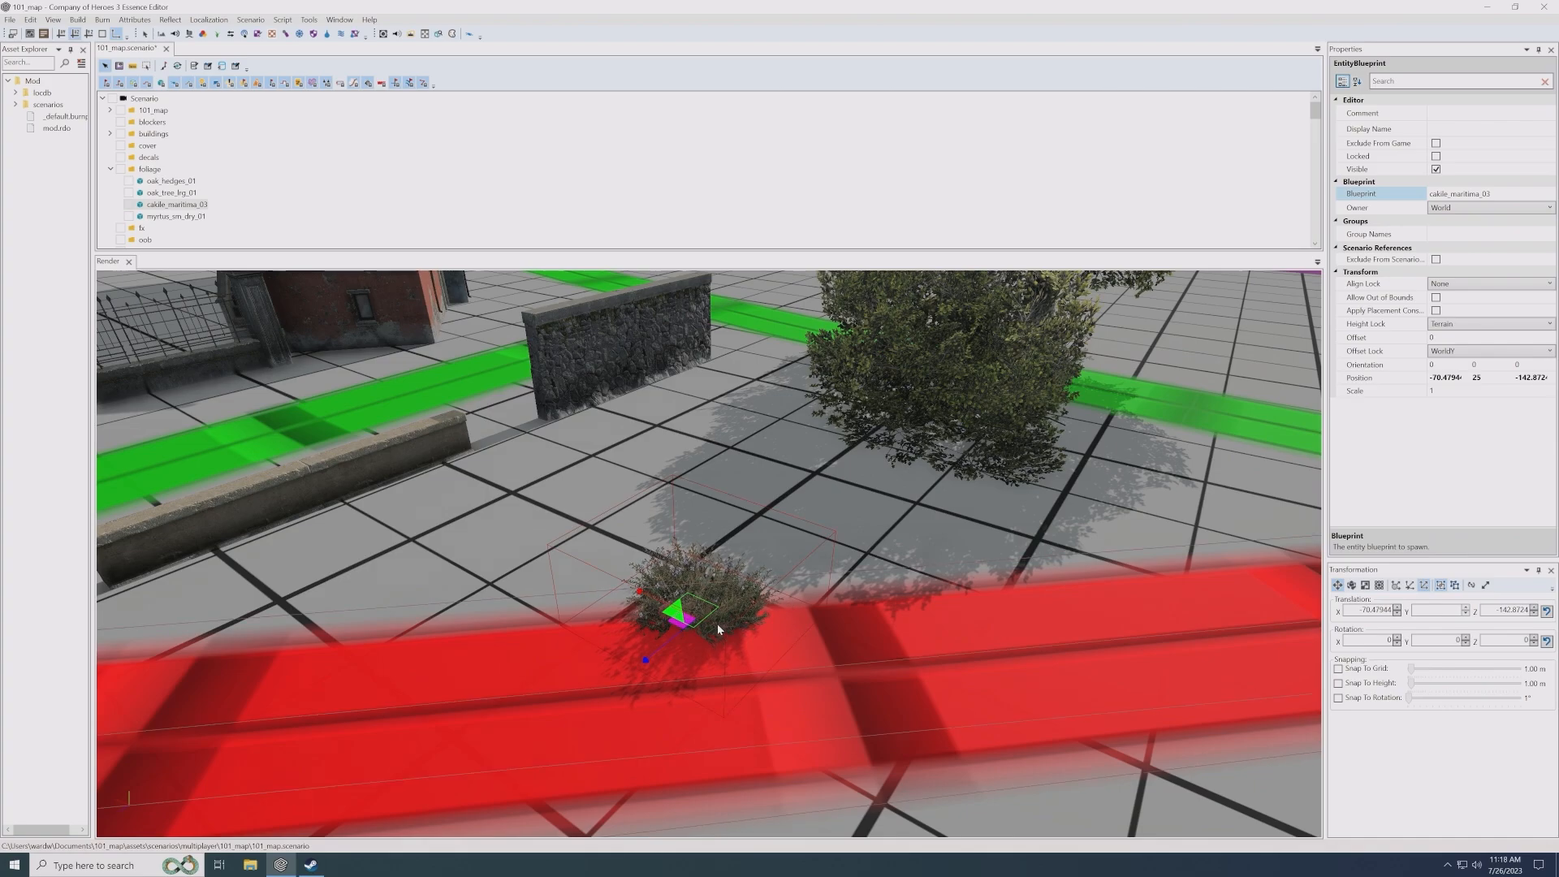
scroll(714, 617, "down", 5)
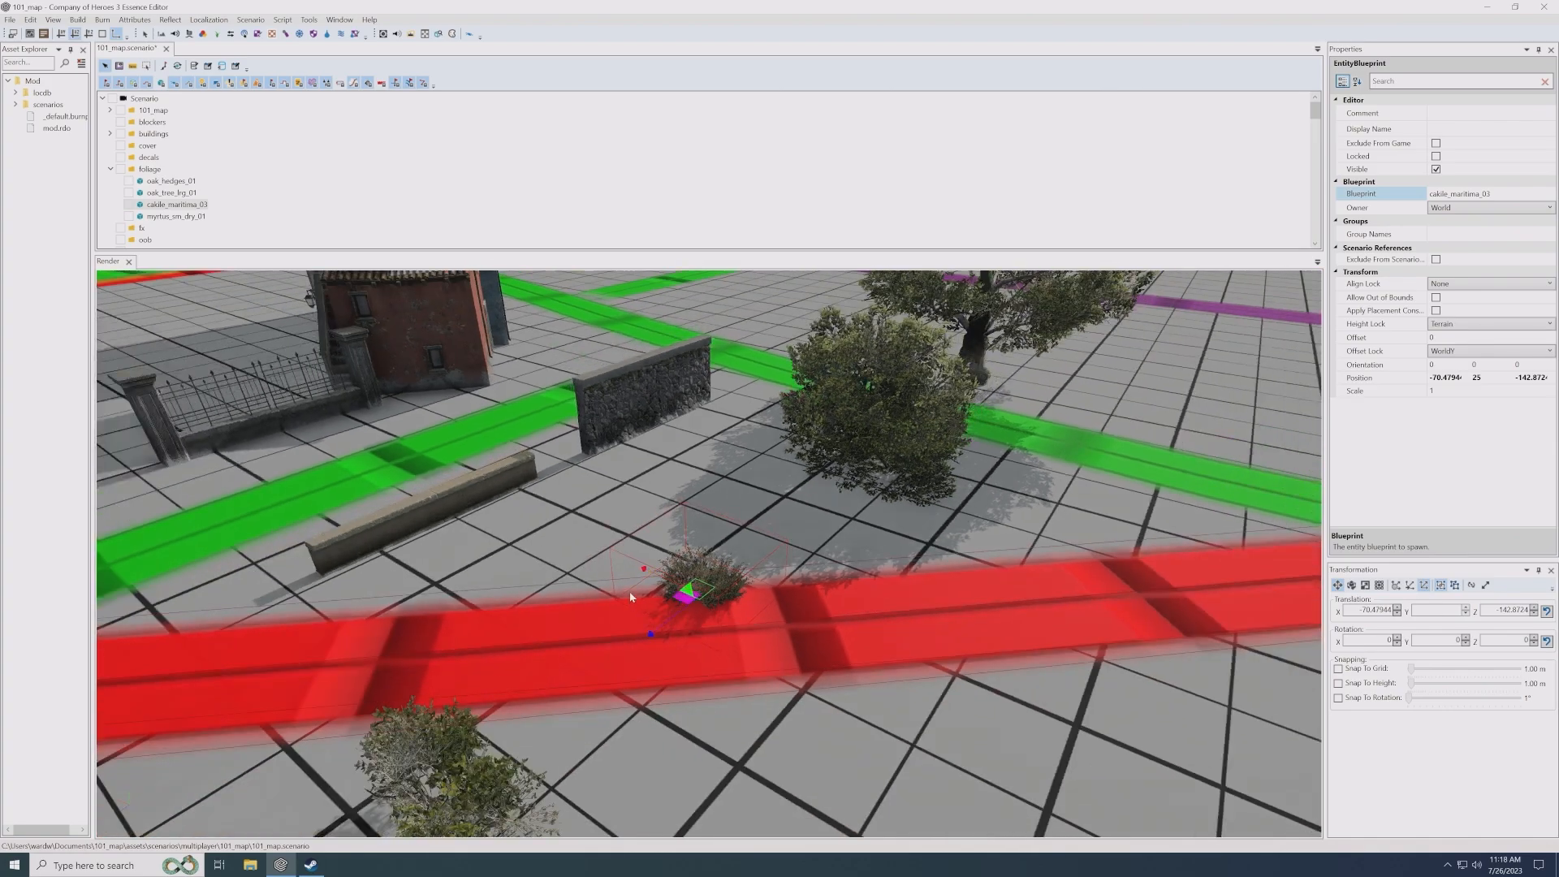
scroll(626, 596, "up", 4)
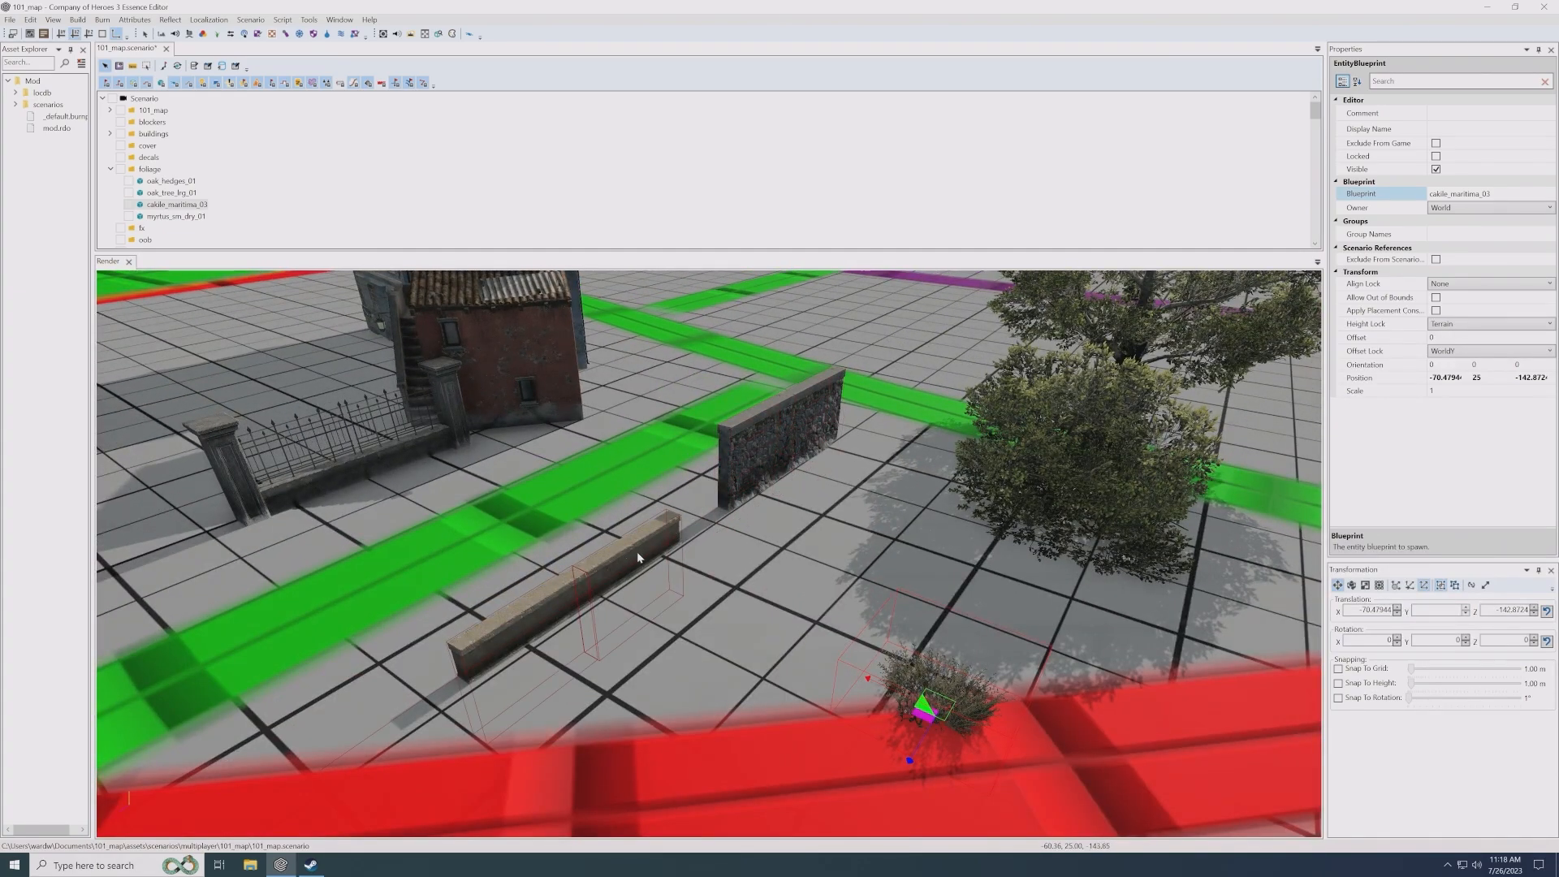
- Examine the oak hedge, the low and high stone walls and the wrought iron fence, selecting each in turn
left_click(1072, 484)
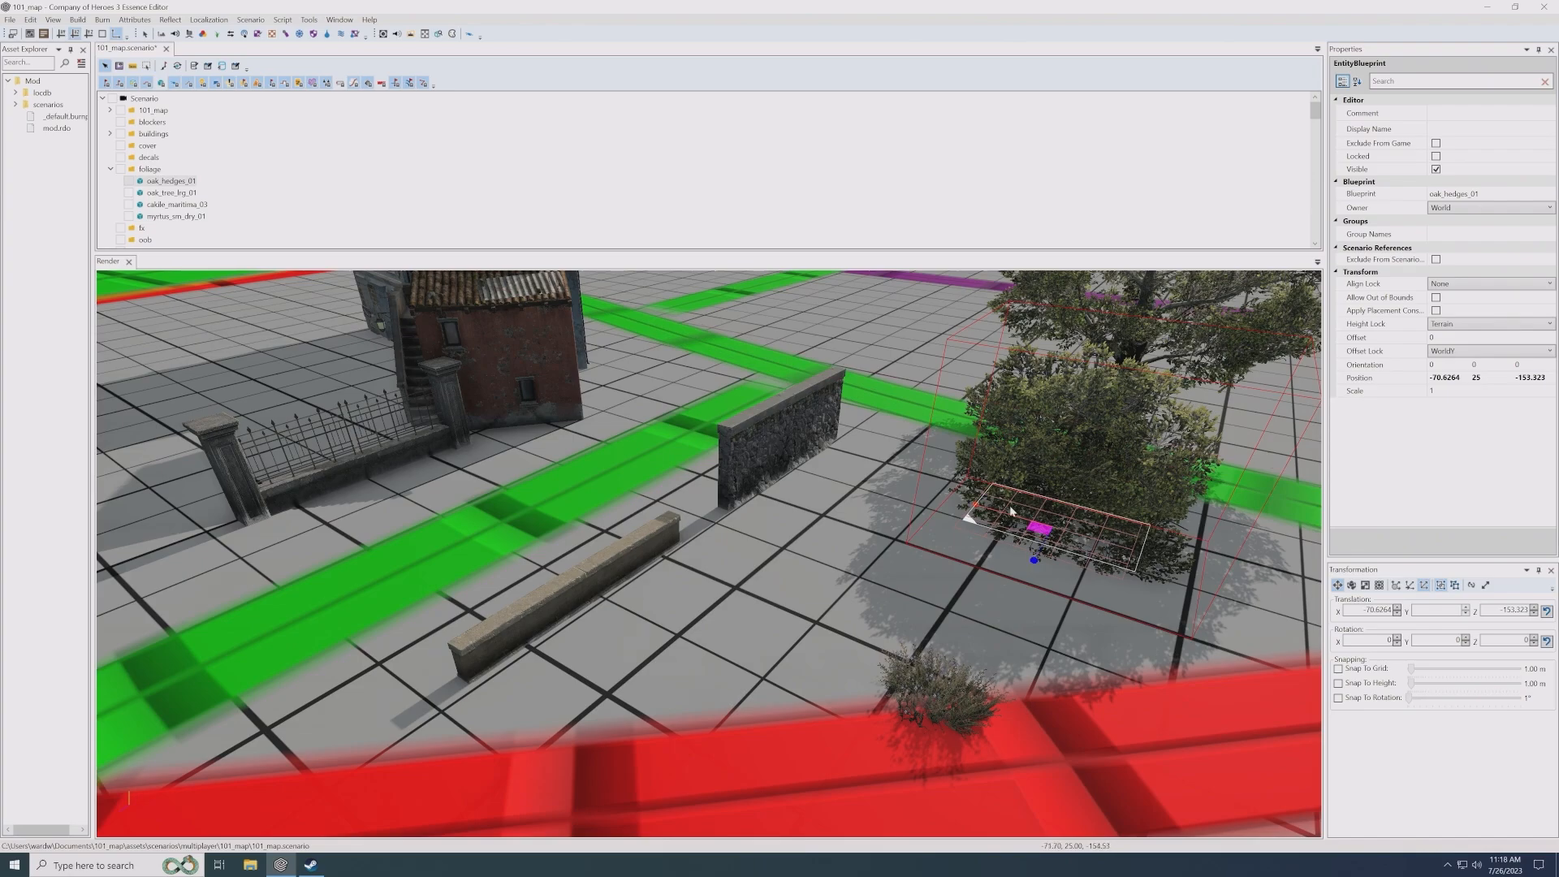
left_click(632, 544)
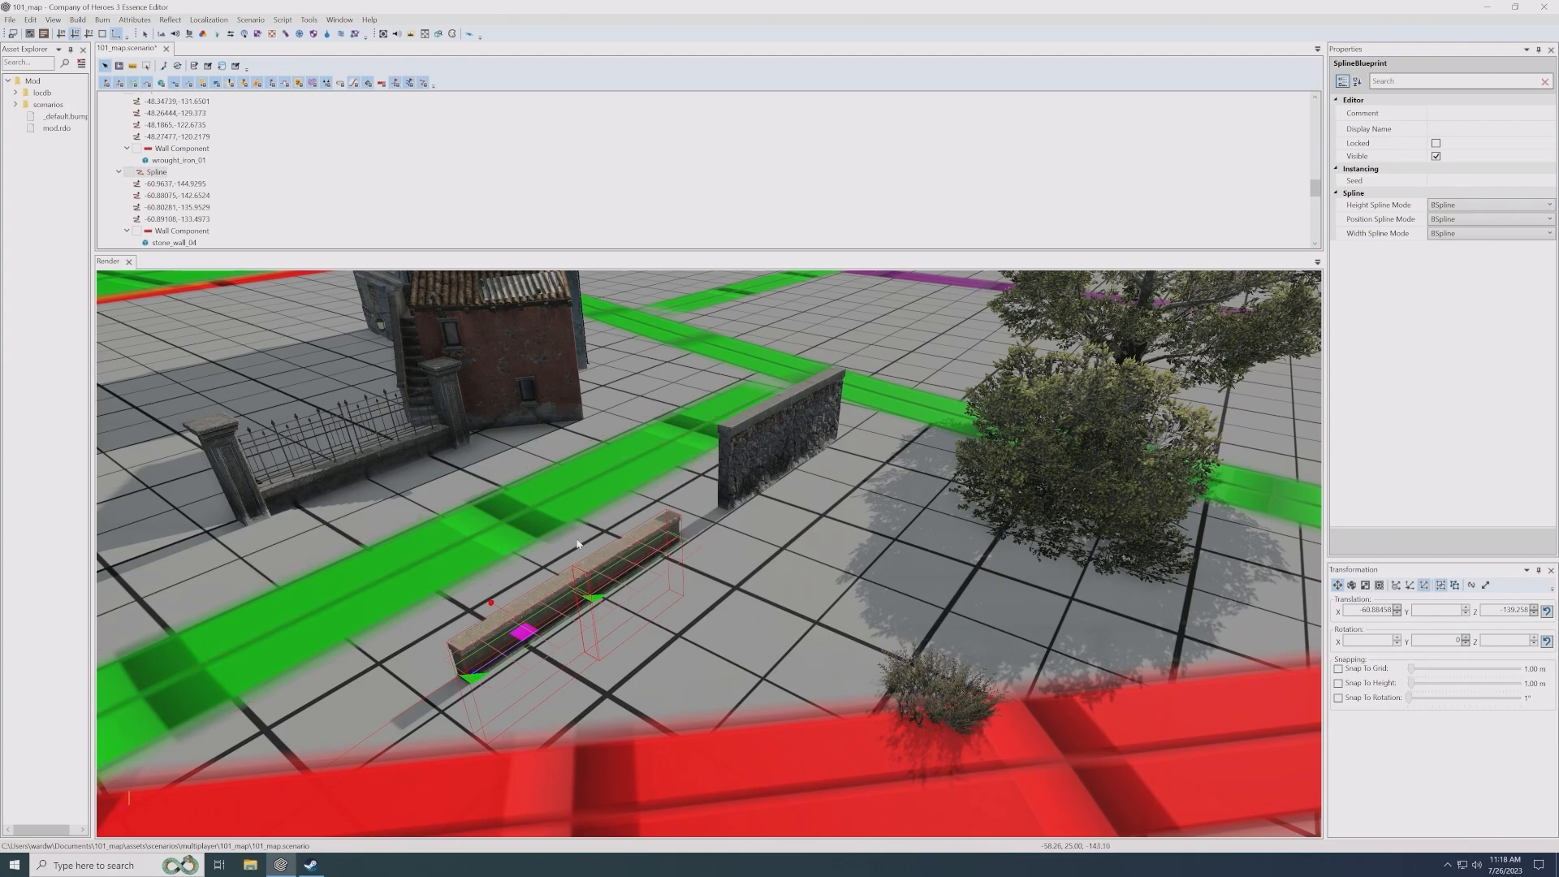
middle_click_drag(646, 549, 684, 507)
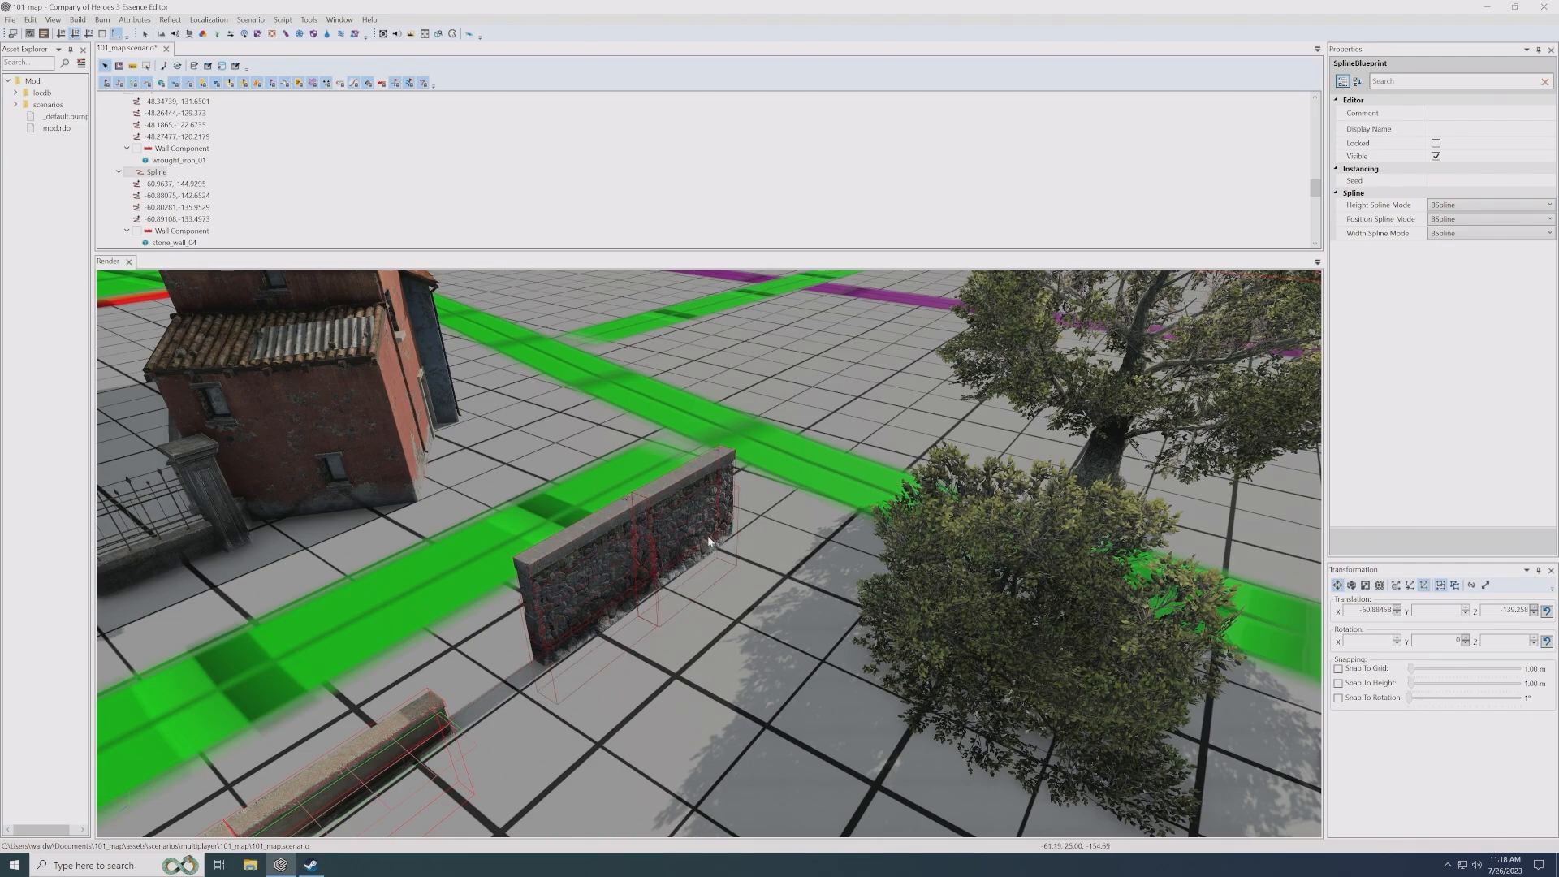
scroll(681, 608, "down", 4)
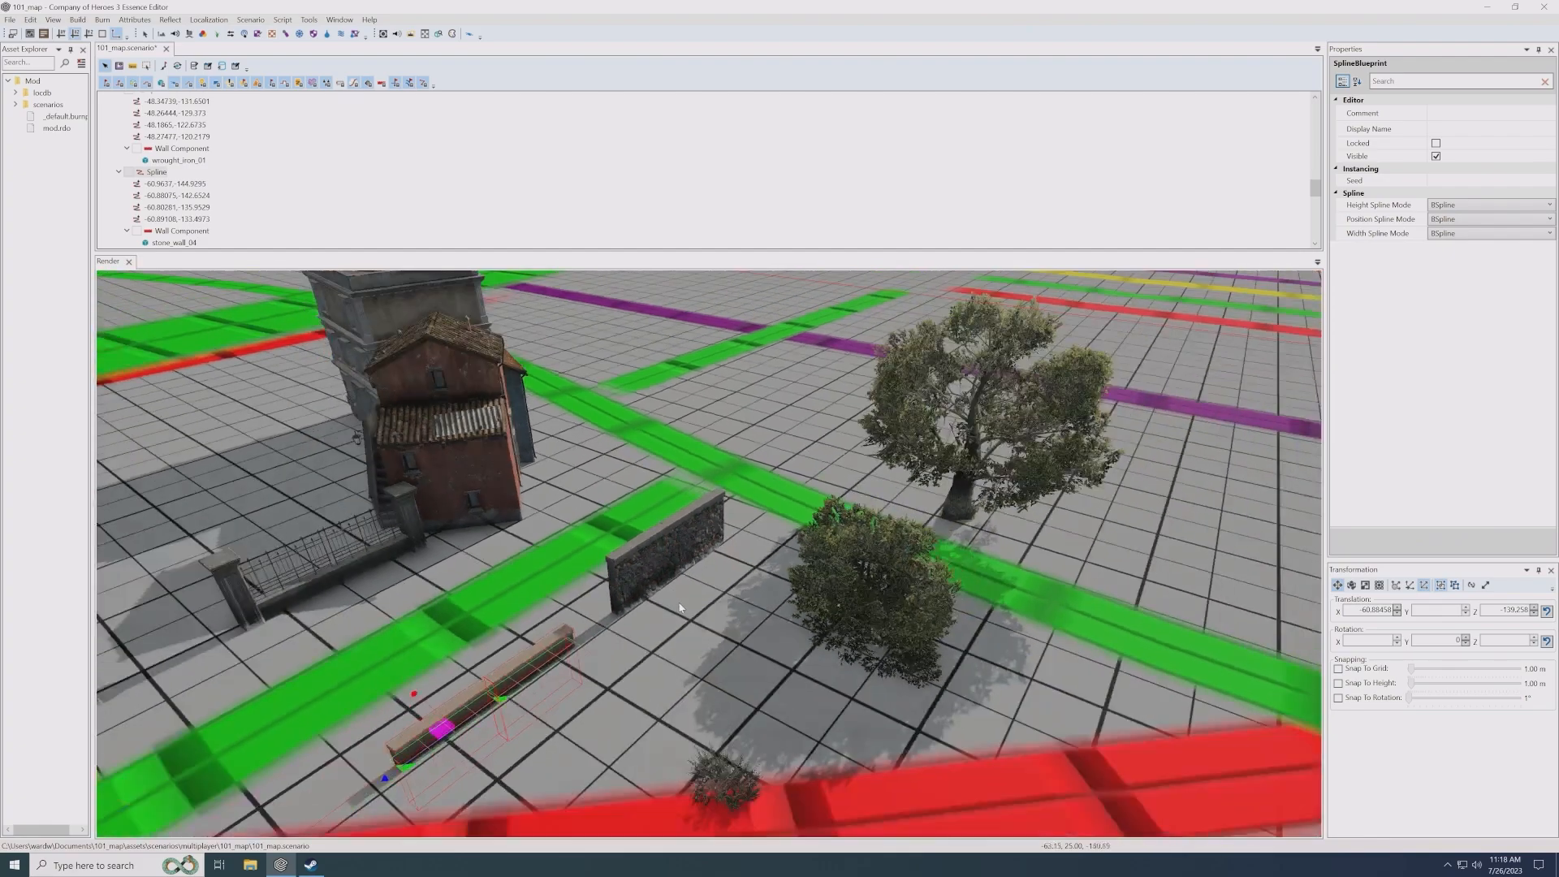
scroll(680, 608, "down", 3)
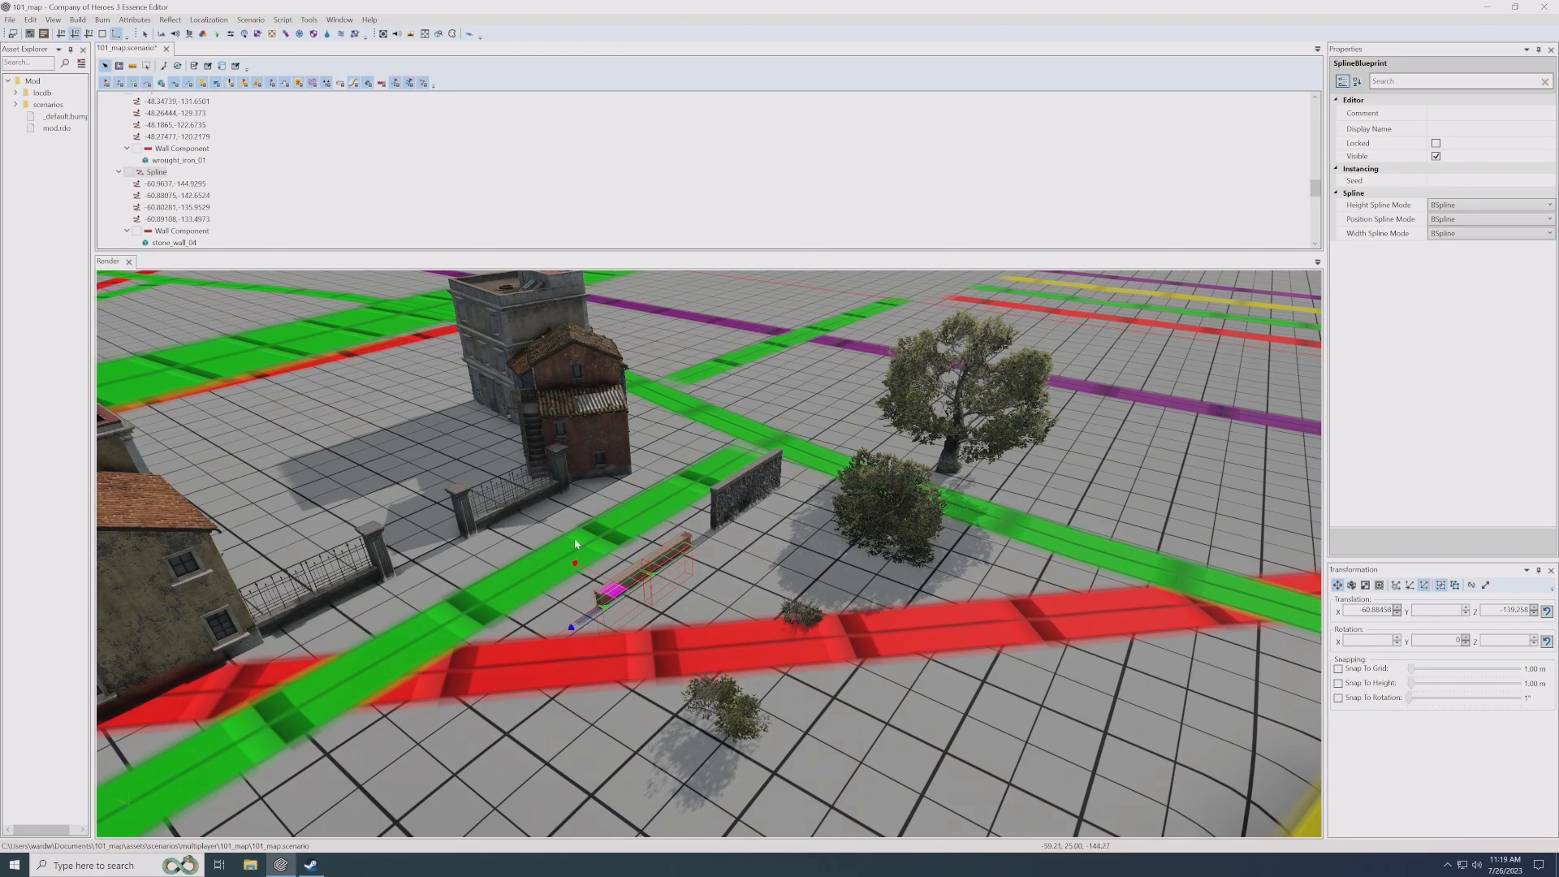
scroll(575, 544, "up", 1)
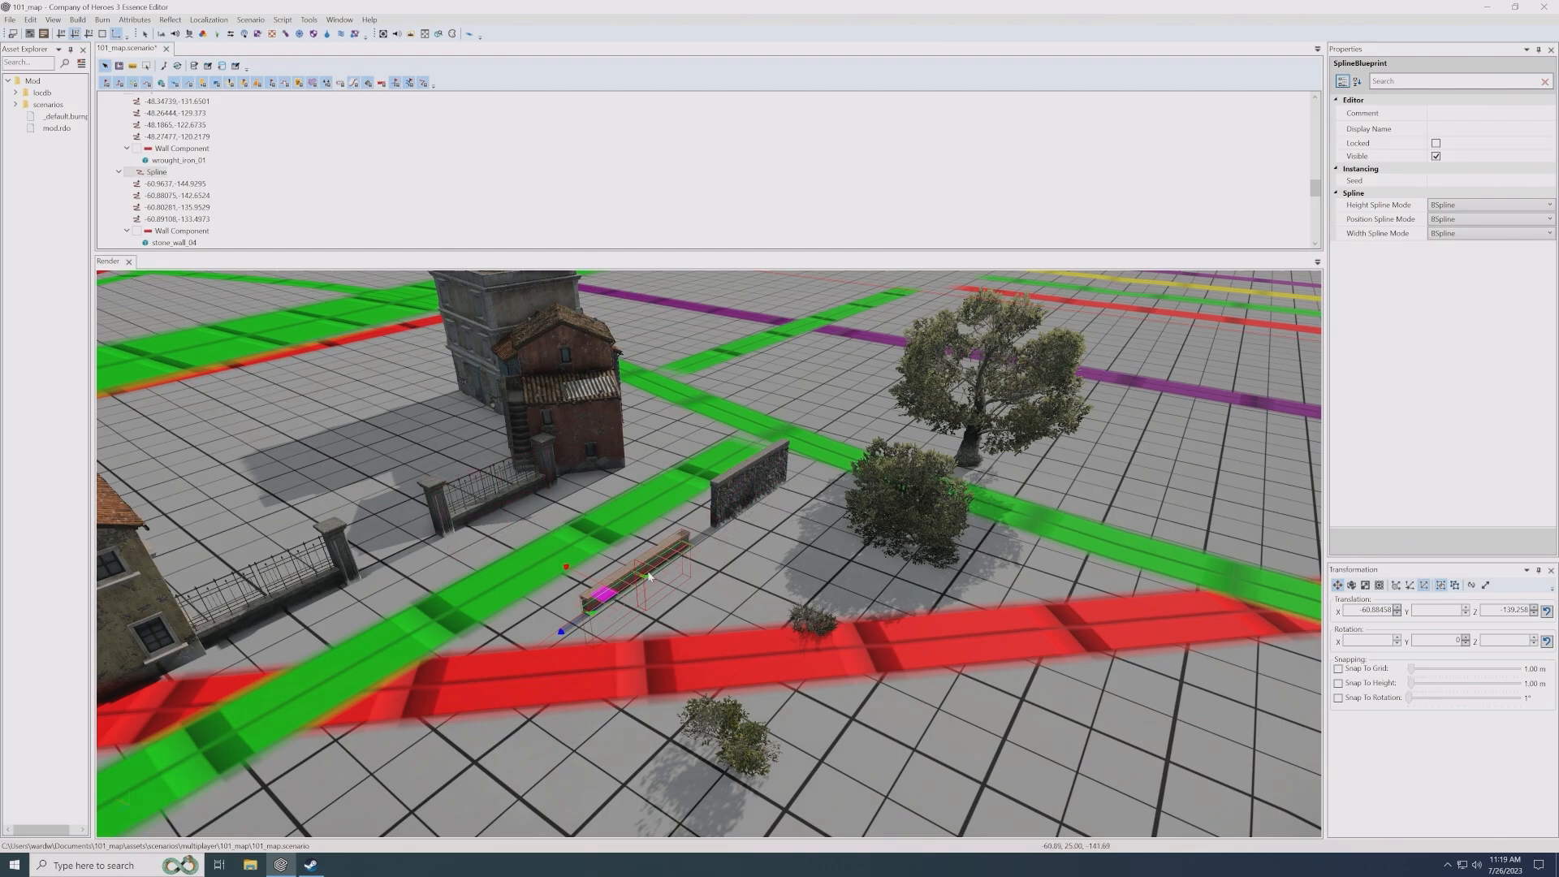
left_click(745, 506)
left_click(481, 503)
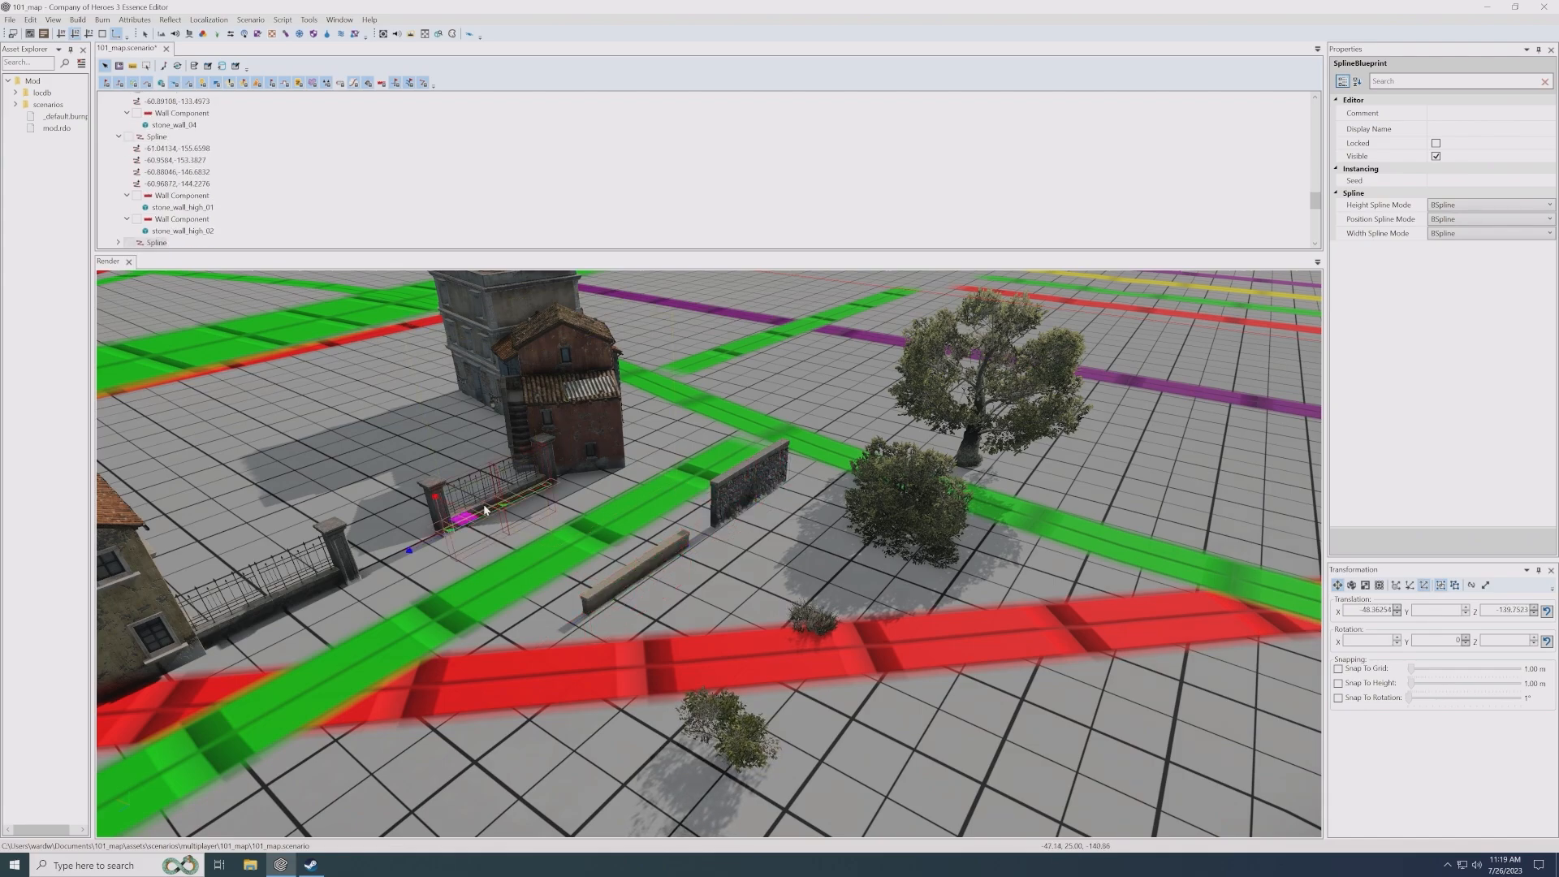
left_click(637, 574)
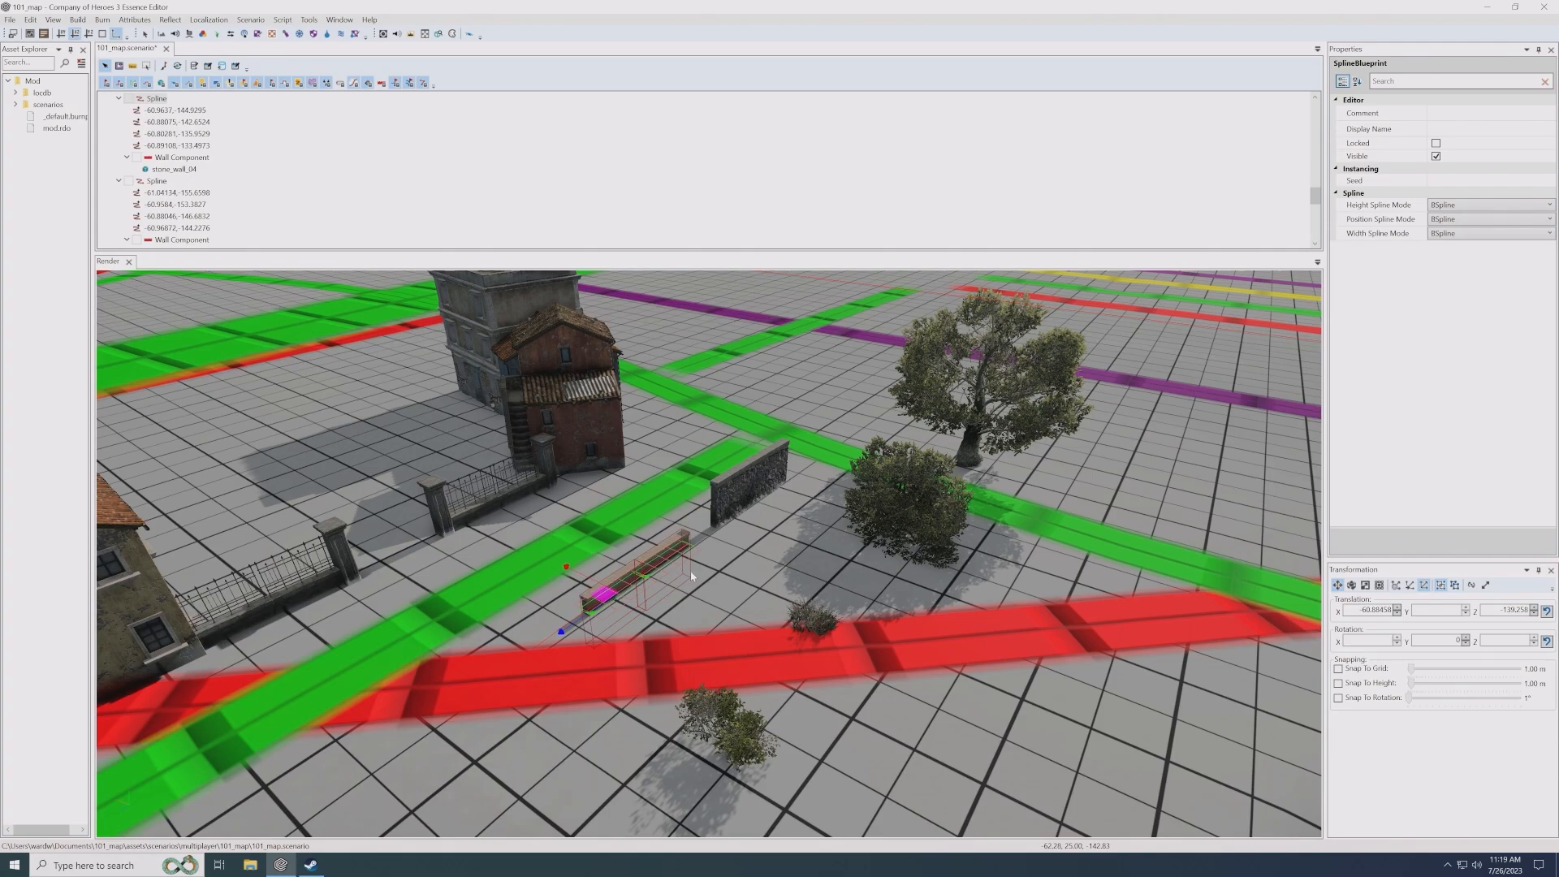
- Duplicate the myrtus_sm_dry_01 shrub and place the copy beside it at about X -78.58, Z -140.37
middle_click_drag(837, 619, 781, 603)
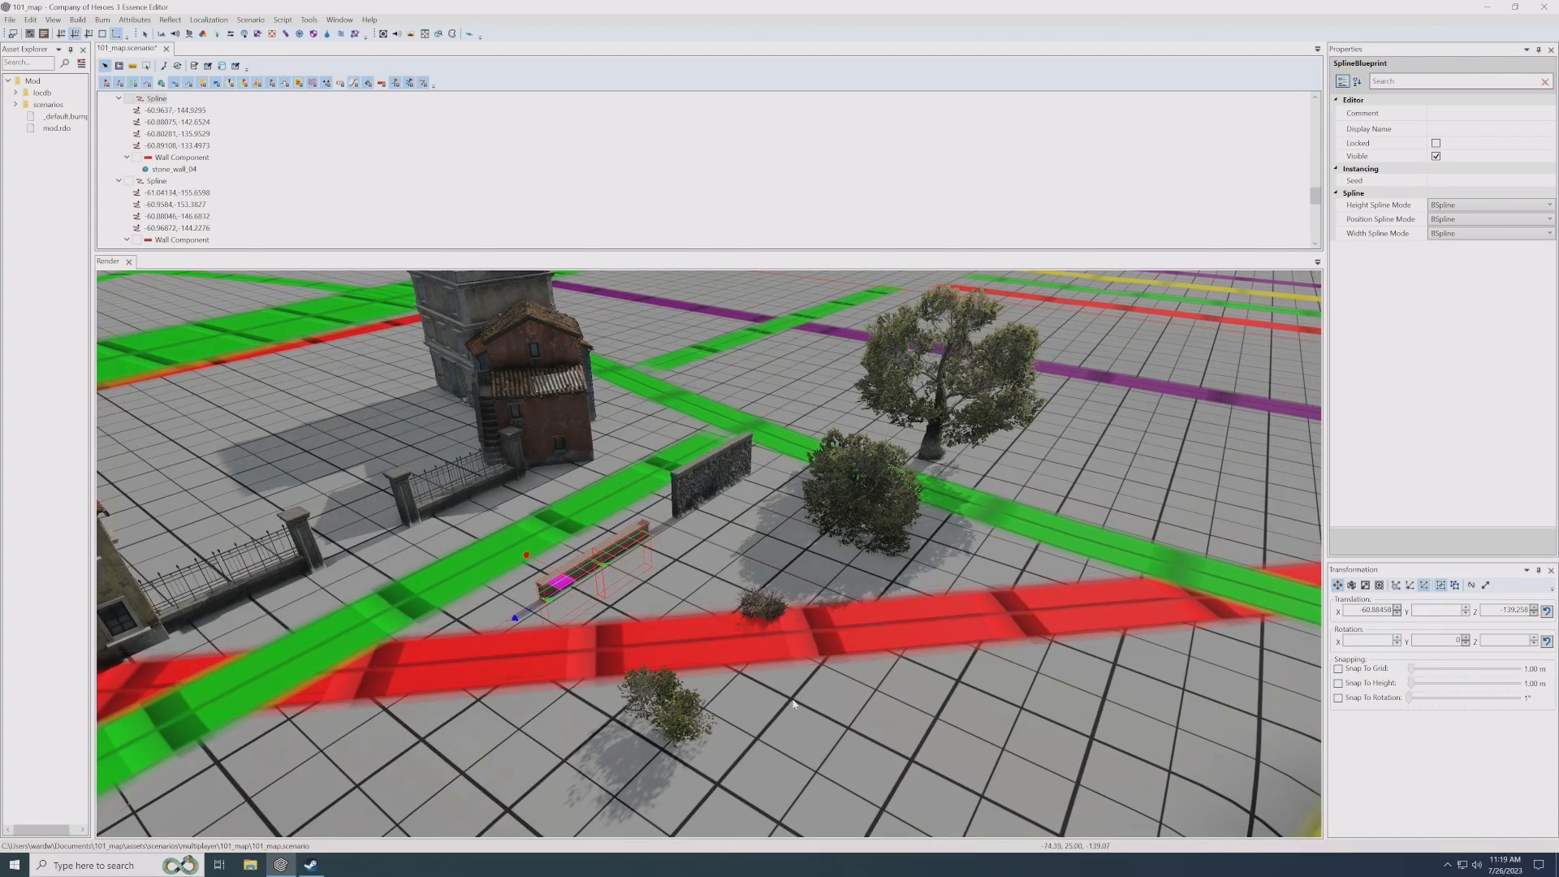
middle_click_drag(723, 682, 656, 698)
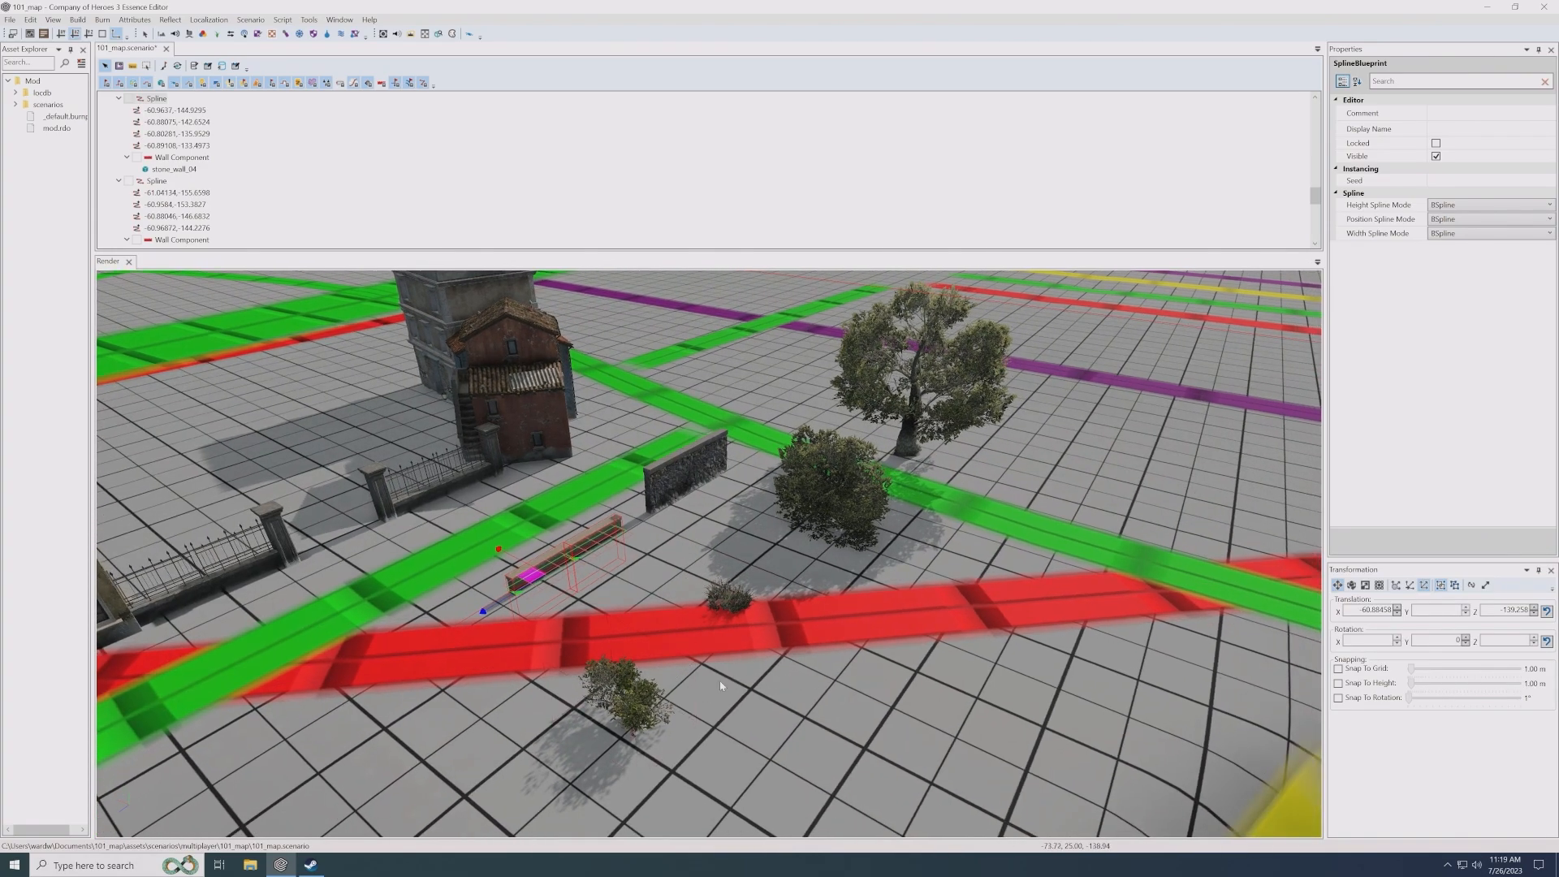
left_click(656, 699)
left_click_drag(614, 712, 837, 709, "shift")
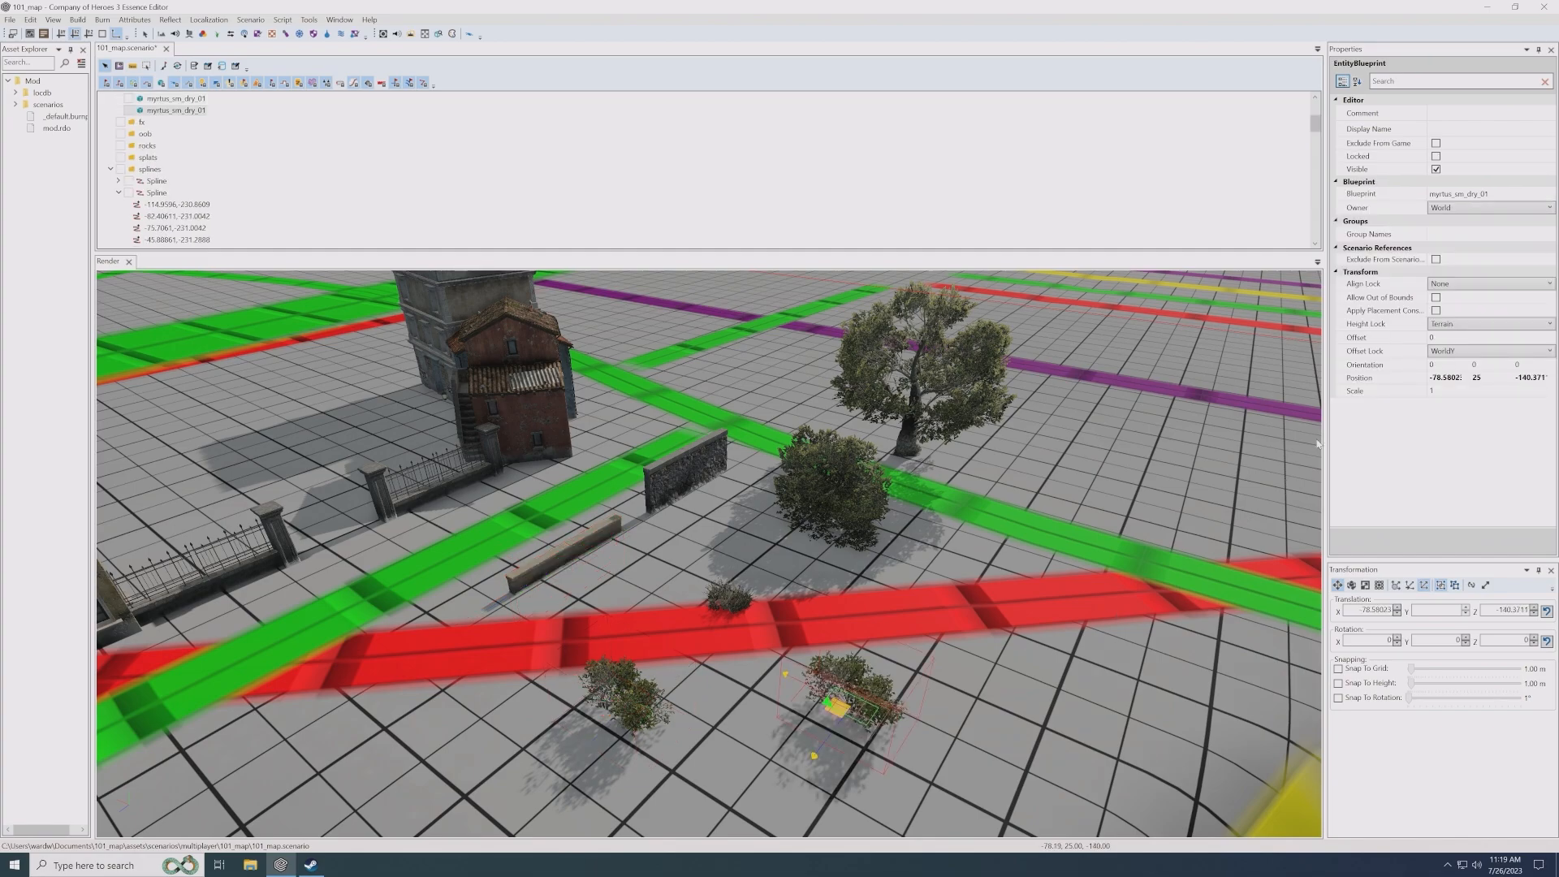
- Set the copied shrub's blueprint to barbed_wire_01 from the environment/objects/defenses/metal folder
left_click(1548, 194)
left_click(1549, 194)
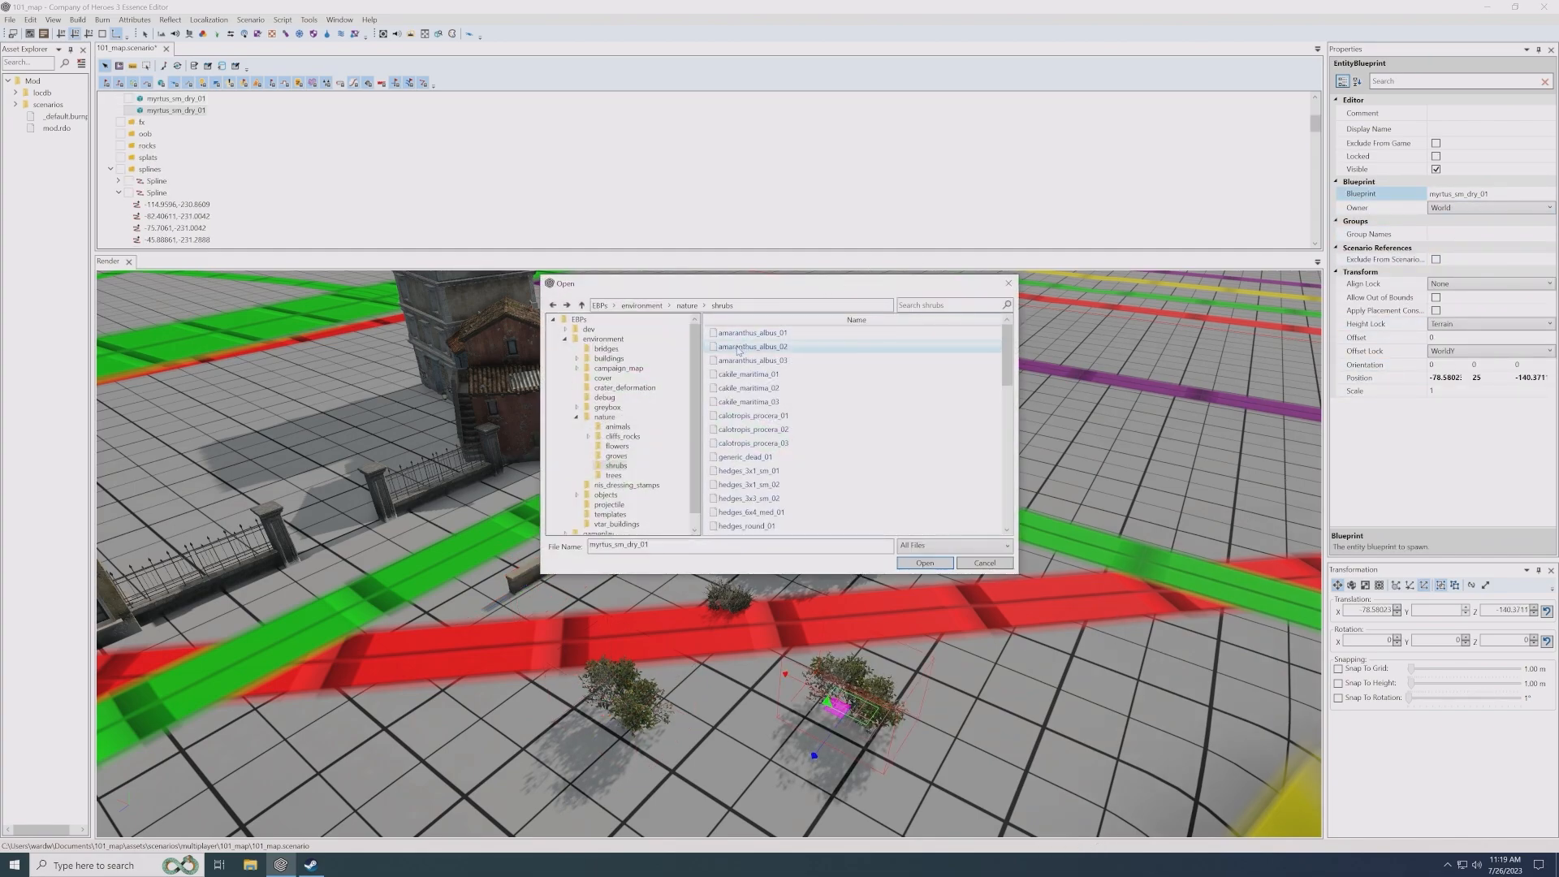
left_click(642, 305)
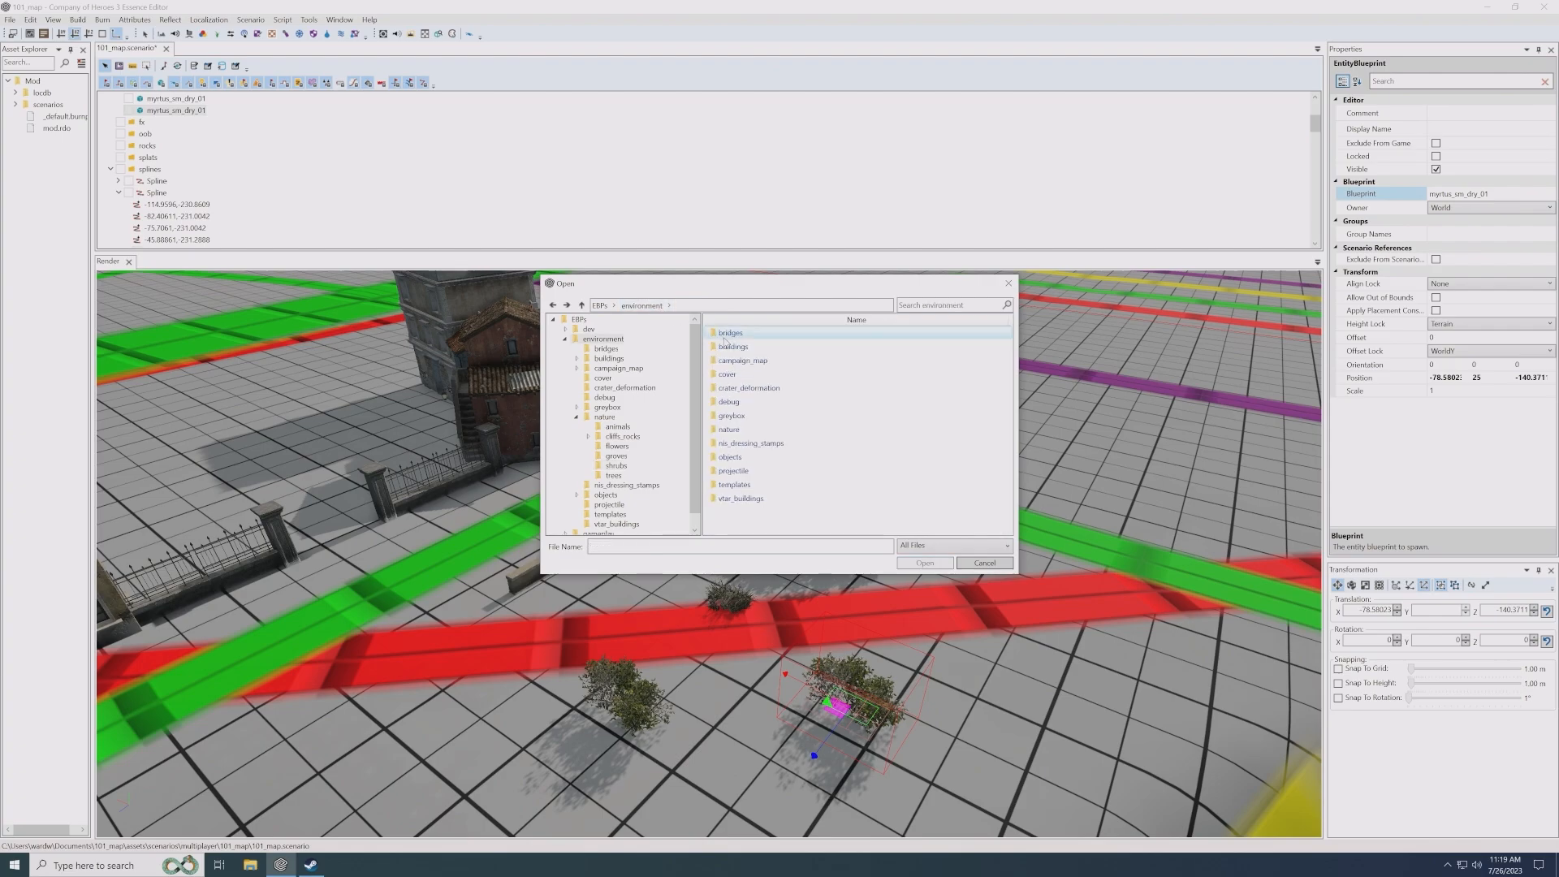
double_click(730, 457)
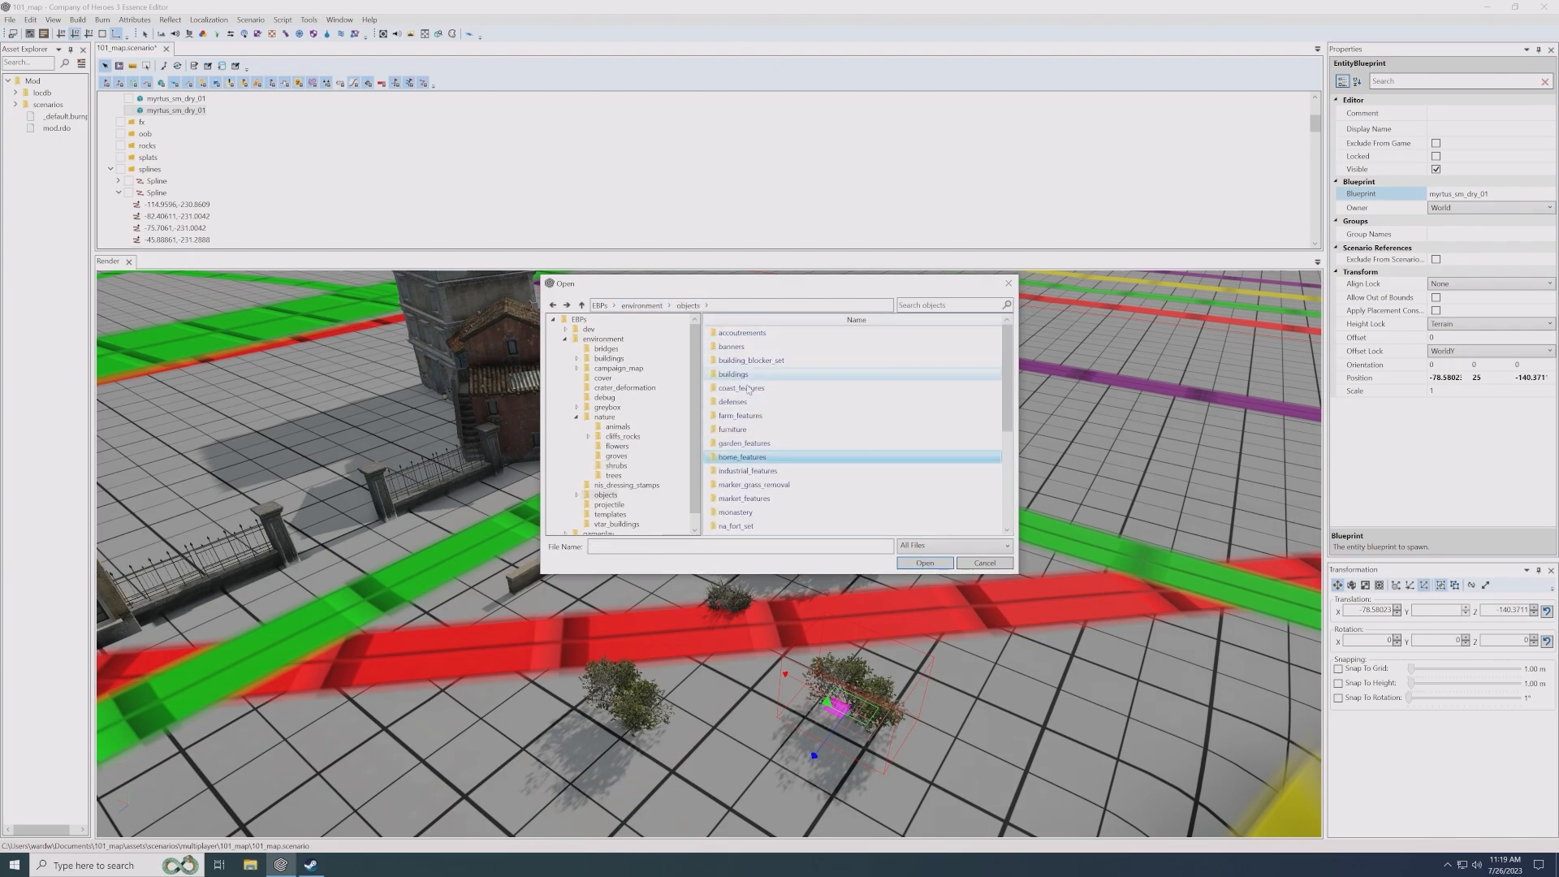
double_click(735, 402)
double_click(736, 347)
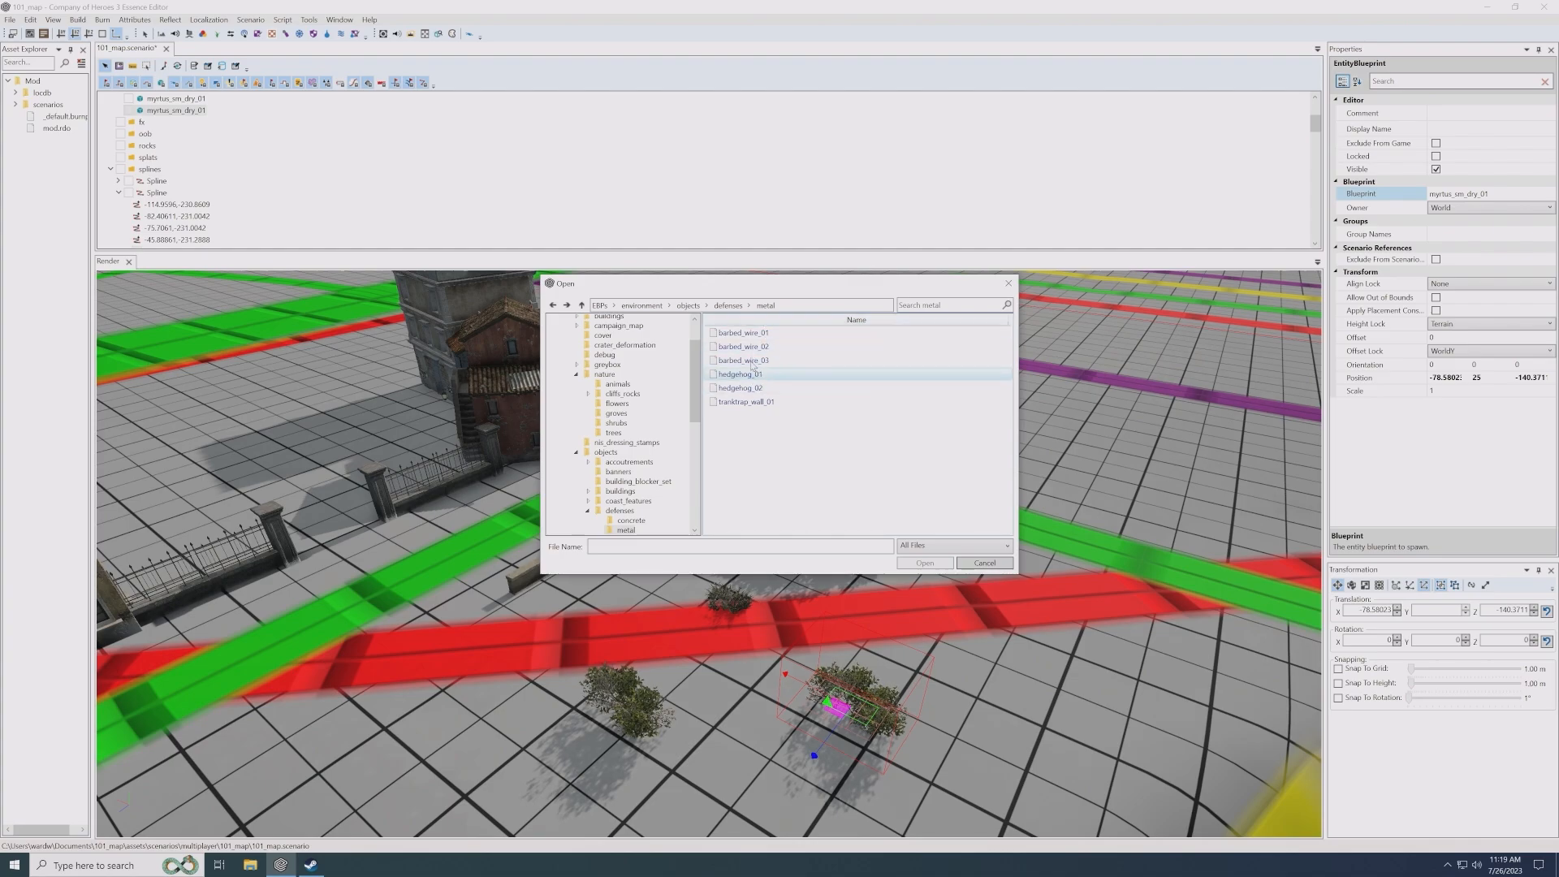
double_click(751, 335)
- Move the barbed wire slightly closer to the red line, to about X -78.38, Z -141.48
middle_click_drag(891, 638, 777, 574)
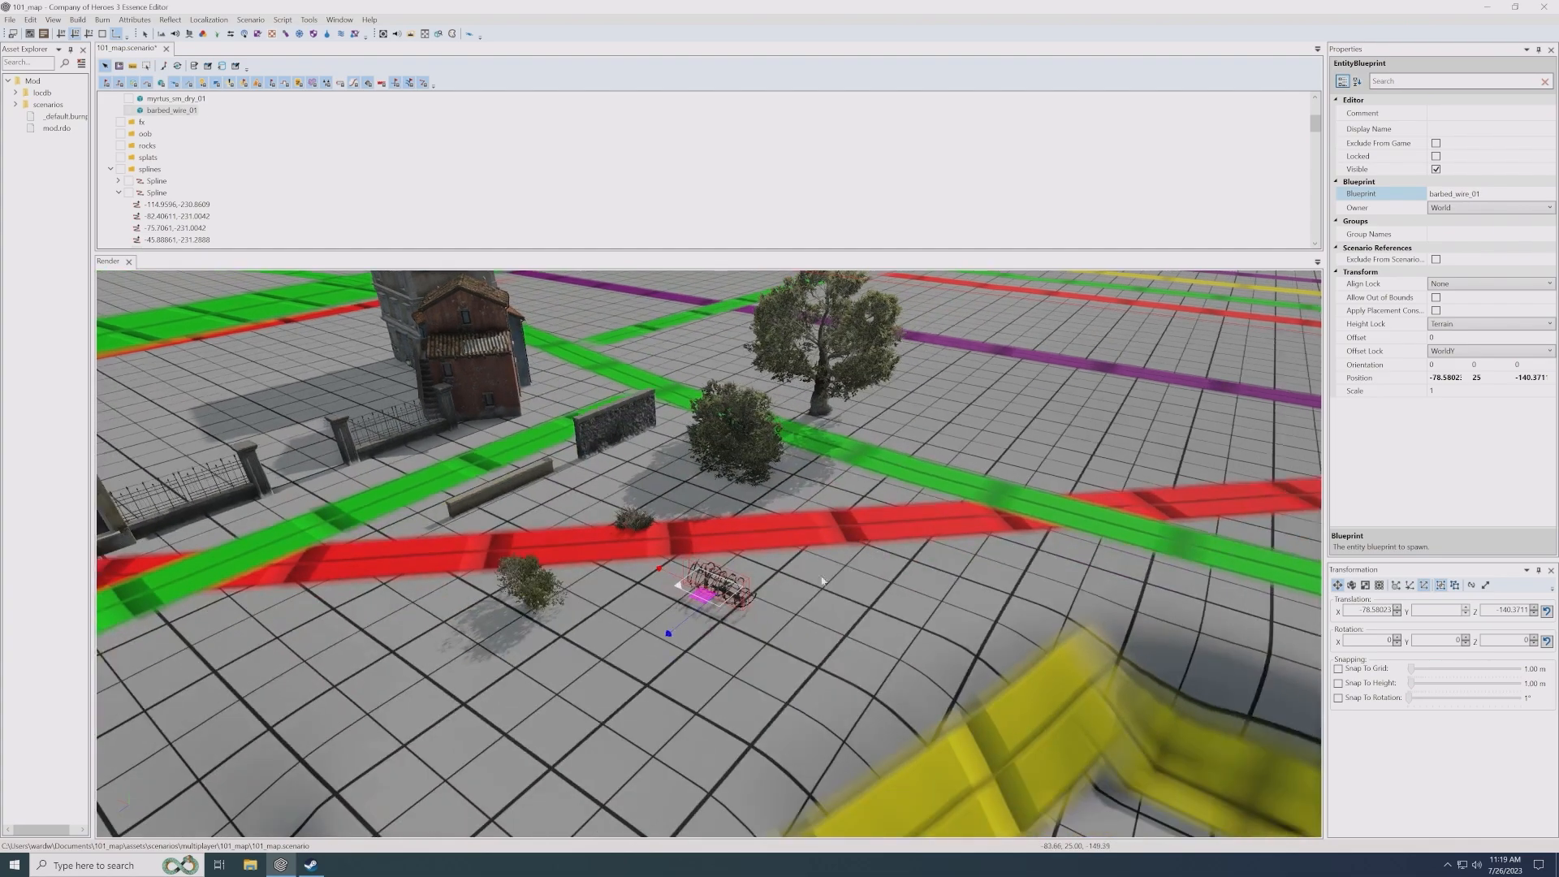
scroll(777, 574, "up", 5)
scroll(851, 533, "down", 2)
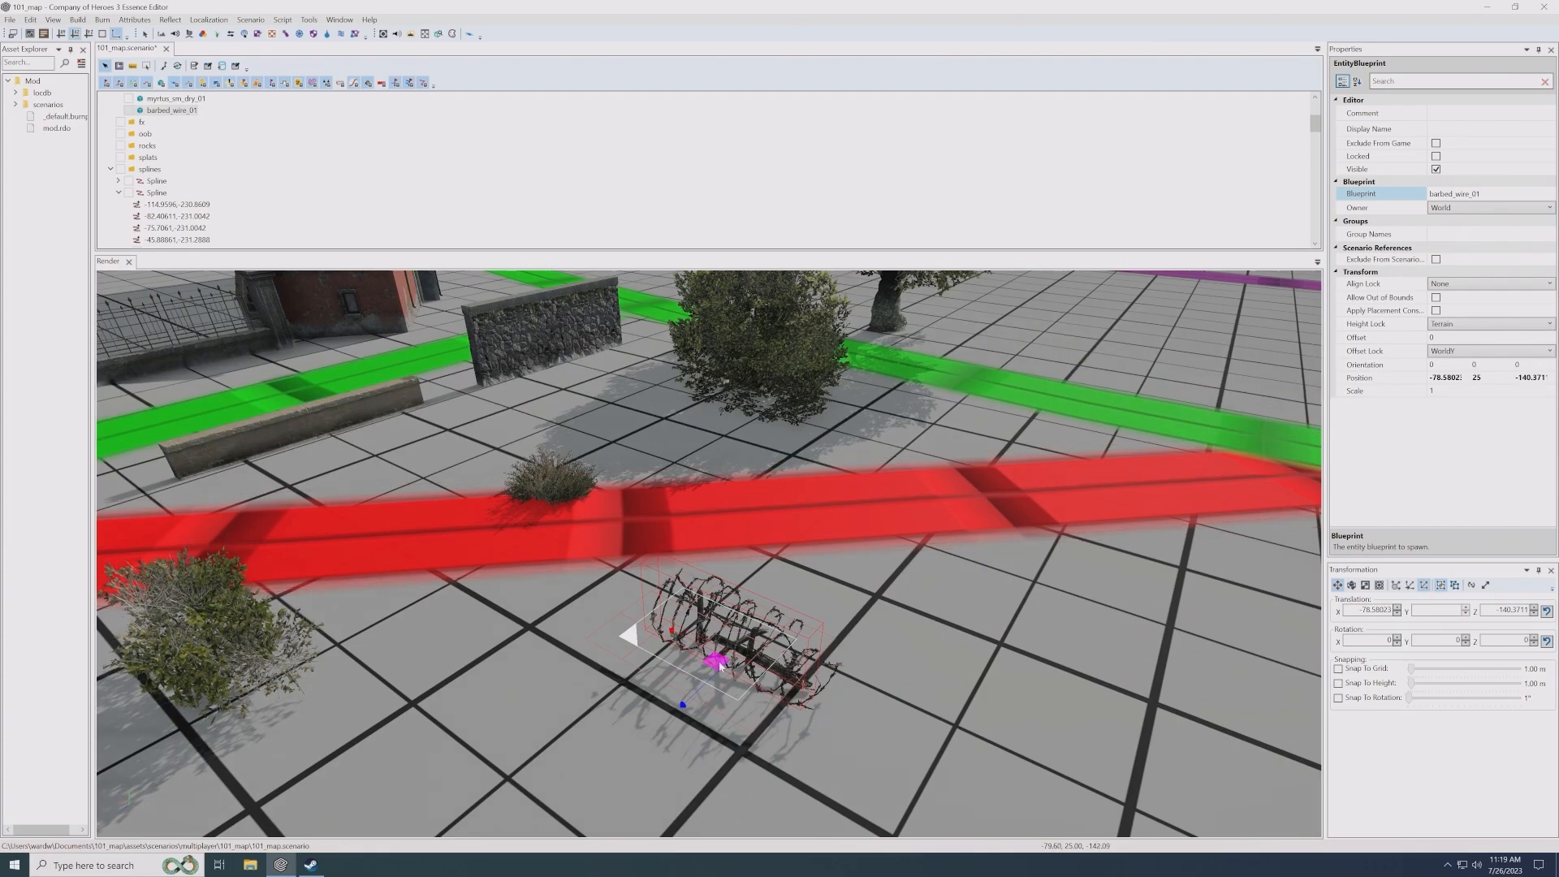
left_click_drag(720, 658, 754, 614)
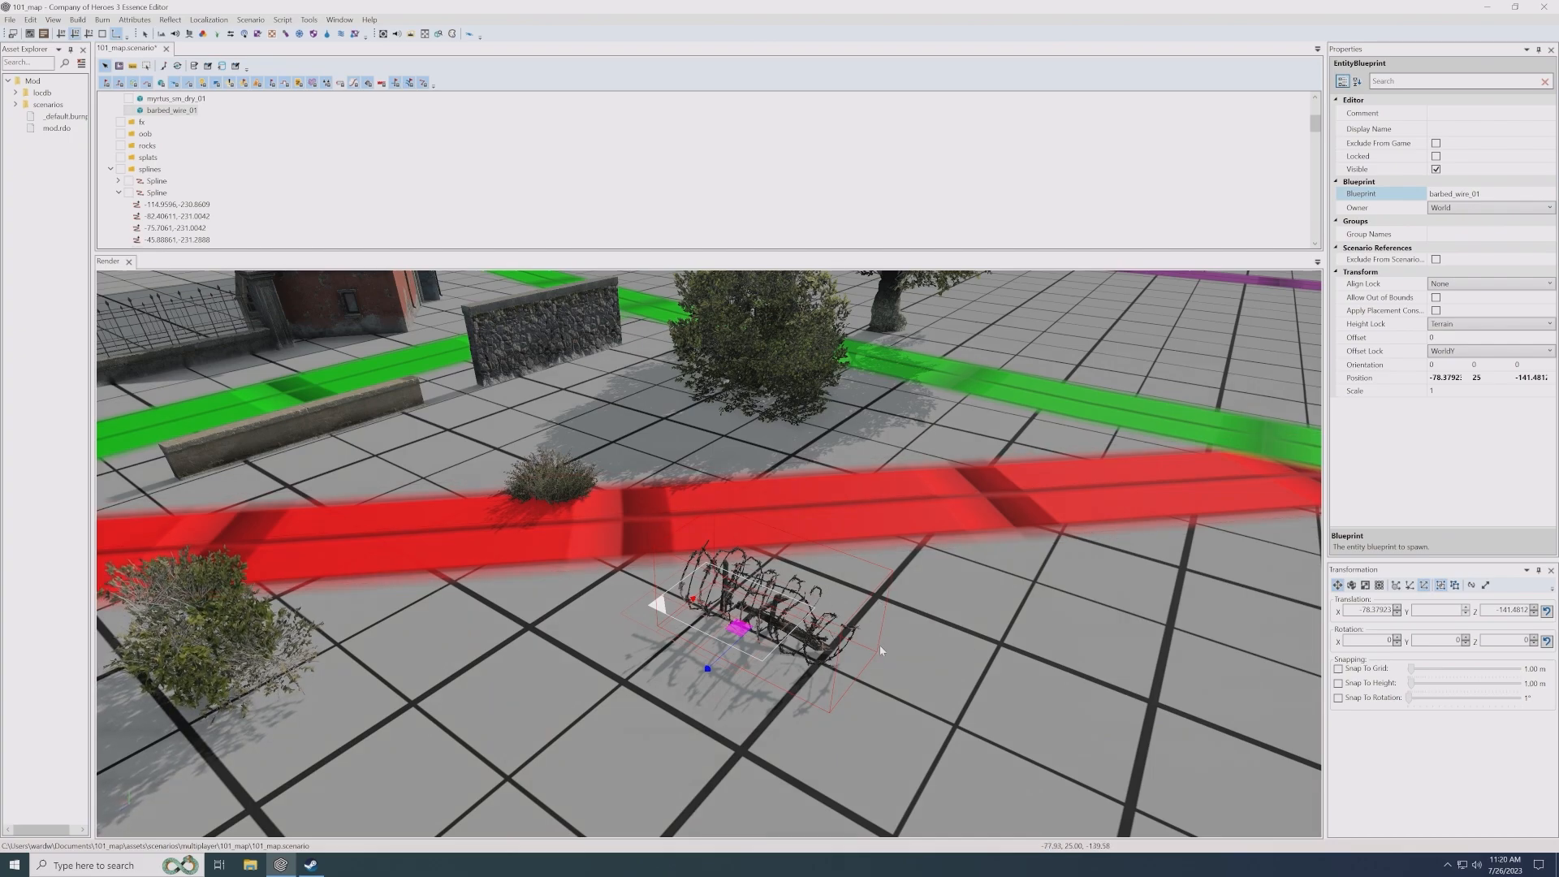
- Set the barbed wire's blueprint to hedgehog_01 from the defenses/metal folder and rotate it to 48° about the Y axis
left_click(1548, 196)
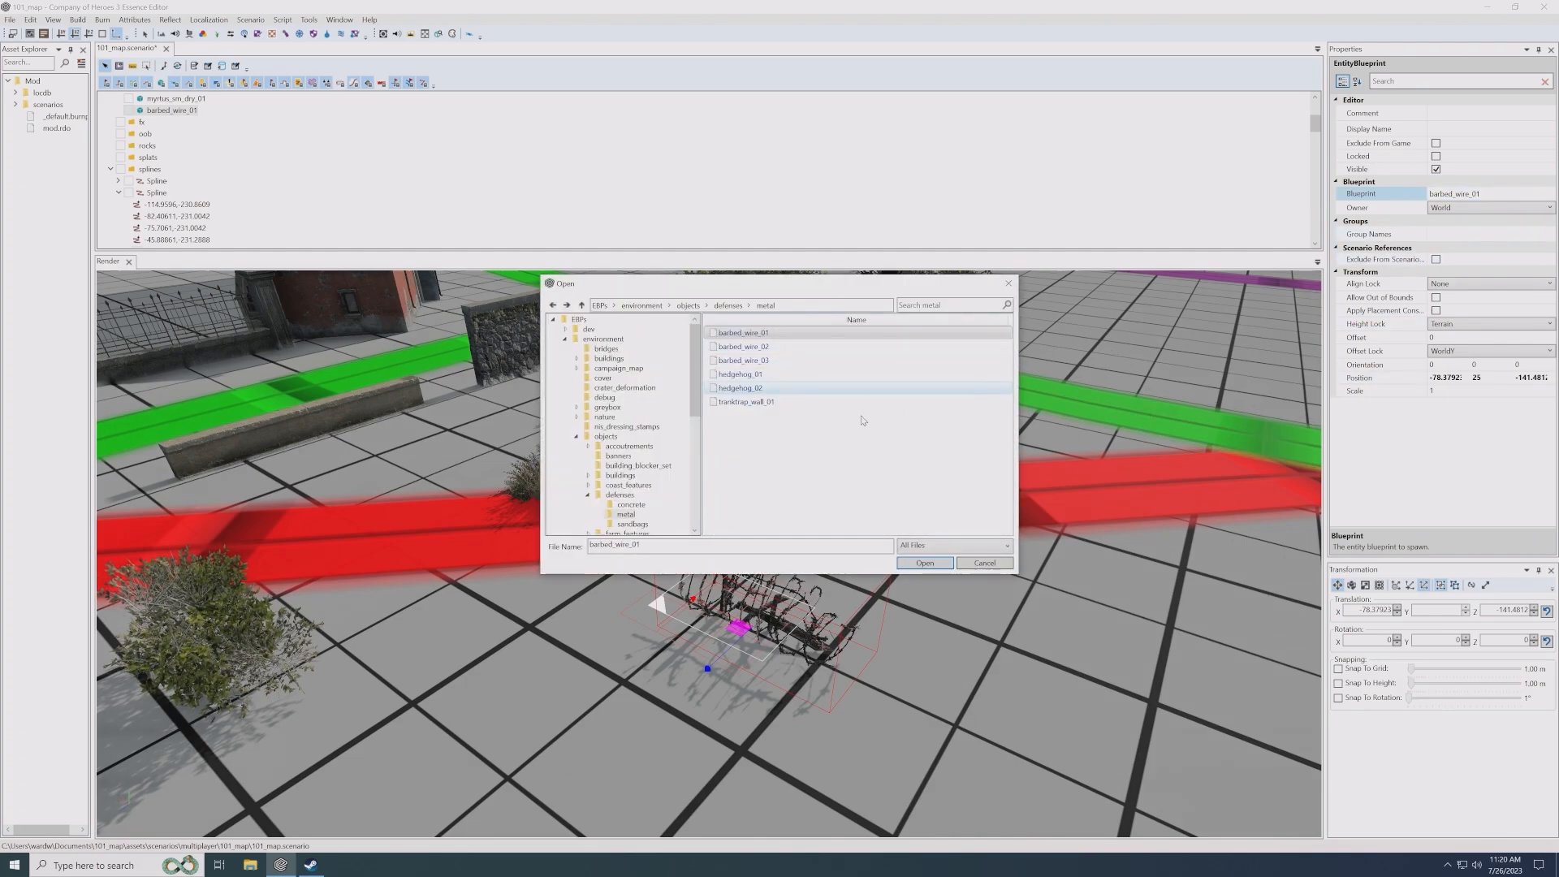
double_click(740, 374)
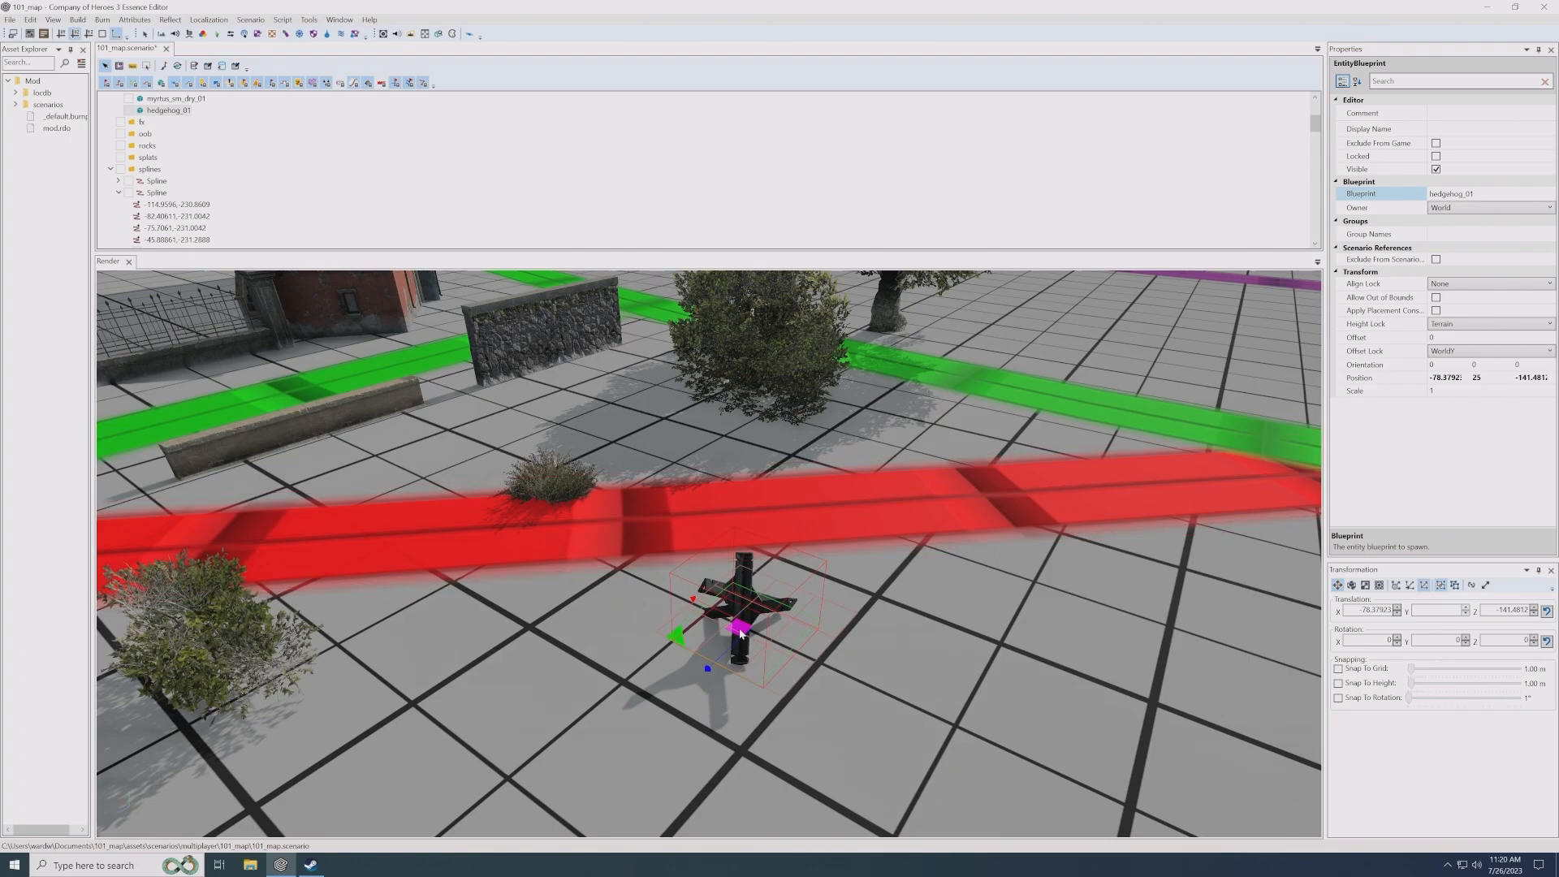
key("e")
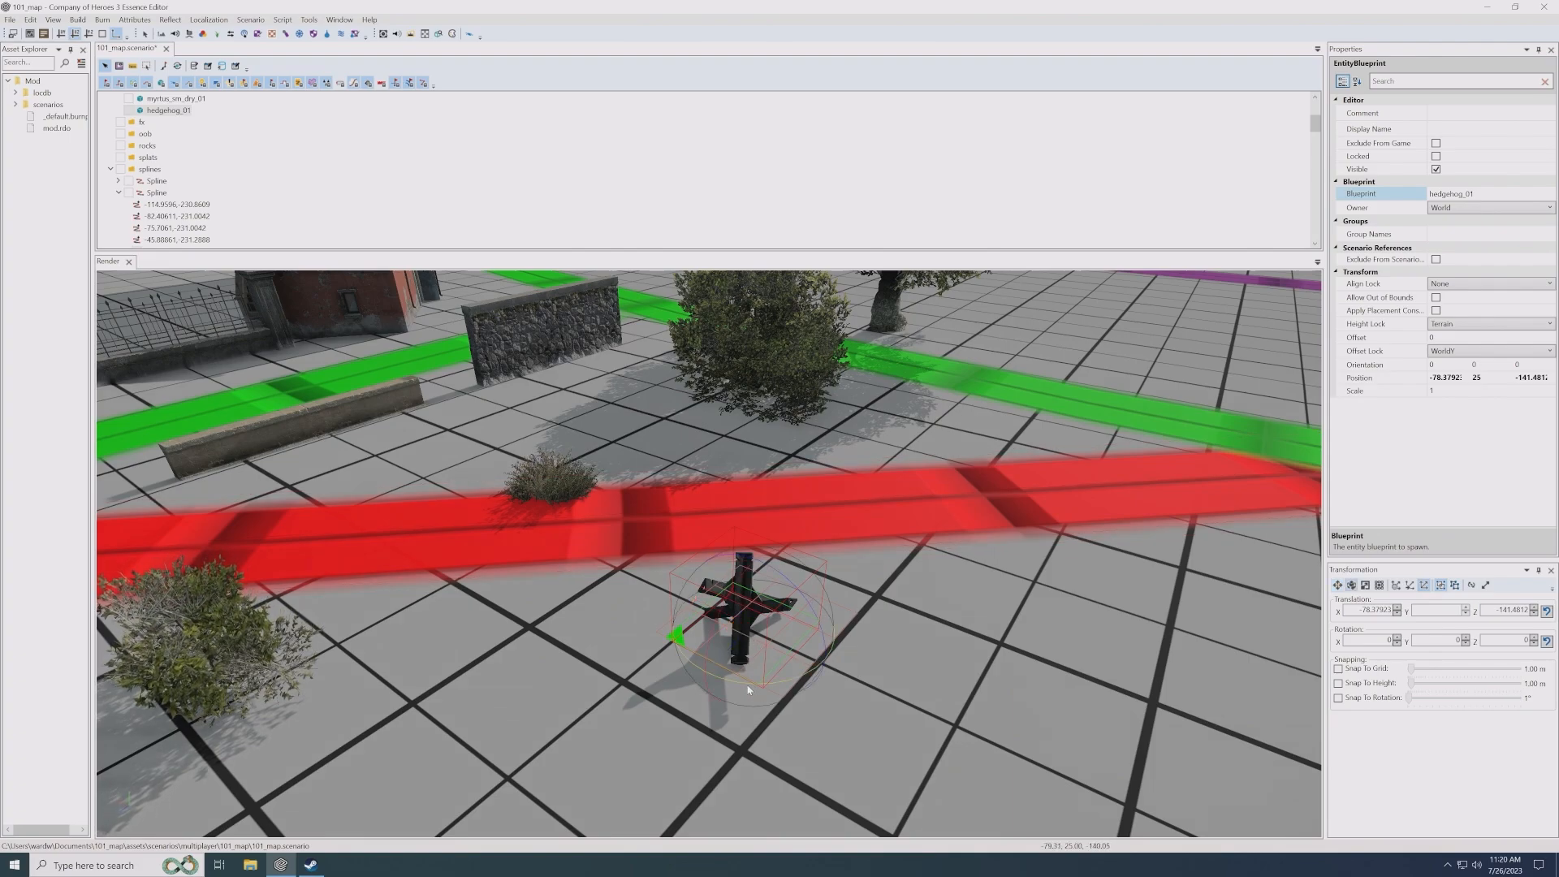
left_click_drag(749, 689, 741, 433)
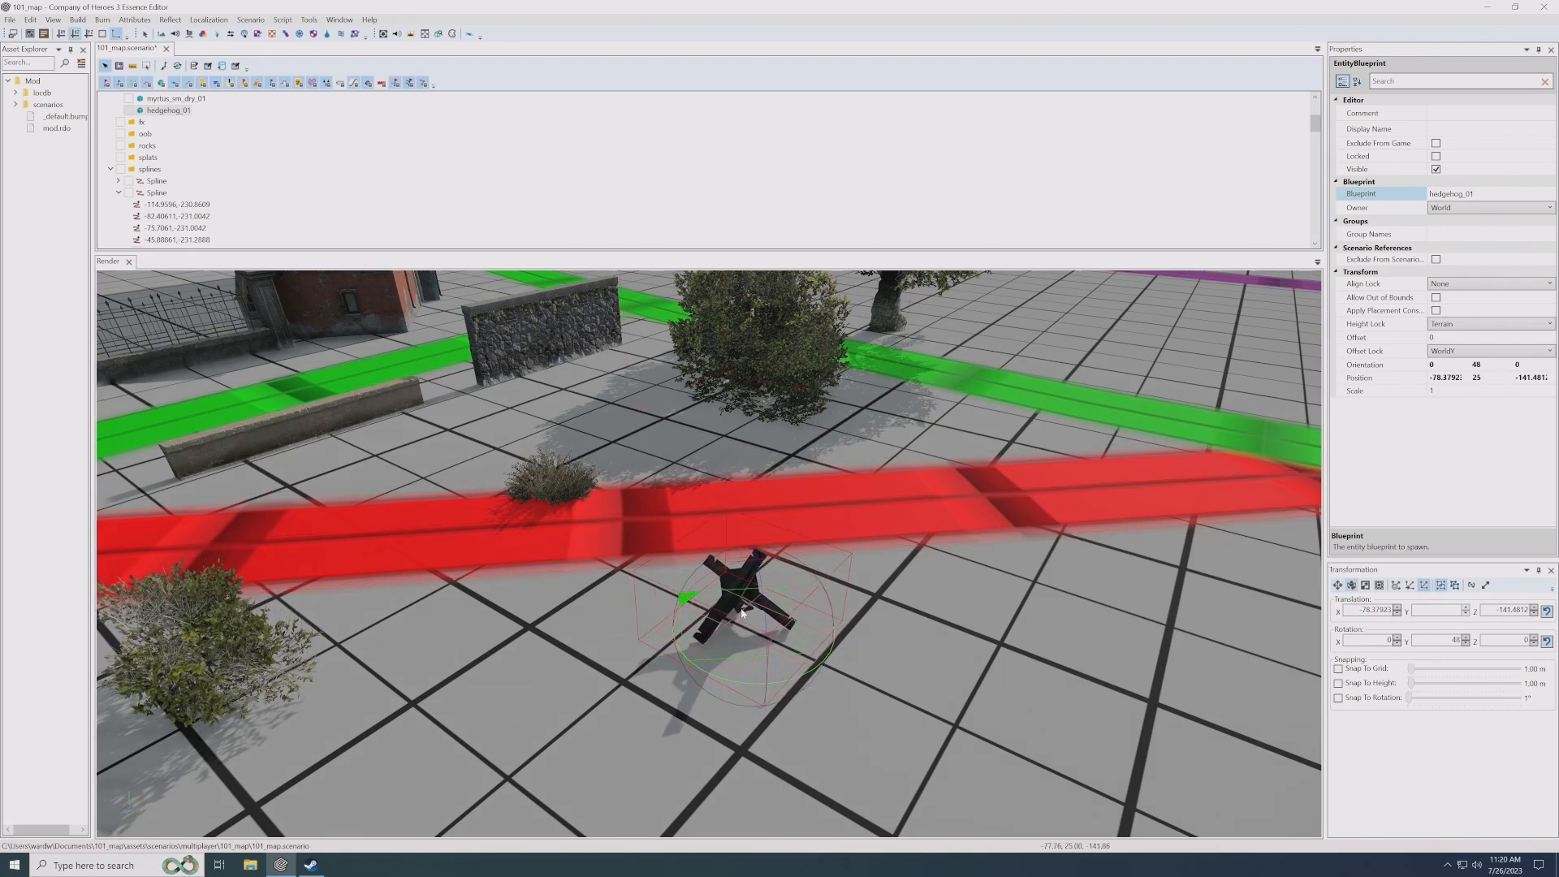
- Move the hedgehog_01 tank obstacle along the red line to about X -79.54, Z -142.86
key("w")
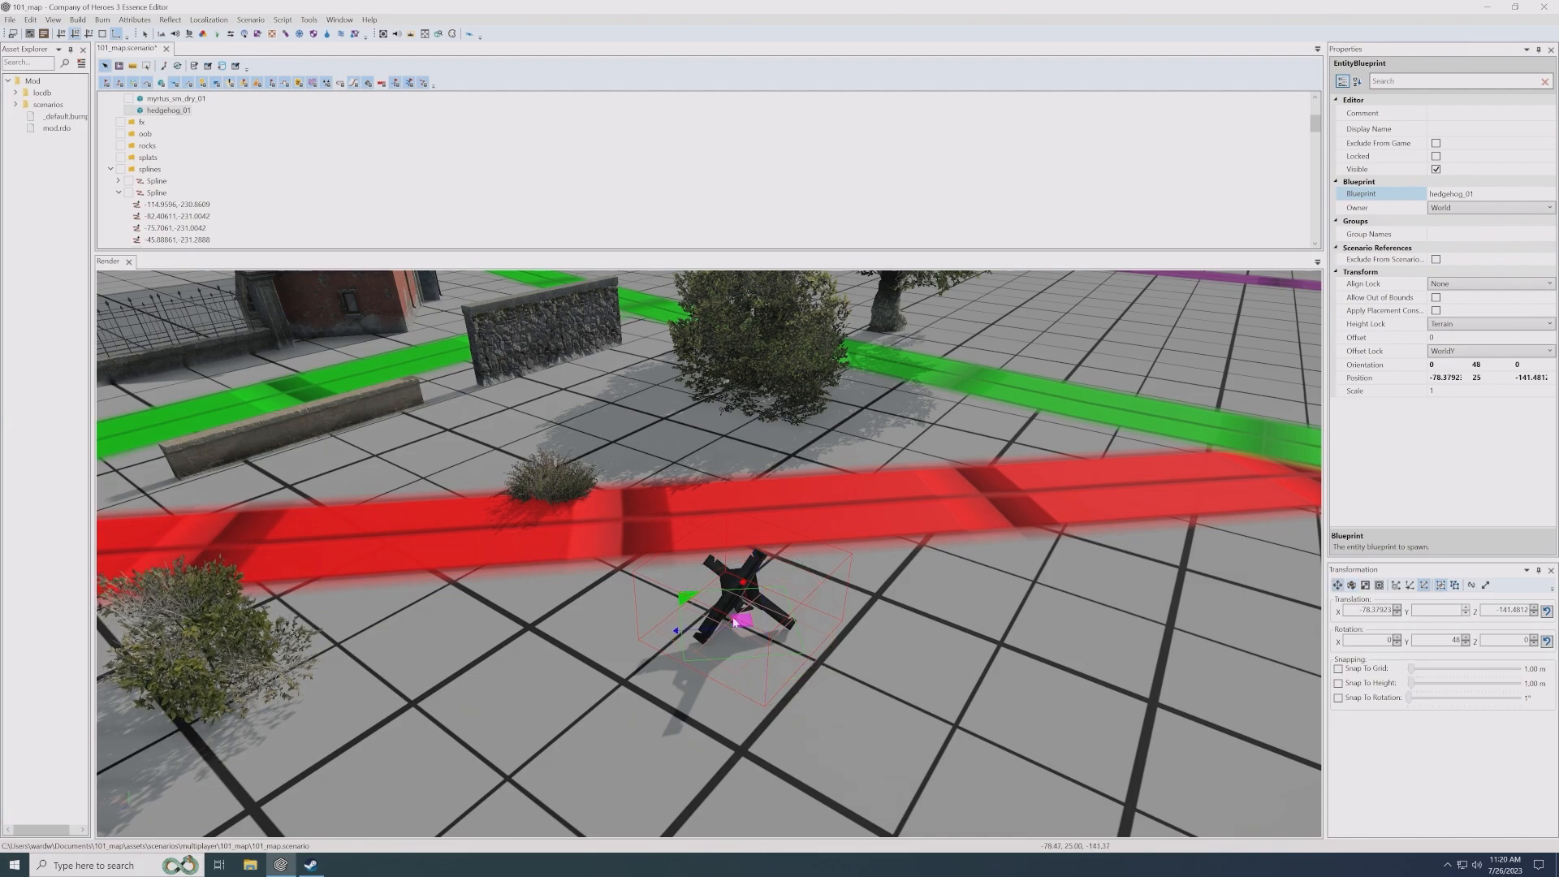
left_click_drag(771, 629, 695, 608, "alt")
scroll(695, 607, "down", 5)
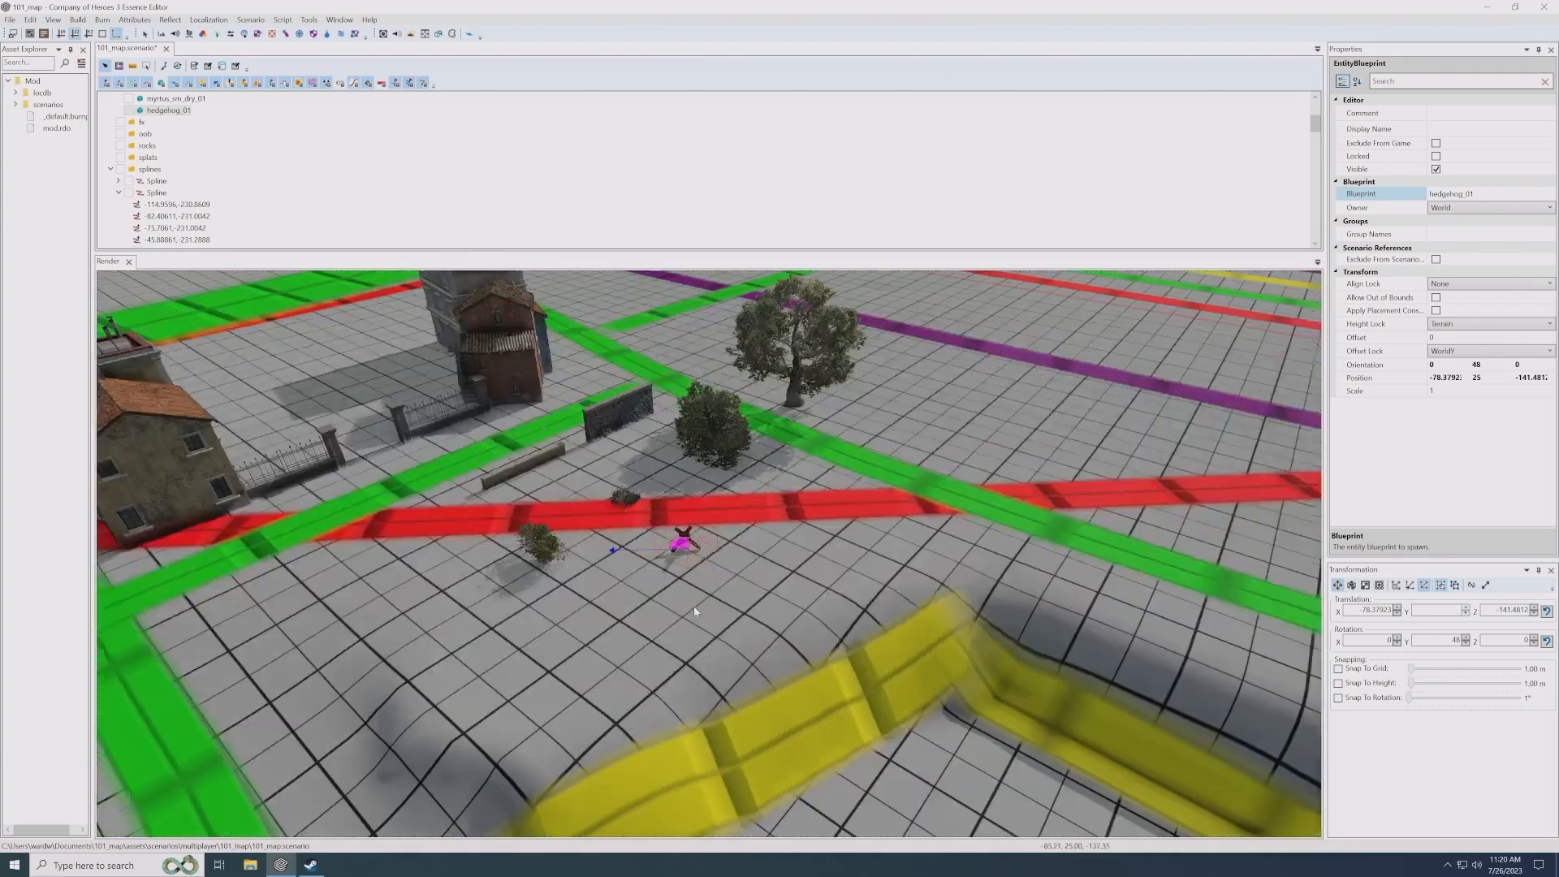
scroll(697, 609, "up", 4)
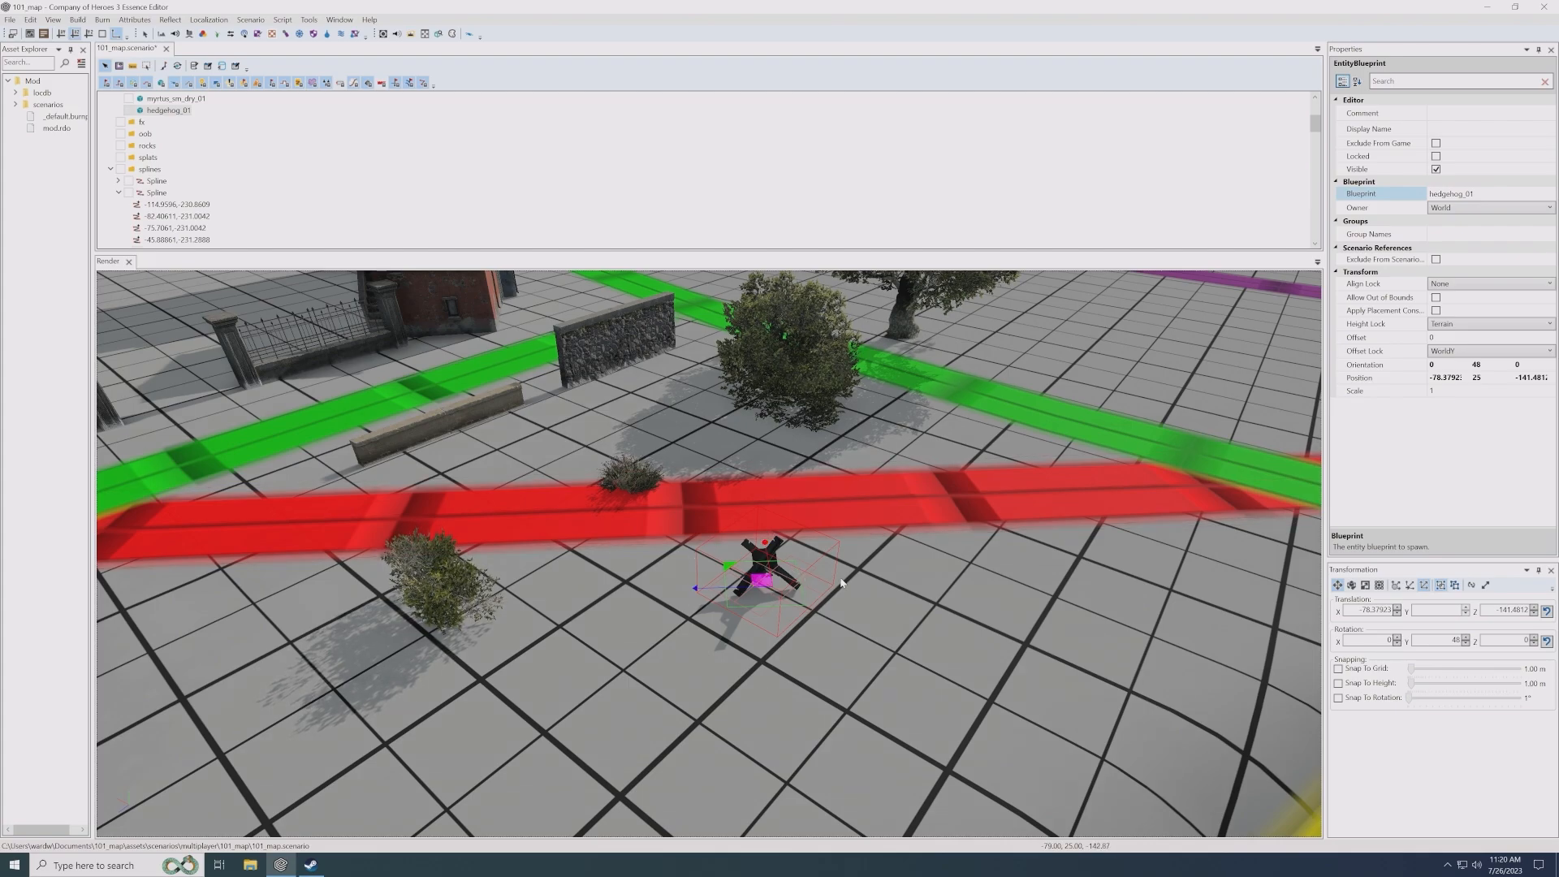
left_click_drag(761, 579, 815, 573)
scroll(843, 566, "down", 1)
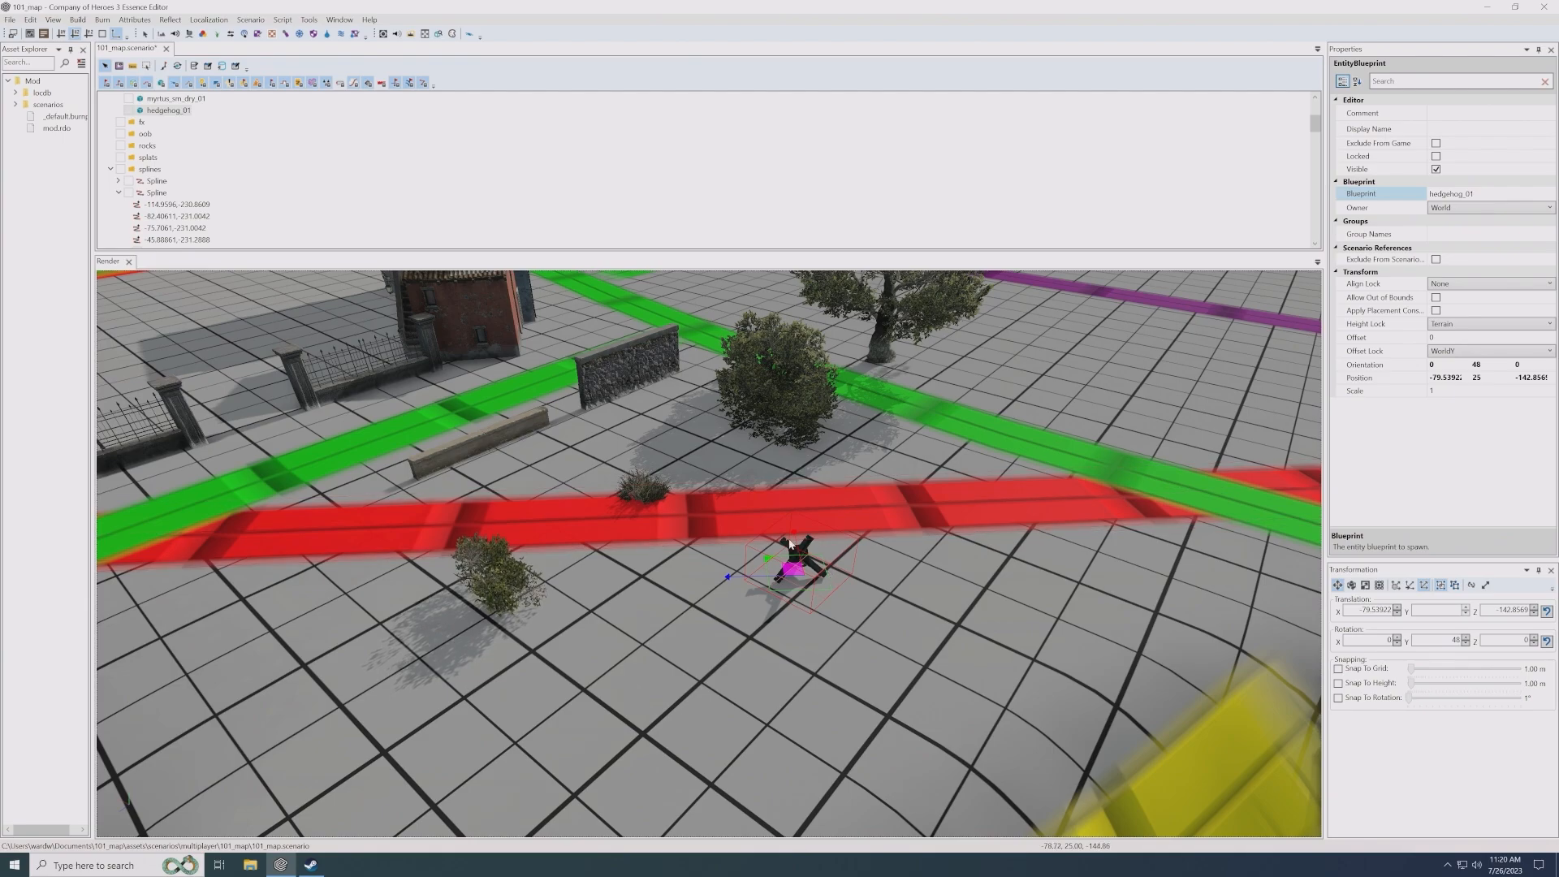
- Duplicate the large oak tree and place the copy near the green line at about X -81.24, Z -166
scroll(842, 508, "up", 1)
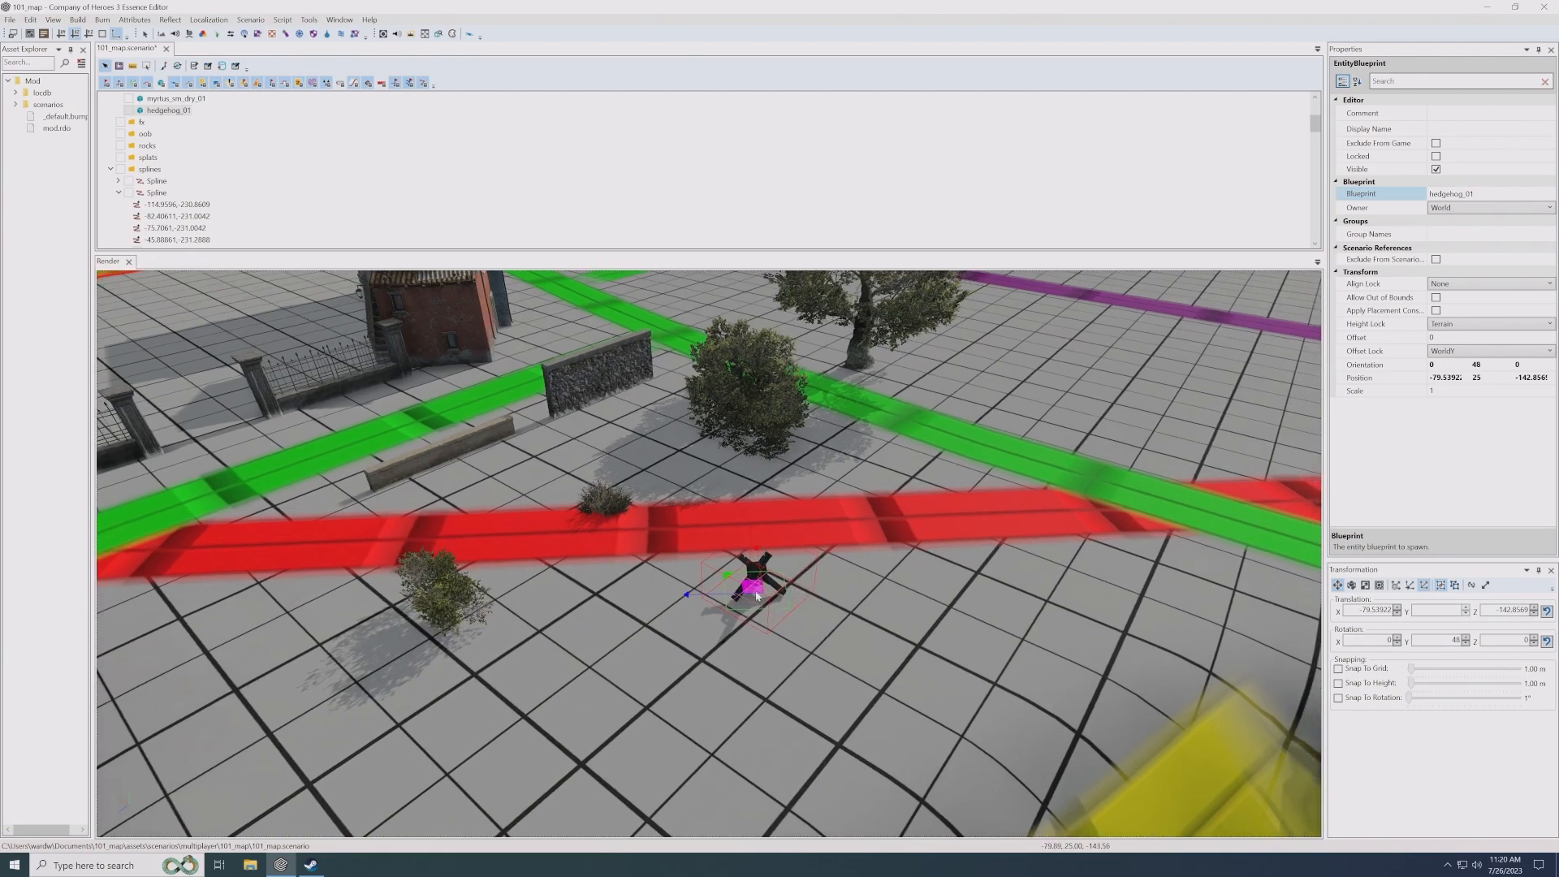
scroll(842, 507, "up", 1)
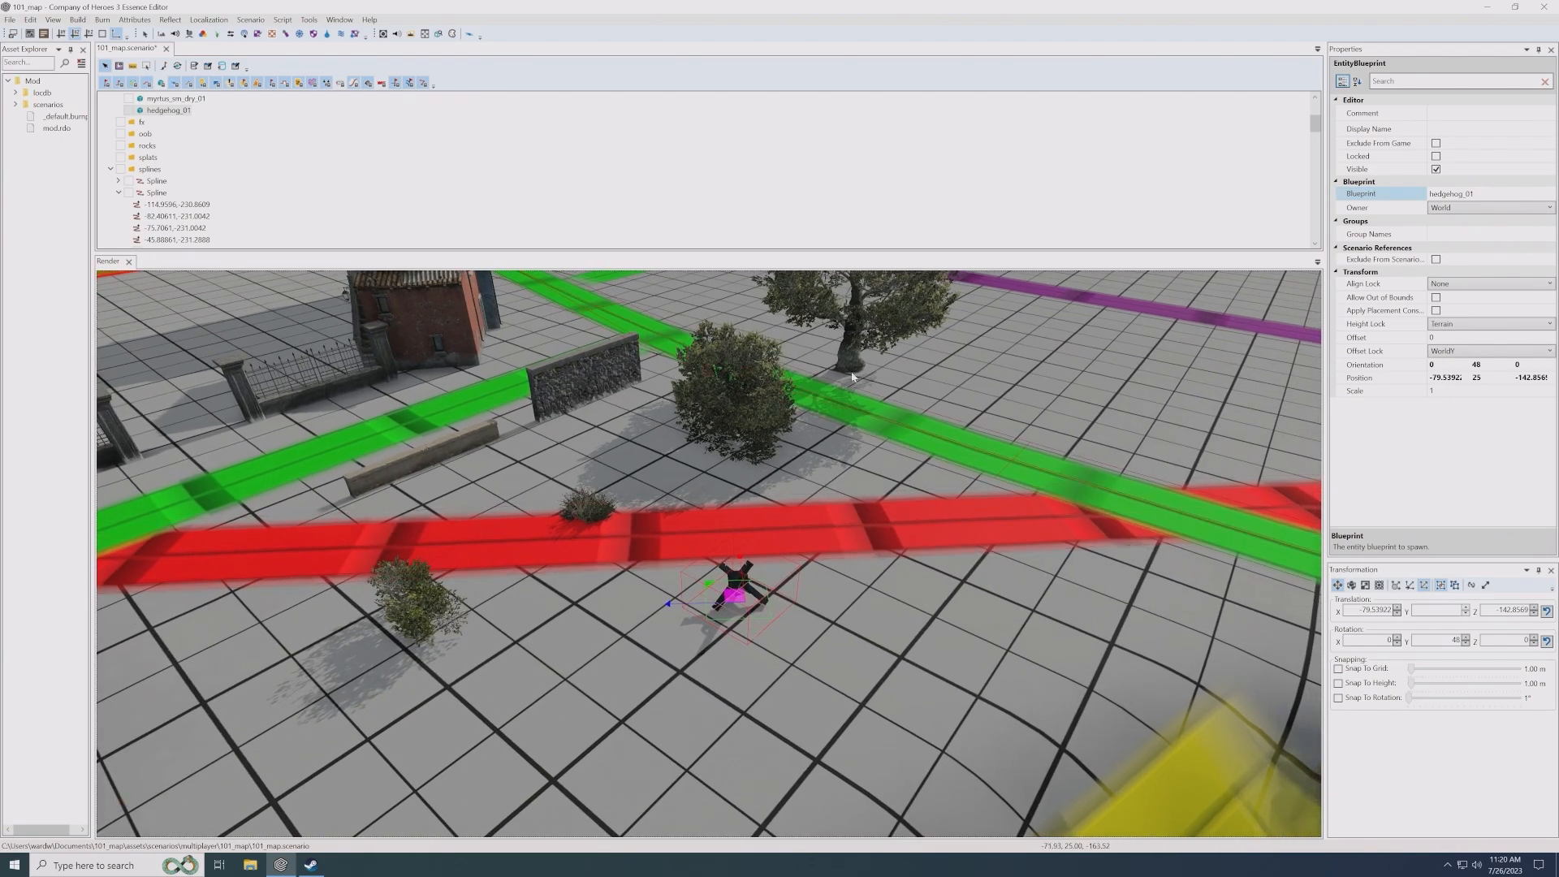
left_click(882, 421)
scroll(880, 443, "up", 2)
middle_click_drag(828, 458, 758, 458)
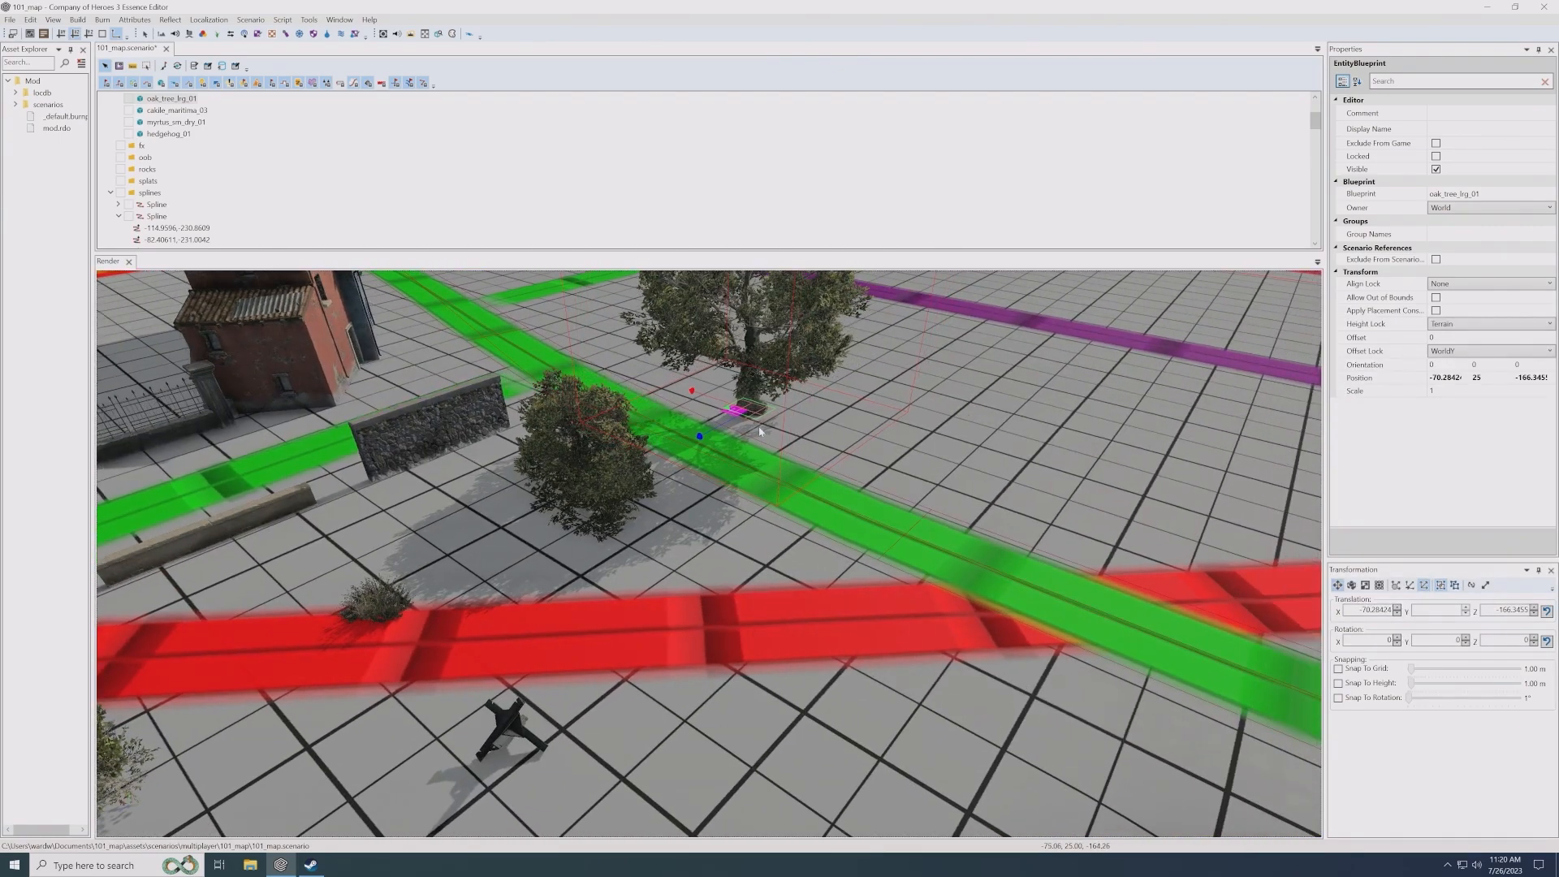
left_click_drag(735, 414, 904, 469, "shift")
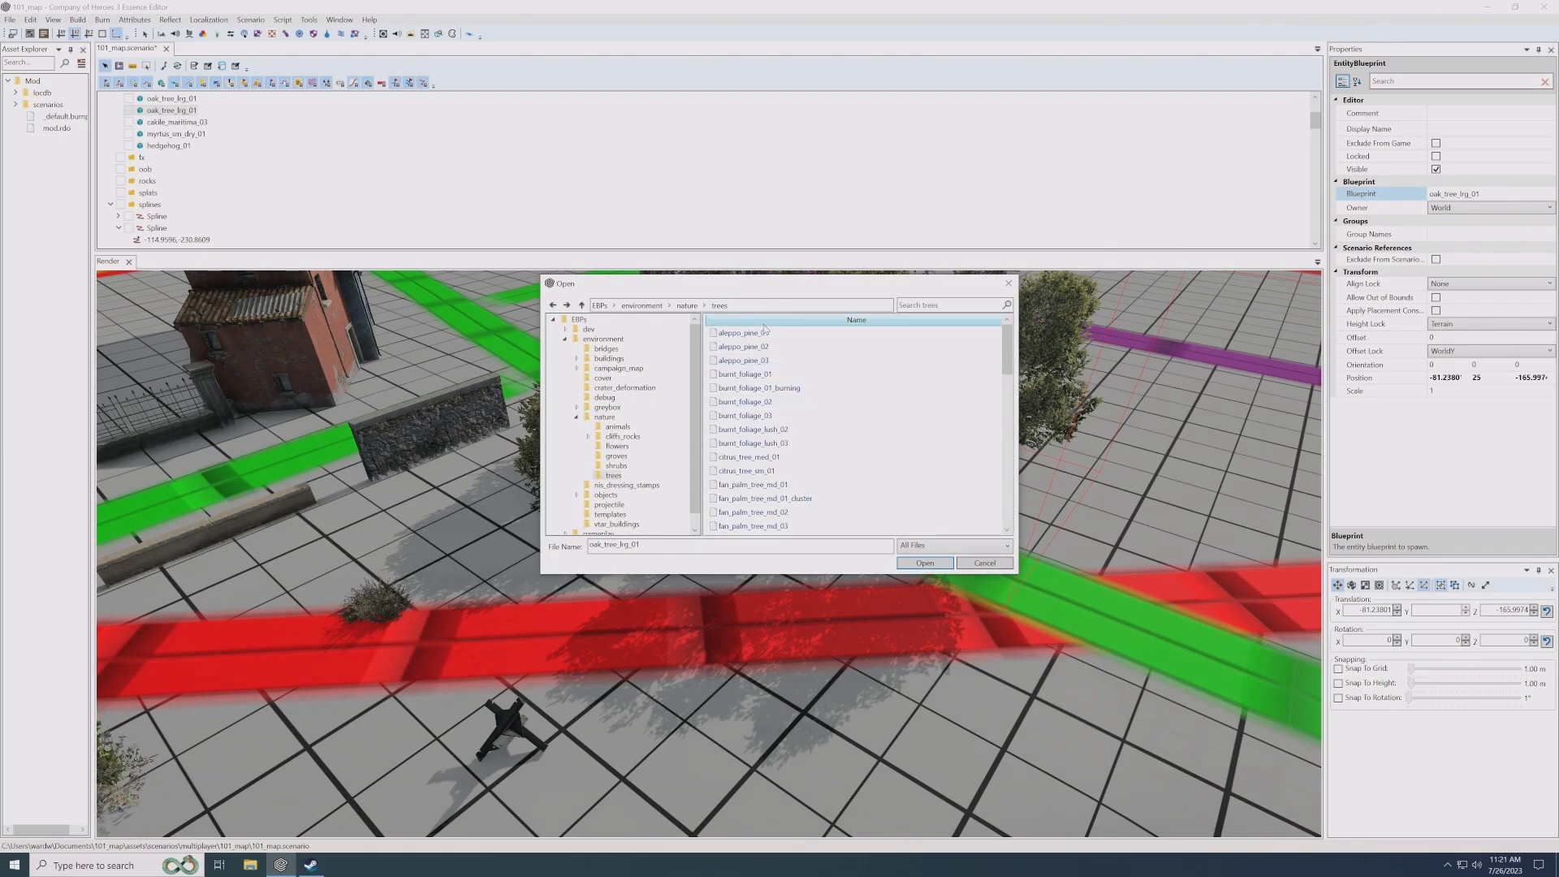
- Set the copied oak tree's blueprint to sedi_cliff_lg_03 from the nature/cliffs_rocks folder
left_click(701, 305)
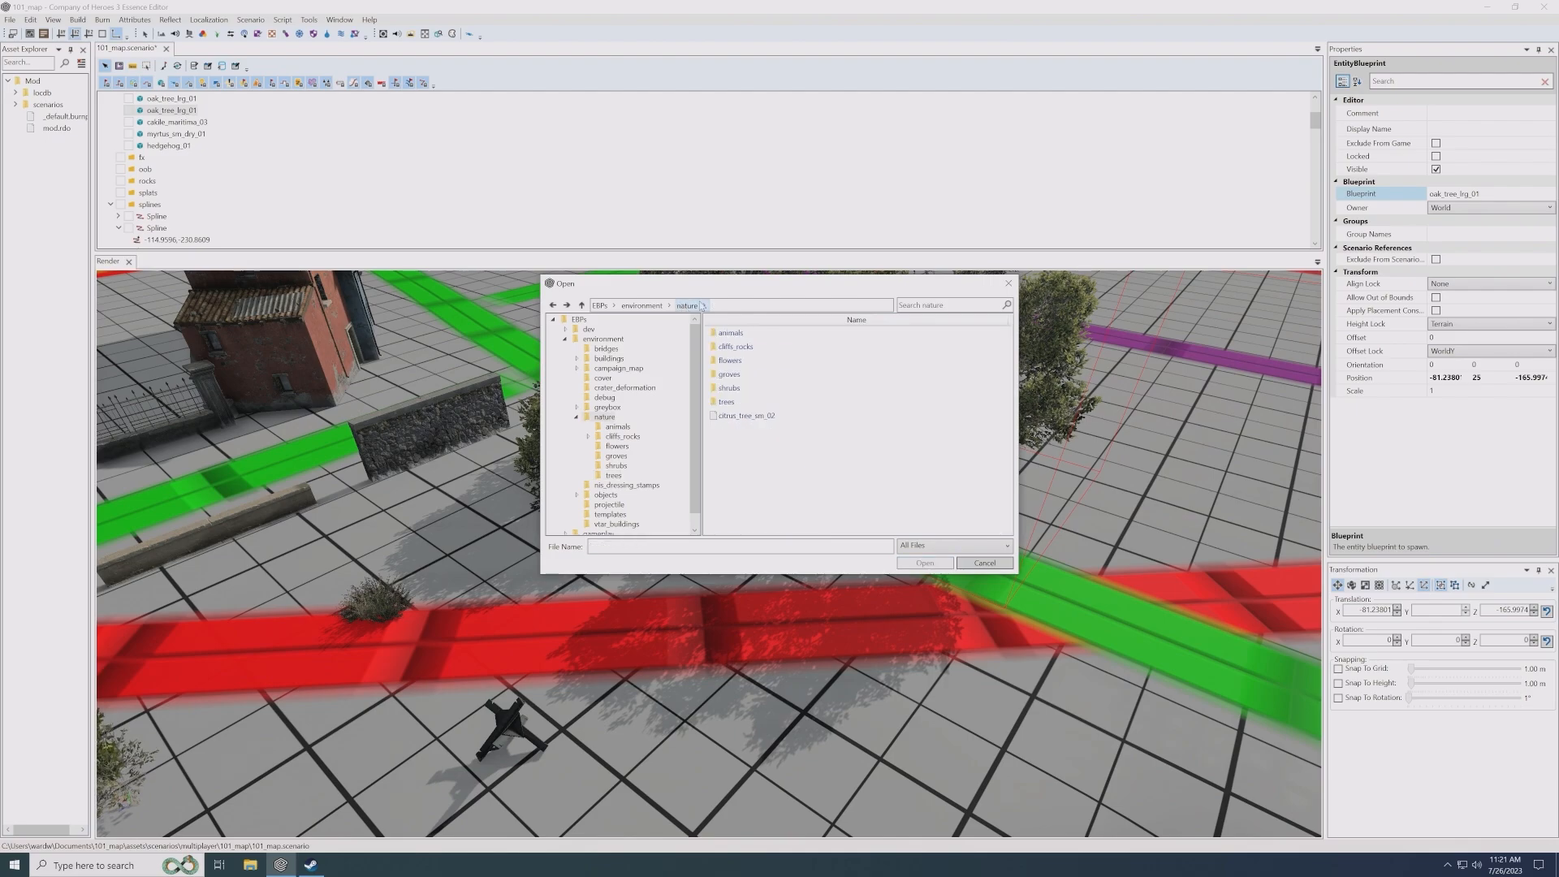
double_click(735, 347)
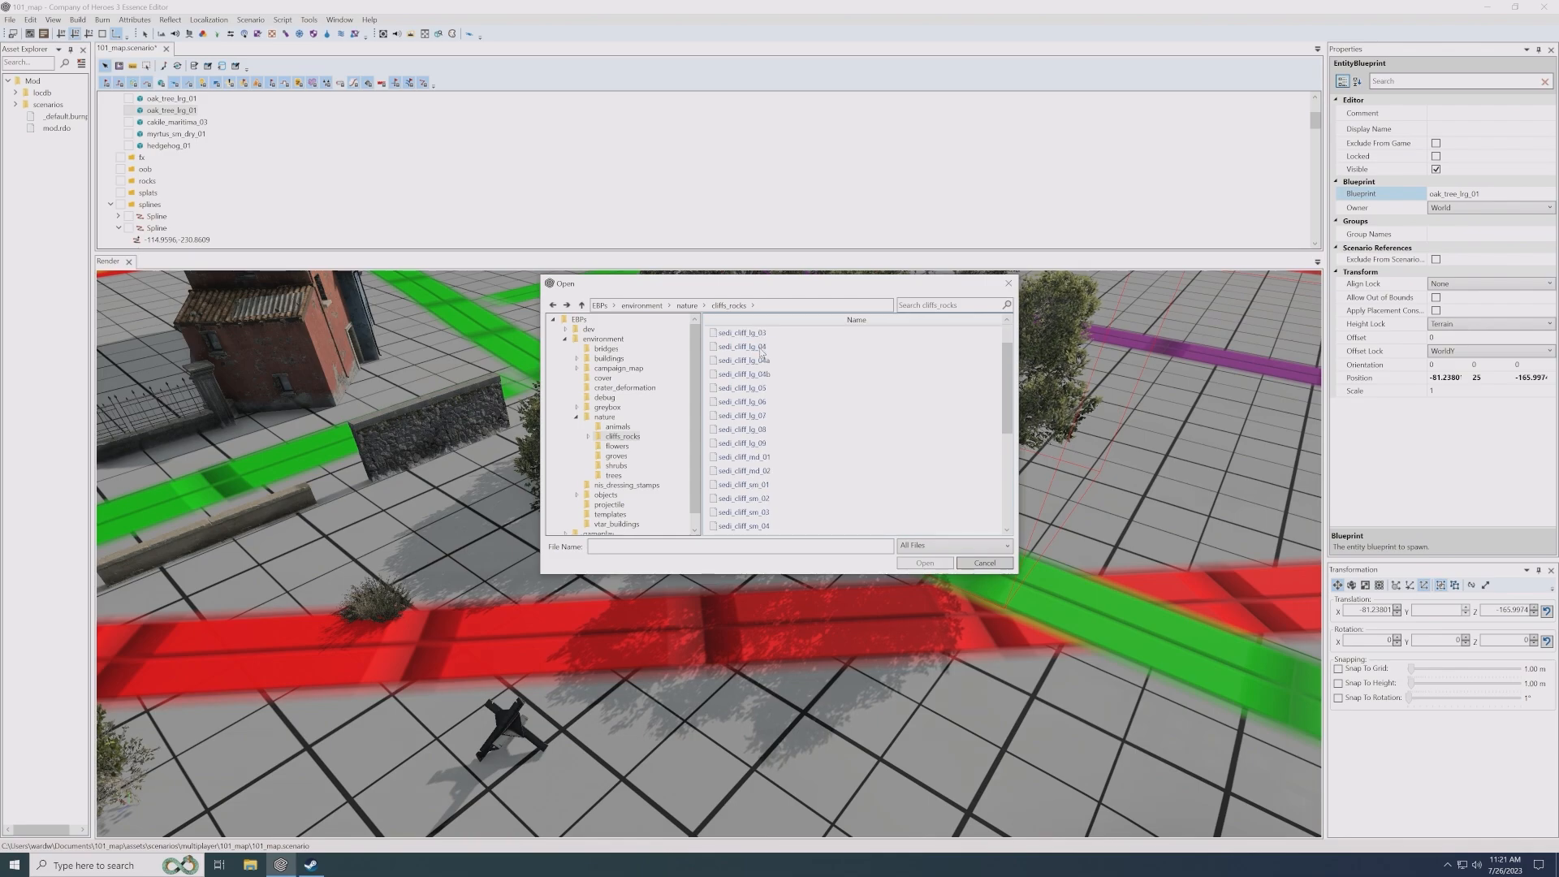
scroll(786, 414, "down", 3)
scroll(786, 414, "down", 3)
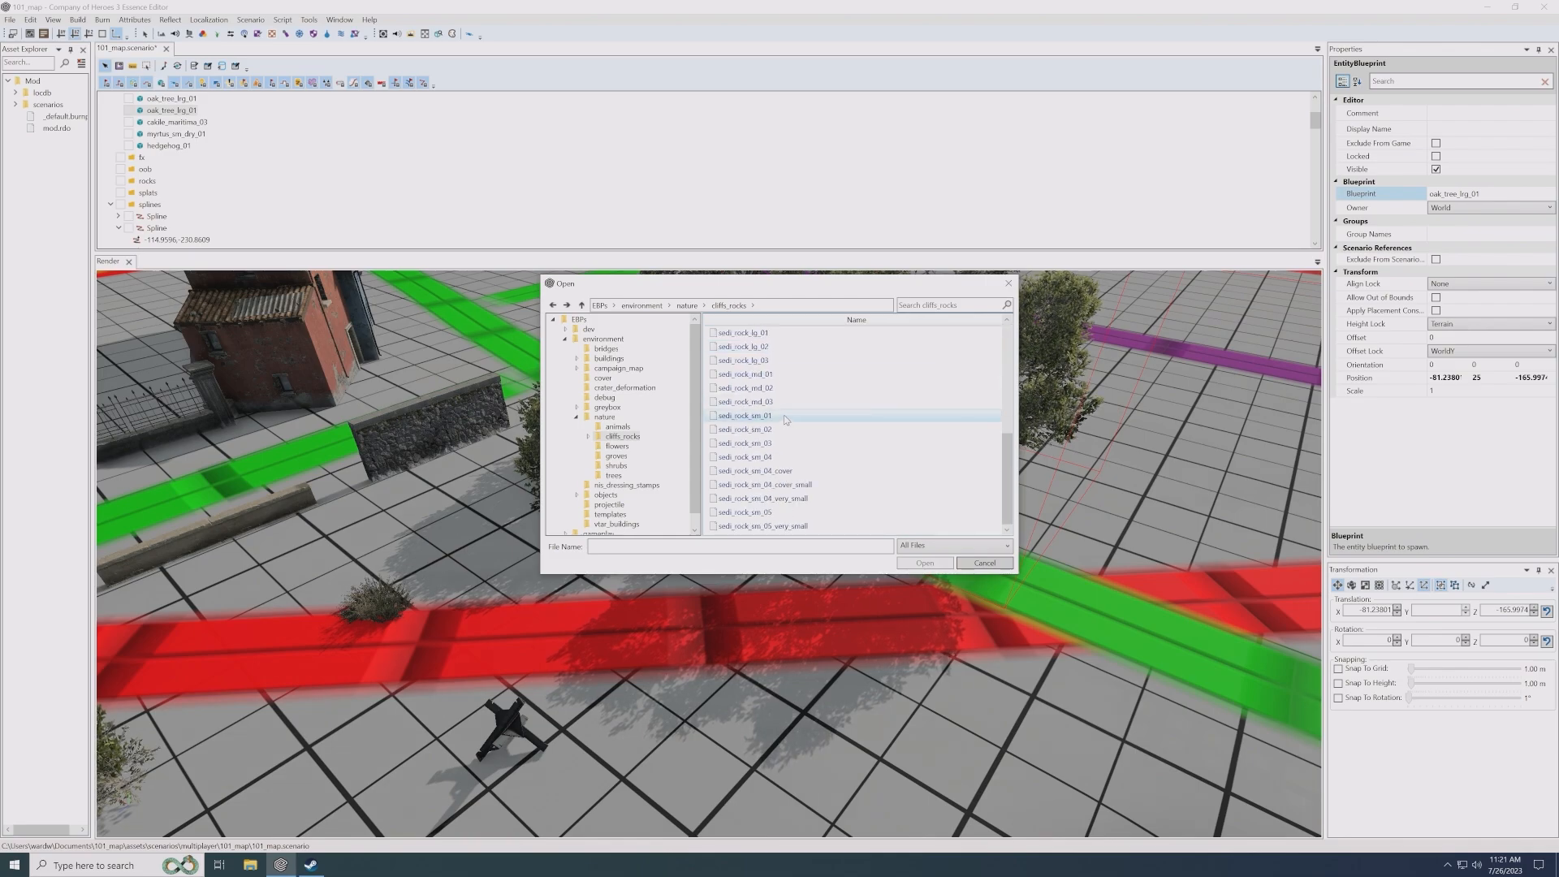
scroll(792, 436, "up", 5)
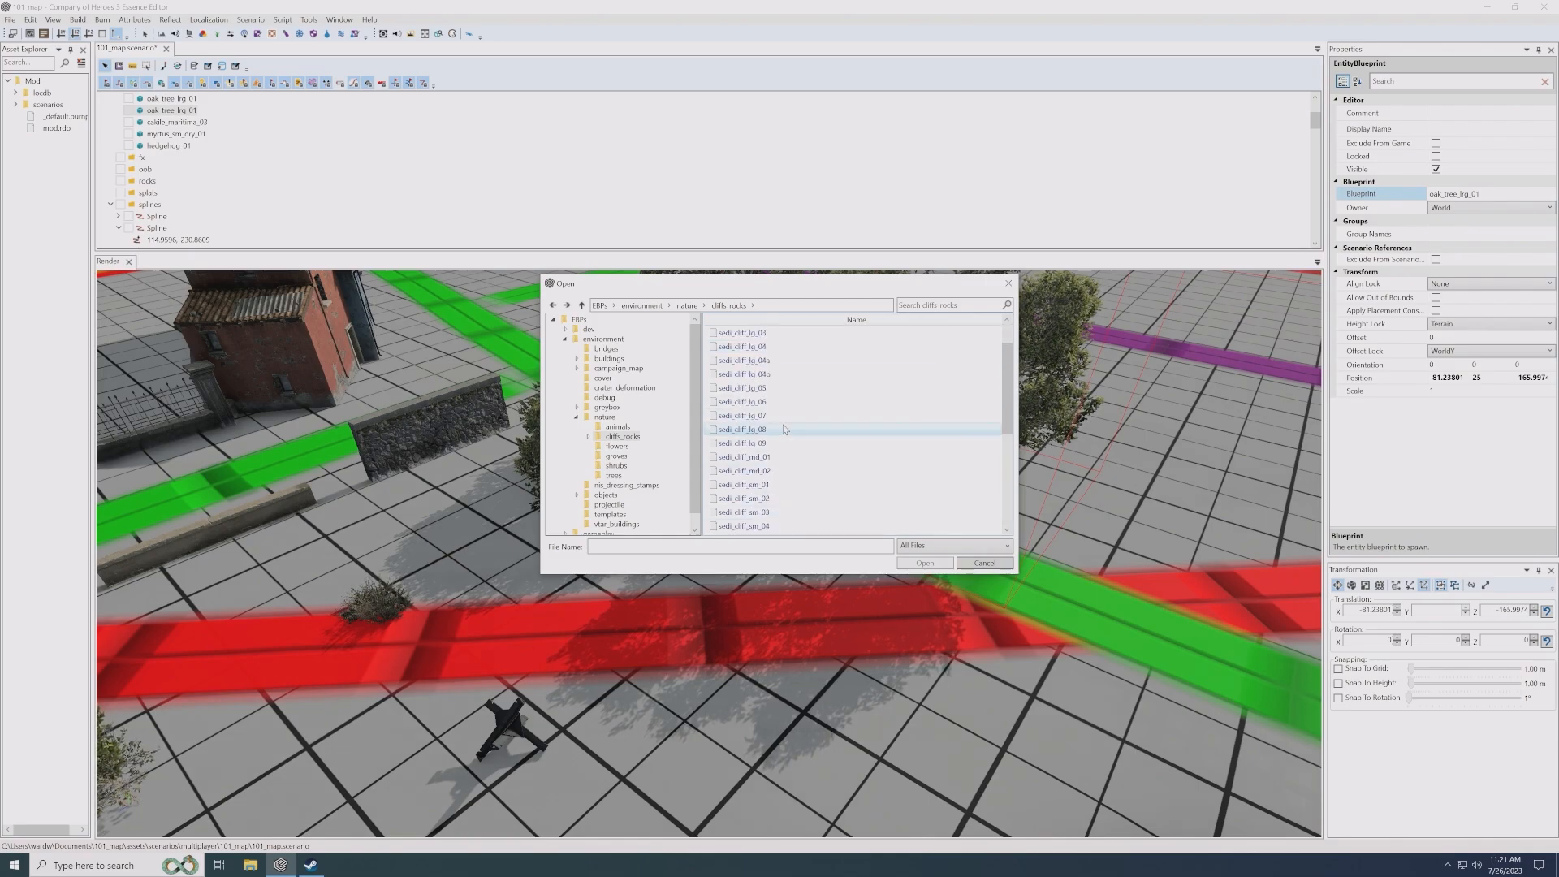
double_click(746, 336)
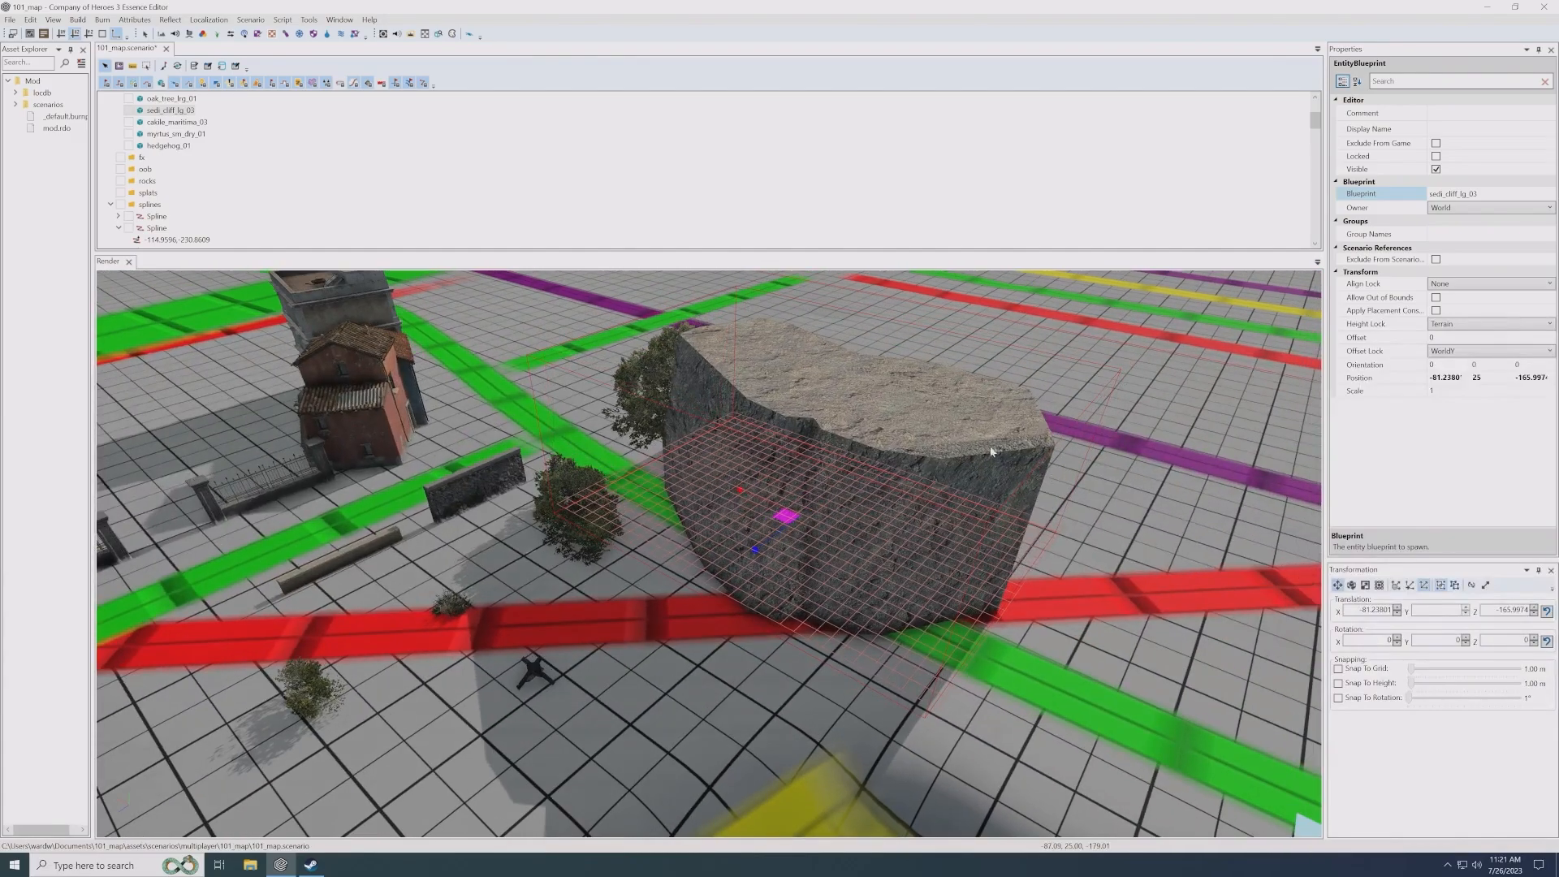
- Change the cliff's blueprint to sedi_cliff_lg_04, moving it to about X -85.62, Z -169.44 and rotating it to 84.67° about Y
left_click(1547, 196)
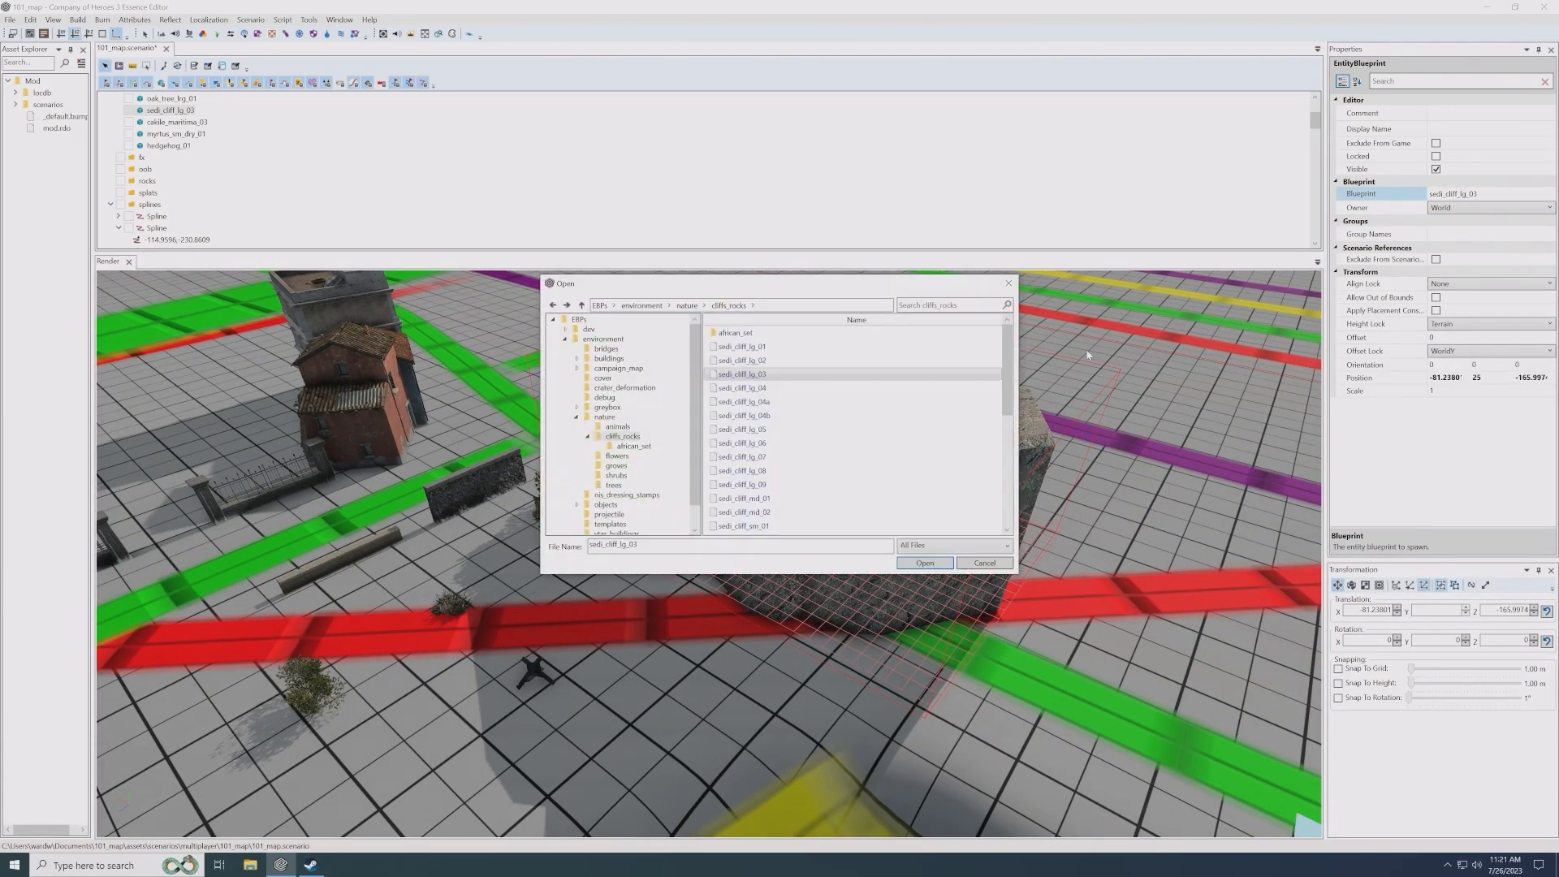
double_click(795, 406)
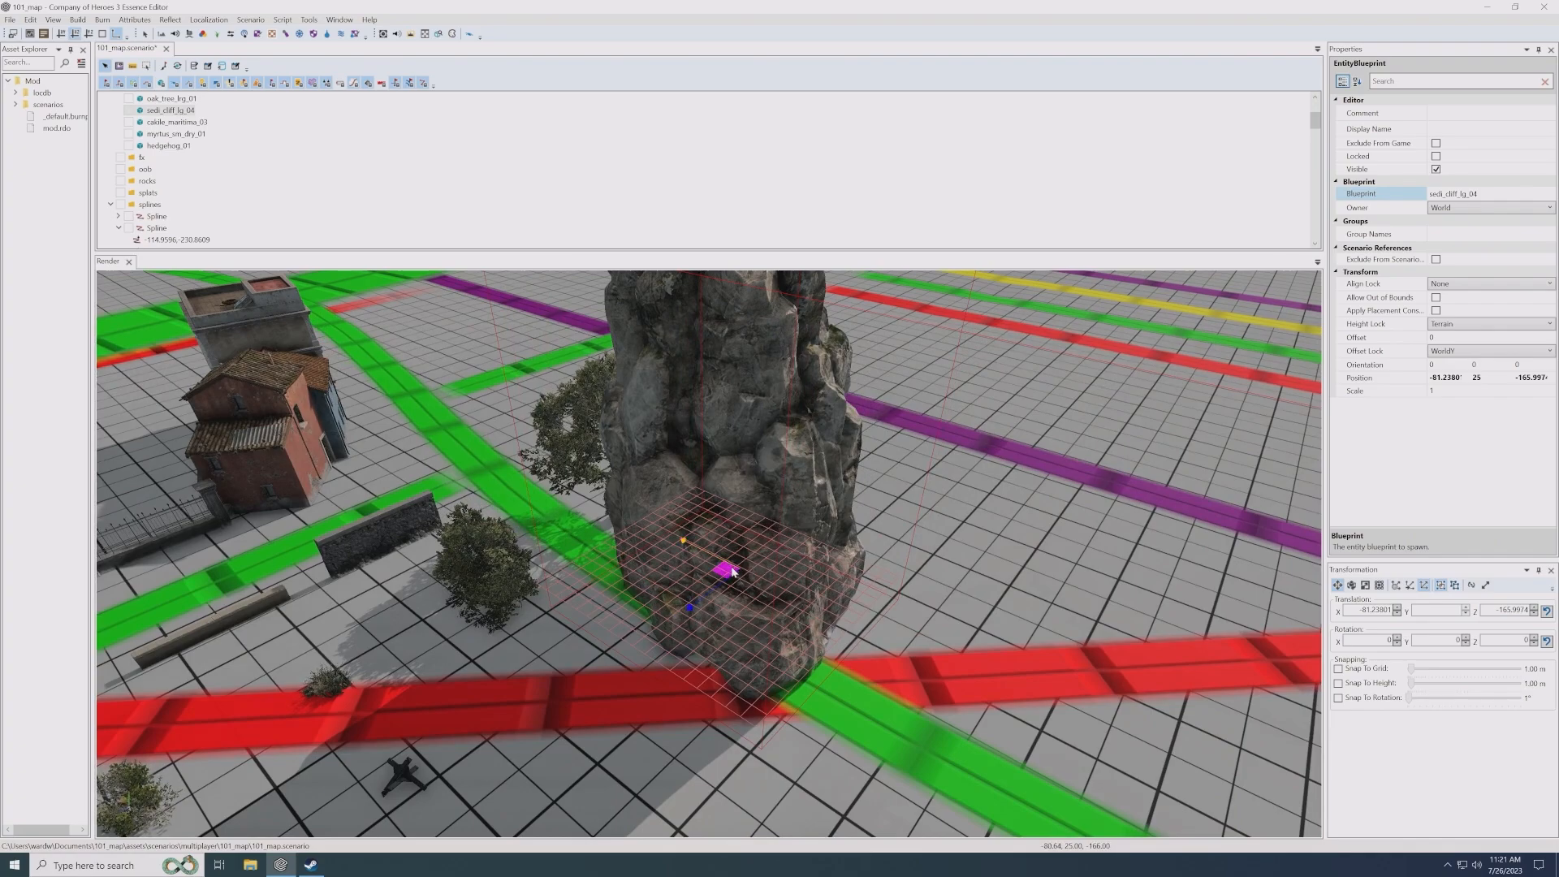
mouse_move(765, 563)
left_mouse_down()
mouse_move(855, 602)
mouse_move(747, 563)
left_mouse_up()
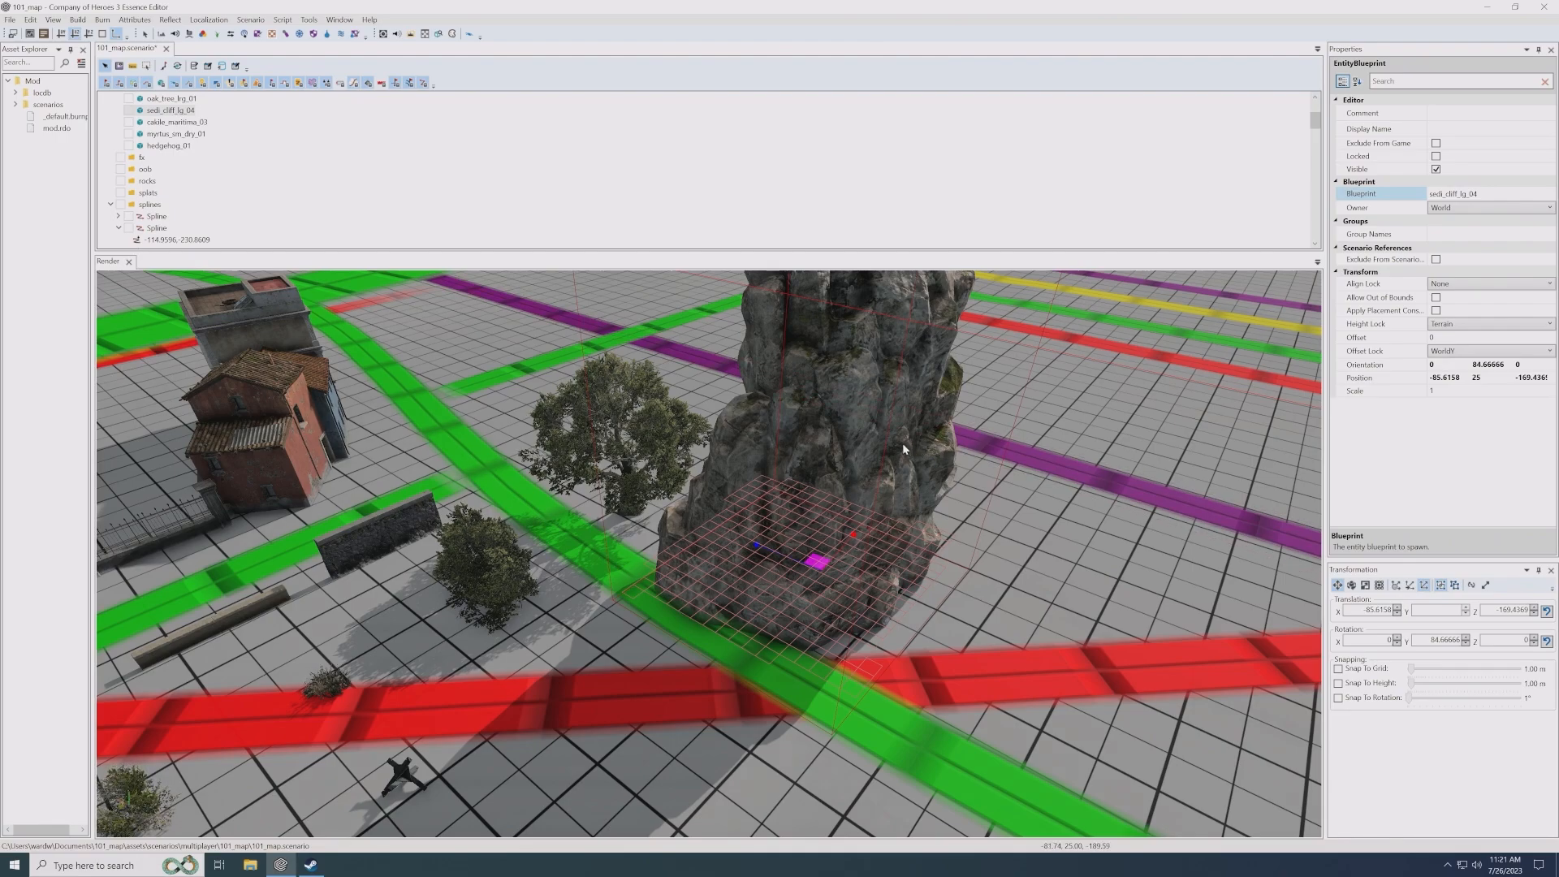
- Swap the cliff's blueprint to sedi_cliff_lg_08, followed by sedi_rock_md_03 from the same folder
left_click(1487, 195)
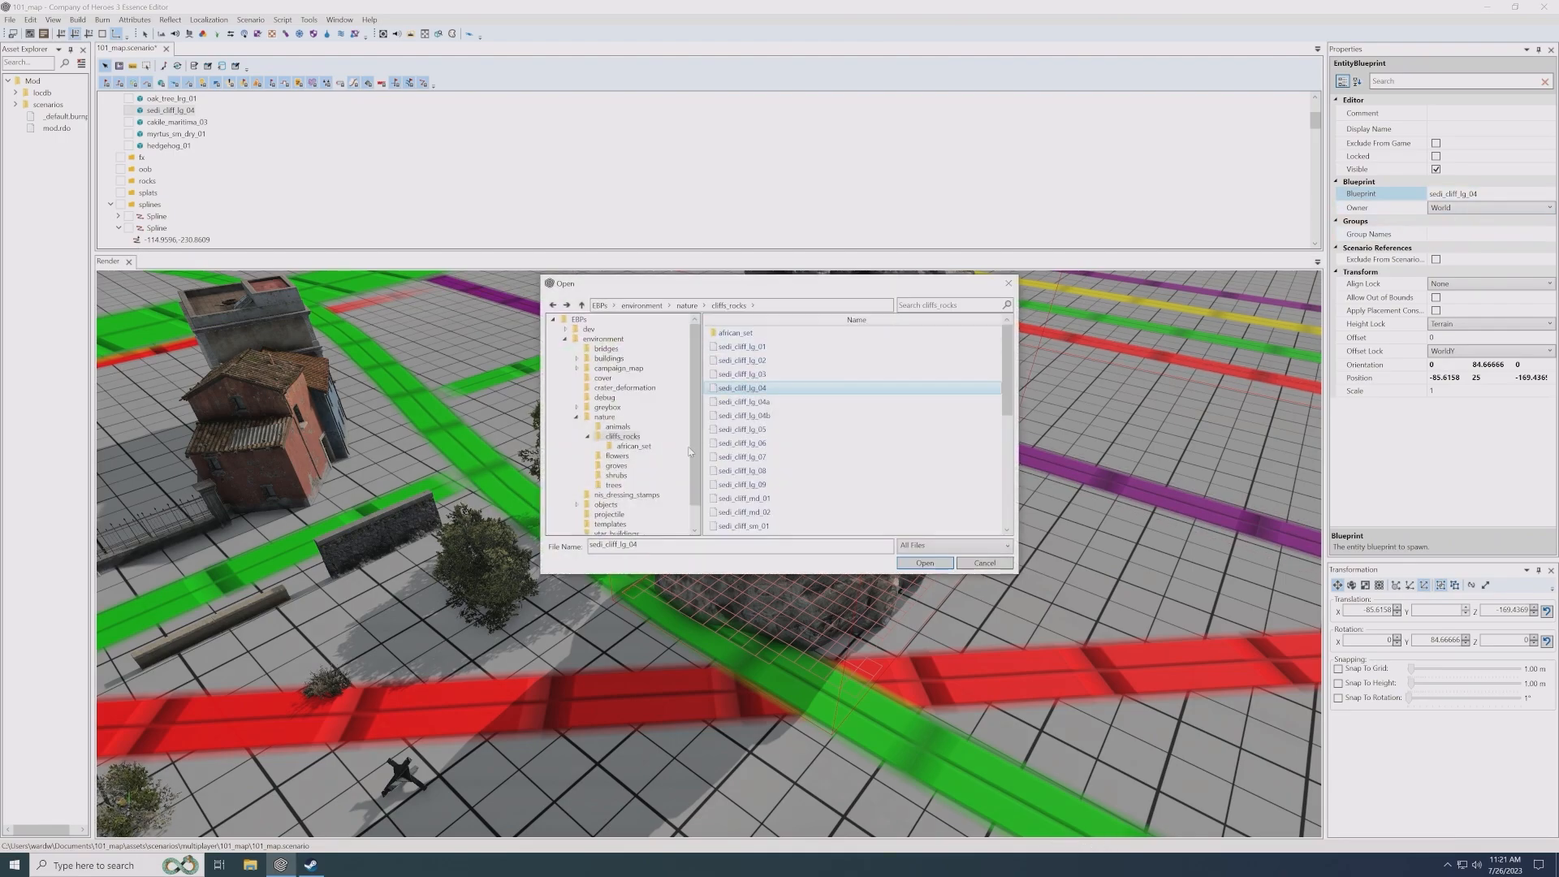
double_click(755, 471)
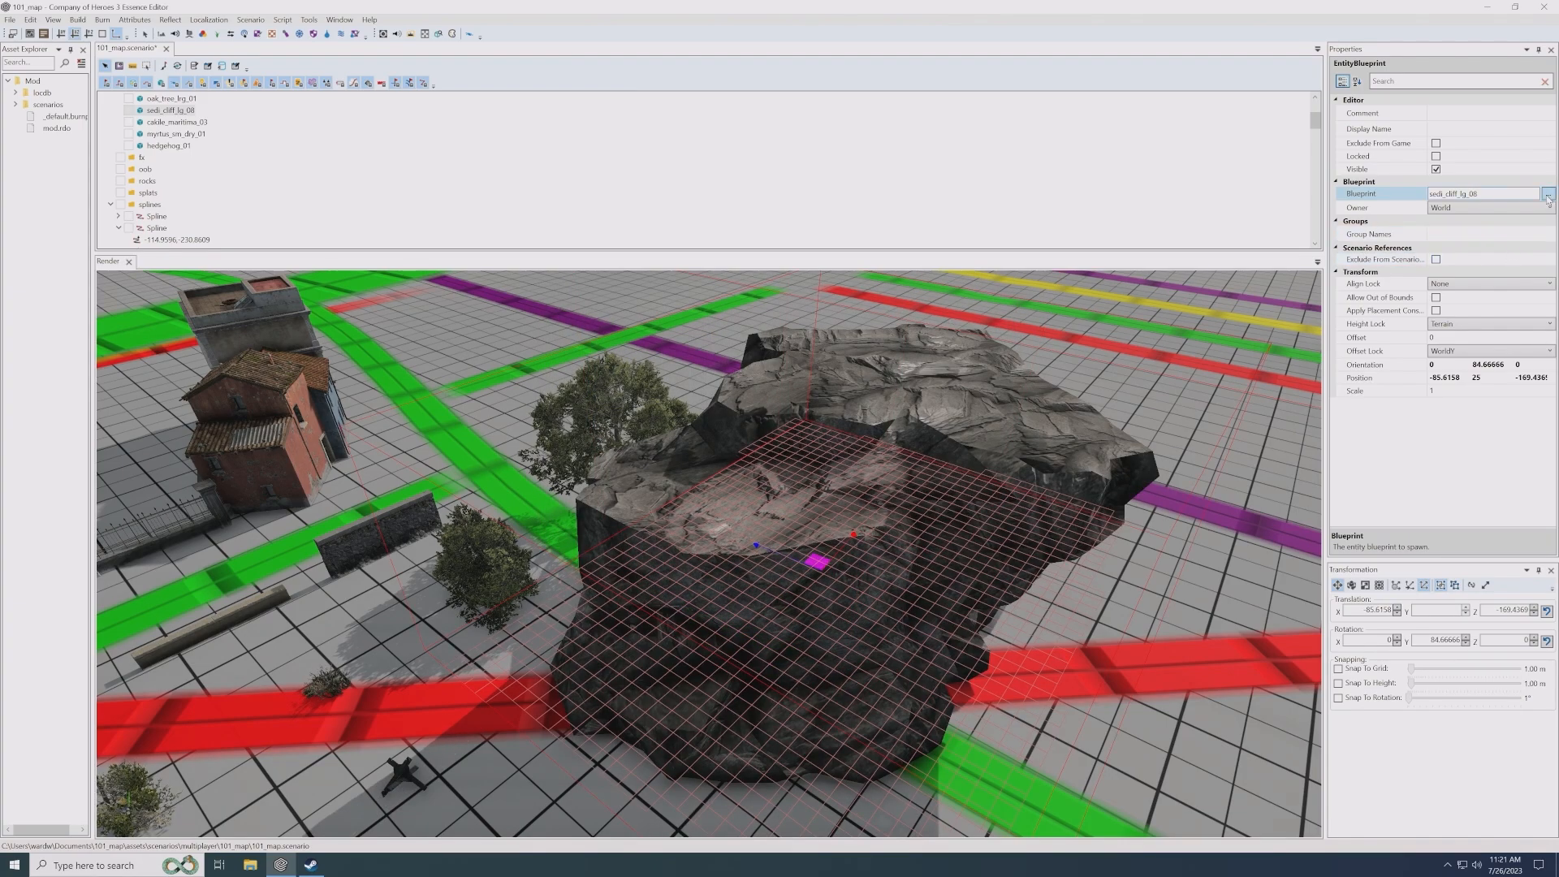
left_click(1487, 195)
scroll(780, 432, "down", 3)
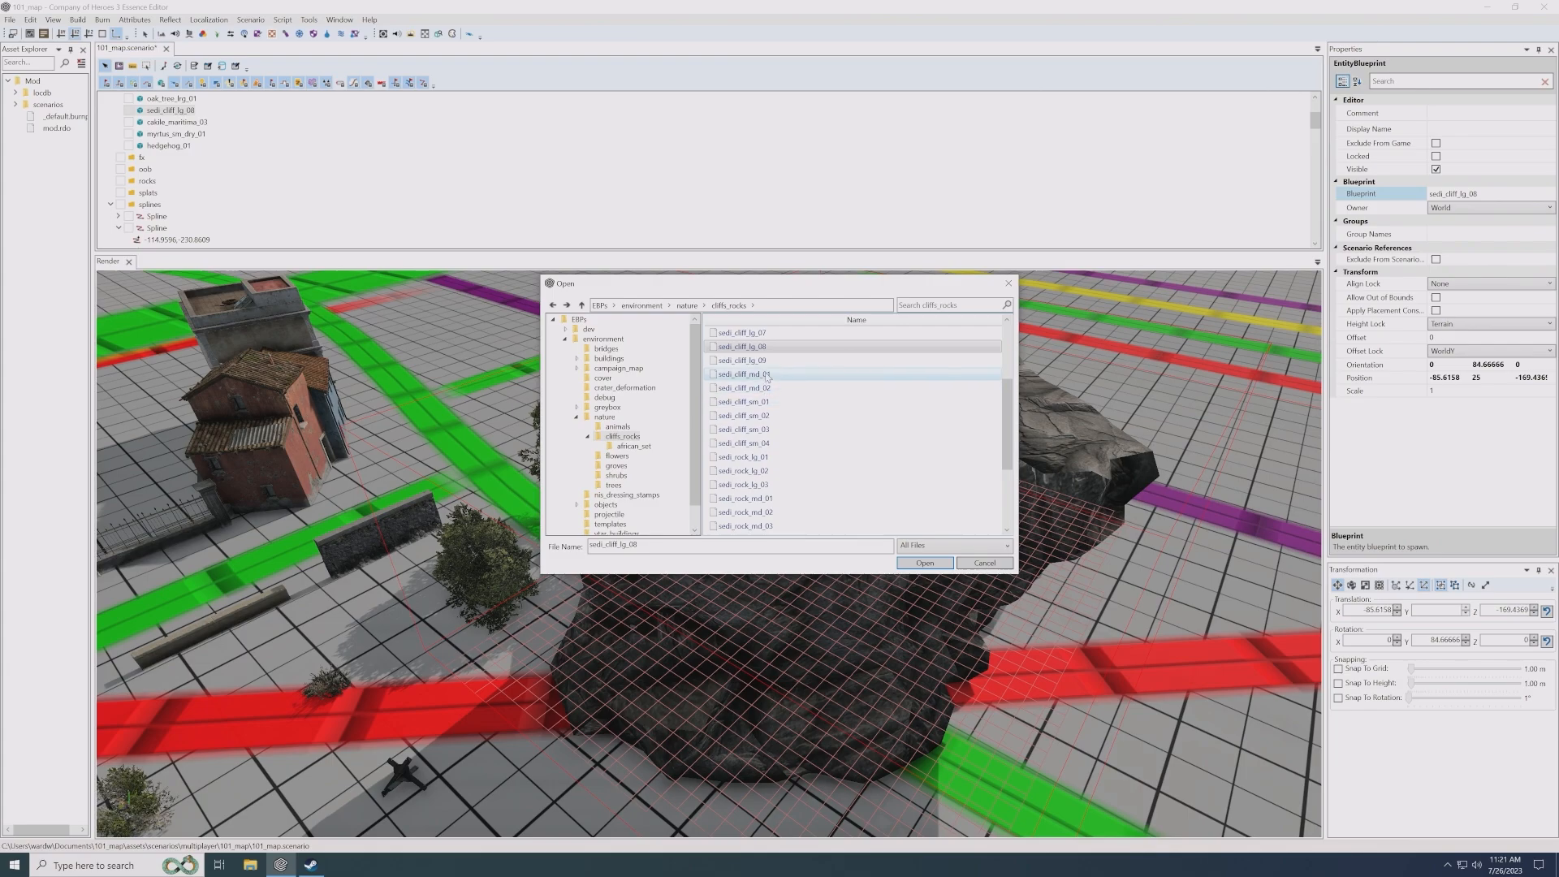
scroll(763, 406, "down", 2)
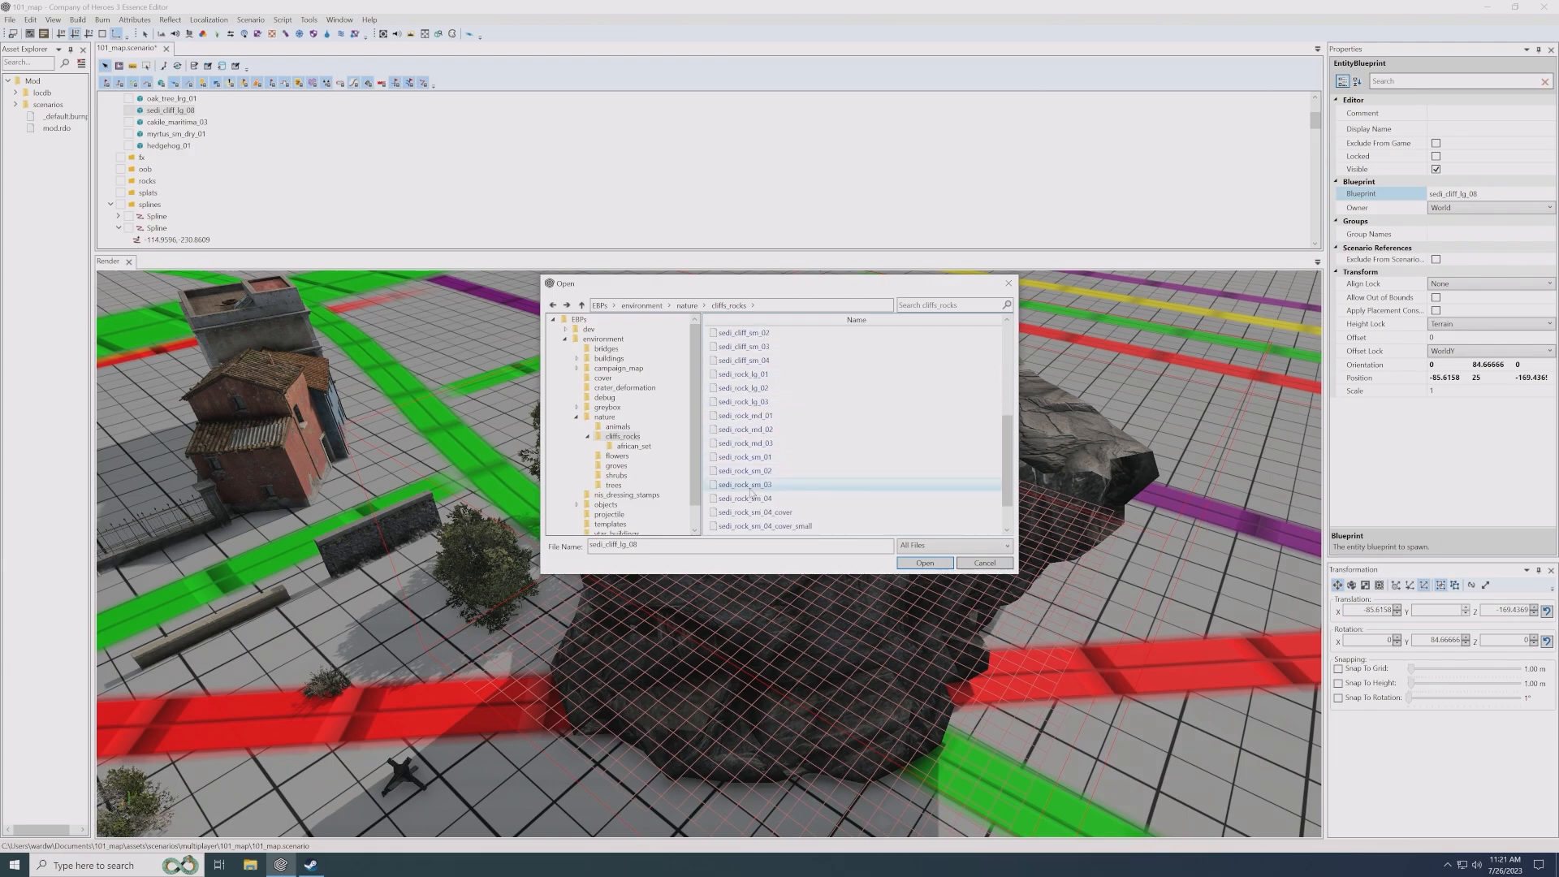
left_click(758, 444)
double_click(756, 444)
- Move the medium rock to about X -89.12, Z -172.64 and rotate it to 64.67° about the Y axis
middle_click_drag(835, 578, 814, 586)
scroll(816, 583, "up", 5)
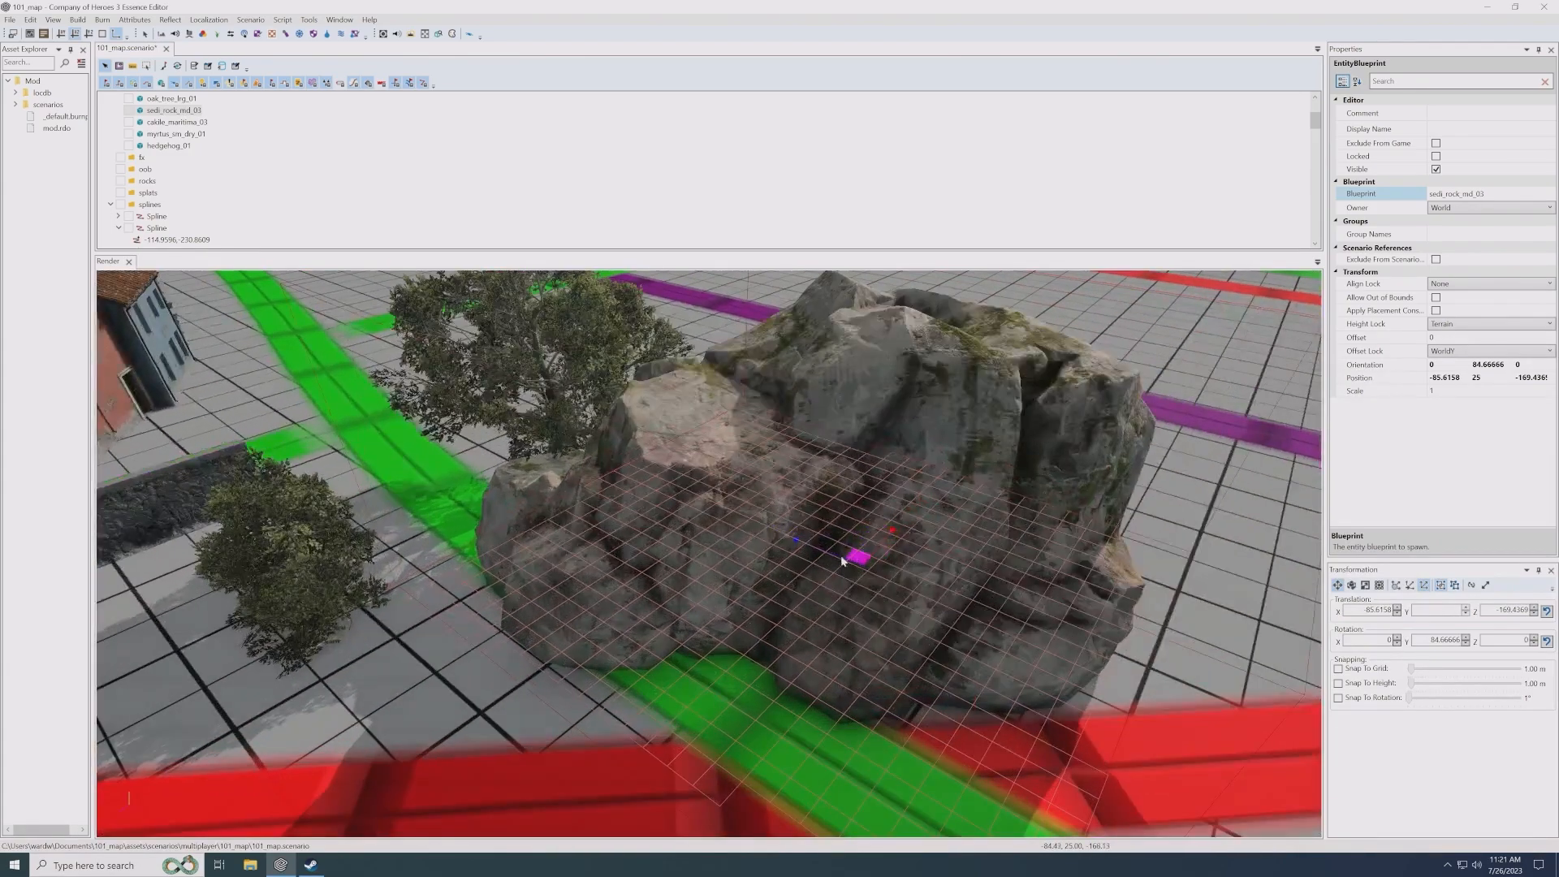
left_click_drag(851, 558, 978, 616)
key("e")
key("w")
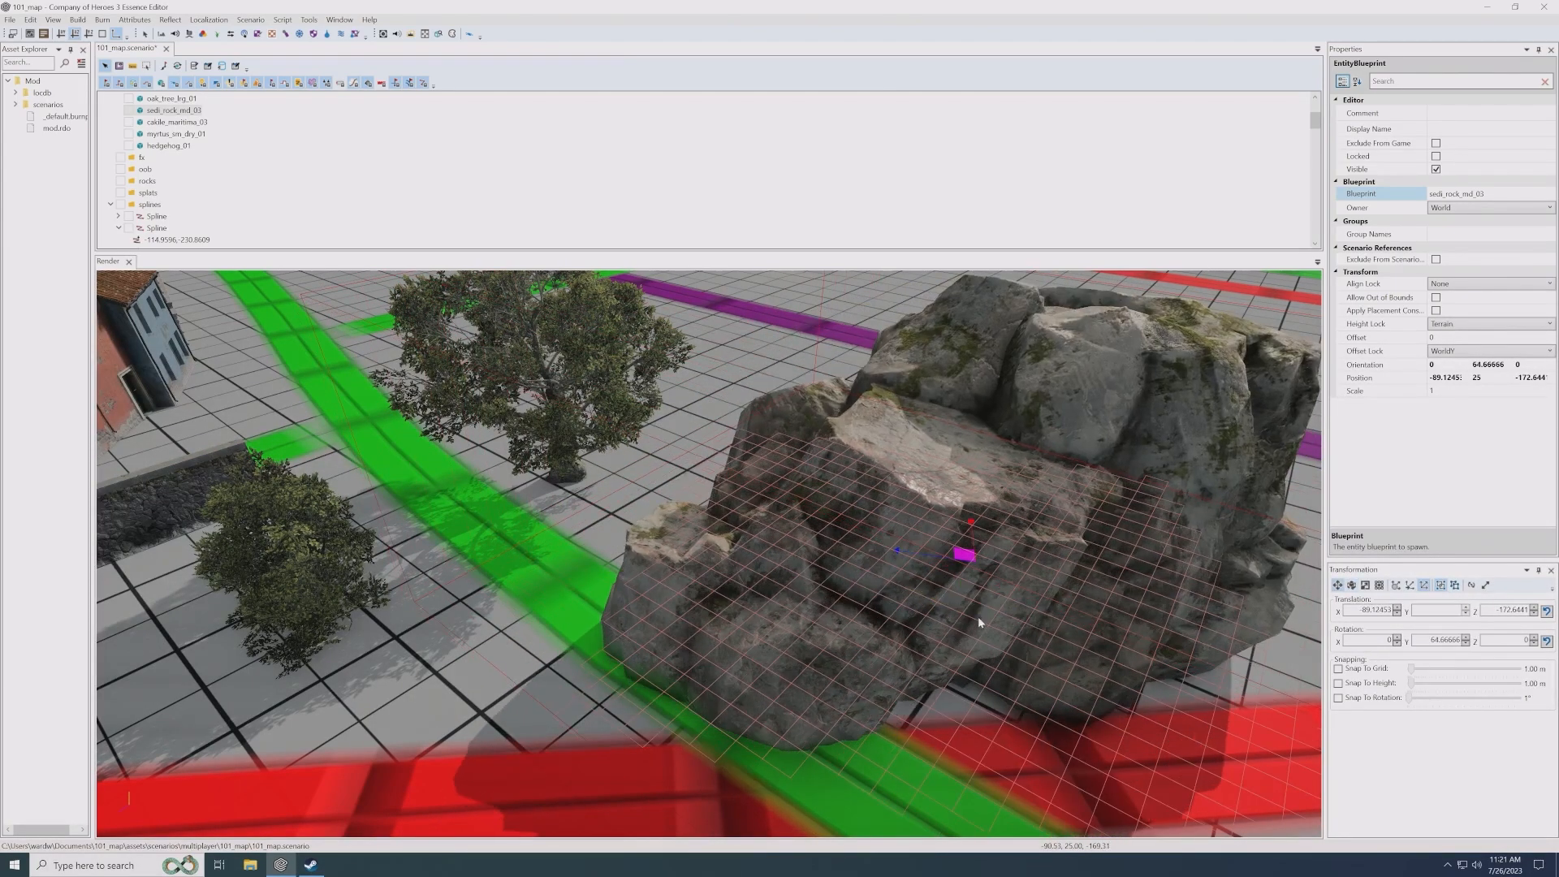
scroll(950, 593, "down", 4)
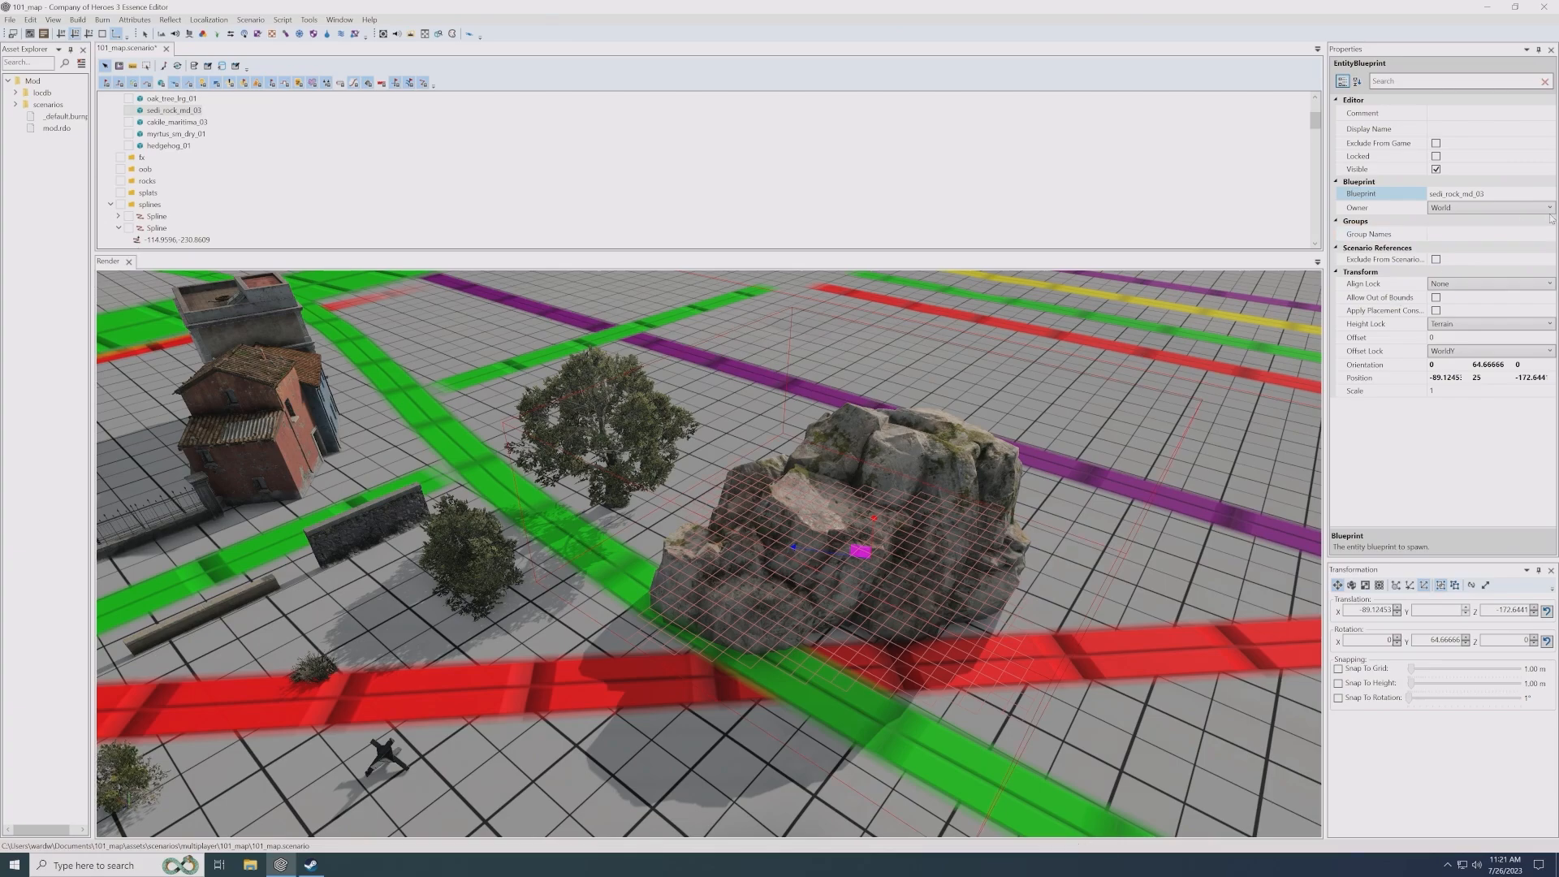
- Set the rock's blueprint to sedi_rock_sm_04_cover from the cliffs_rocks folder
mouse_move(1546, 196)
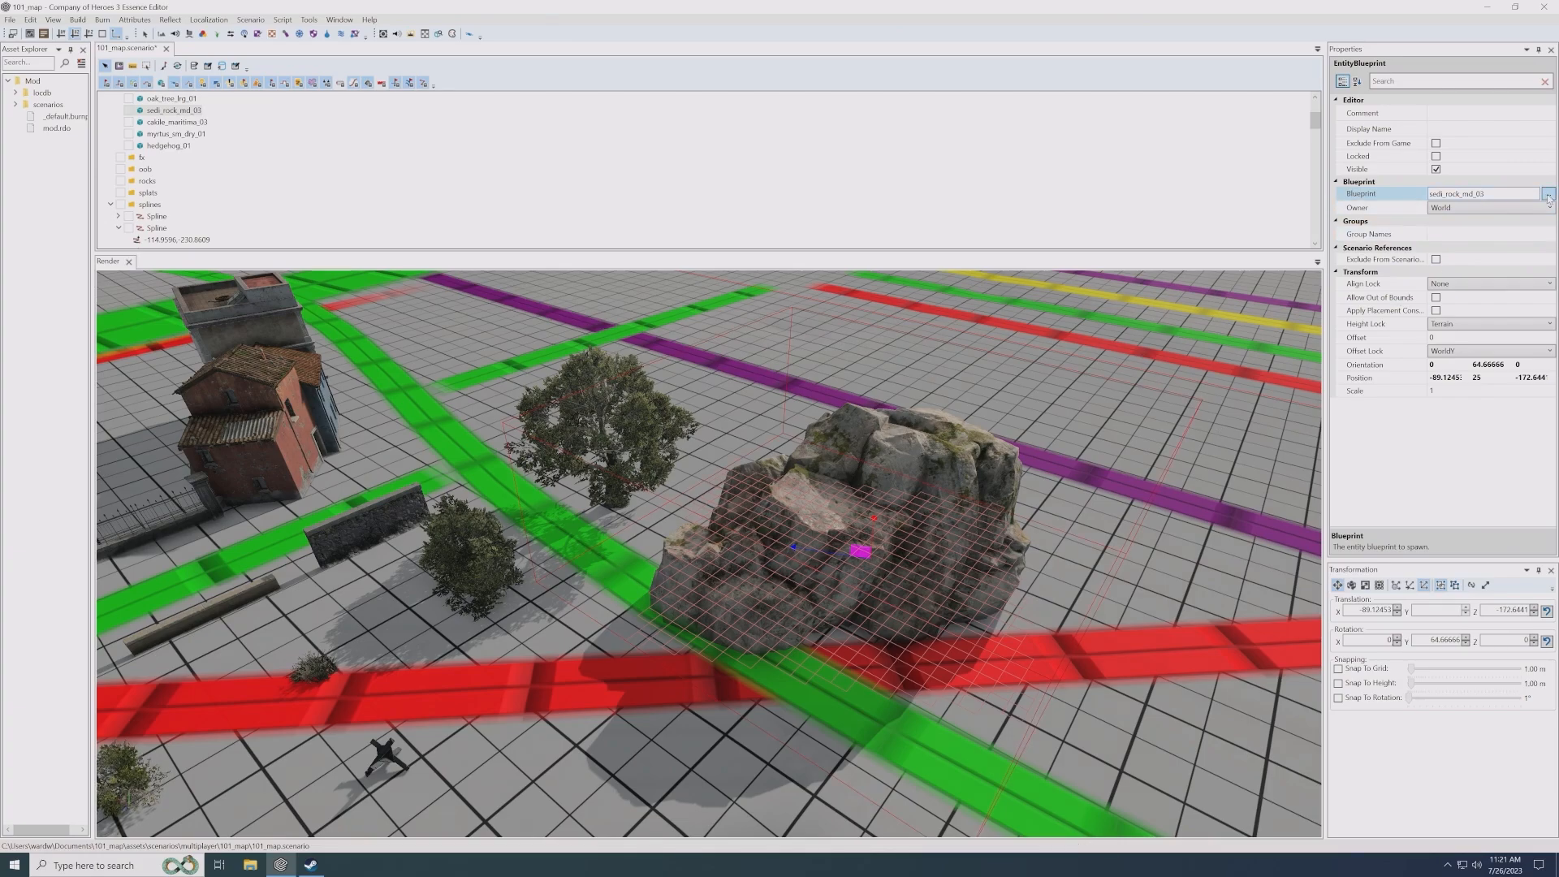
left_click(1548, 197)
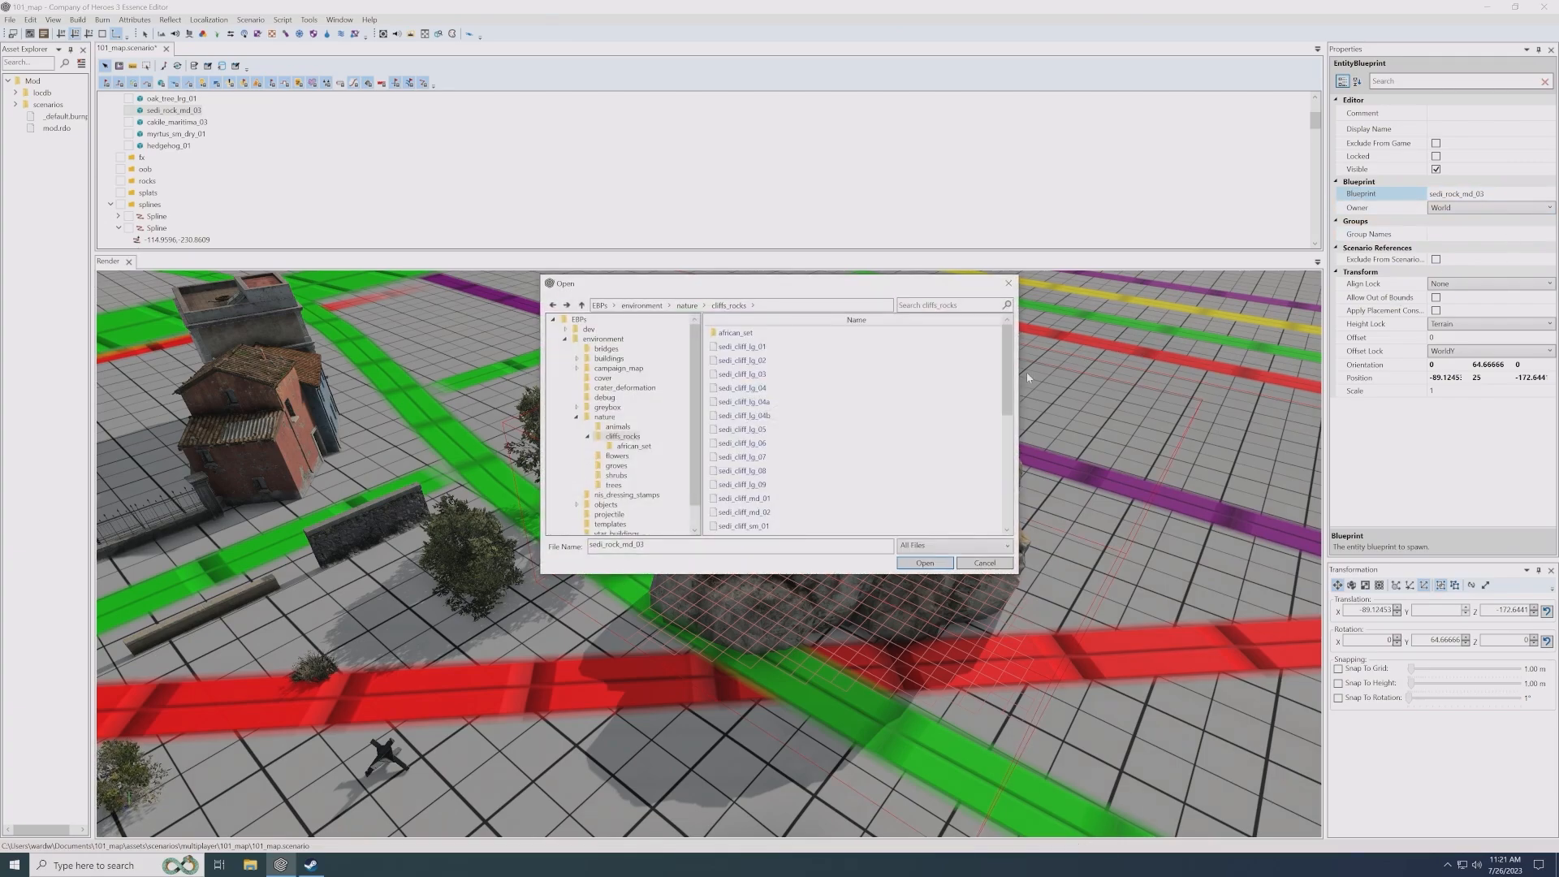
scroll(973, 489, "down", 5)
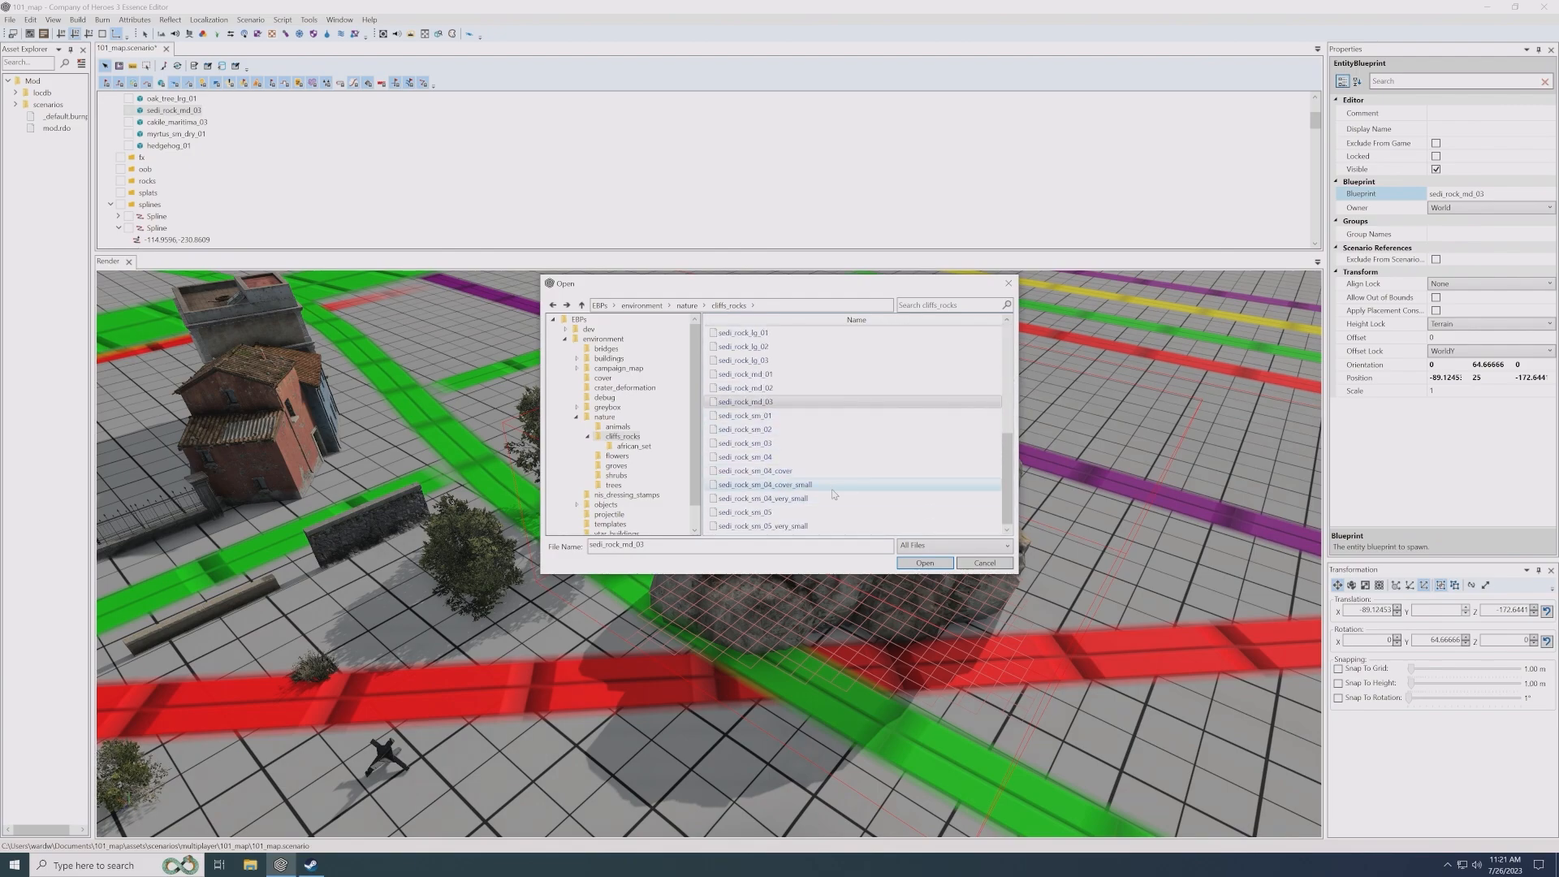
left_click(778, 472)
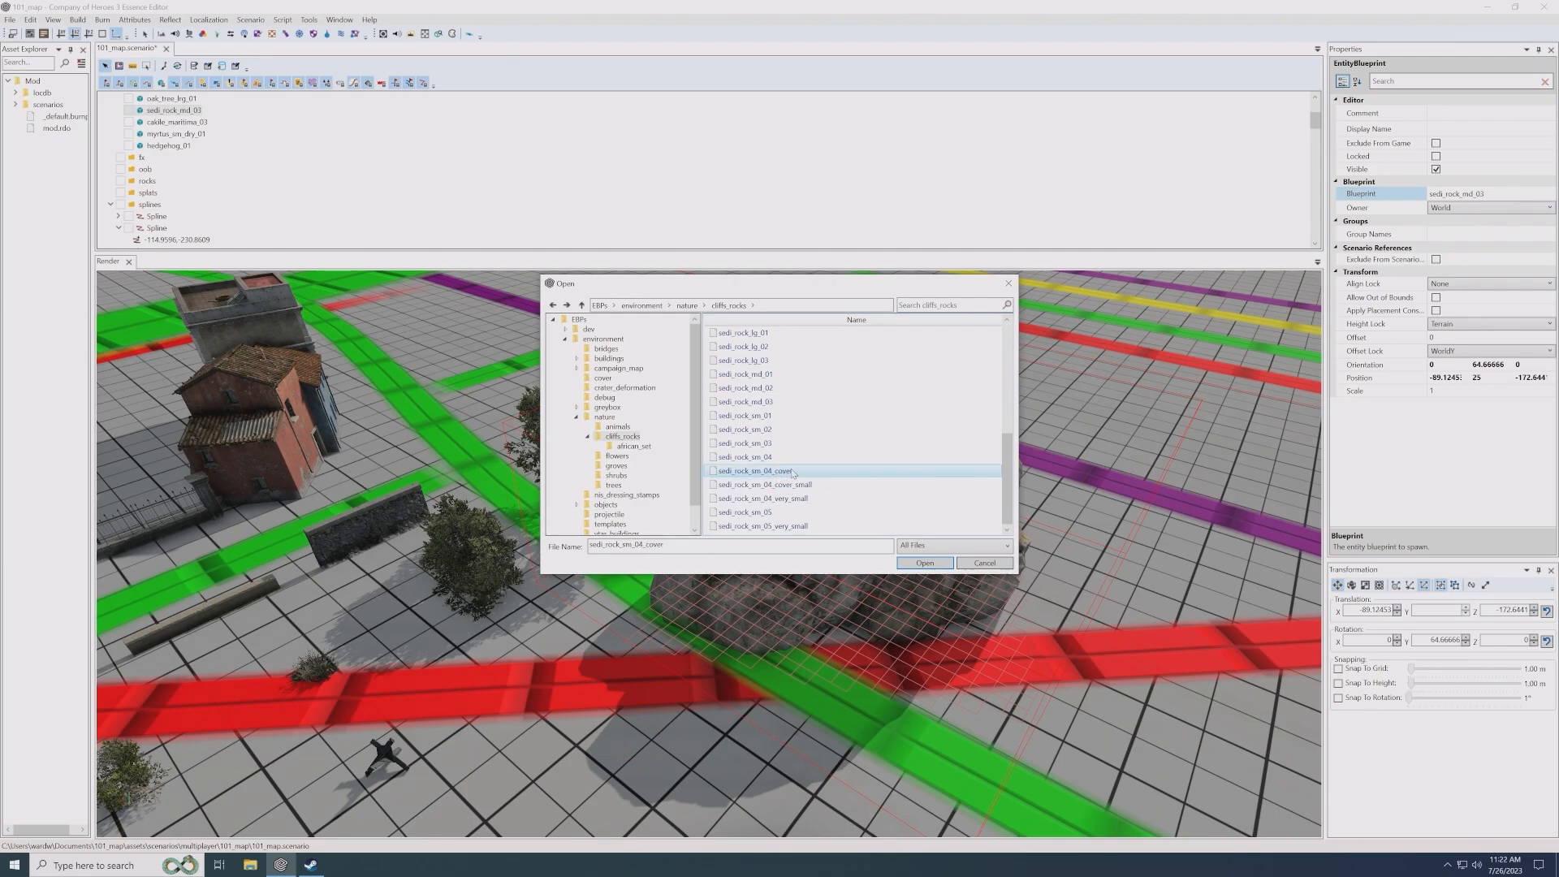
left_click(794, 485)
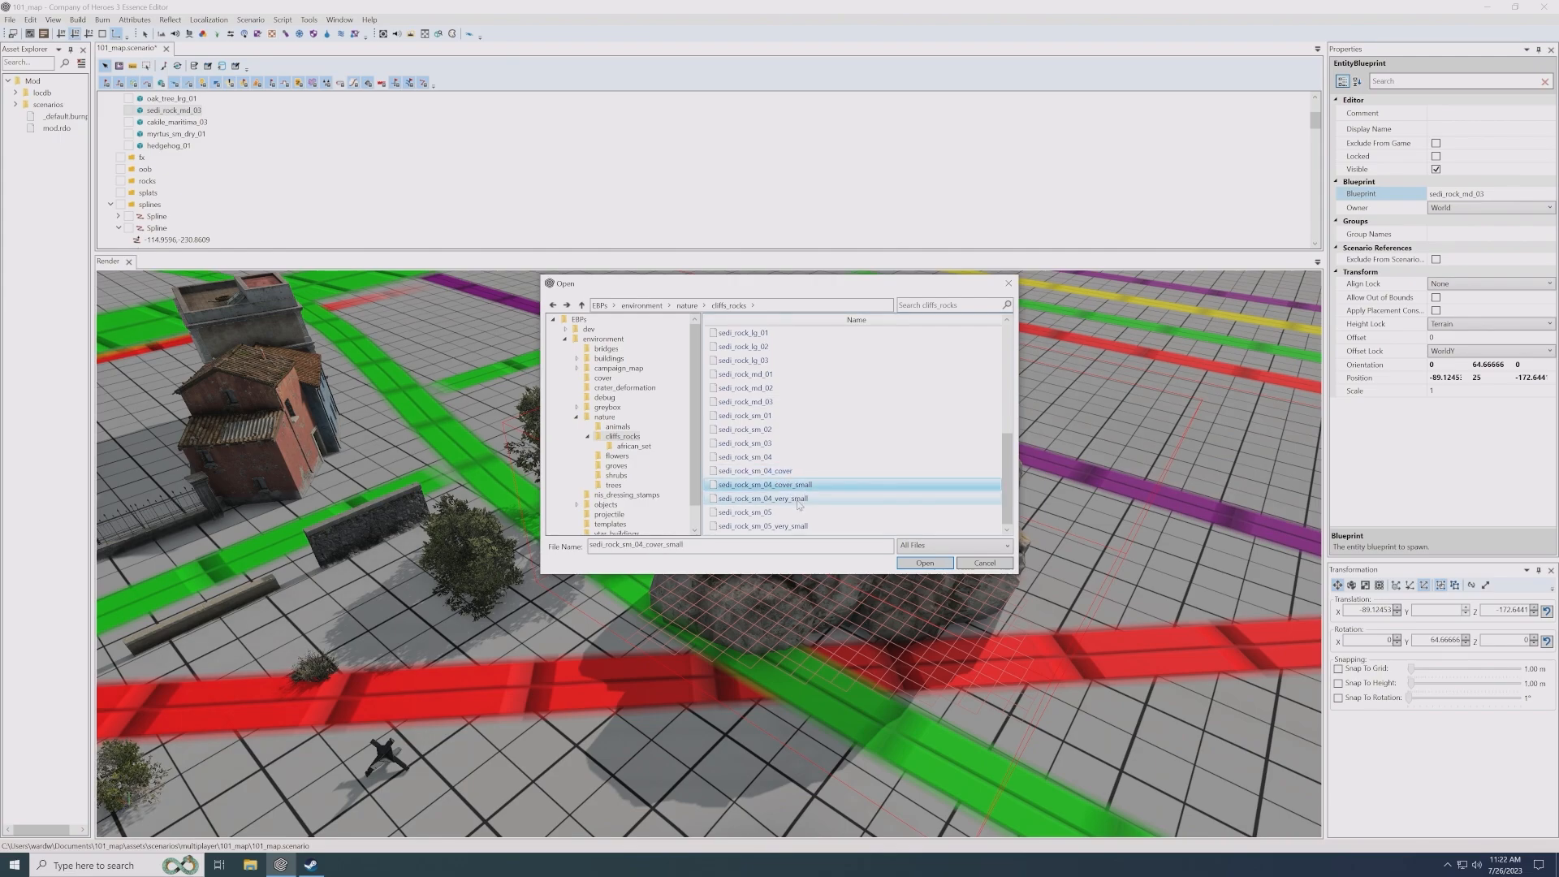
double_click(791, 474)
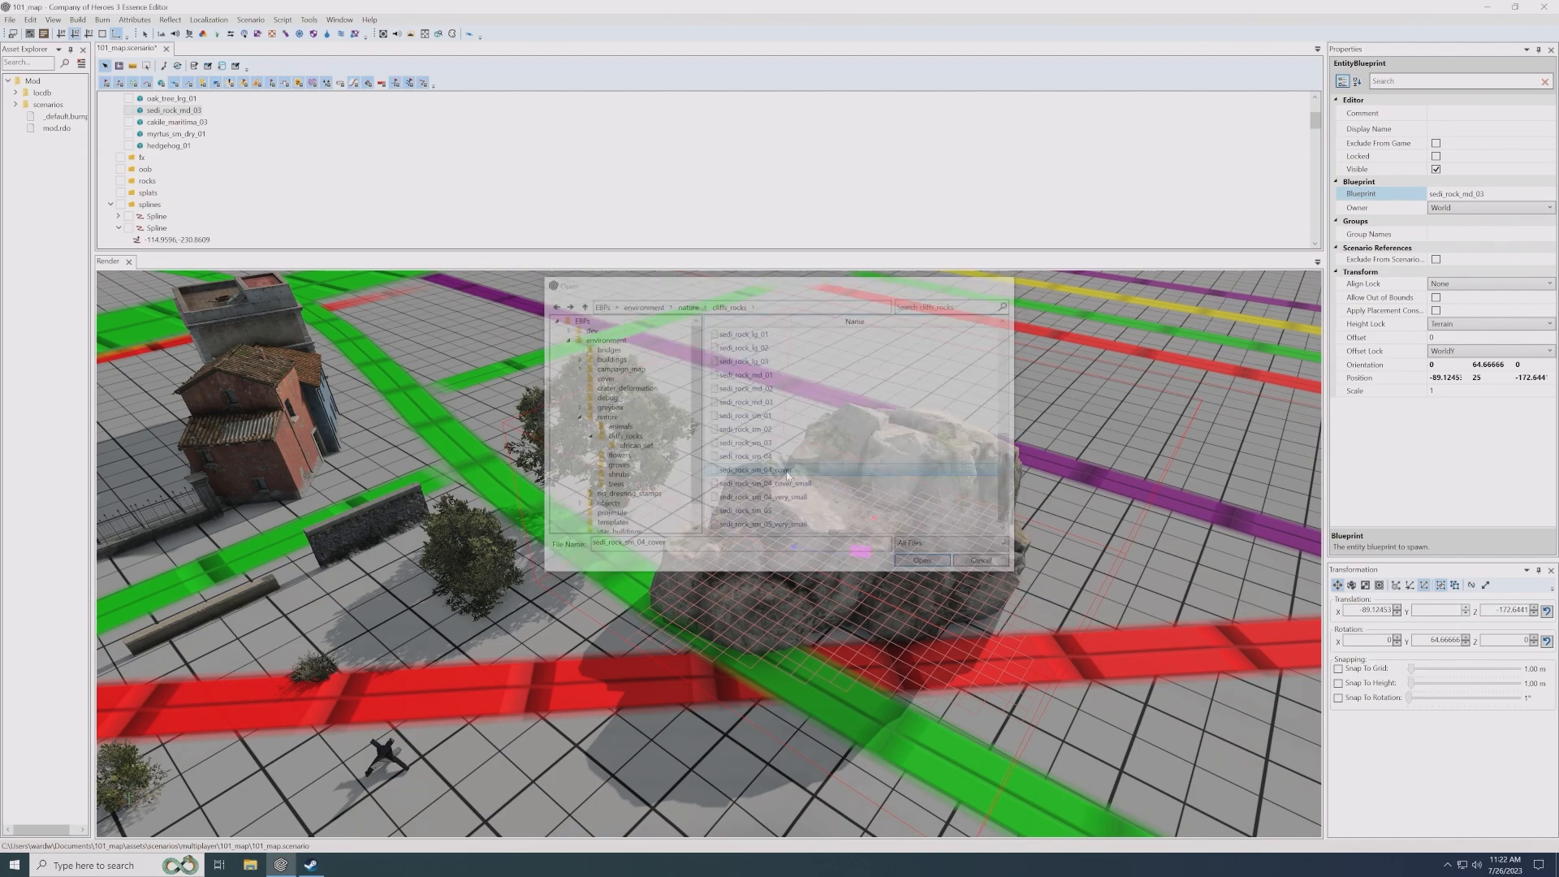
- Move the small cover rock onto the red line at about X -80.95, Z -152.4 and rotate it to 107.33° about the Y axis
scroll(818, 551, "up", 4)
middle_click_drag(817, 550, 742, 491)
middle_click_drag(641, 661, 784, 546)
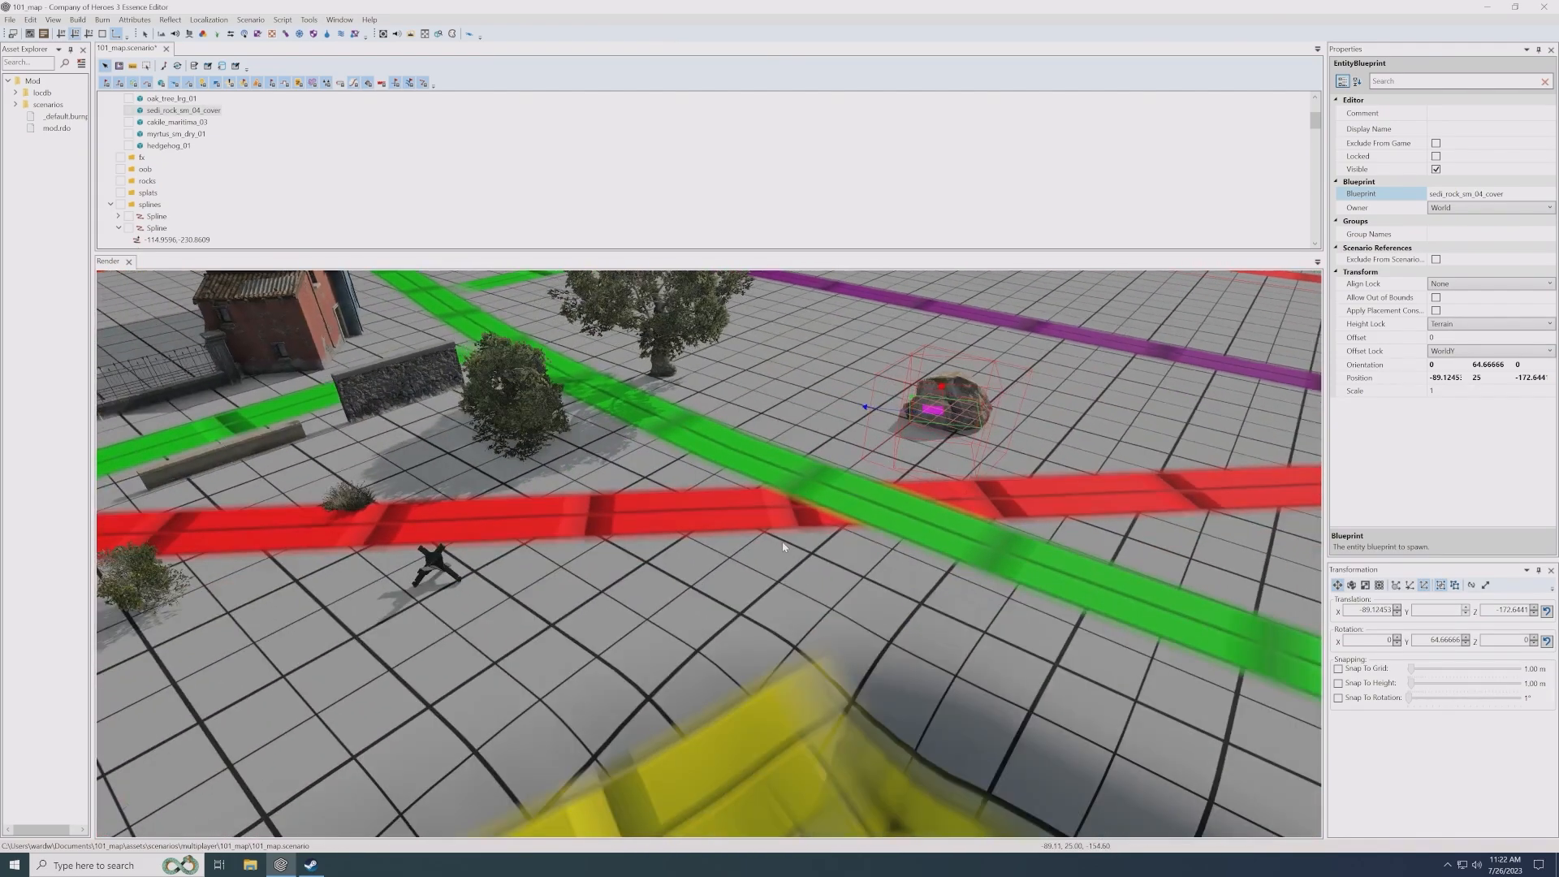
scroll(795, 537, "up", 3)
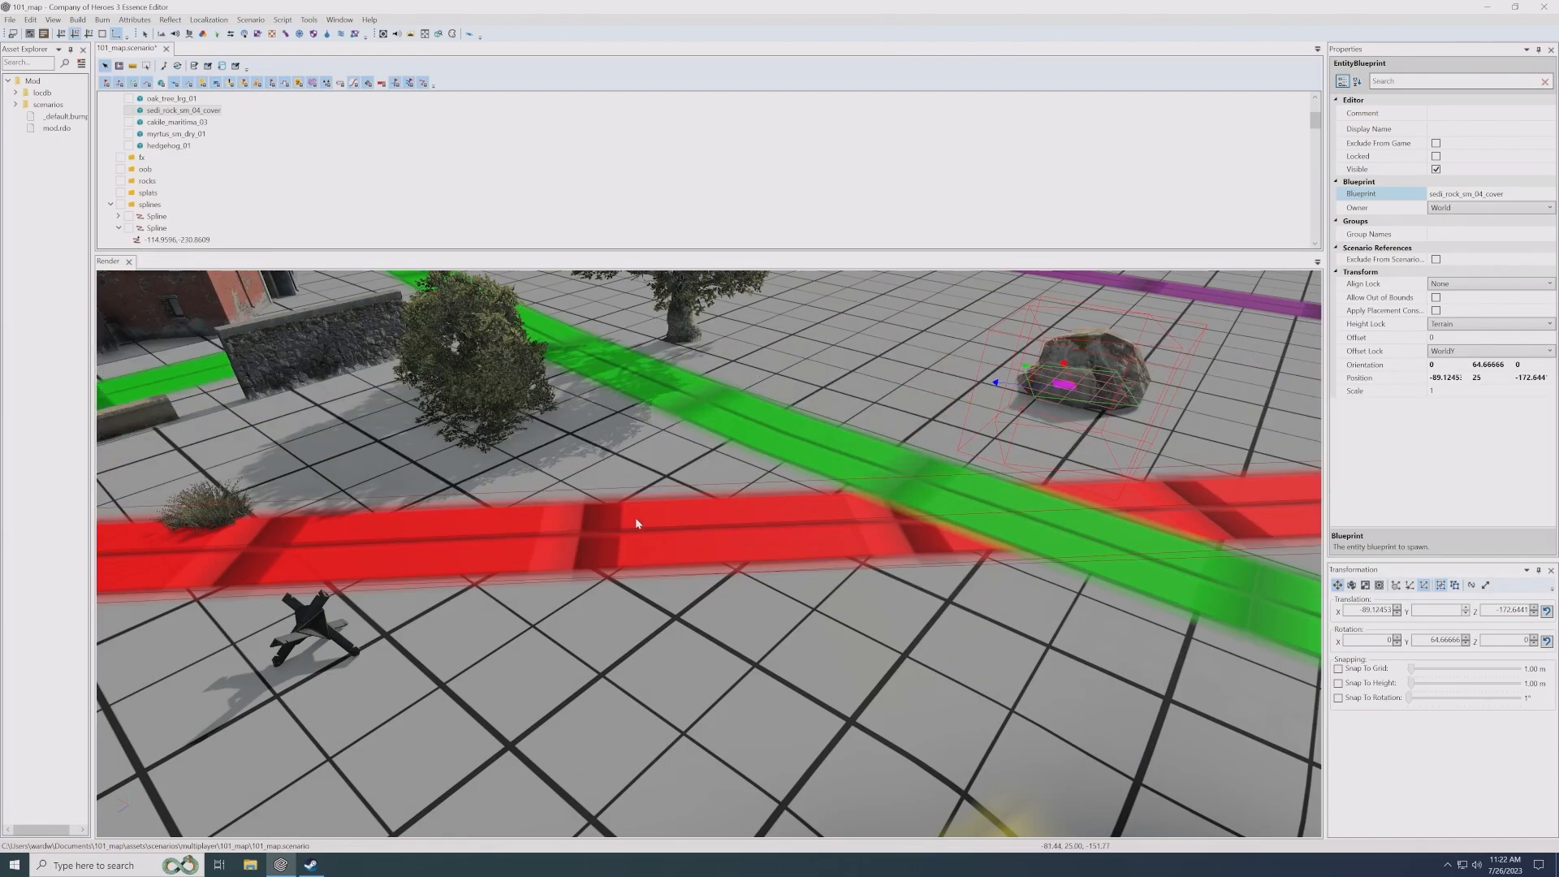
left_click(595, 534)
scroll(692, 529, "up", 2)
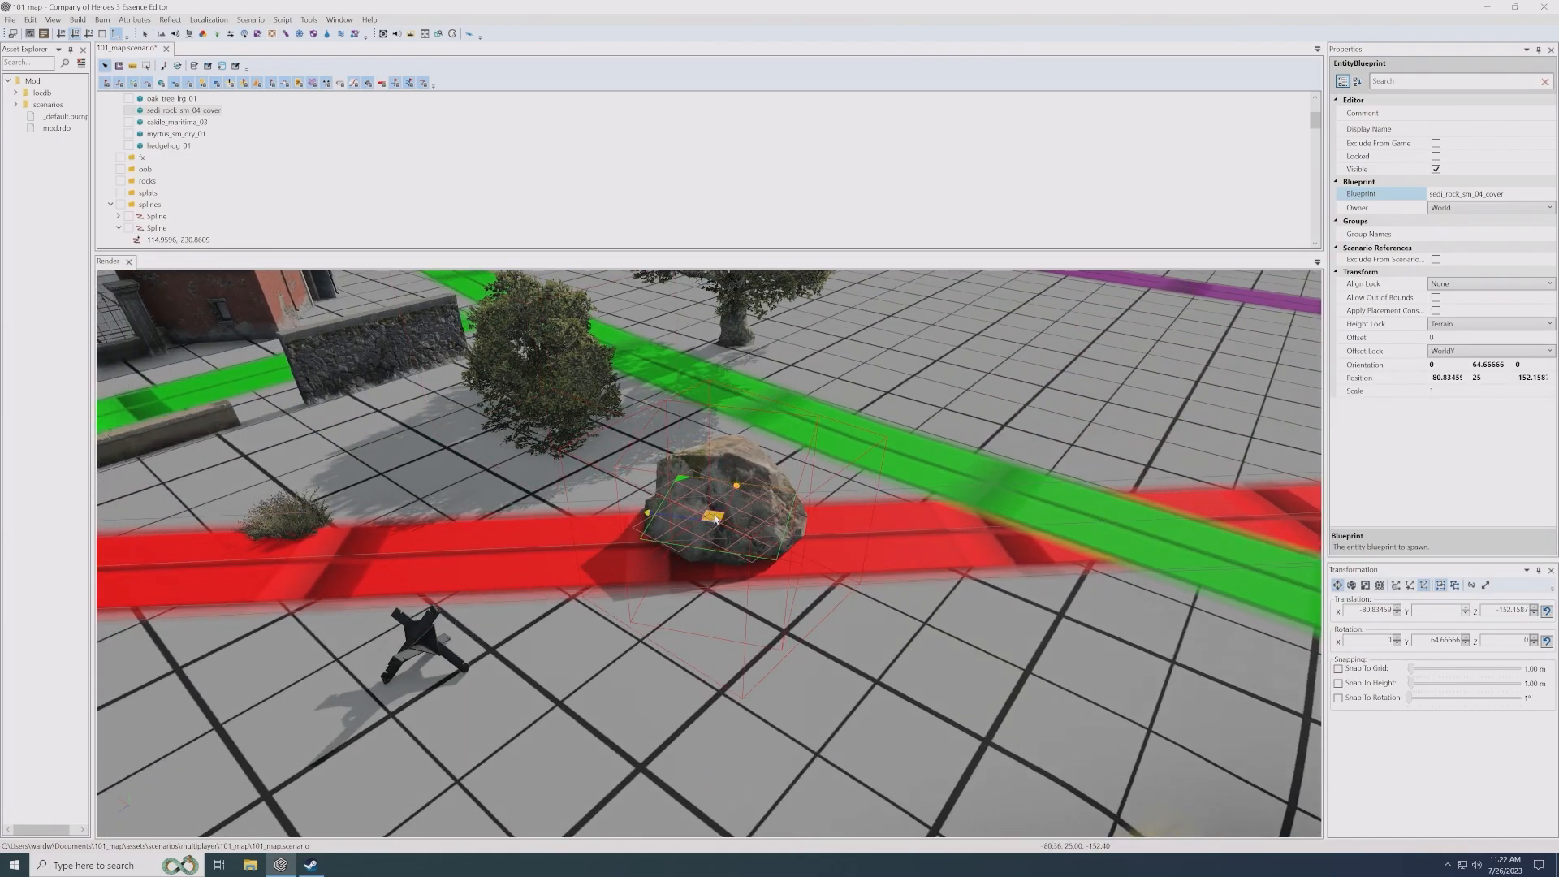
left_click_drag(712, 517, 714, 518)
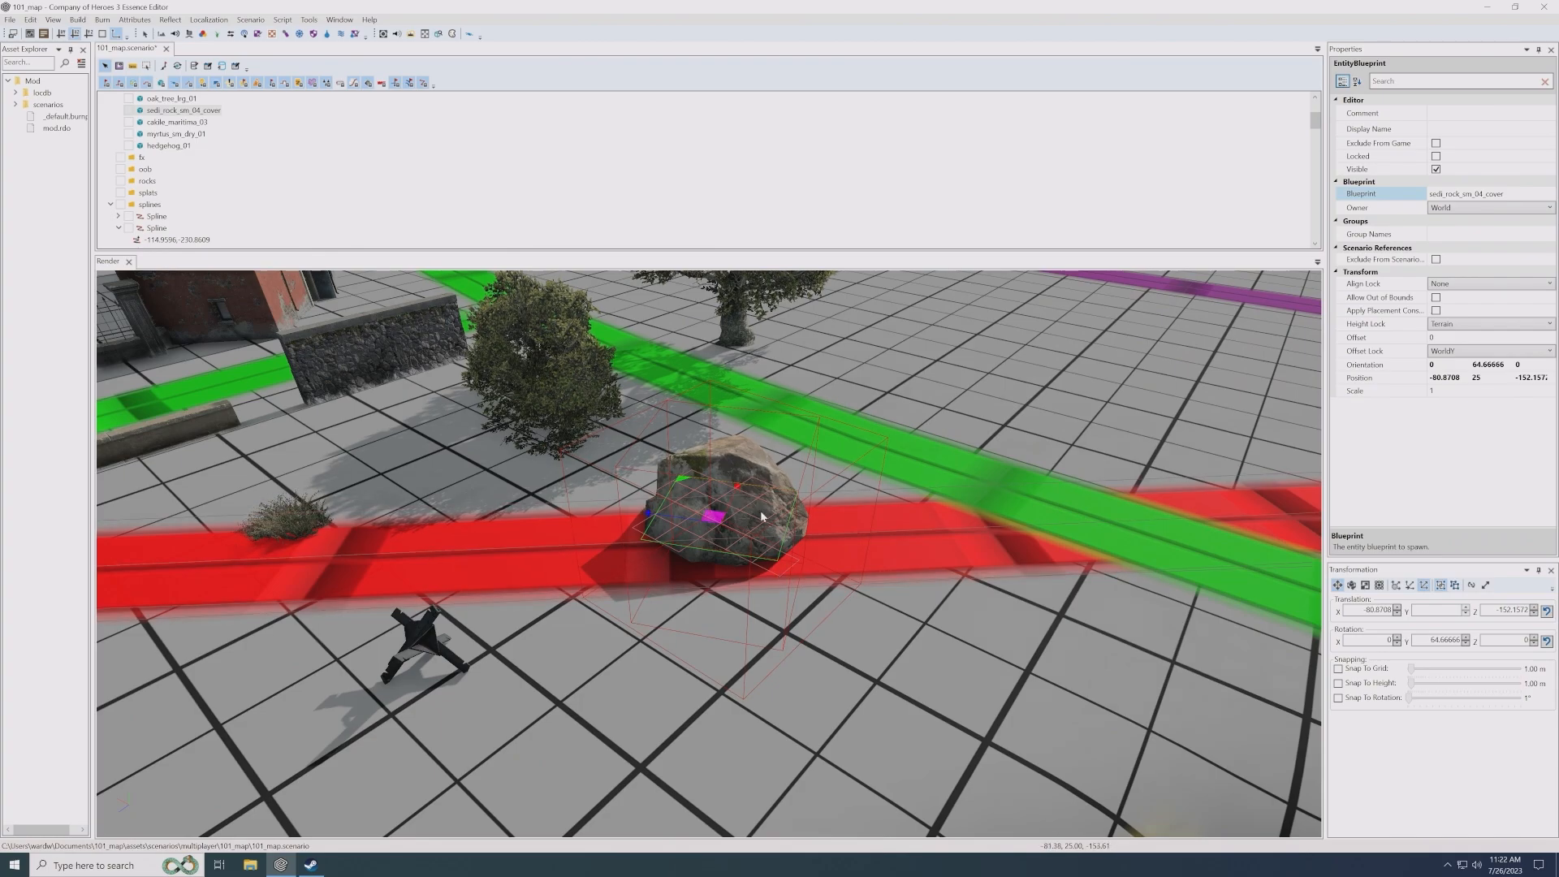
scroll(762, 519, "up", 1)
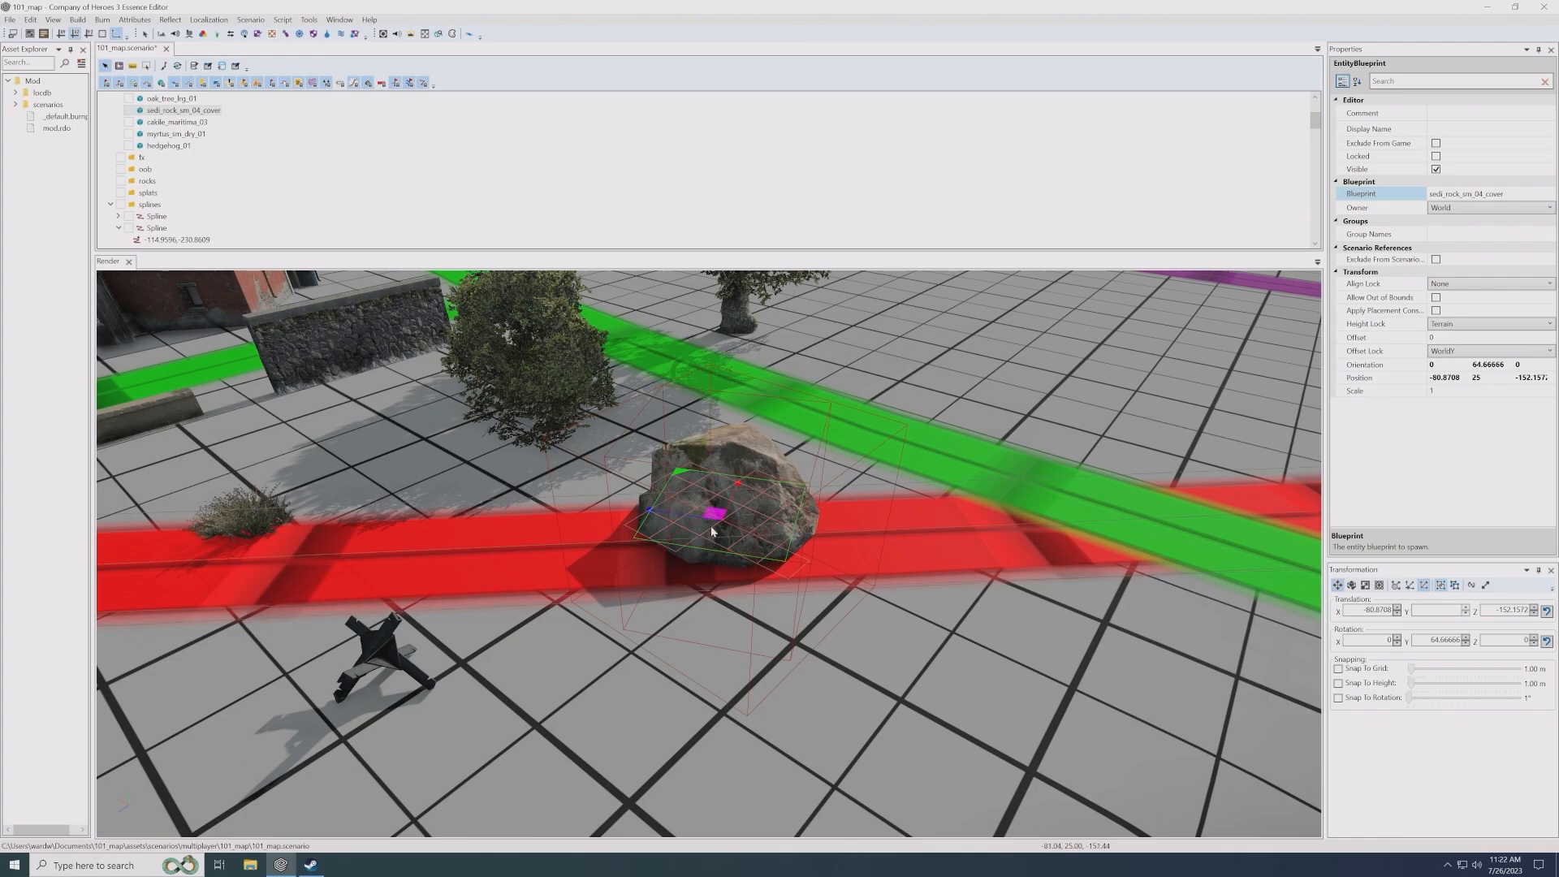
left_click_drag(718, 521, 699, 568)
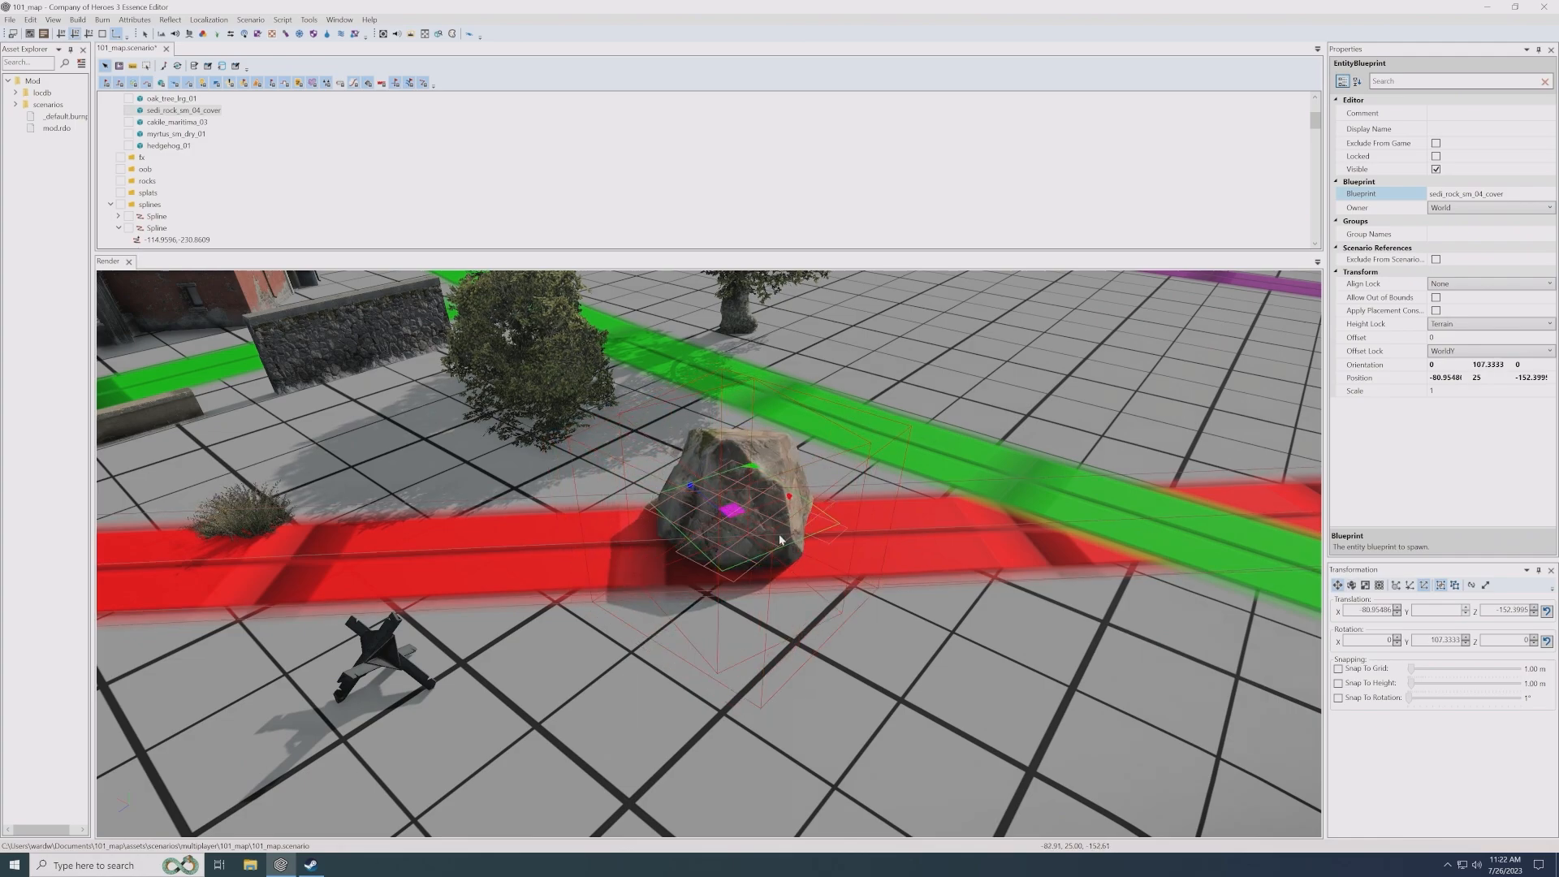
- Release the cover rock's height lock and sink it into the ground to about Y 23.81
key("h")
left_click_drag(730, 485, 698, 503)
scroll(818, 583, "up", 3)
left_click_drag(826, 564, 773, 573, "alt")
scroll(774, 572, "down", 5)
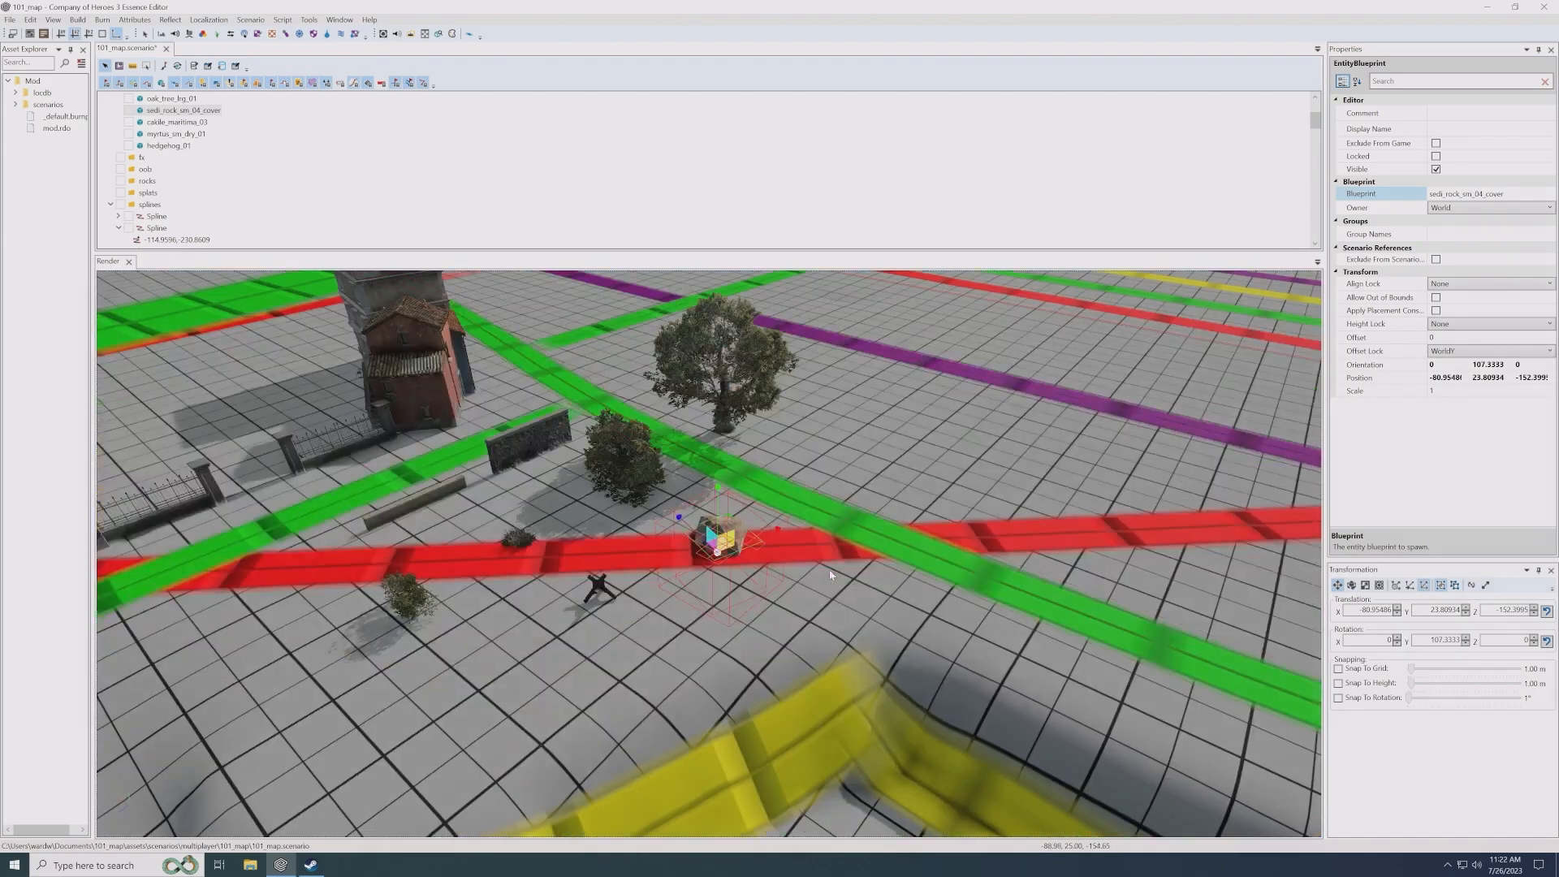
scroll(773, 572, "up", 3)
scroll(773, 572, "up", 2)
left_click(816, 623)
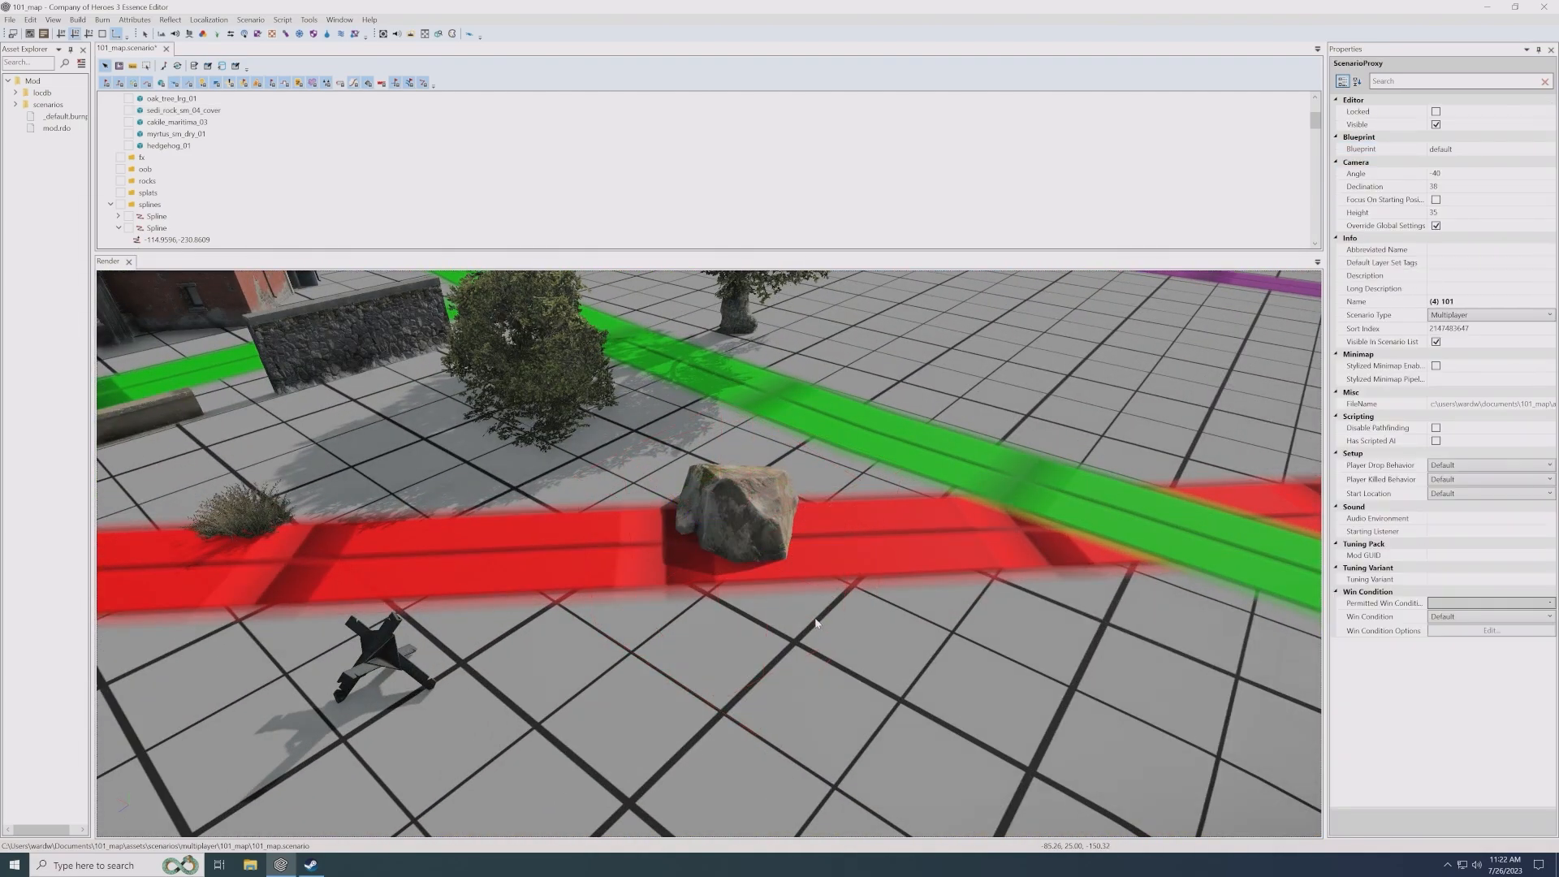
left_click(744, 498)
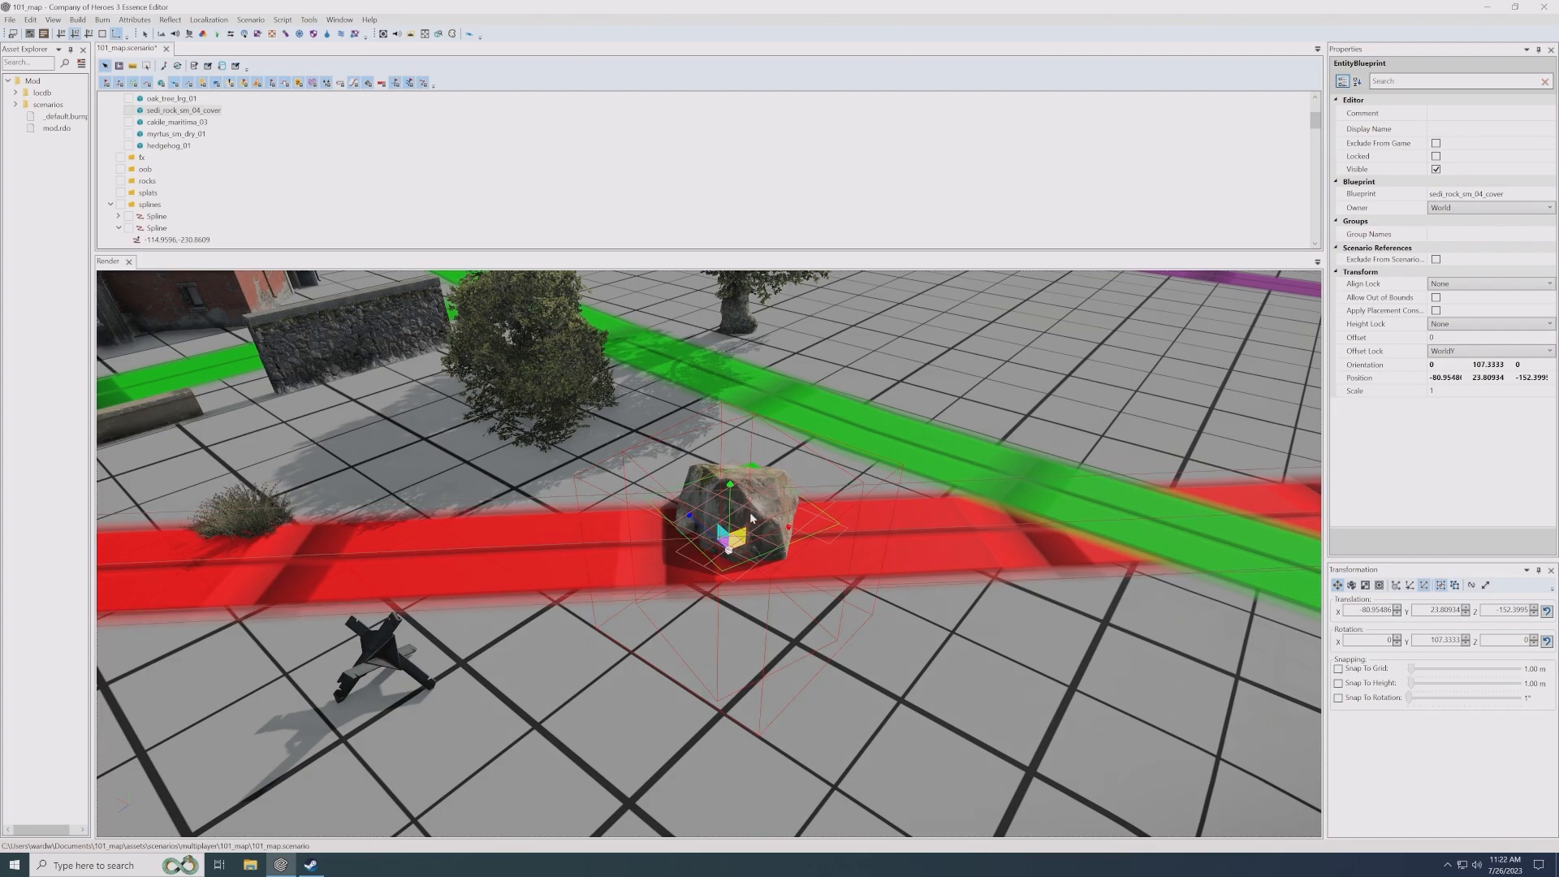
- Raise the sunken cover rock slightly to about Y 24.06
key("space")
key("space")
key("space")
key("space")
key("space")
key("space")
mouse_move(728, 517)
left_mouse_down()
mouse_move(730, 473)
mouse_move(729, 511)
left_mouse_up()
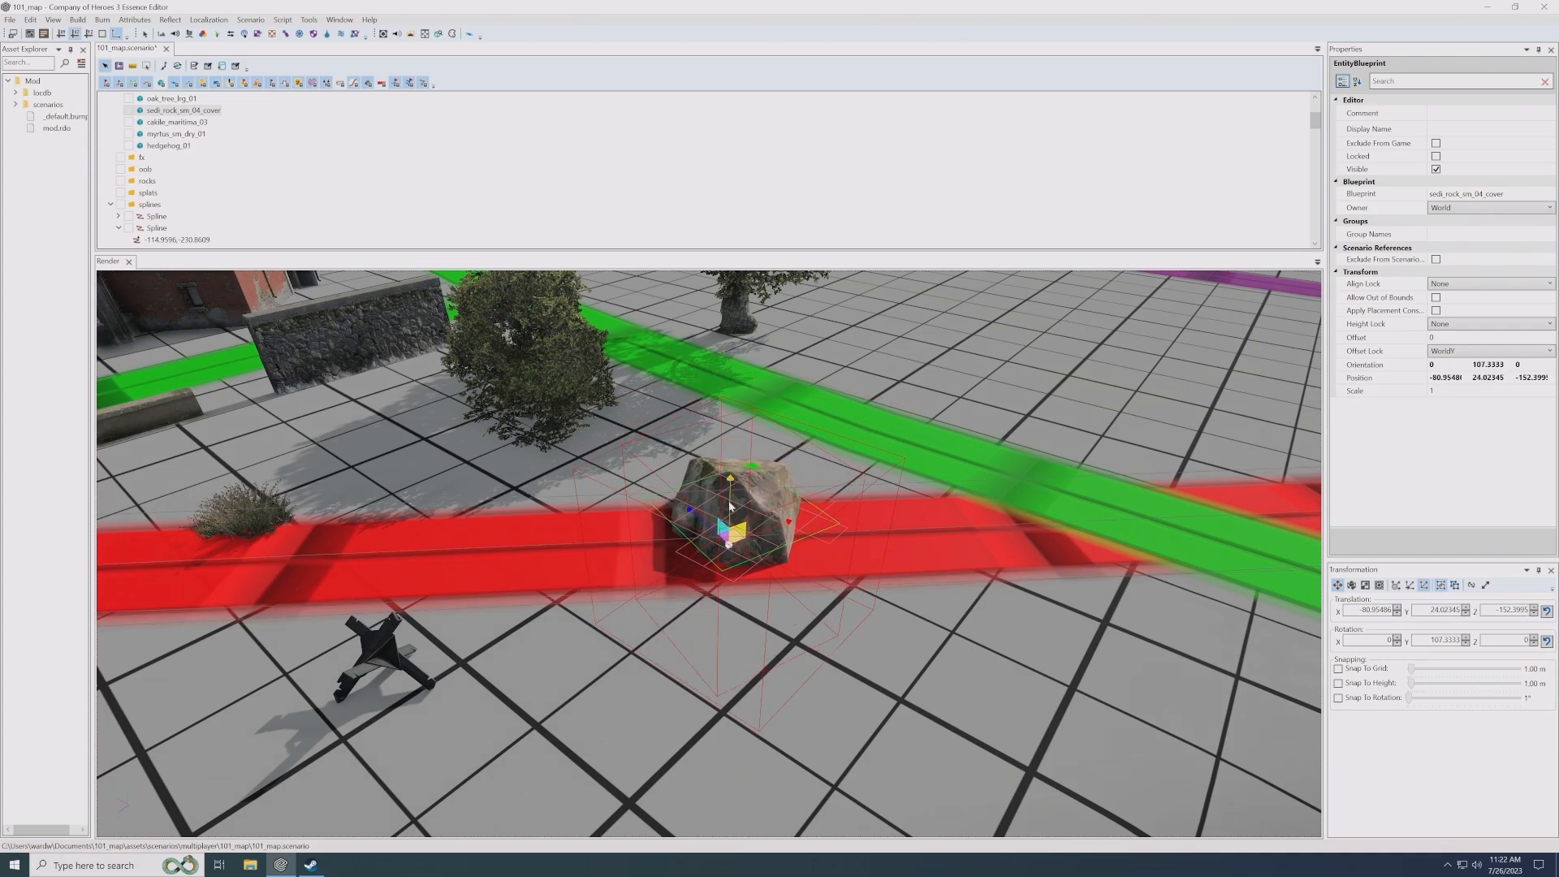
left_click_drag(729, 498, 739, 532)
- Keep the cover rock's Align Lock at None and set its Height Lock to Terrain
left_click(1437, 285)
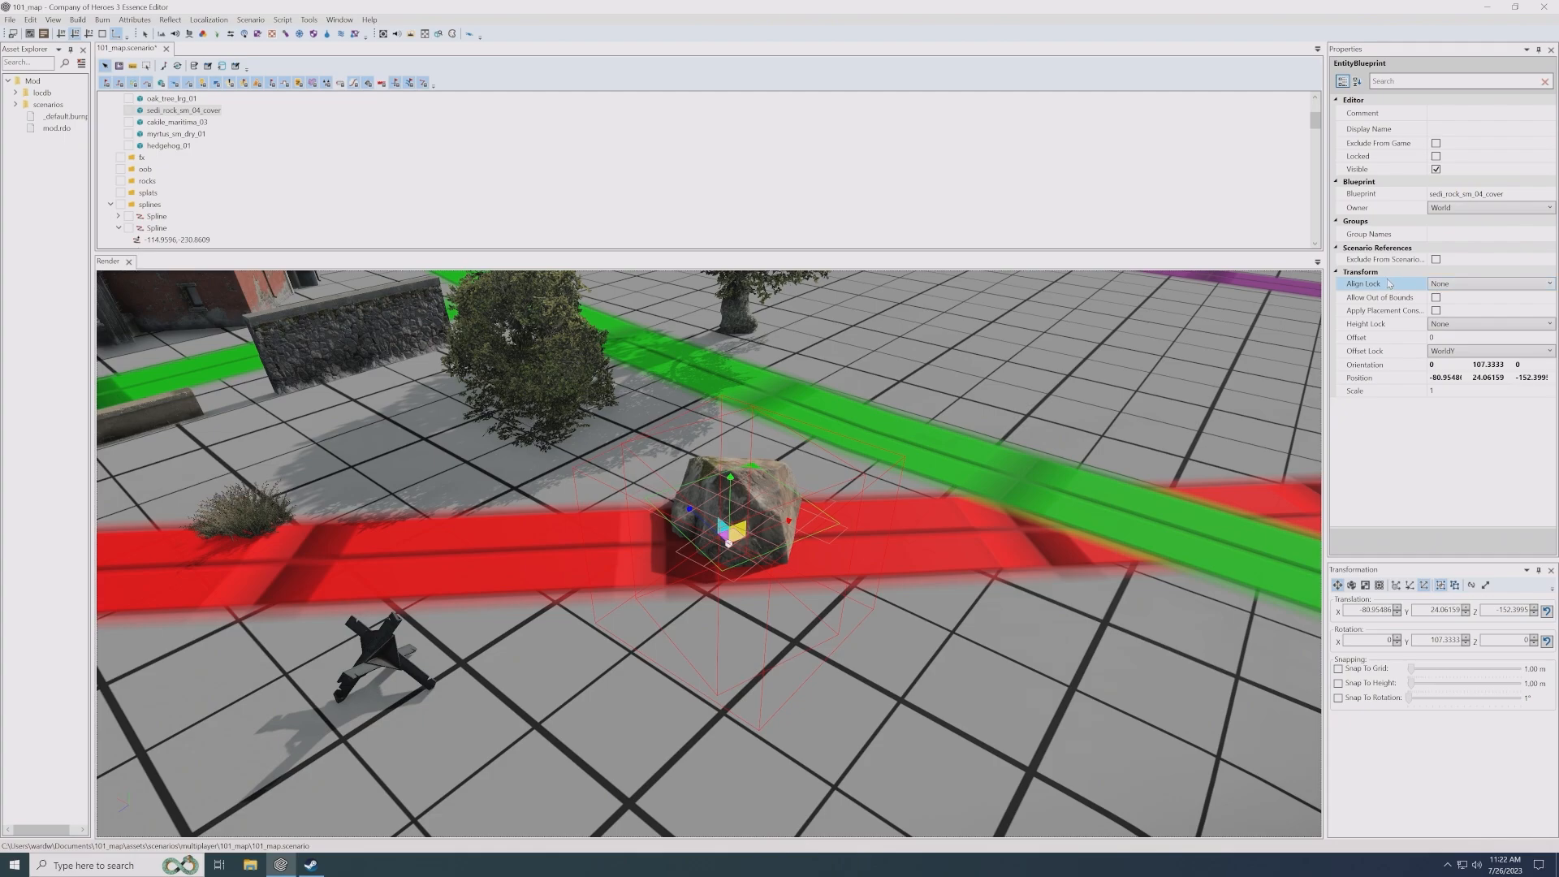
left_click(1454, 285)
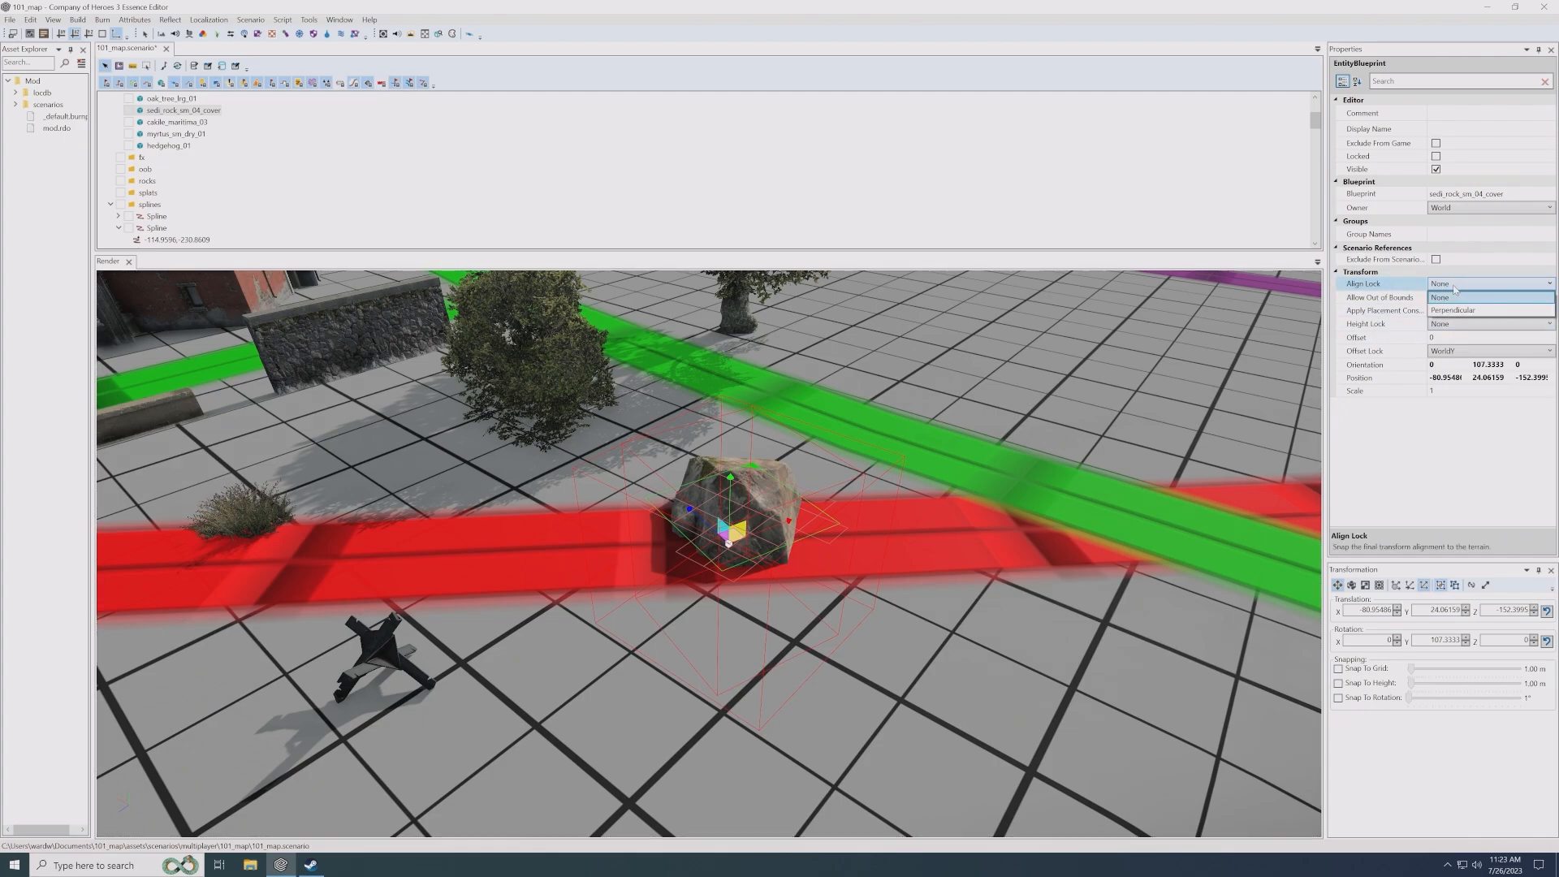
left_click(1453, 297)
left_click(1454, 323)
left_click(1462, 323)
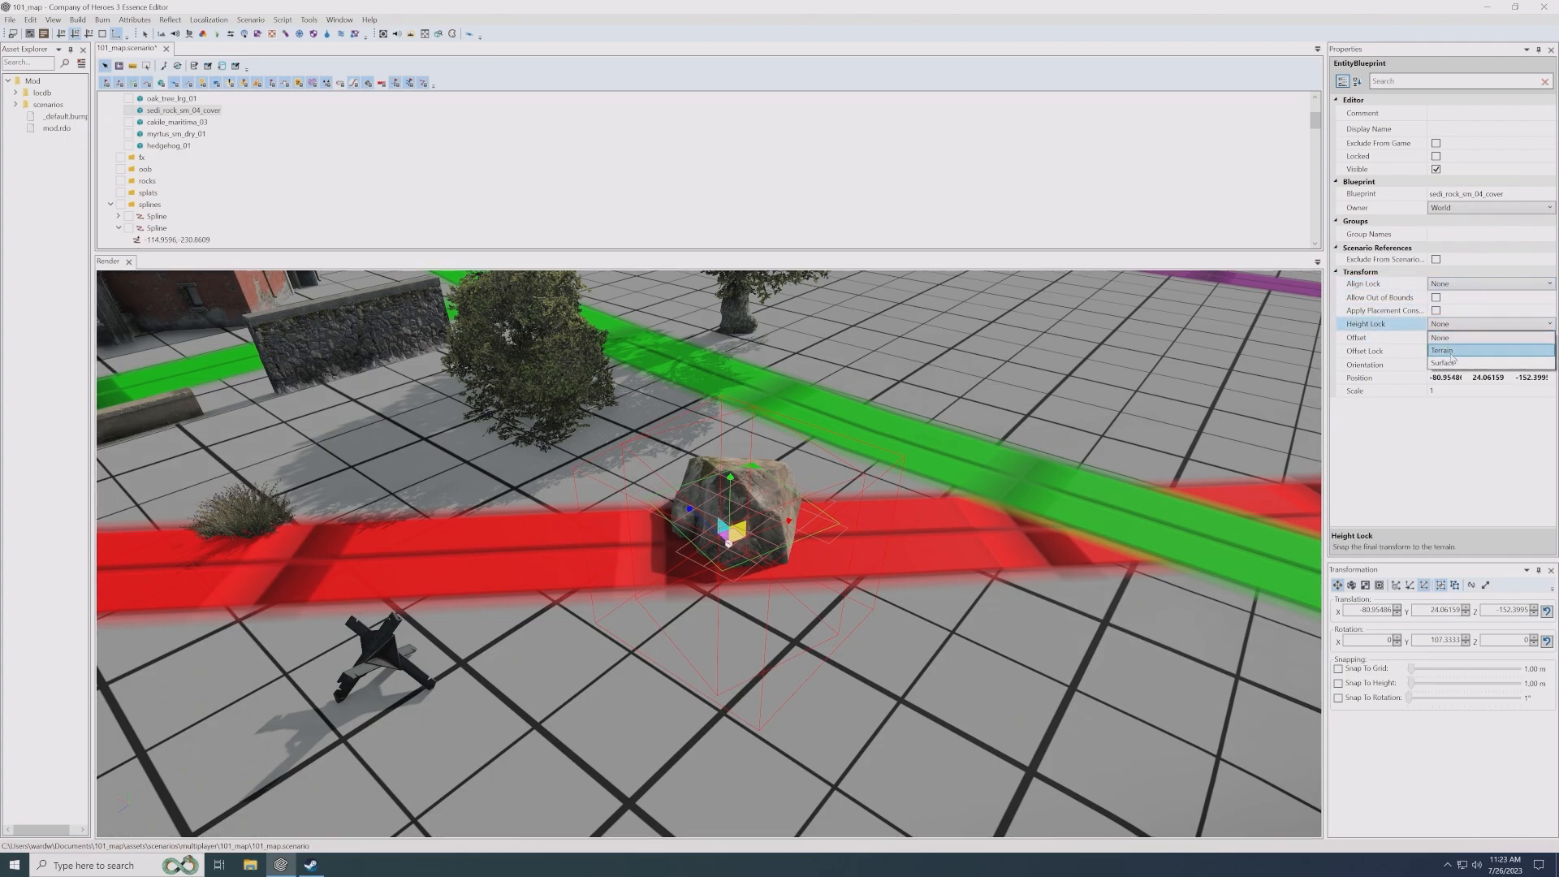
left_click(1451, 350)
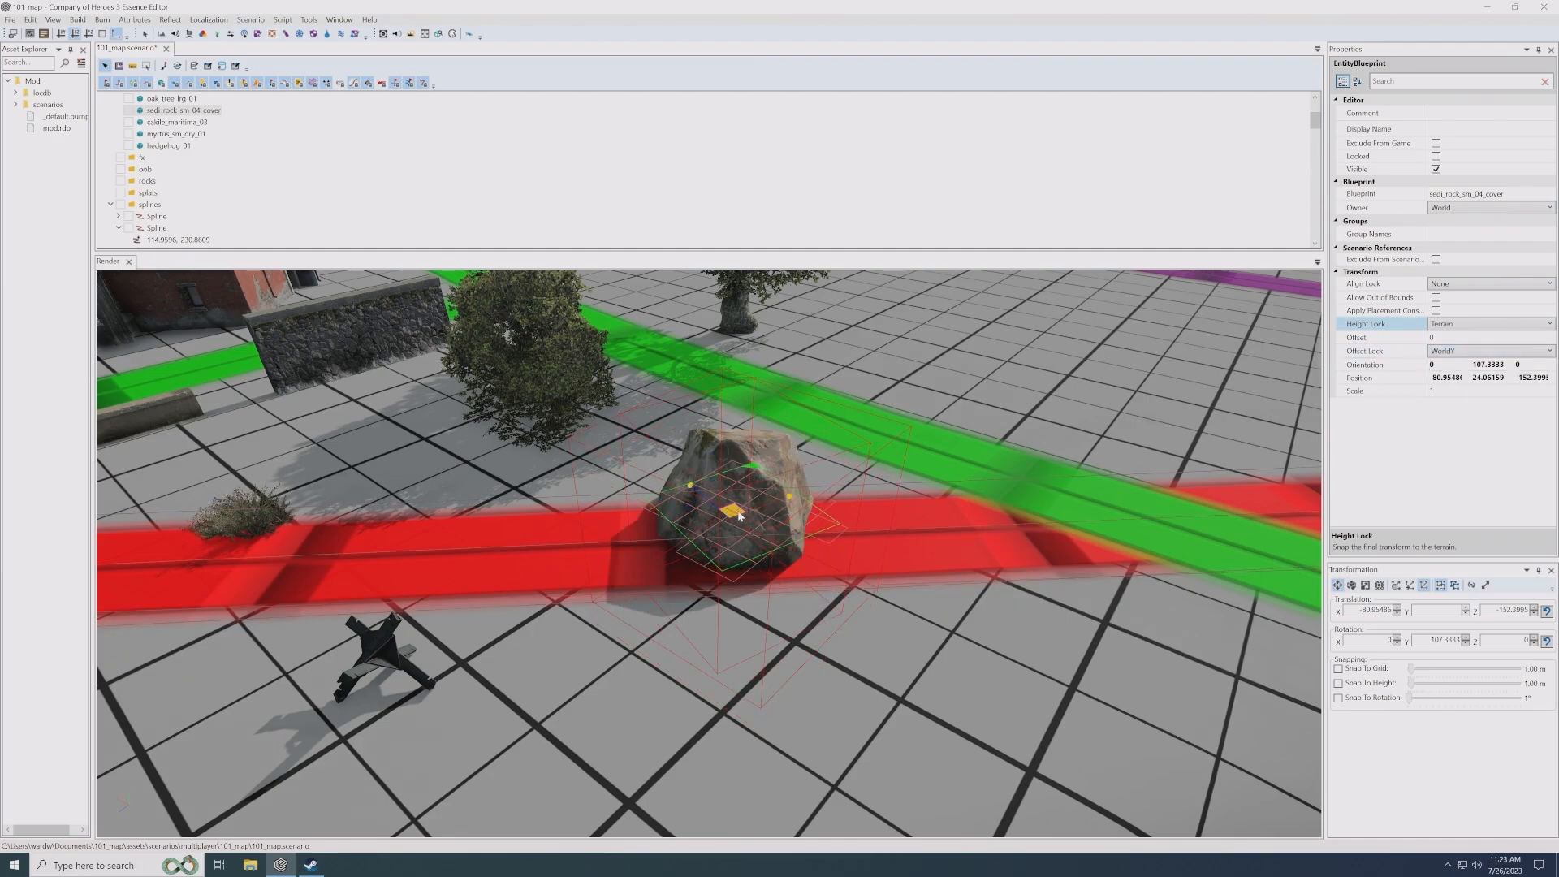
- Undo the cover rock's Height Lock change and adjust its height freely to about Y 24.10
key("ctrl+z")
left_click_drag(732, 494, 737, 474)
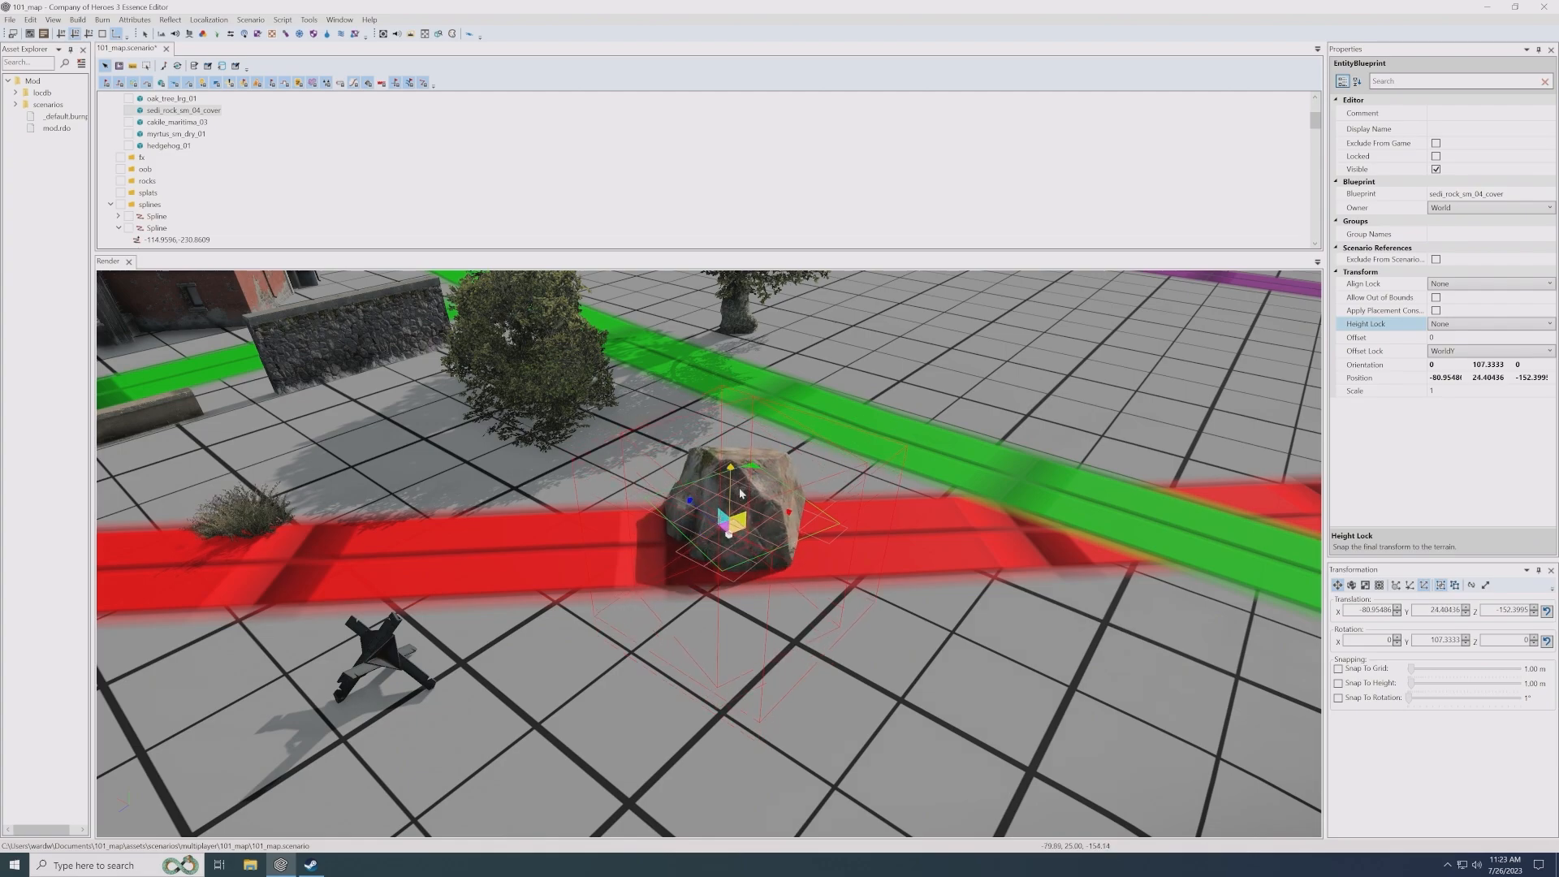
left_click(845, 600)
scroll(748, 581, "down", 3)
scroll(749, 582, "up", 3)
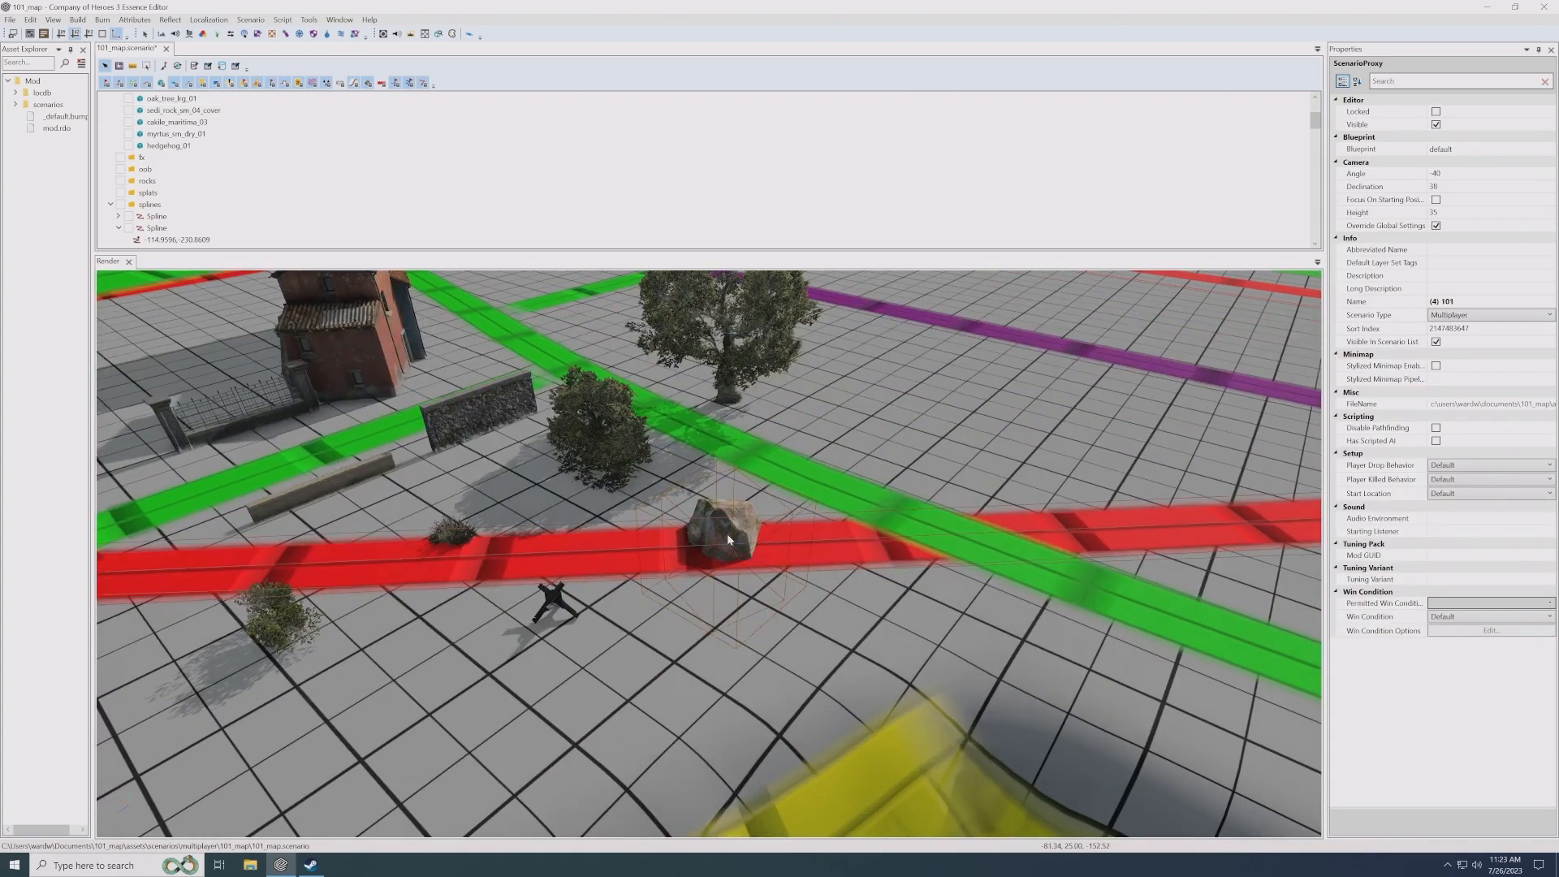
- Shift the cover rock slightly along the ground to about X -80.35, Z -152.97
left_click(728, 533)
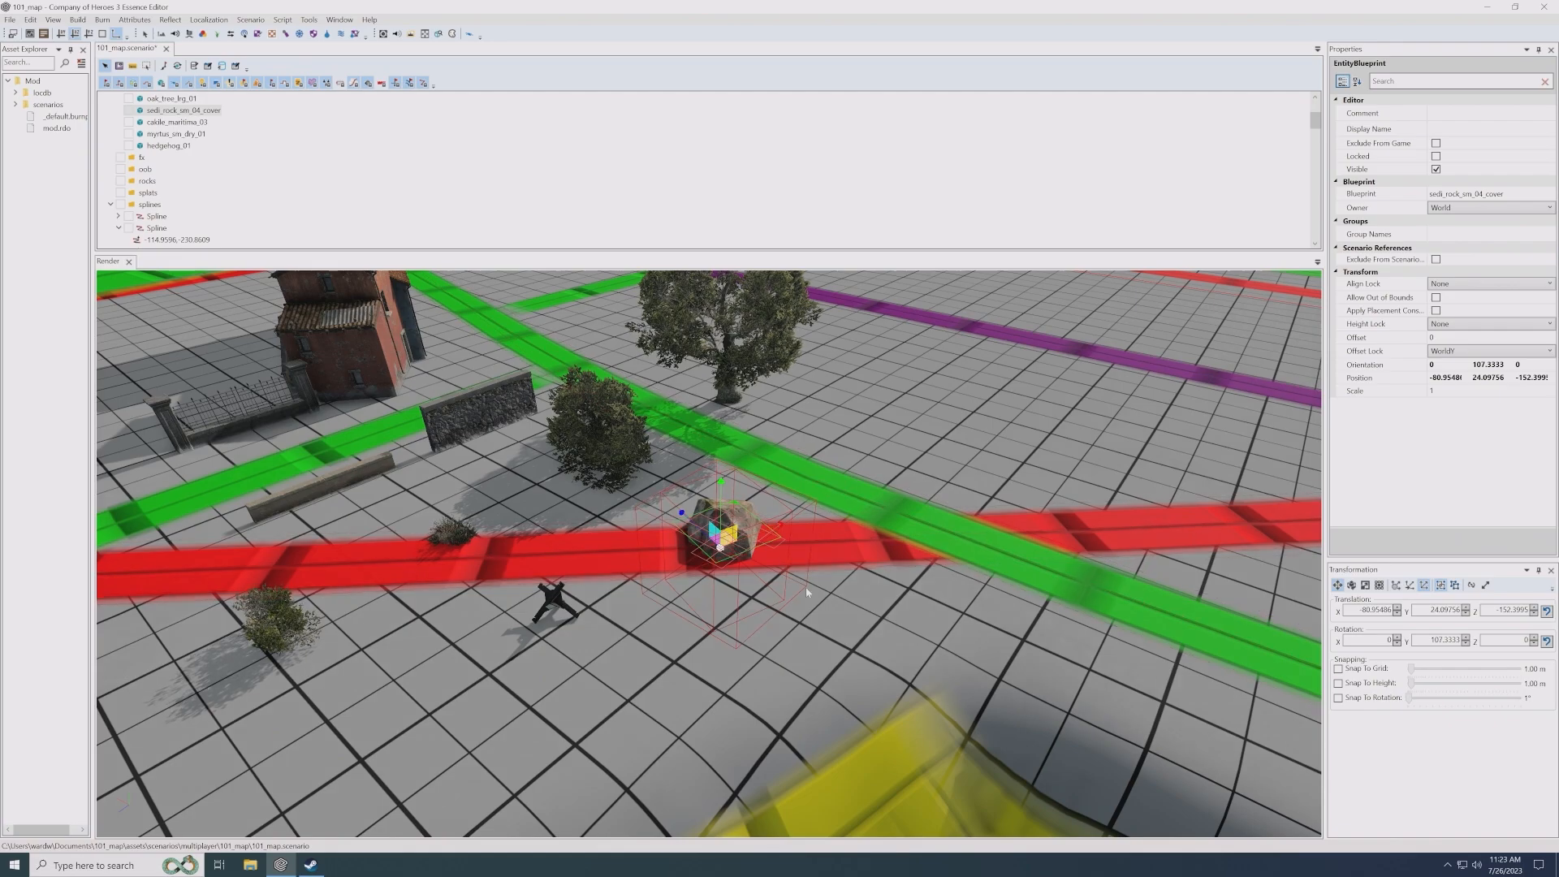
left_click_drag(727, 543, 725, 534)
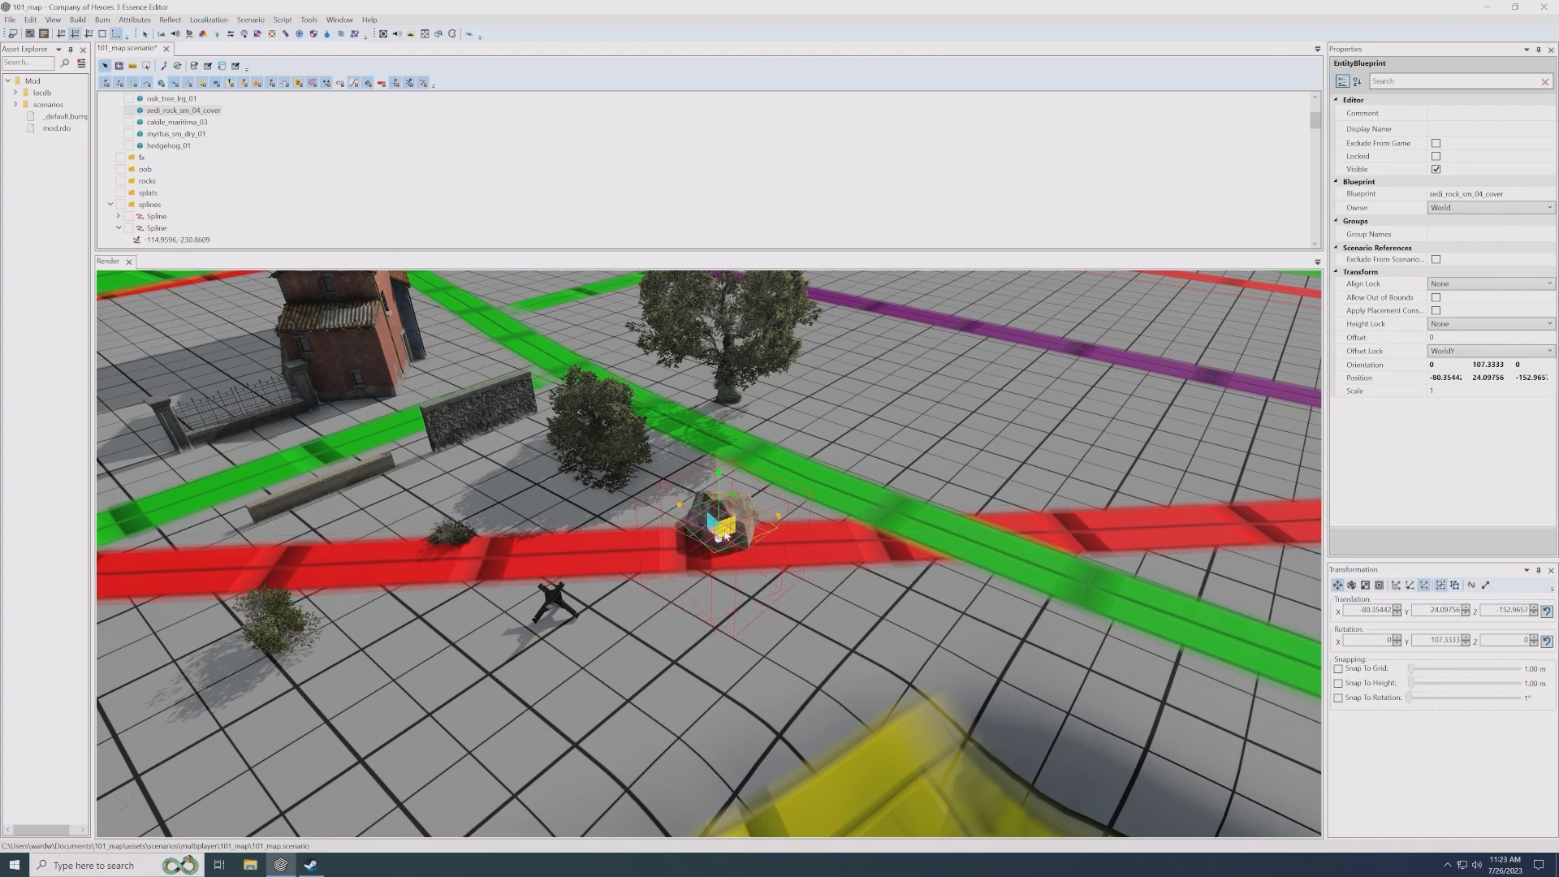
left_click(715, 635)
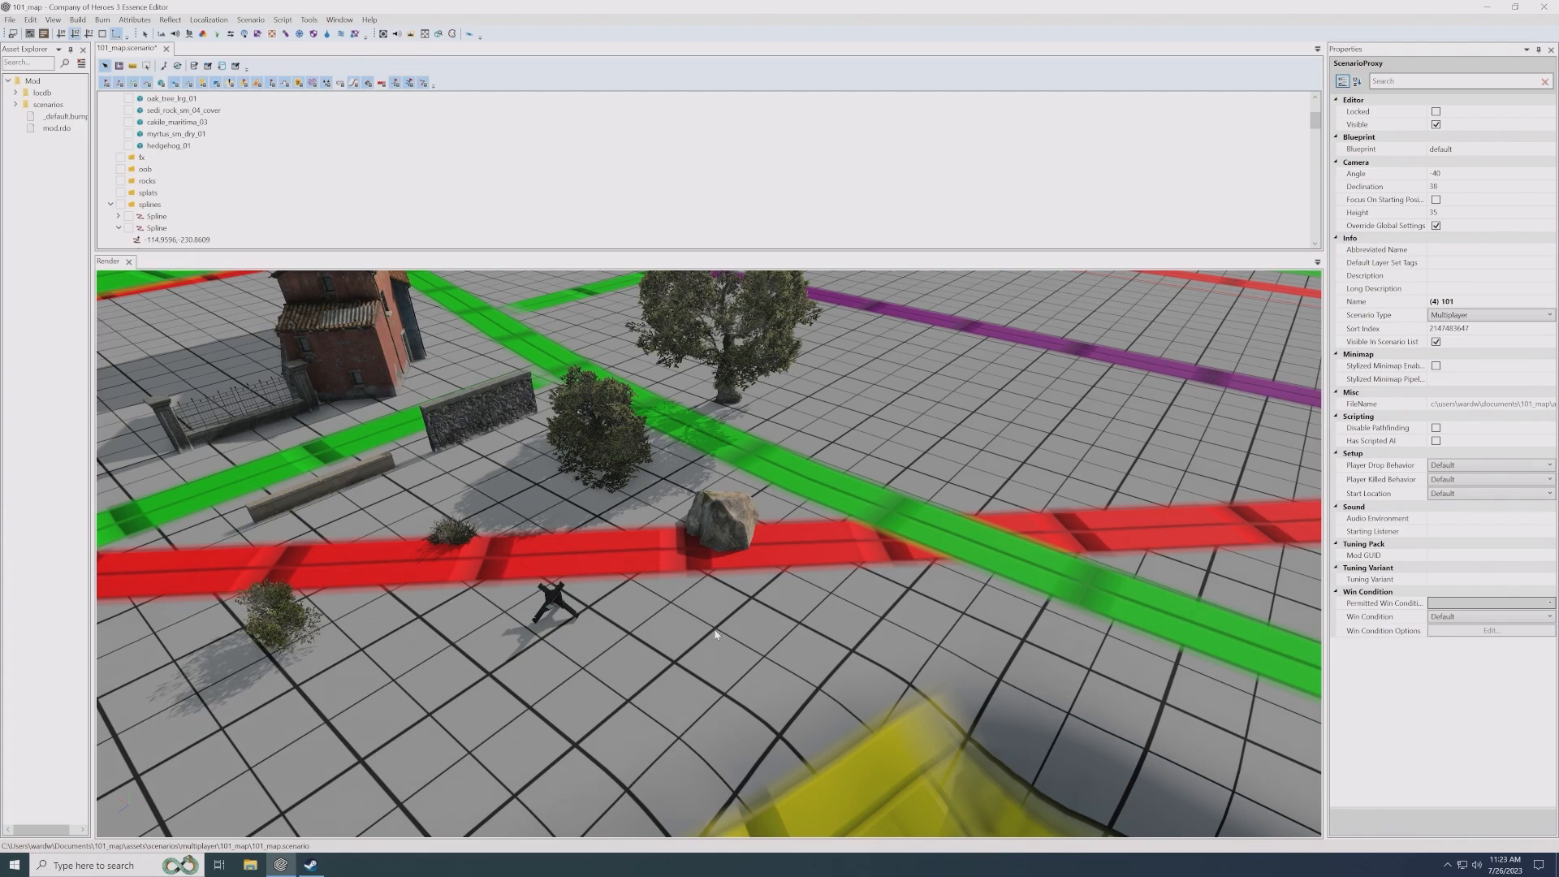
- Duplicate the tall flat-roofed plaster building and place the copy at about X -13.52, Z -162.80
scroll(680, 614, "down", 2)
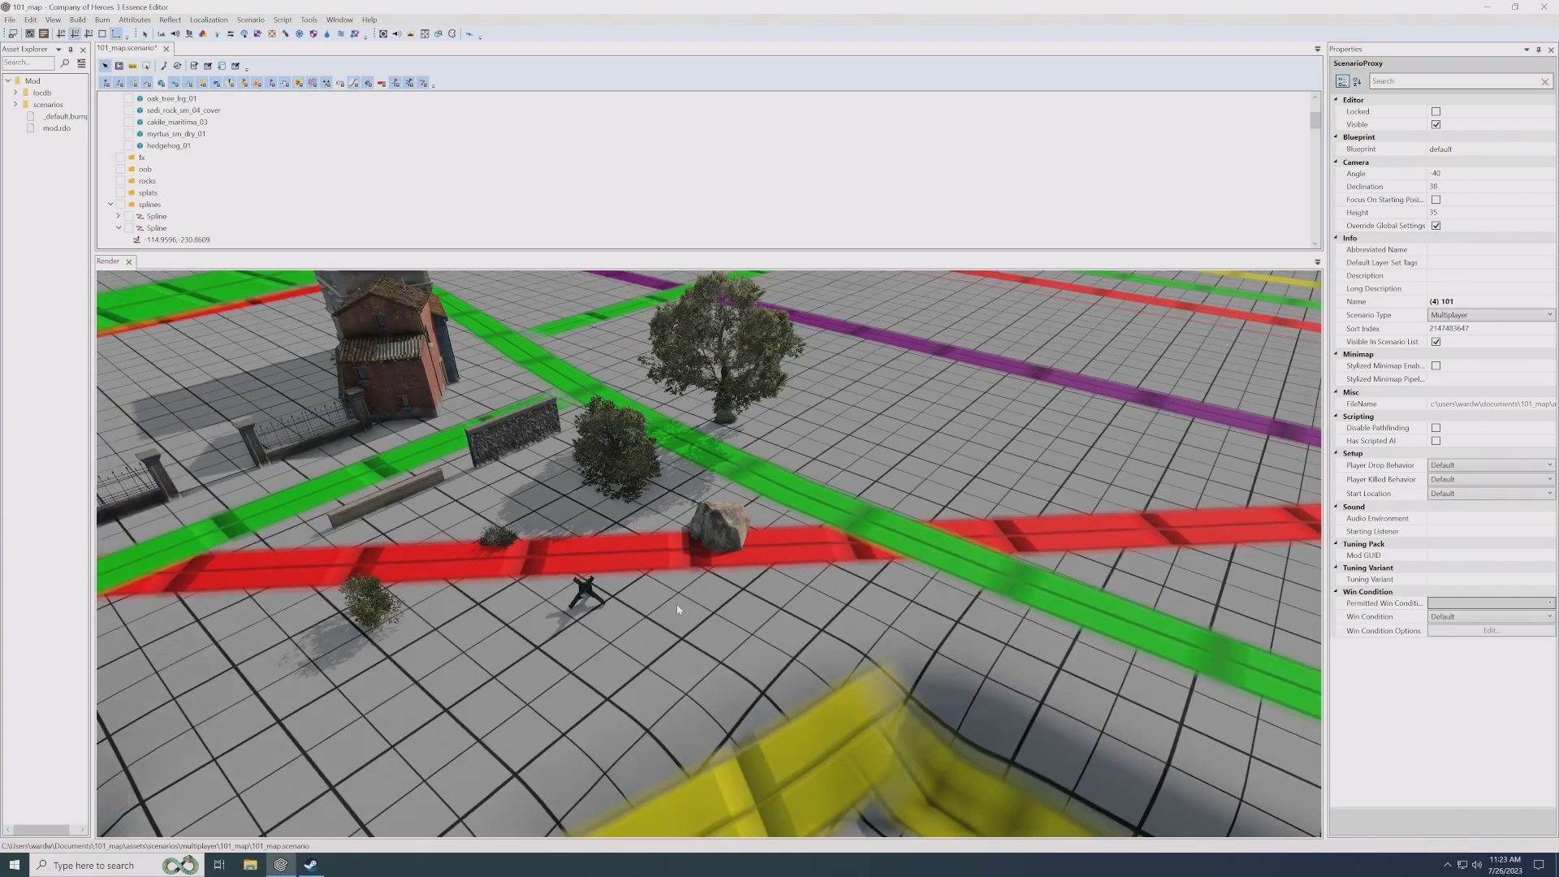
scroll(678, 609, "down", 2)
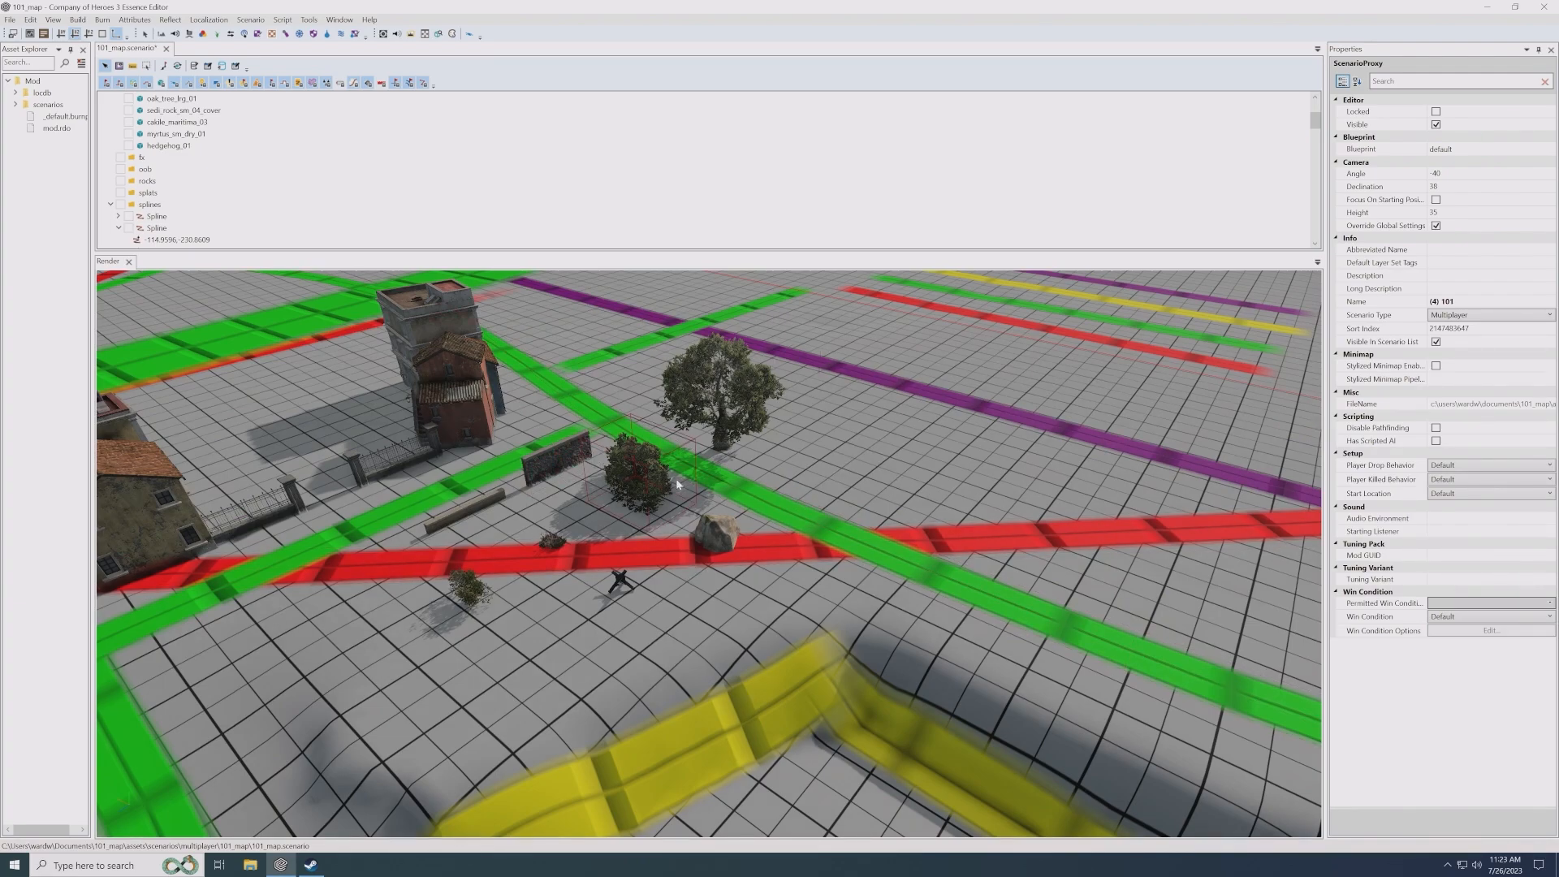
scroll(487, 452, "up", 5)
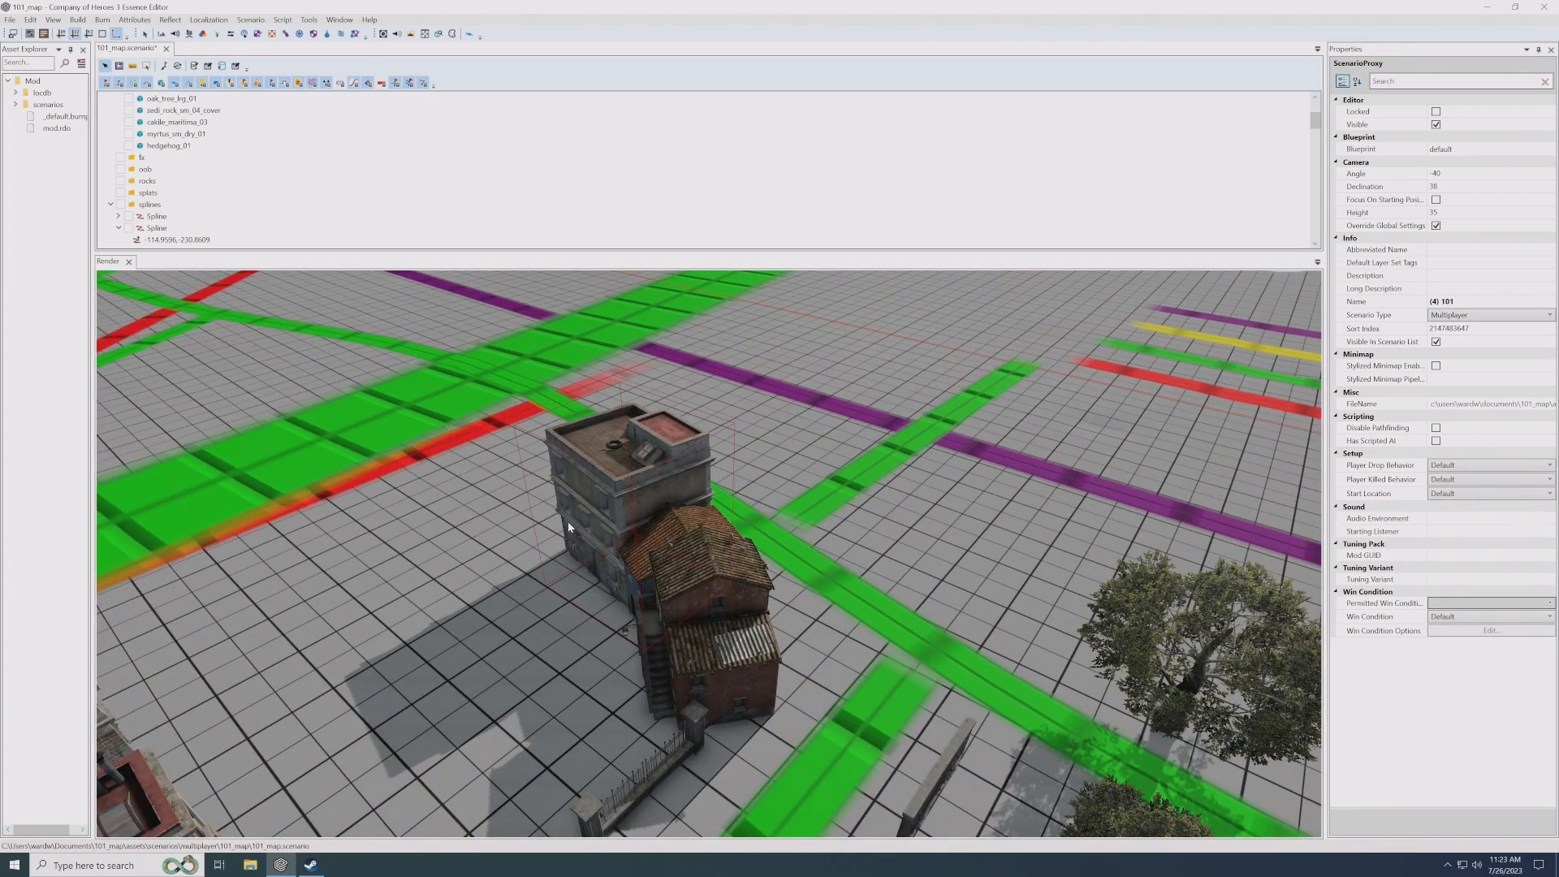
scroll(641, 542, "up", 3)
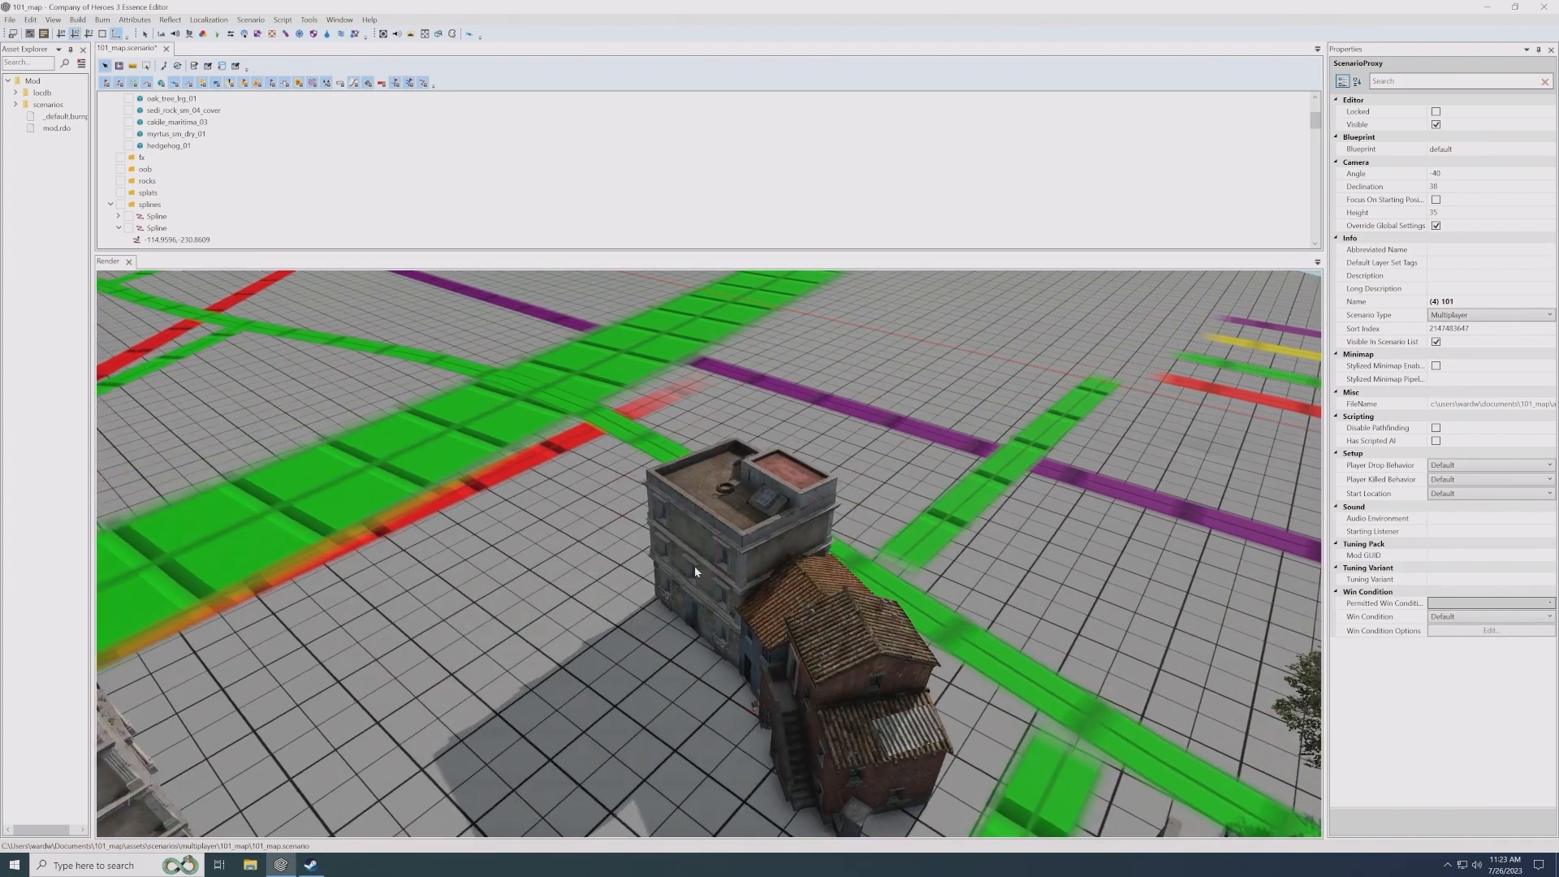
left_click(693, 565)
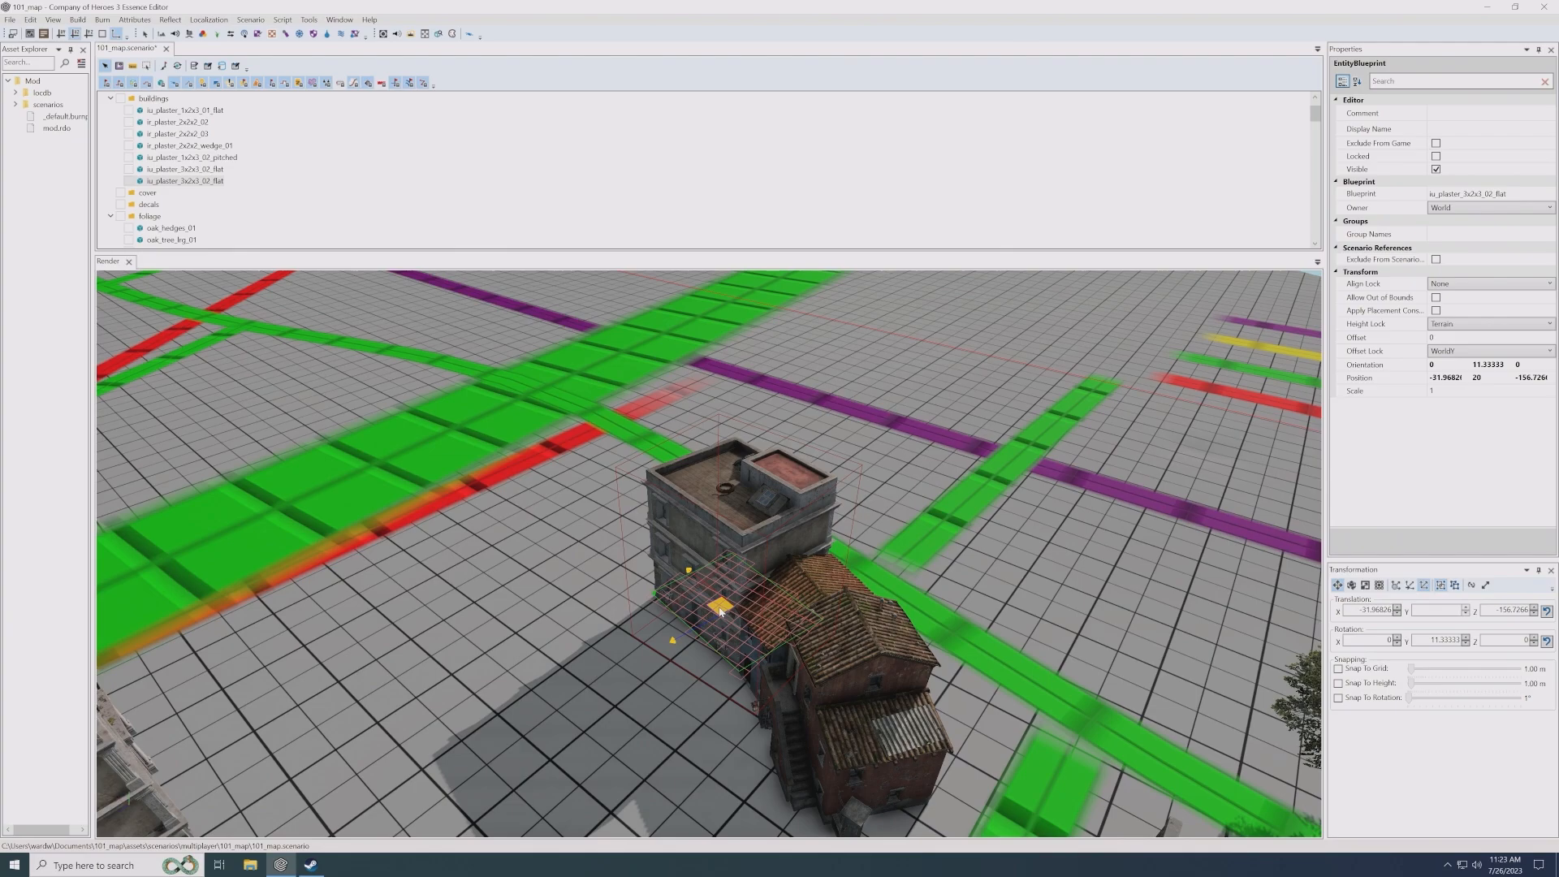
left_click_drag(719, 611, 615, 501, "shift")
middle_click_drag(487, 472, 530, 560)
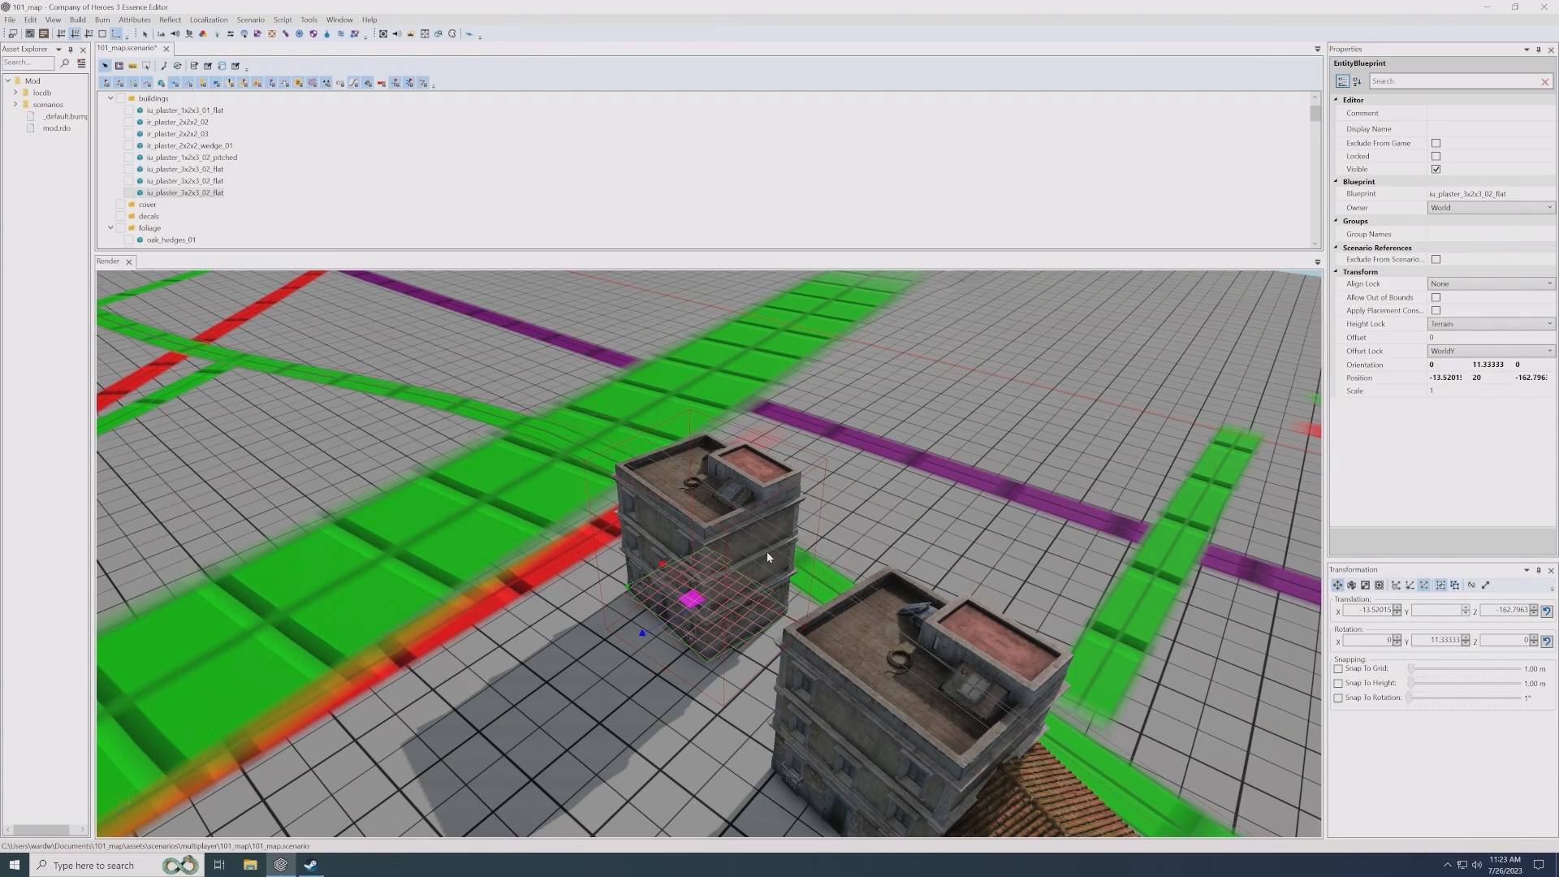
- Change the copied building's blueprint to bridge_stone_med_01 from the environment bridges folder
left_click(1549, 195)
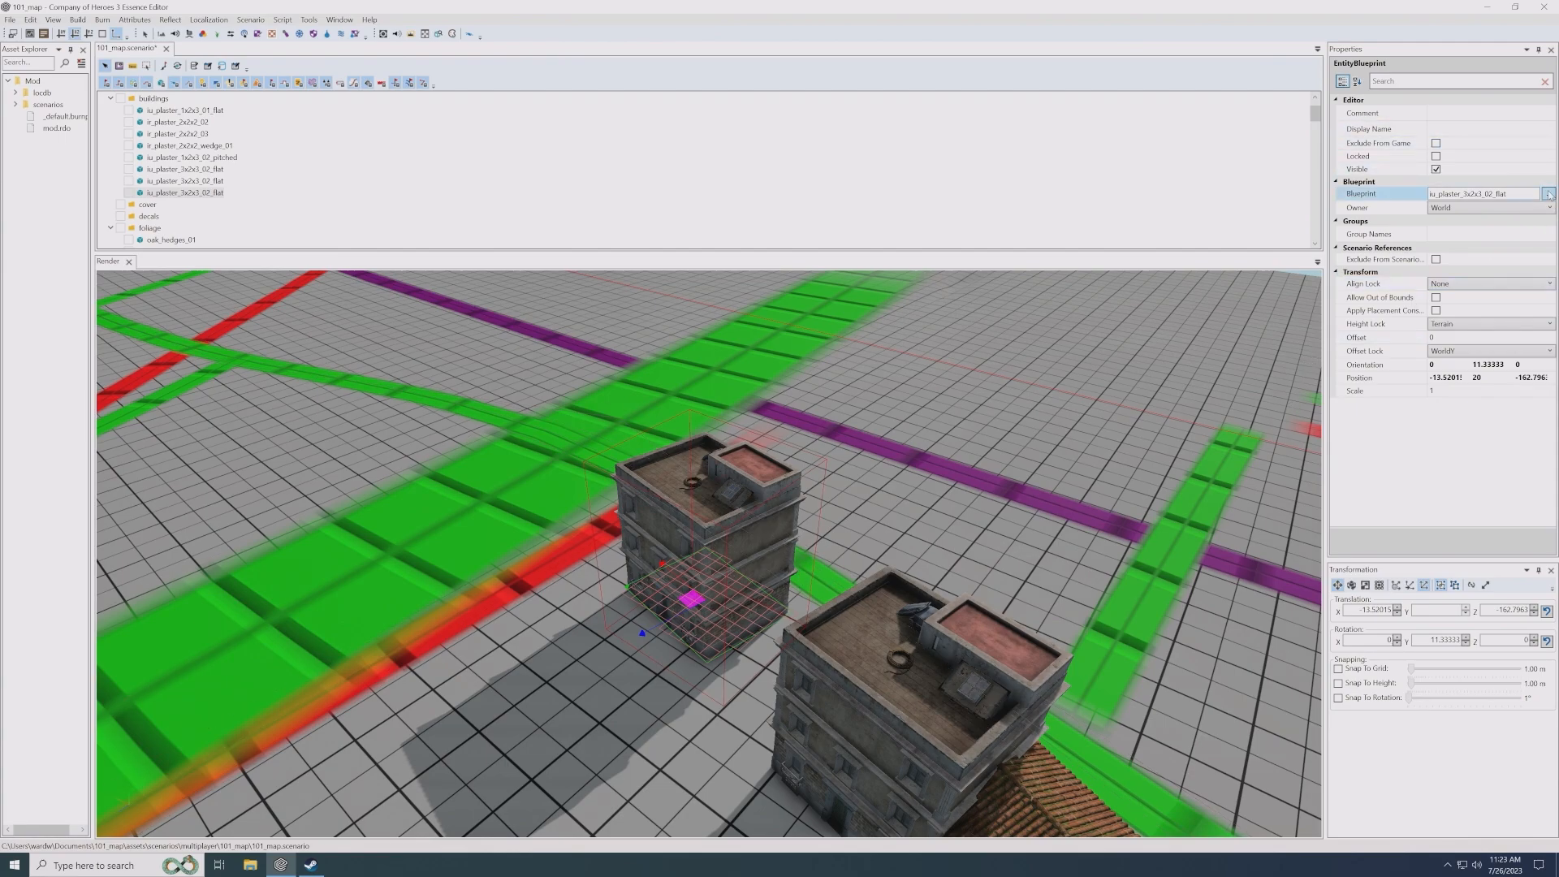
left_click(1550, 194)
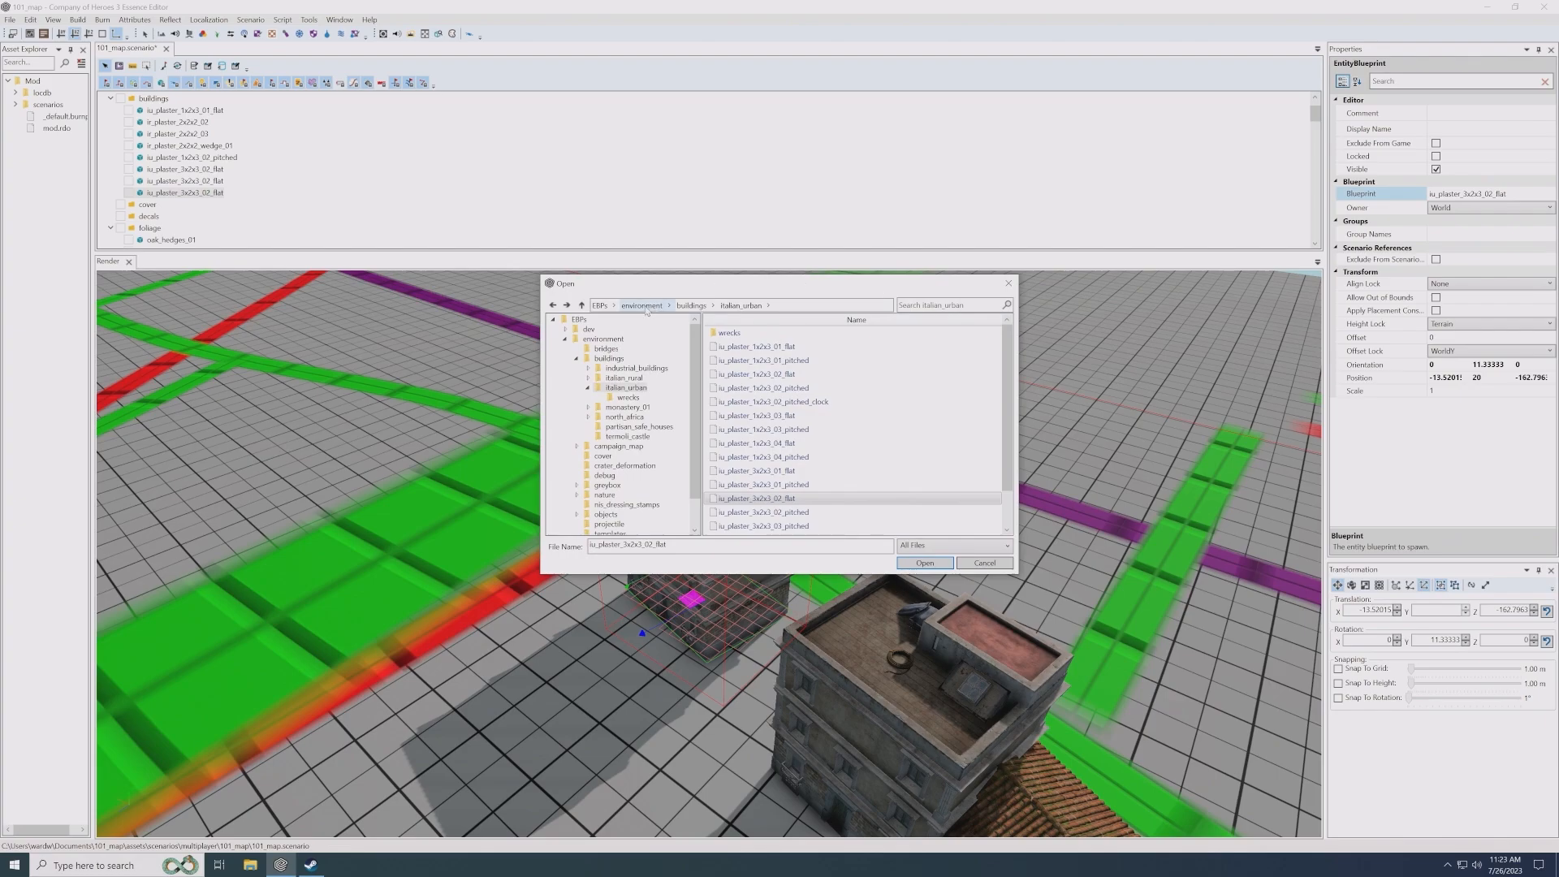
left_click(643, 306)
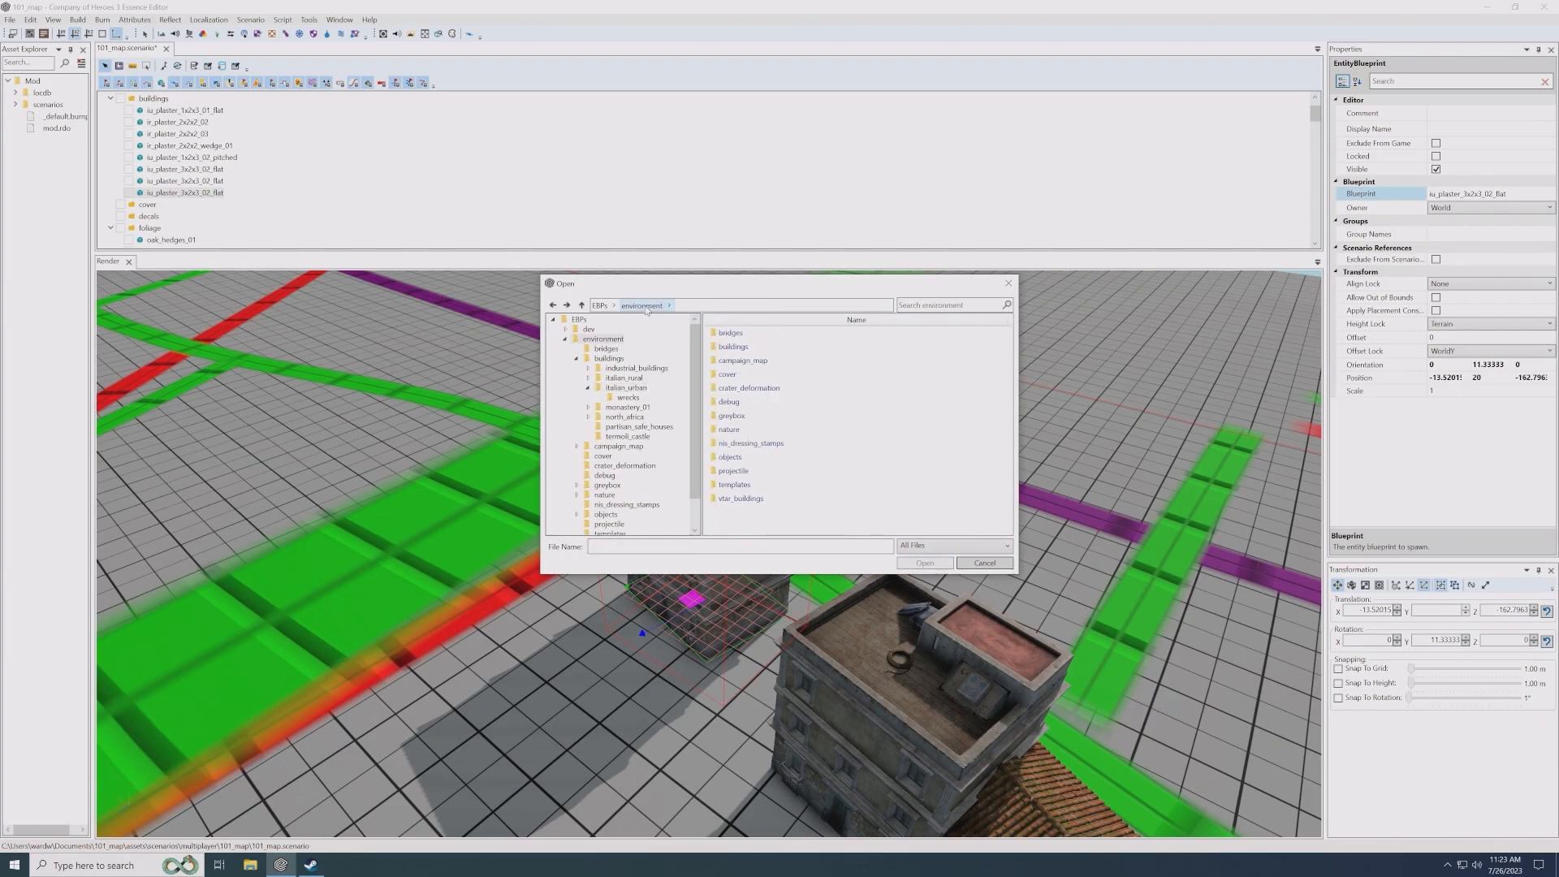
double_click(751, 336)
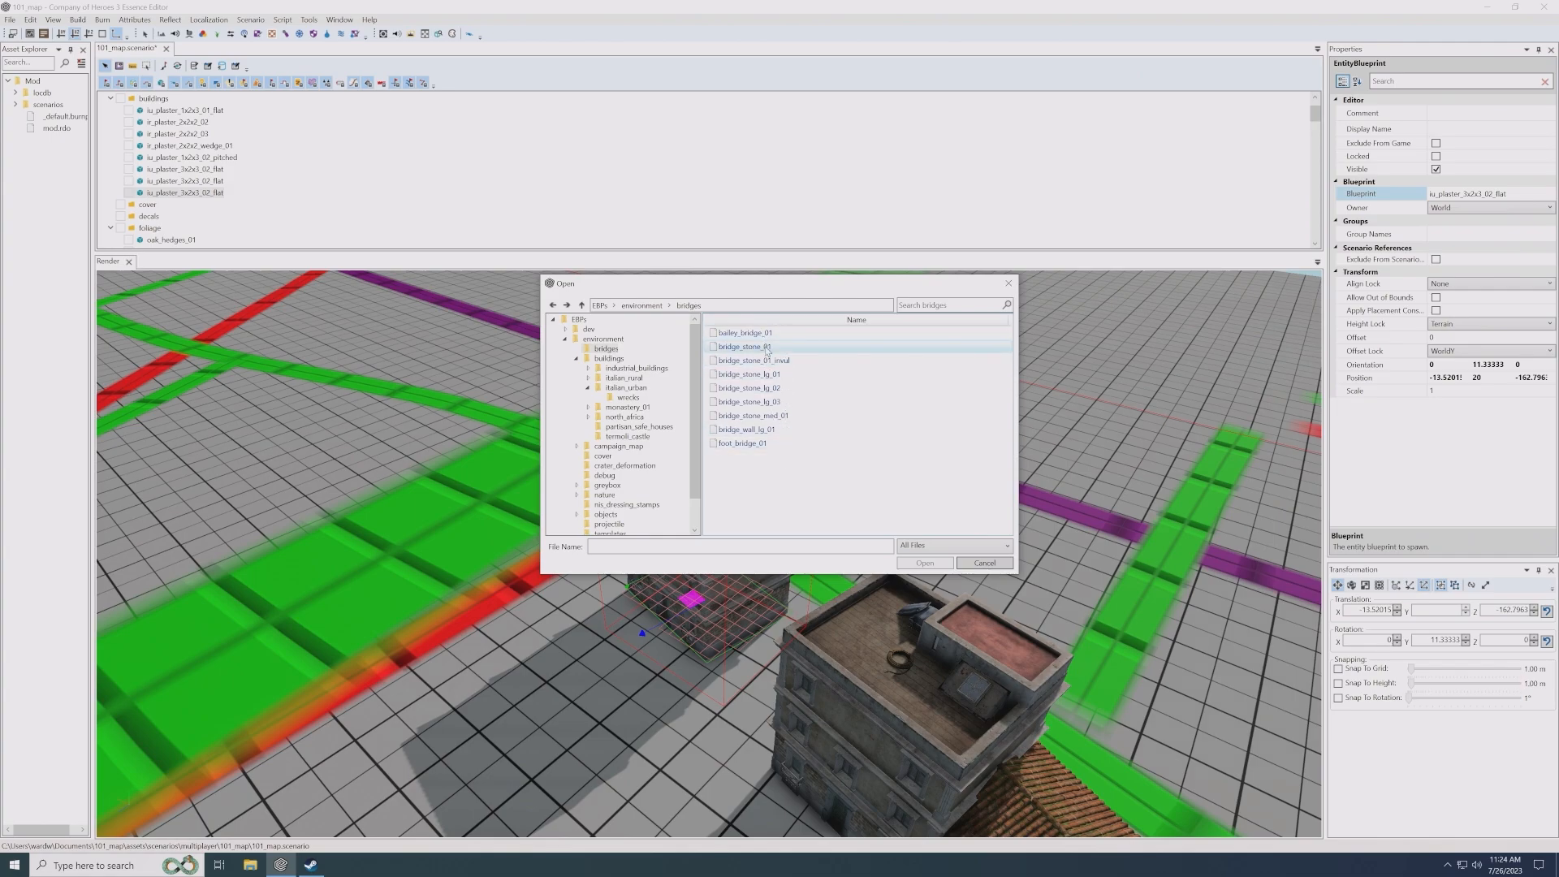
double_click(753, 415)
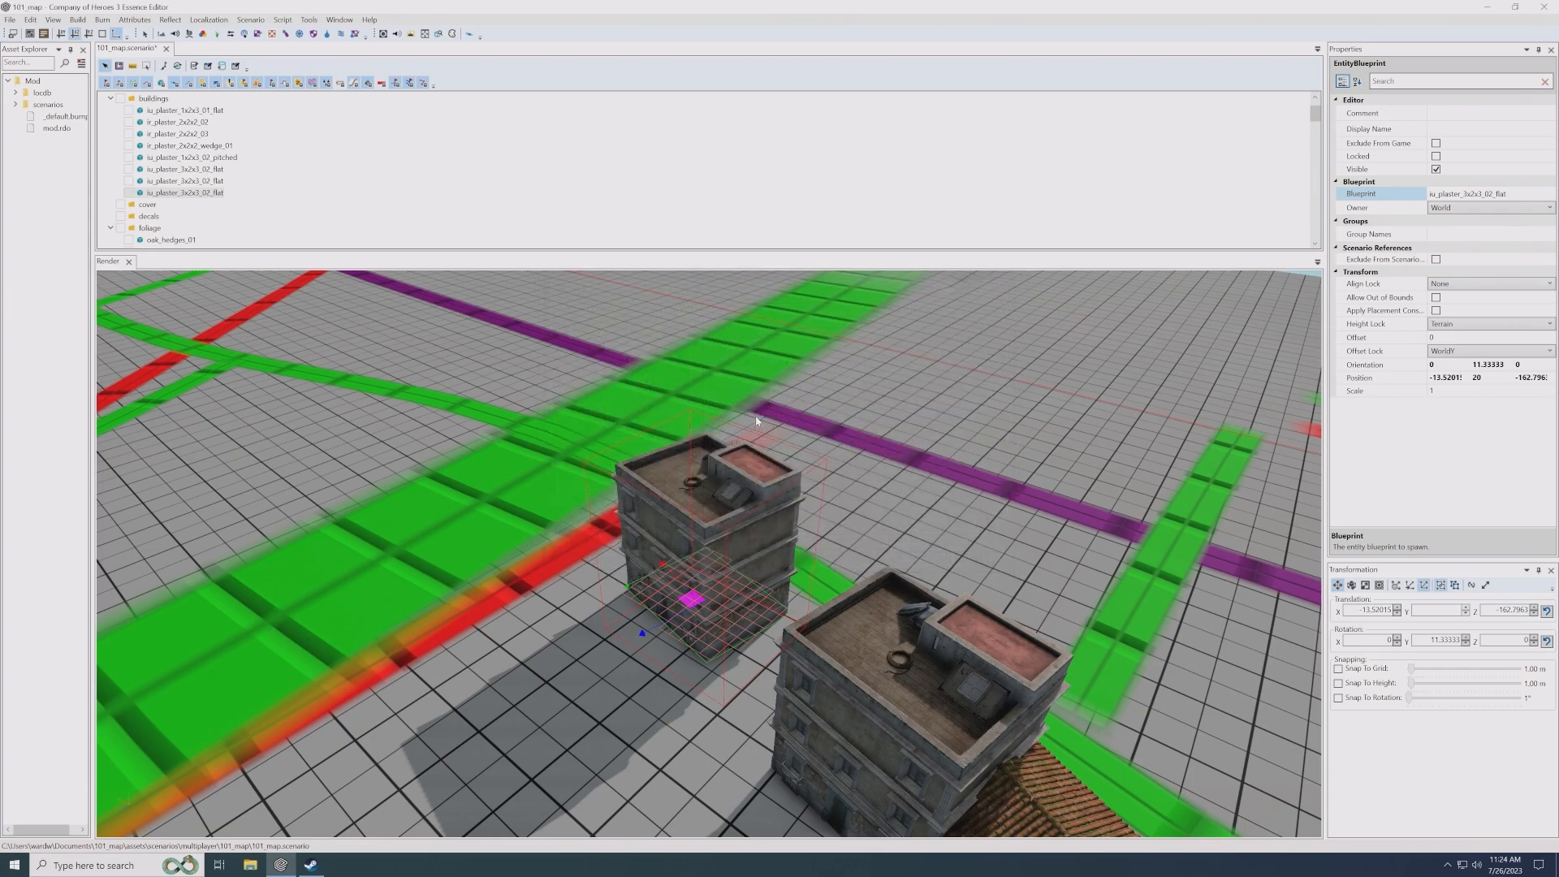
- Move the stone bridge to about X -5.13, Z -168.40 and rotate it to -44° about the Y axis
scroll(679, 495, "up", 1)
left_click_drag(727, 661, 700, 580)
key("e")
left_click_drag(696, 634, 777, 655)
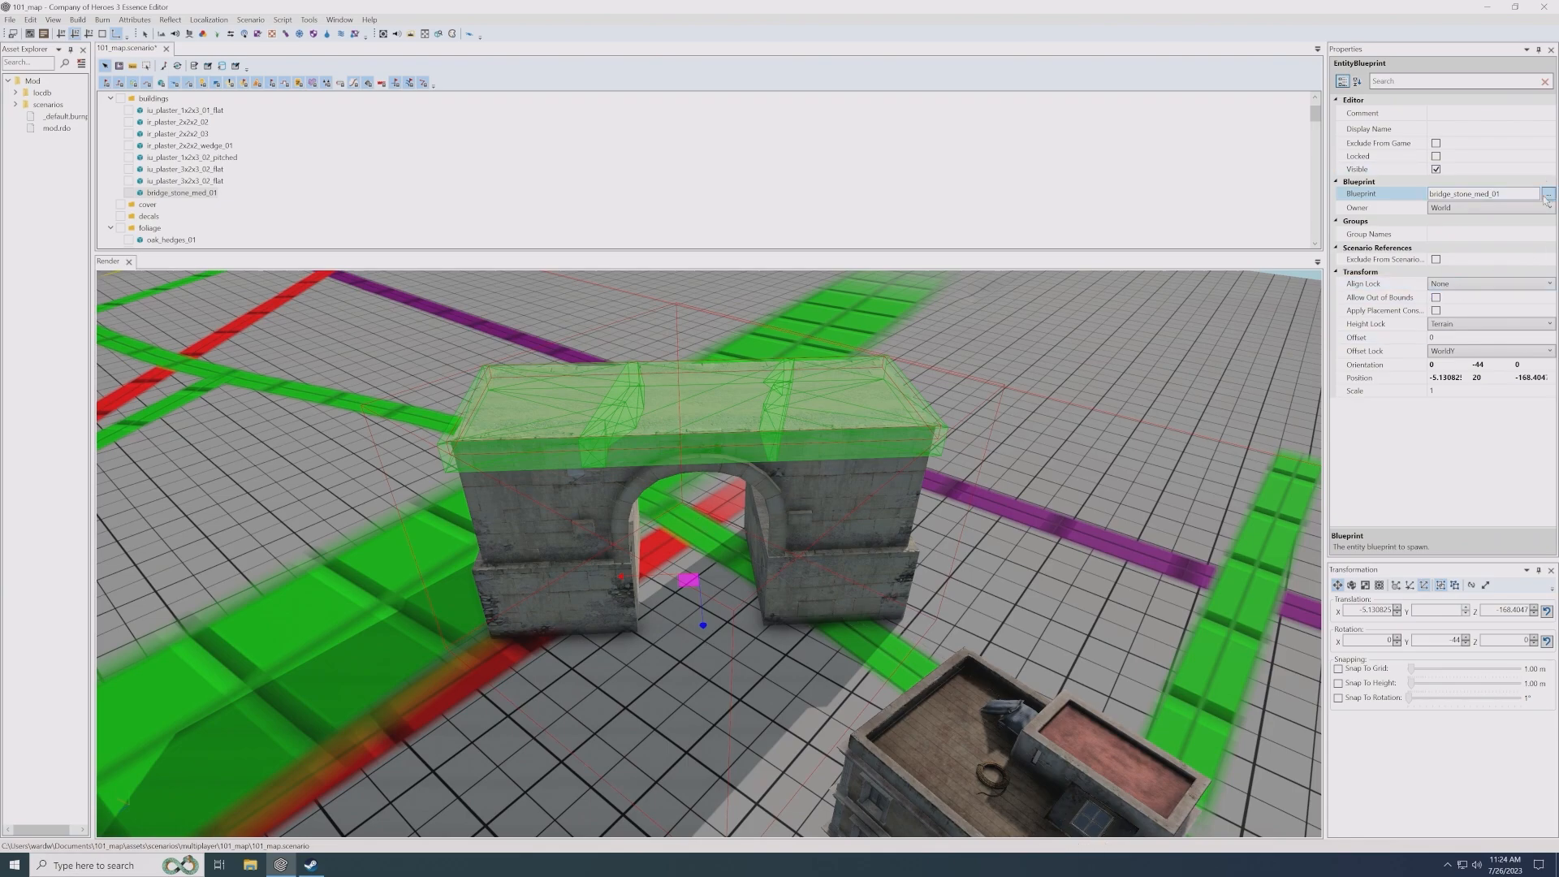
- Try foot_bridge_01 as the bridge's blueprint
left_click(1547, 194)
double_click(766, 444)
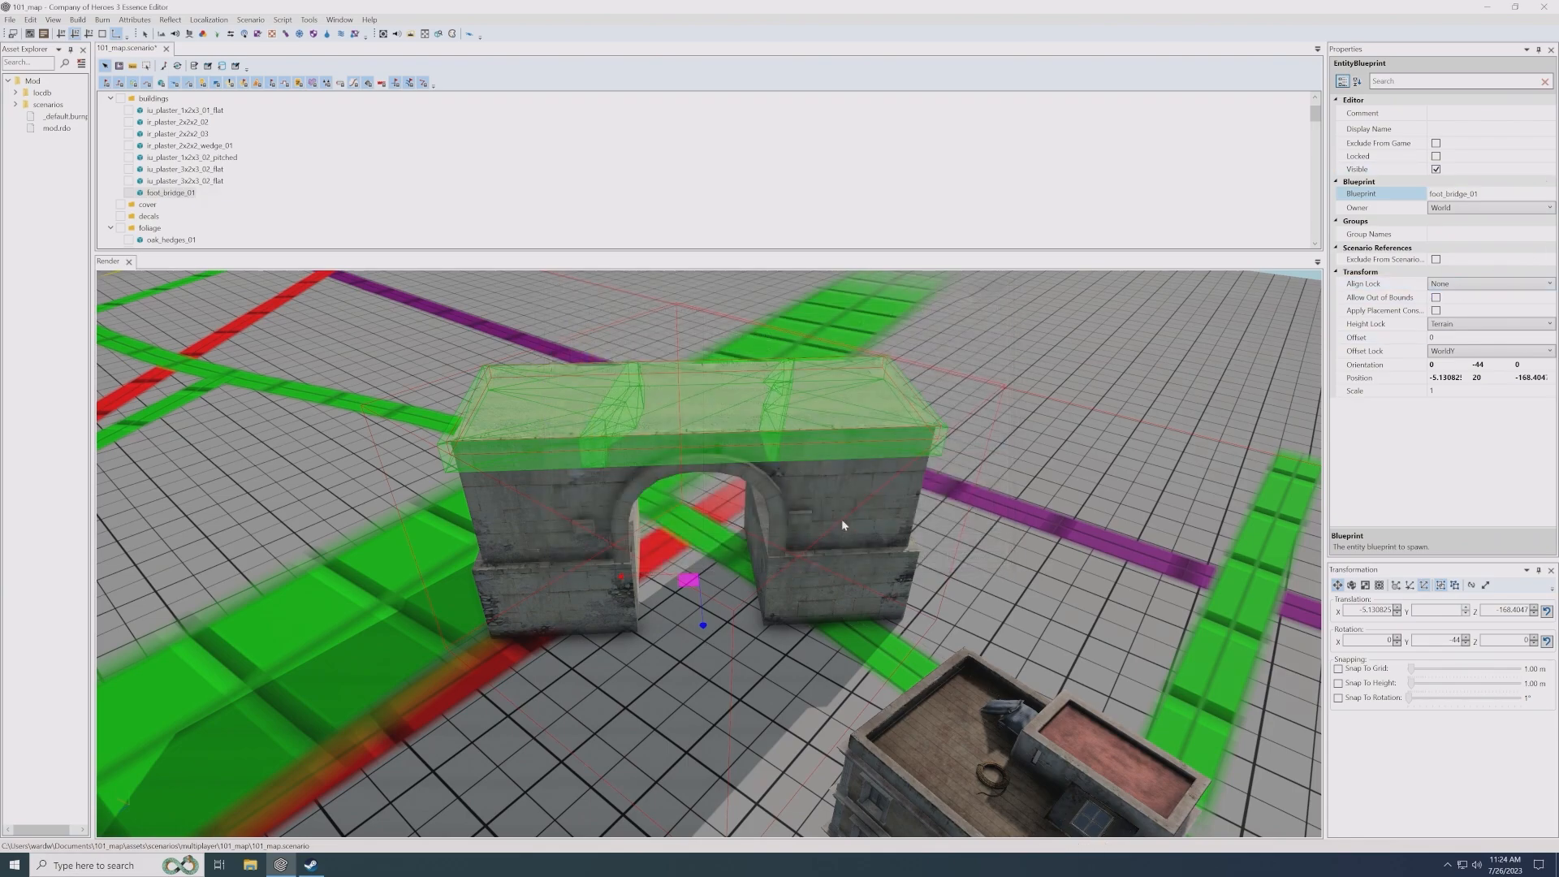
scroll(730, 633, "up", 5)
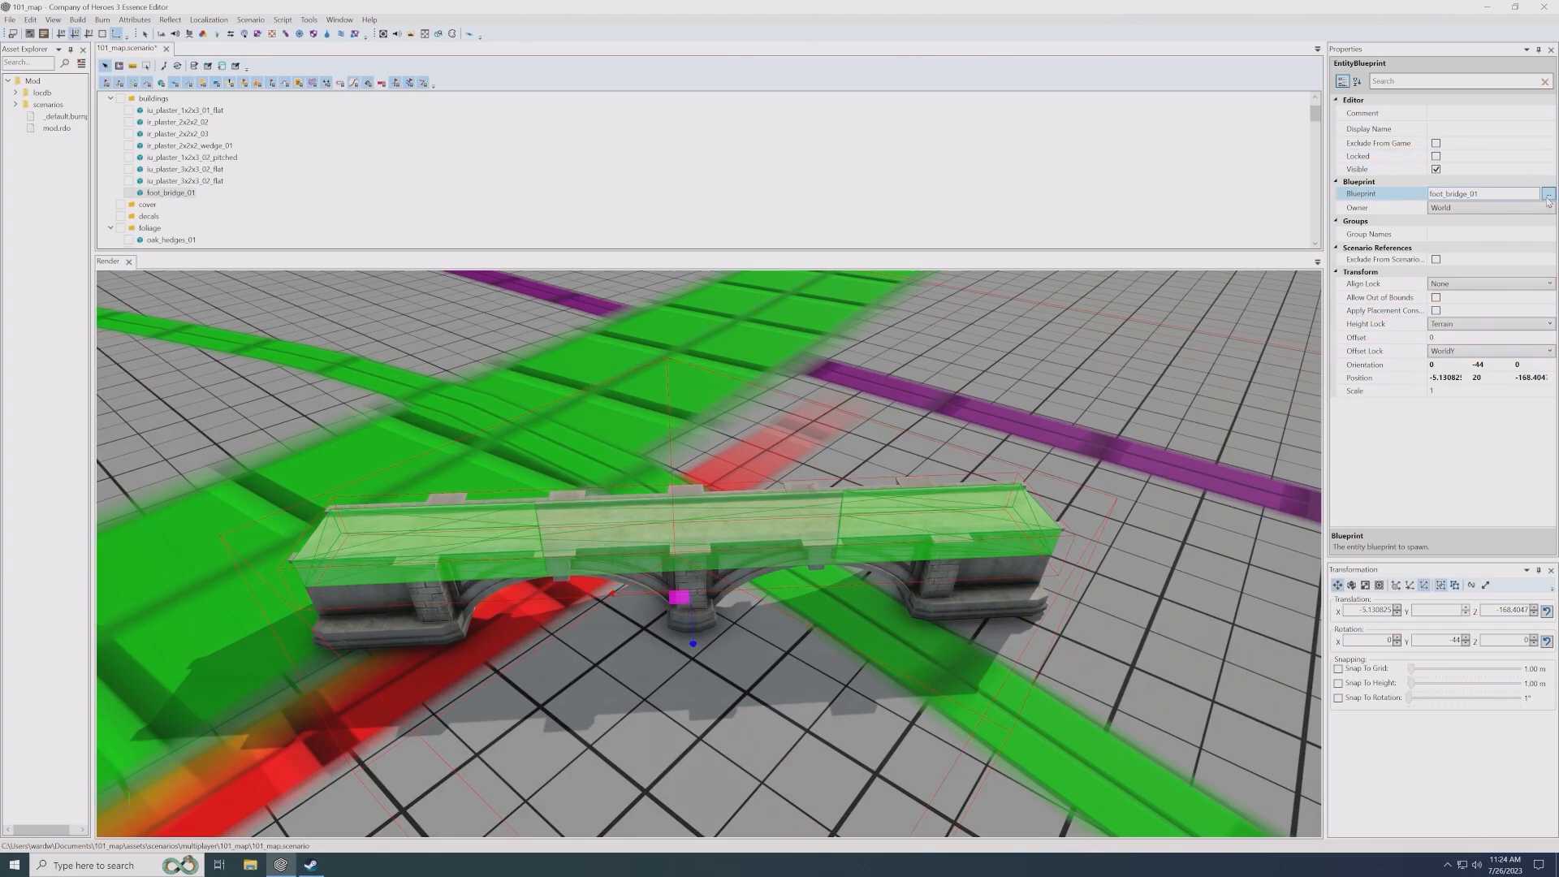
- Swap the bridge to bridge_stone_01 and place it across the wide green strip at about X 13.98, Z -174.16, rotated to -3.33°
left_click(1548, 194)
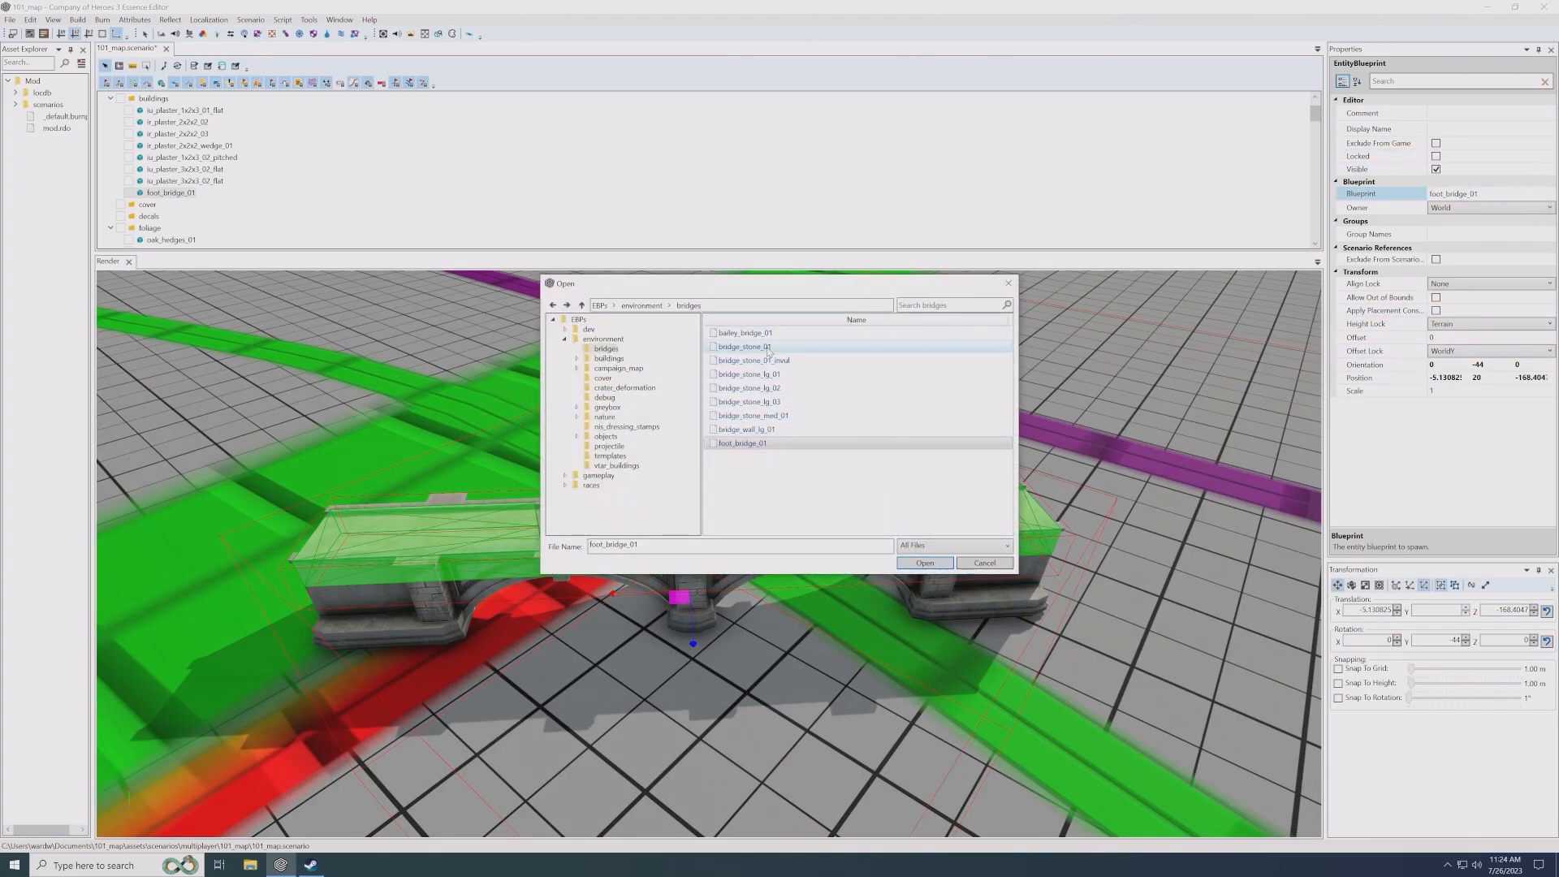
double_click(813, 446)
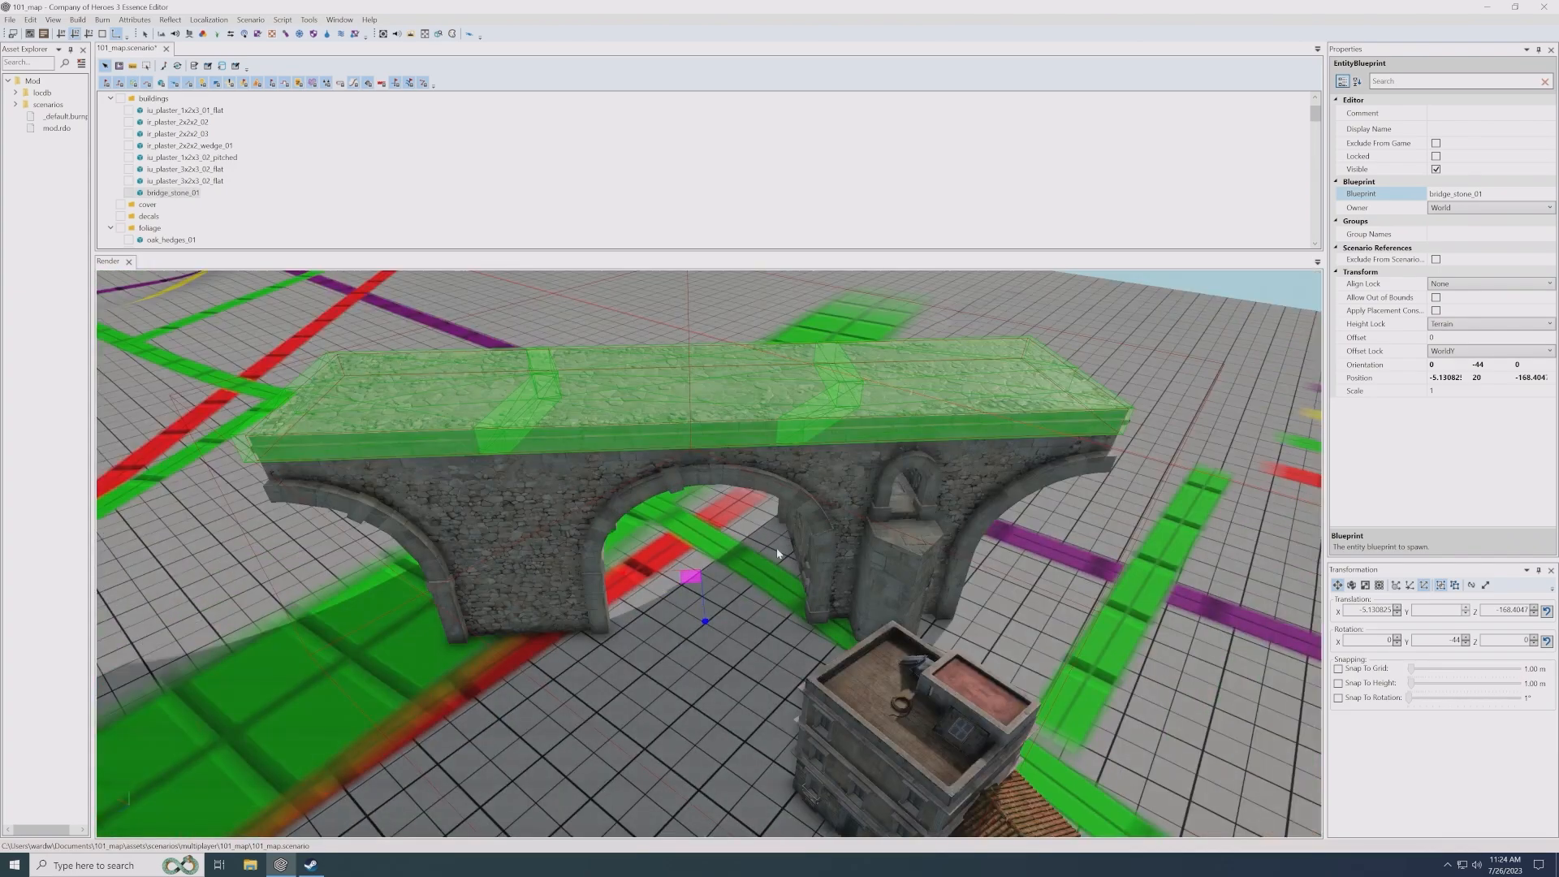
left_click_drag(694, 581, 593, 482)
key("e")
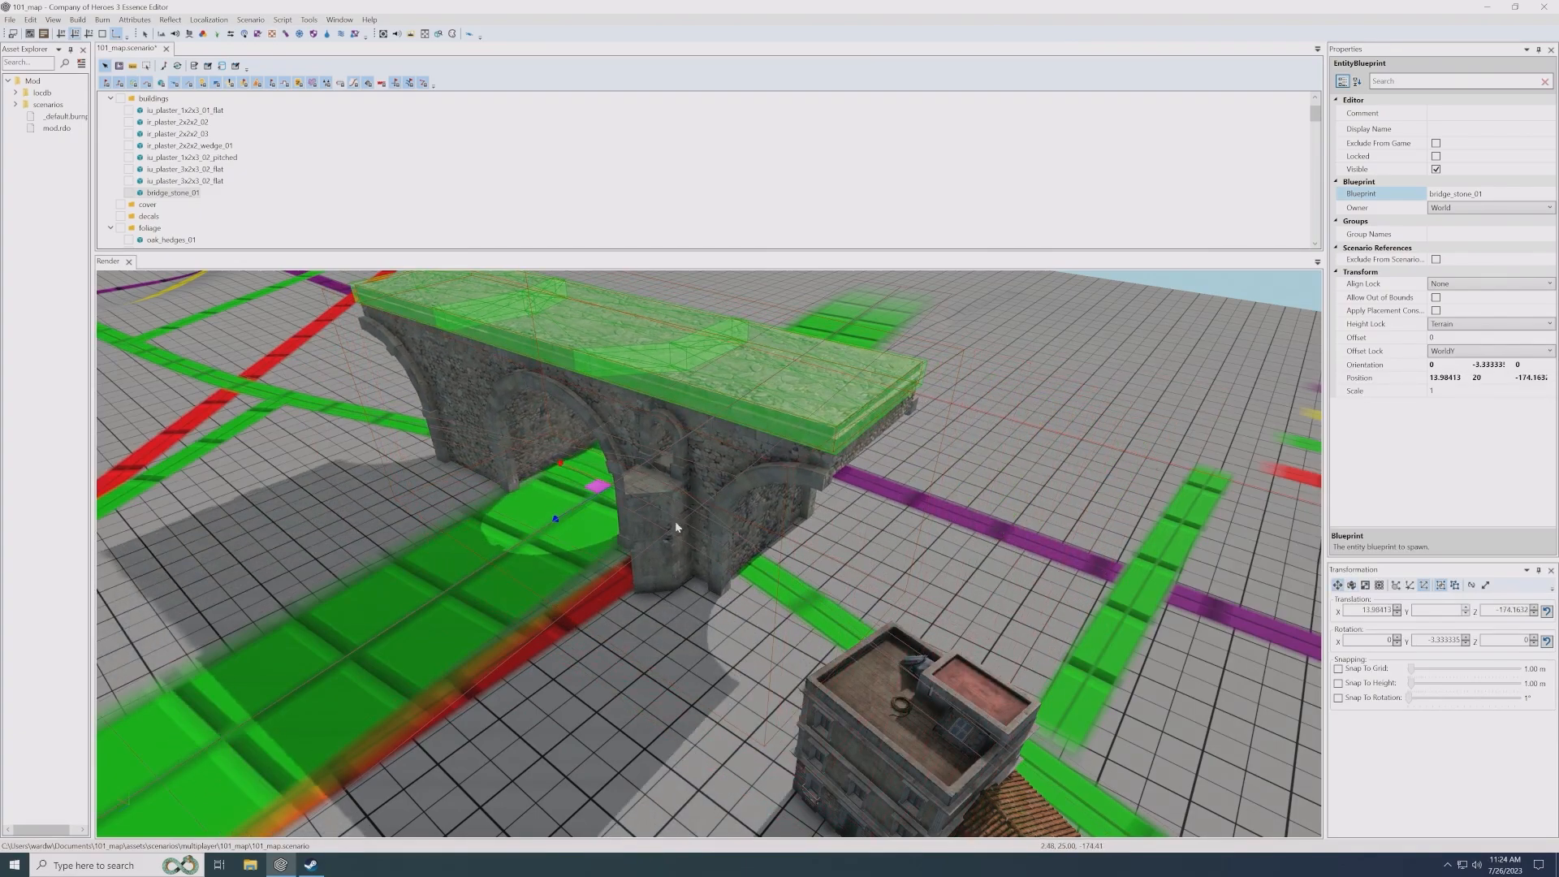
scroll(693, 485, "up", 2)
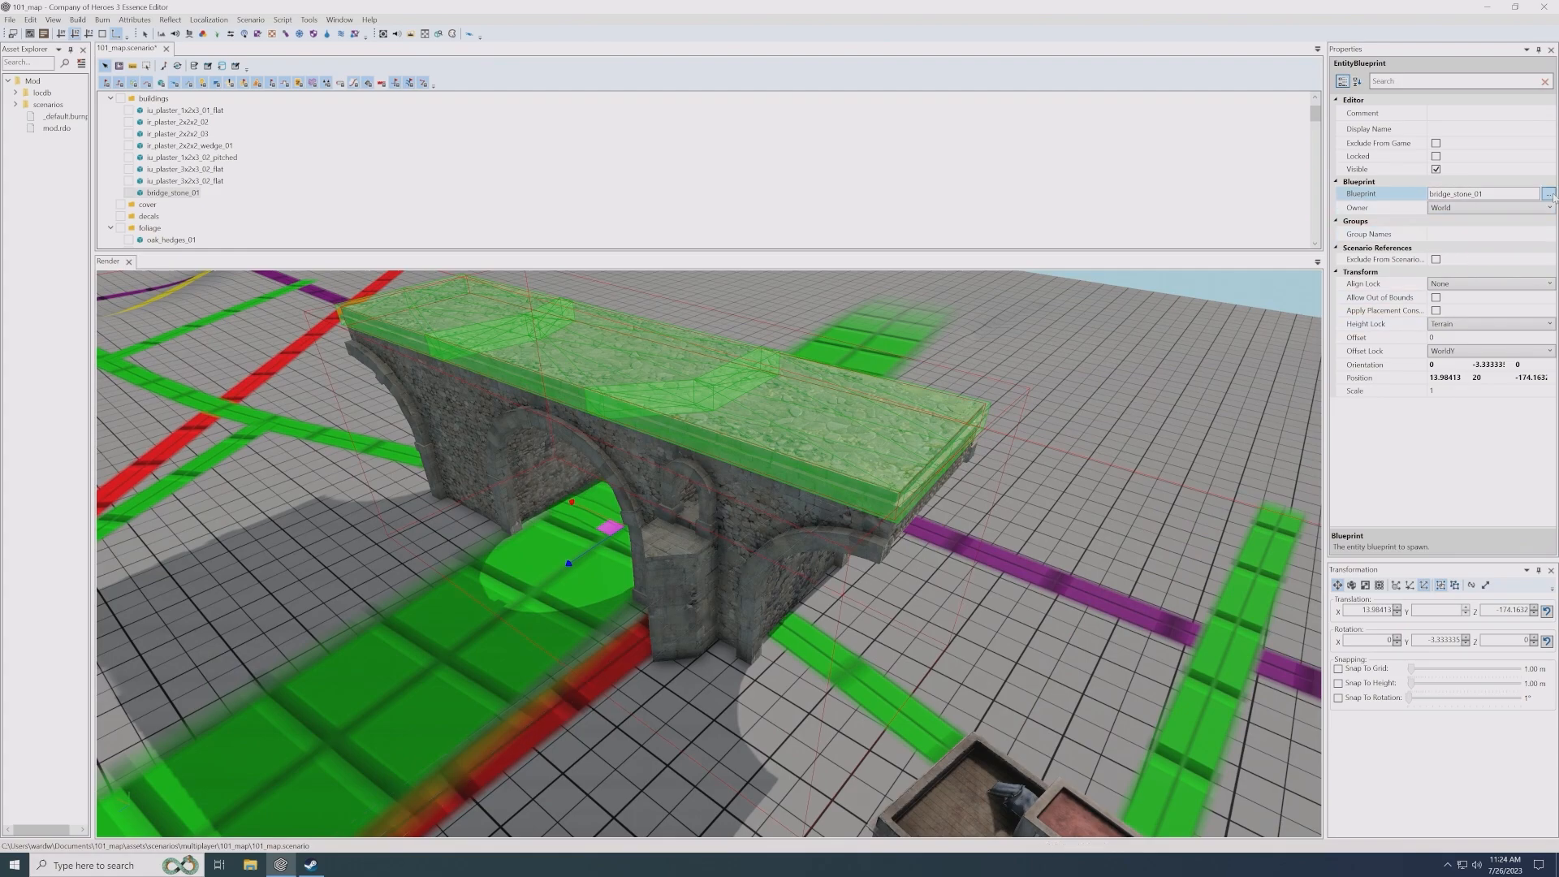
- Nudge the bridge on the green strip to about X 13.57, Z -174.51
left_click(1548, 194)
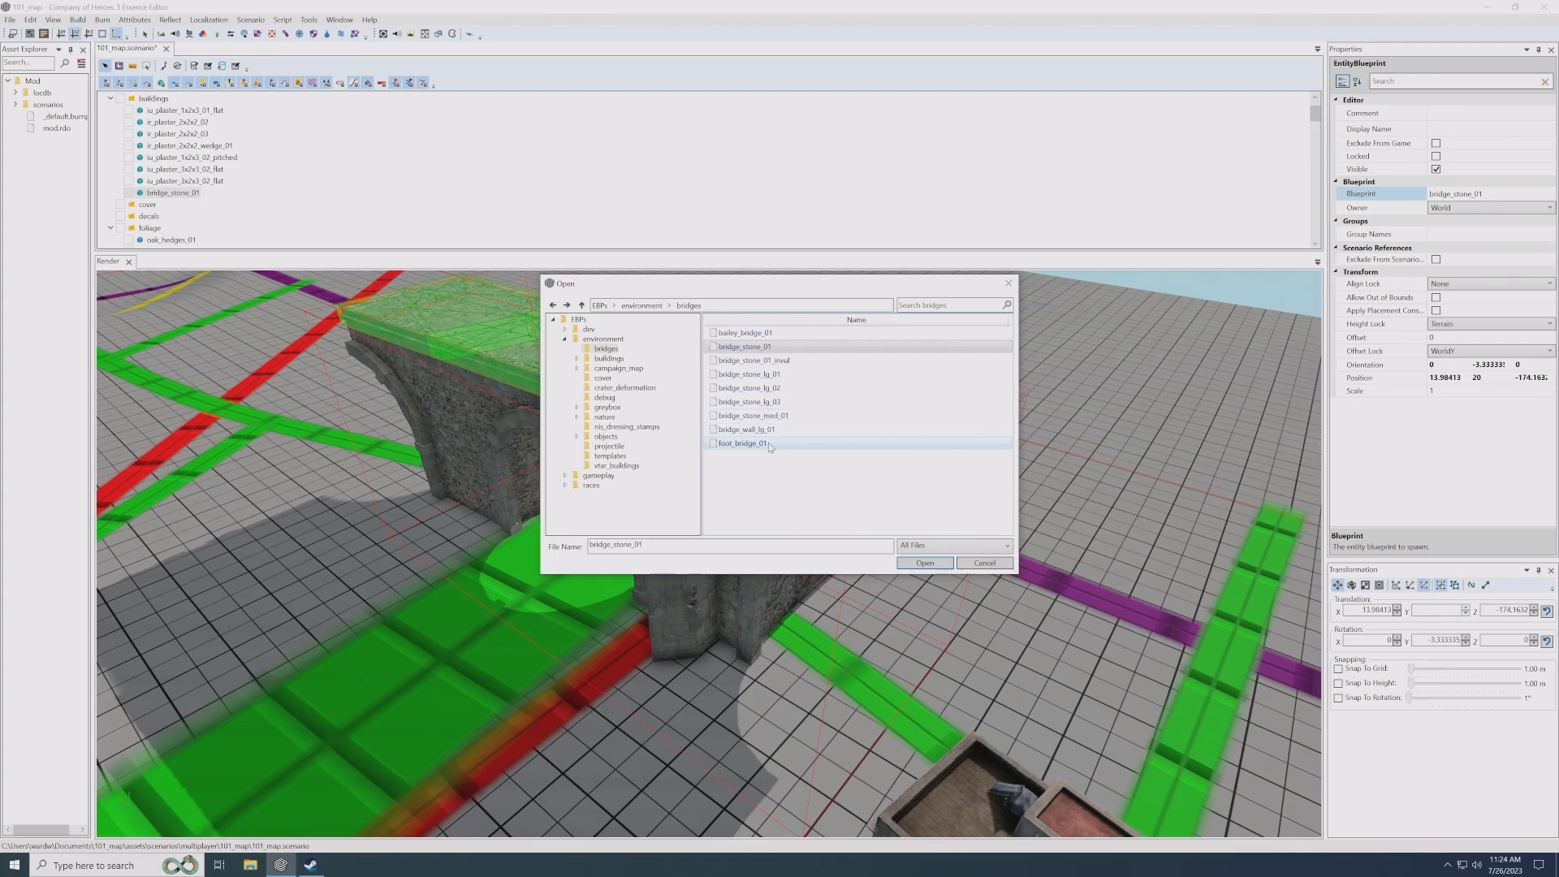
left_click(1009, 284)
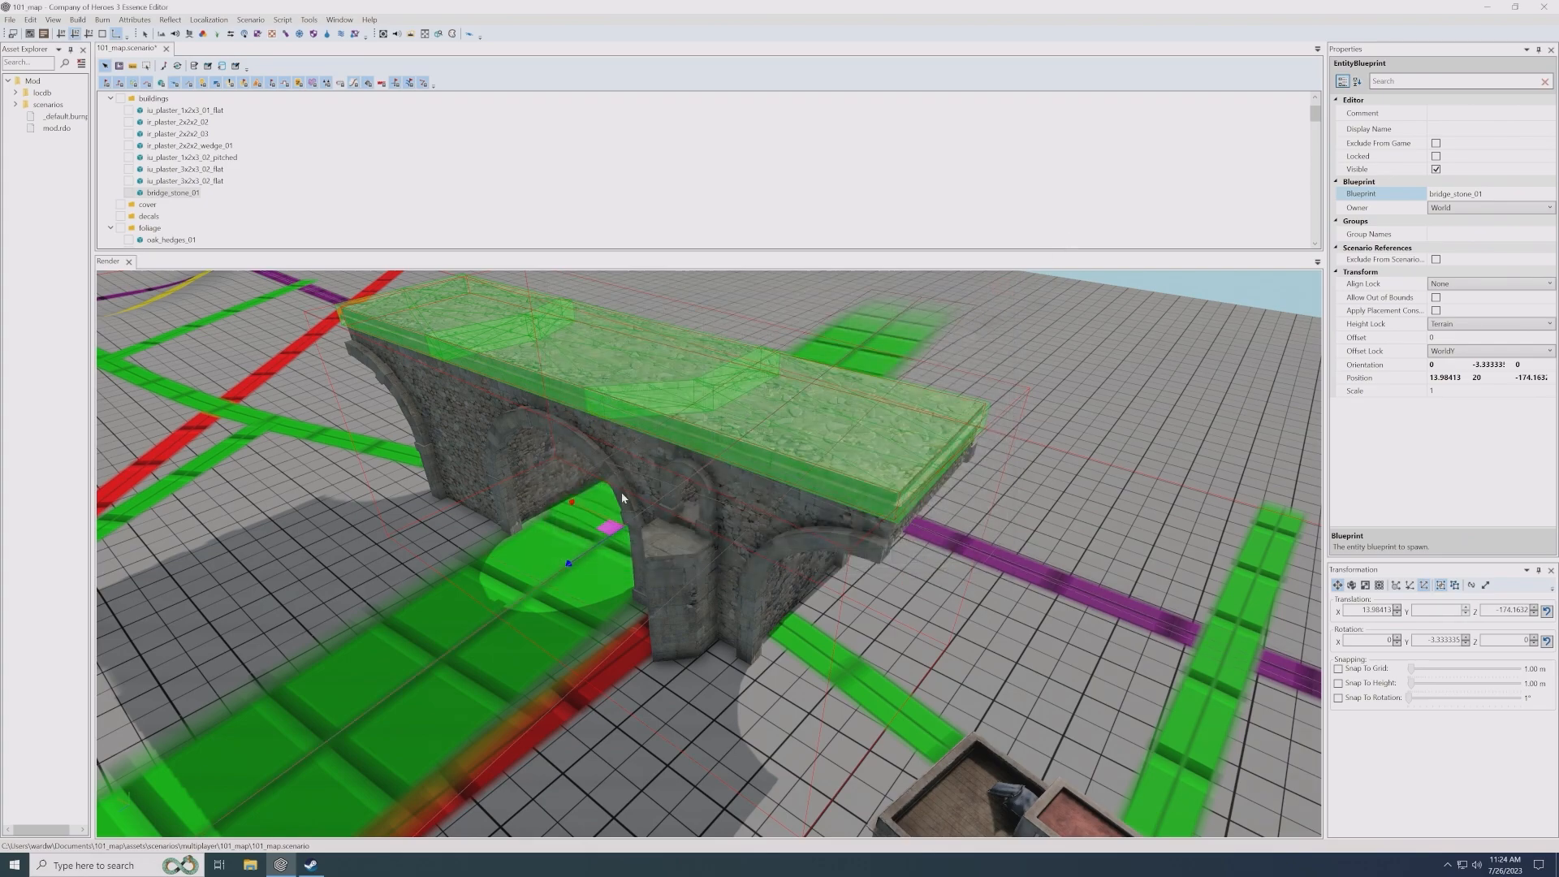
left_click_drag(609, 527, 615, 527)
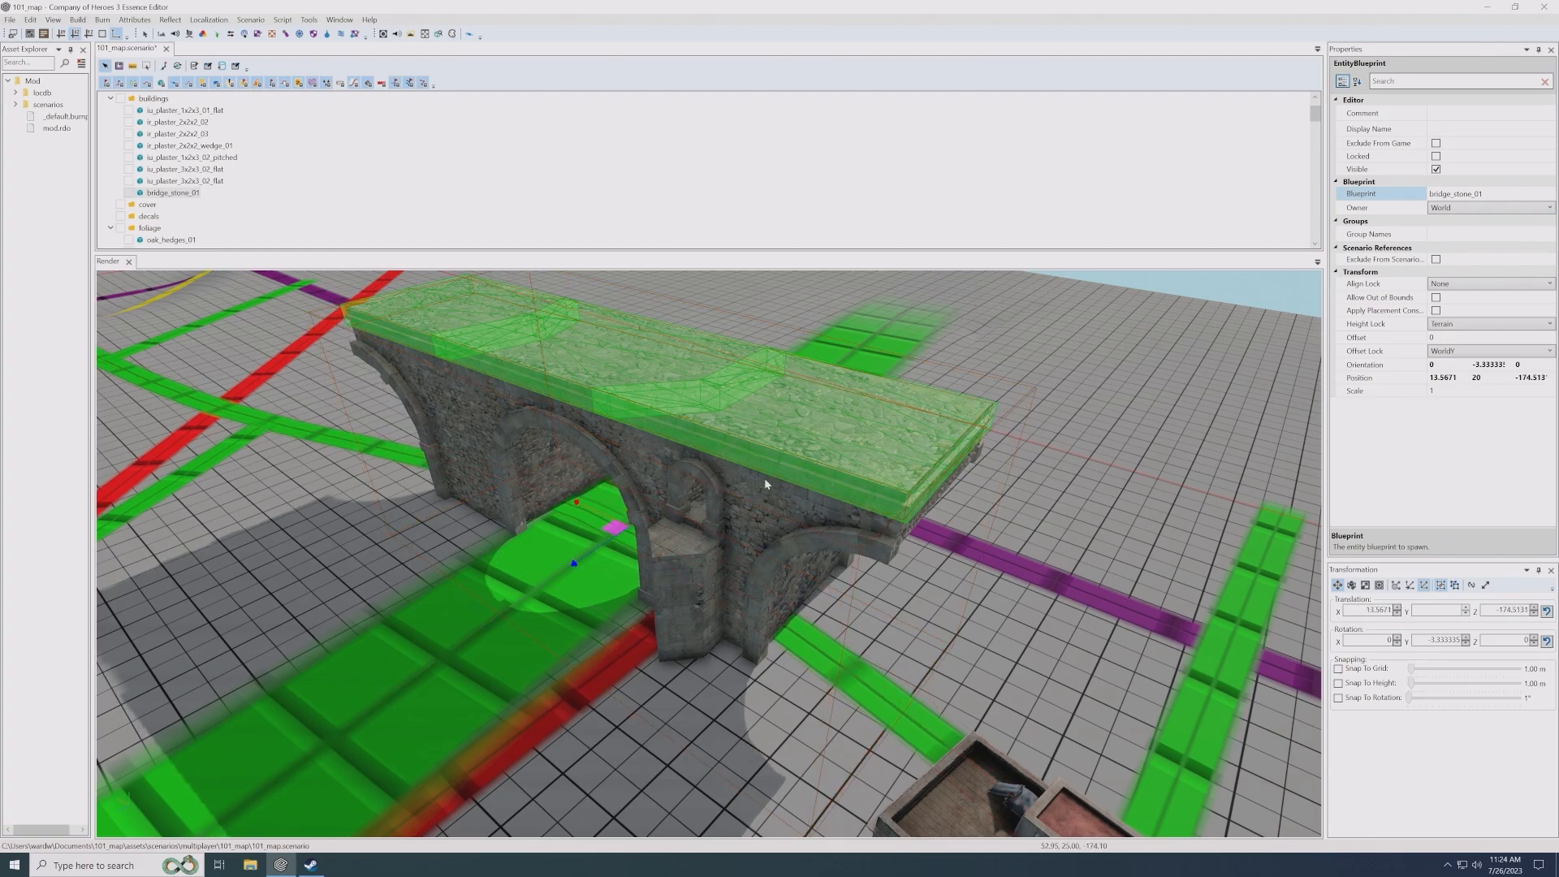
- Switch the bridge's blueprint to bridge_stone_med_01
left_click(1548, 195)
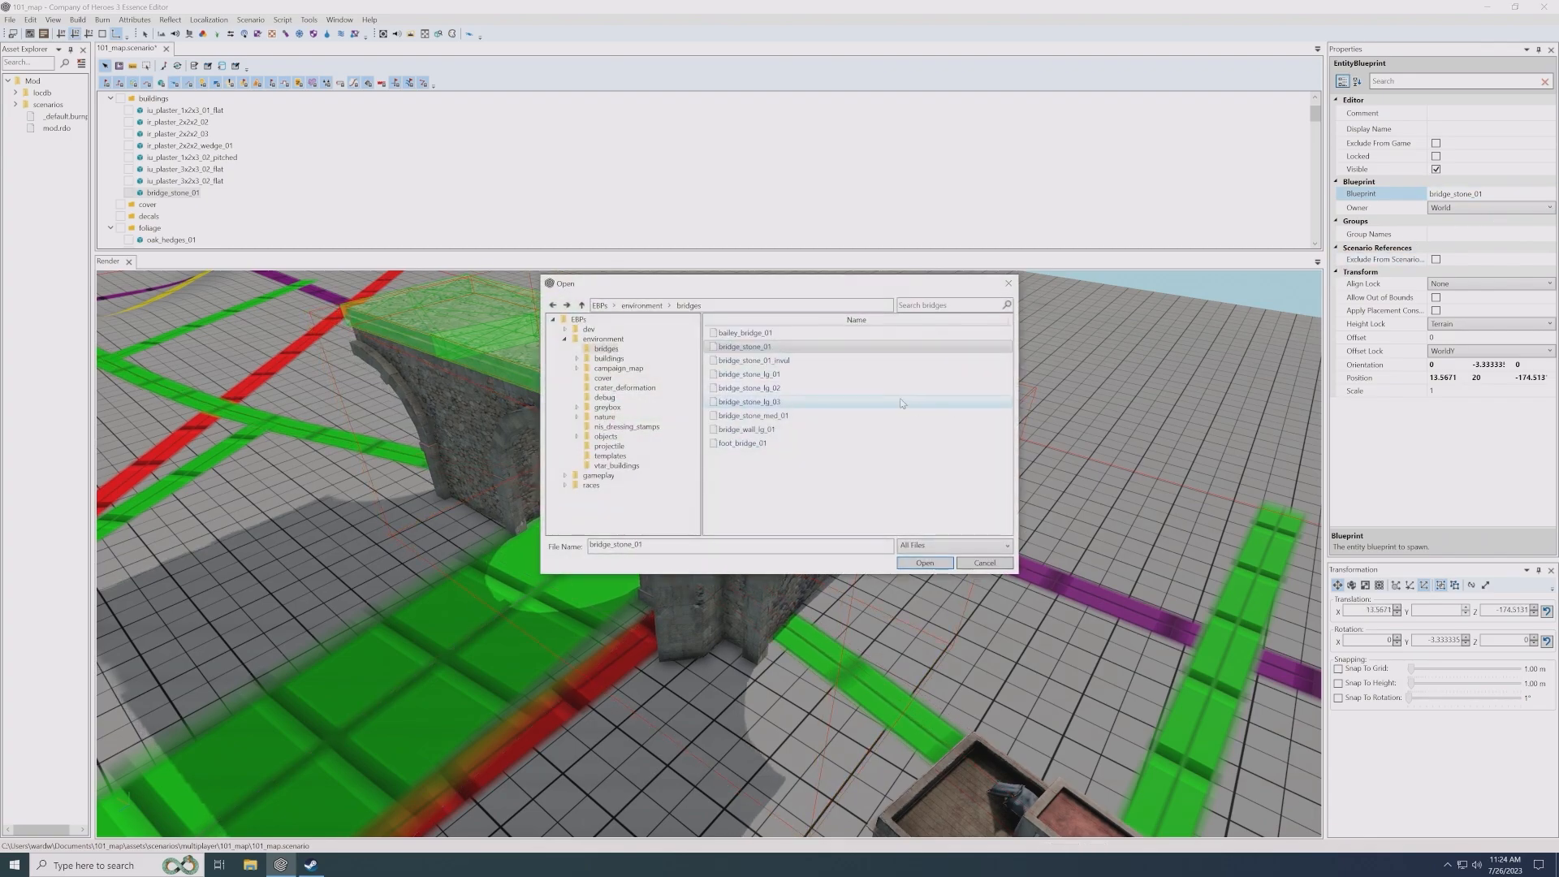
double_click(814, 417)
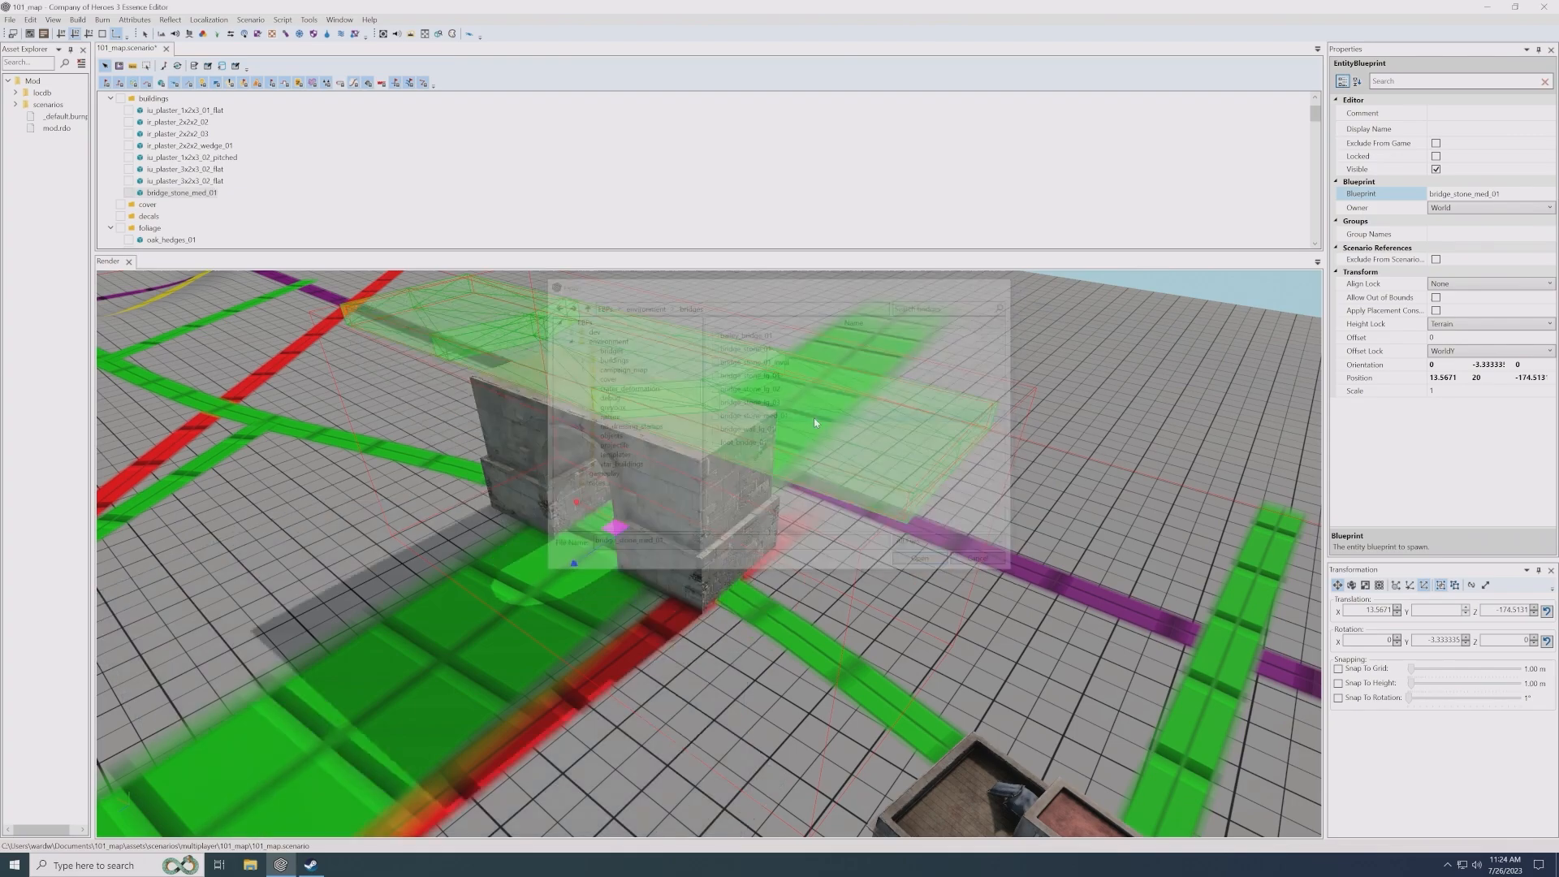
scroll(645, 515, "up", 5)
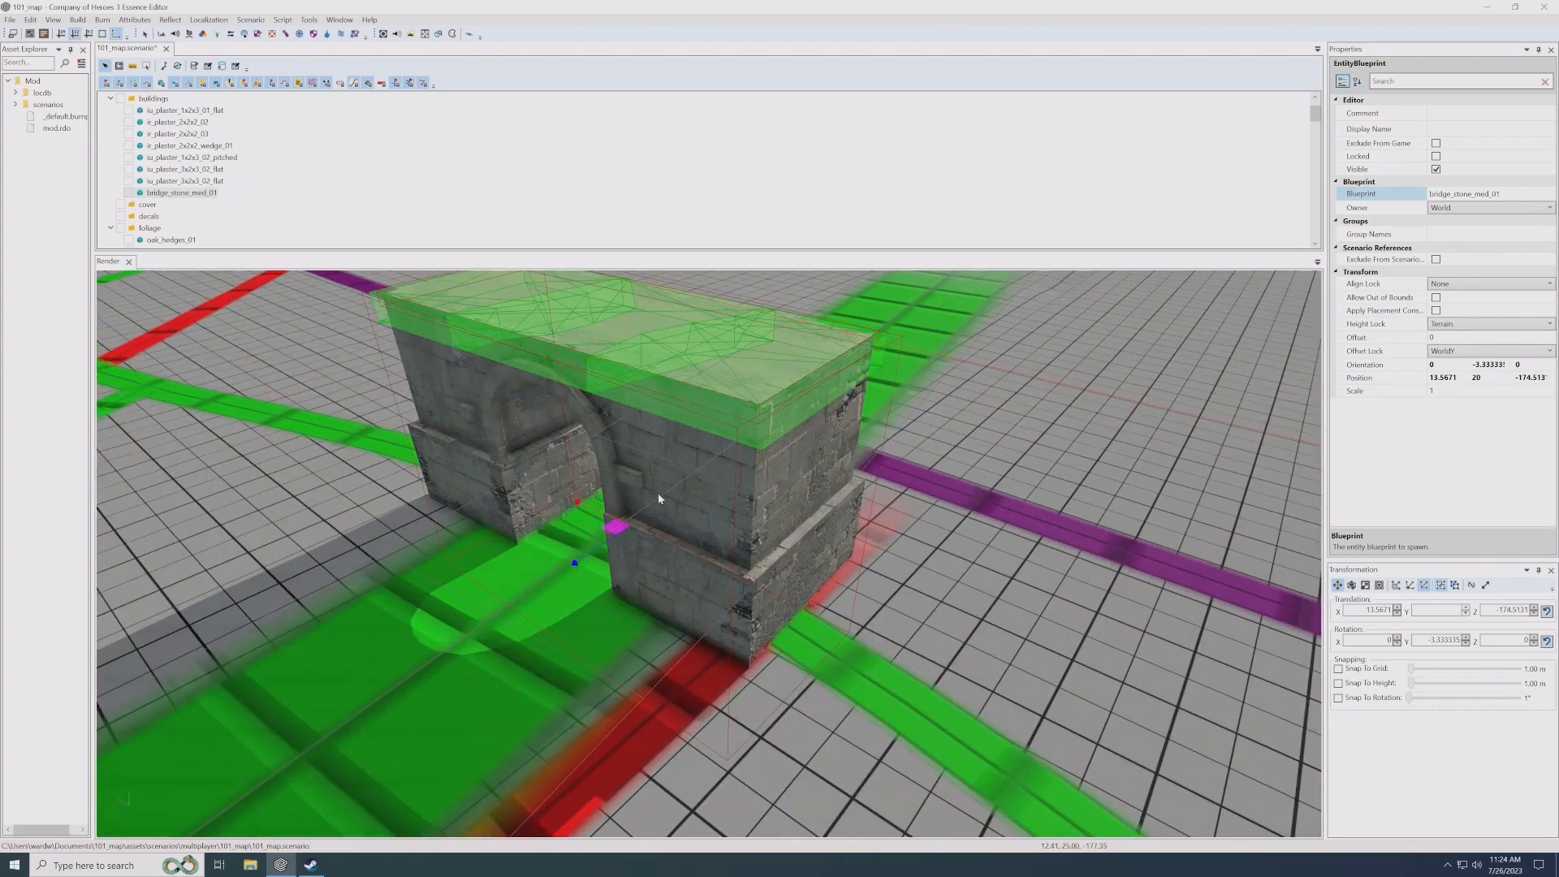
- Release the bridge's height lock and sink it to about Y 9.45 so its deck lies level with the road
key("h")
left_click_drag(634, 532, 649, 634)
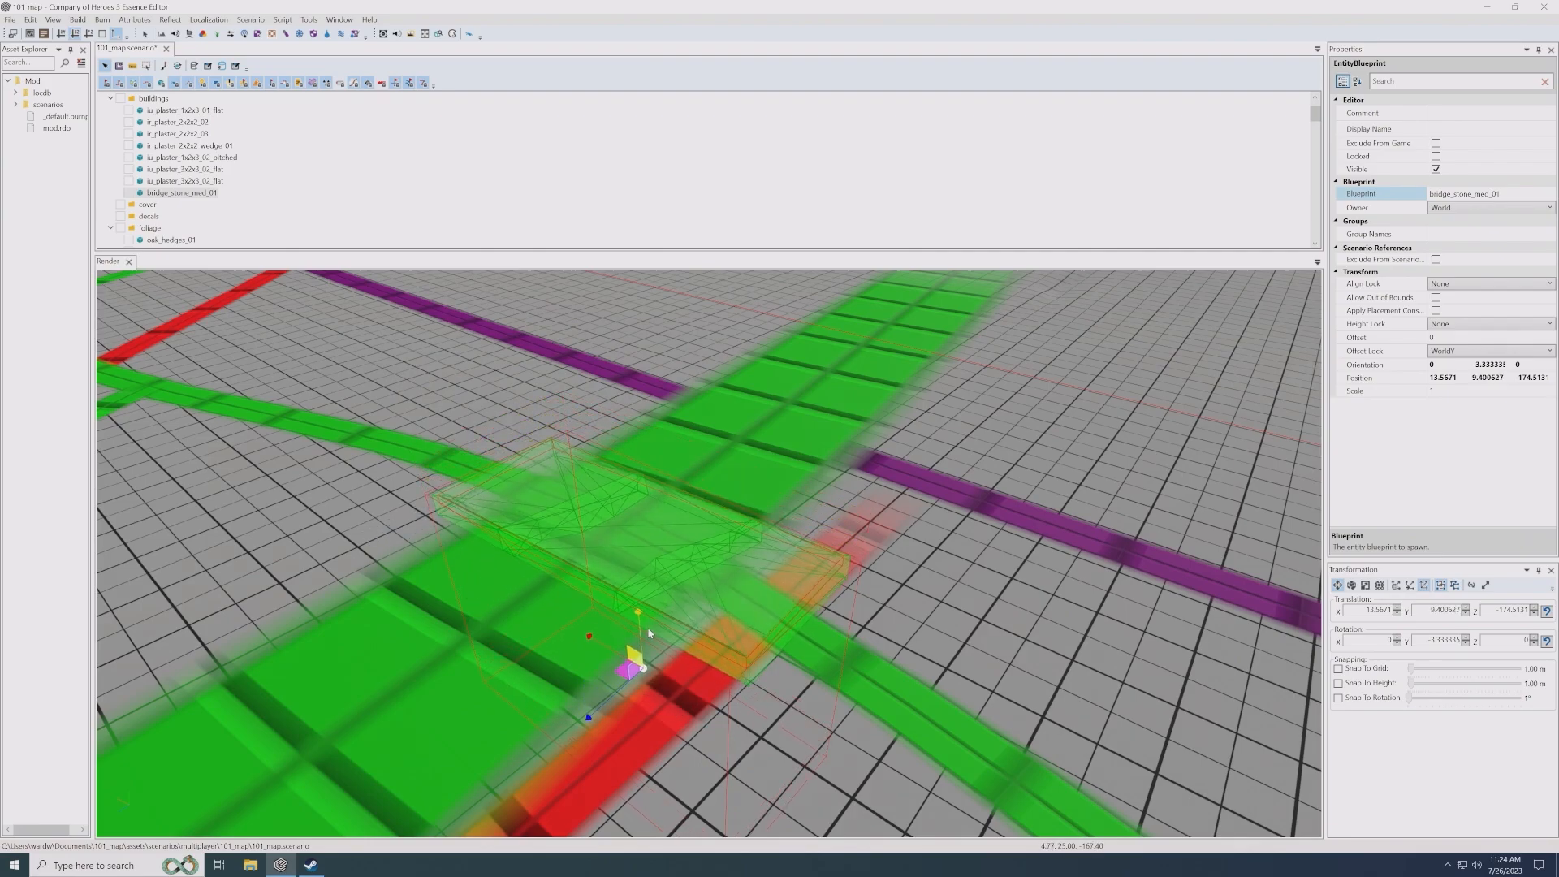
left_click(908, 601)
scroll(709, 554, "down", 3)
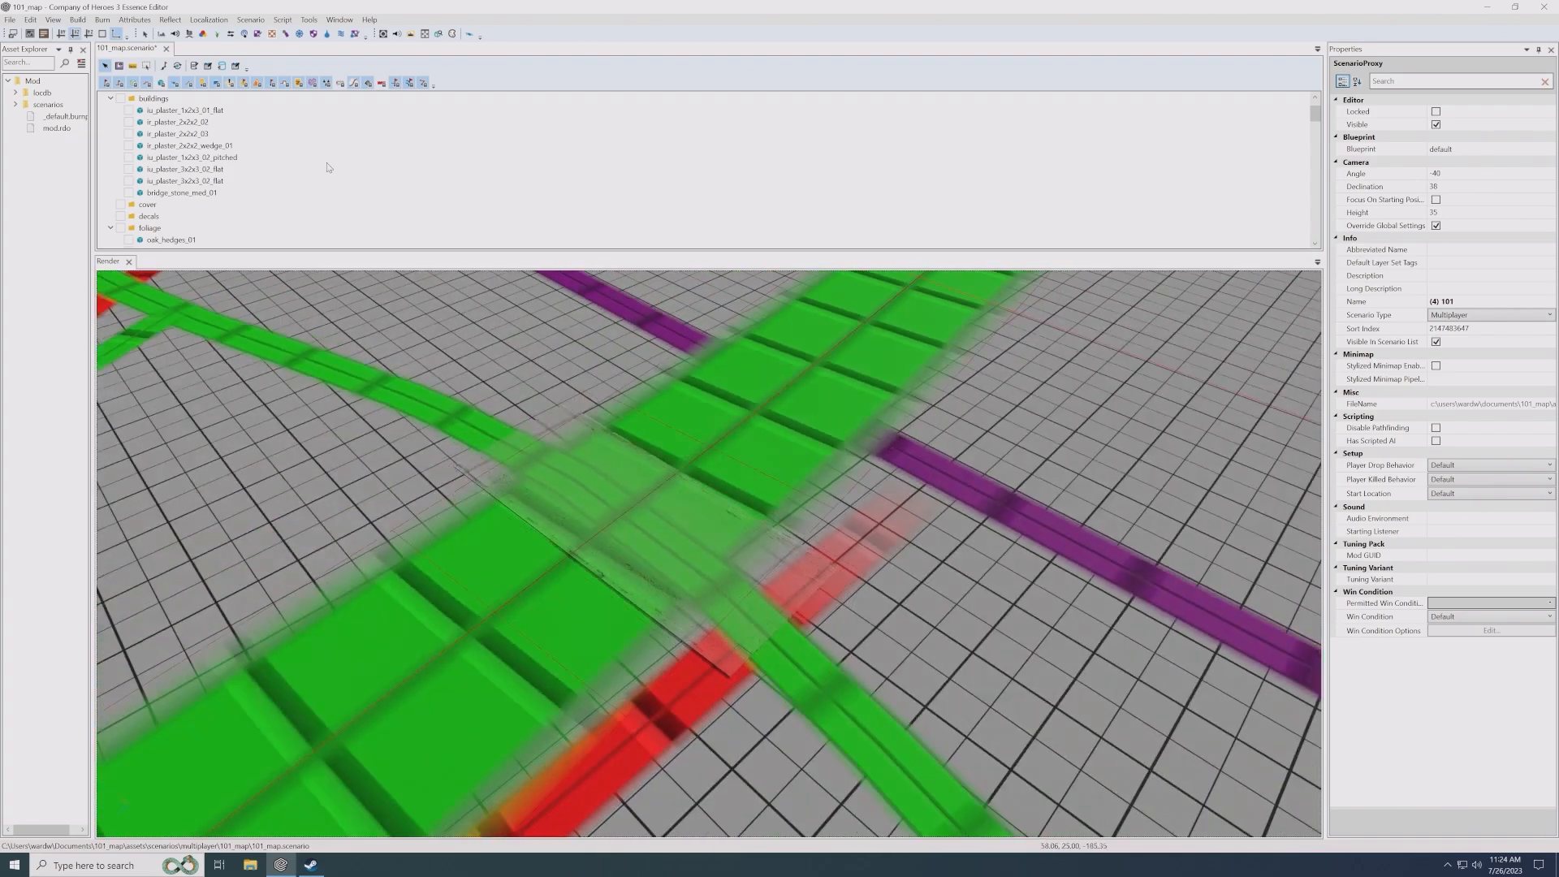
- Open the terrain height map for painting, sample the ground by the bridge, and set the Set-mode brush's target height to 20
left_click(162, 34)
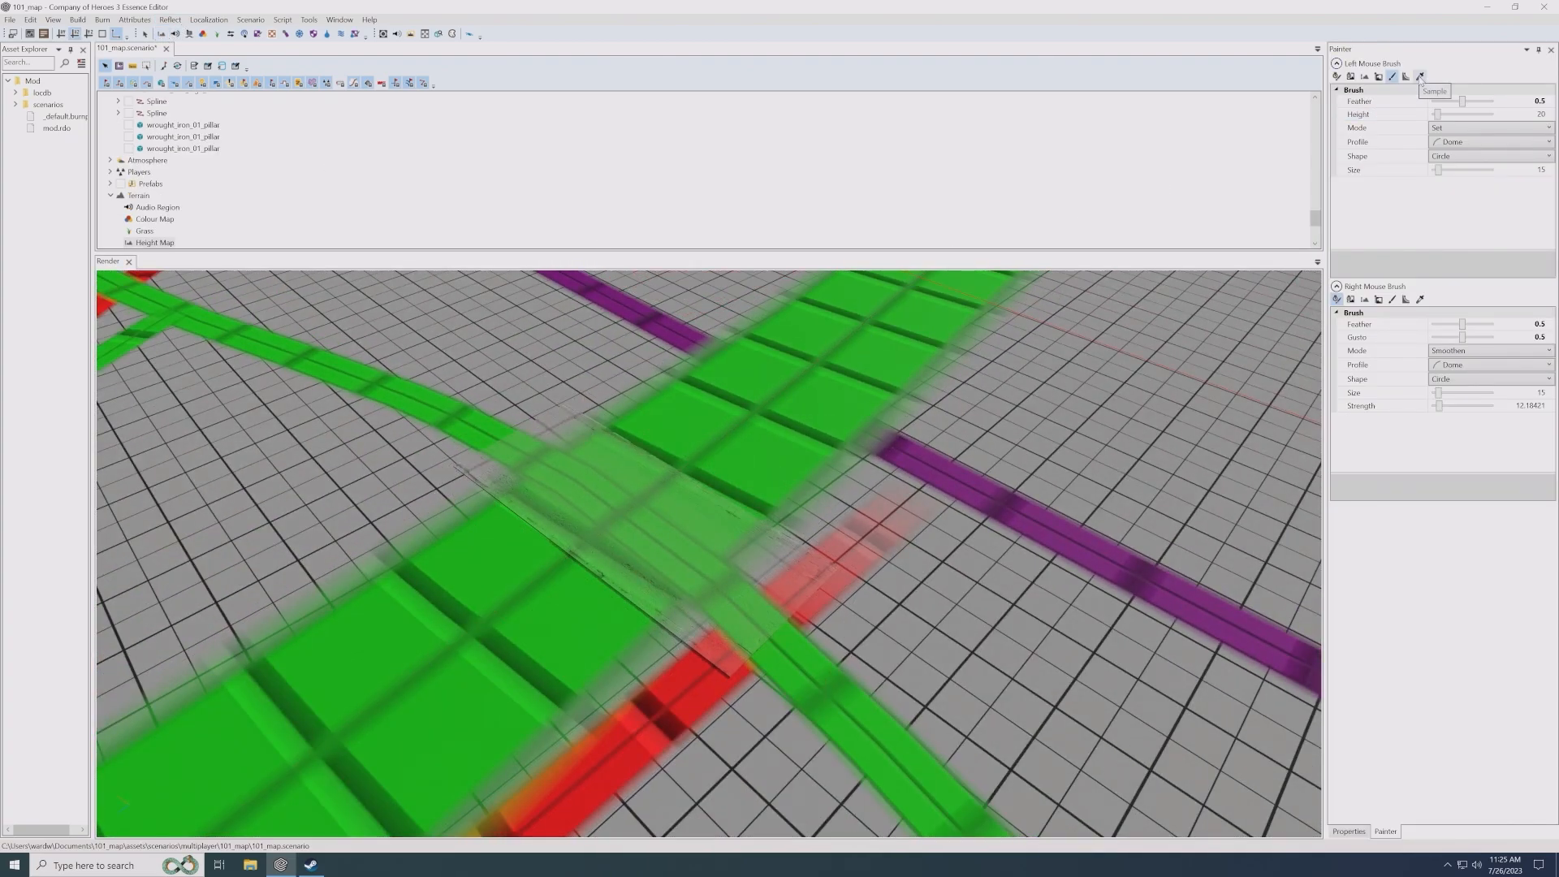
left_click(1420, 78)
left_click(745, 408)
left_click(1527, 115)
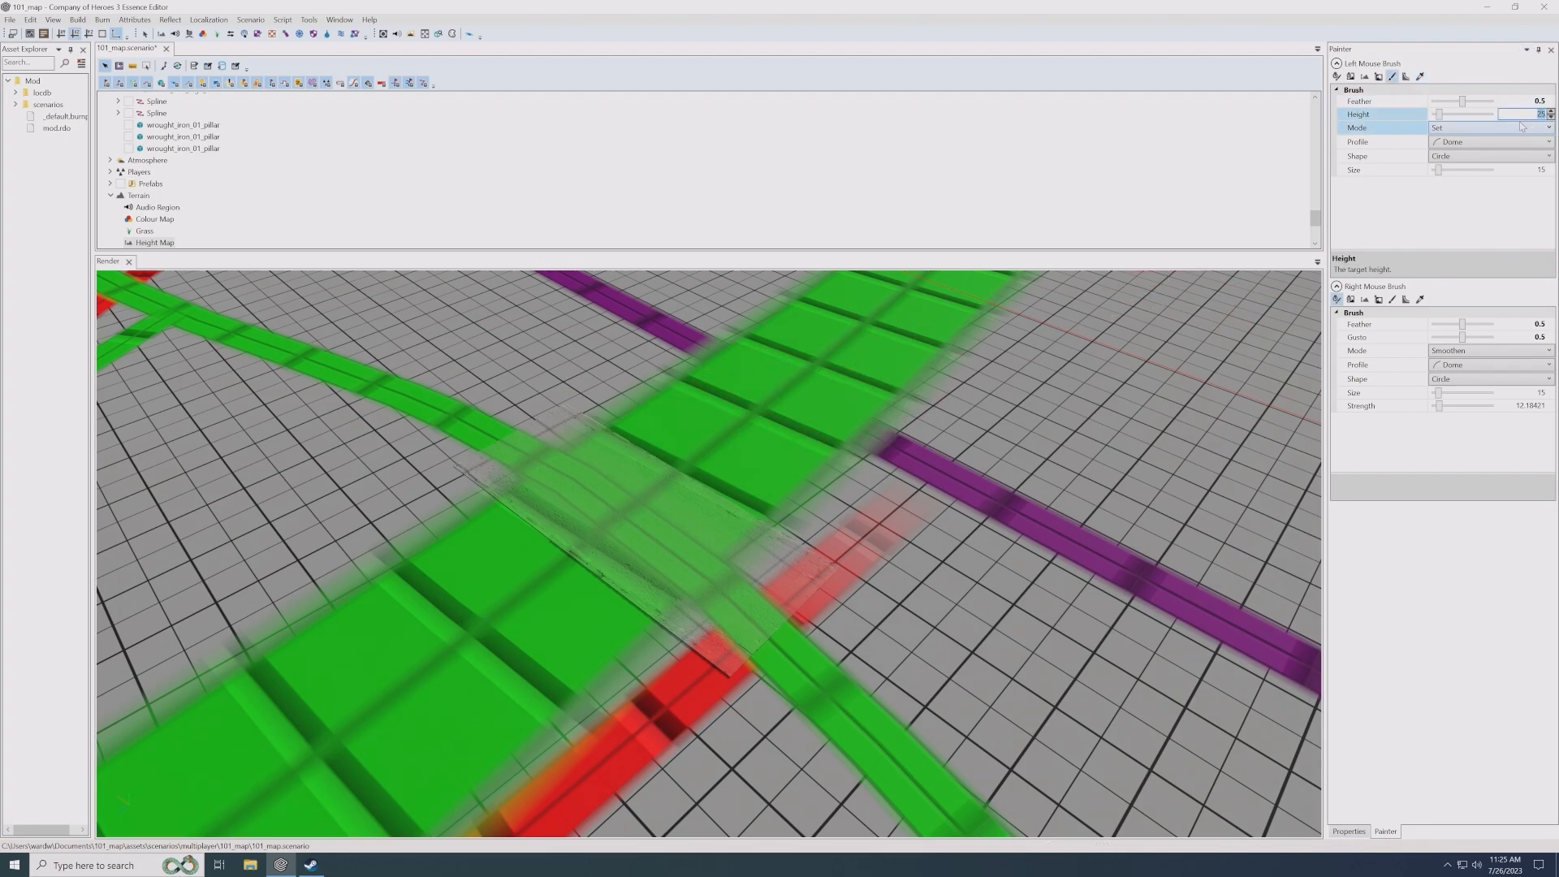
type("20")
key("Return")
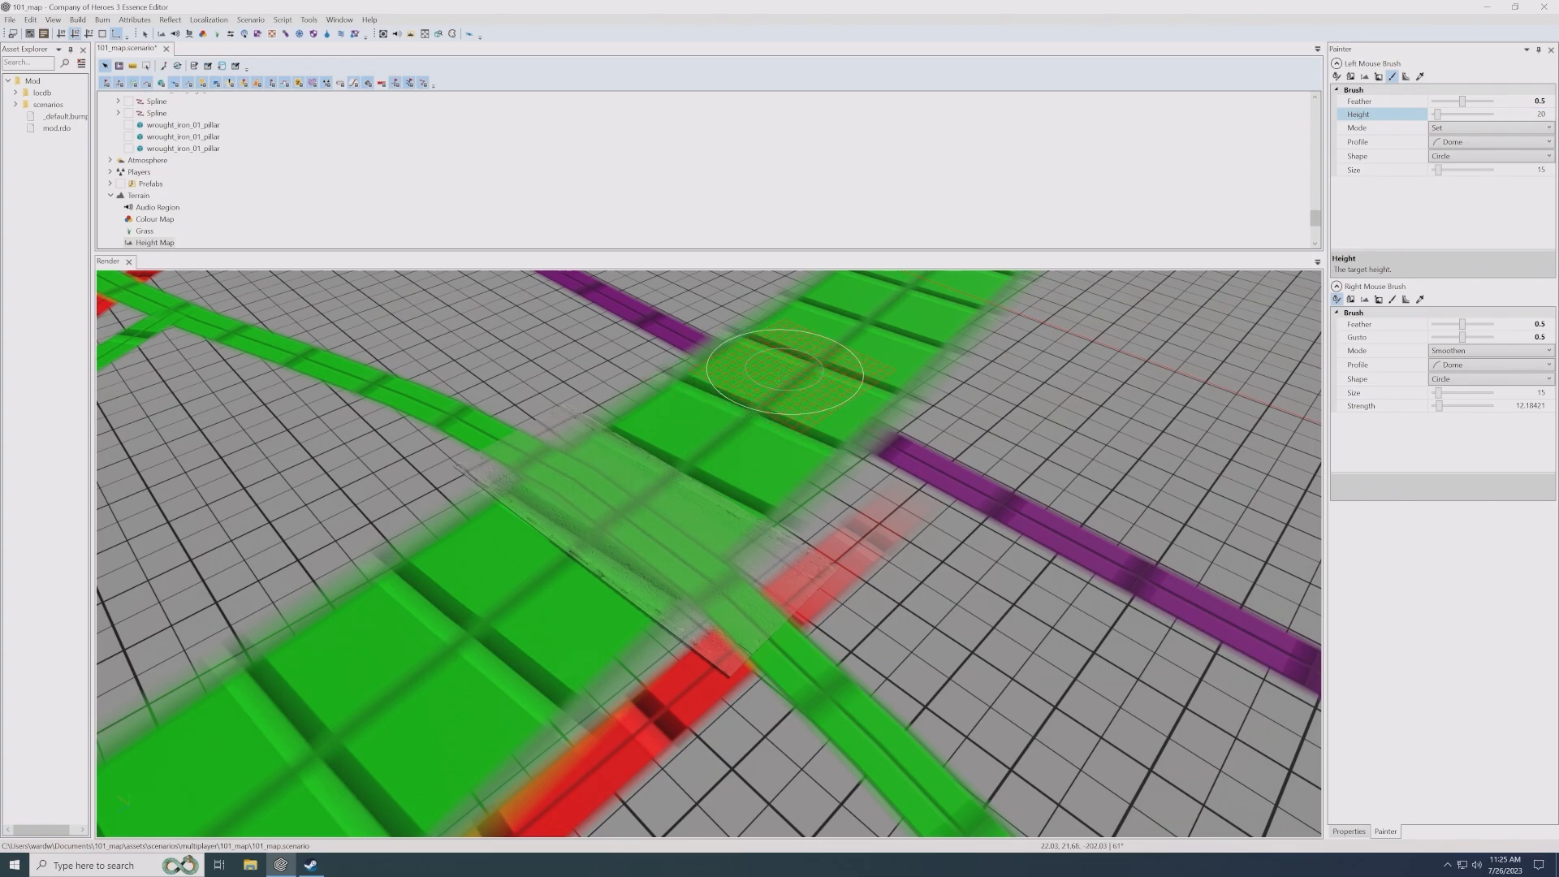
- Carve the wide green strip down to height 20 beneath the stone bridge and along its near side toward the houses
mouse_move(784, 371)
left_mouse_down()
mouse_move(515, 626)
mouse_move(639, 524)
left_mouse_up()
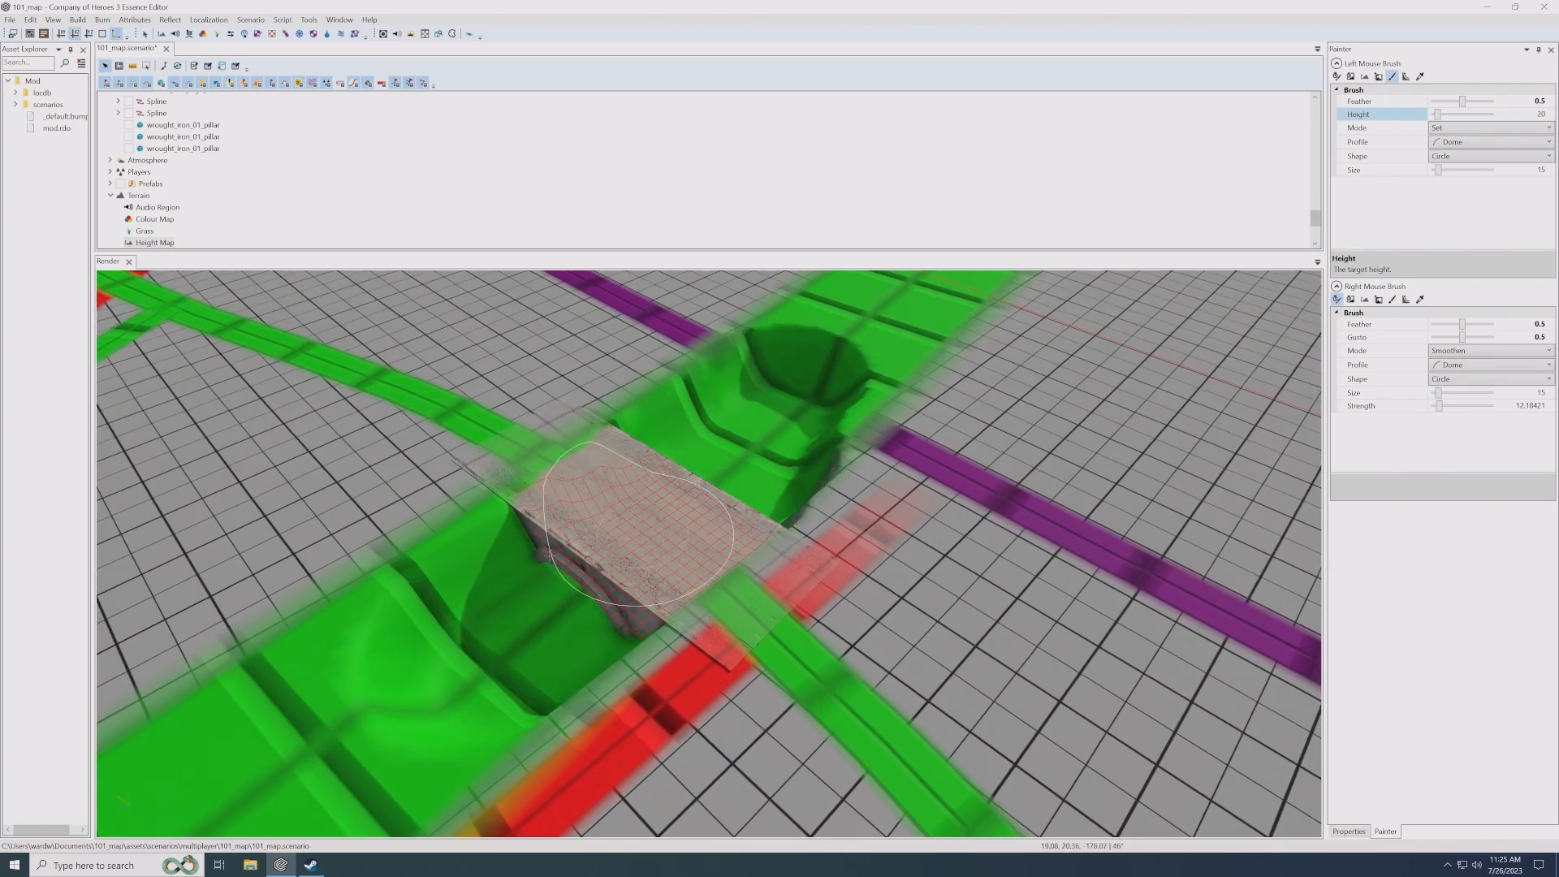
middle_click_drag(486, 609, 536, 591)
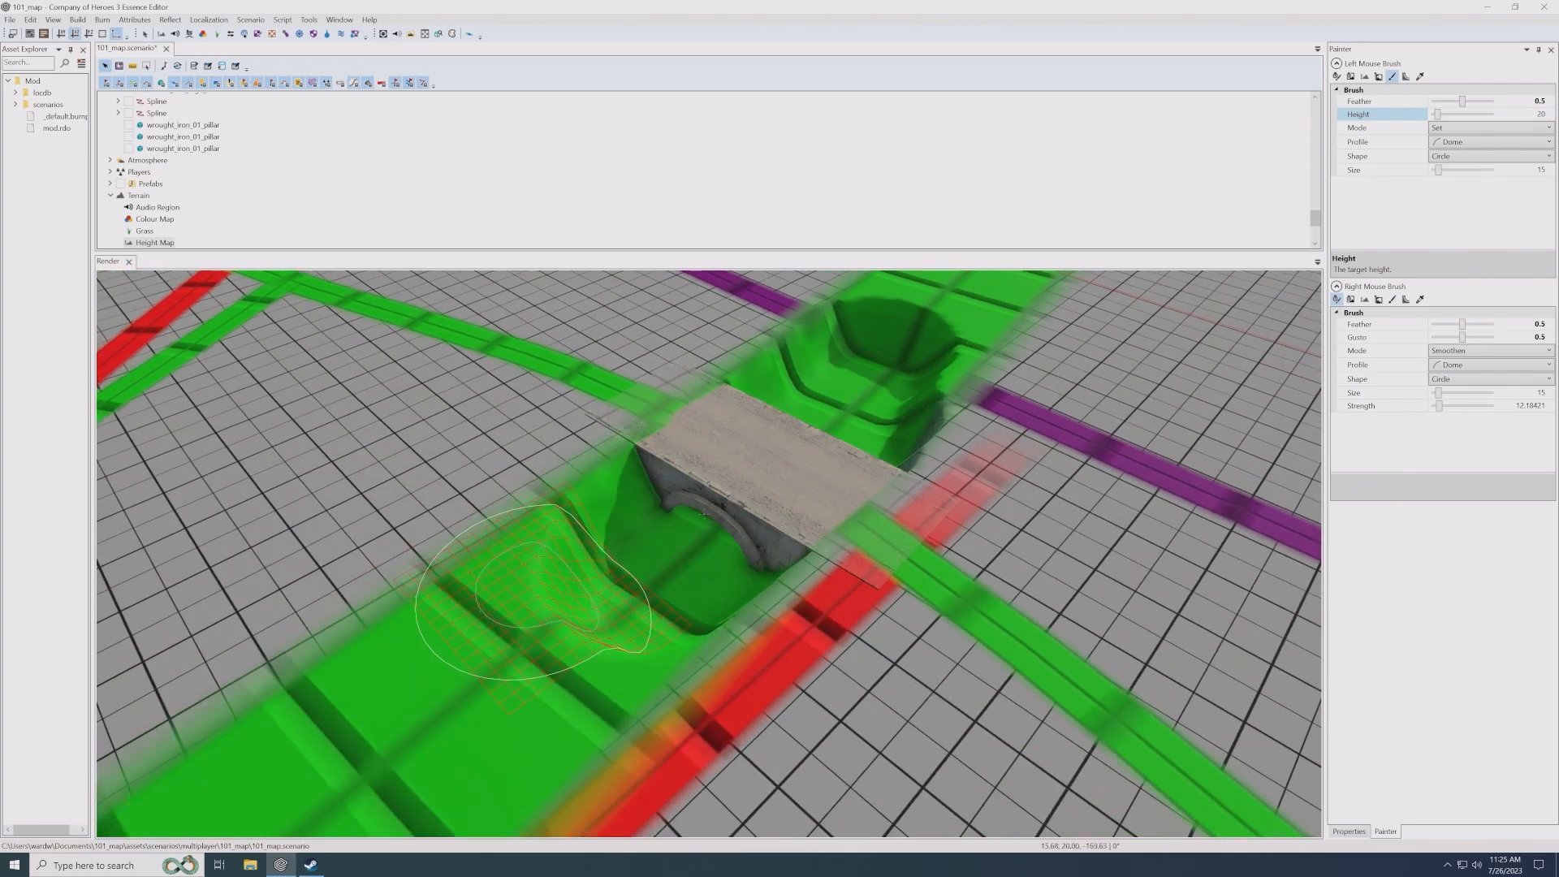
left_click_drag(704, 514, 414, 708)
middle_click_drag(524, 706, 598, 624)
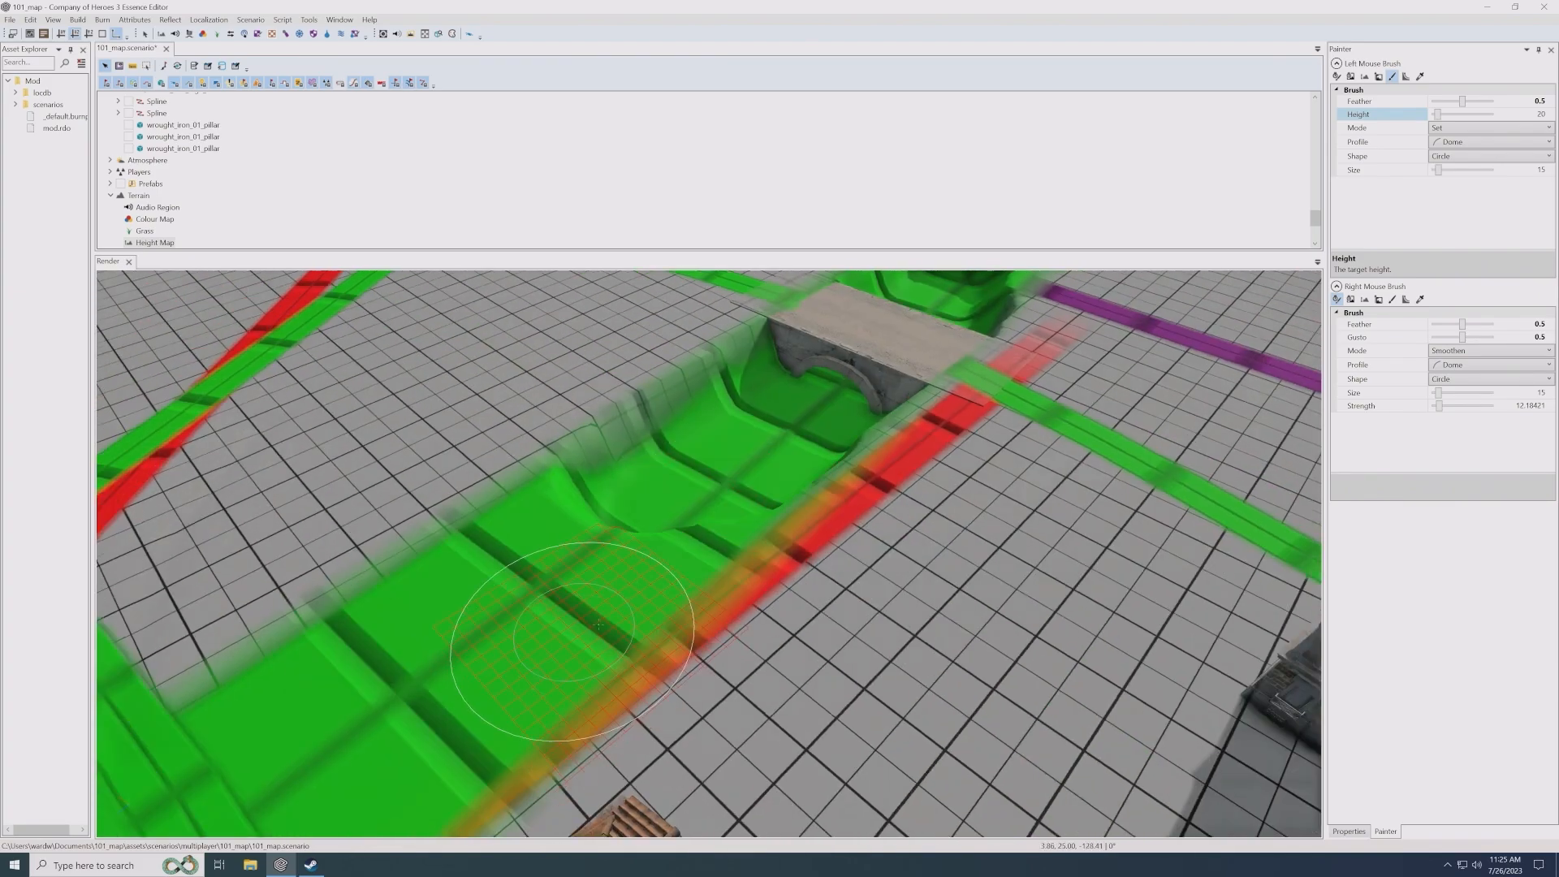
middle_click_drag(828, 386, 739, 497)
middle_click_drag(922, 332, 802, 515)
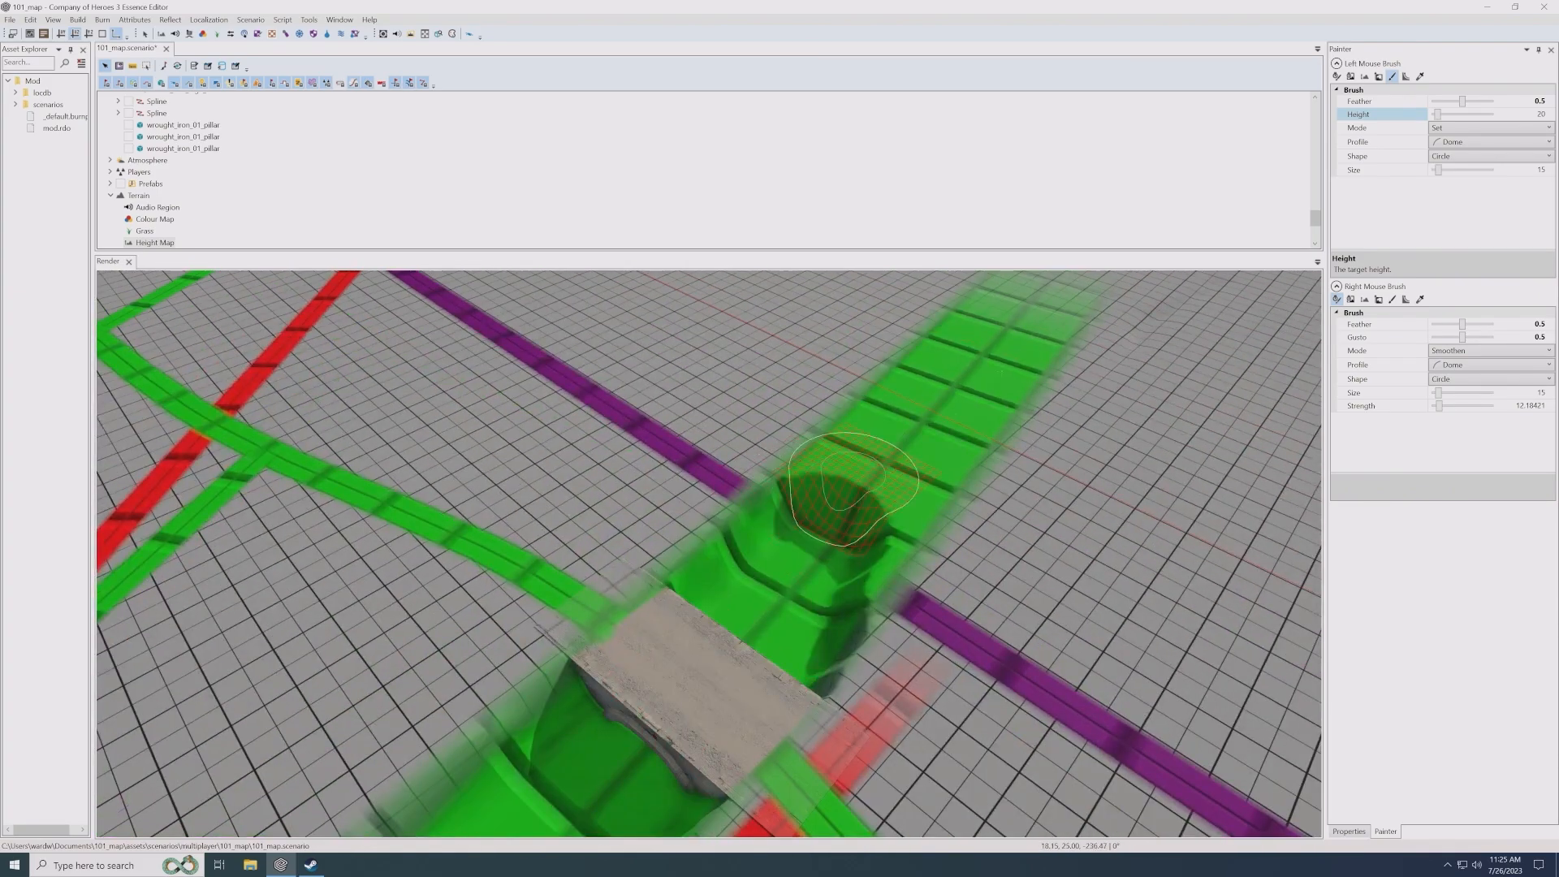
- Extend the height 20 channel to the strip's far end beyond the bridge and through the red road crossings at the other end
mouse_move(1005, 333)
left_mouse_down()
mouse_move(868, 524)
mouse_move(811, 558)
left_mouse_up()
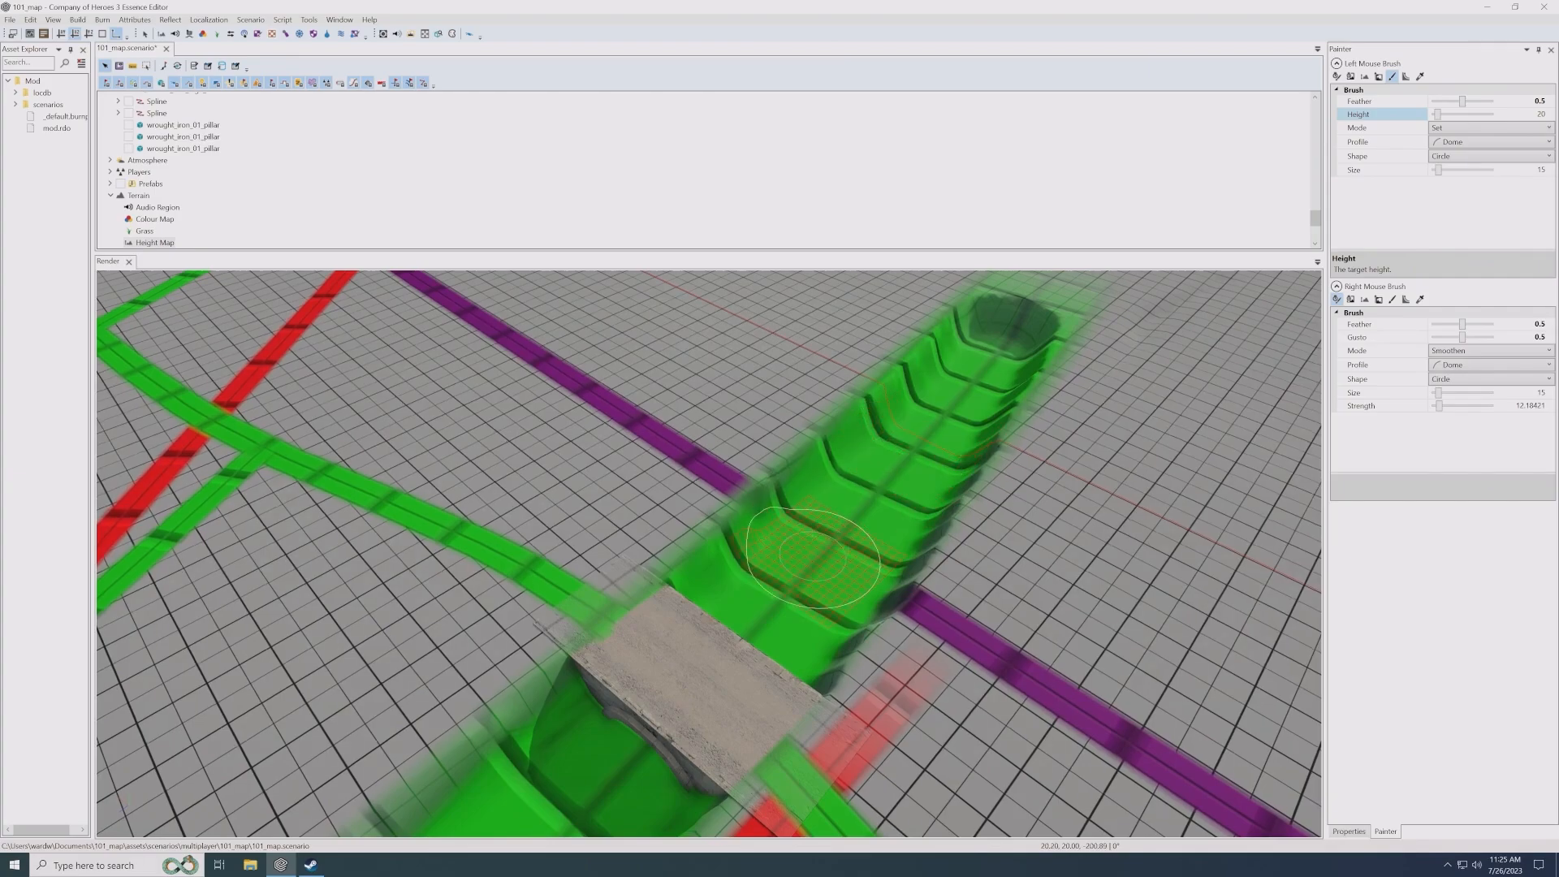
middle_click_drag(735, 650, 812, 489)
mouse_move(751, 388)
left_mouse_down()
mouse_move(501, 571)
mouse_move(399, 605)
left_mouse_up()
middle_click_drag(725, 428, 901, 300)
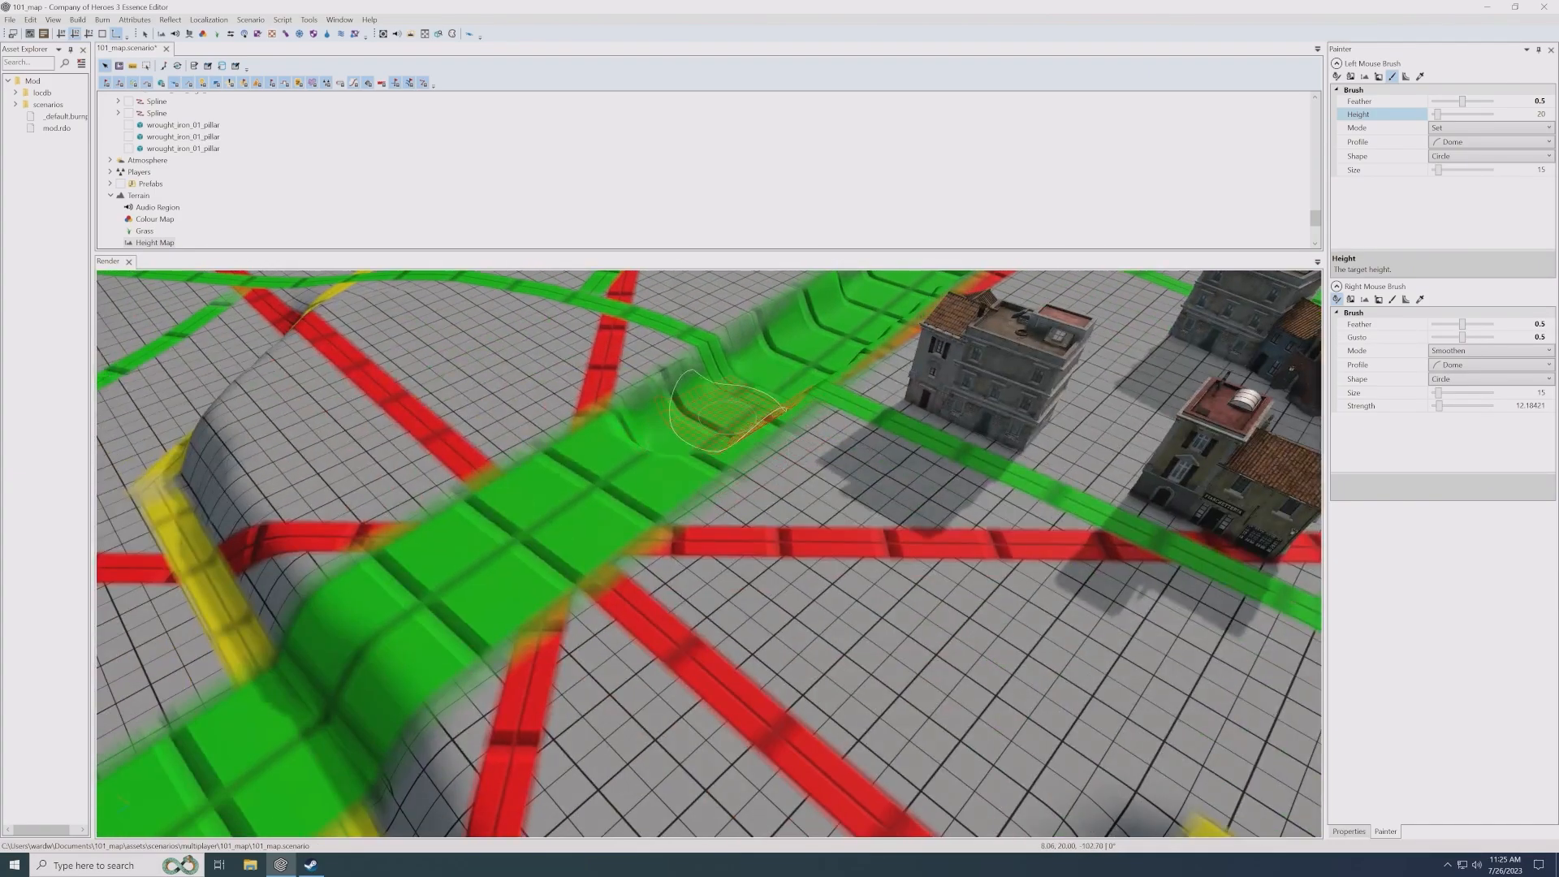
mouse_move(726, 410)
left_mouse_down()
mouse_move(401, 557)
mouse_move(331, 644)
mouse_move(542, 573)
mouse_move(435, 626)
mouse_move(695, 417)
mouse_move(722, 434)
left_mouse_up()
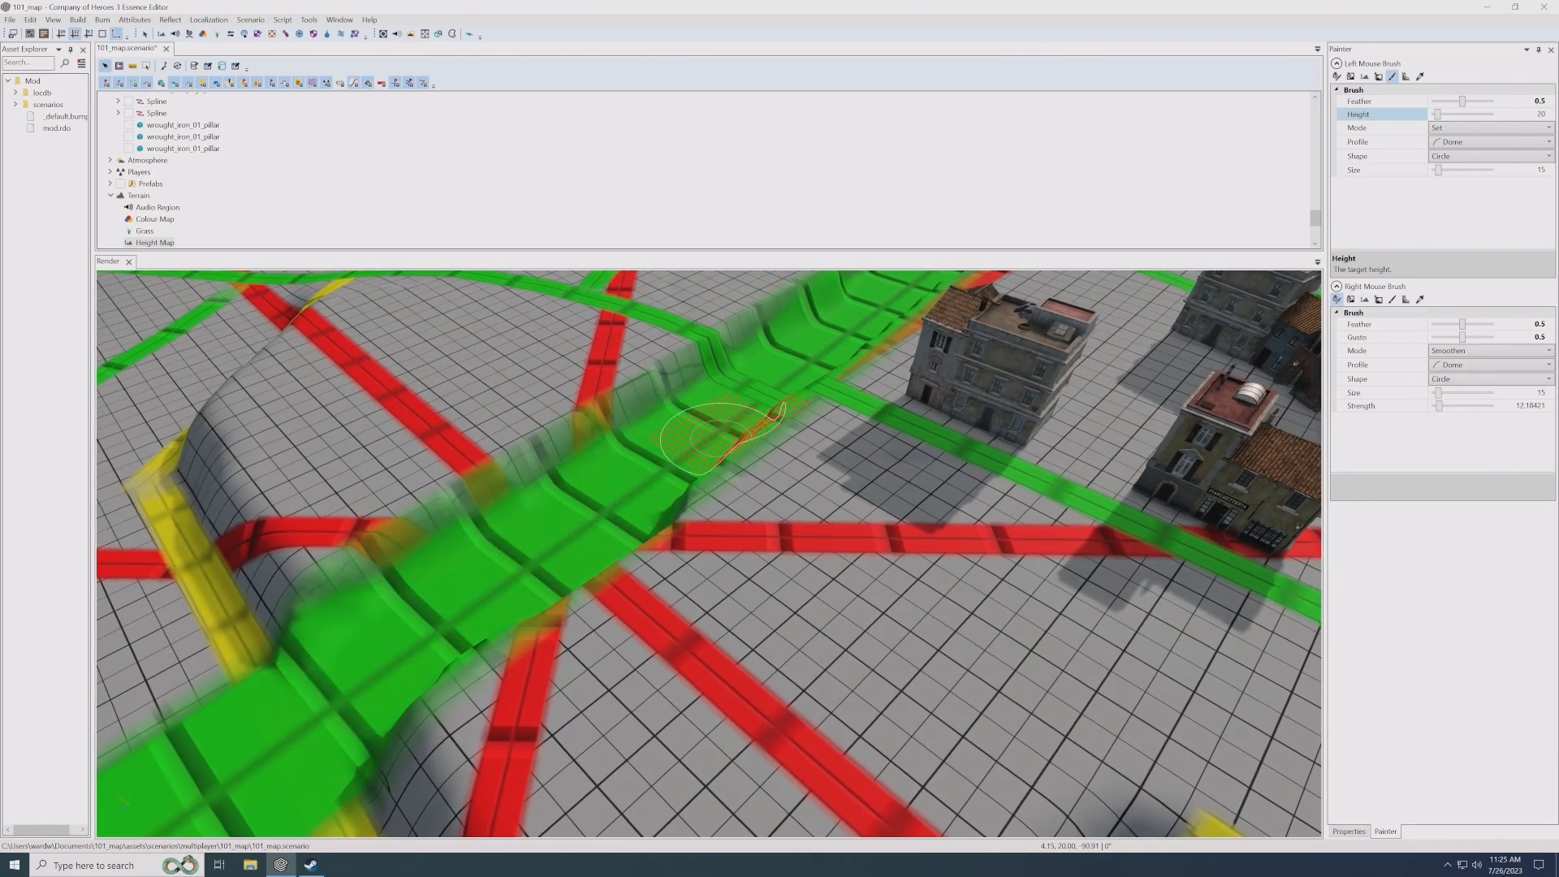
middle_click_drag(721, 439, 840, 552)
- Select the stone bridge to examine its outline and how its deck and ends meet the carved channel's banks
scroll(777, 511, "up", 2)
scroll(188, 155, "up", 2)
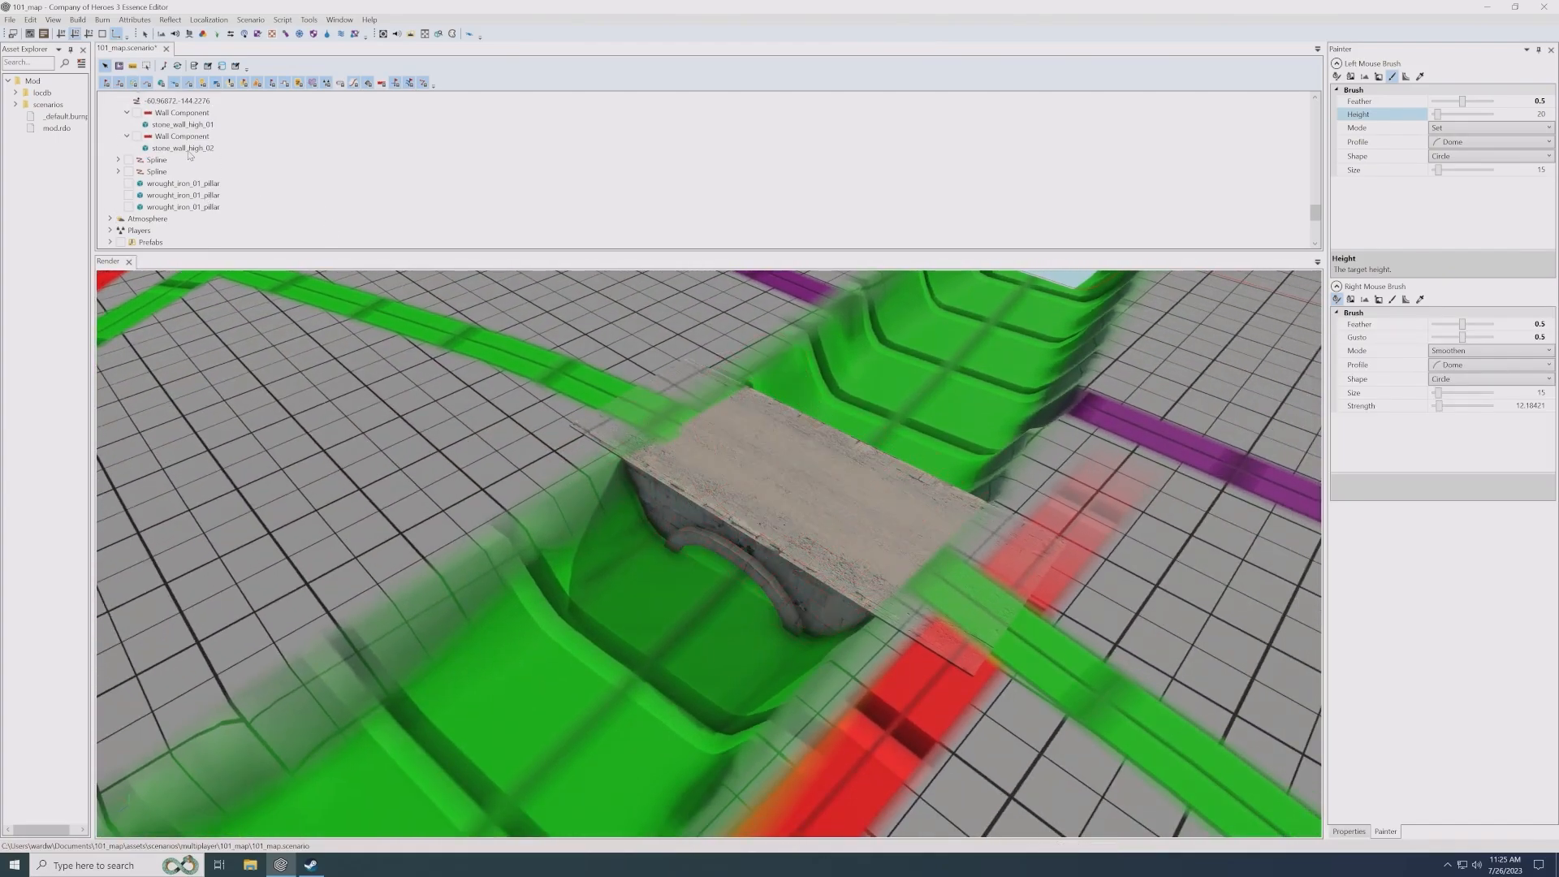
left_click(189, 113)
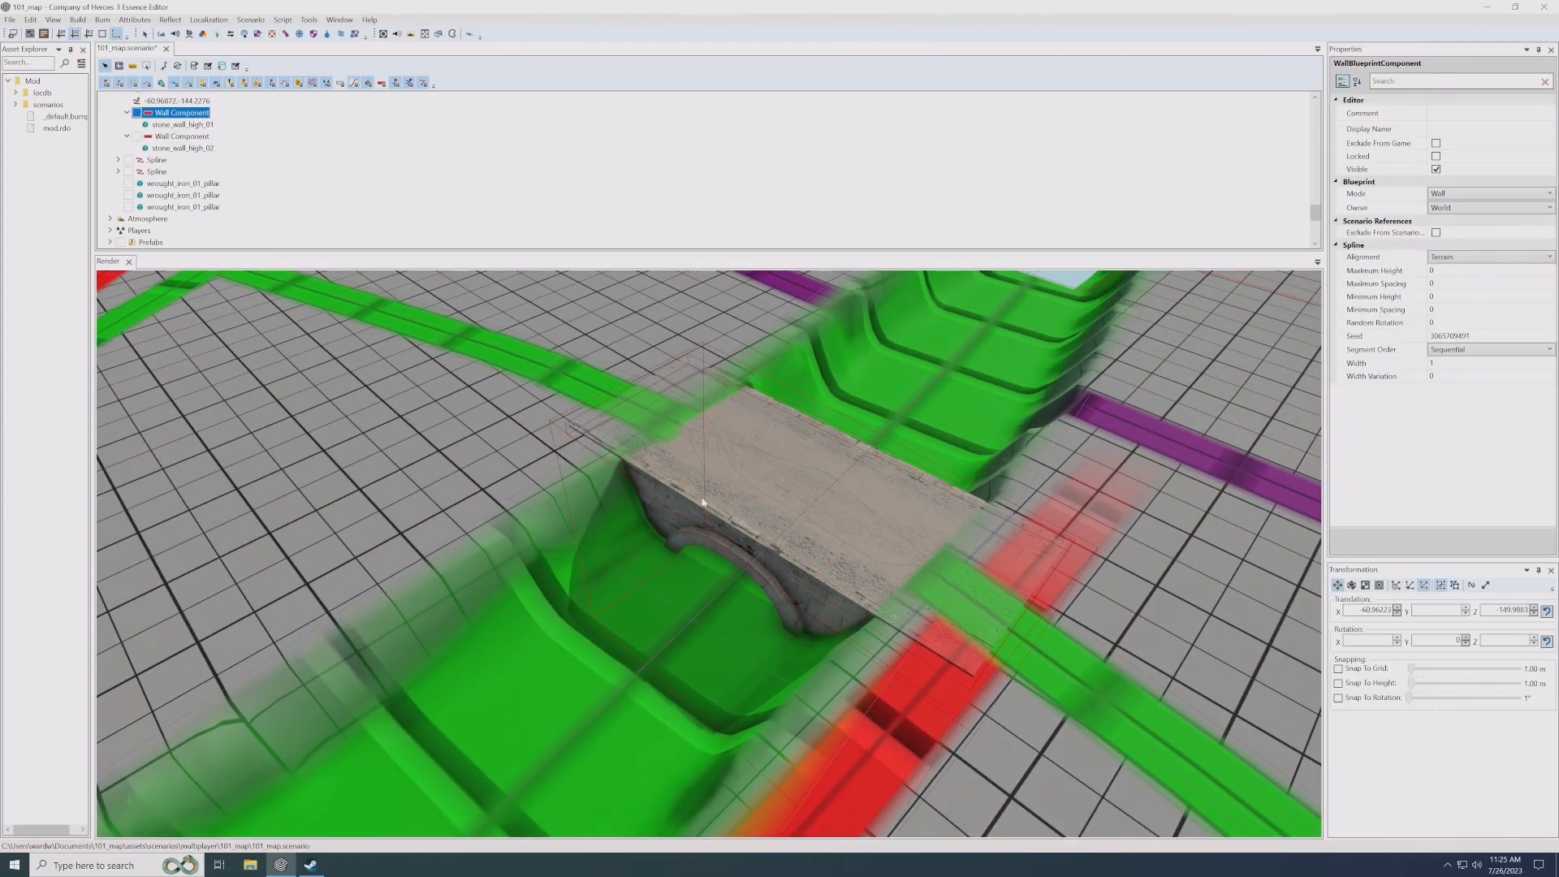
left_click(913, 559)
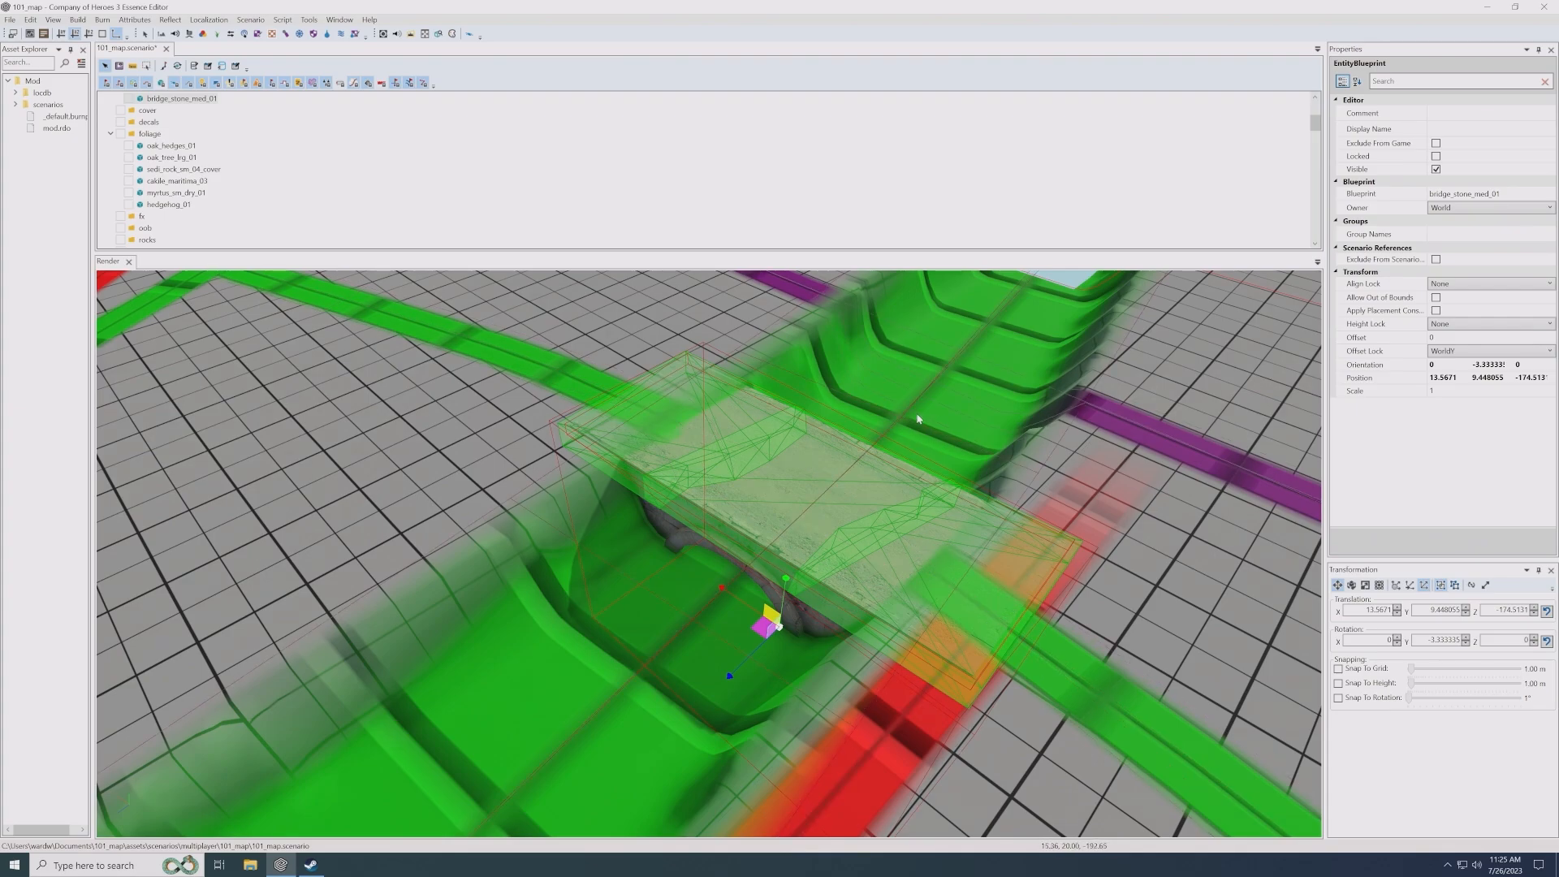
left_click(982, 450)
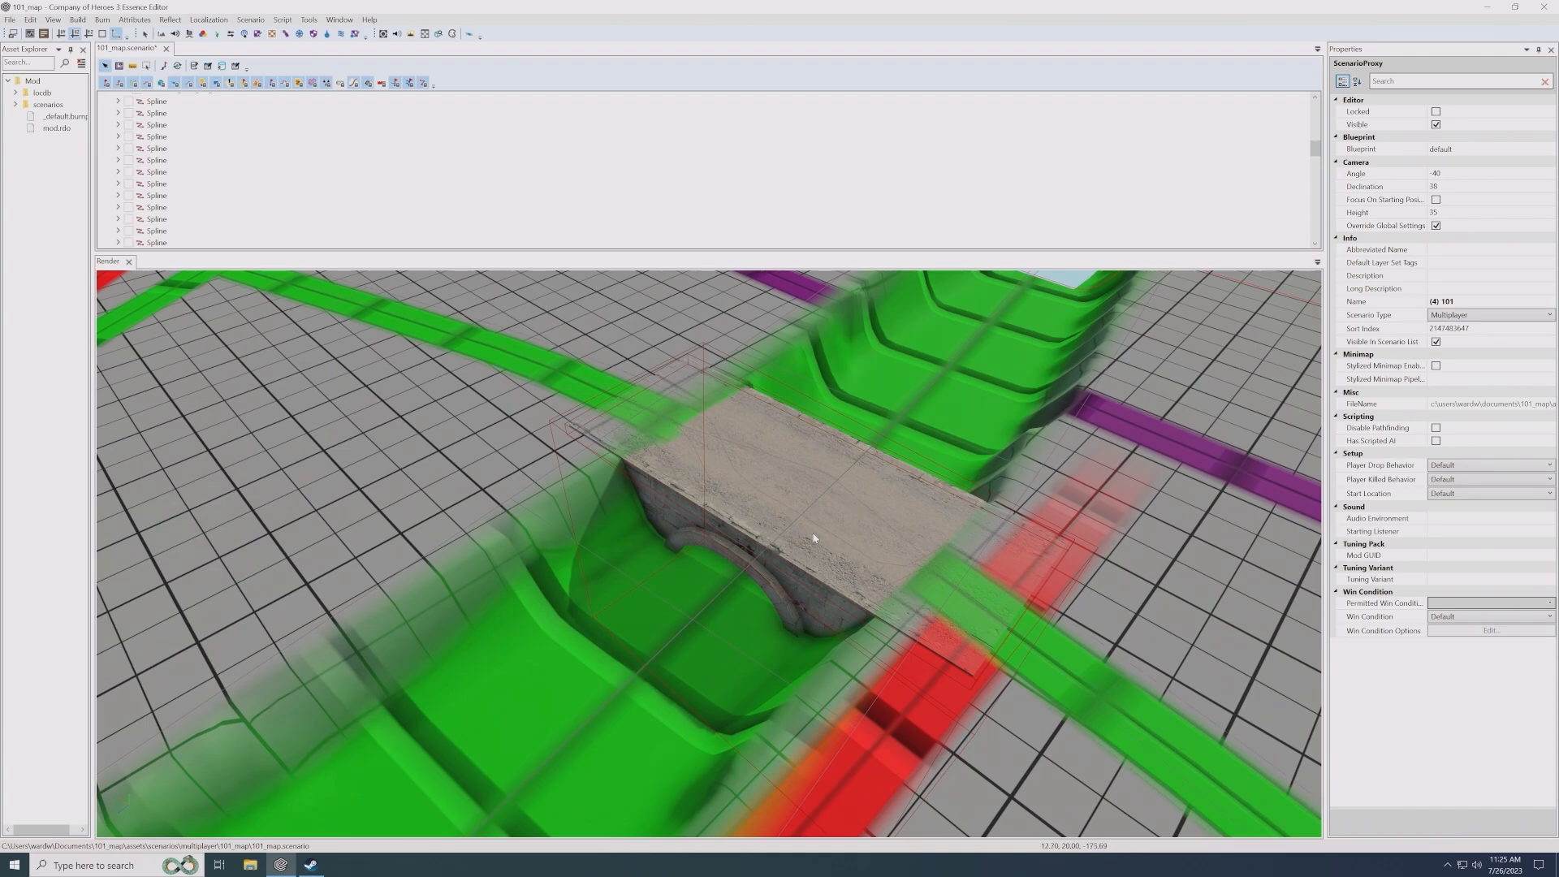
left_click(879, 558)
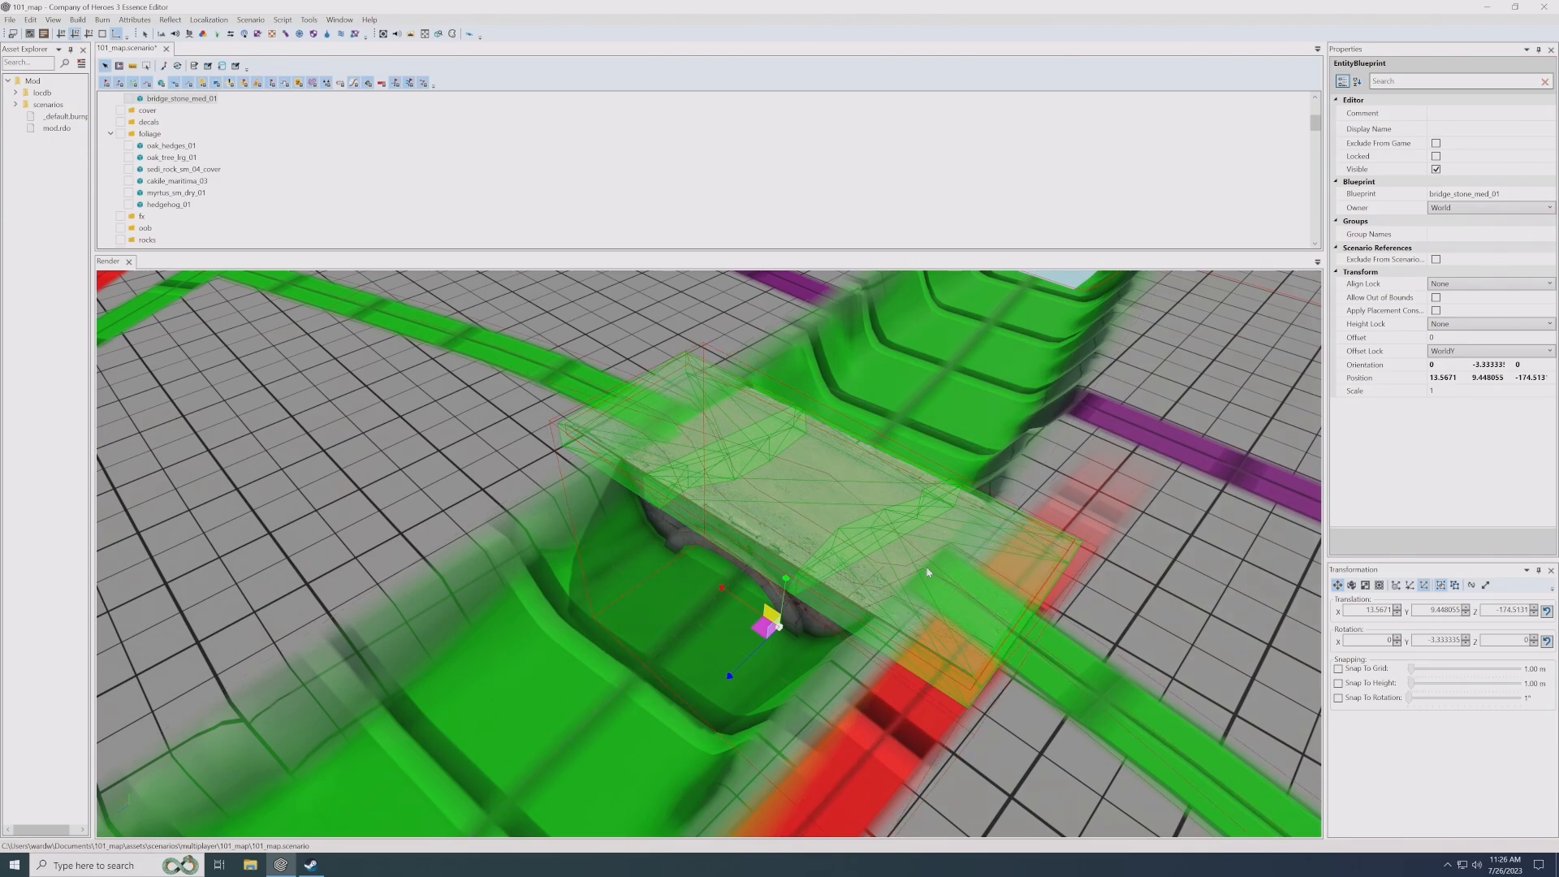
left_click(1159, 595)
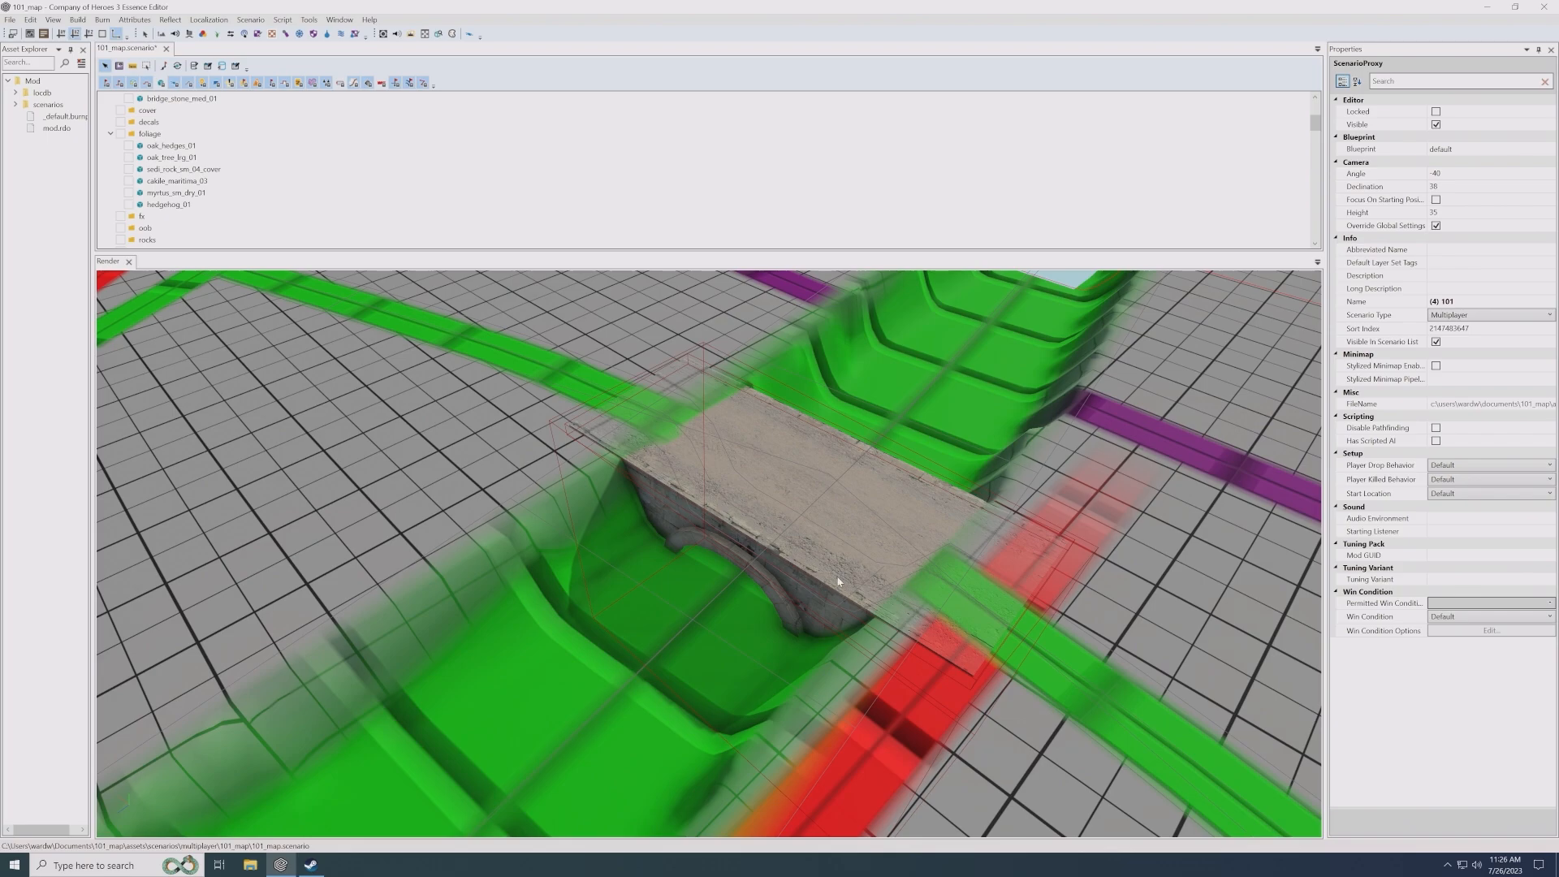
scroll(821, 599, "down", 2)
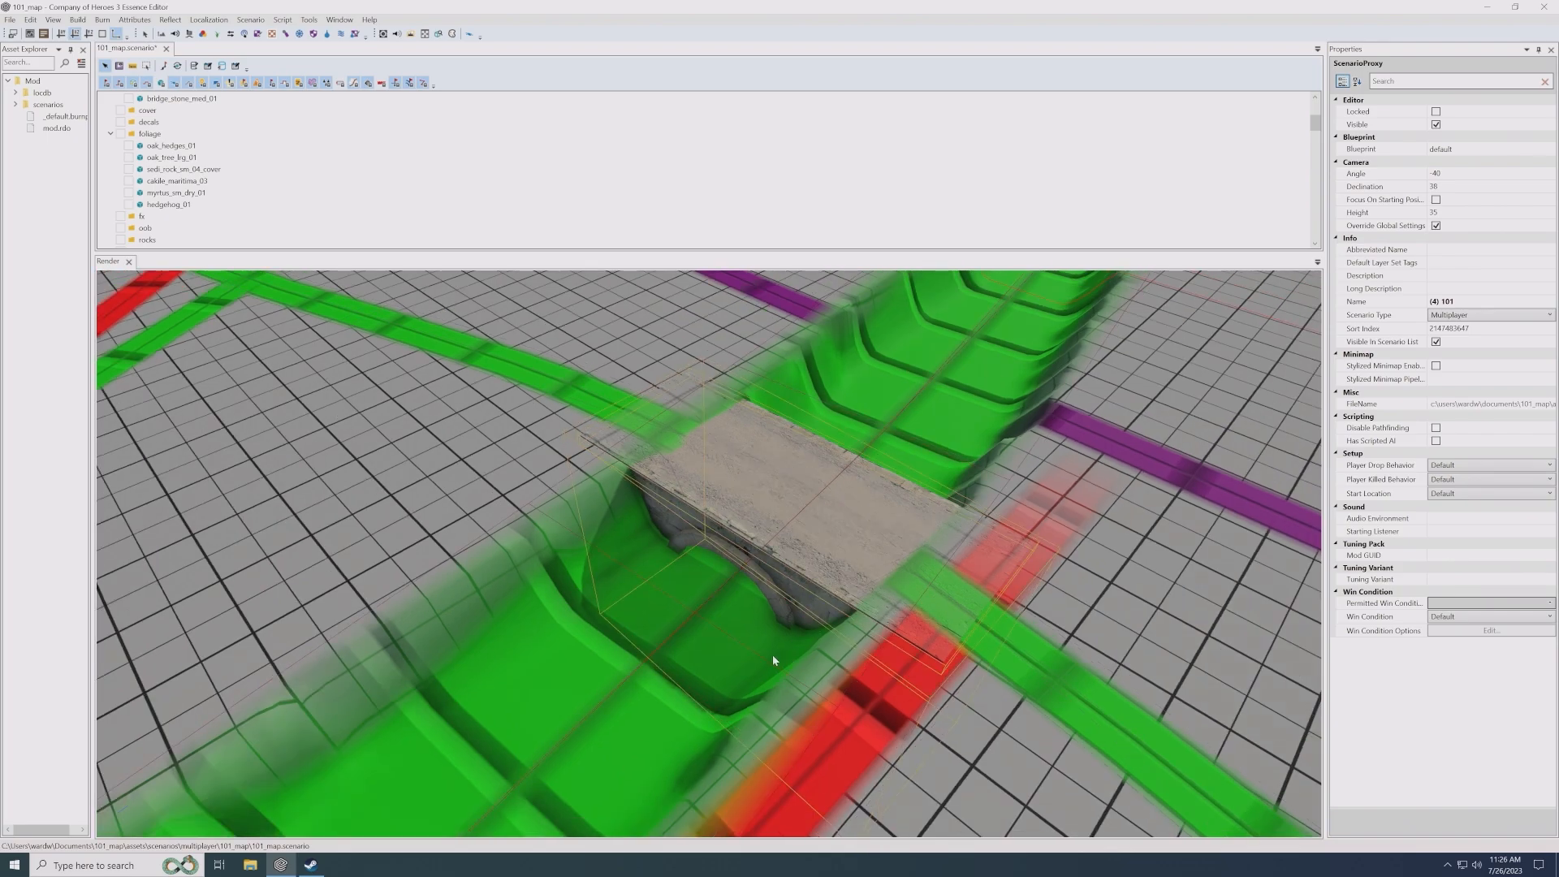
middle_click_drag(772, 656, 506, 421)
- Look further down the scene tree, past the foliage objects to the splines folder
scroll(742, 637, "down", 2)
scroll(746, 644, "down", 2)
scroll(746, 645, "down", 4)
scroll(308, 203, "down", 2)
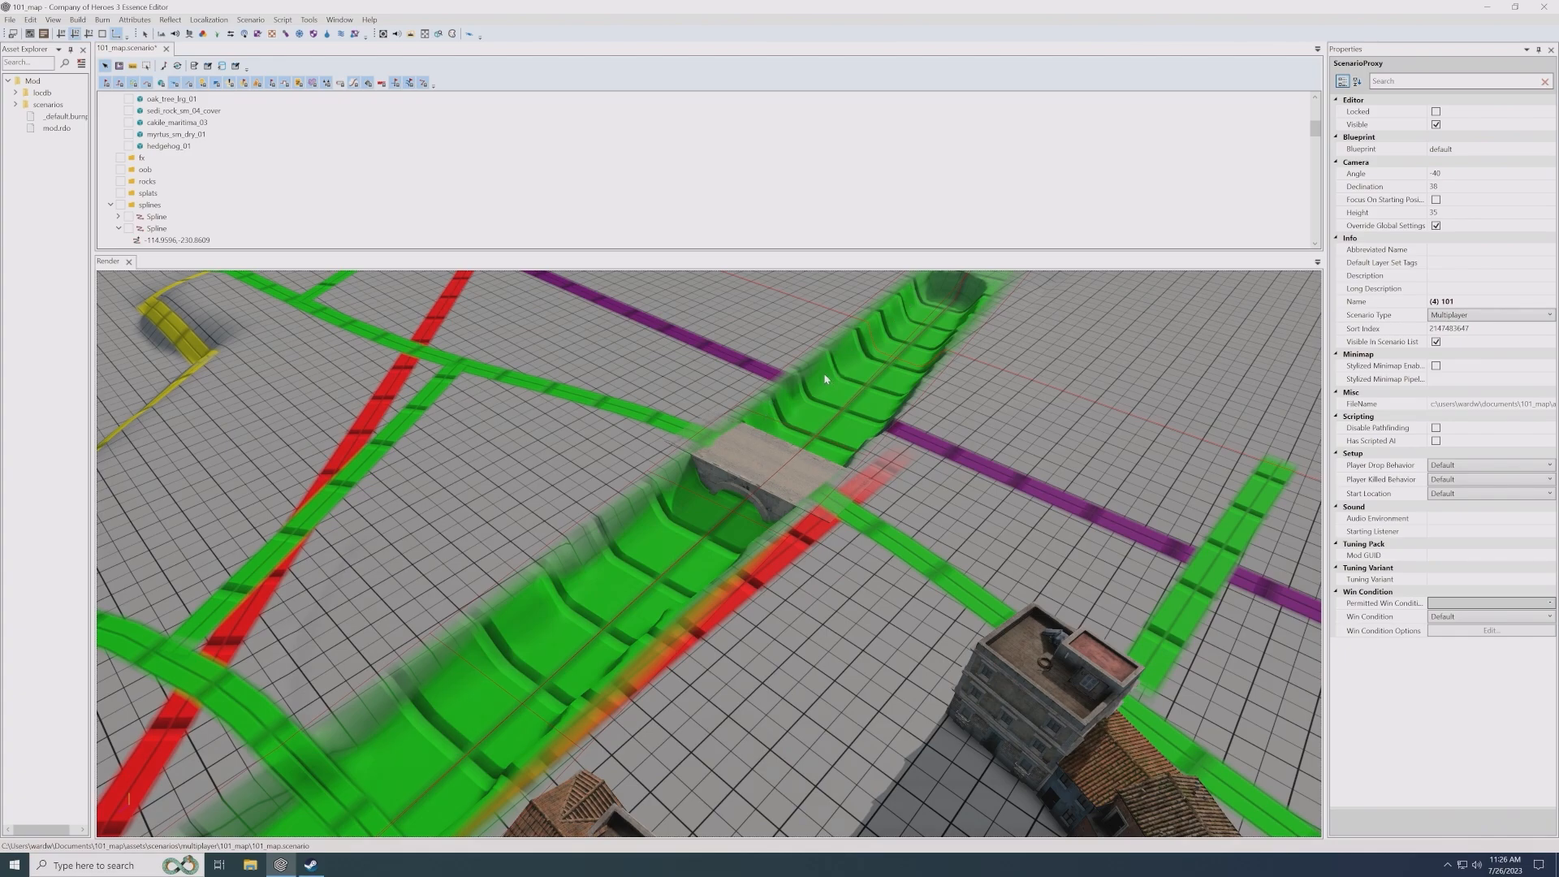
- Add a new spline to the splines folder and give it a Wall Component
right_click(144, 206)
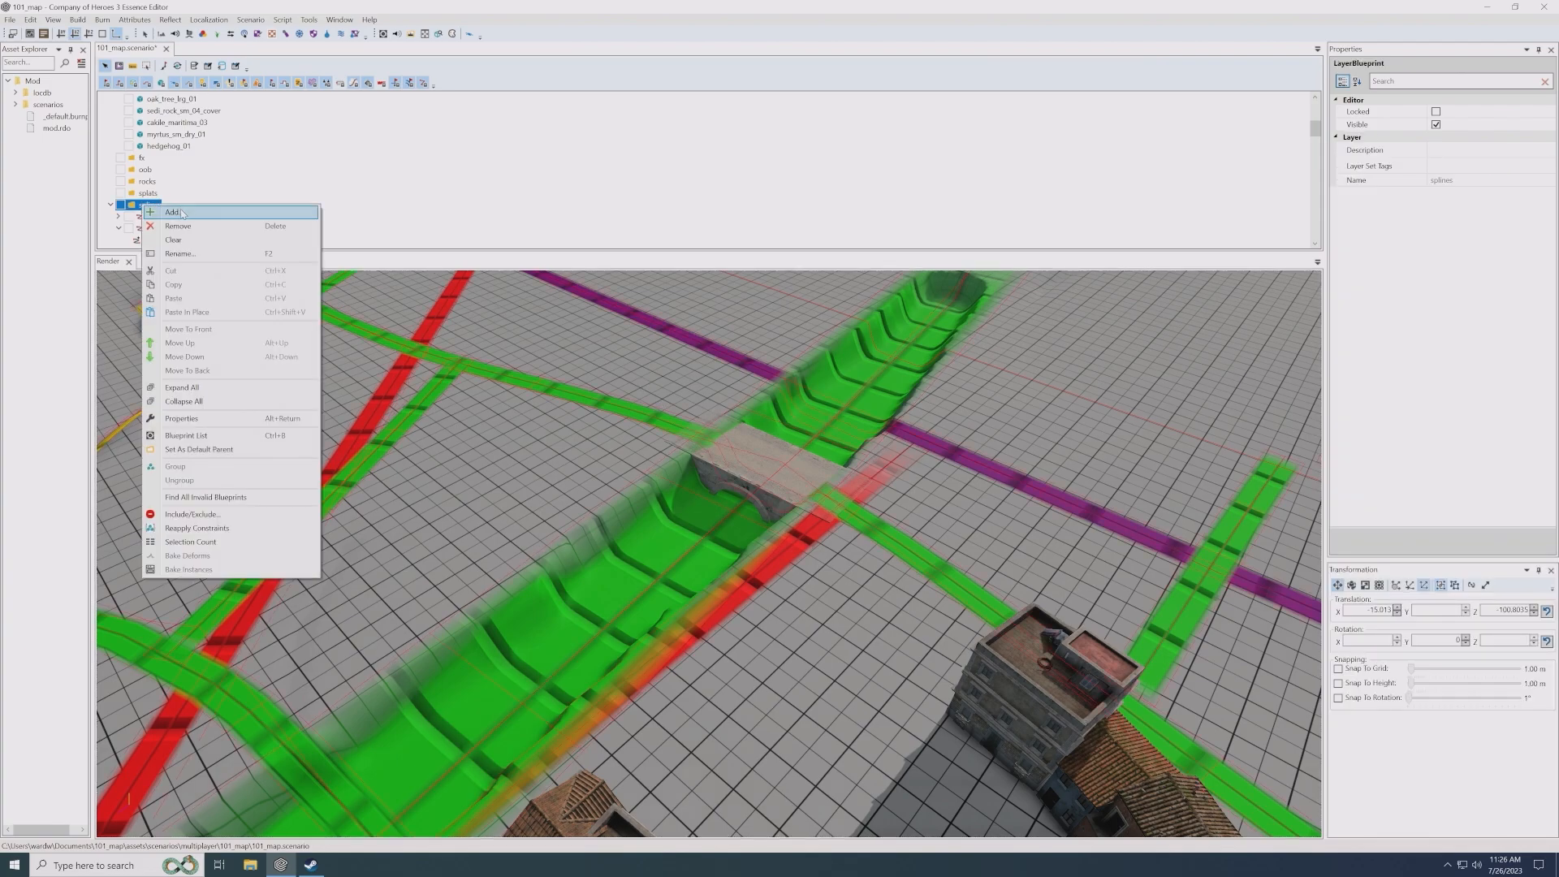
left_click(182, 213)
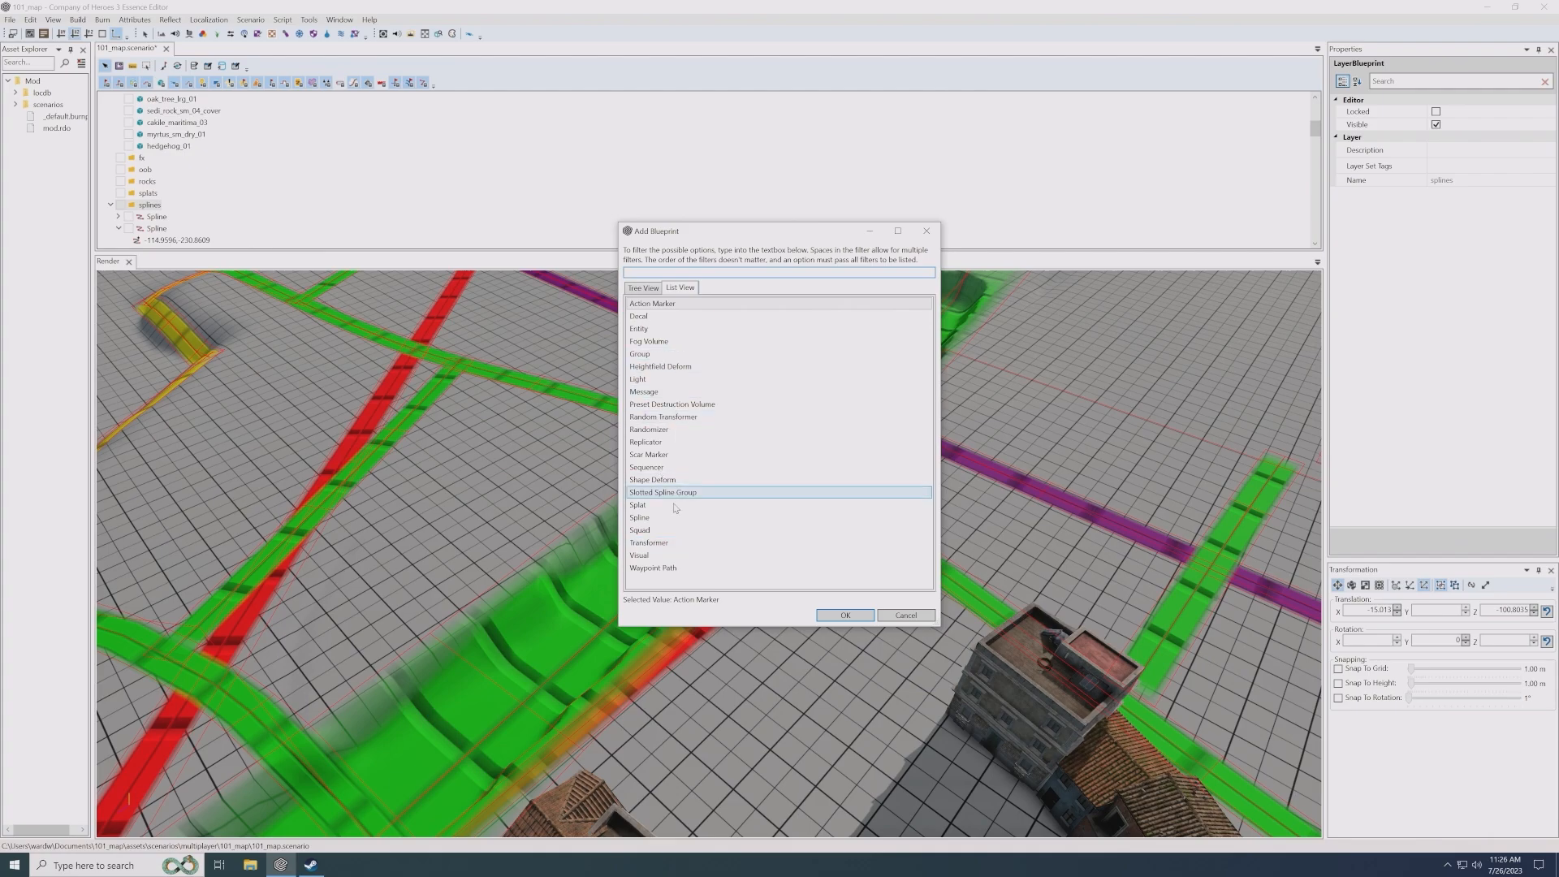
double_click(649, 517)
scroll(179, 213, "down", 2)
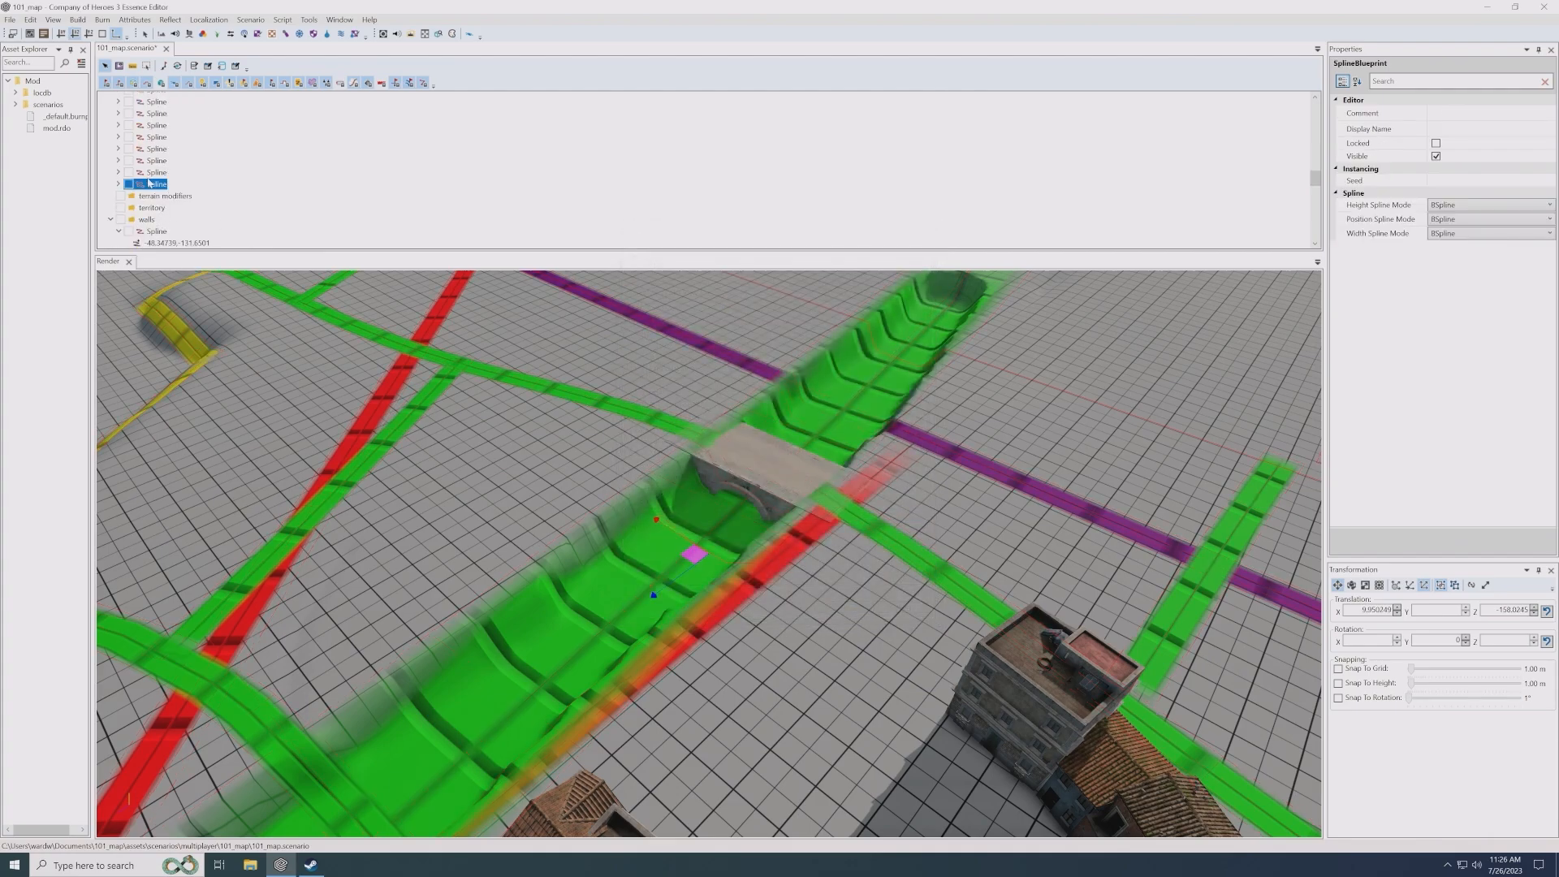
right_click(153, 187)
left_click(182, 213)
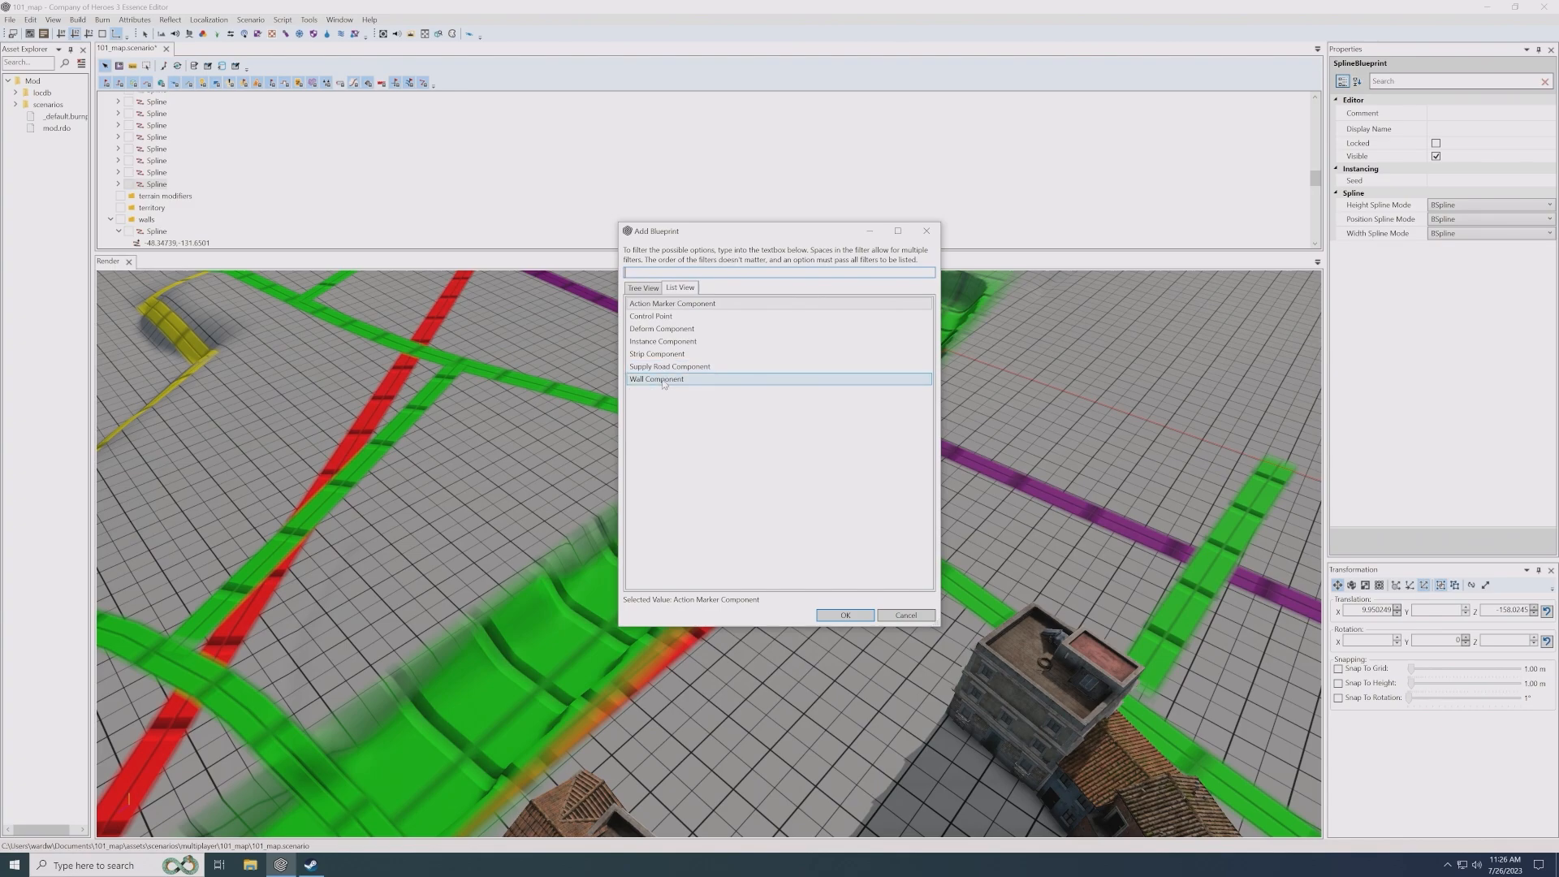
double_click(661, 379)
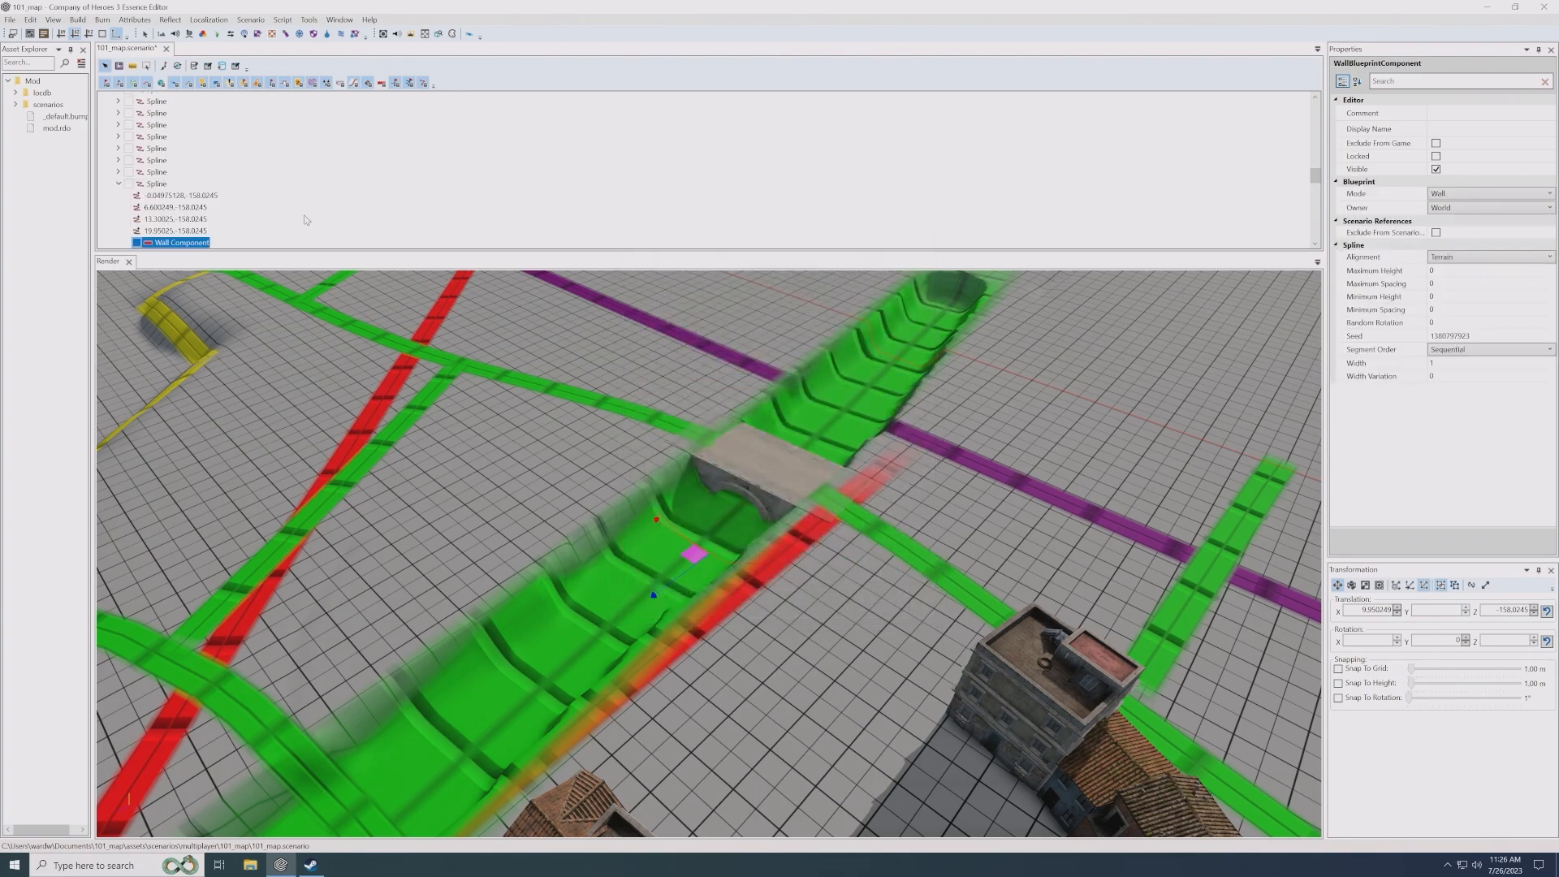
- Add an Entity segment under the new spline's Wall Component
scroll(244, 223, "down", 1)
right_click(200, 218)
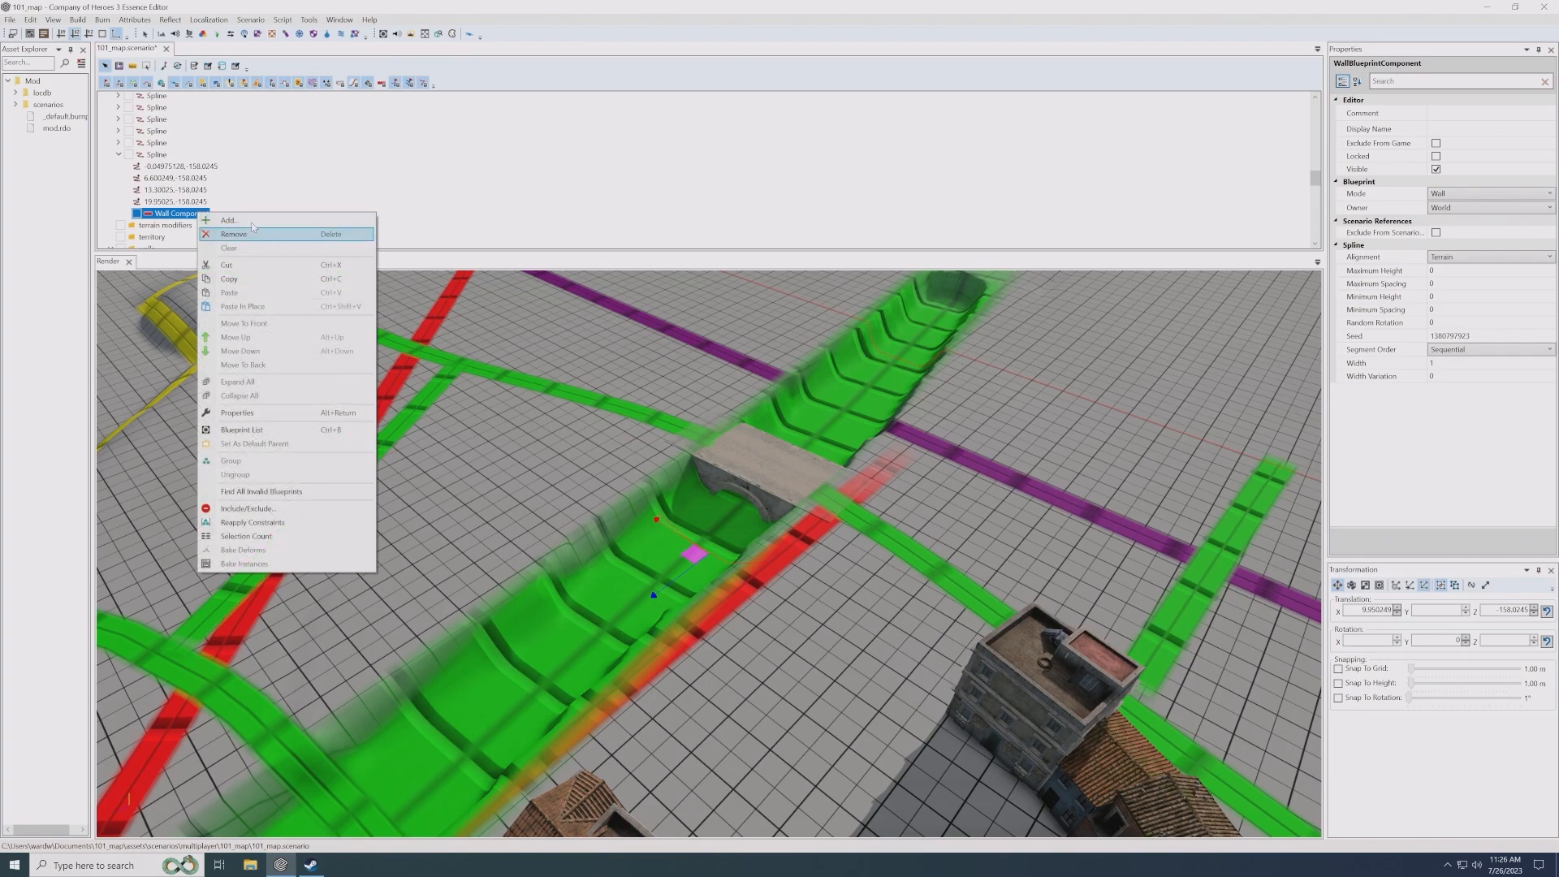
left_click(243, 230)
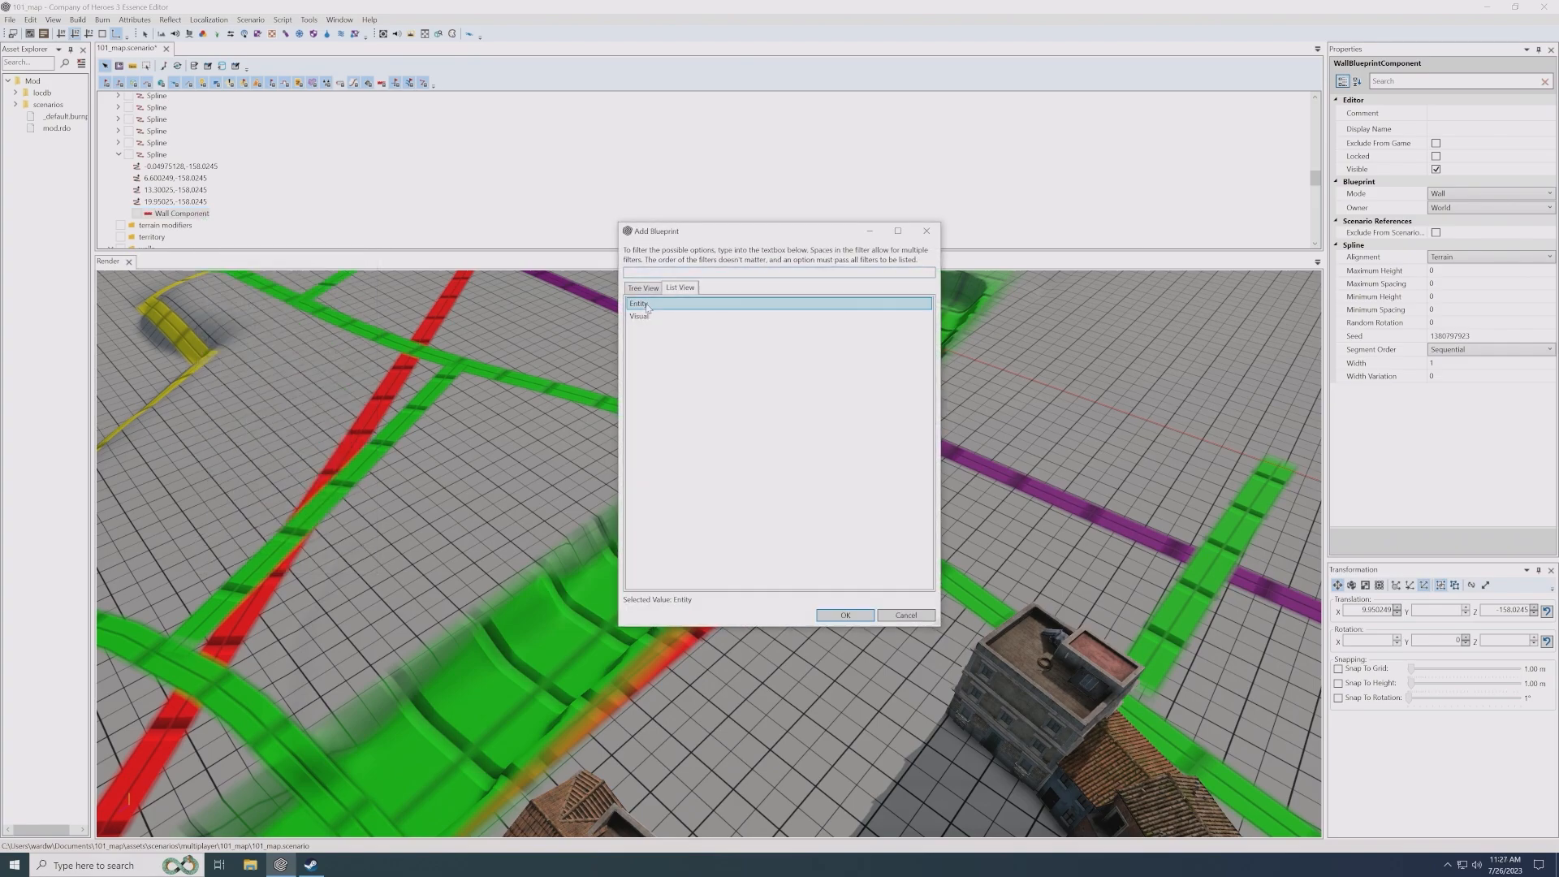
double_click(641, 305)
- Assign the stone_support_03 blueprint from environment/objects/walls/support to the wall's entity
left_click(1543, 116)
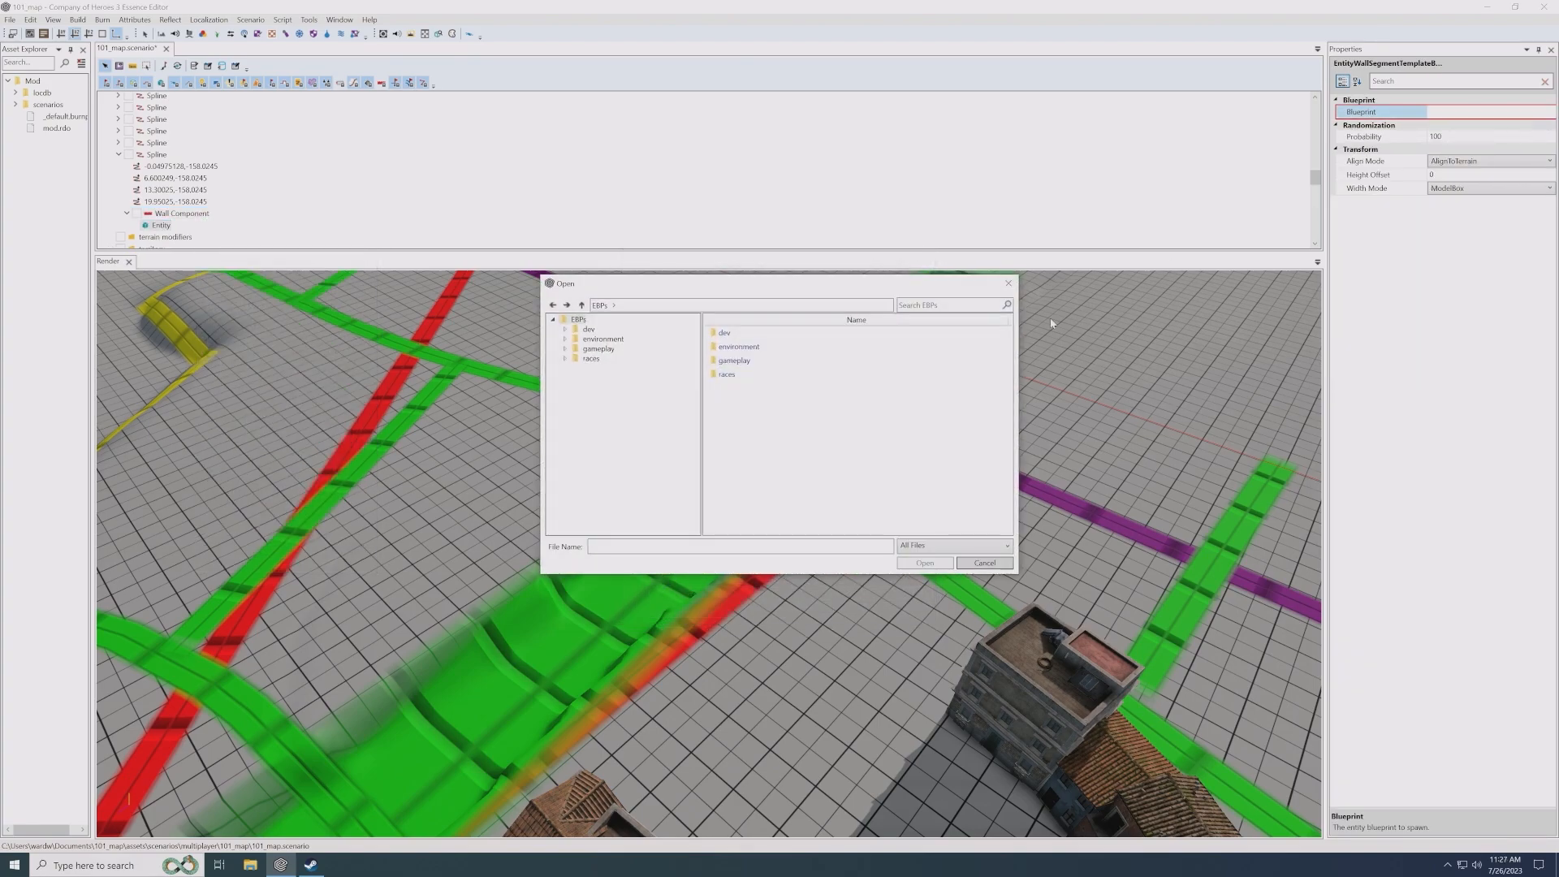
double_click(743, 348)
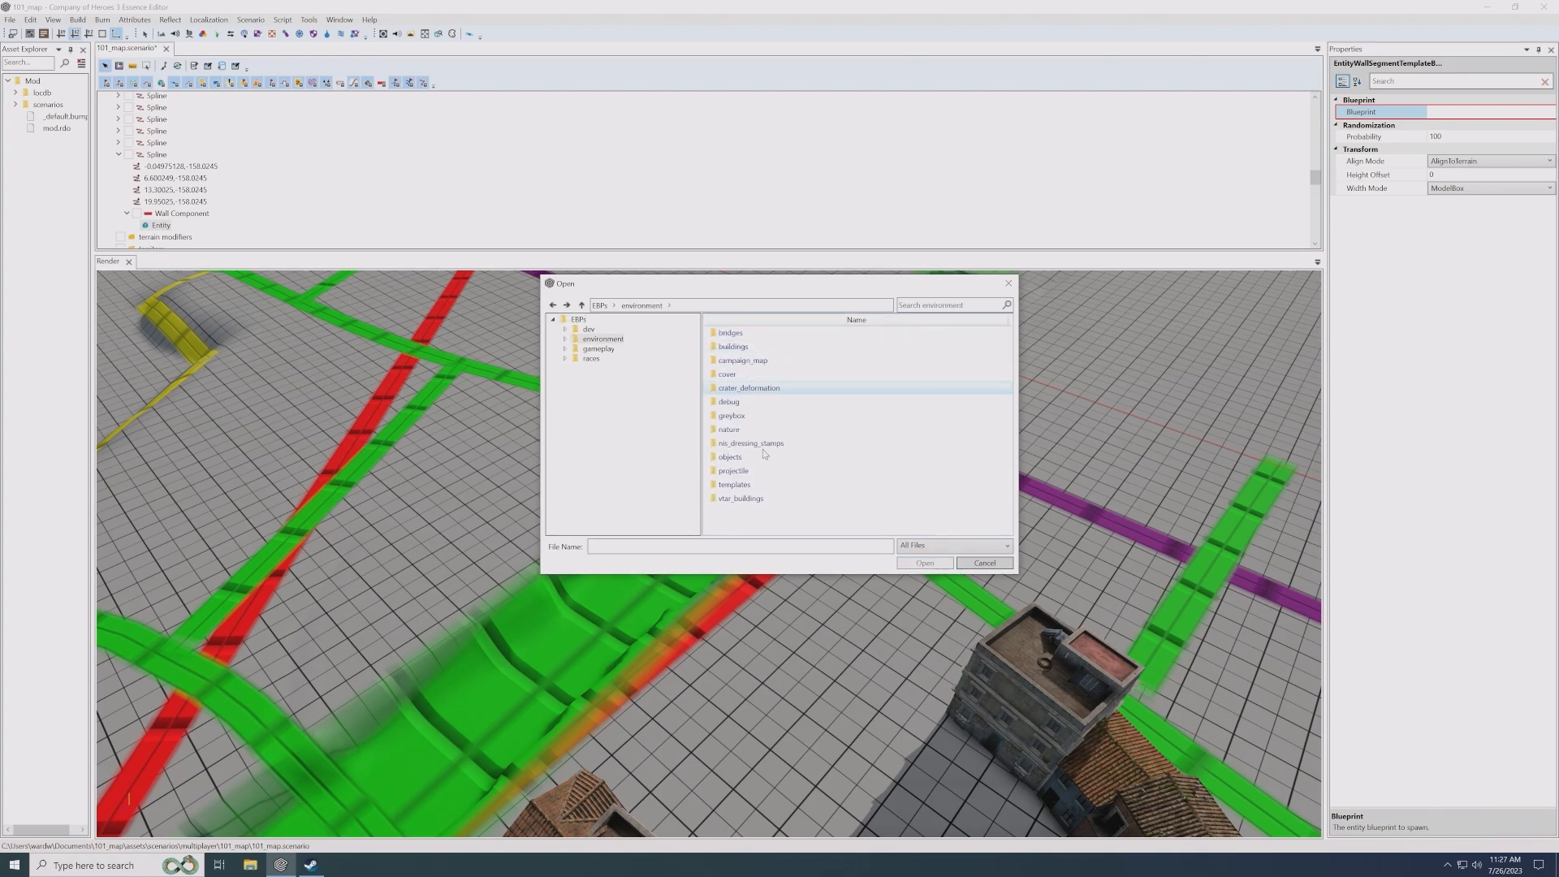
double_click(741, 457)
scroll(741, 456, "down", 3)
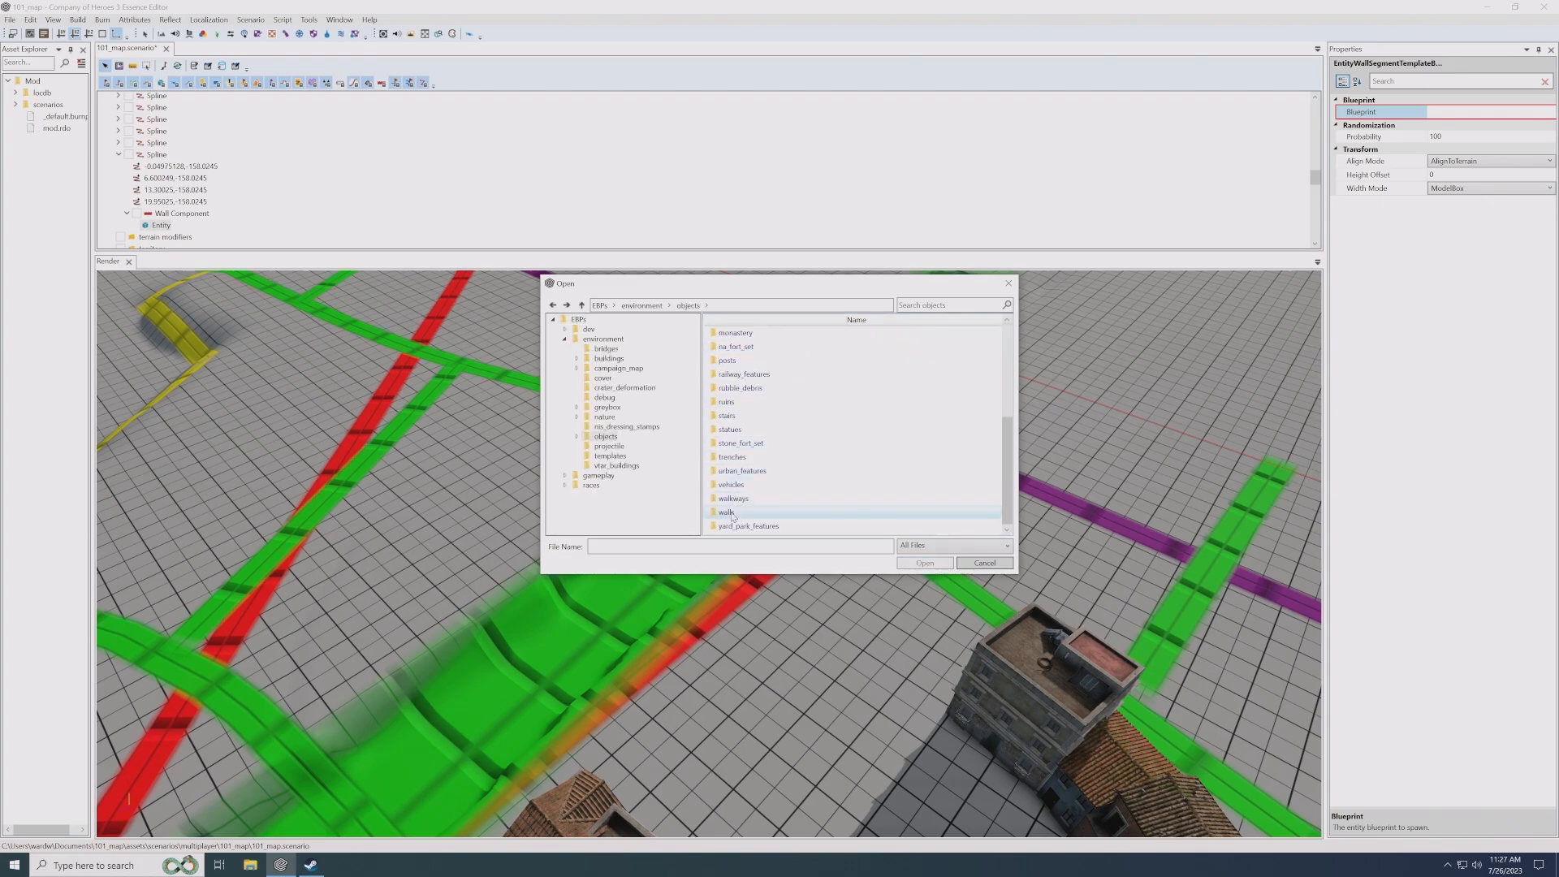
double_click(735, 518)
left_click(746, 391)
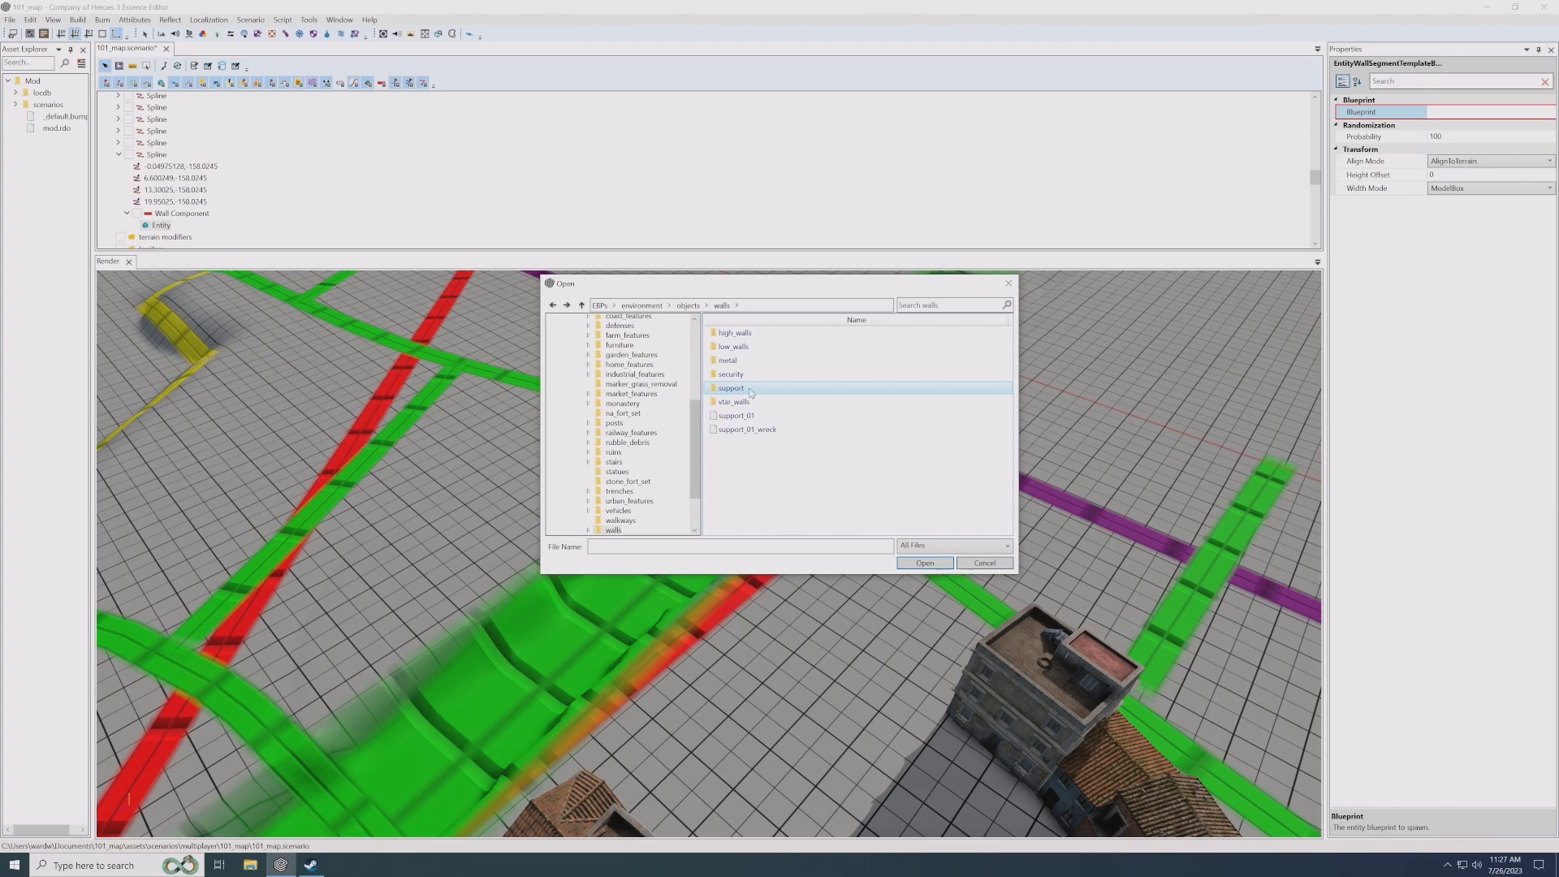
double_click(750, 393)
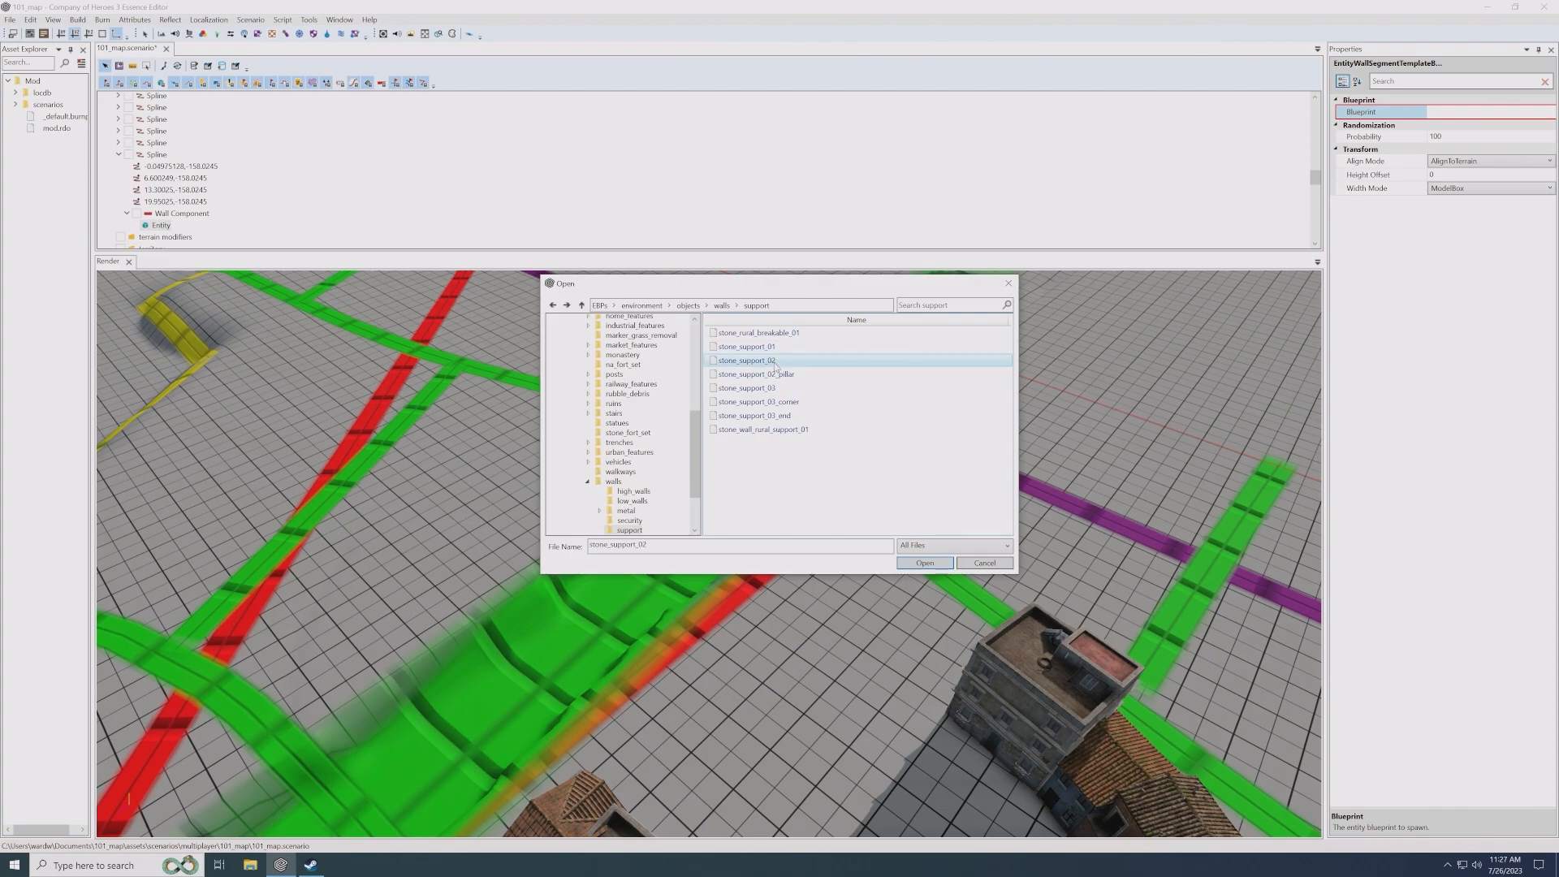
double_click(775, 388)
- Move the stone wall out of the channel onto the flat ground where the red and green roads cross near the iron fence
scroll(771, 528, "up", 5)
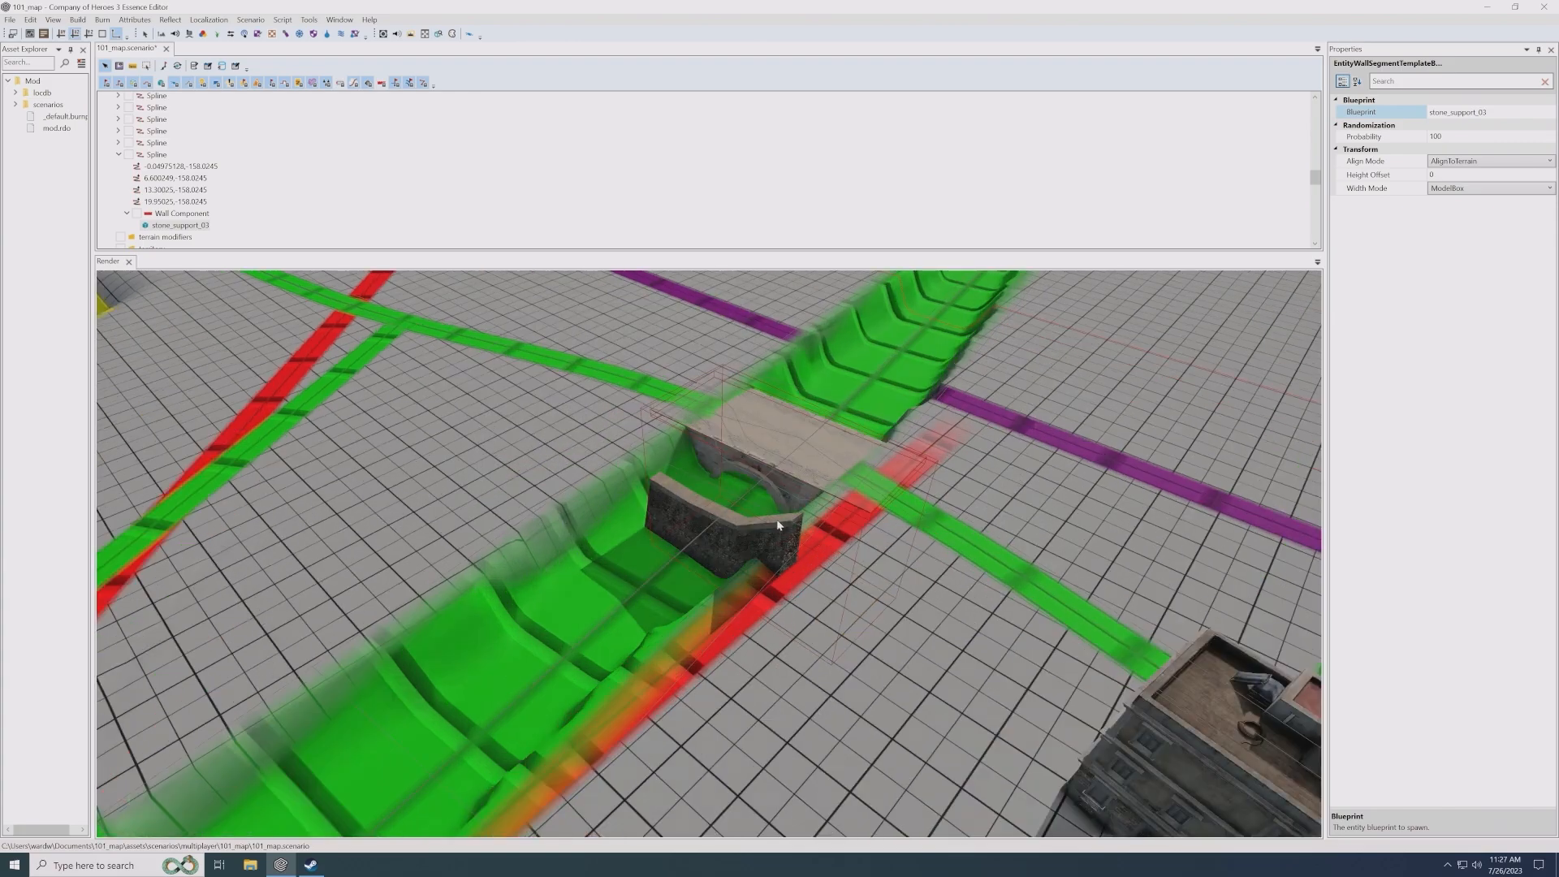
left_click(701, 519)
key("Down")
key("Right")
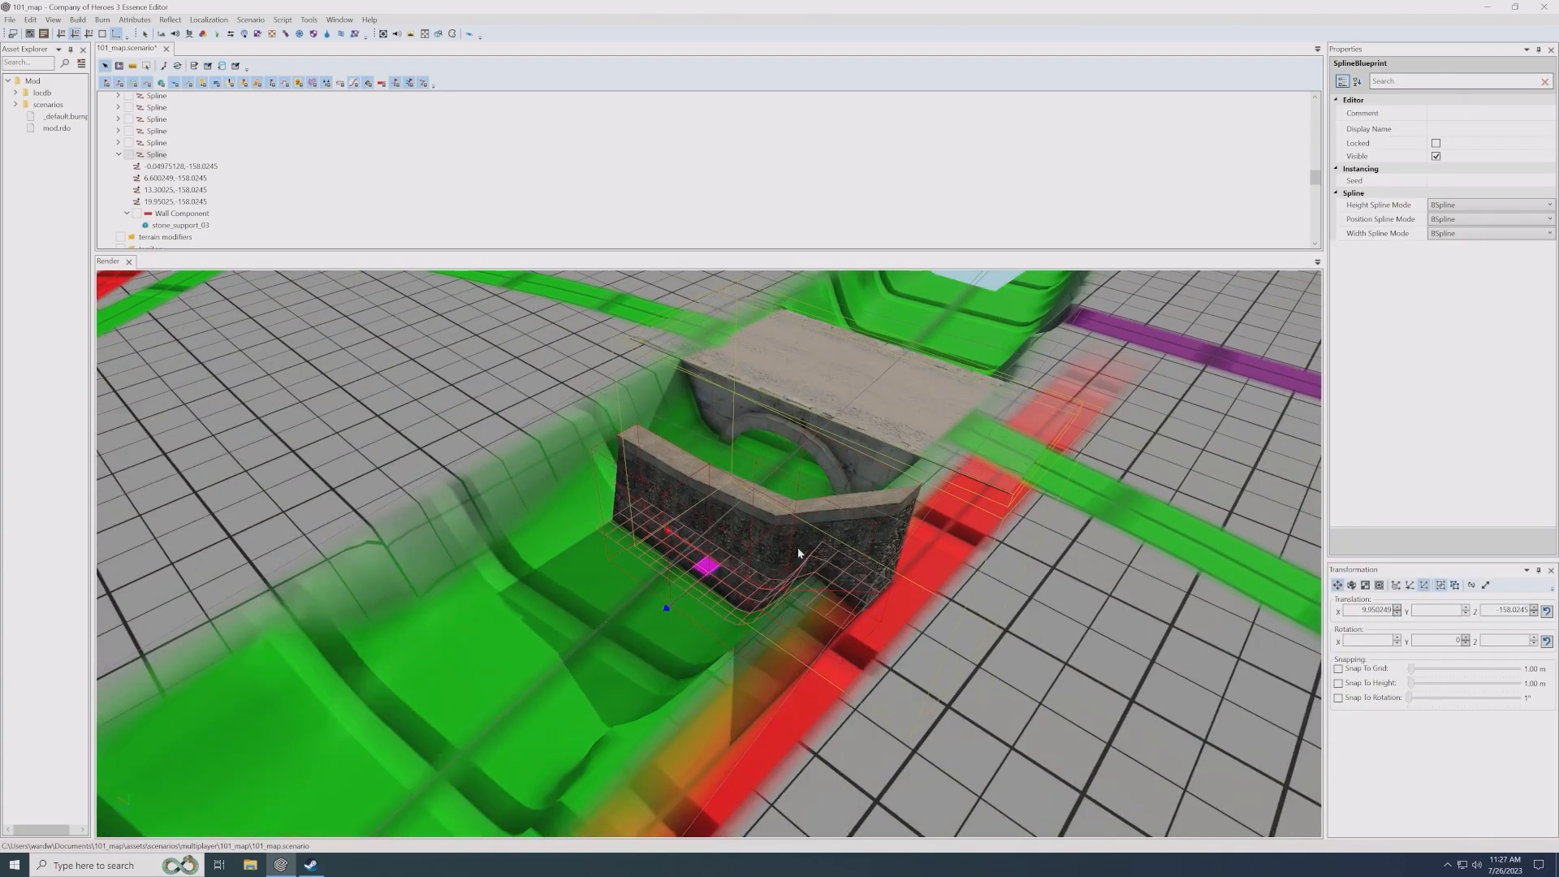
left_click_drag(620, 446, 835, 592)
key("Down")
key("Right")
scroll(571, 652, "down", 4)
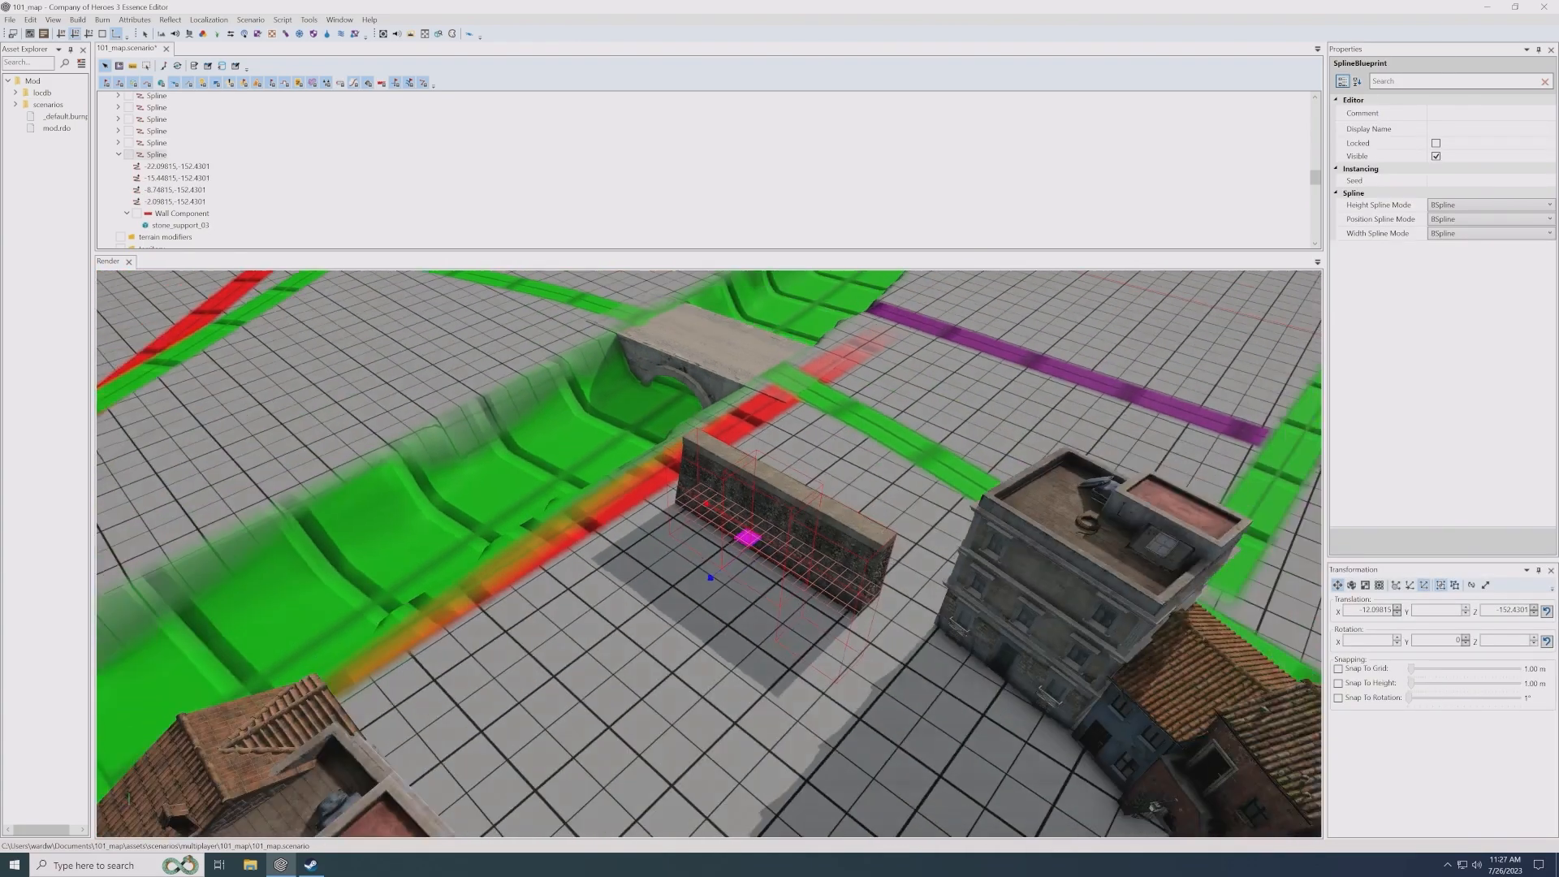
middle_click_drag(573, 536, 731, 625)
scroll(731, 626, "up", 3)
left_click(733, 626)
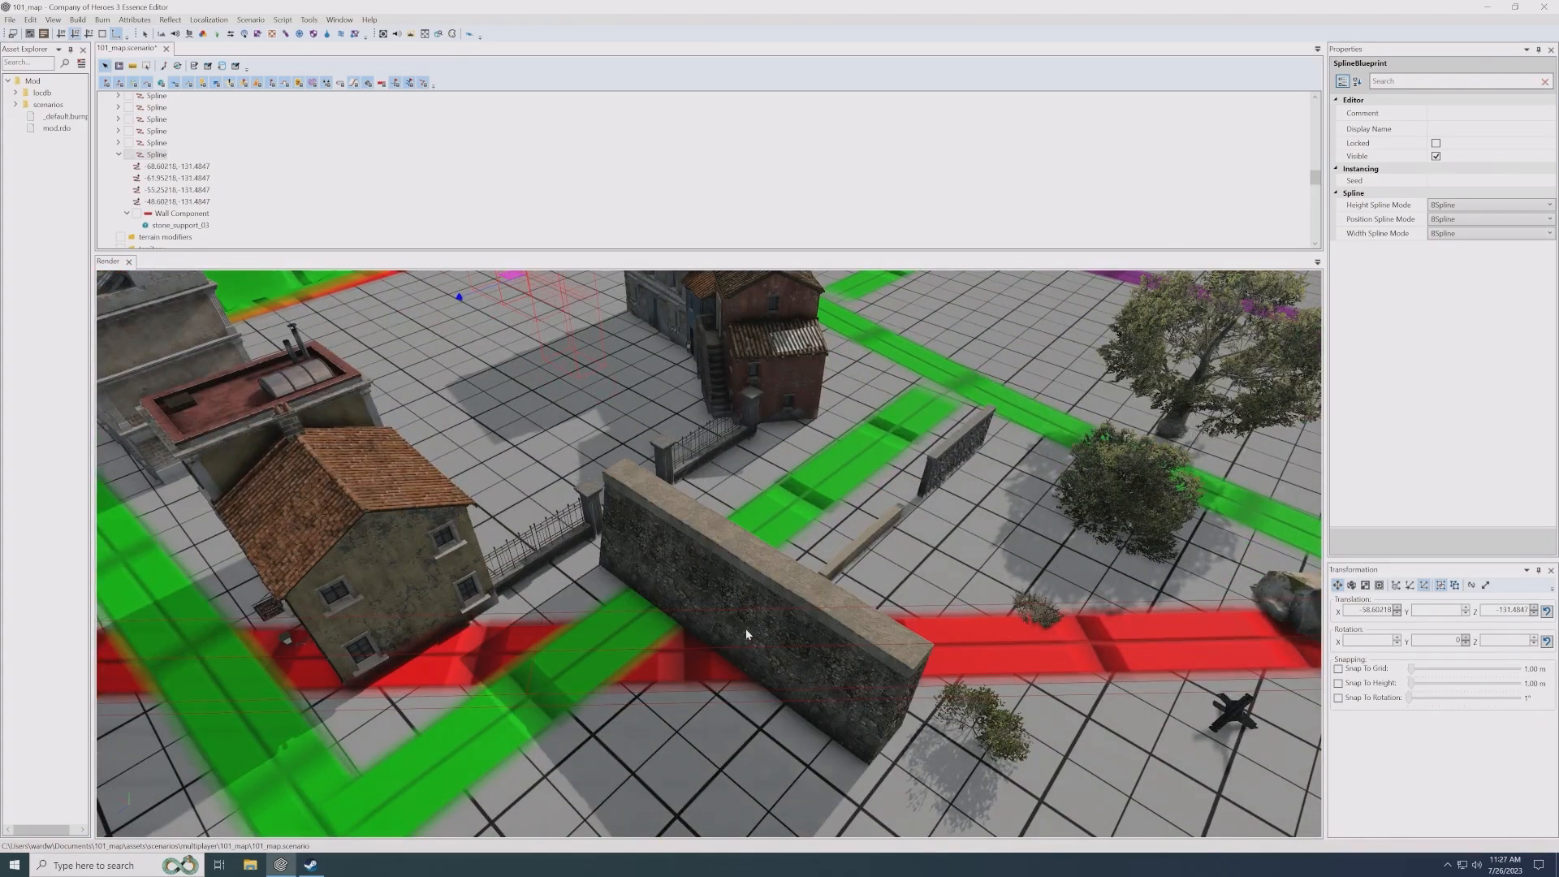
- Rotate the stone wall about 90 degrees so it runs along the green road, and nudge it slightly
middle_click_drag(874, 626, 862, 615)
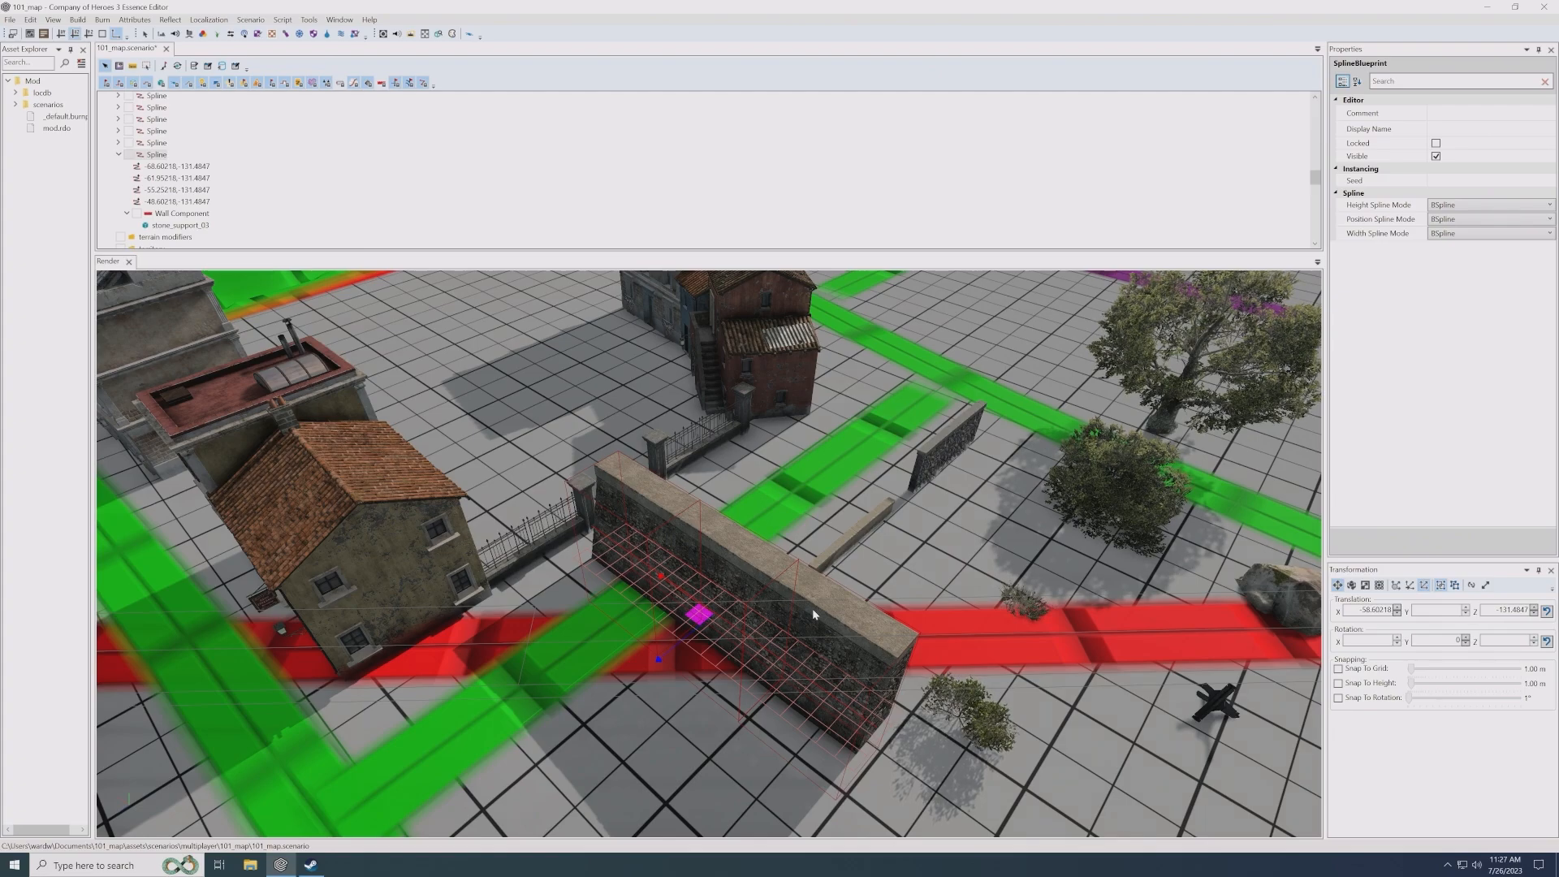
key("e")
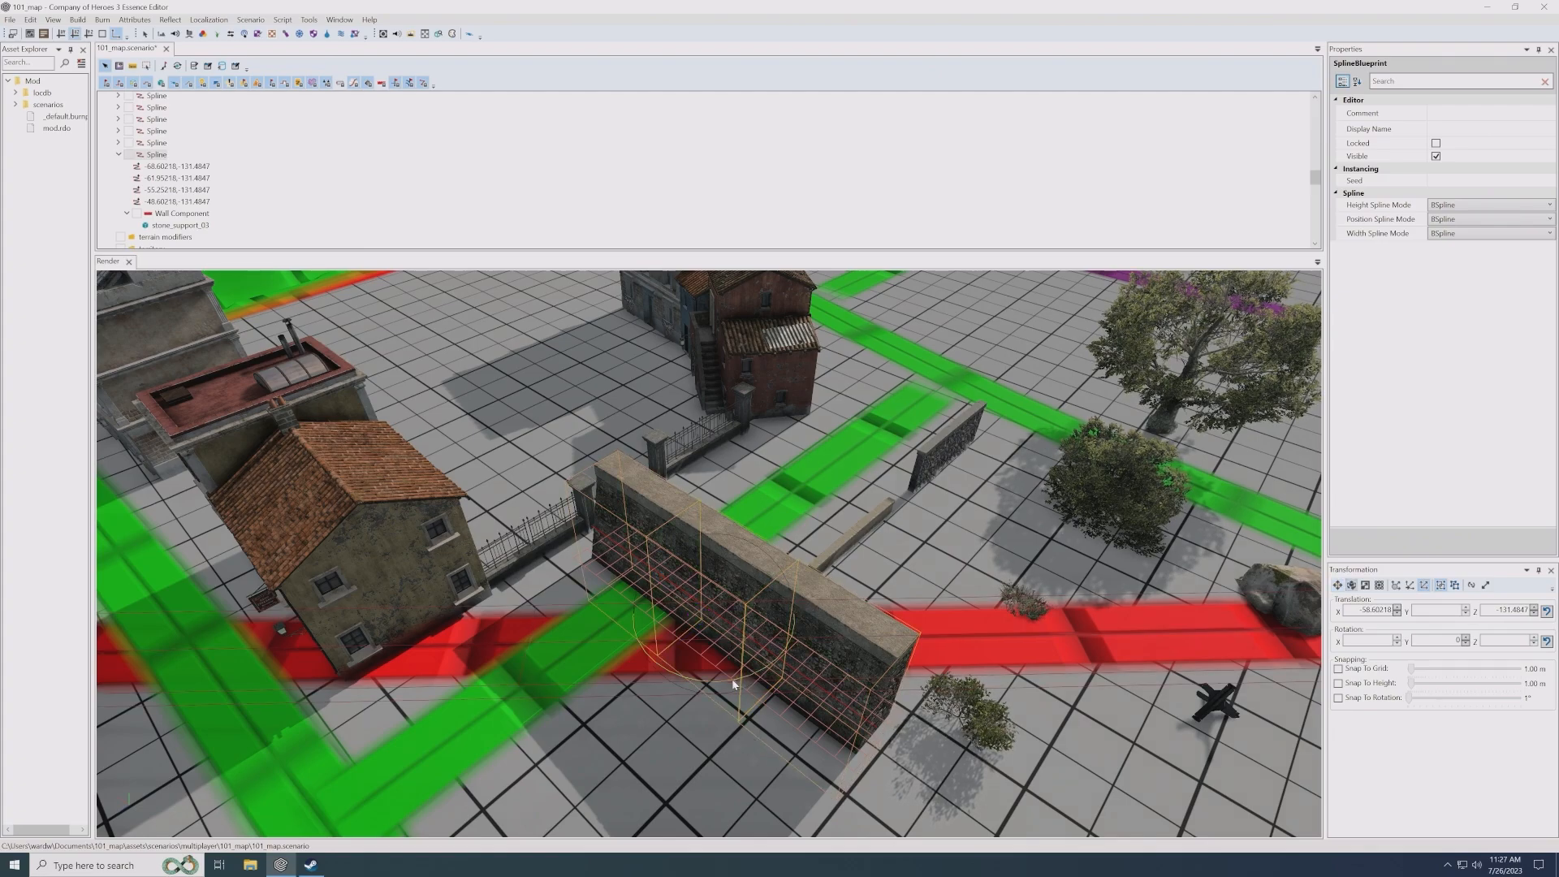
left_click_drag(734, 685, 789, 673)
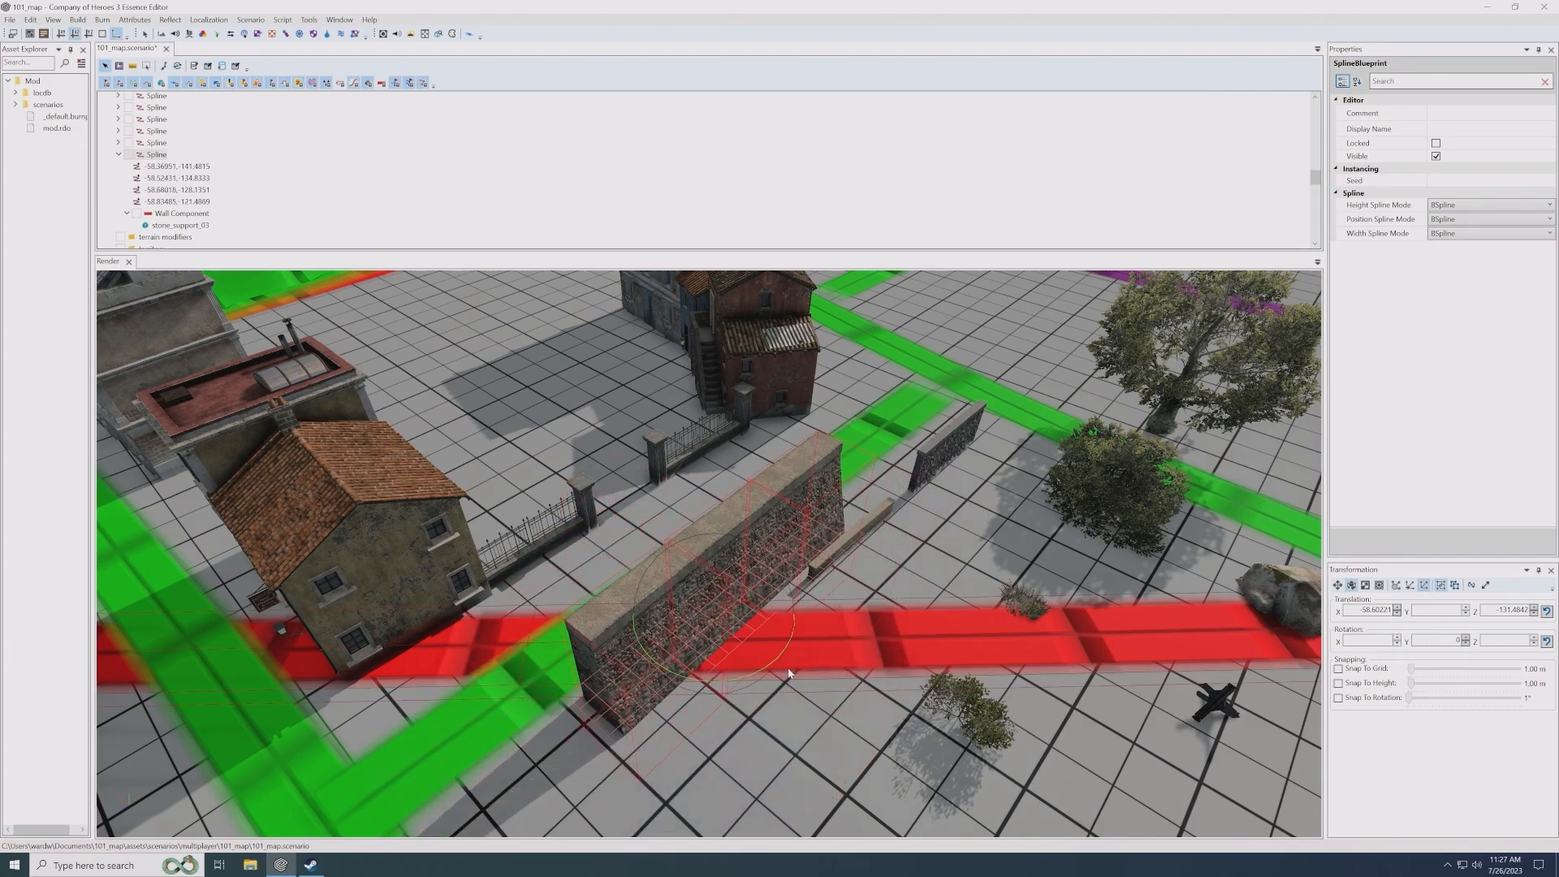
key("w")
left_click_drag(692, 607, 678, 590)
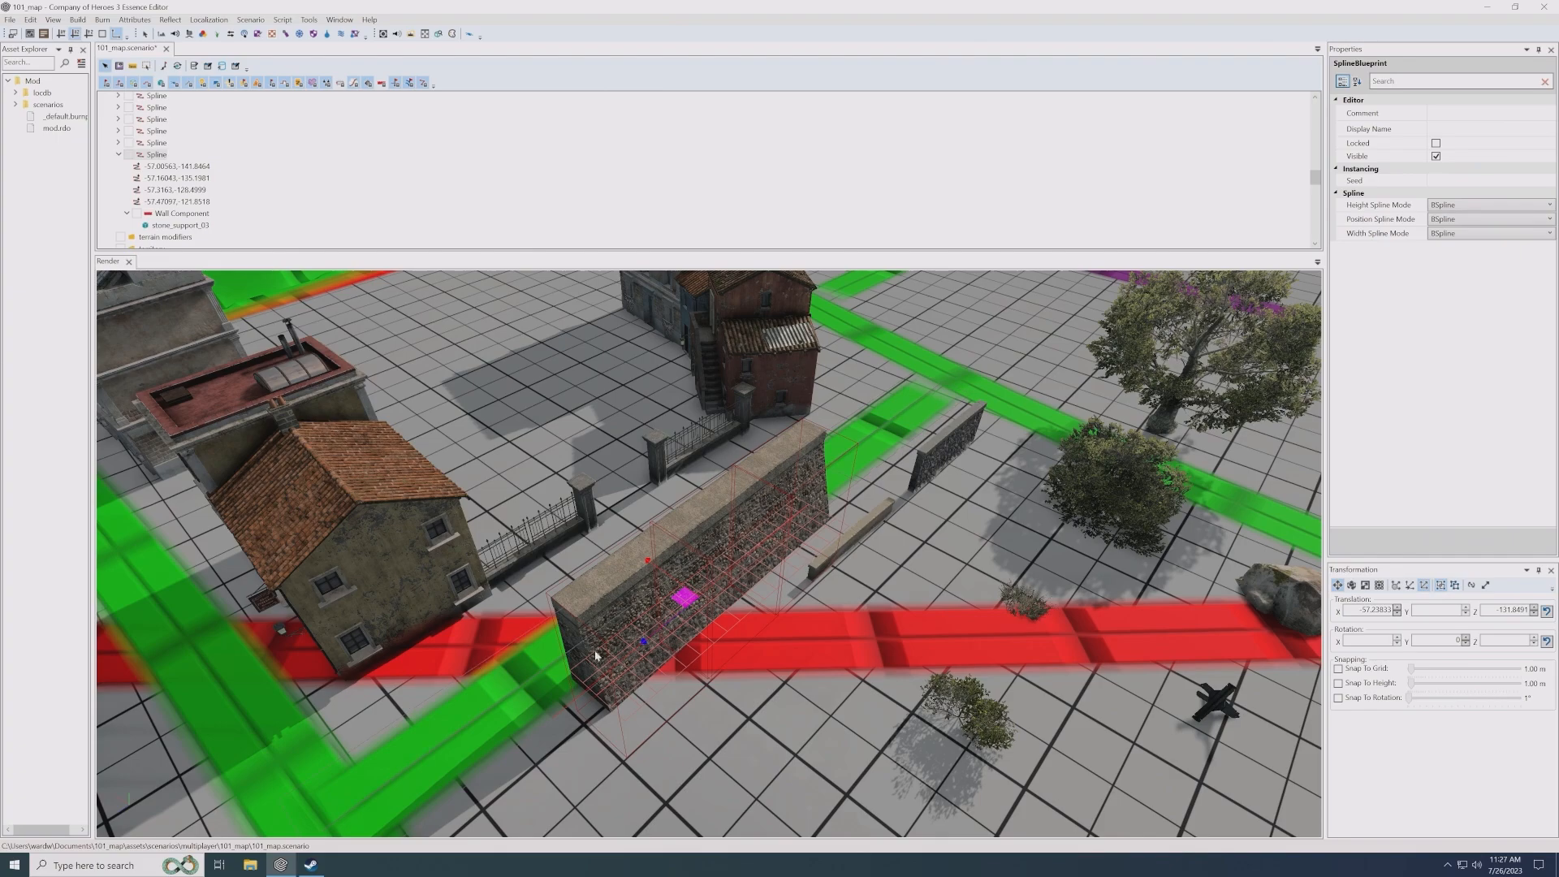
- Move the rotated stone wall back into the carved channel, running lengthwise just in front of the stone bridge
scroll(703, 644, "up", 1)
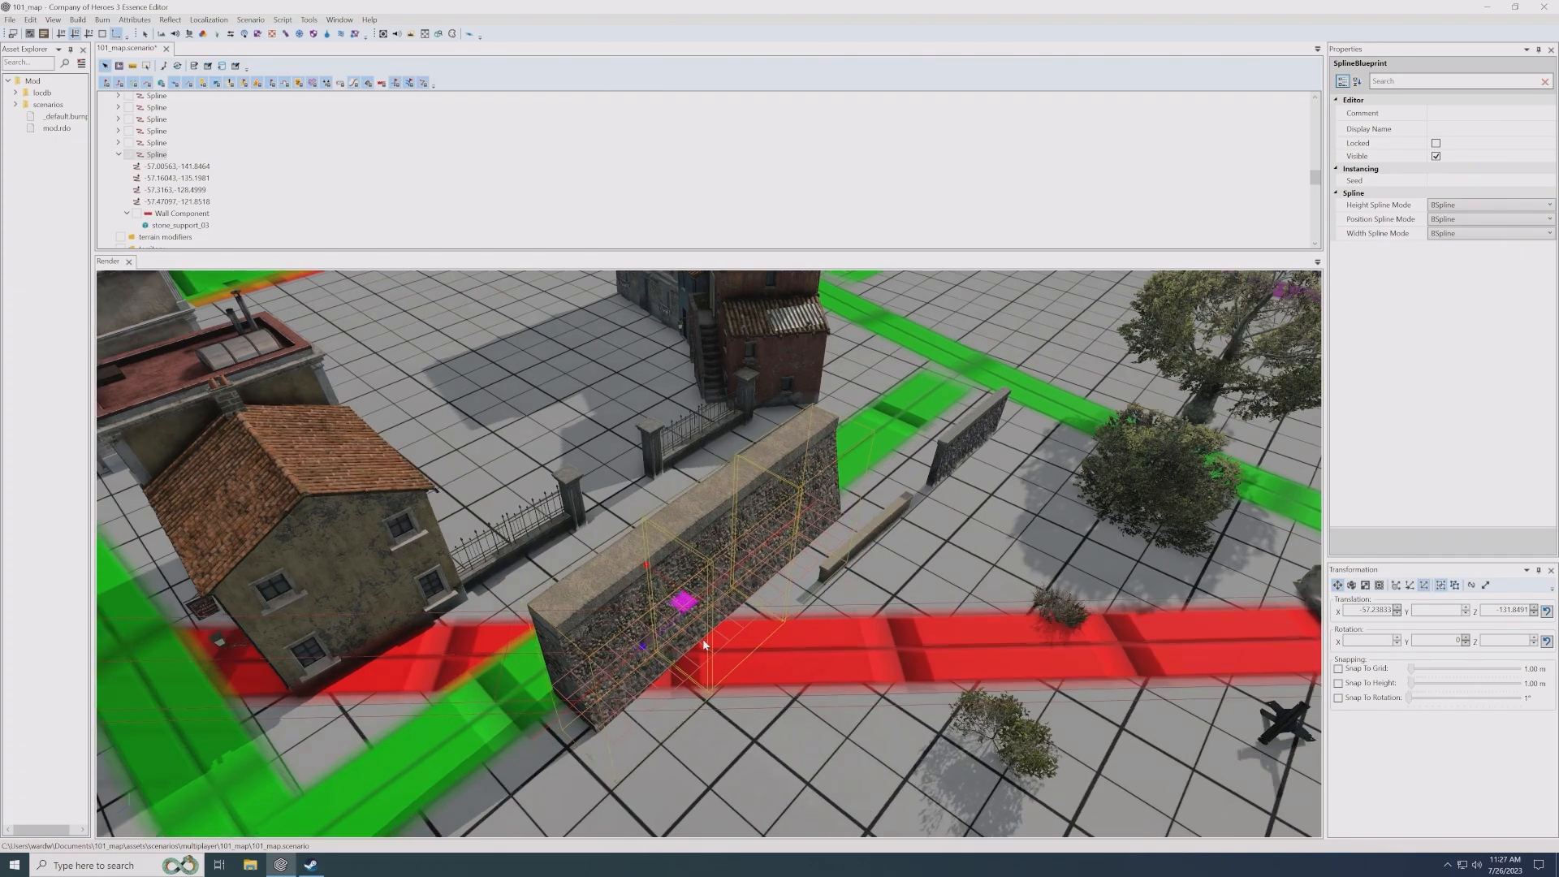
left_click_drag(704, 644, 788, 598, "alt")
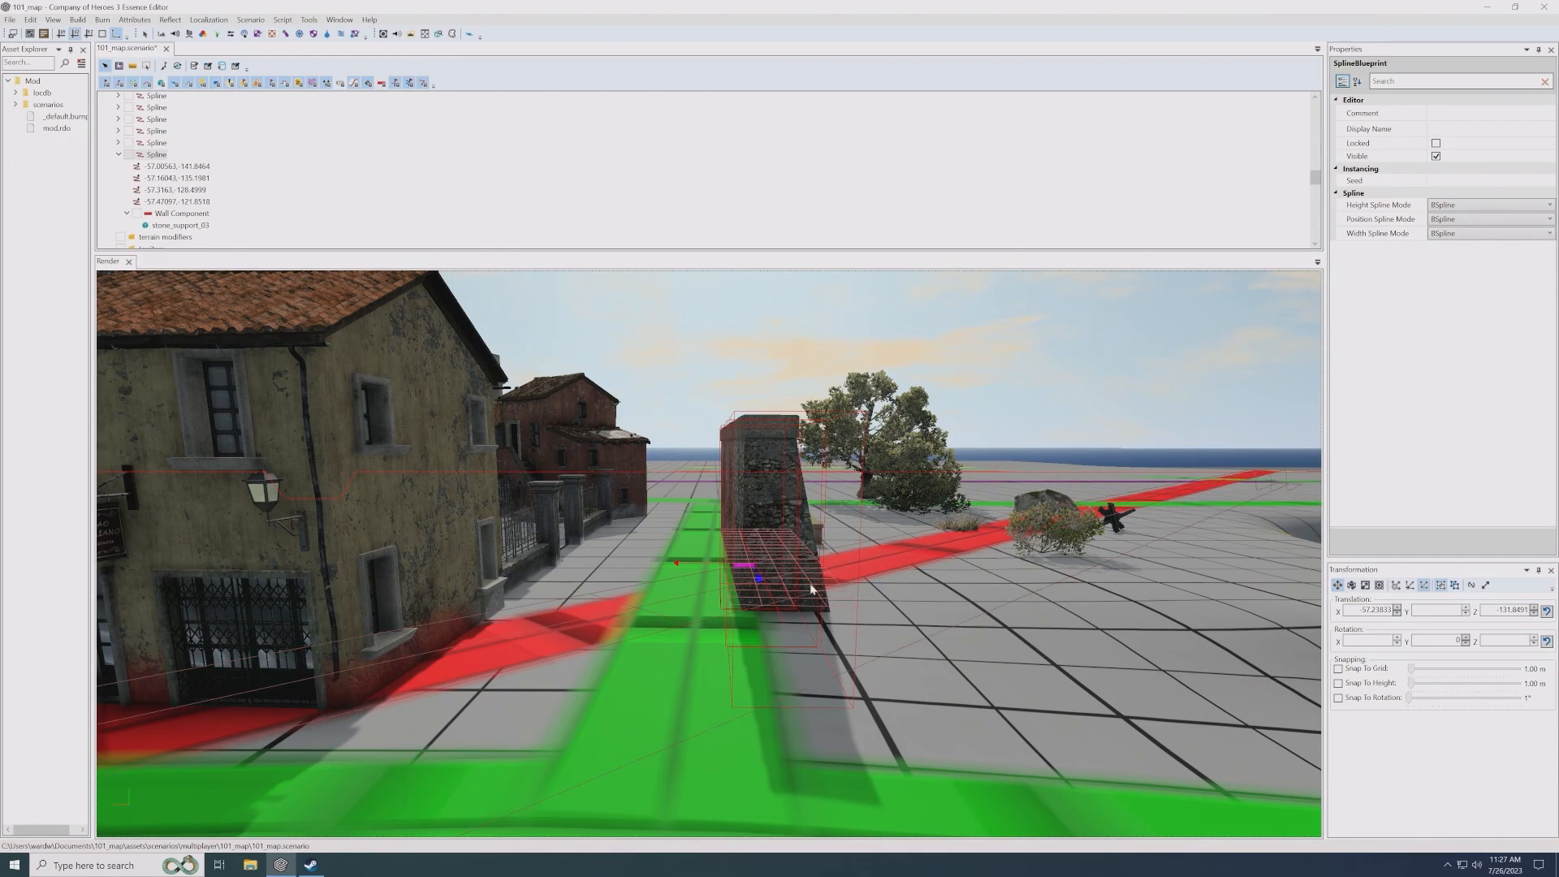
left_click_drag(811, 584, 790, 587, "alt")
middle_click_drag(717, 544, 667, 512, "alt")
middle_click(705, 602)
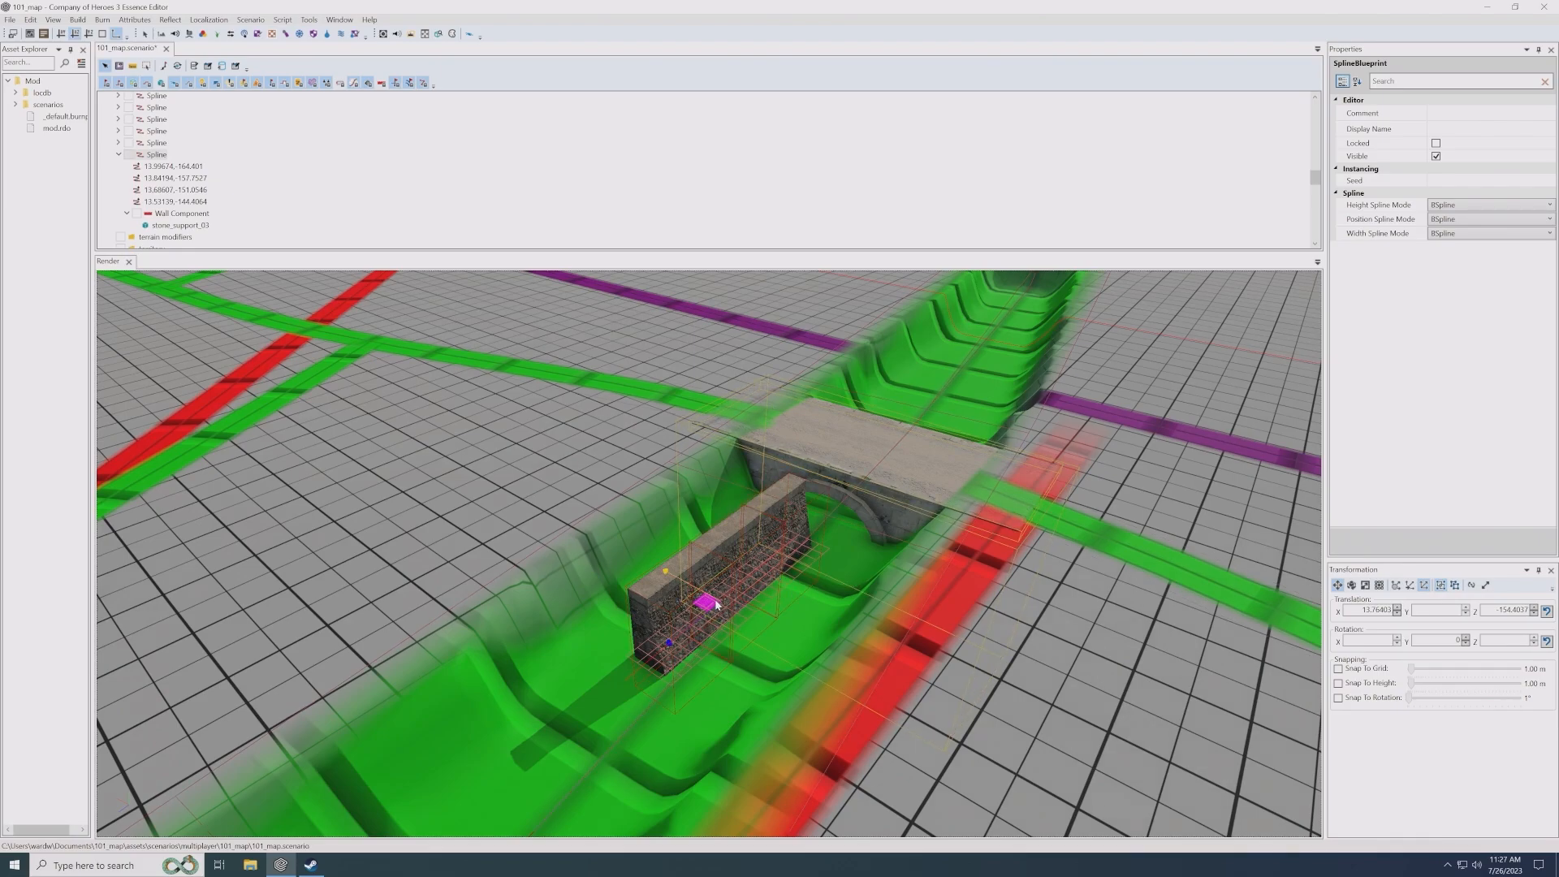
mouse_move(706, 605)
left_mouse_down()
mouse_move(642, 551)
mouse_move(673, 572)
mouse_move(659, 547)
mouse_move(703, 593)
left_mouse_up()
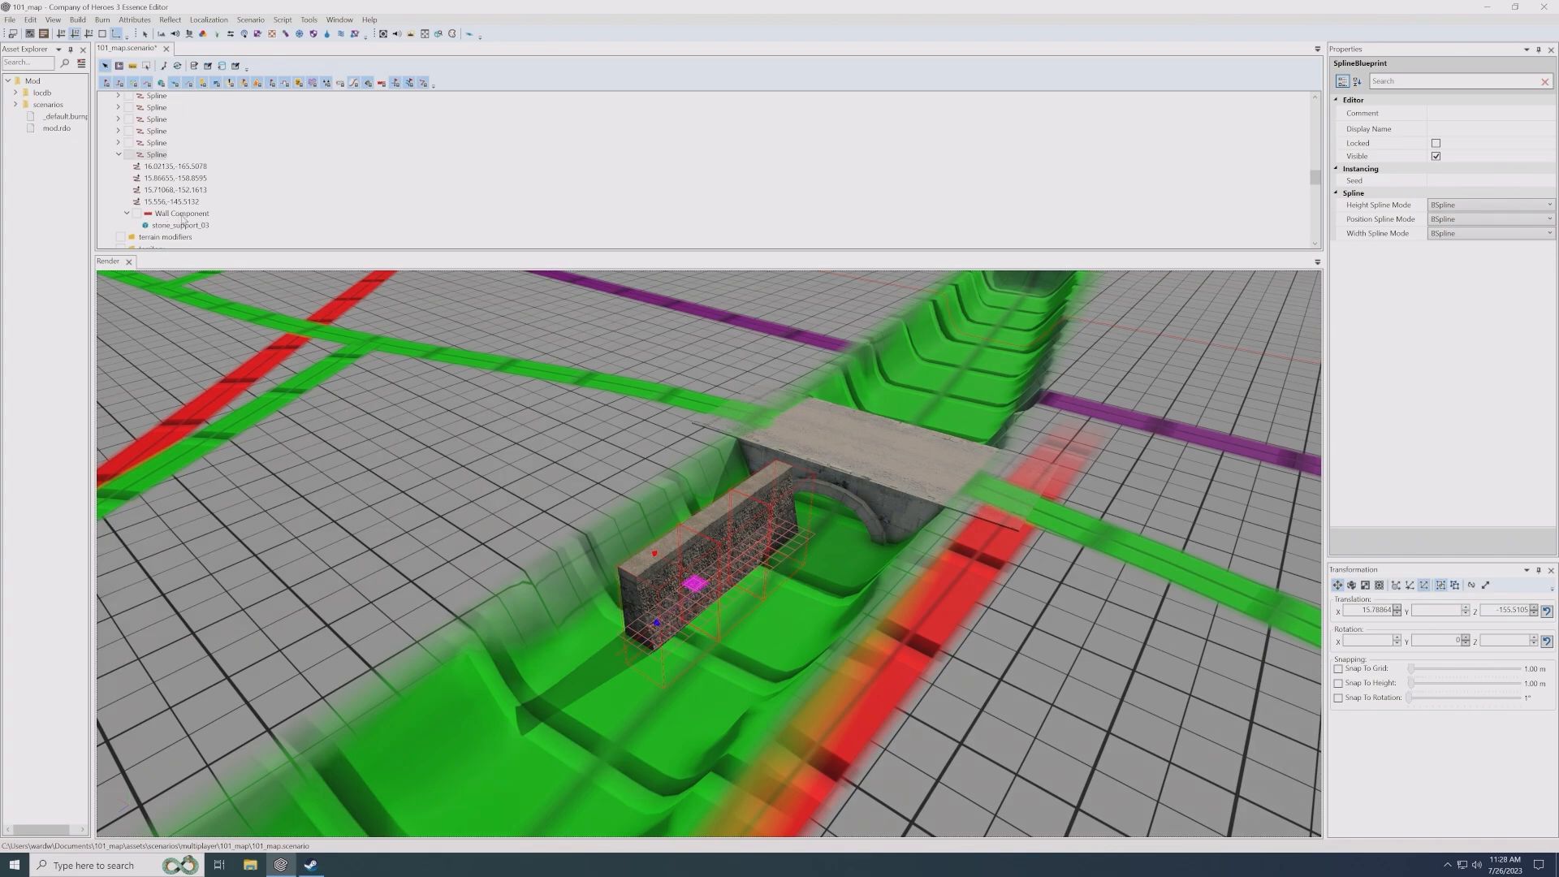
- Set the Wall Component's alignment to None and adjust the wall's height above the channel floor
left_click(170, 213)
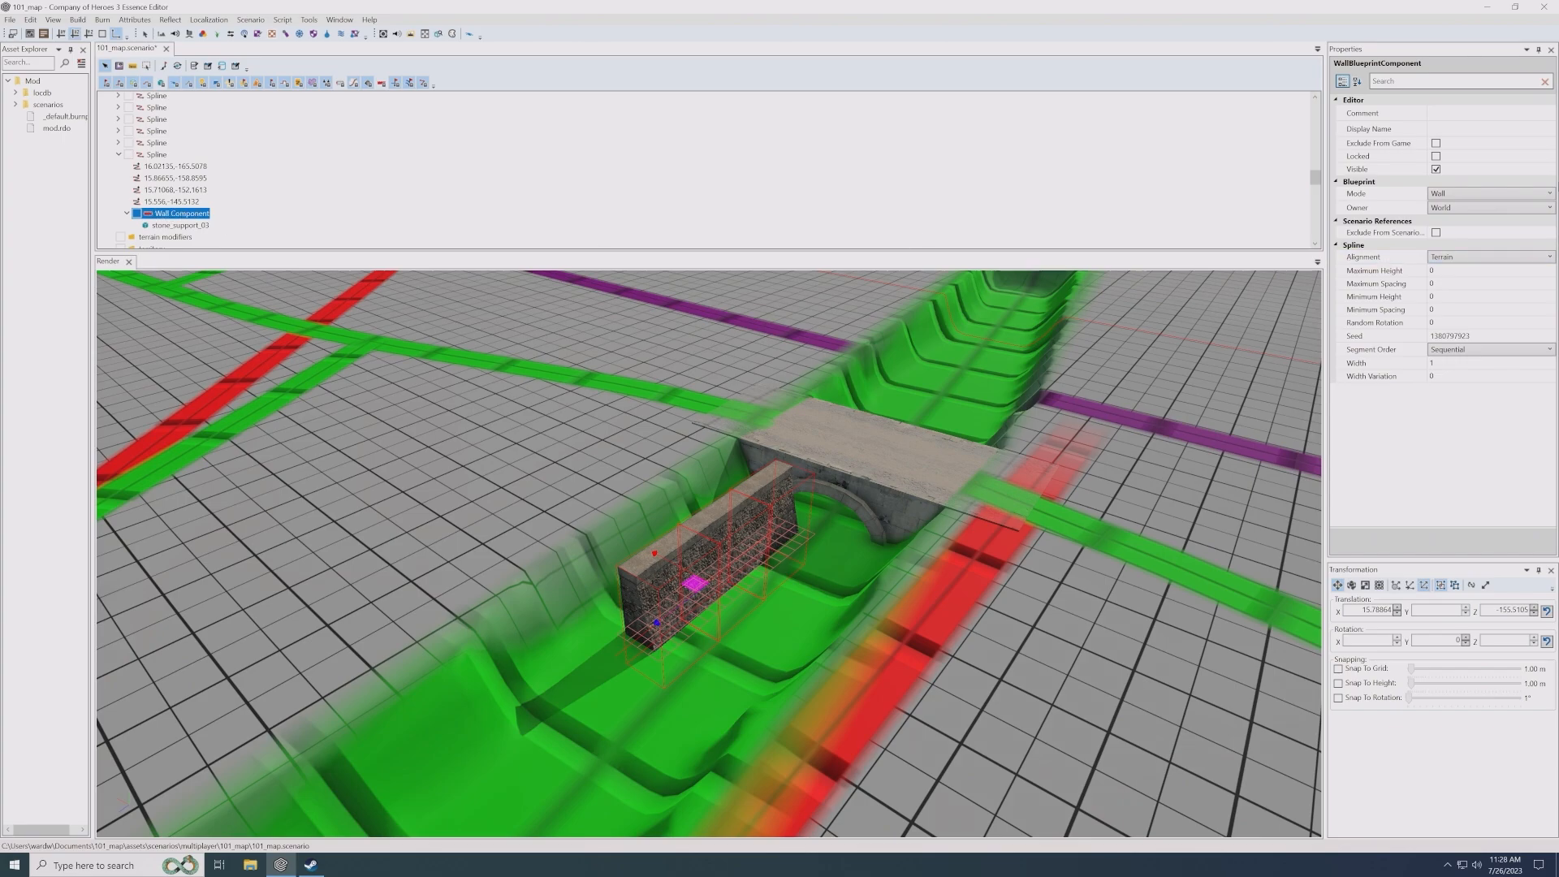
left_click(1446, 258)
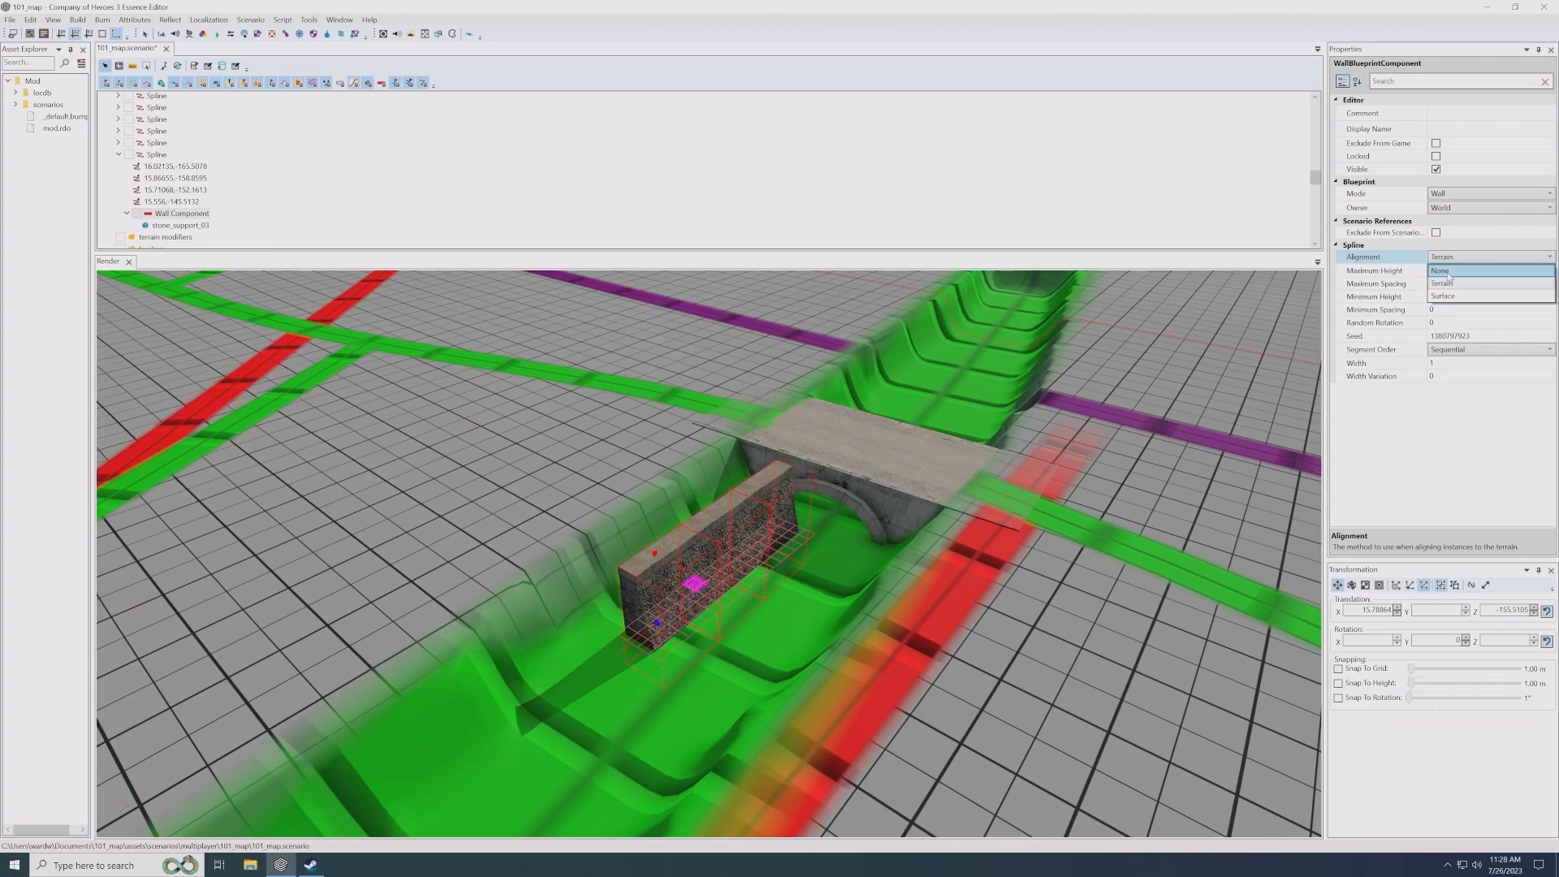
left_click(1448, 272)
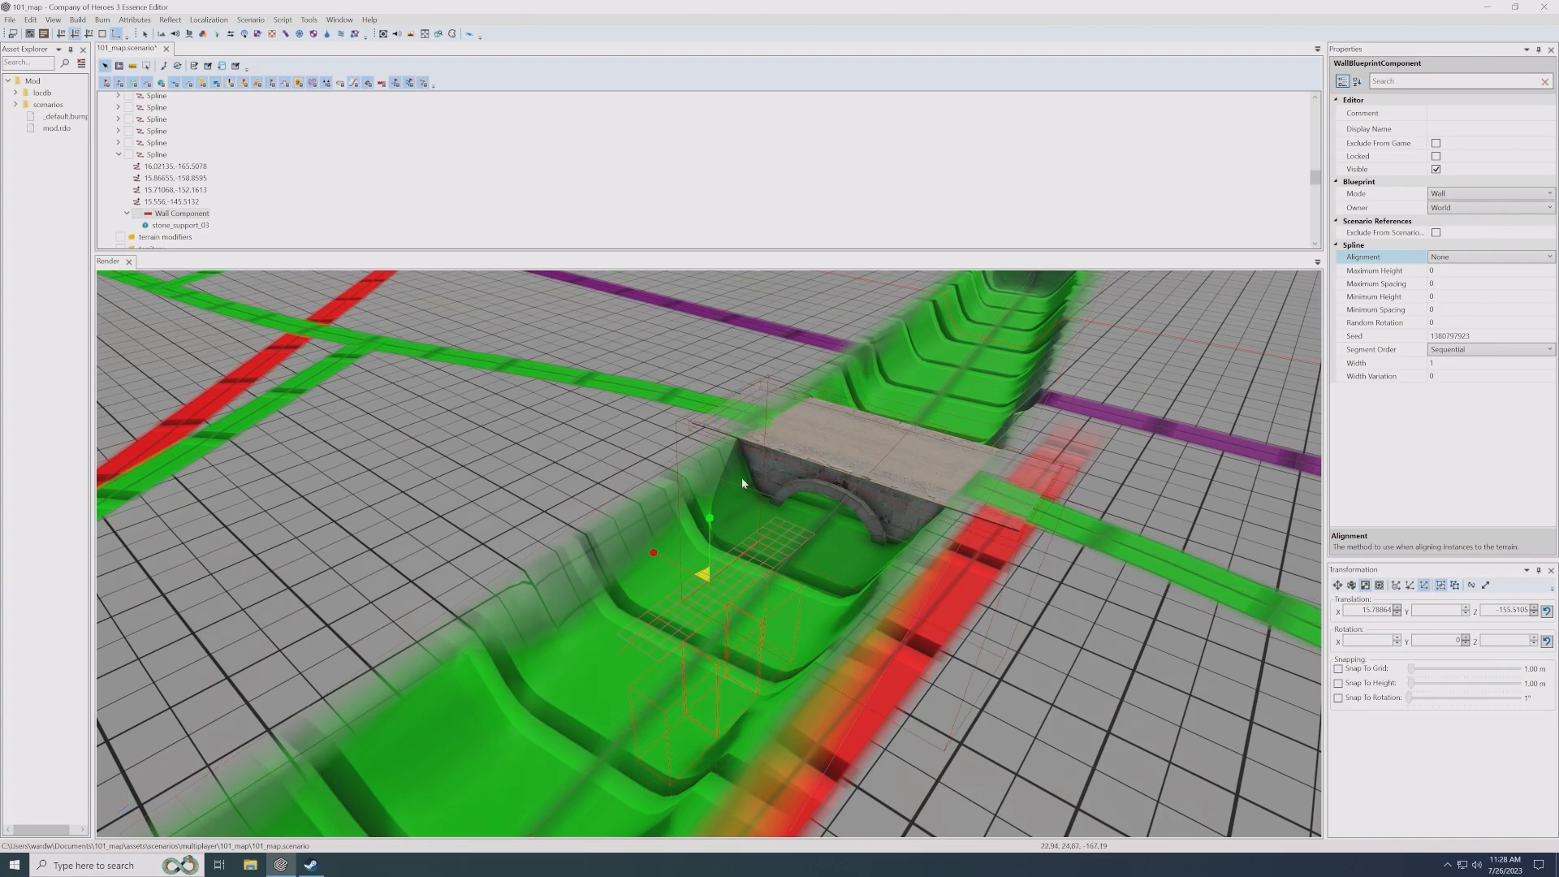
left_click_drag(711, 550, 734, 456)
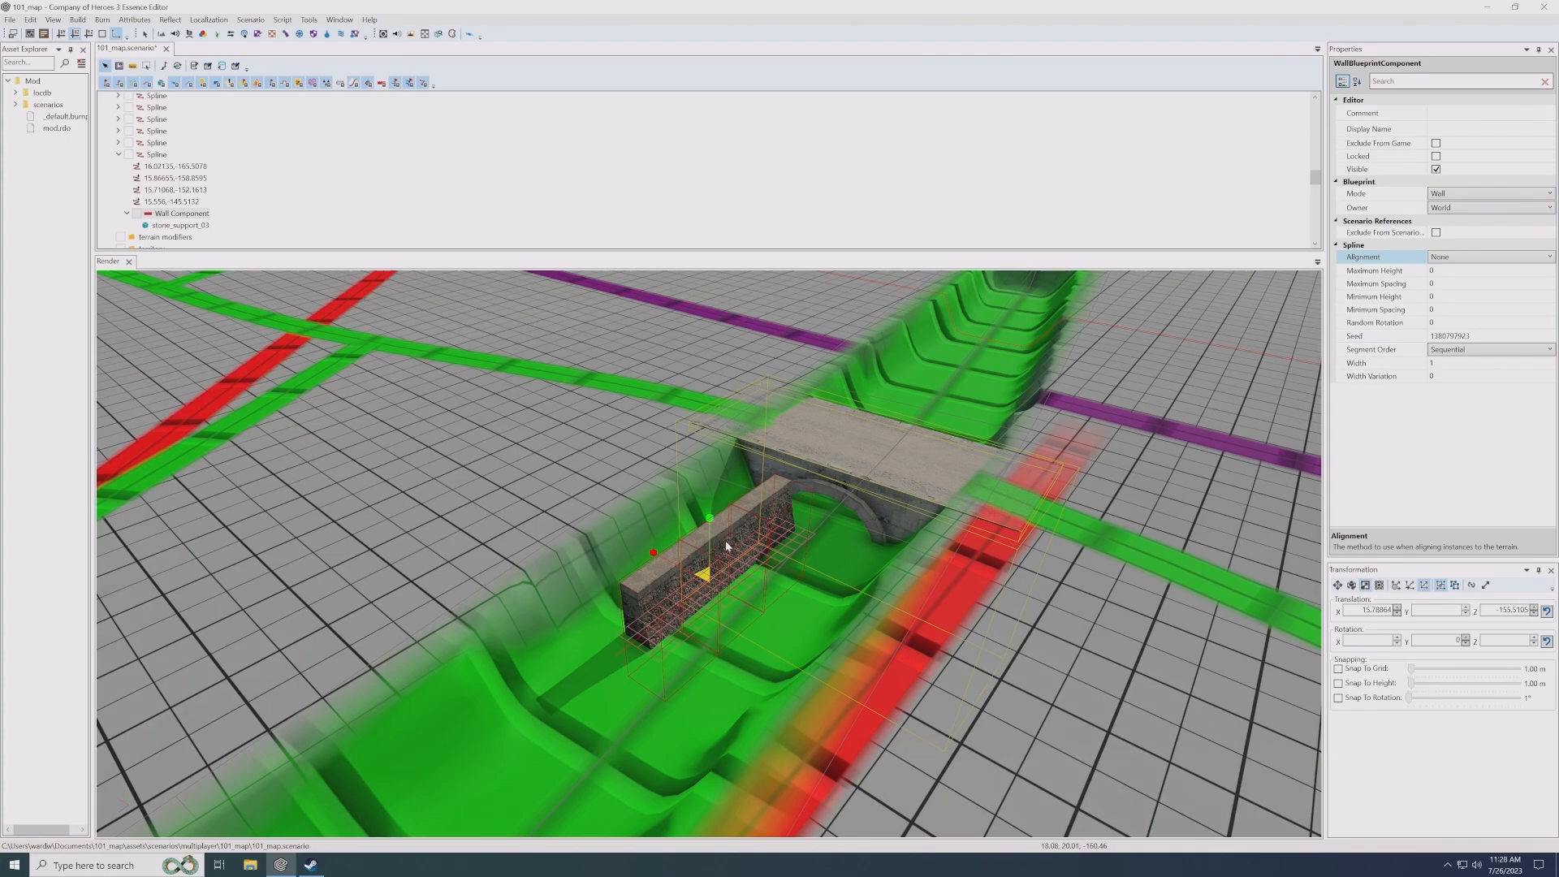
- Place the wall against the channel bank away from the houses, level with the ground and butting against the bridge
left_click_drag(694, 586, 673, 508)
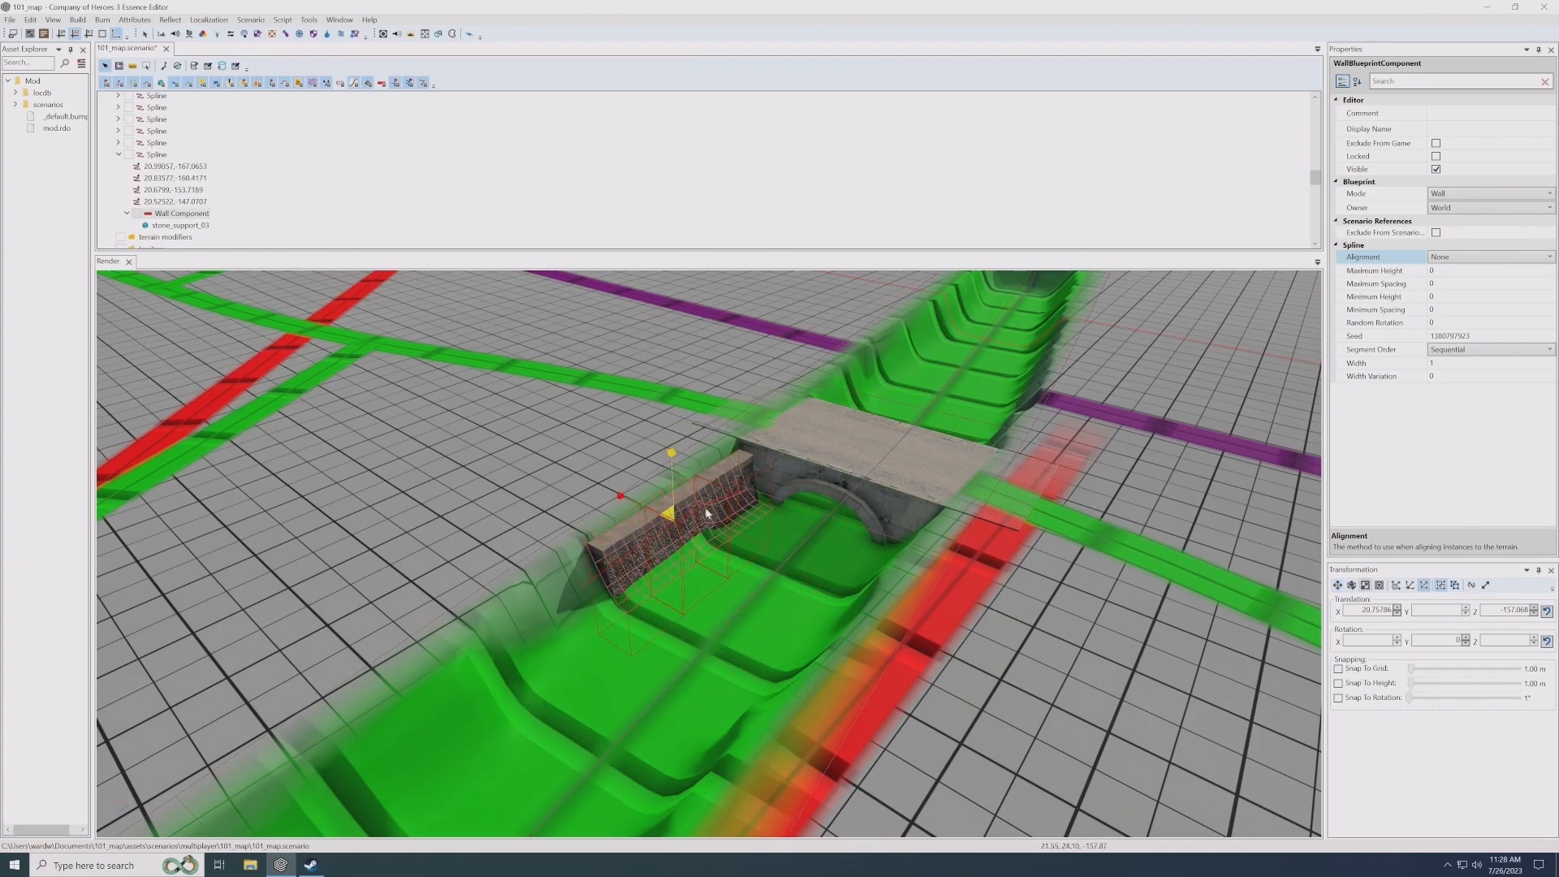
middle_click_drag(705, 513, 696, 637, "alt")
scroll(739, 544, "up", 6)
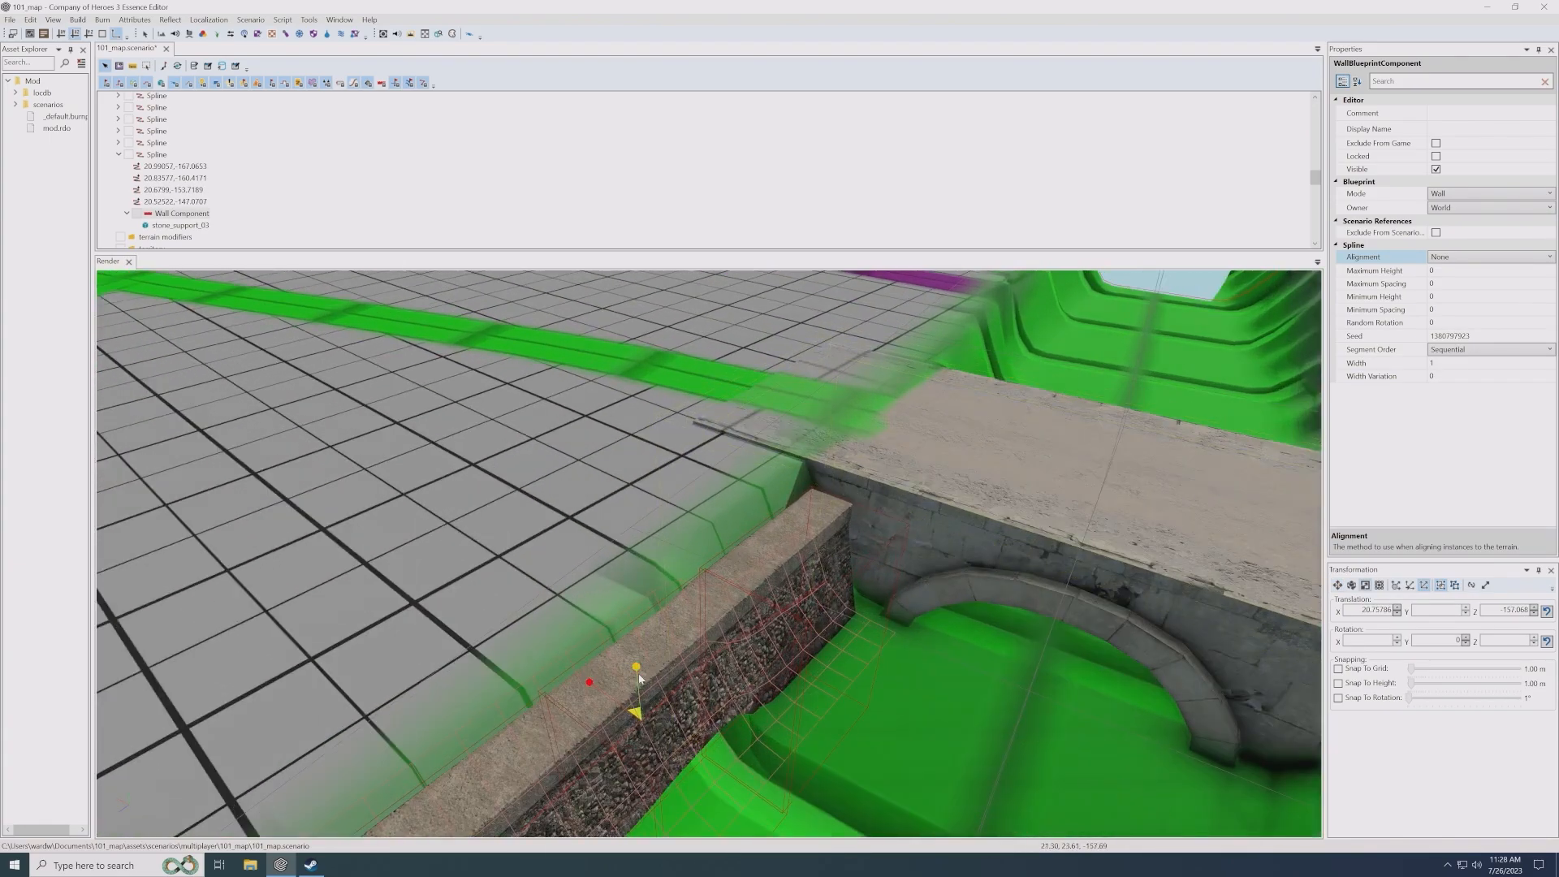
left_click_drag(637, 669, 639, 663)
key("w")
left_click_drag(631, 729, 630, 677)
middle_click_drag(696, 688, 728, 639, "alt")
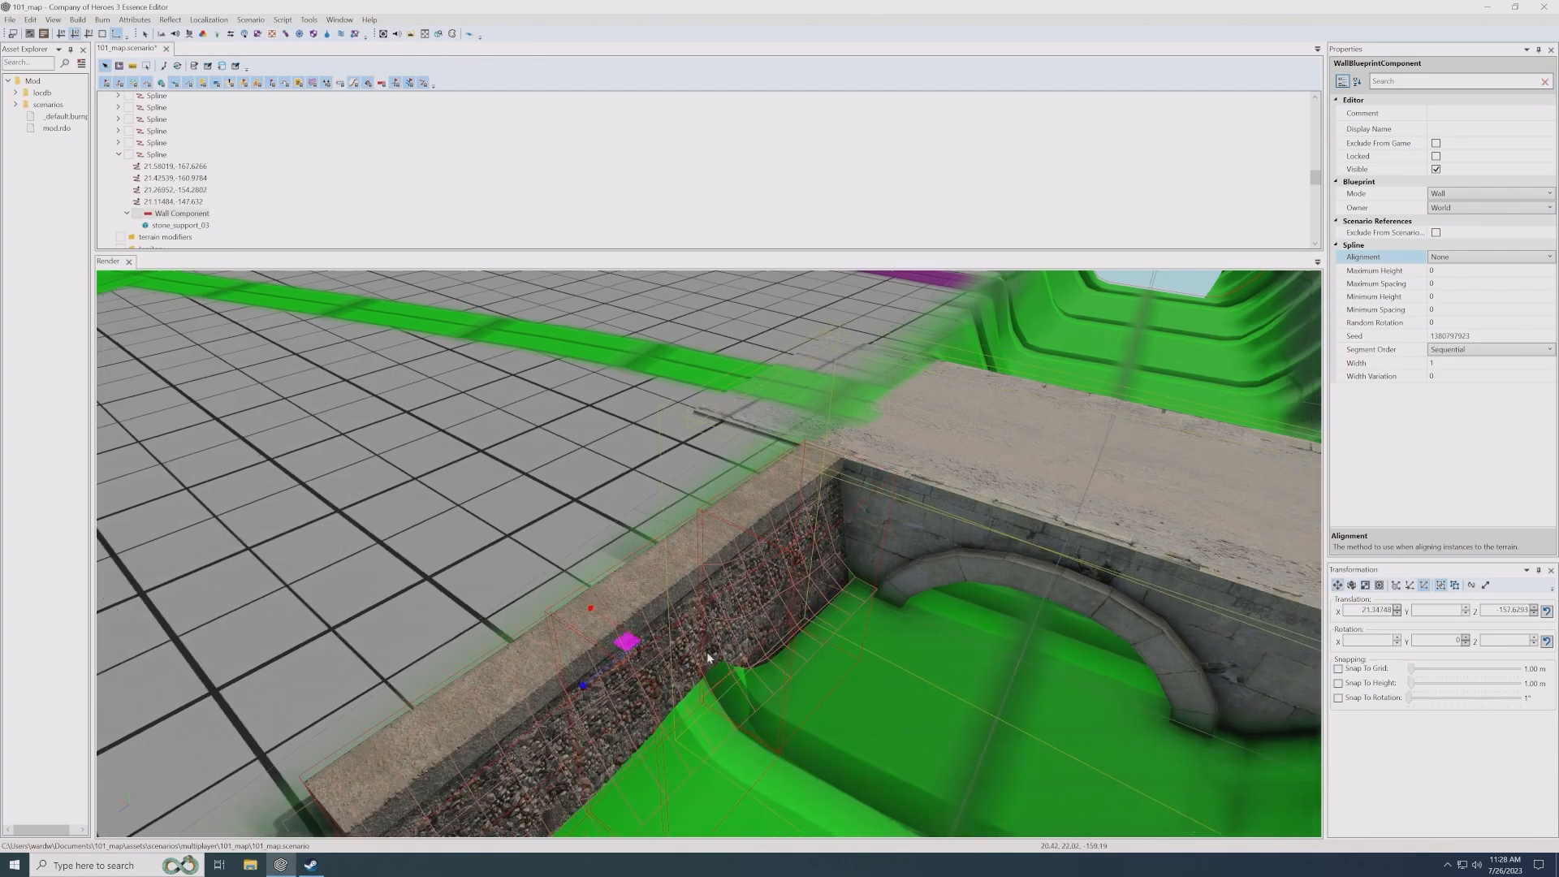
- Extend the wall along the channel bank to just short of the green road crossing by moving its outer control points
key("q")
left_click_drag(444, 463, 689, 535)
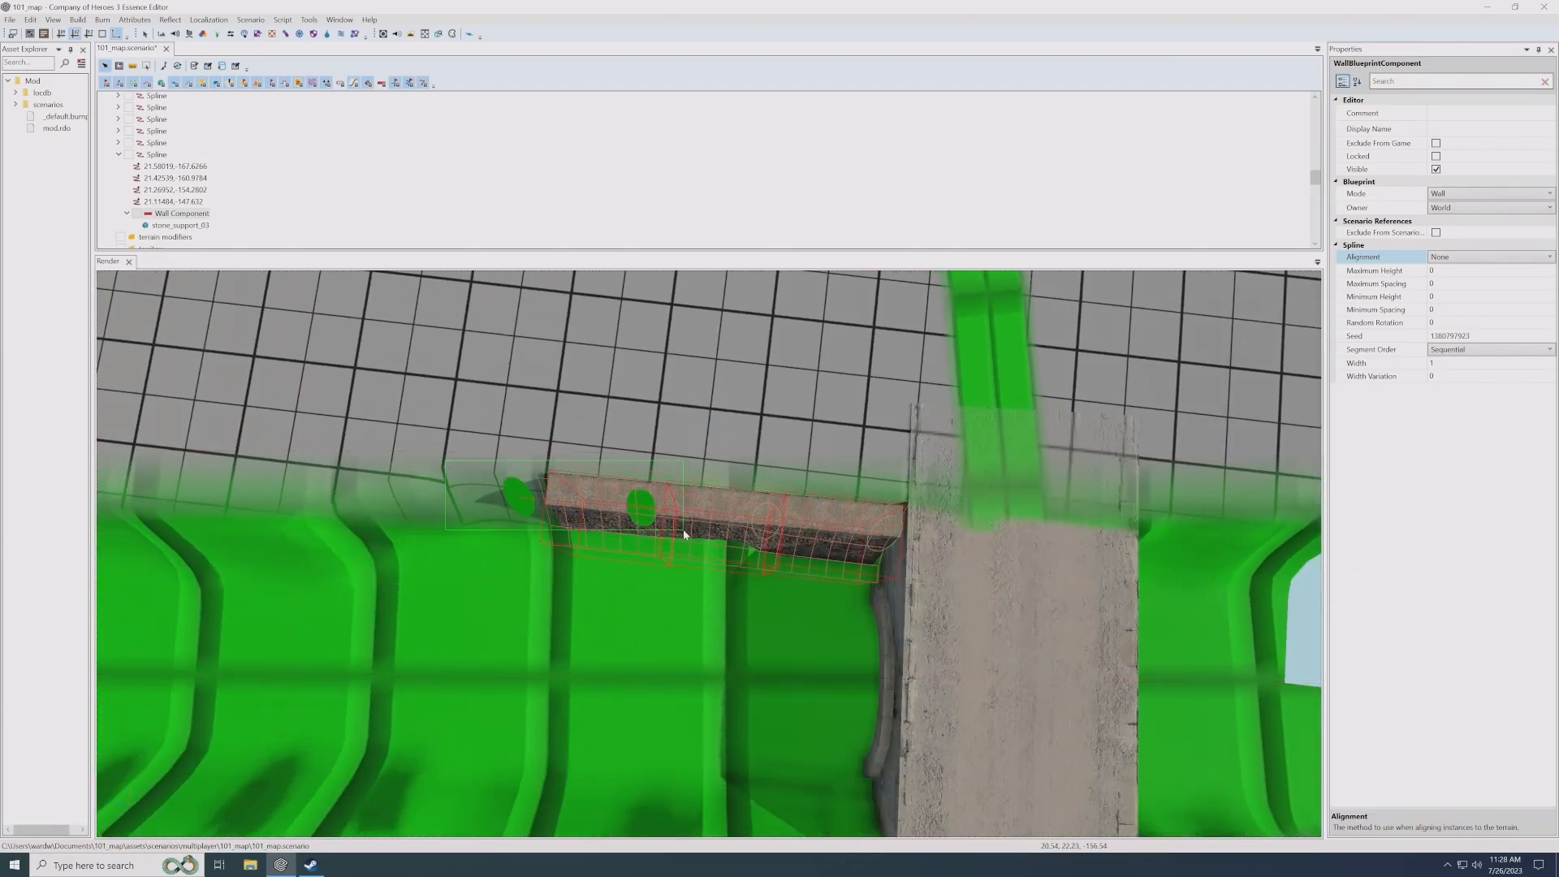
key("w")
left_click_drag(571, 503, 183, 515)
middle_click_drag(299, 558, 353, 518, "alt")
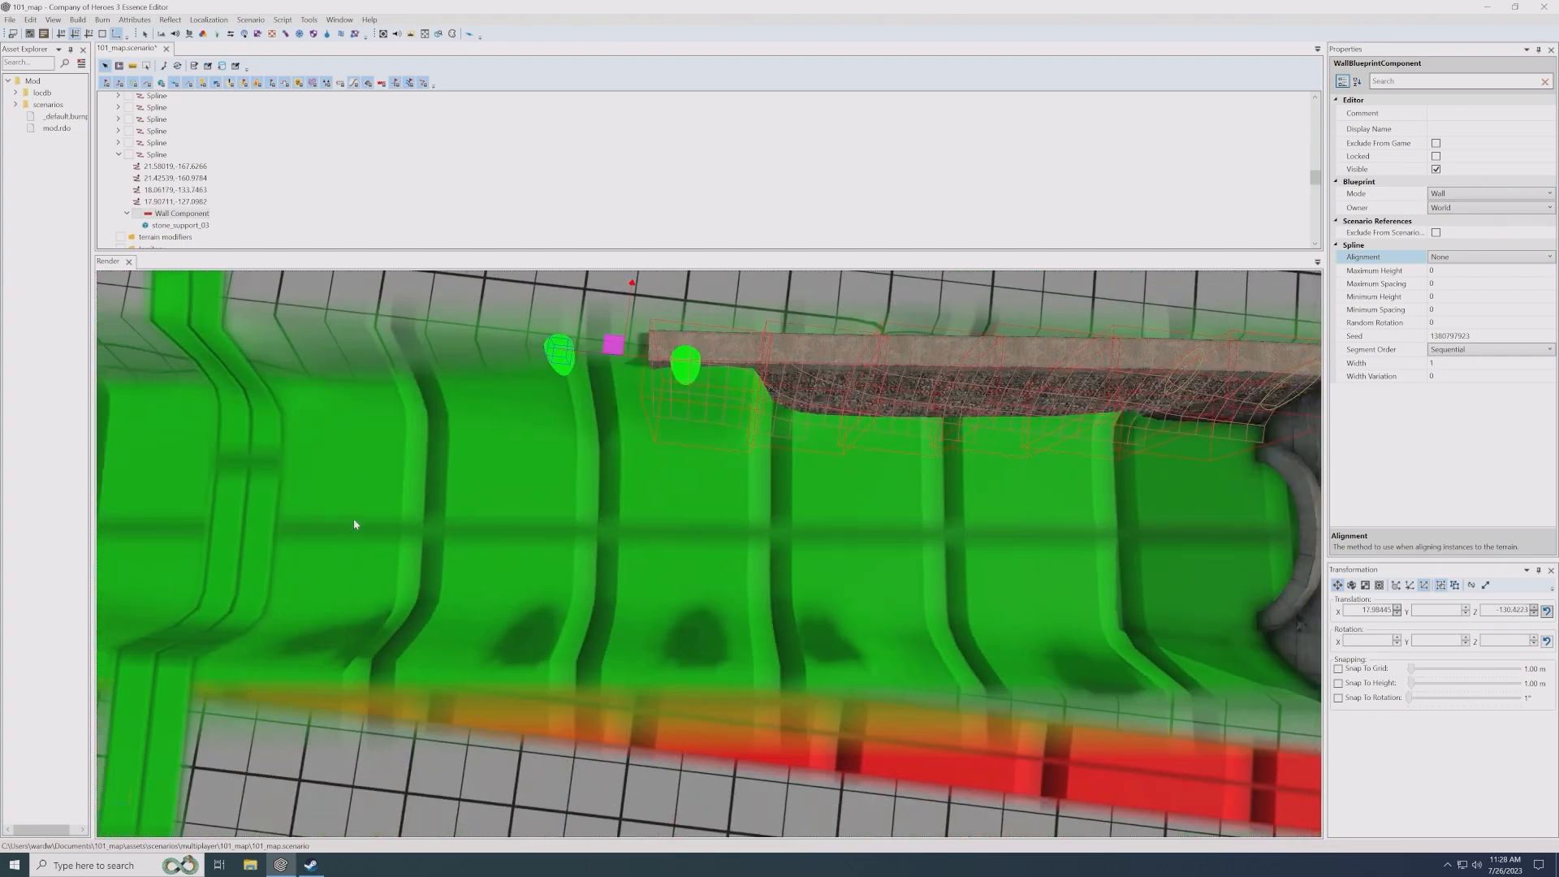
scroll(445, 519, "down", 4)
left_click_drag(657, 473, 510, 452)
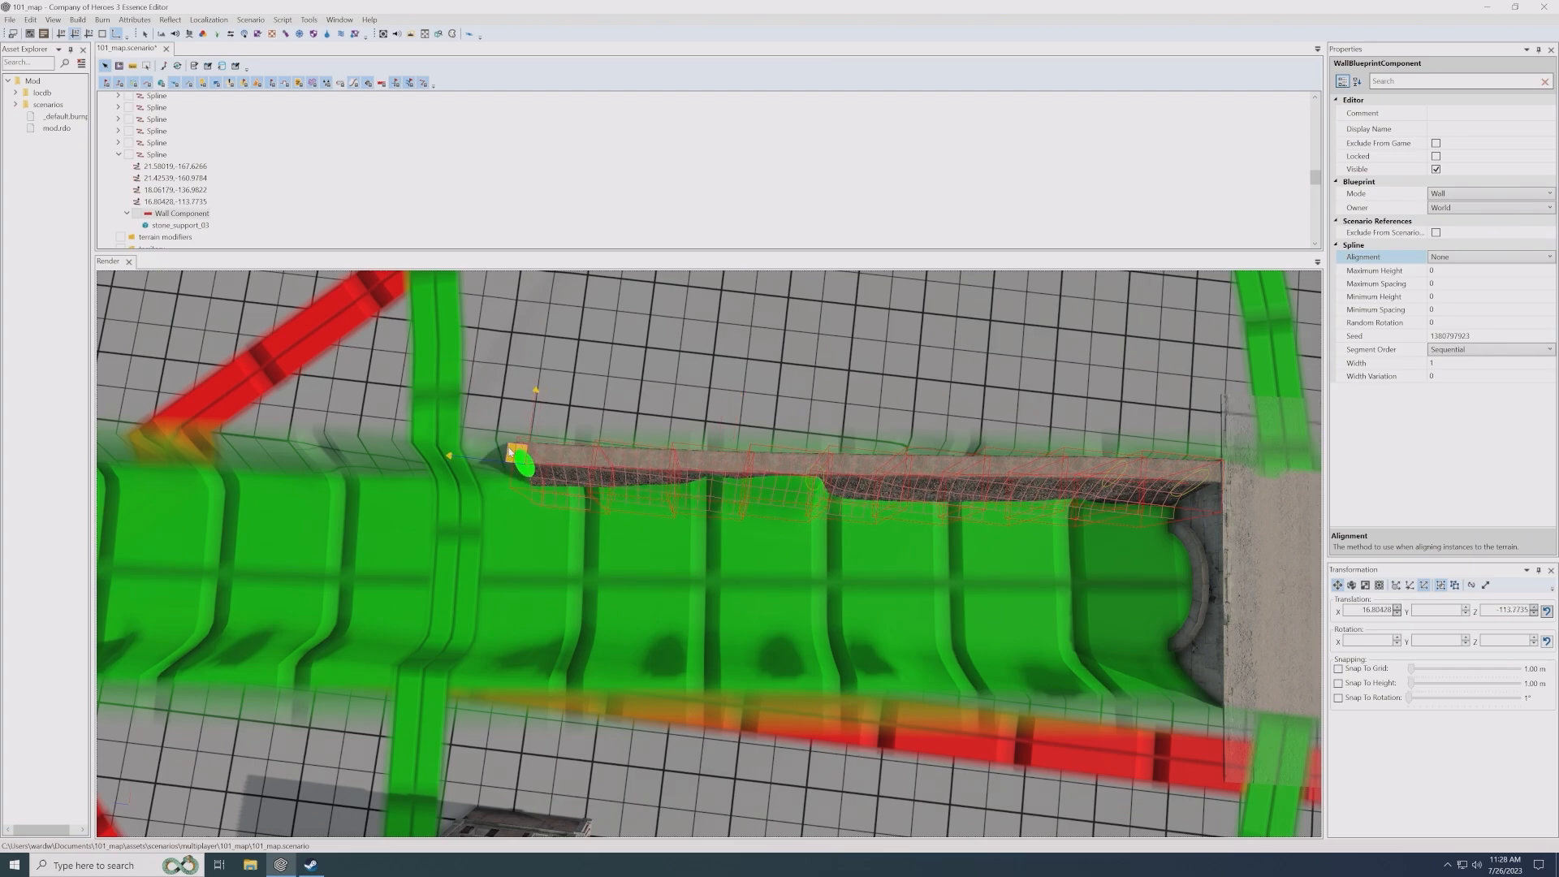
- Examine how the extended wall follows the channel bank and meets the stone bridge
left_click(877, 574)
middle_click_drag(976, 603, 938, 581, "alt")
left_click_drag(938, 581, 912, 577, "alt")
scroll(821, 504, "up", 3)
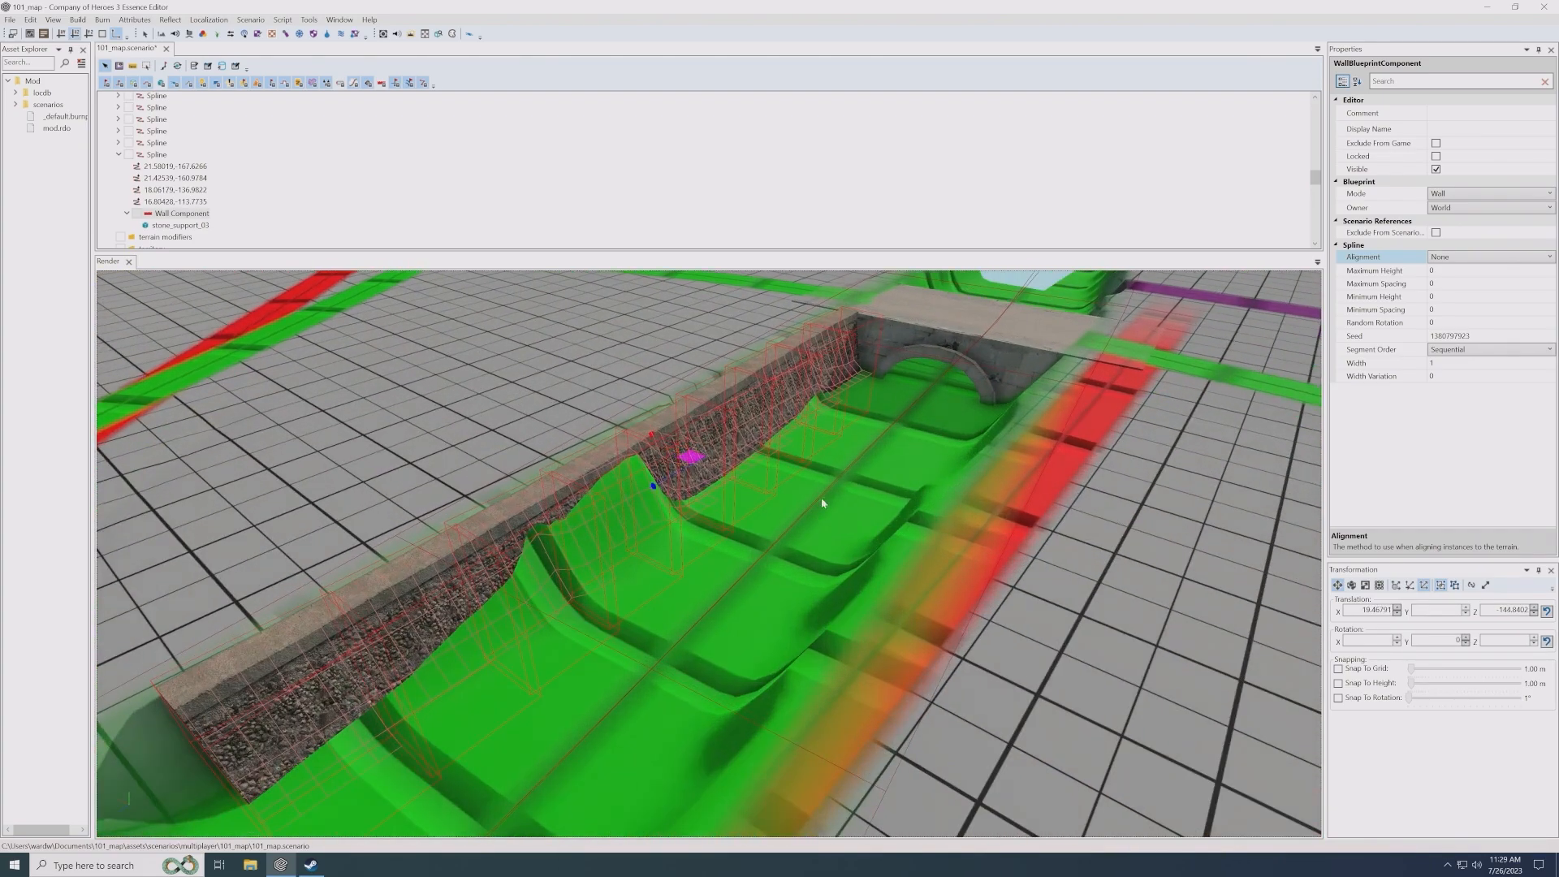
left_click_drag(822, 503, 870, 516, "alt")
scroll(871, 517, "up", 3)
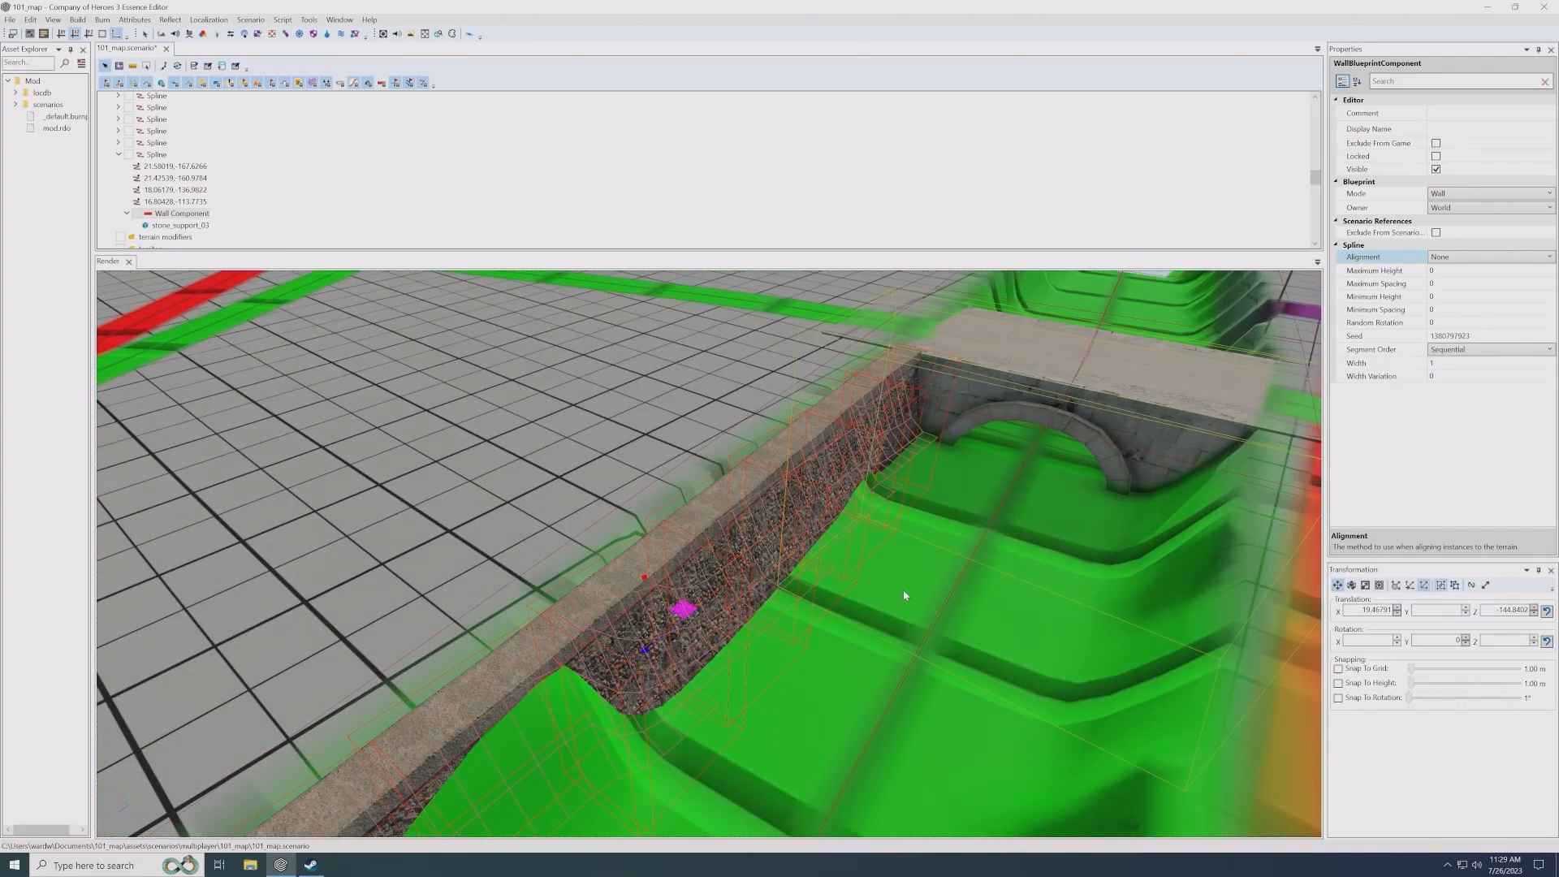
- Move the low stone wall from beside the fenced houses to the crossing of the green and yellow roads
mouse_move(885, 519)
left_mouse_down("alt")
mouse_move(1007, 517)
mouse_move(908, 520)
left_mouse_up("alt")
middle_click_drag(908, 520, 762, 408, "alt")
left_click_drag(908, 536, 865, 560, "alt")
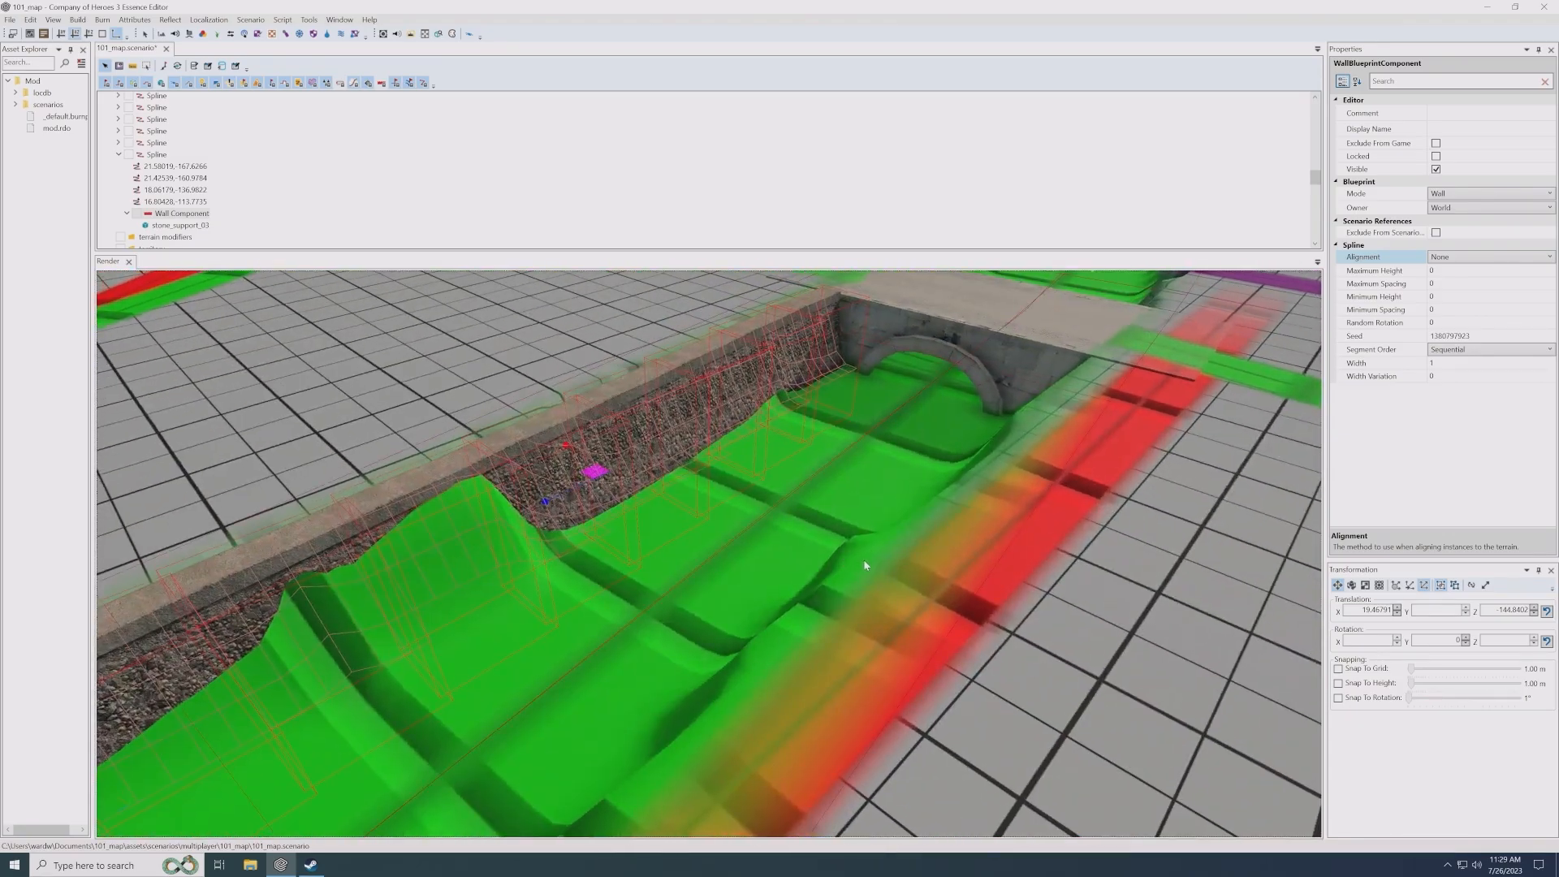
middle_click_drag(864, 560, 901, 546, "alt")
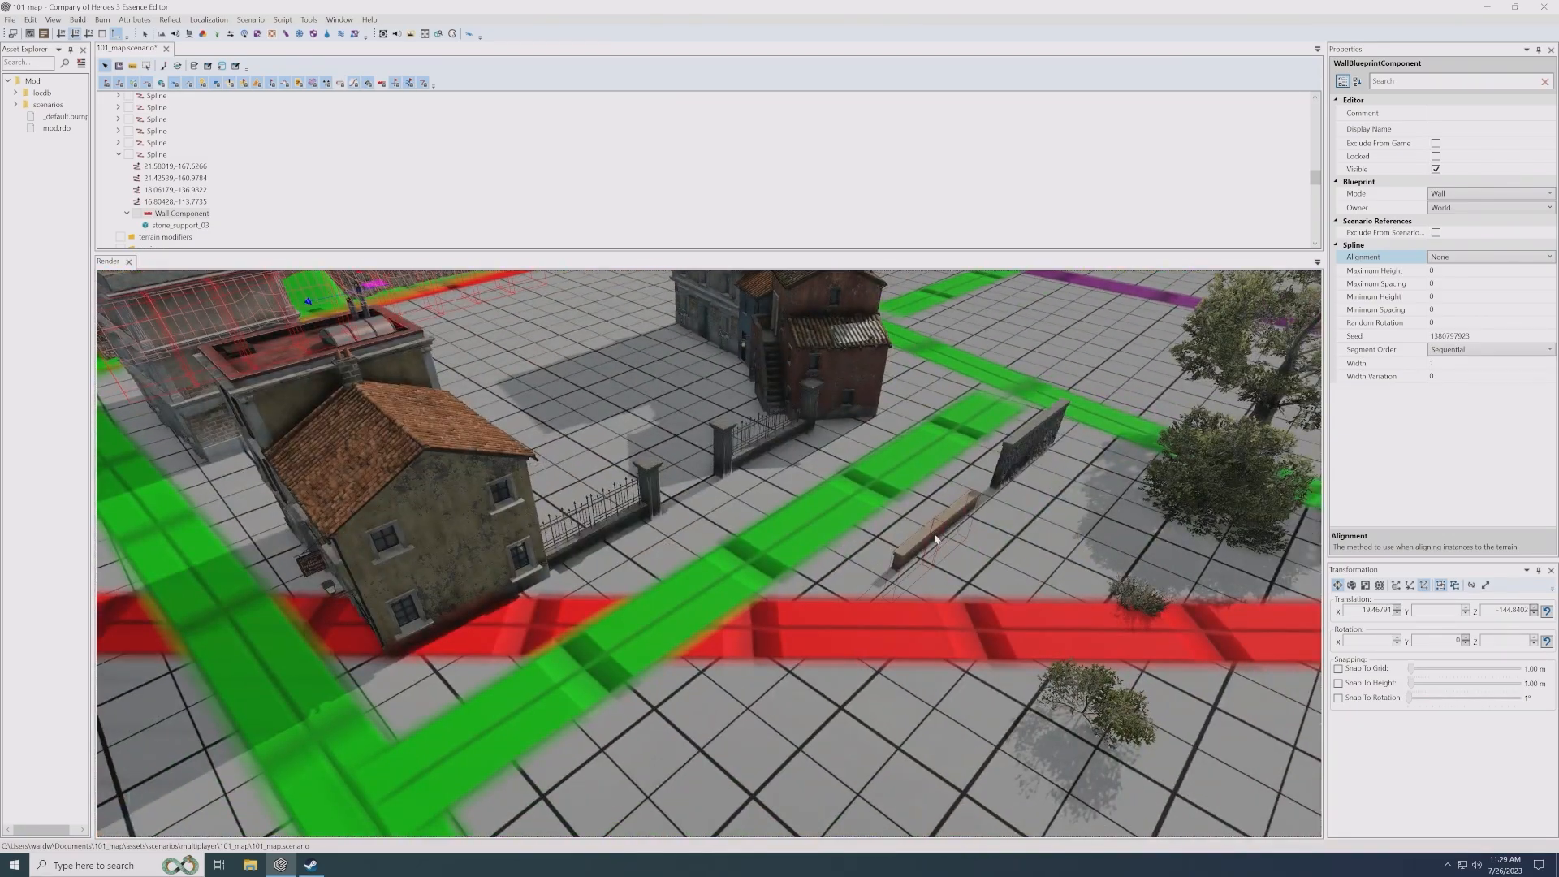
left_click(935, 539)
scroll(859, 579, "down", 6)
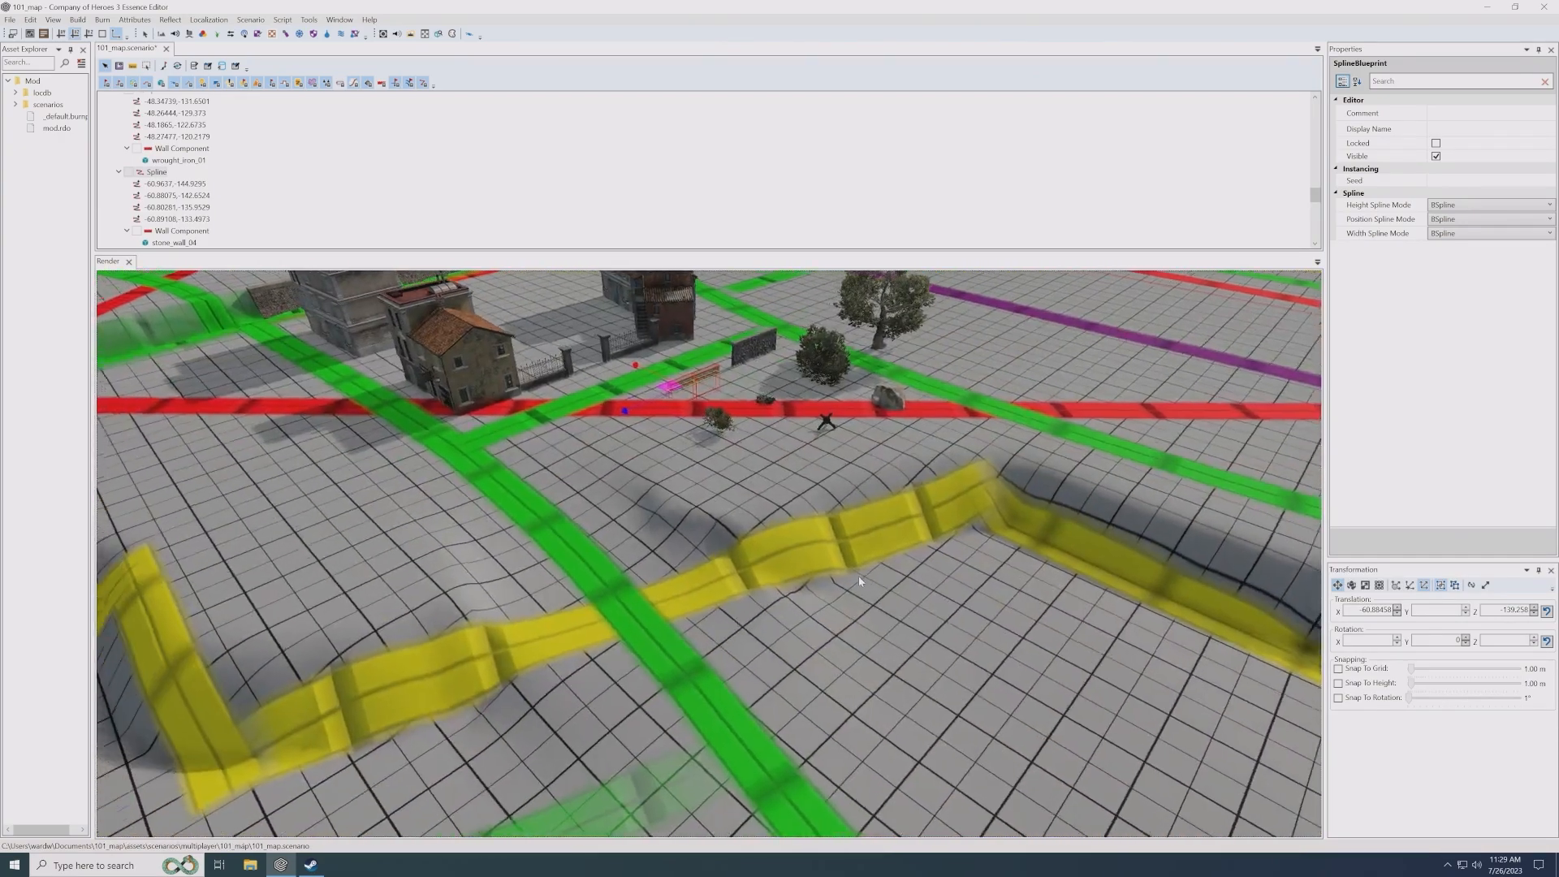
scroll(859, 579, "up", 4)
scroll(783, 588, "up", 2)
middle_click_drag(783, 588, 769, 507, "alt")
left_click(741, 479, "ctrl+shift")
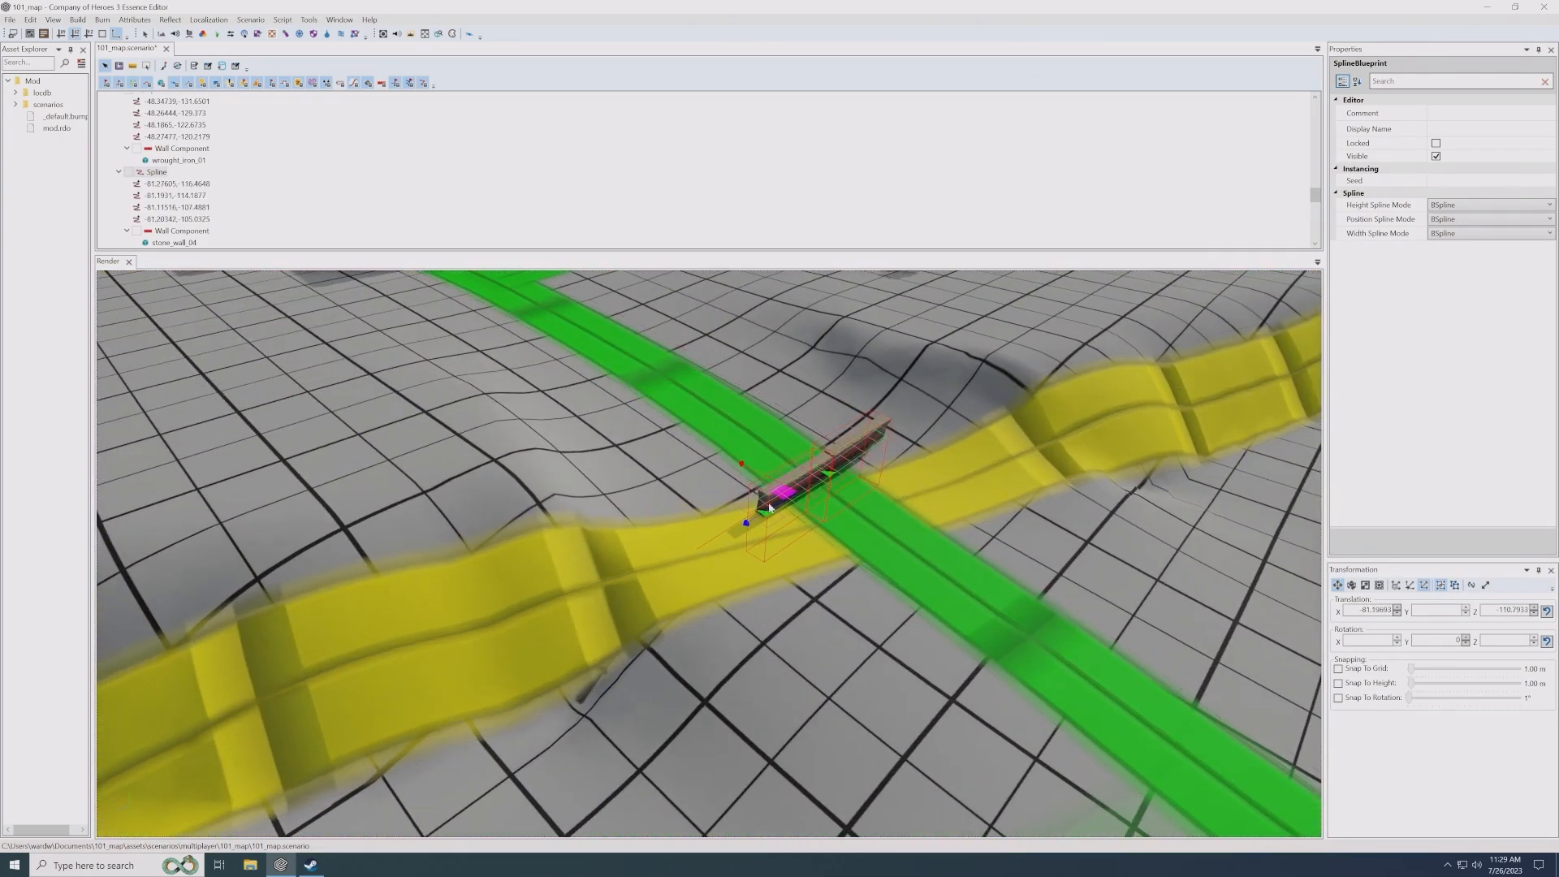
- Rotate the stone wall to run alongside the green road and move it onto the bumpy slope beside the yellow road
key("e")
left_click_drag(813, 540, 692, 498)
key("w")
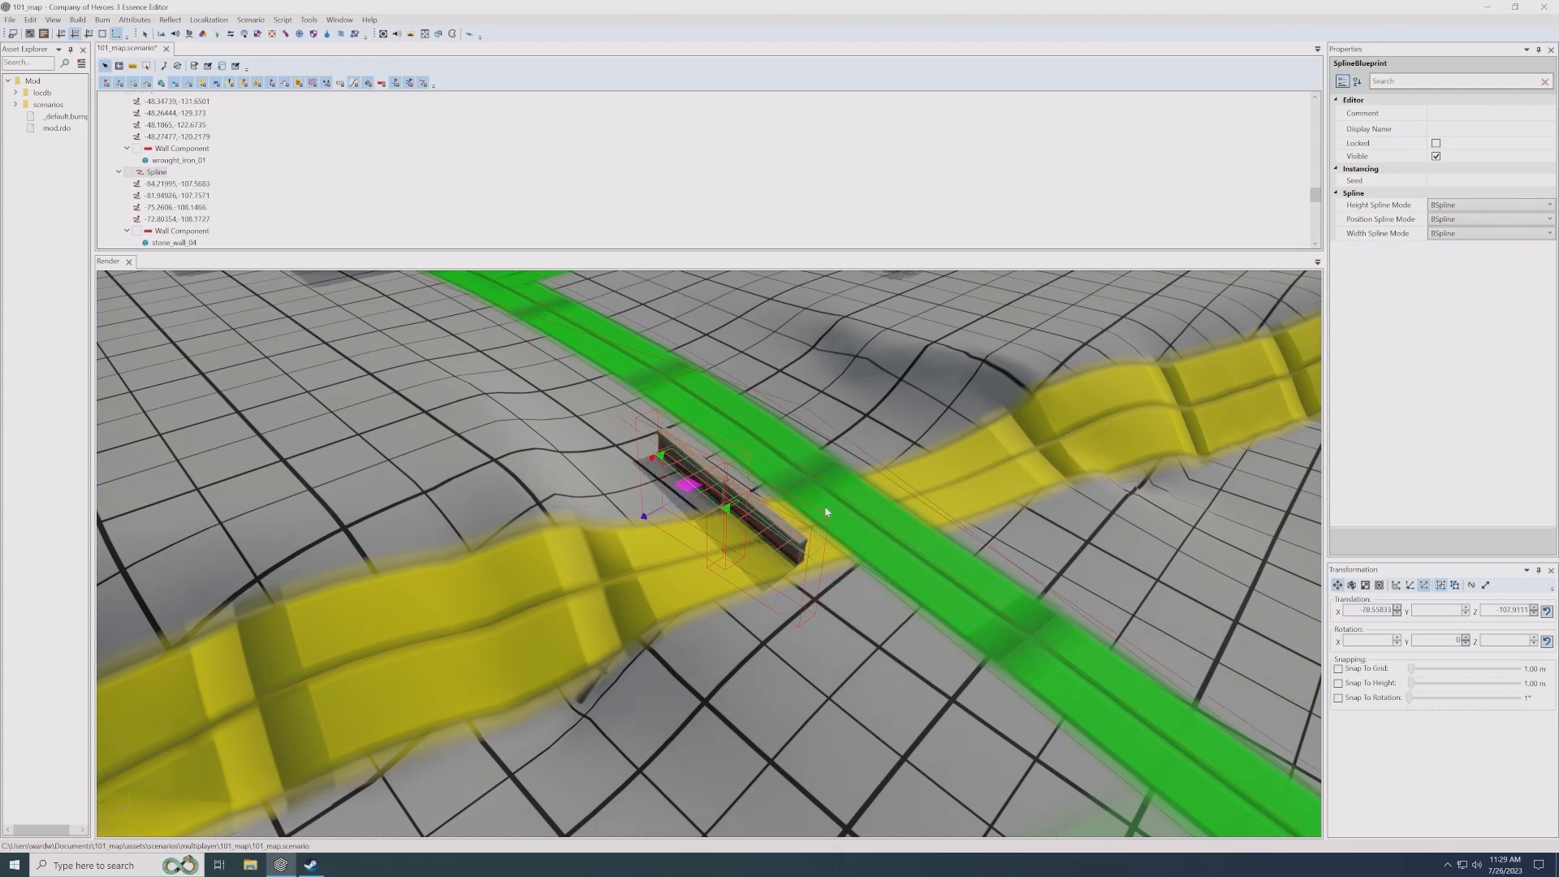
left_click_drag(690, 489, 518, 507)
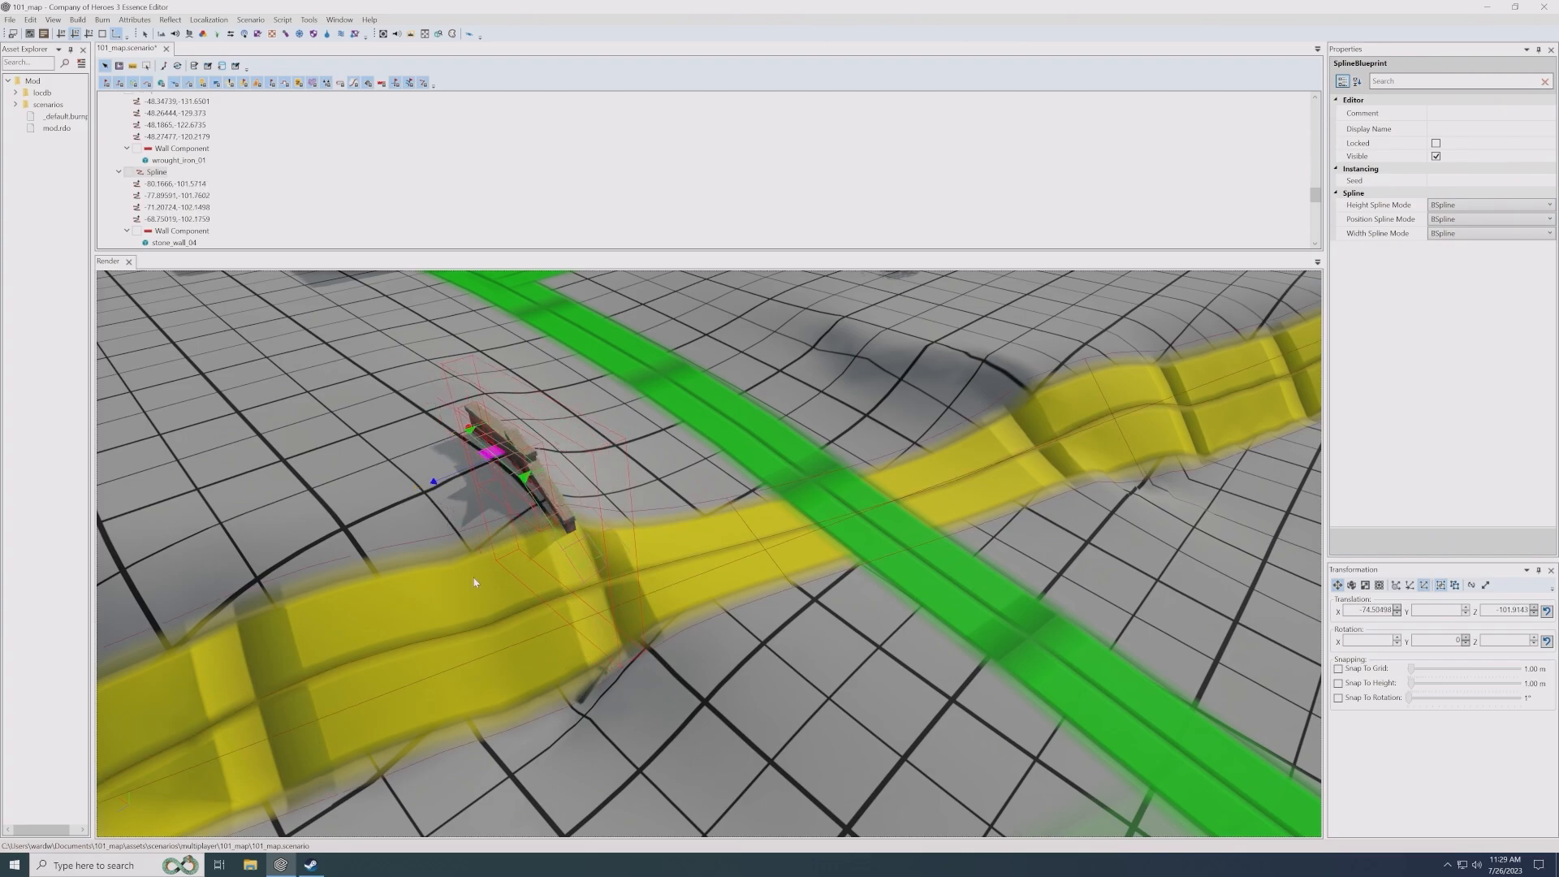
middle_click_drag(477, 580, 644, 590)
scroll(708, 536, "up", 3)
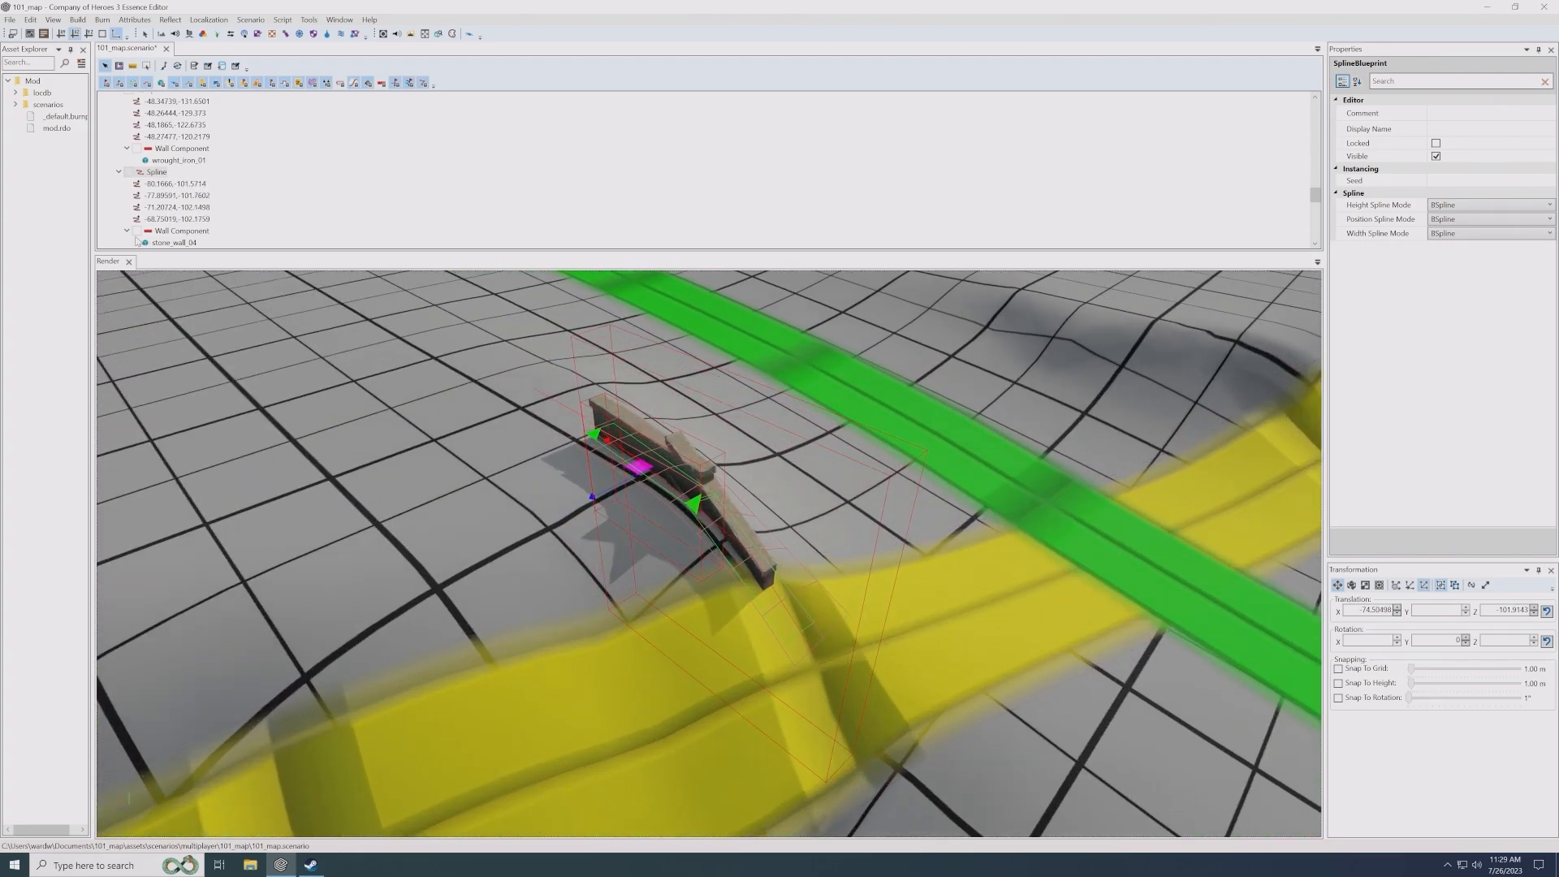
- Set the stone wall's Wall Component alignment to None and raise the wall until it stands above the slope
left_click(174, 231)
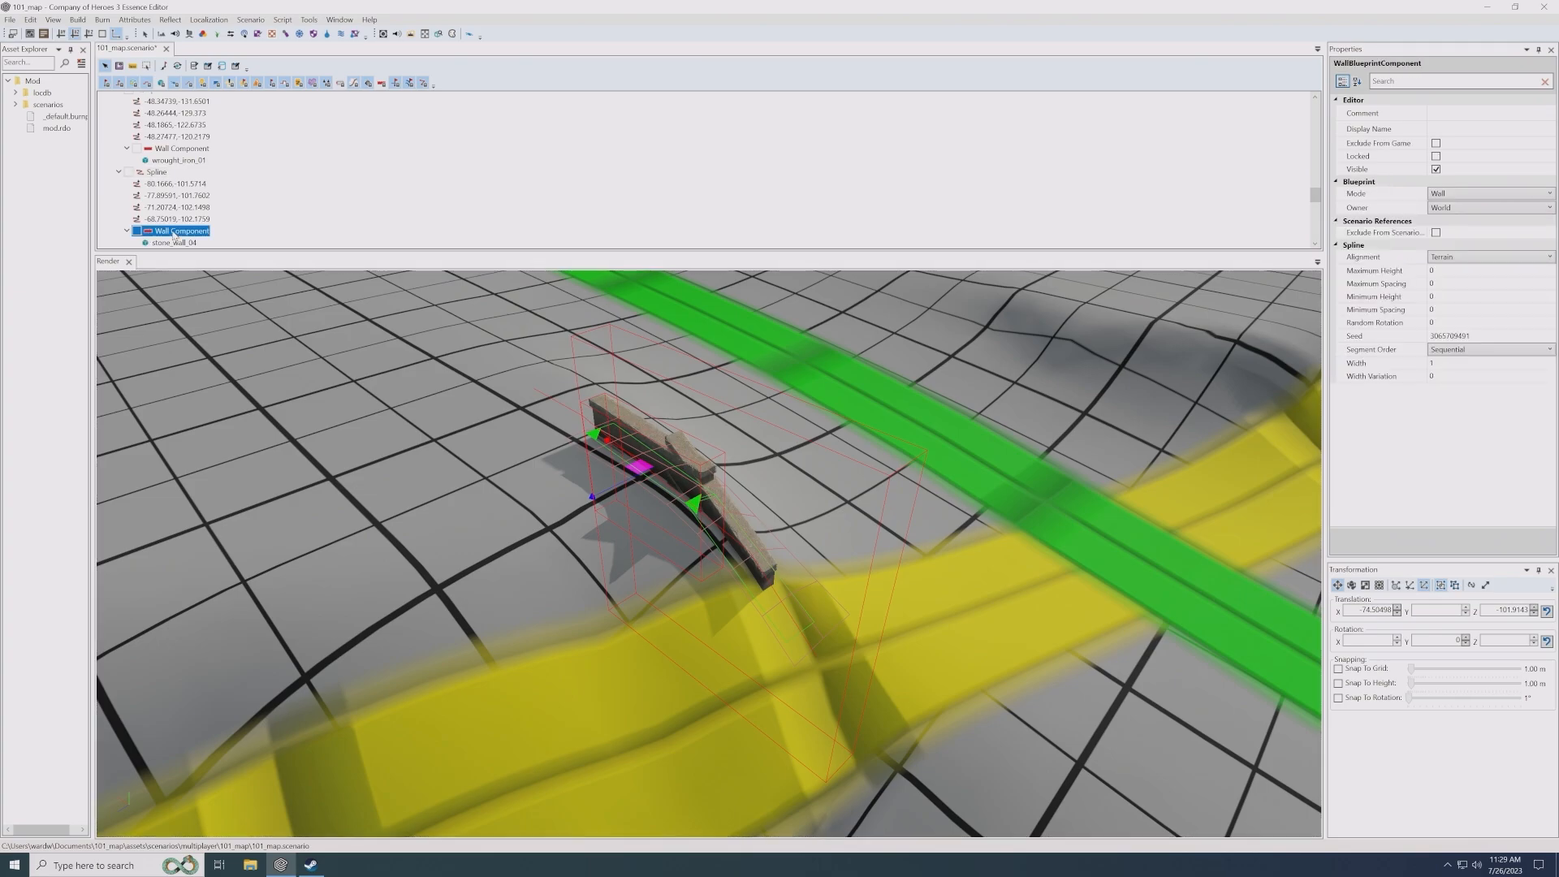
left_click(1466, 256)
left_click(1459, 272)
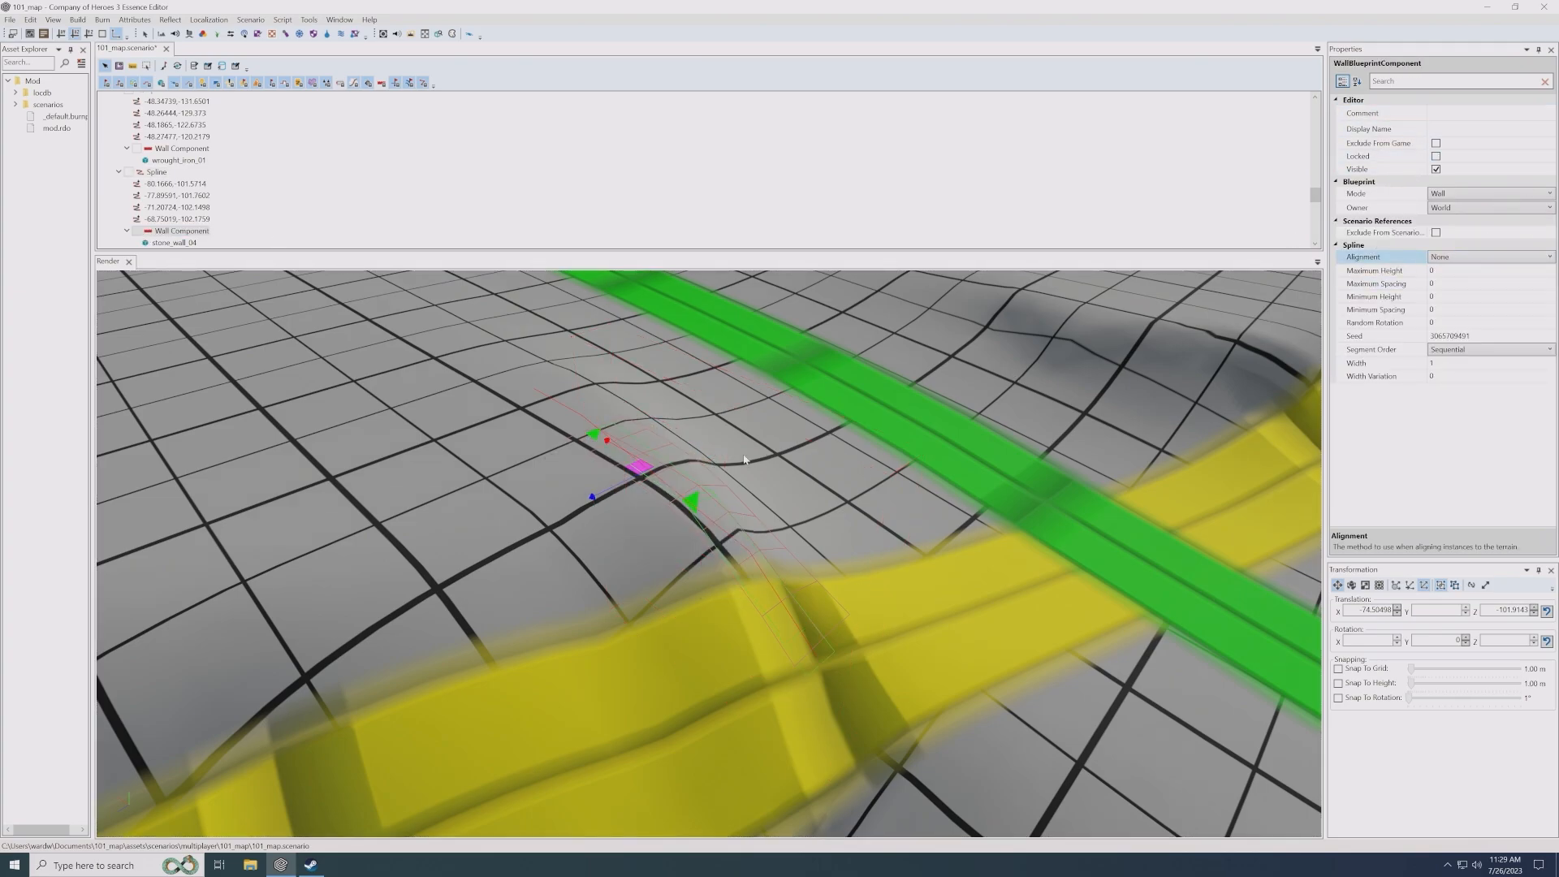
key("r")
left_click_drag(649, 436, 657, 341)
left_click_drag(654, 444, 660, 396)
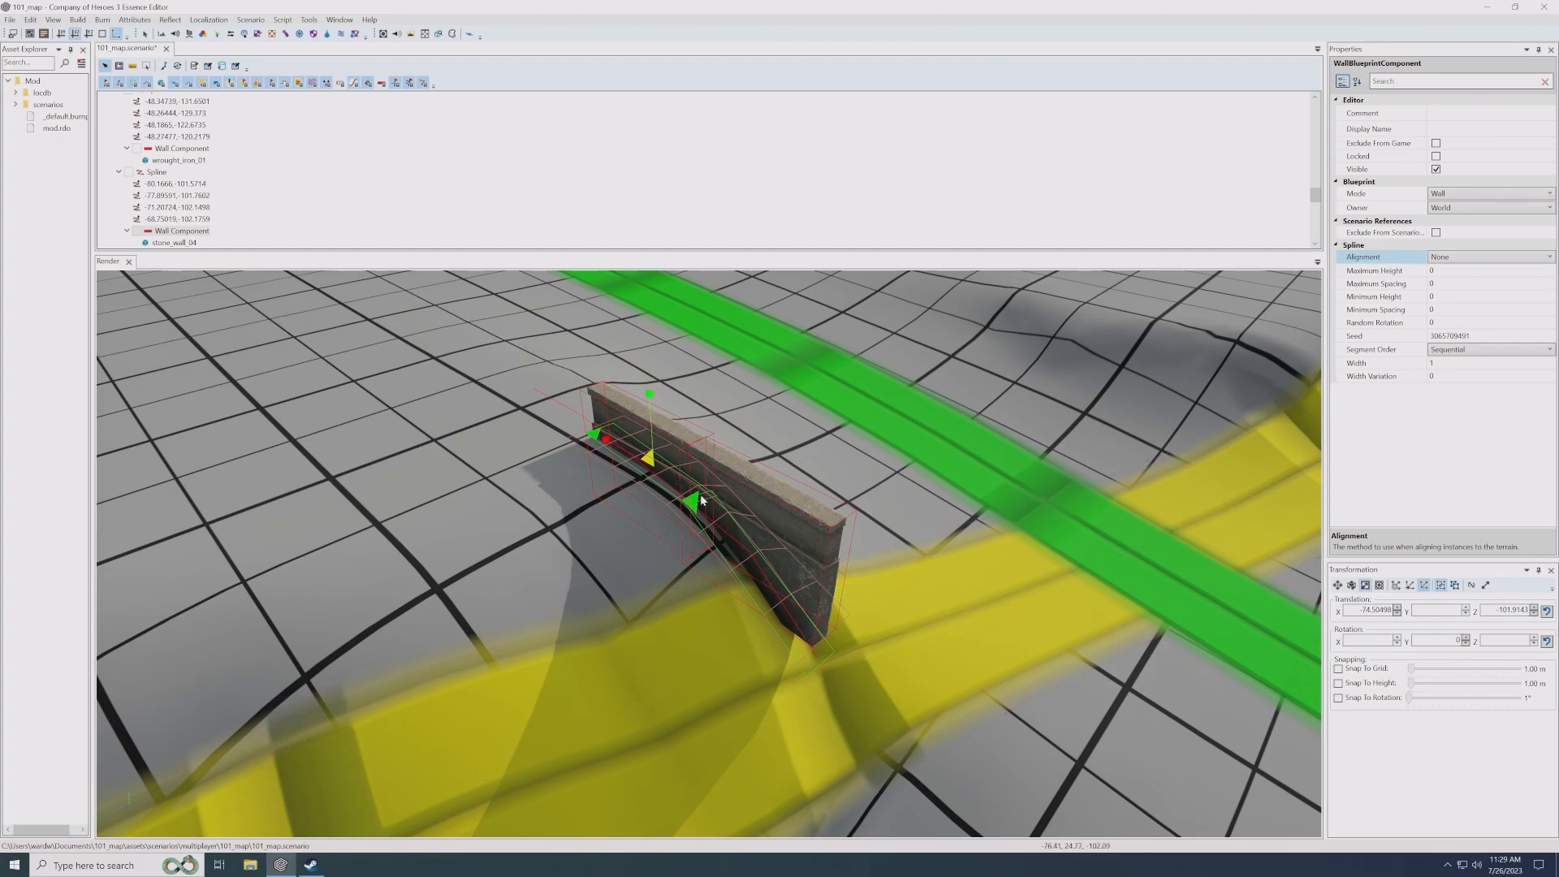
- Reposition the raised wall and join a rotated copy to its end as a corner above the yellow road
key("w")
left_click_drag(641, 475, 515, 612)
key("e")
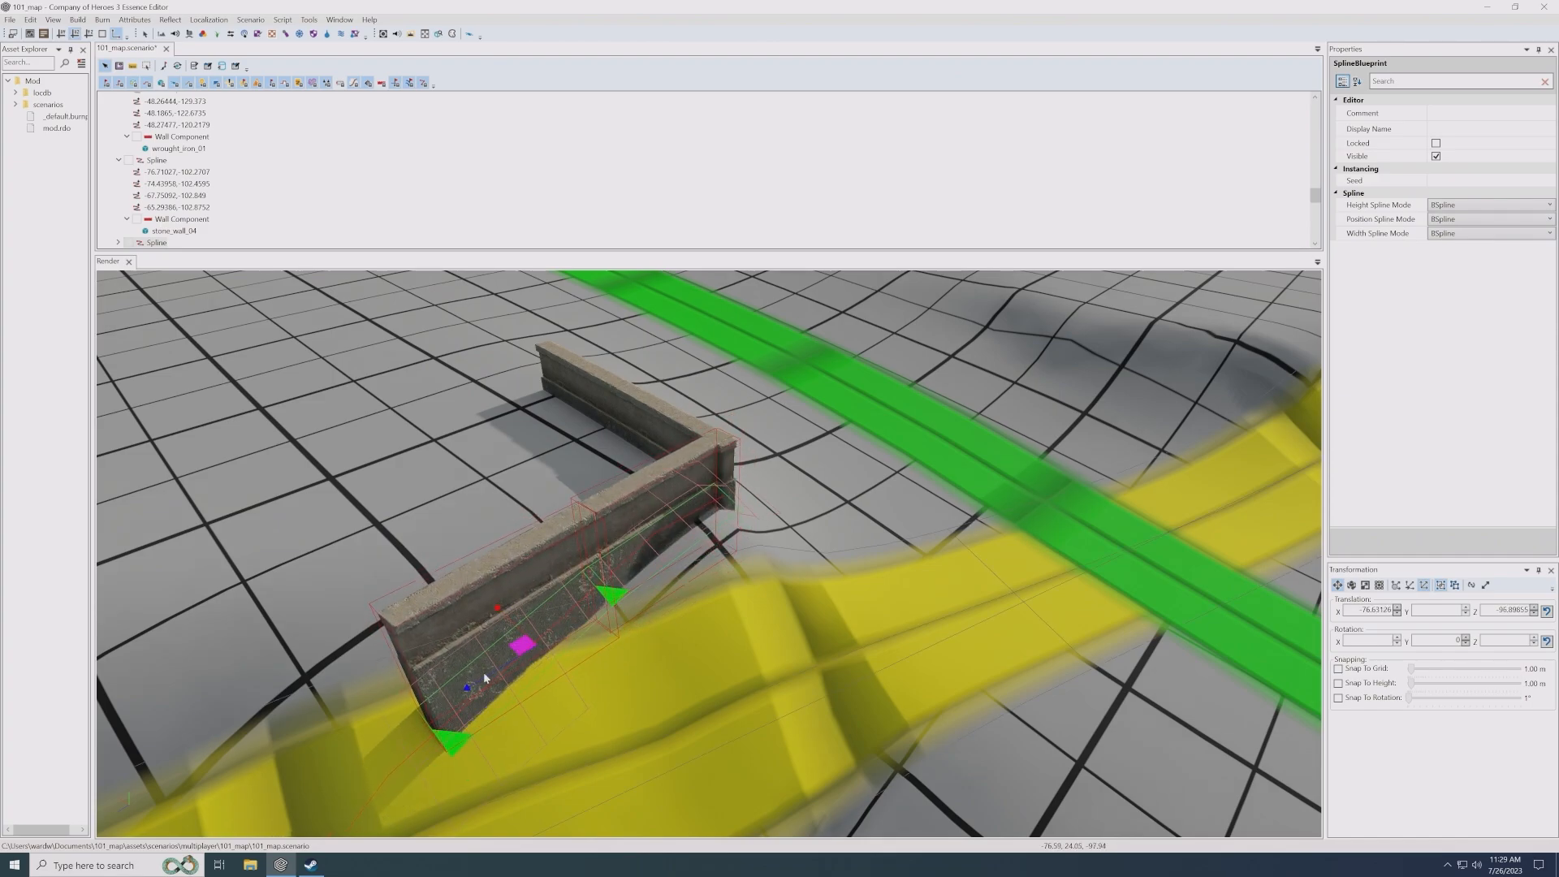
- Add another copy of the wall, rotated to continue from the free end of the second section at a shallow angle
key("q")
left_click(366, 737)
key("w")
scroll(381, 768, "down", 4)
left_click_drag(393, 693, 569, 759)
left_click_drag(513, 703, 235, 643)
scroll(604, 640, "up", 3)
key("q")
scroll(601, 604, "up", 2)
key("w")
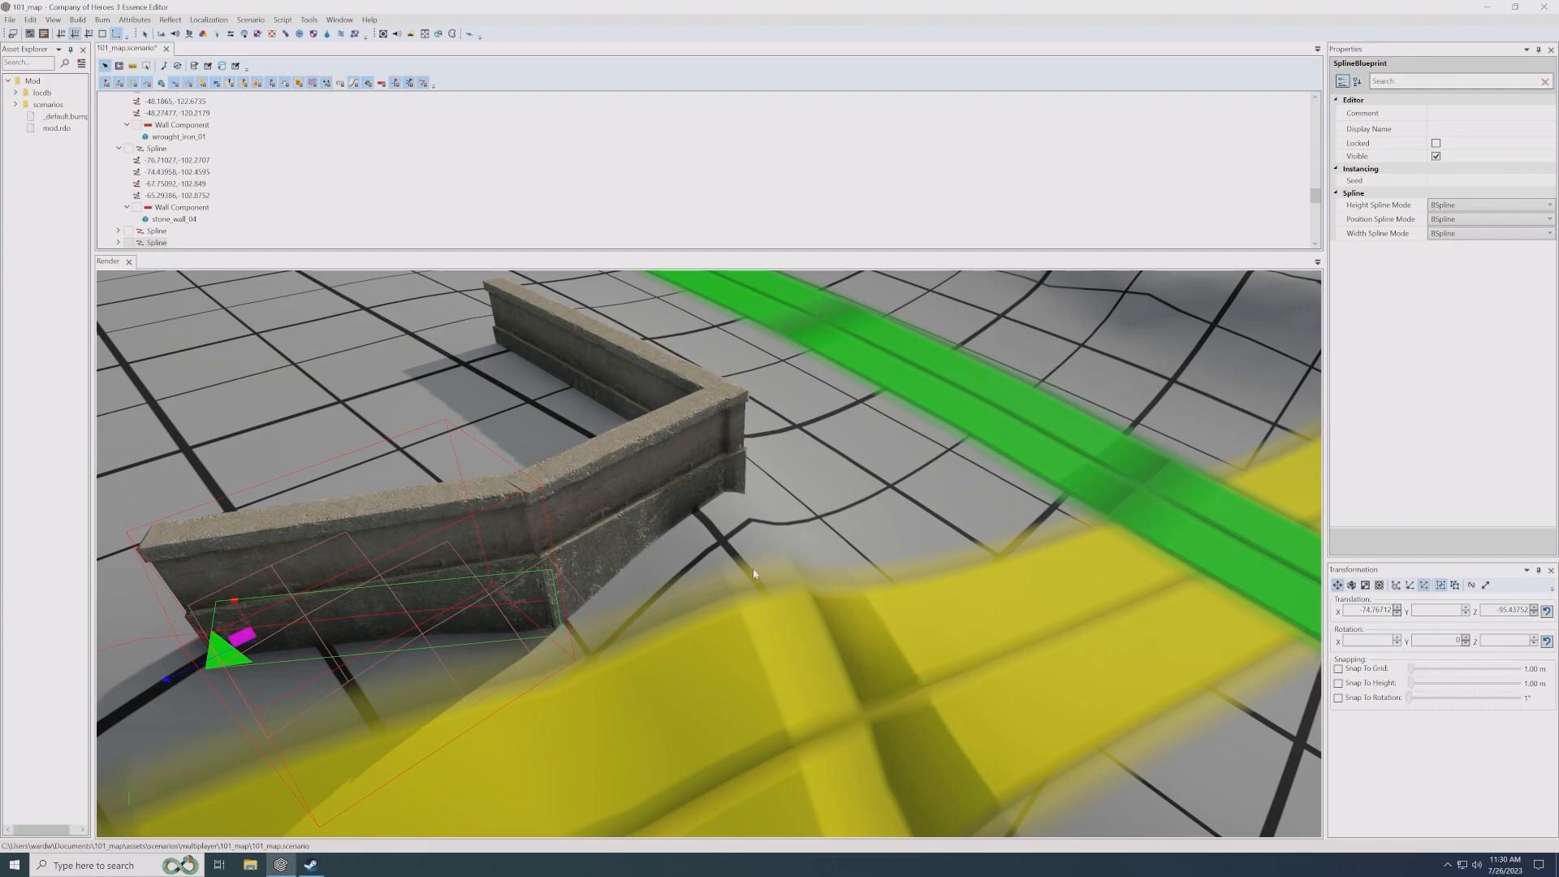
- Review the Align Mode options of the stone_wall_04 segment in the first of the three joined walls
left_click(714, 605)
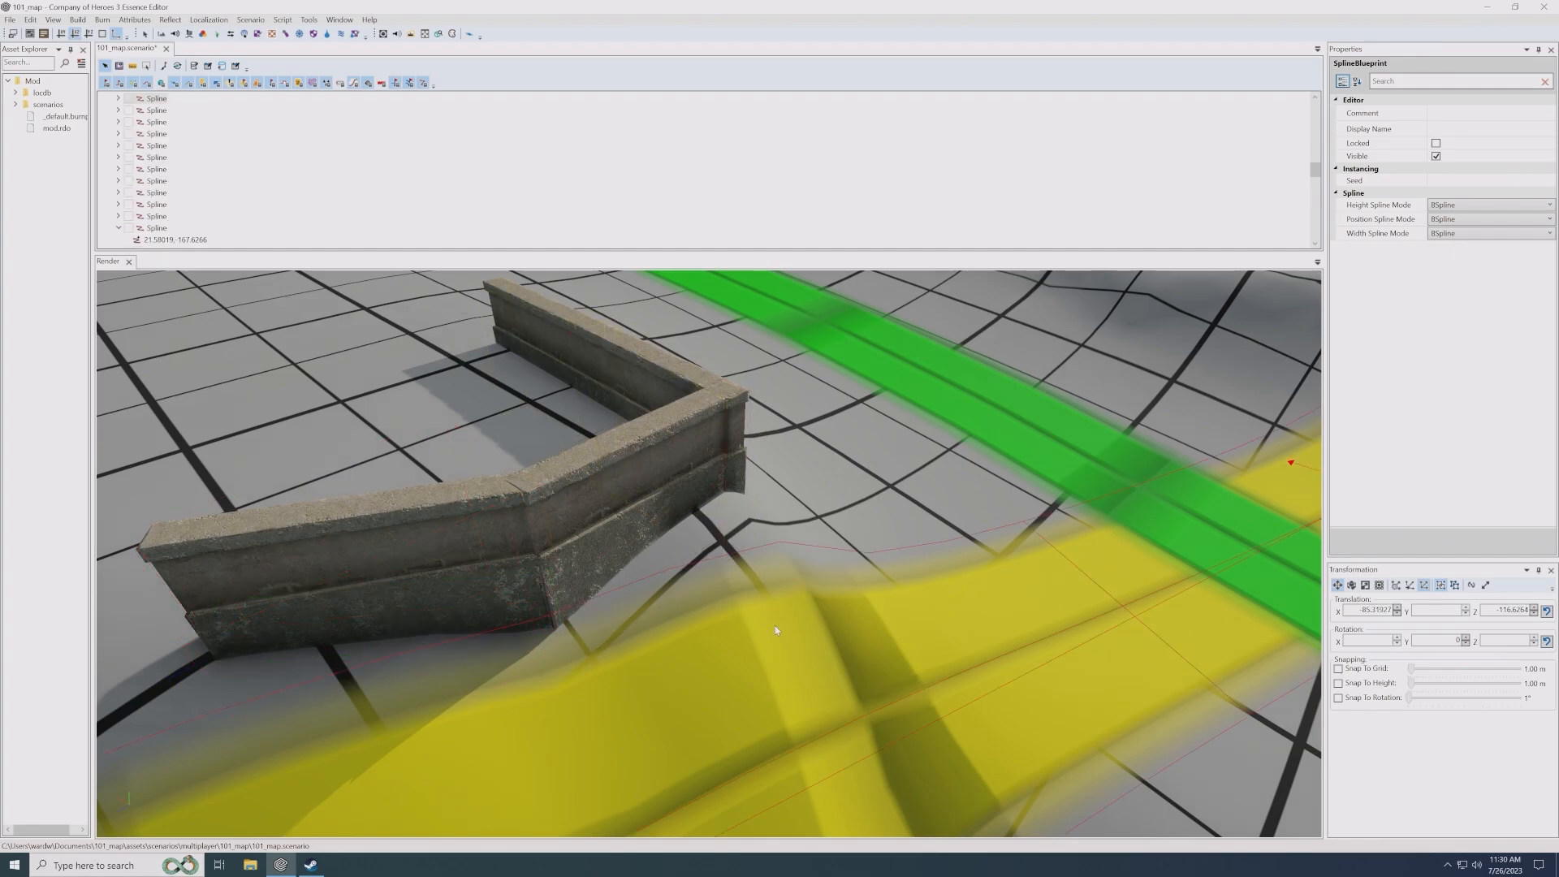
scroll(771, 627, "down", 5)
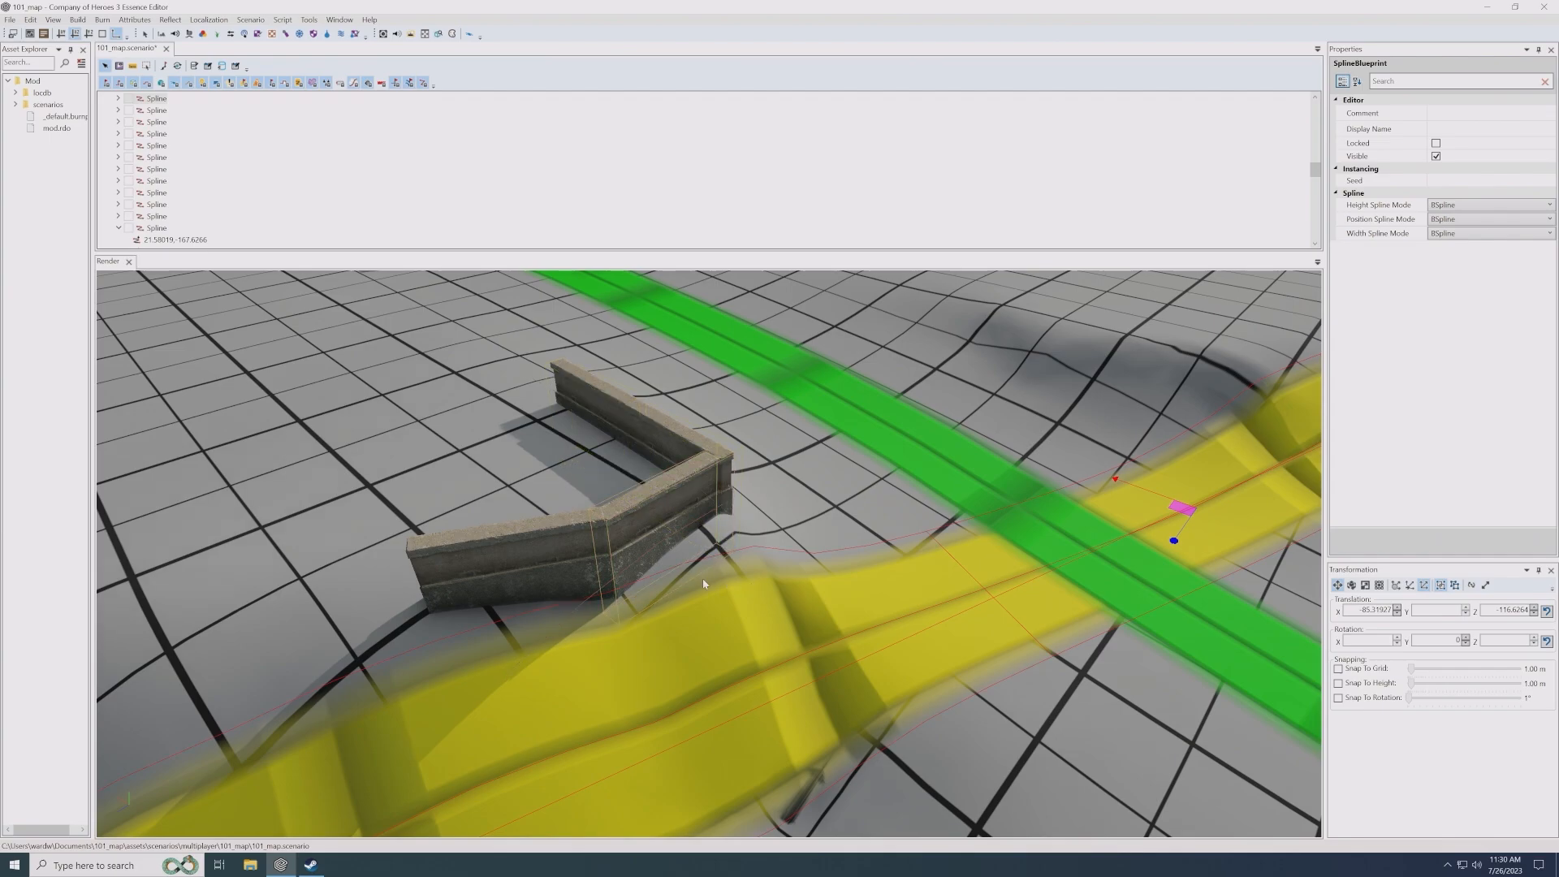
scroll(758, 545, "down", 3)
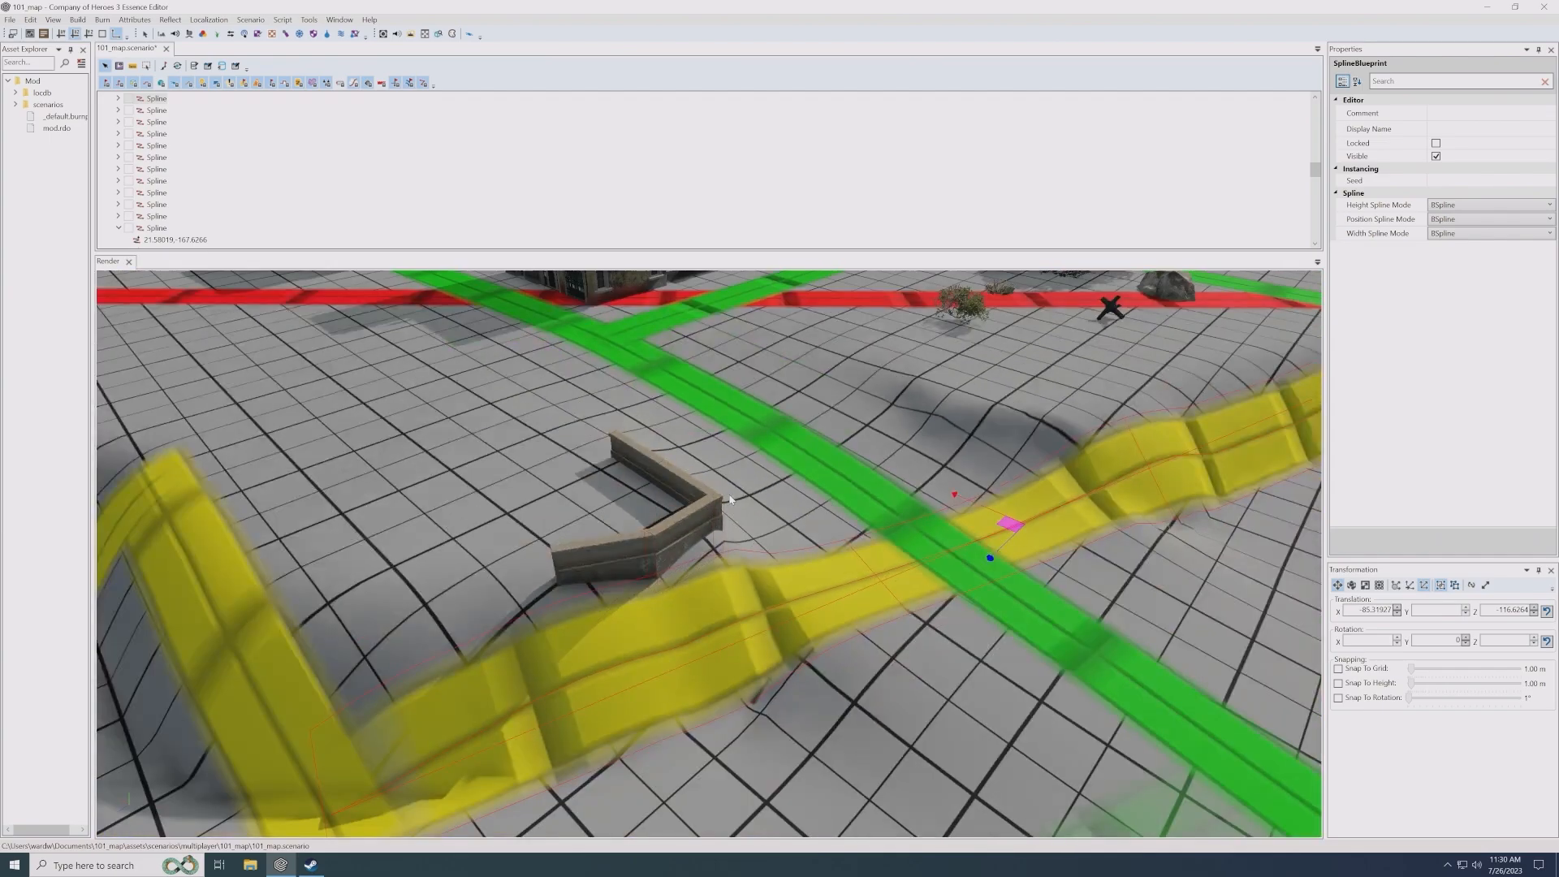
middle_click_drag(729, 500, 762, 520)
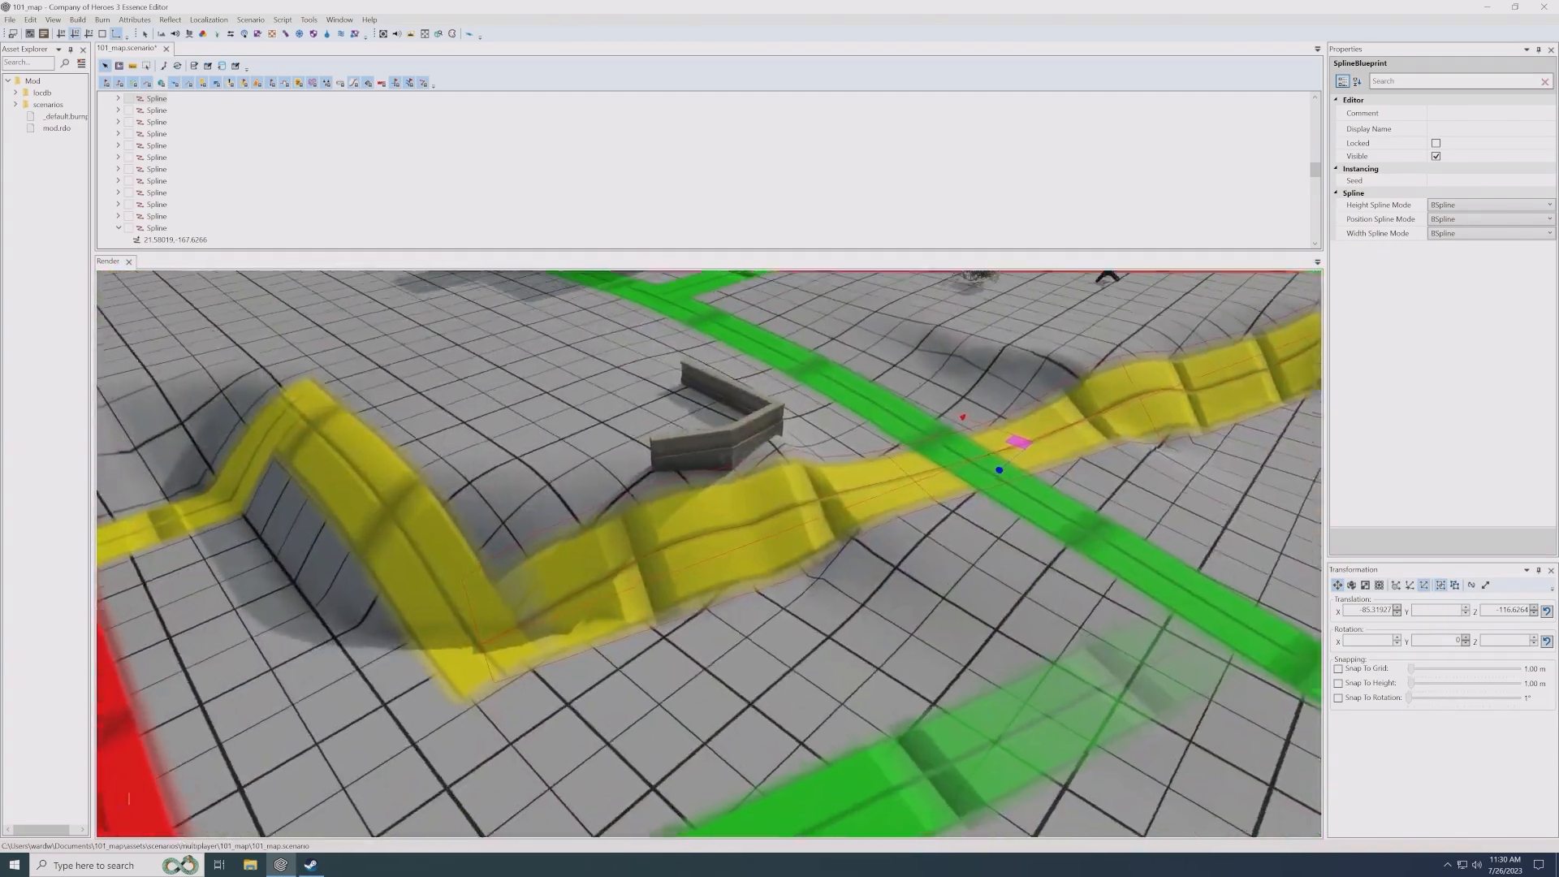
scroll(762, 519, "up", 5)
left_click(771, 511)
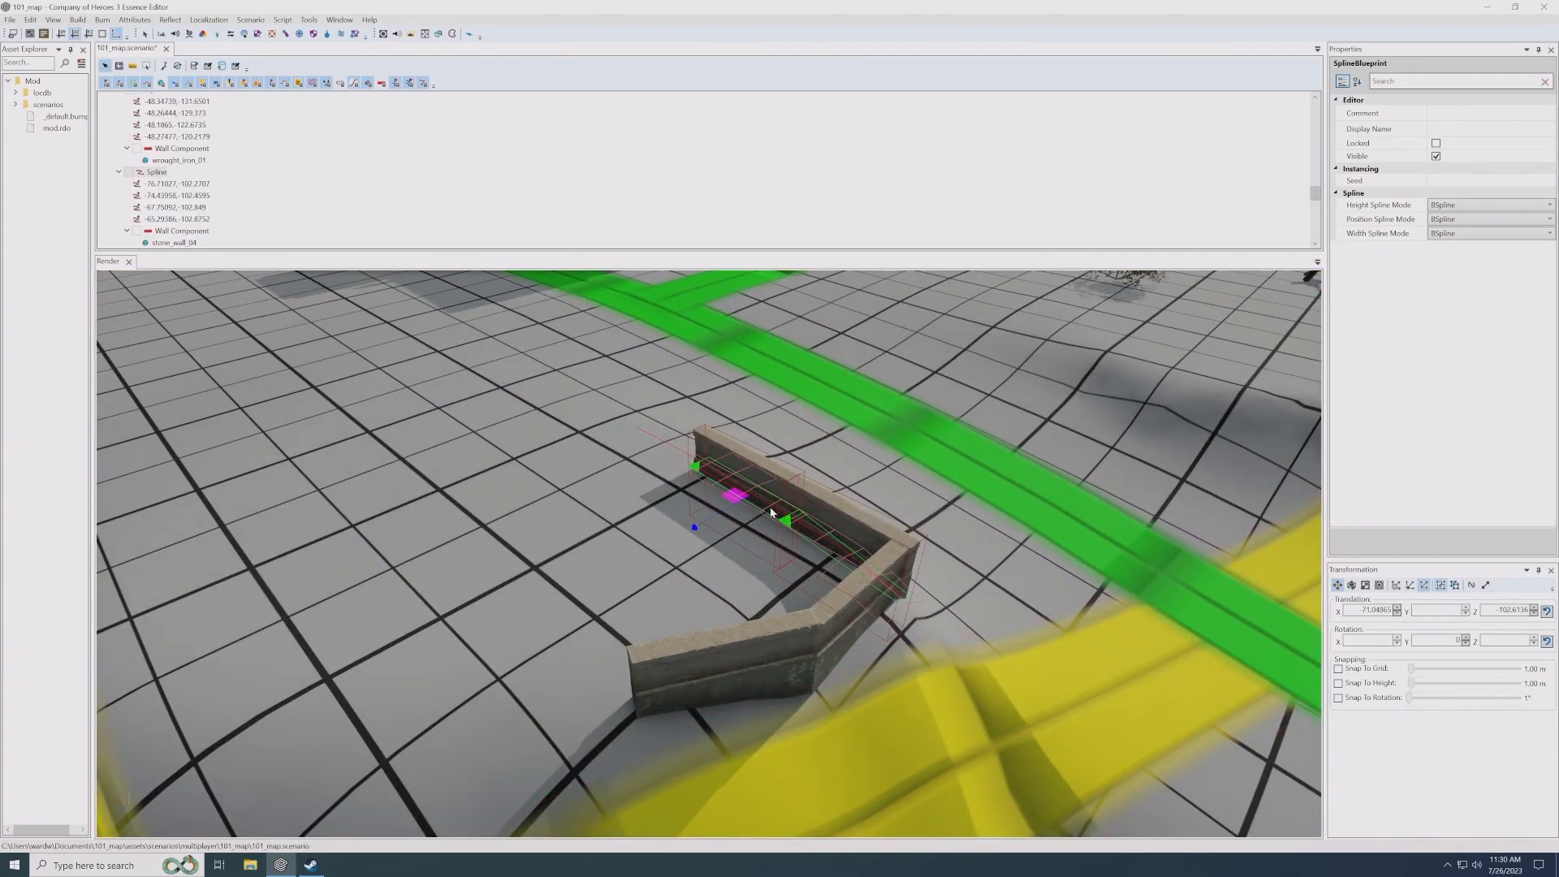
scroll(181, 230, "down", 1)
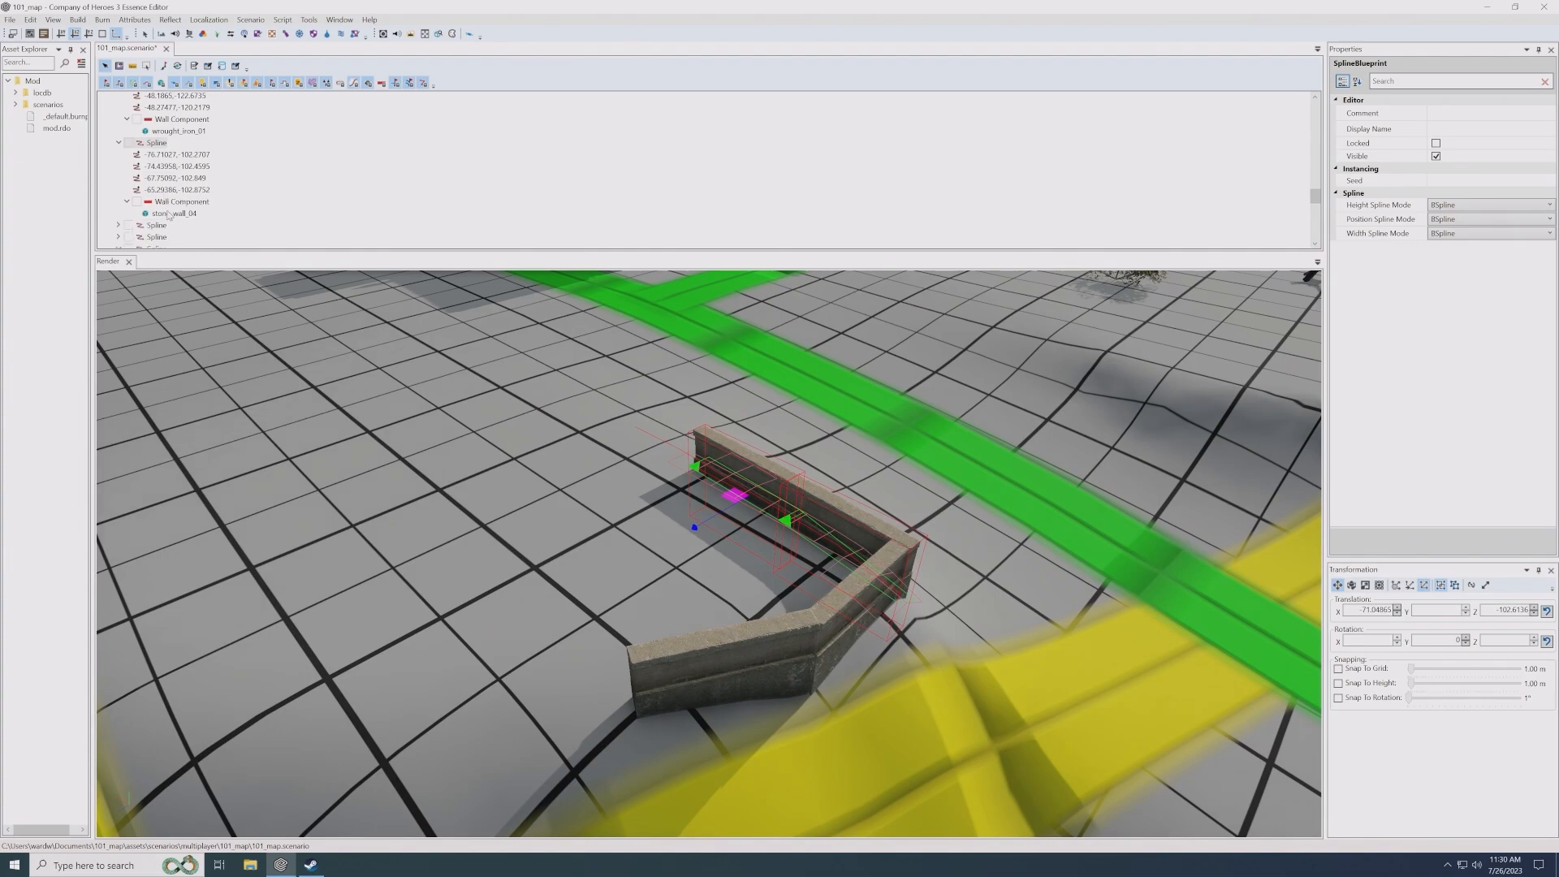
left_click(174, 213)
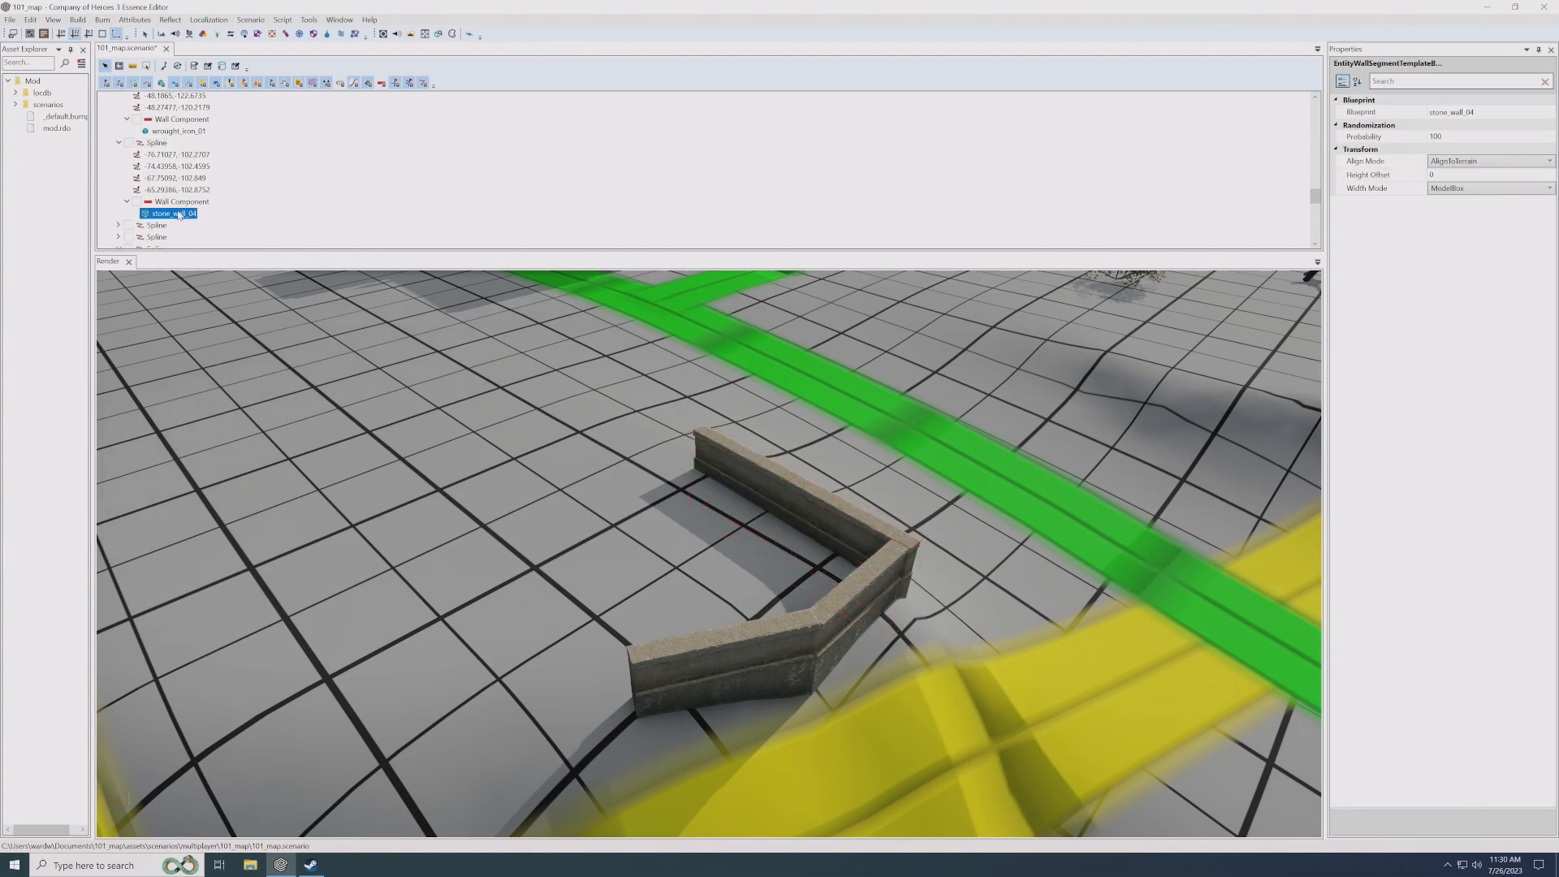
left_click(1475, 163)
left_click(1471, 165)
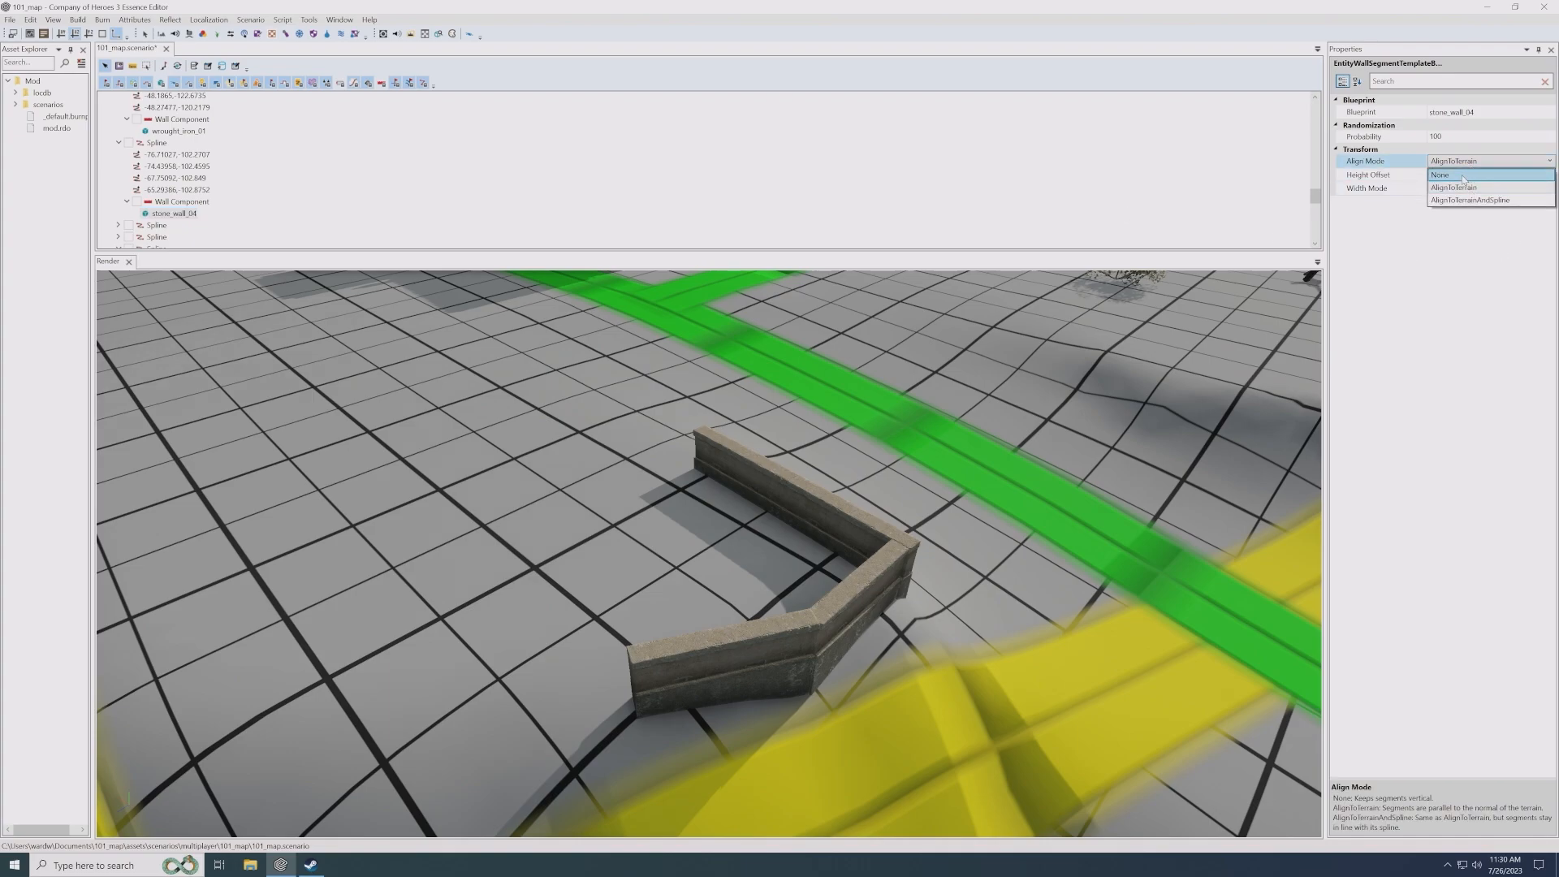
left_click(796, 500)
middle_click_drag(796, 500, 691, 520)
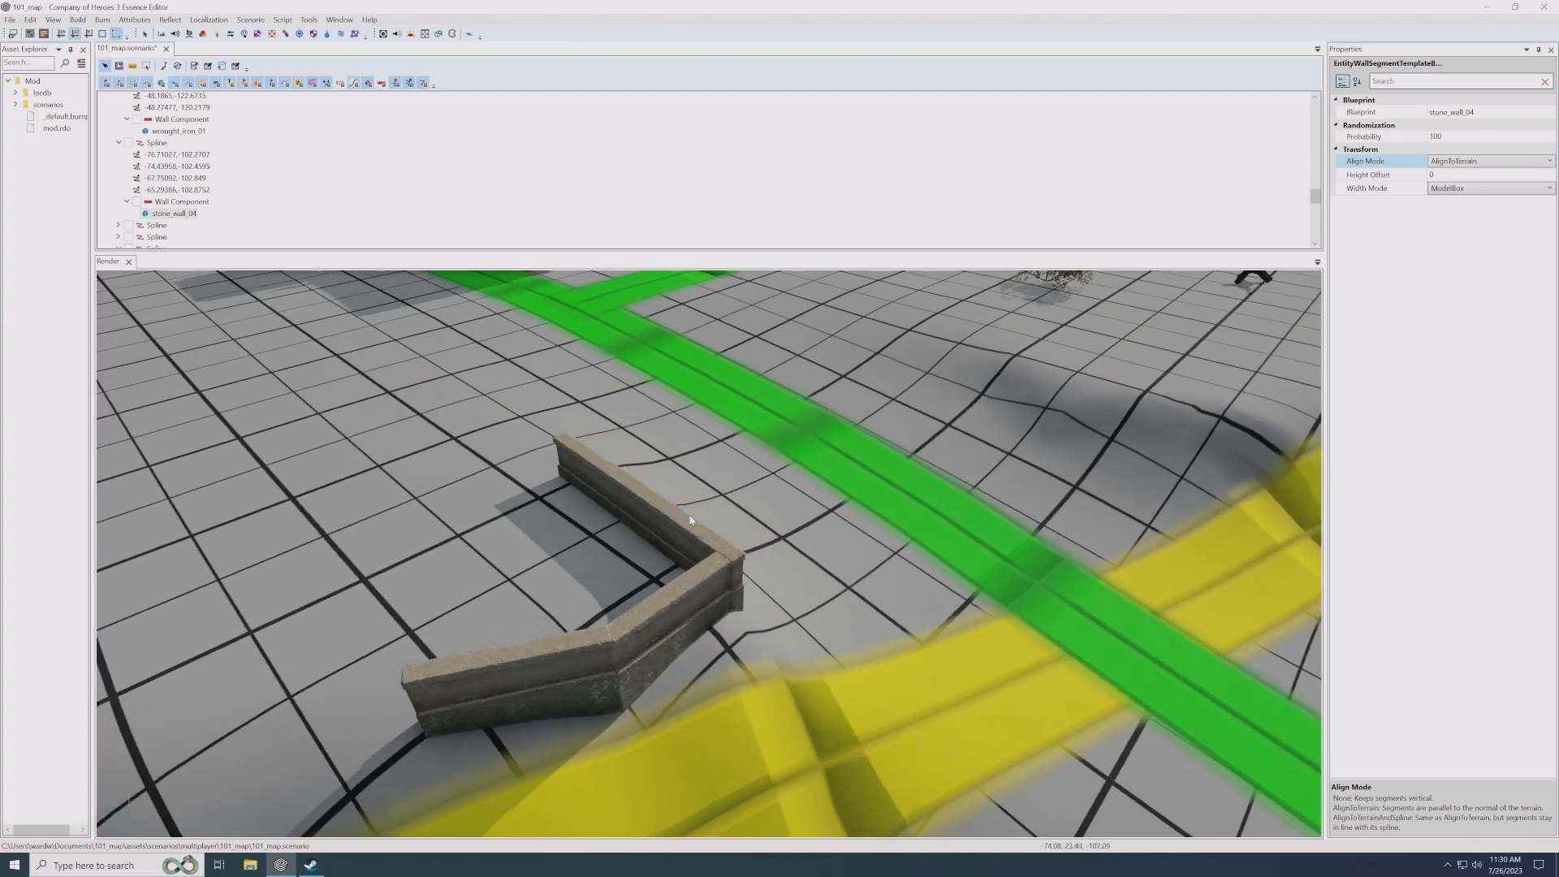
- Move the first wall section across the yellow road beside the green one and set its Wall Component alignment to Terrain
left_click(691, 520)
middle_click_drag(807, 553, 644, 452)
left_click_drag(436, 405, 744, 505)
scroll(750, 503, "up", 1)
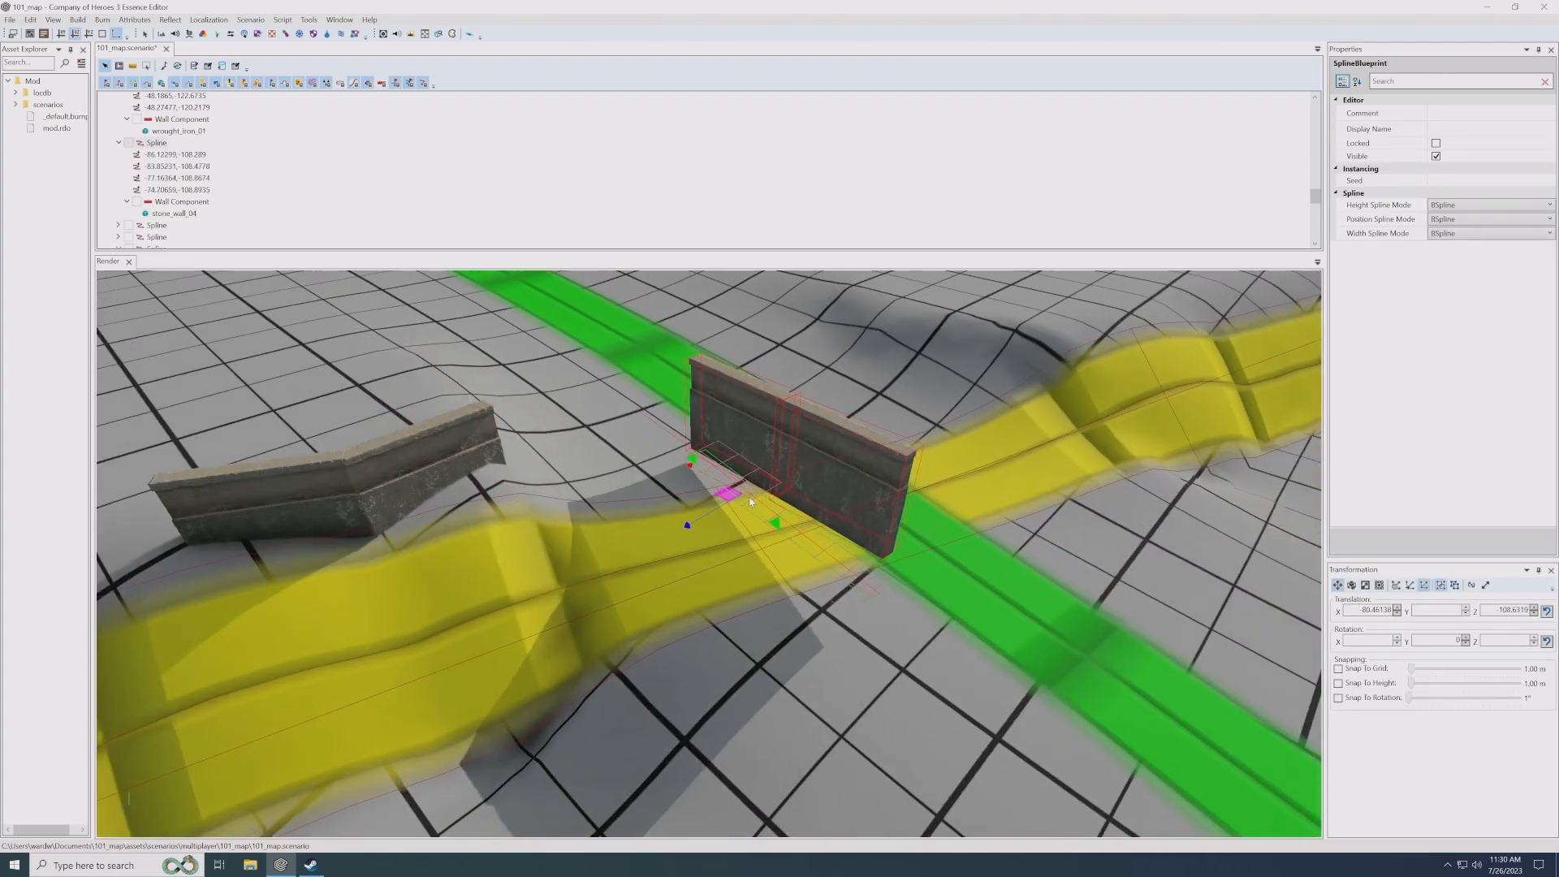
left_click(183, 203)
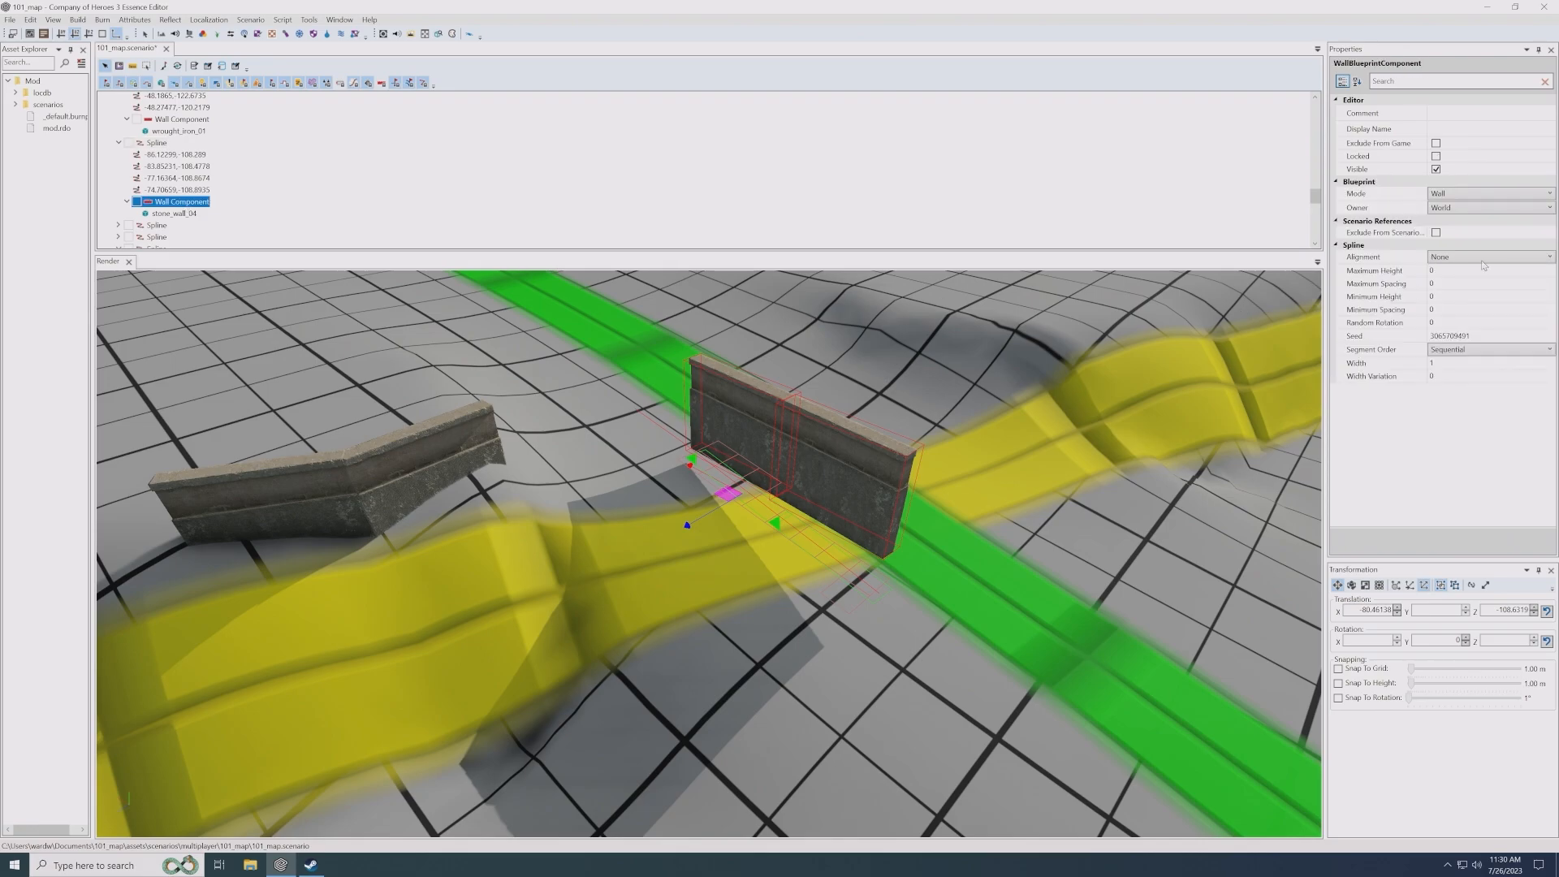
left_click(1471, 256)
left_click(1442, 284)
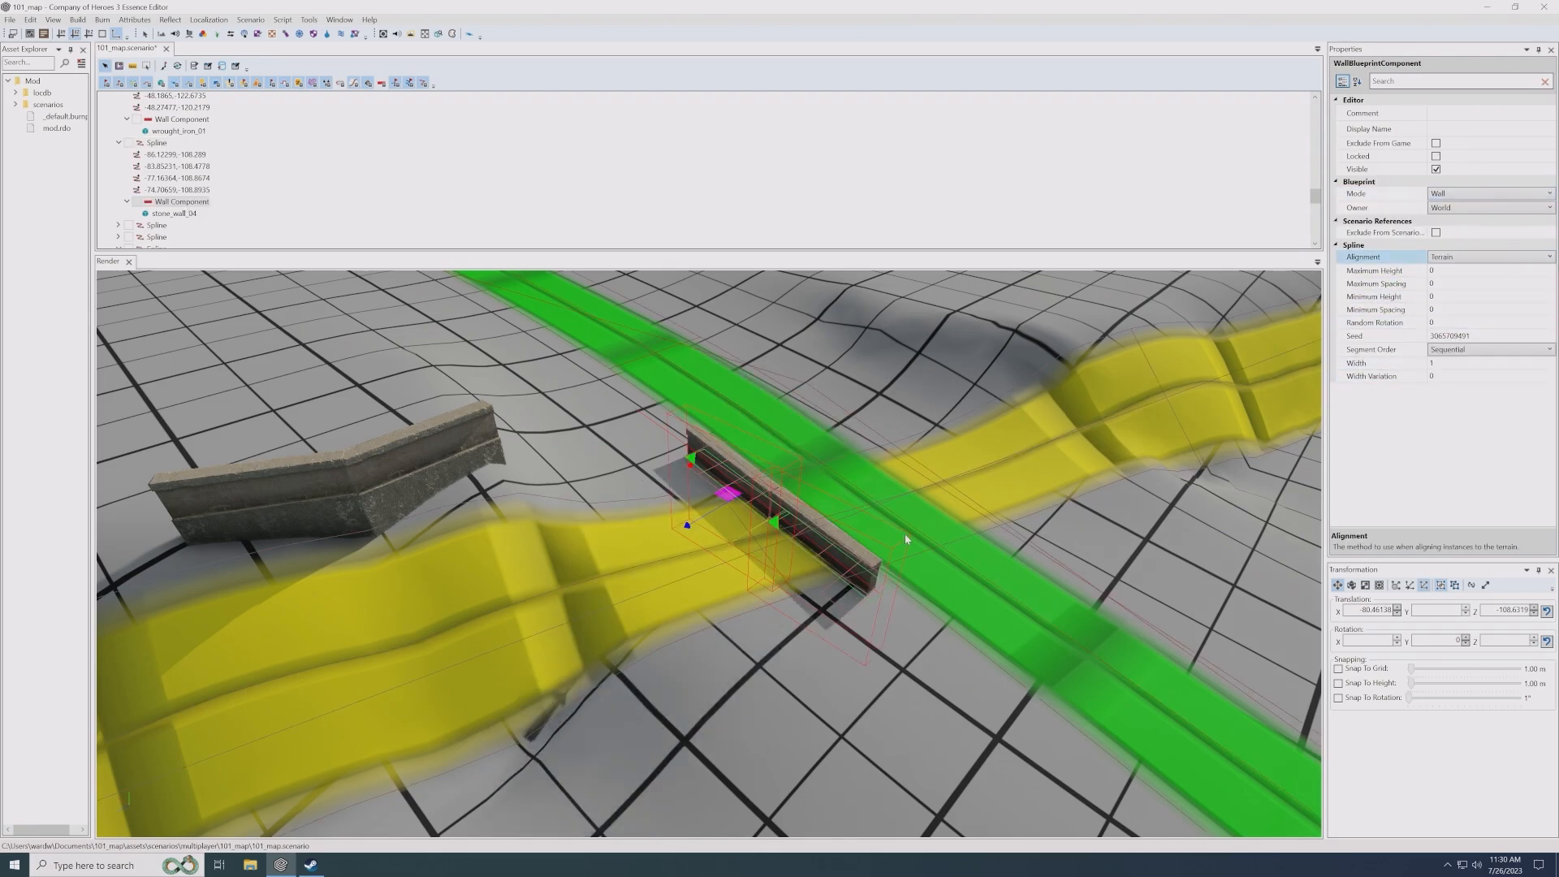
- Set the Align Mode of the moved wall's stone_wall_04 segment to None
scroll(837, 542, "up", 1)
scroll(839, 538, "up", 1)
scroll(839, 539, "up", 4)
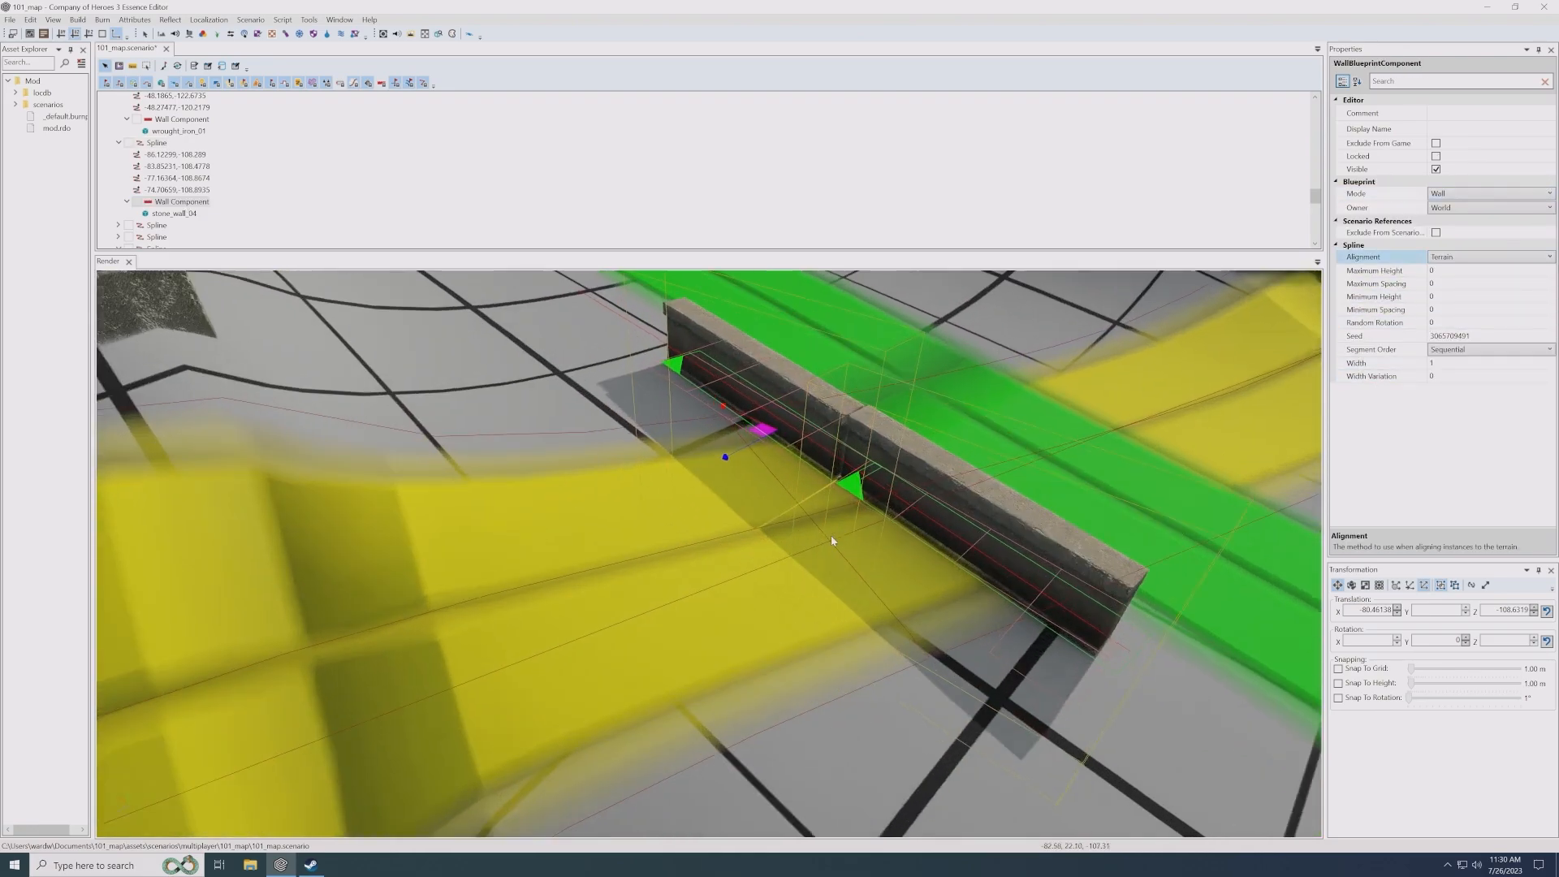
left_click_drag(839, 538, 817, 480, "alt")
scroll(817, 477, "down", 1)
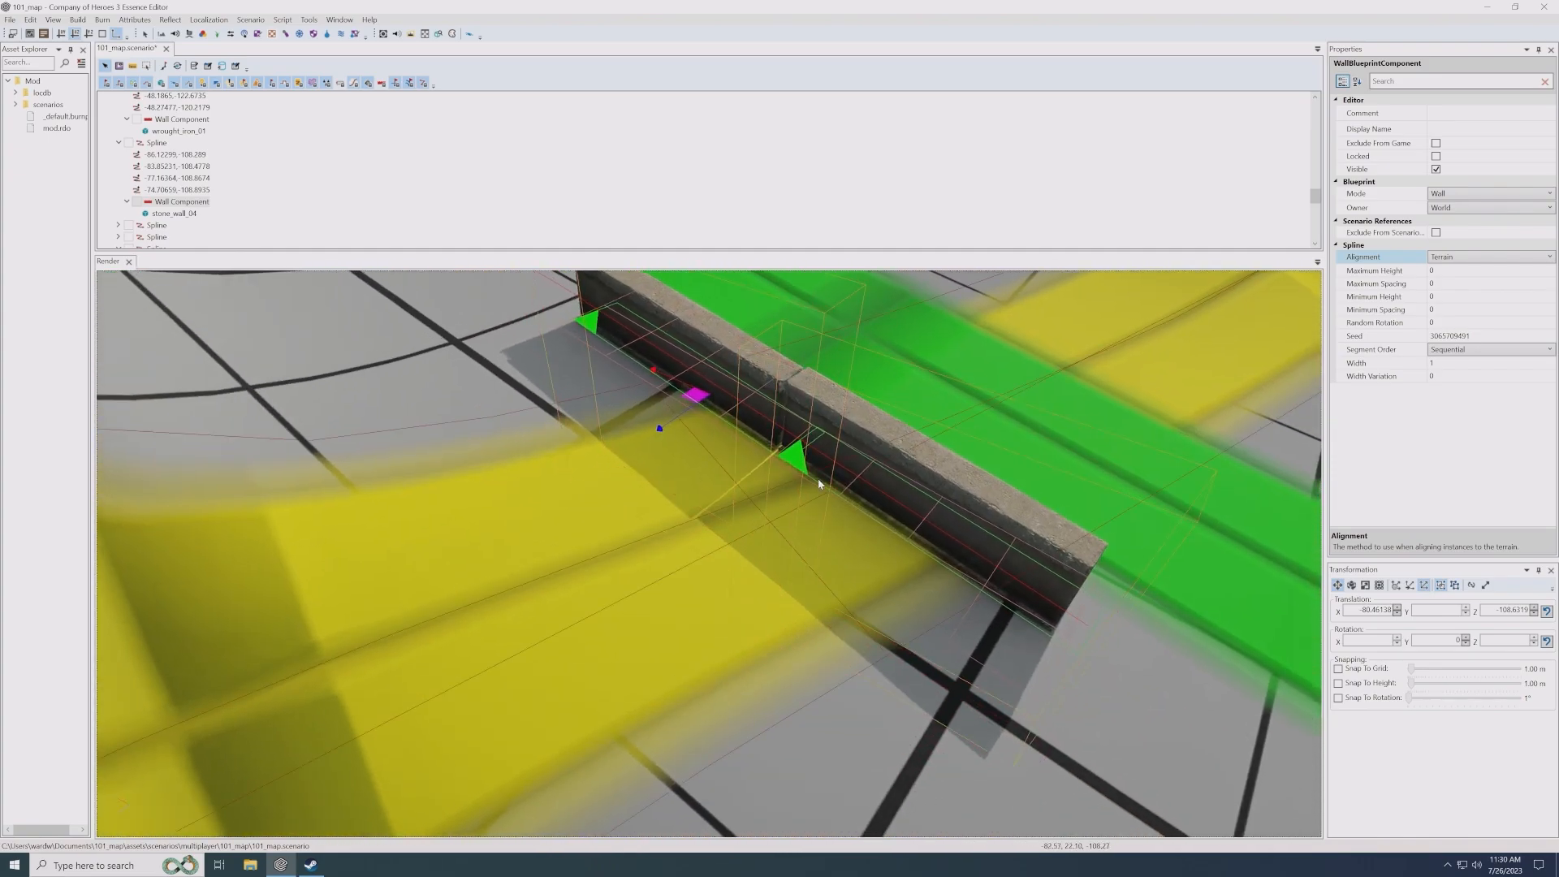
scroll(816, 475, "down", 2)
left_click(187, 215)
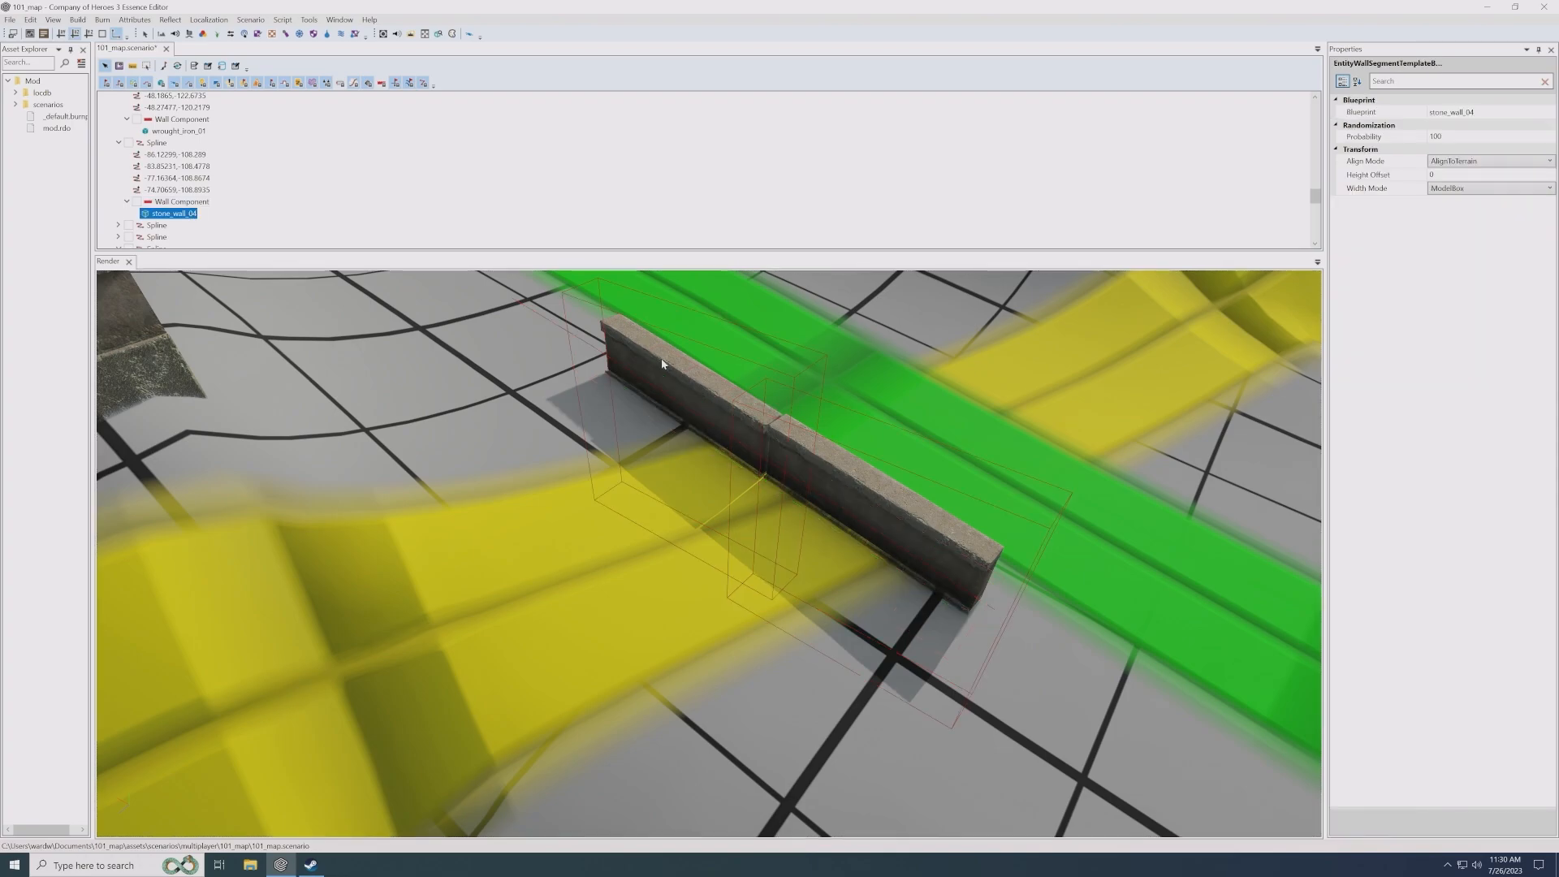
left_click(1453, 162)
left_click(1456, 162)
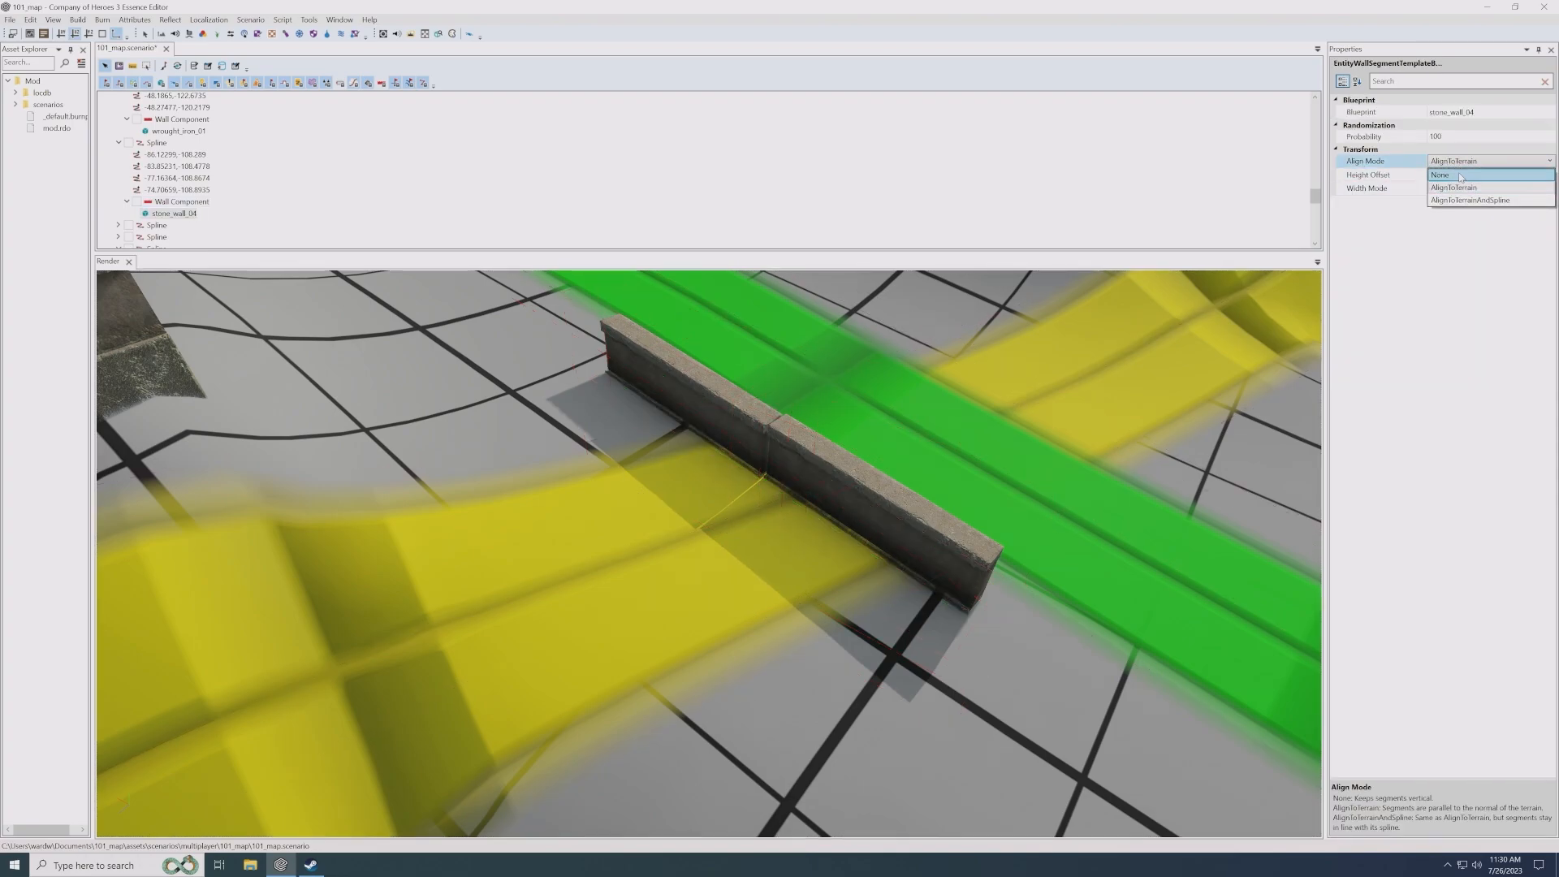
left_click(1455, 175)
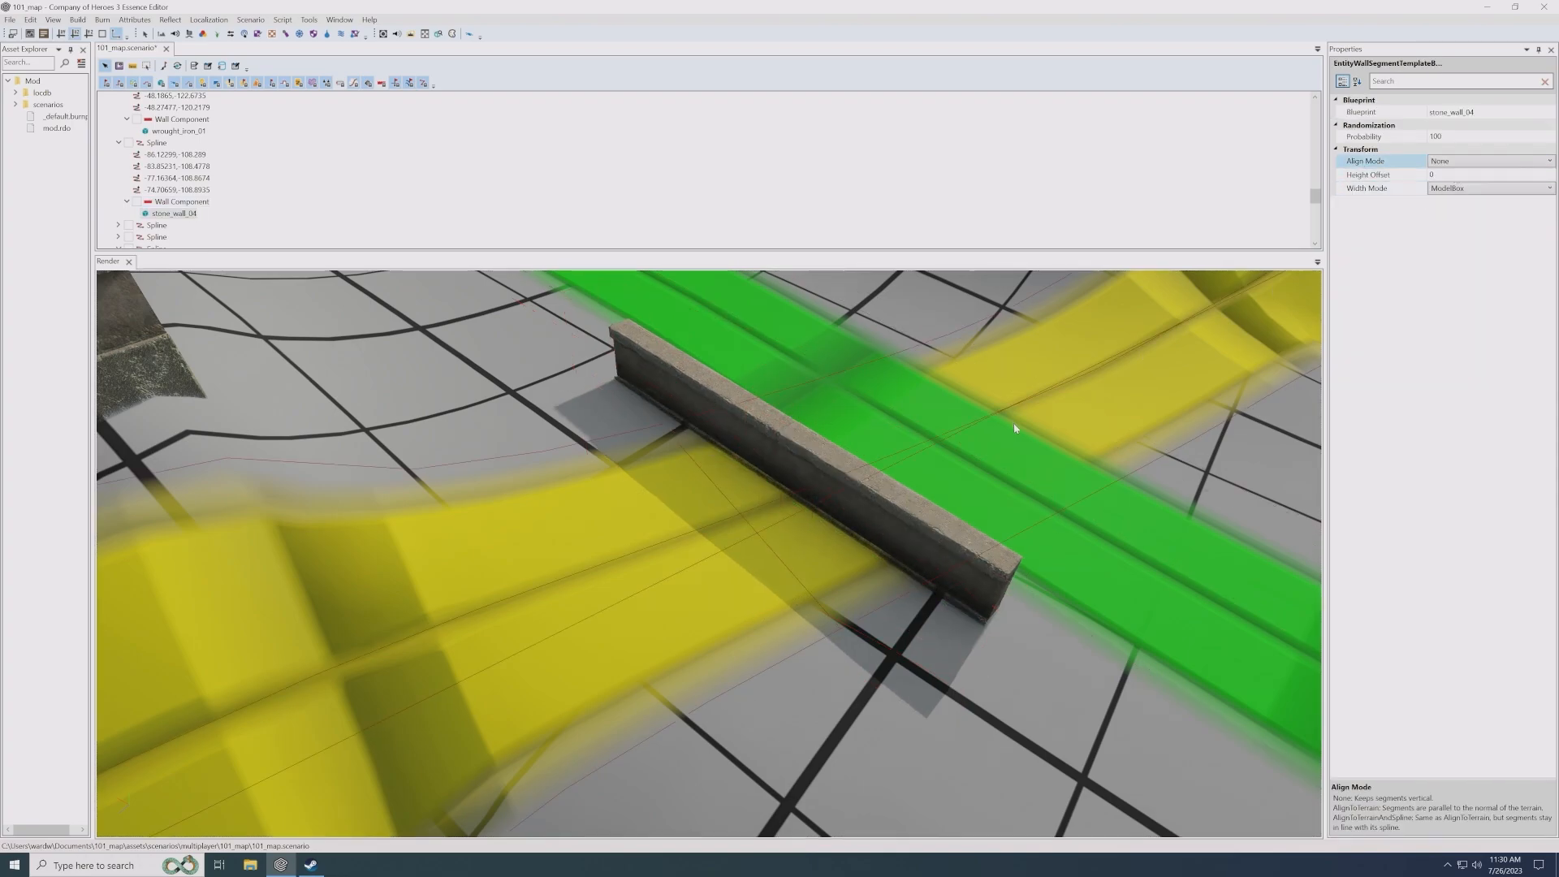
left_click_drag(1009, 417, 885, 480, "alt")
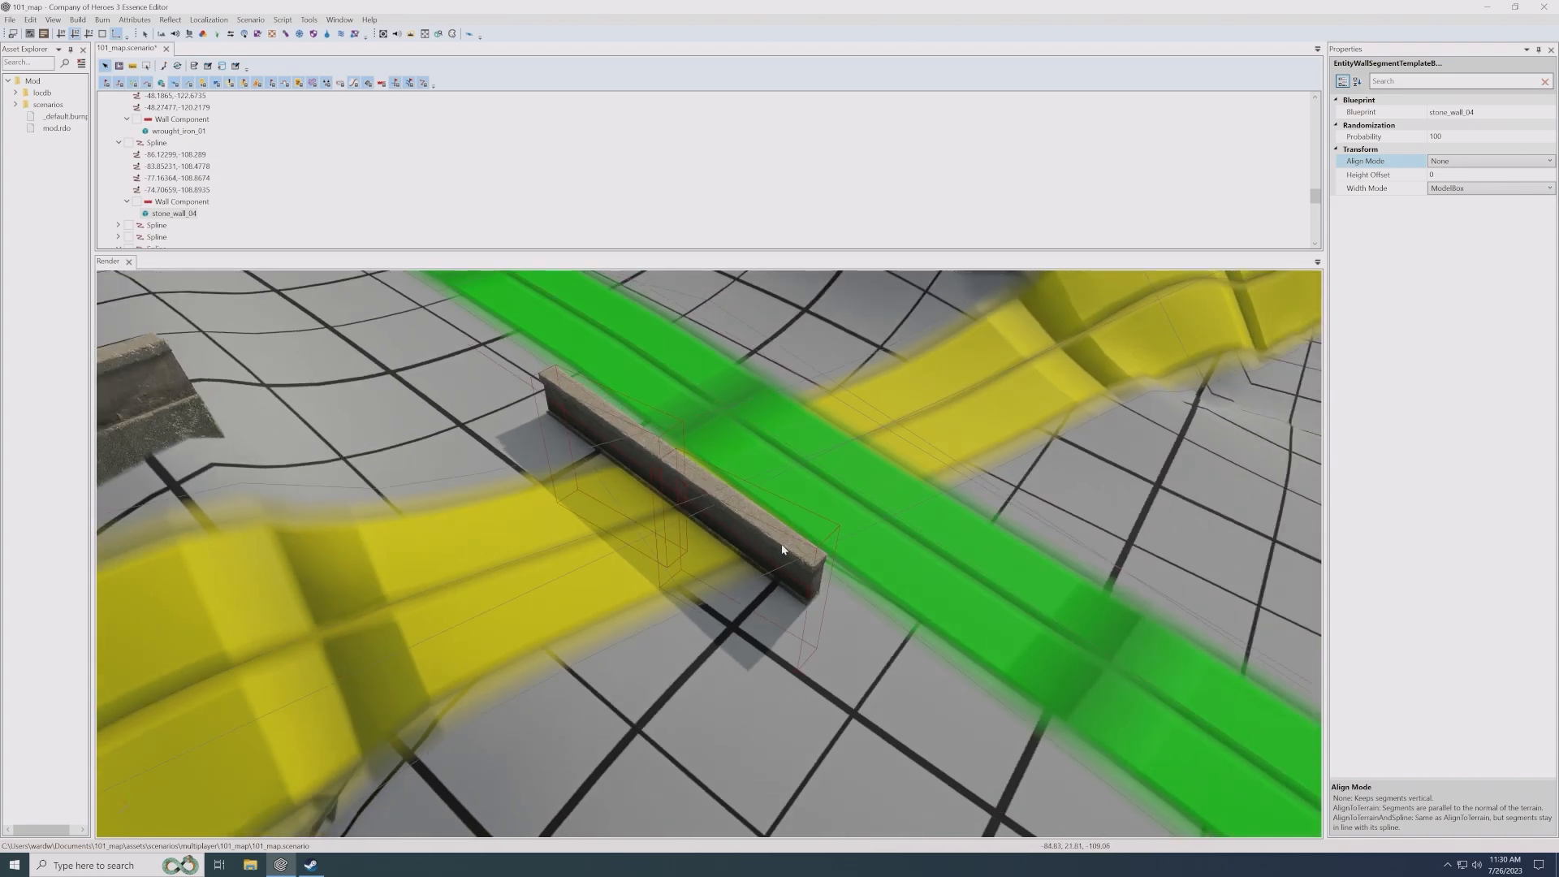
- Move the wall away from the green road toward the foot of the yellow road's bump and keep it selected
left_click(671, 489)
left_click_drag(671, 489, 709, 517, "alt")
scroll(709, 517, "up", 2)
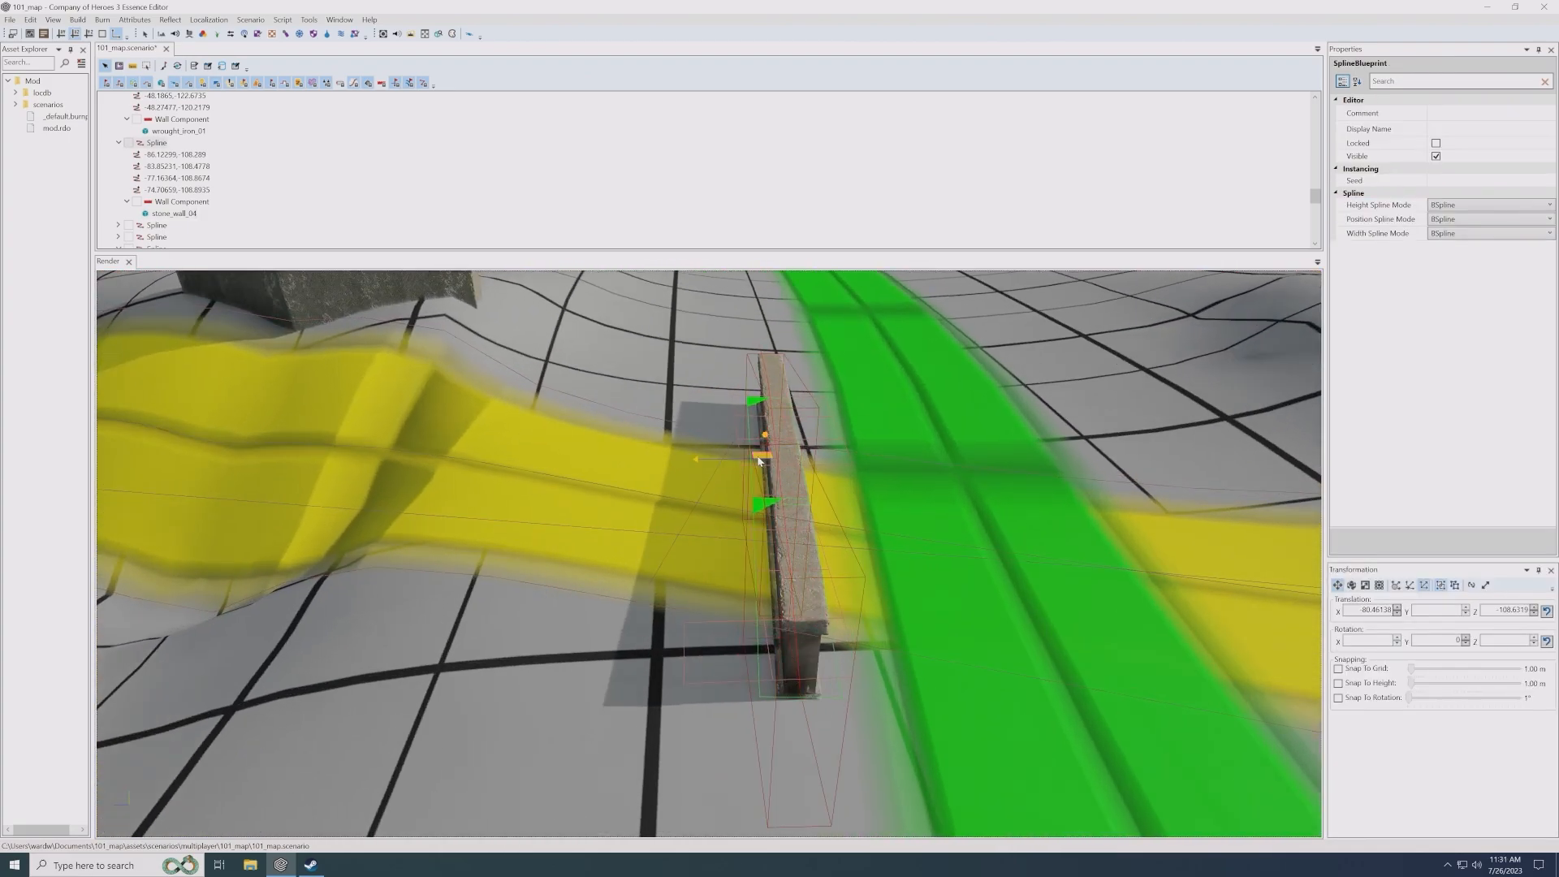
left_click_drag(757, 458, 580, 375)
left_click_drag(740, 363, 715, 341, "alt")
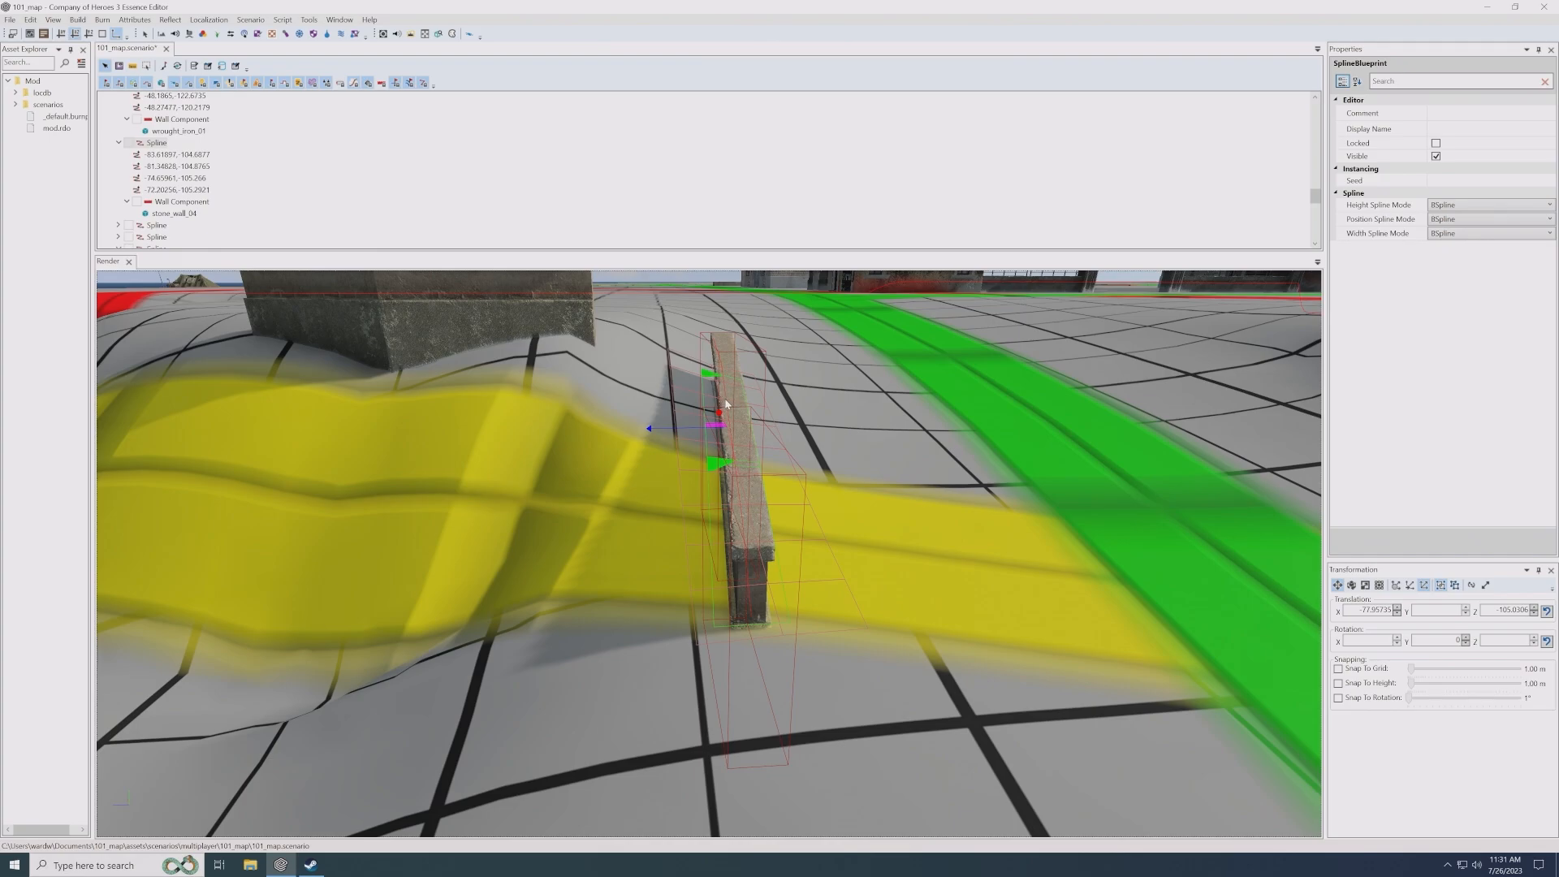
left_click_drag(724, 398, 701, 419, "alt")
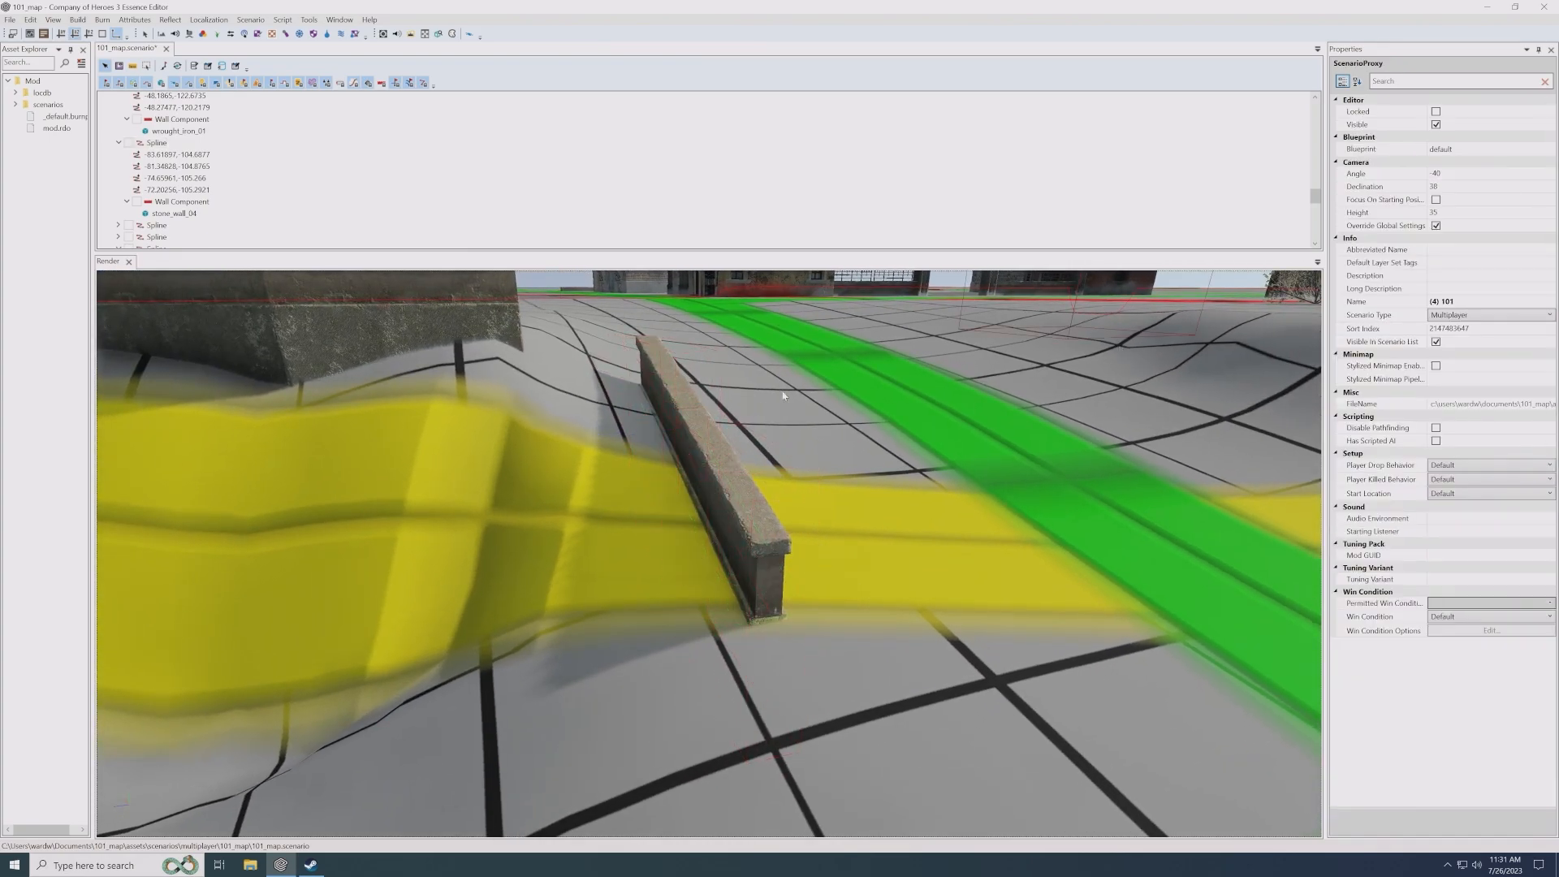
key("ctrl+z")
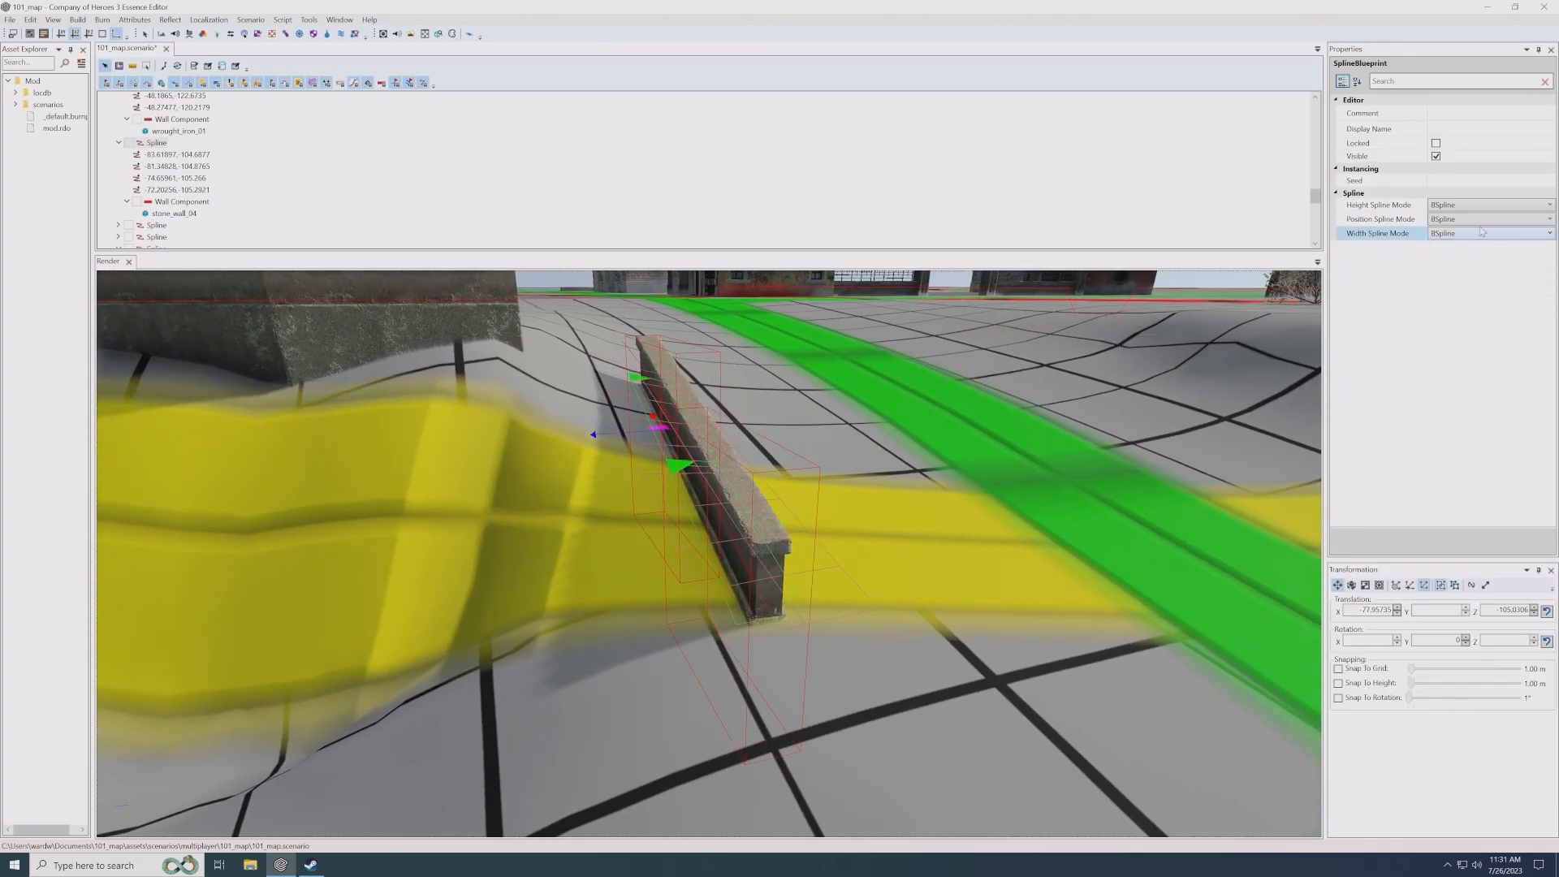
- Set the stone_wall_04 segment's Align Mode to AlignToTerrain and select the wall's spline
left_click(195, 218)
left_click(1447, 161)
left_click(1450, 161)
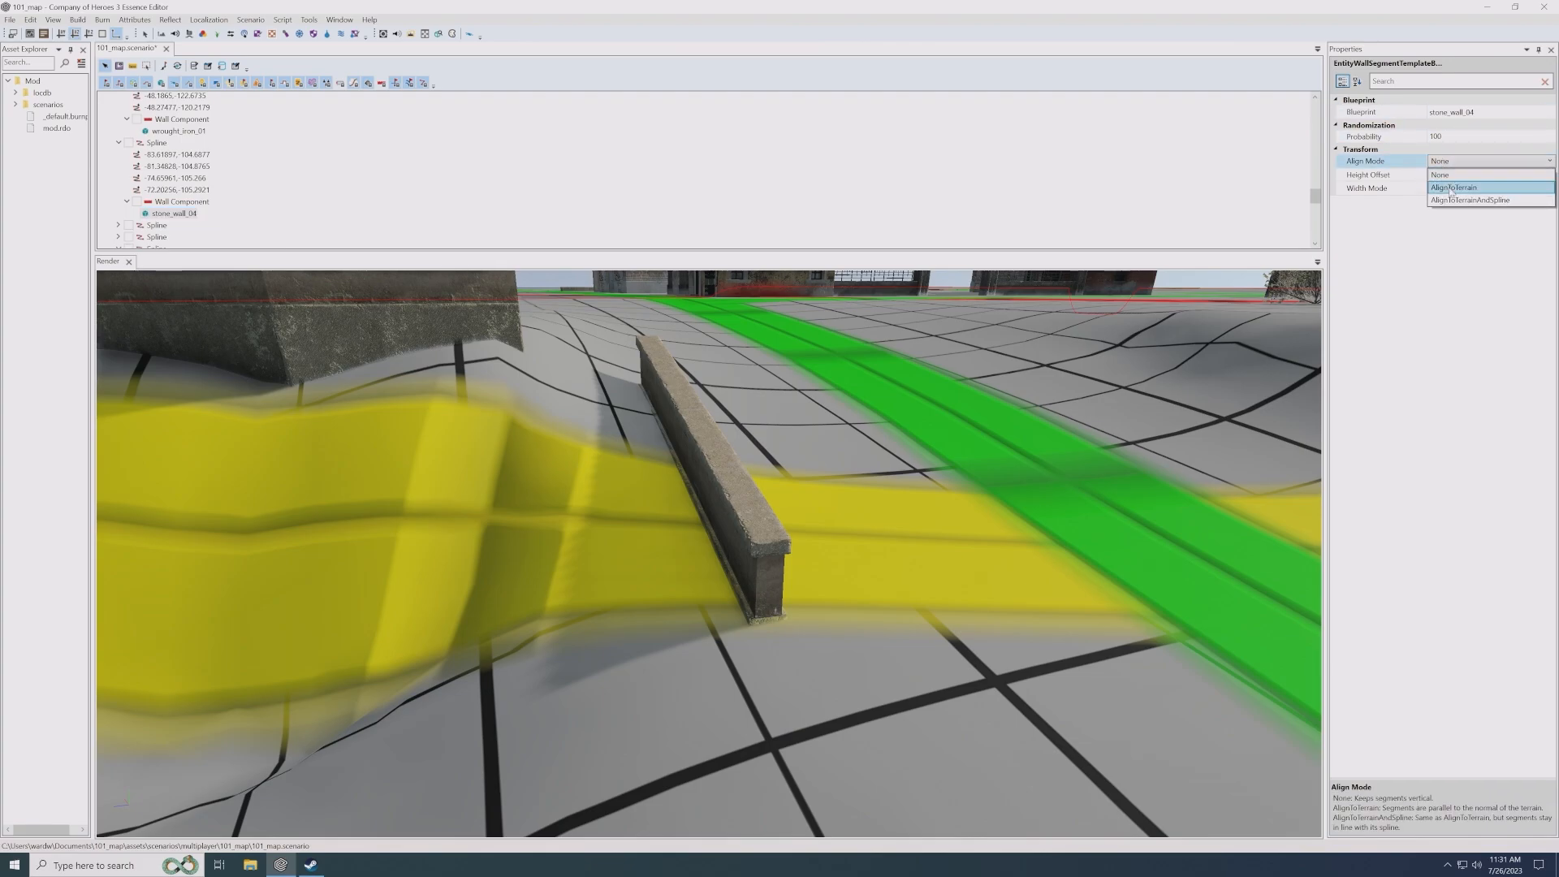
left_click(1450, 189)
mouse_move(770, 520)
left_mouse_down("alt")
mouse_move(799, 483)
mouse_move(812, 569)
mouse_move(841, 578)
left_mouse_up("alt")
left_click(759, 520)
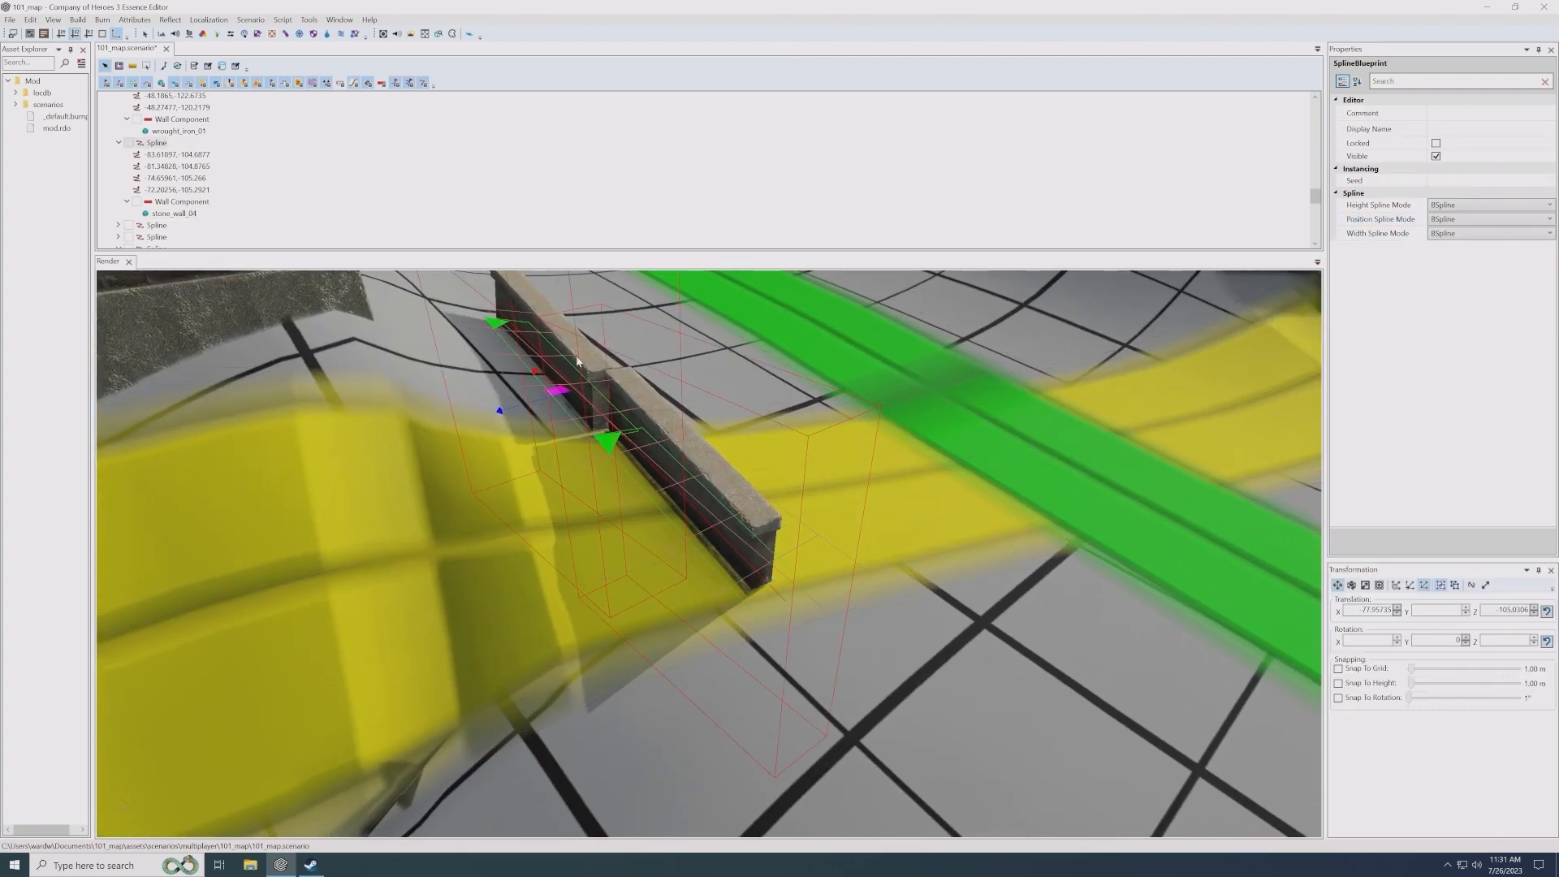
- Move the wall back beside the green road and set its stone_wall_04 segment's Align Mode to None
left_click_drag(560, 396, 773, 404)
middle_click_drag(843, 420, 775, 423, "alt")
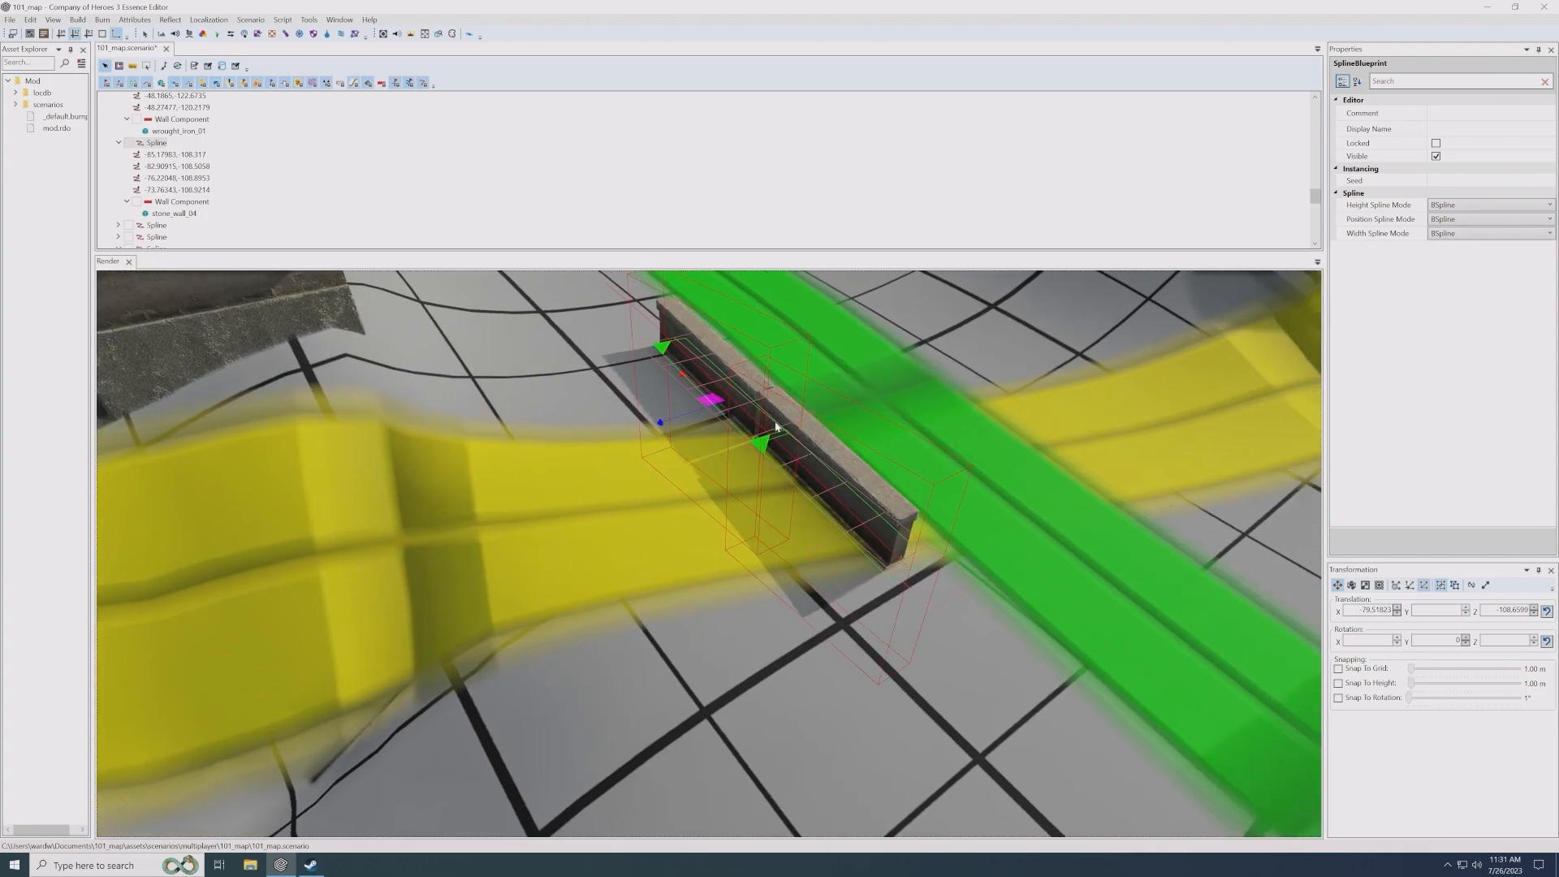
left_click(177, 216)
left_click(1487, 162)
left_click(1478, 174)
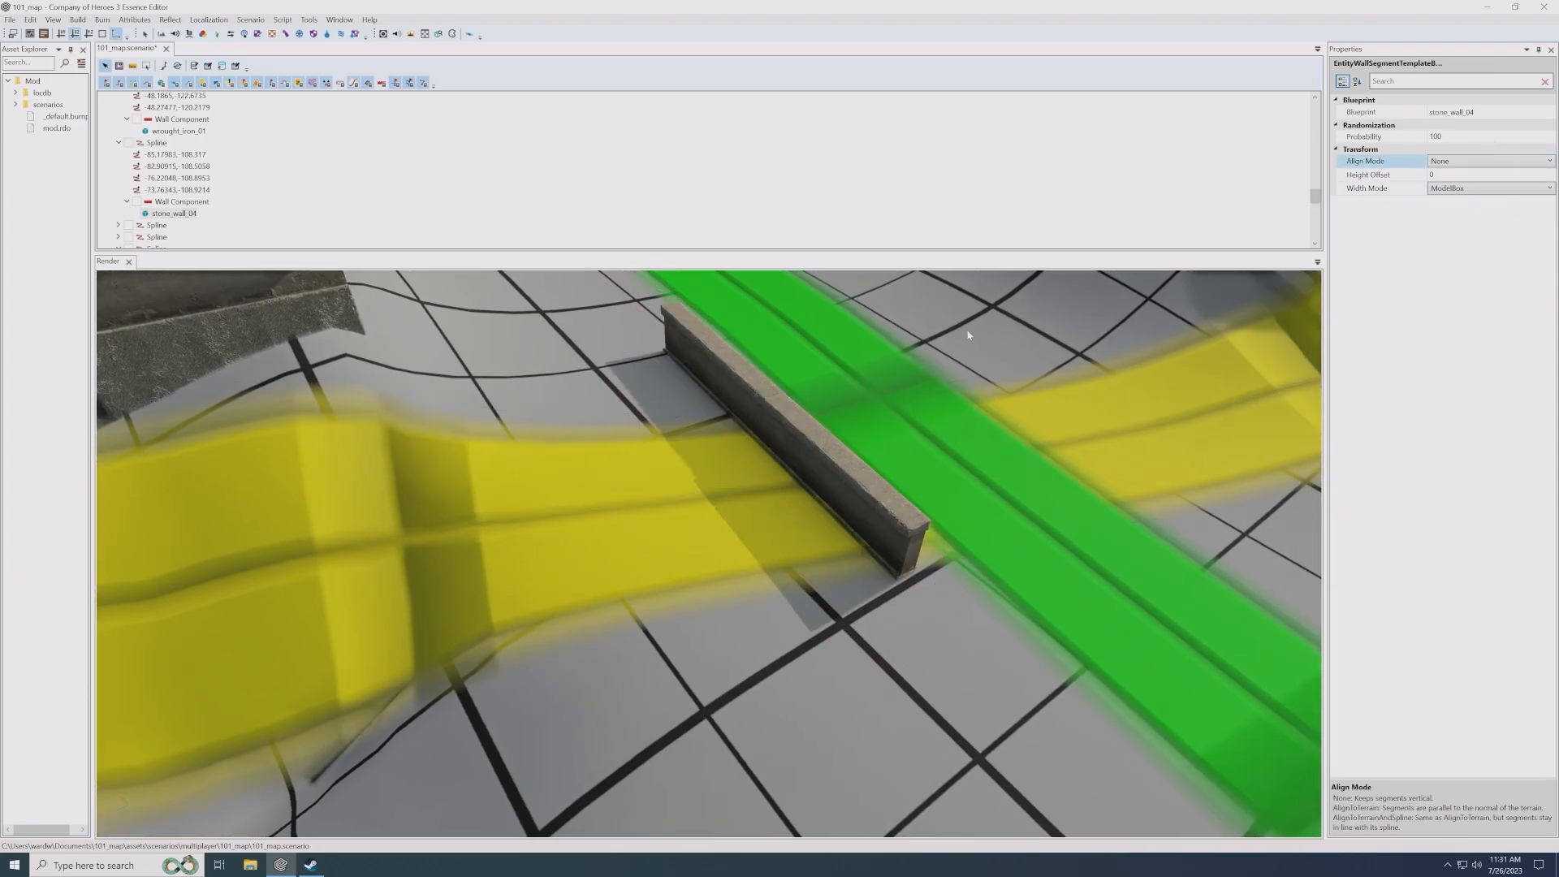
left_click(821, 487)
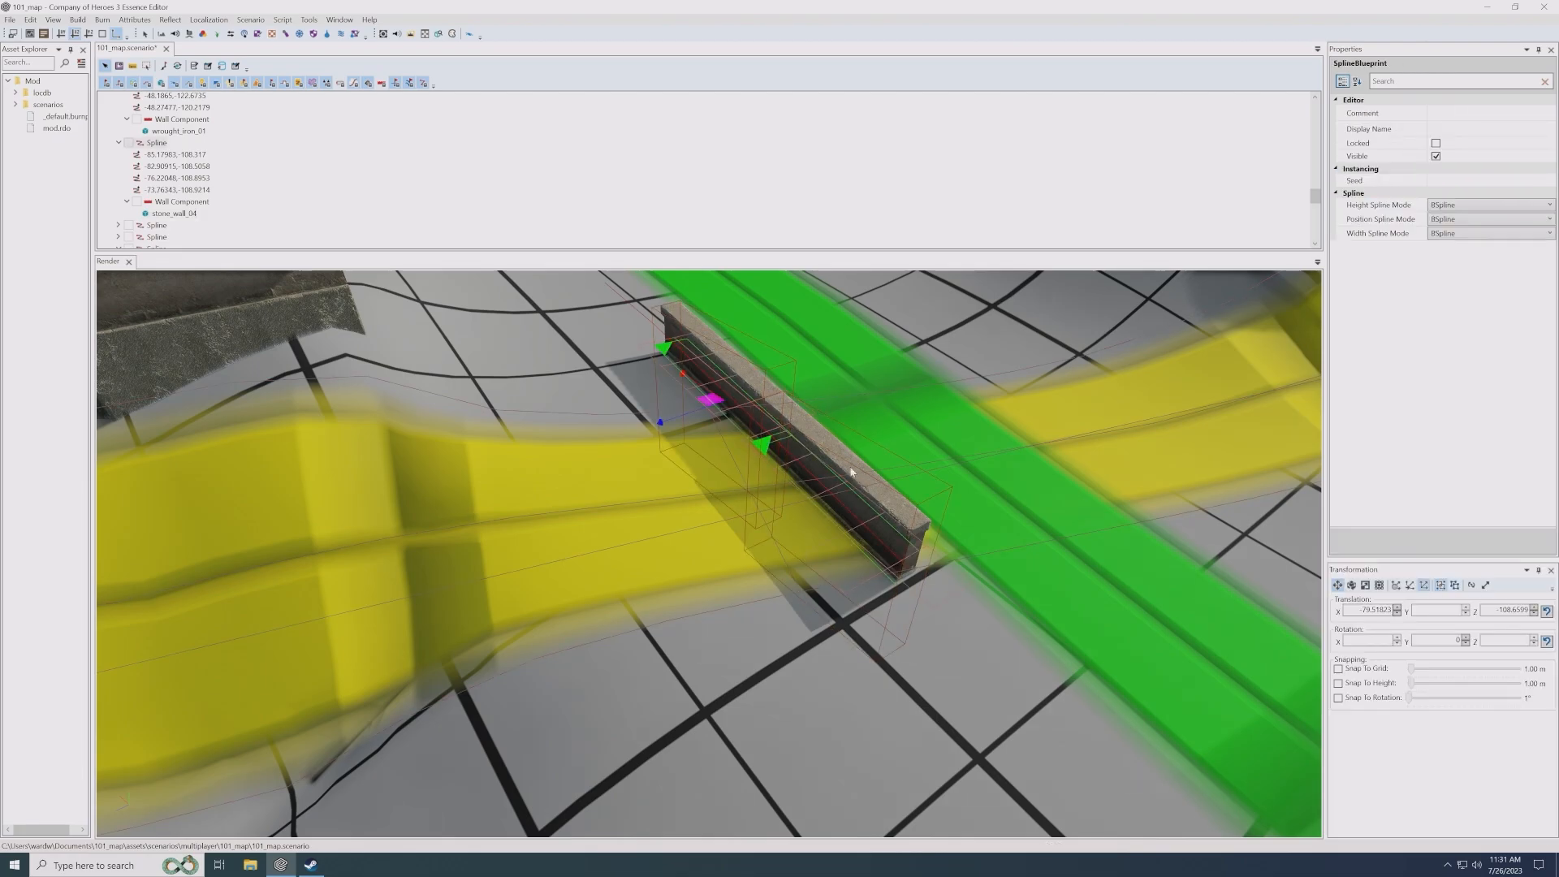
- Review the Width Mode options of the wall's stone_wall_04 segment without changing the setting
left_click(173, 212)
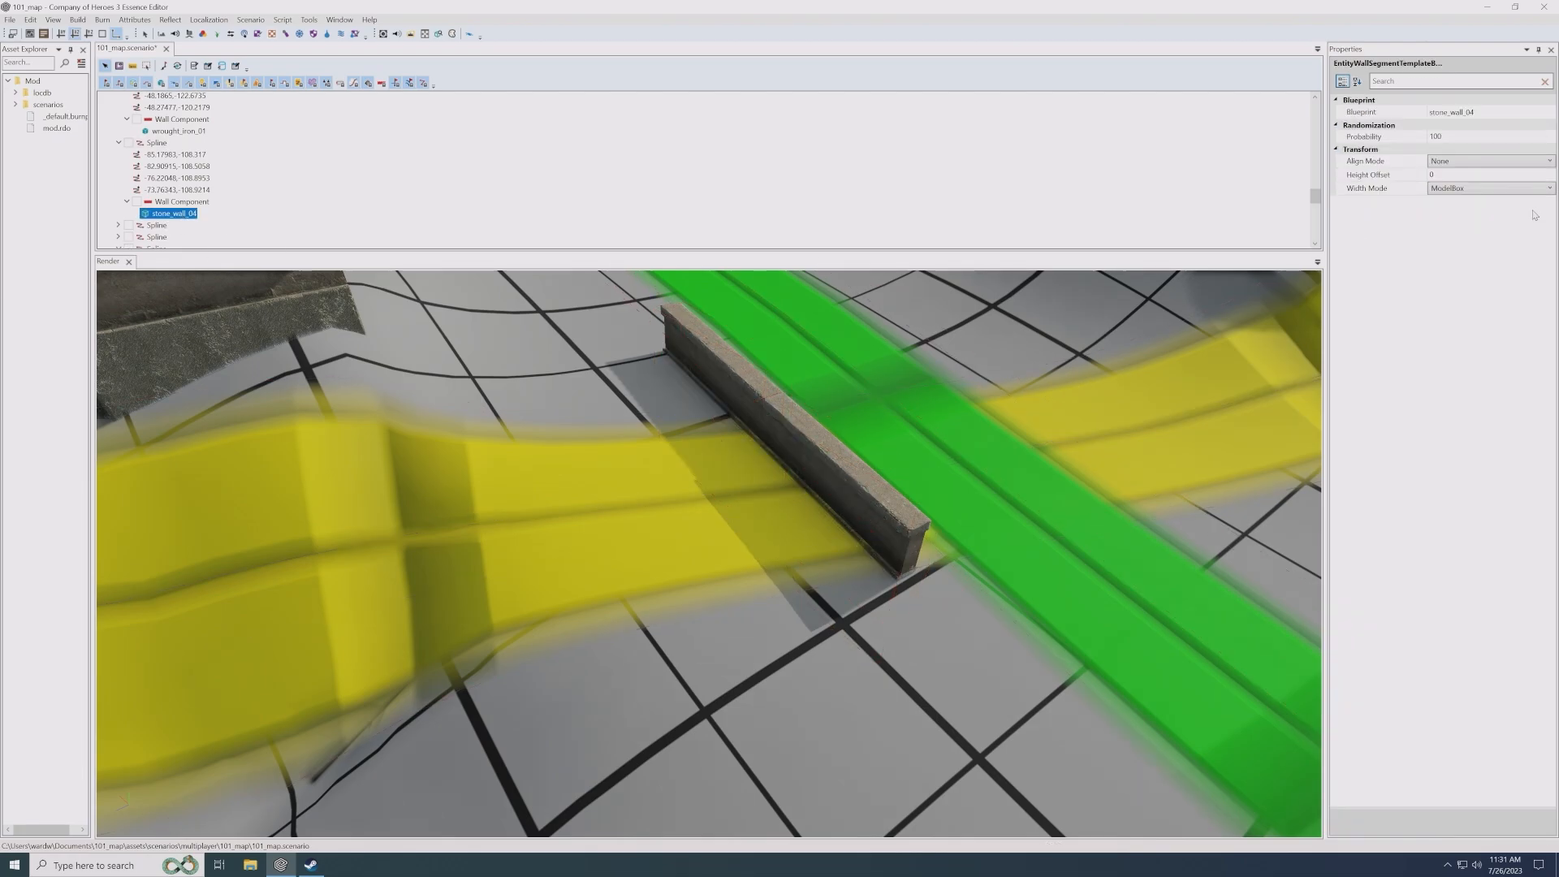
left_click(1407, 188)
left_click(1462, 189)
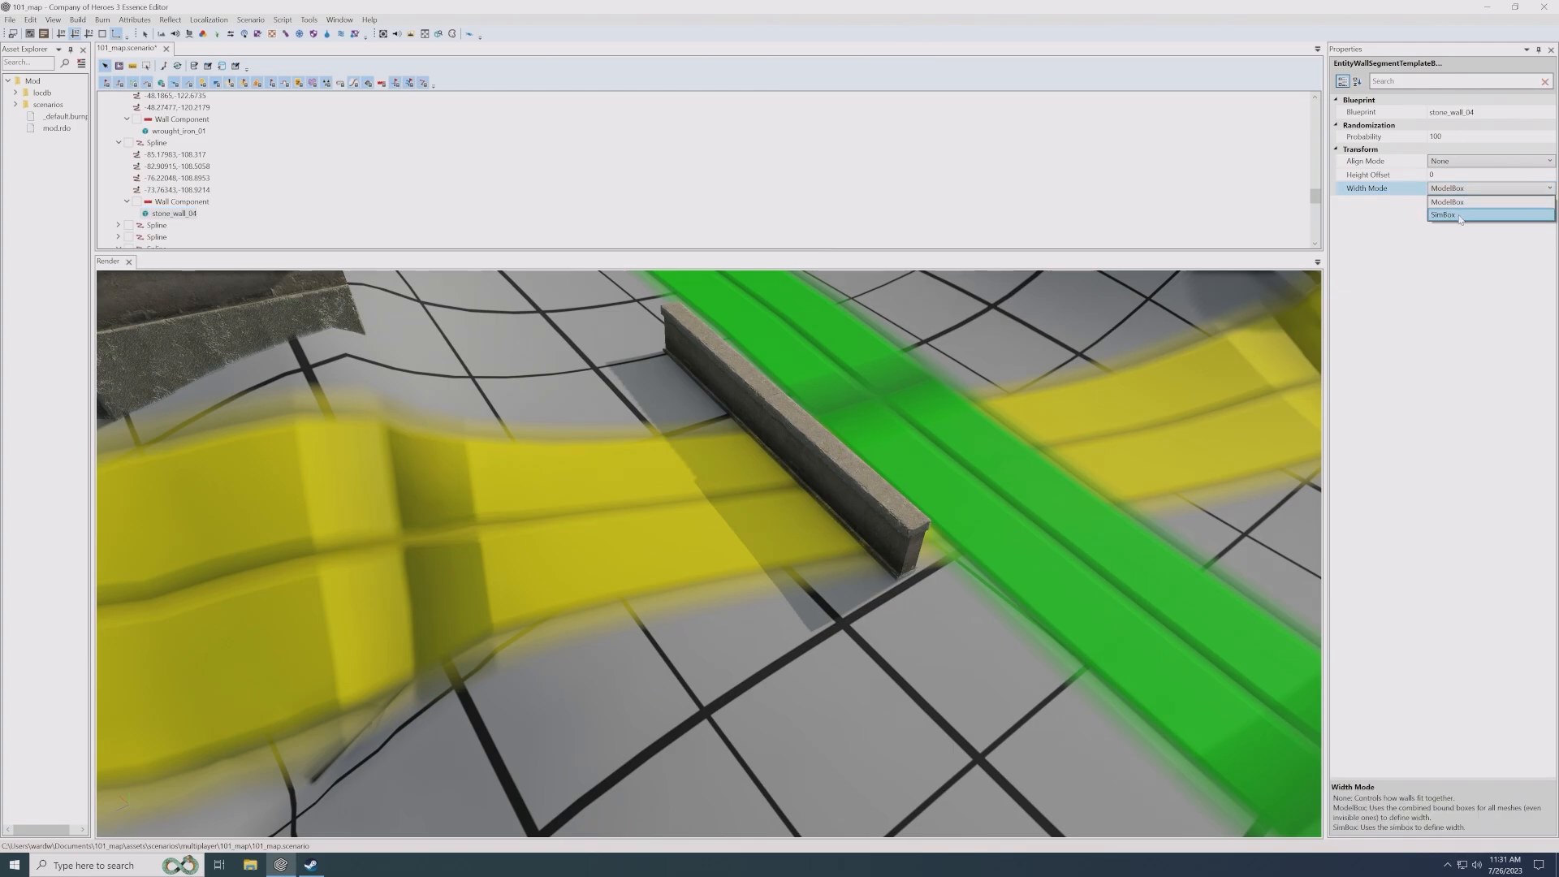
left_click(765, 417)
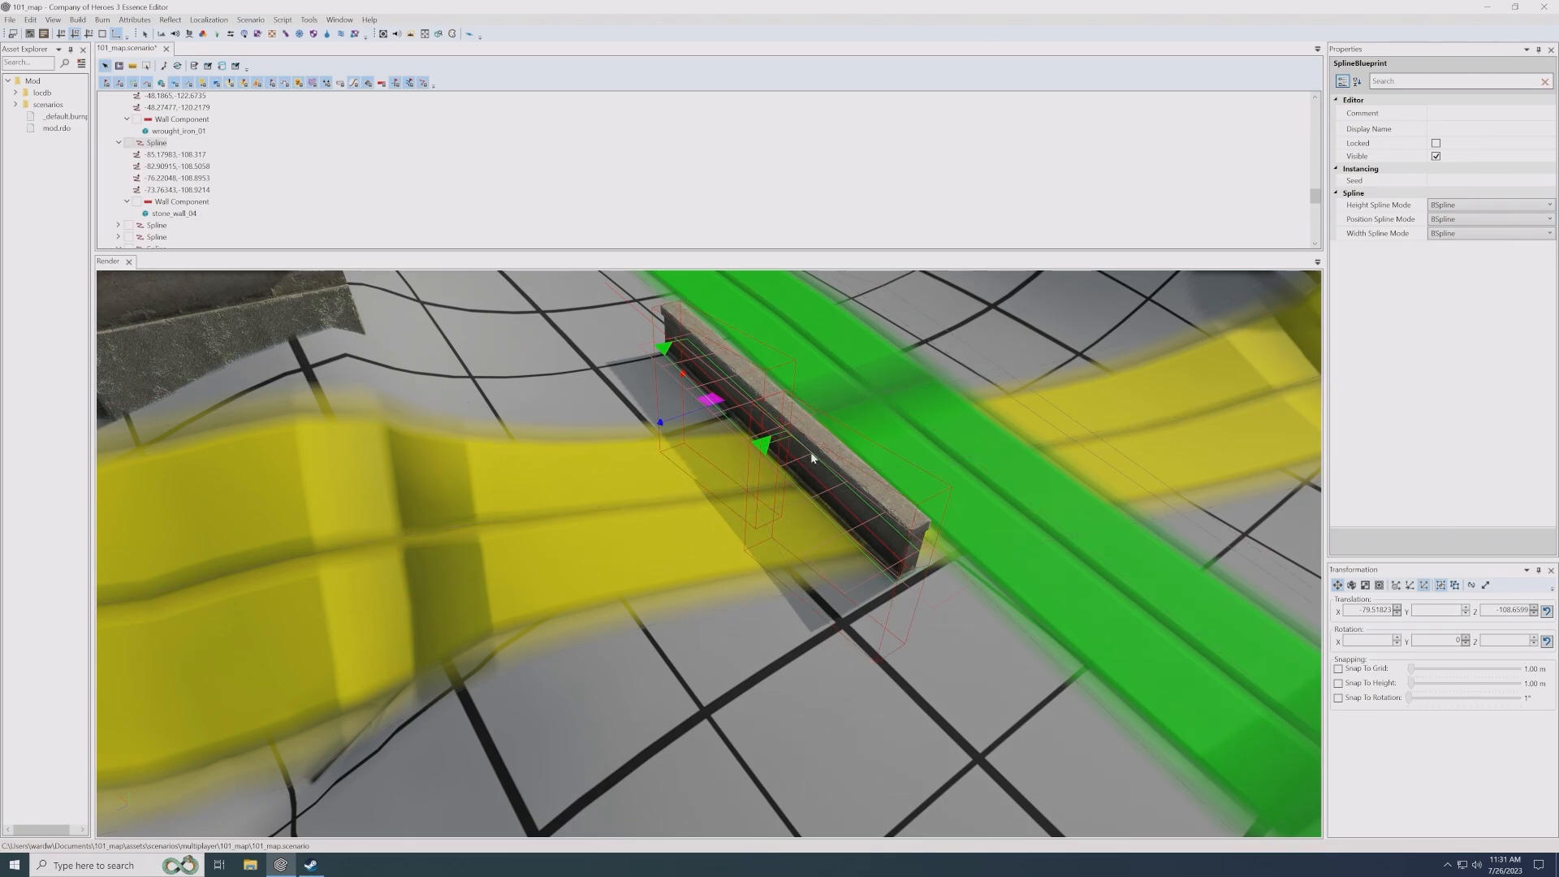
left_click(187, 214)
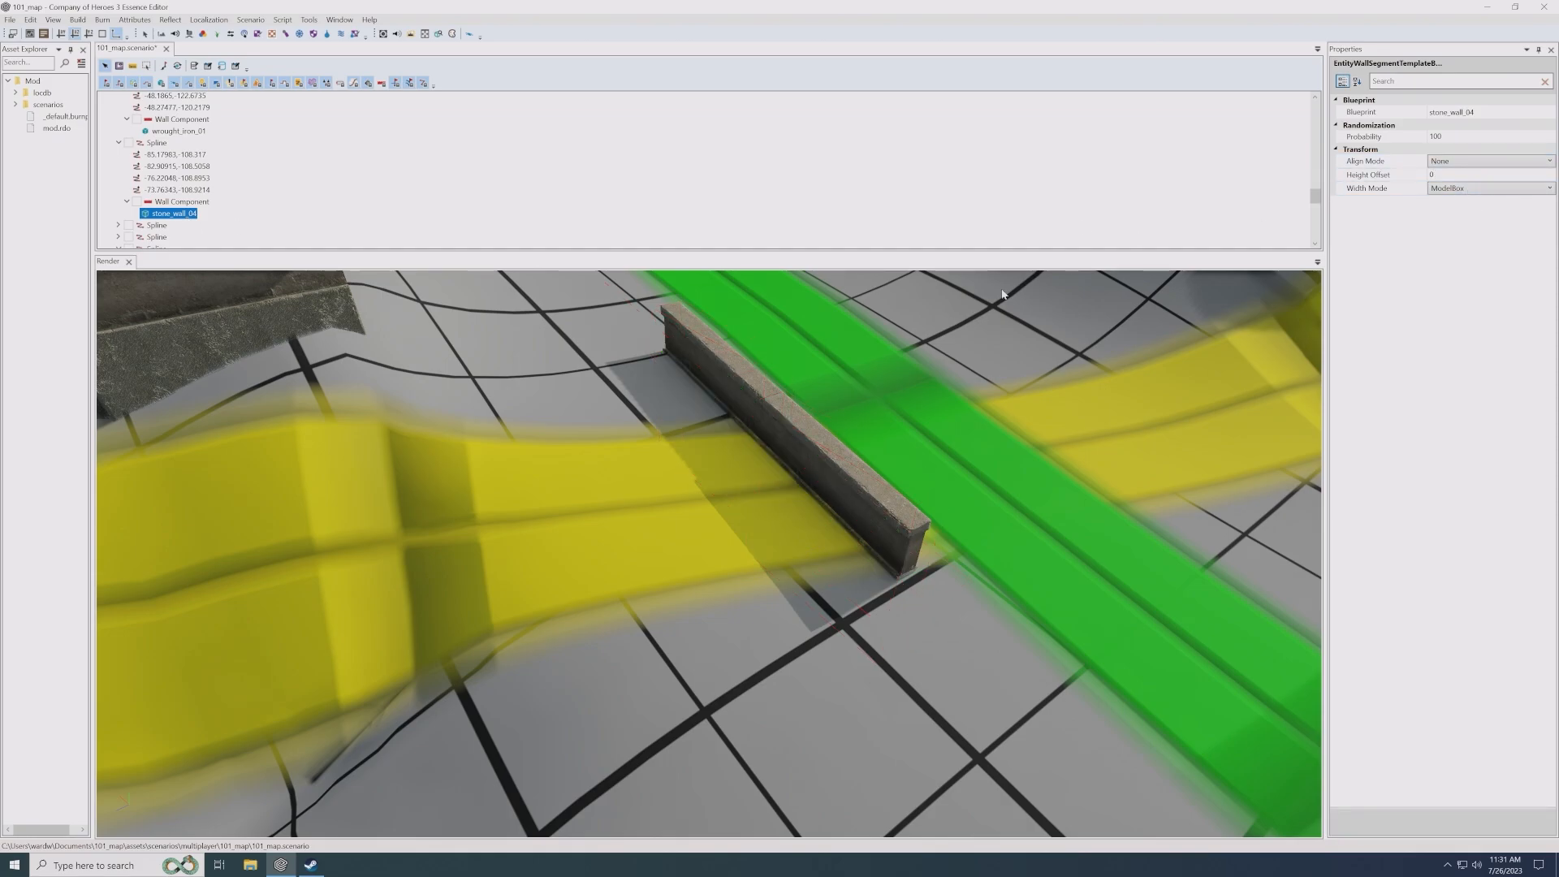
- Examine the village layout with its houses, fences, bridge and walled channel from above
scroll(764, 379, "down", 3)
scroll(755, 372, "down", 3)
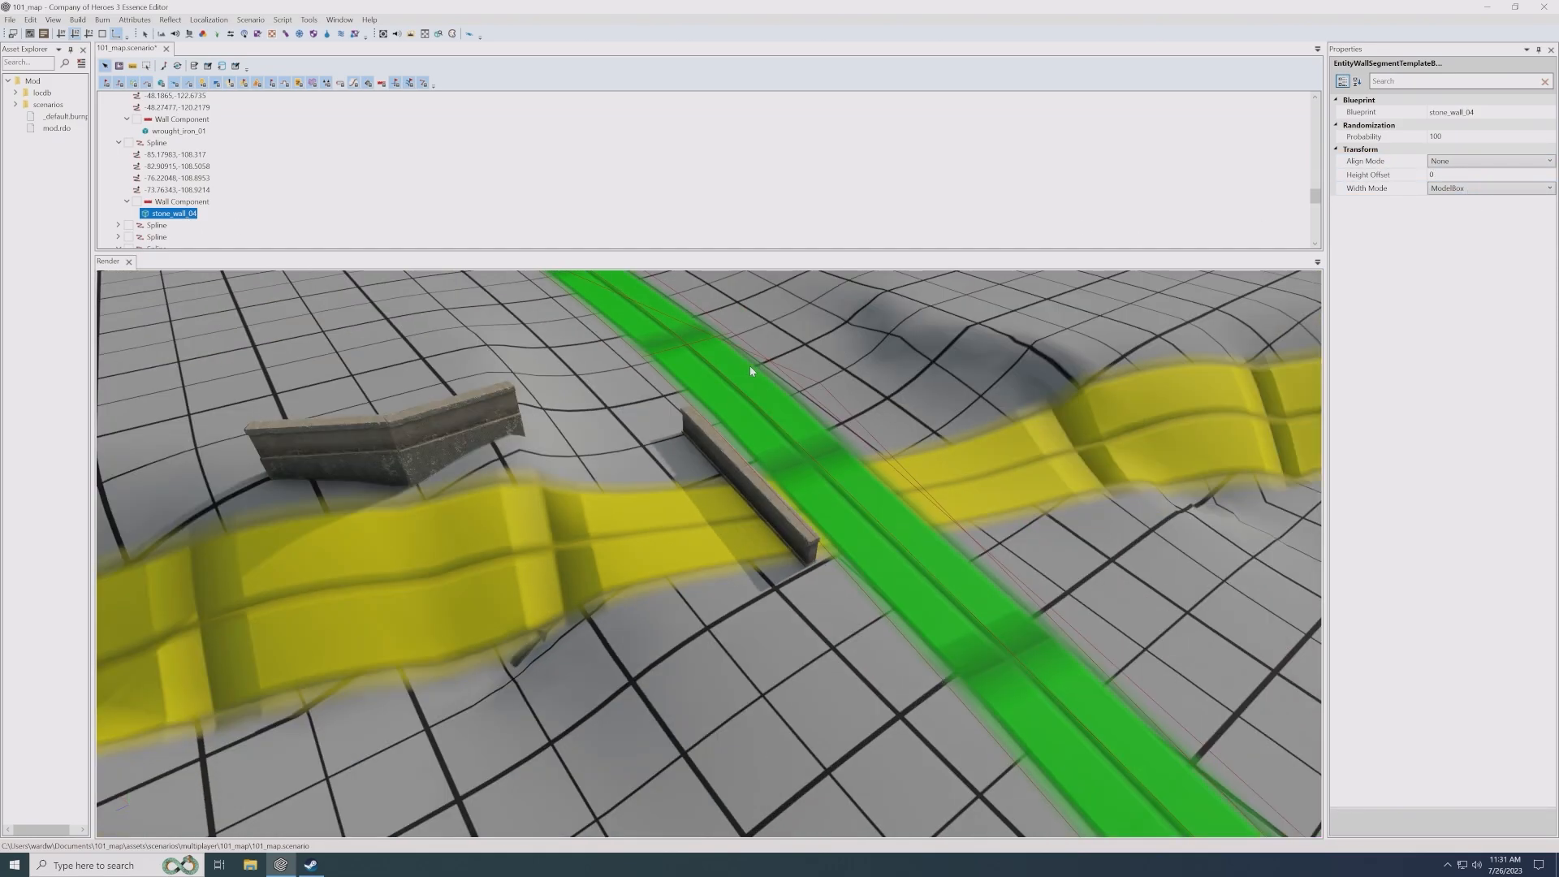
middle_click_drag(749, 367, 751, 585)
scroll(743, 528, "down", 1)
middle_click_drag(649, 325, 739, 591)
scroll(719, 400, "down", 3)
scroll(739, 591, "up", 2)
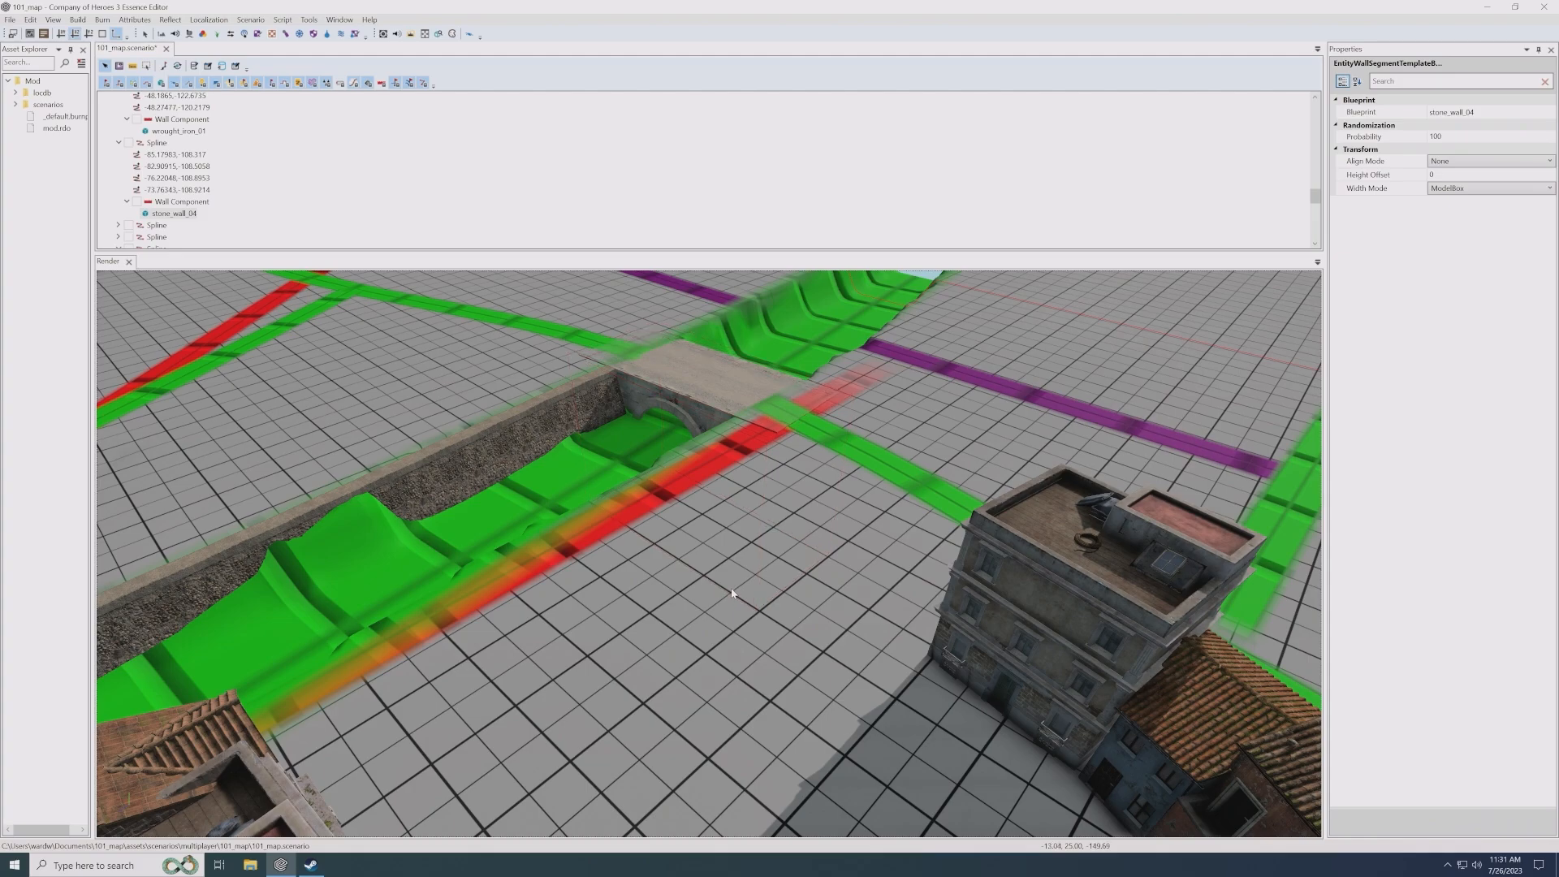
scroll(743, 588, "down", 5)
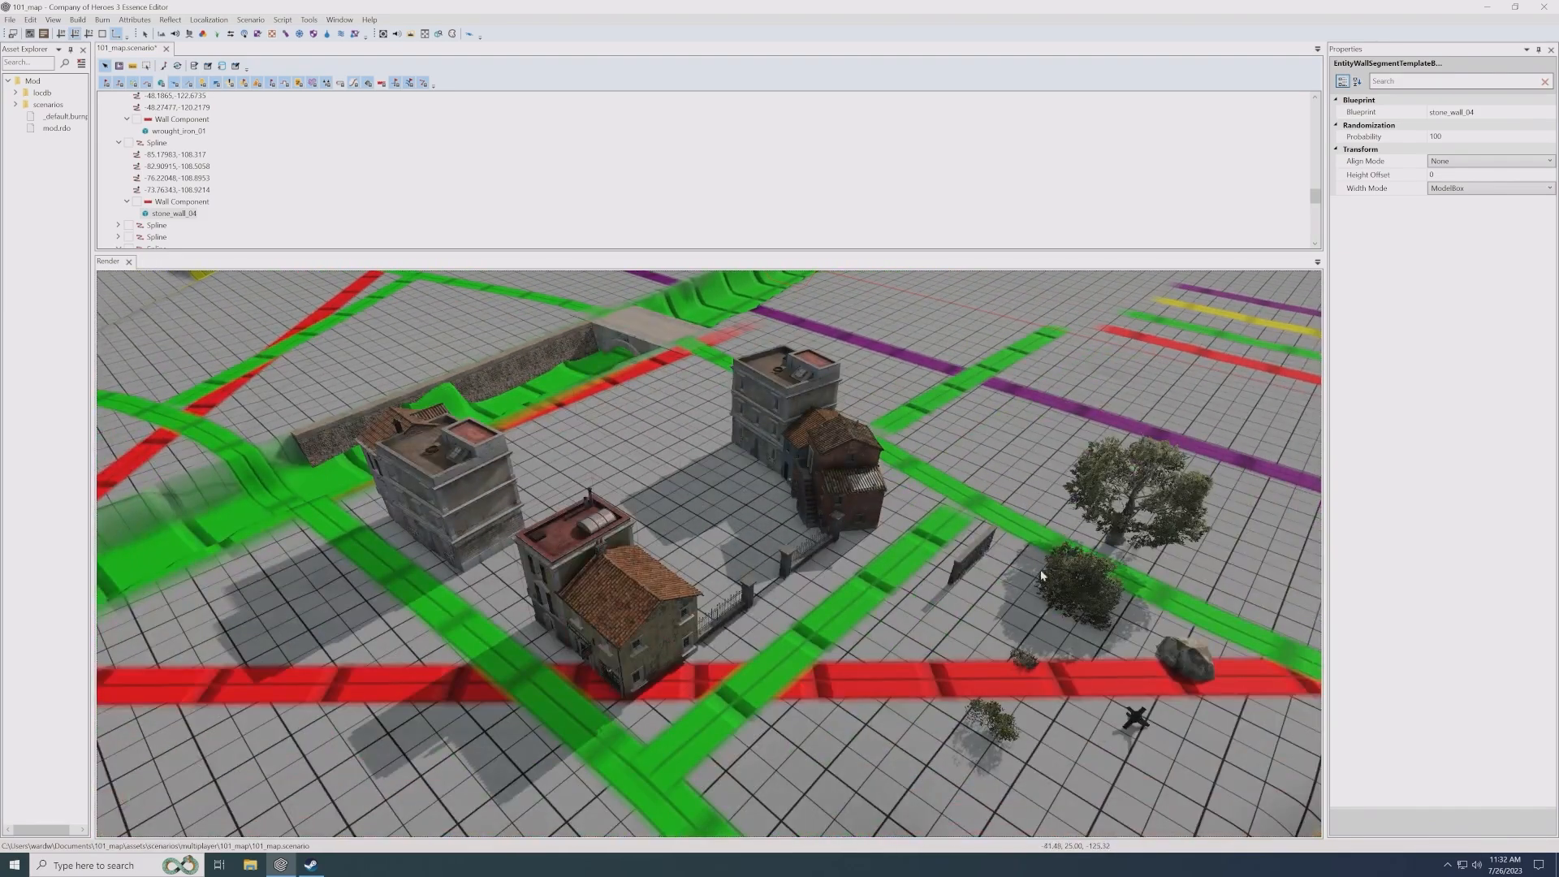
scroll(756, 595, "down", 6)
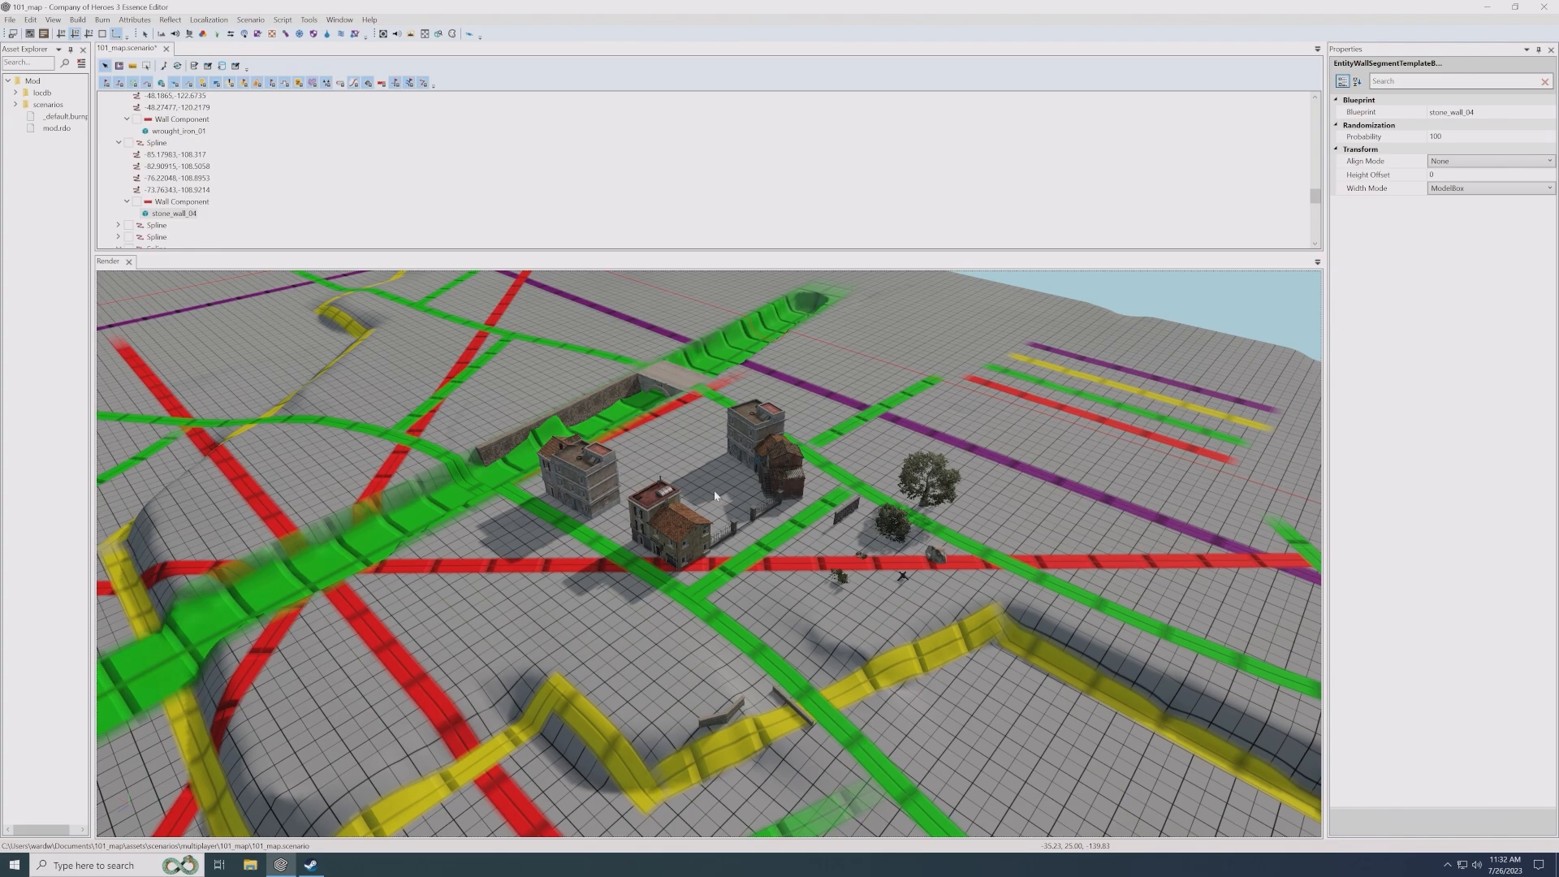
scroll(701, 483, "up", 5)
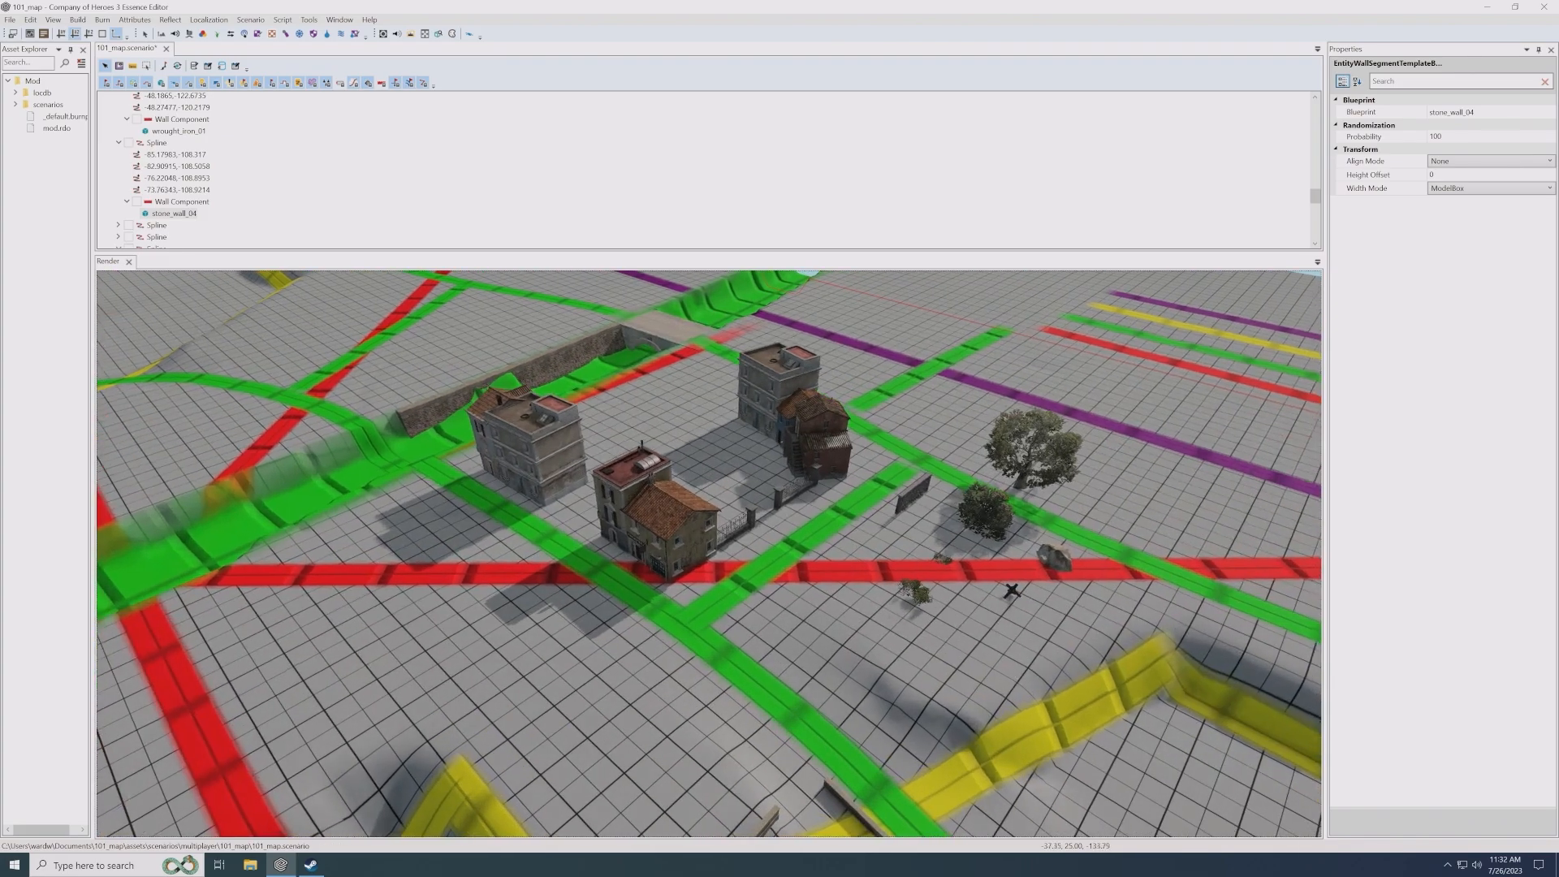
- Survey the open ground and road network between the village and the base tents for undeveloped areas
middle_click_drag(685, 501, 690, 534)
scroll(688, 507, "down", 4)
scroll(689, 533, "down", 3)
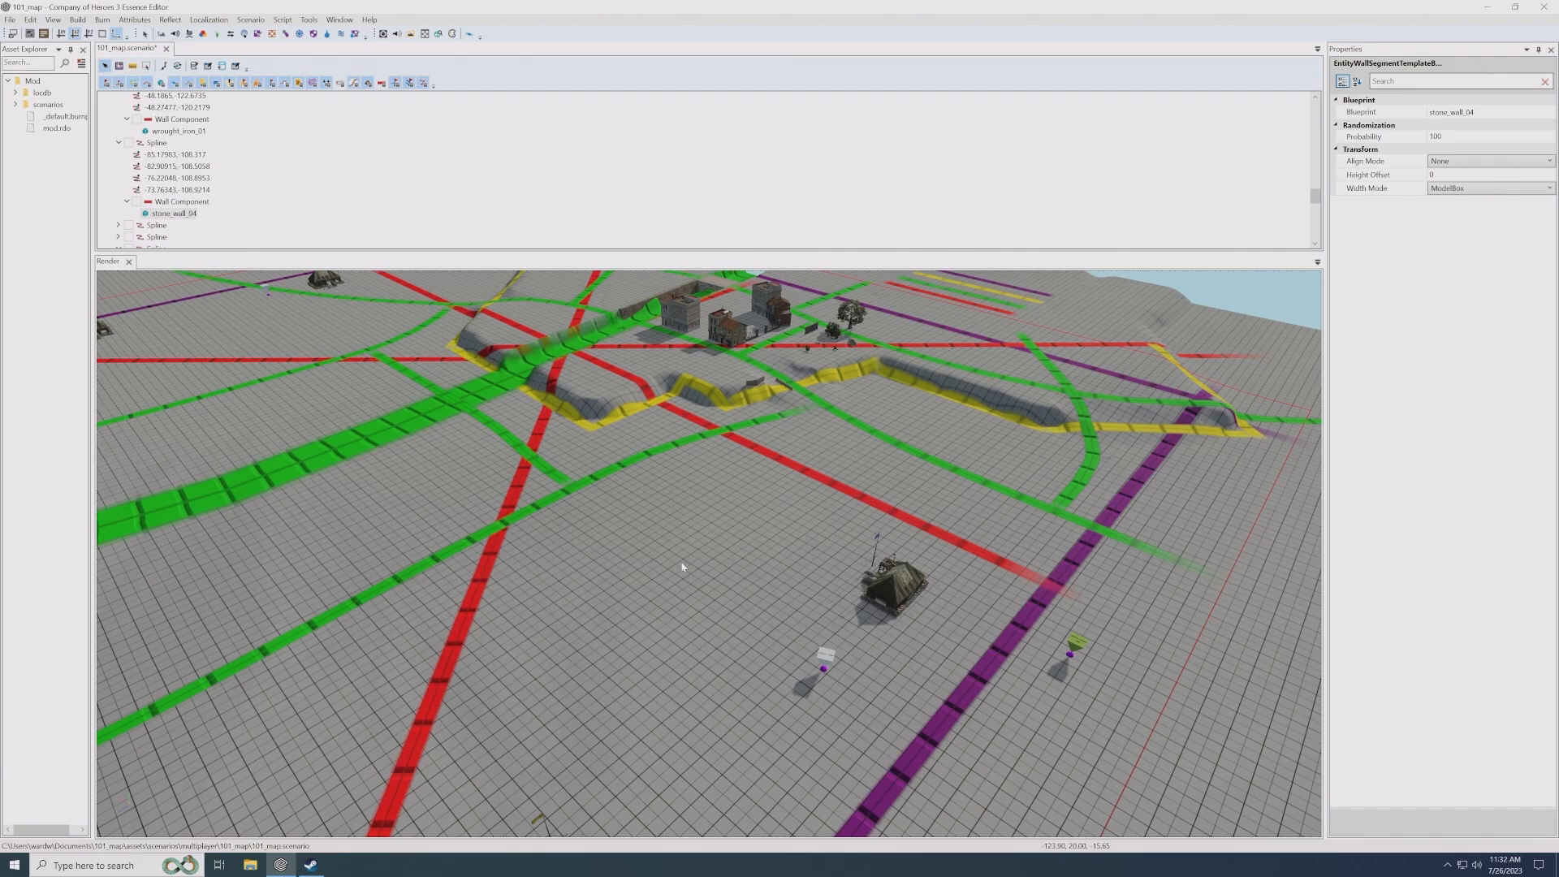
mouse_move(641, 547)
middle_mouse_down()
mouse_move(661, 574)
mouse_move(667, 560)
middle_mouse_up()
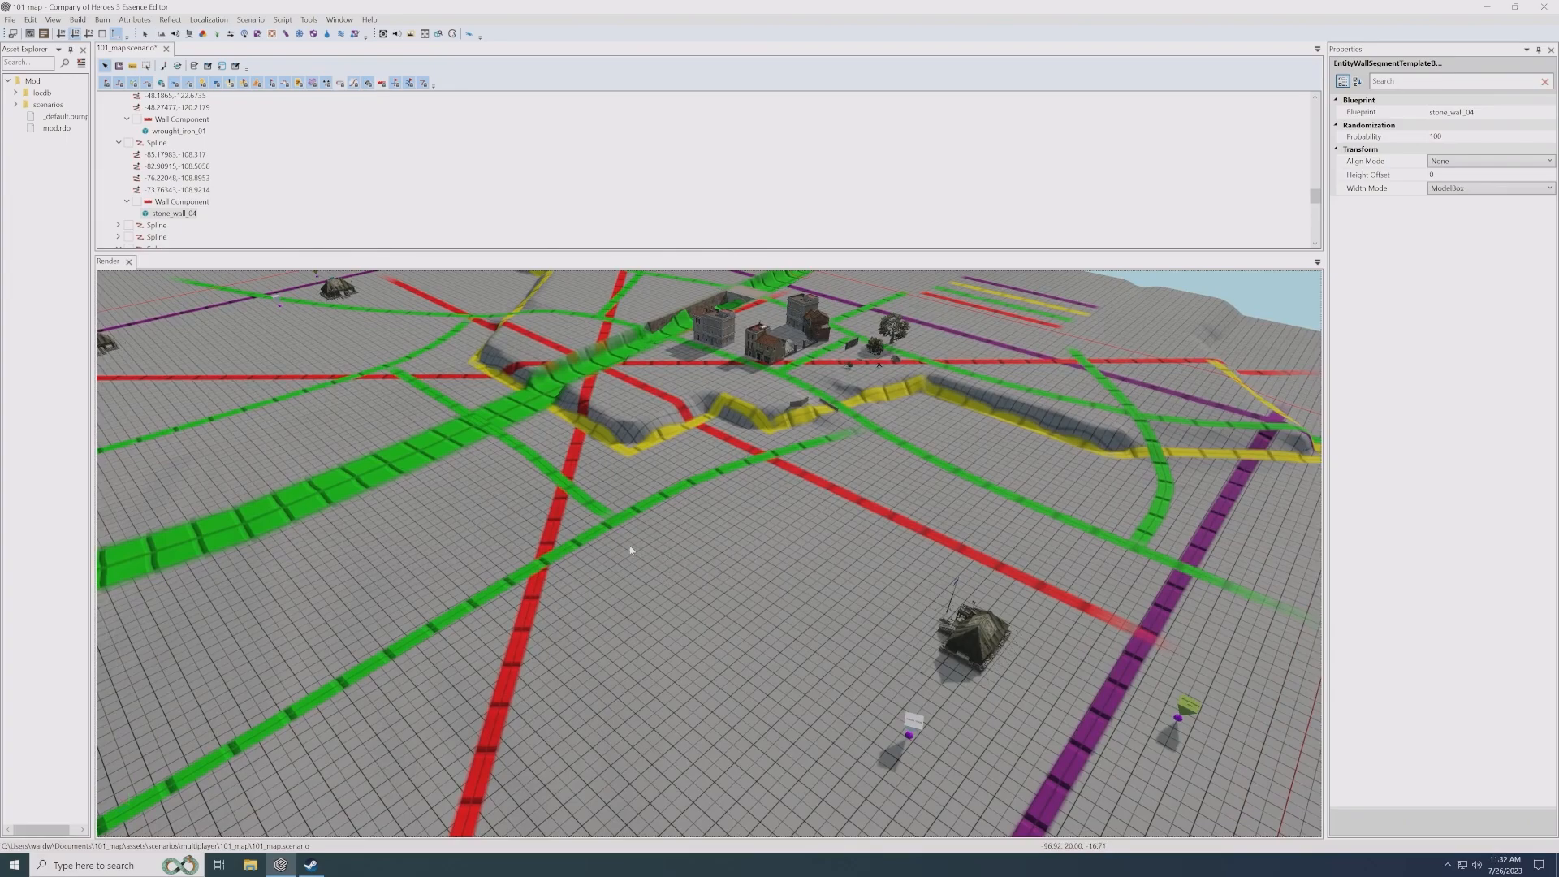
middle_click_drag(472, 483, 573, 516)
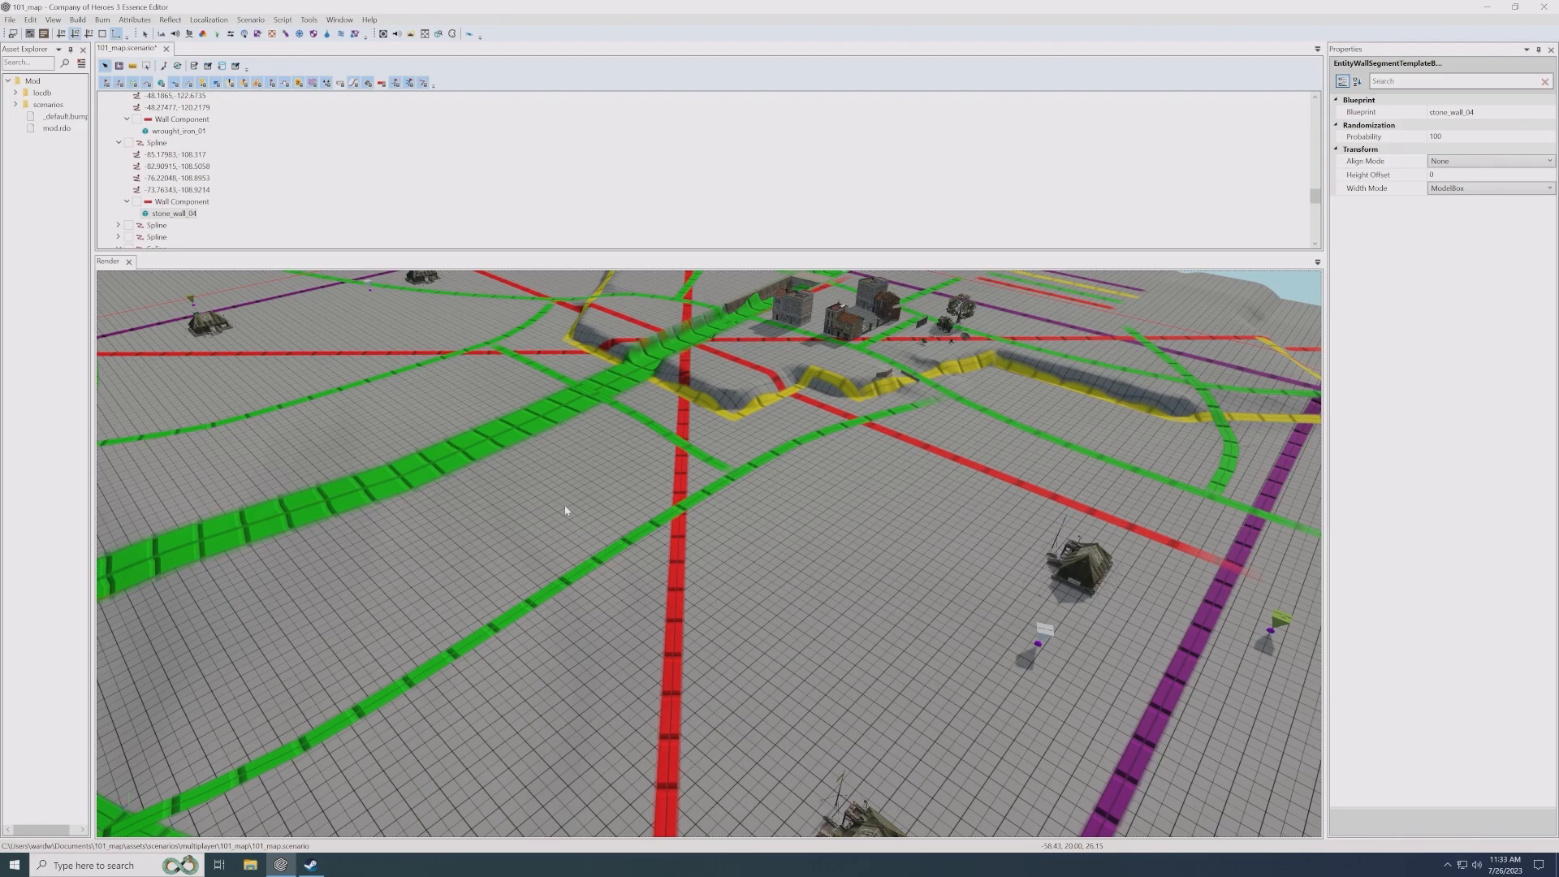
scroll(566, 511, "down", 6)
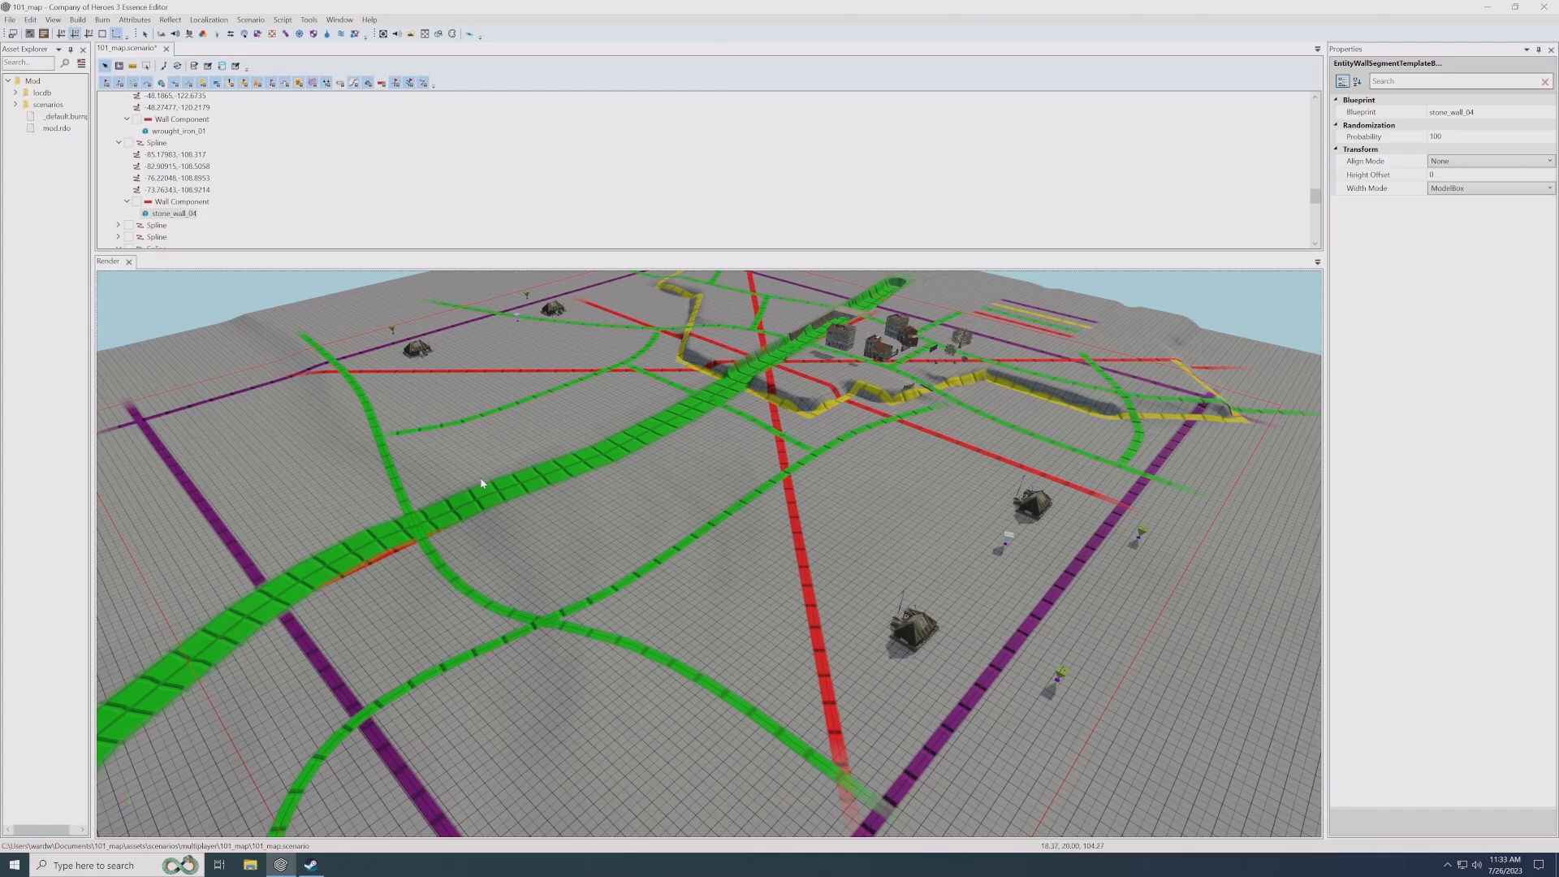
middle_click_drag(715, 476, 487, 718)
scroll(713, 475, "up", 3)
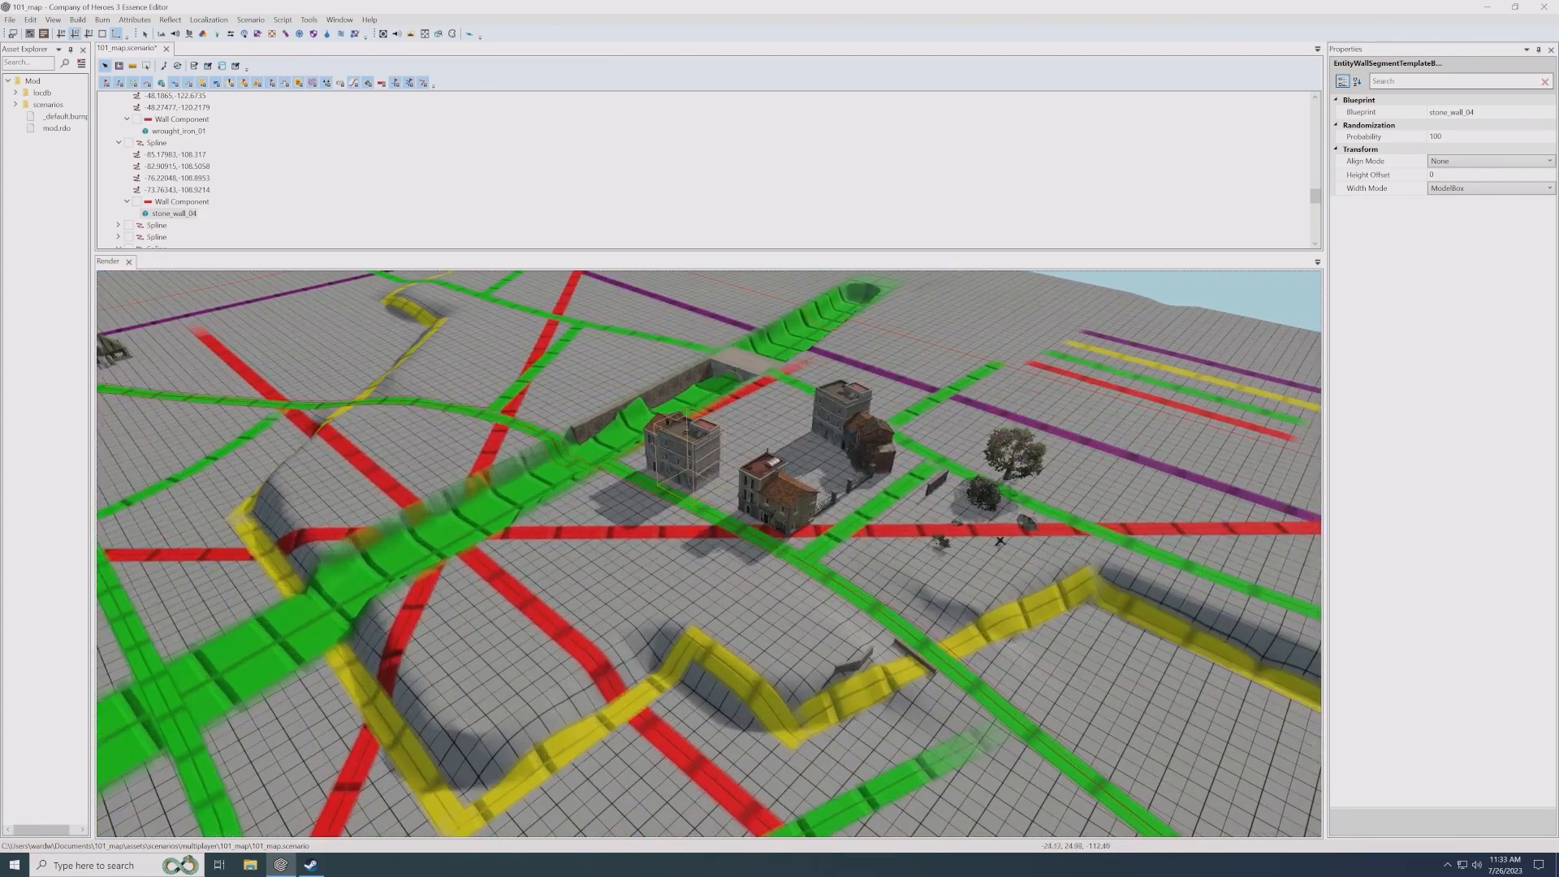
scroll(812, 479, "up", 2)
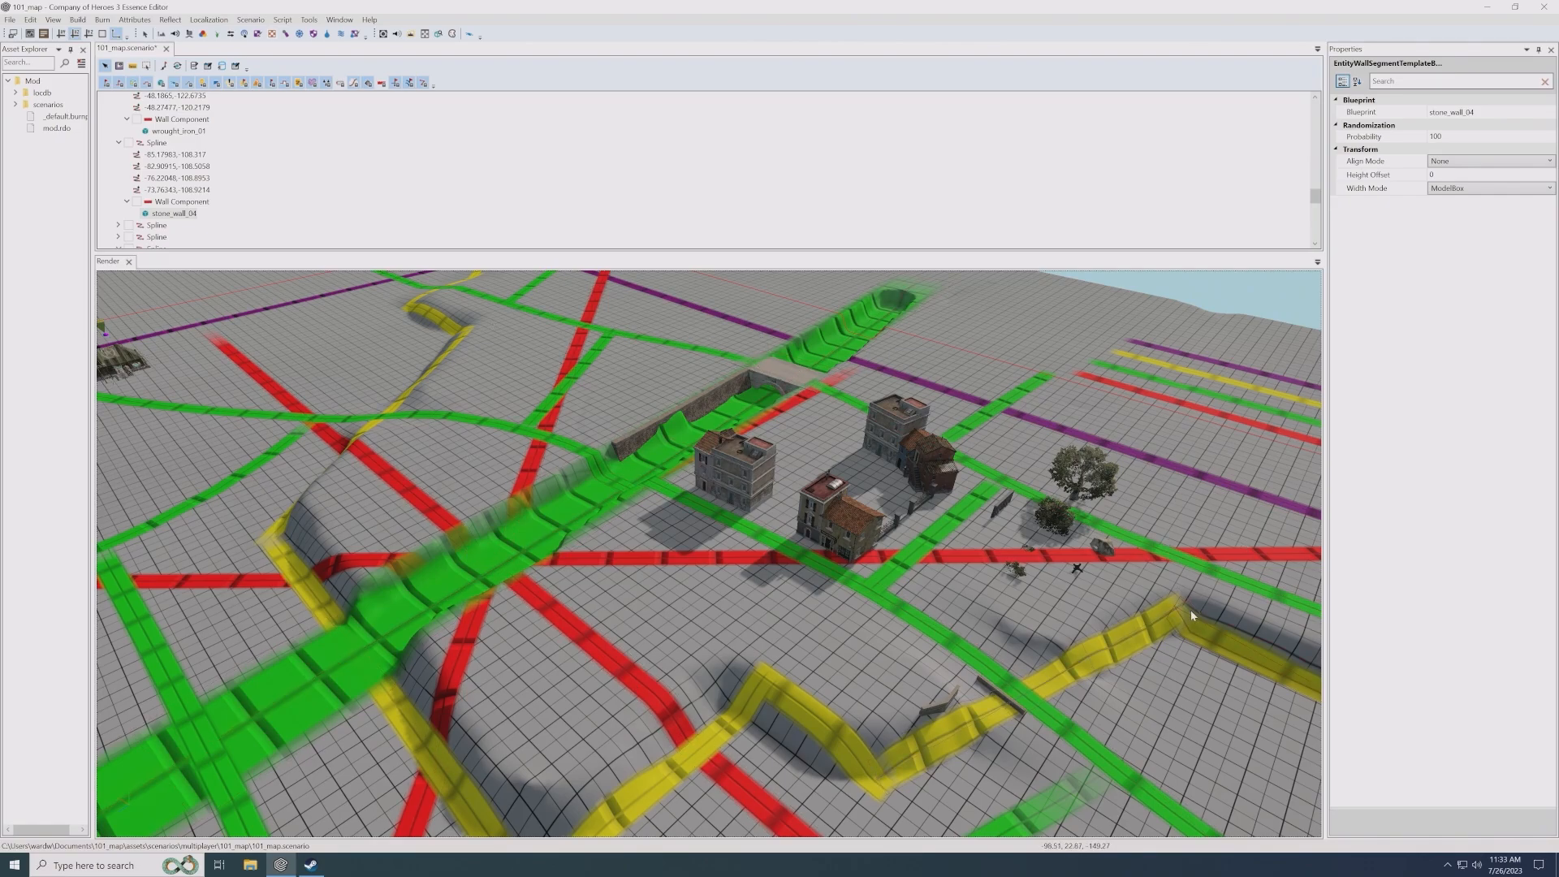
scroll(924, 590, "down", 3)
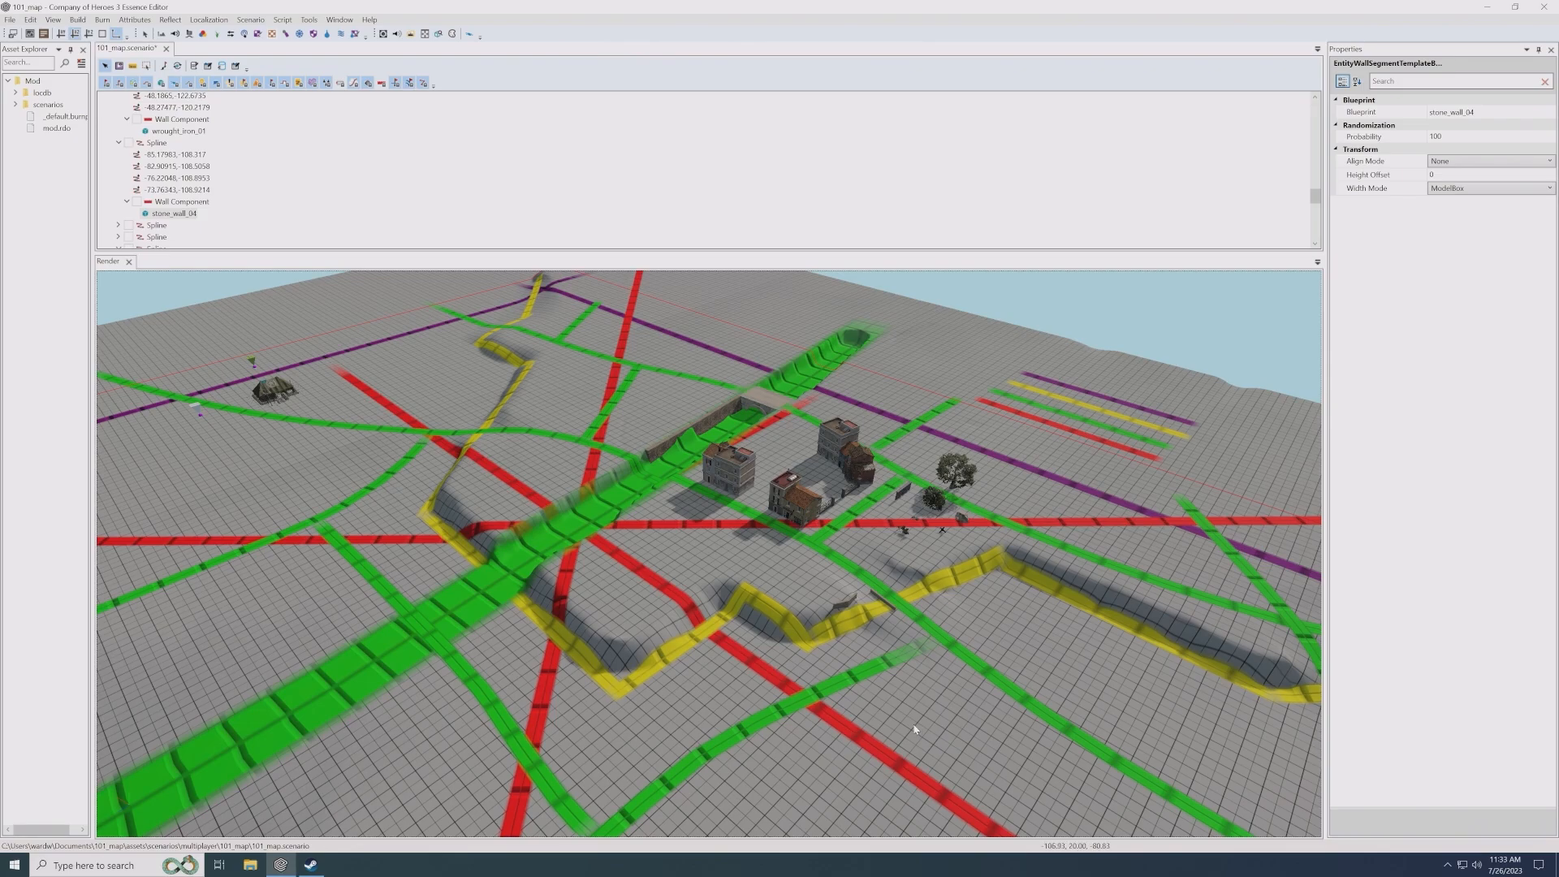
key("Left")
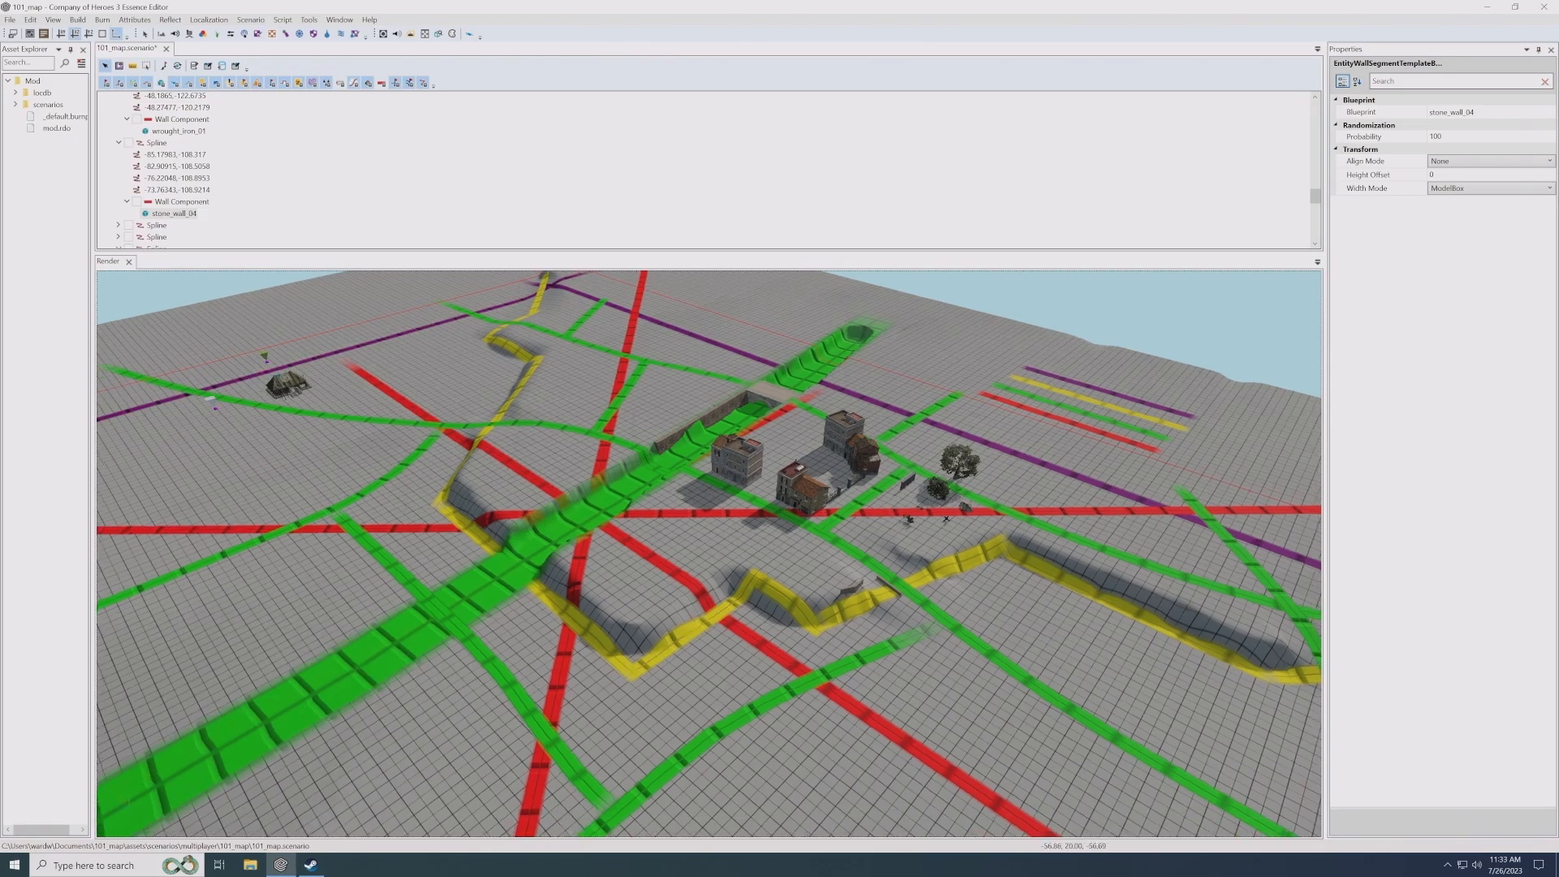
key("Down")
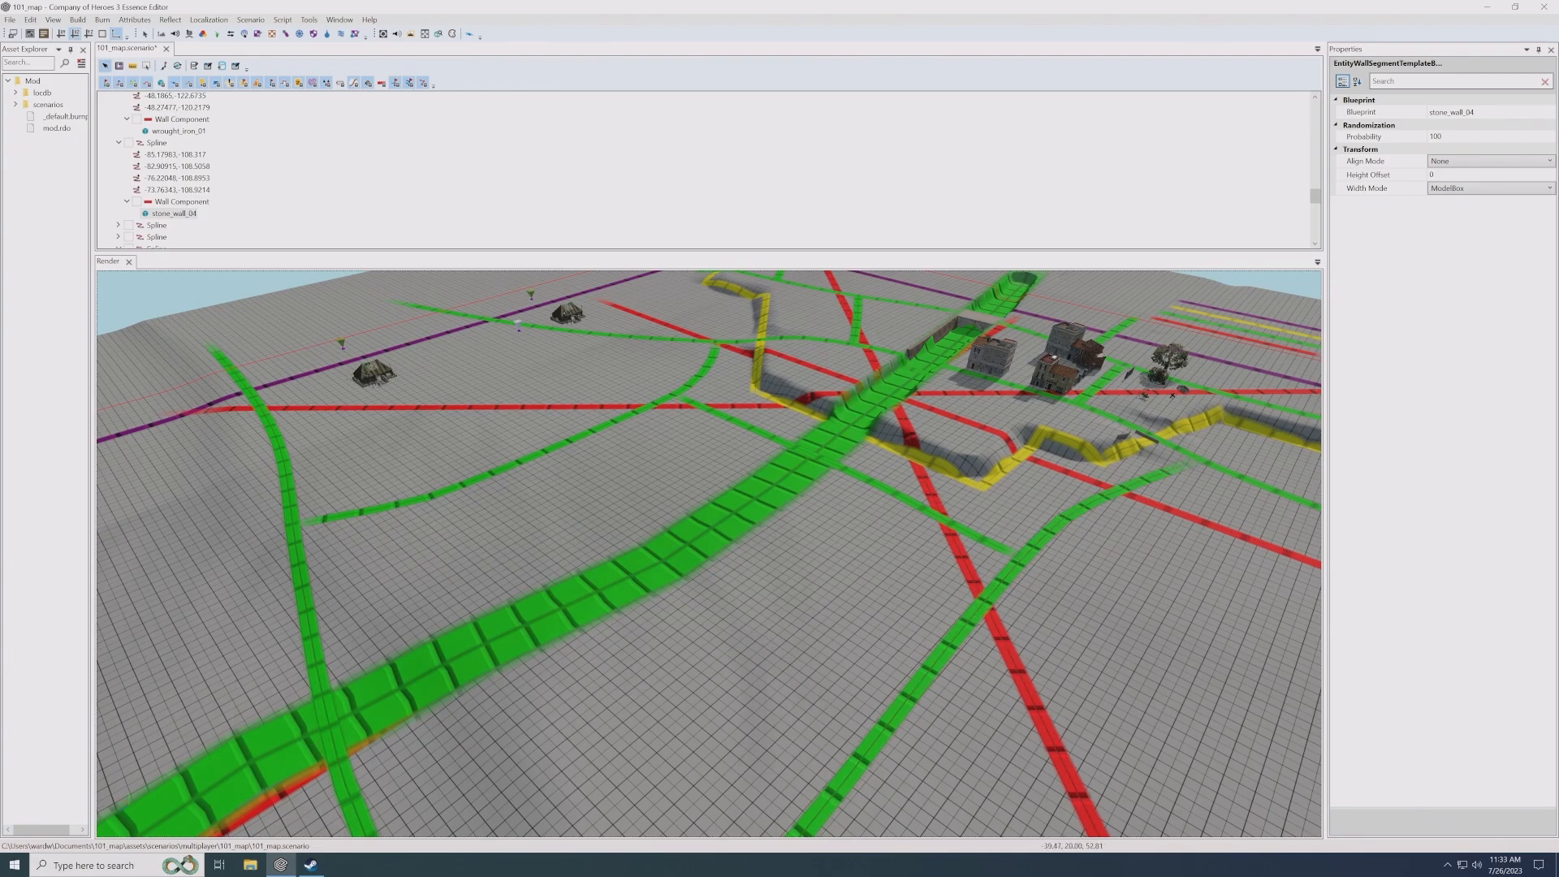
middle_click_drag(897, 567, 815, 526)
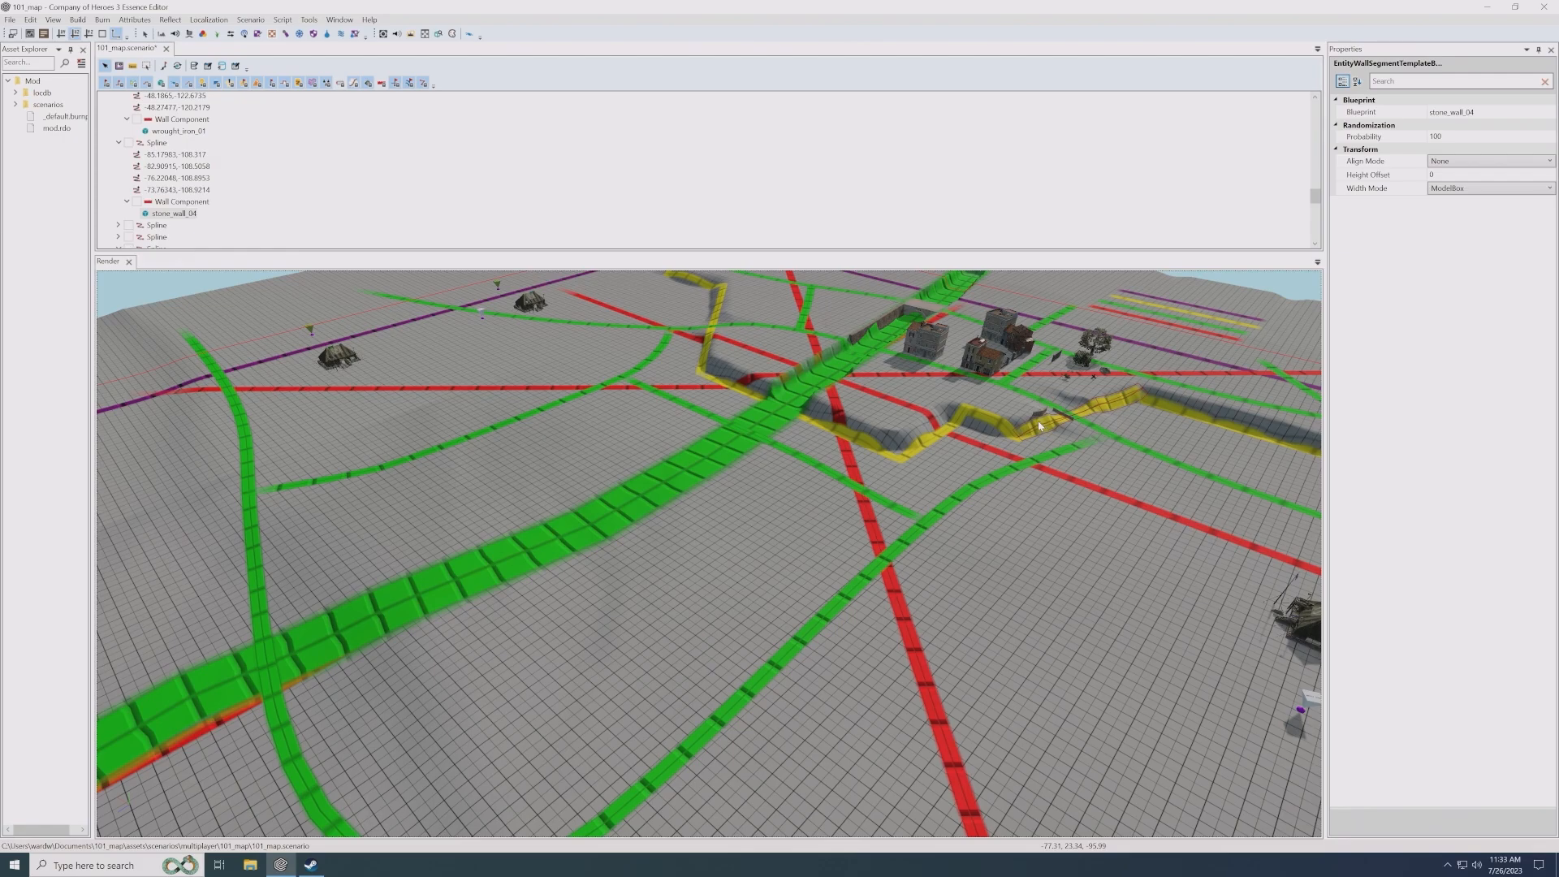
middle_click_drag(947, 485, 932, 504)
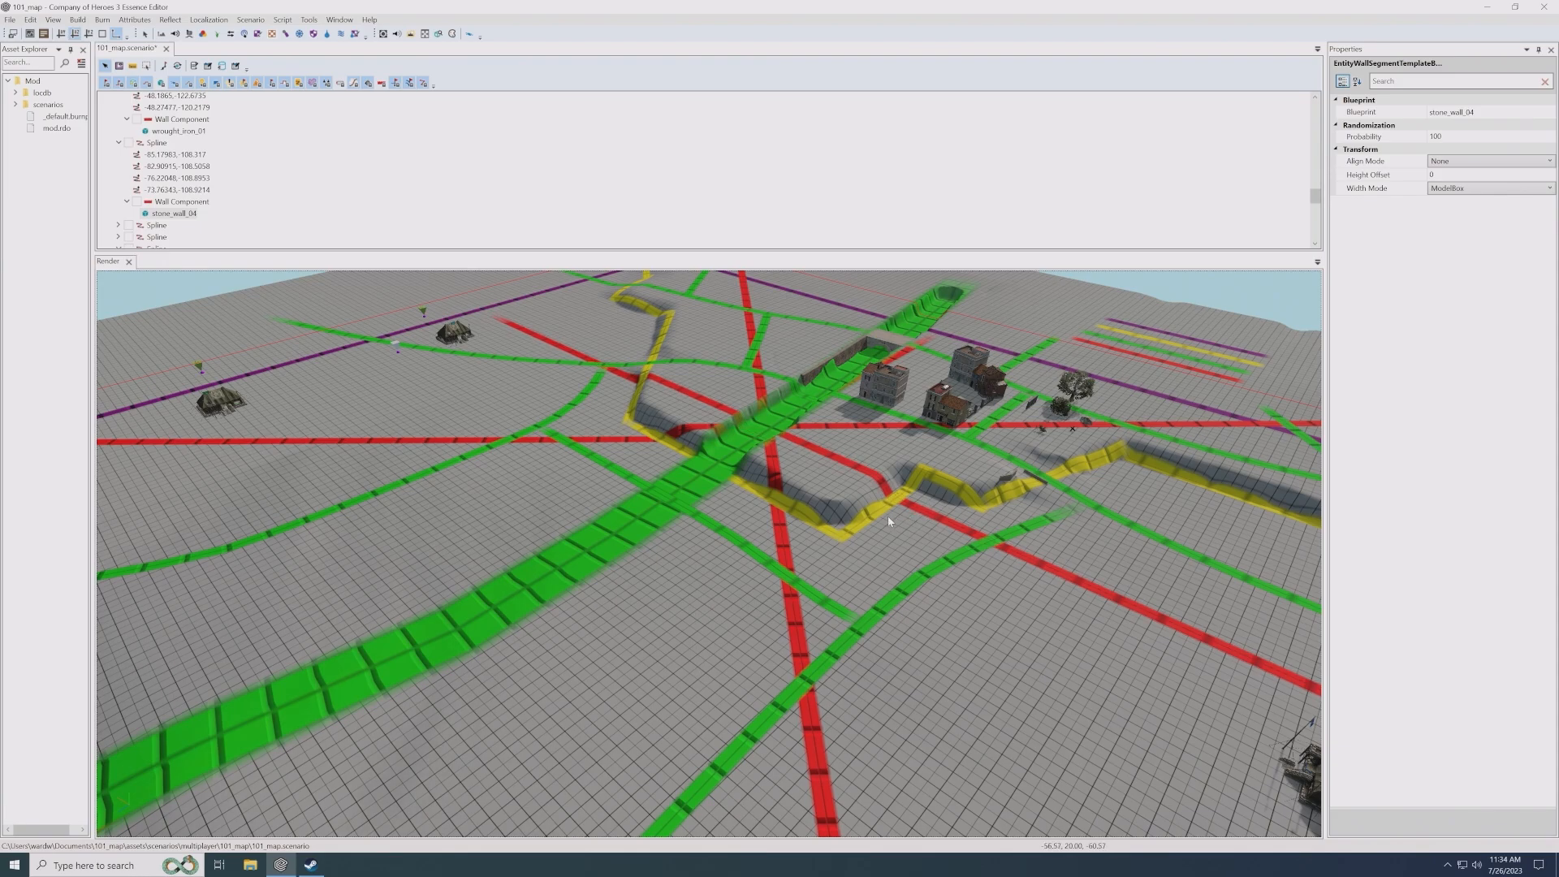
- Duplicate the straight stone wall at the yellow and green road crossing and place the copy on the open ground beside the distant green road
scroll(887, 519, "up", 5)
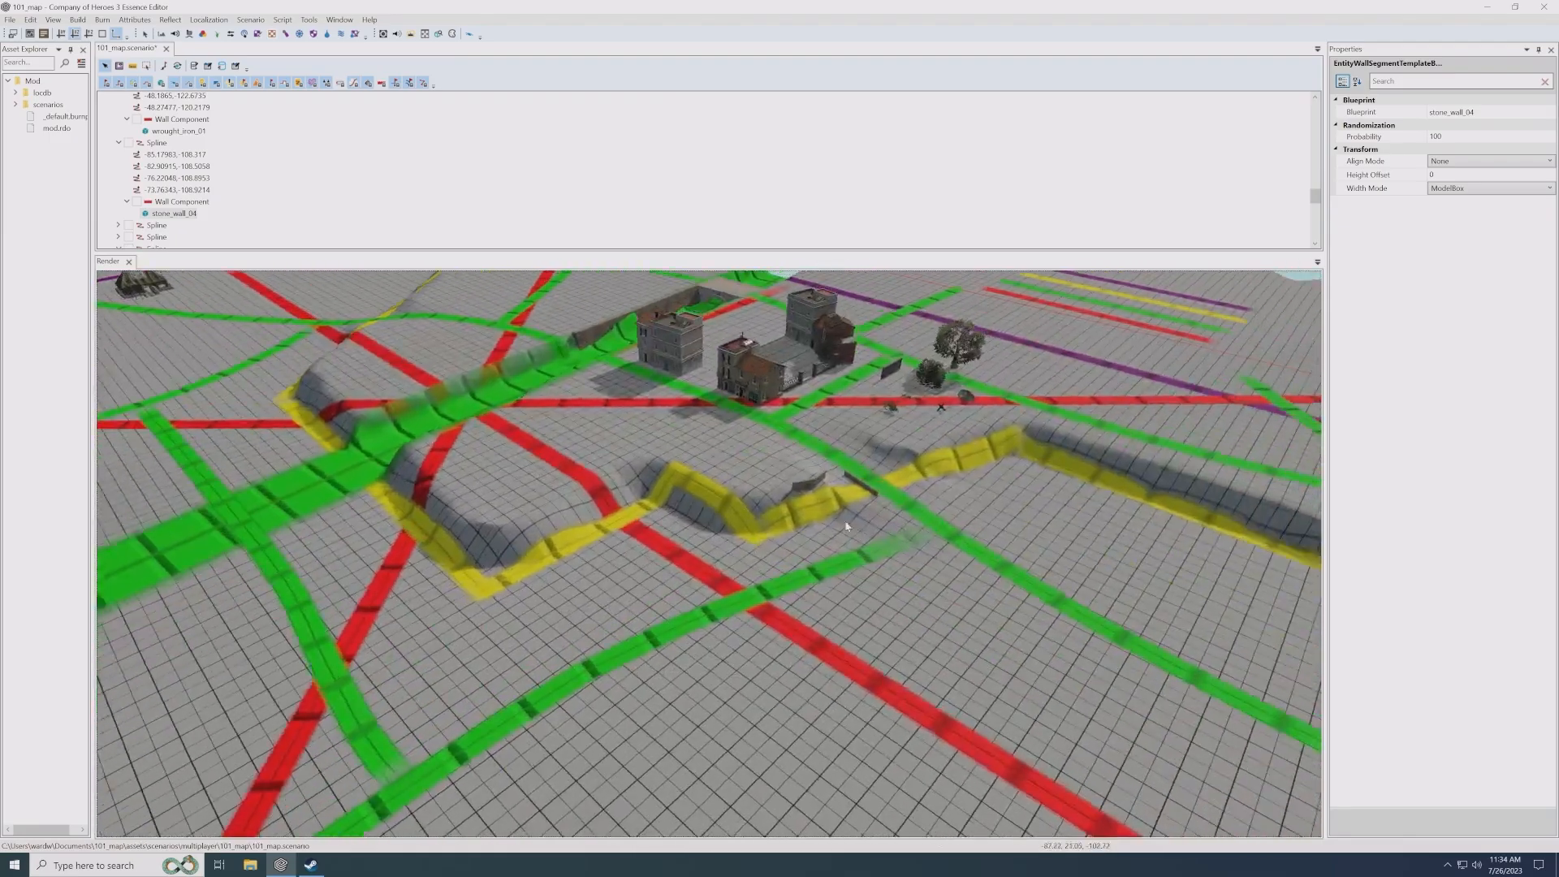
scroll(846, 526, "up", 5)
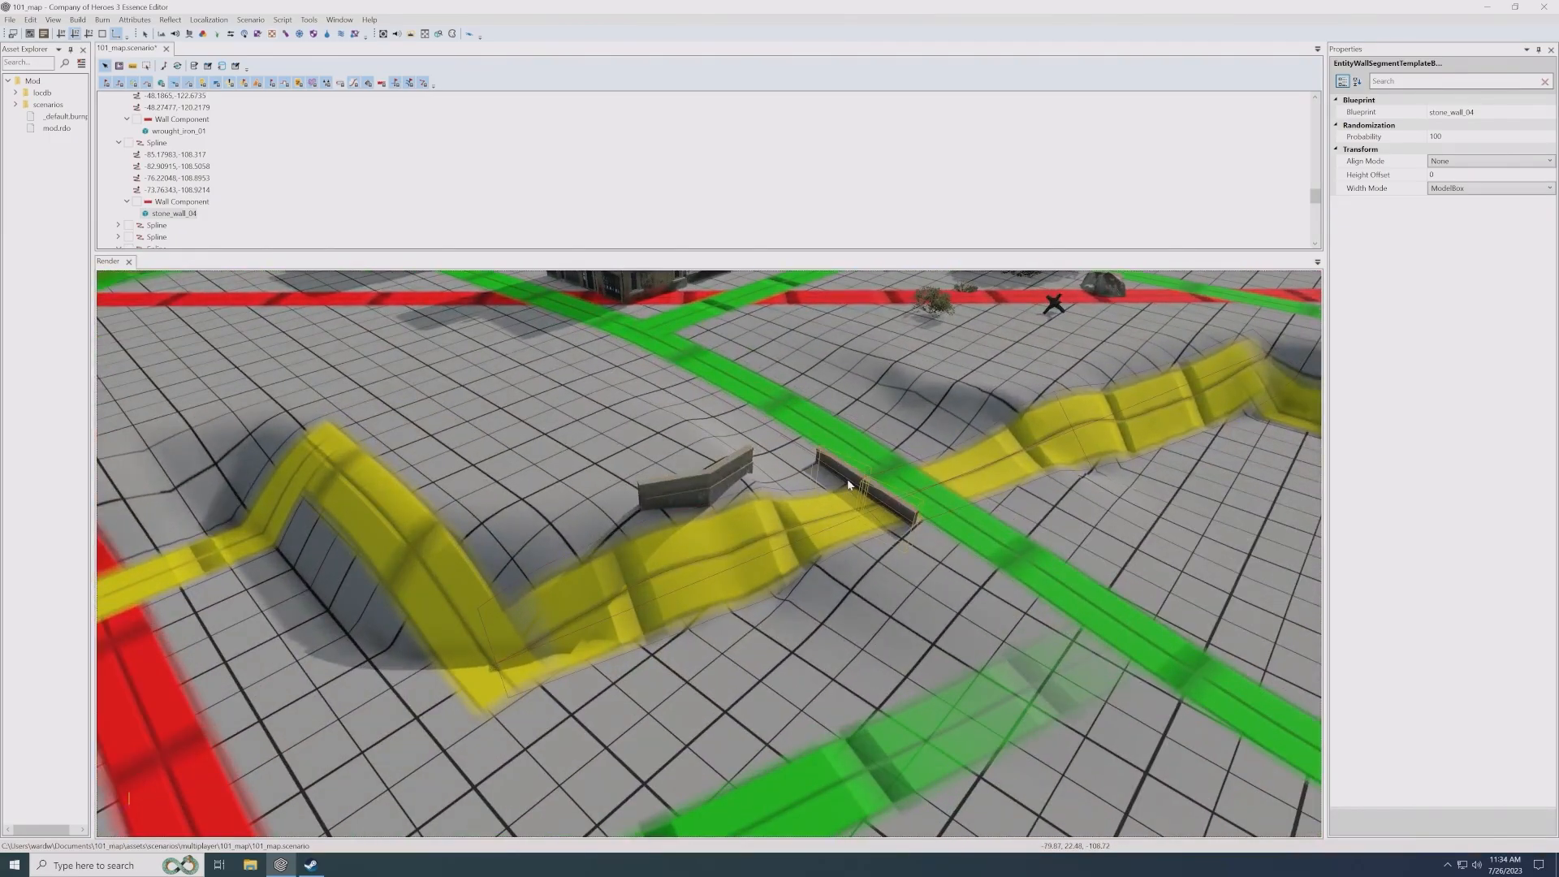
left_click(916, 507)
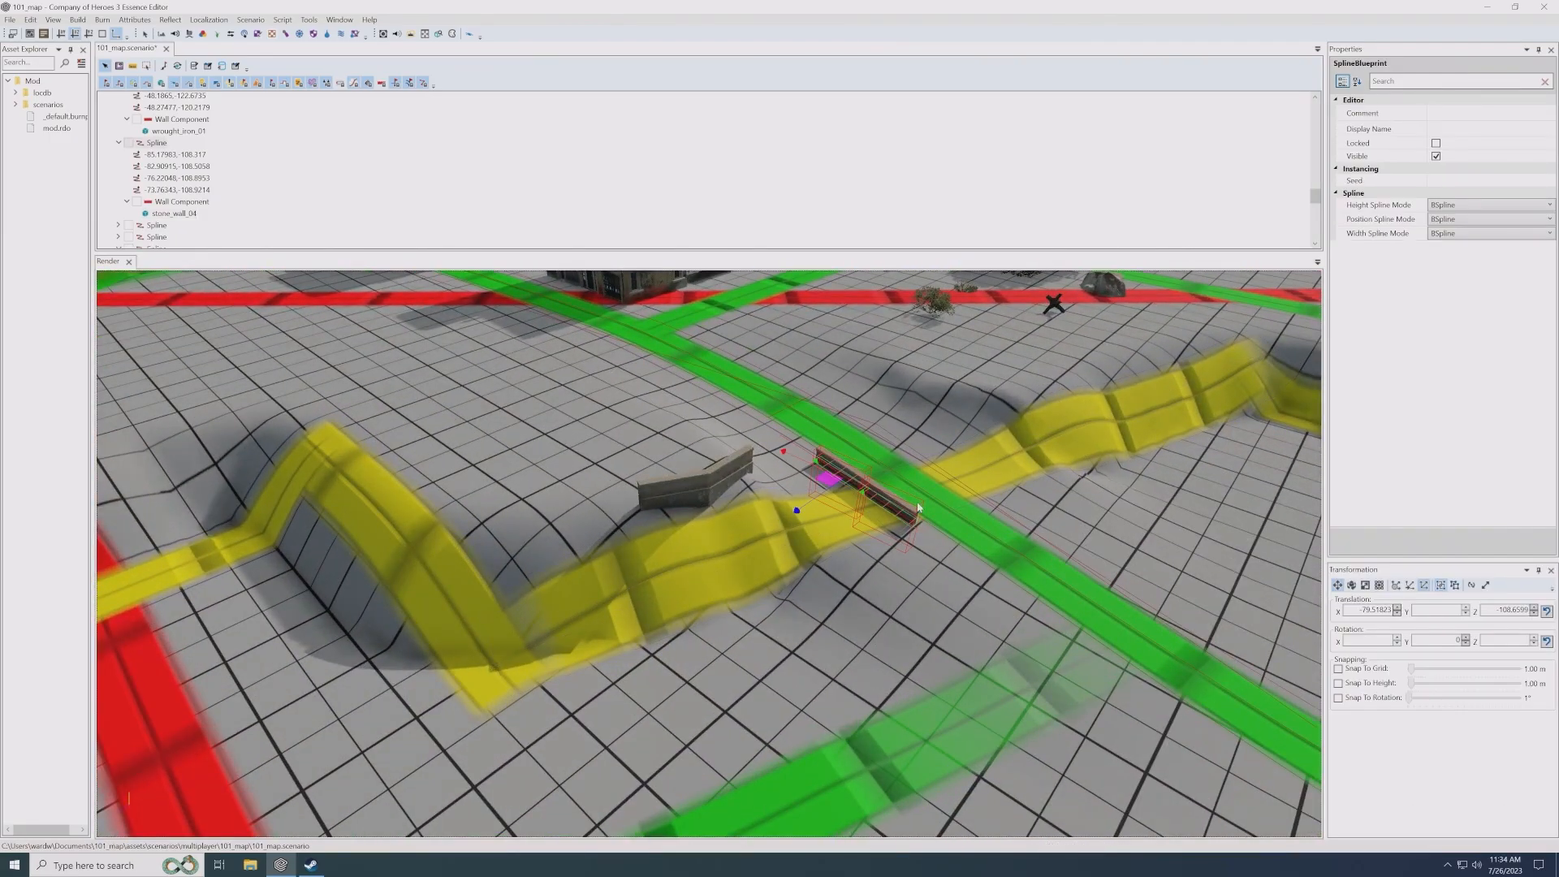
left_click_drag(828, 480, 624, 620, "shift")
right_click_drag(624, 619, 703, 573)
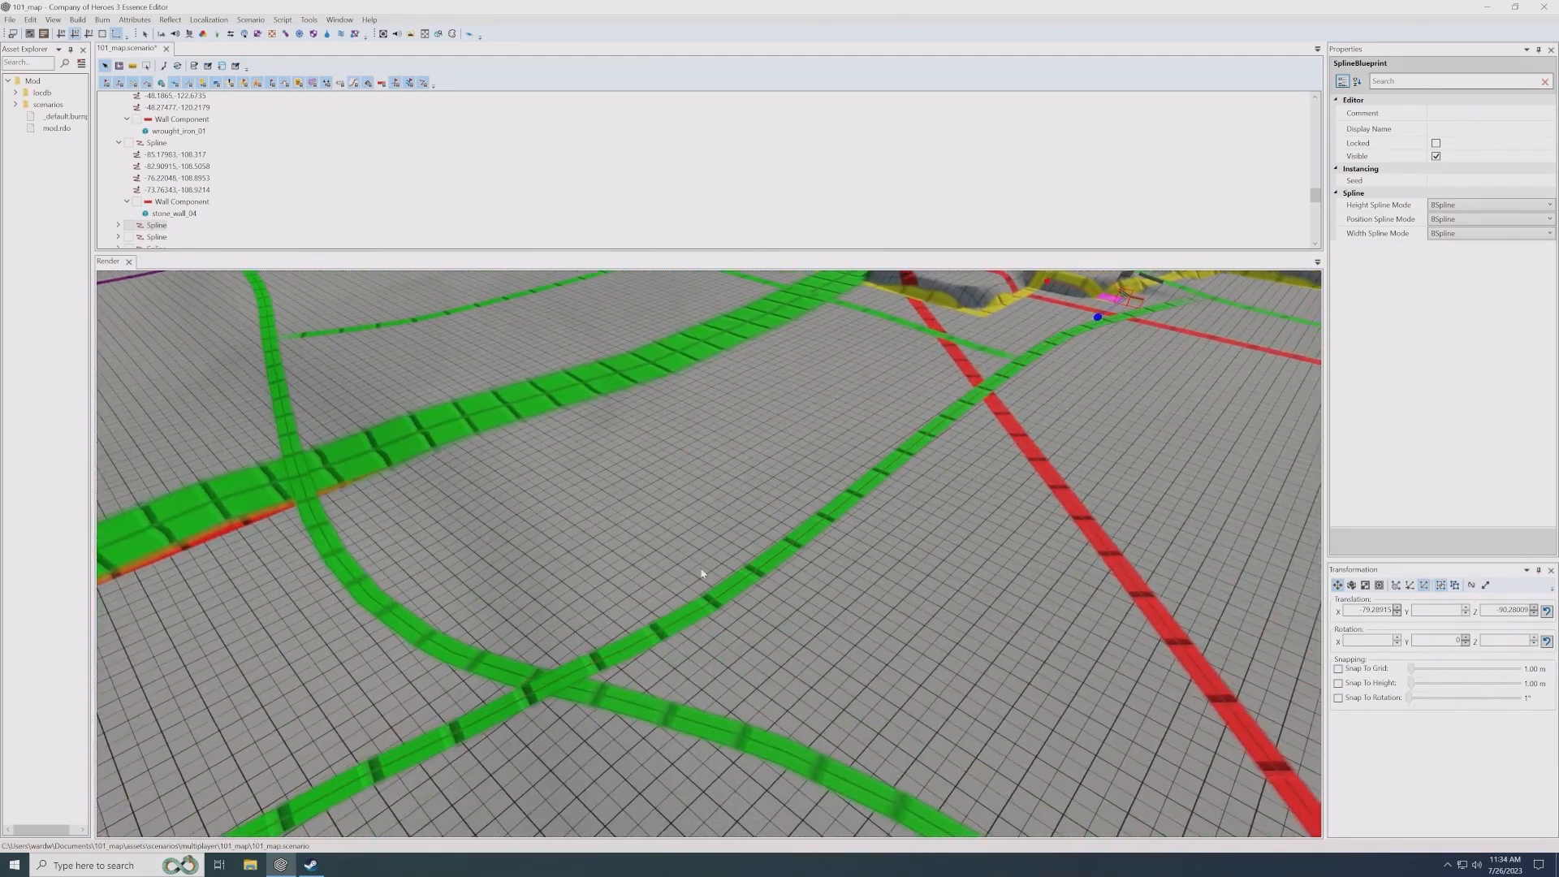
key("t")
- Rotate the copied wall parallel to the nearby green road and move it close to the road's edge
scroll(676, 602, "up", 5)
key("e")
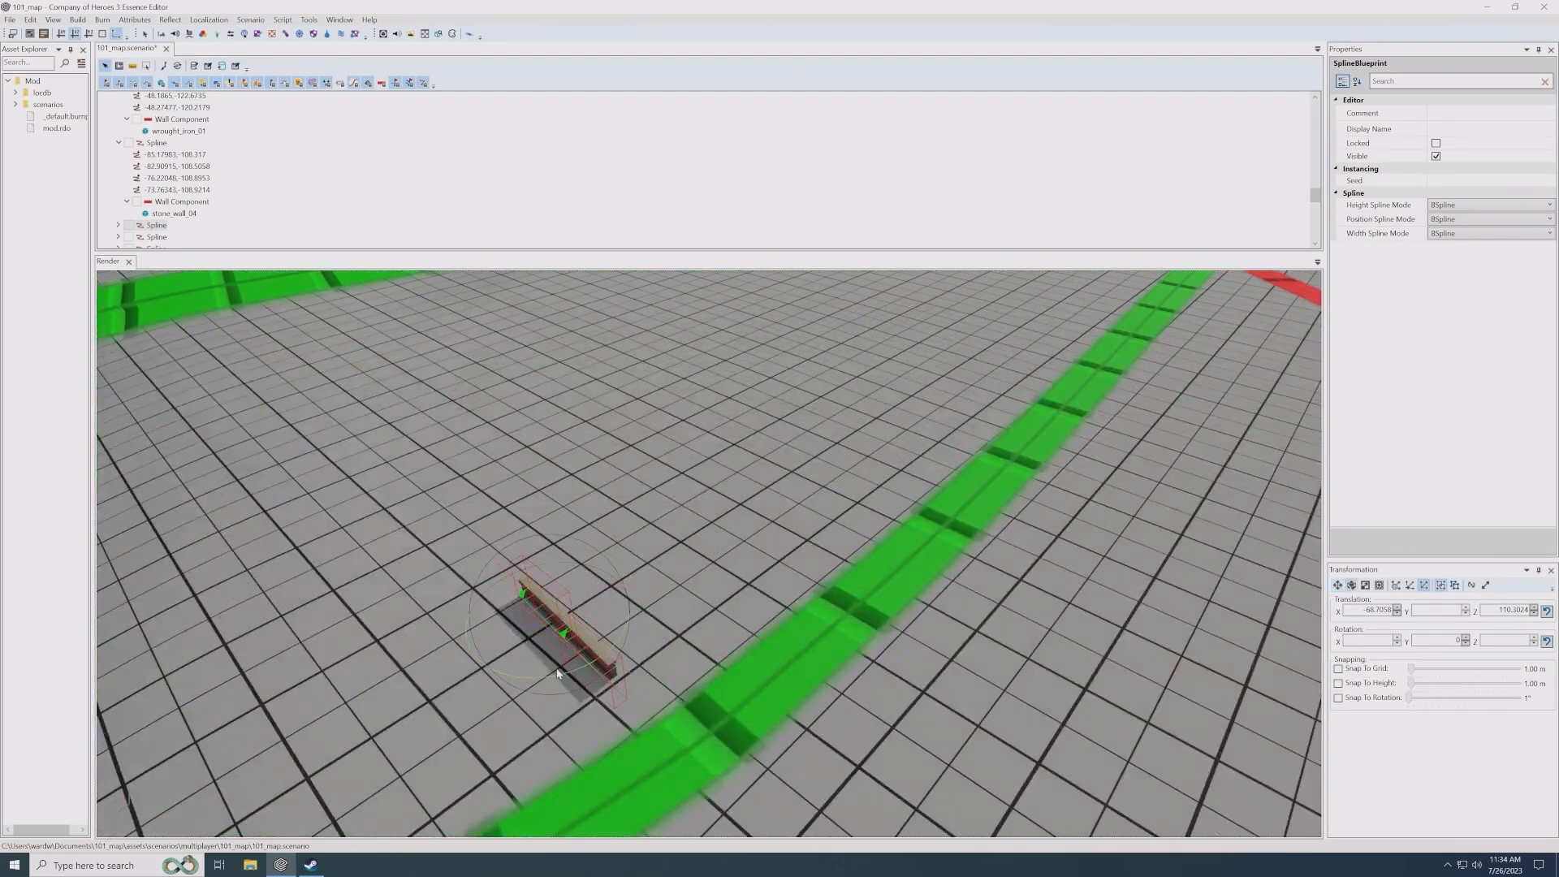
left_click_drag(561, 675, 646, 656)
key("w")
left_click_drag(536, 623, 497, 589)
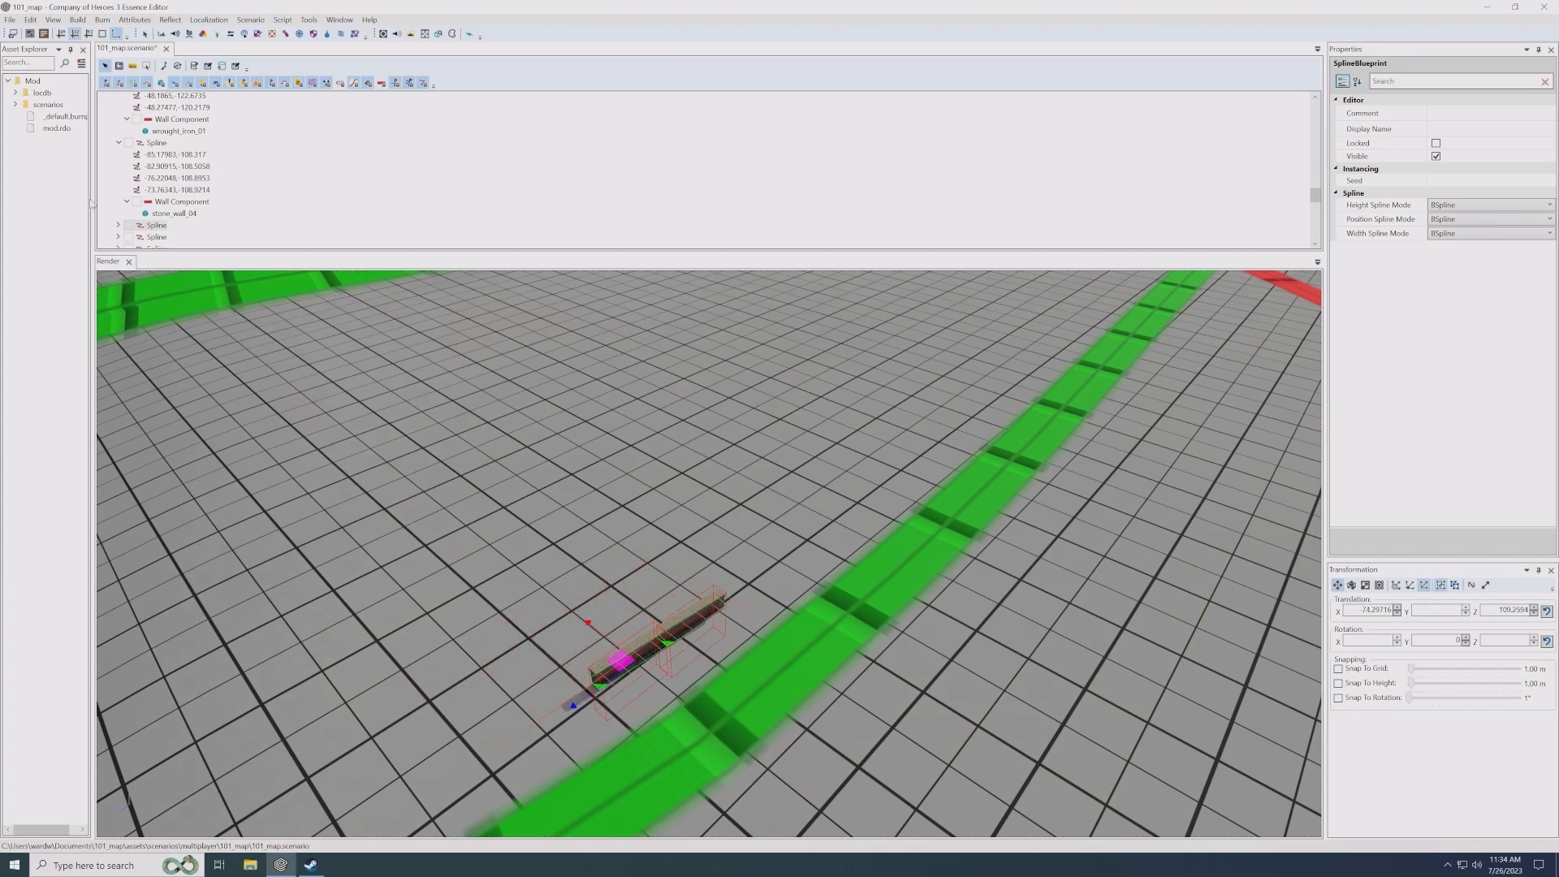
- Replace the copied wall's stone_wall_04 segment blueprint with wood_fence_01 from the low_walls folder
left_click(118, 225)
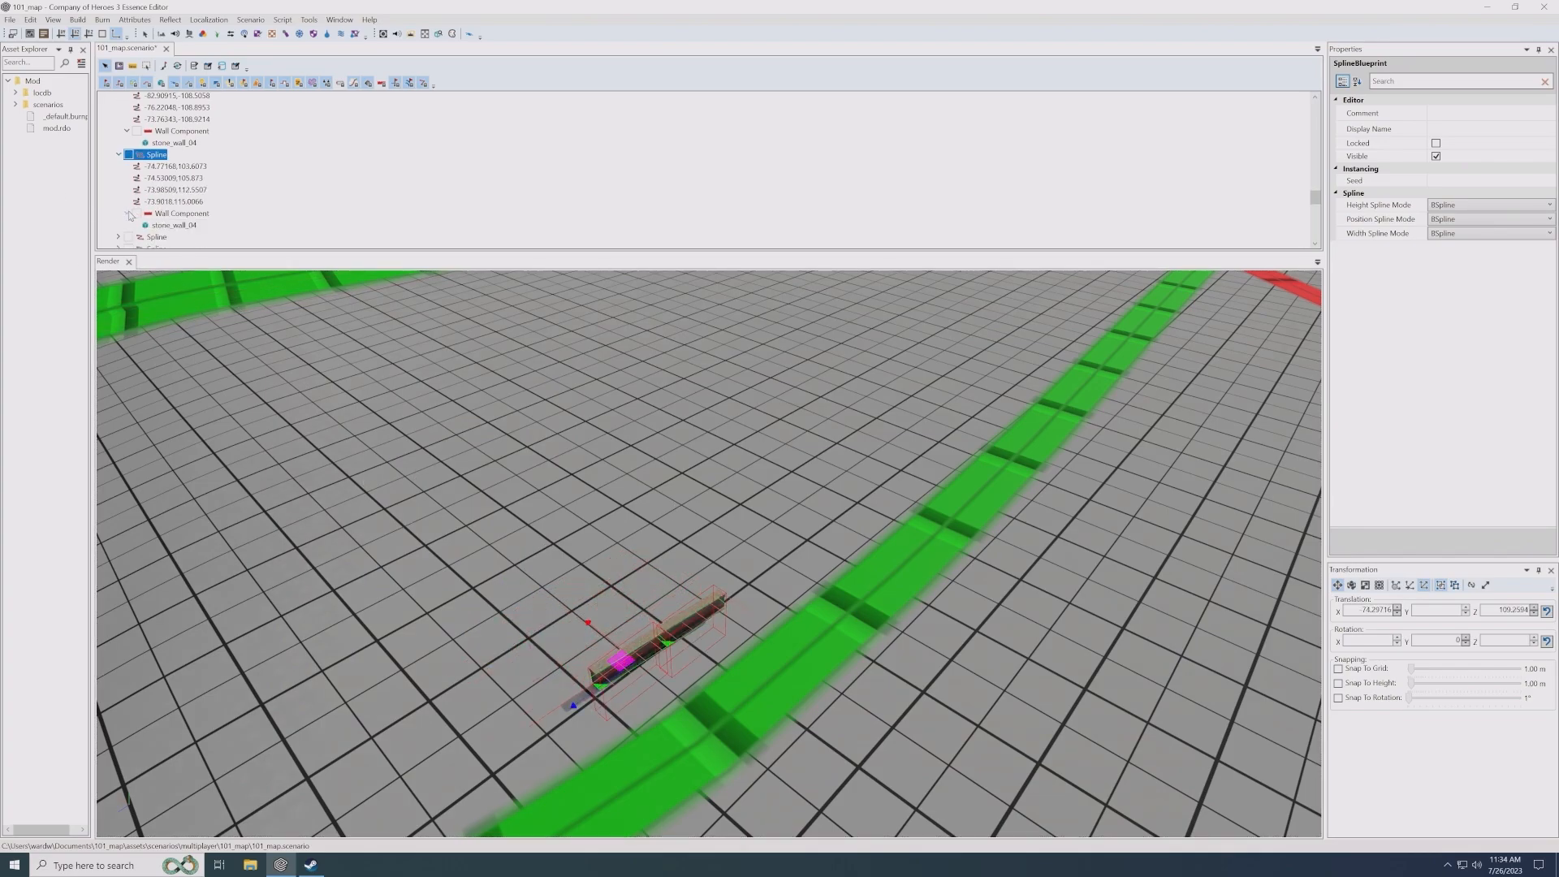
left_click(174, 225)
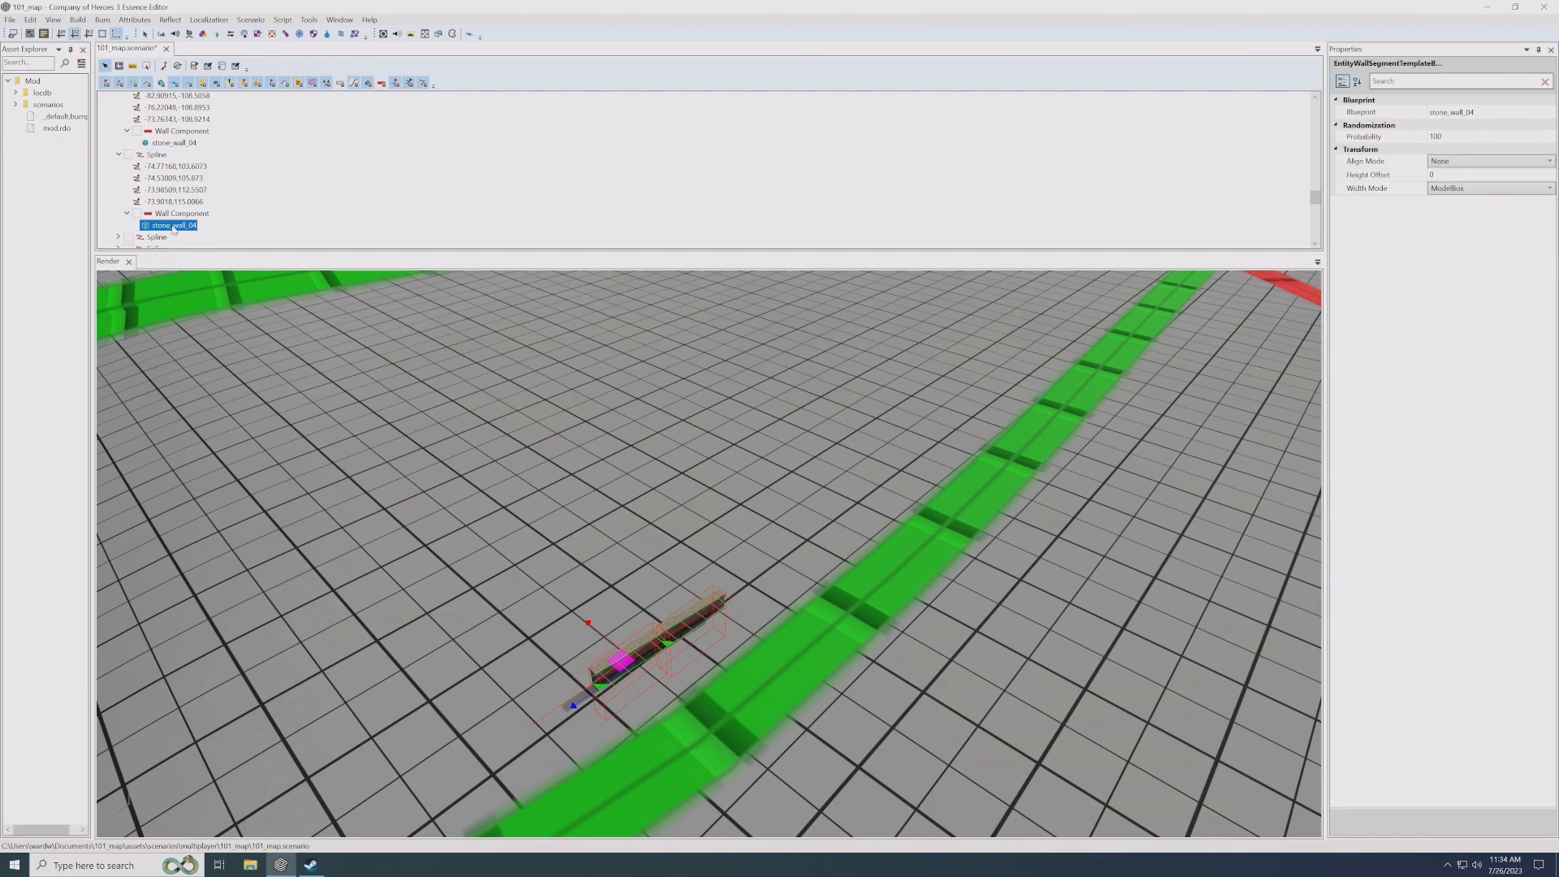
left_click(1537, 110)
left_click(1549, 112)
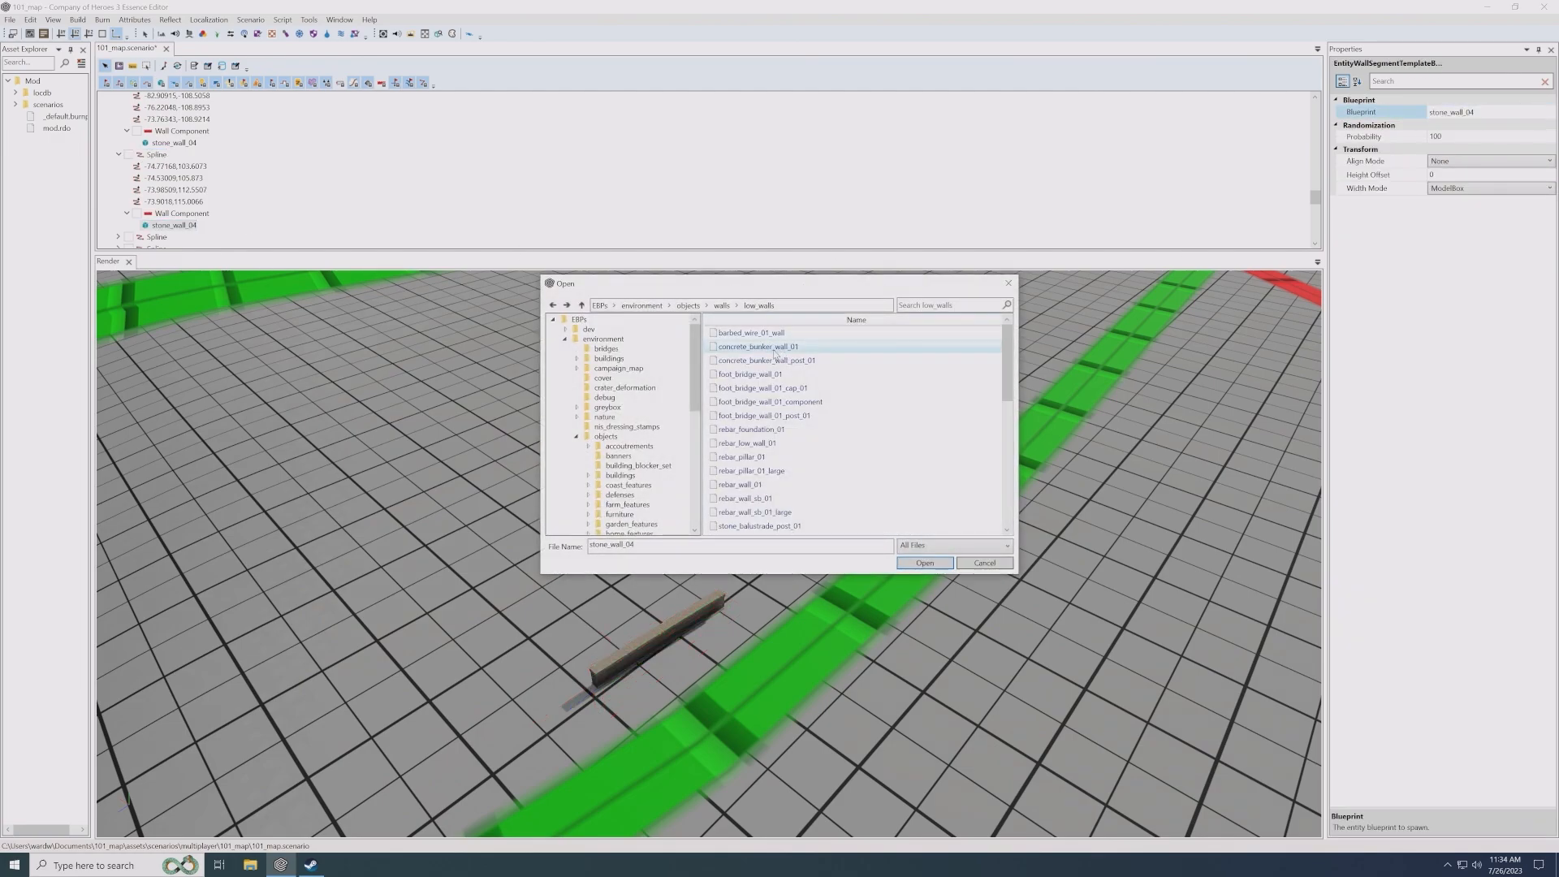
scroll(784, 378, "down", 2)
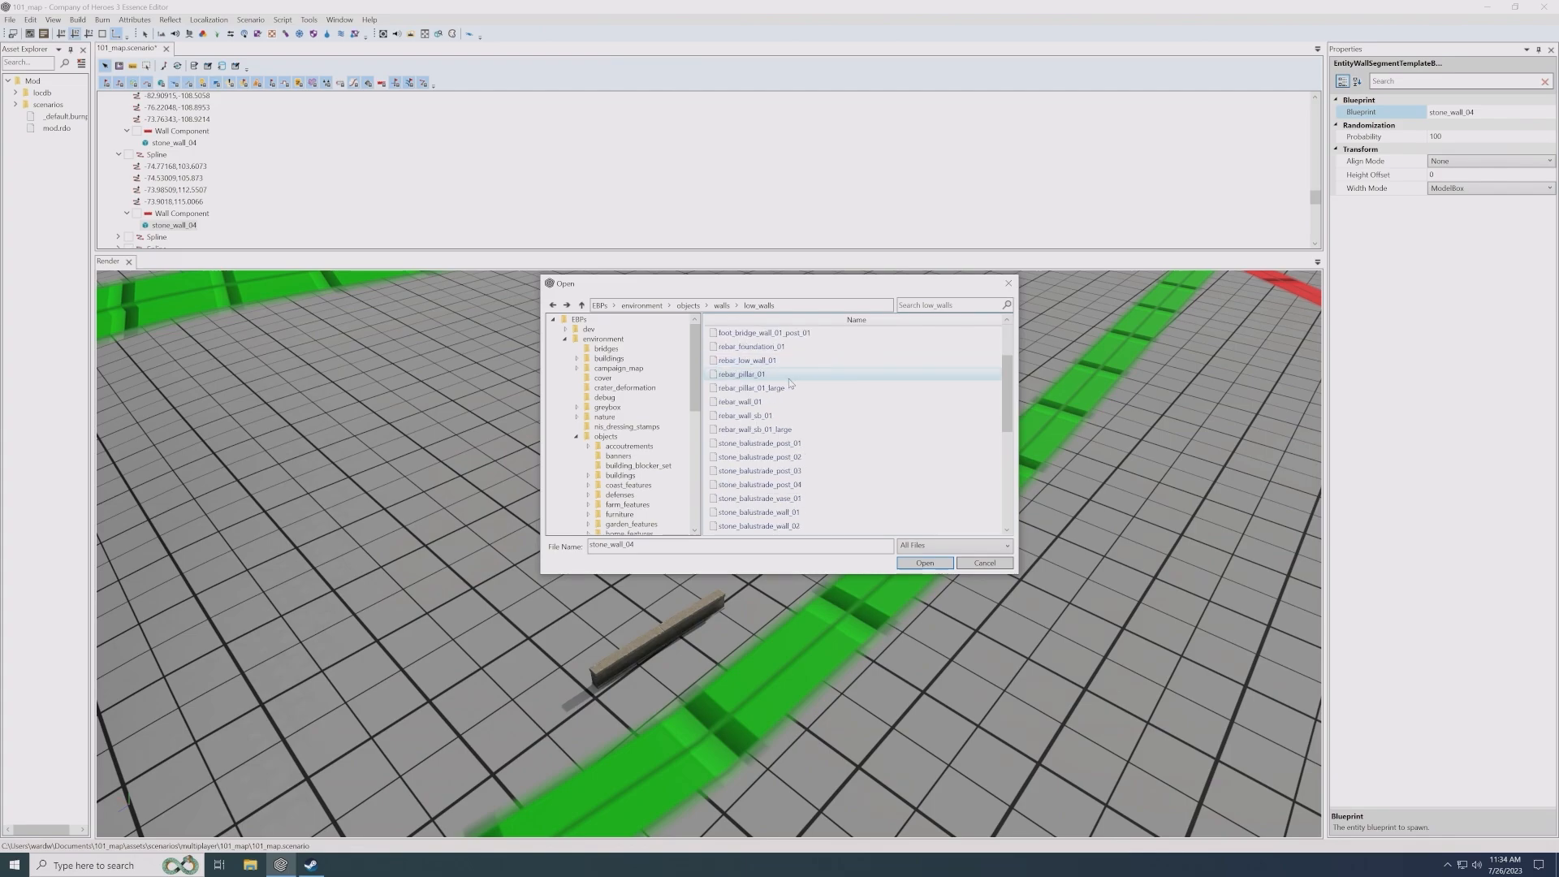
scroll(790, 383, "down", 4)
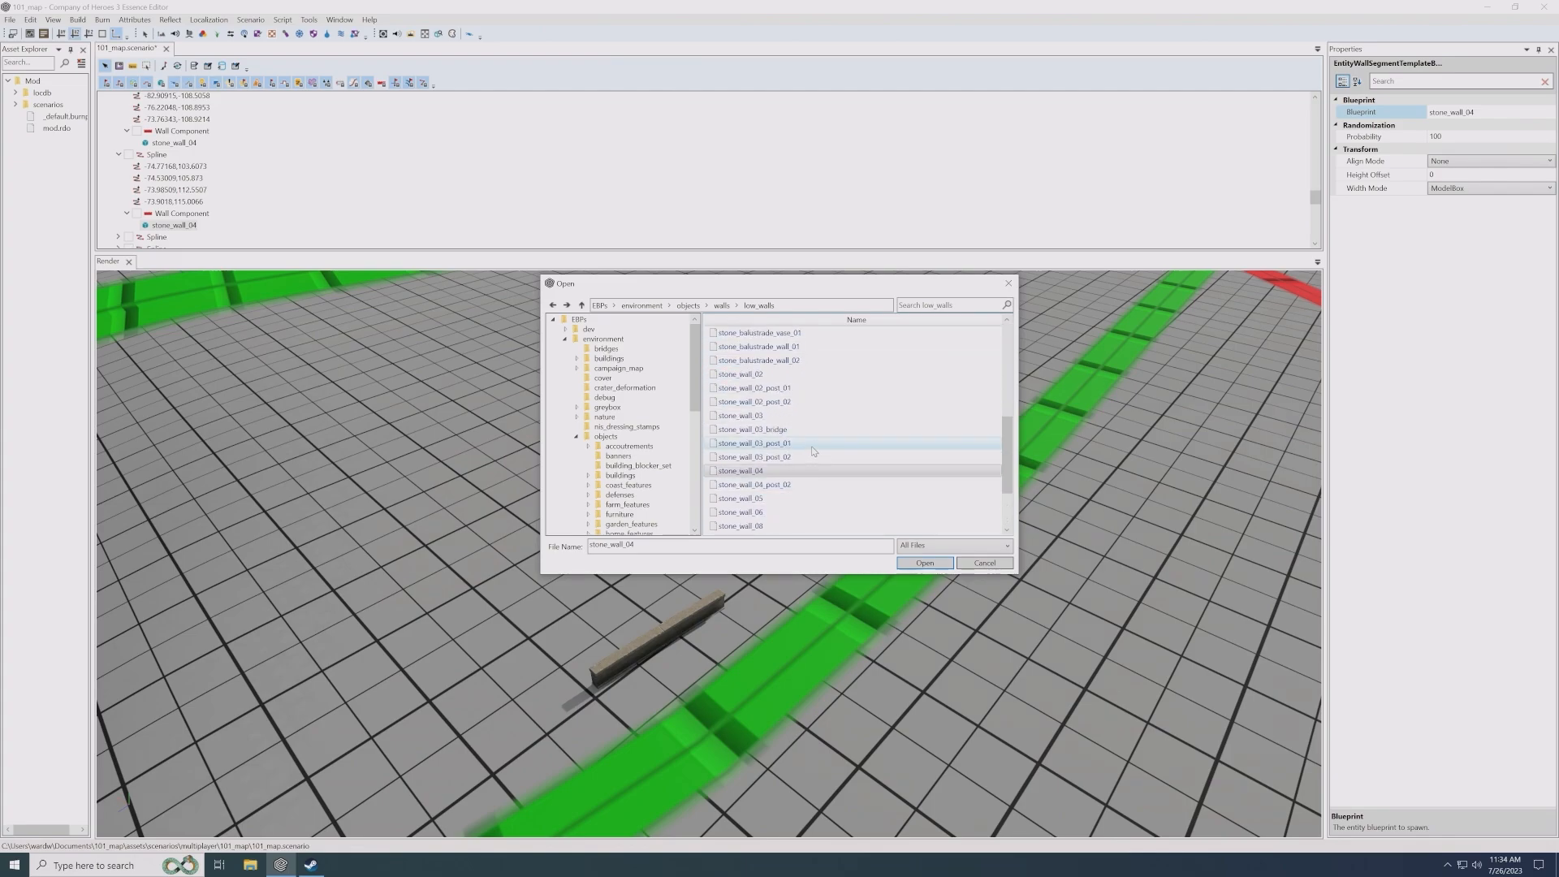
scroll(814, 451, "down", 2)
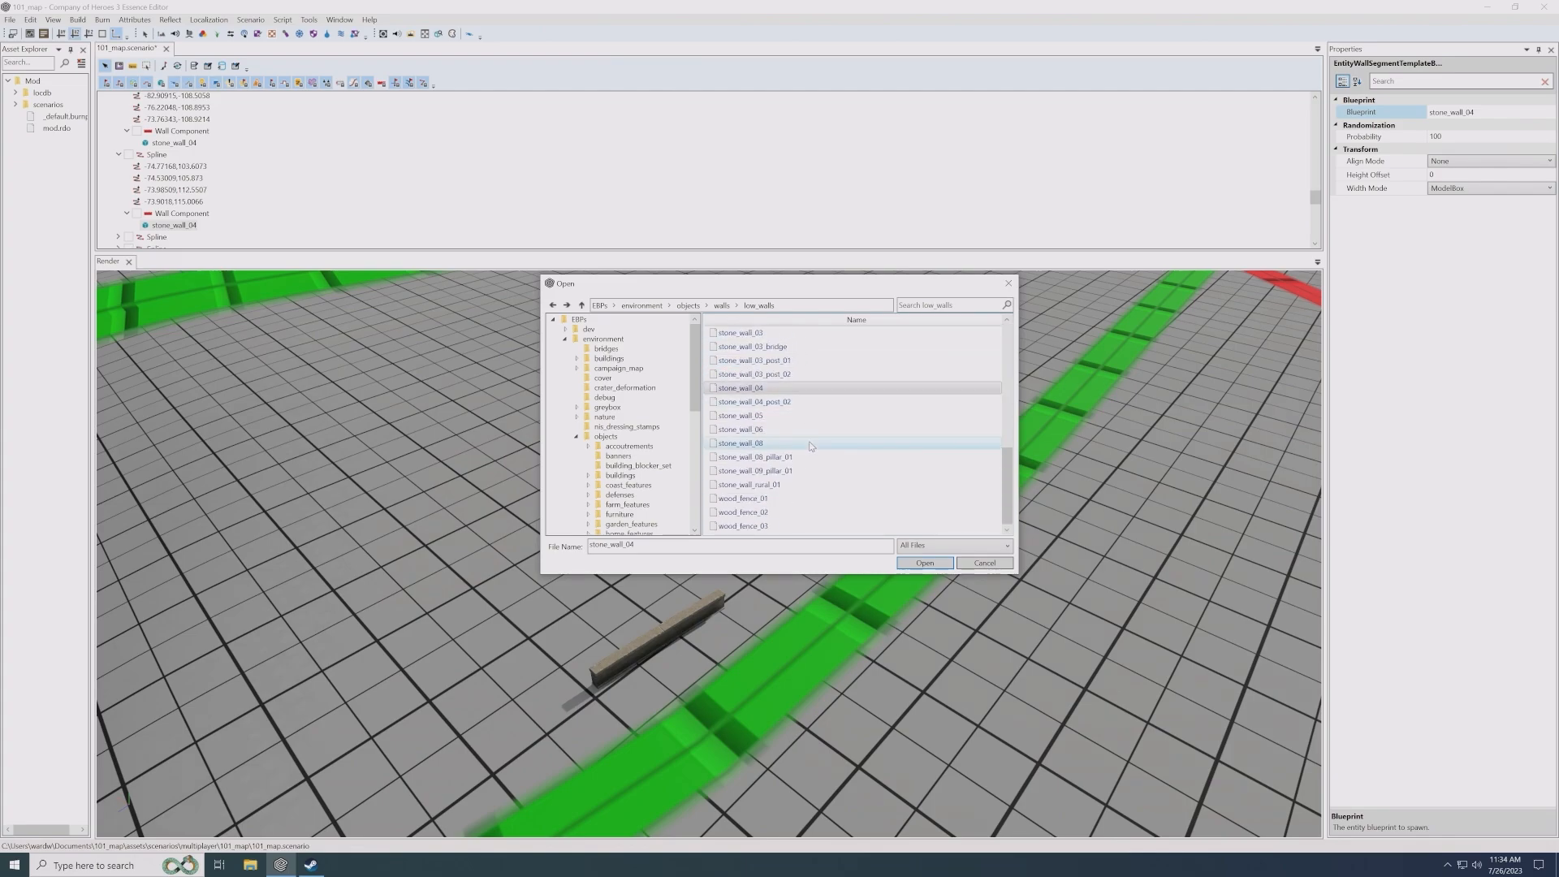
double_click(752, 499)
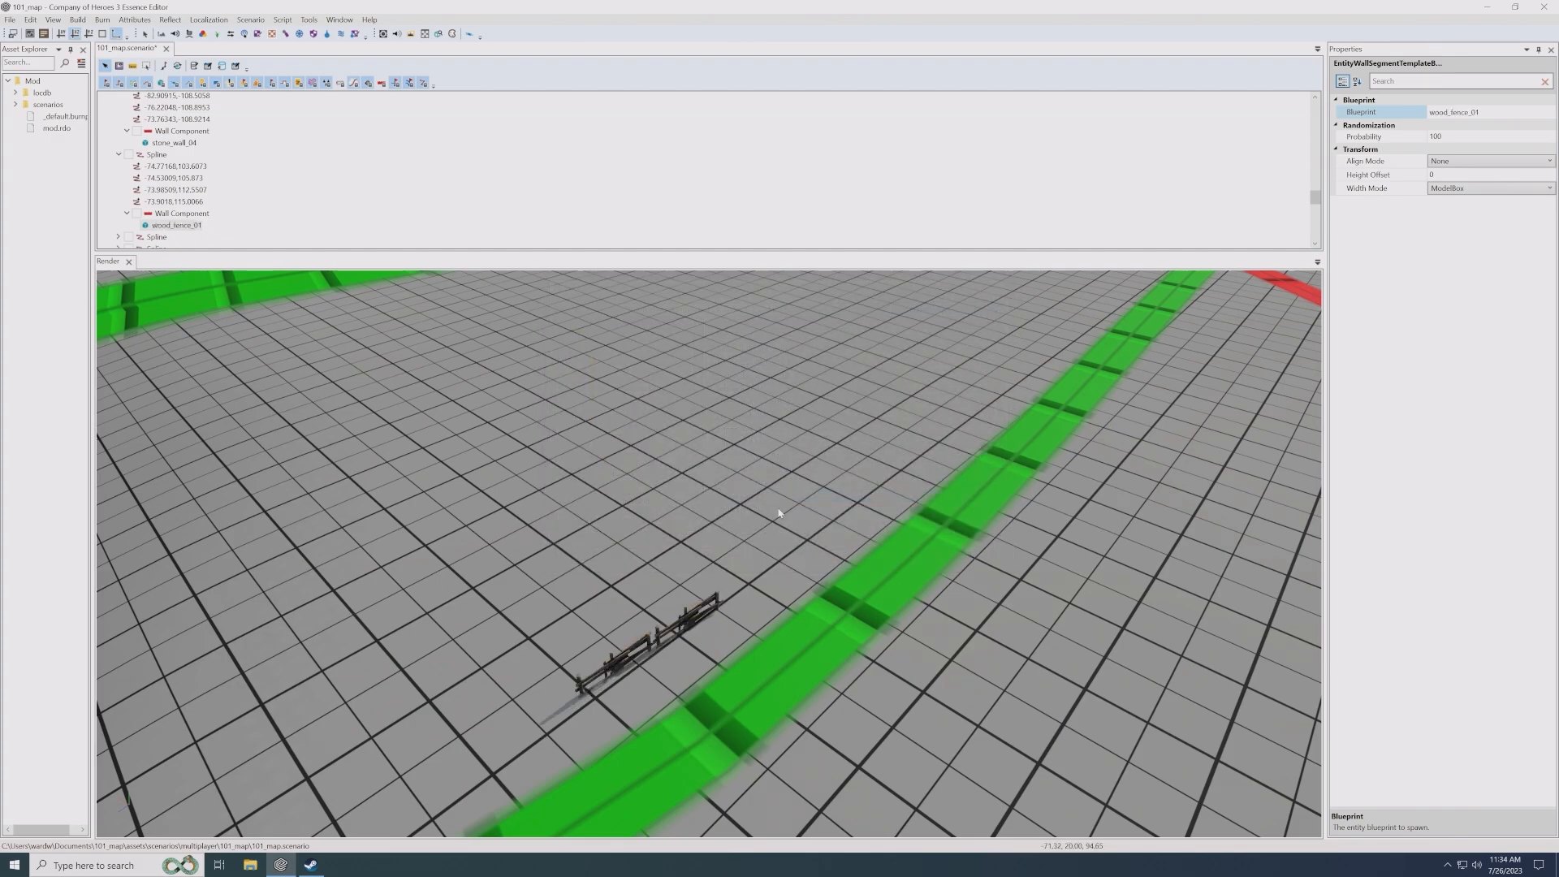
scroll(778, 513, "up", 5)
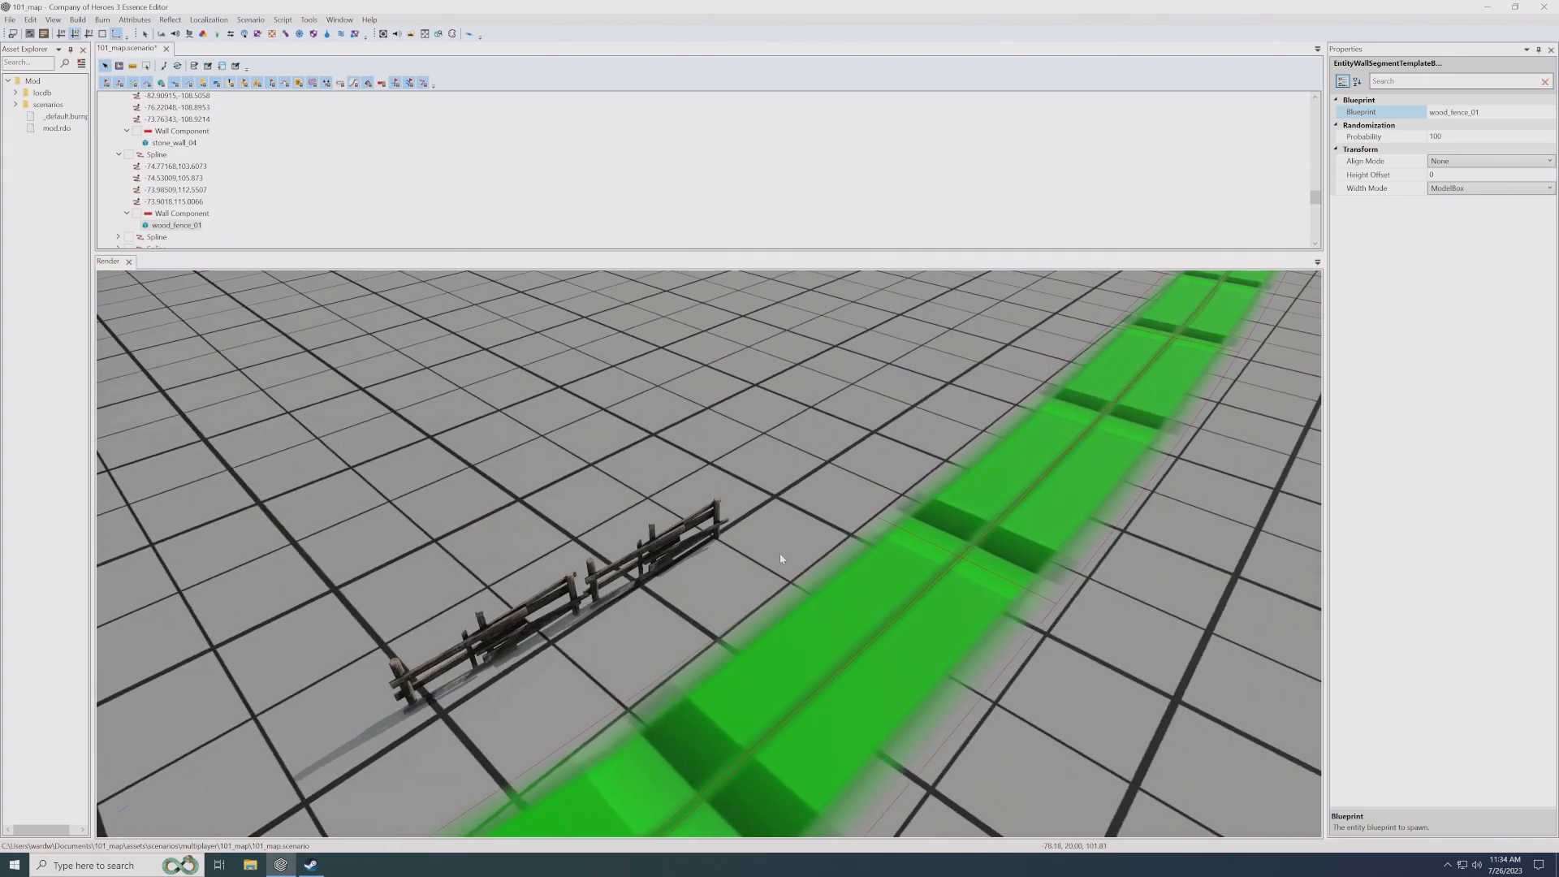
- Add a second Entity segment to the wooden fence's Wall Component
left_click(639, 585)
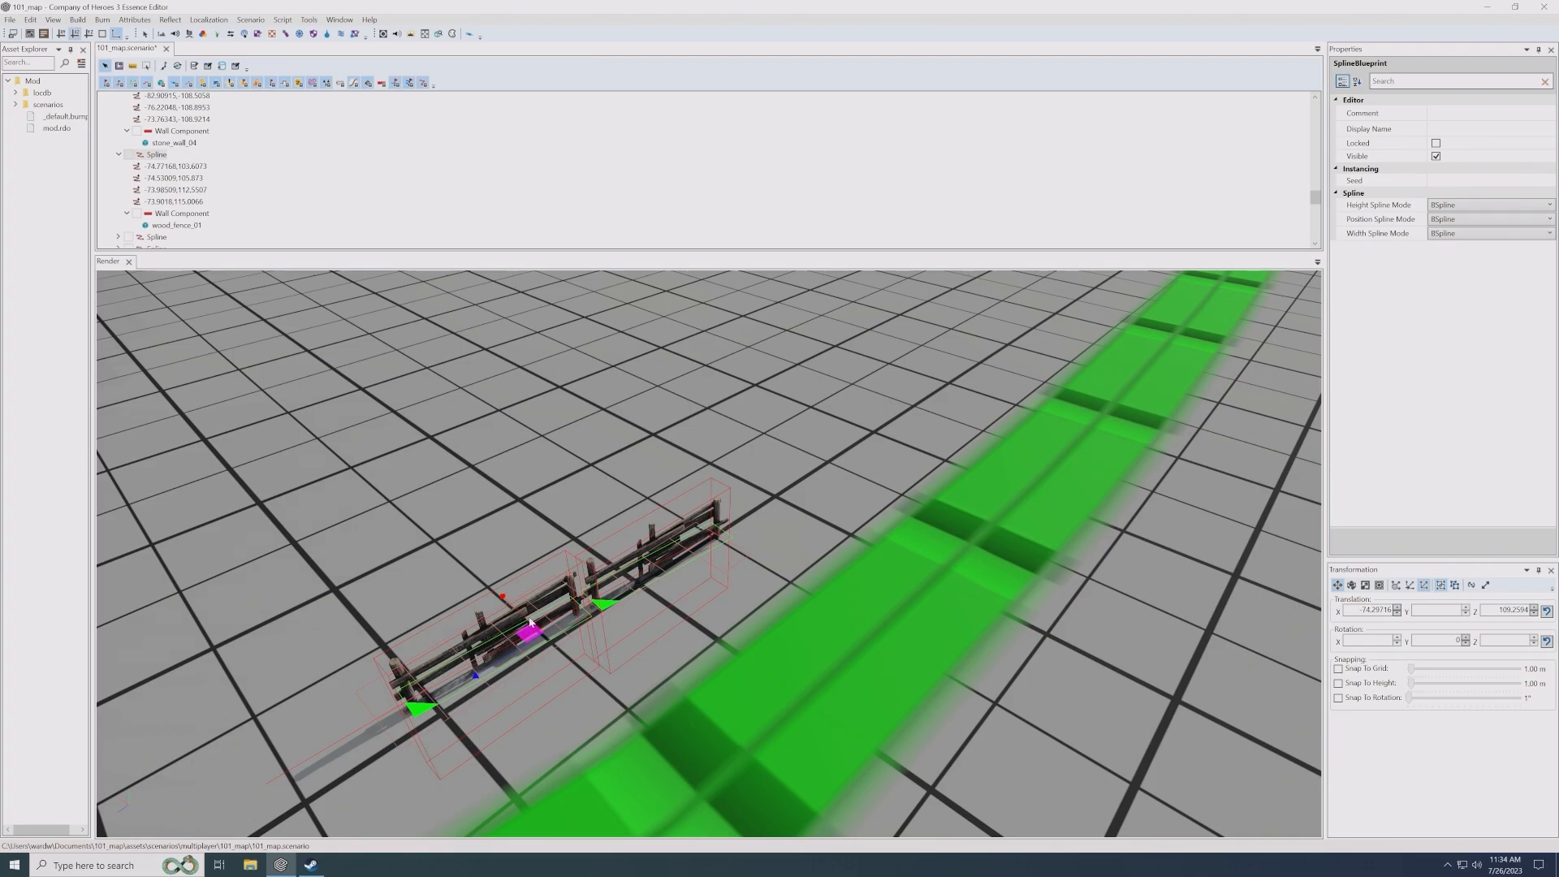
right_click(189, 214)
left_click(198, 228)
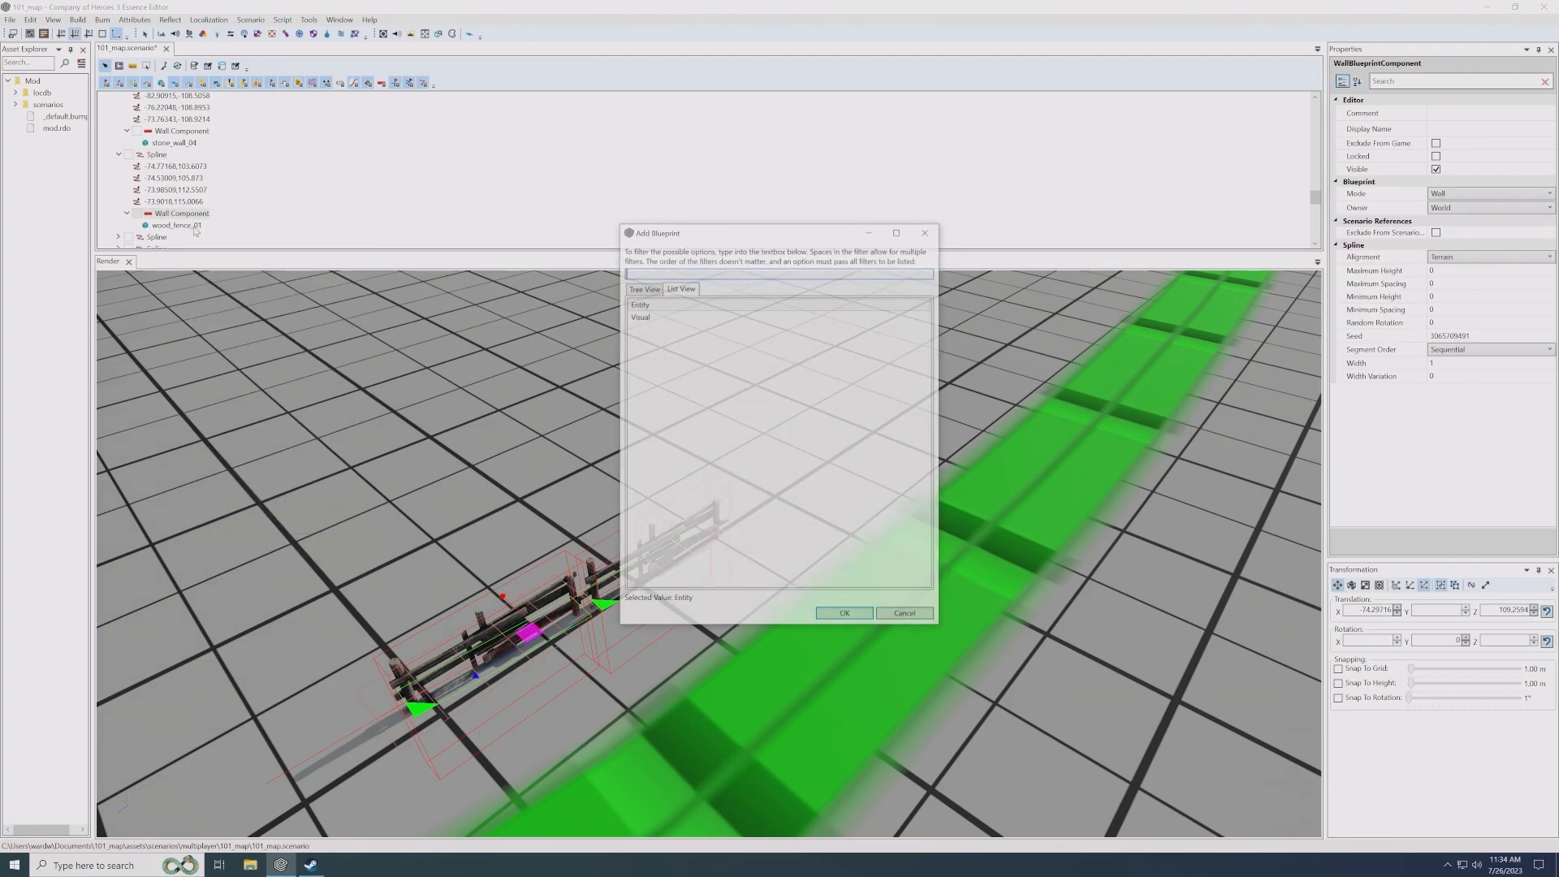
double_click(769, 304)
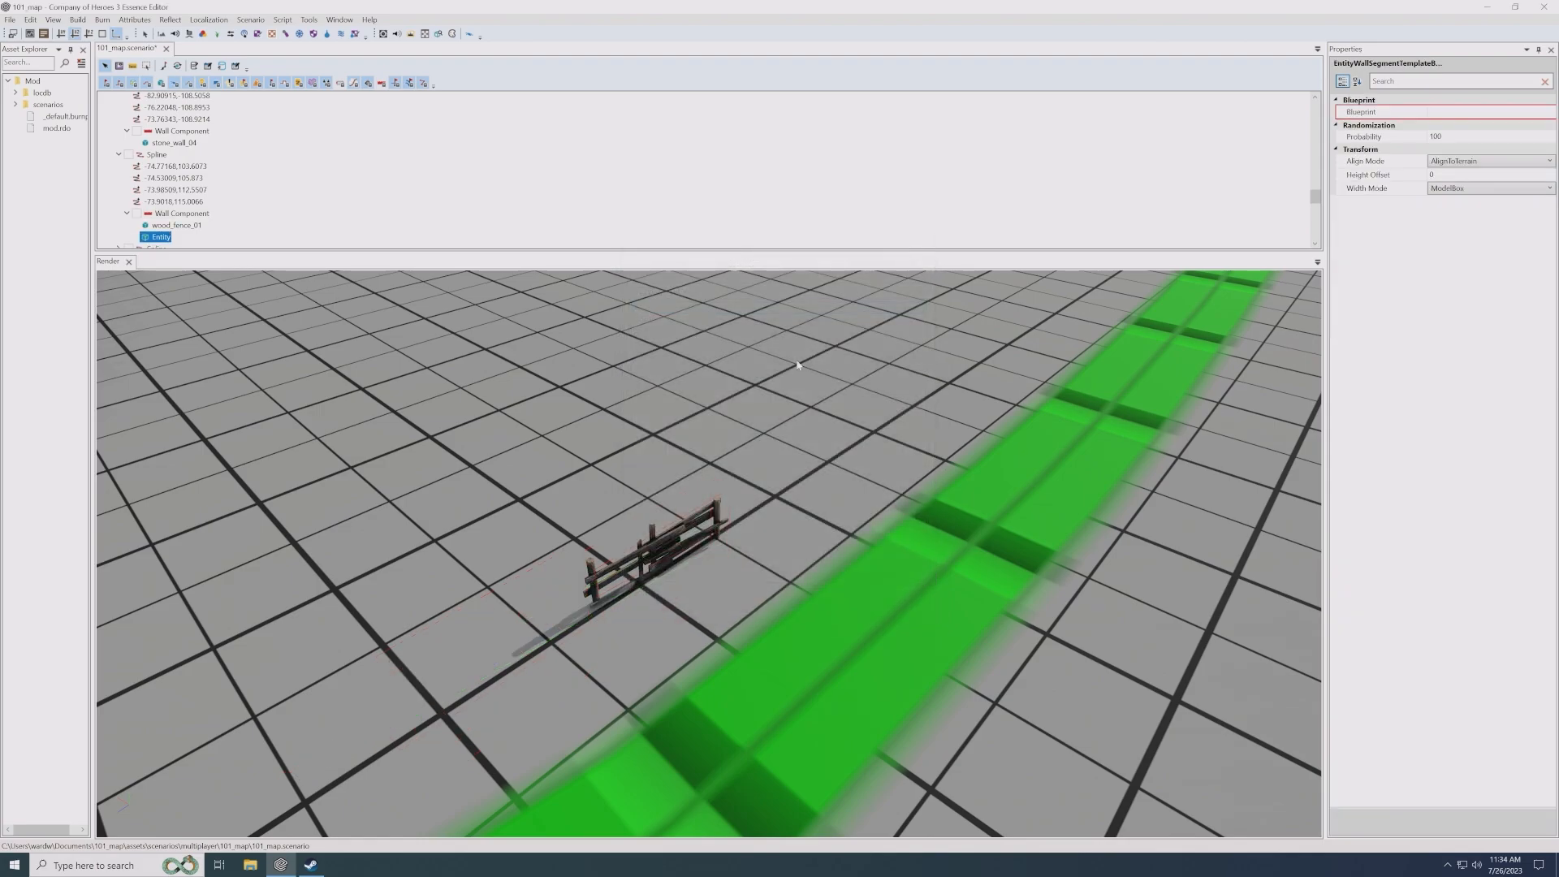
- Assign the wood_fence_02 blueprint from the environment objects' low_walls folder to the new entity segment
left_click(1548, 113)
double_click(731, 347)
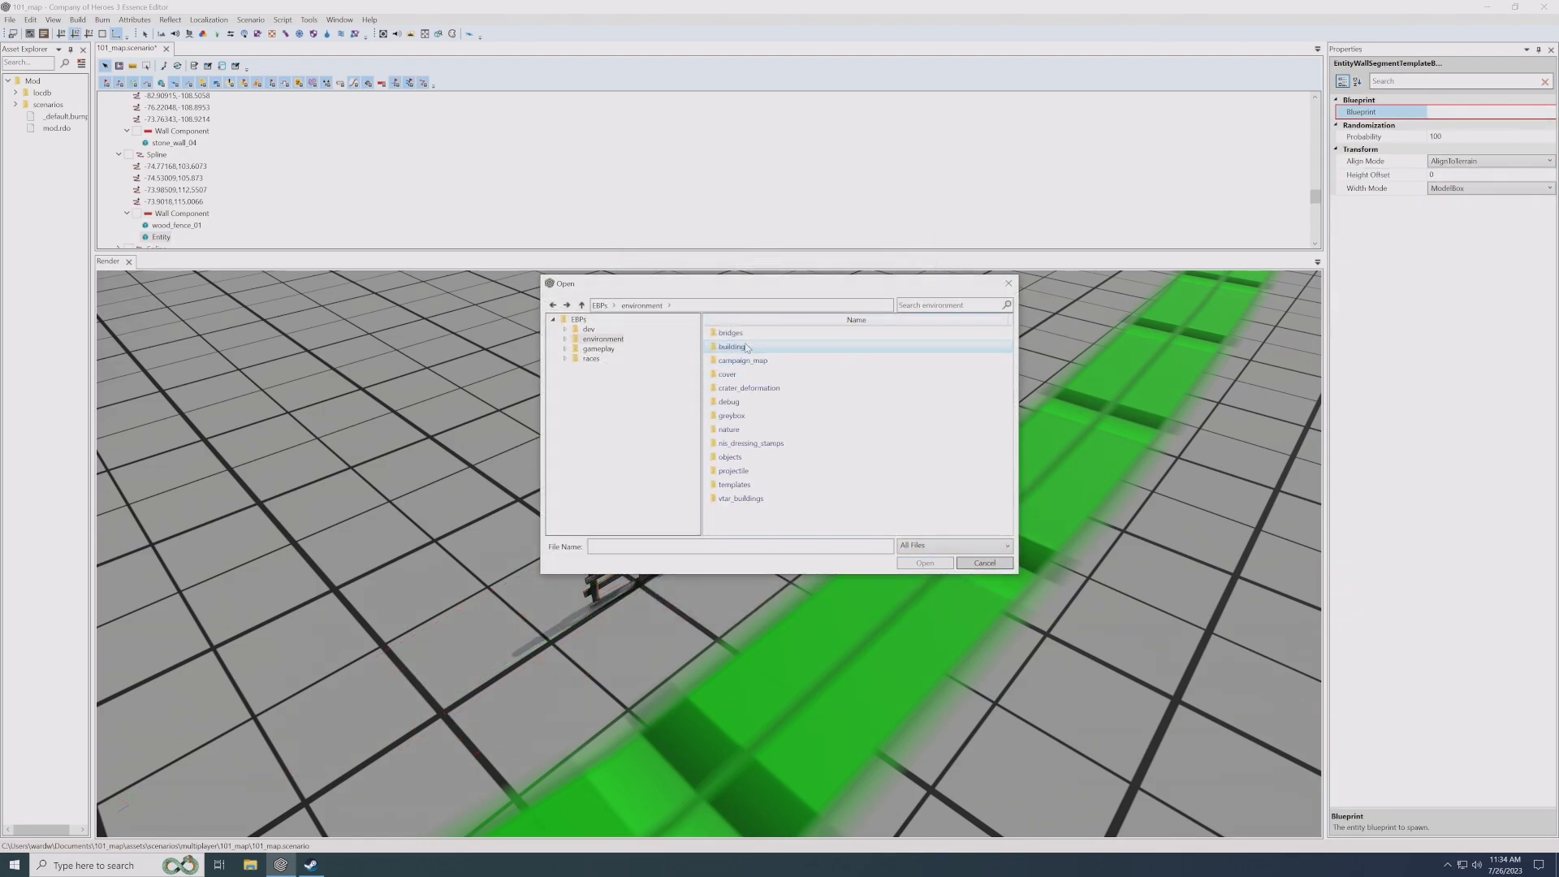
double_click(729, 457)
scroll(735, 488, "down", 5)
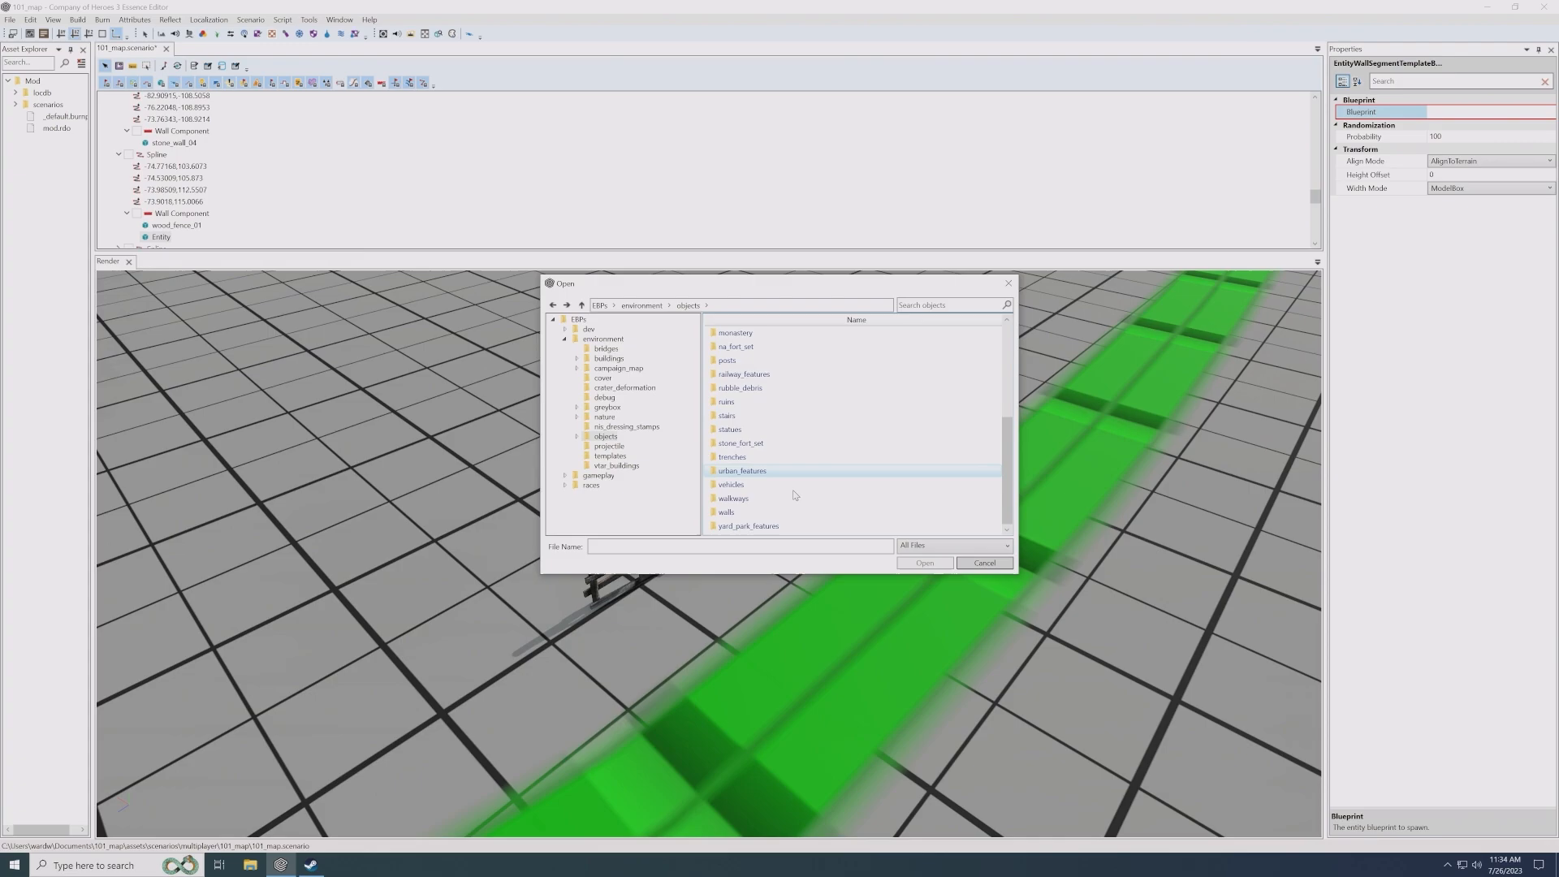
double_click(735, 516)
double_click(733, 346)
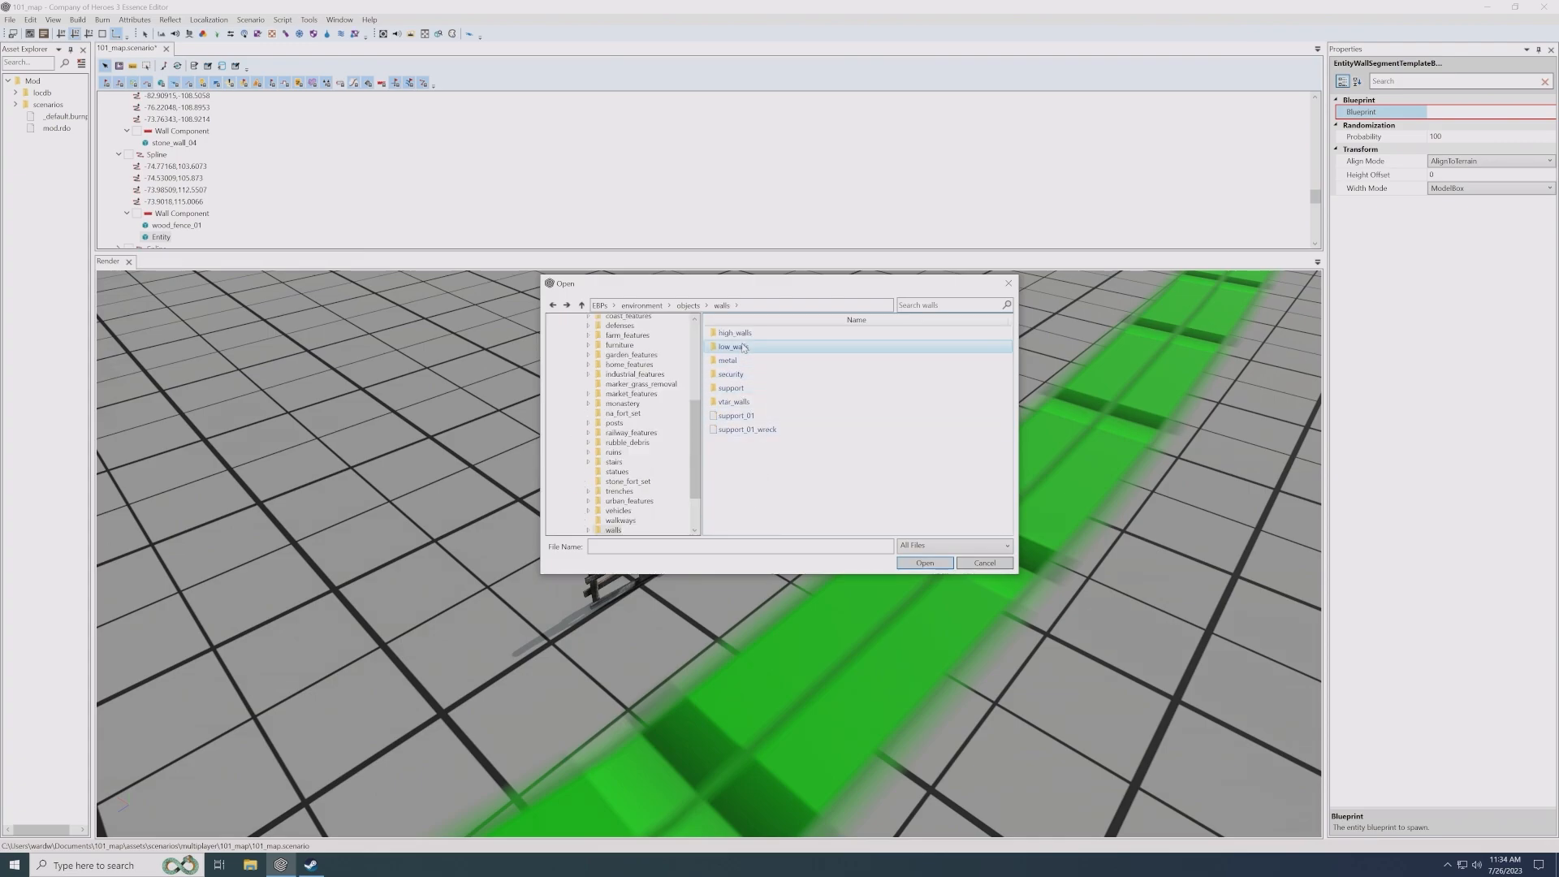
scroll(812, 455, "down", 5)
double_click(789, 515)
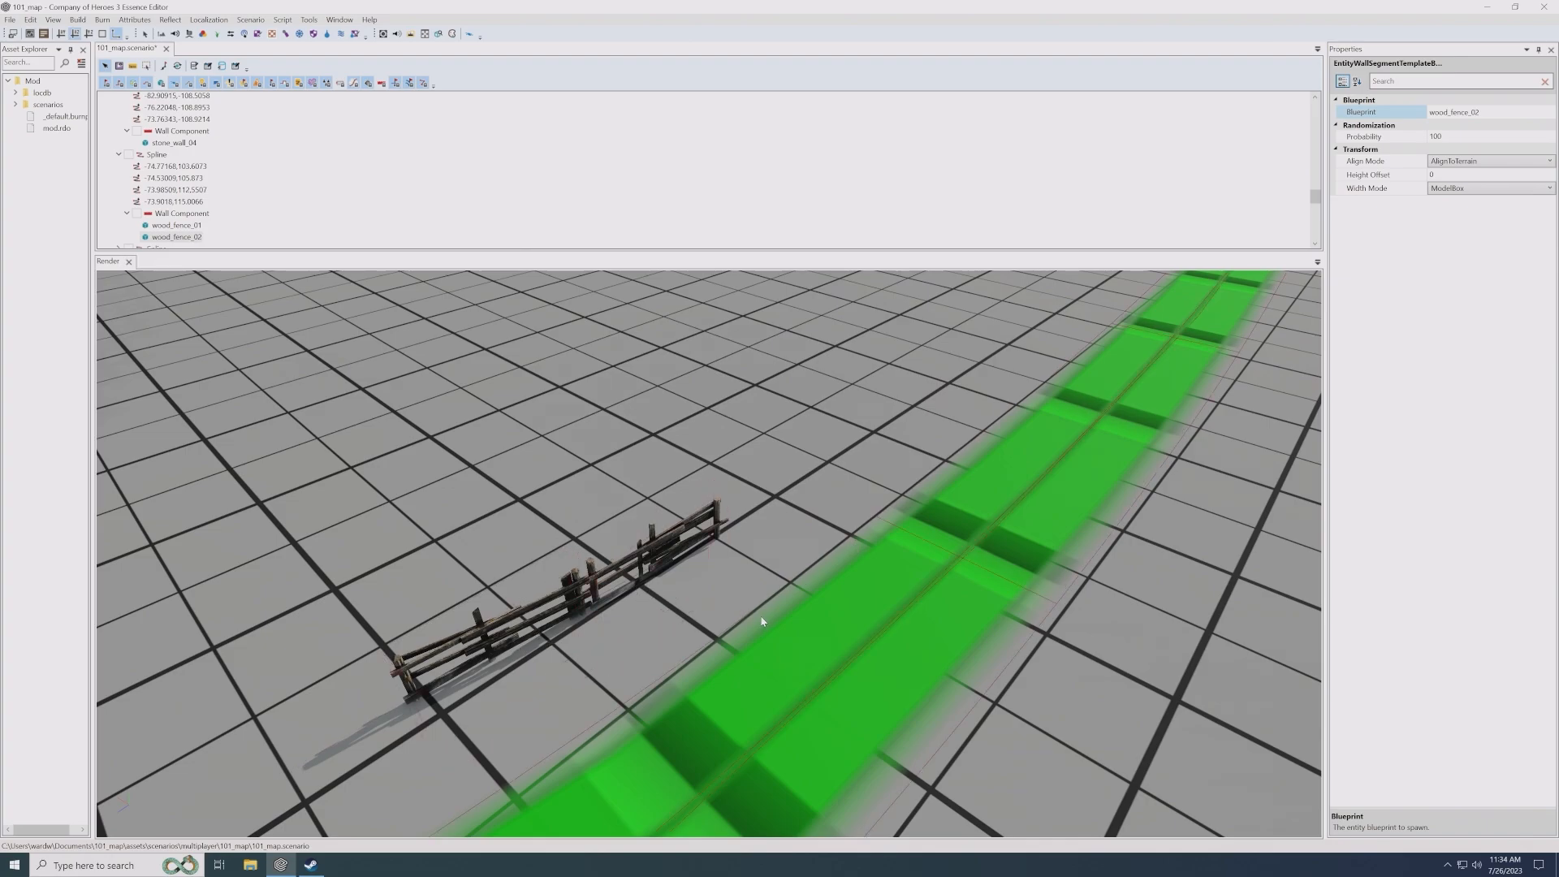
- Stretch the wooden fence alongside the green road by moving its far end point farther out
middle_click_drag(624, 671, 744, 594)
left_click(708, 532)
middle_click_drag(891, 513, 843, 520)
left_click(843, 520)
left_click_drag(769, 488, 958, 380)
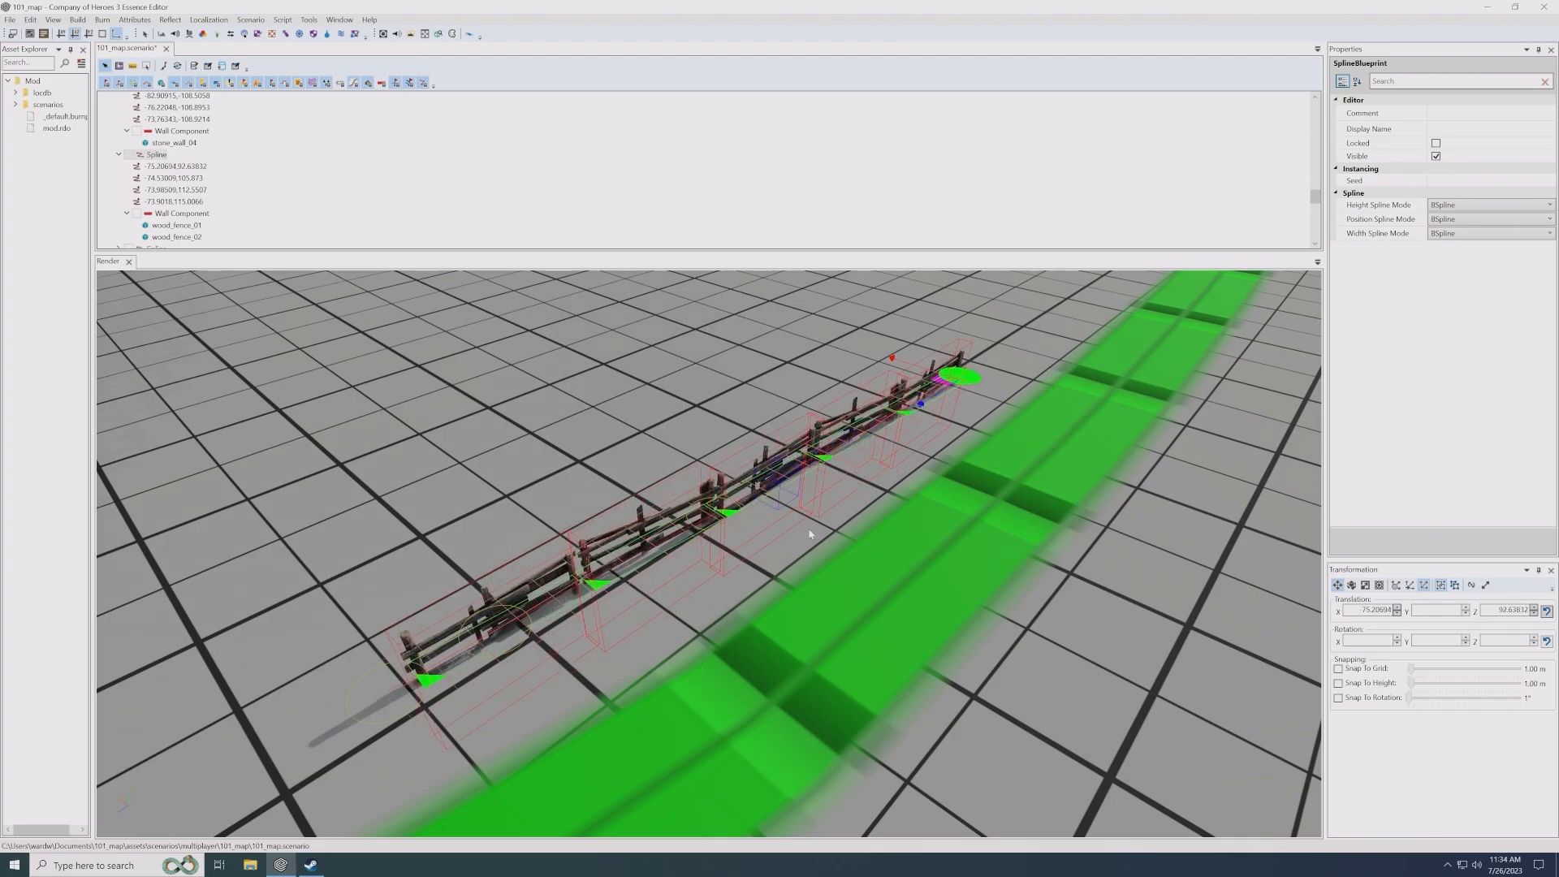
- Set the fence Wall Component's segment order to Random
left_click(588, 676)
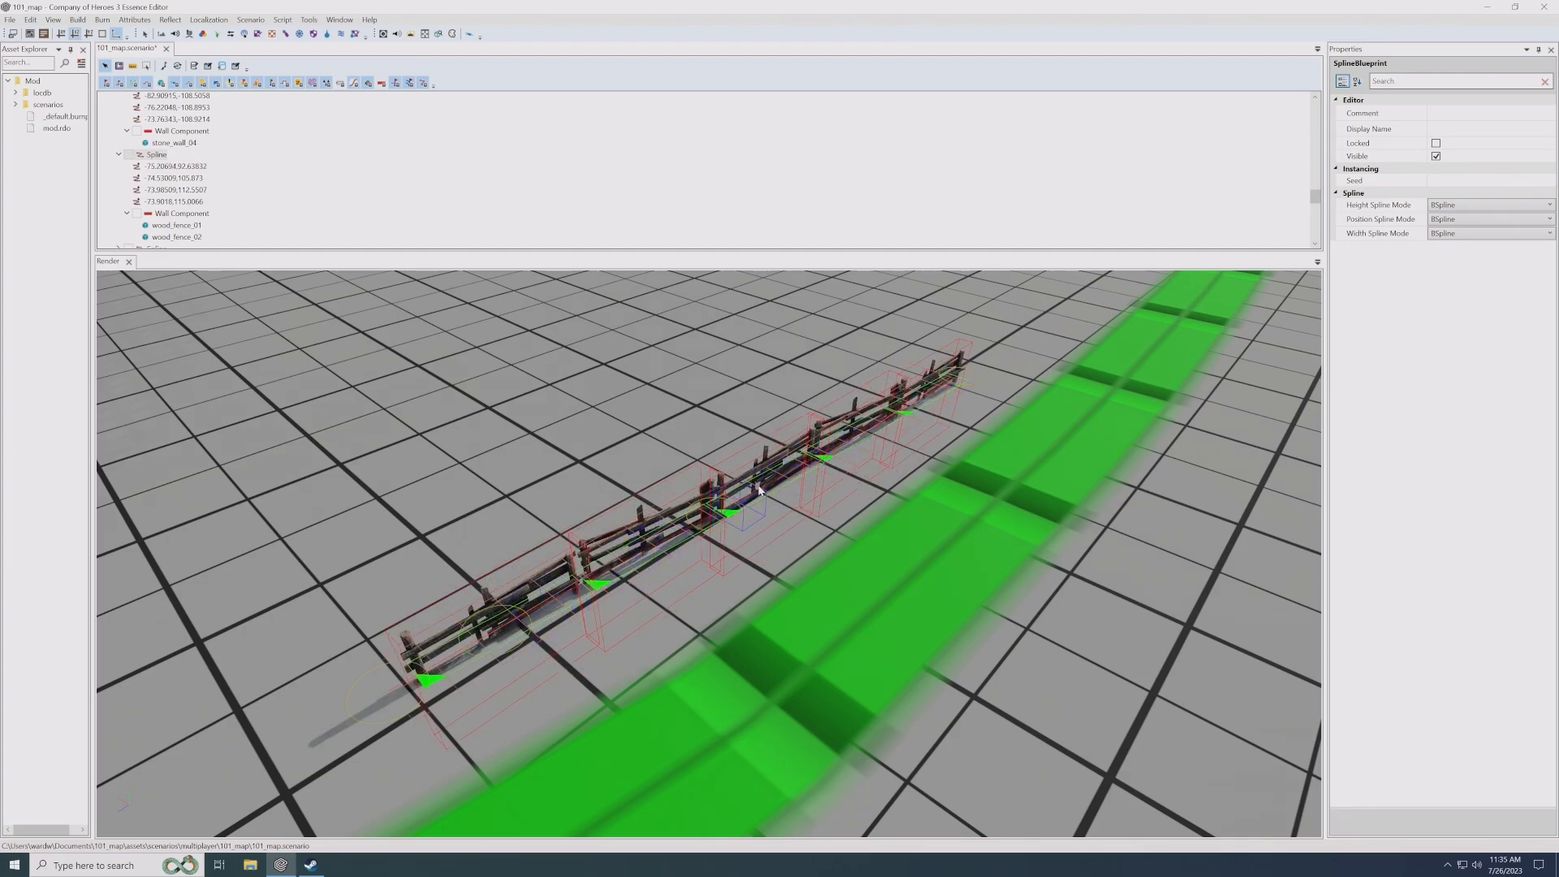
left_click(185, 214)
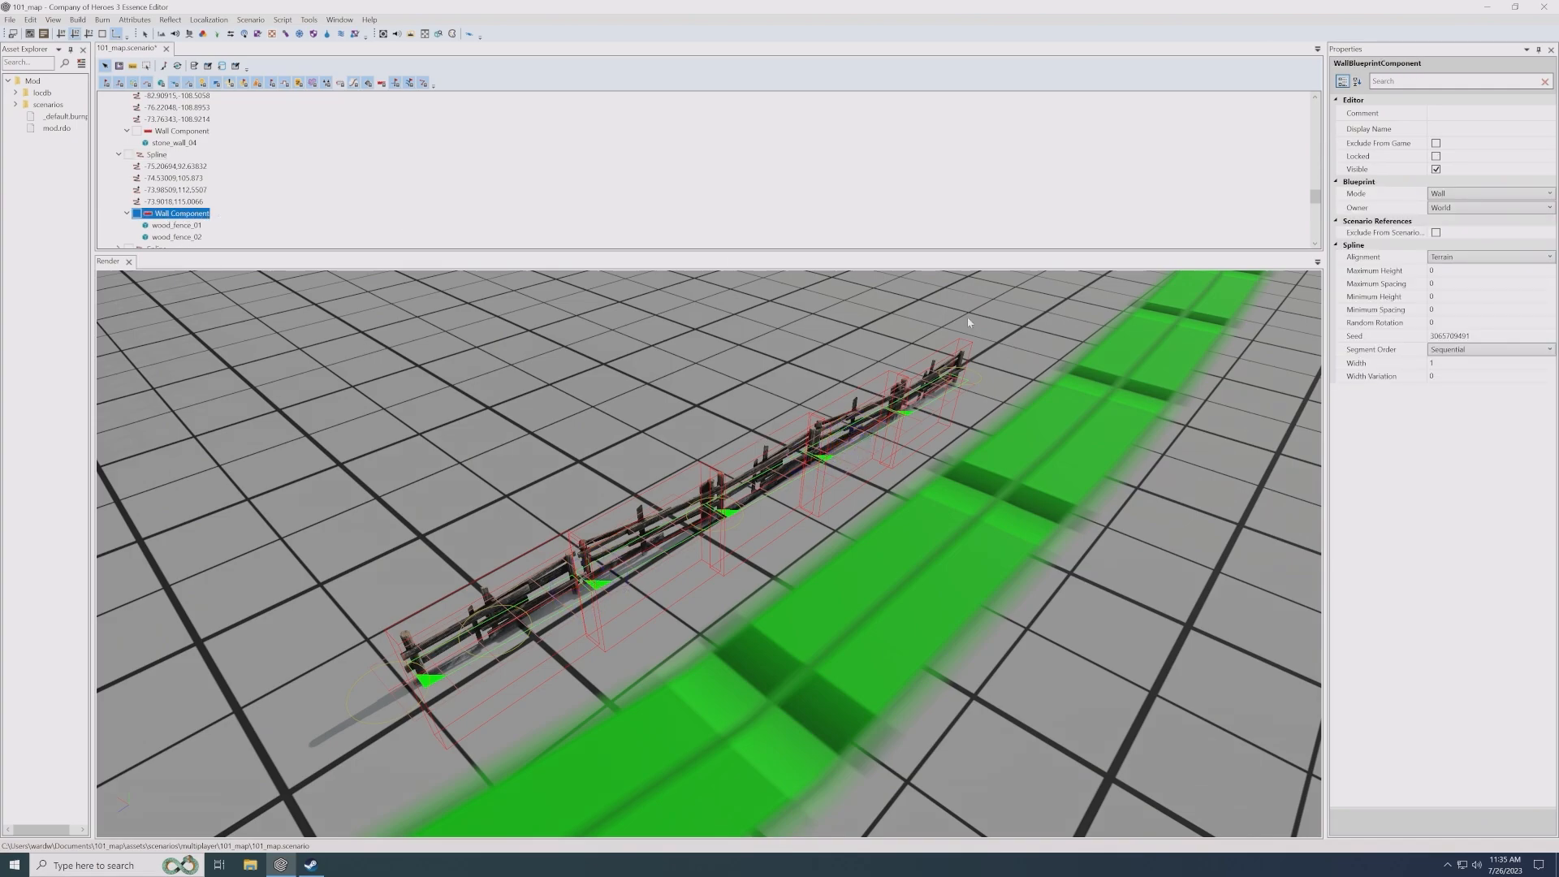
left_click(1494, 349)
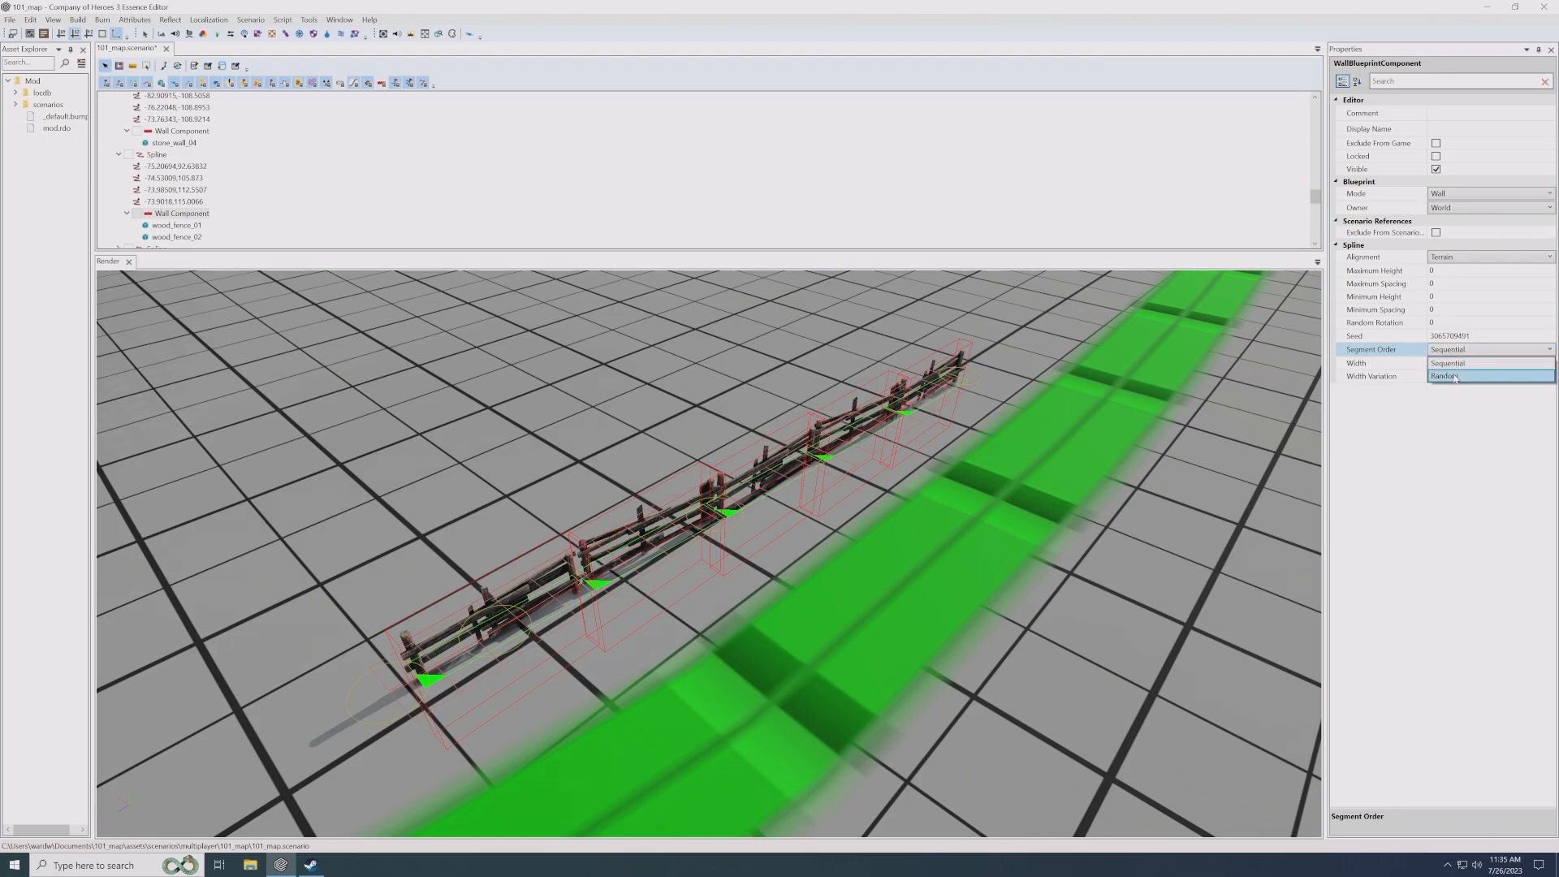
left_click(1454, 375)
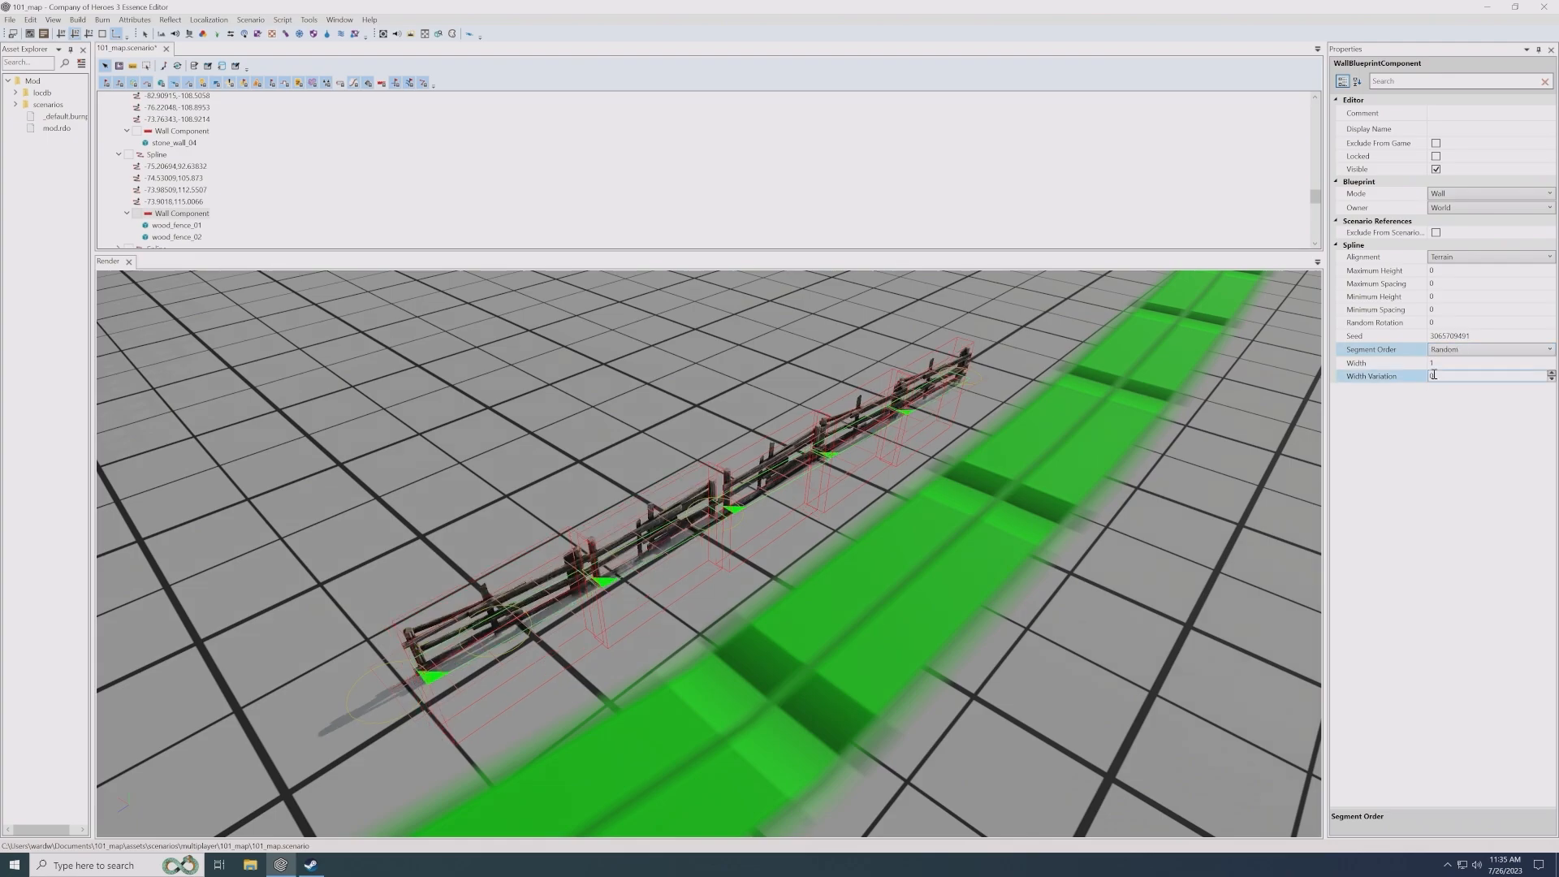
- Extend the fence farther along the green road by moving its far end point again
left_click(964, 380)
middle_click_drag(965, 380, 793, 438)
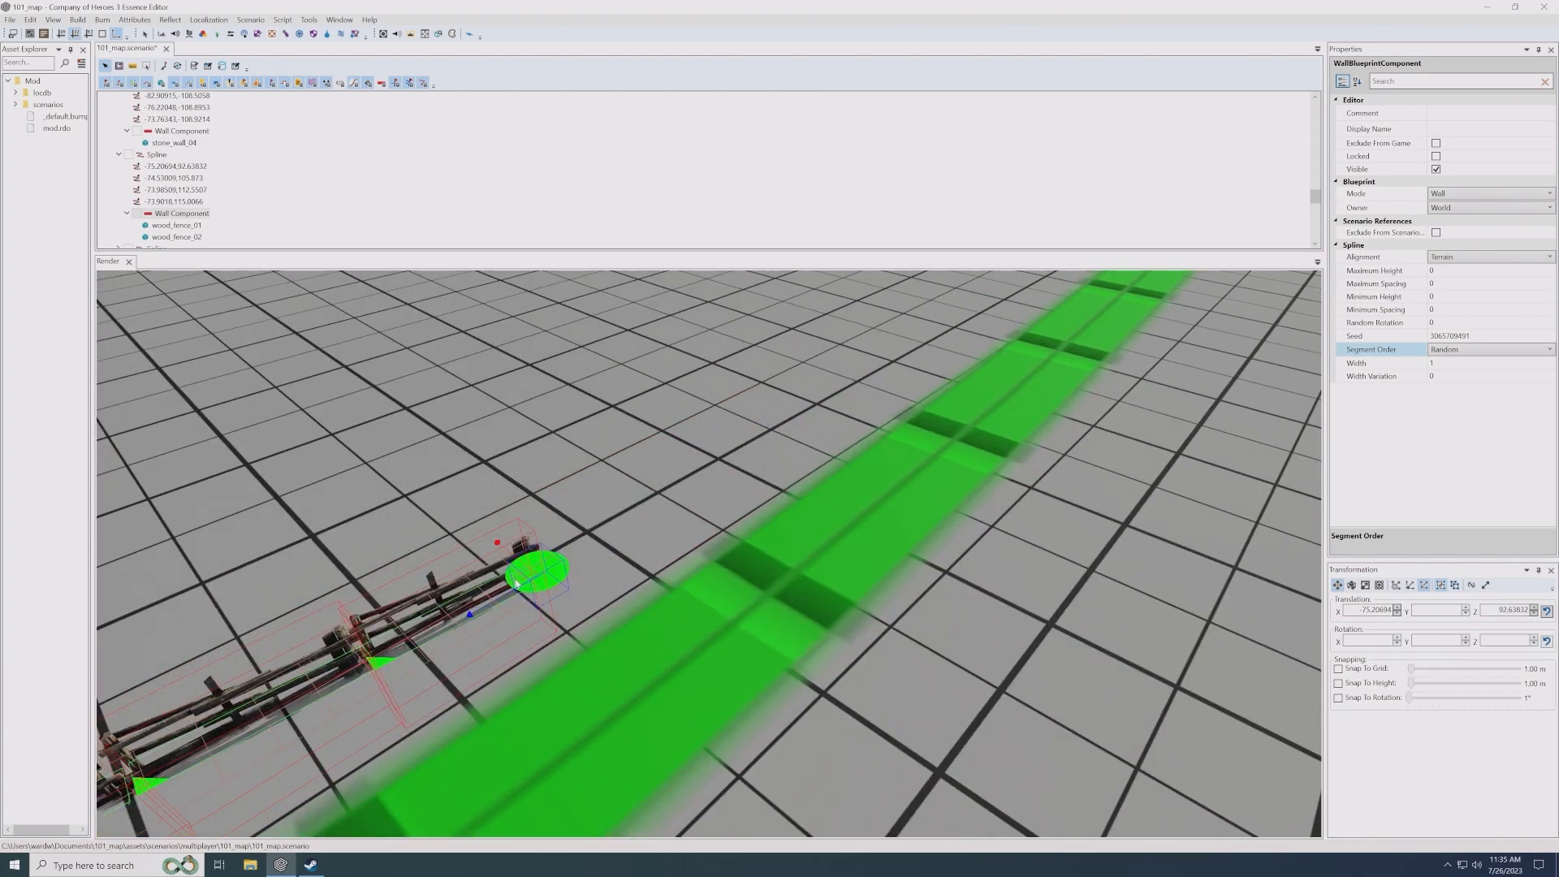
left_click_drag(530, 570, 874, 358)
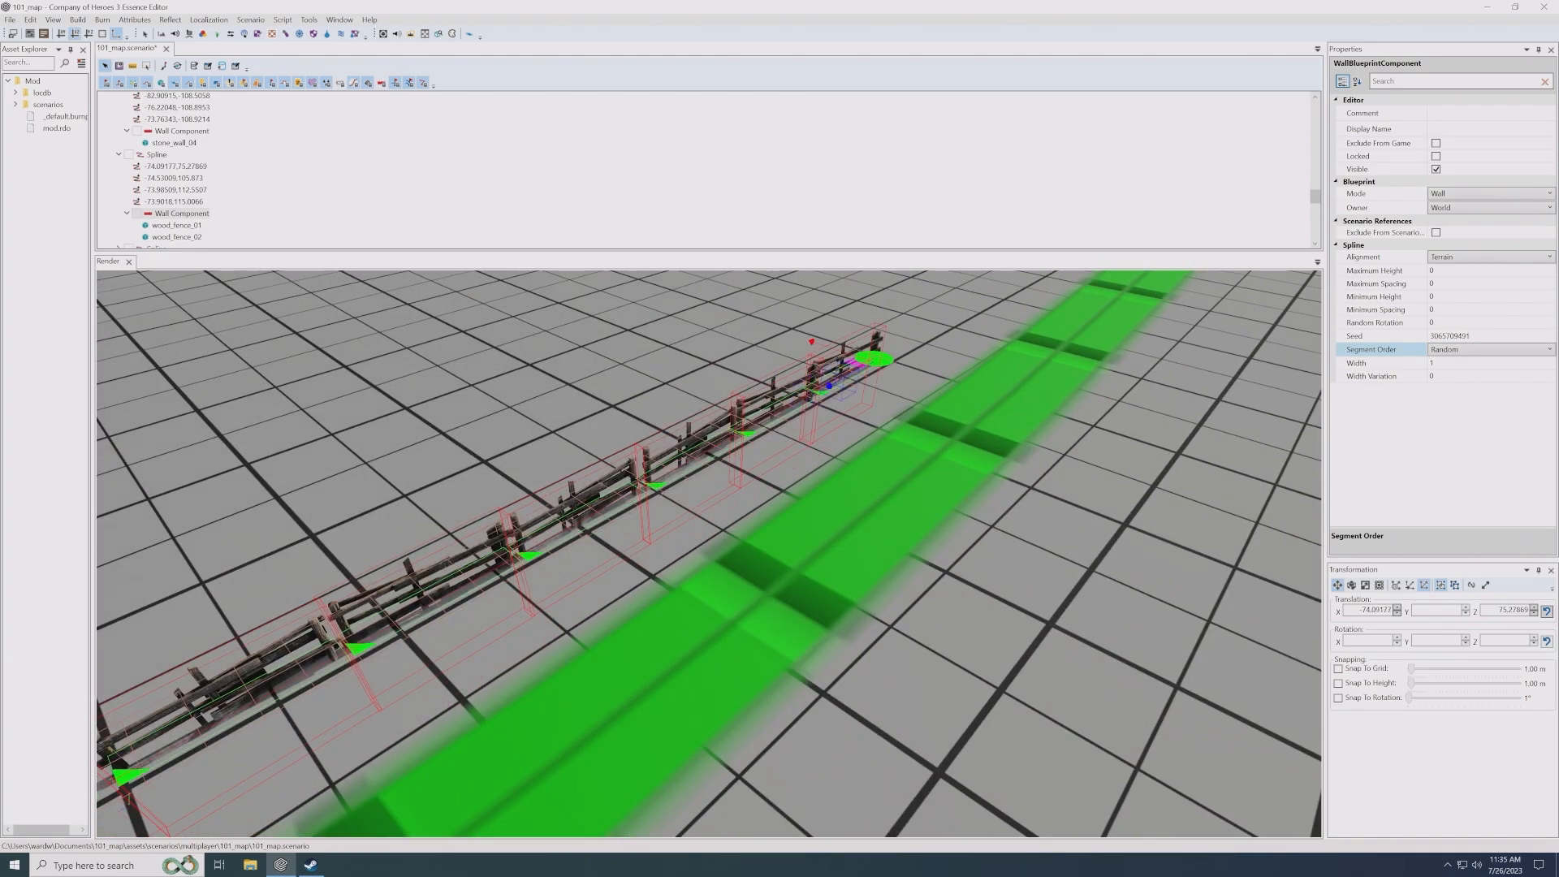
middle_click_drag(873, 358, 1062, 279)
middle_click_drag(513, 592, 610, 586)
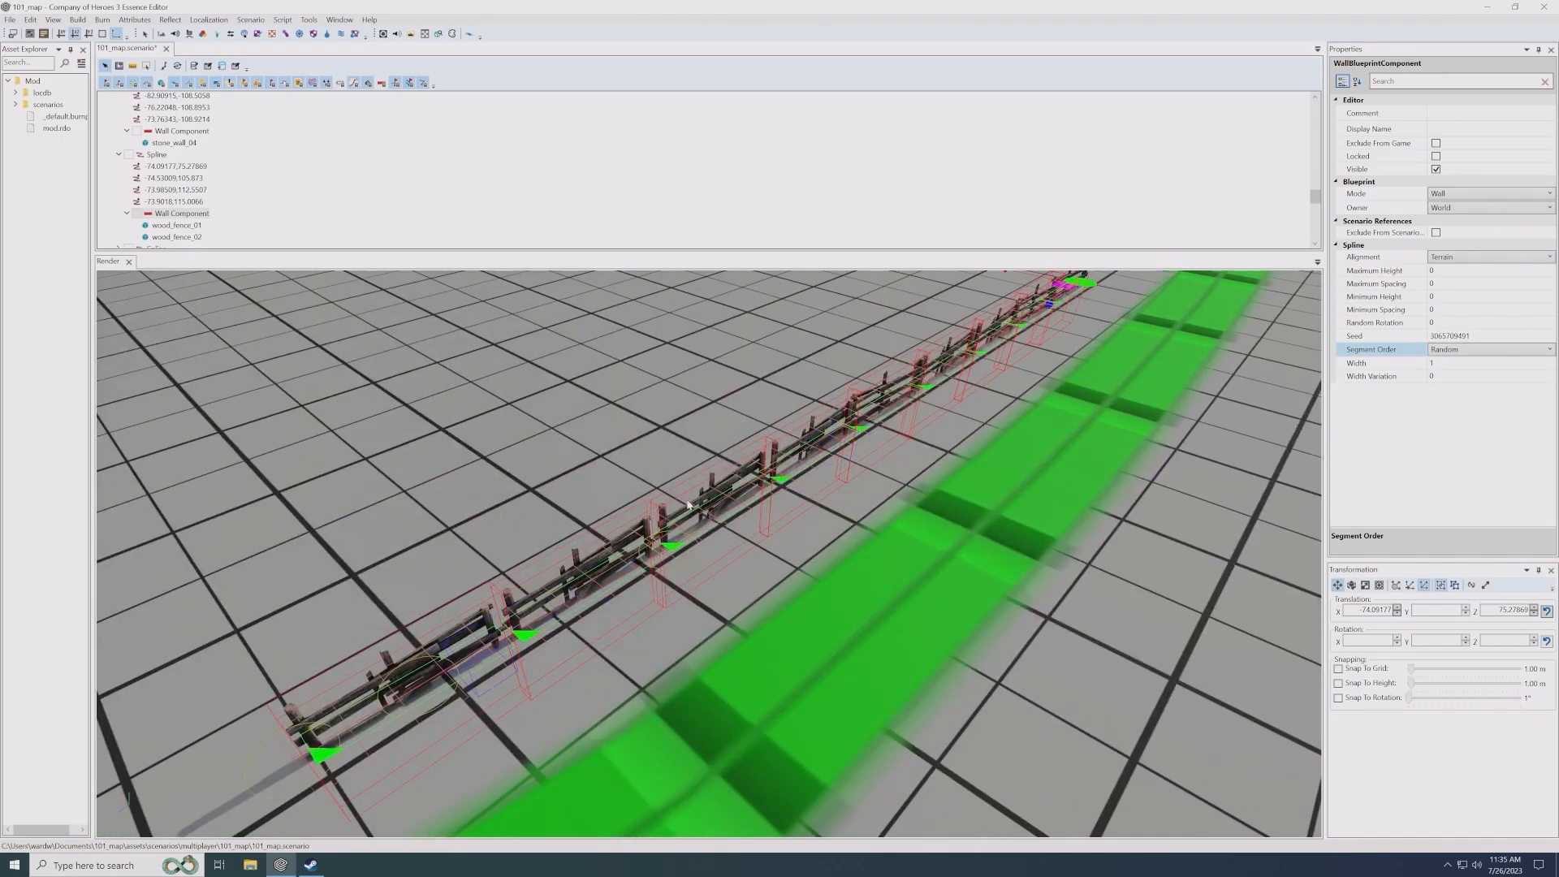
- Try minimum spacings of 0.2 and 0.5 on the fence's Wall Component and return the value to 0
left_click(1456, 364)
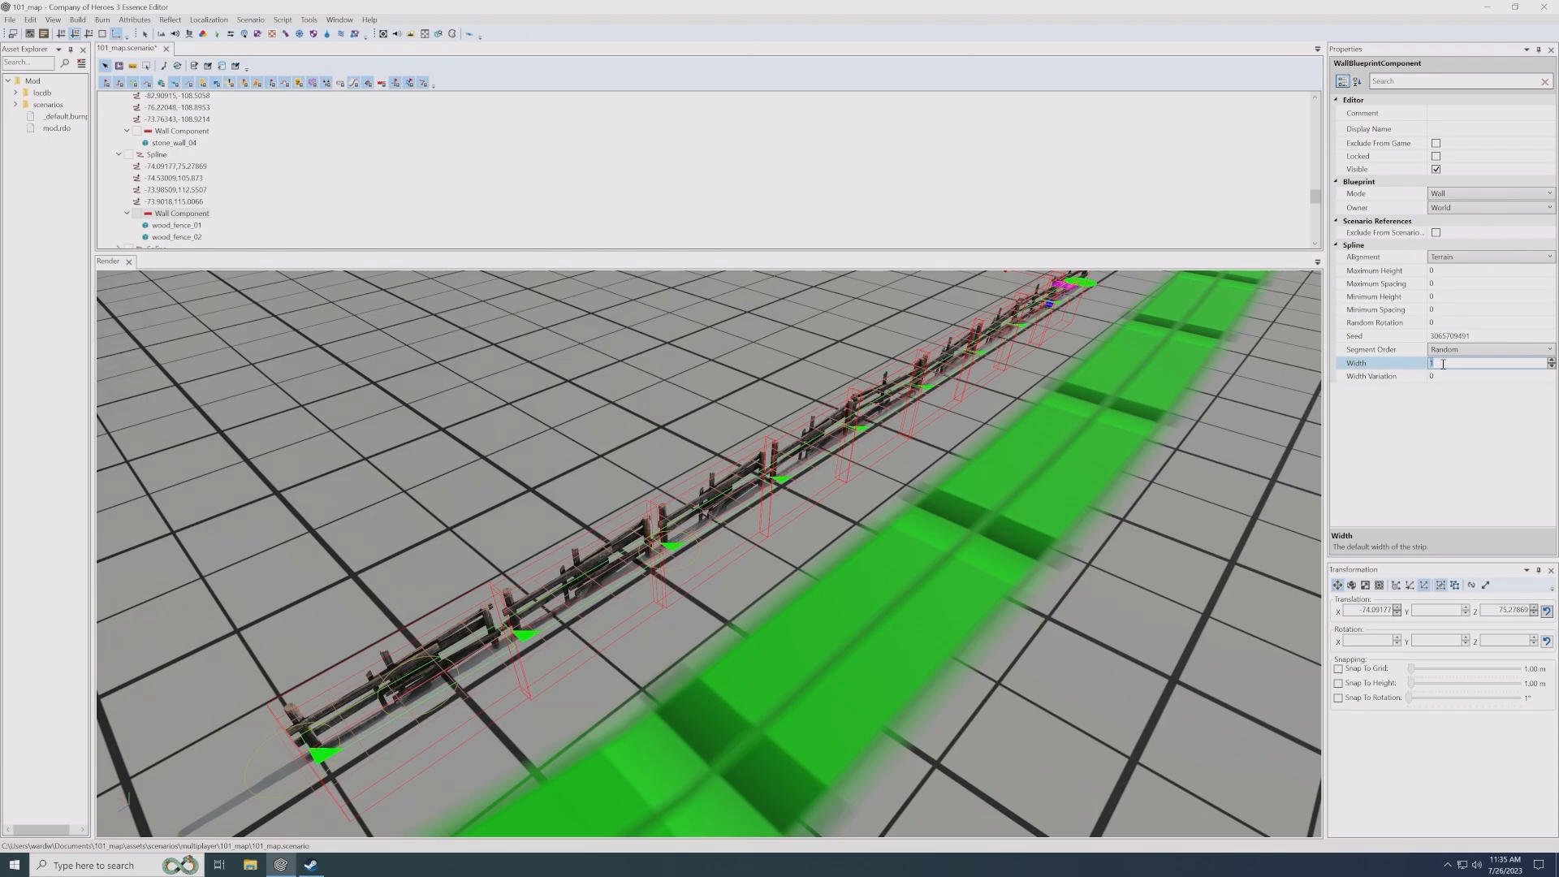
type("0.5")
left_click(1426, 294)
left_click(1431, 310)
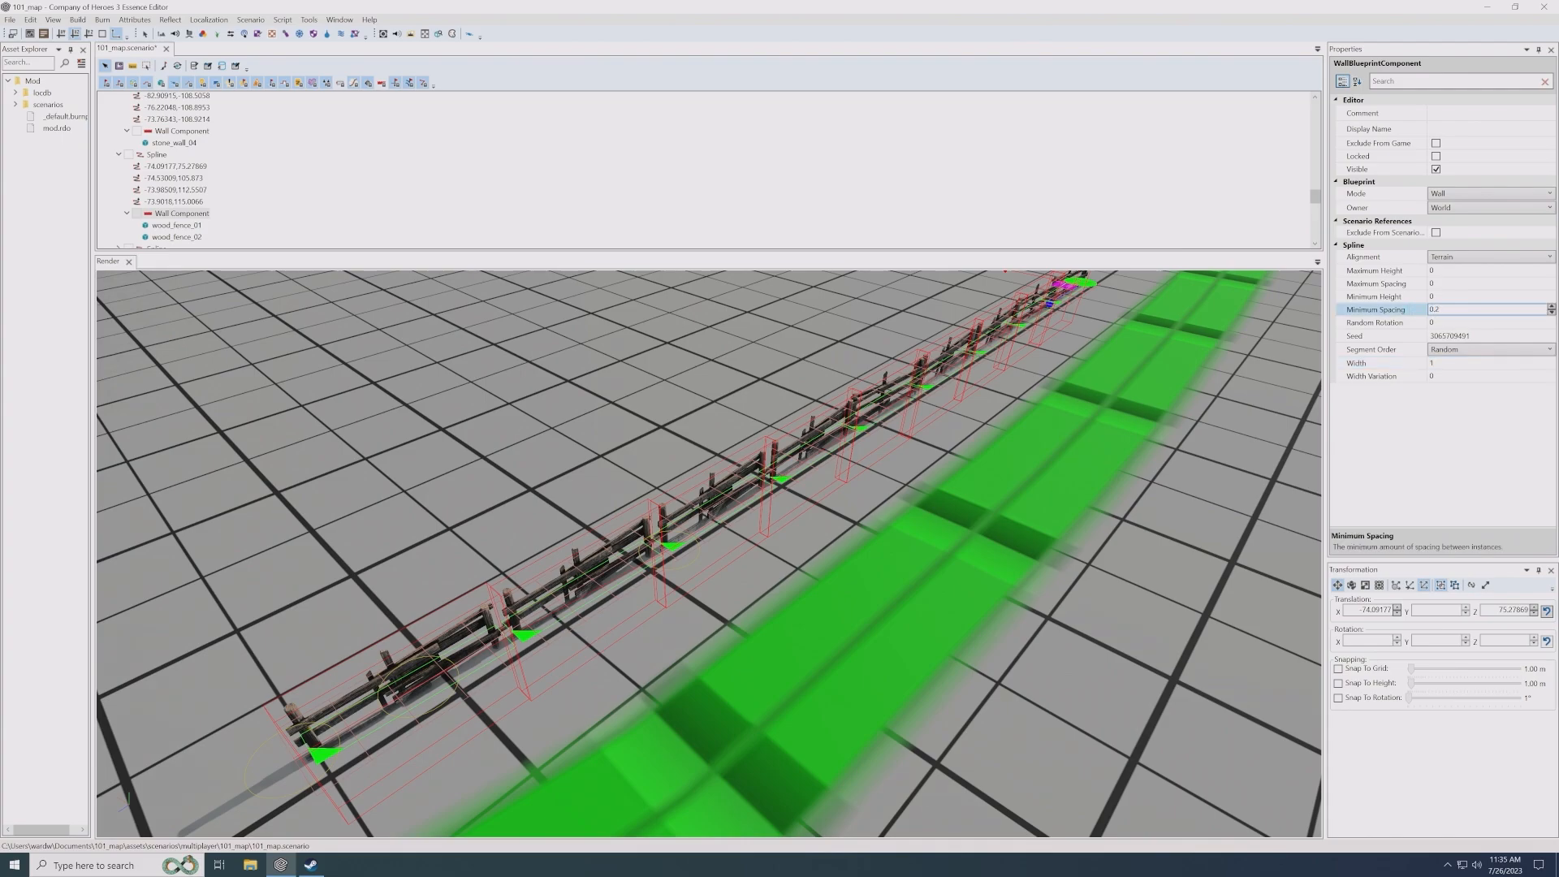
type("0.2")
key("Return")
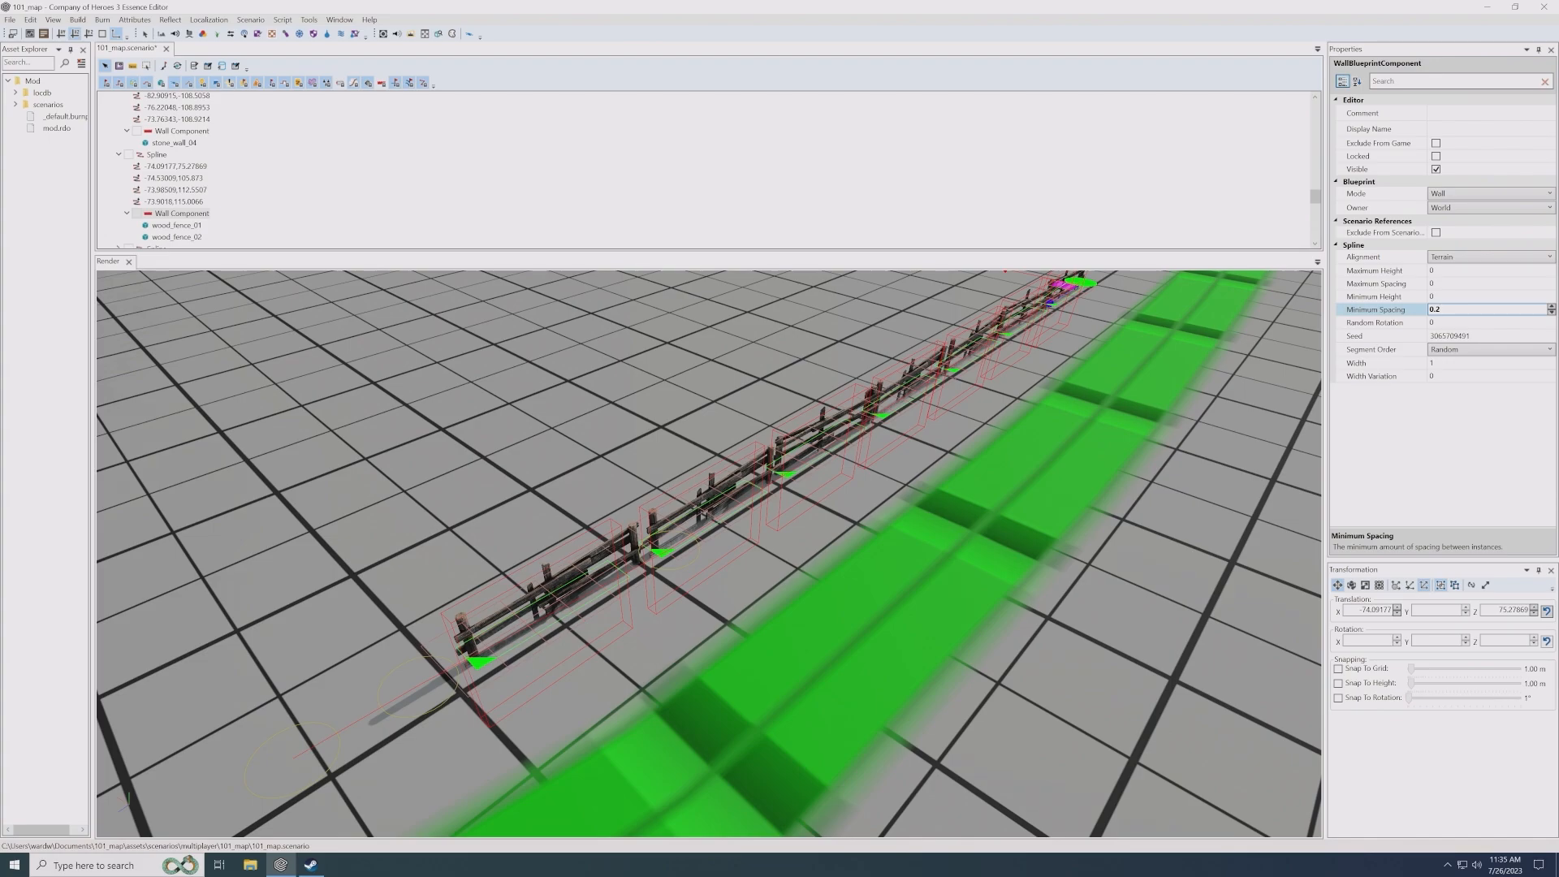
type("5")
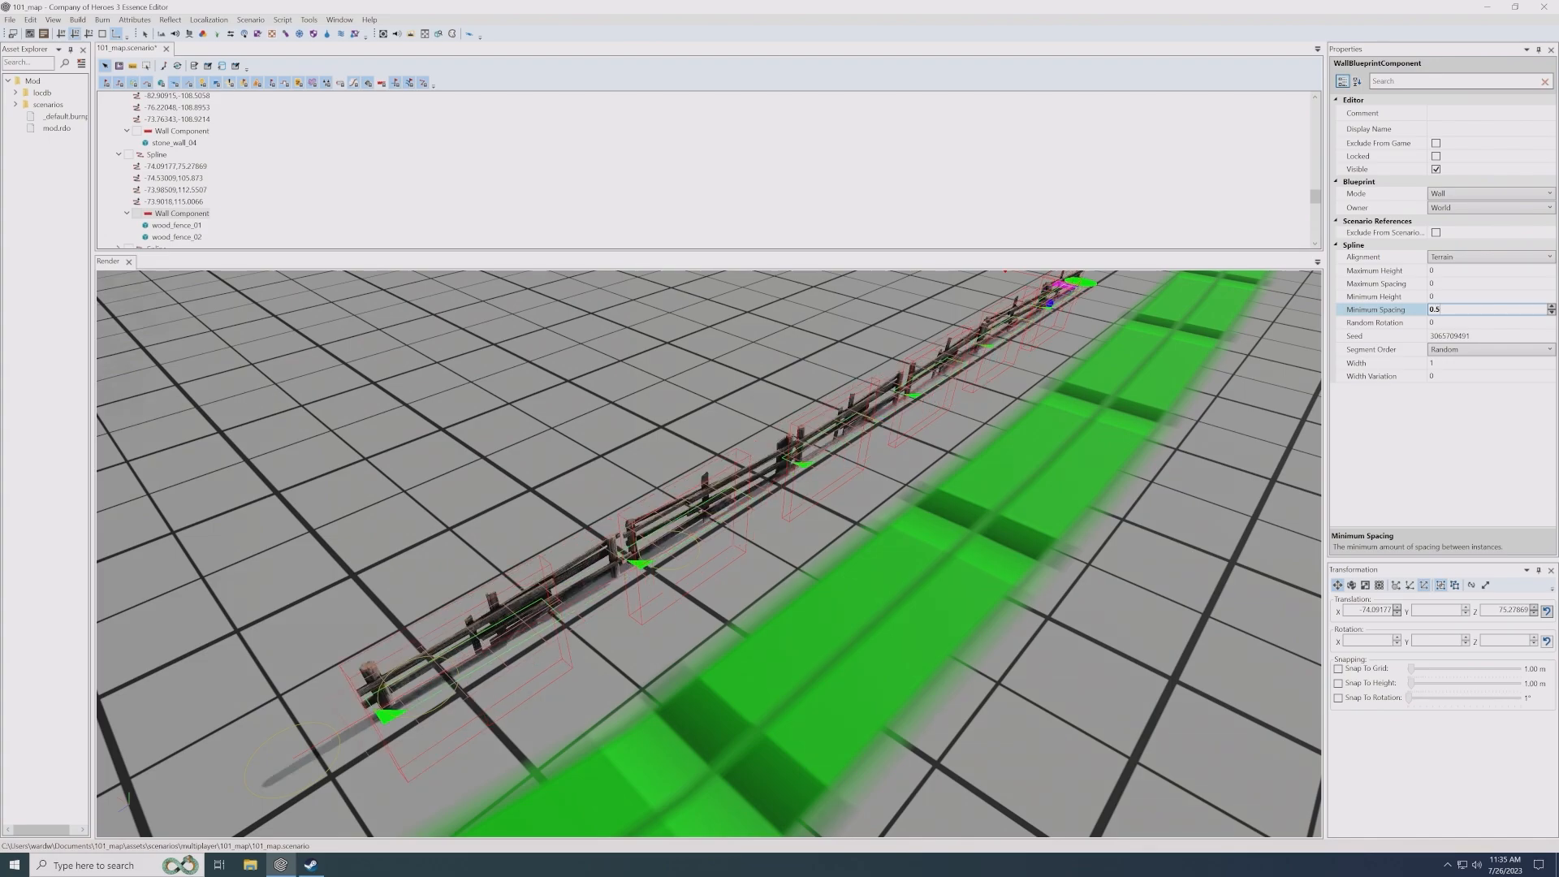
type("0")
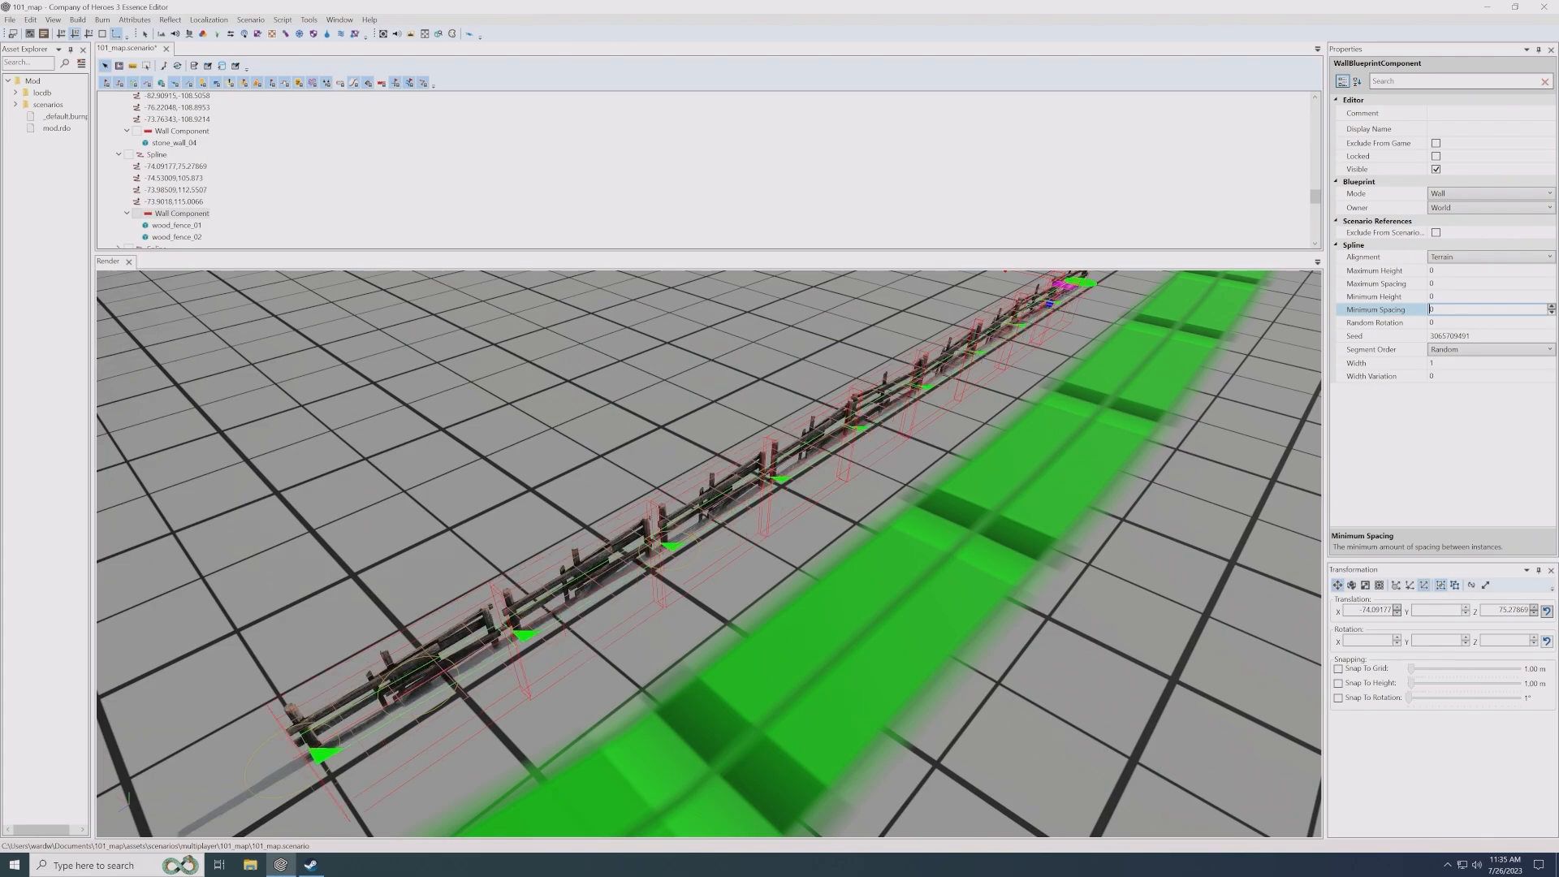
- Try maximum spacings of 1, 2 and 1.5 on the fence's Wall Component and settle on 1.8
left_click(1393, 283)
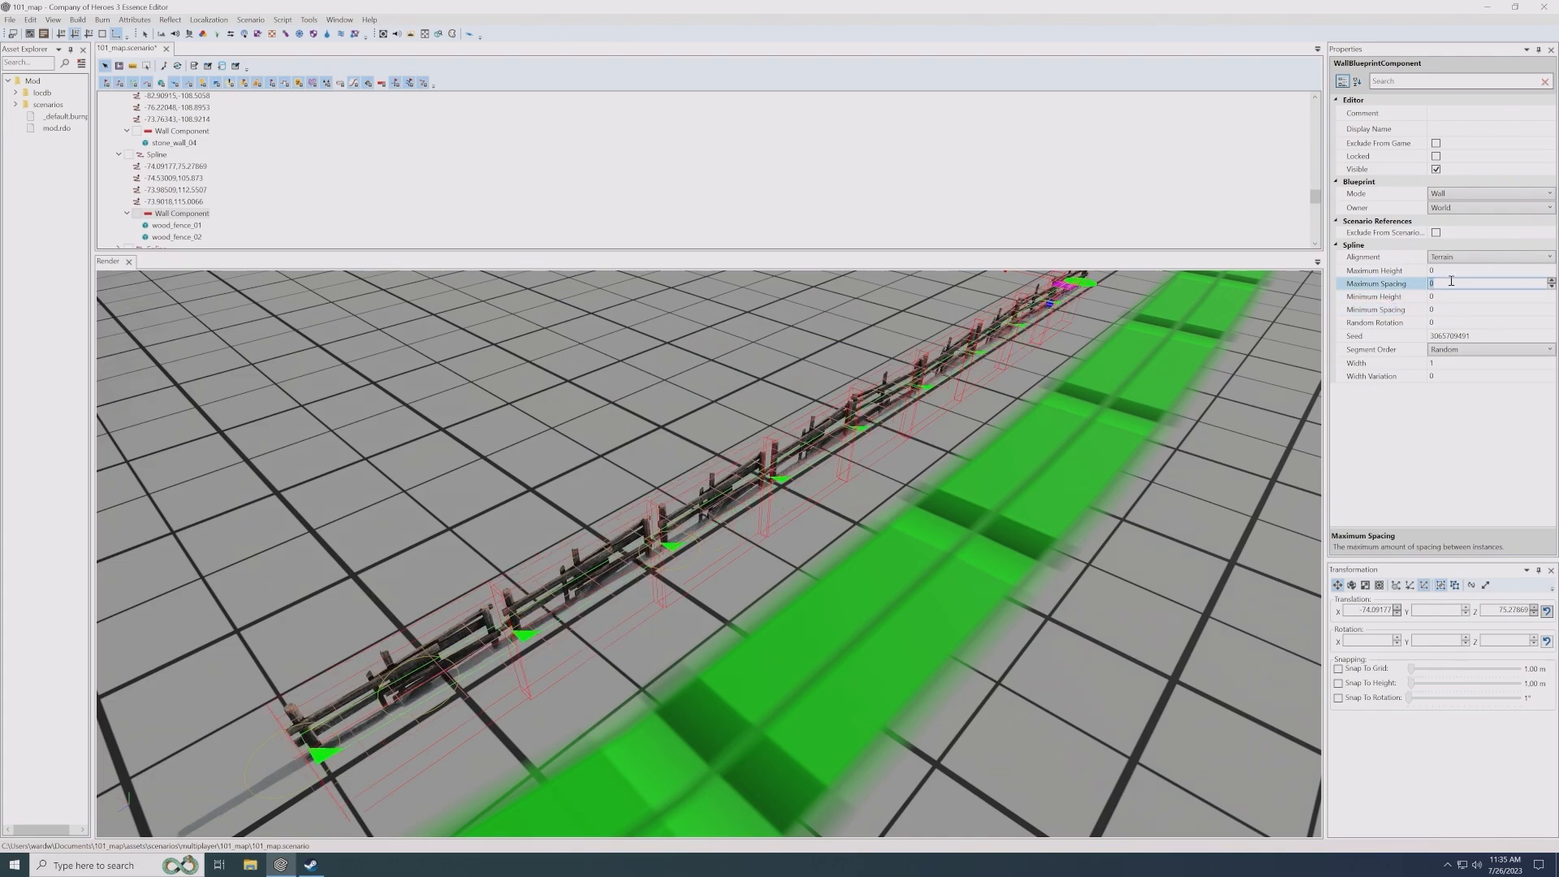
type("4")
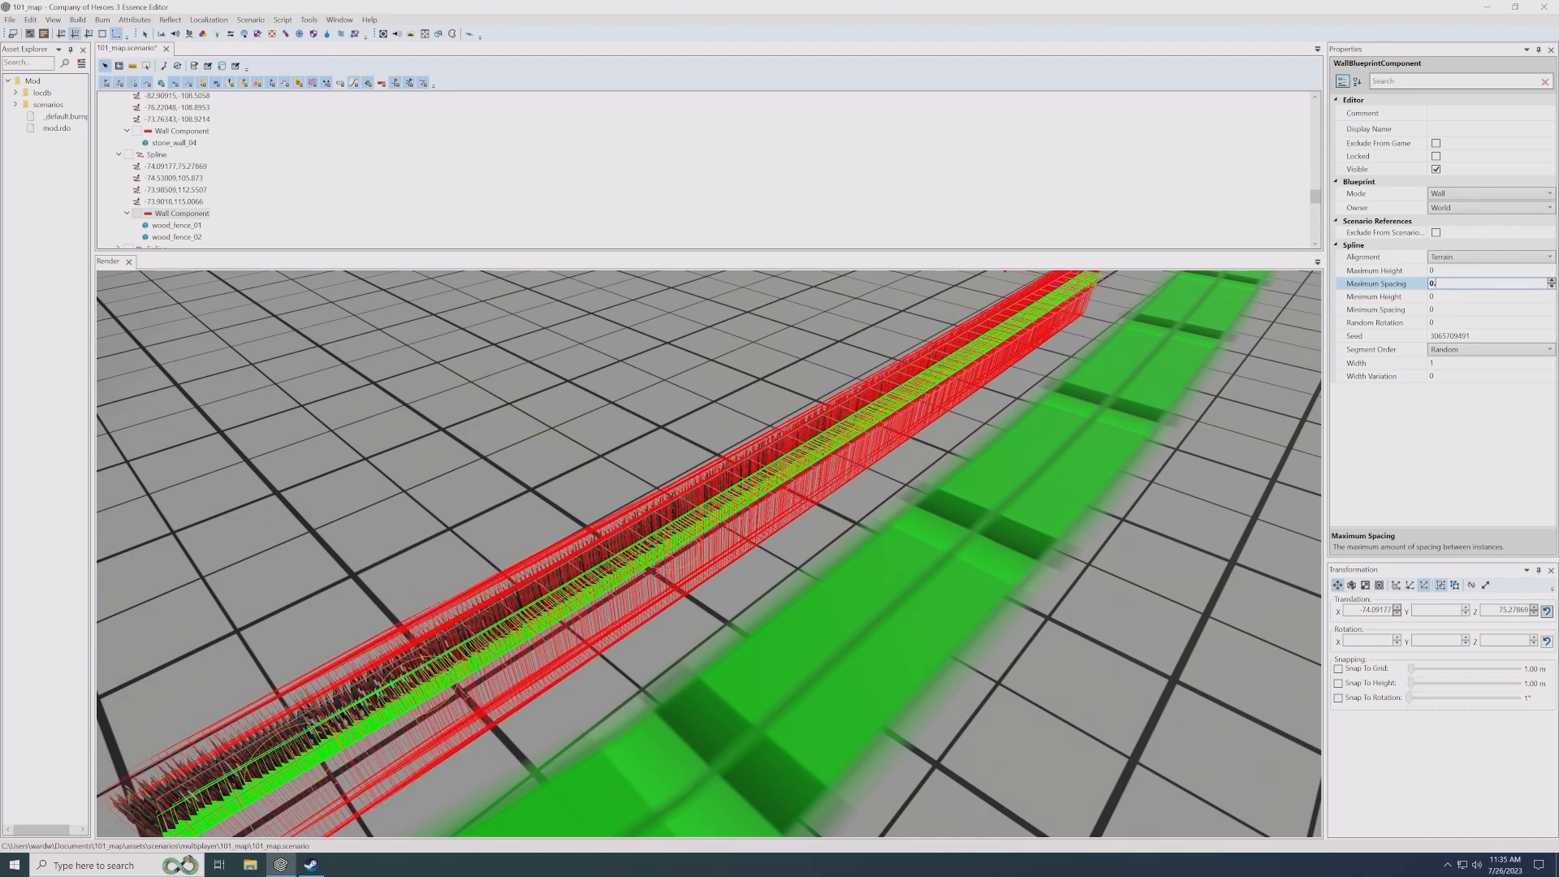
key("BackSpace")
key("BackSpace")
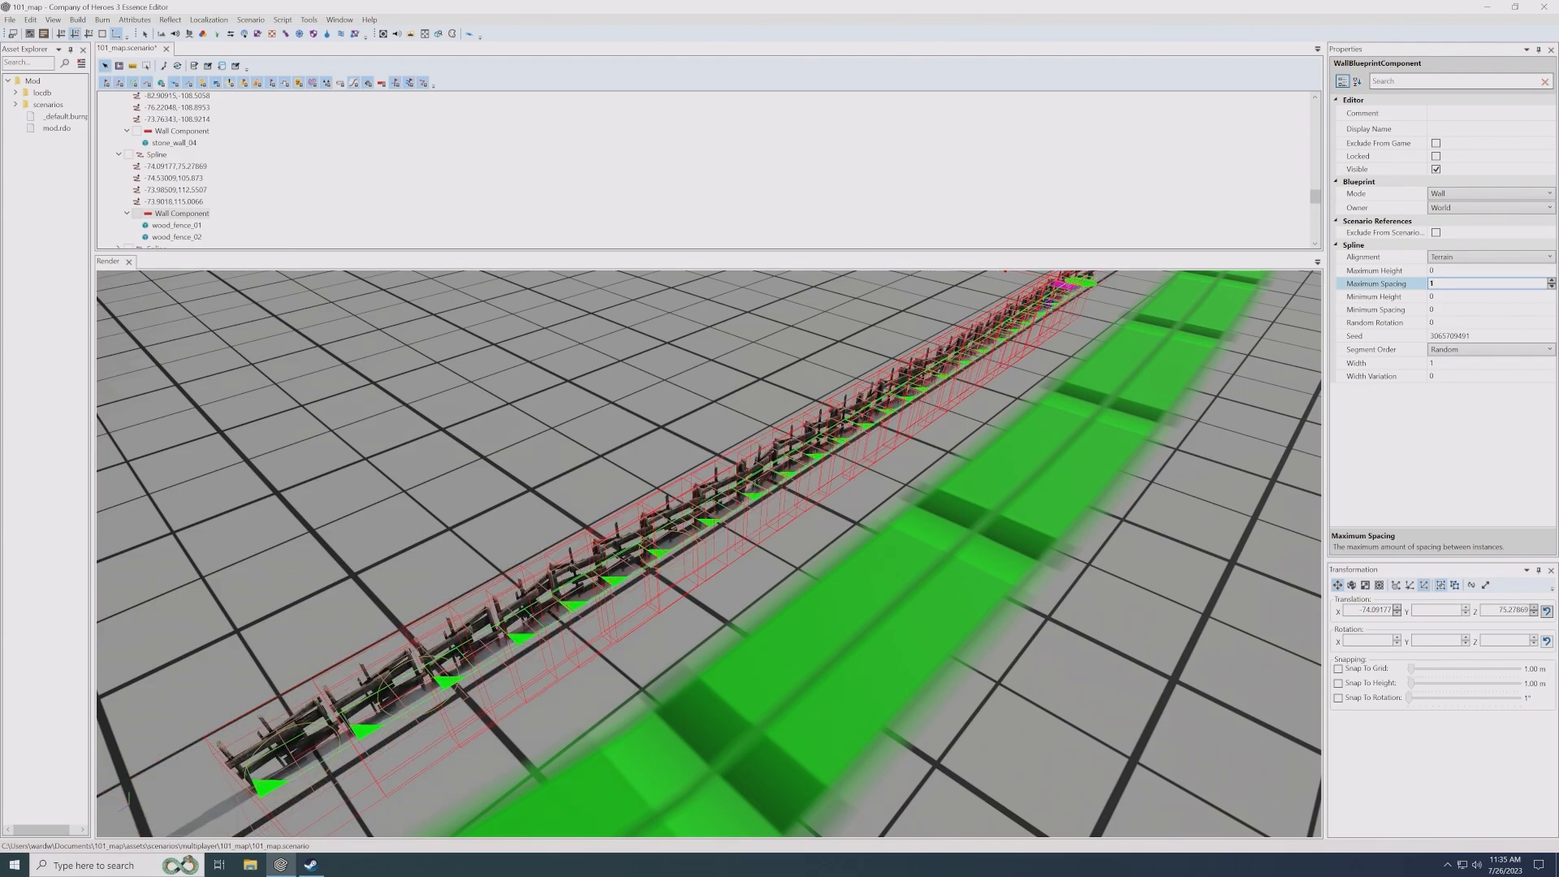
type("2")
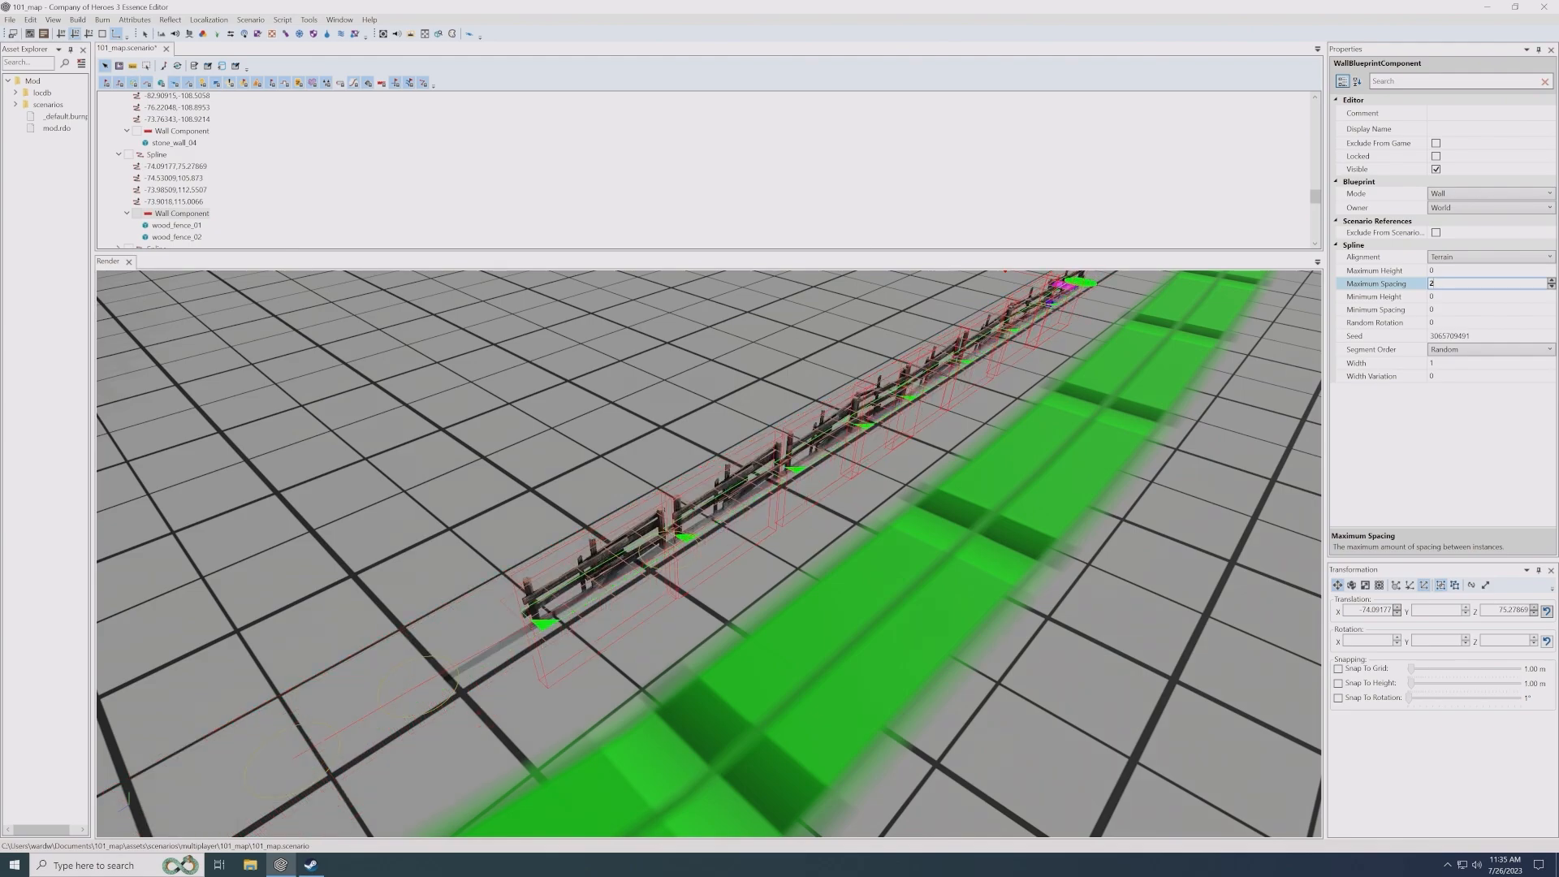
type(".5")
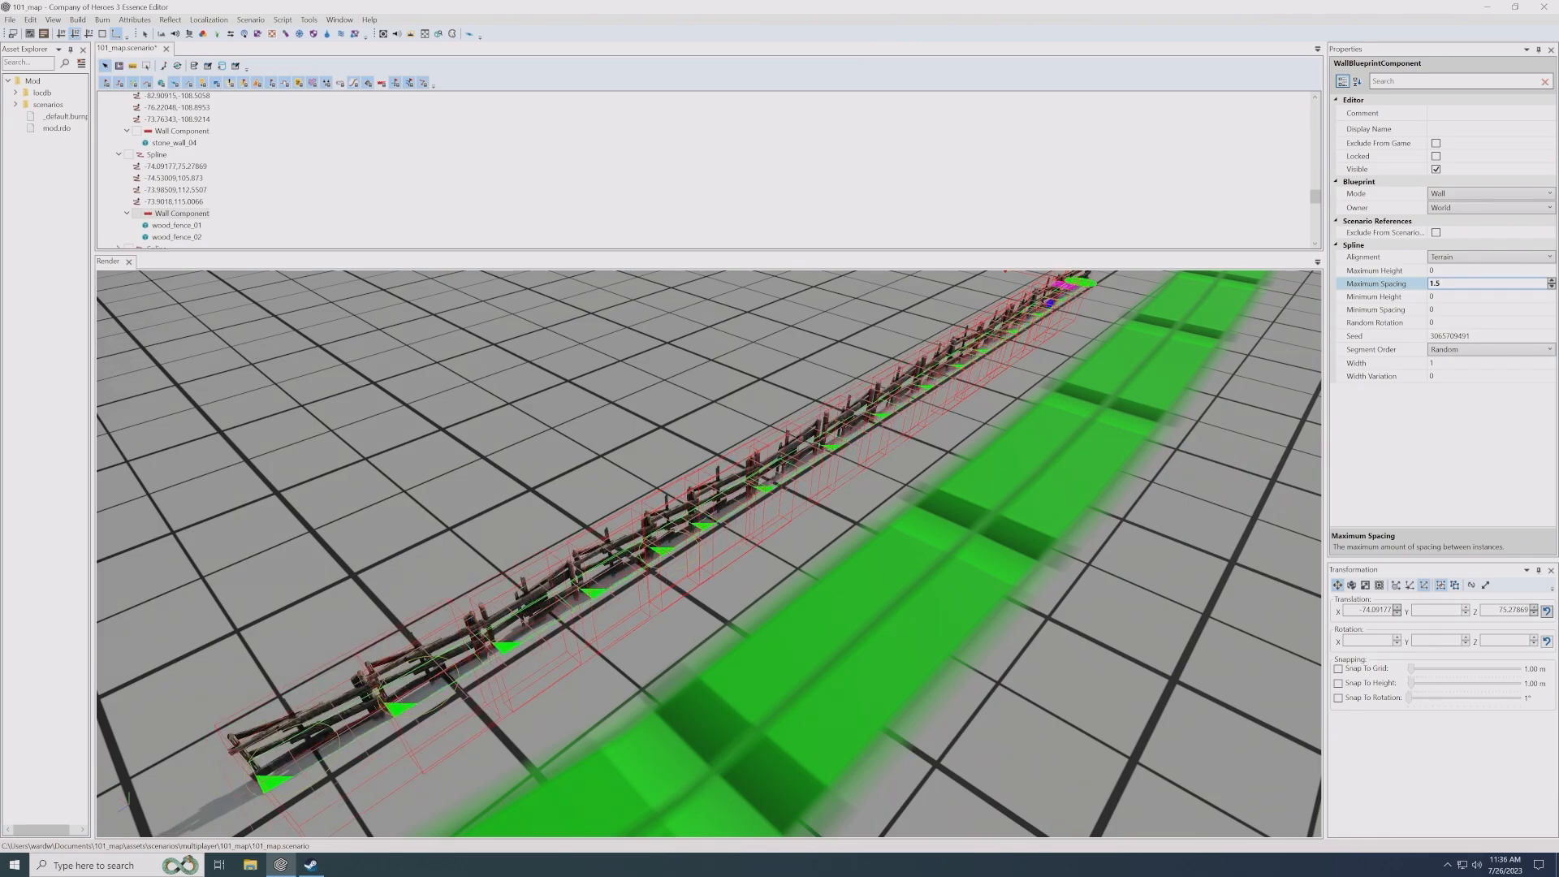
key("BackSpace")
key("BackSpace")
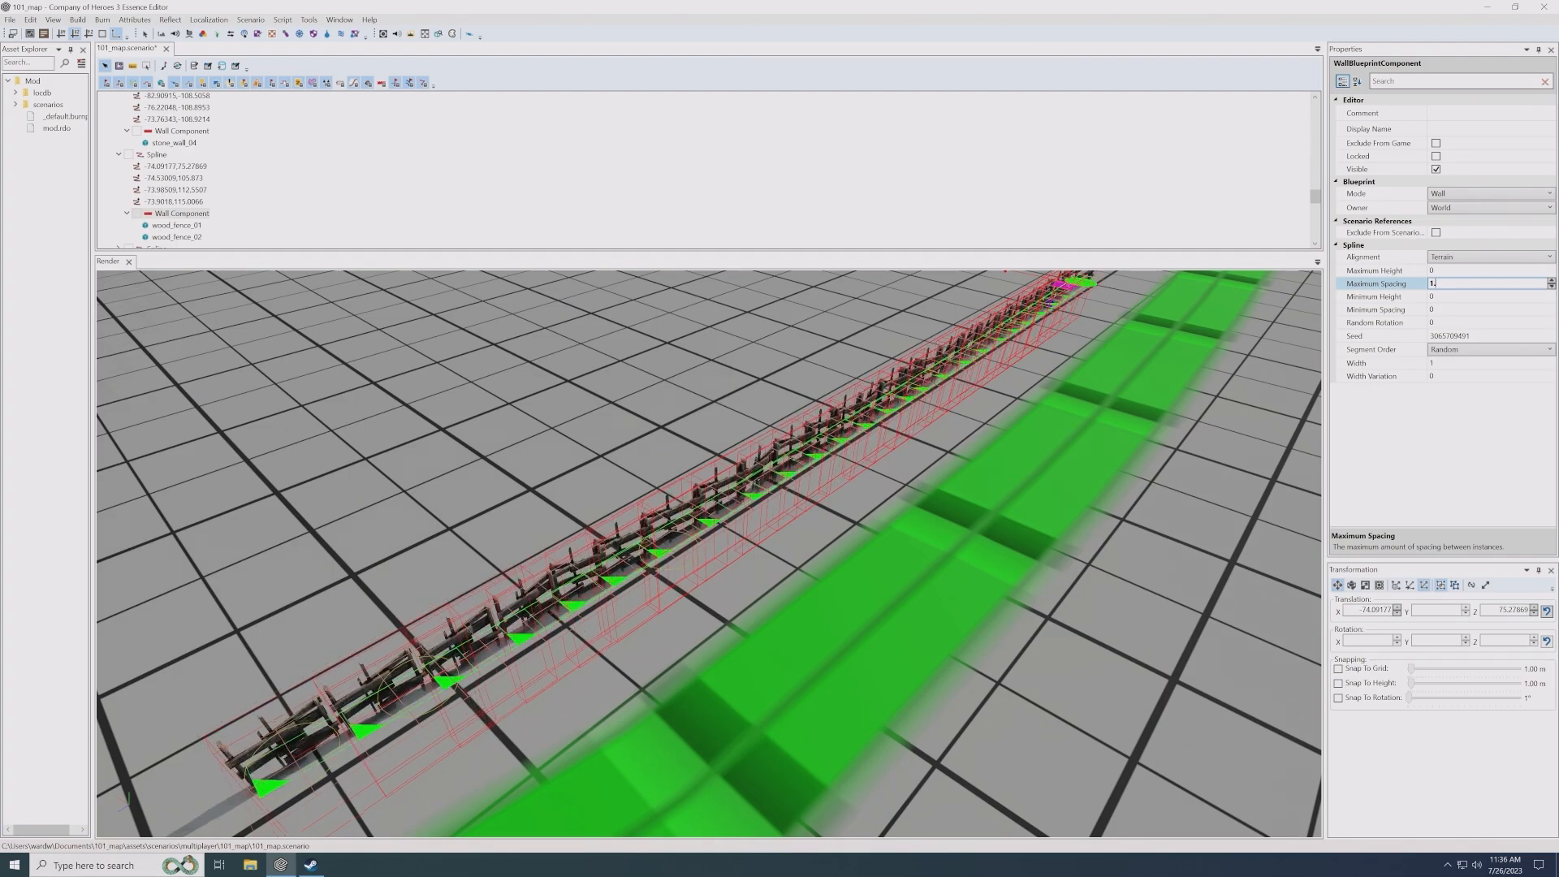
type(".8")
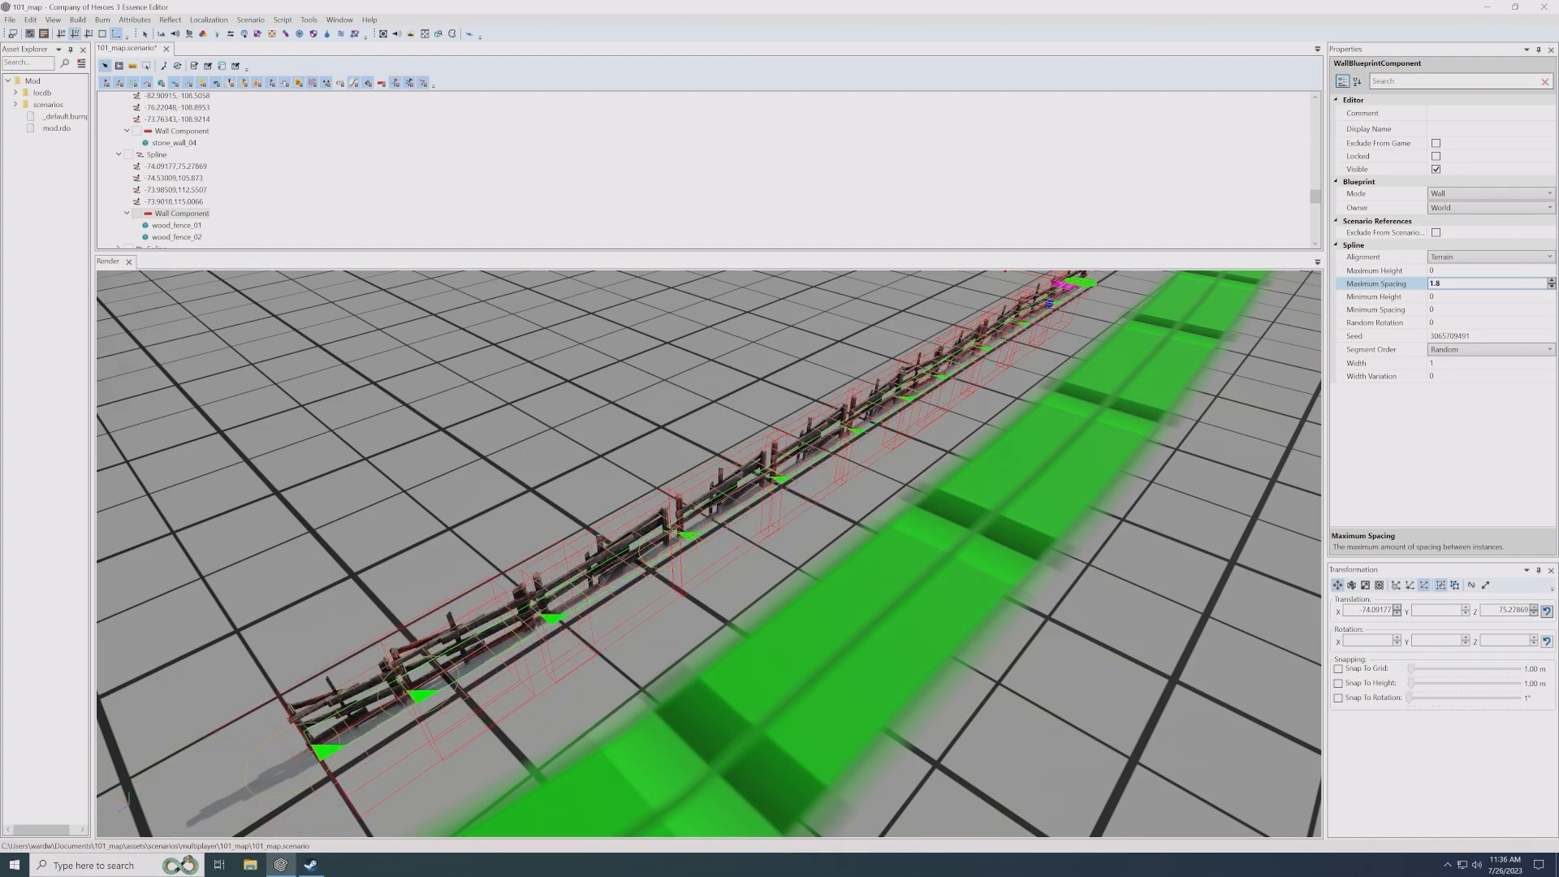
- Shorten the fence by pulling its far end point back along the green road
scroll(852, 568, "up", 3)
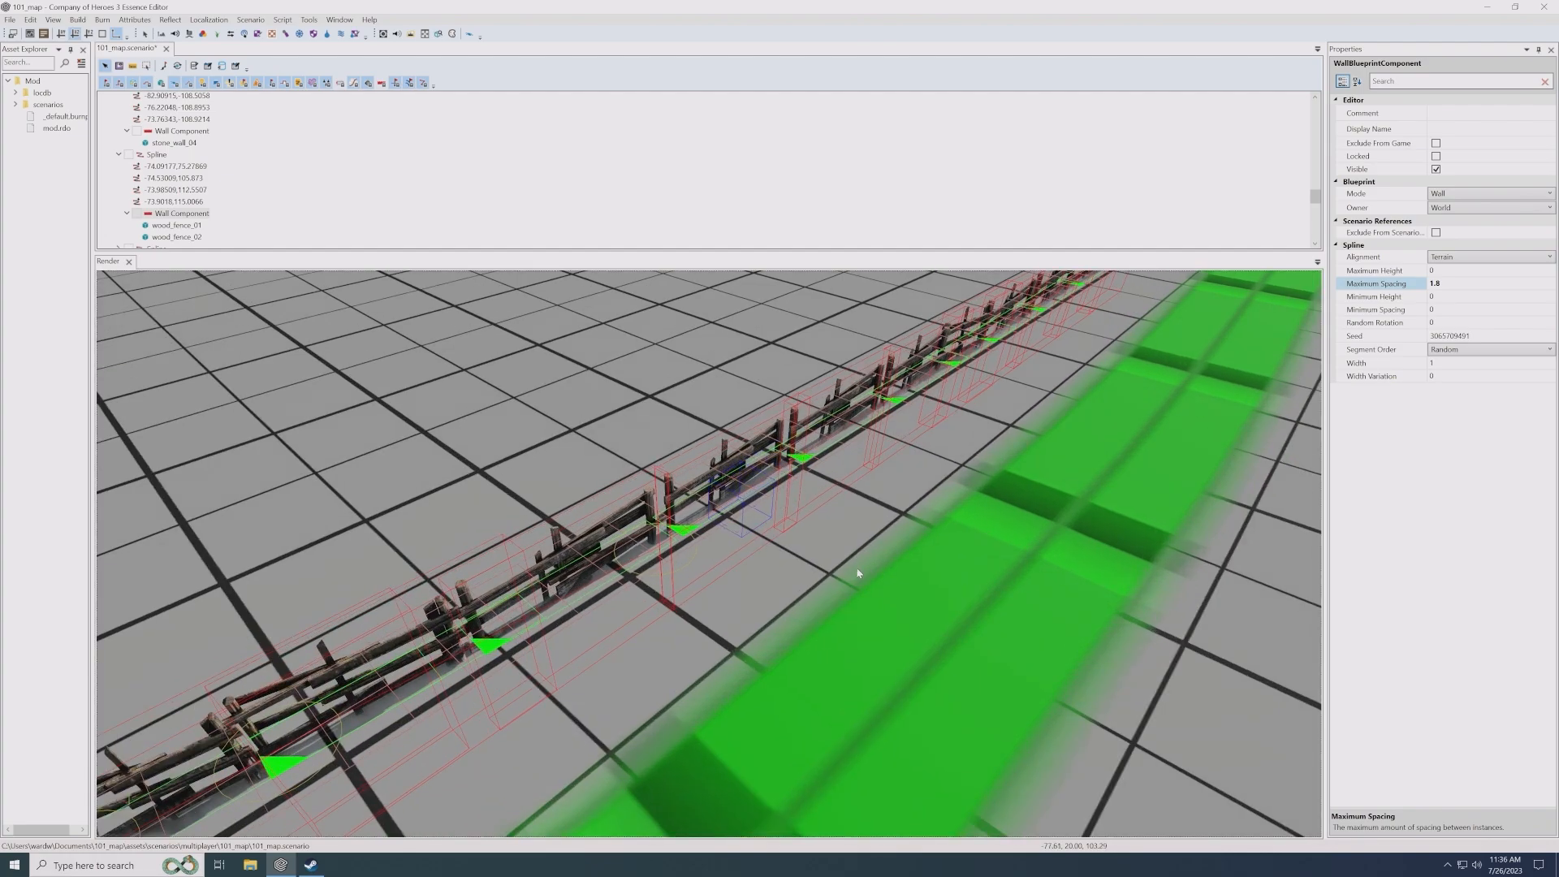
left_click_drag(855, 574, 706, 560, "alt")
middle_click_drag(990, 593, 891, 549, "alt")
scroll(903, 545, "down", 1)
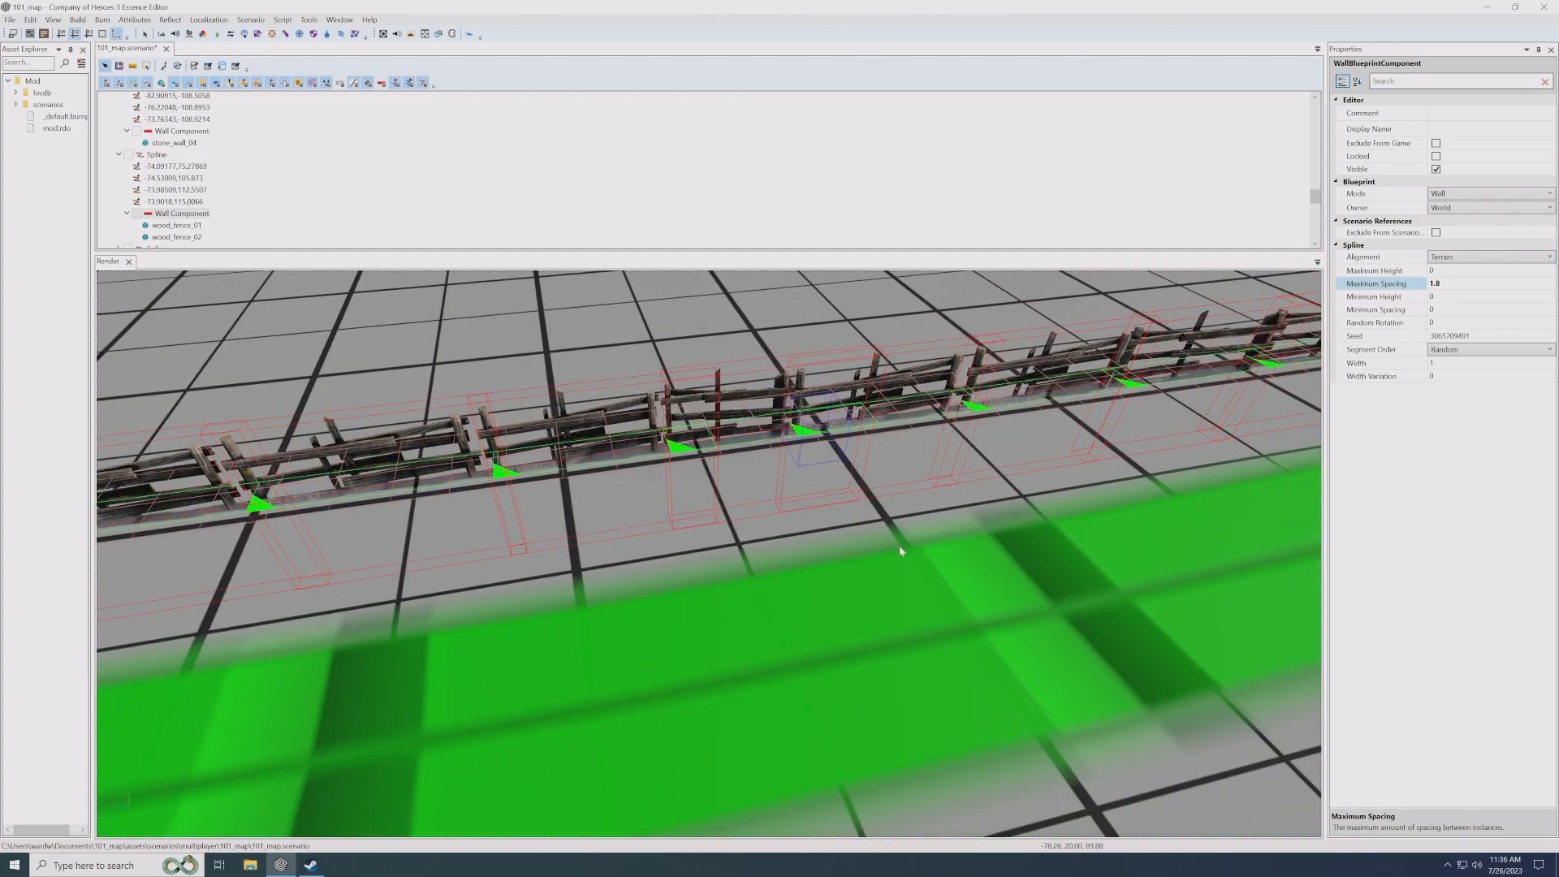
scroll(887, 523, "down", 5)
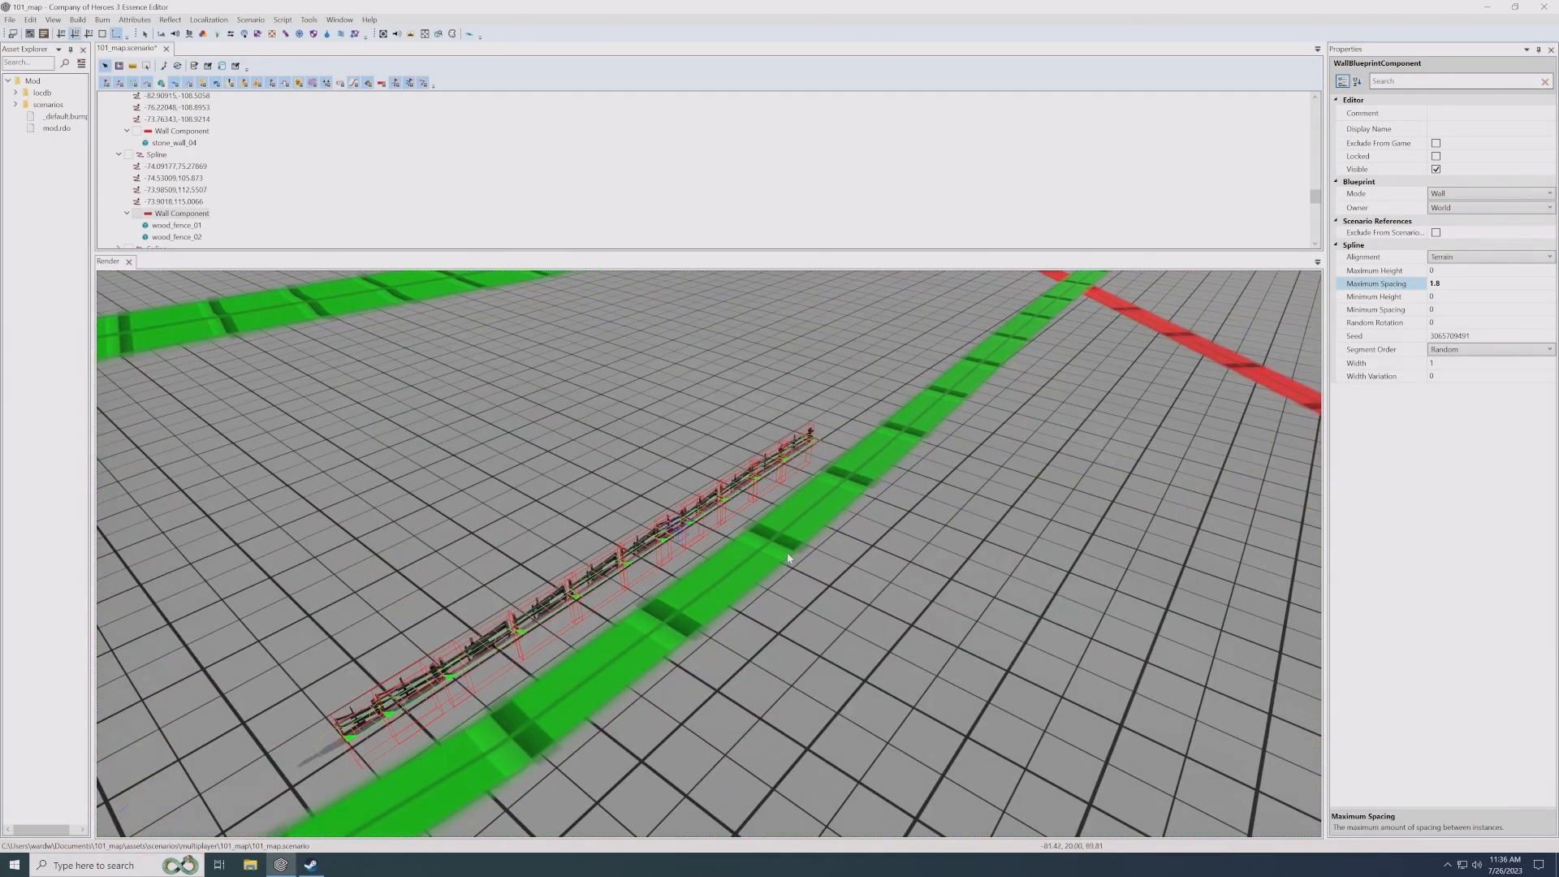
left_click_drag(825, 446, 734, 529)
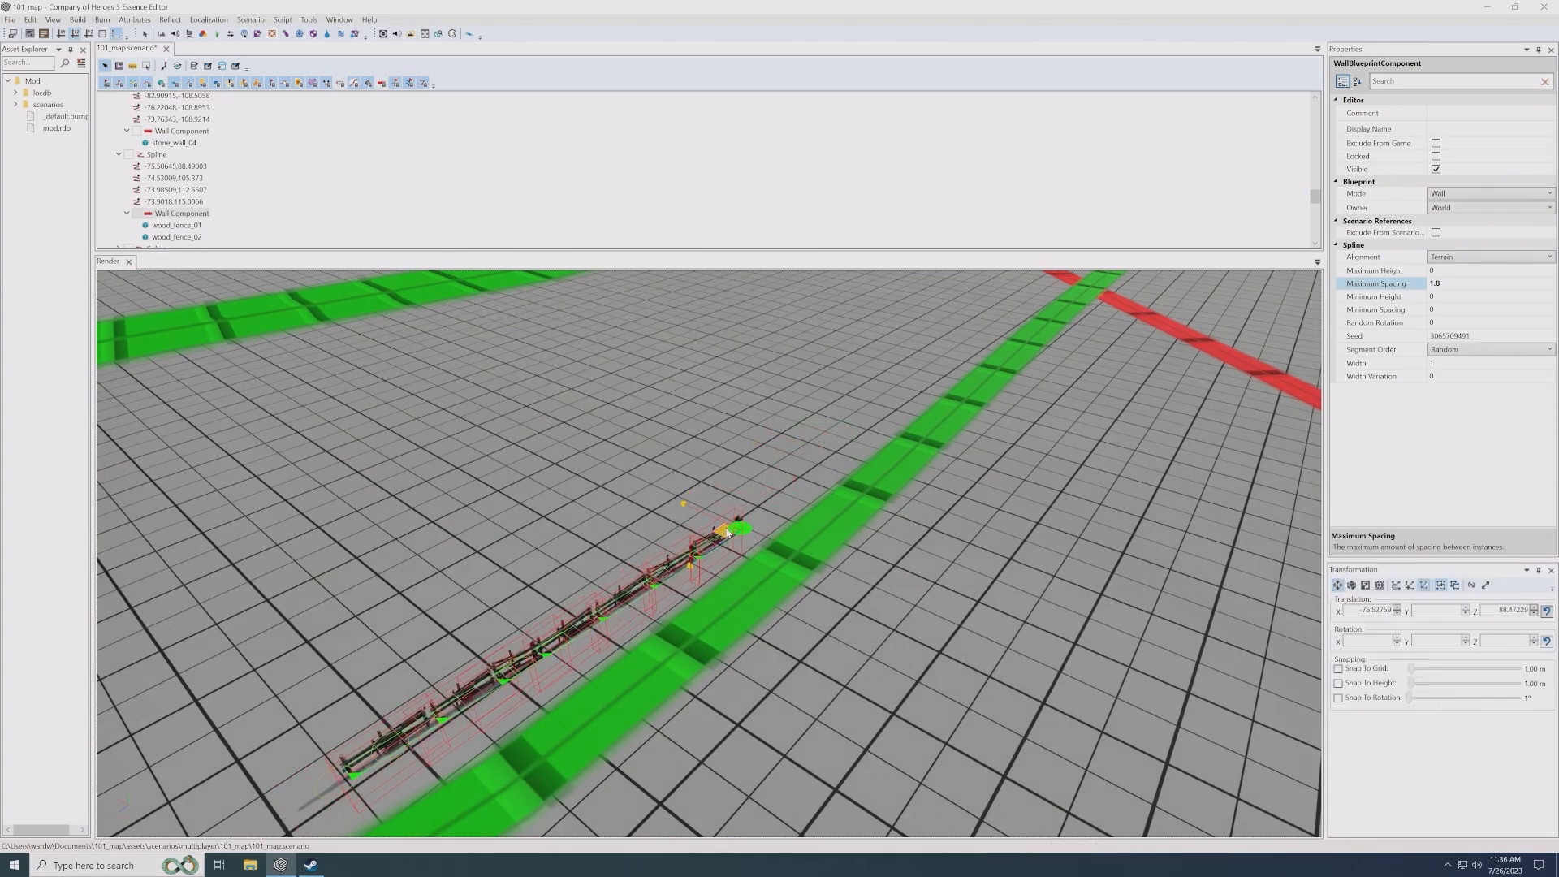
- Duplicate the fence, place the copy beyond its far end, and rotate it to continue along the green road
left_click(594, 618)
left_click_drag(514, 662, 841, 455, "shift")
middle_click_drag(861, 439, 837, 483)
key("e")
left_click_drag(832, 537, 946, 539)
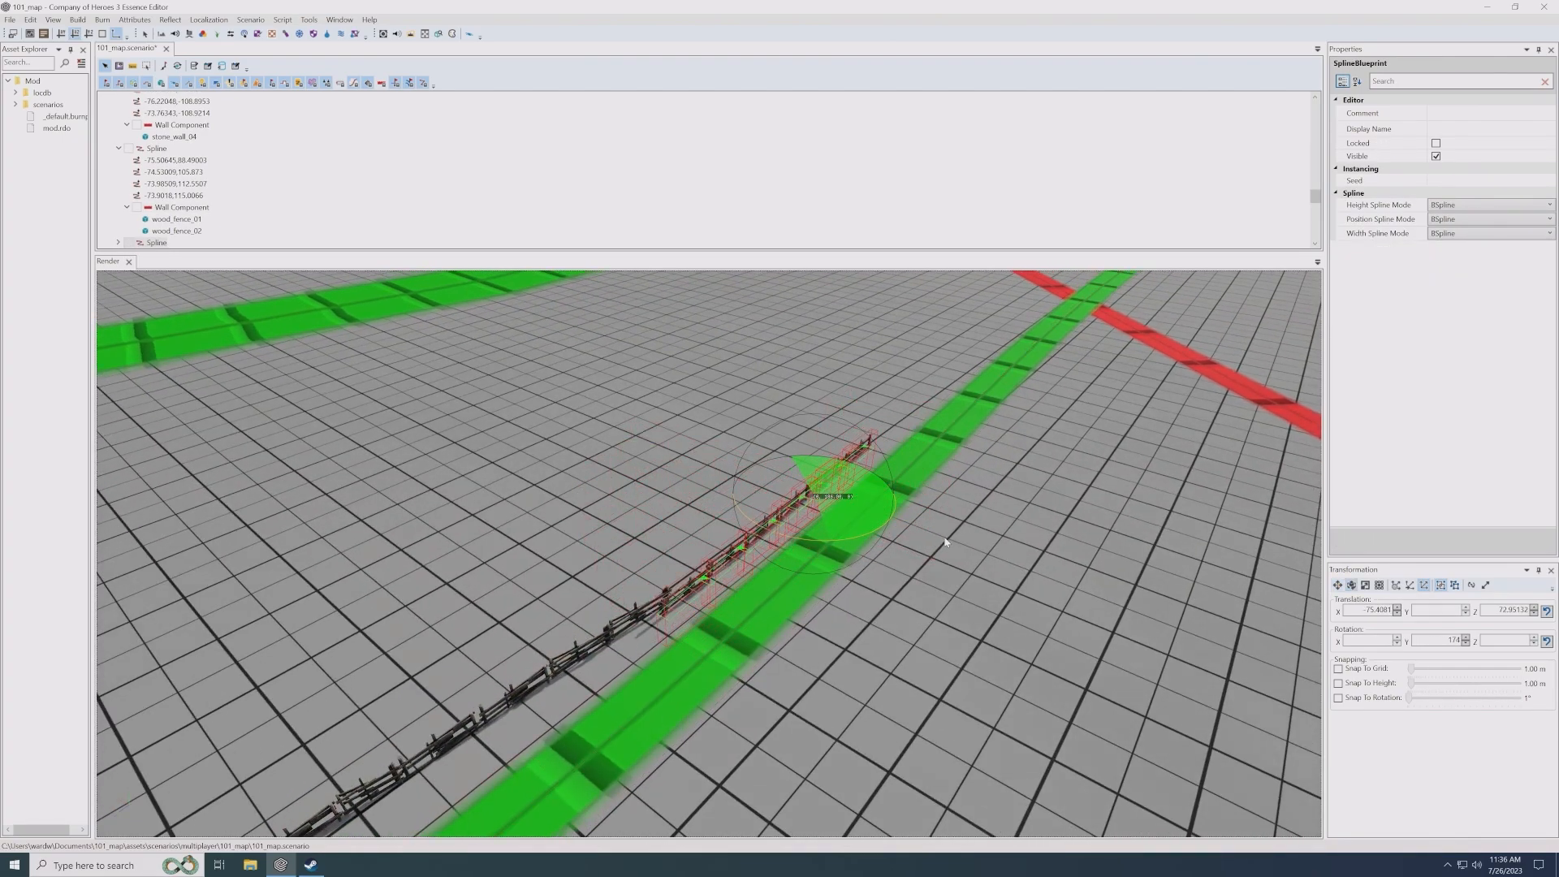
- Duplicate the fence again, turn the copy away from the road, and join it to the fence line's far end as a corner
key("w")
left_click_drag(802, 498, 898, 380)
middle_click_drag(898, 380, 842, 508)
left_click_drag(877, 463, 877, 505)
key("e")
key("w")
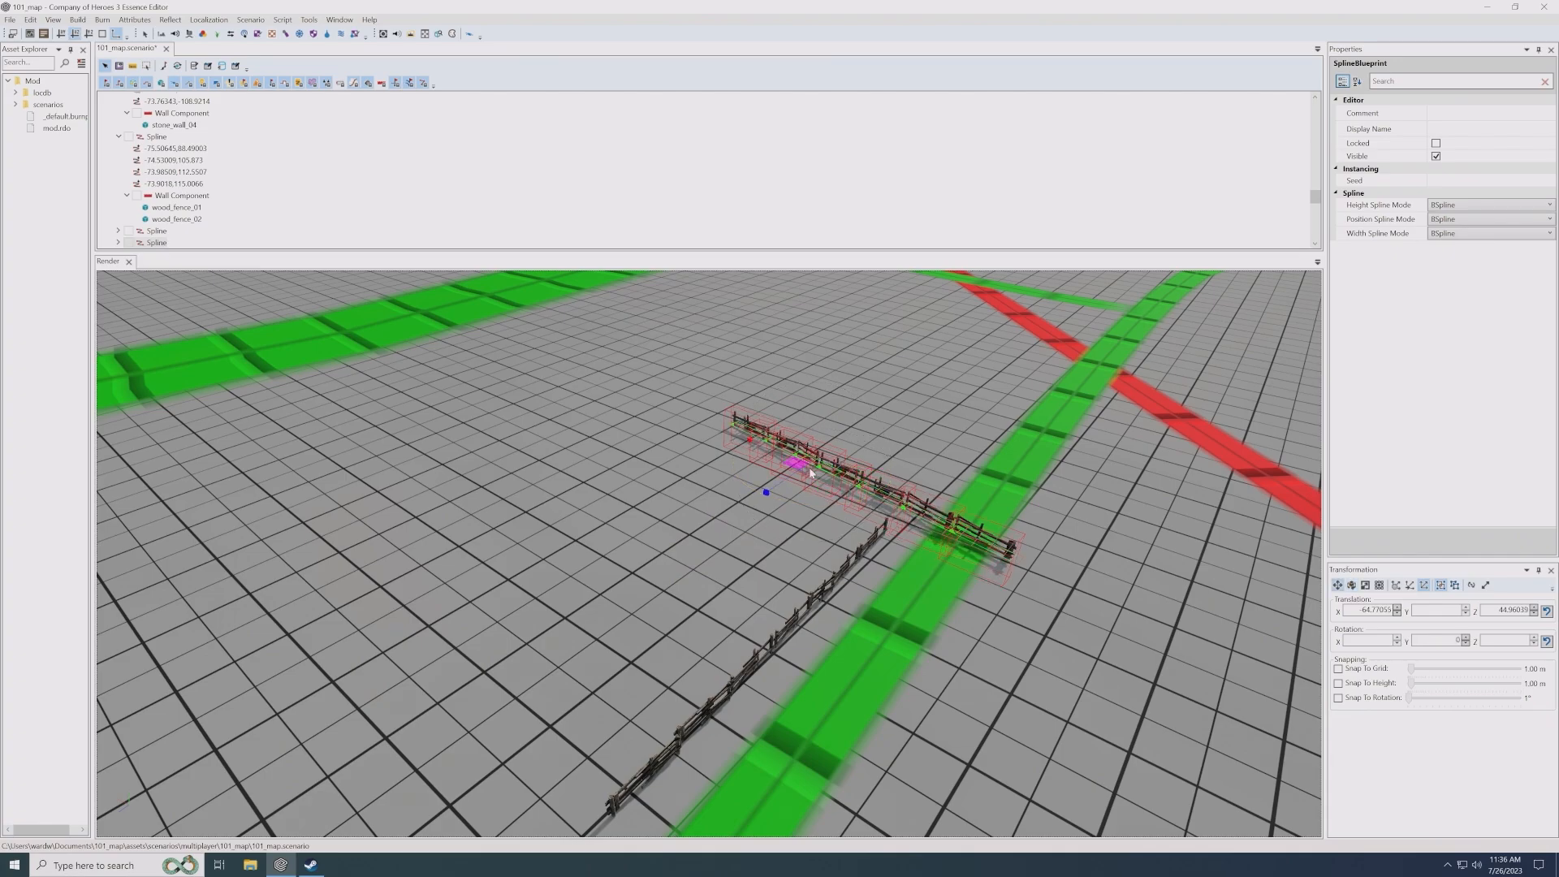
left_click_drag(768, 470, 710, 443)
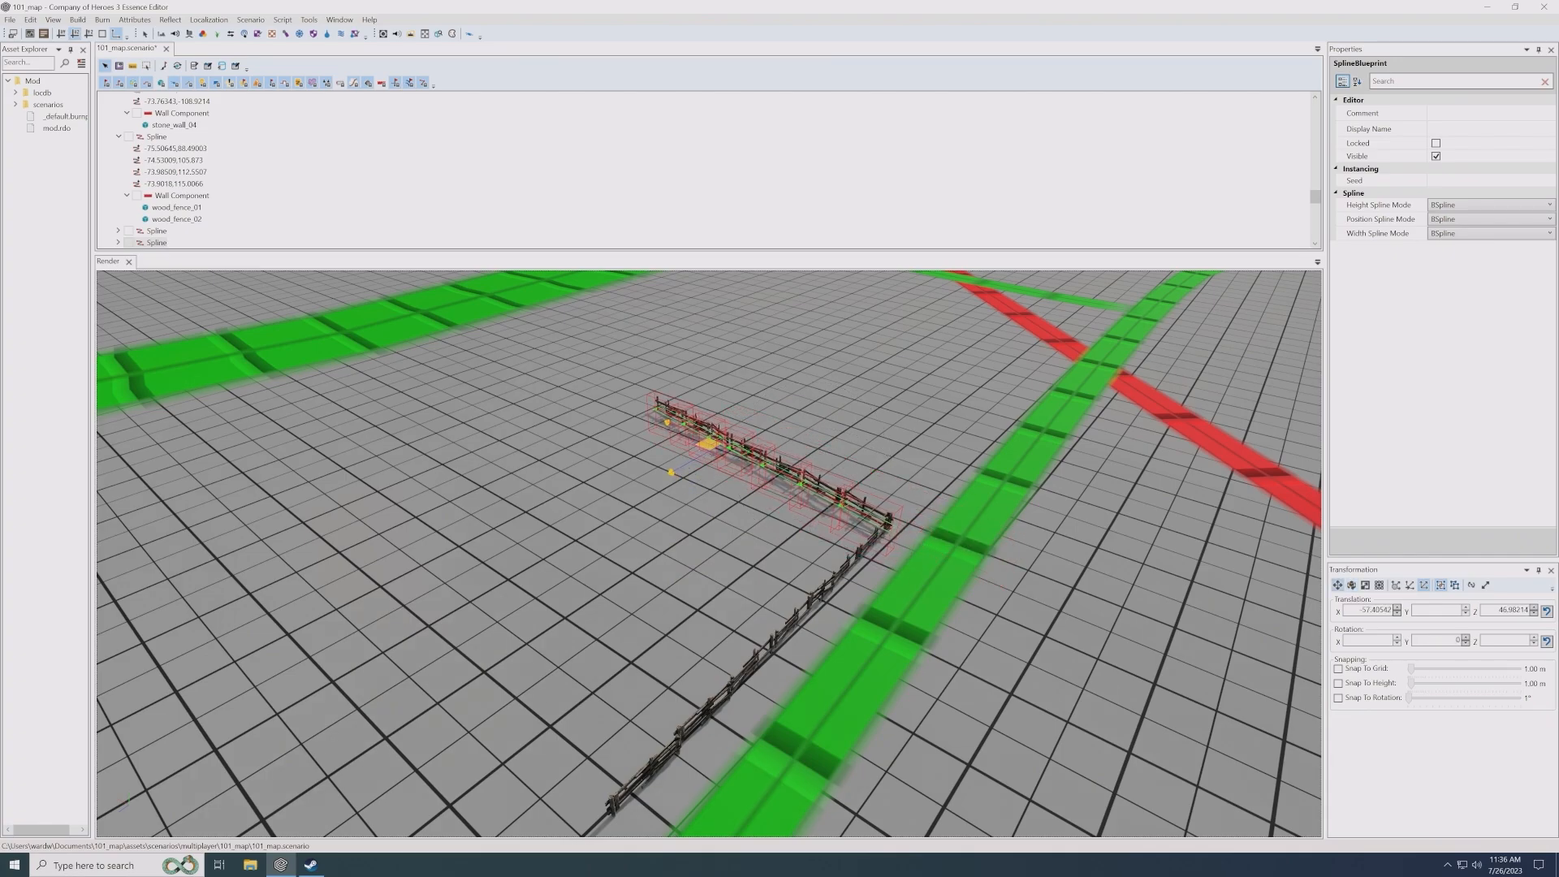
middle_click_drag(712, 425, 707, 453)
- Shorten the corner fence and place two copies farther along the same line, leaving gaps between the pieces
left_click(589, 439)
left_click(661, 446)
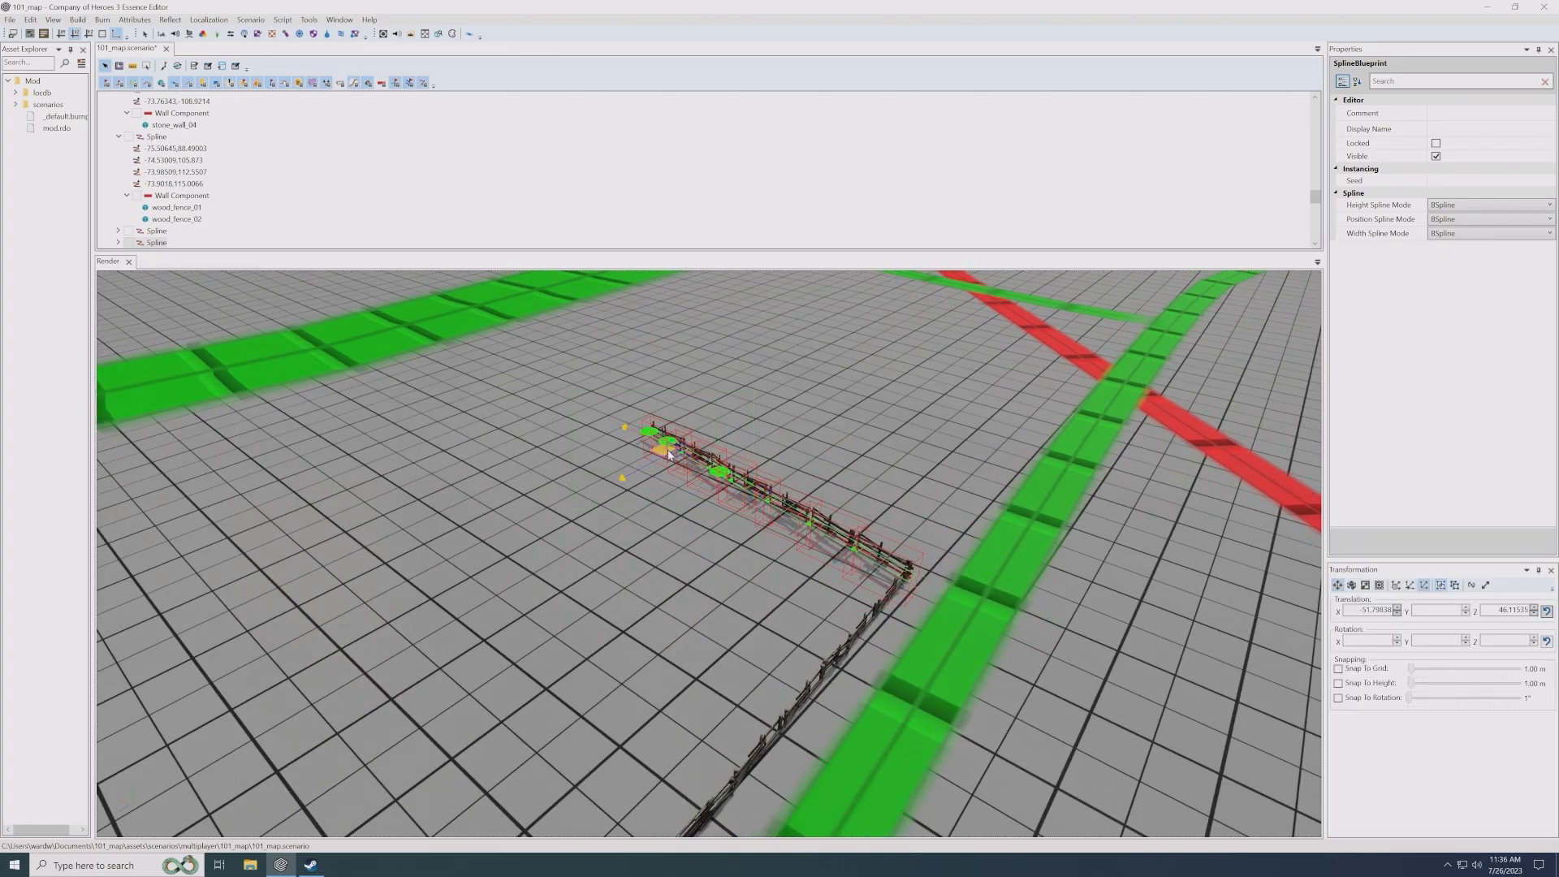
left_click_drag(762, 522, 545, 433)
middle_click_drag(545, 433, 581, 441)
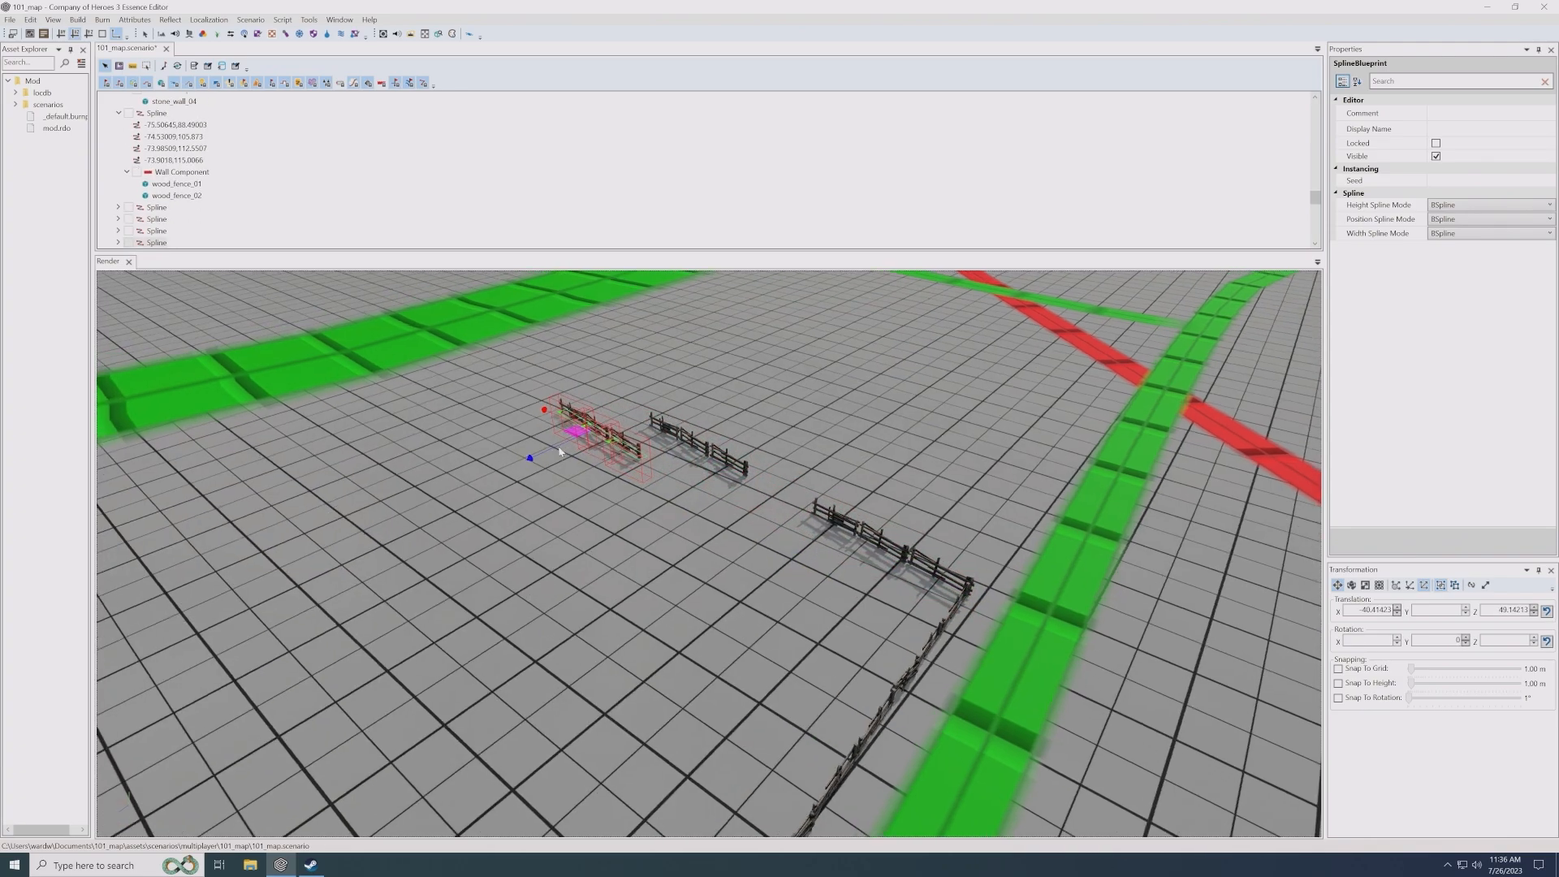
- Rotate the last fence copy crosswise and move it so it joins the far end of the neighbouring fence piece as a corner
key("e")
left_click_drag(592, 471, 655, 473)
middle_click_drag(654, 474, 662, 515)
key("w")
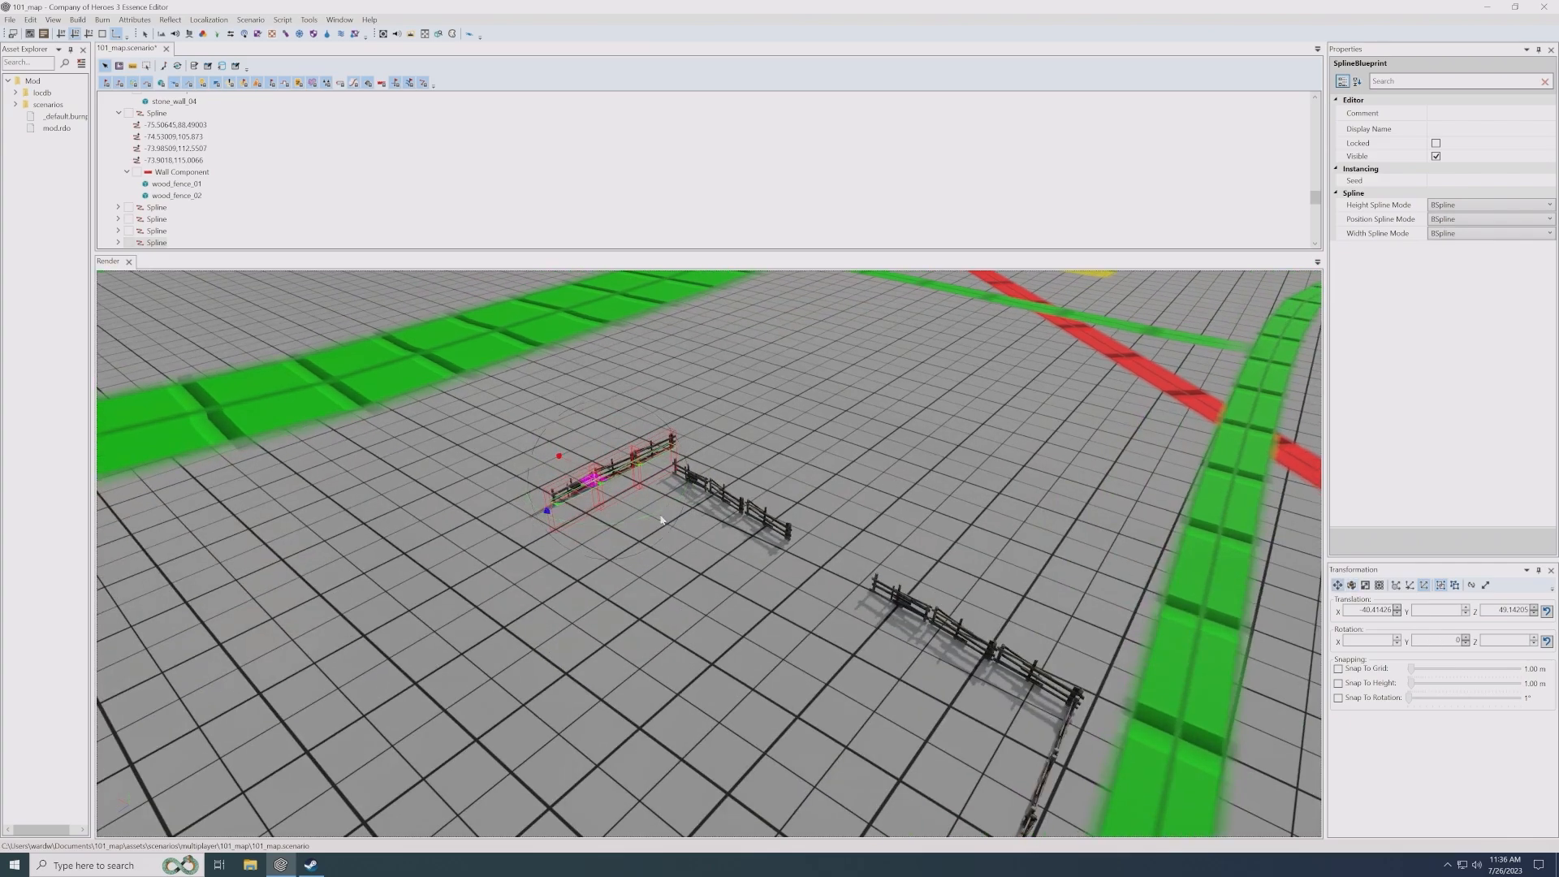
left_click_drag(597, 480, 590, 511)
- Duplicate the crosswise fence, turn the copy back along the original line, and join it to the open end
left_click_drag(591, 512, 458, 532, "shift")
scroll(458, 532, "up", 2)
middle_click_drag(459, 532, 471, 535)
key("e")
left_click_drag(542, 646, 488, 643)
key("w")
- Duplicate the fence again, rotate the copy to run alongside the wide green road, and join it to the zigzag's open end
left_click_drag(535, 591, 394, 605)
middle_click_drag(395, 605, 733, 608)
key("e")
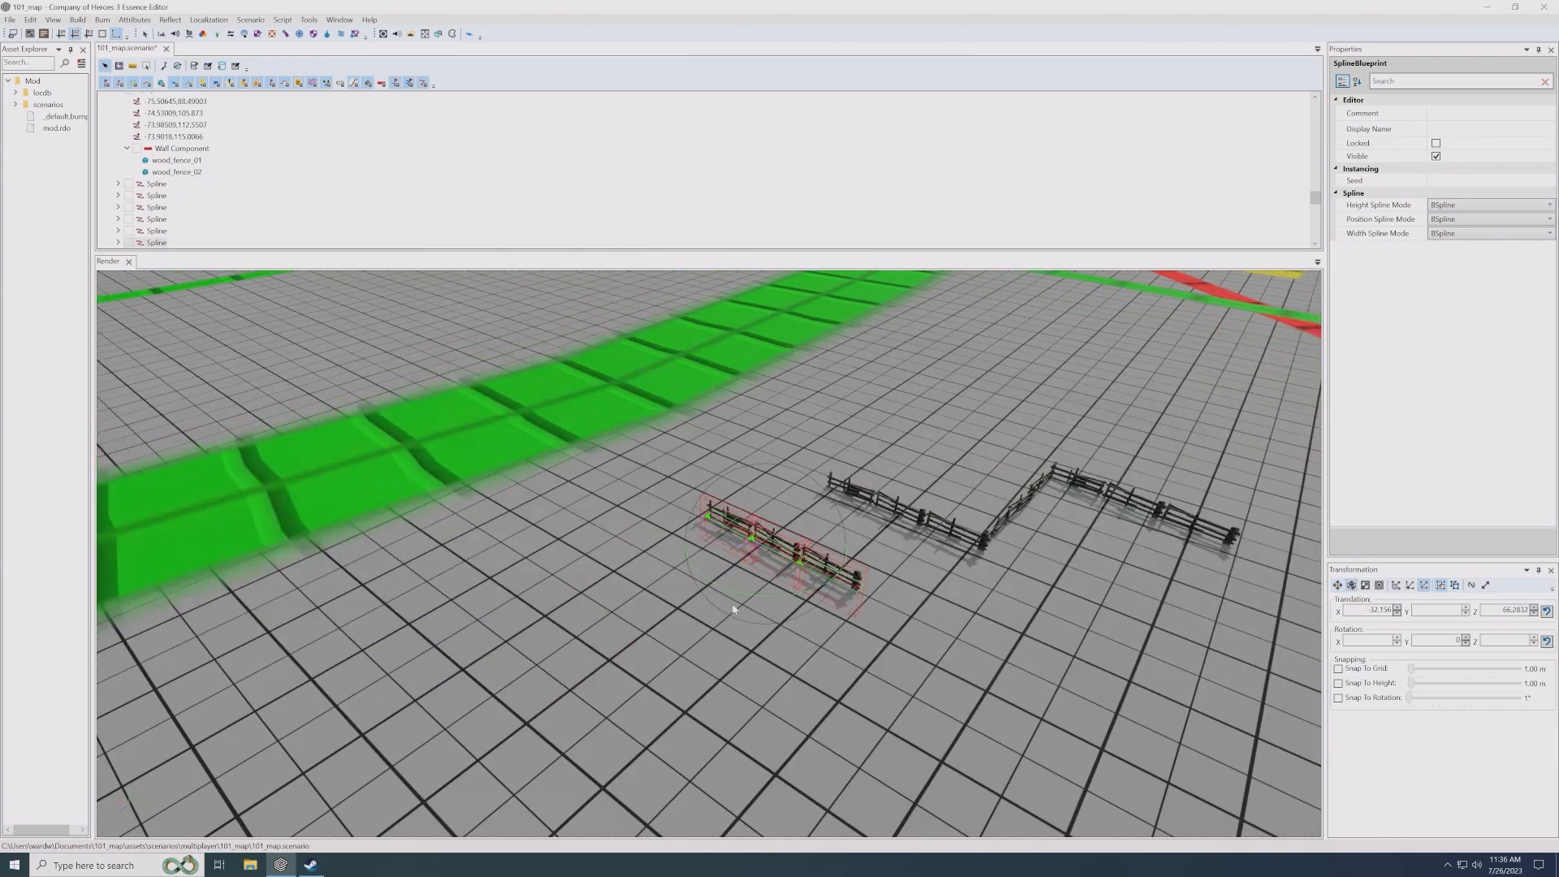
left_click_drag(748, 598, 796, 605)
key("w")
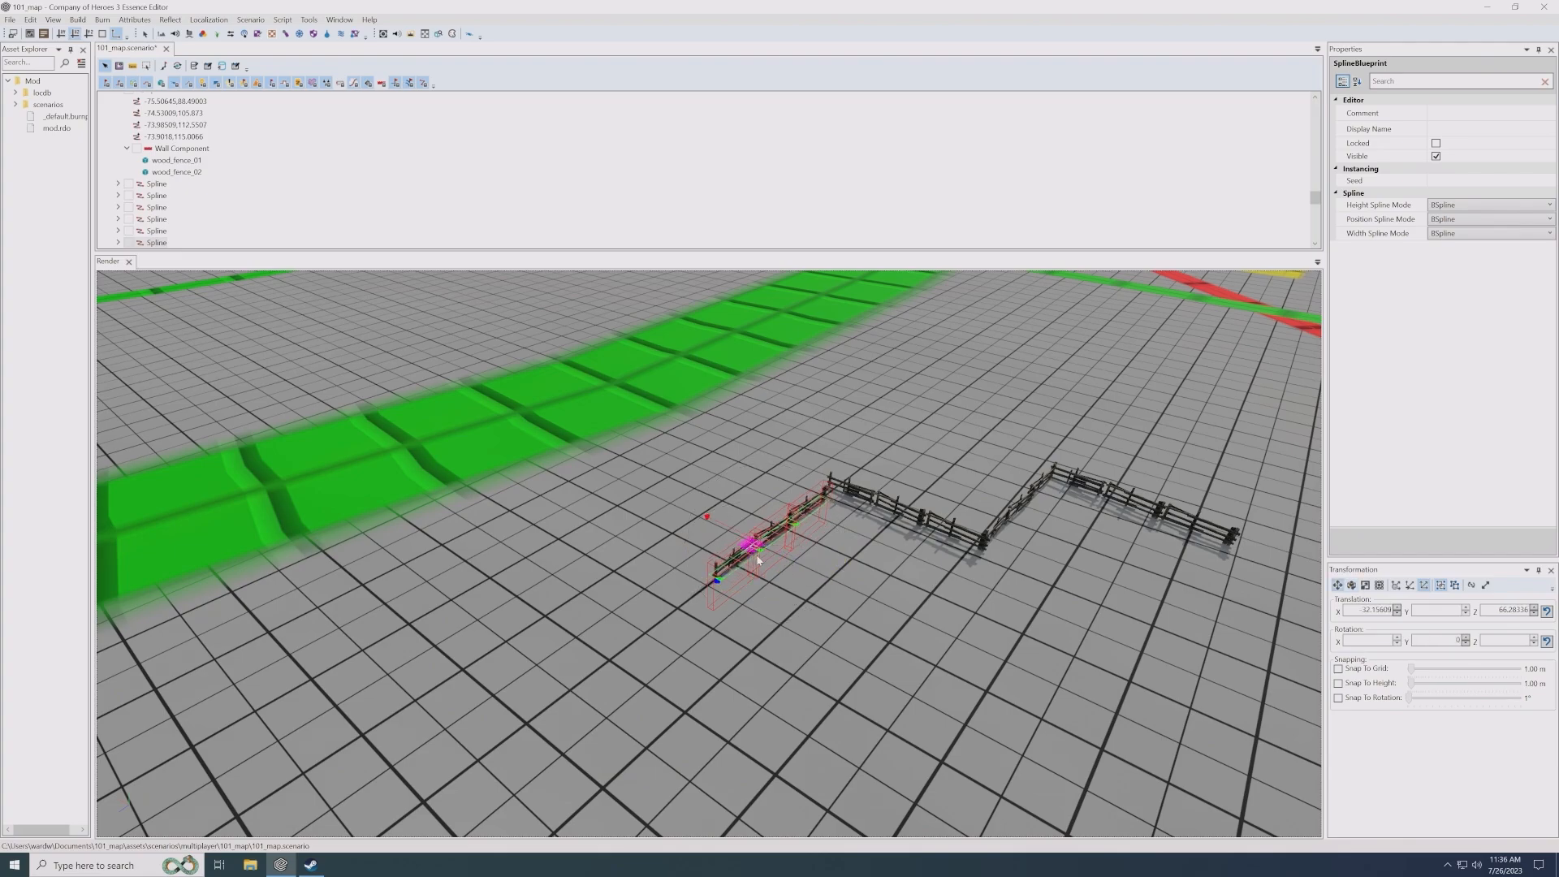
left_click_drag(743, 560, 749, 544)
- Lengthen the fence beside the wide green road by pulling its far end point outward
key("q")
middle_click_drag(658, 634, 763, 545)
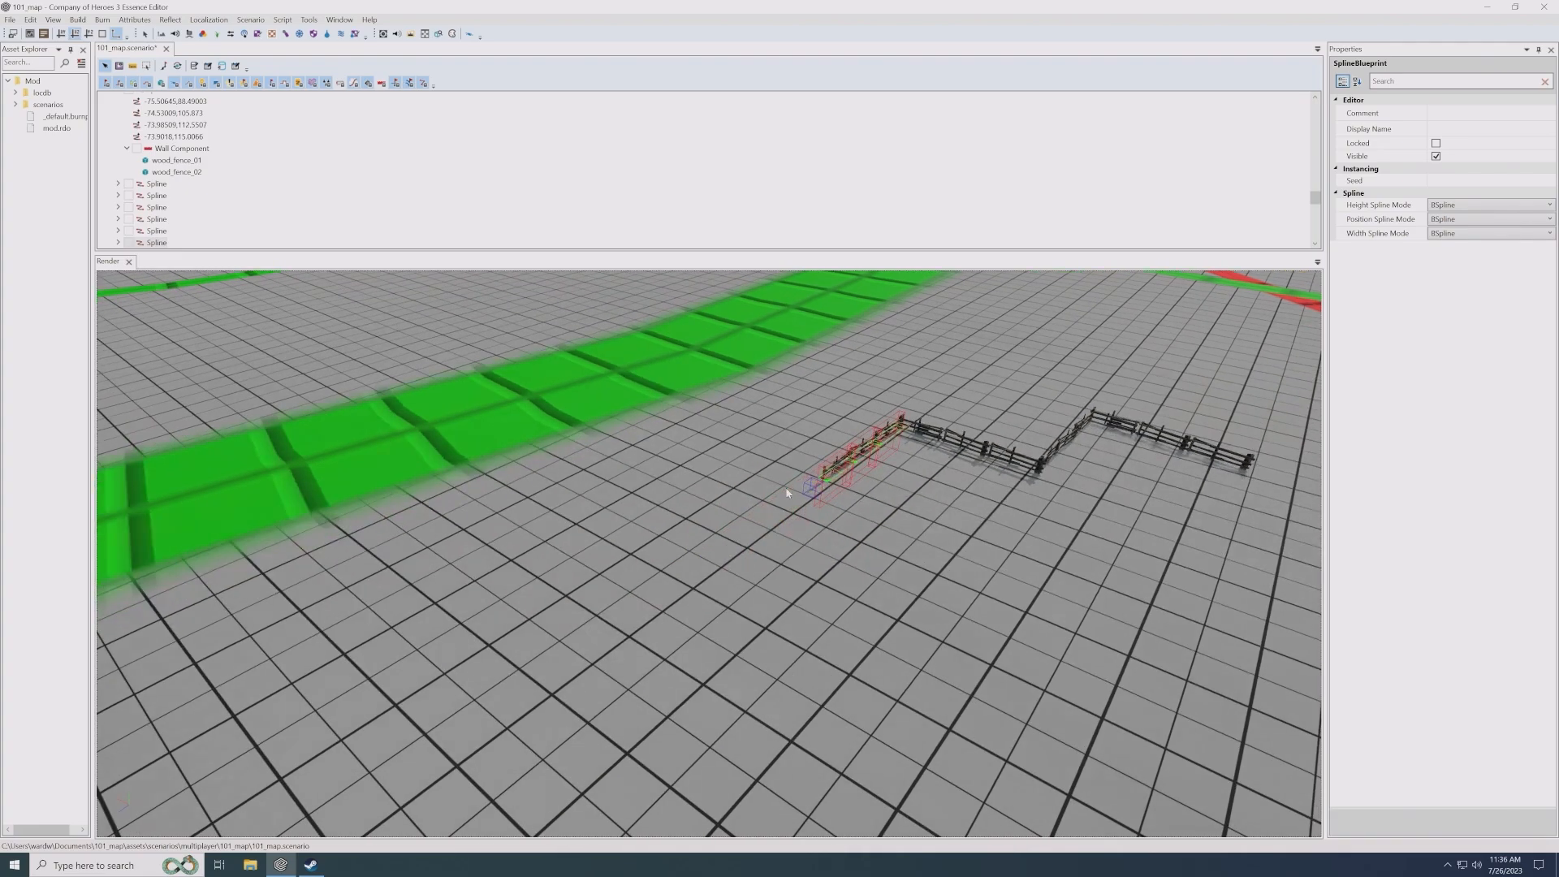
left_click(811, 488)
key("w")
left_click_drag(802, 489, 808, 485)
left_click_drag(575, 589, 562, 598)
left_click(699, 619)
middle_click_drag(700, 620, 685, 602)
scroll(683, 603, "down", 4)
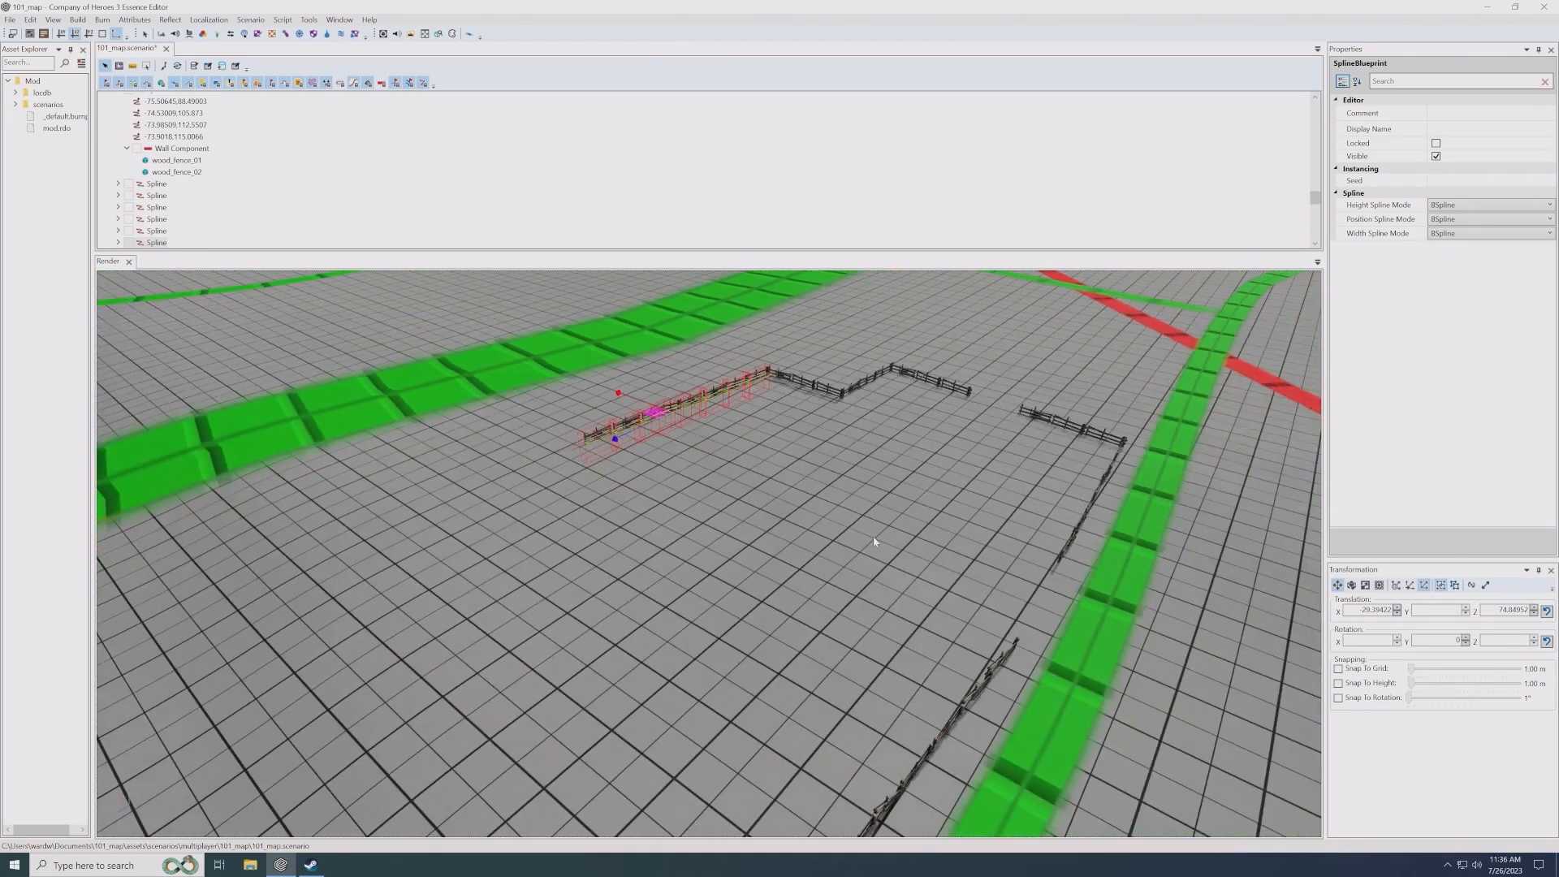
- Duplicate the lengthened fence and place the copy farther along the same line, leaving a gap between the pieces
middle_click_drag(757, 488, 796, 521)
left_click_drag(798, 548, 407, 746, "shift")
middle_click_drag(408, 746, 568, 626)
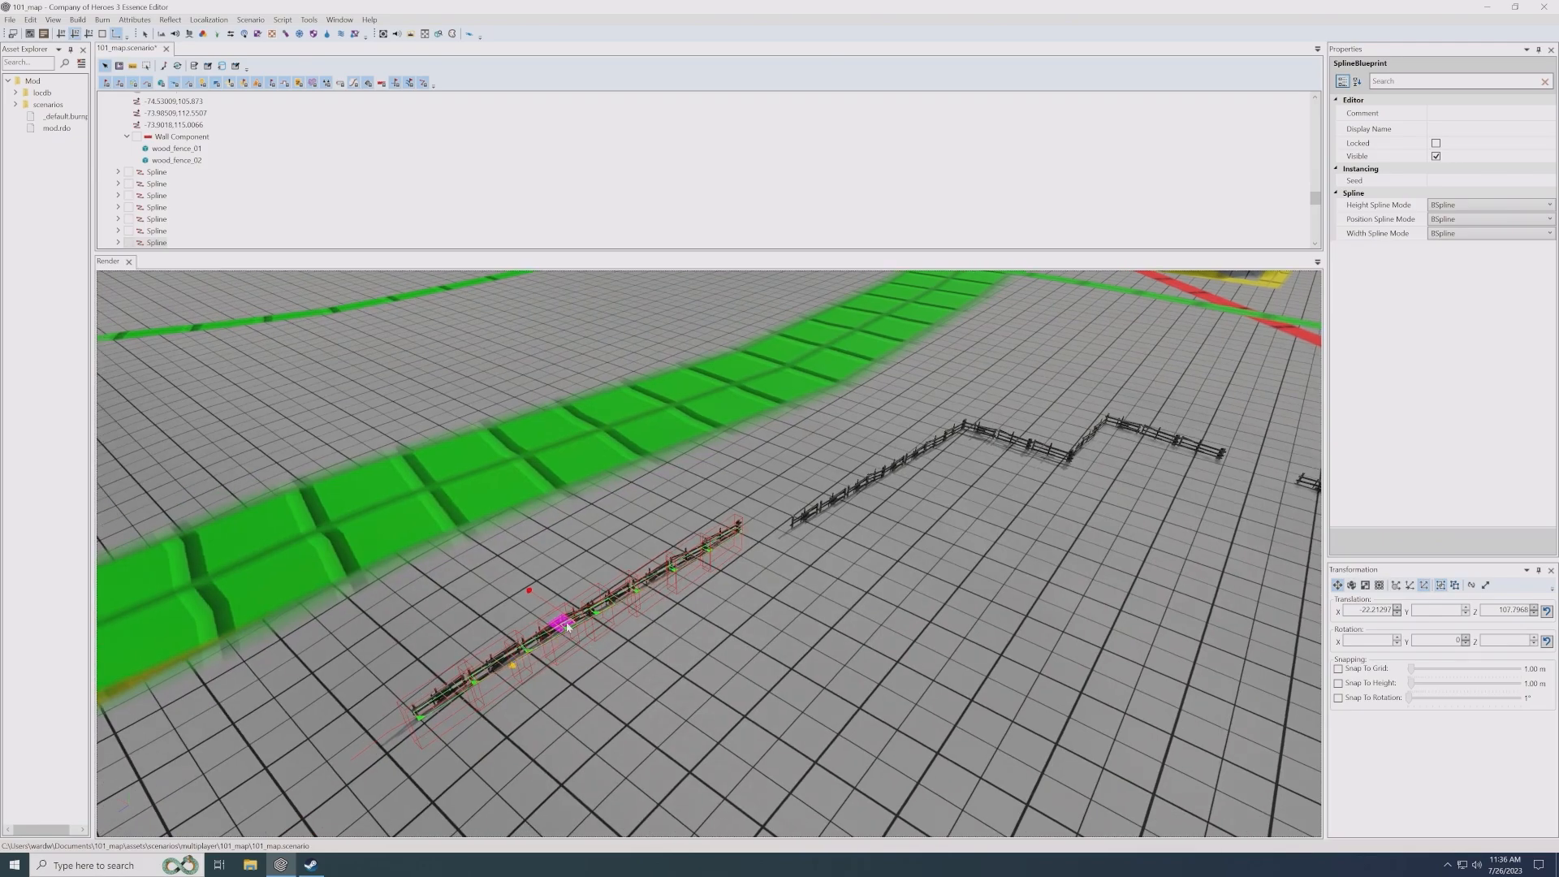
left_click_drag(568, 626, 521, 674, "shift")
- Duplicate the fence once more, turn the copy inward, and join it to the line's far end as a corner
middle_click_drag(534, 678, 579, 450)
scroll(550, 583, "up", 1)
left_click_drag(392, 482, 566, 494)
left_click(593, 421)
key("w")
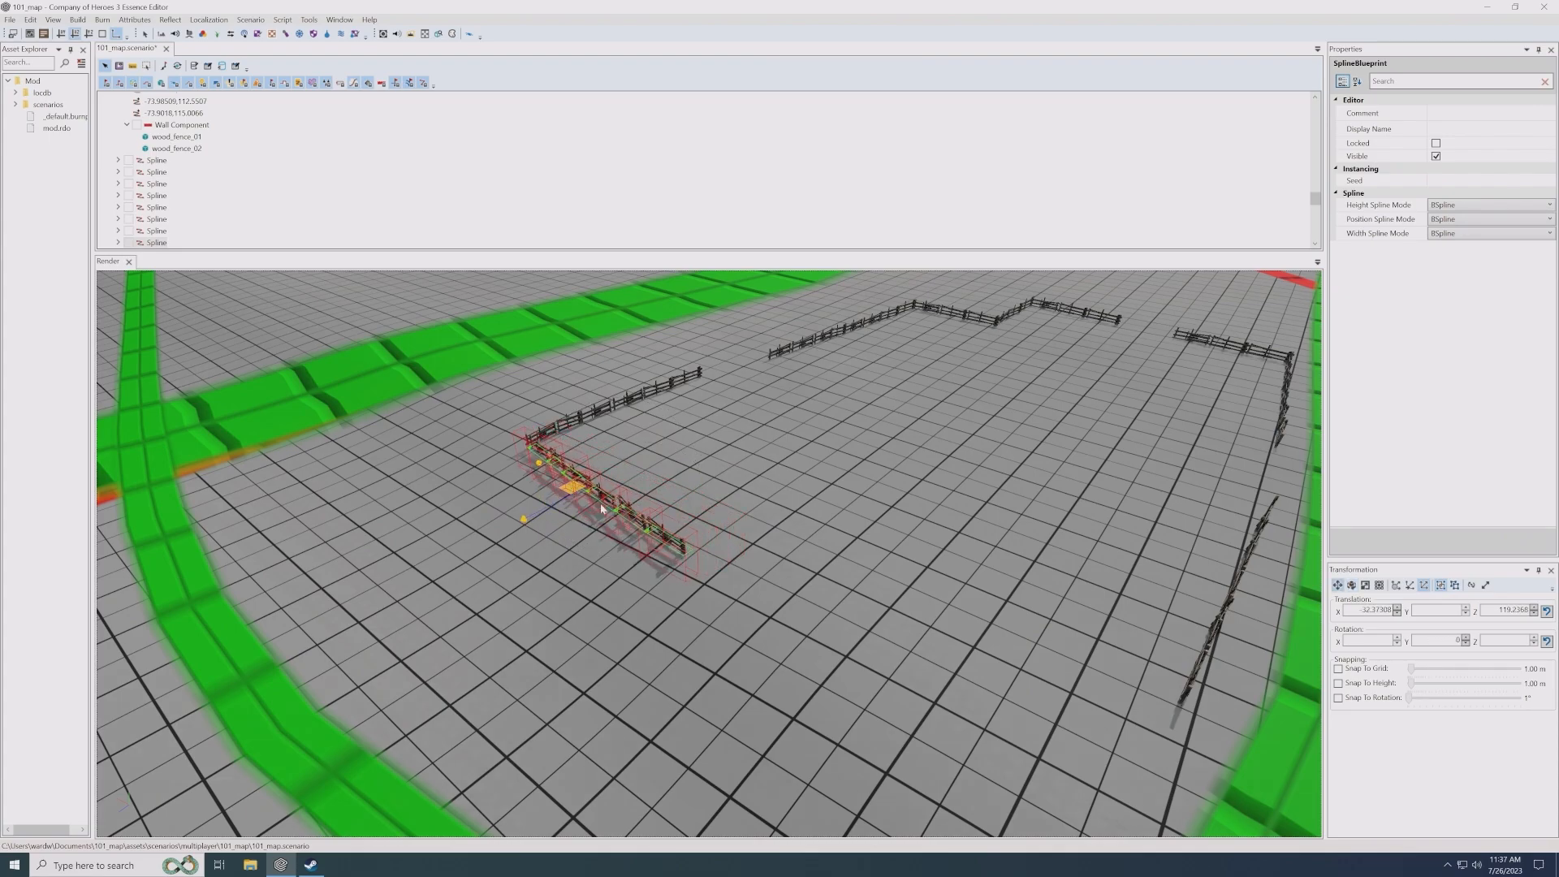
- Duplicate the corner fence farther along its line toward the other green road and shorten the copy, leaving gaps on both sides
middle_click_drag(570, 495, 697, 540)
left_click_drag(526, 483, 776, 697)
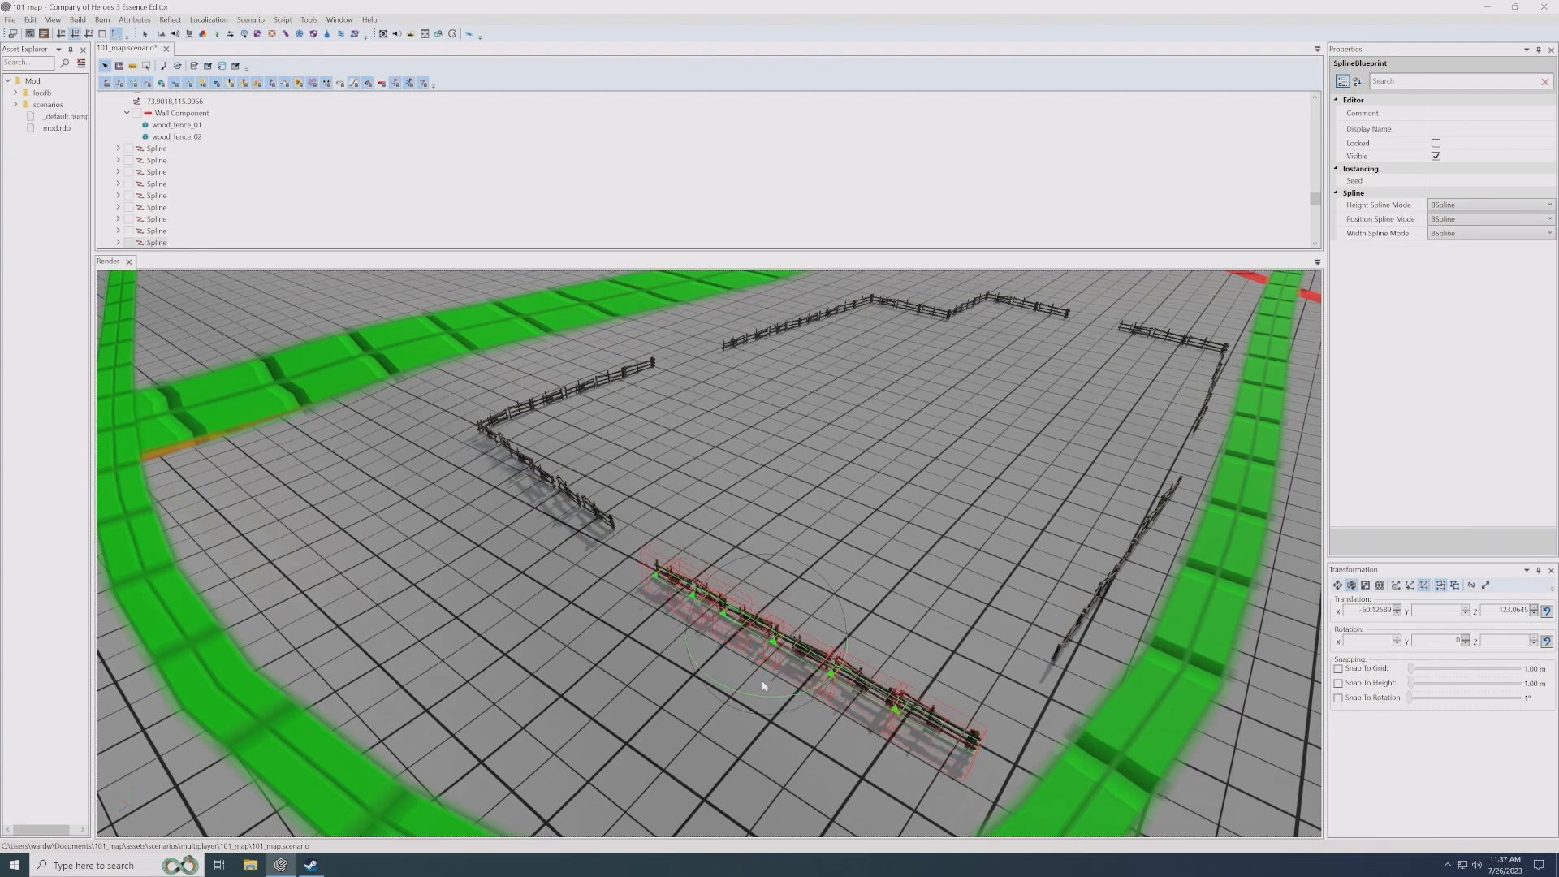
key("w")
left_click_drag(752, 636, 672, 593, "shift")
left_click(629, 558)
left_click(656, 570, "ctrl")
middle_click_drag(917, 625, 635, 637)
left_click(736, 507)
left_click(734, 502)
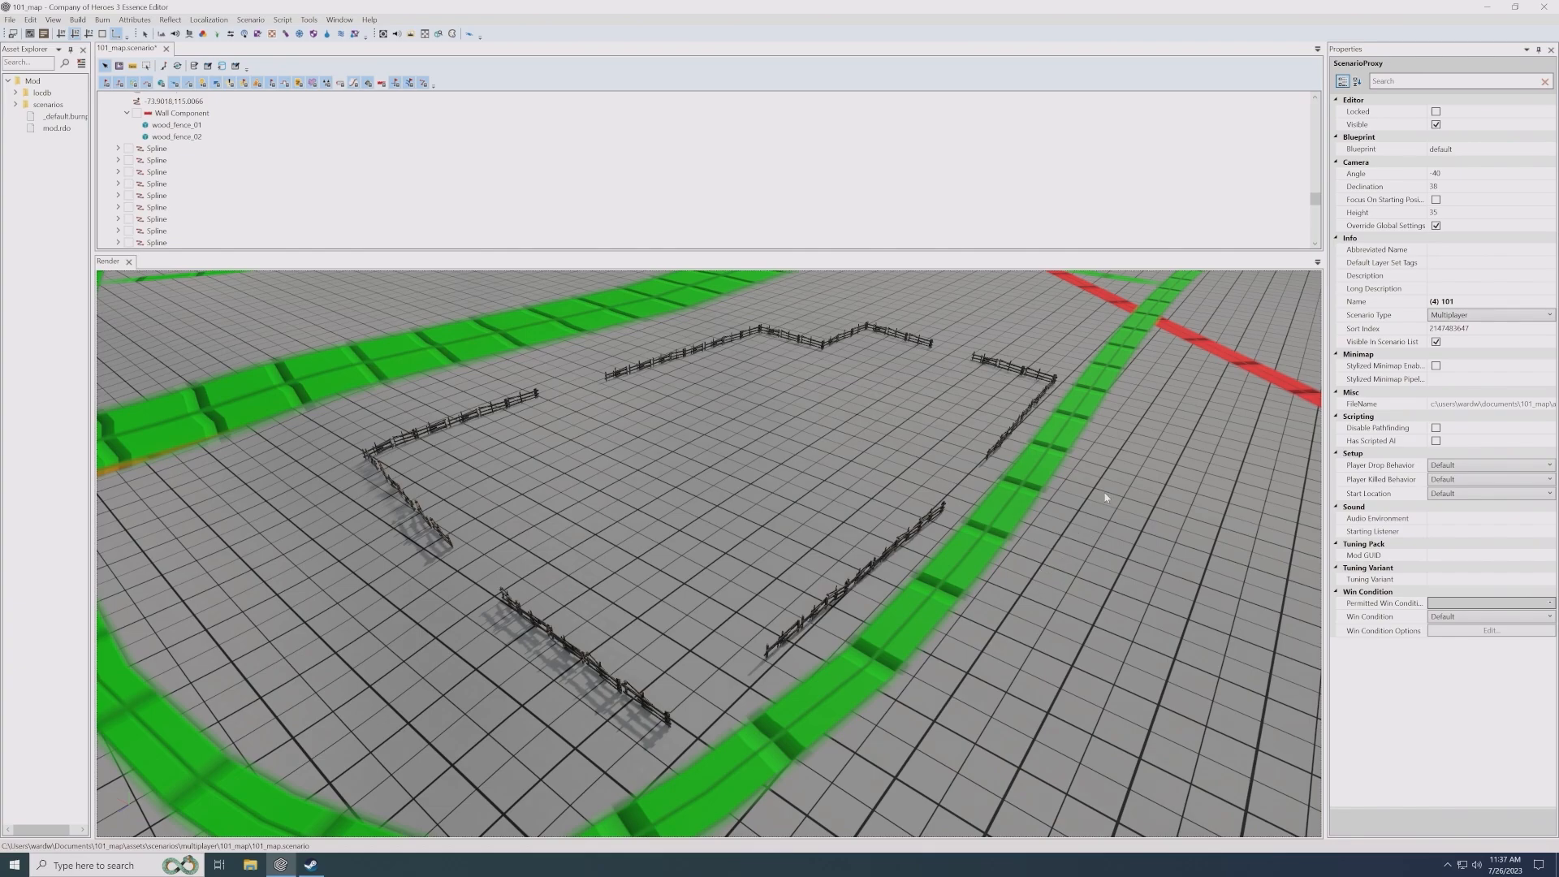
- Duplicate the oak_hedges_01 bush that stands among the sample plants beside the houses
scroll(1105, 496, "down", 5)
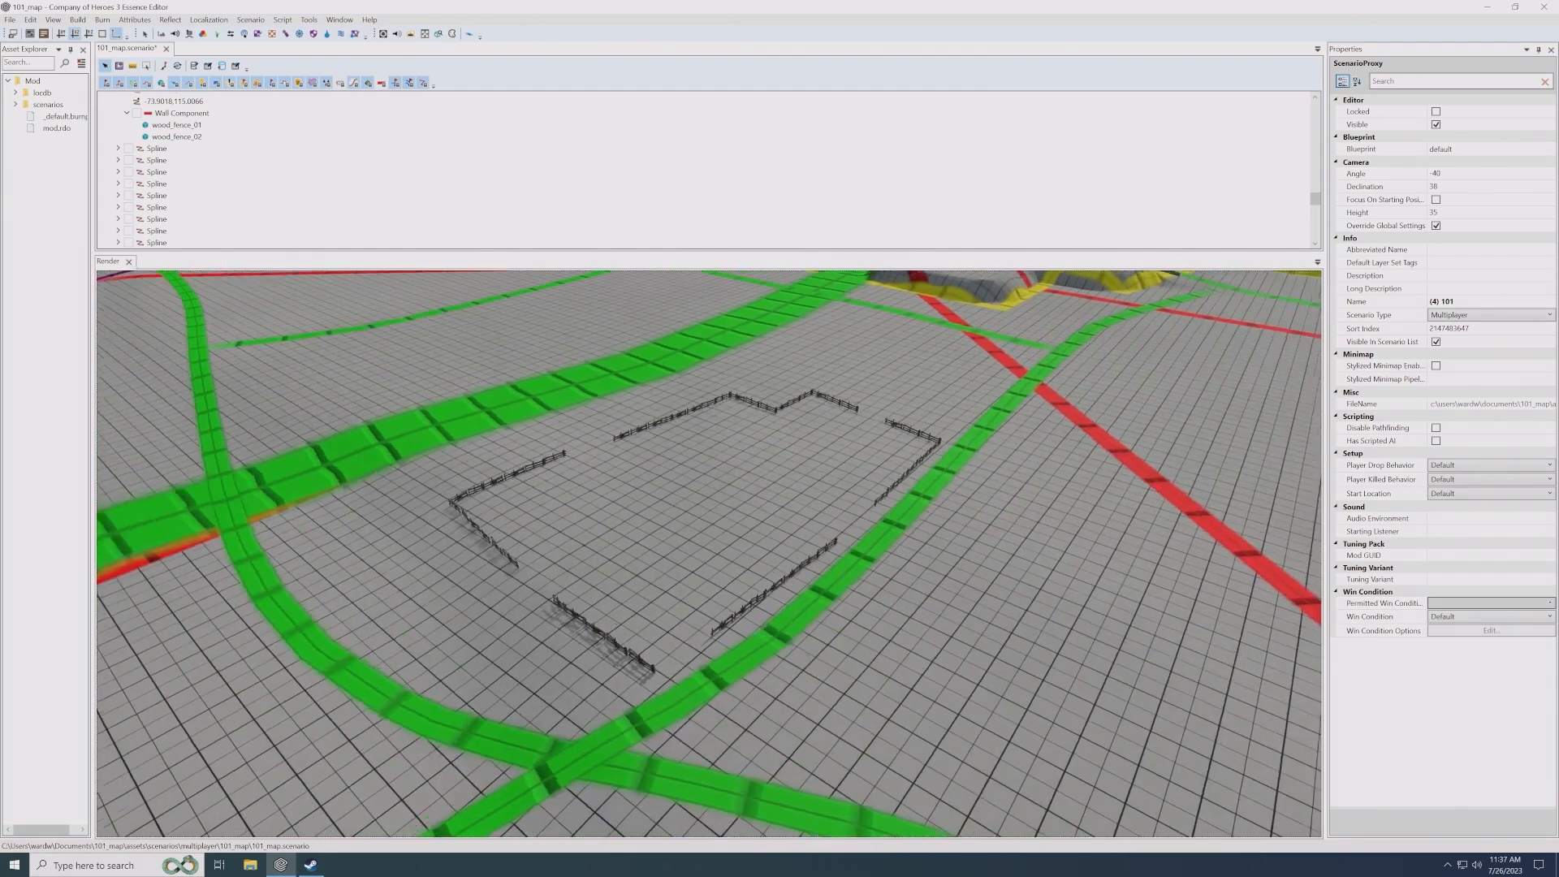
middle_click_drag(1104, 497, 915, 585)
scroll(915, 585, "up", 1)
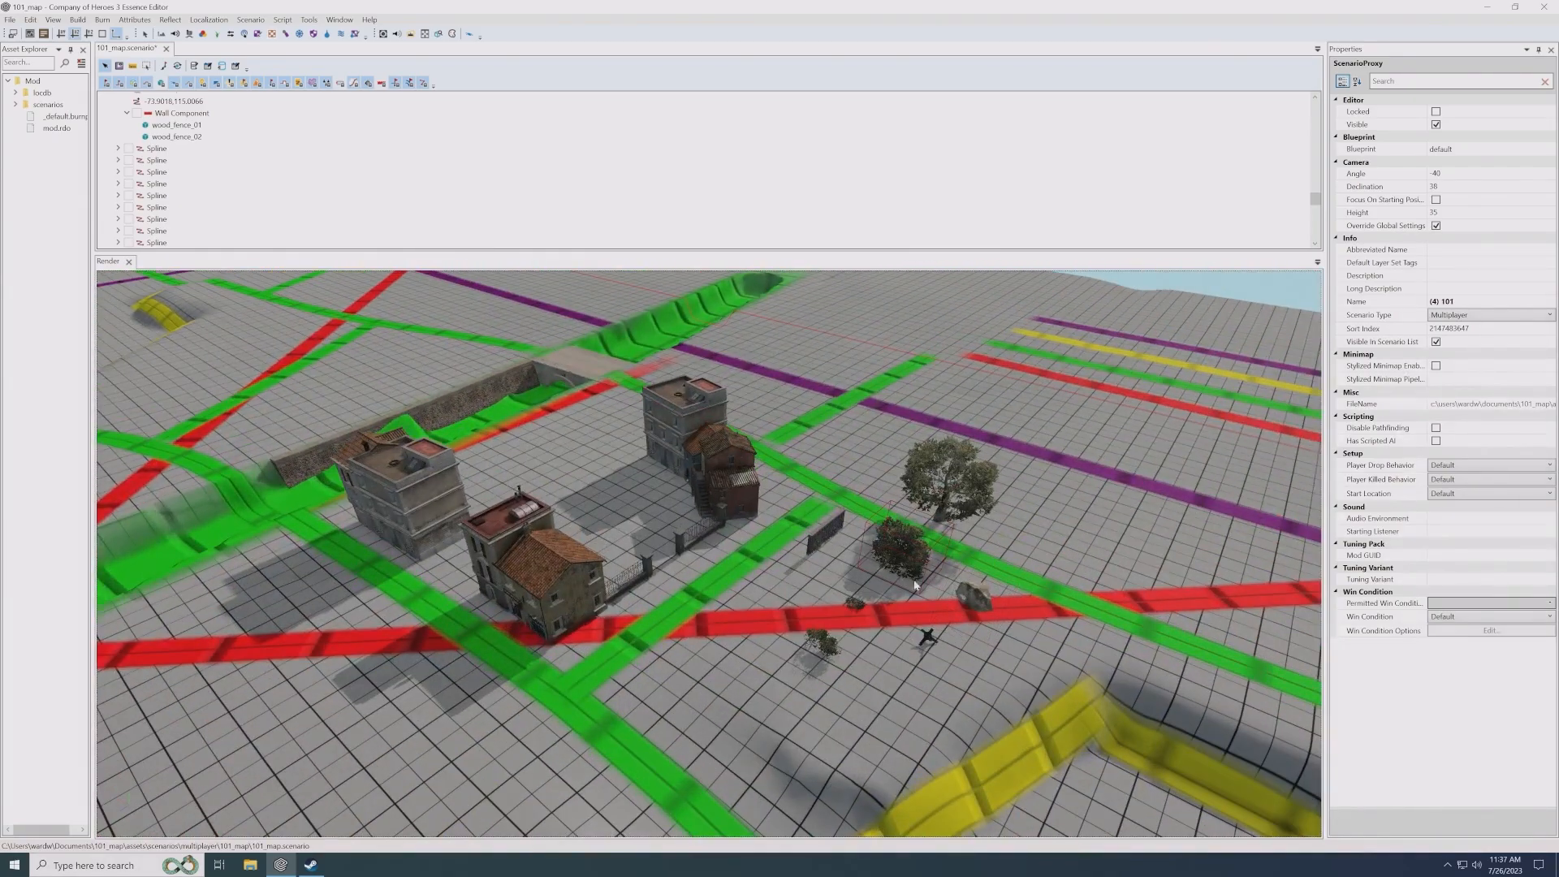
left_click(915, 585)
left_click_drag(887, 572, 739, 667, "shift")
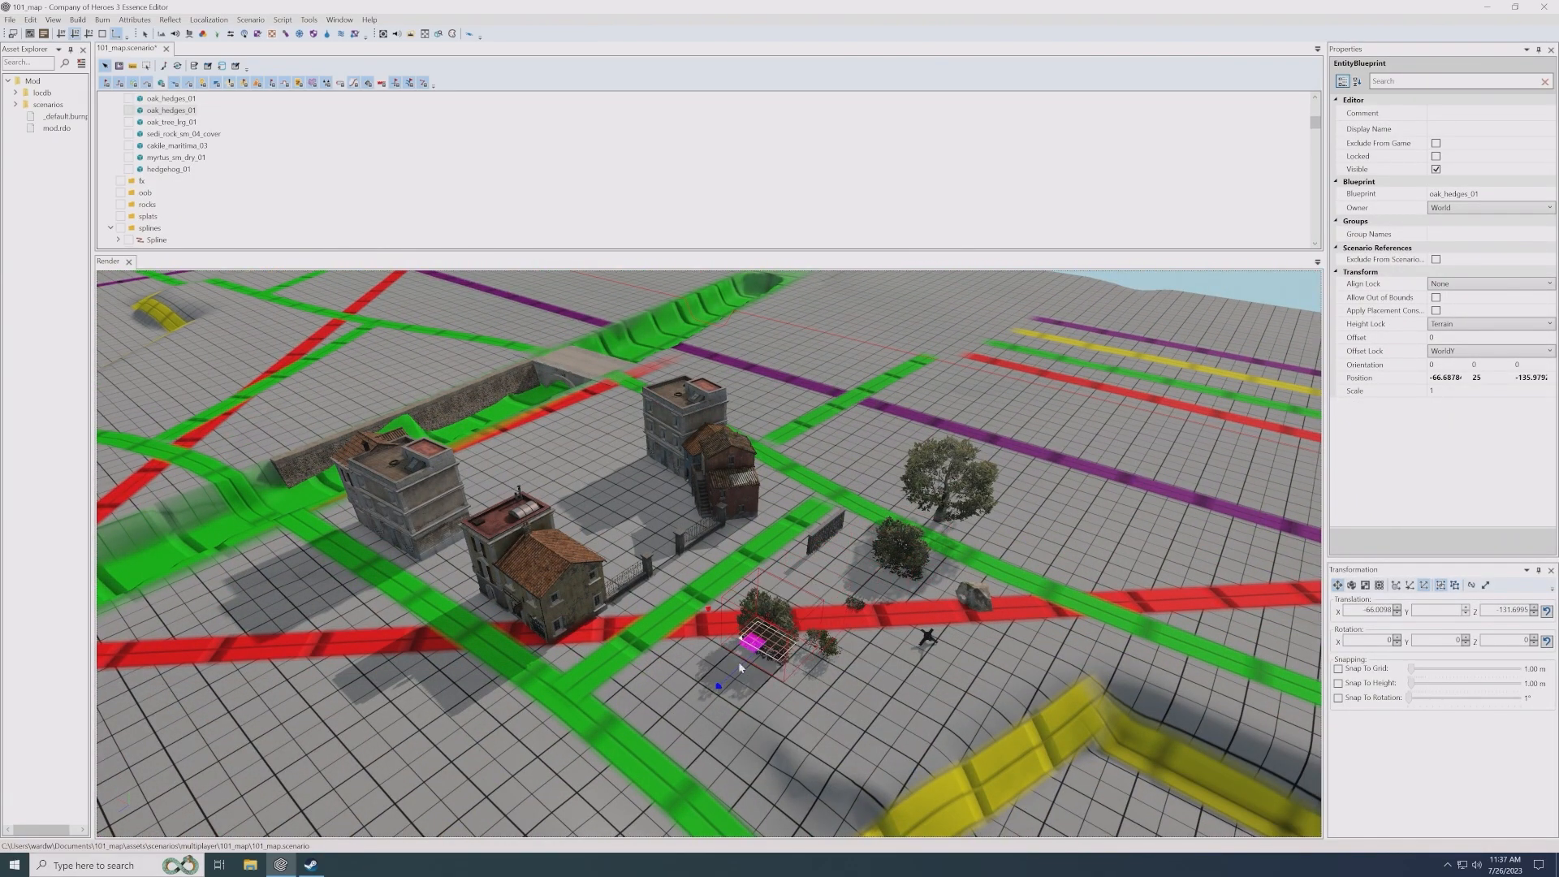
- Bring the oak_hedges_01 copy over to the fenced field and place it at the fence corner beside the green road
middle_click_drag(739, 668, 629, 467)
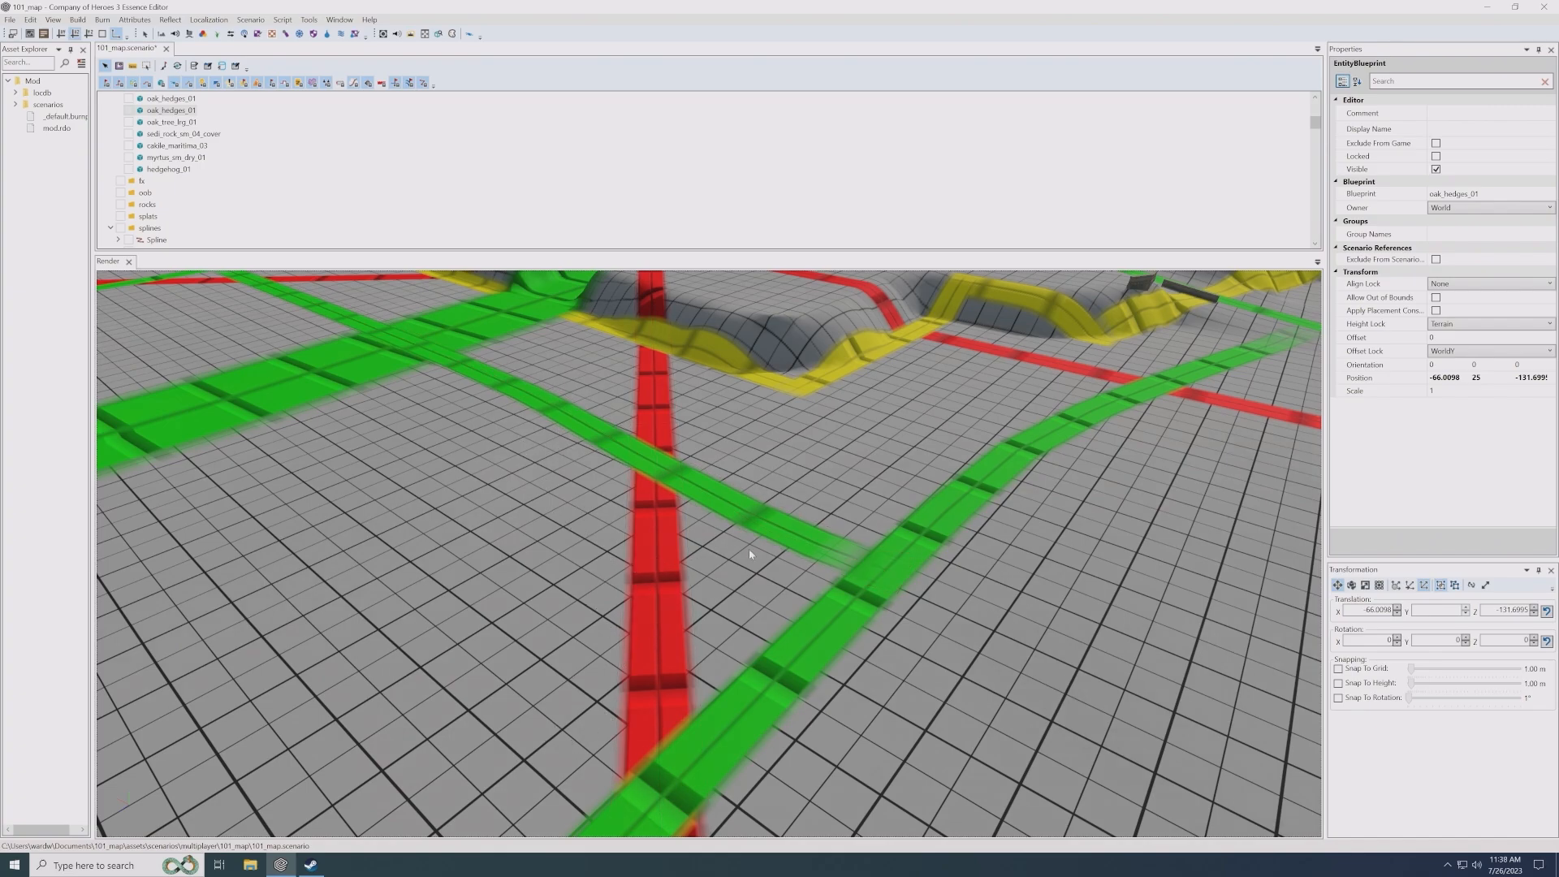
middle_click_drag(715, 639, 751, 601)
scroll(751, 605, "up", 3)
key("ctrl+v")
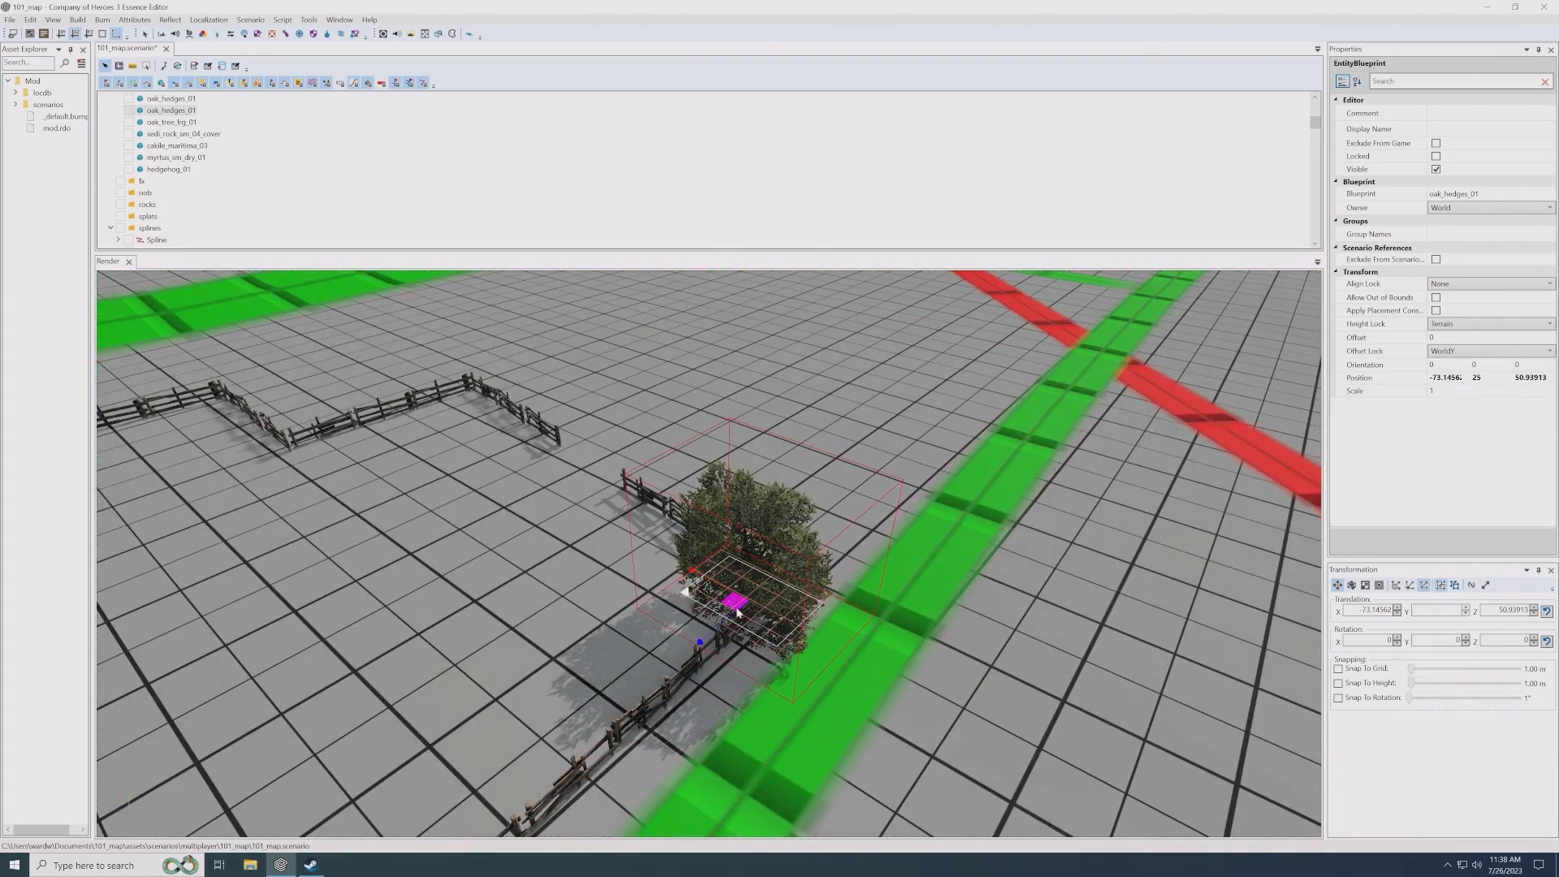
left_click_drag(738, 610, 719, 559)
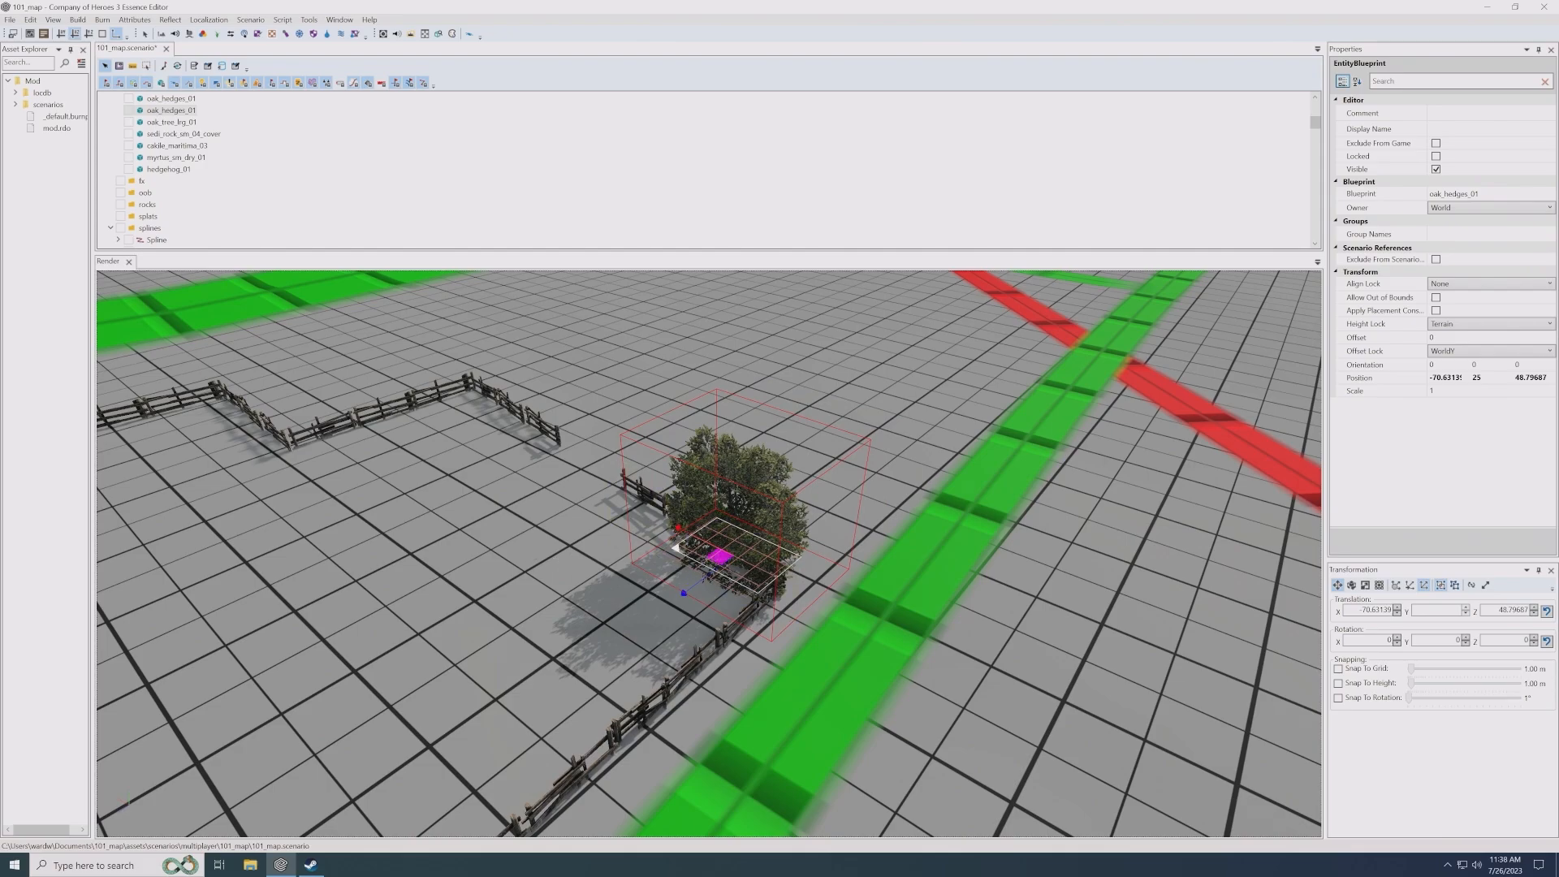
scroll(719, 559, "down", 3)
mouse_move(649, 520)
middle_mouse_down()
mouse_move(415, 490)
mouse_move(644, 522)
middle_mouse_up()
scroll(732, 572, "up", 3)
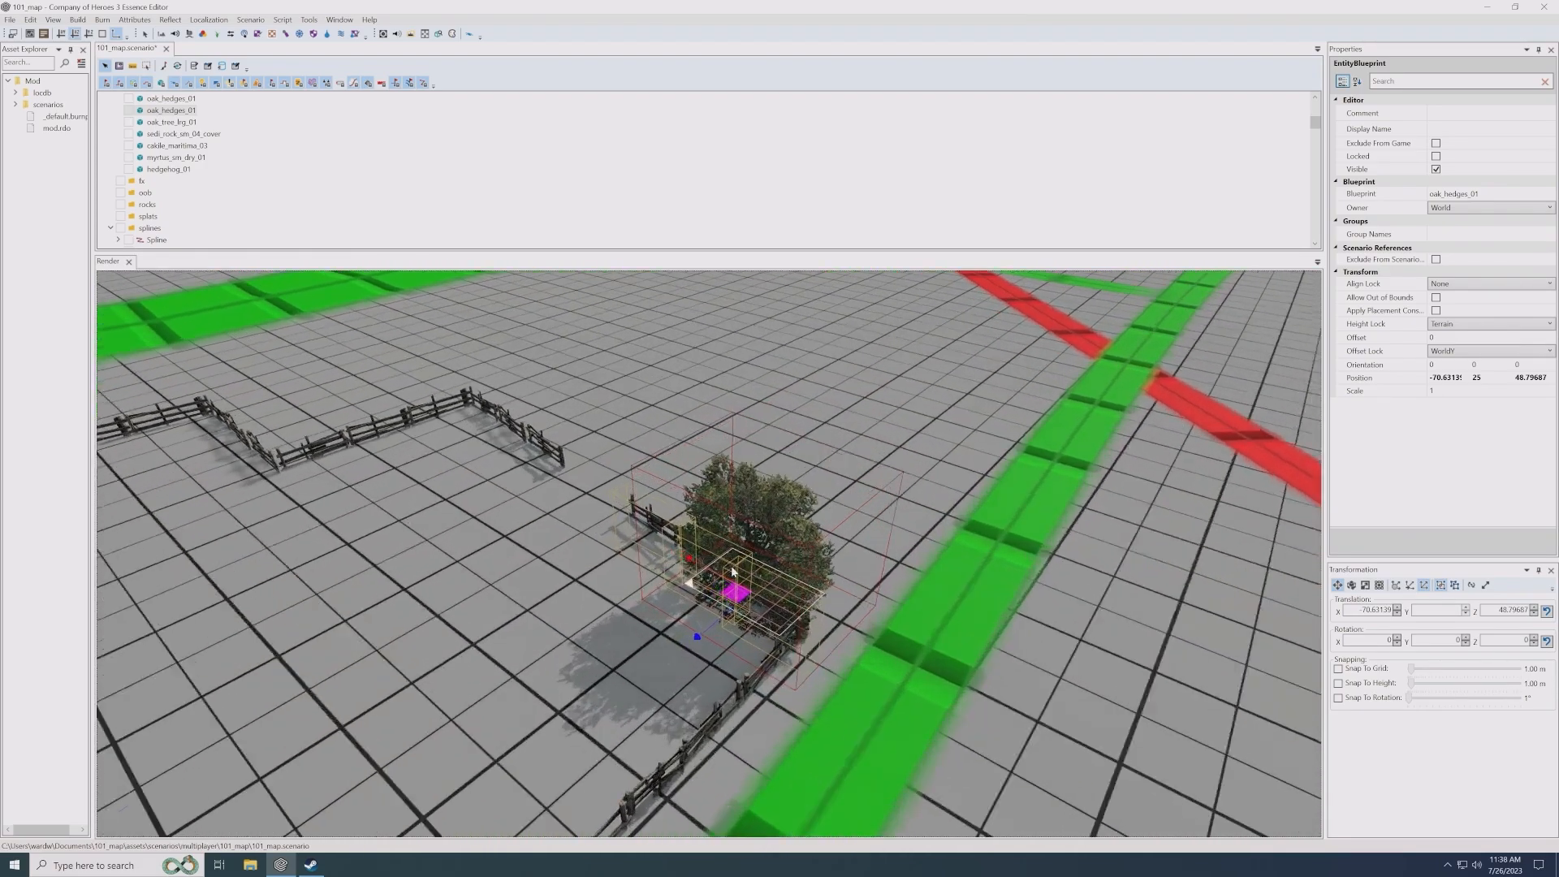
scroll(732, 572, "down", 2)
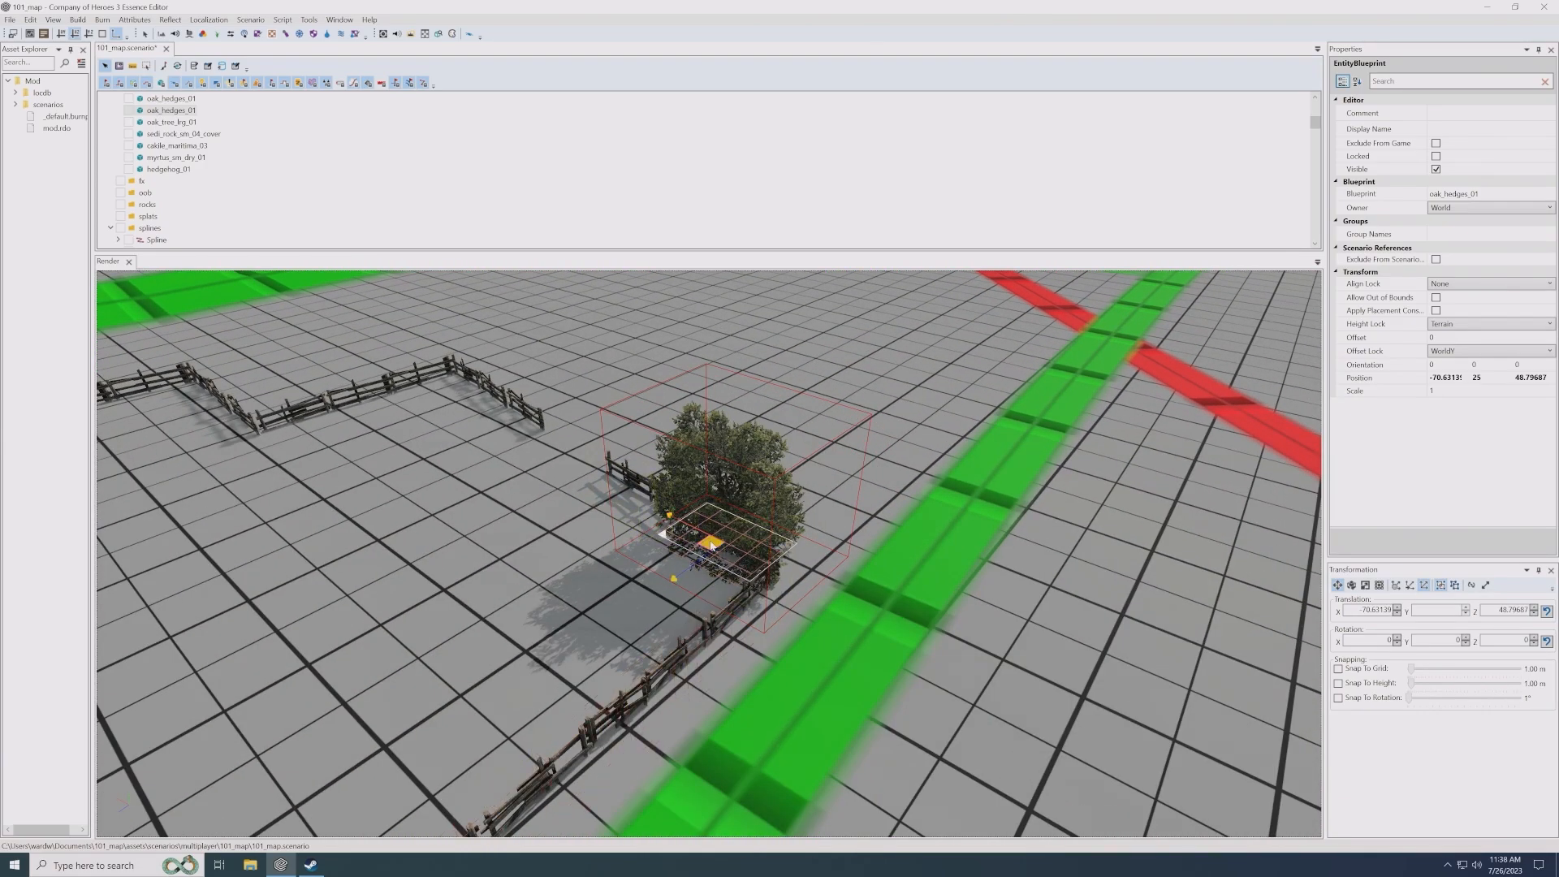
- Duplicate the oak_hedges_01 bush several times along the roadside fence, rotating the copies to different angles
scroll(712, 549, "down", 2)
left_click_drag(700, 493, 713, 528)
scroll(734, 535, "up", 1)
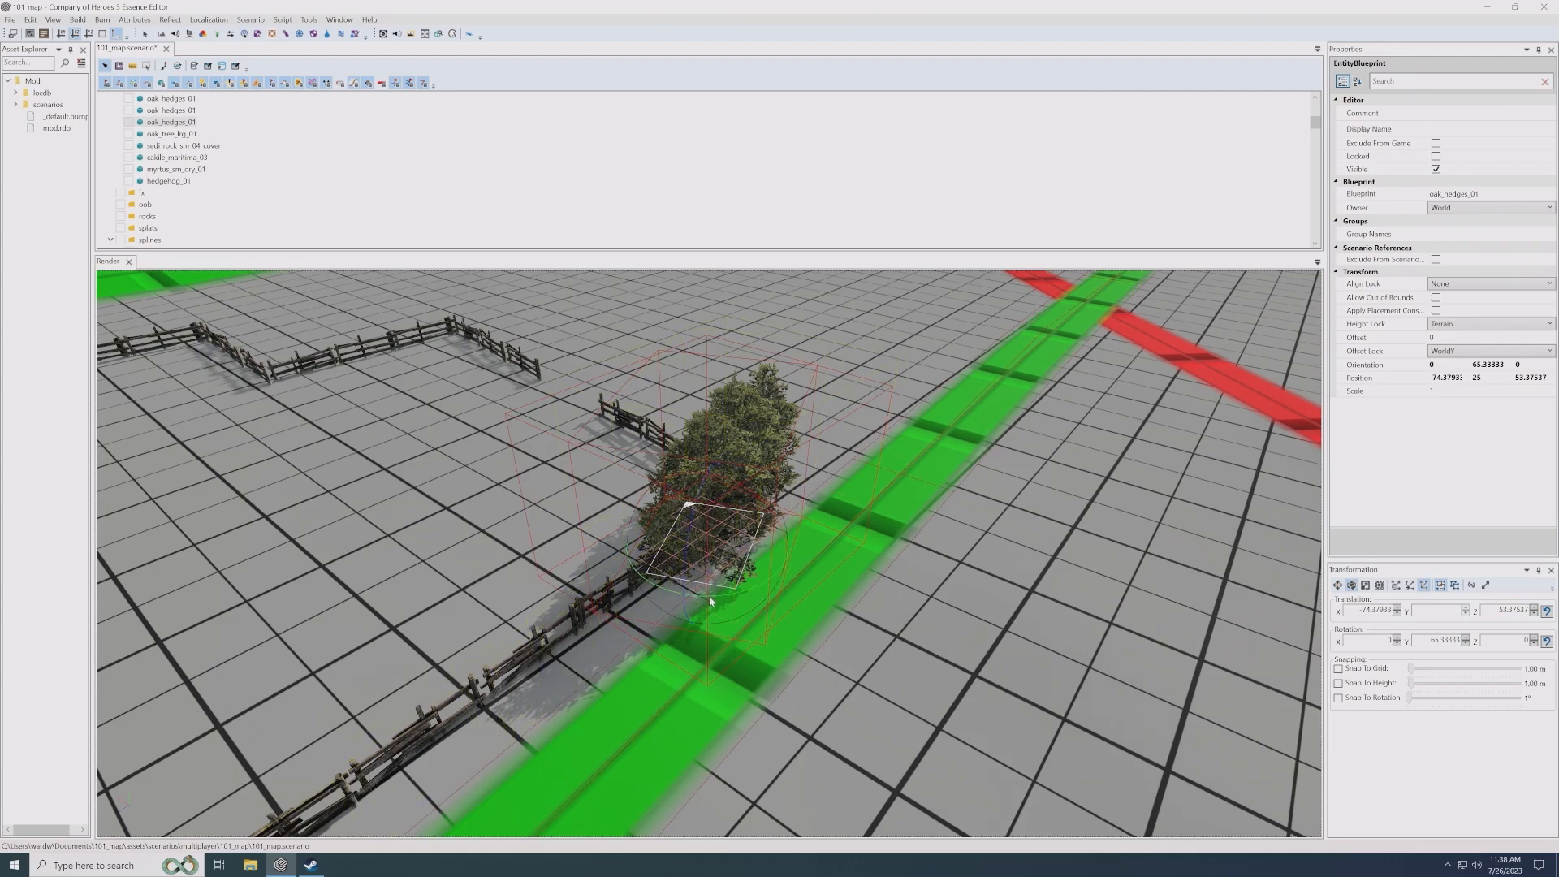
left_click_drag(712, 600, 680, 597)
key("w")
left_click_drag(707, 536, 538, 669)
key("e")
left_click_drag(546, 744, 672, 705)
key("w")
left_click_drag(533, 687, 541, 666)
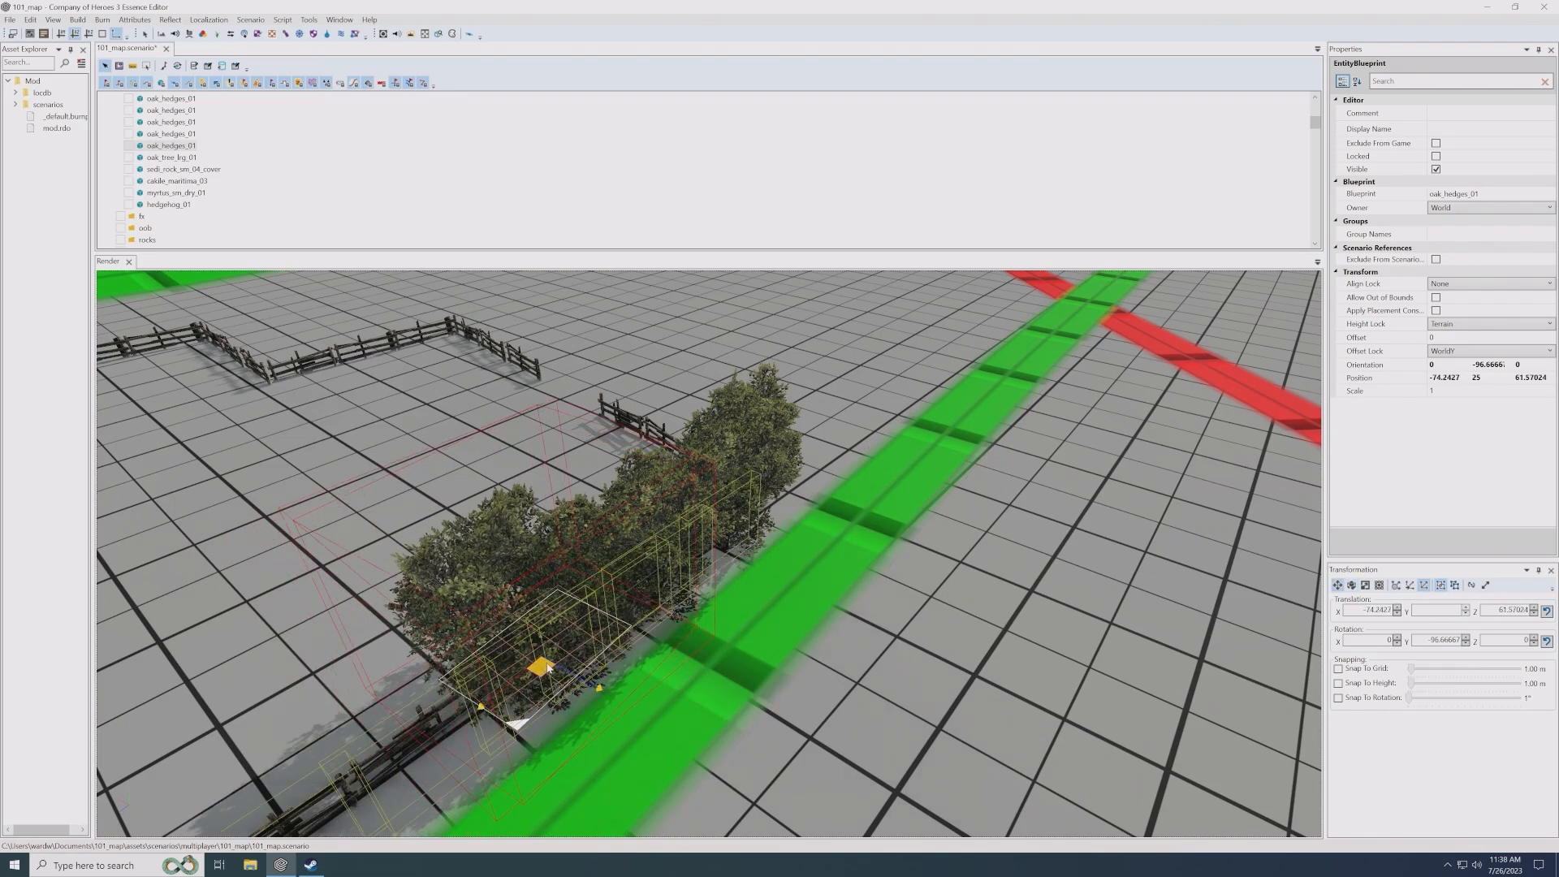
- Add another oak_hedges_01 copy at the near end of the bush row and rotate it to about 86°
middle_click_drag(541, 666, 775, 535)
left_click_drag(771, 543, 716, 588, "shift")
middle_click_drag(716, 588, 688, 653)
key("e")
left_click_drag(710, 692, 820, 601)
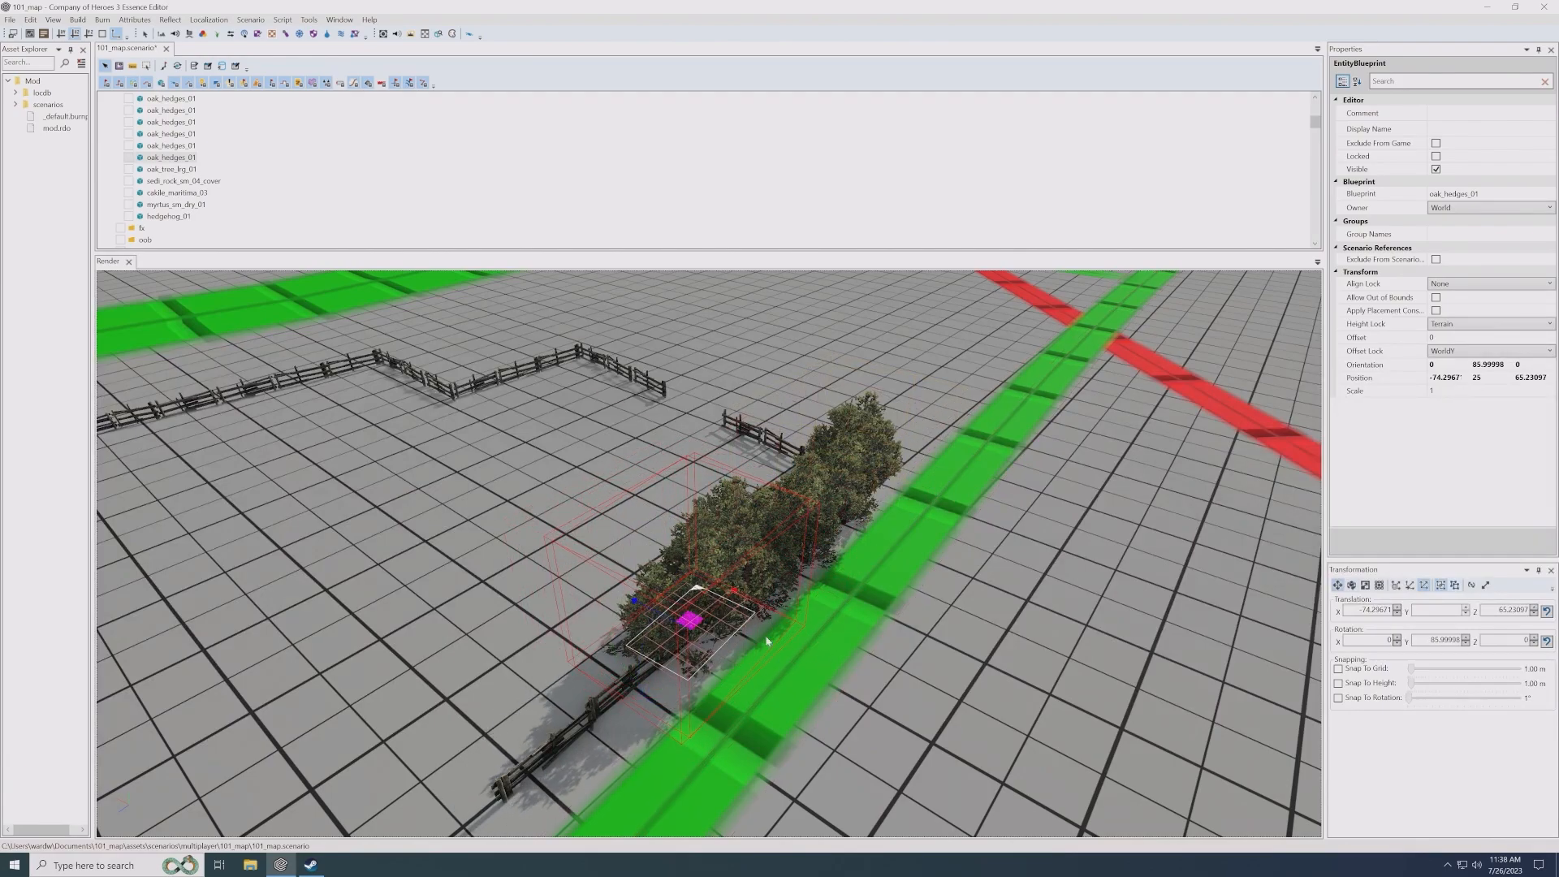
- Duplicate the last bush into the open field and change the copy's blueprint to oak_hedges_03
left_click_drag(690, 625, 481, 674, "shift")
left_click(1547, 195)
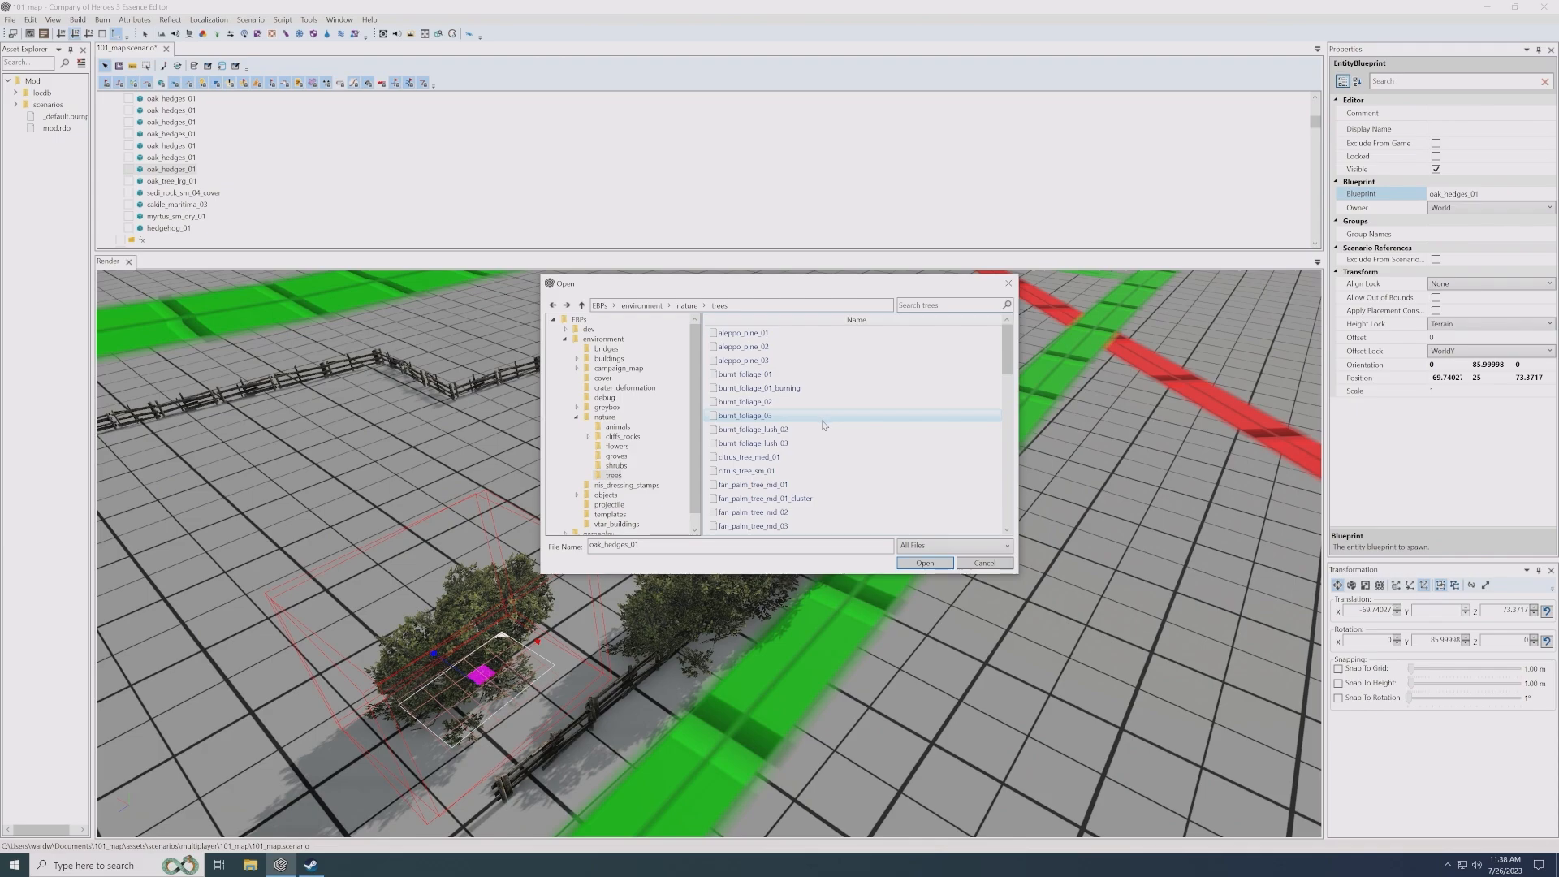
scroll(822, 425, "down", 7)
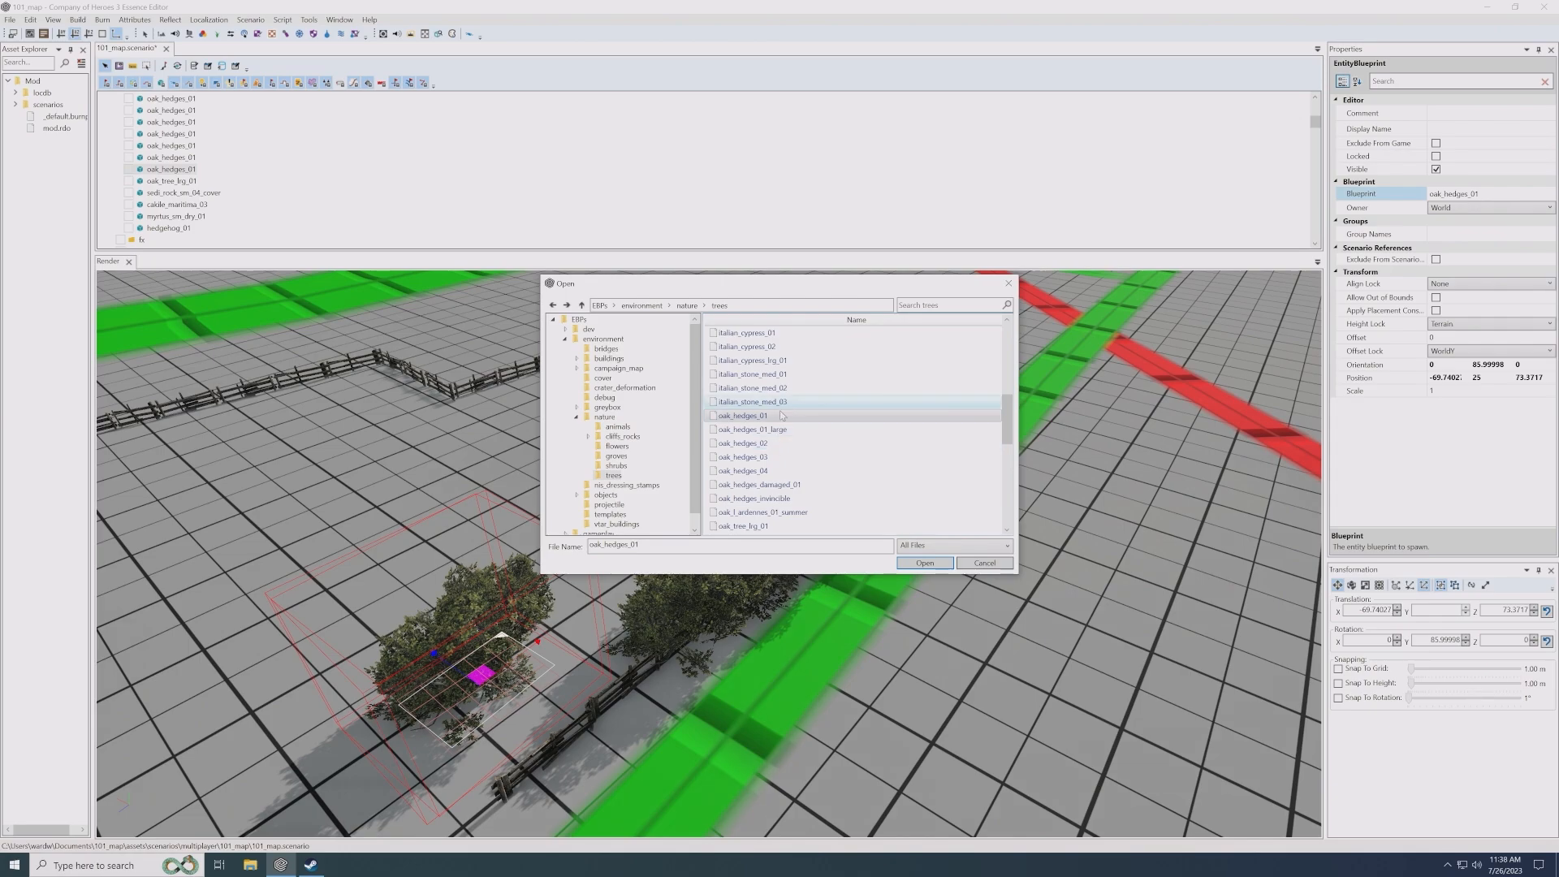
double_click(774, 458)
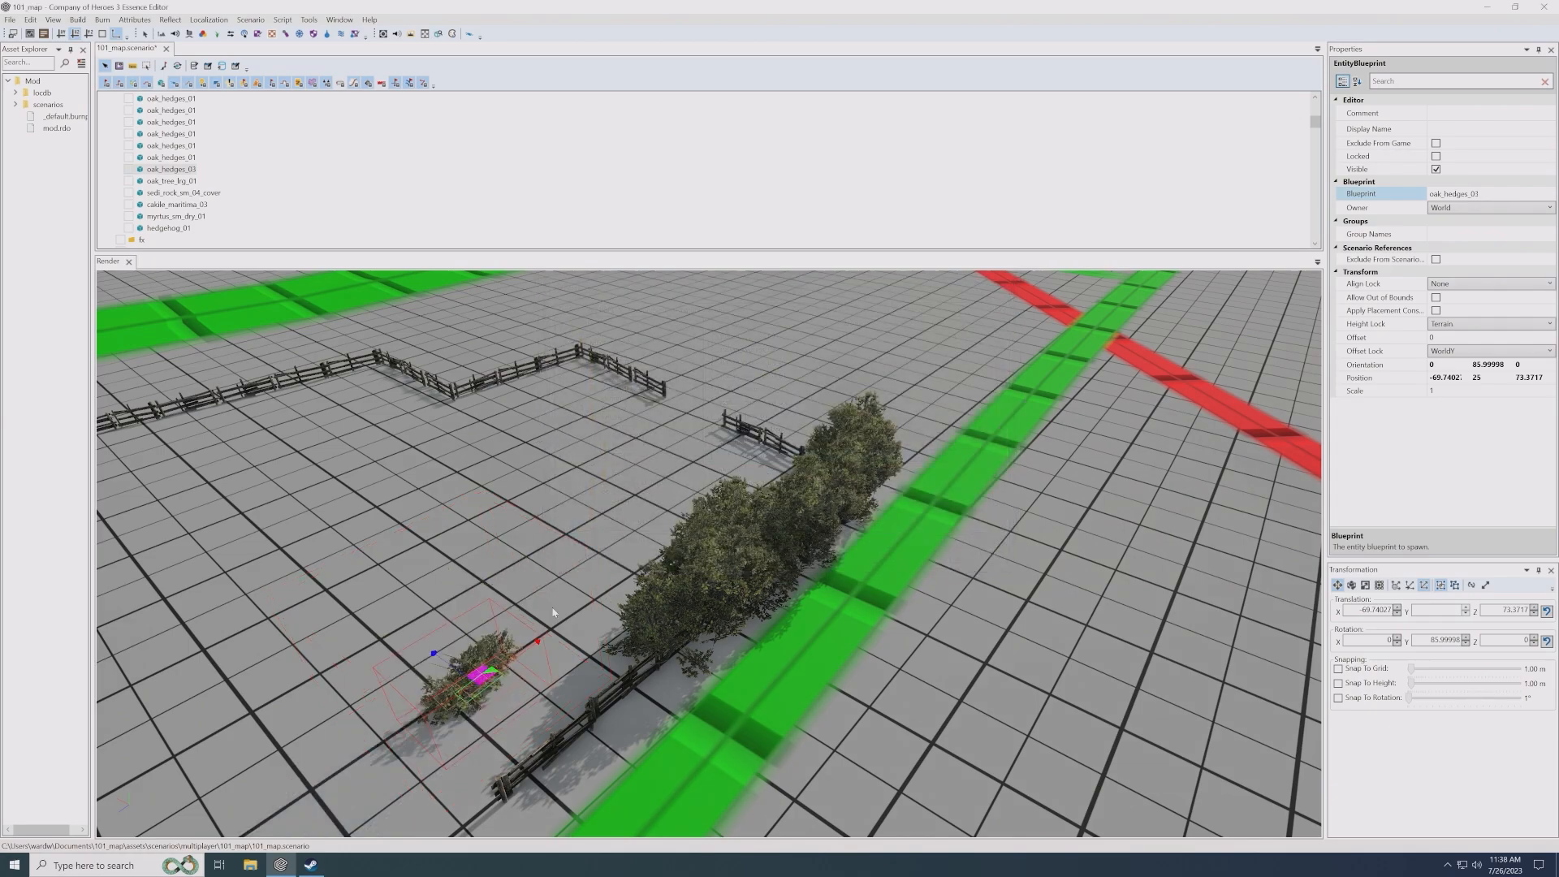
- Move the oak_hedges_03 bush to the fence, rotate it to about 105°, and spread copies along the next roadside fence piece
left_click_drag(794, 419, 646, 613)
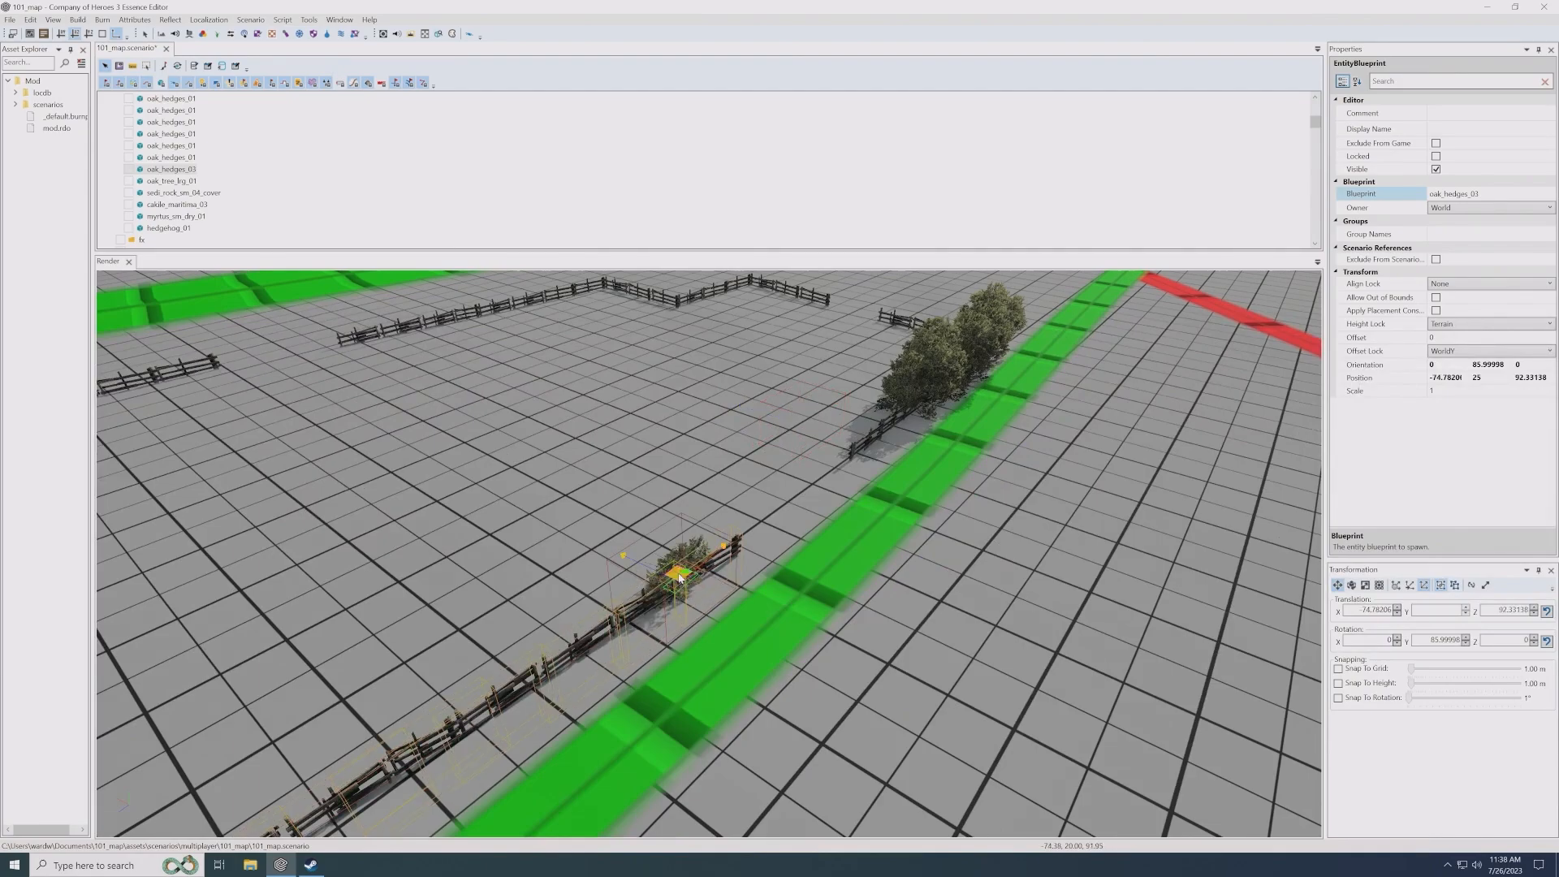
key("e")
left_click_drag(643, 676, 622, 679)
key("w")
left_click_drag(647, 614, 539, 645, "shift")
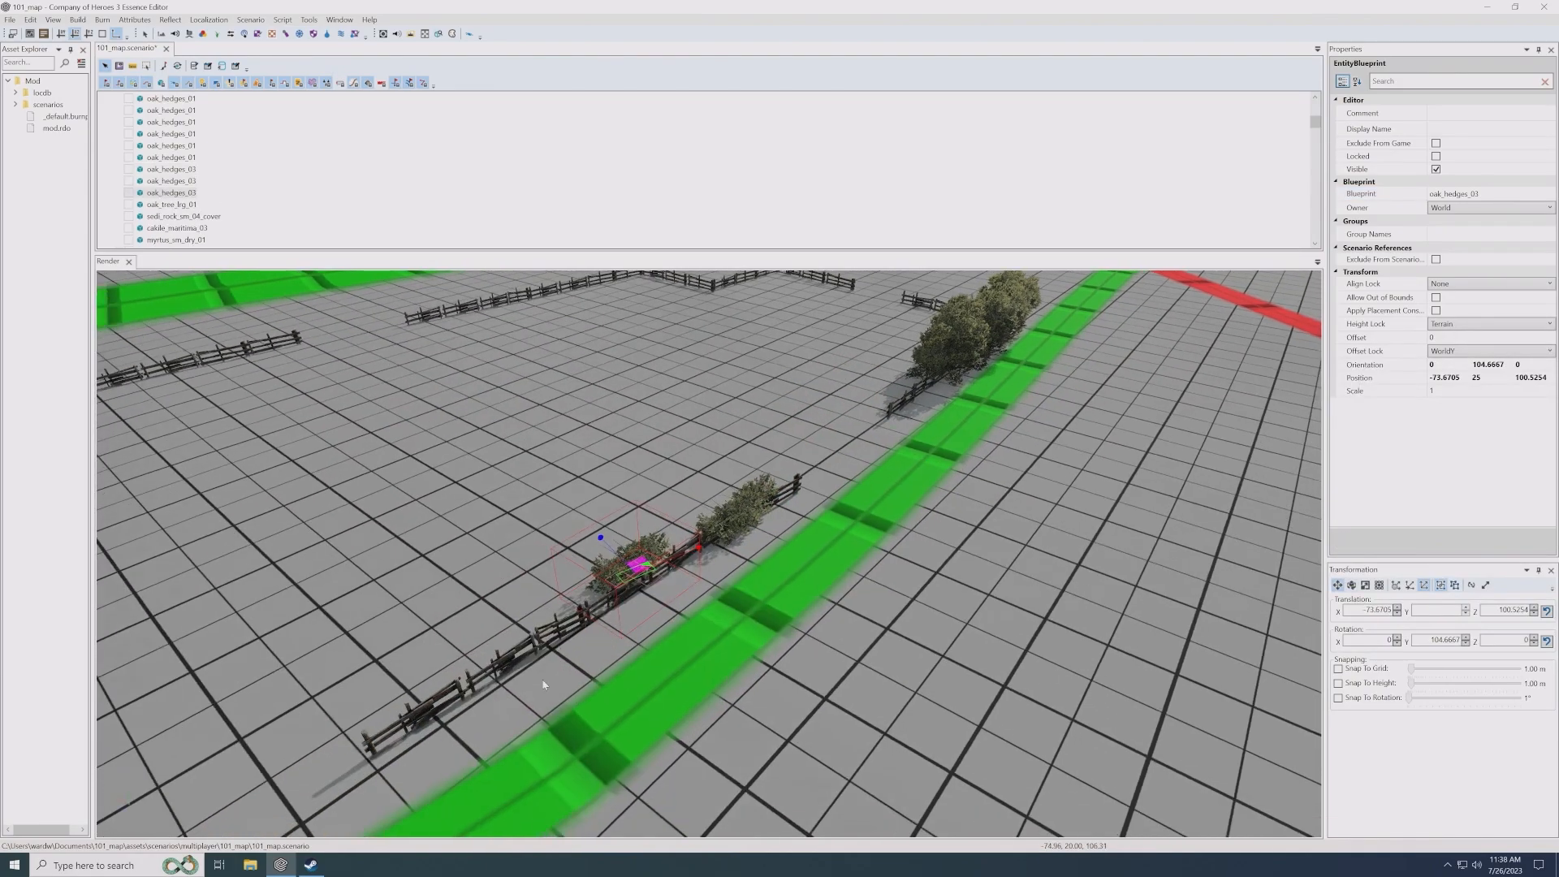
left_click_drag(470, 686, 472, 681, "shift")
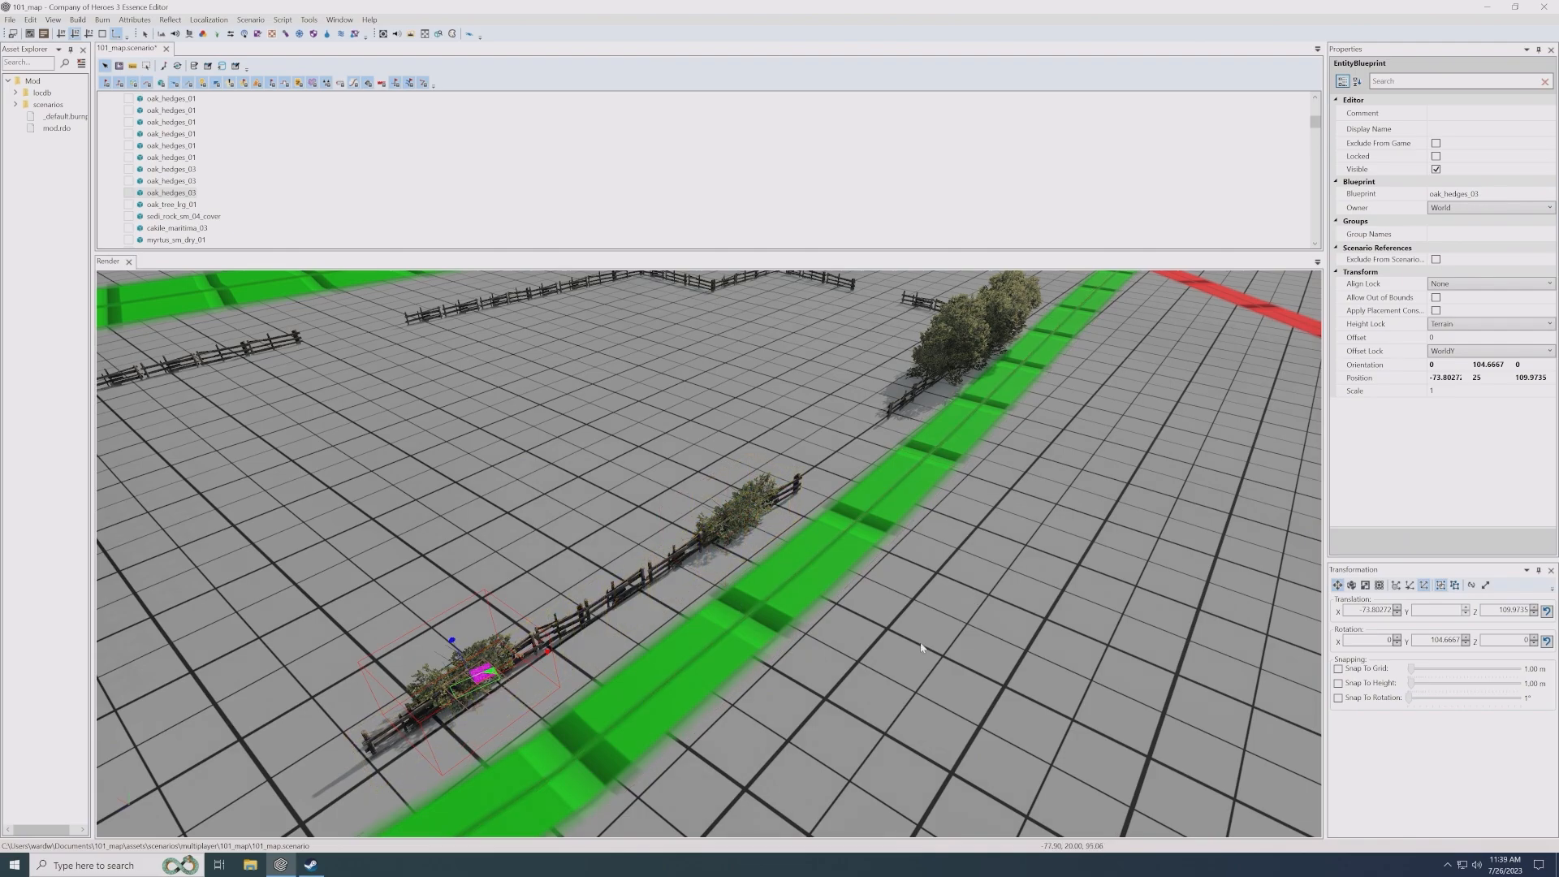
- Duplicate an oak_hedges_03 bush, change the copy's blueprint to oak_tree_lrg_01, and place the tree in the middle of the fenced field
middle_click_drag(619, 554, 676, 575)
scroll(698, 530, "down", 3)
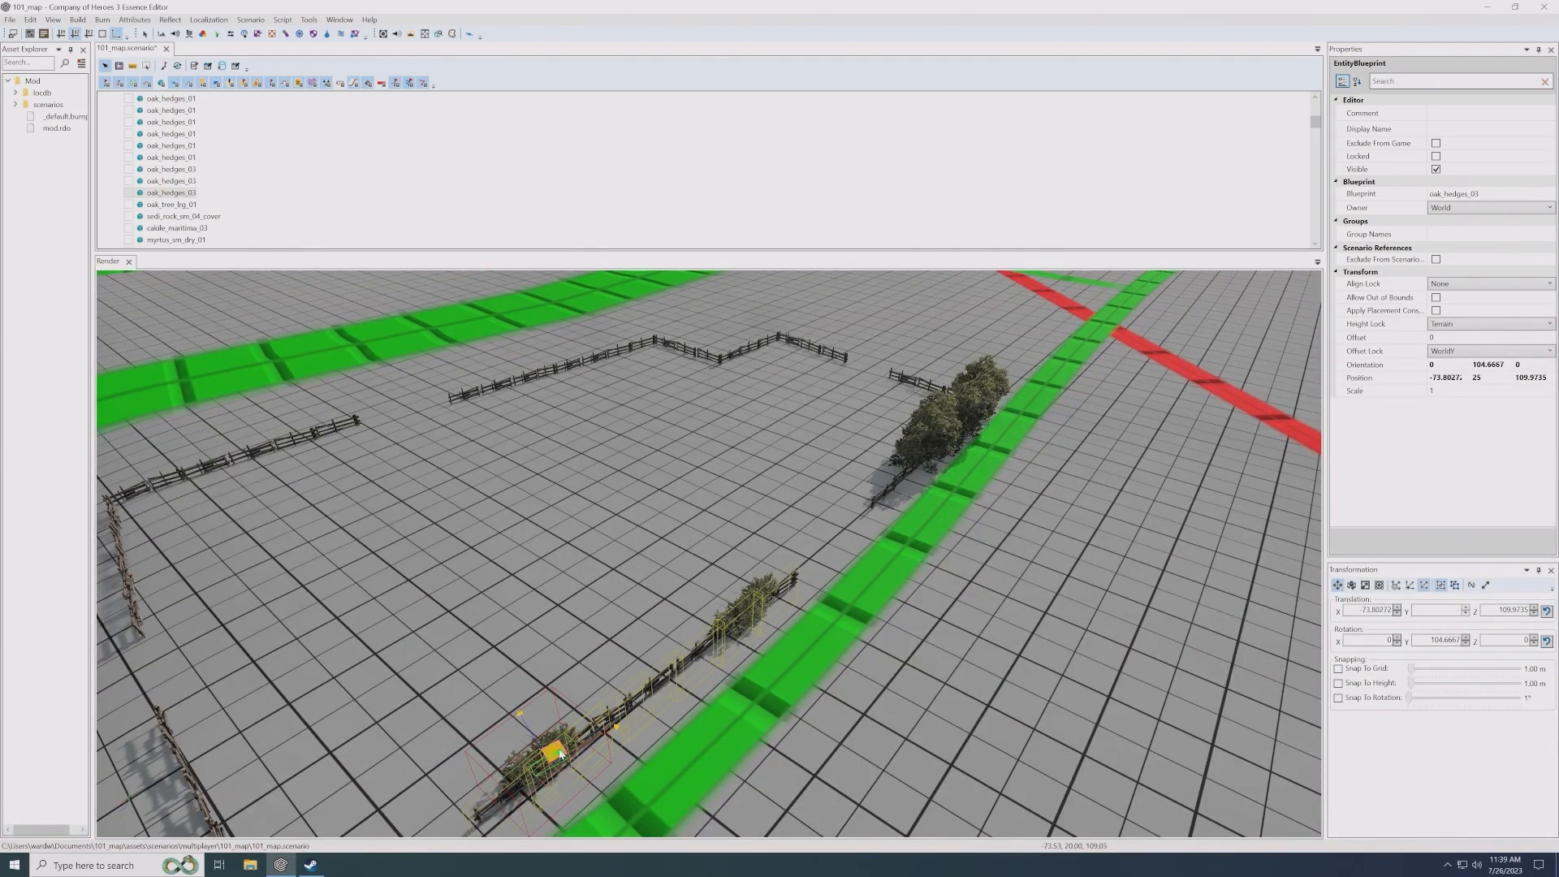
left_click_drag(554, 752, 428, 688, "shift")
left_click(1549, 194)
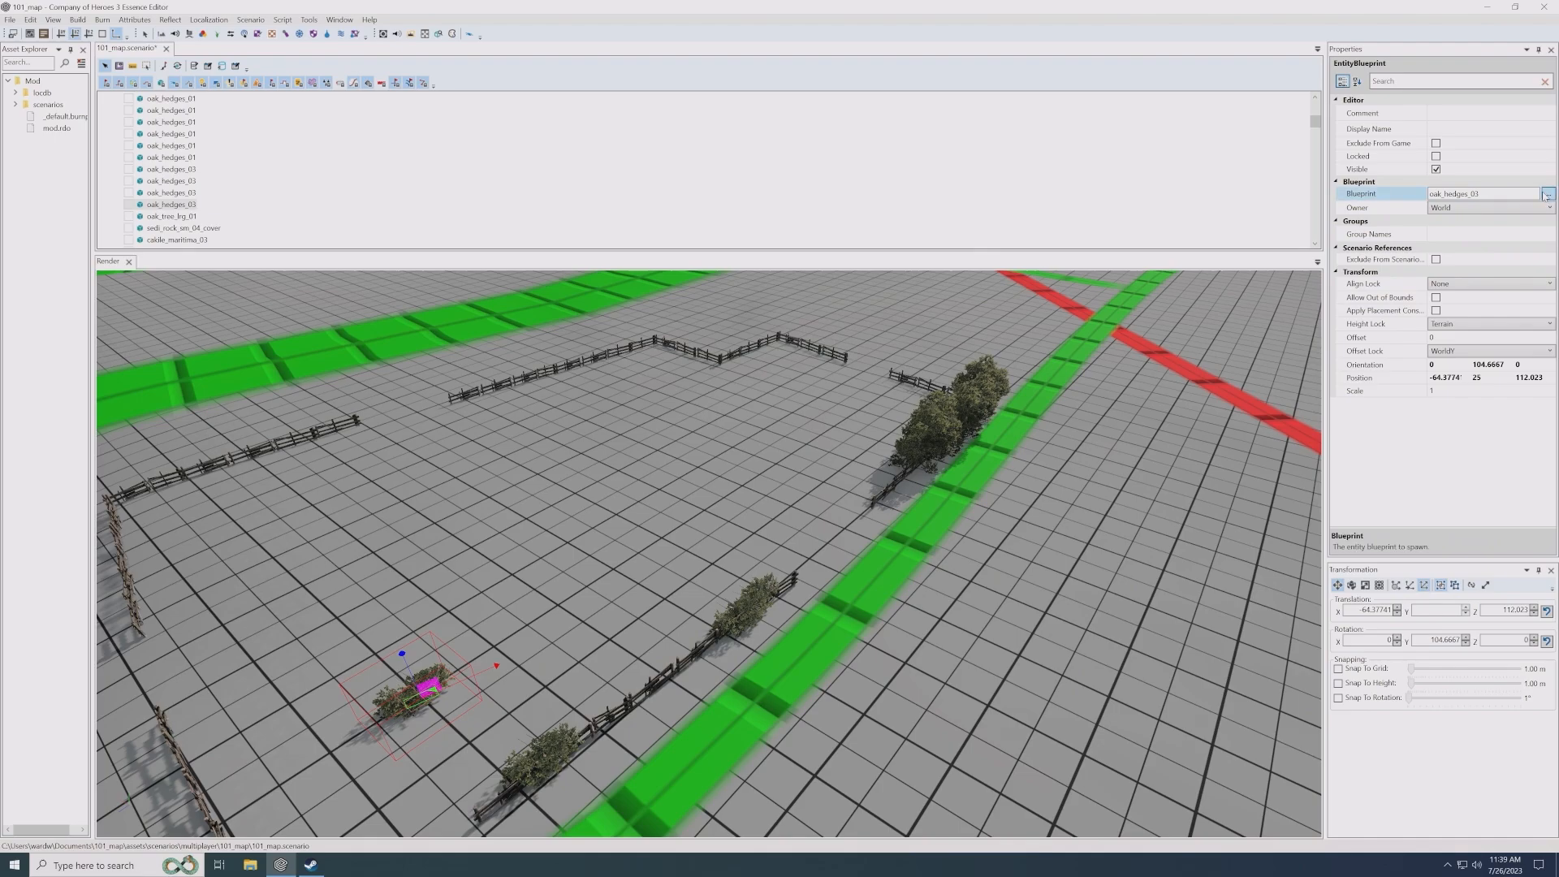
scroll(849, 413, "down", 3)
scroll(849, 424, "down", 5)
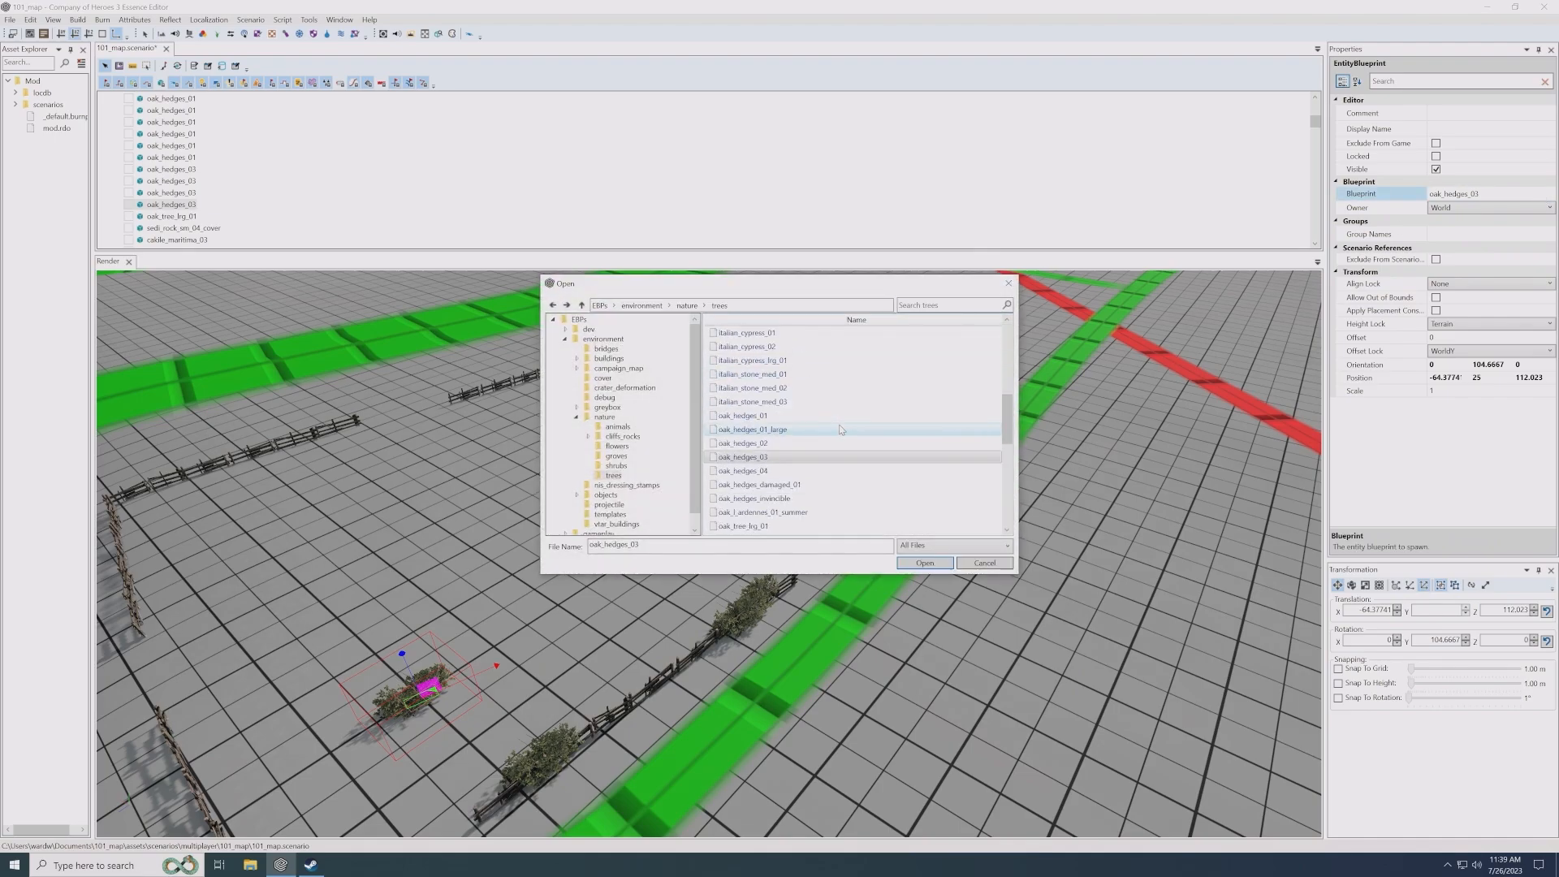
double_click(767, 485)
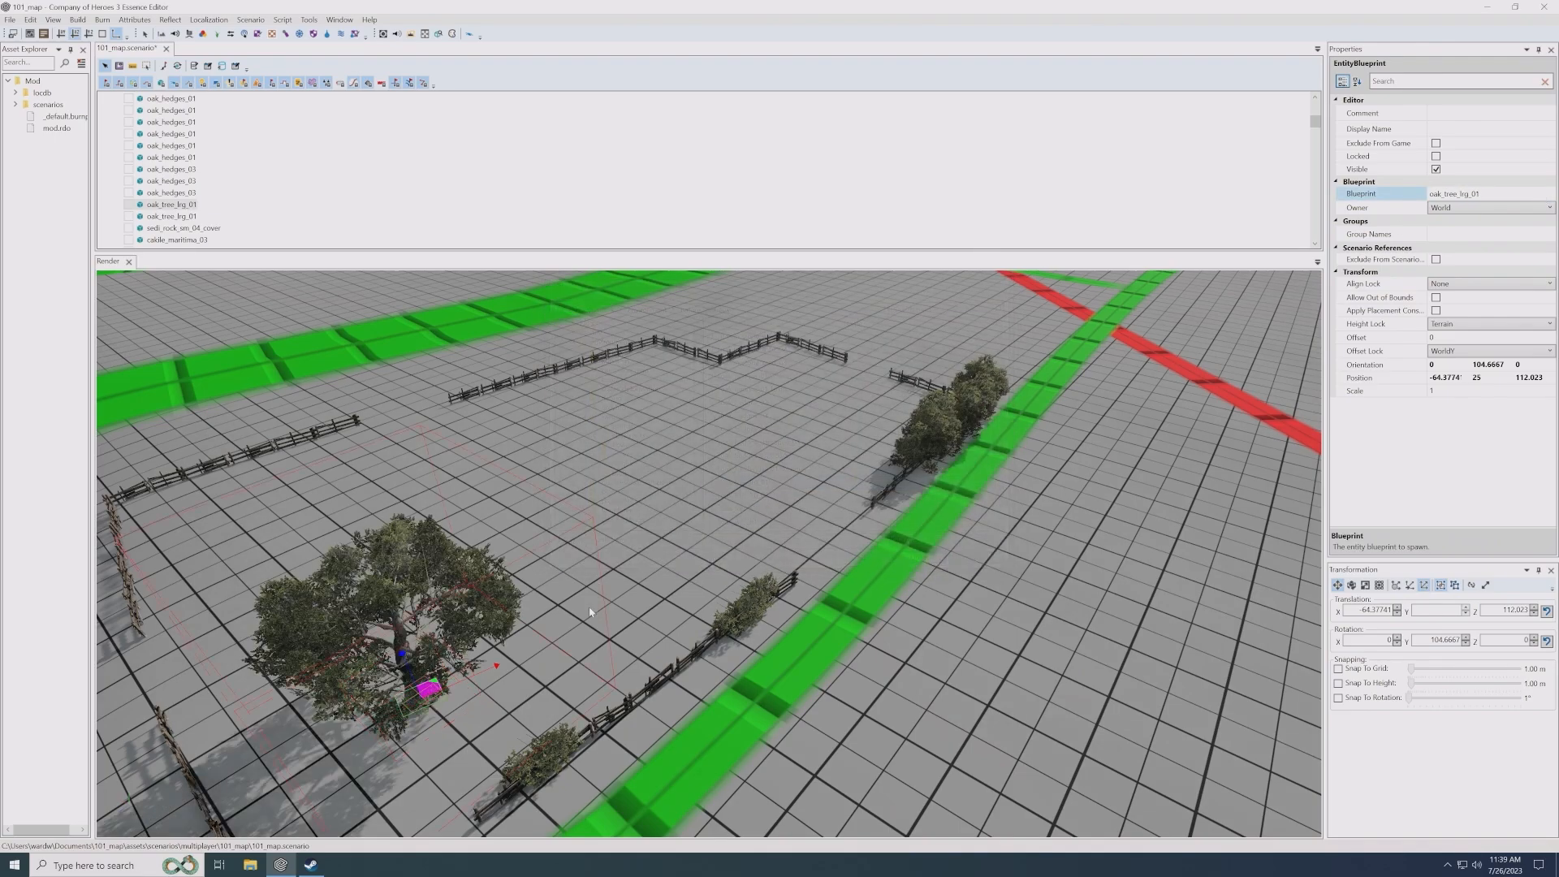
left_click_drag(457, 689, 607, 501)
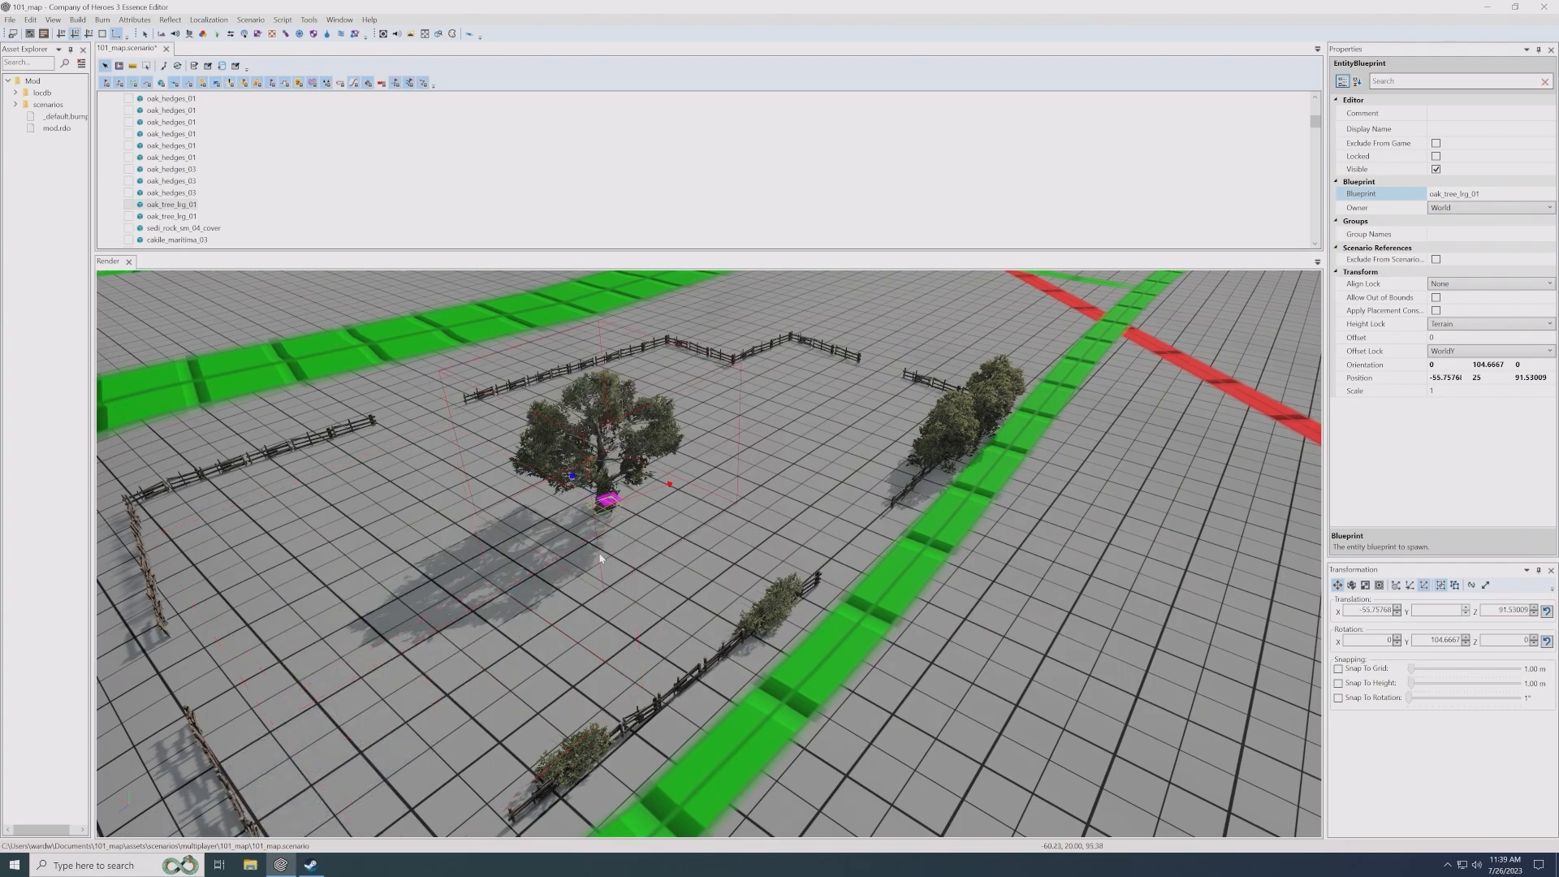
left_click(772, 511)
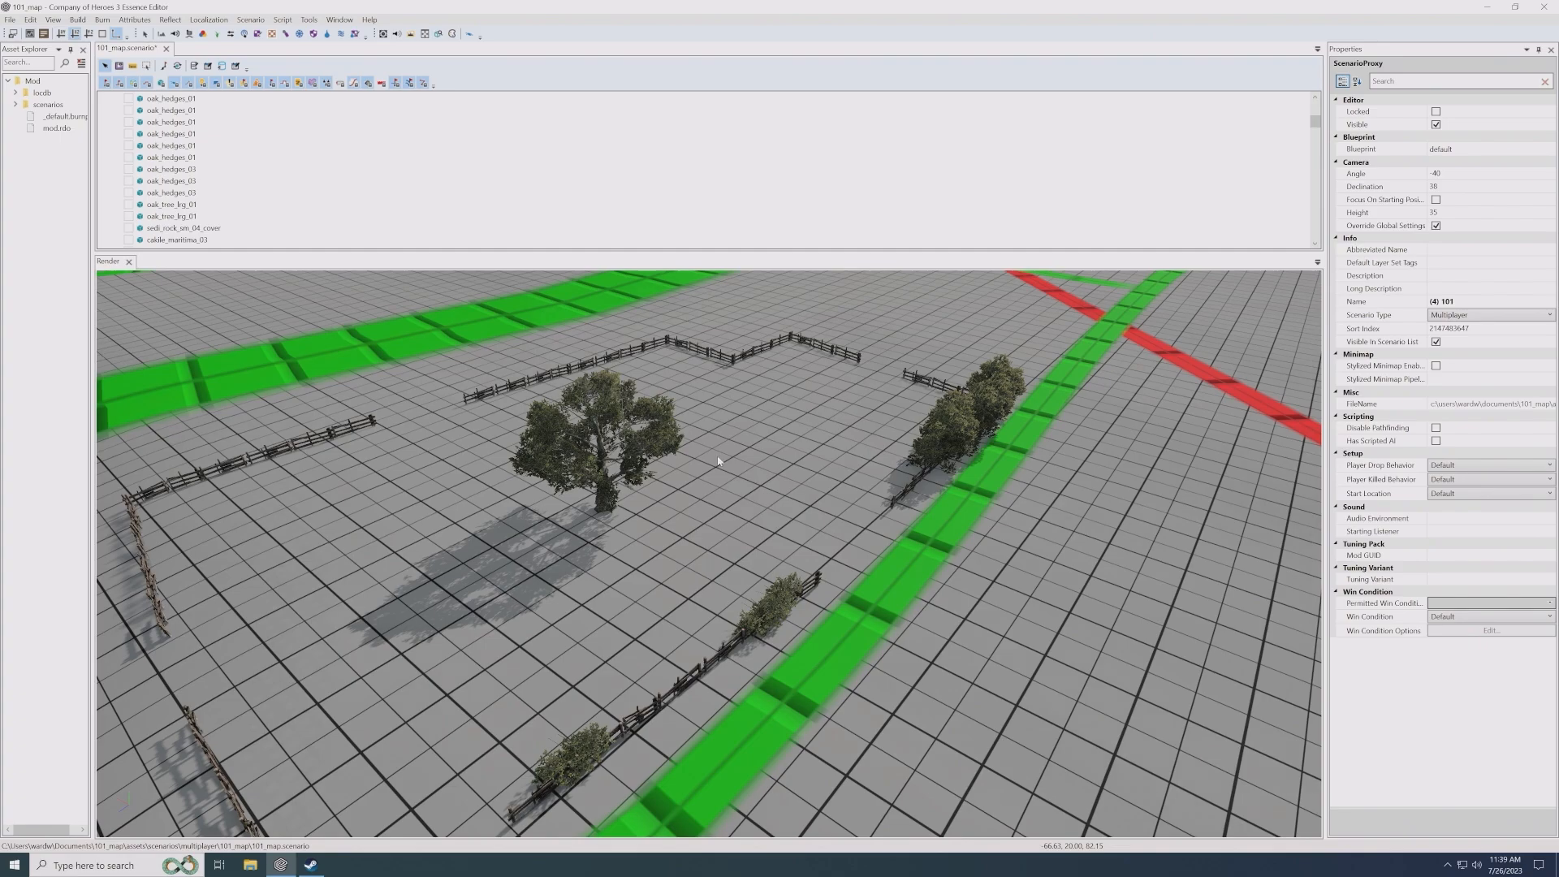
scroll(771, 505, "down", 5)
scroll(835, 539, "down", 5)
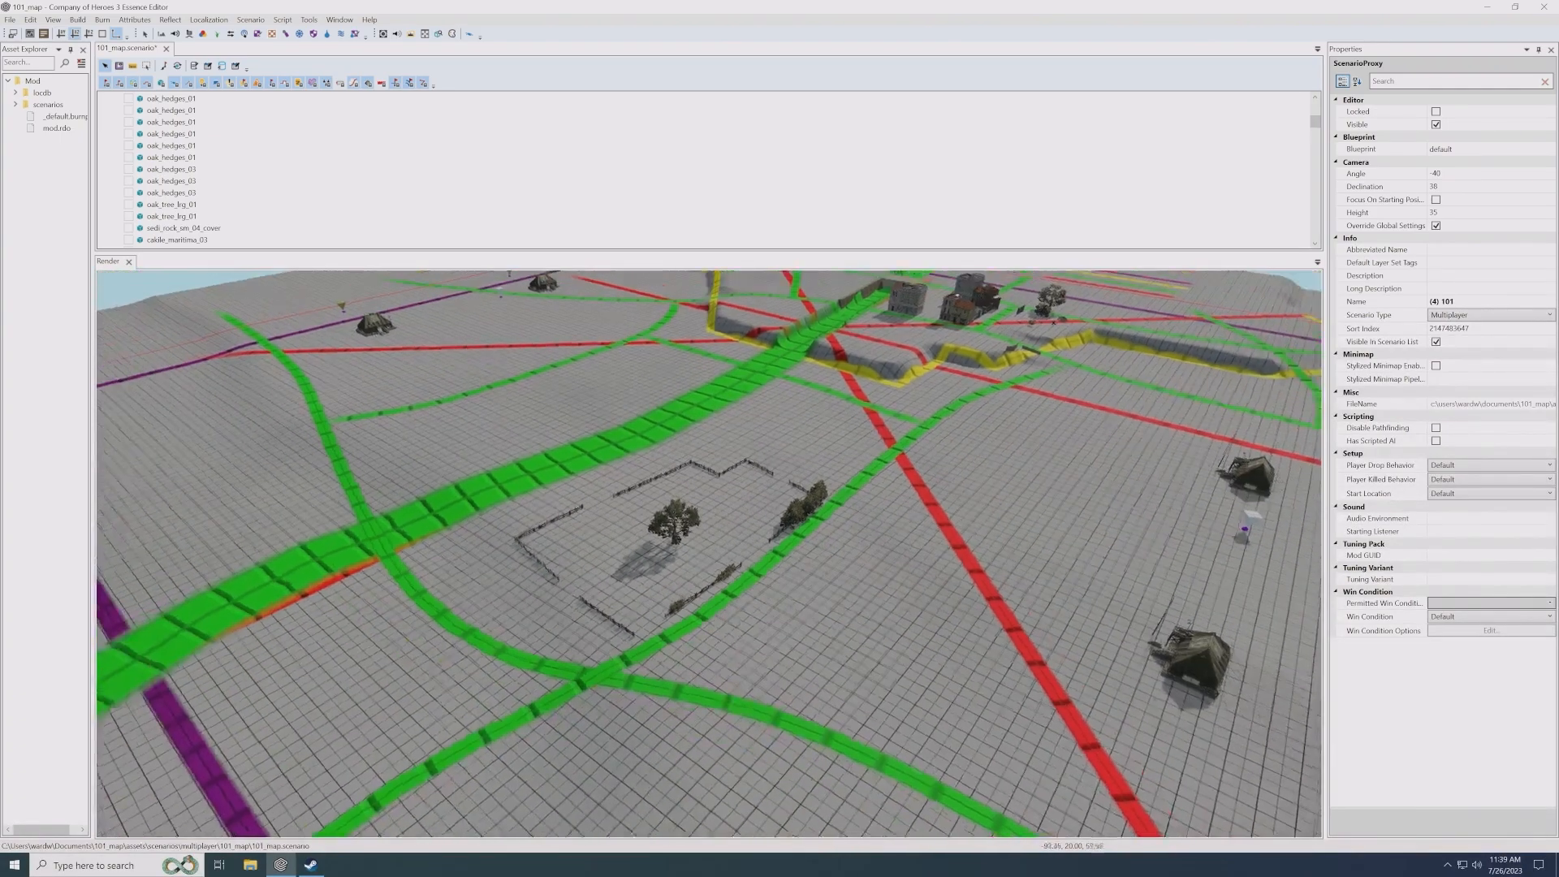
middle_click_drag(925, 531, 904, 528)
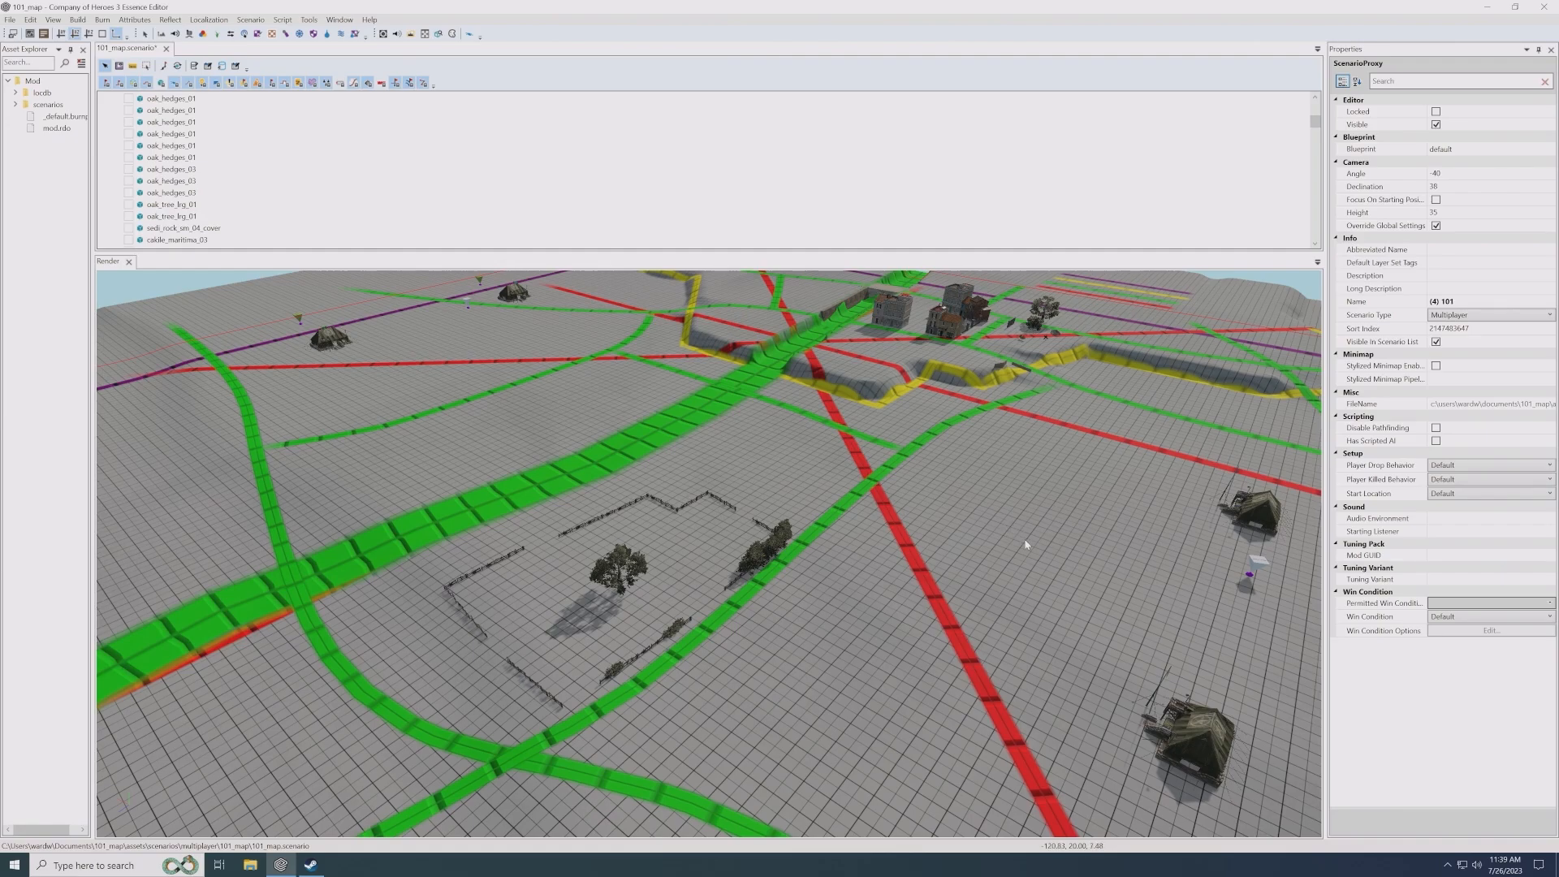
scroll(1025, 552, "down", 5)
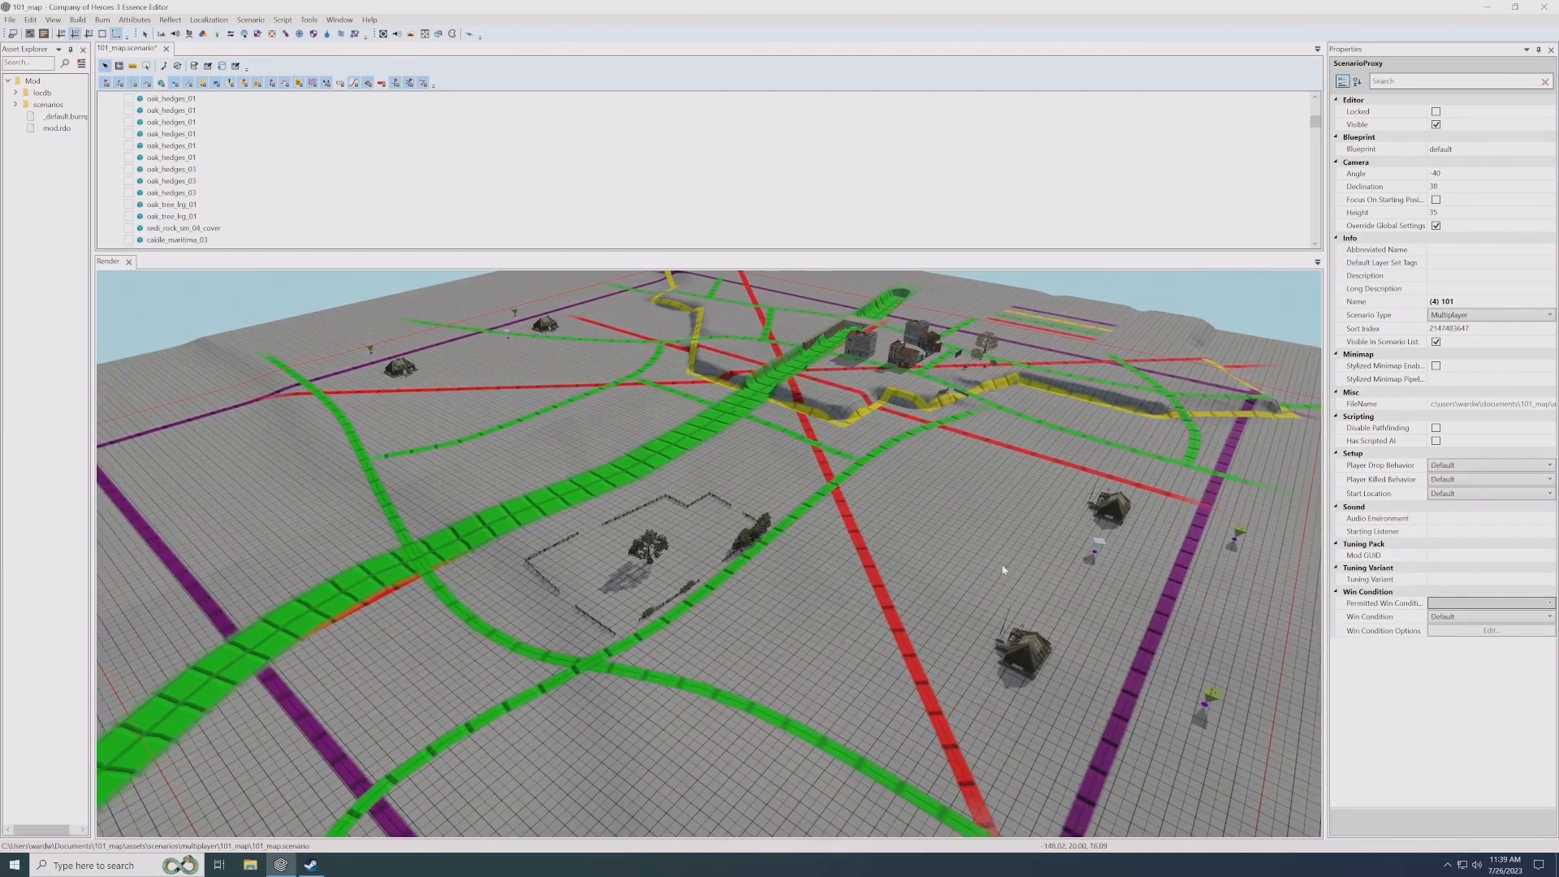